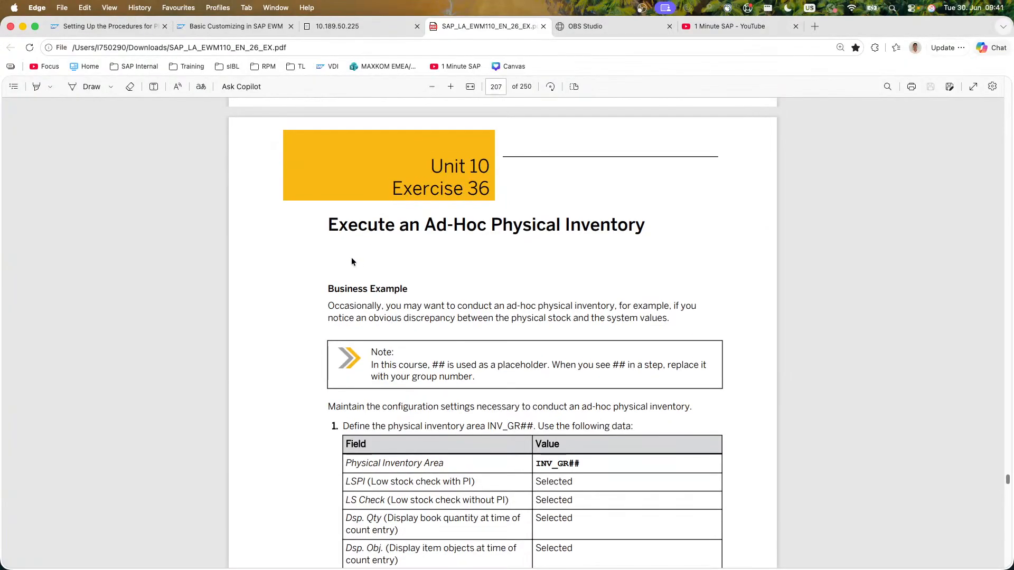
Step: Check the Exercise 36 instructions in the PDF, switch to PowerPoint, and change the topic 29 slide title to "Ad-hoc Physical inventory"
scroll(351, 258, "down", 5)
left_click(14, 86)
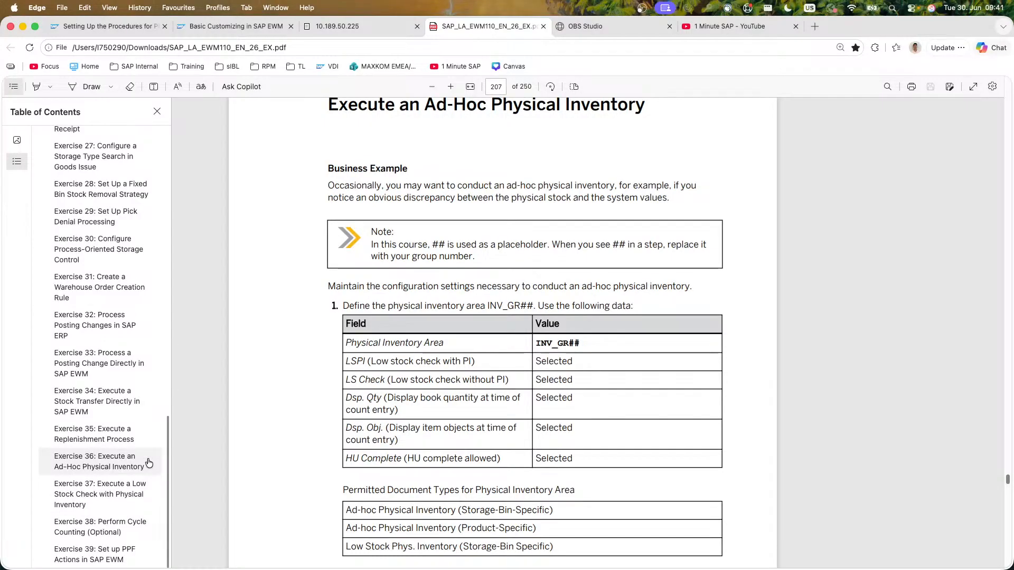
left_click(14, 87)
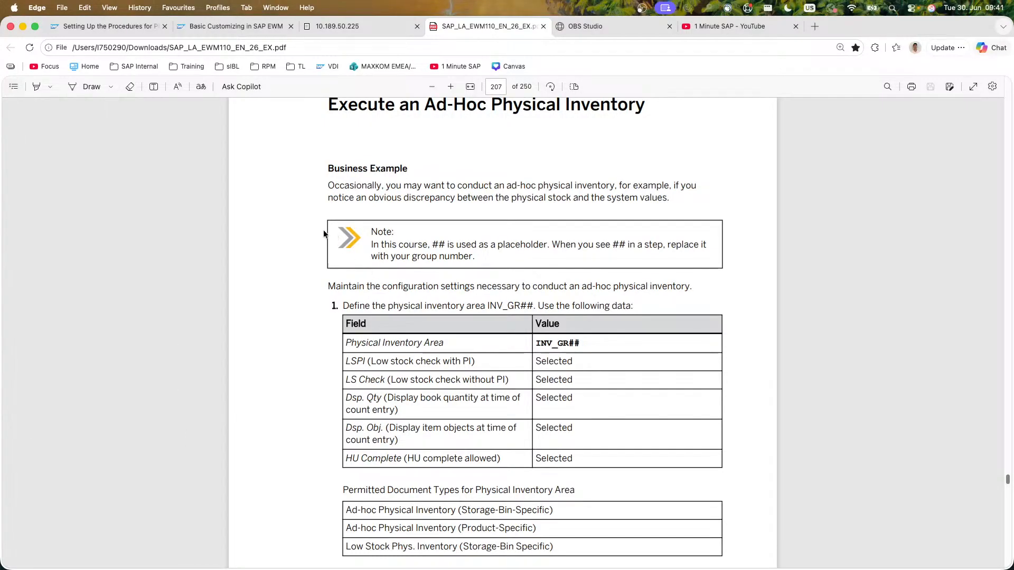
scroll(321, 233, "down", 3)
scroll(321, 232, "down", 1)
scroll(321, 233, "up", 1)
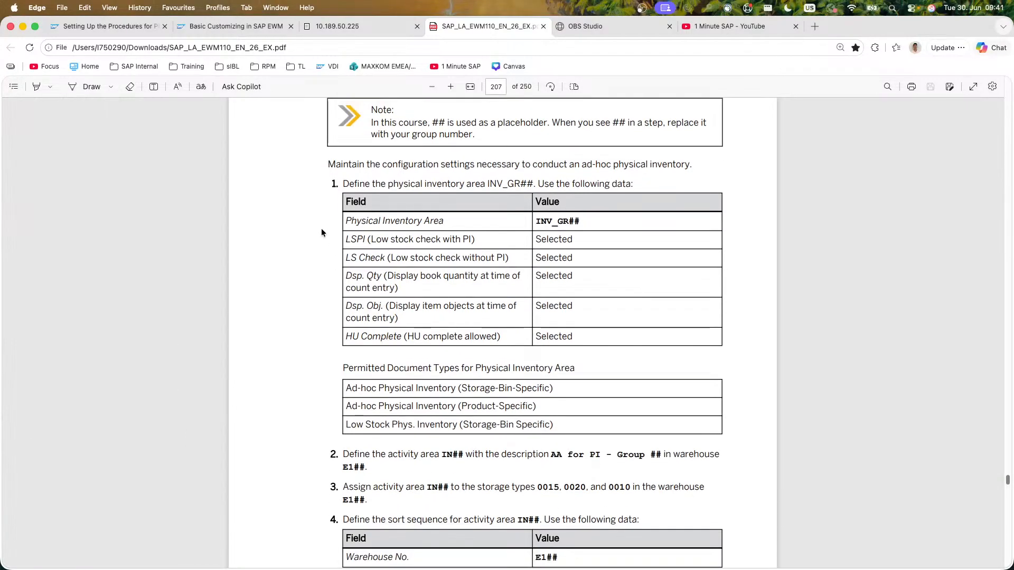
key("super+Tab")
left_click(52, 515)
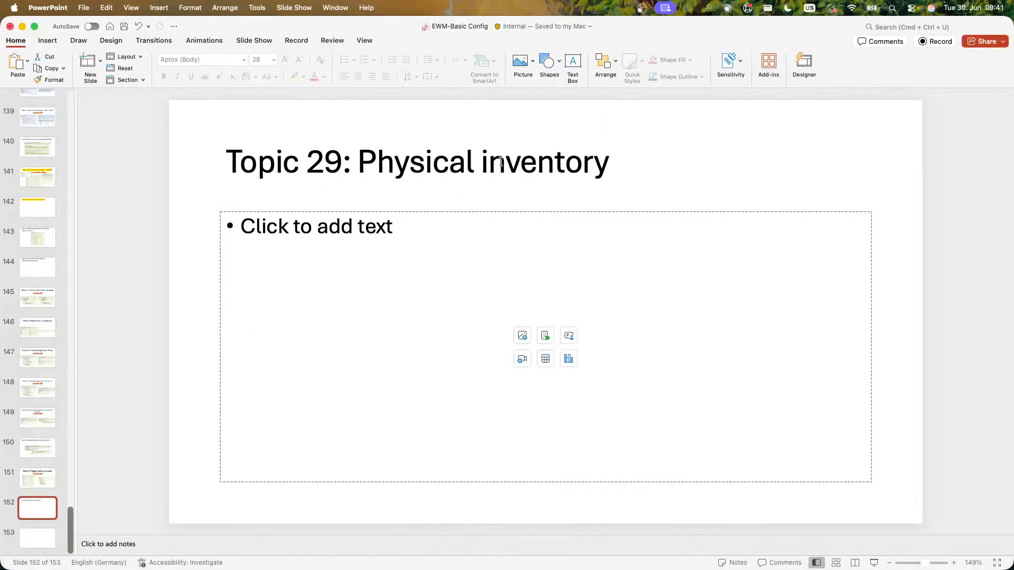
left_click(354, 165)
type("Ad-hoc")
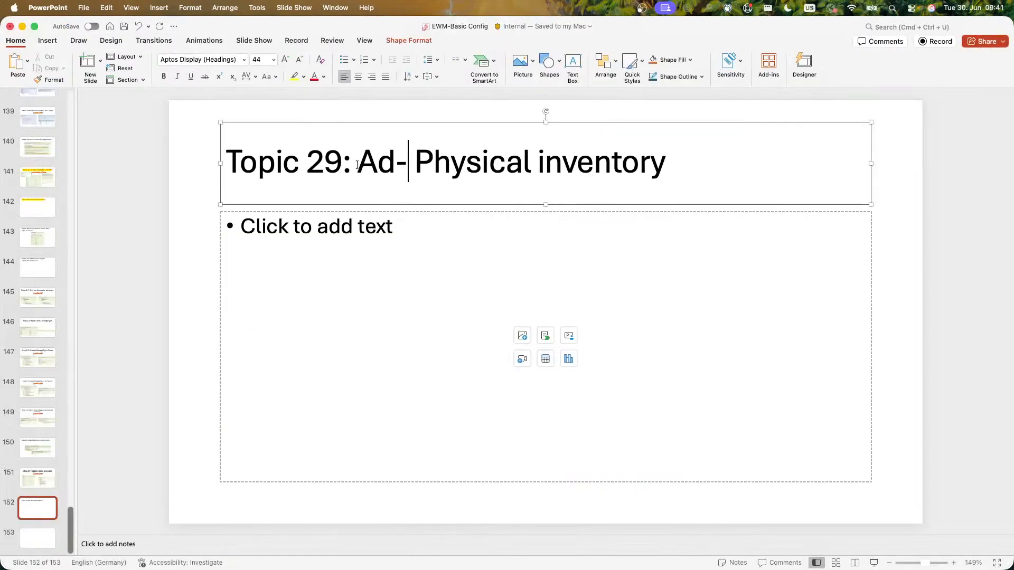
Step: Title the last slide "Step 1: Configure PI Area", checking the wording against the exercise PDF
left_click(37, 538)
left_click(389, 185)
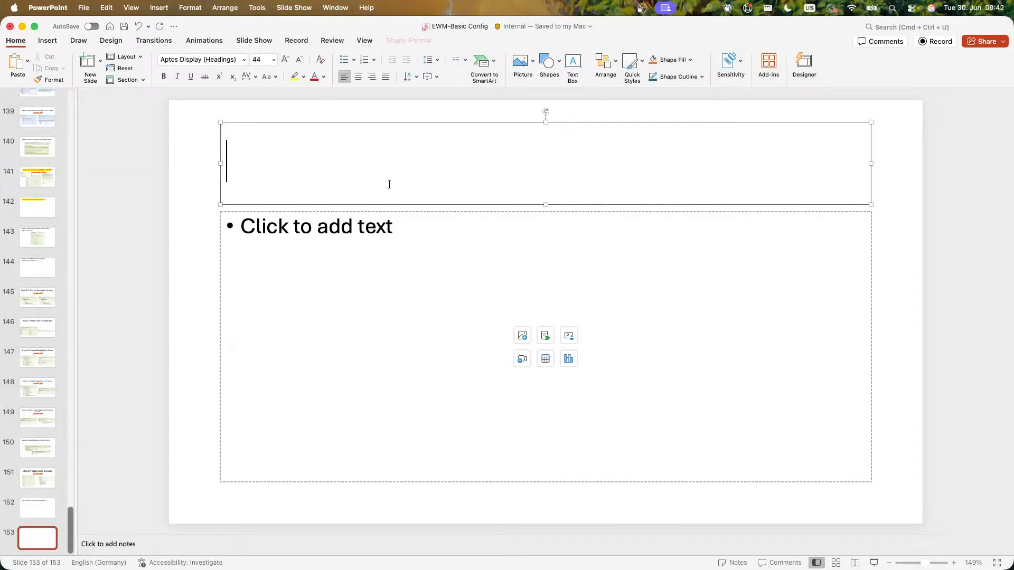
type("Step 1: Config")
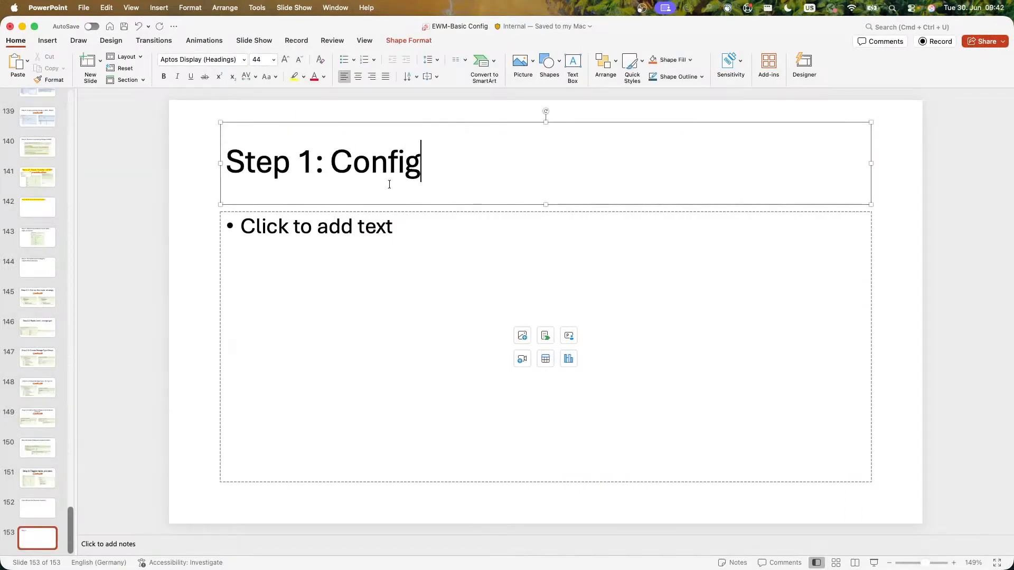
type("ure PI")
key("super+Tab")
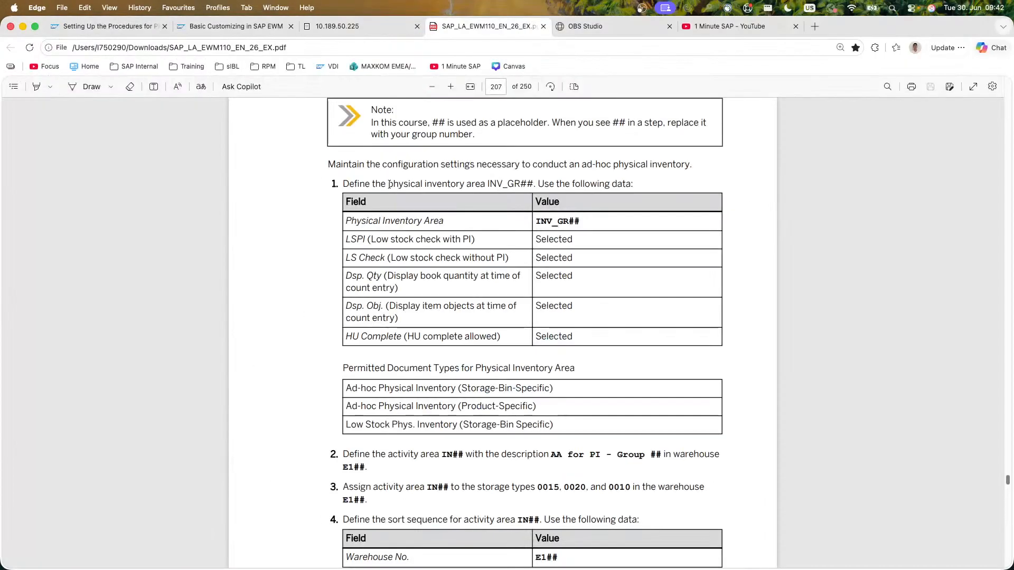
key("super+Tab")
type("Area")
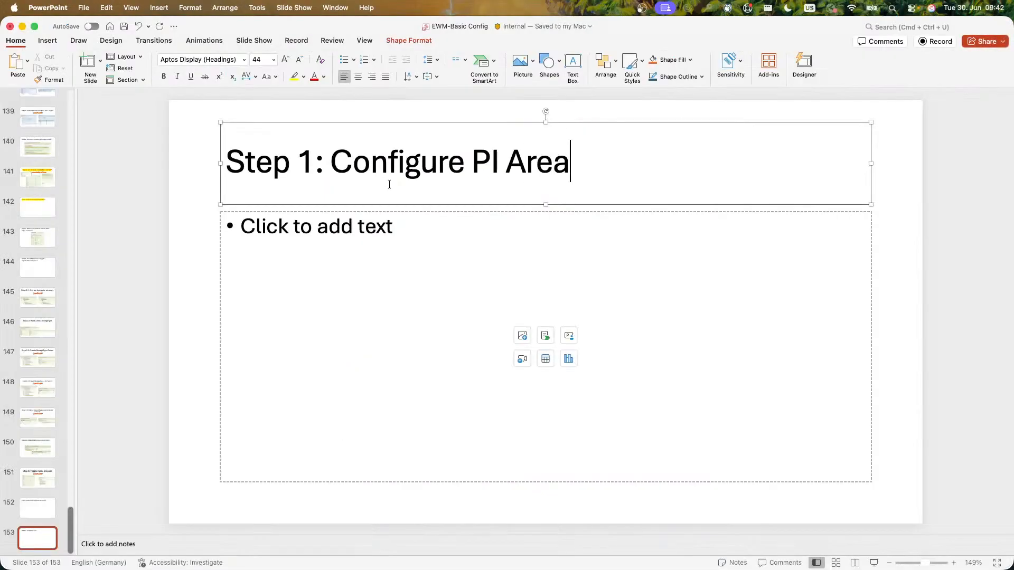
Step: Switch to Edge, close the old remote session's tab, and relaunch the practice system from the Basic Customizing in SAP EWM page
key("super+Tab")
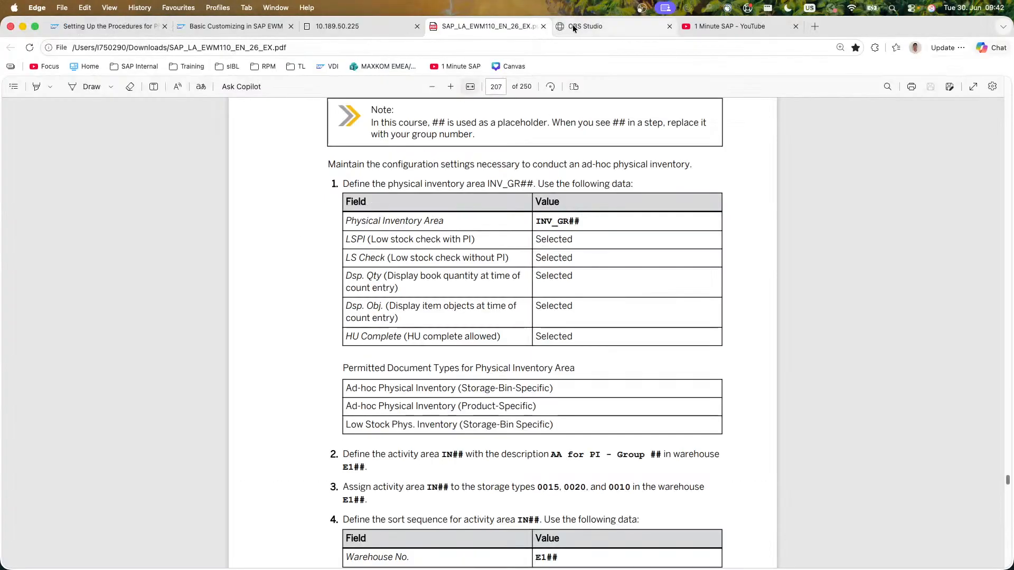
left_click(356, 24)
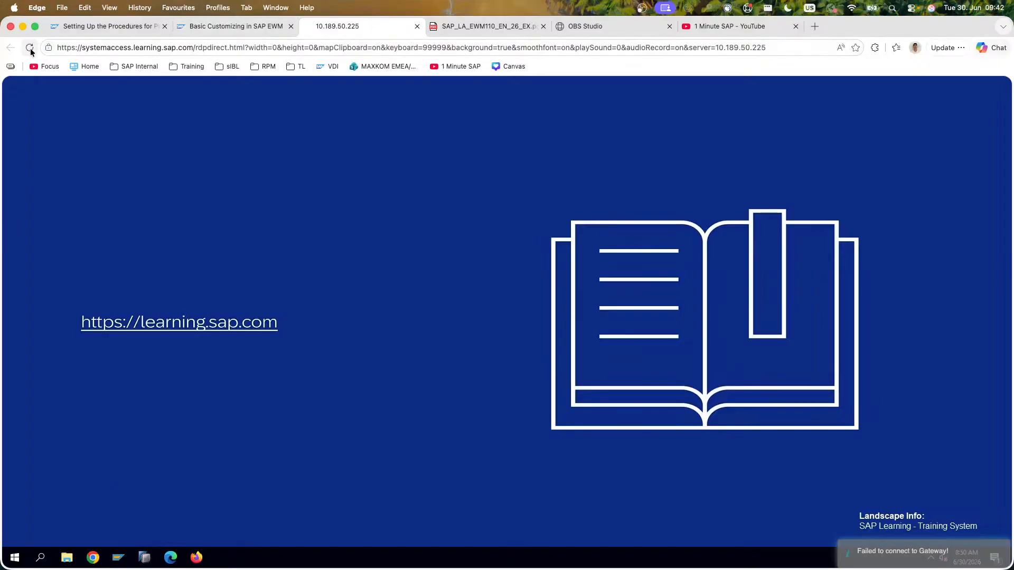
left_click(30, 48)
key("Return")
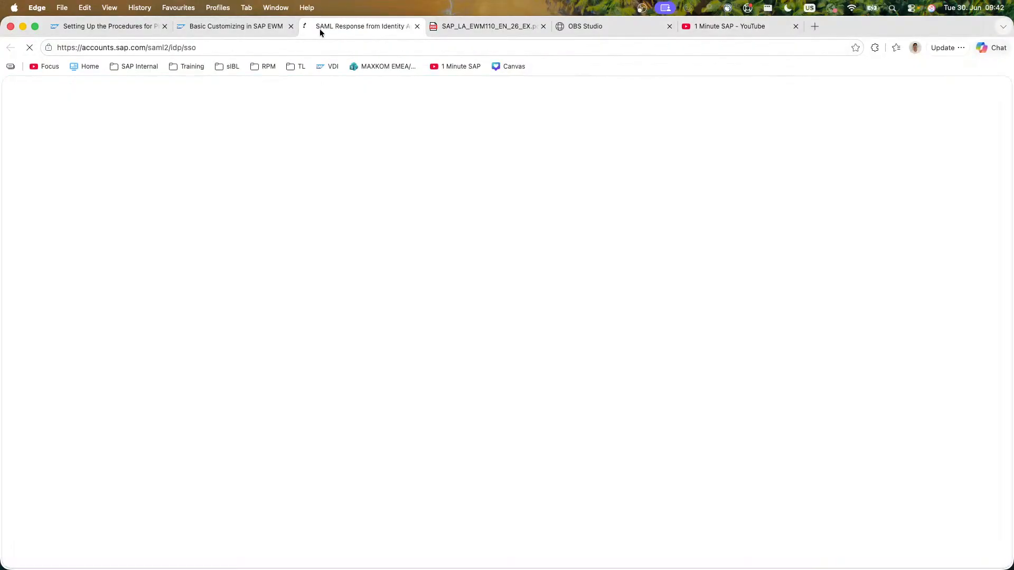
left_click(231, 29)
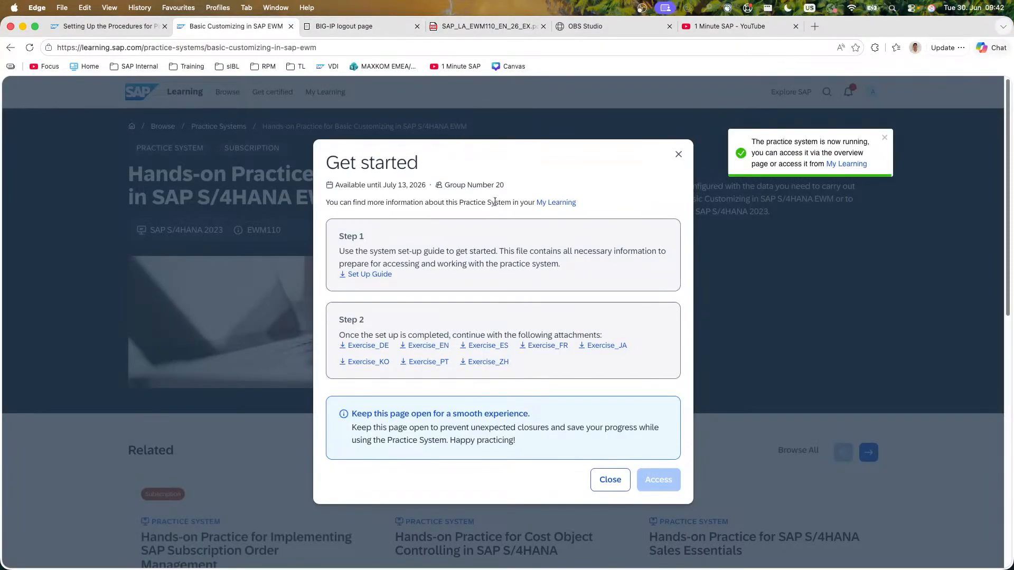
left_click(343, 29)
left_click(239, 27)
middle_click(346, 32)
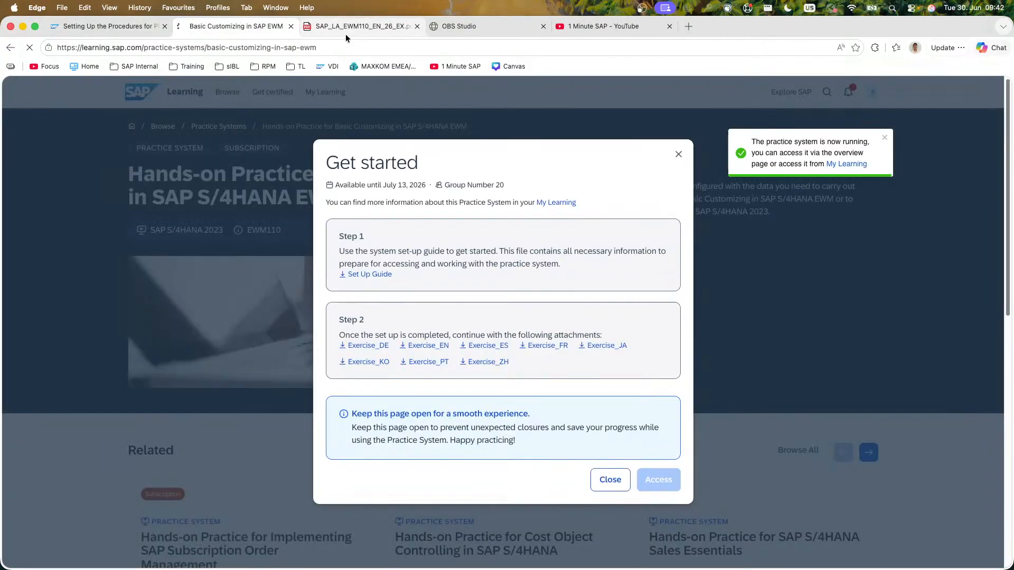
key("super+r")
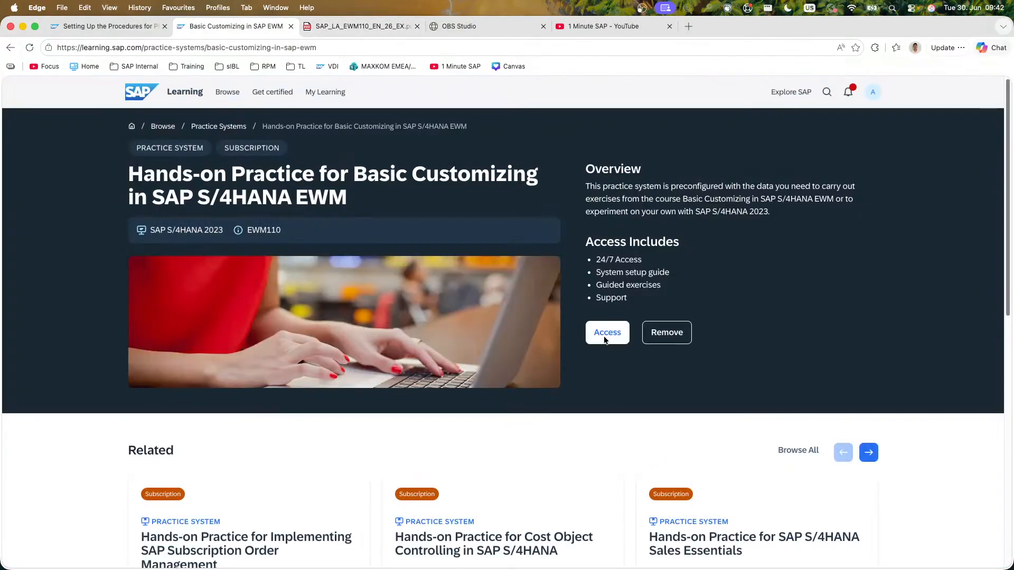
left_click(605, 339)
left_click(668, 453)
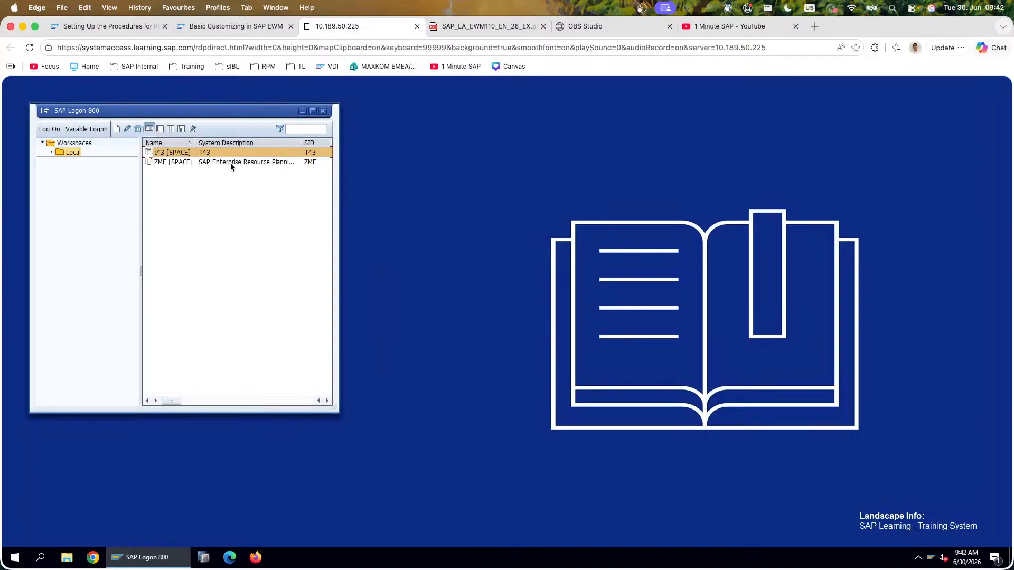
Step: Log on to the T43 system as EWM110-20 with the account password, and maximize the SAP window
double_click(237, 153)
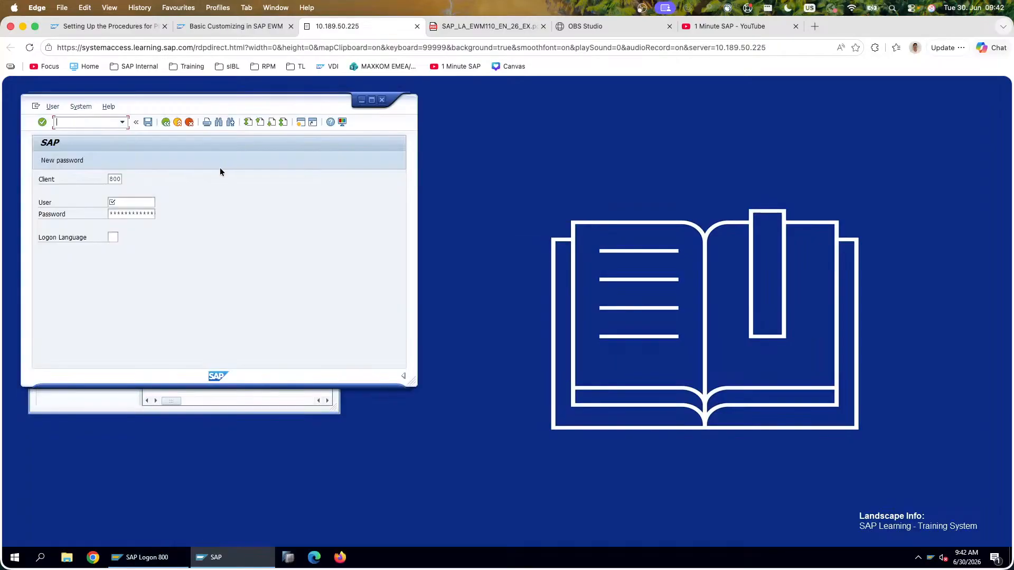
type("EWM110-20")
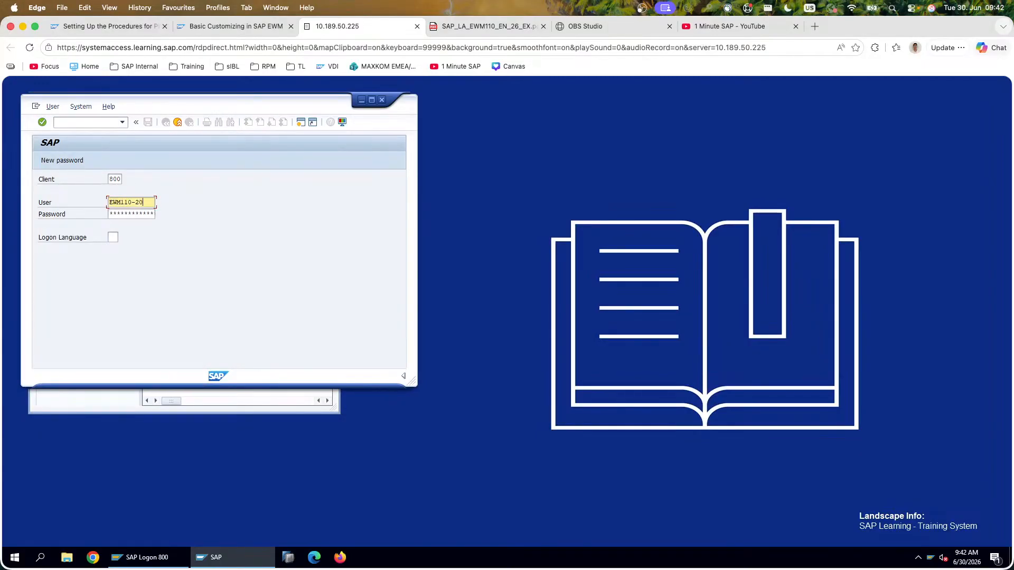
key("Tab")
type("*")
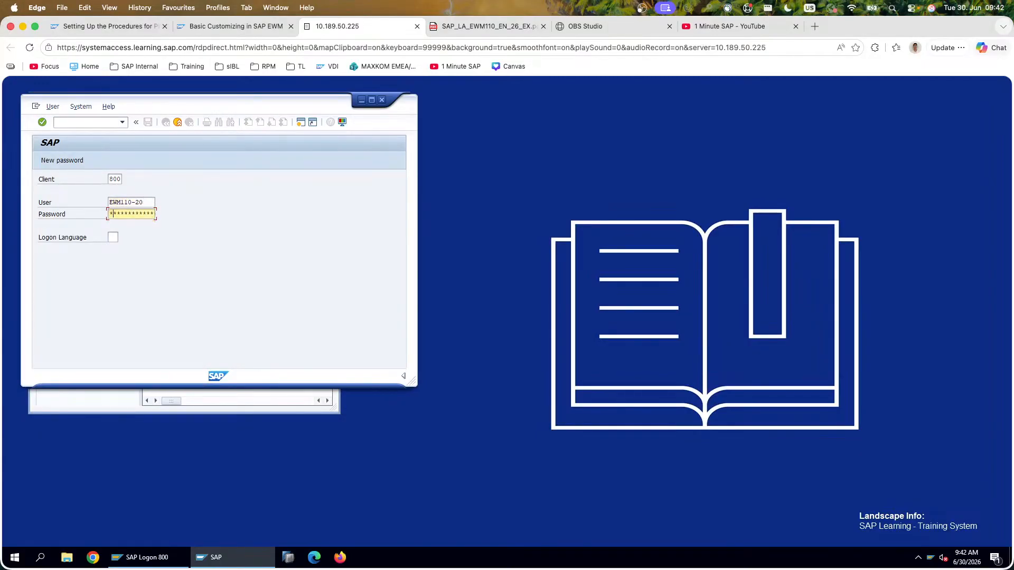
key("Return")
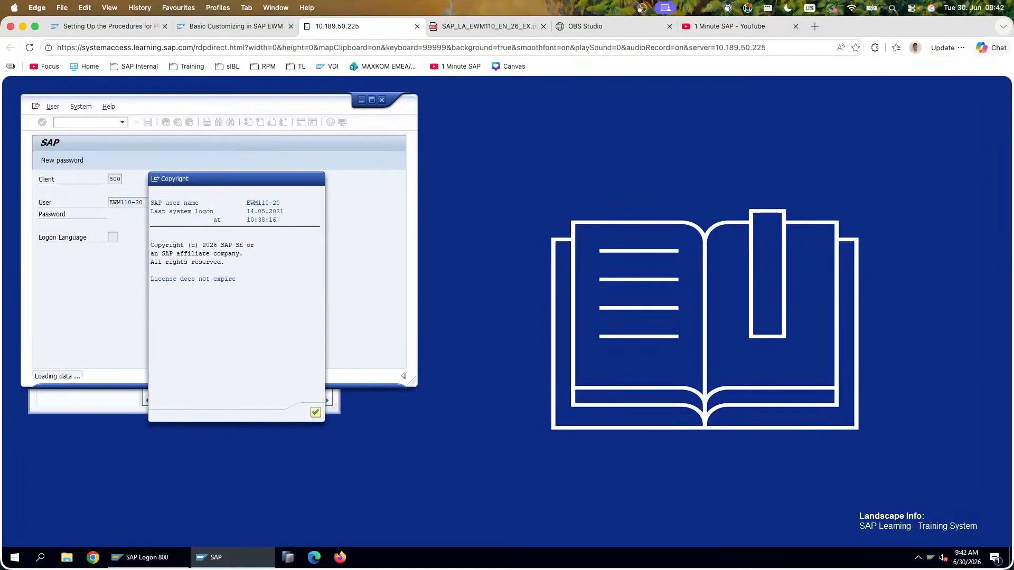
left_click(372, 100)
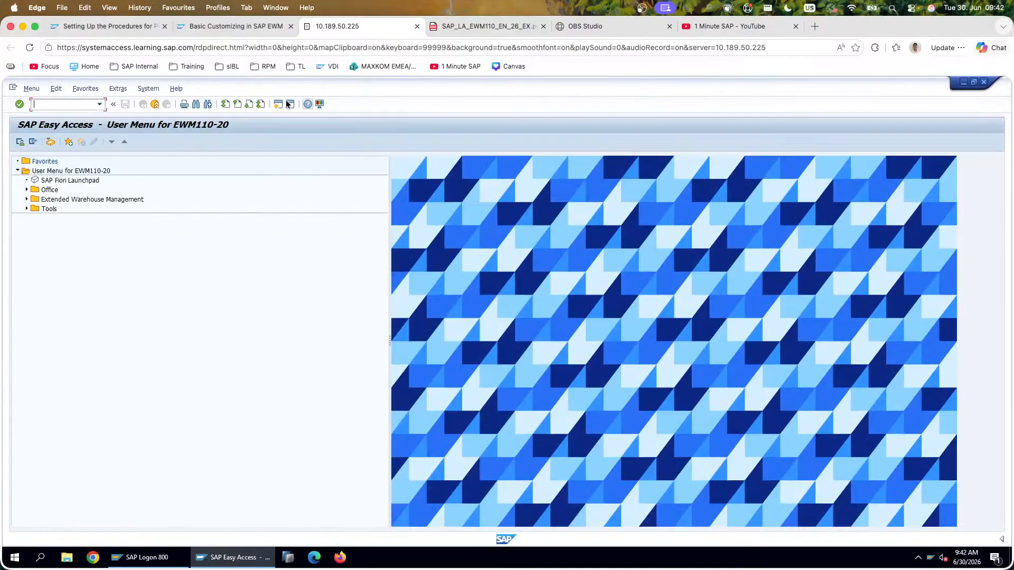
Step: In the SAP GUI options, apply the SAP Green colour setting for both system T43 and its client 800
left_click(320, 104)
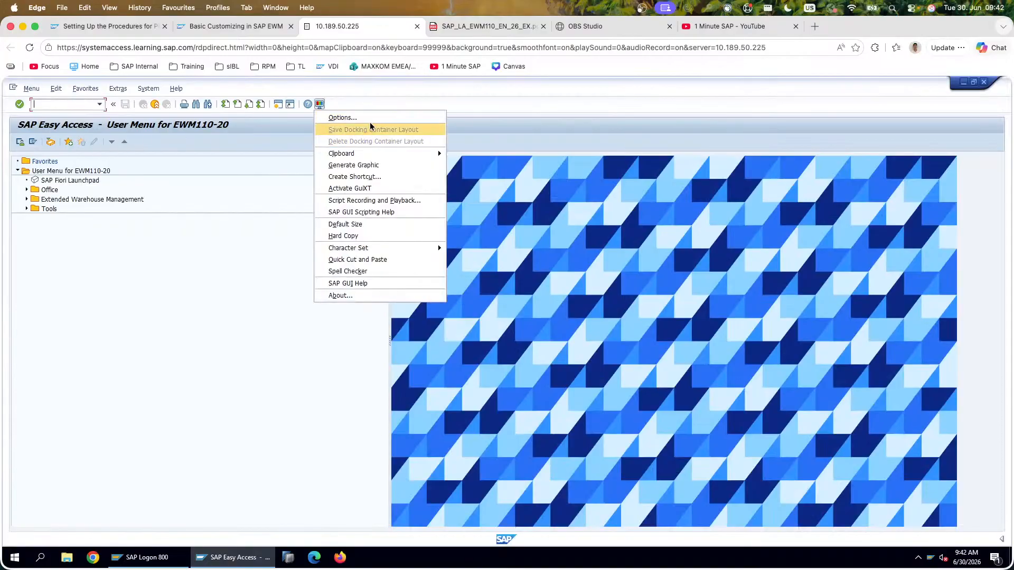
left_click(331, 116)
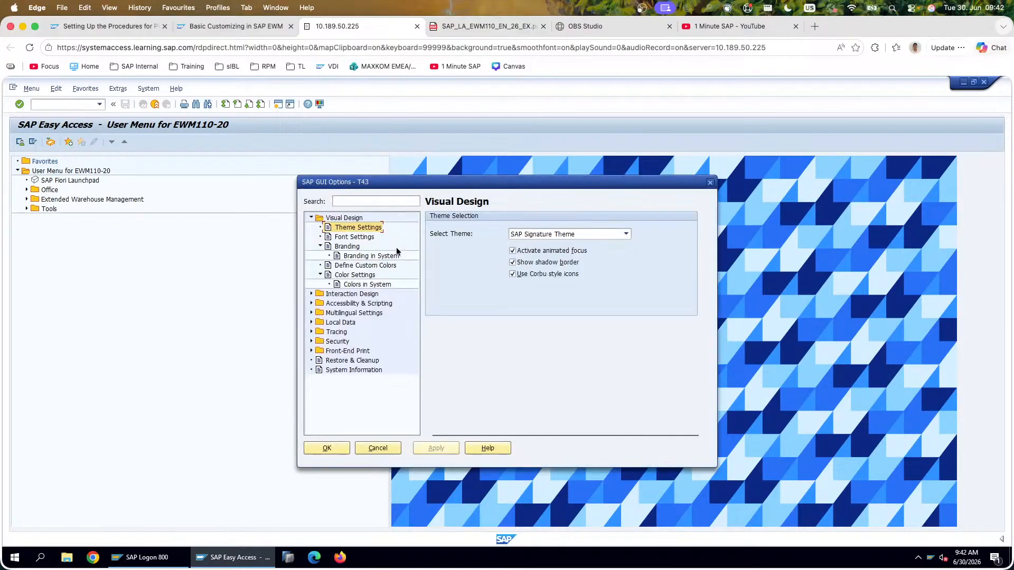
left_click(368, 284)
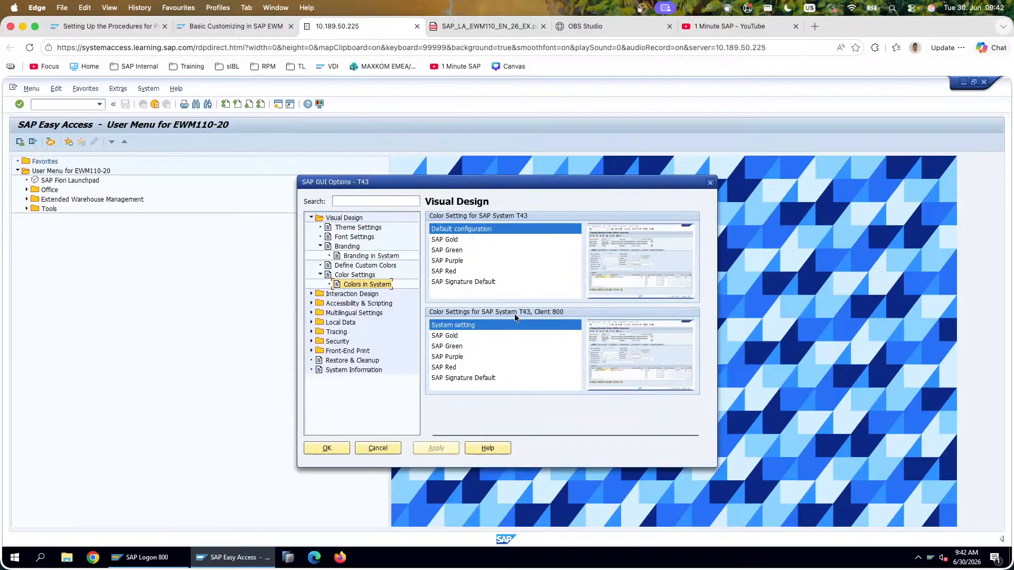
left_click(460, 252)
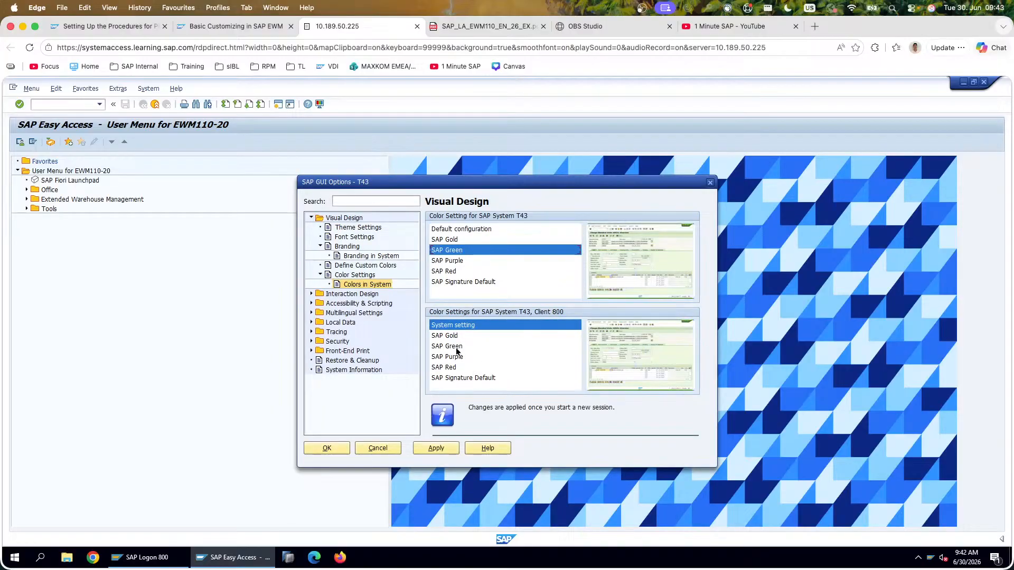
left_click(457, 347)
left_click(446, 446)
left_click(393, 448)
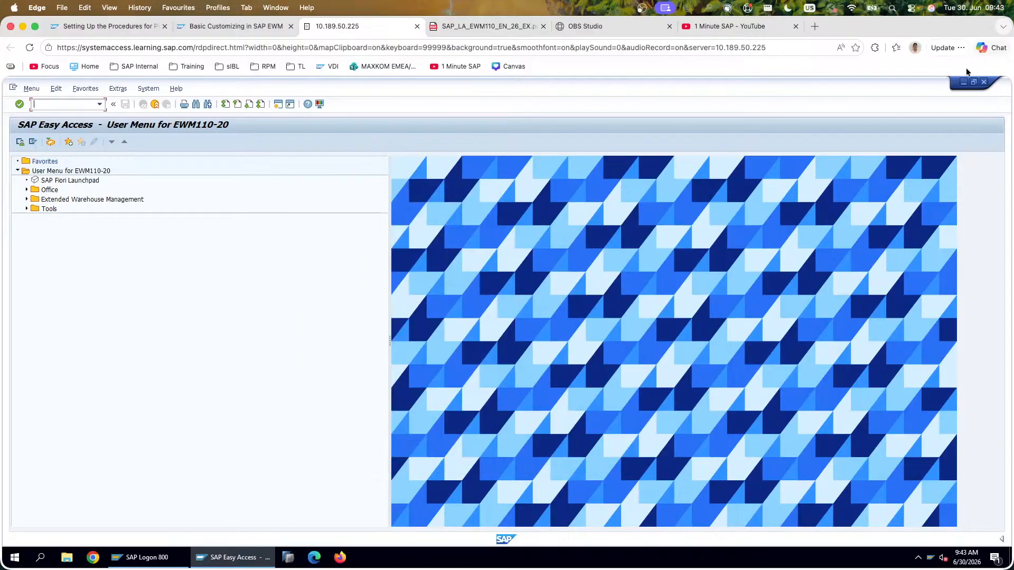
Step: Close the current SAP session and log on to T43 again as EWM110-20 with the account password
left_click(984, 82)
left_click(107, 271)
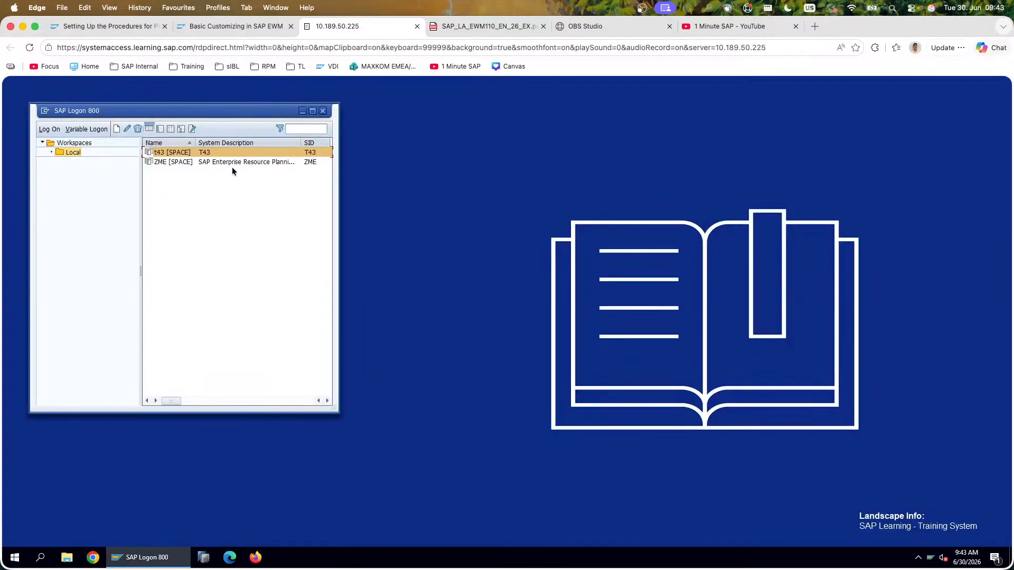
double_click(253, 153)
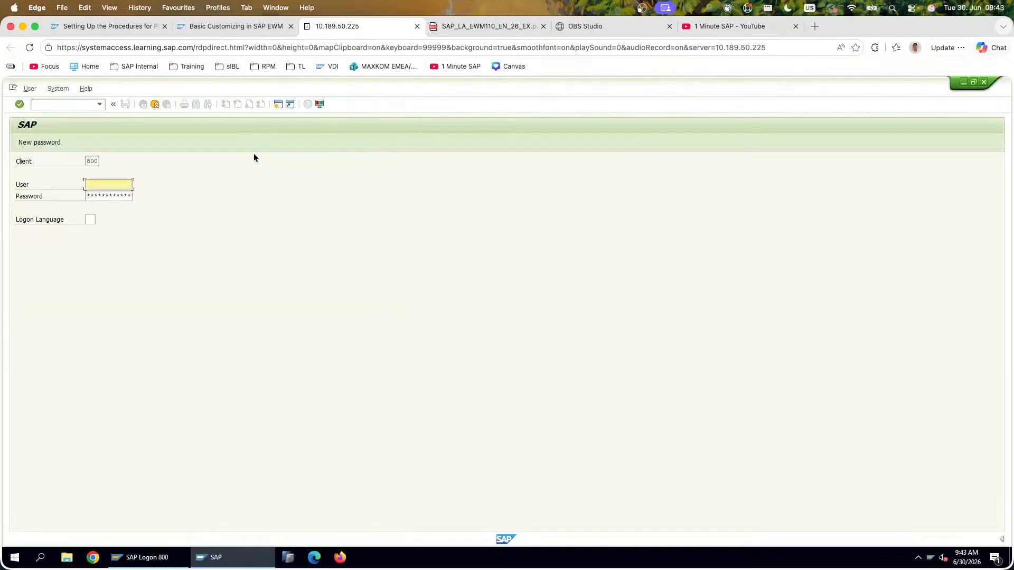
type("E")
key("Down")
key("Tab")
type("*")
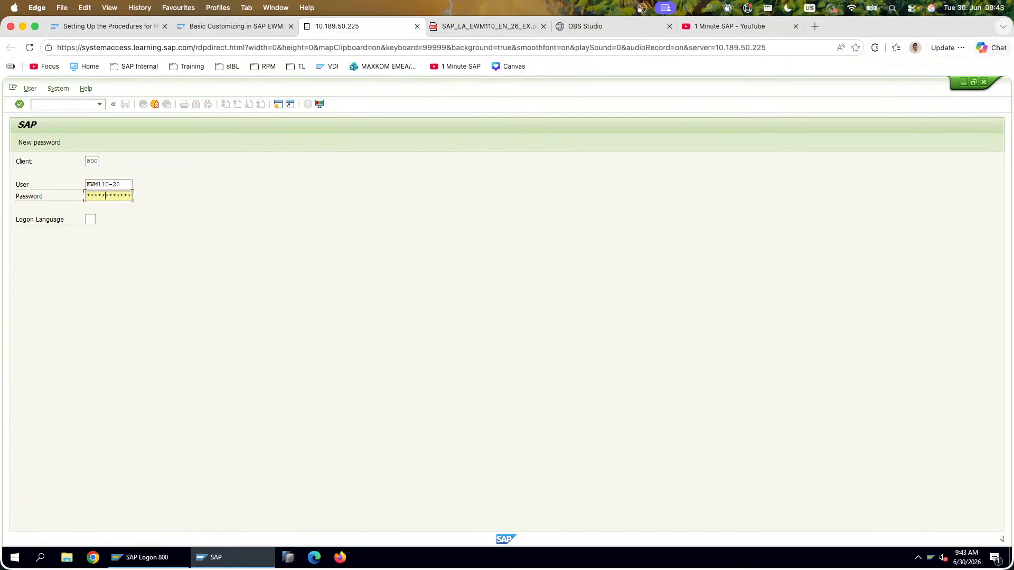
key("Return")
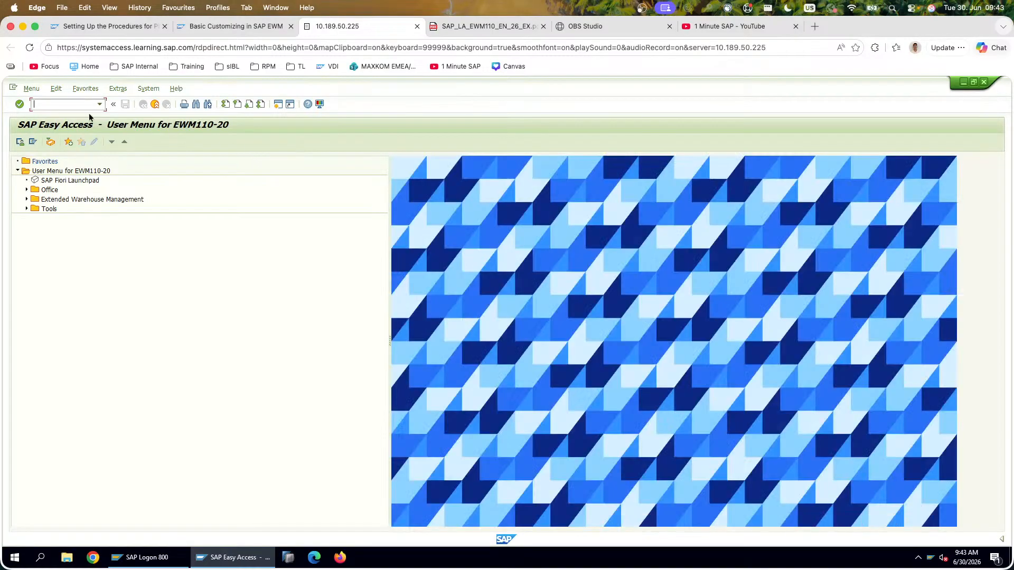
Step: Start the customizing transaction spro
type("spro")
key("Return")
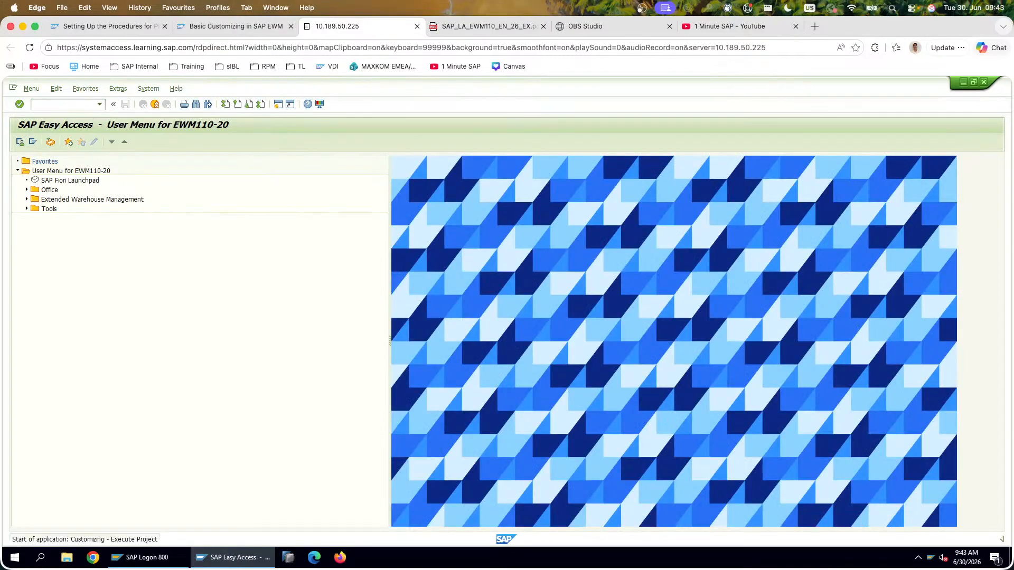
double_click(91, 185)
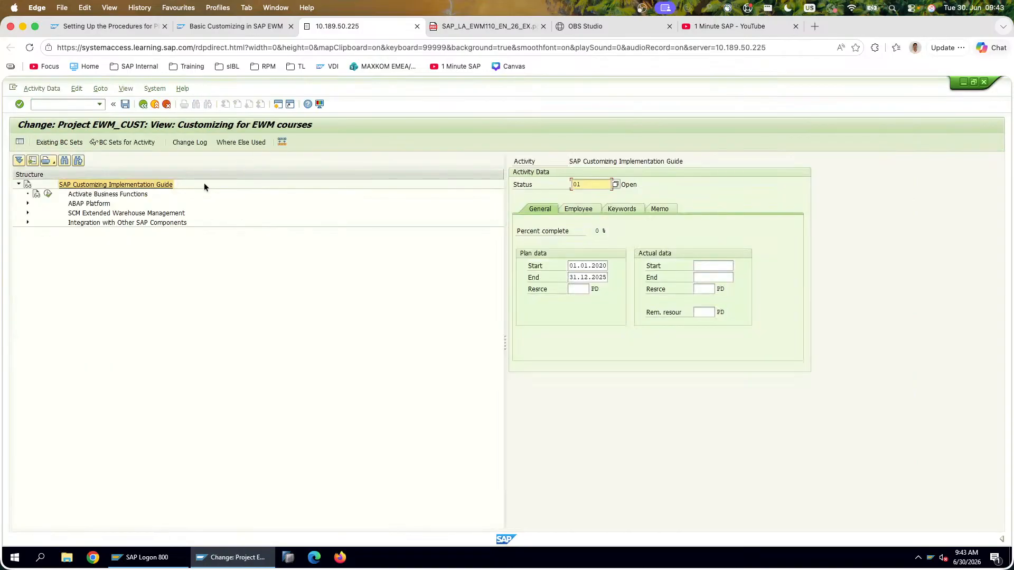
left_click(142, 284)
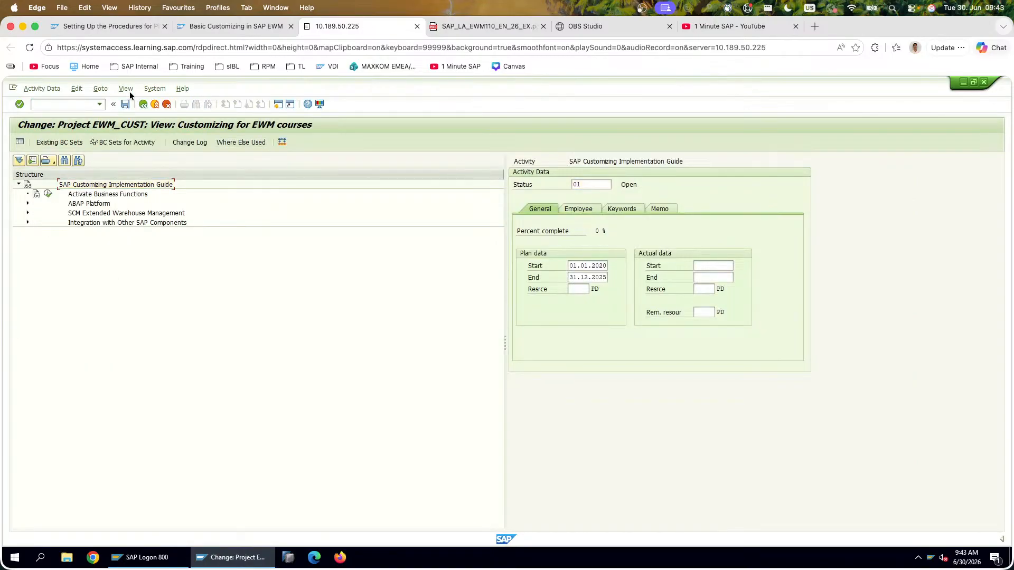
left_click(143, 104)
Step: Open the SAP Reference IMG and search its structure for "physical inventory"
left_click(59, 142)
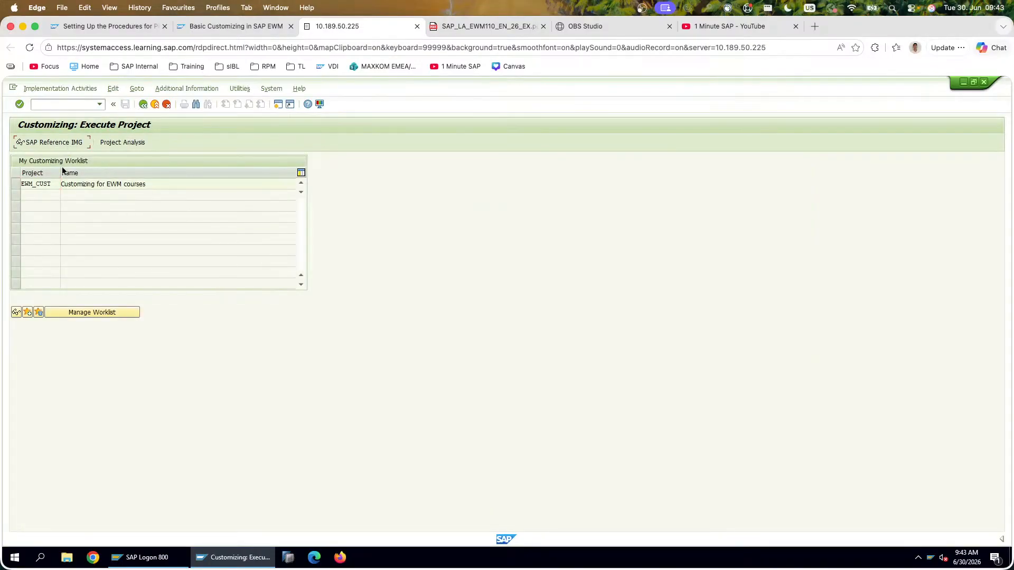
key("ctrl+f")
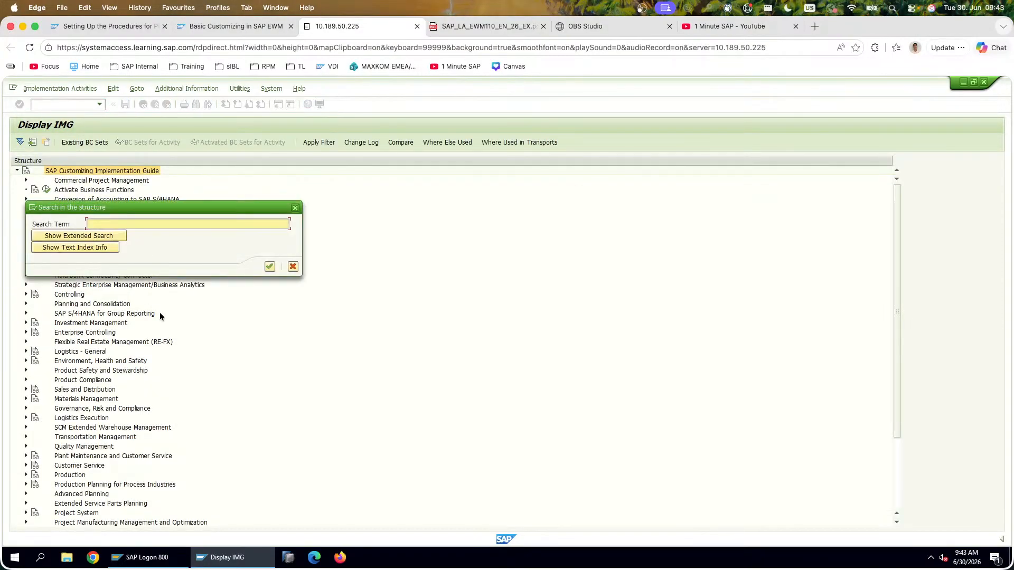
type("physical inventory")
key("Return")
Step: Check the first task in the exercise PDF, and go to the Define Physical Inventory Area activity from the search hits
left_click(495, 31)
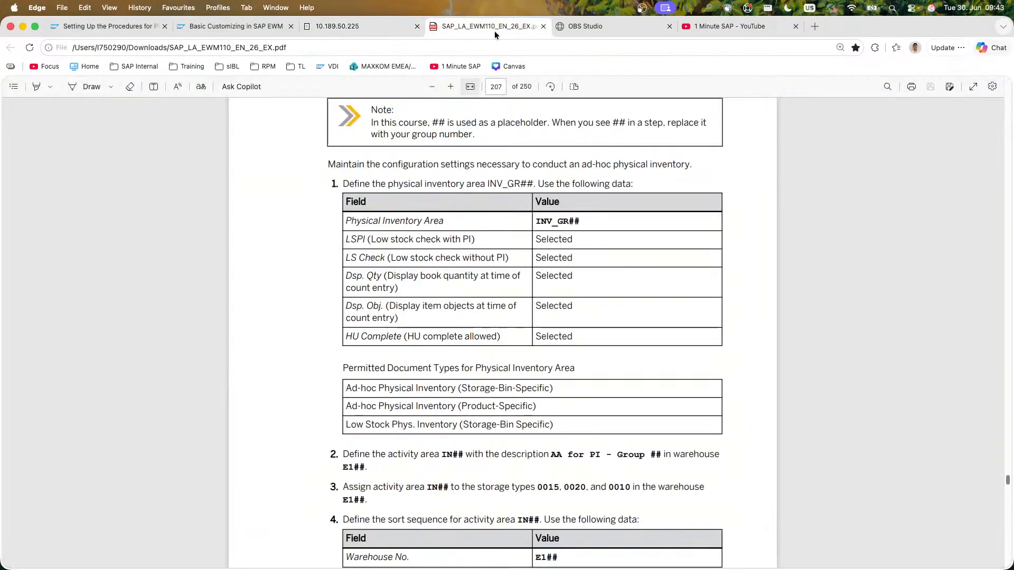
left_click_drag(383, 185, 485, 185)
left_click(322, 29)
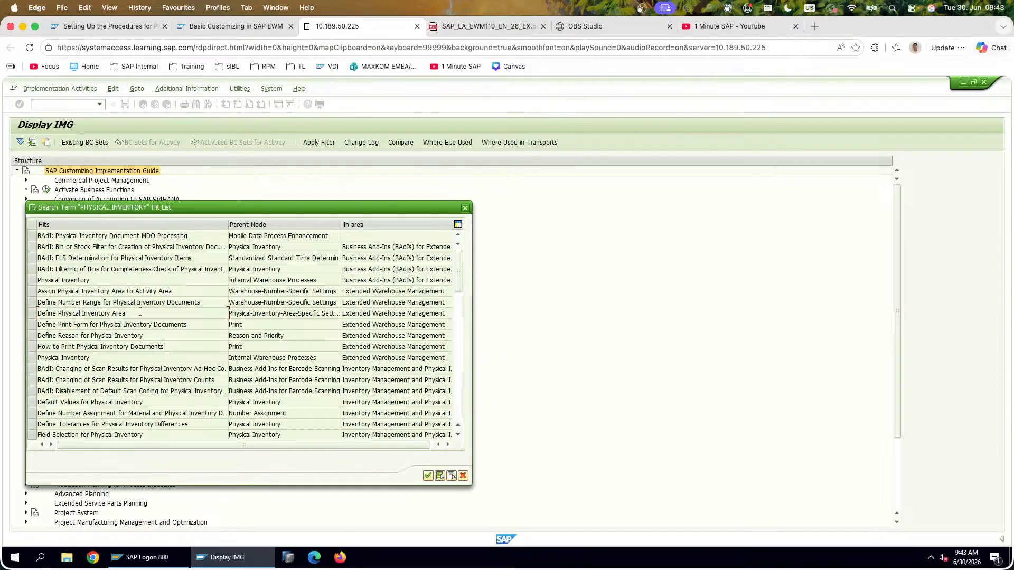
double_click(194, 315)
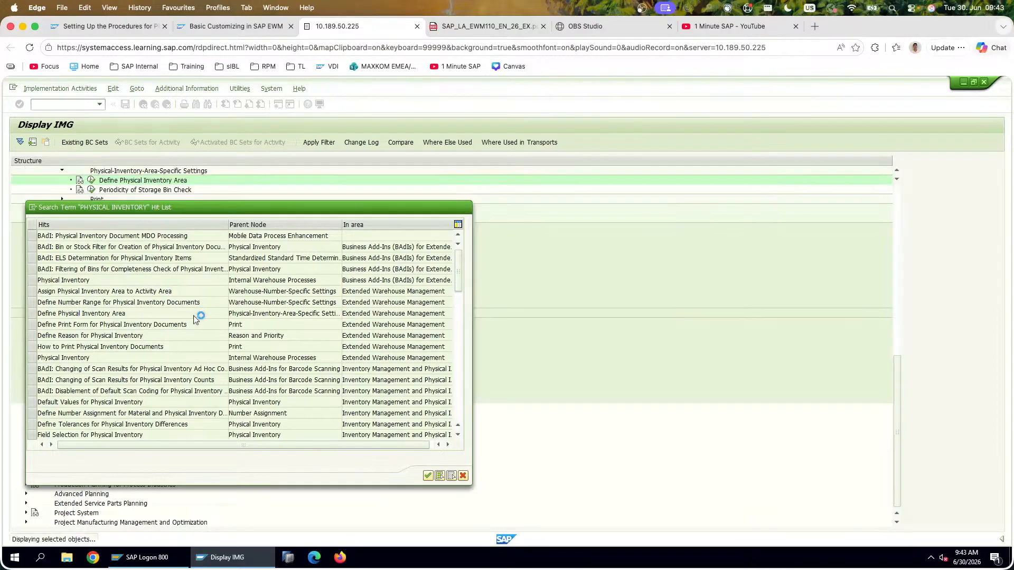
scroll(178, 299, "up", 9)
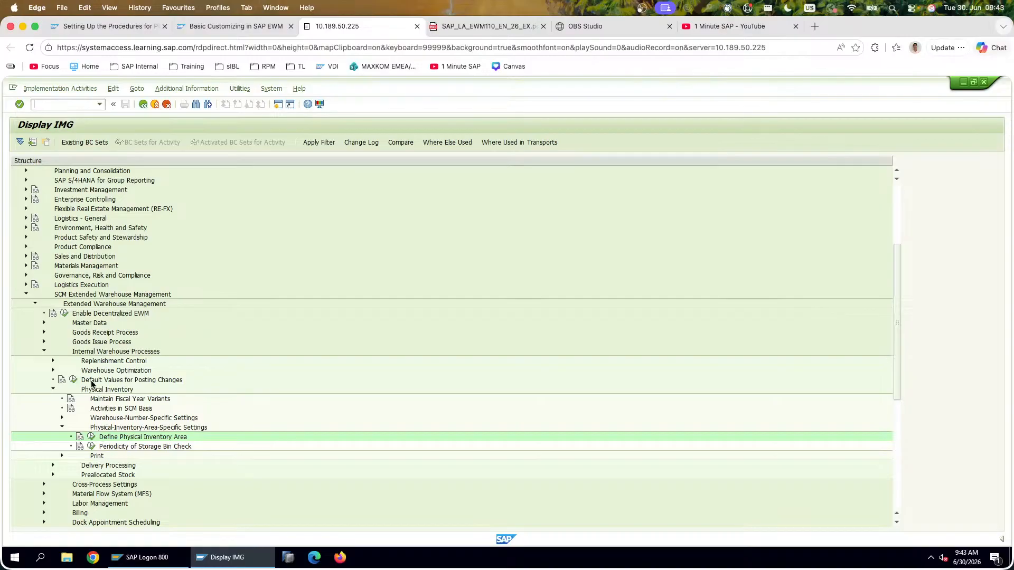
left_click(144, 439)
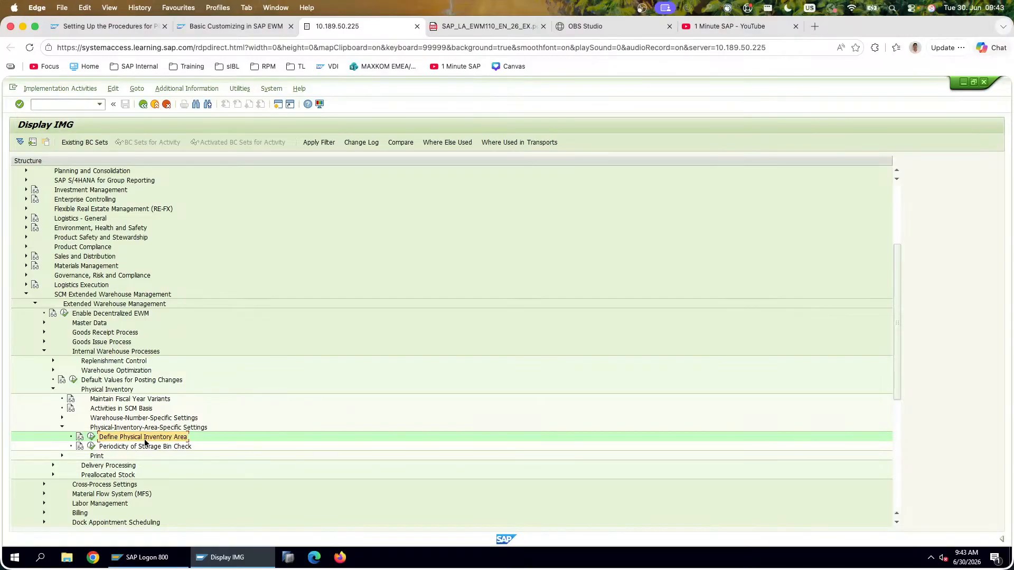
Step: Capture the IMG path to Define Physical Inventory Area and paste it into the left half of PowerPoint's "Step 1: Configure PI Area" slide
left_click_drag(238, 454, 8, 287)
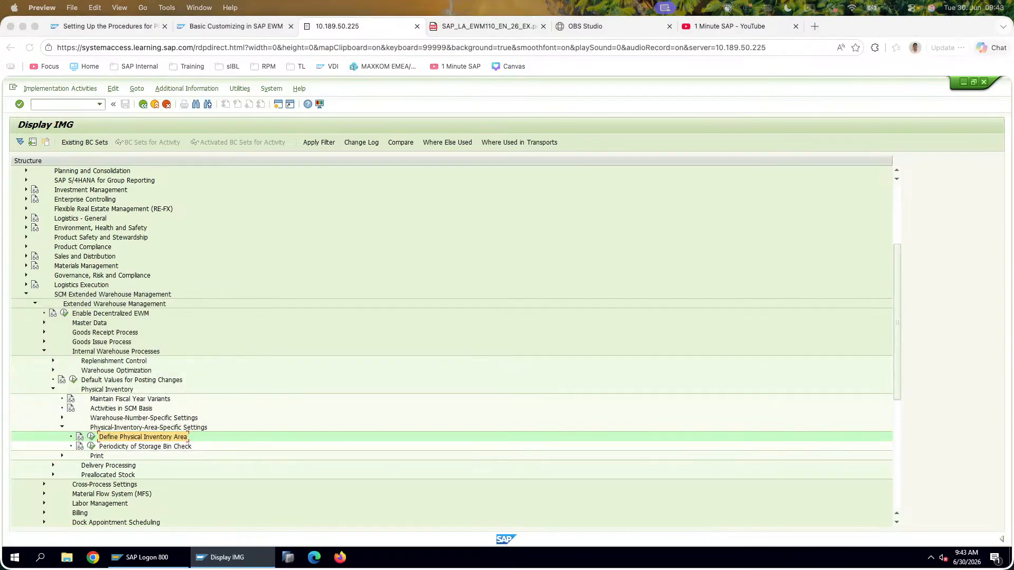
key("super+Tab")
left_click(339, 249)
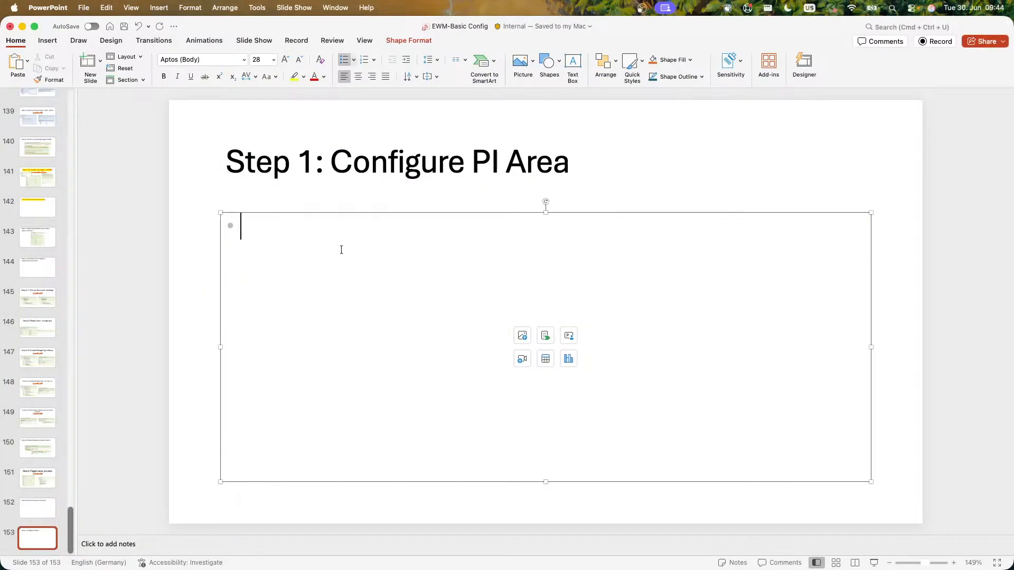
key("super+v")
left_click_drag(516, 355, 343, 360)
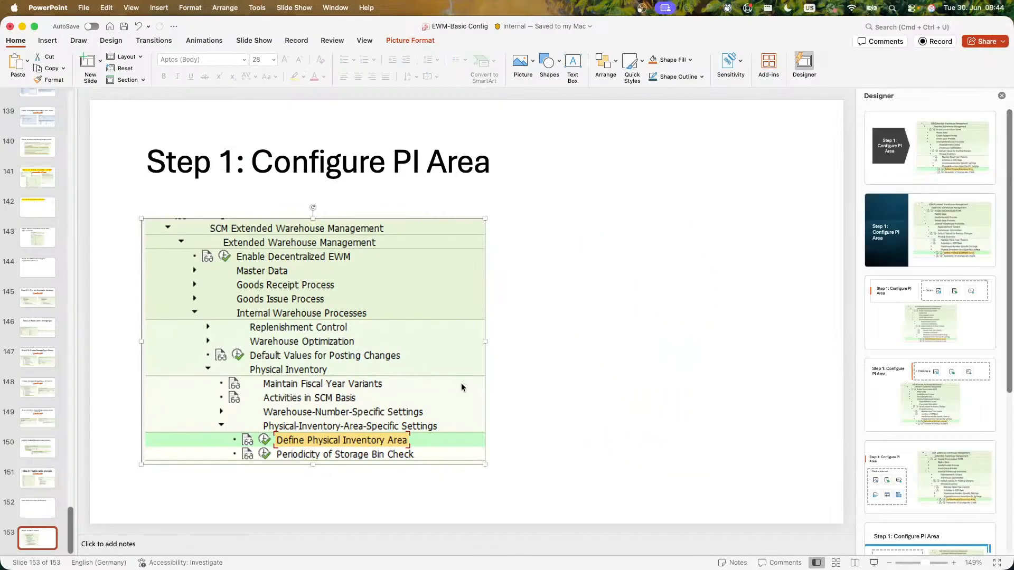
key("super+Tab")
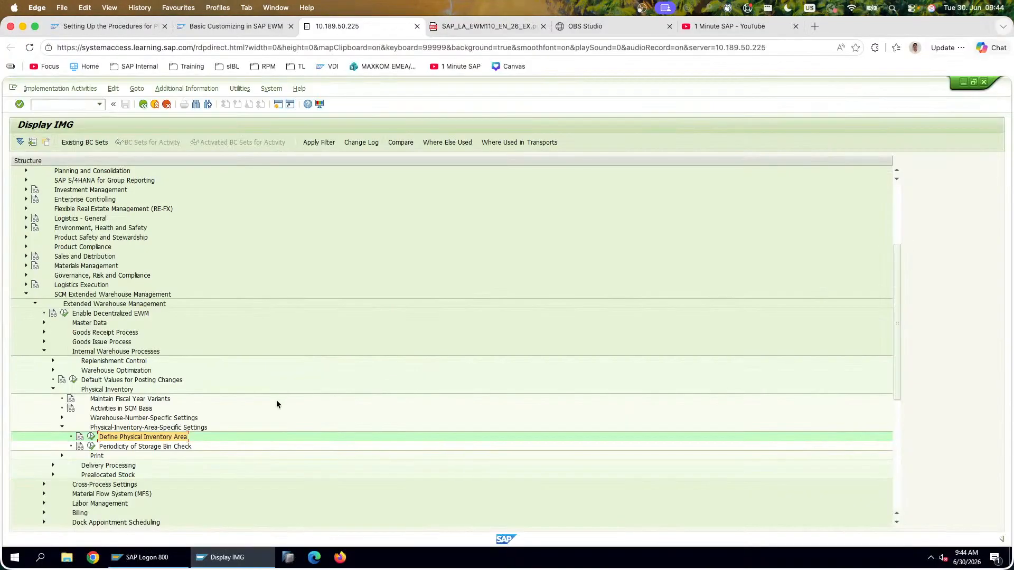
Step: Execute Define Physical Inventory Area in SAP and enter INV_GR18 as a new physical inventory area
left_click(91, 437)
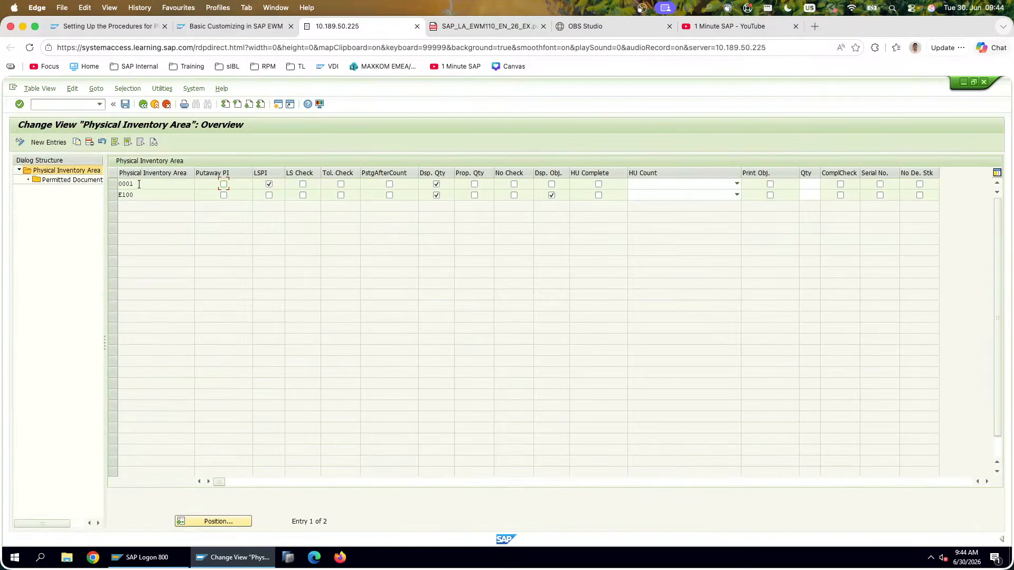
left_click_drag(150, 193, 110, 195)
left_click(62, 144)
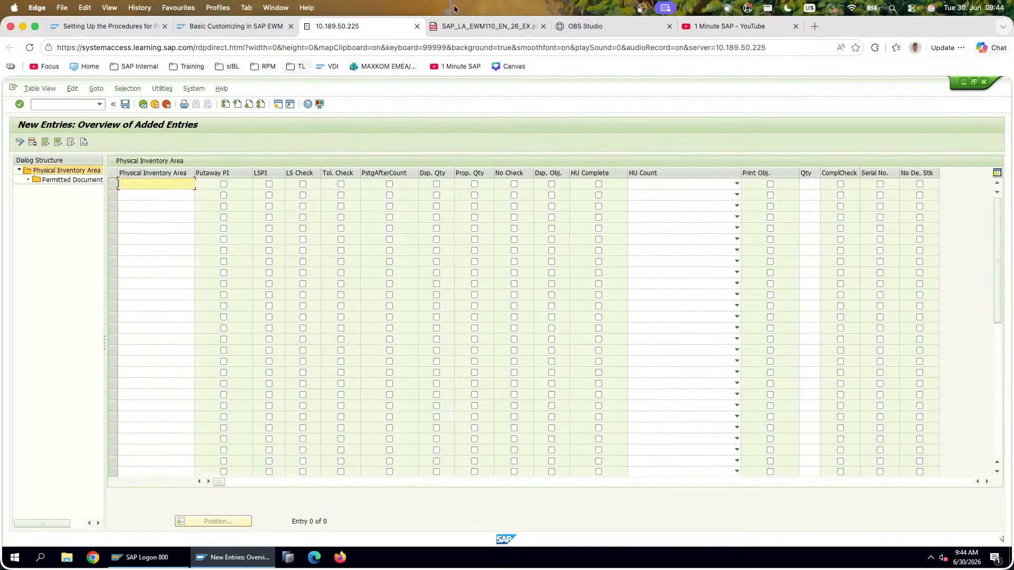
left_click(470, 24)
left_click(371, 26)
type("INV_")
left_click(459, 21)
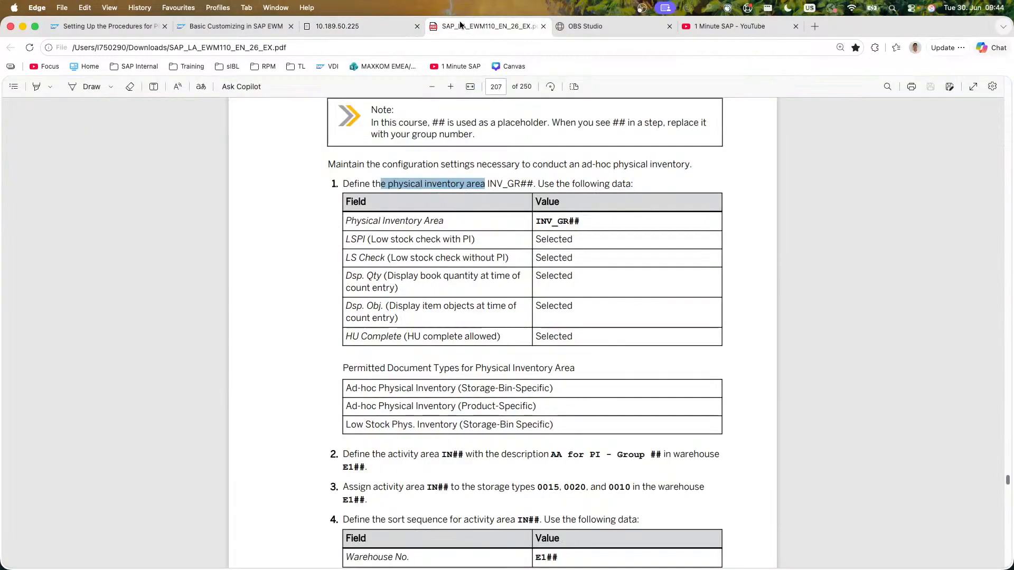
left_click(346, 24)
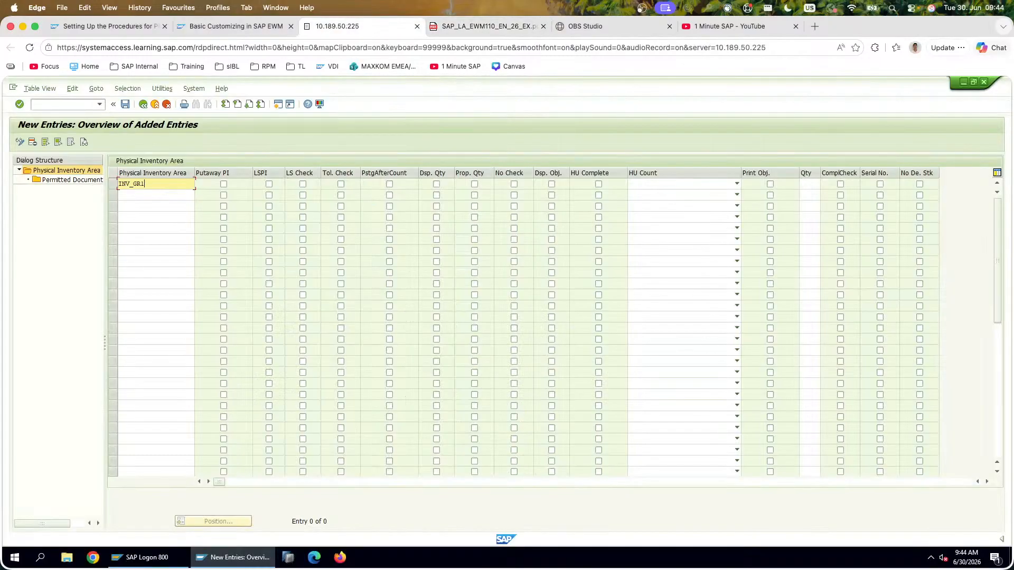
Step: Following the exercise PDF, enable LSPI, LS Check, Dsp. Qty, Dsp. Obj. and HU Complete for INV_GR18
left_click(454, 27)
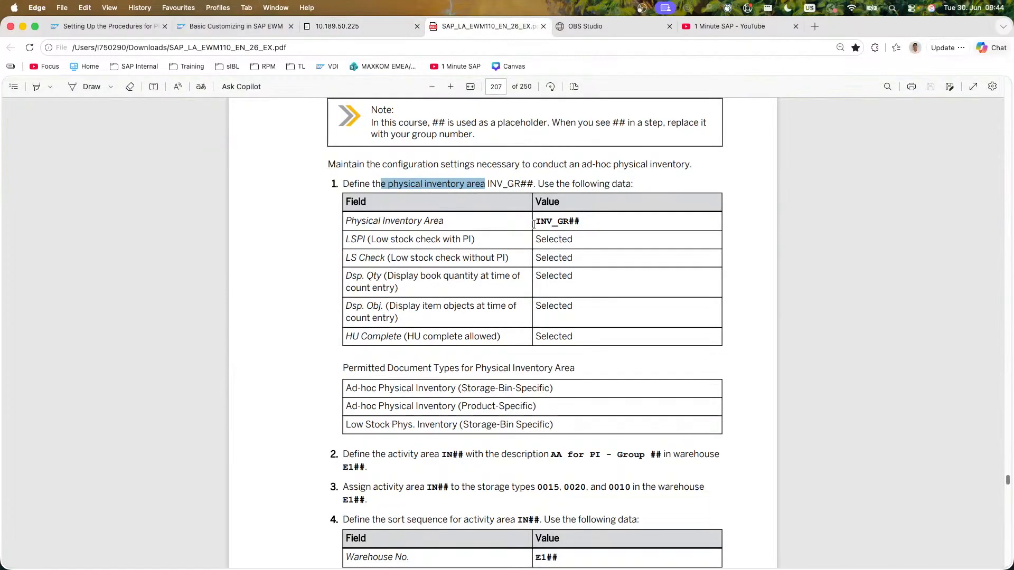
left_click_drag(474, 239, 346, 239)
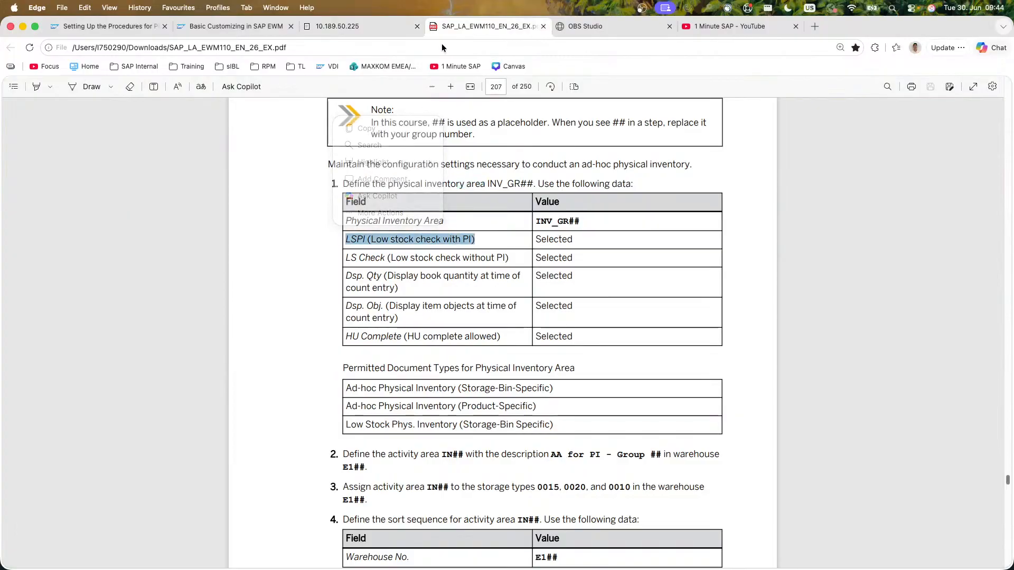
left_click(333, 24)
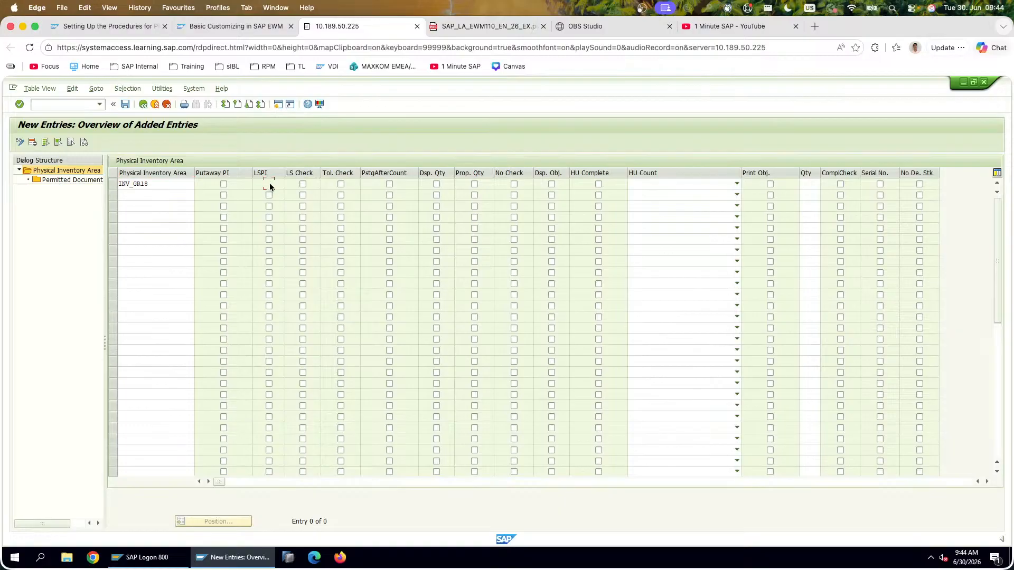
left_click(478, 26)
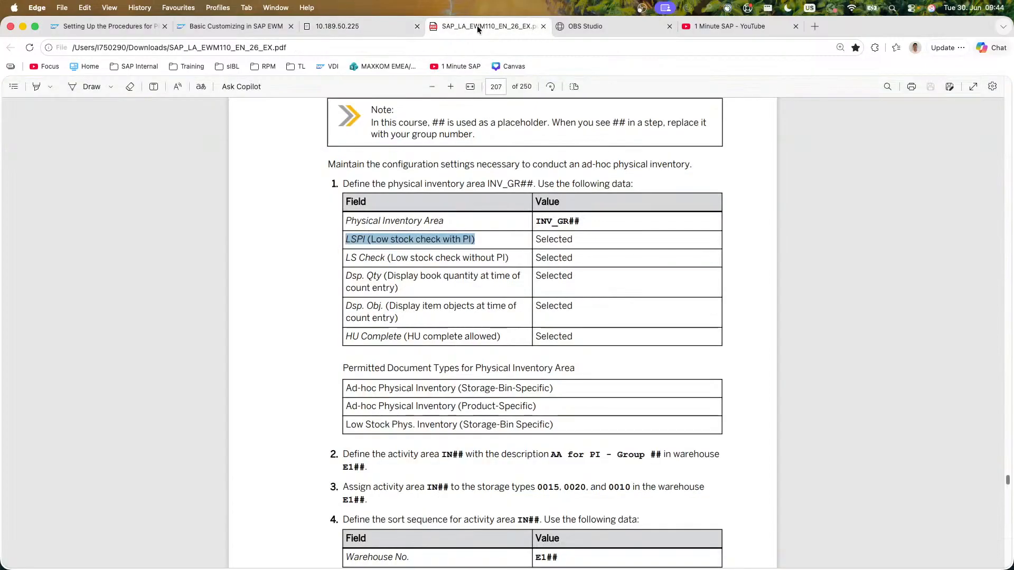
left_click(353, 29)
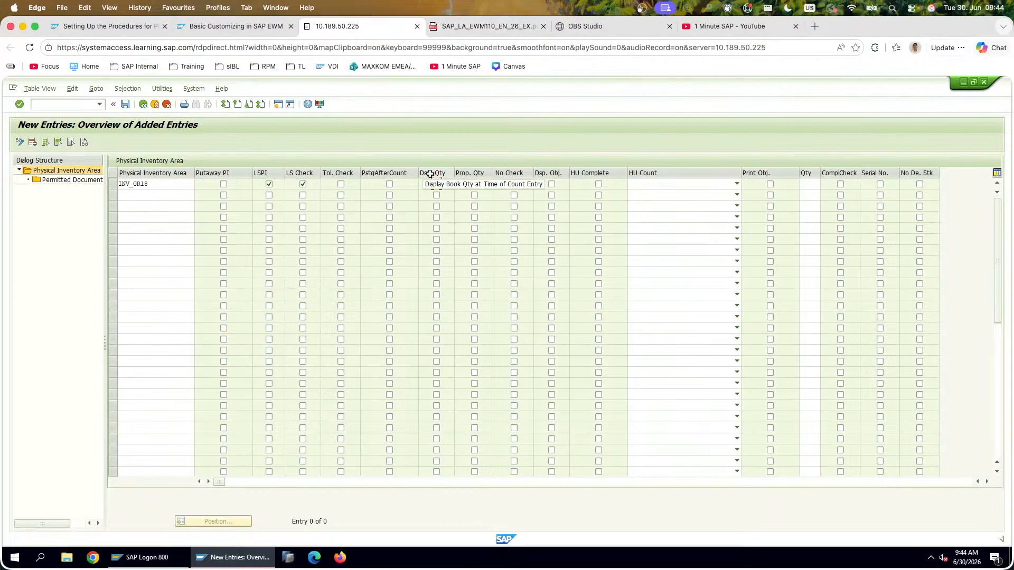
left_click(482, 24)
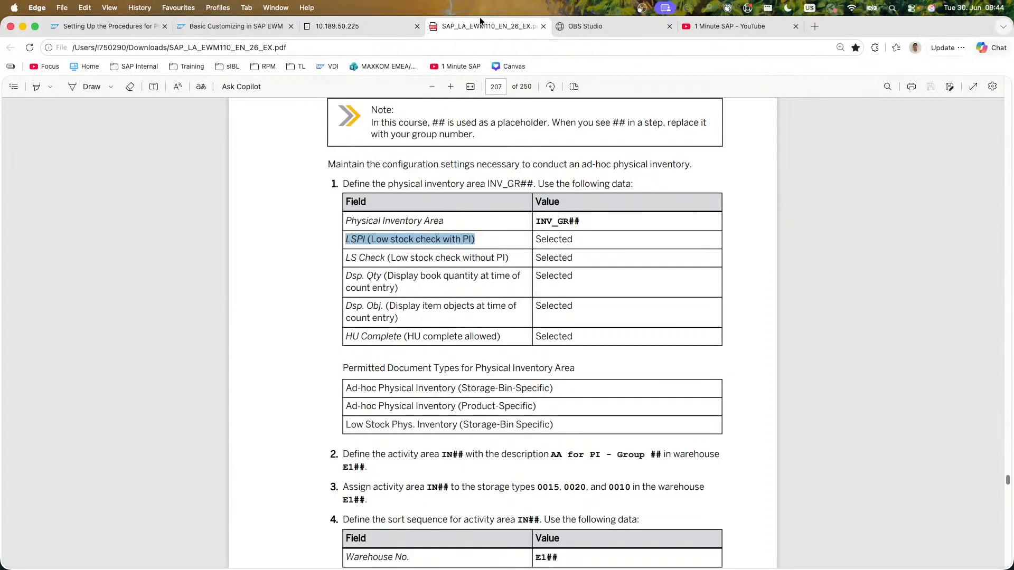
left_click(386, 23)
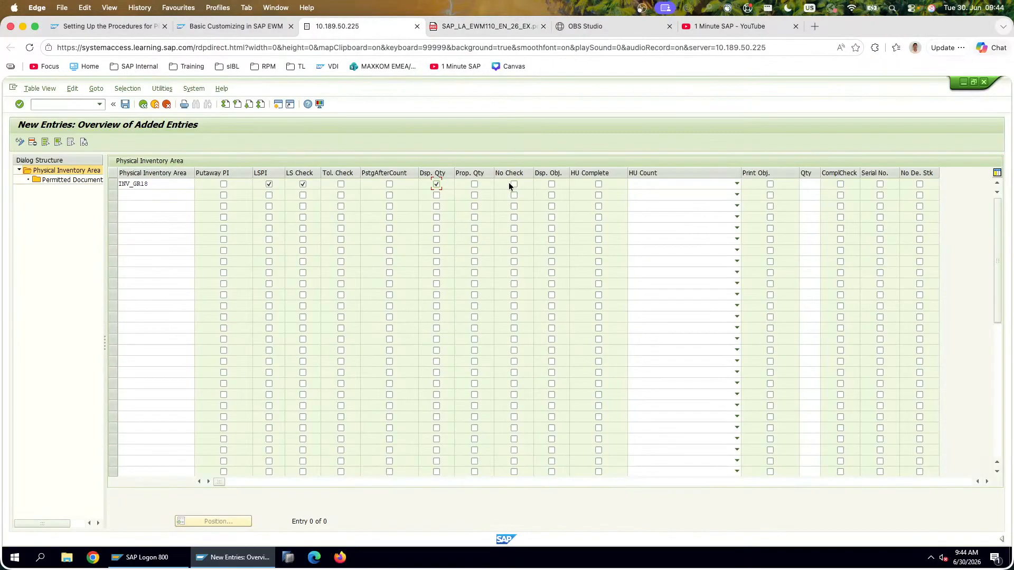
left_click(599, 184)
Step: Compare the INV_GR18 settings with the exercise table and save the new physical inventory area
left_click(465, 18)
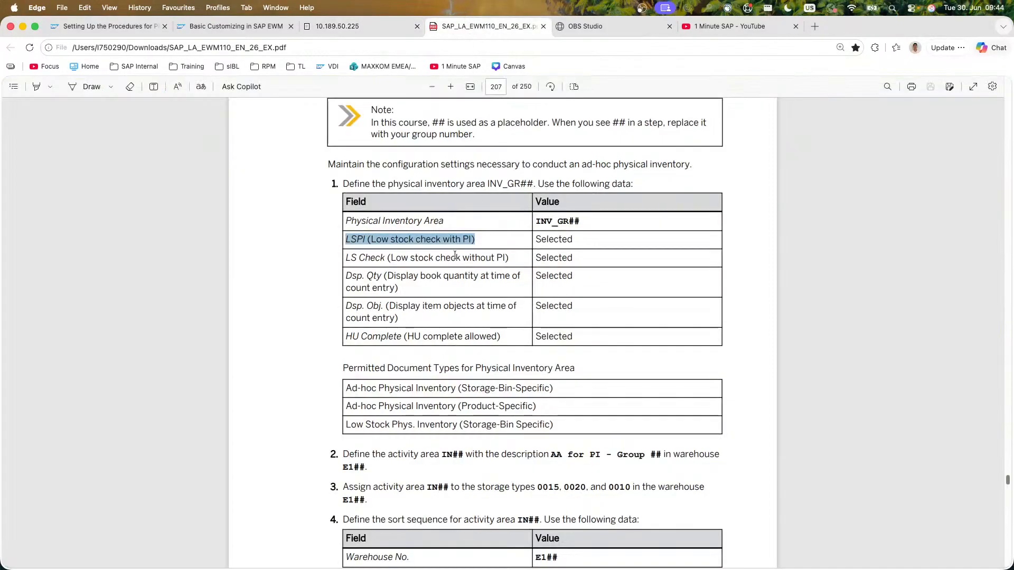
left_click_drag(346, 238, 573, 342)
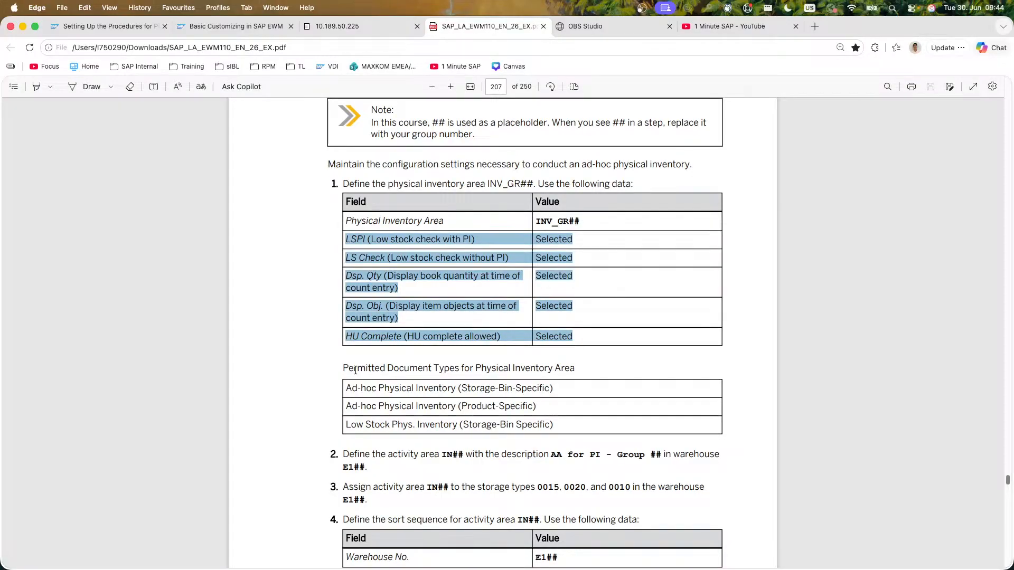
left_click_drag(344, 368, 576, 368)
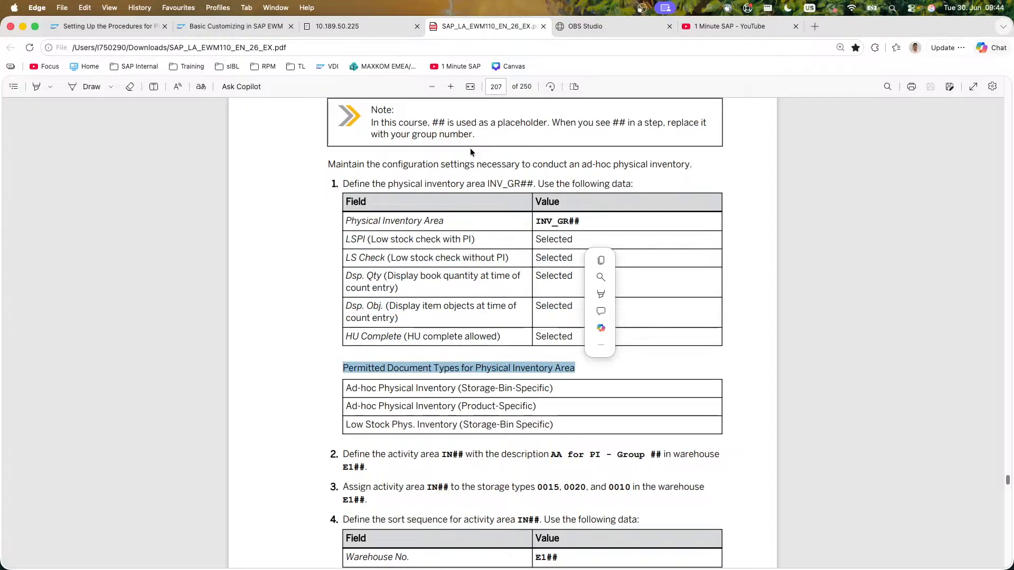
left_click(366, 27)
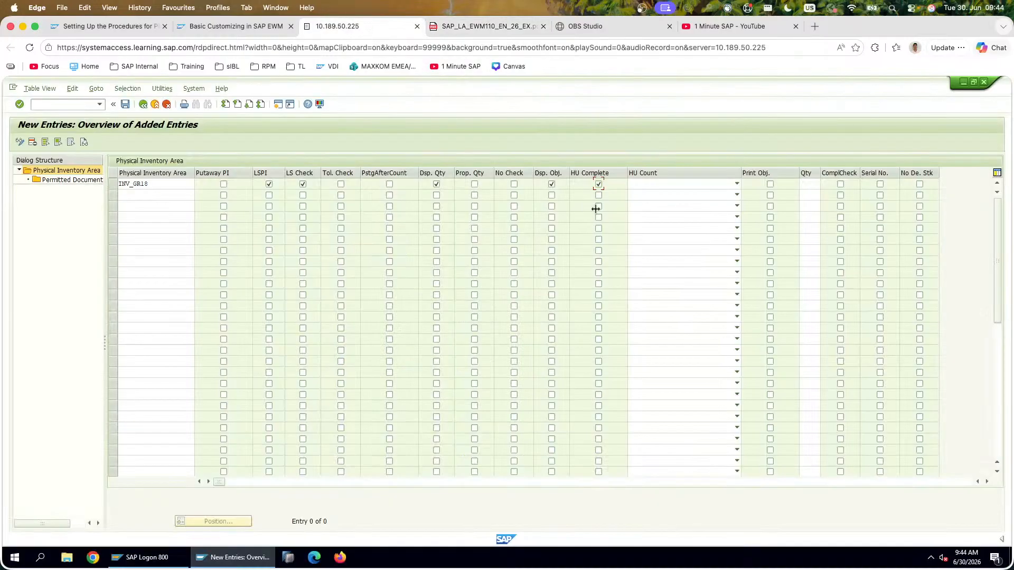
left_click(125, 104)
Step: Capture the full-width INV_GR18 entry table, paste it into the PowerPoint slide for Step 1 and return to SAP
key("super+shift+4")
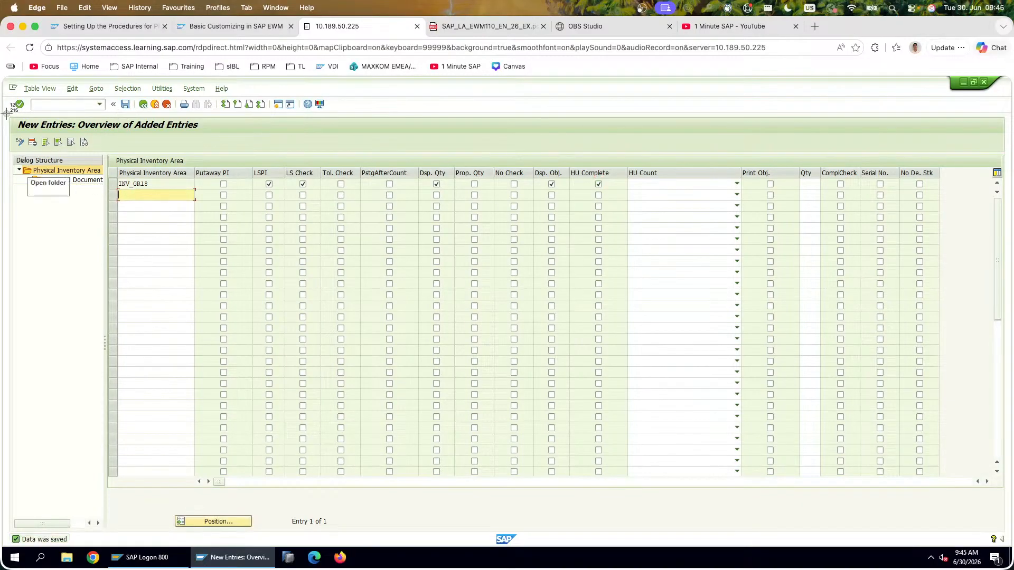
left_click_drag(6, 114, 550, 214)
key("super+shift+4")
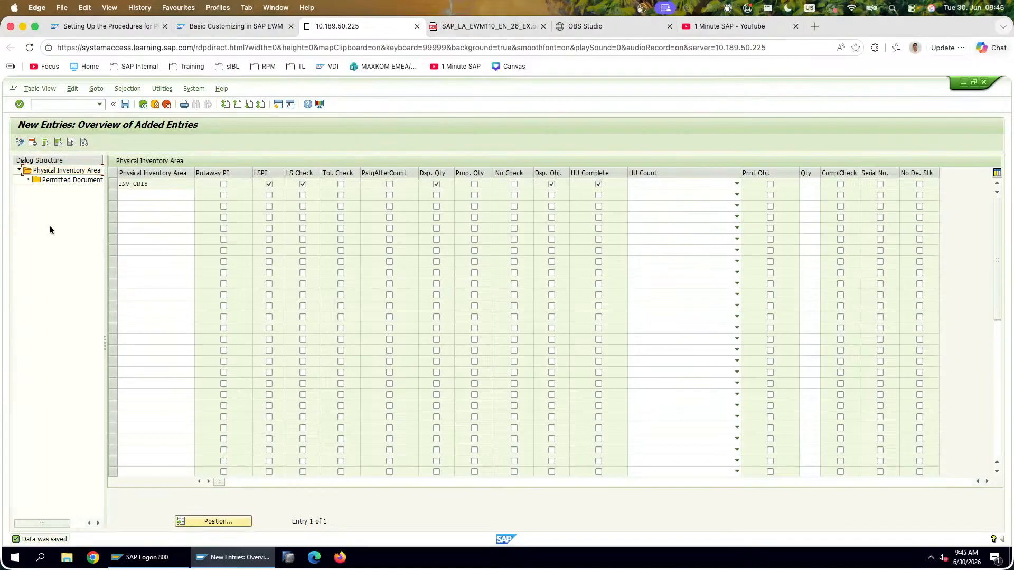
left_click_drag(971, 213, 1, 106)
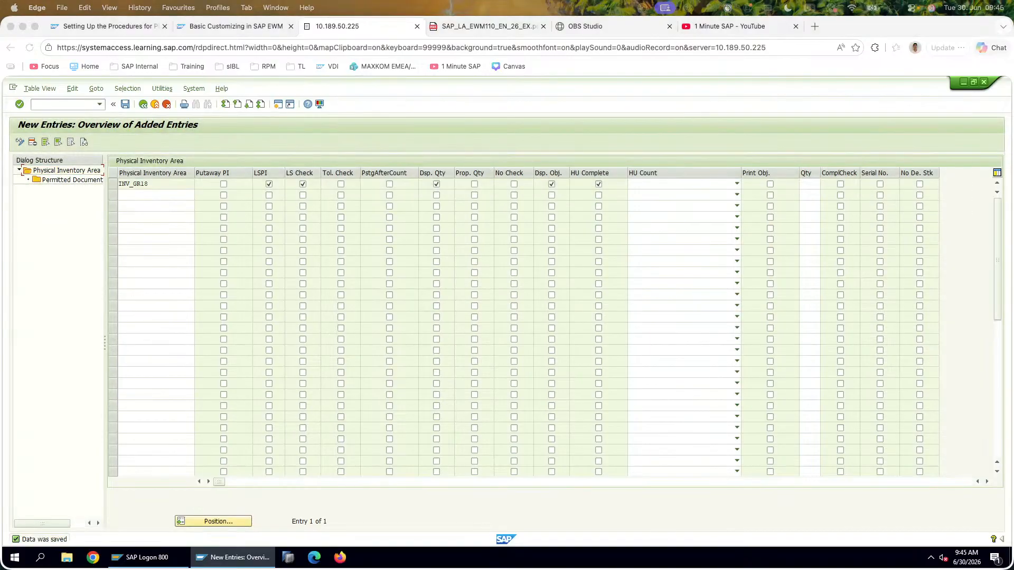
key("super+Tab")
key("super+v")
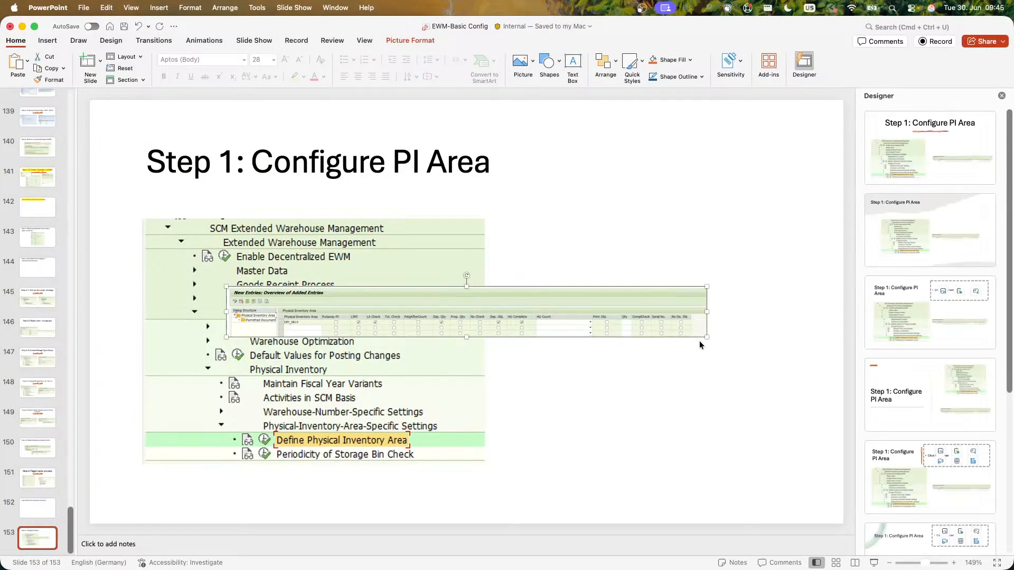
key("super+Tab")
key("Tab")
key("Tab")
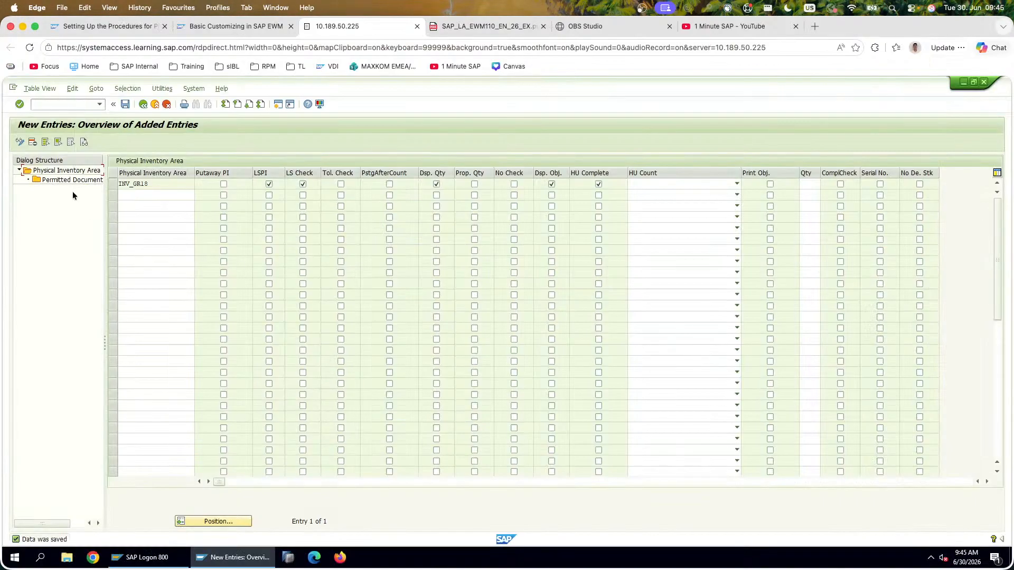
Step: Start new permitted document type entries for INV_GR18 and look up the required document types in the exercise PDF
left_click(113, 183)
double_click(59, 180)
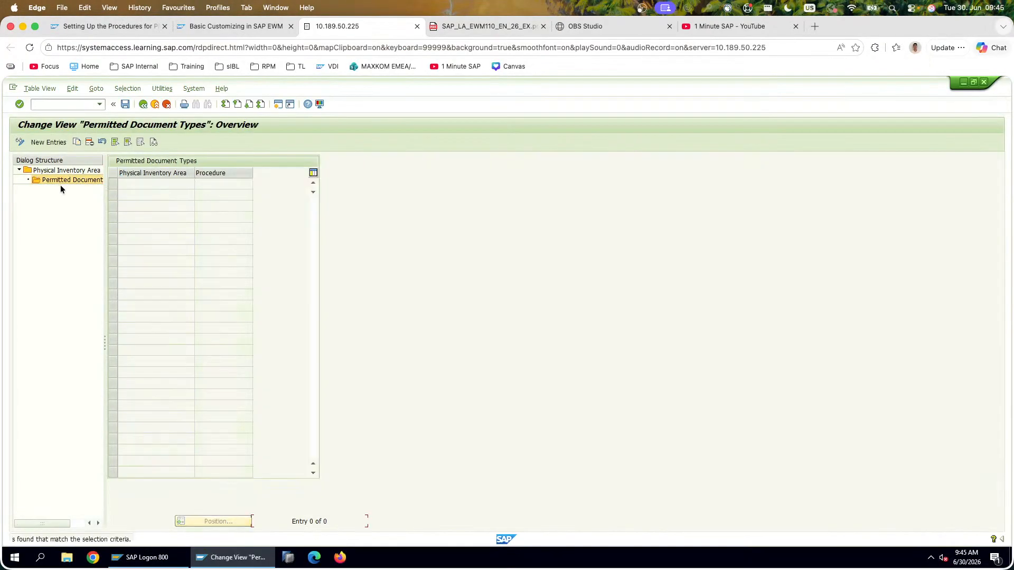
left_click(53, 142)
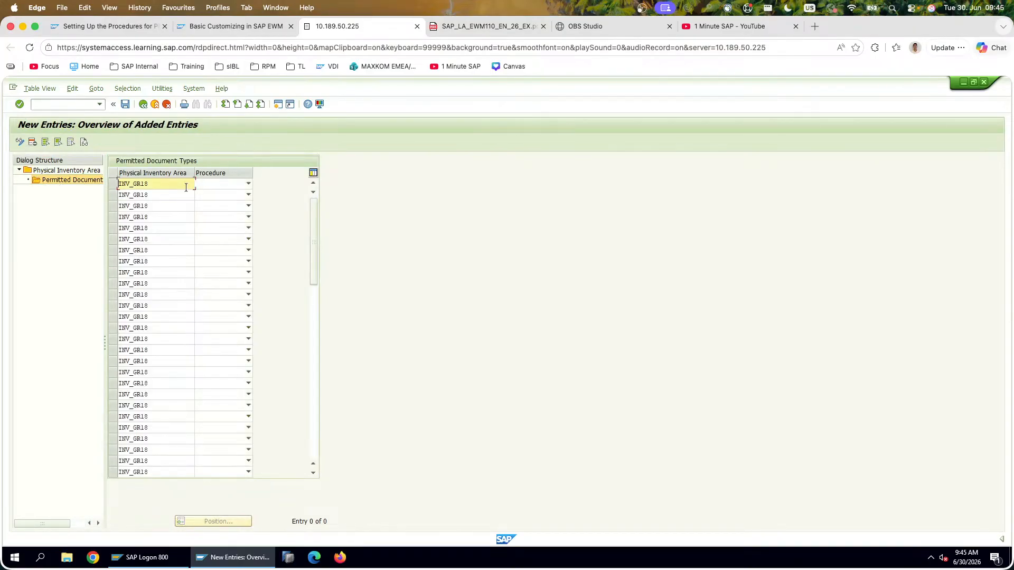
left_click(220, 186)
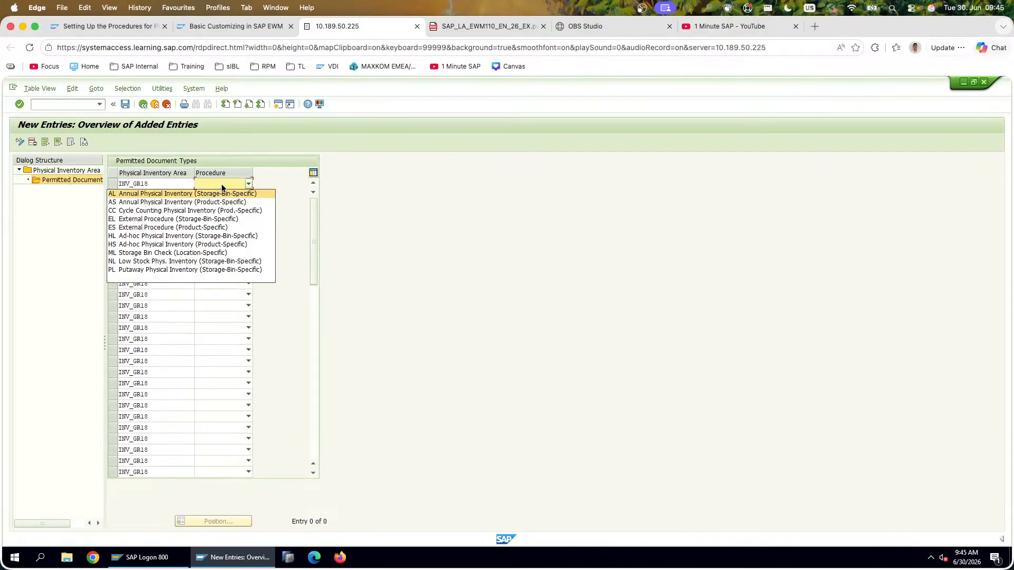
left_click(475, 26)
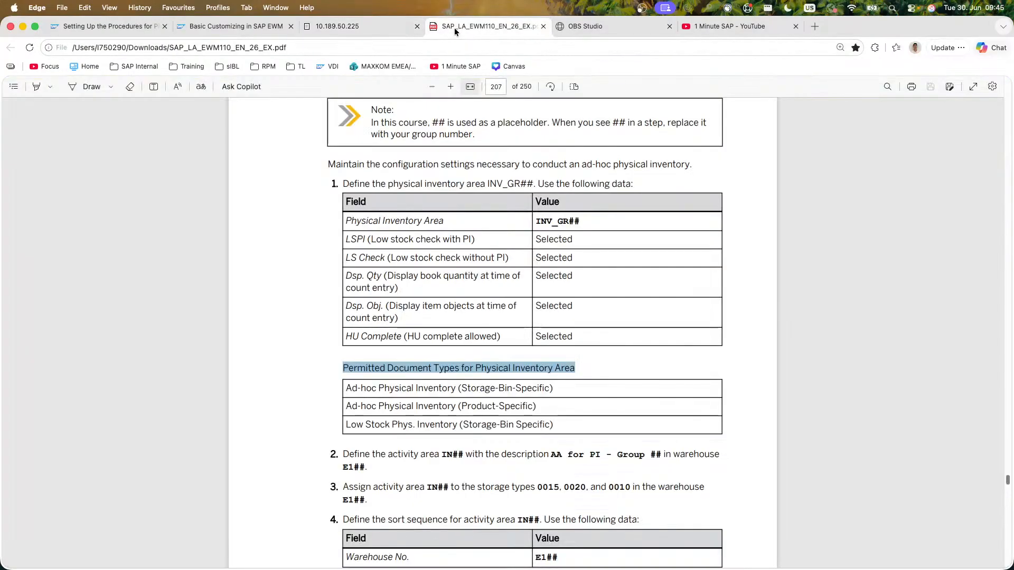
left_click(371, 30)
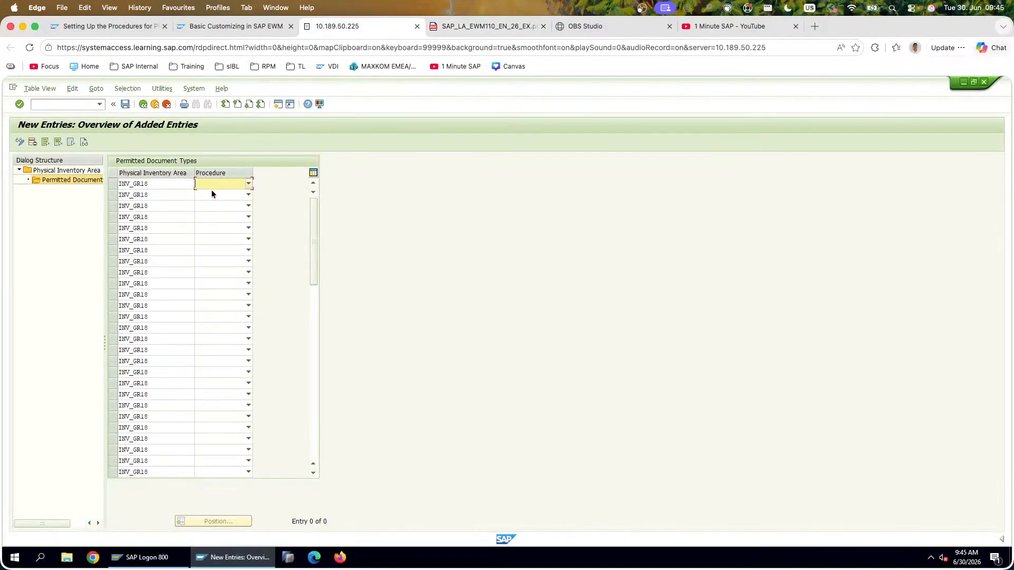
Step: Enter procedures AL Annual Physical Inventory (Storage-Bin-Specific), AS Annual Physical Inventory (Product-Specific) and NL Low Stock Phys. Inventory (Storage-Bin-Specific) for INV_GR18
left_click(217, 185)
left_click(241, 194)
left_click(235, 195)
left_click(235, 213)
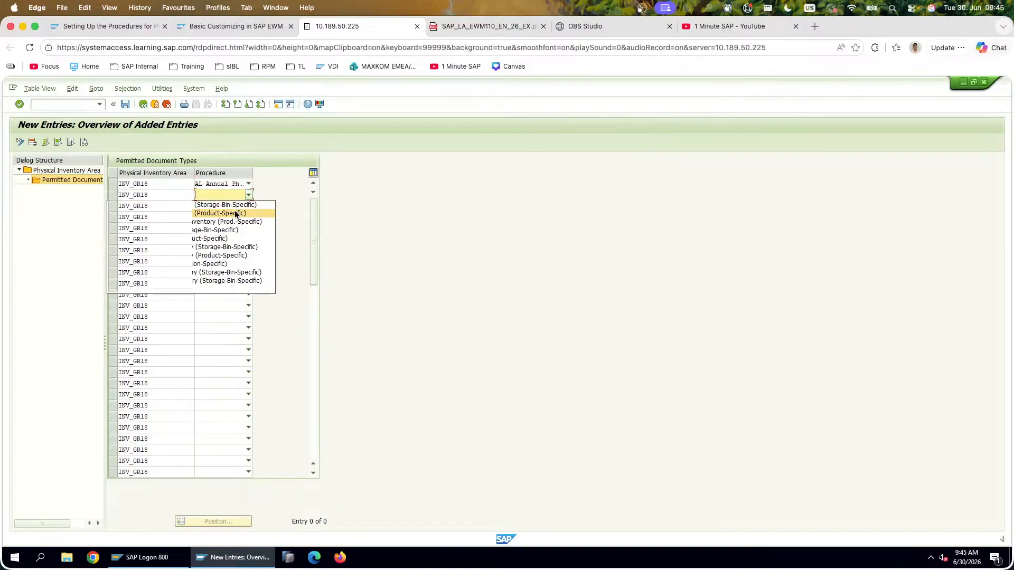
left_click(464, 32)
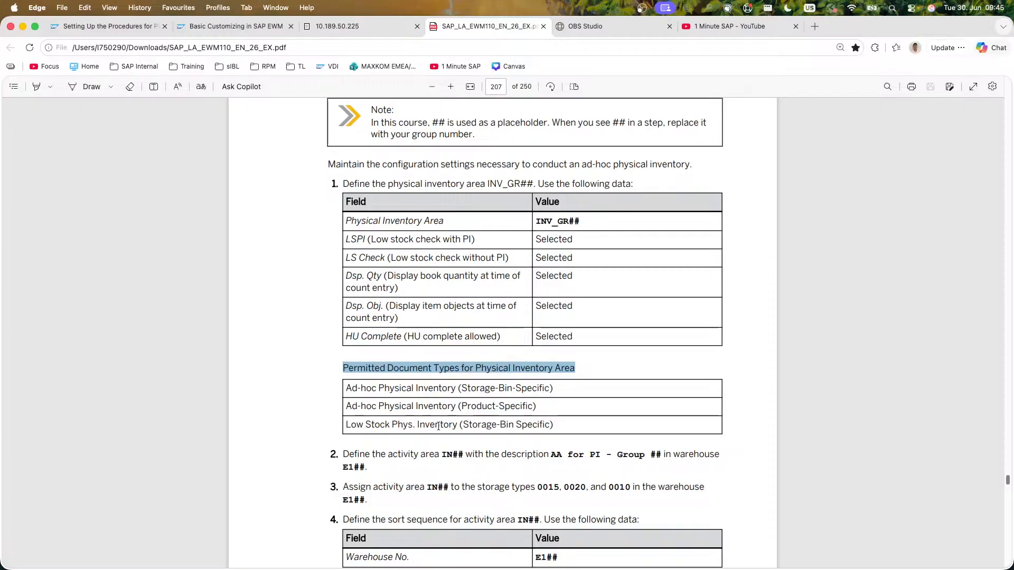
left_click(357, 26)
left_click(217, 206)
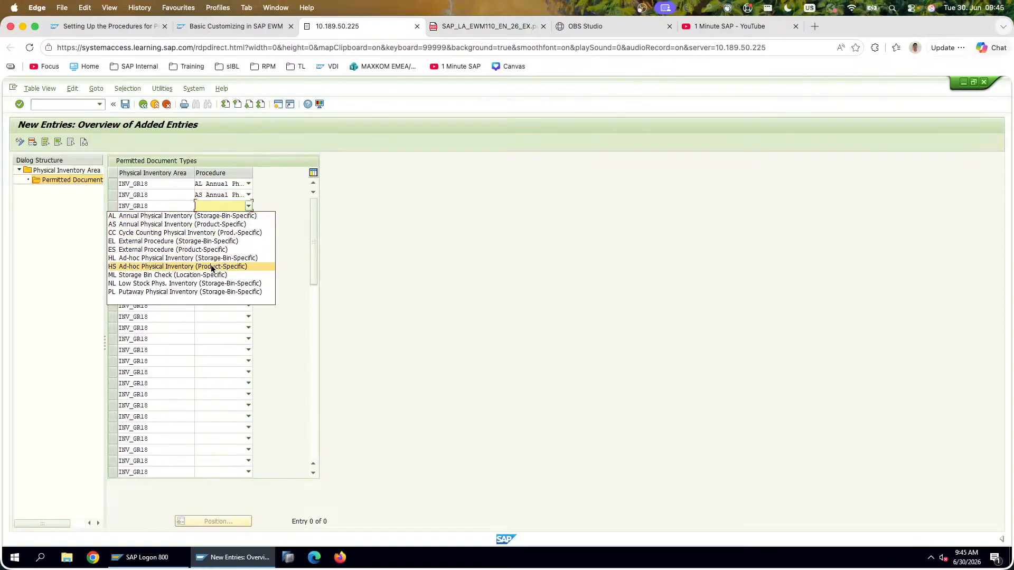
left_click(215, 285)
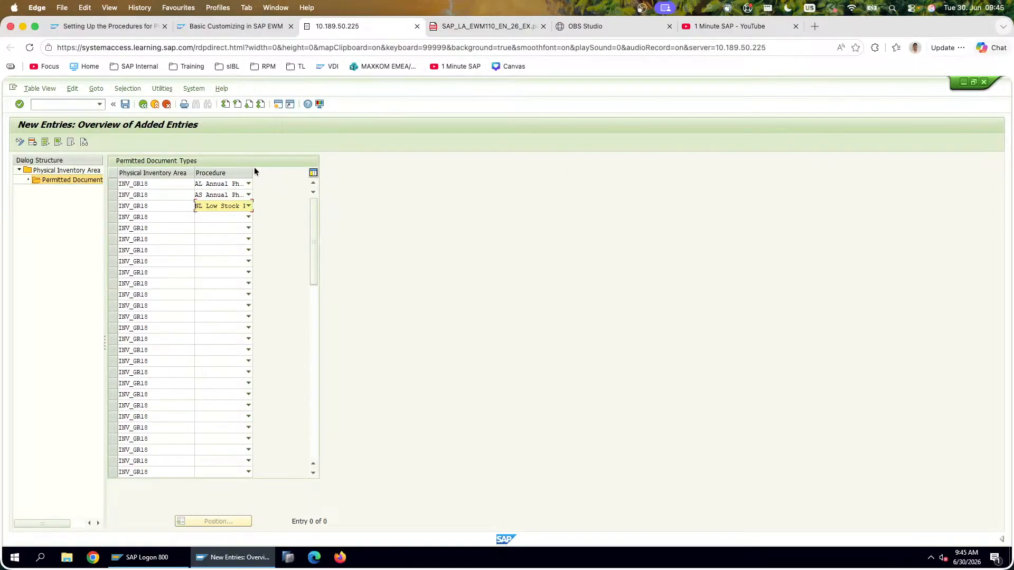
Step: Confirm the three procedure entries, narrow the Physical Inventory Area column and widen the Procedure column to show more of the names
left_click_drag(252, 170, 309, 170)
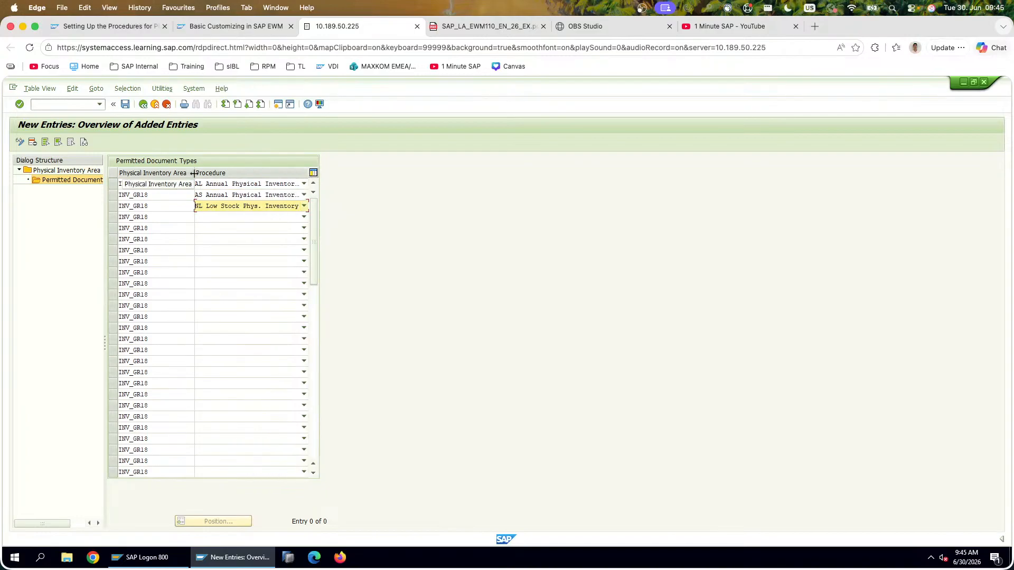
left_click_drag(195, 174, 161, 173)
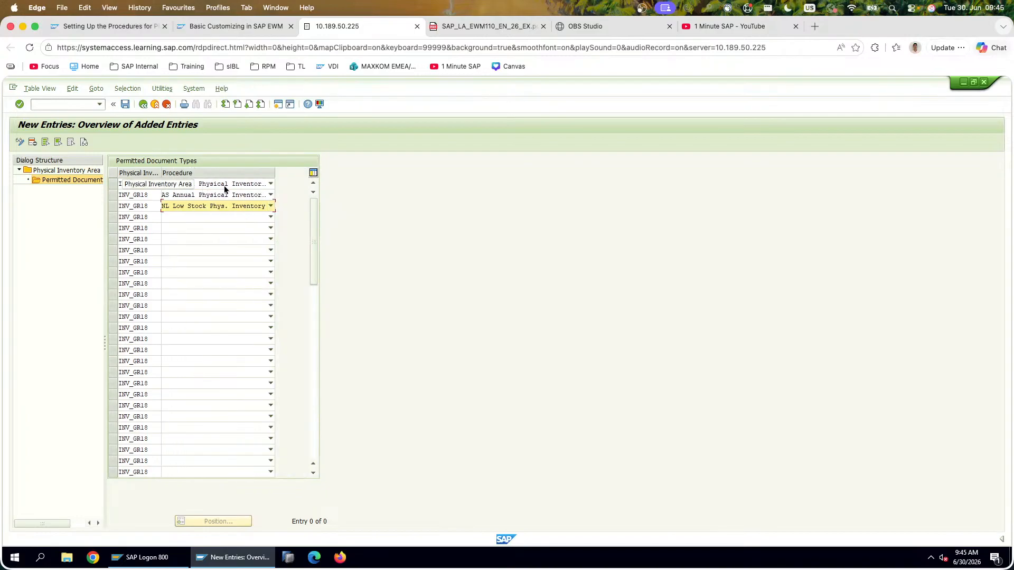
left_click_drag(276, 173, 309, 173)
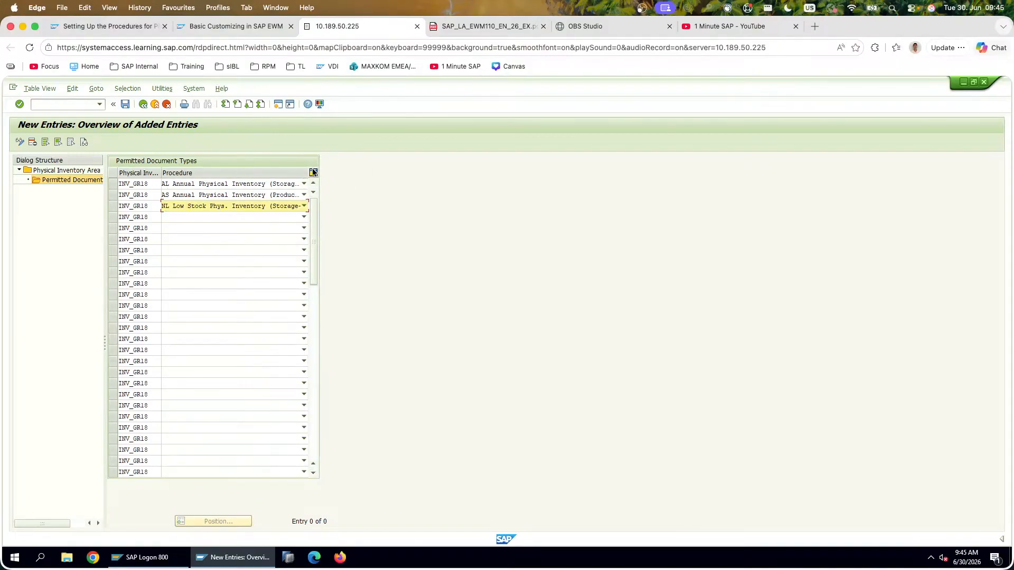
left_click(314, 175)
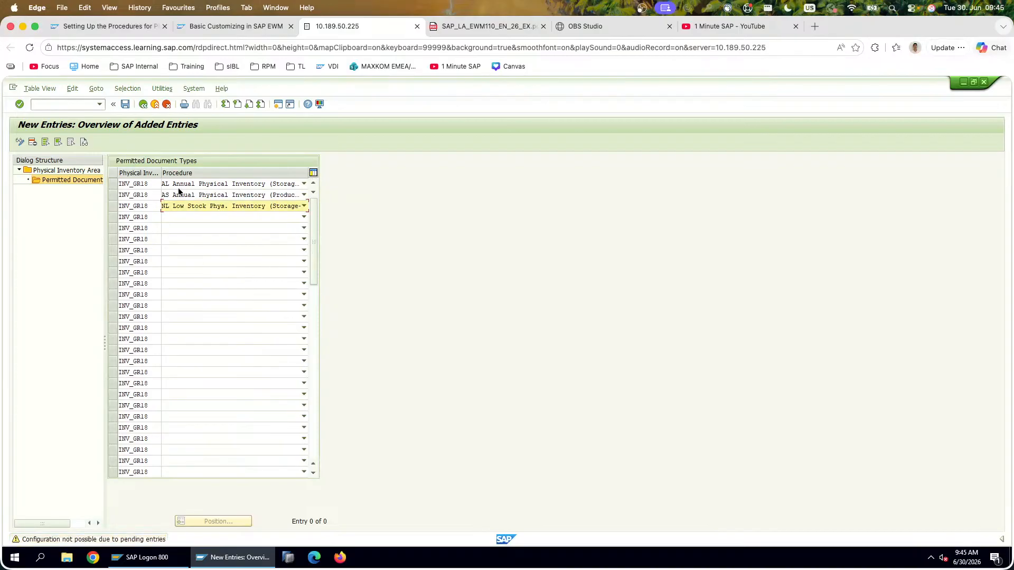
key("Return")
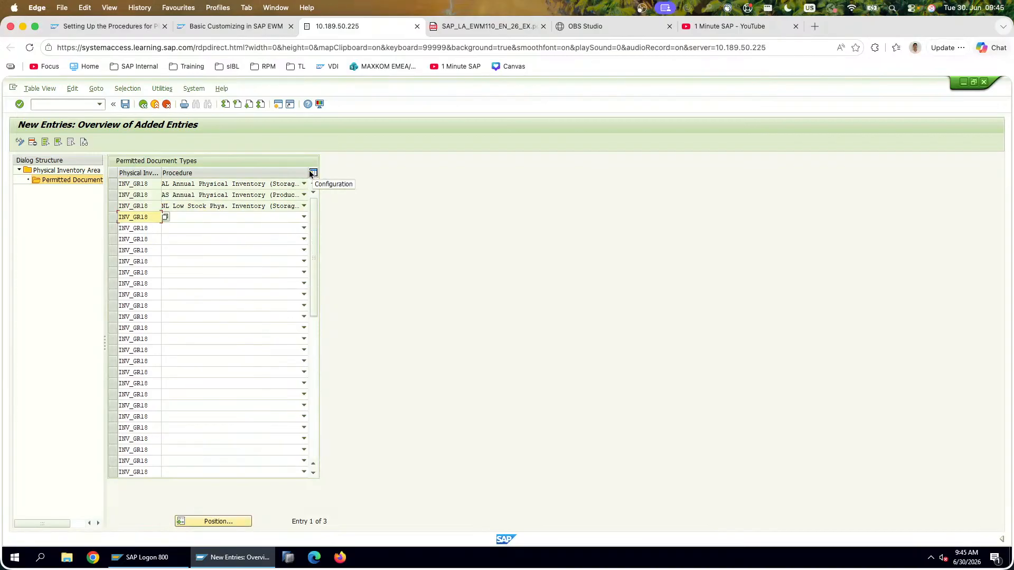
left_click_drag(161, 172, 144, 173)
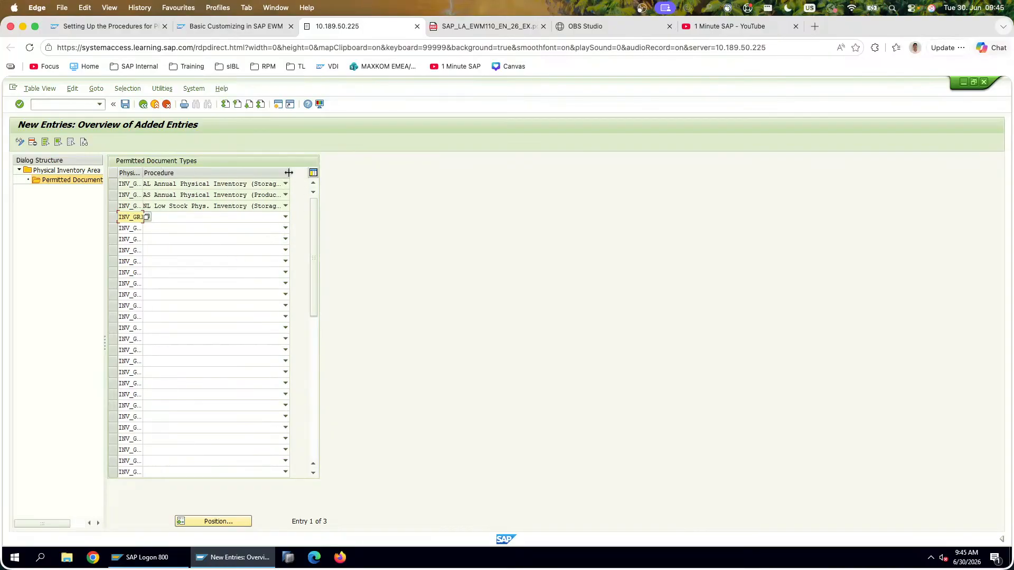
left_click_drag(289, 173, 308, 173)
Step: Capture the Permitted Document Types table and paste the screenshot into the Step 1 slide in PowerPoint
left_click(294, 240)
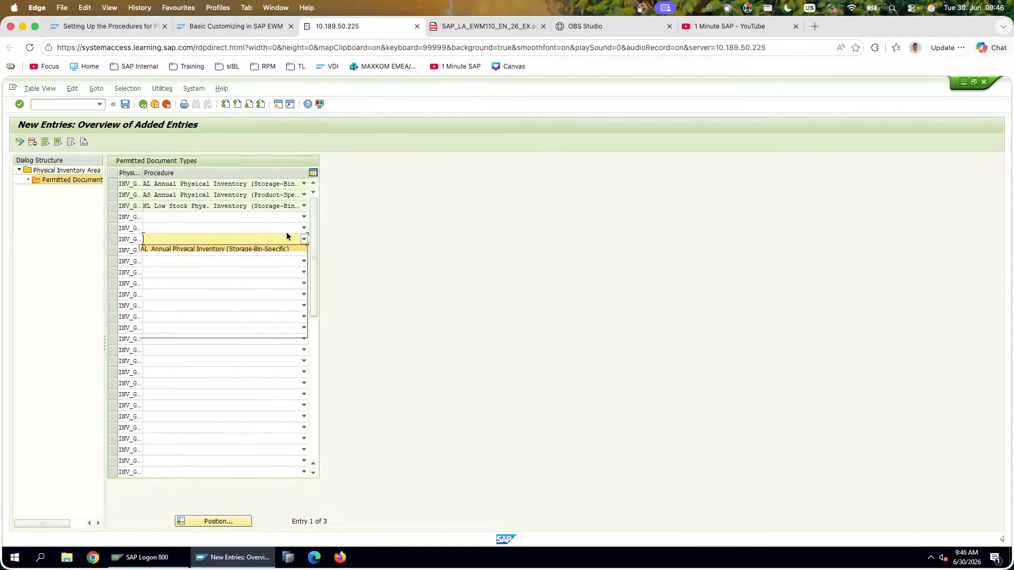
left_click(406, 224)
left_click_drag(375, 223, 1, 103)
key("super+Tab")
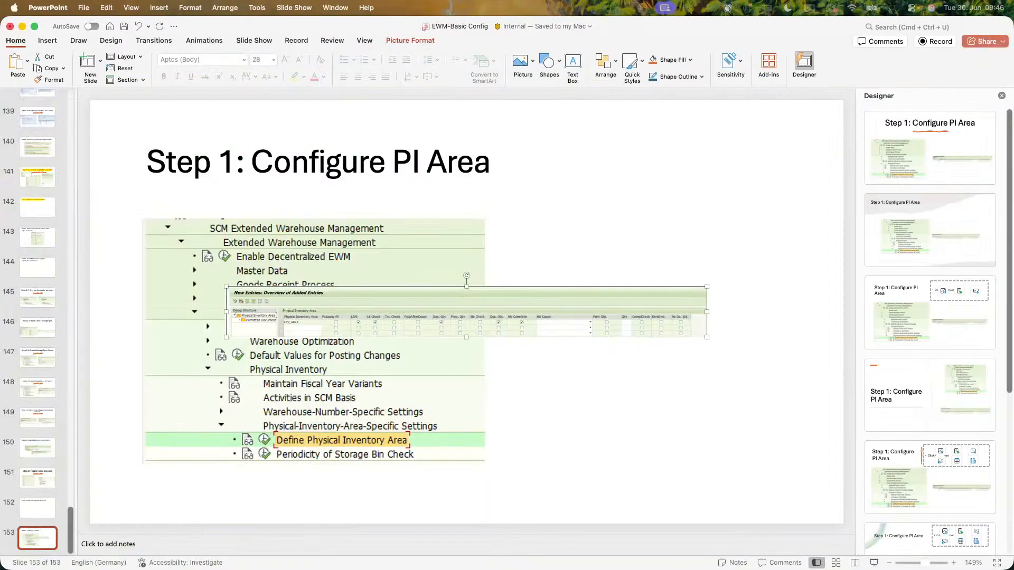
key("super+v")
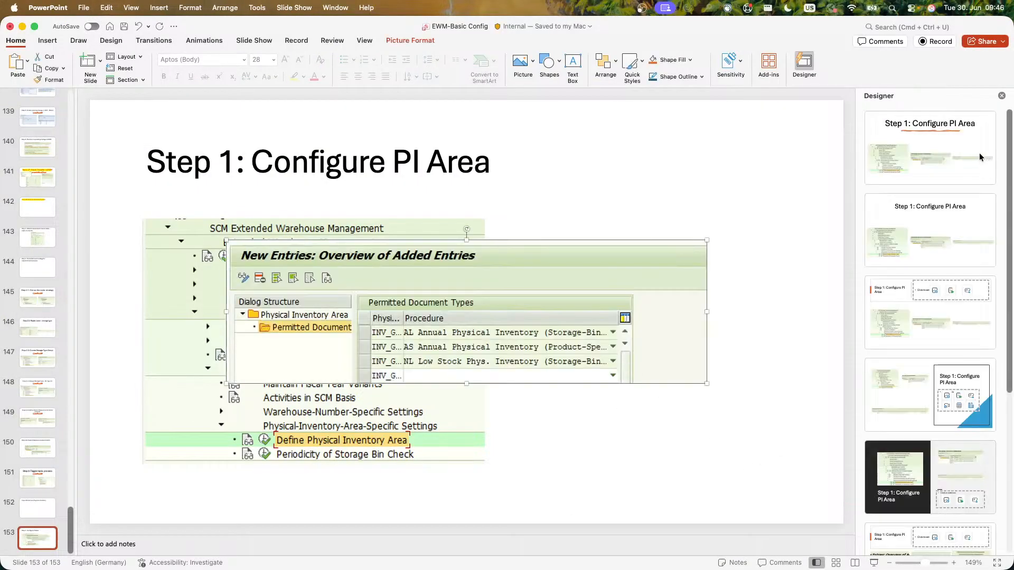
Step: Apply the design with the centred, orange-underlined title to the Step 1 slide and place the enlarged INV_GR18 table below the Permitted Document Types screenshot
left_click(930, 148)
left_click_drag(496, 369, 488, 328)
left_click_drag(673, 379, 426, 397)
left_click_drag(583, 406, 741, 459)
left_click(734, 521)
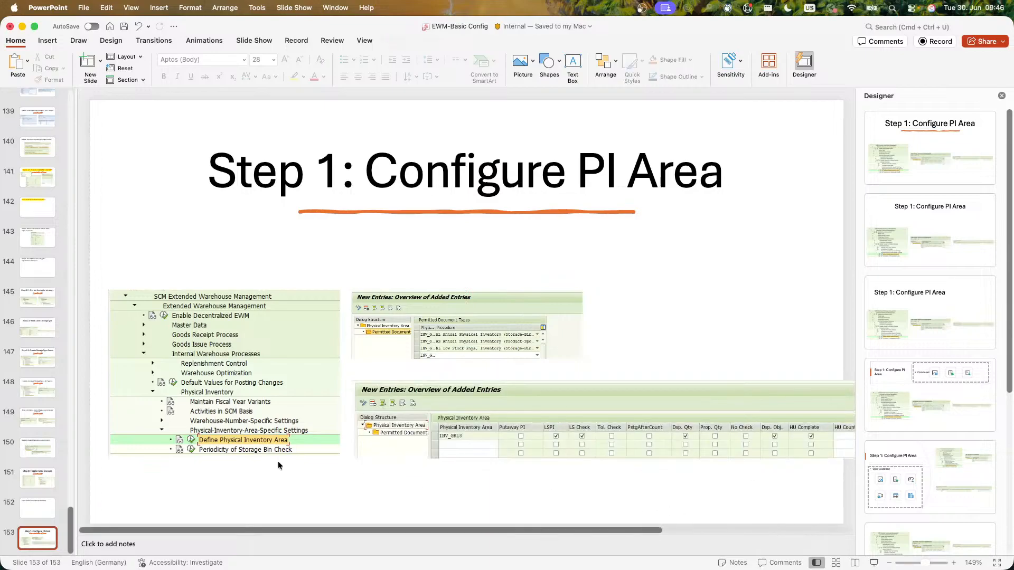
Step: Add a new slide after the Step 1 slide and begin its title with "Step 2:"
left_click(51, 530)
key("Return")
left_click(227, 176)
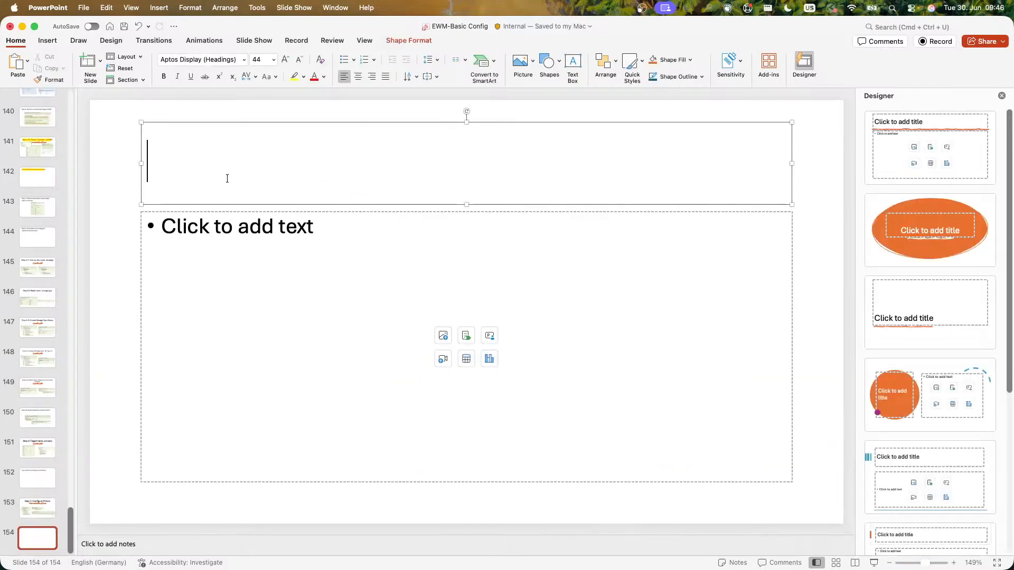
type("Step 2:")
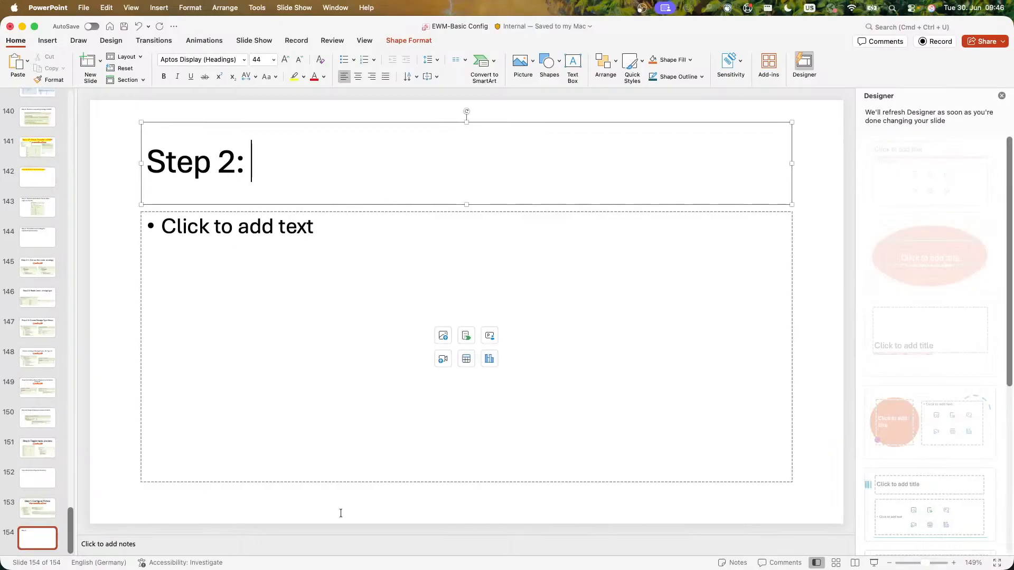
Step: Switch to the browser, close the OBS Studio page and save the permitted document types in SAP
key("alt+Tab")
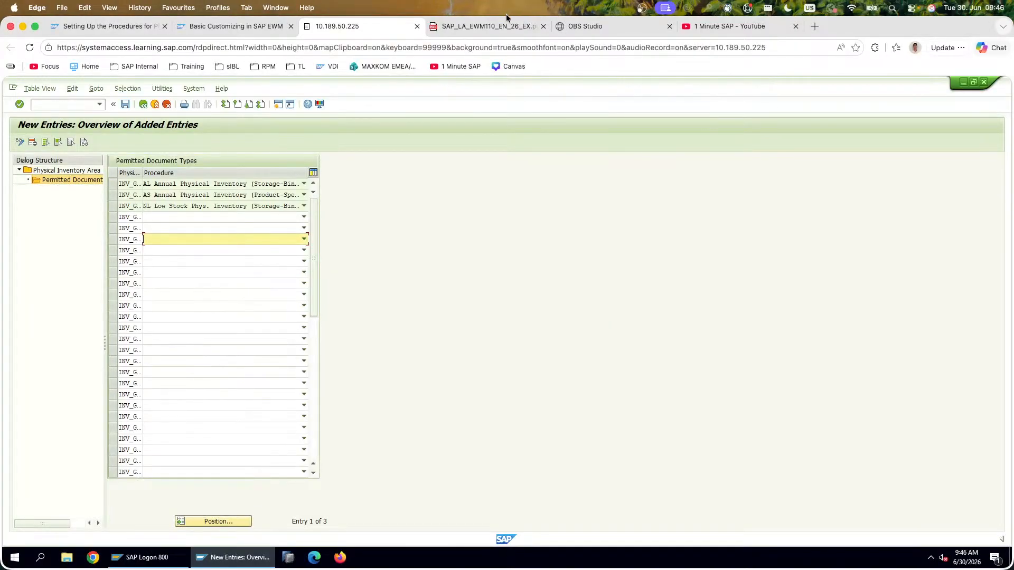
left_click(506, 25)
scroll(296, 320, "down", 3)
key("ctrl+Tab")
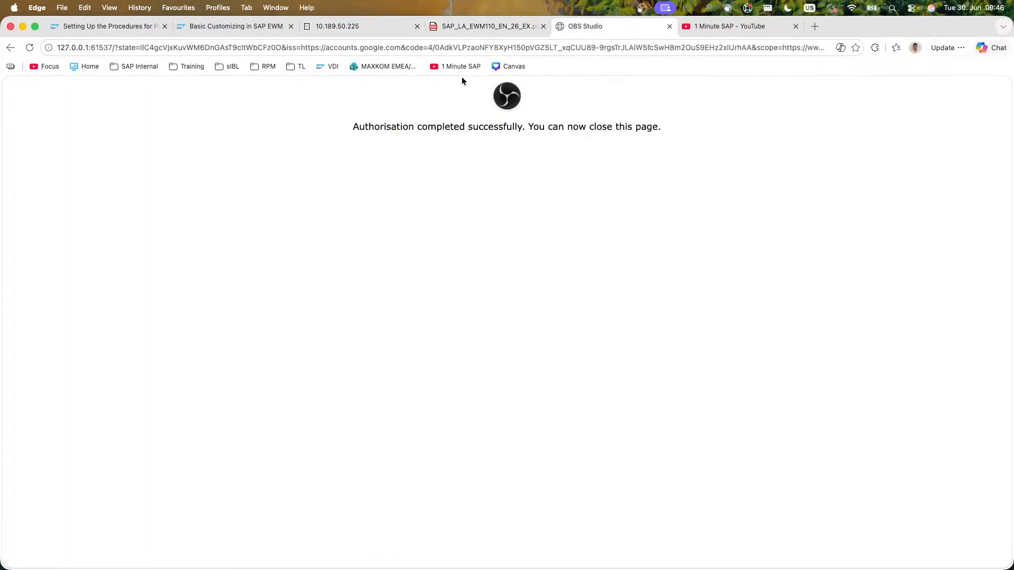
key("ctrl+w")
left_click(363, 26)
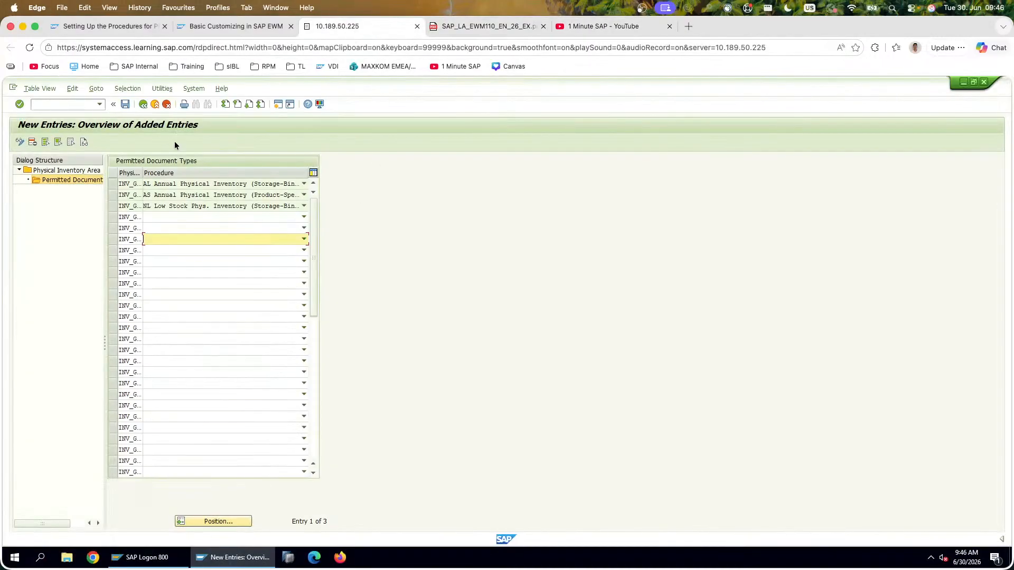
left_click(128, 107)
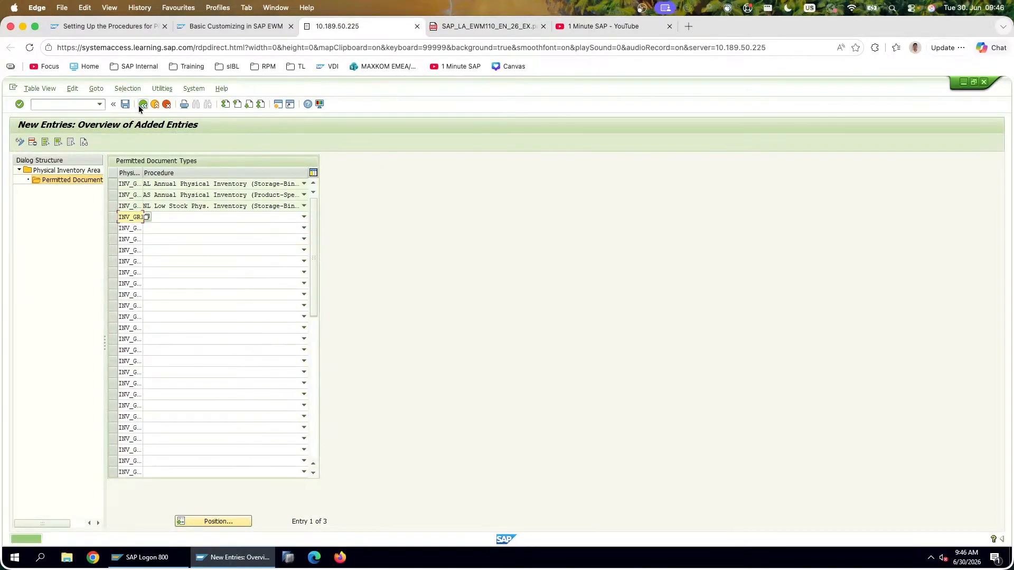
Step: Check step 2 in the exercise PDF and leave the physical inventory area views for the Display IMG structure
left_click(470, 27)
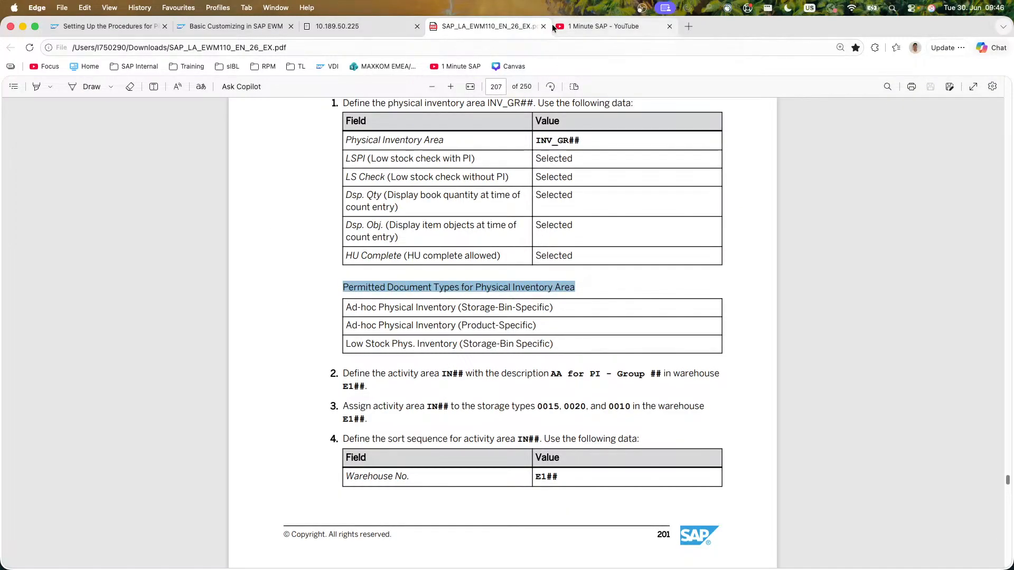
left_click(362, 27)
left_click(142, 105)
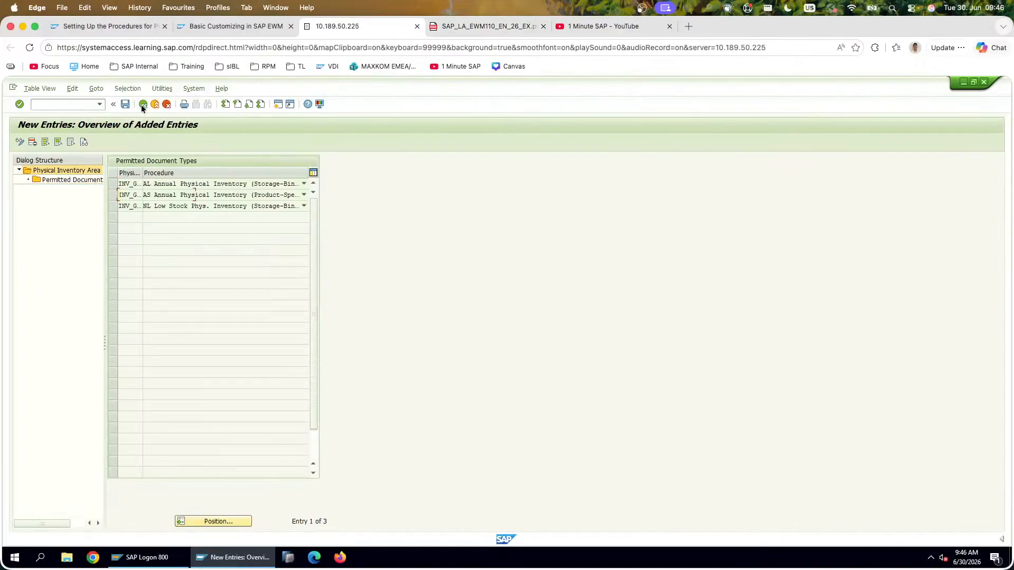
left_click(142, 105)
left_click(142, 104)
left_click(142, 104)
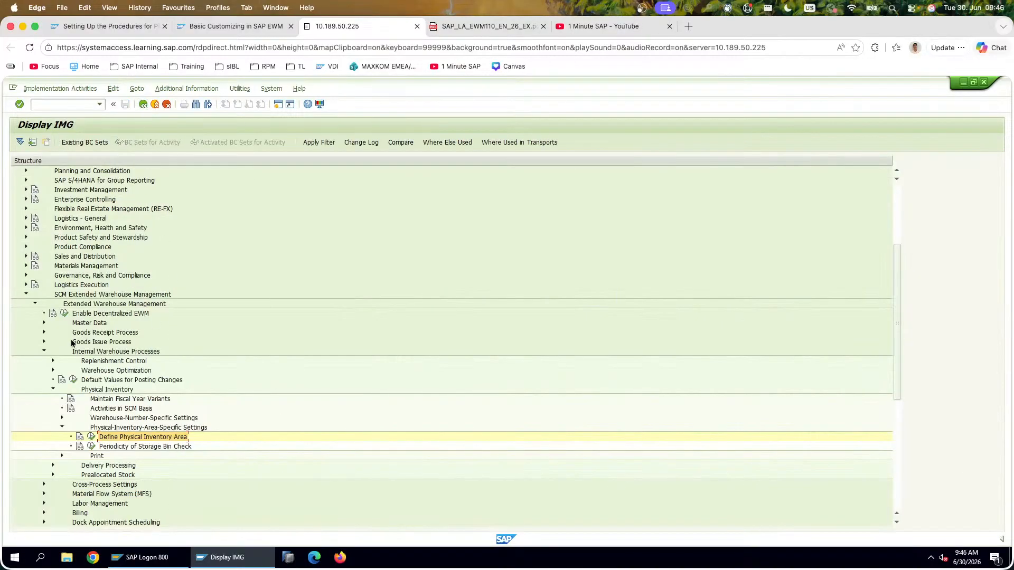
Step: Open Define Activity Areas within Master Data, Activity Areas of Extended Warehouse Management and start a new activity area entry
left_click(44, 323)
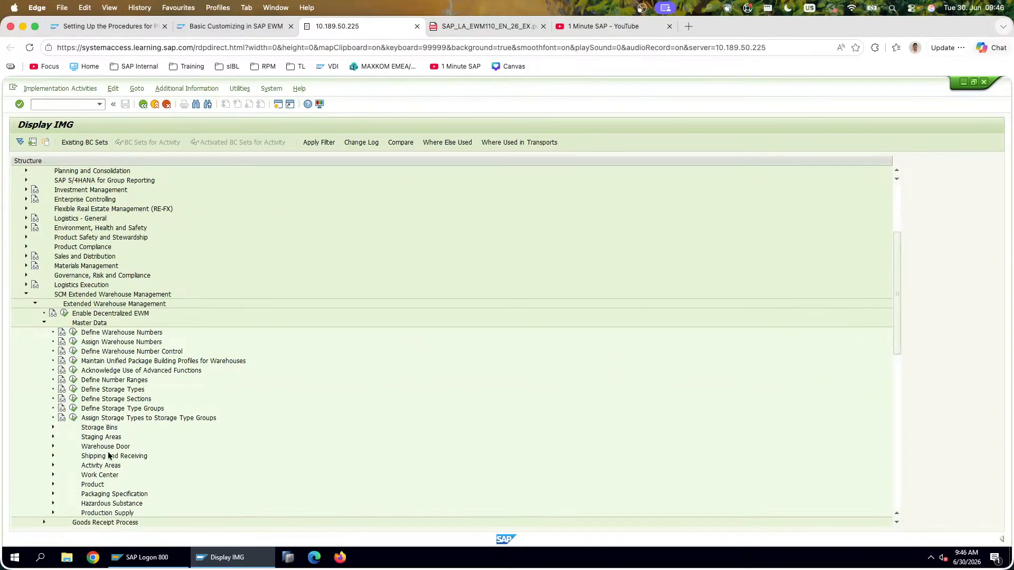
left_click(54, 466)
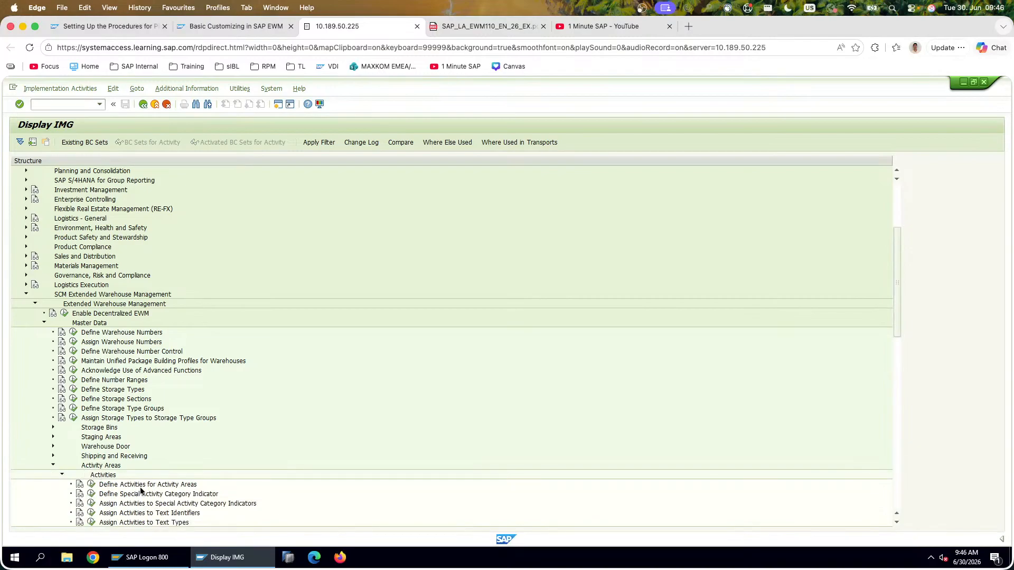
left_click(117, 485)
scroll(219, 479, "down", 1)
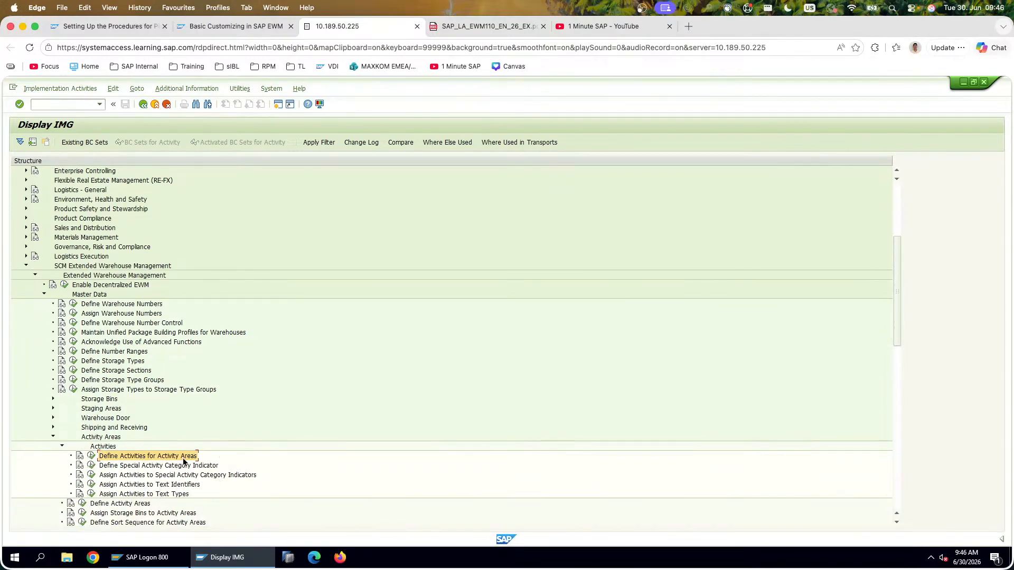
left_click(174, 477)
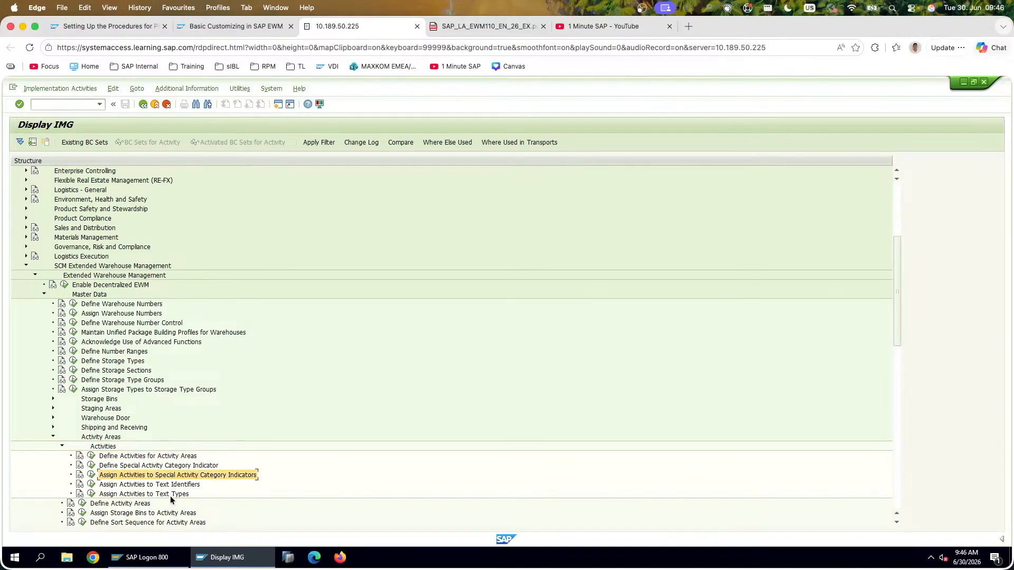
left_click(172, 494)
left_click(177, 486)
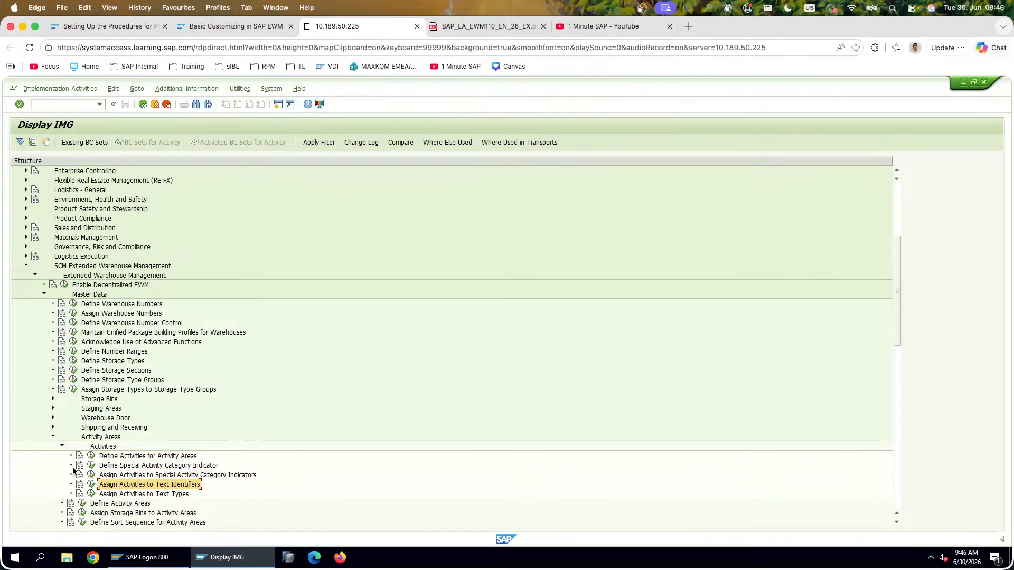
left_click(61, 446)
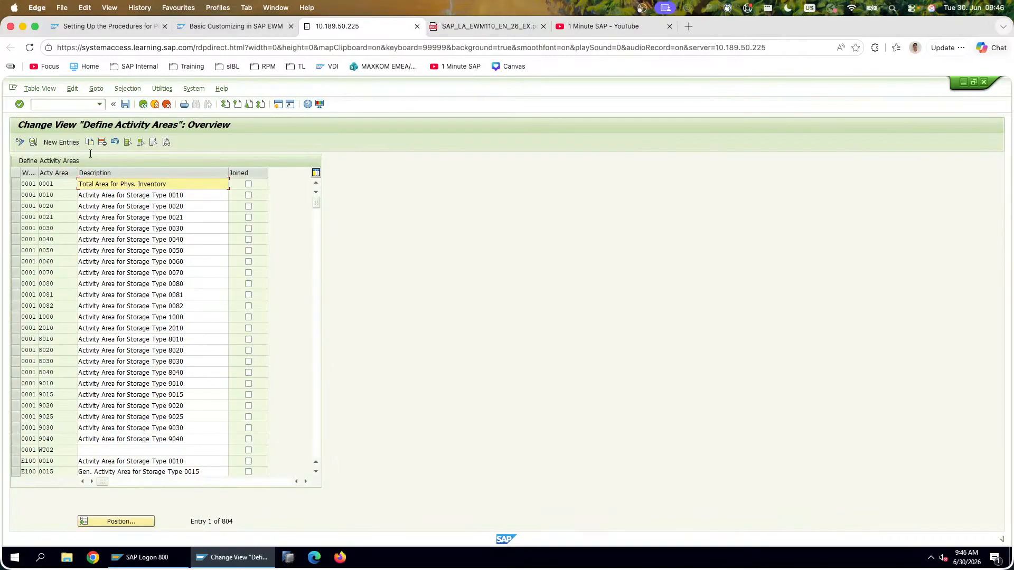
left_click(62, 142)
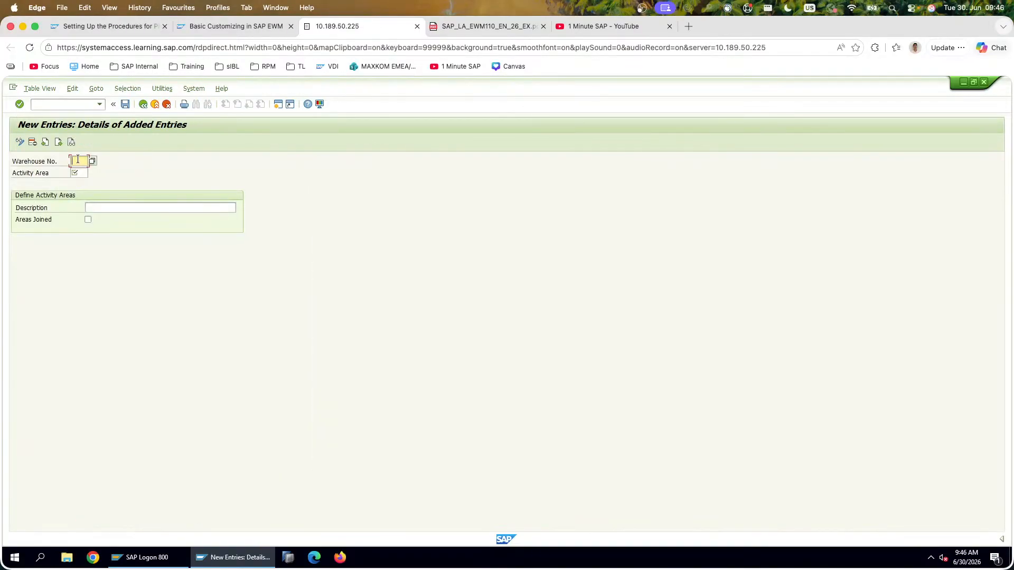
Step: Check the required physical inventory area name in step 1 of the exercise PDF and return to SAP
left_click(461, 25)
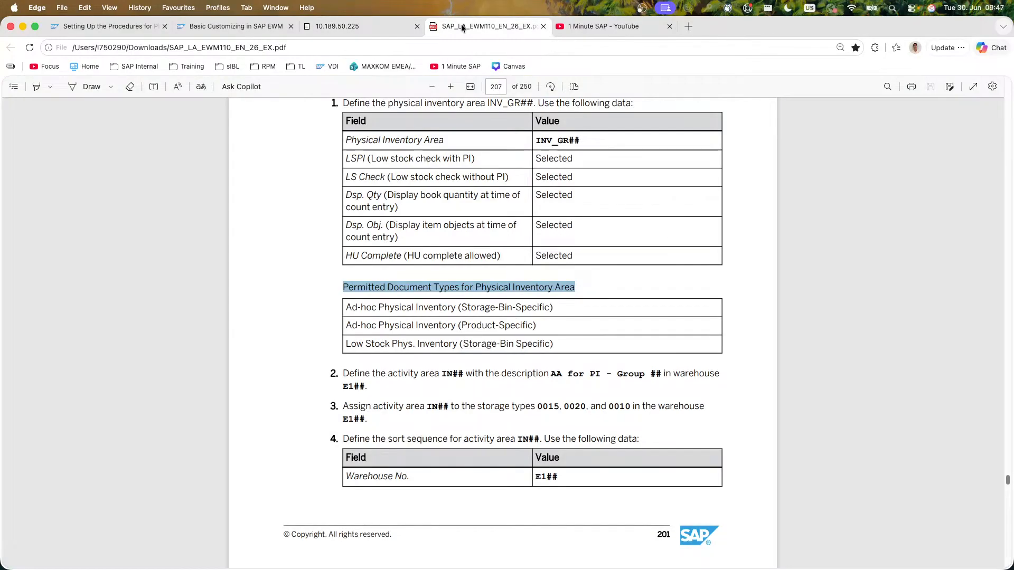
scroll(453, 236, "up", 3)
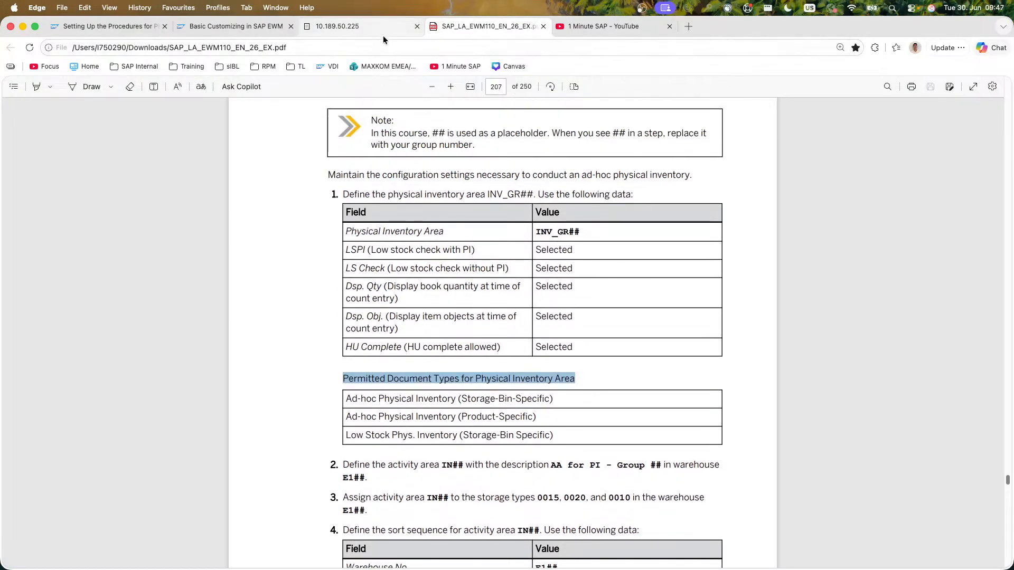
left_click_drag(580, 232, 537, 233)
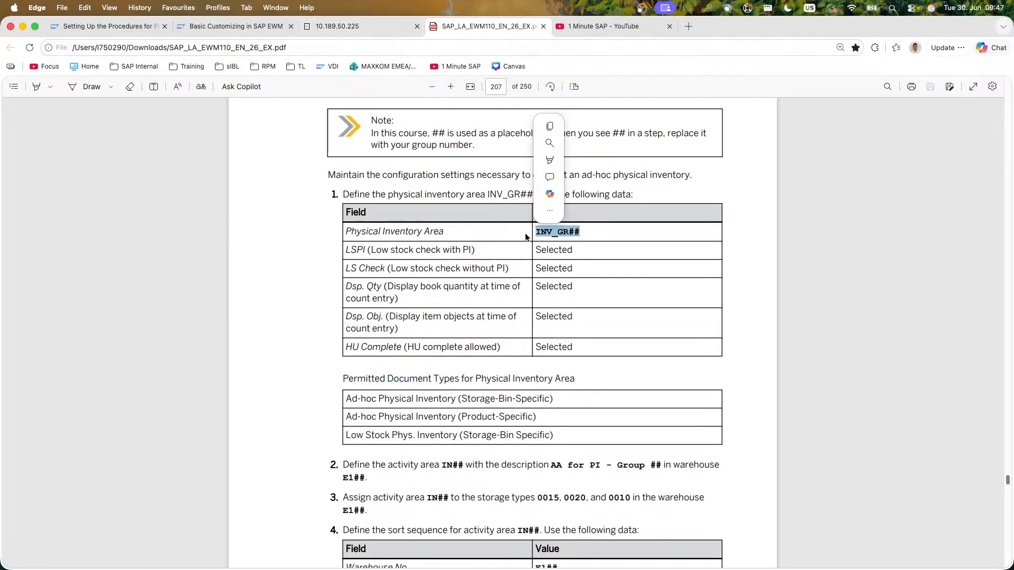
left_click(337, 26)
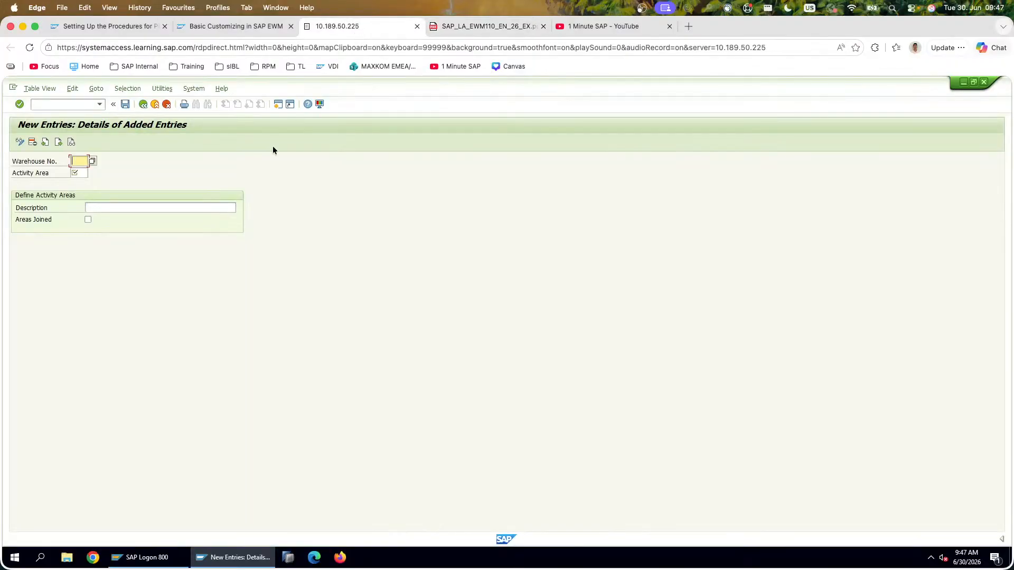
Step: Leave the new activity area entry unsaved and open Define Physical Inventory Area under Physical-Inventory-Area-Specific Settings
left_click(142, 105)
left_click(153, 105)
left_click(152, 272)
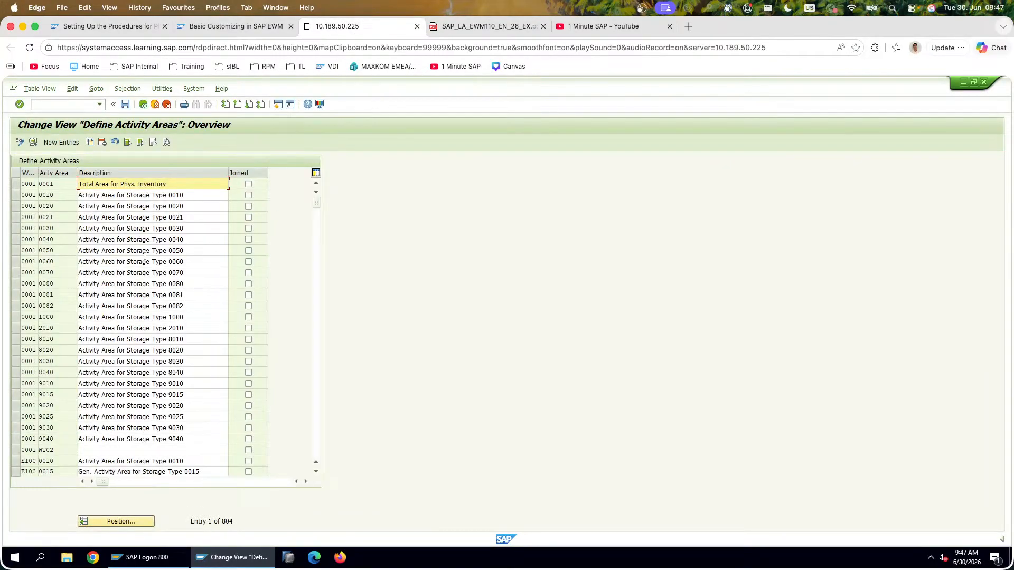
left_click(142, 104)
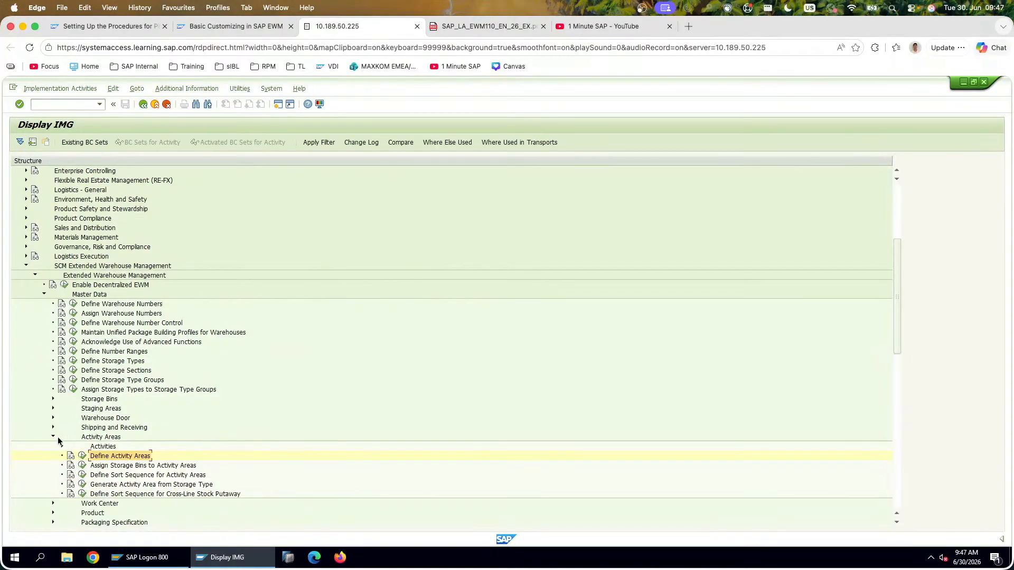
scroll(101, 428, "down", 10)
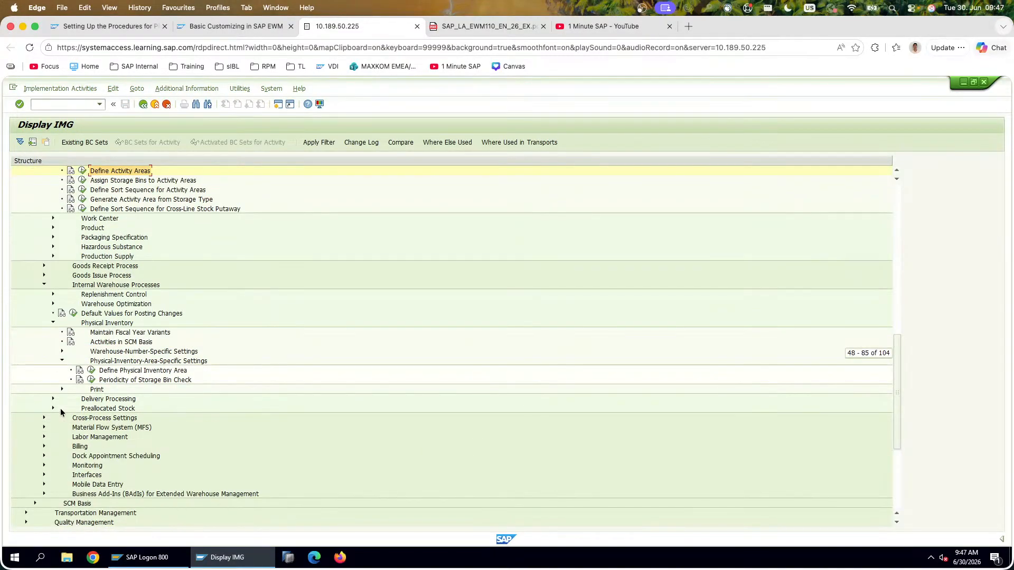
left_click(92, 370)
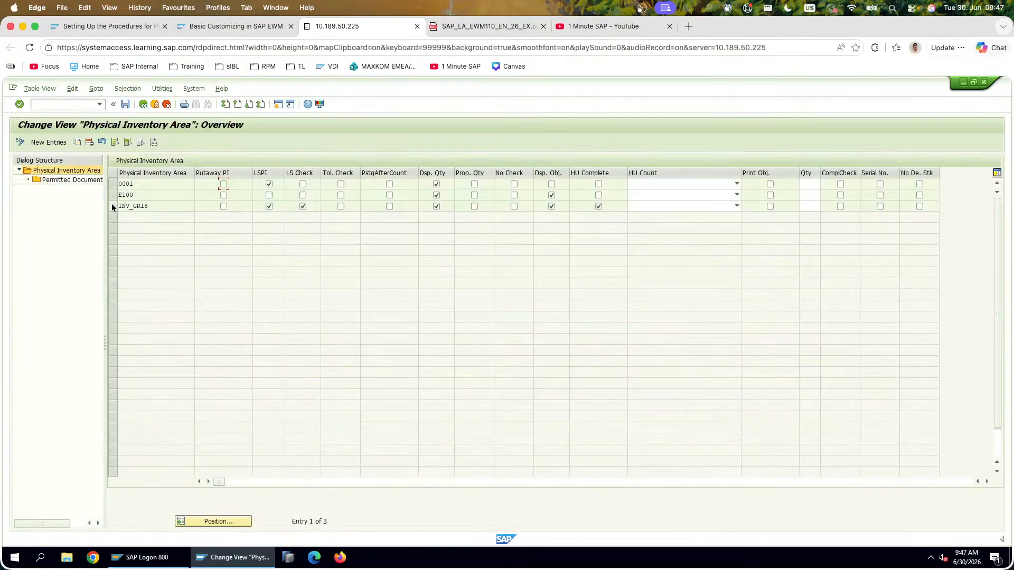
Step: Copy physical inventory area INV_GR18 as INV_GR20, including all dependent entries
left_click(112, 206)
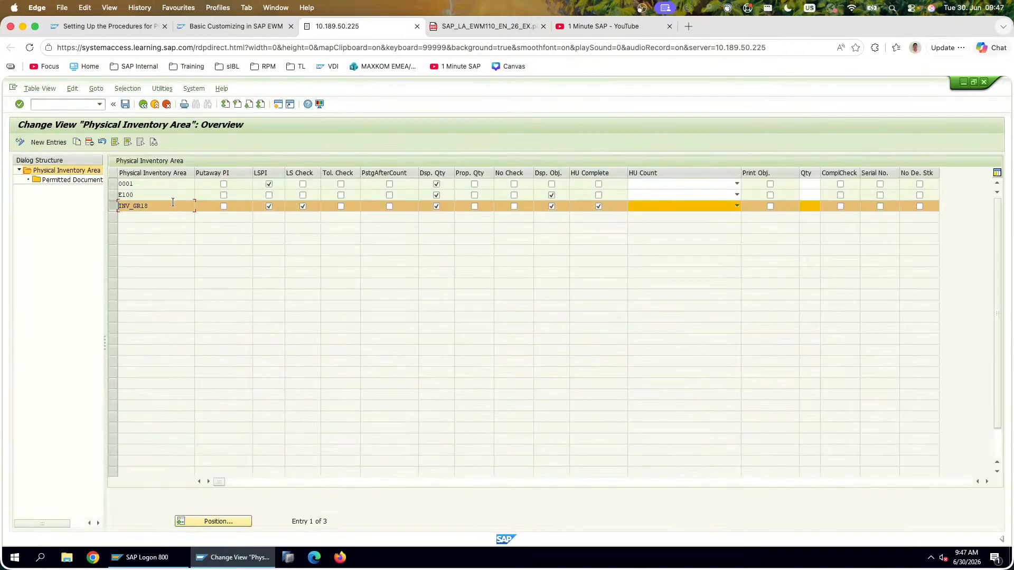
left_click(78, 143)
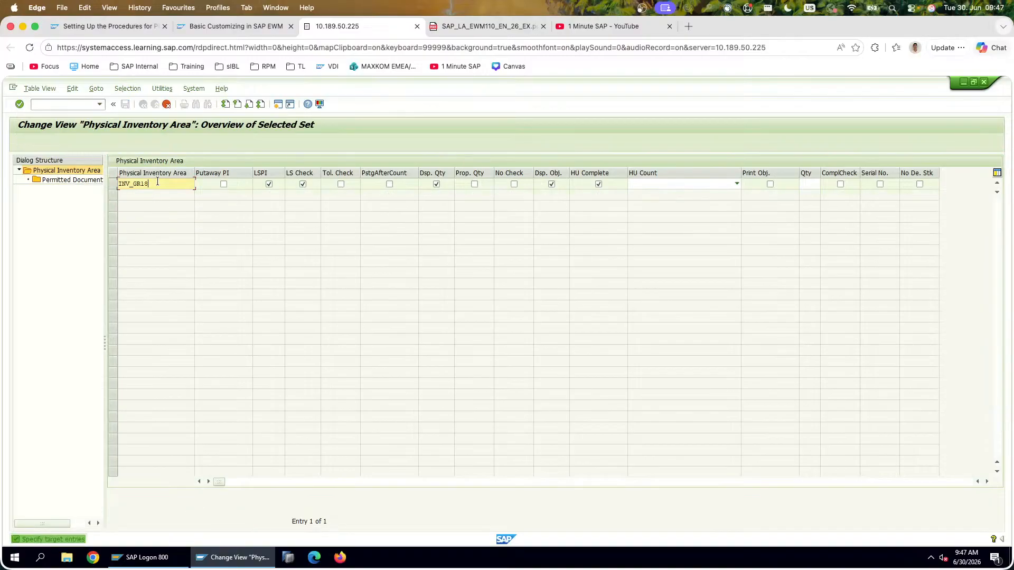
key("BackSpace")
key("BackSpace")
type("20")
key("Return")
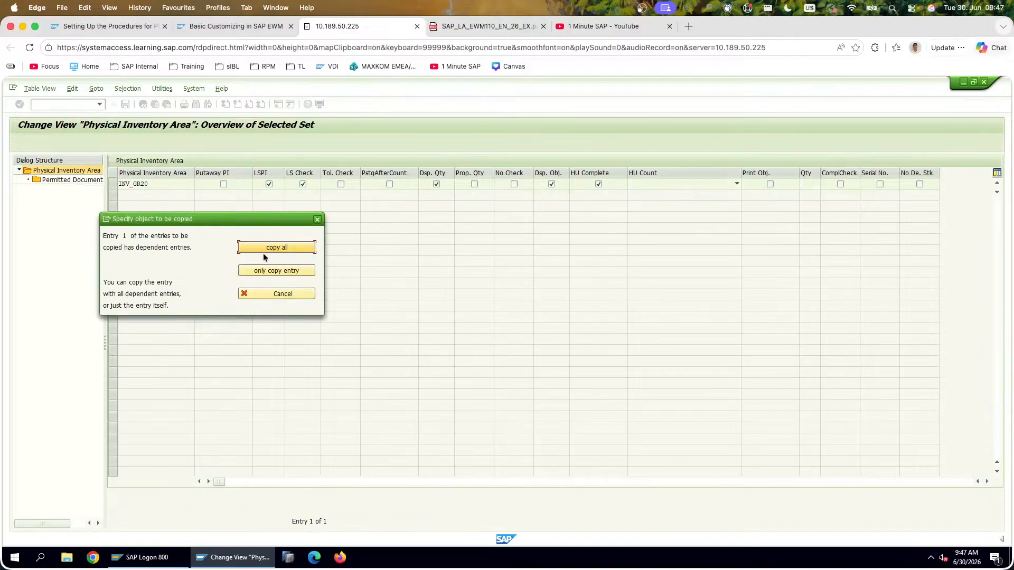
left_click(281, 249)
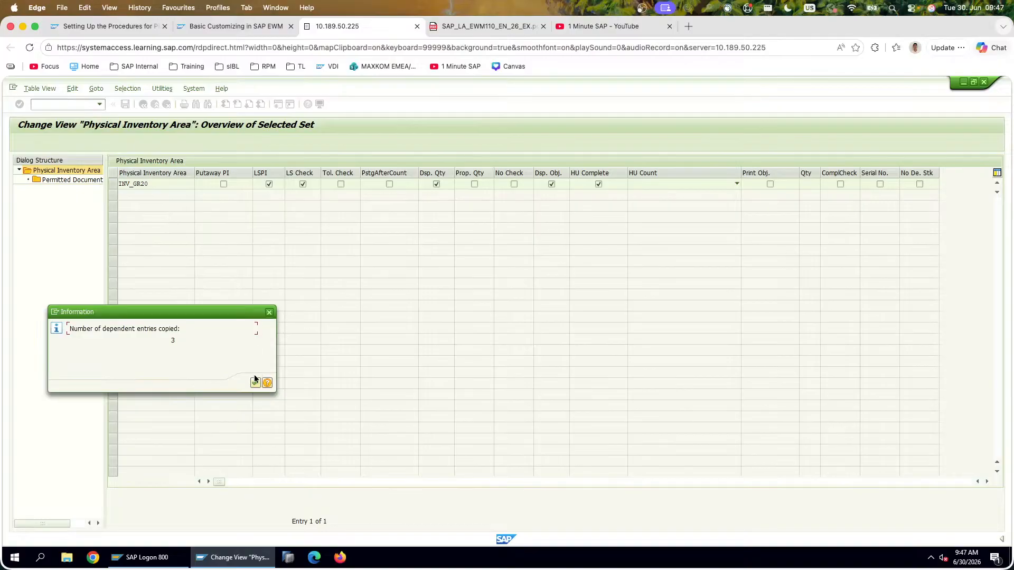
key("Return")
Step: Save INV_GR20, review its permitted document types and go back to the Display IMG structure
left_click(115, 185)
double_click(72, 180)
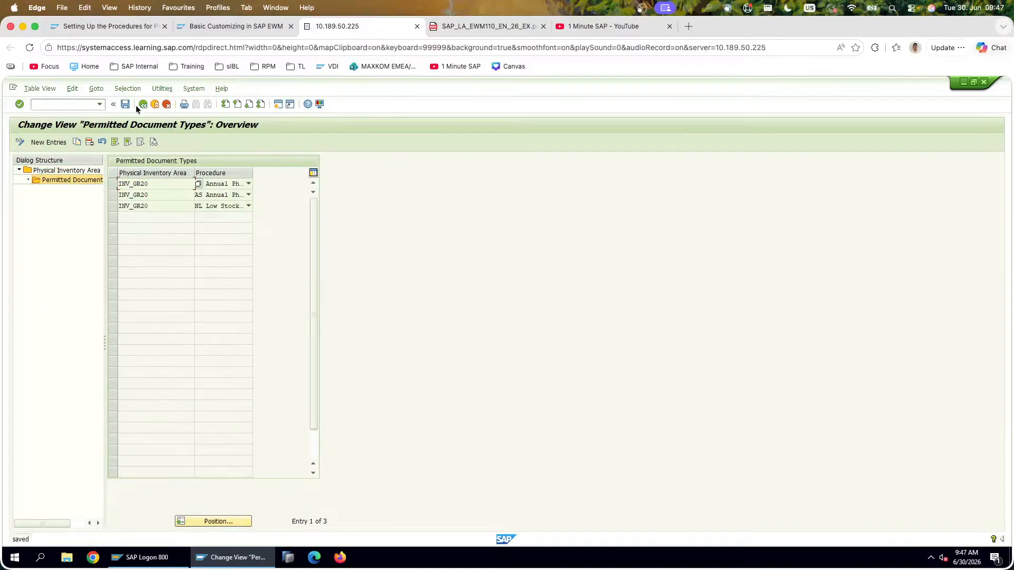
left_click(155, 104)
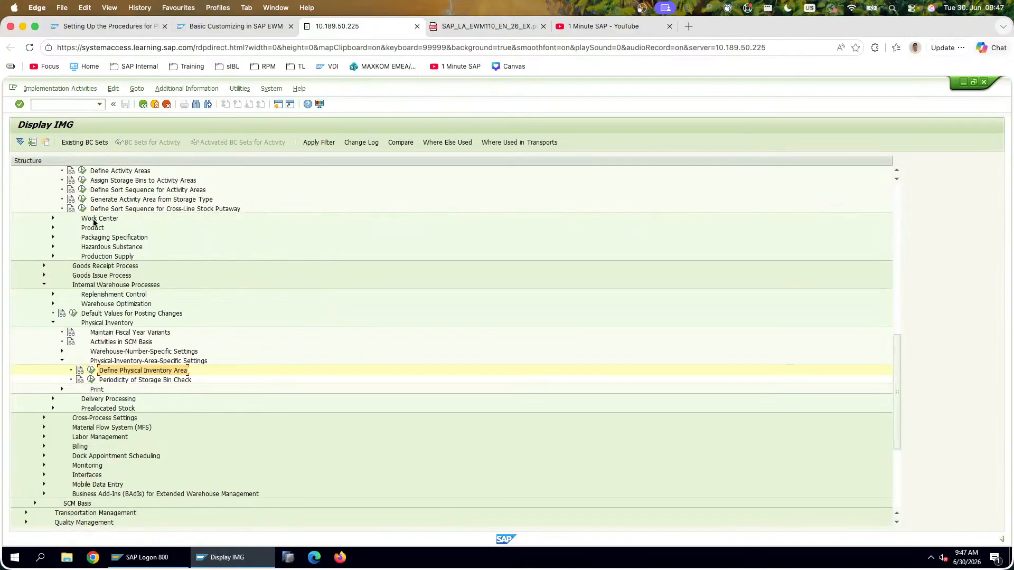
Step: Start a new entry in Define Activity Areas for warehouse E120 and activity area IN20, following step 2 of the exercise PDF
left_click(82, 171)
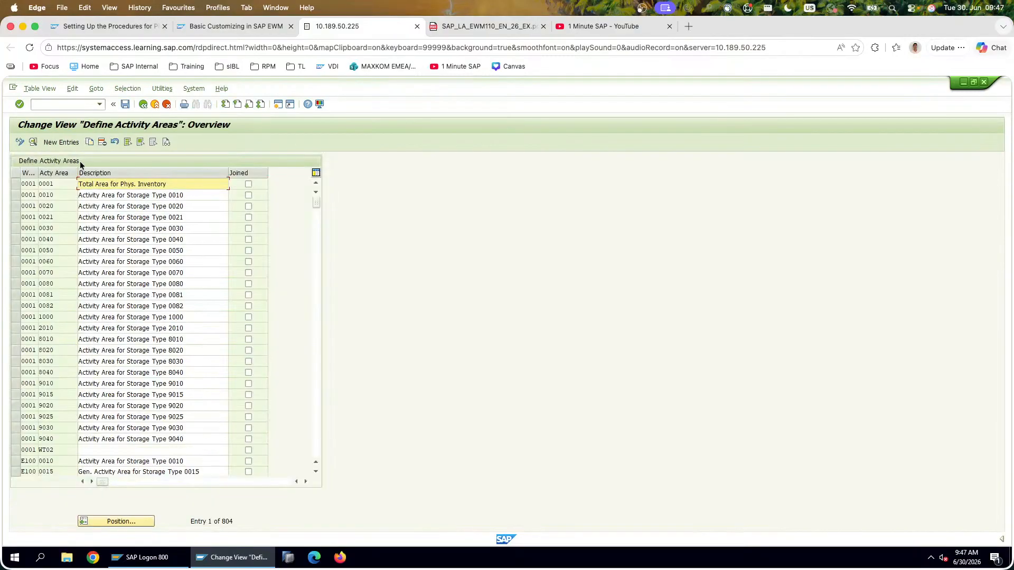
left_click(59, 142)
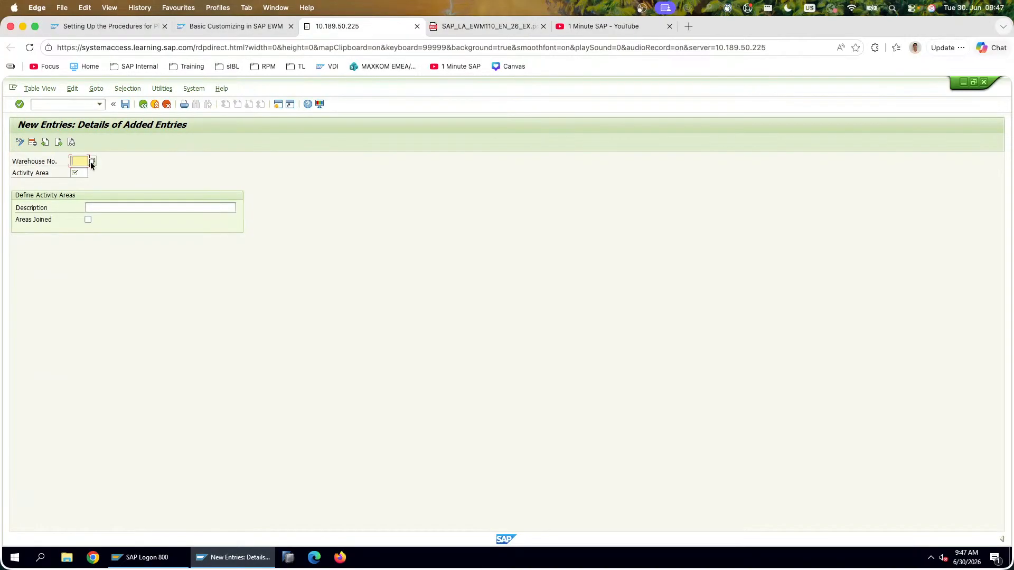
type("E120")
key("Tab")
left_click(452, 26)
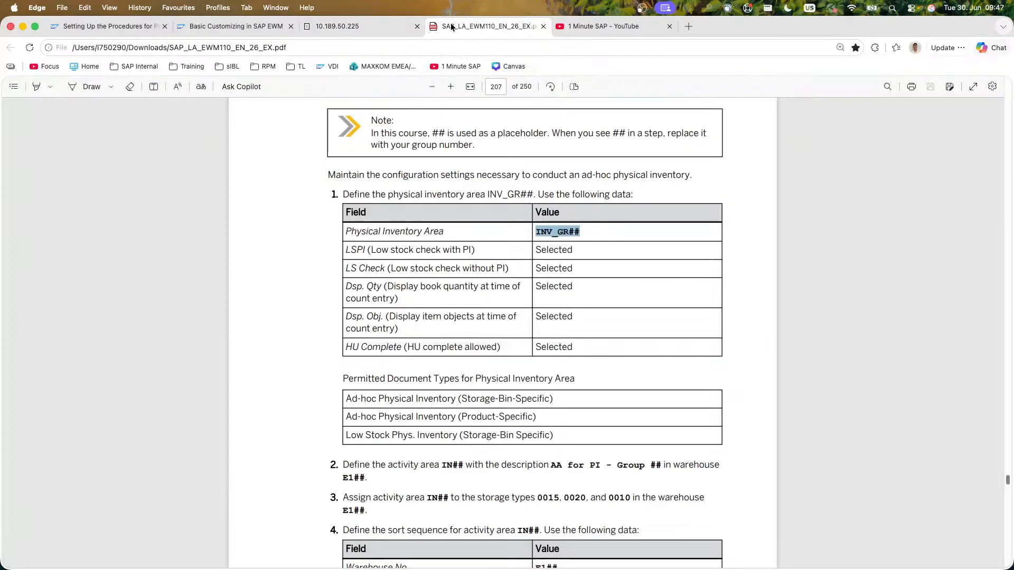
scroll(345, 371, "down", 3)
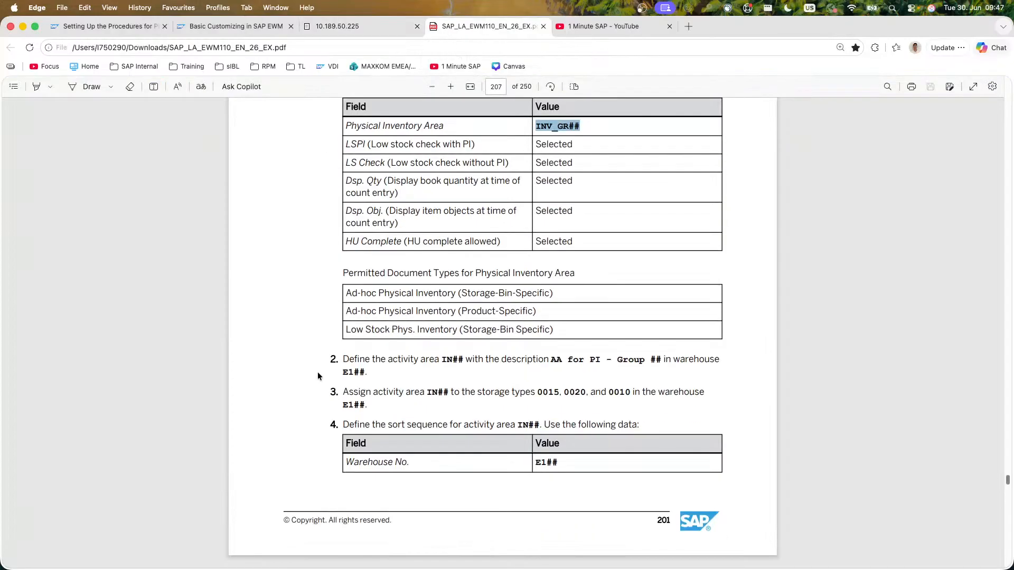
scroll(318, 374, "down", 1)
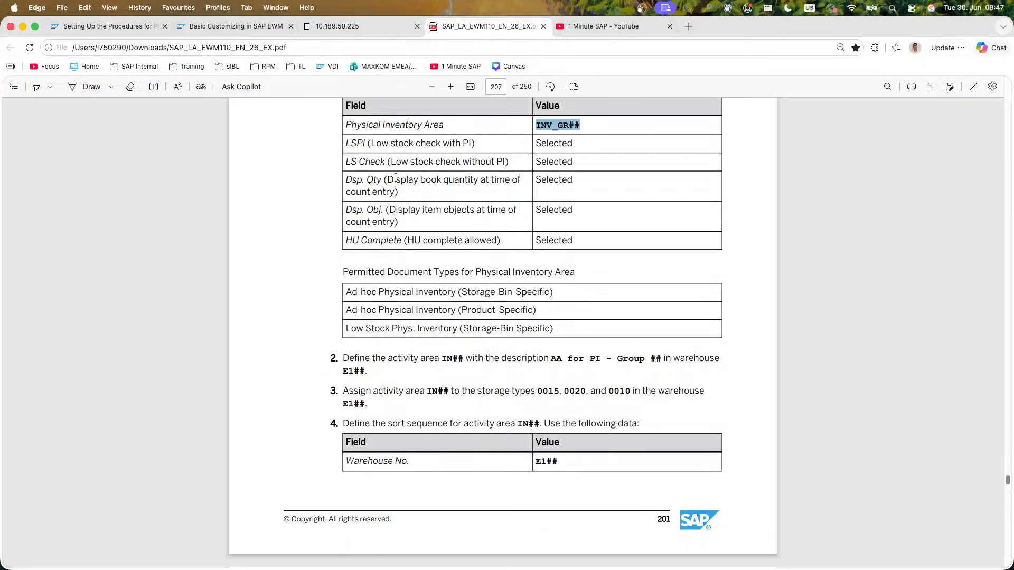
left_click(386, 24)
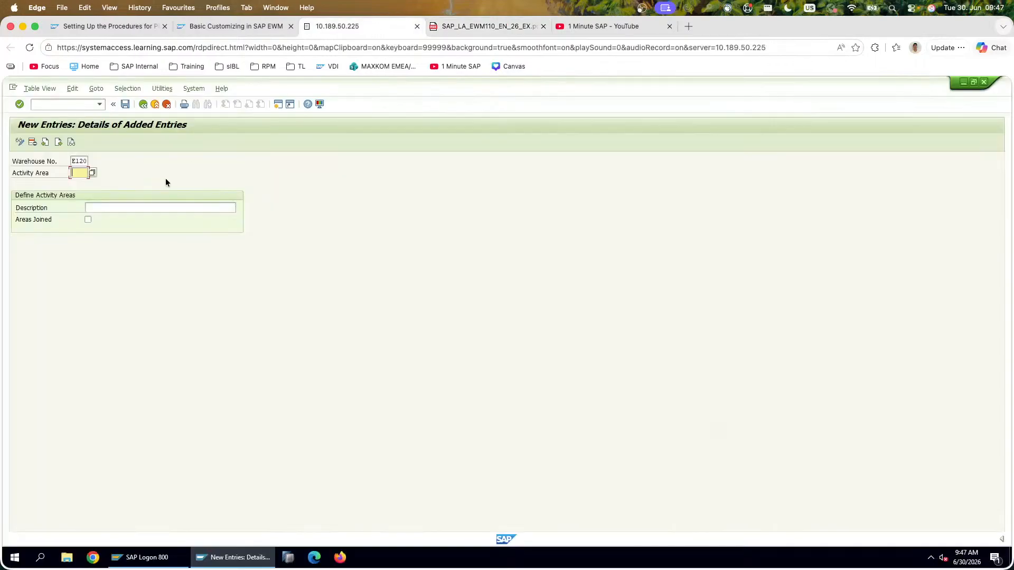
type("IN20")
key("Tab")
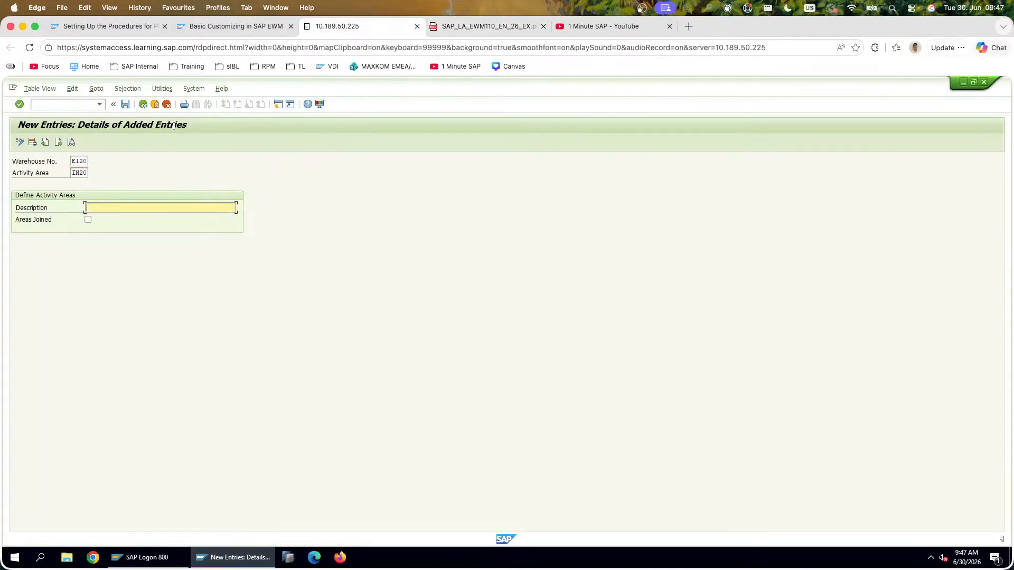
Step: Give activity area IN20 the description "AA for PI - Group 20", based on the text in the exercise PDF
left_click(485, 26)
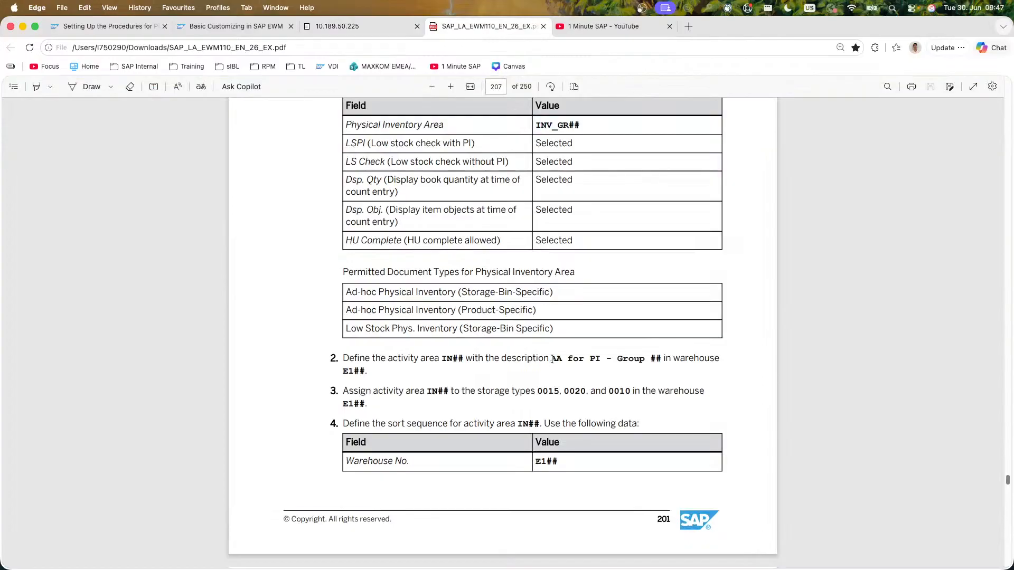
left_click_drag(552, 359, 659, 359)
key("ctrl+c")
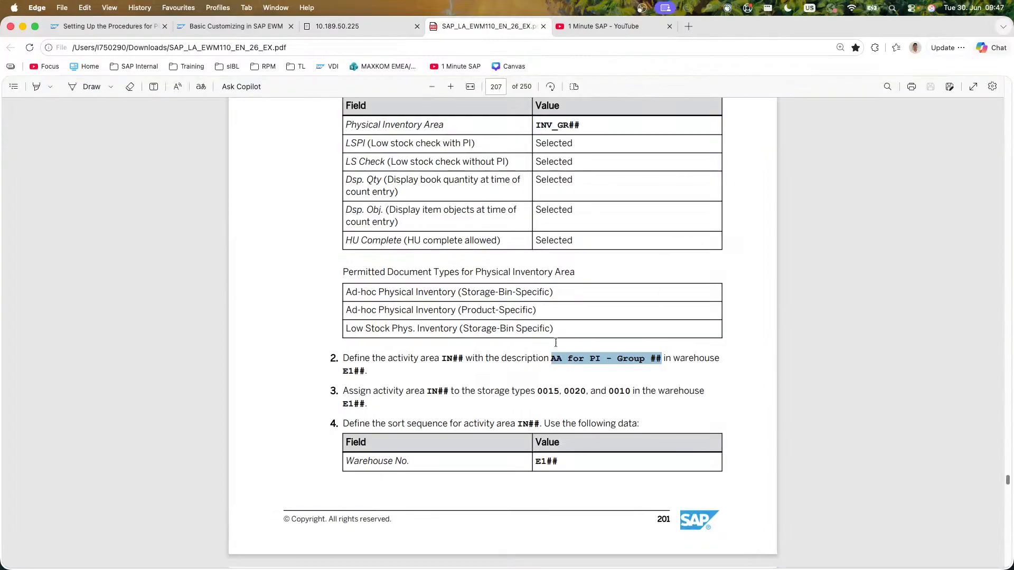
left_click(356, 26)
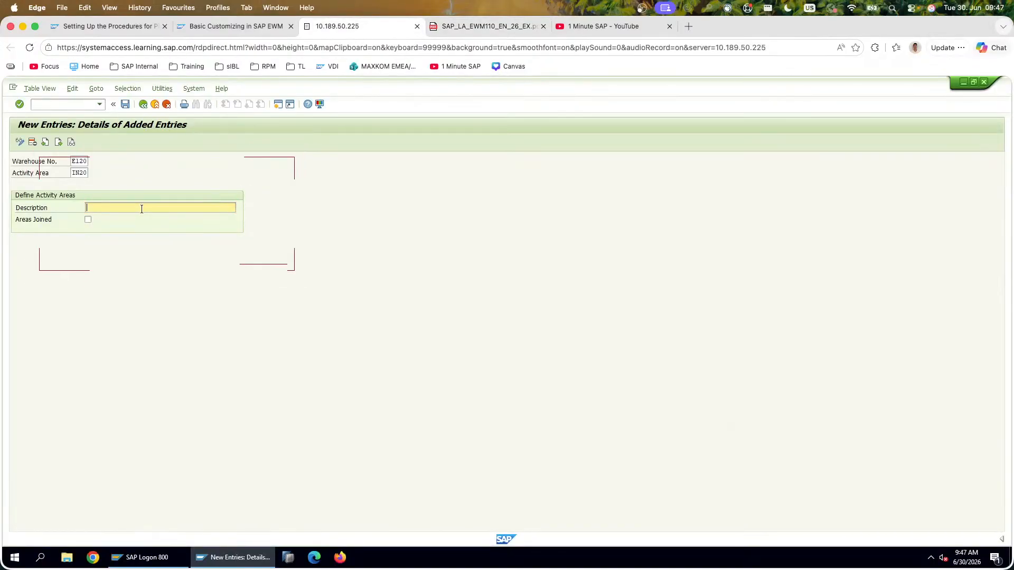
key("ctrl+v")
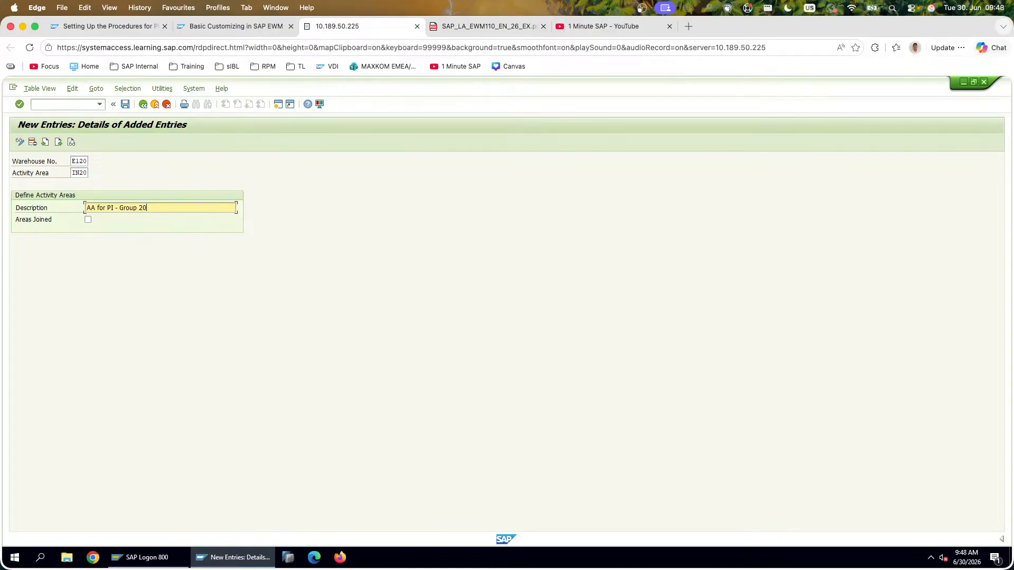
key("Return")
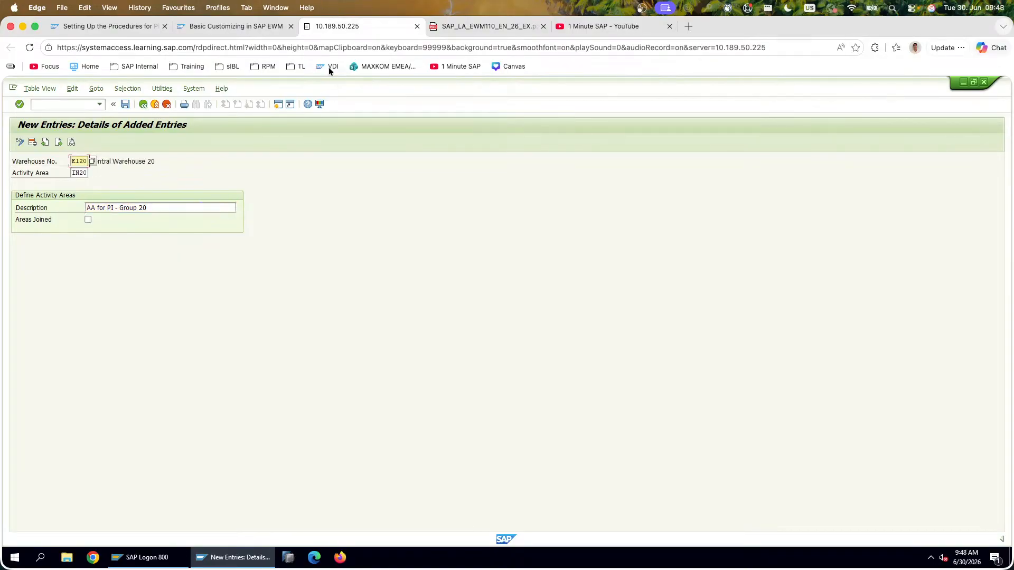
Step: Capture the activity area entry, switch to PowerPoint, complete the title as "Step 2: Define Activity Area" and paste the screenshot into the slide
left_click_drag(307, 257, 1, 99)
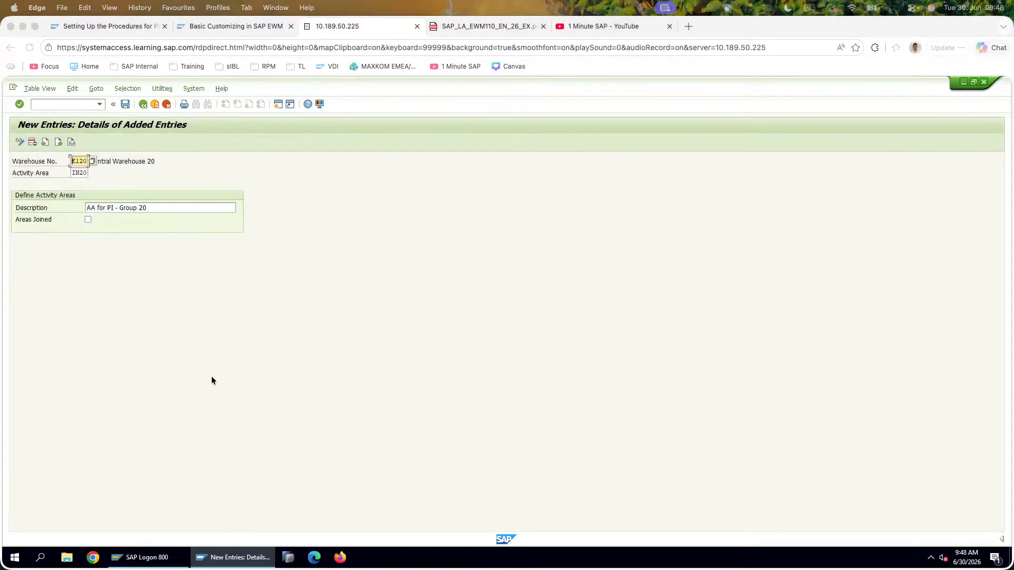
key("super+Tab")
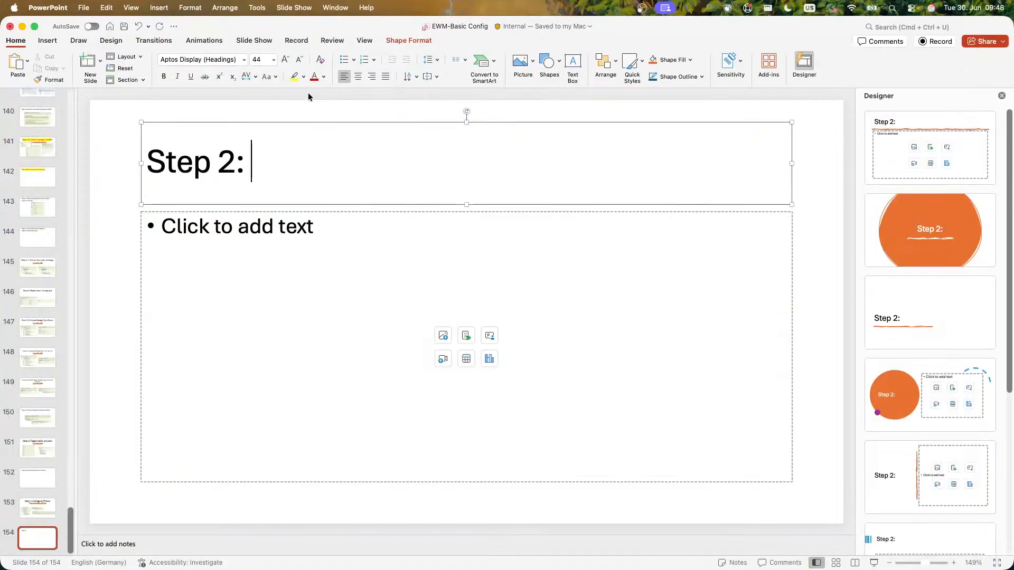
type("Define Ac")
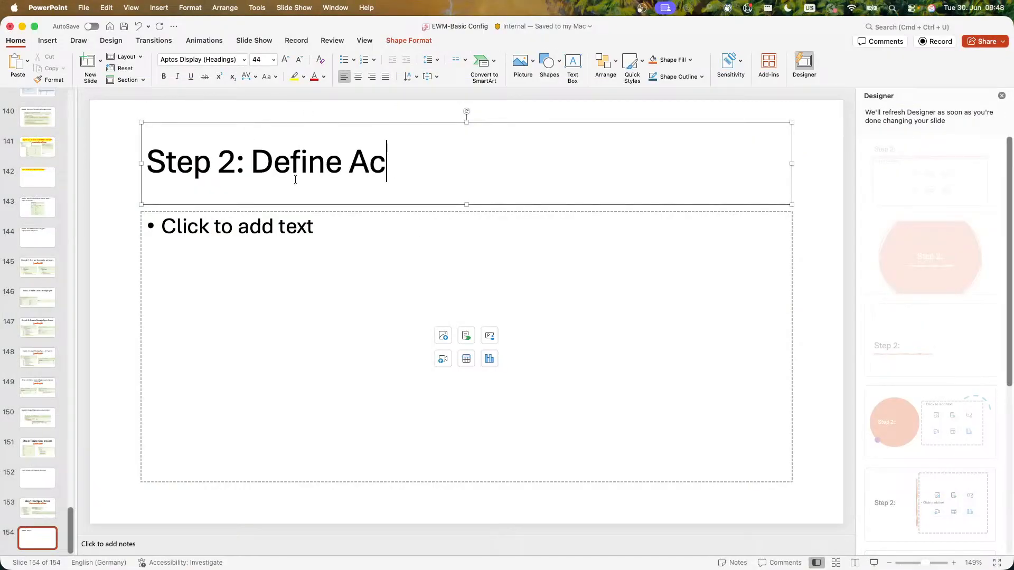
type("tivity Area")
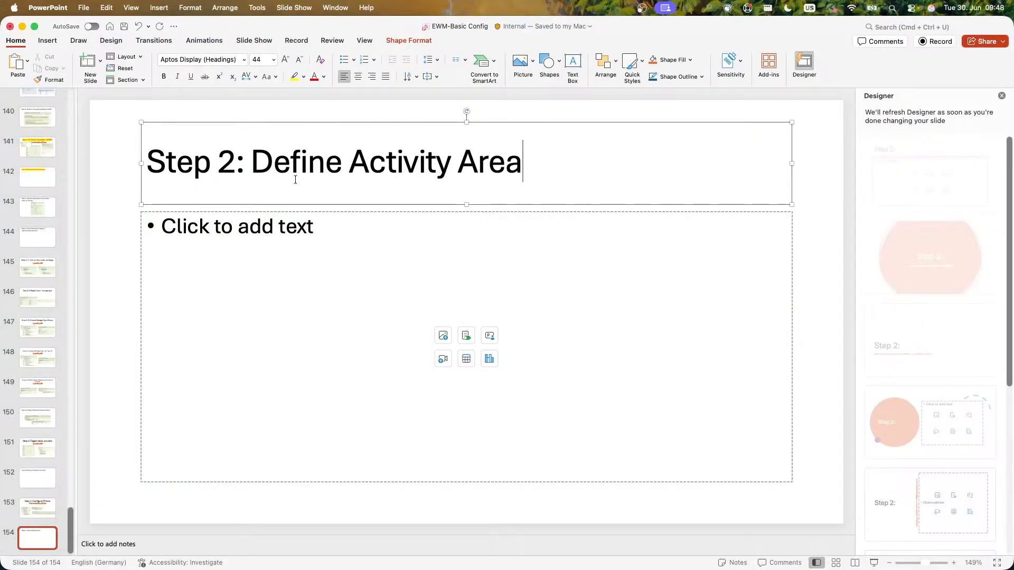
left_click(222, 310)
key("super+v")
Step: Switch back to the SAP session in the browser, save activity area IN20 and leave its details
key("super+Tab")
key("super+Tab")
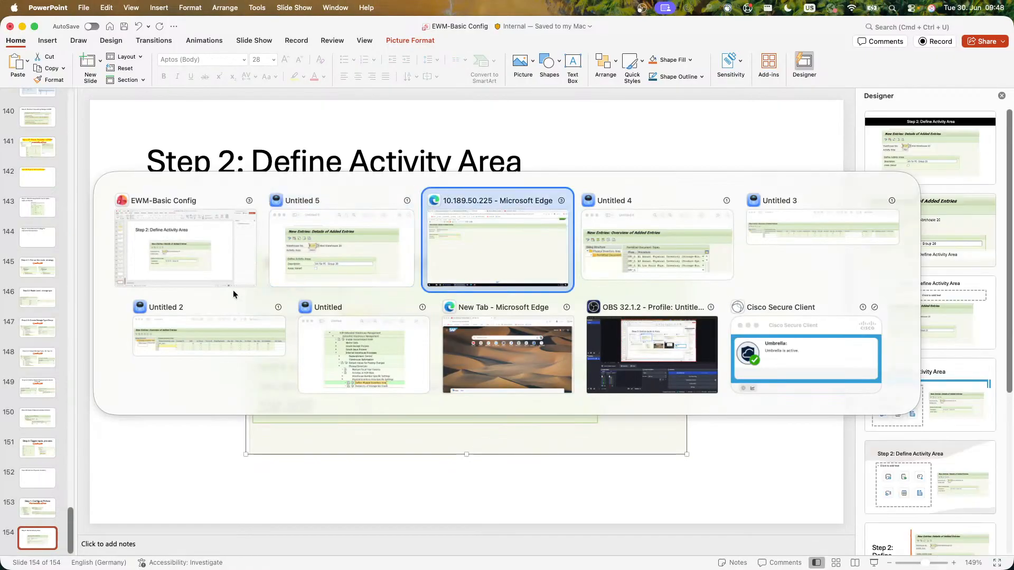
key("Return")
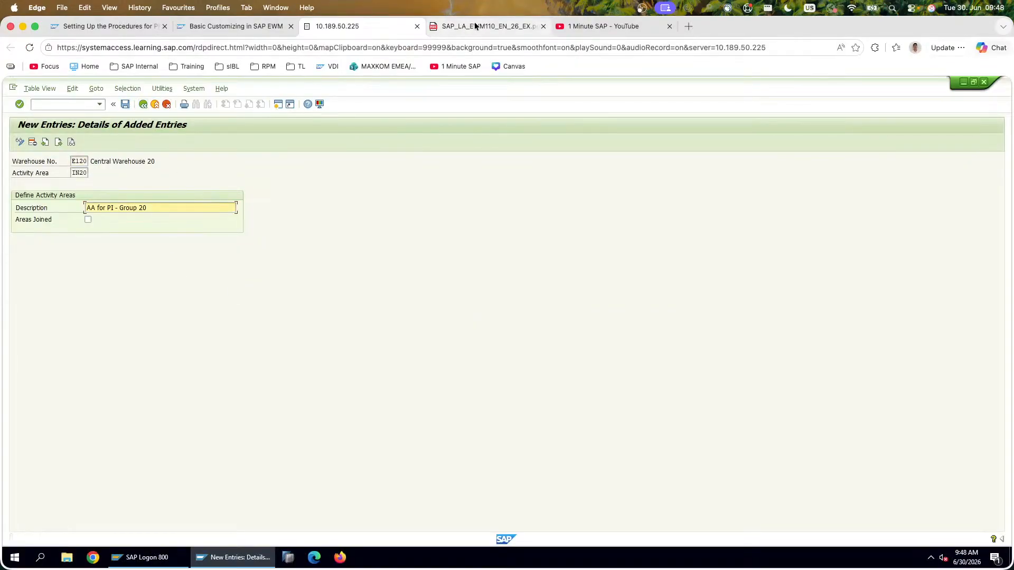
left_click(144, 104)
Step: Read step 3 of the exercise PDF on assigning the activity area to storage types and highlight its text
left_click(498, 31)
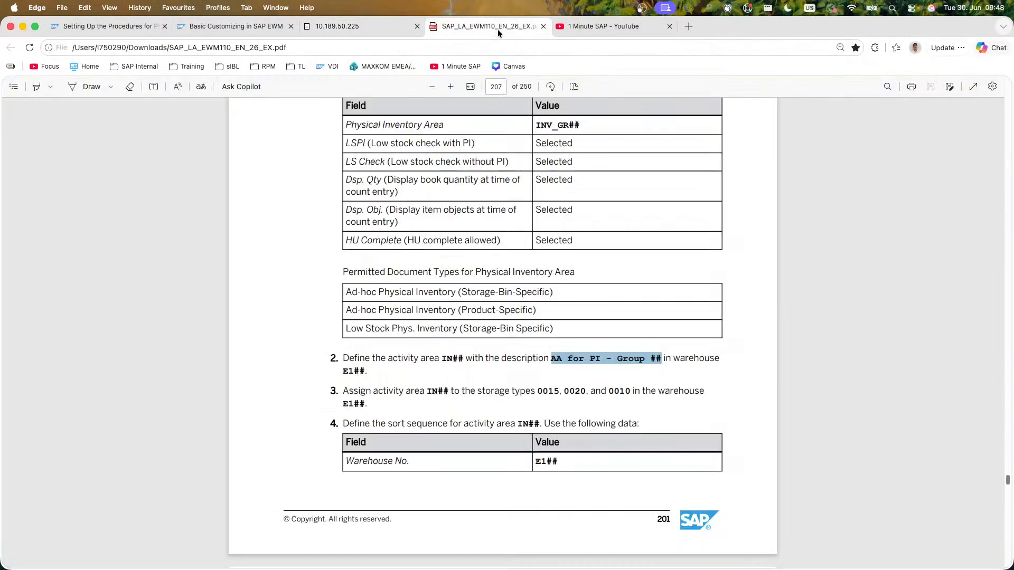
scroll(502, 348, "down", 1)
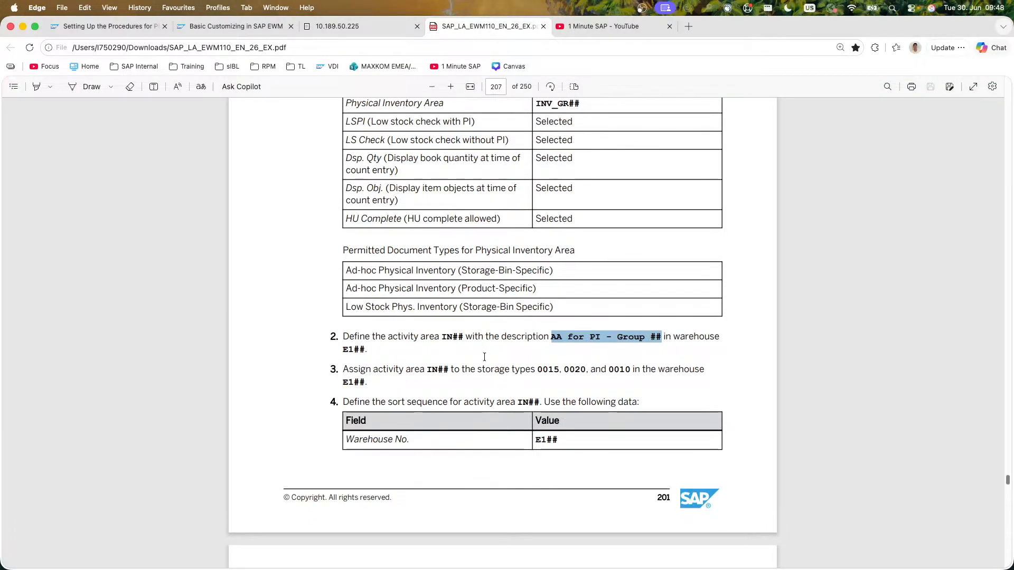
left_click_drag(343, 370, 370, 380)
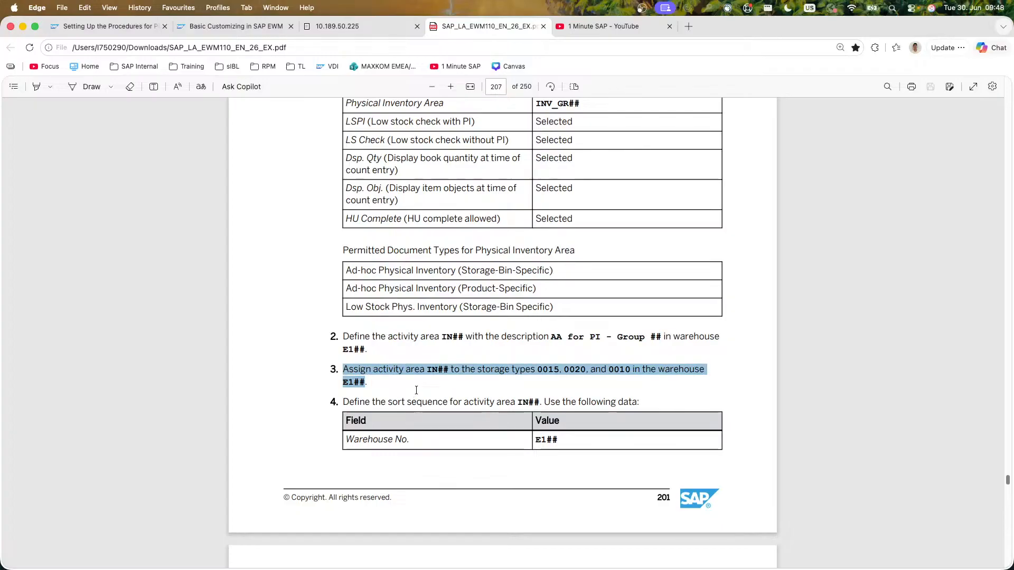
Step: Return to the SAP session, leave the activity areas overview and open the Assign Storage Bins to Activity Areas customizing activity
left_click(372, 28)
left_click(141, 107)
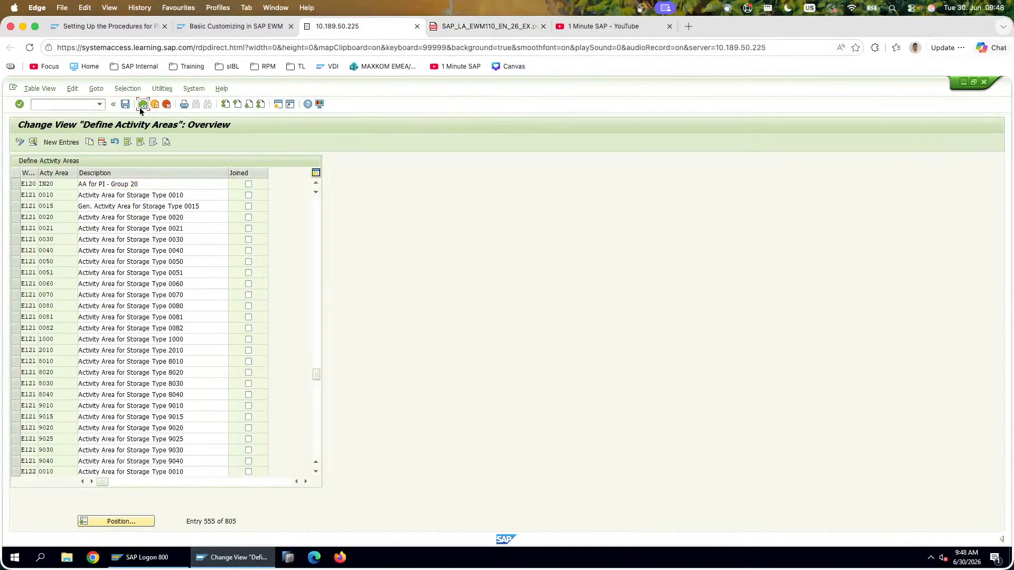
left_click(125, 183)
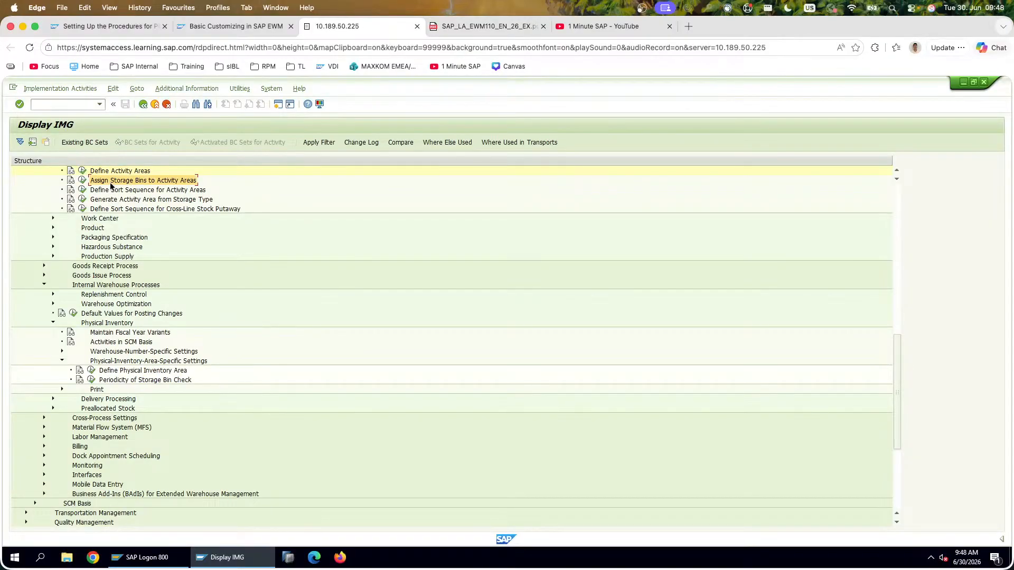
left_click(132, 190)
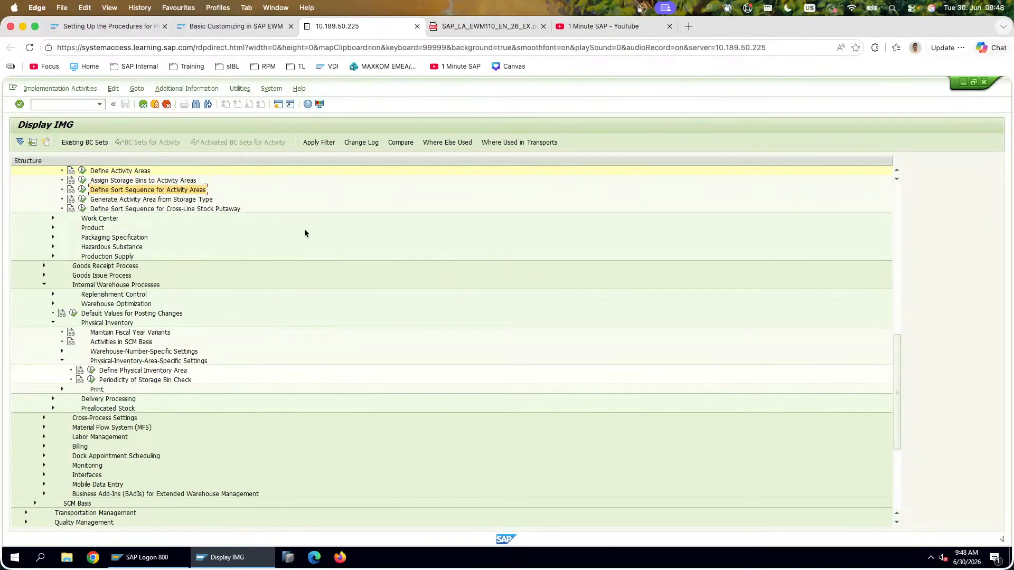
scroll(221, 262, "up", 5)
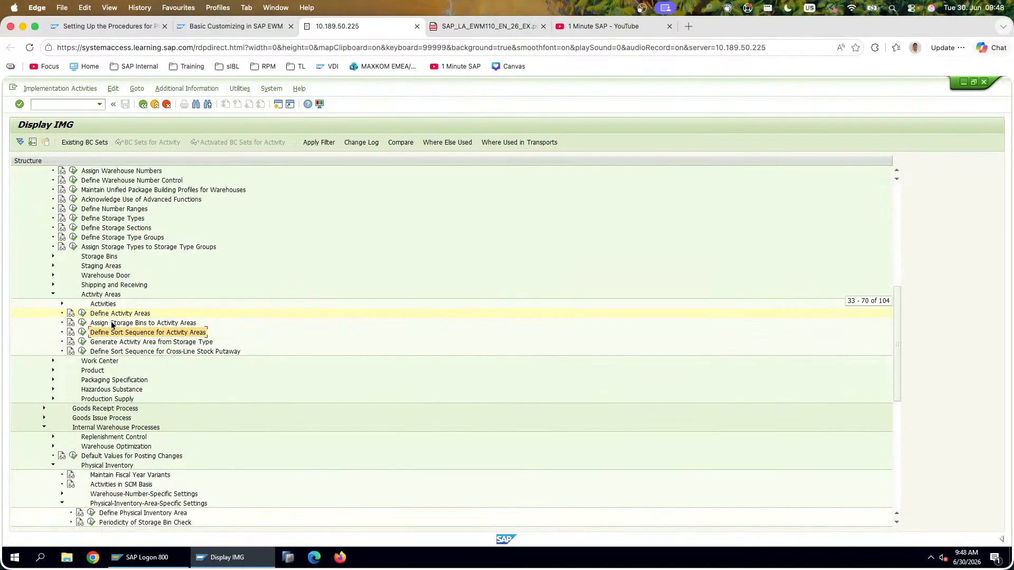
left_click(132, 323)
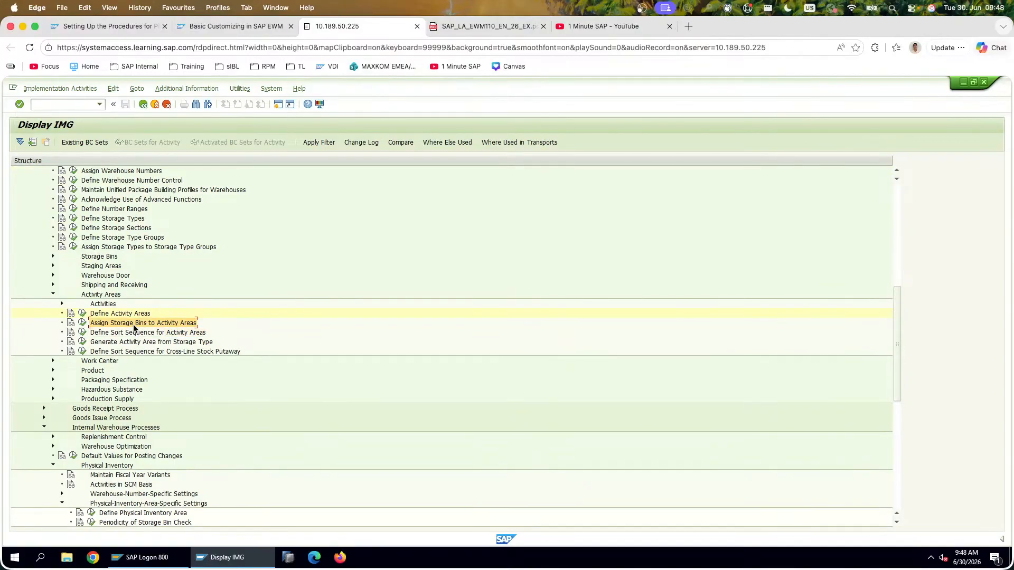
left_click(82, 323)
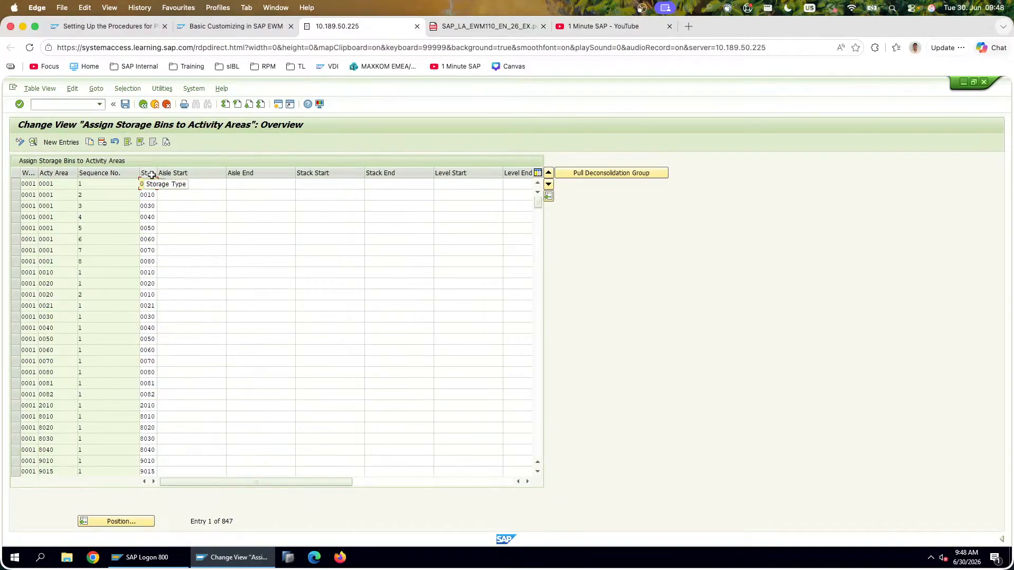
Step: Compare the sort sequence data for activity area IN## in the exercise PDF with the columns of the storage bin assignment table
left_click(472, 31)
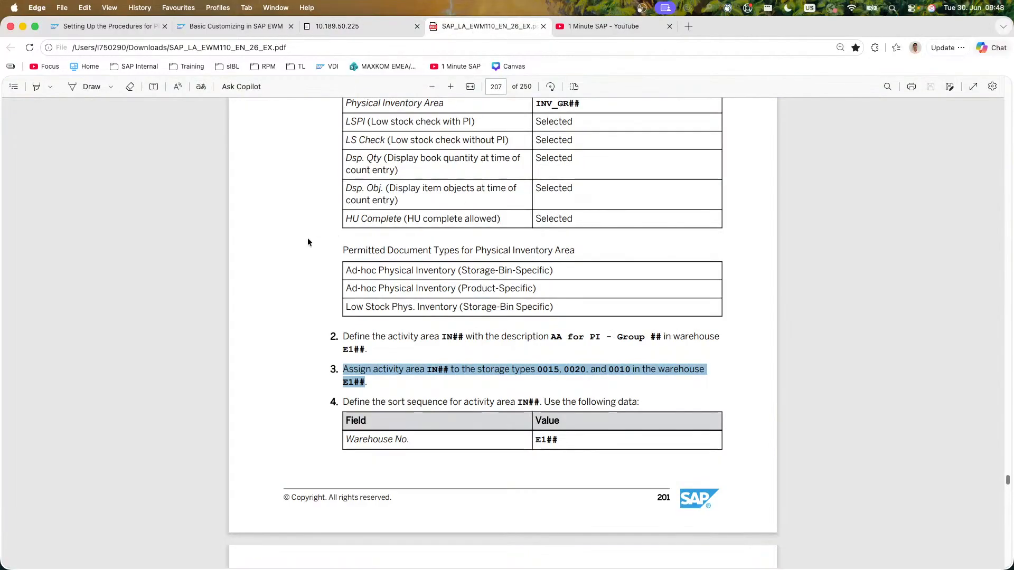
scroll(308, 242, "down", 5)
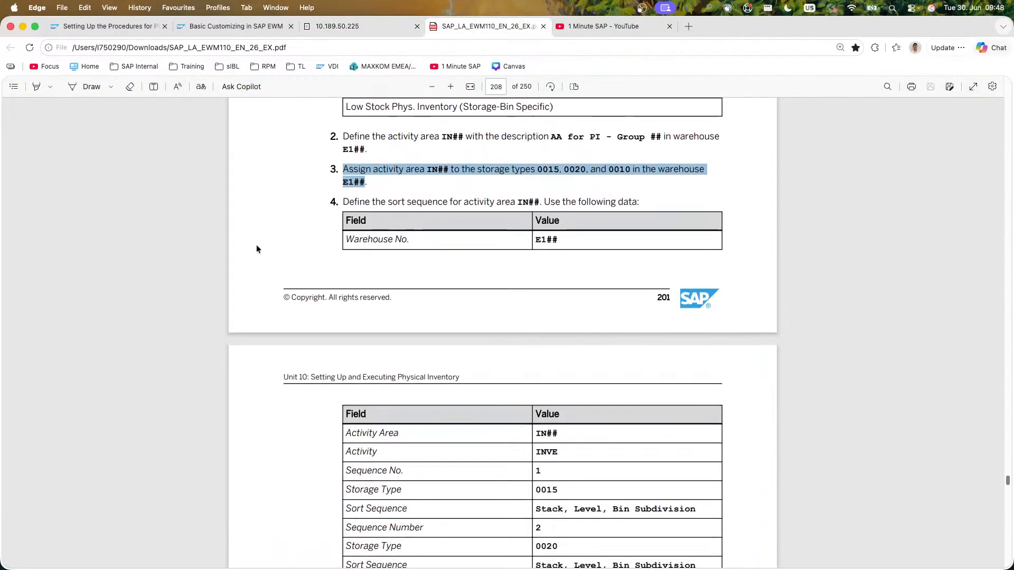
scroll(257, 247, "down", 3)
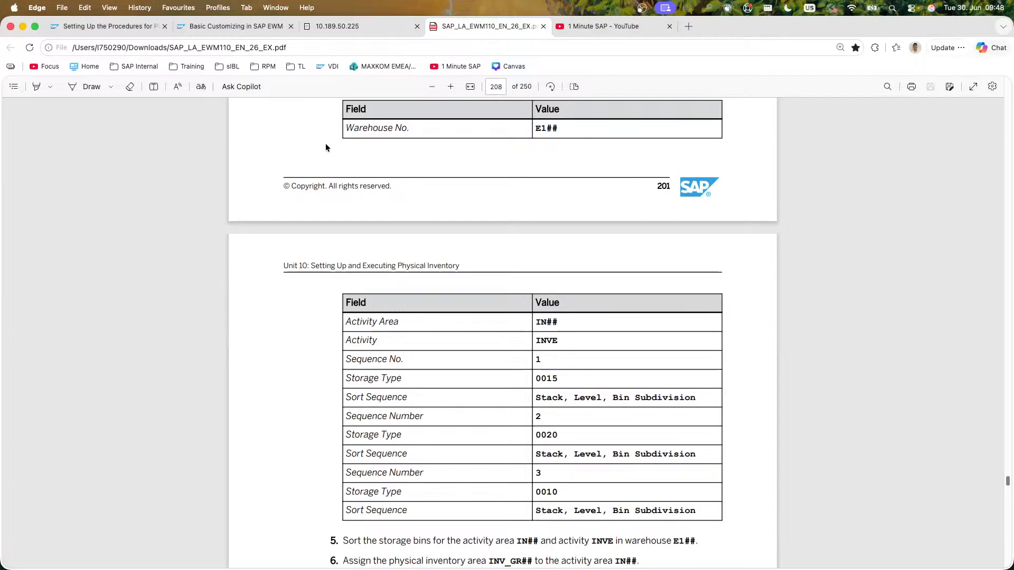
left_click(348, 30)
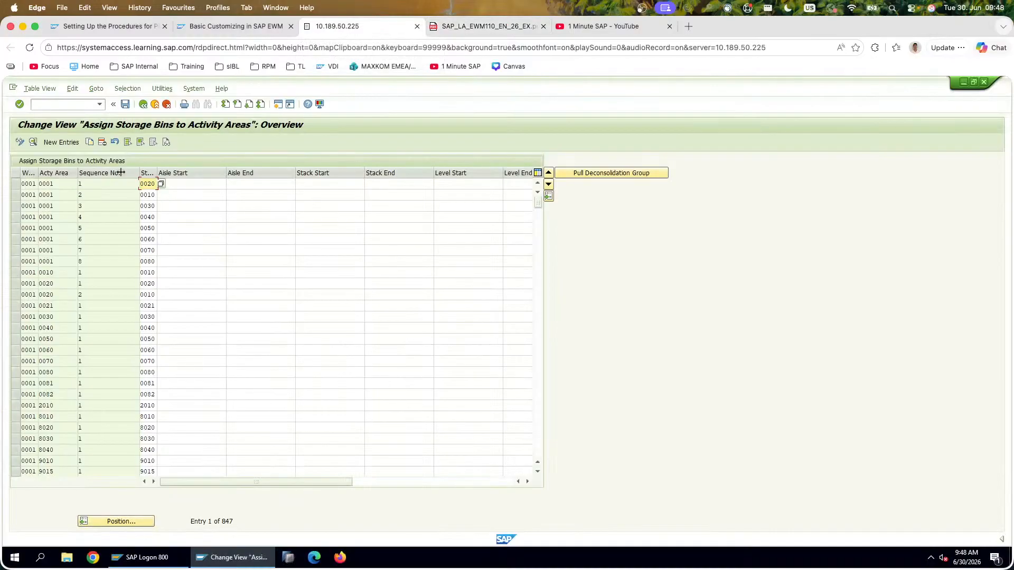
left_click(148, 184)
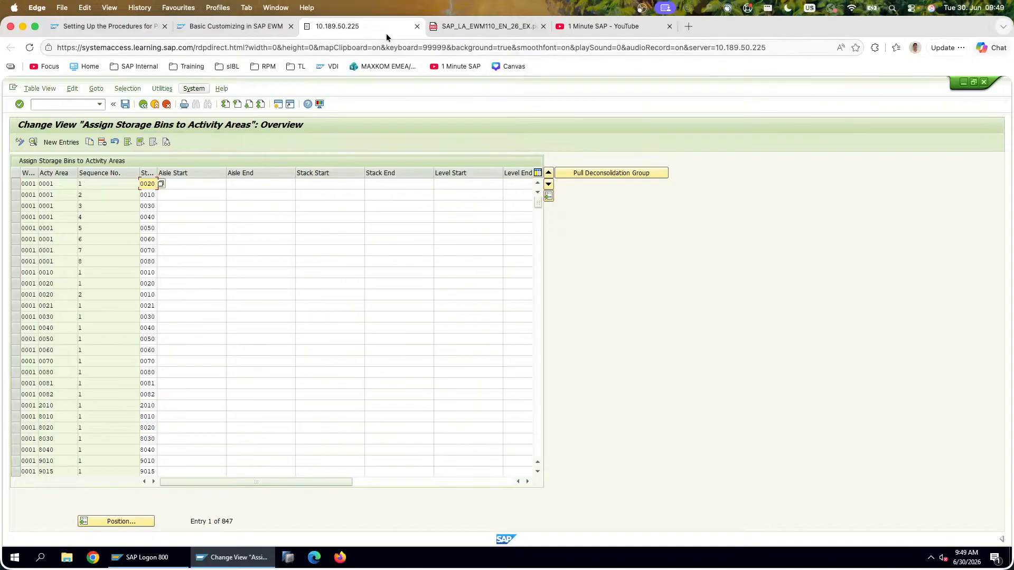
left_click(465, 27)
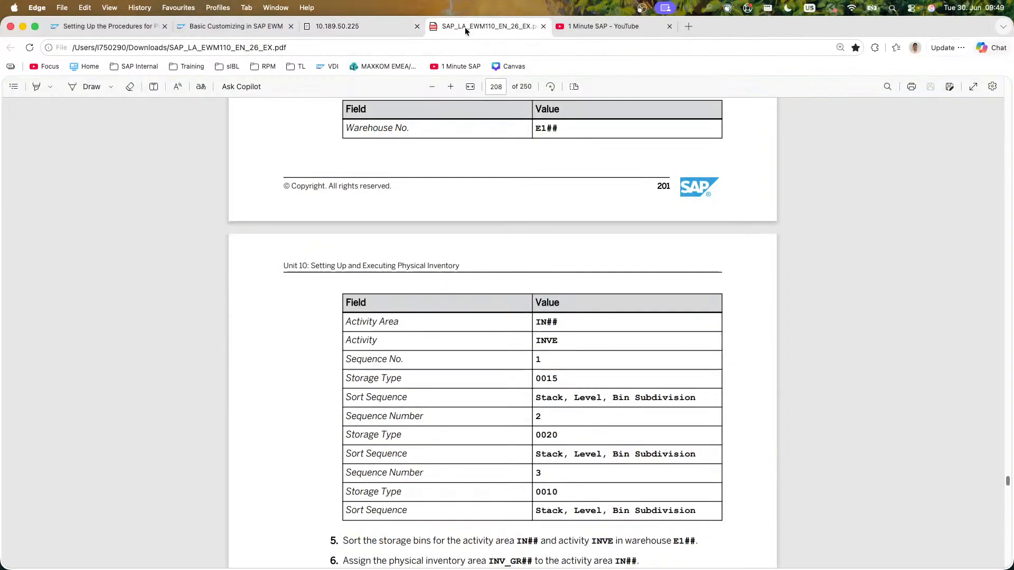
left_click(369, 30)
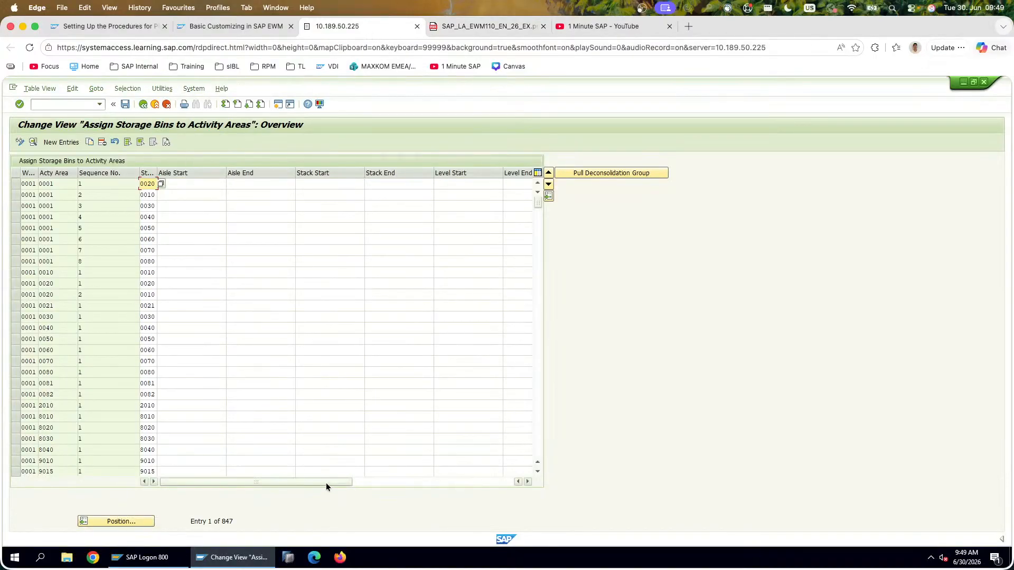
mouse_move(325, 483)
left_mouse_down()
mouse_move(439, 480)
mouse_move(322, 483)
left_mouse_up()
Step: Leave the storage bin assignment view and open the Define Sort Sequence for Activity Areas customizing activity
left_click(143, 104)
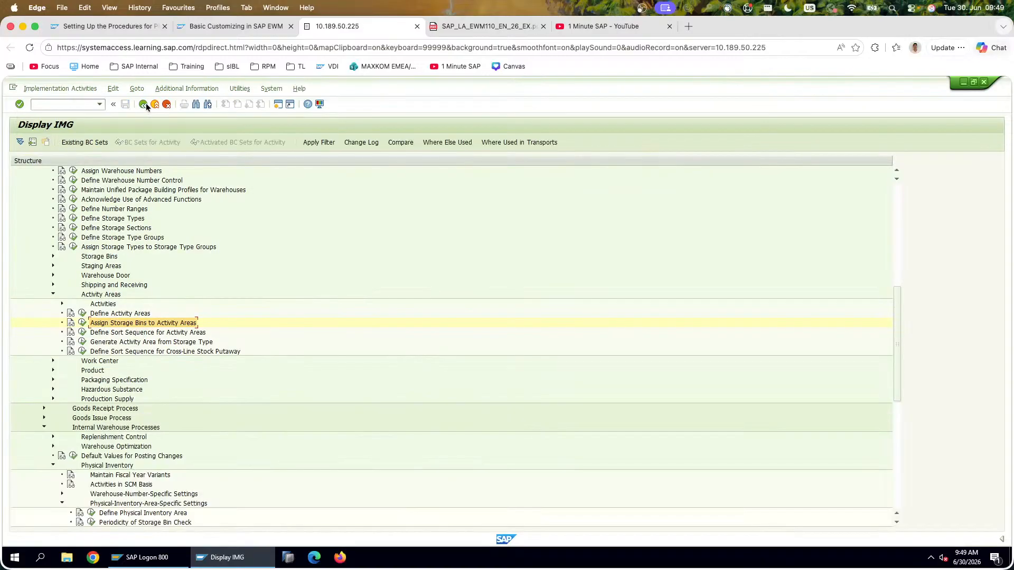
left_click(185, 334)
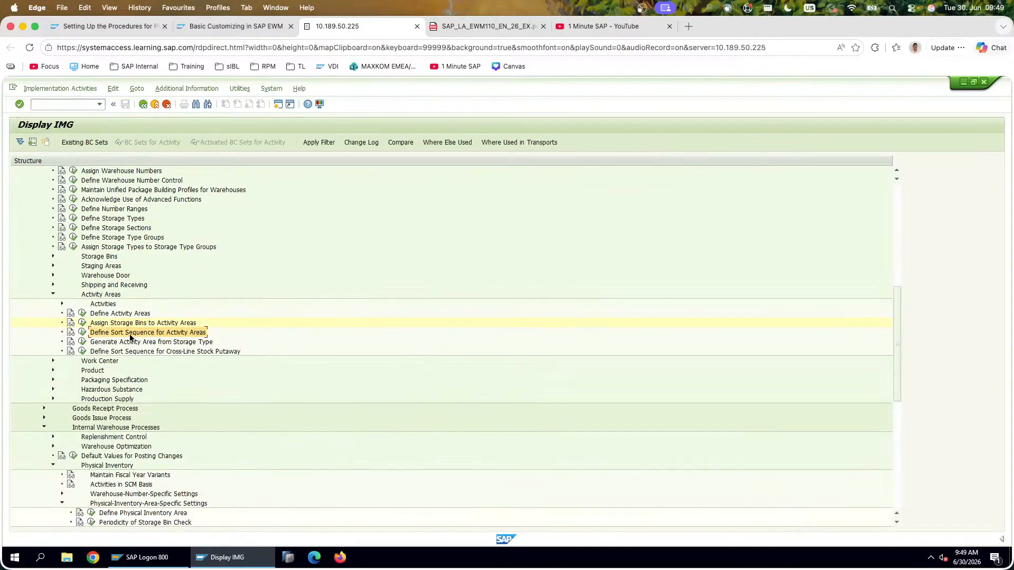
left_click(83, 332)
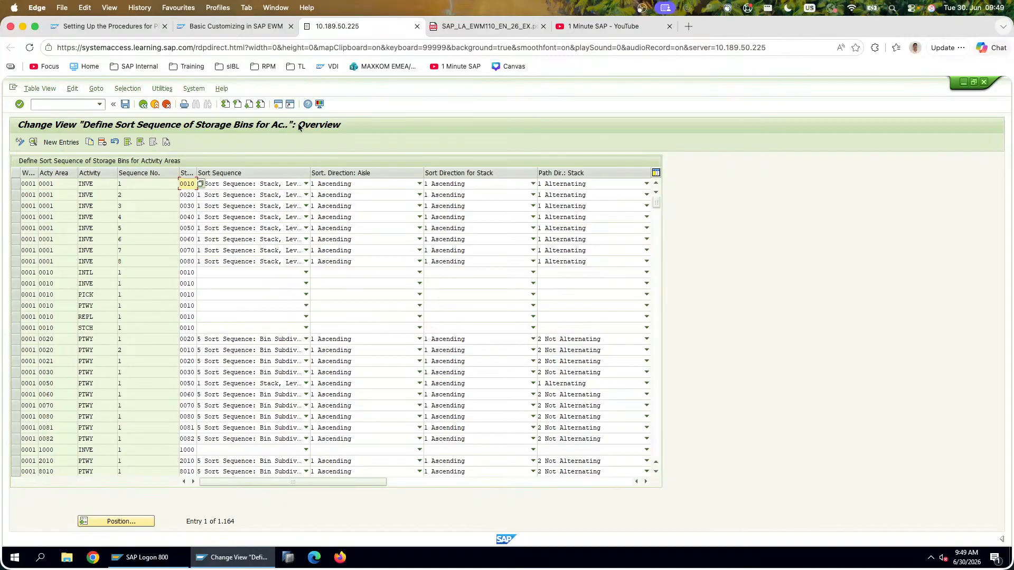
Step: Switch to PowerPoint, add a slide at the end of the deck and title it "Step 3: Define Sort bin sequence for AA"
key("super+Tab")
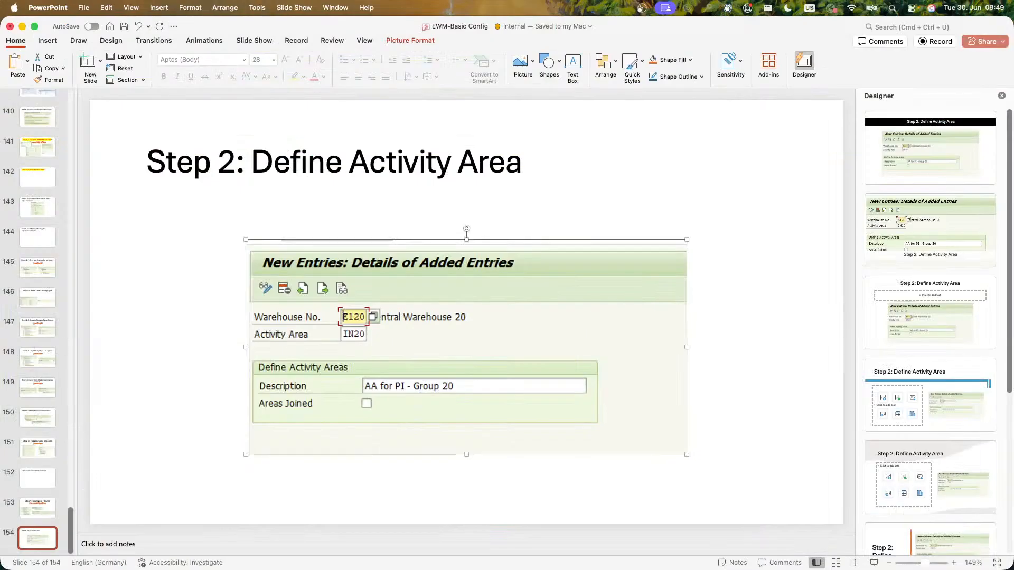
left_click(52, 550)
key("Return")
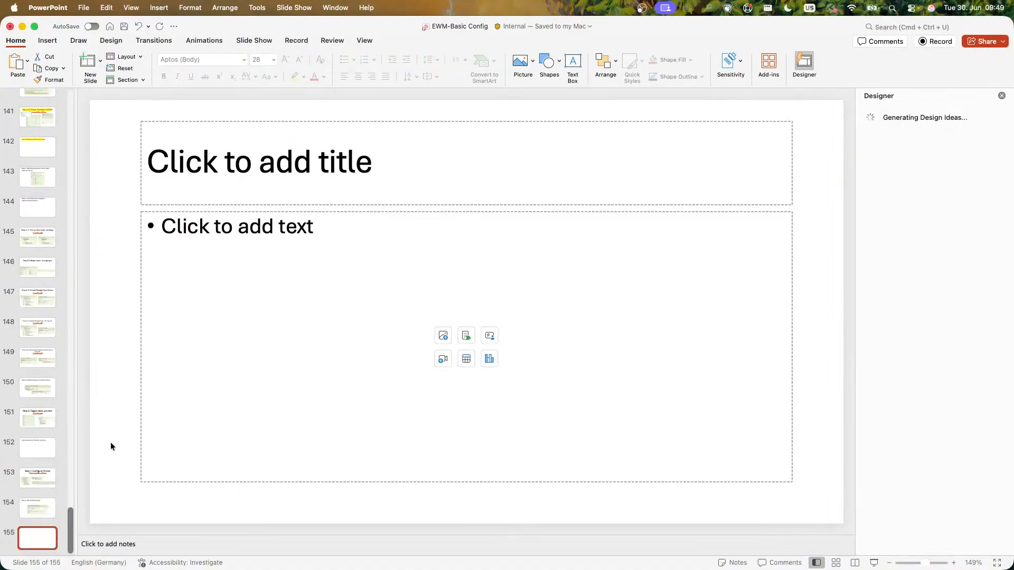
left_click(321, 153)
type("Step 3: ")
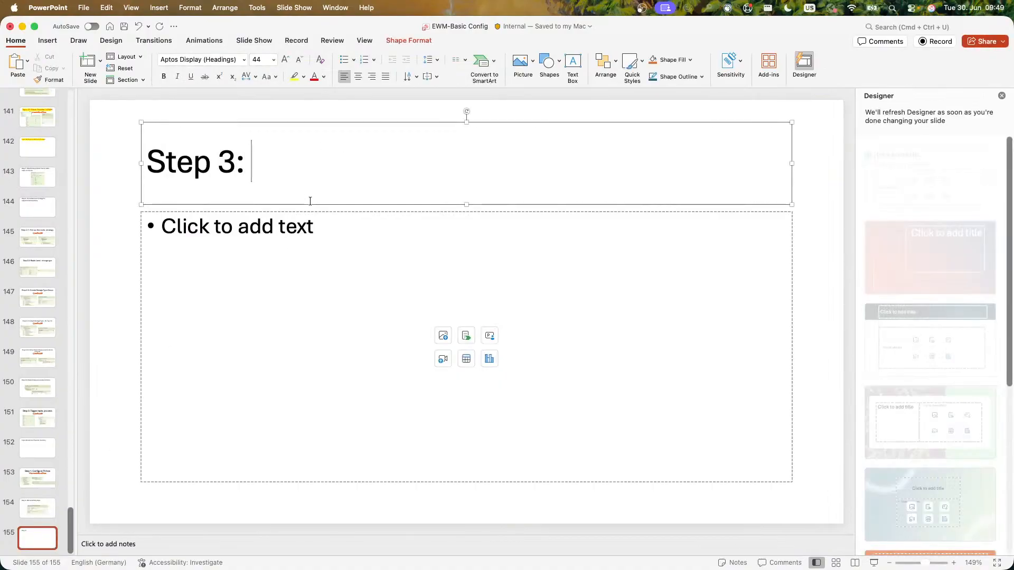
type("Define Sort bi")
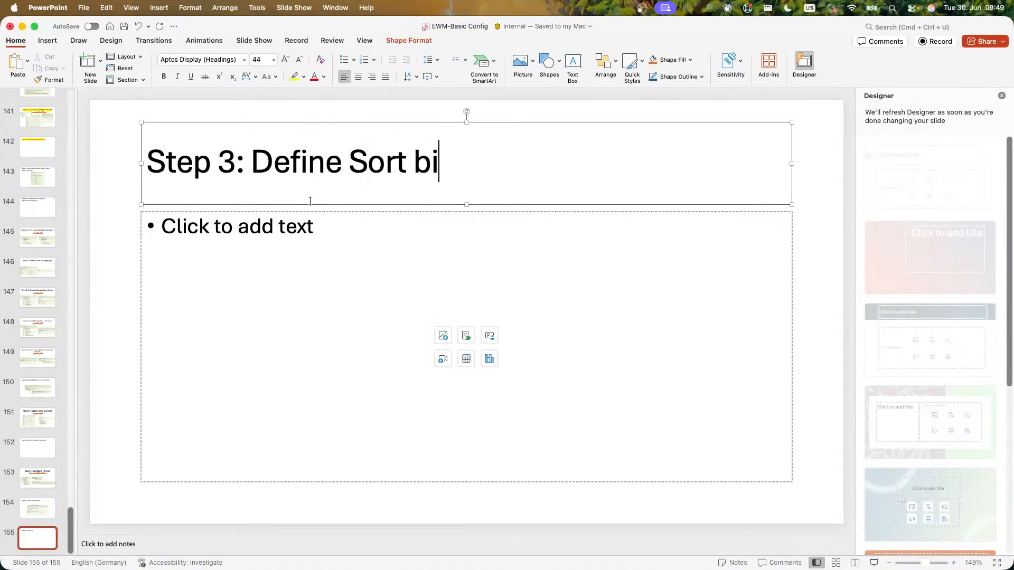
type("n sequence for AA")
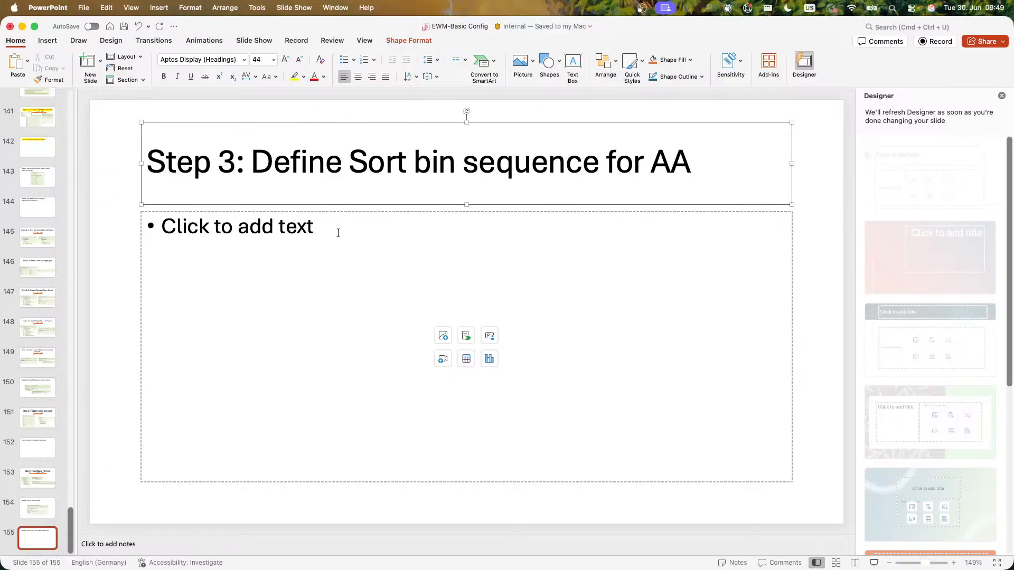
Step: Switch back to the SAP session and start a new sort sequence entry for warehouse E120 and activity area IN20, checked against the exercise PDF
key("alt+Tab")
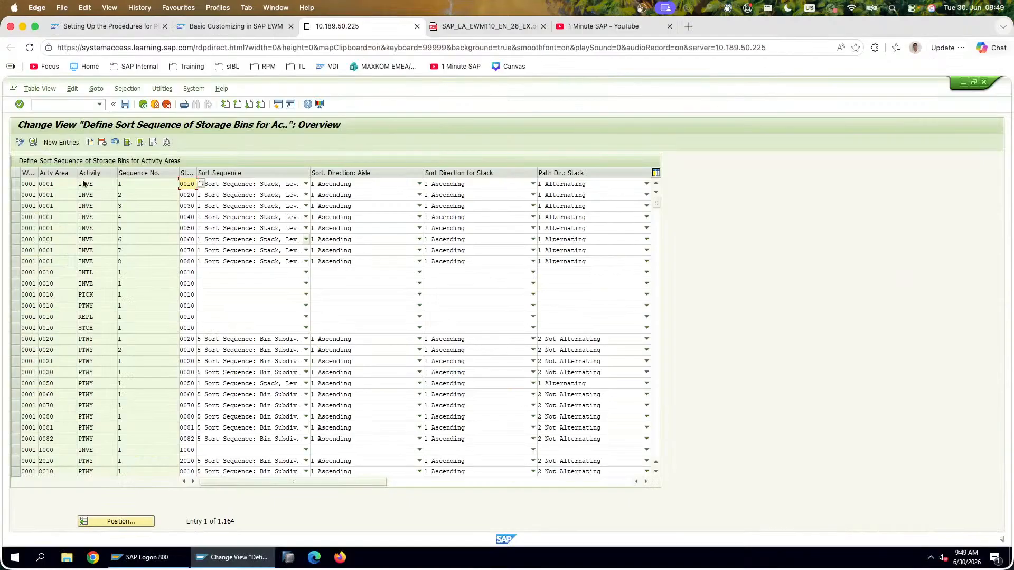
left_click(61, 143)
type("E120")
key("Tab")
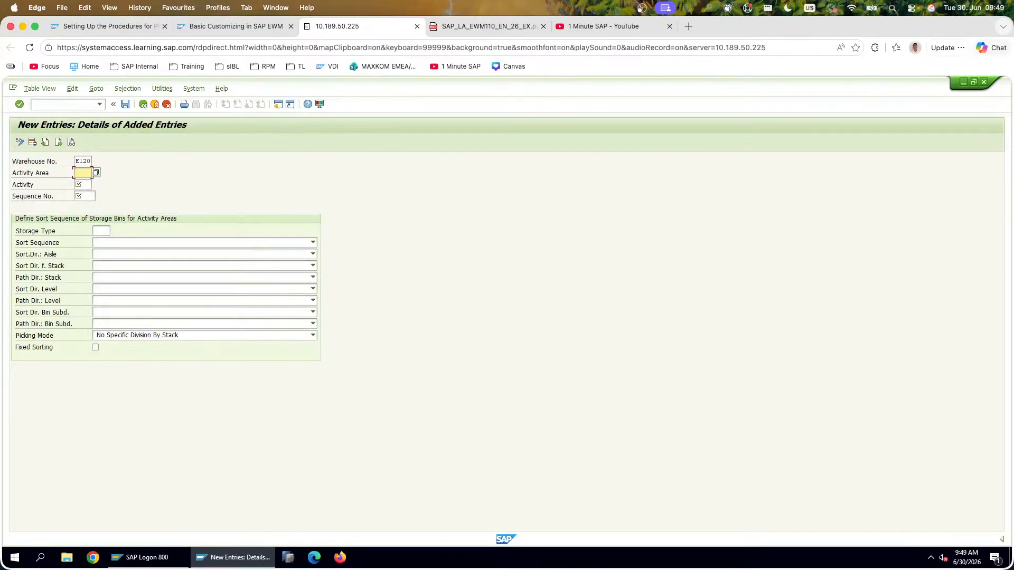
type("IV20")
key("Tab")
left_click(475, 26)
left_click(359, 26)
double_click(83, 173)
type("INV")
key("BackSpace")
type("20")
key("Tab")
Step: Set the entry's activity to INVE (Physical Inventory), as given in the exercise PDF
left_click(458, 31)
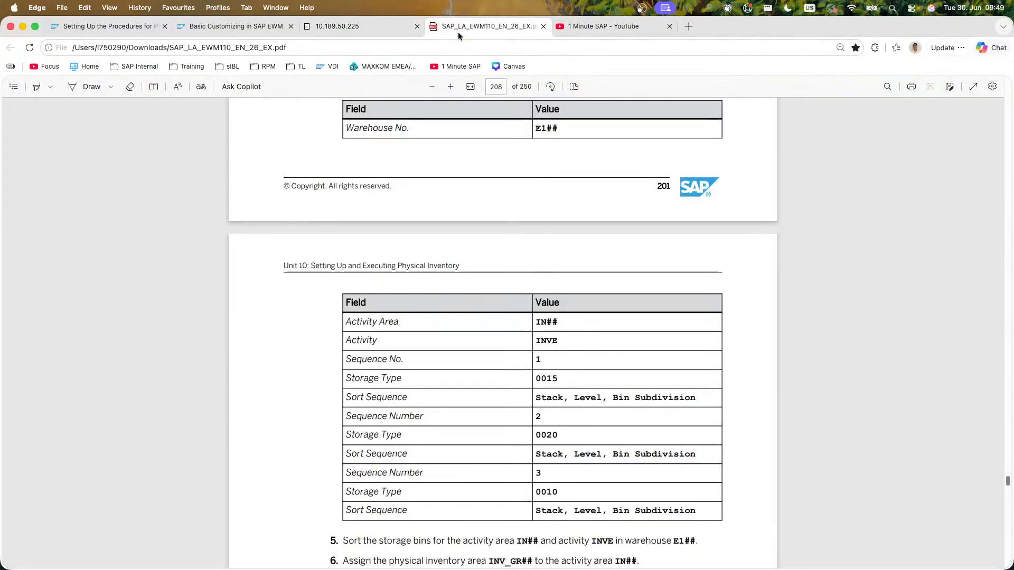
left_click(385, 30)
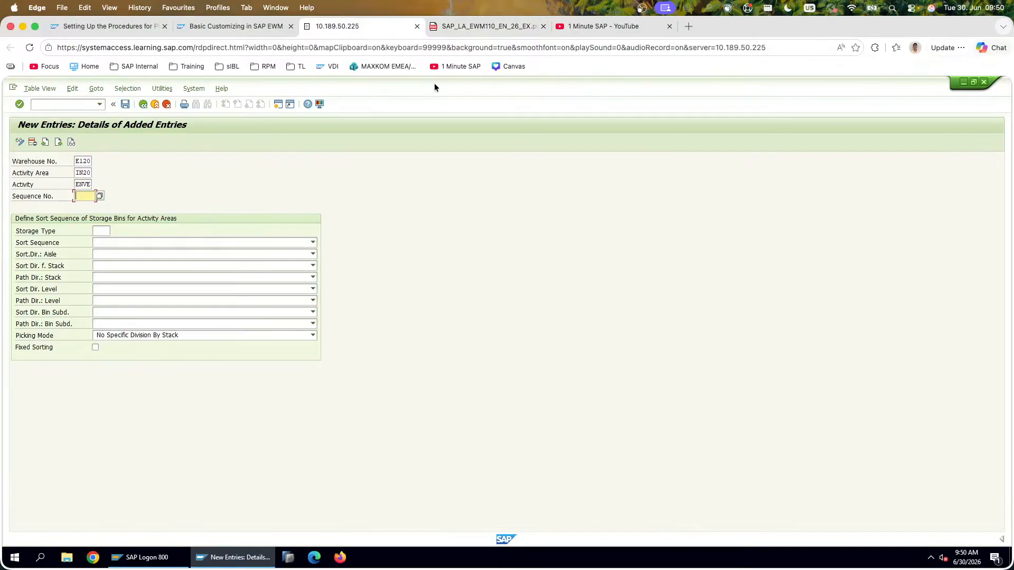
double_click(90, 185)
key("BackSpace")
left_click(97, 184)
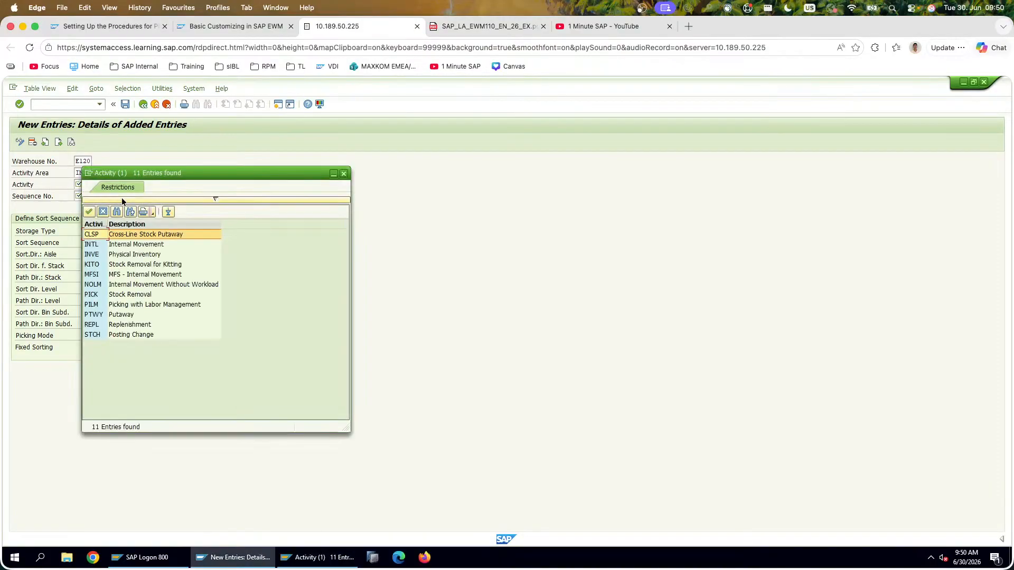
left_click(116, 258)
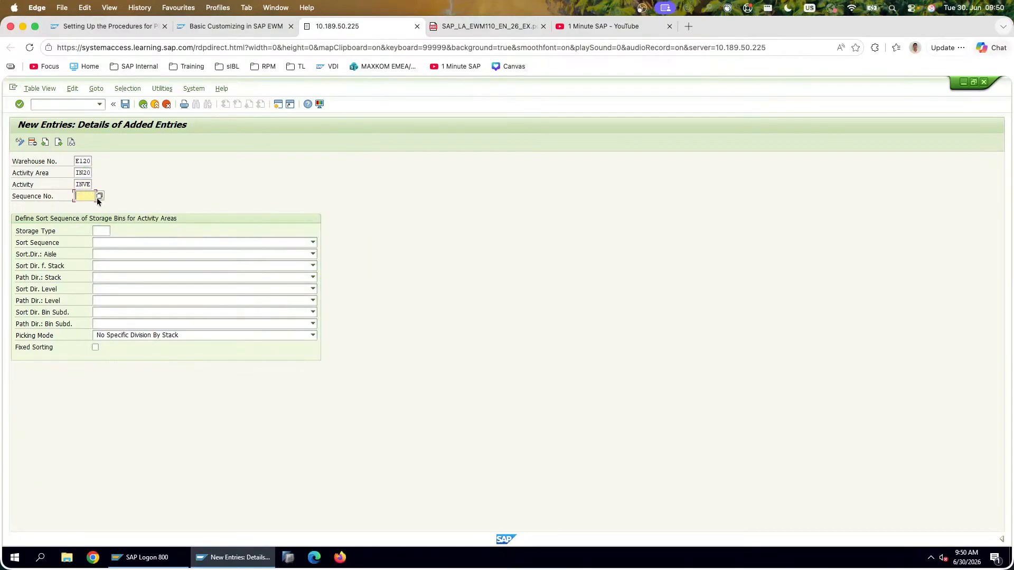
Step: Set the entry's sequence number to 1 and its storage type to 0015, following the exercise PDF
left_click(467, 29)
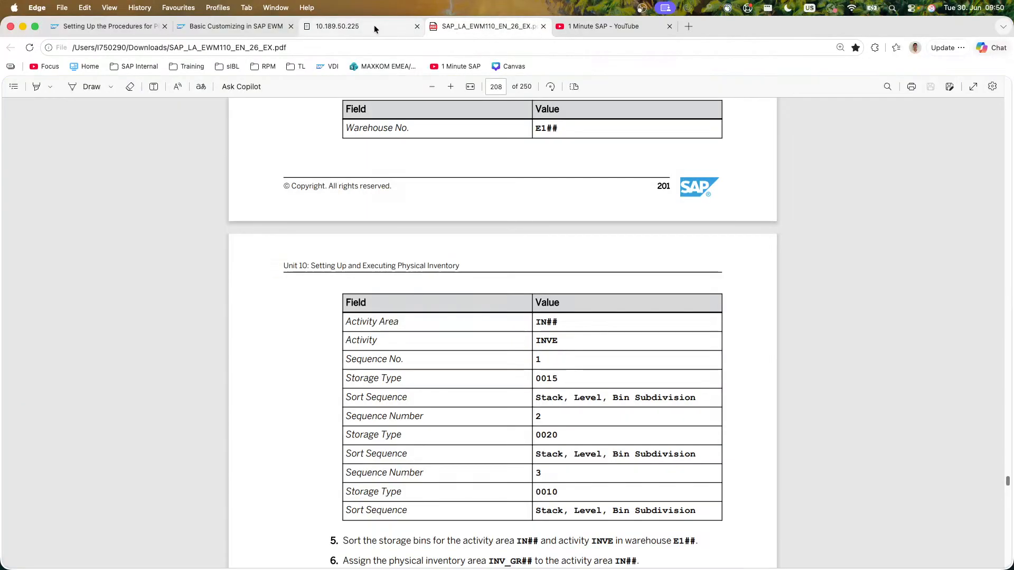
left_click(344, 27)
left_click(106, 229)
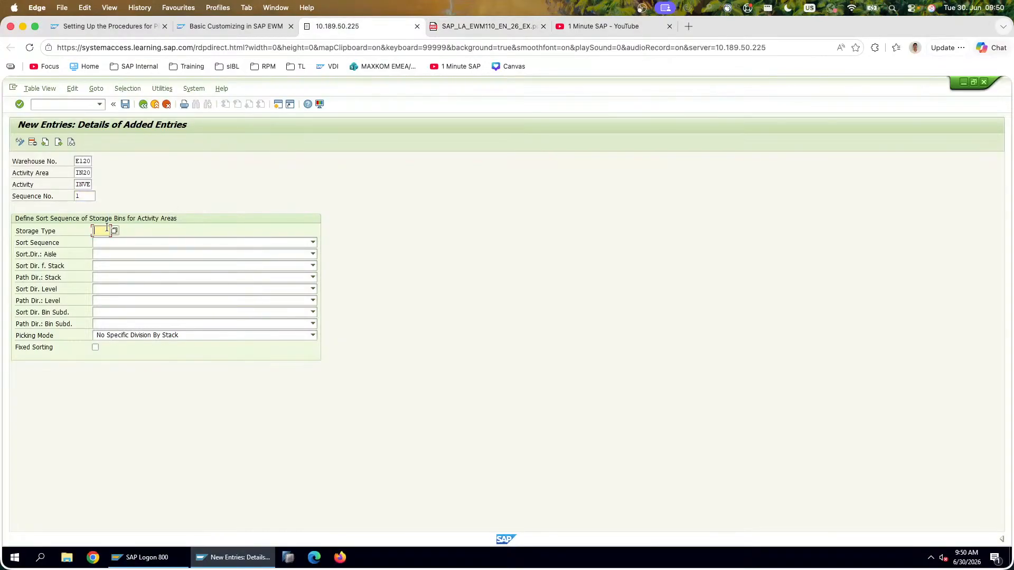
left_click(486, 28)
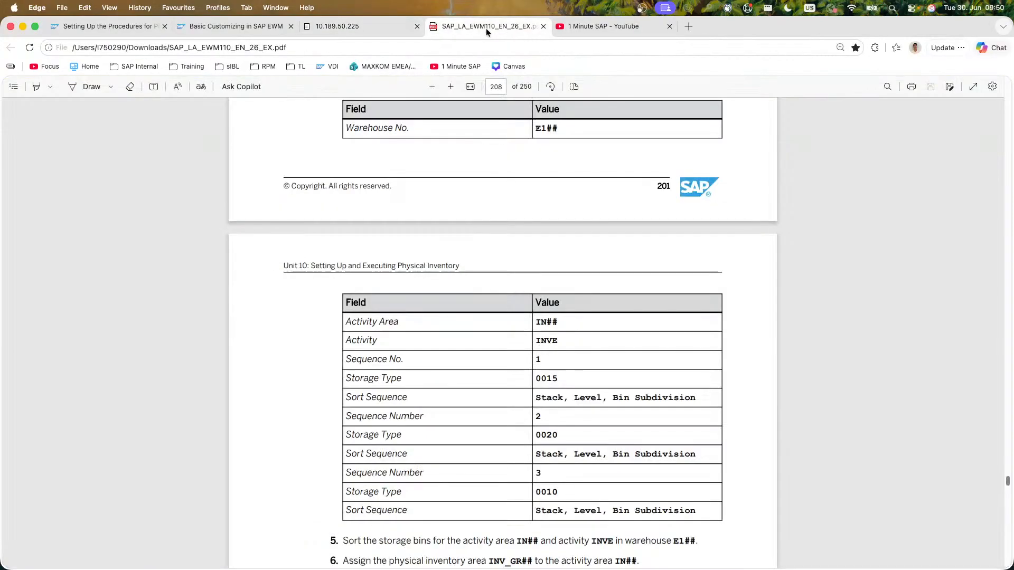
left_click(337, 32)
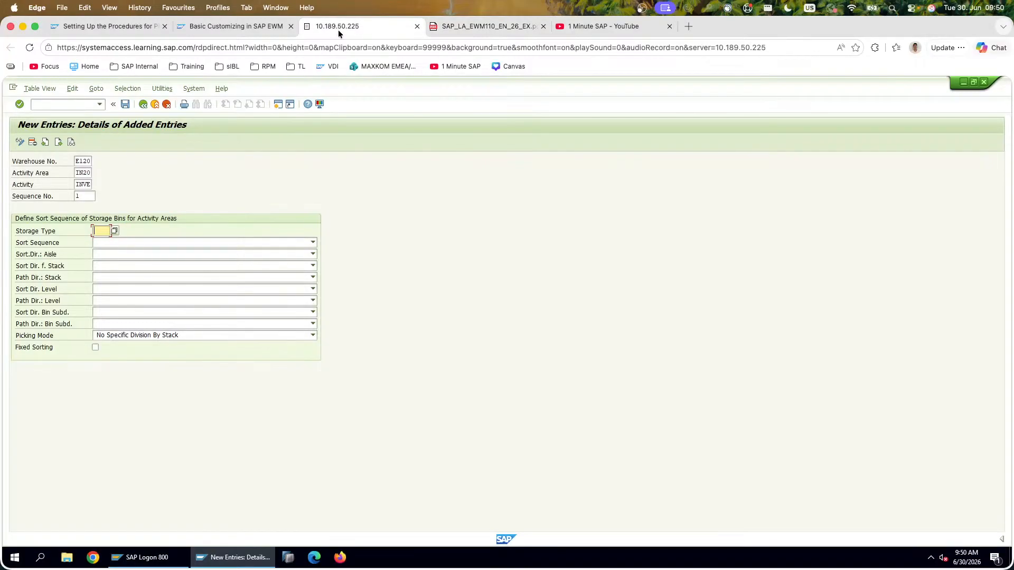
type("0015")
key("Tab")
Step: Set the sort sequence to "Stack, Level, Bin Subdivision" as in the exercise PDF and try to confirm the entry
left_click(486, 26)
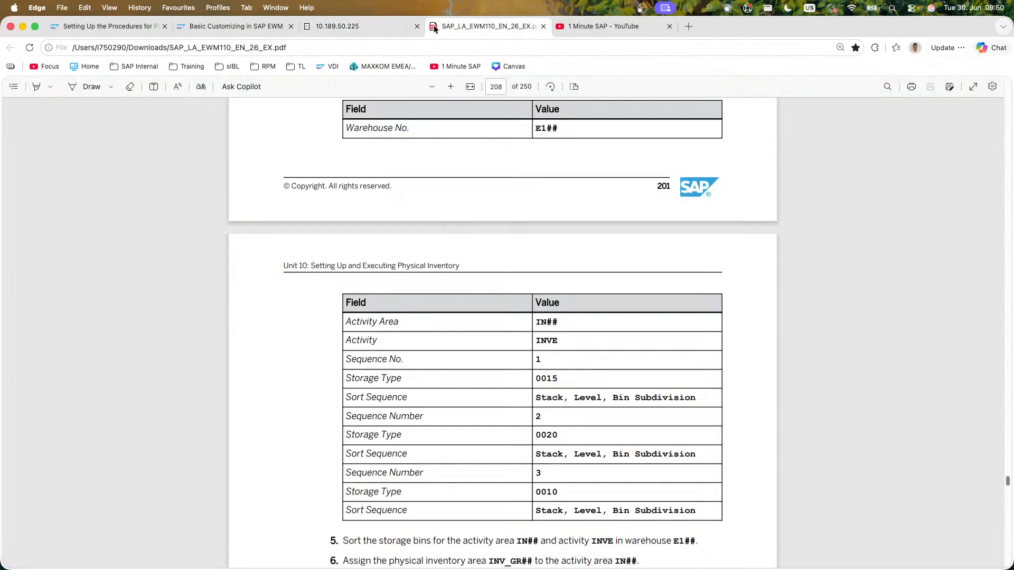
left_click(373, 27)
left_click(200, 242)
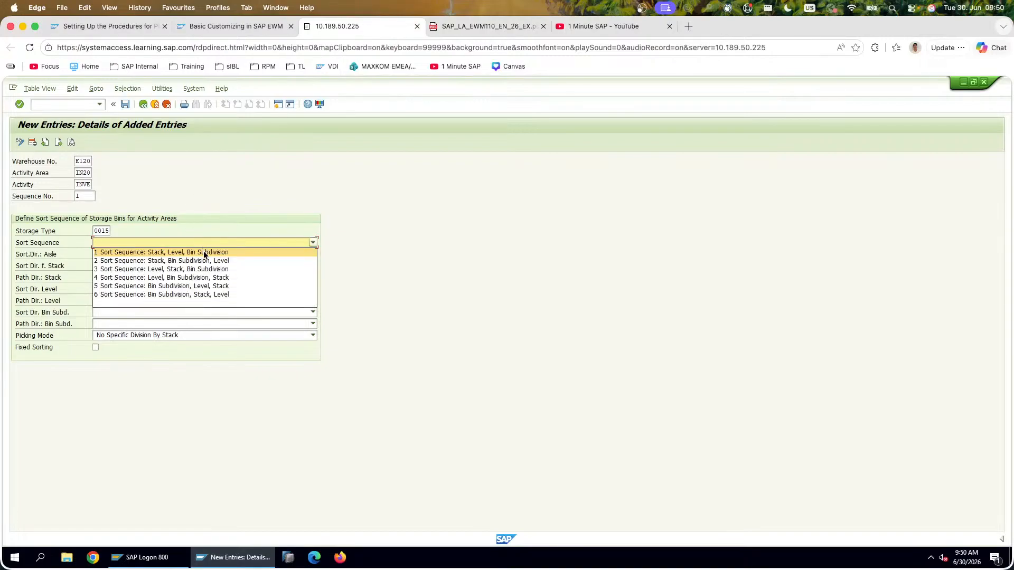
left_click(205, 252)
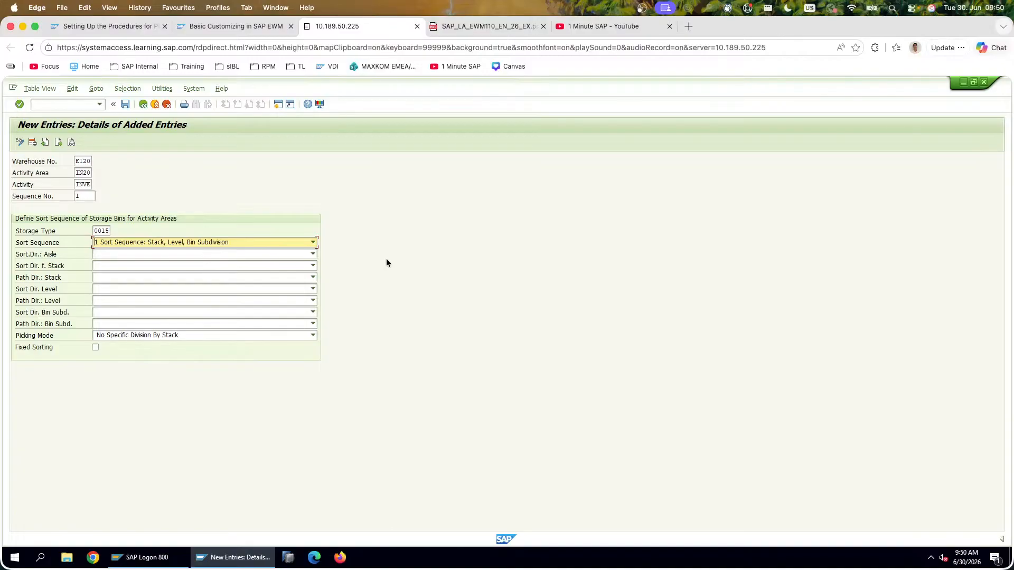
key("Return")
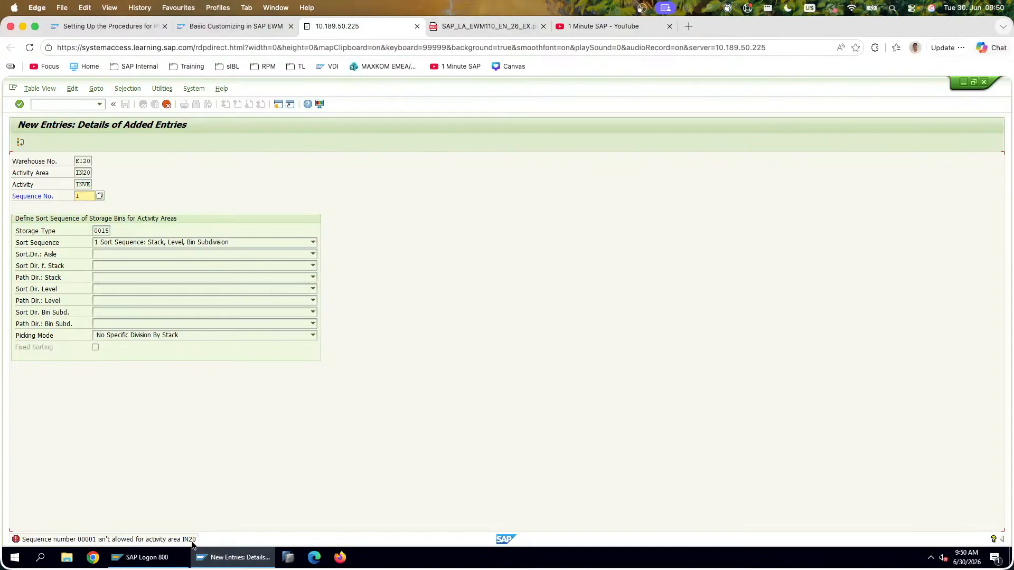
Step: Restart the new entry with warehouse E120, activity area IN20 and activity INVE, and look up the permitted sequence numbers
left_click(85, 195)
left_click(22, 142)
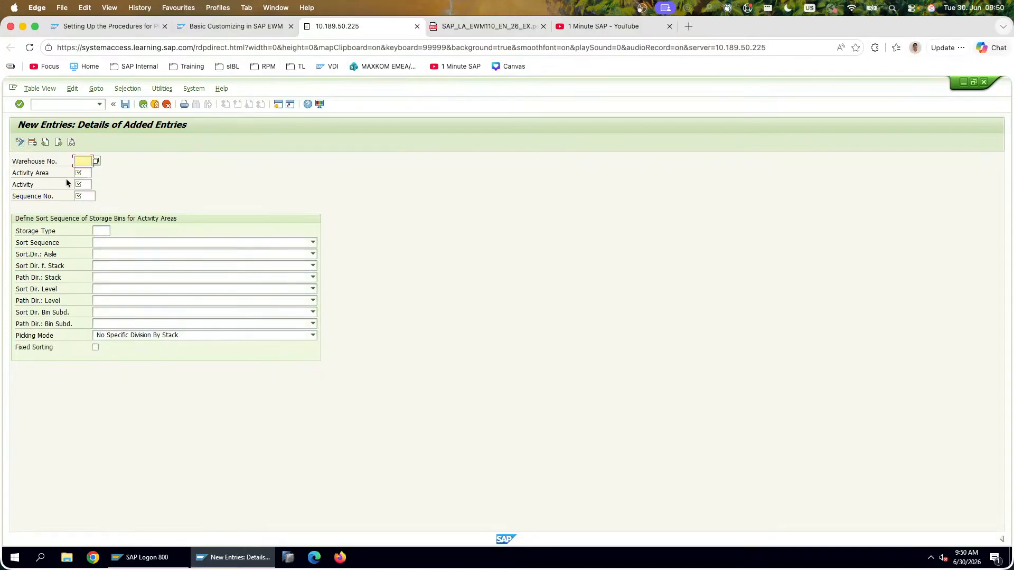
type("E120")
type("IN20")
type("INVE")
key("F4")
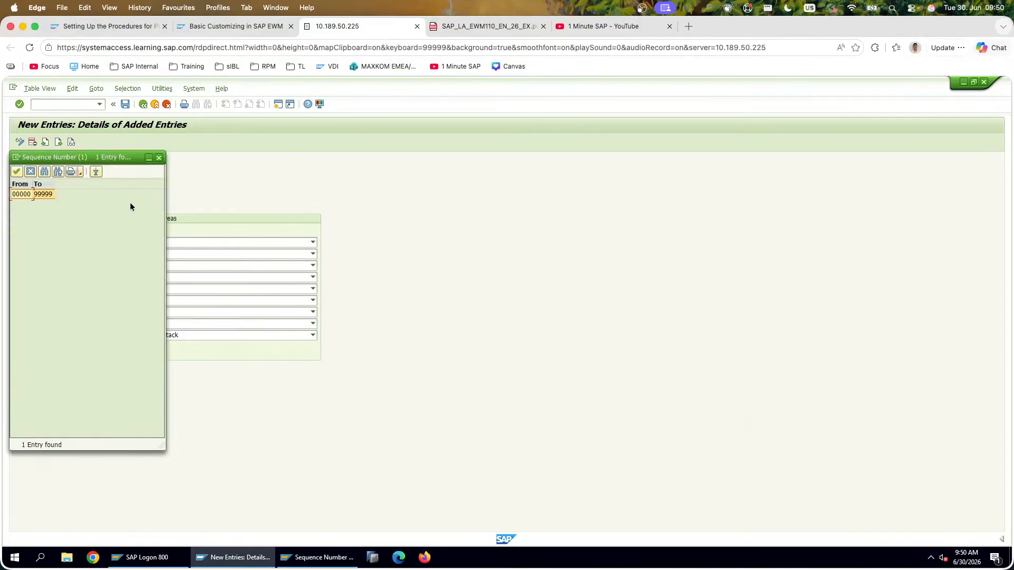
key("Escape")
Step: Set storage type 0015 and sort sequence "Stack, Level, Bin Subdivision", and try to confirm the entry with sequence number 0001
left_click(101, 231)
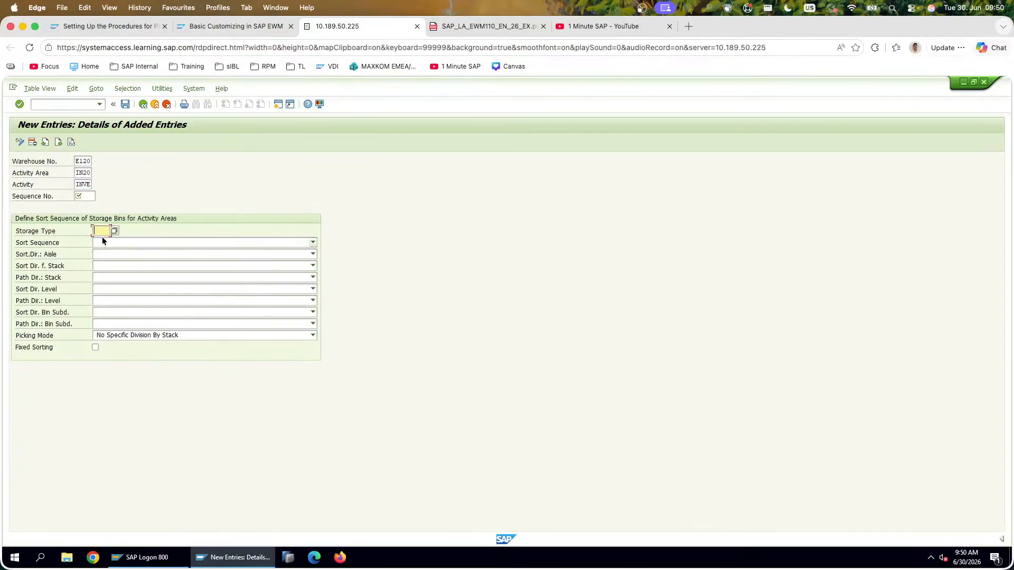
type("0015")
left_click(120, 242)
left_click(122, 252)
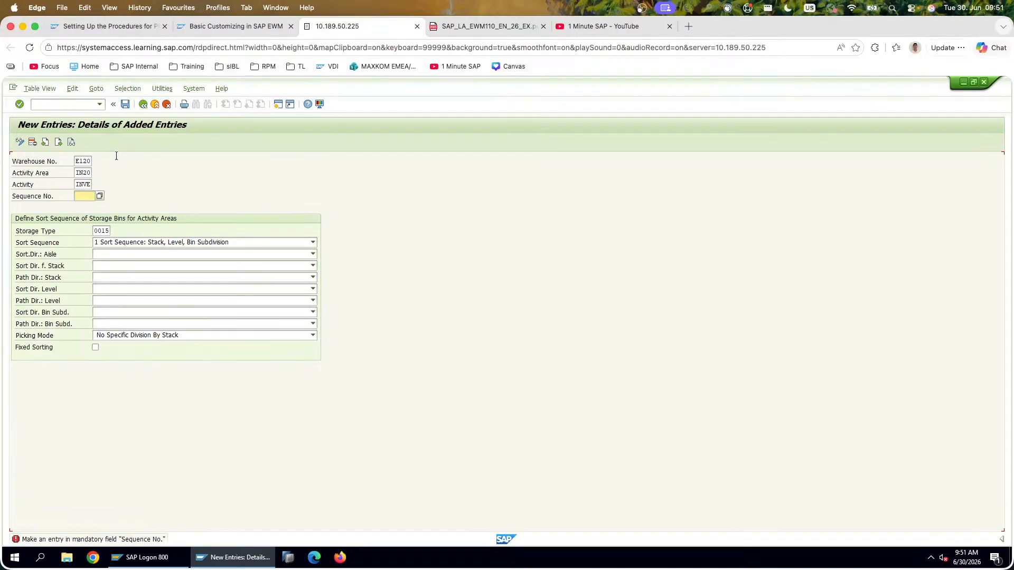
left_click(79, 197)
type("0001")
key("Return")
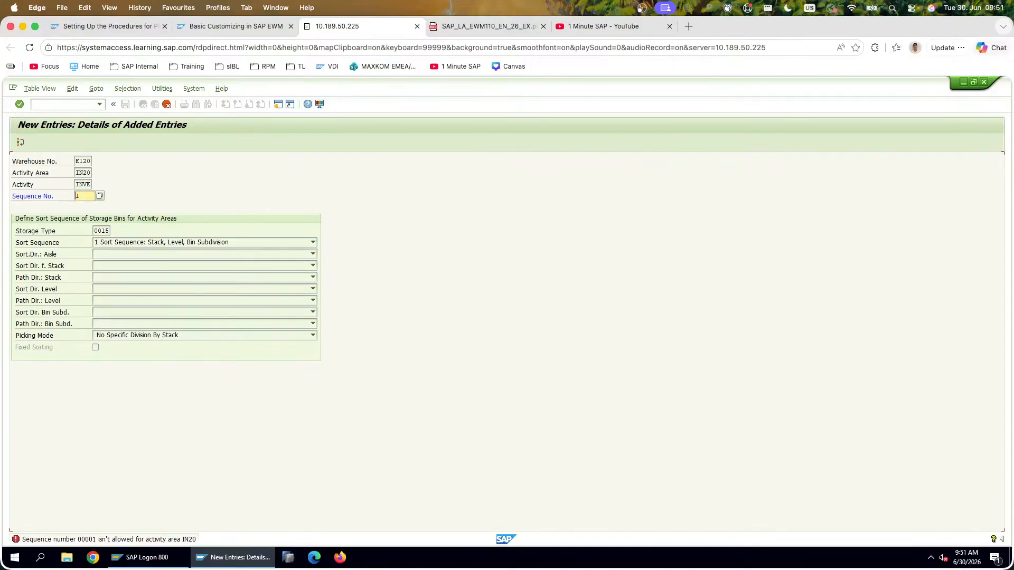
Step: Try to confirm the entry with alternative sequence numbers, including 2 and 00001
key("Delete")
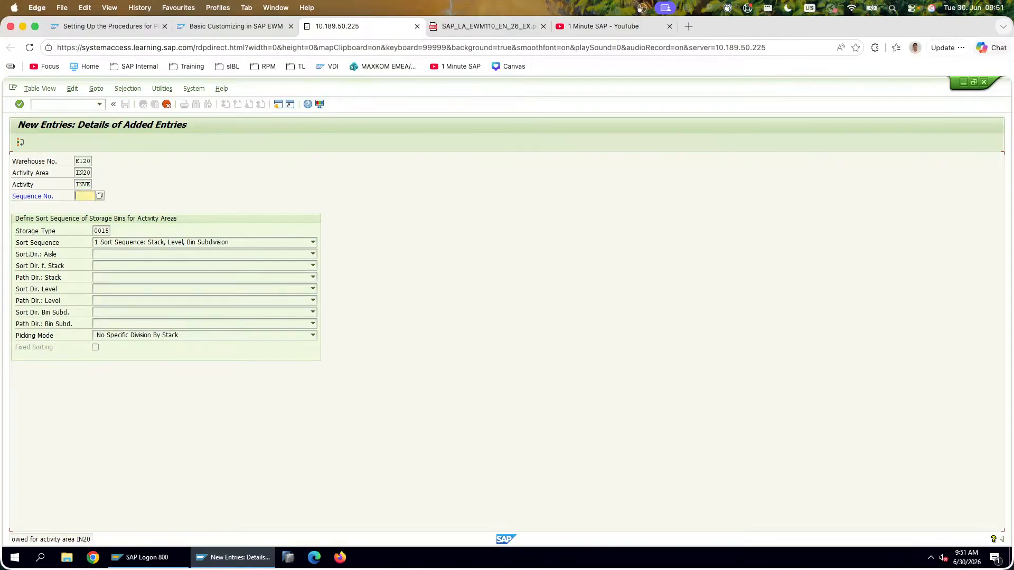
type("2")
key("Return")
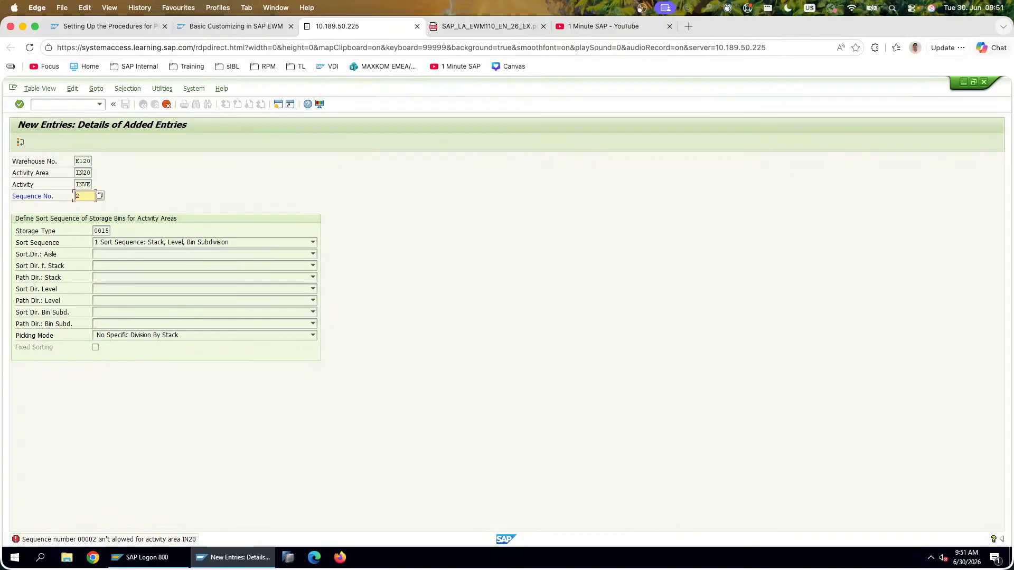
key("Delete")
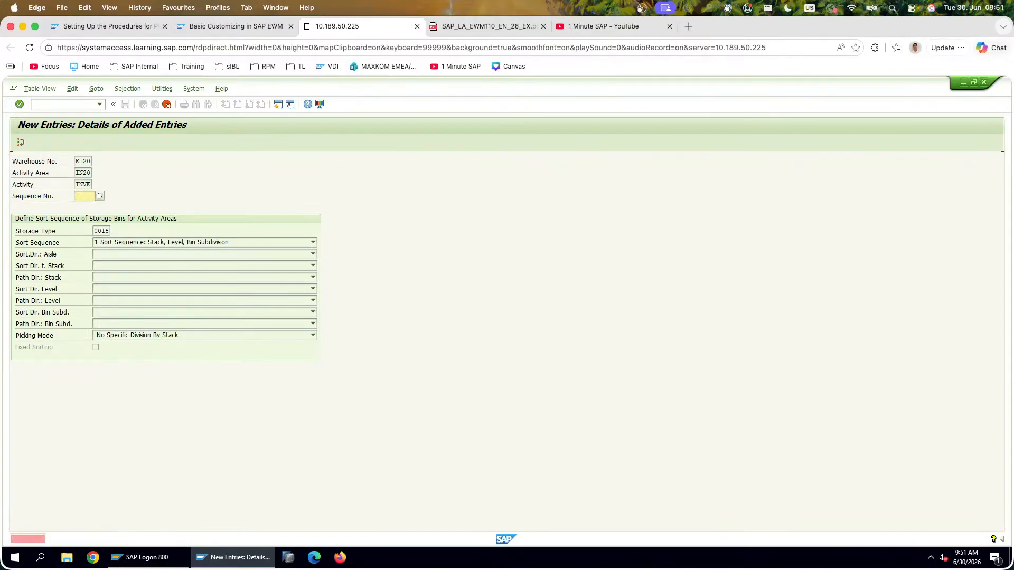
left_click(100, 197)
left_click(43, 195)
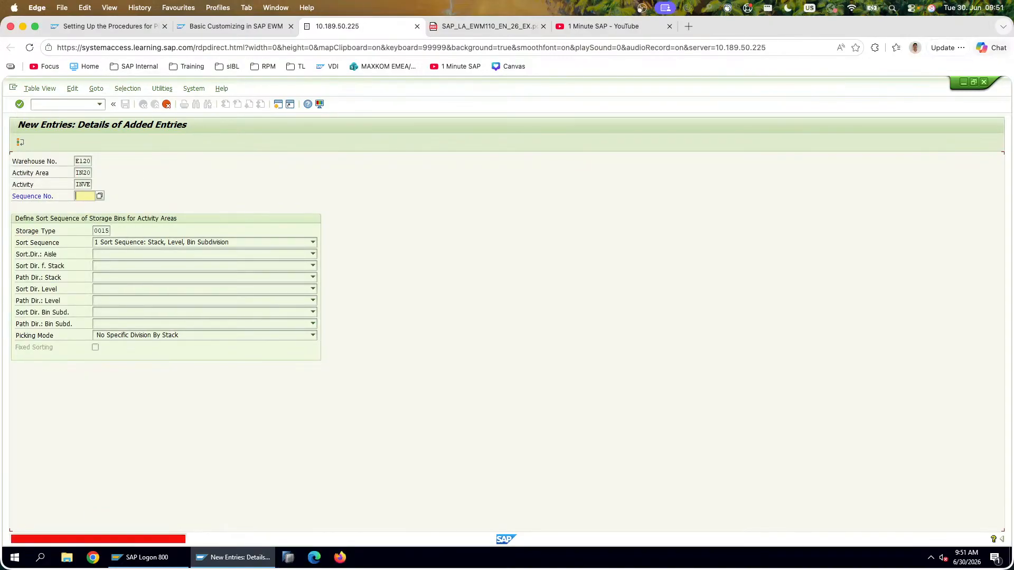
type("00")
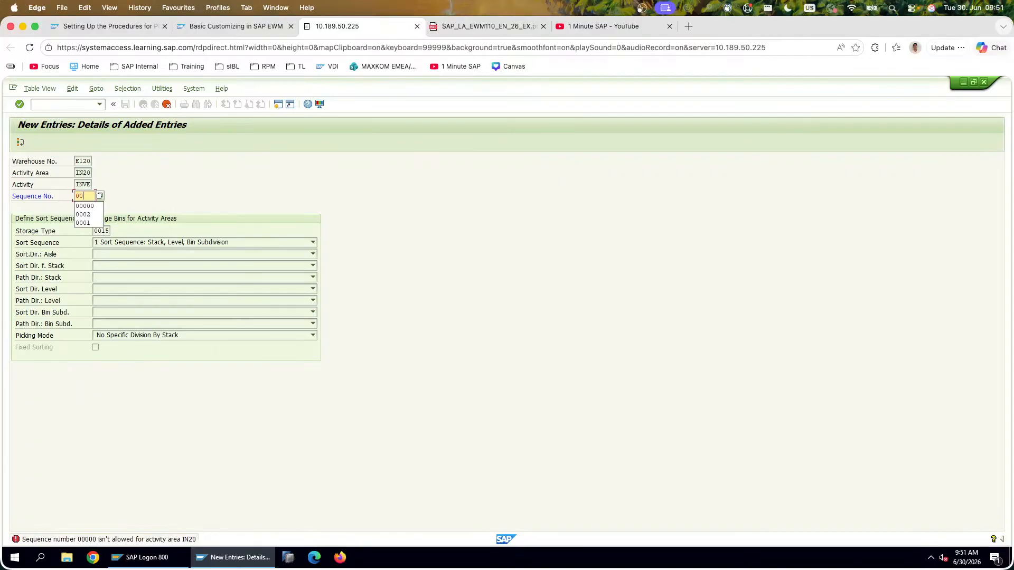
type("001")
key("Return")
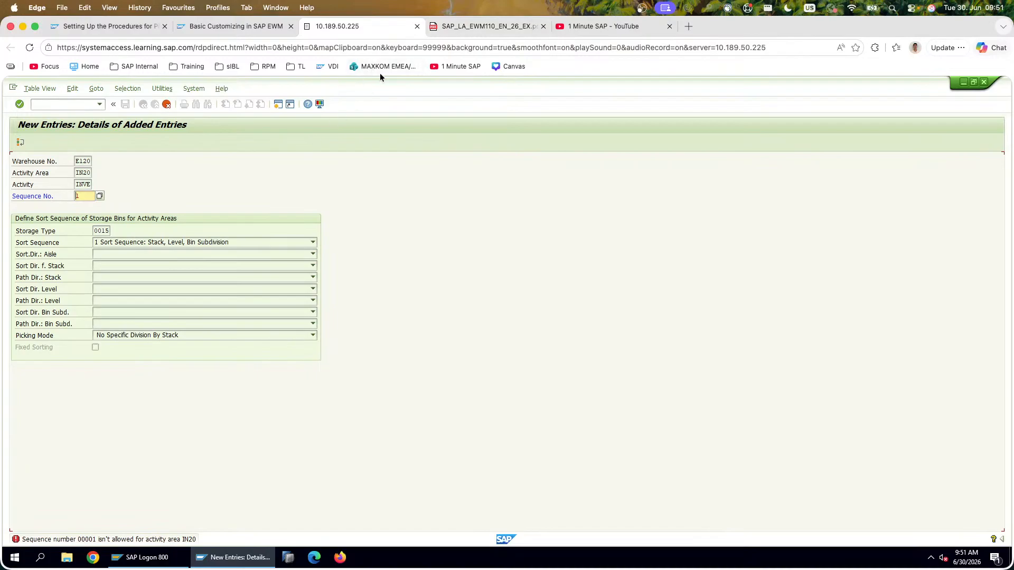
Step: Compare the sort sequence table in the exercise PDF with the entry's values in the SAP session
left_click(478, 26)
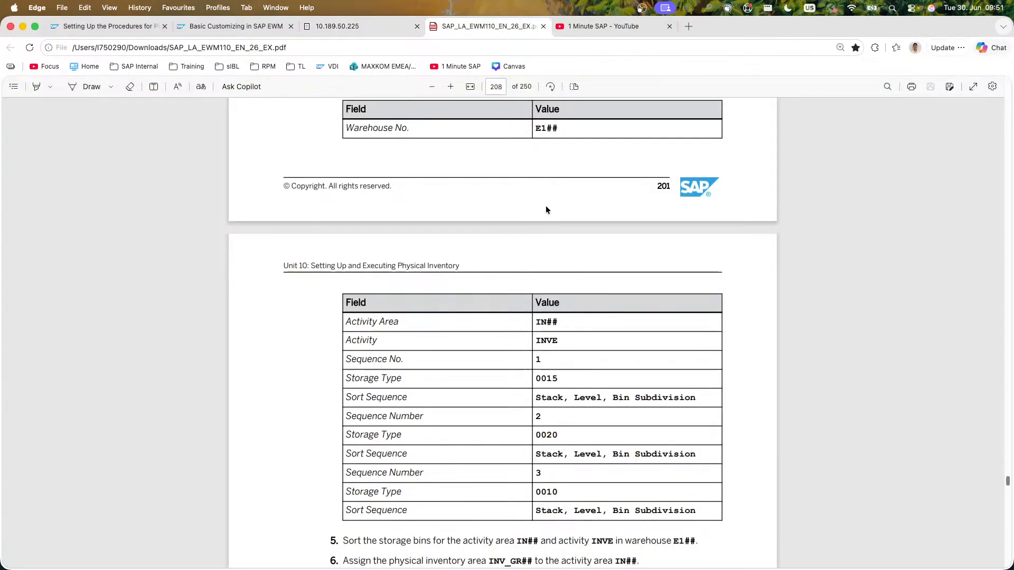
scroll(557, 211, "up", 1)
left_click(362, 31)
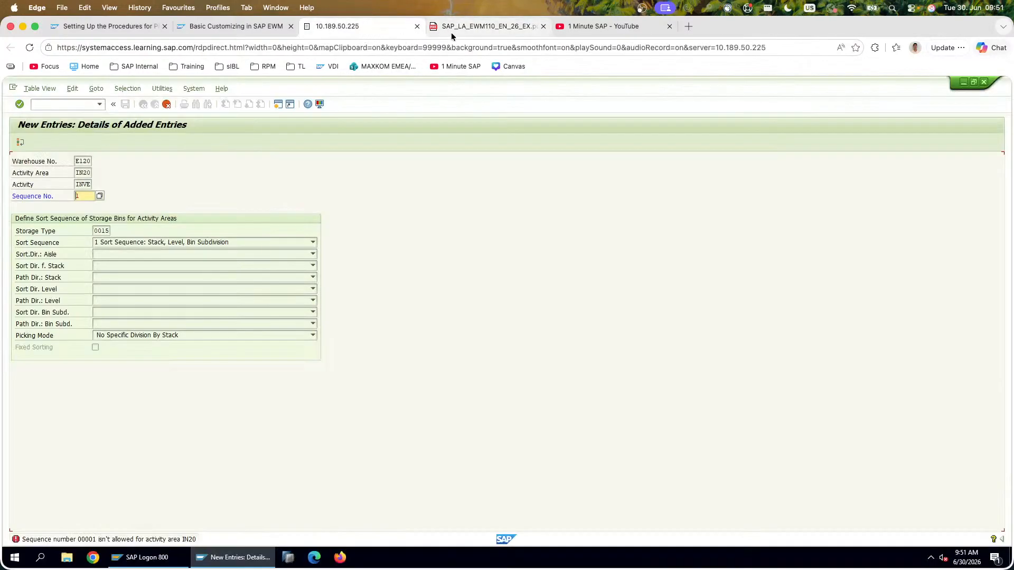
left_click(491, 28)
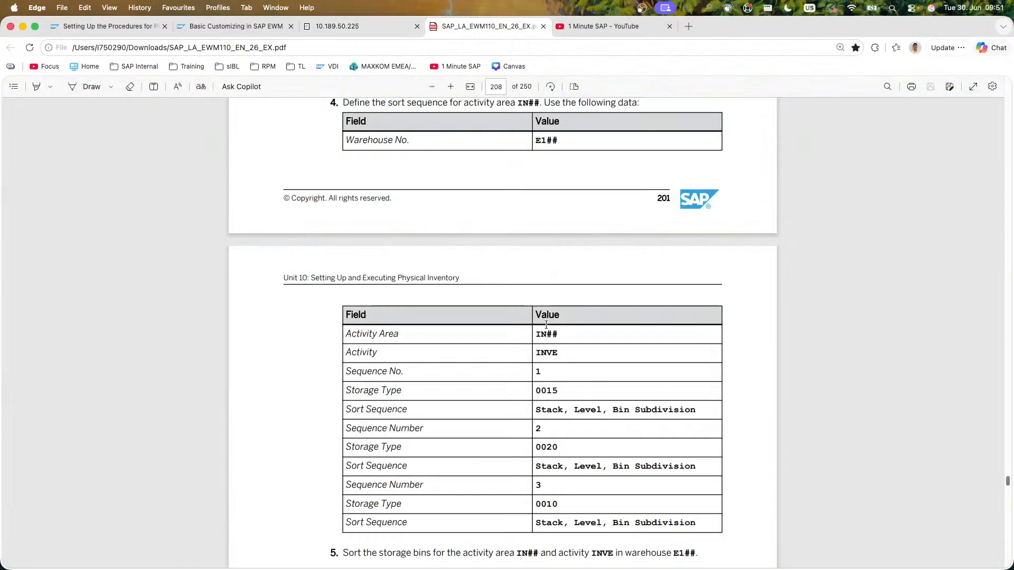
left_click(370, 23)
left_click(458, 25)
left_click(385, 31)
Step: Clear the sequence number and discard the new entry, returning to the sort sequence overview
left_click_drag(84, 196, 27, 199)
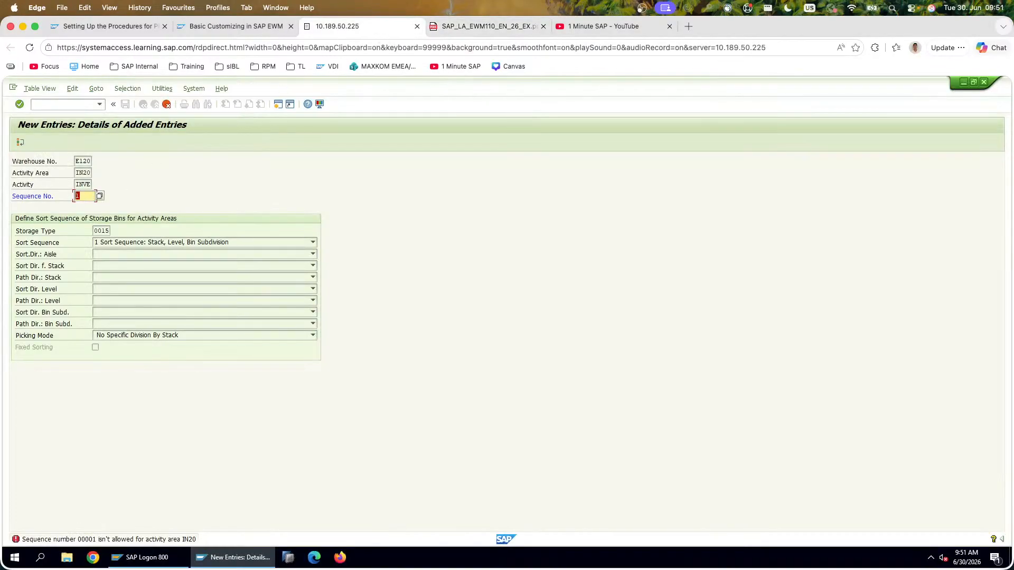
key("BackSpace")
left_click(166, 104)
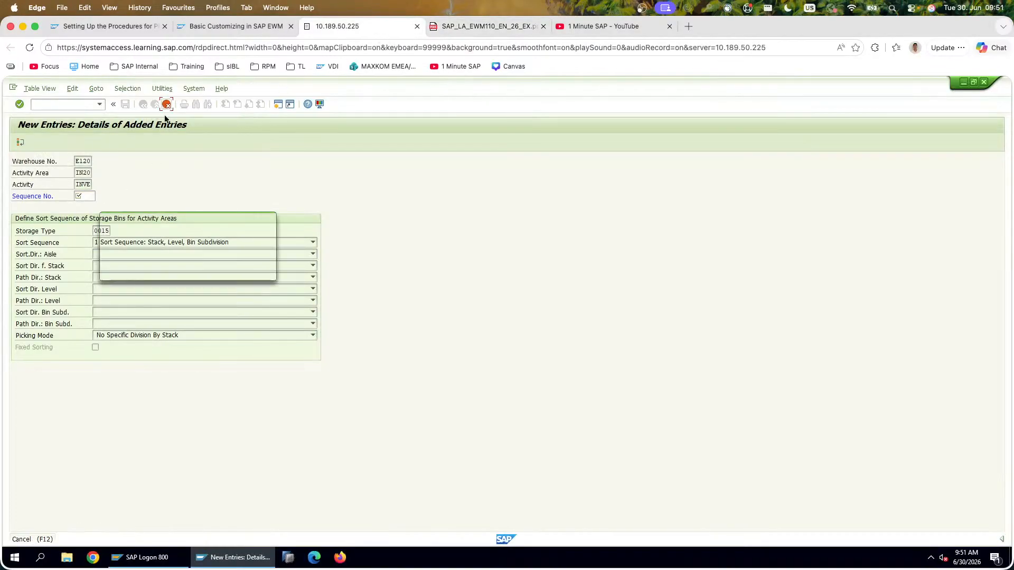
left_click(145, 270)
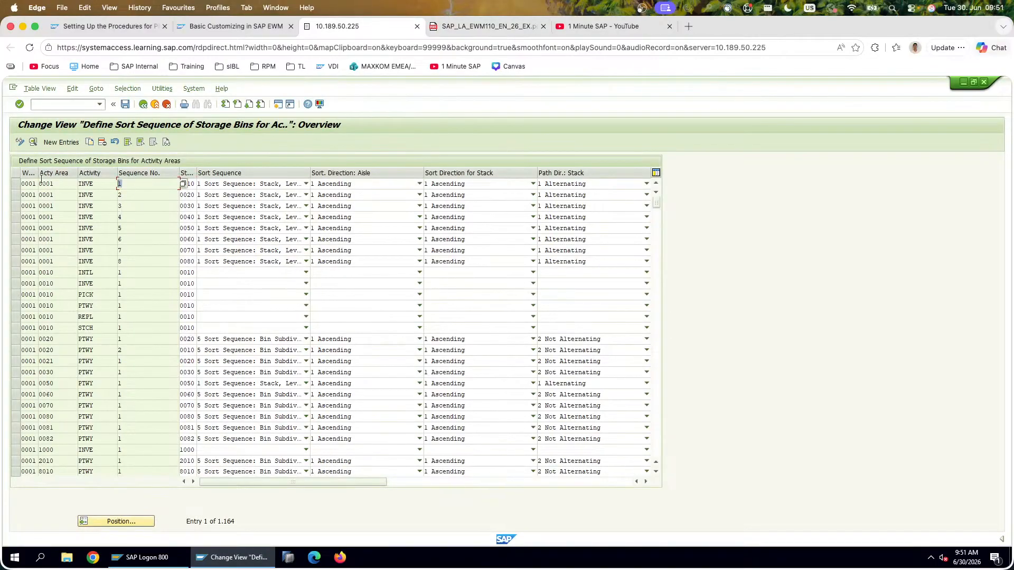
Step: Widen the warehouse column, position the list at warehouse E120 and activity area IN20, and examine the existing entries
left_click_drag(38, 174, 49, 175)
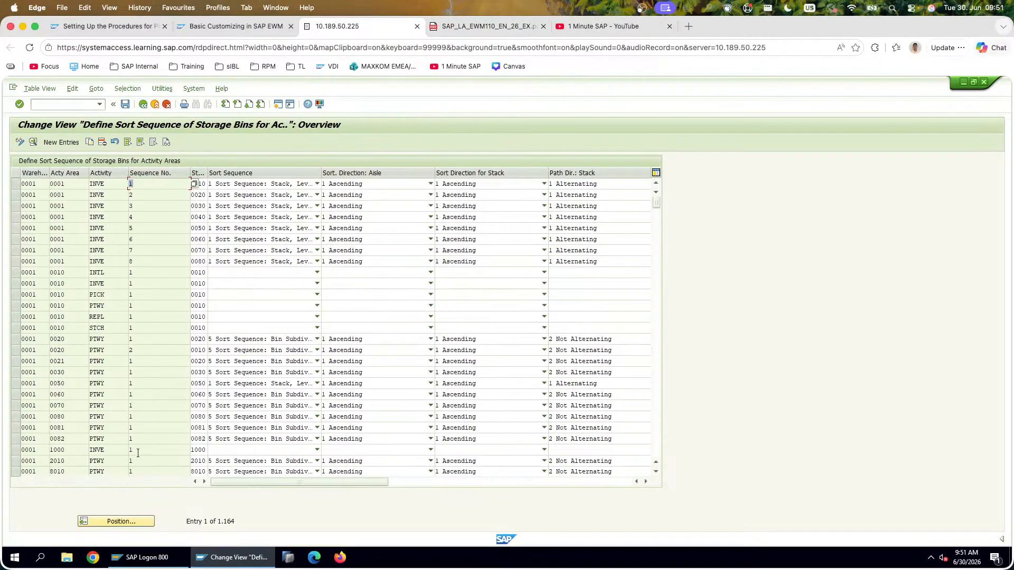
left_click(132, 520)
type("E12")
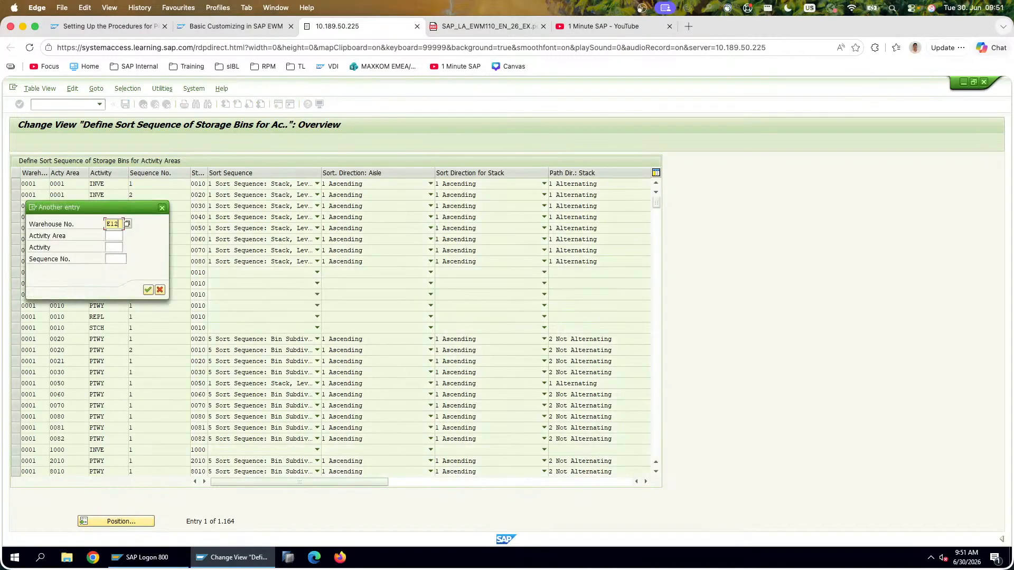
type("0")
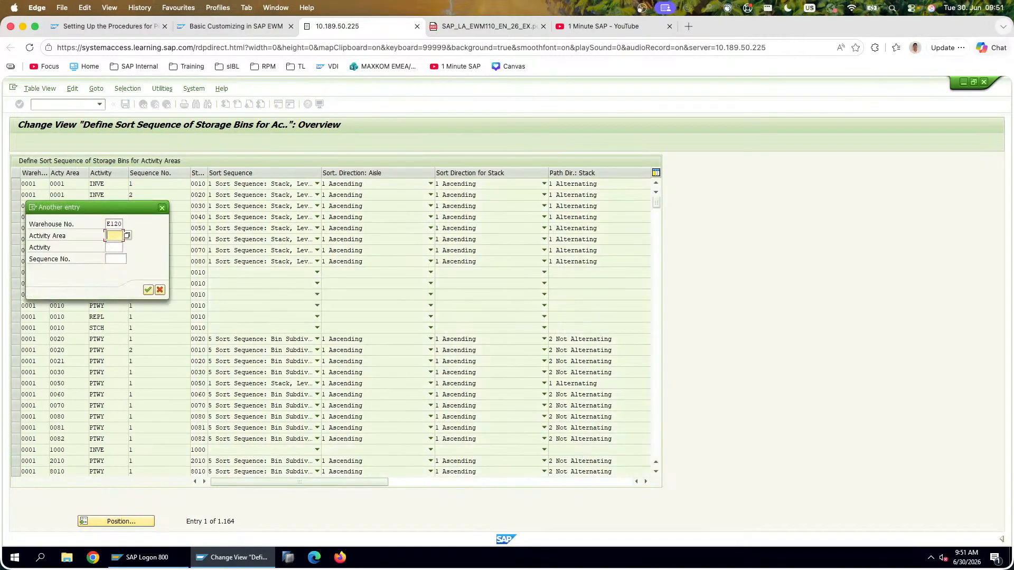
type("IN20")
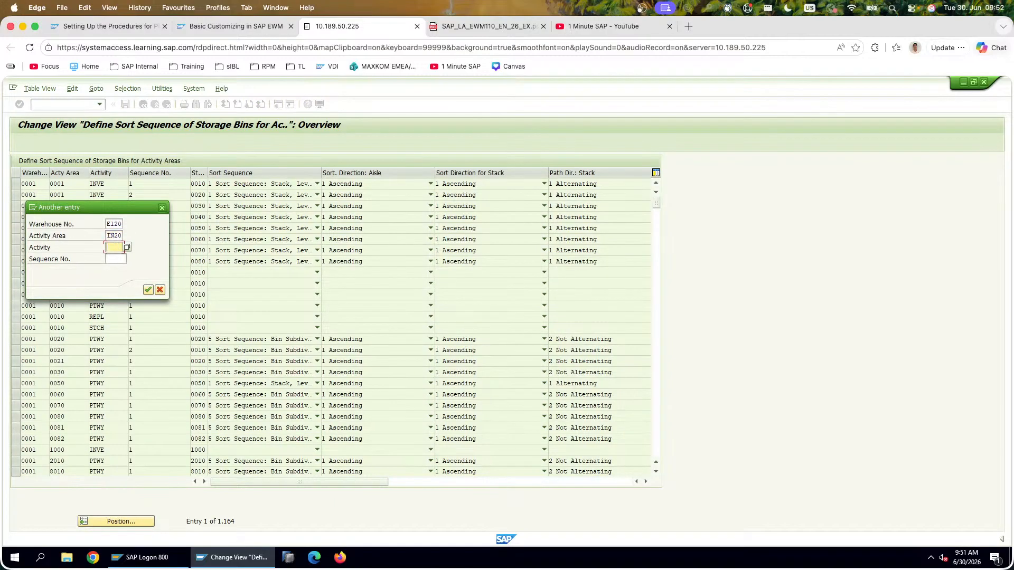
key("Tab")
key("Return")
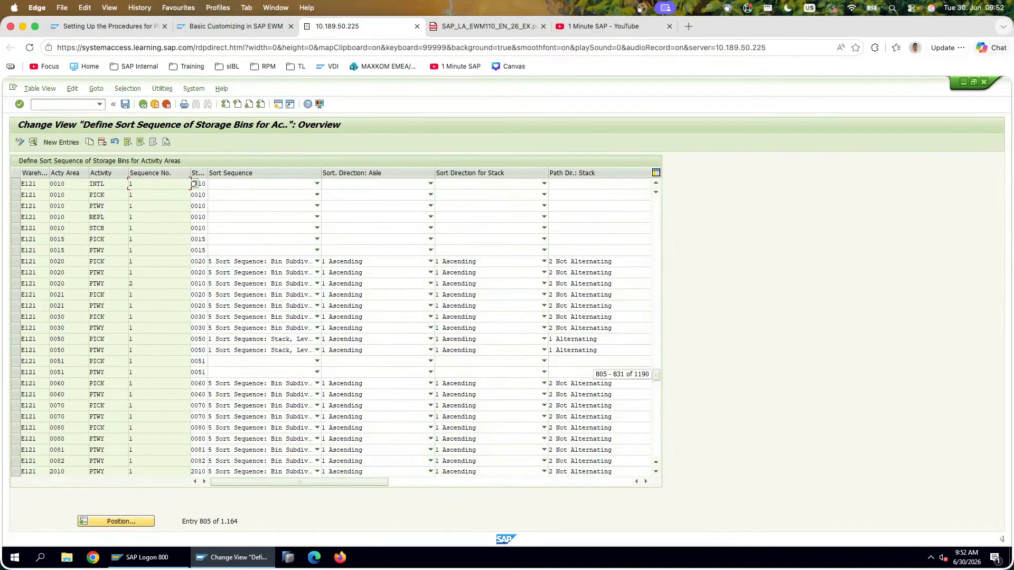
scroll(78, 342, "up", 8)
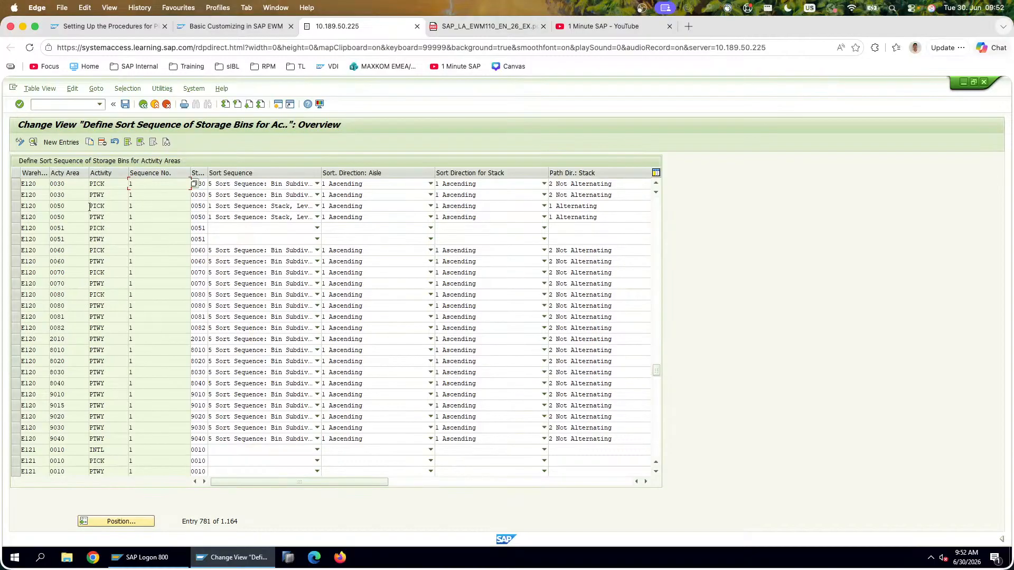
scroll(61, 229, "up", 13)
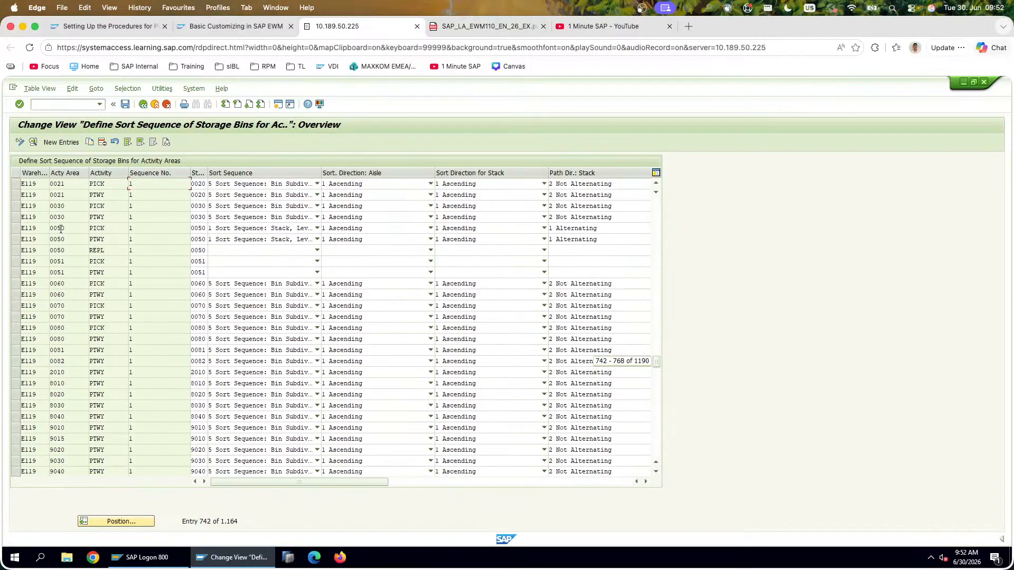
scroll(61, 229, "down", 10)
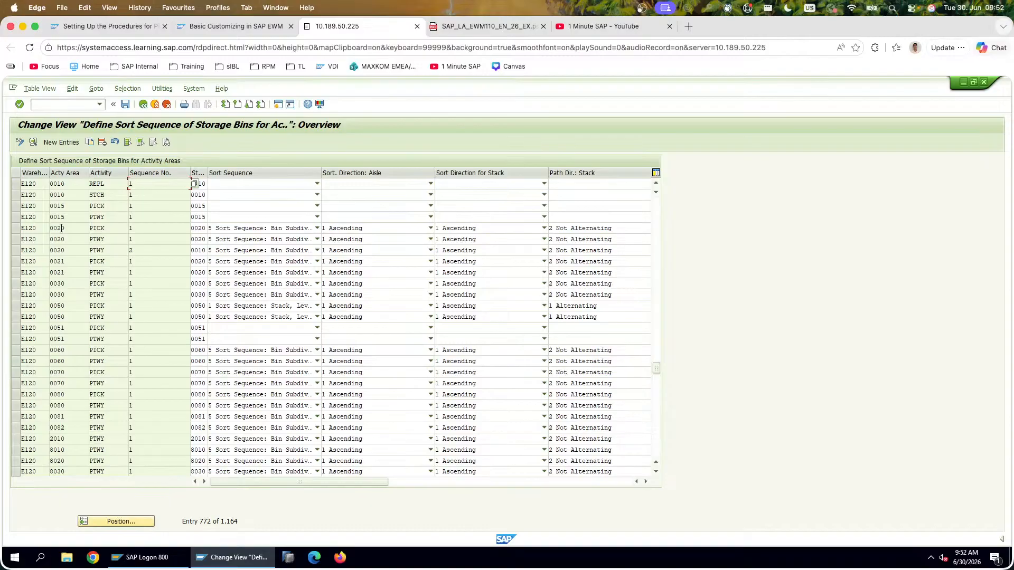
Step: Copy warehouse E120's PICK entry for activity area 0020, setting the copy's activity area to IN20 and activity to INVE
left_click(14, 231)
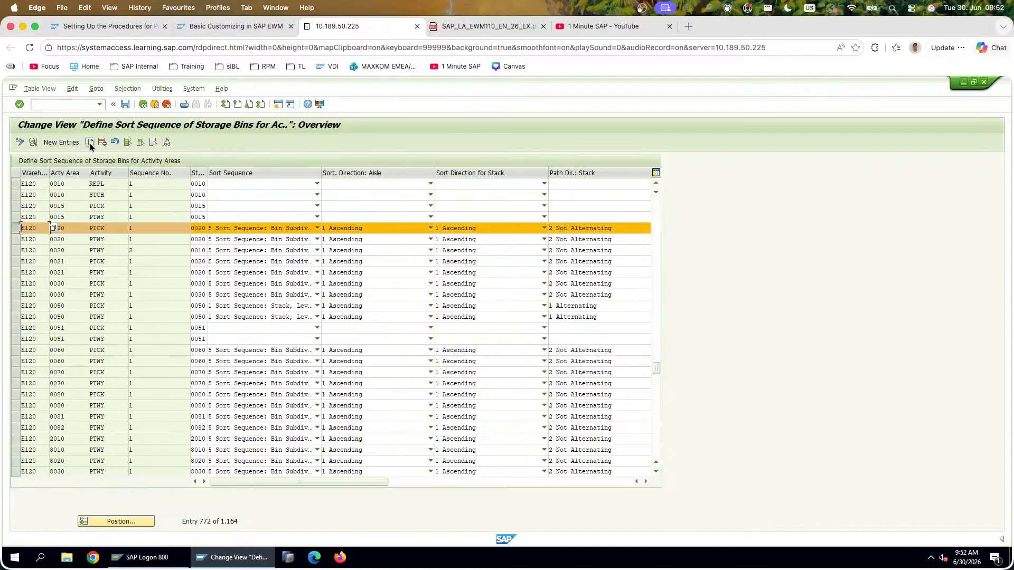
left_click(90, 144)
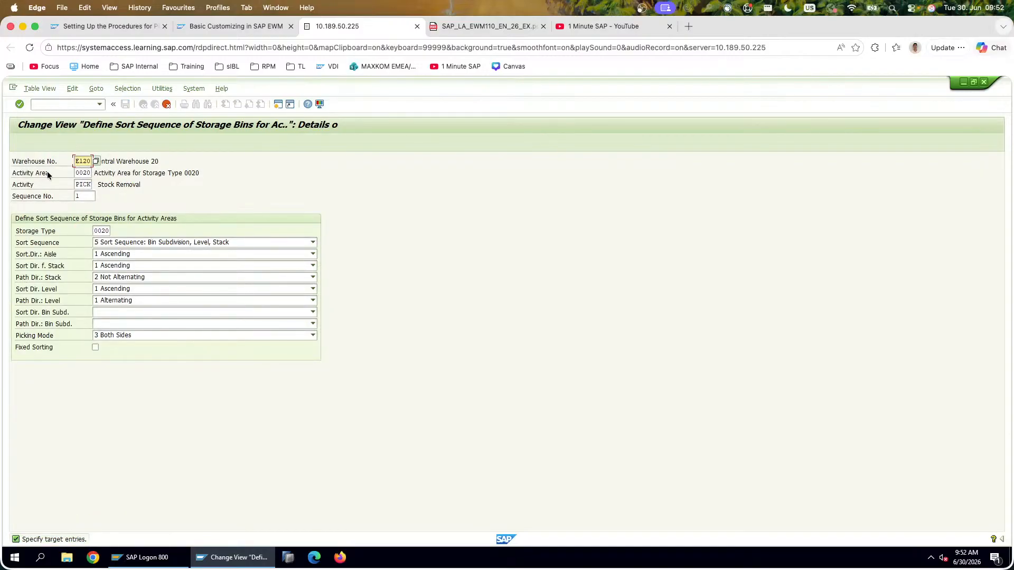
key("Tab")
type("IN20")
key("Tab")
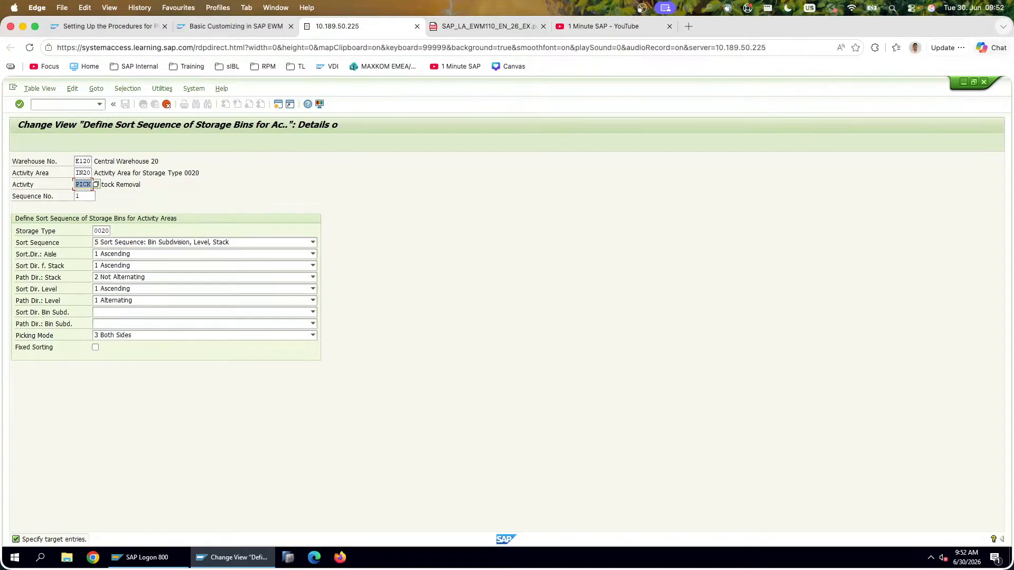
type("INVE")
key("Tab")
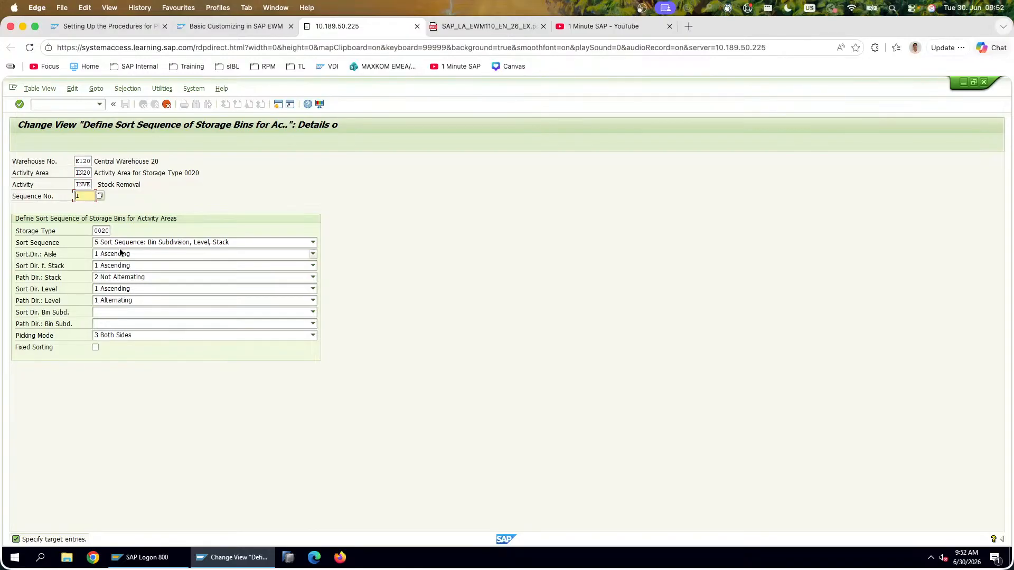
Step: Set the copied entry's storage type to 0015 and sort sequence to "Stack, Level, Bin Subdivision", checking against the exercise PDF
left_click(107, 230)
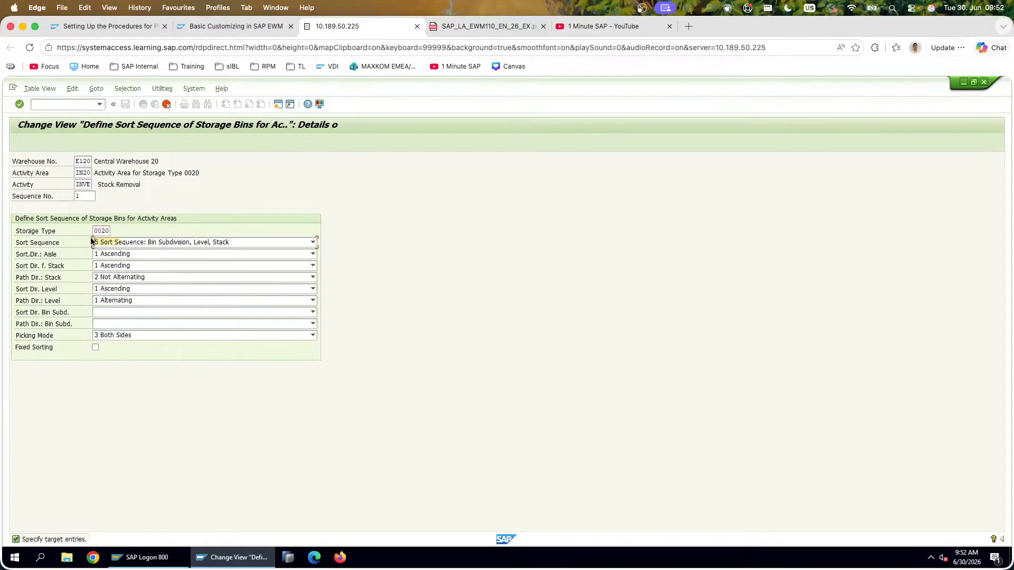
type("0015")
left_click(123, 244)
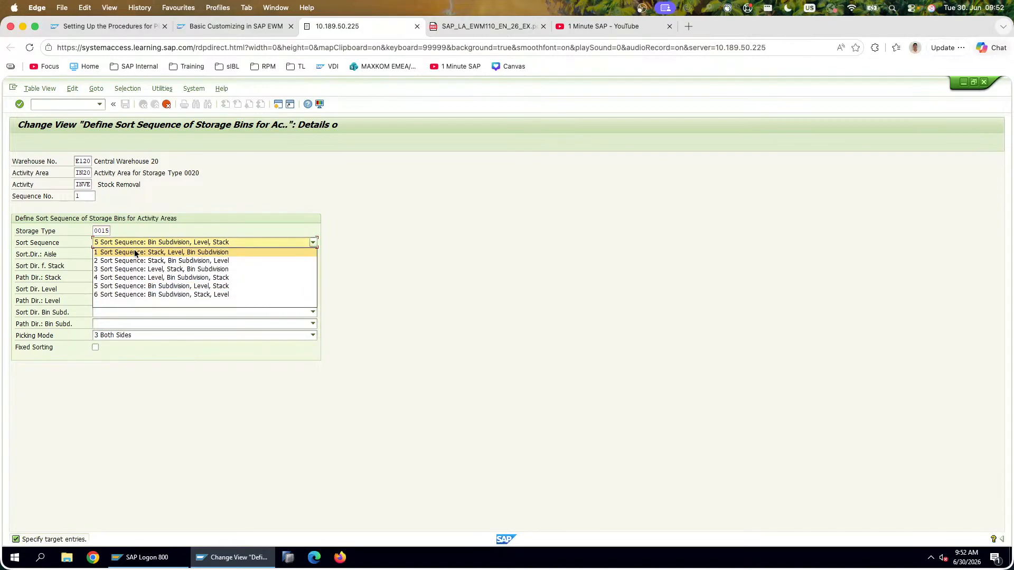
left_click(134, 252)
left_click(477, 31)
left_click(358, 30)
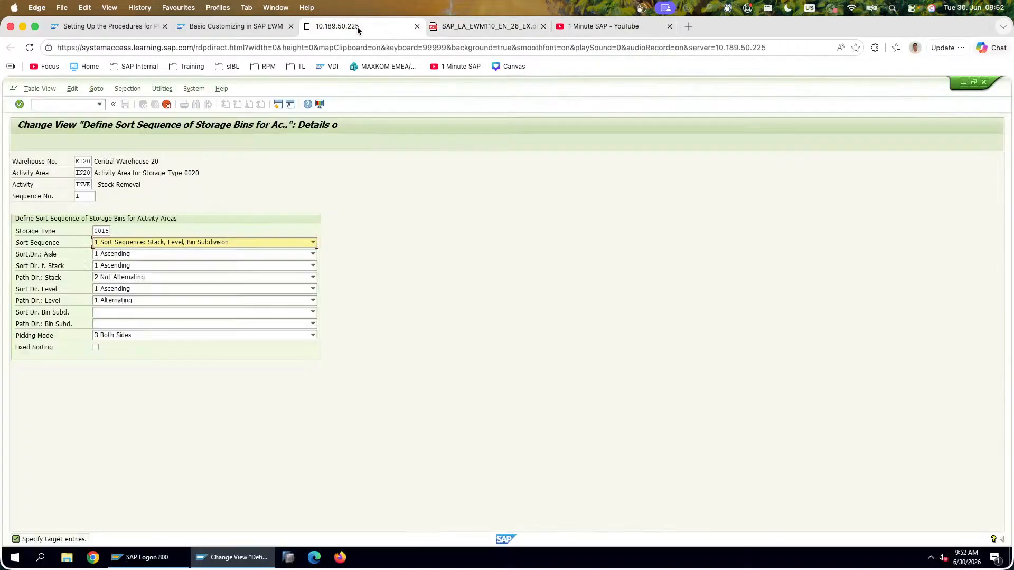
Step: Clear the copied entry's sort directions for aisle, stack and level
left_click(158, 254)
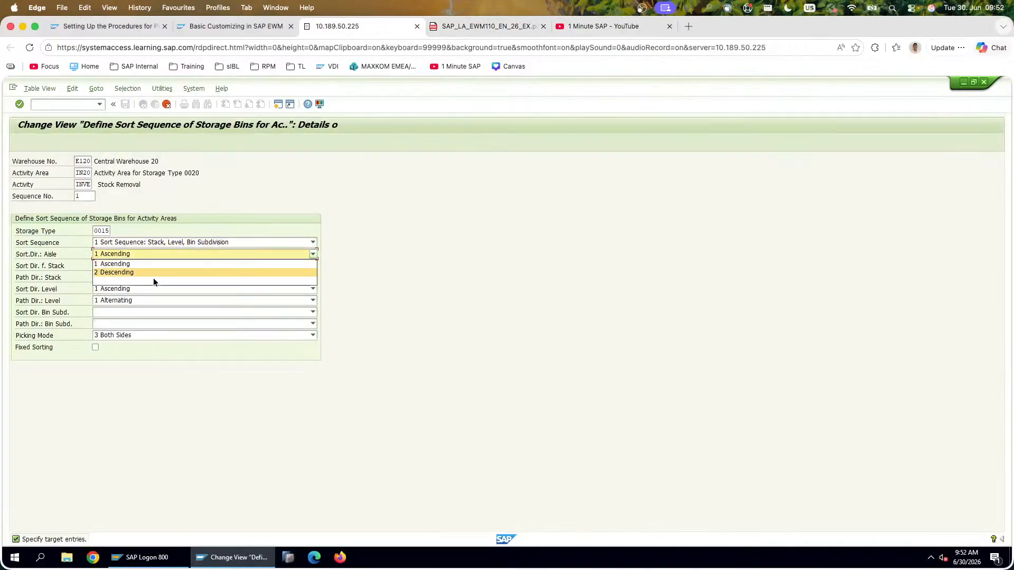
left_click(153, 282)
left_click(142, 265)
left_click(132, 292)
left_click(137, 288)
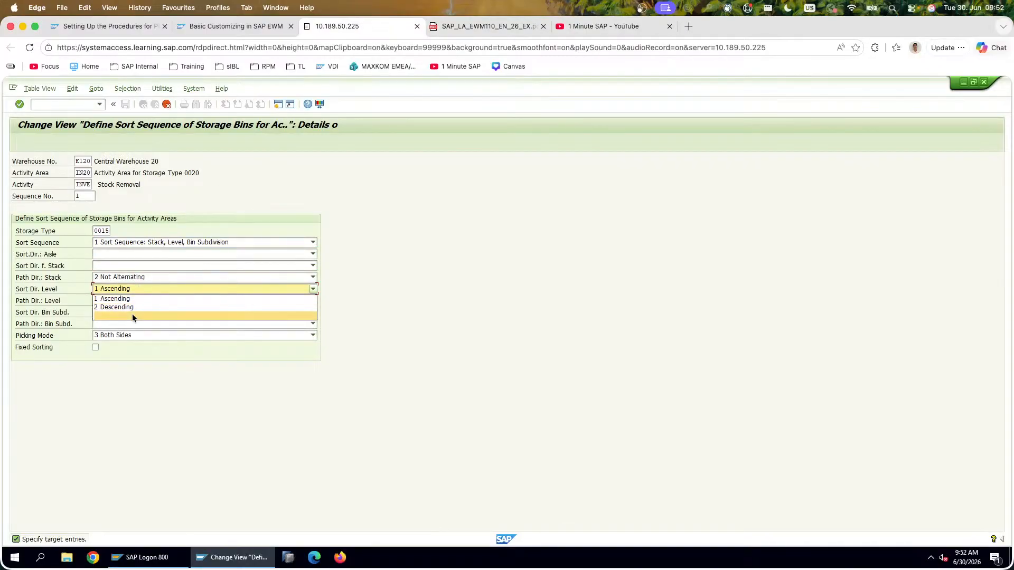
left_click(132, 317)
Step: Clear the copied entry's path direction for level, keeping "Not Alternating" for the stack path direction
left_click(143, 278)
left_click(138, 296)
left_click(141, 300)
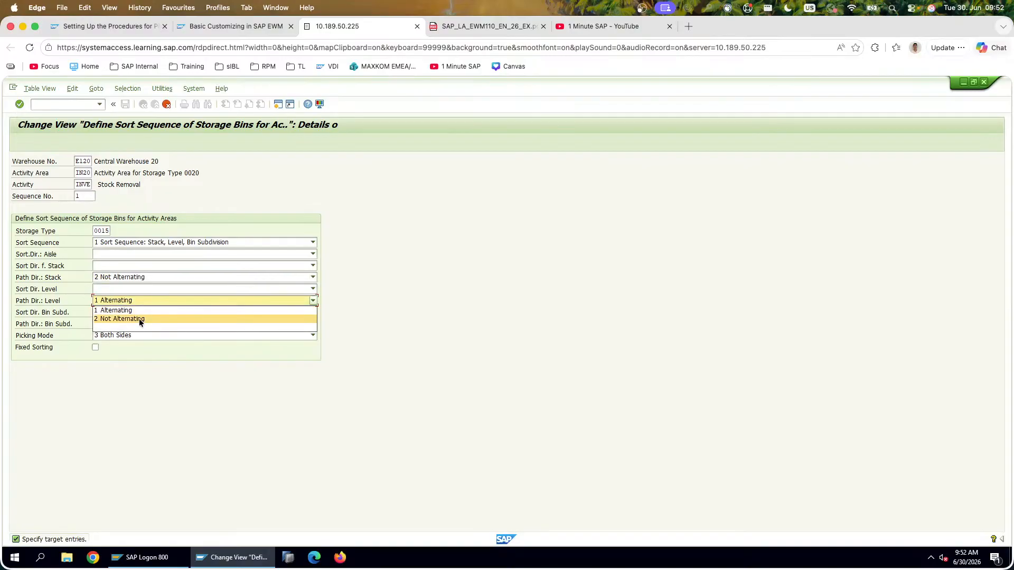
left_click(138, 318)
left_click(150, 289)
left_click(153, 278)
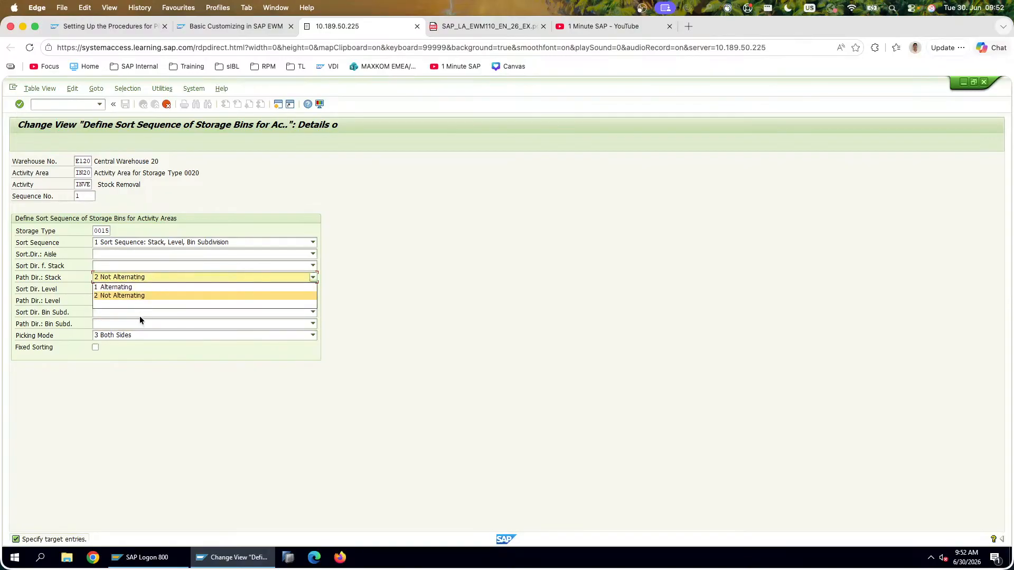
left_click(147, 297)
left_click(144, 287)
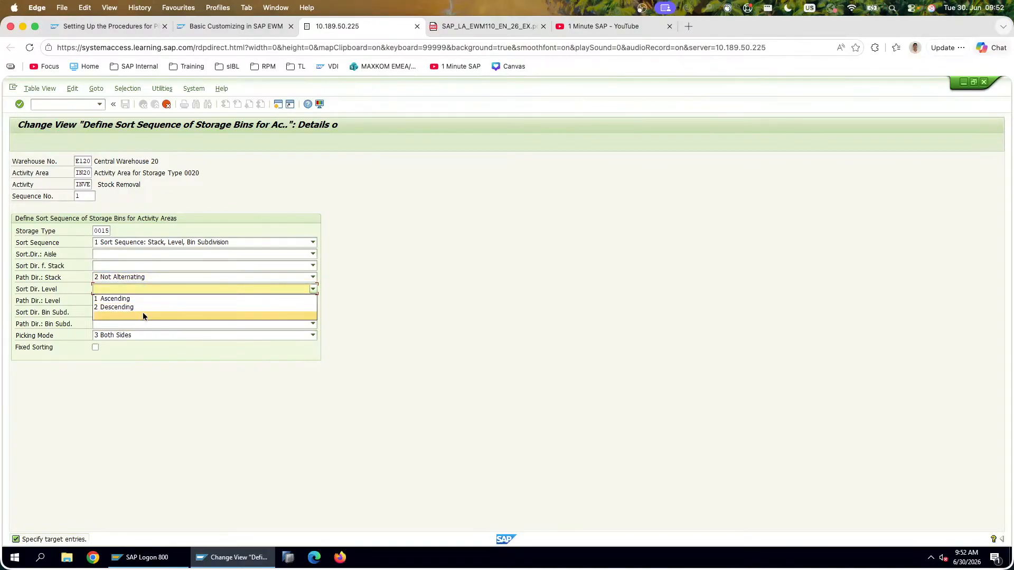
left_click(142, 316)
Step: Leave both bin subdivision directions blank, set the picking mode to "No Specific Division By Stack", and confirm the copied entry
left_click(137, 326)
left_click(139, 329)
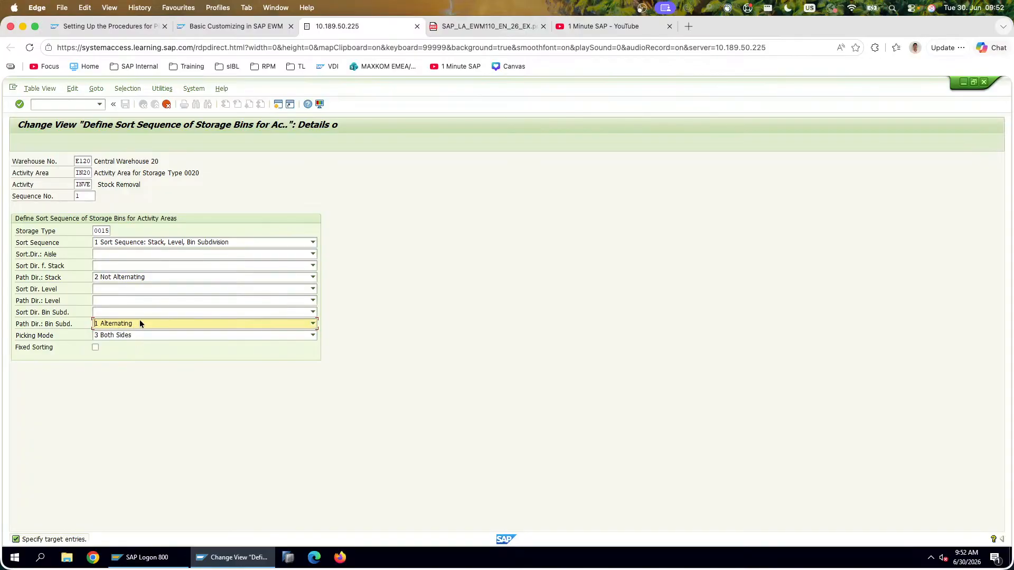
left_click(140, 324)
left_click(142, 344)
left_click(146, 315)
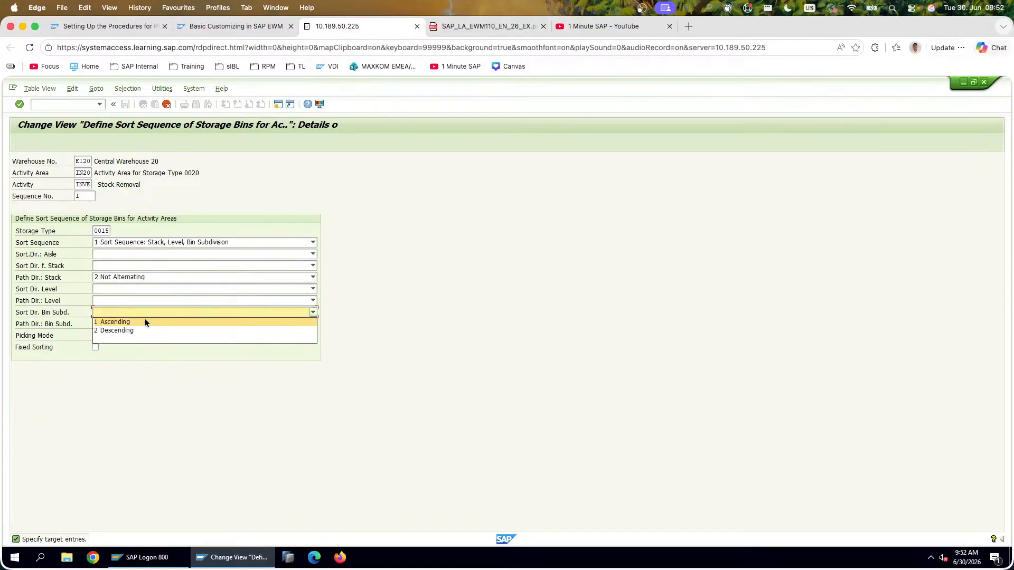
left_click(140, 338)
left_click(148, 326)
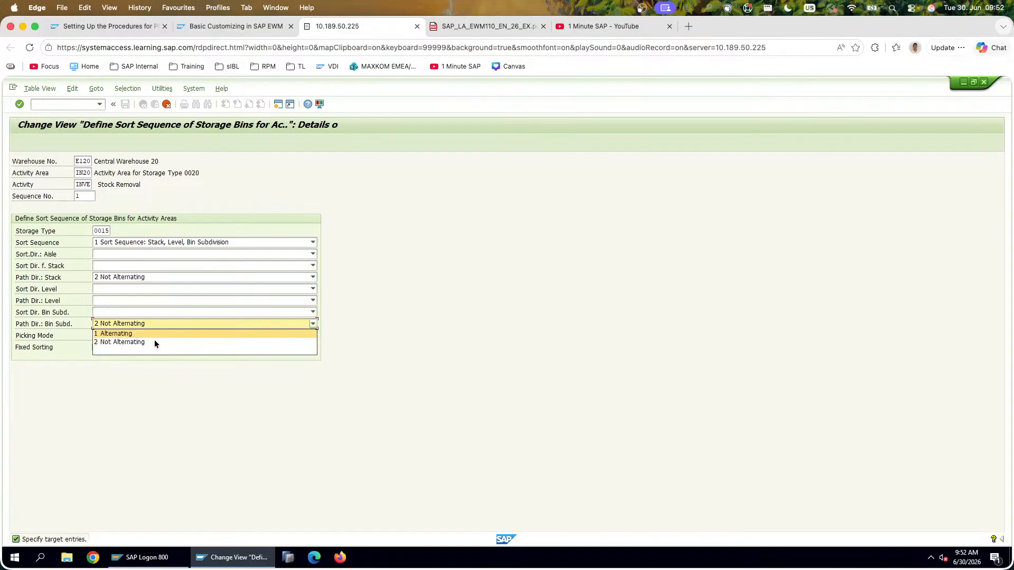
left_click(154, 349)
left_click(151, 337)
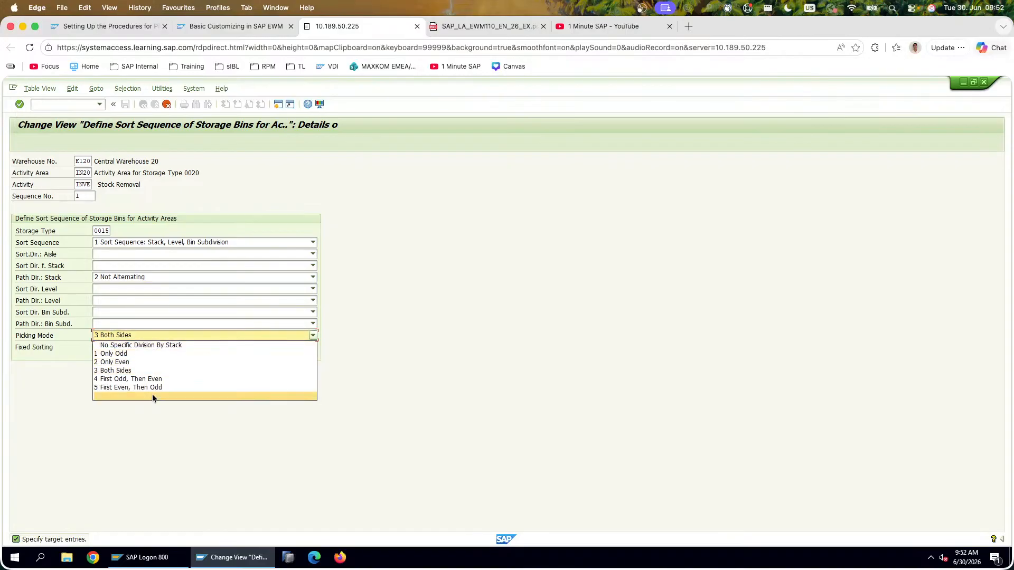
left_click(152, 395)
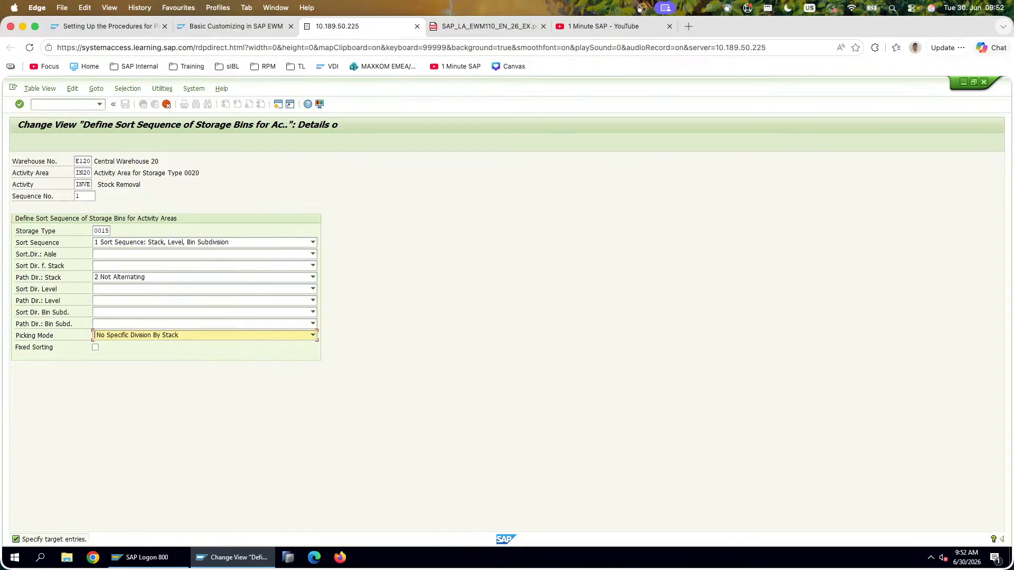
key("Return")
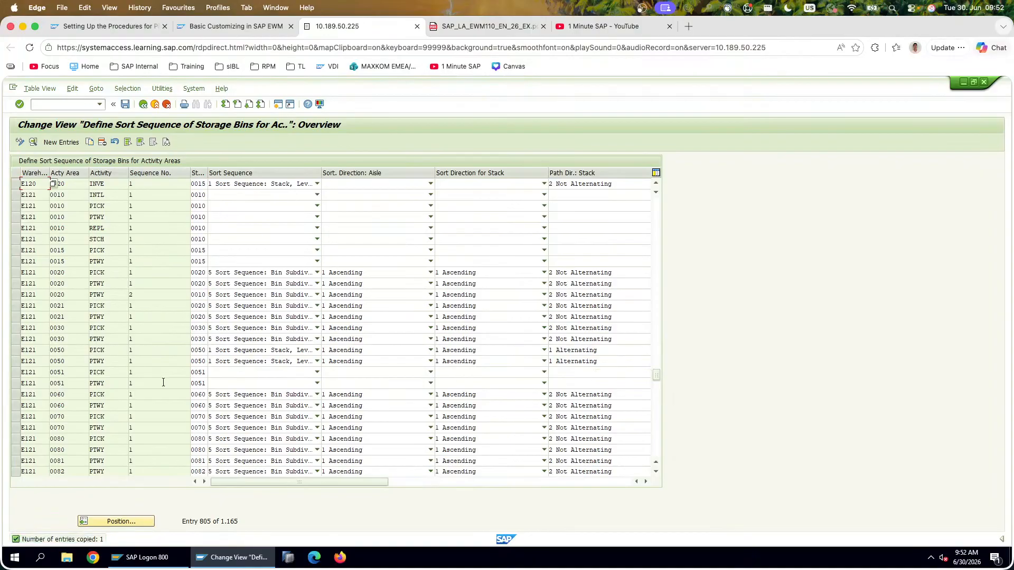
Step: Try to copy the IN20 INVE entry of warehouse E120 with storage type 0020 and sequence number 2, checking the exercise PDF
left_click(16, 184)
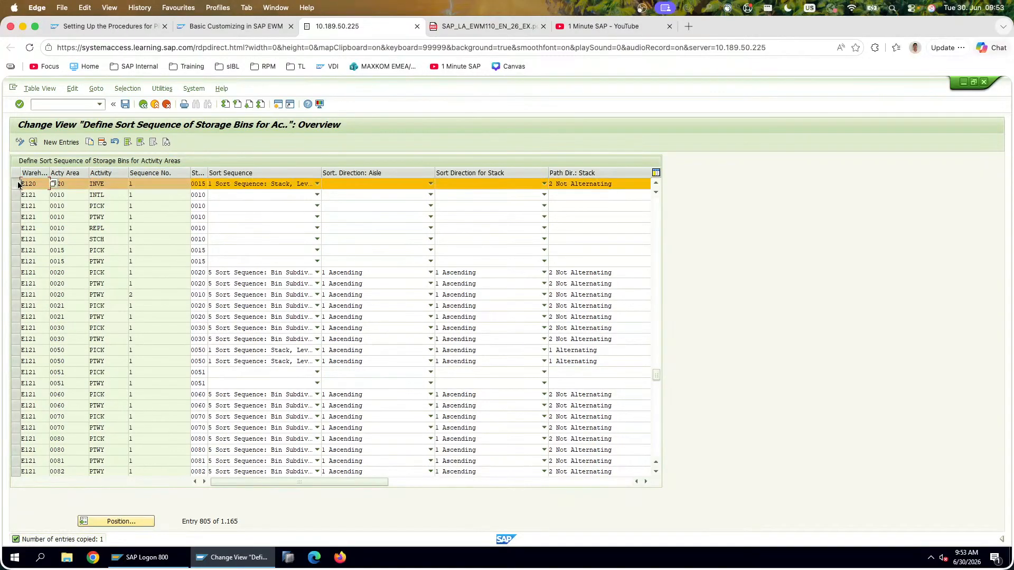
left_click(90, 142)
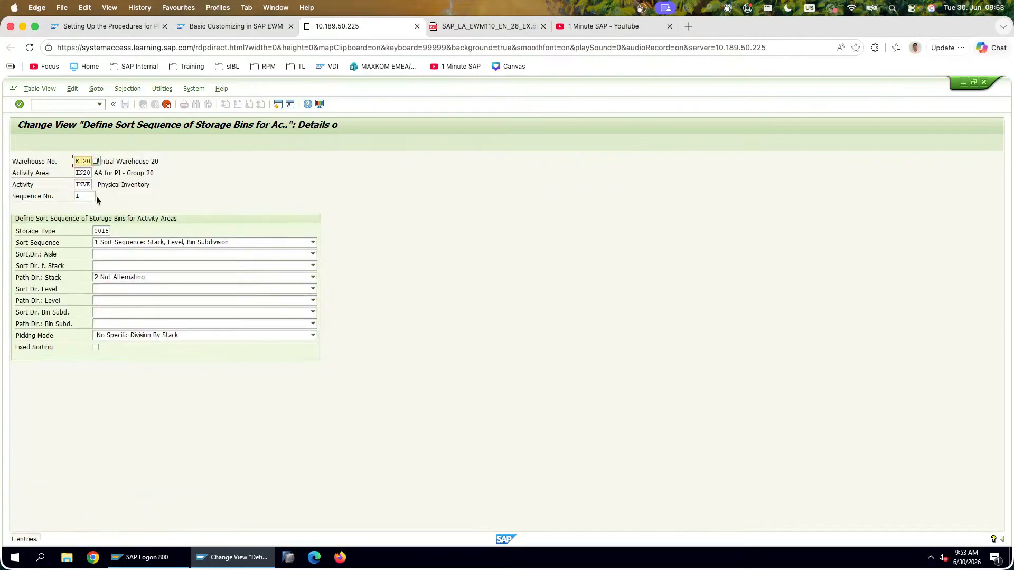
left_click(105, 231)
left_click(464, 33)
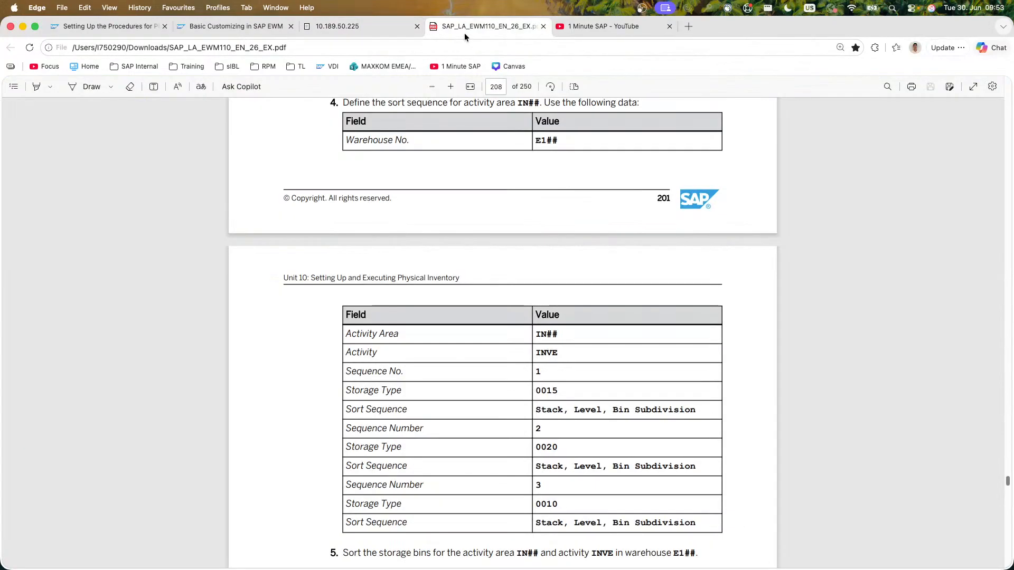
left_click(394, 30)
key("BackSpace")
key("BackSpace")
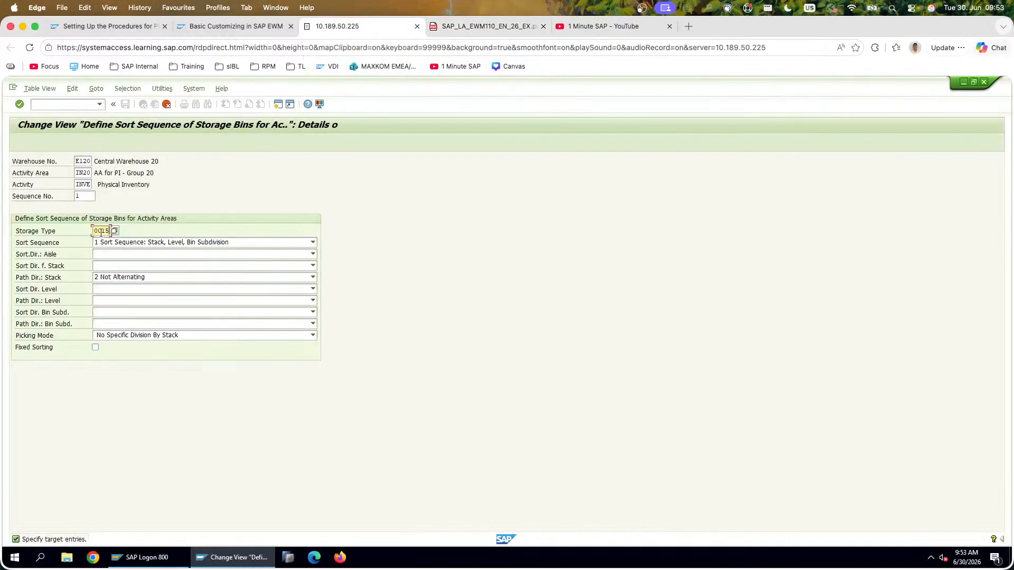
type("20")
key("Tab")
left_click(82, 196)
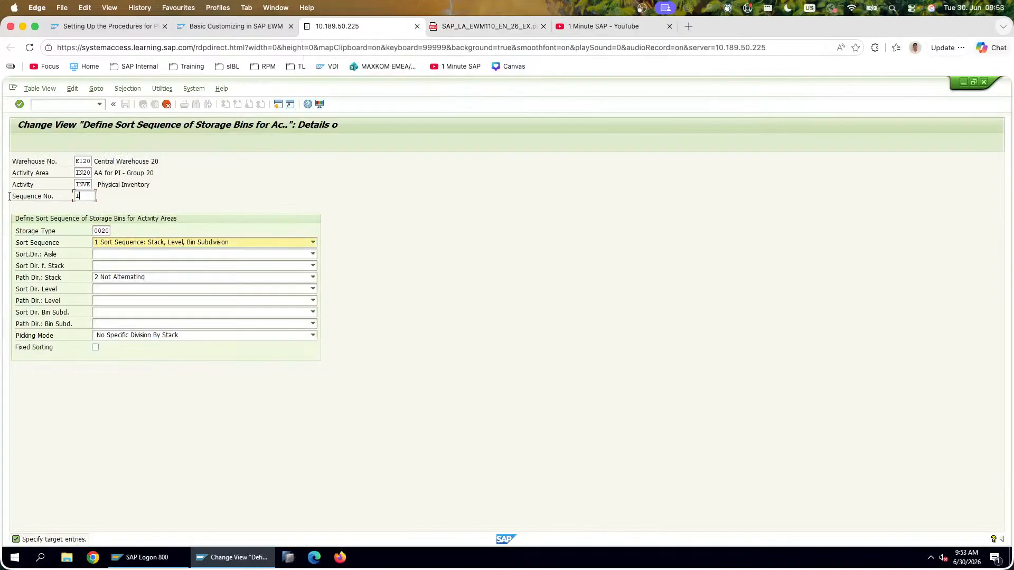
type("2")
key("Return")
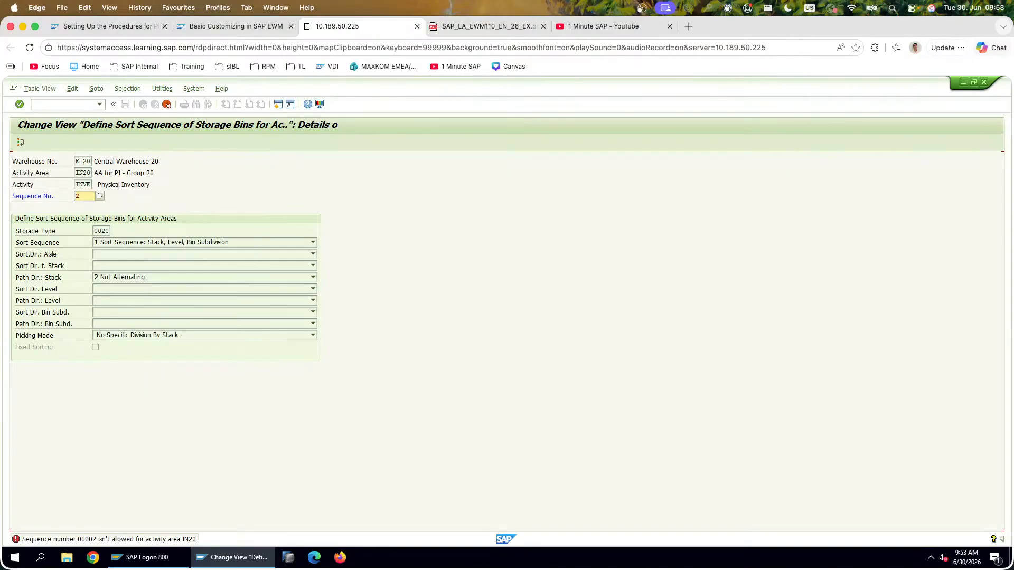
Step: Retry the copy with sequence numbers 2, 6 and 31232, and discard the copied entry
key("Return")
left_click_drag(85, 197, 27, 205)
type("0002")
key("Return")
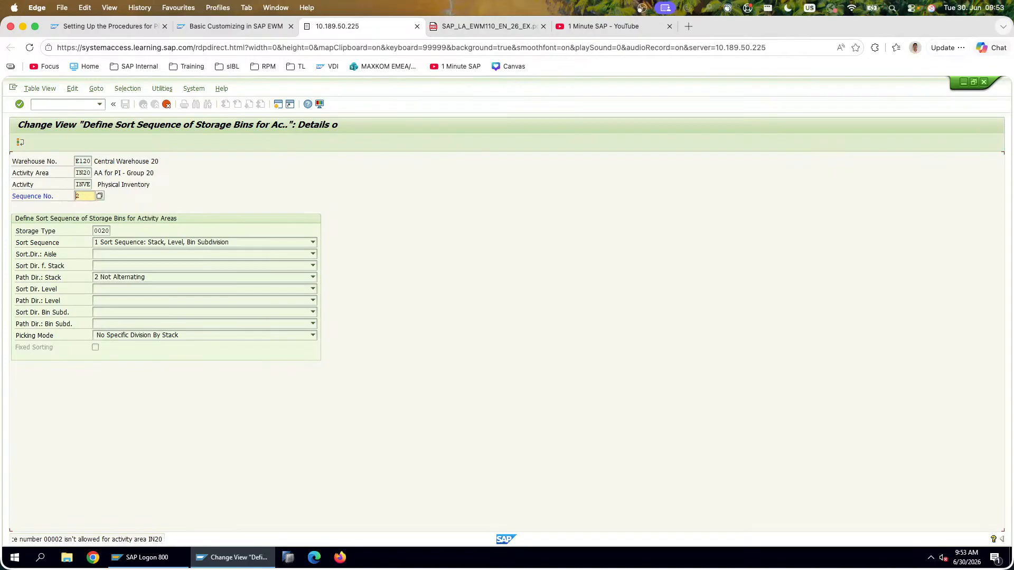
key("ctrl+space")
key("ctrl+space")
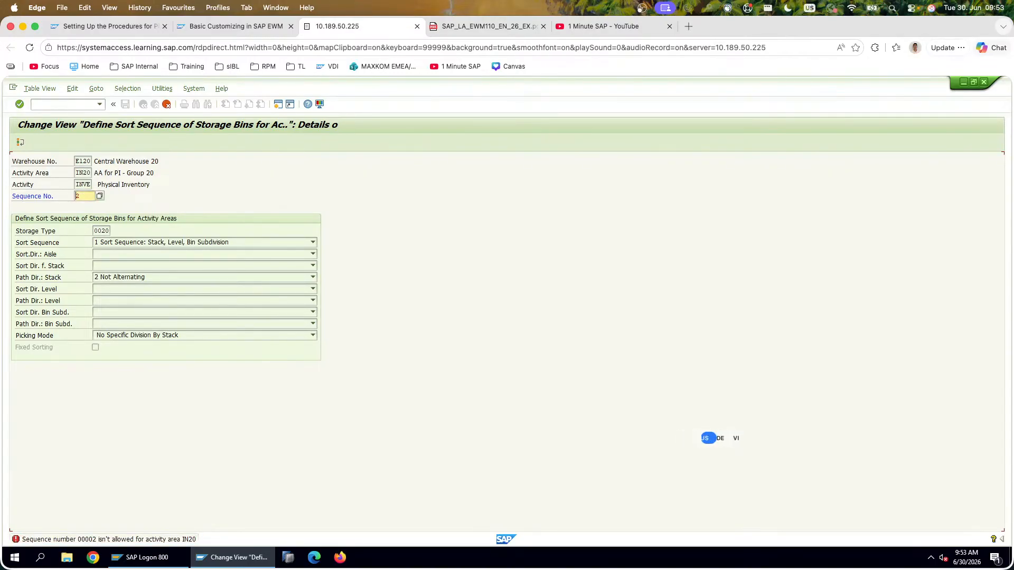
key("ctrl+space")
key("ctrl+space")
key("BackSpace")
type("2")
key("Return")
type("6")
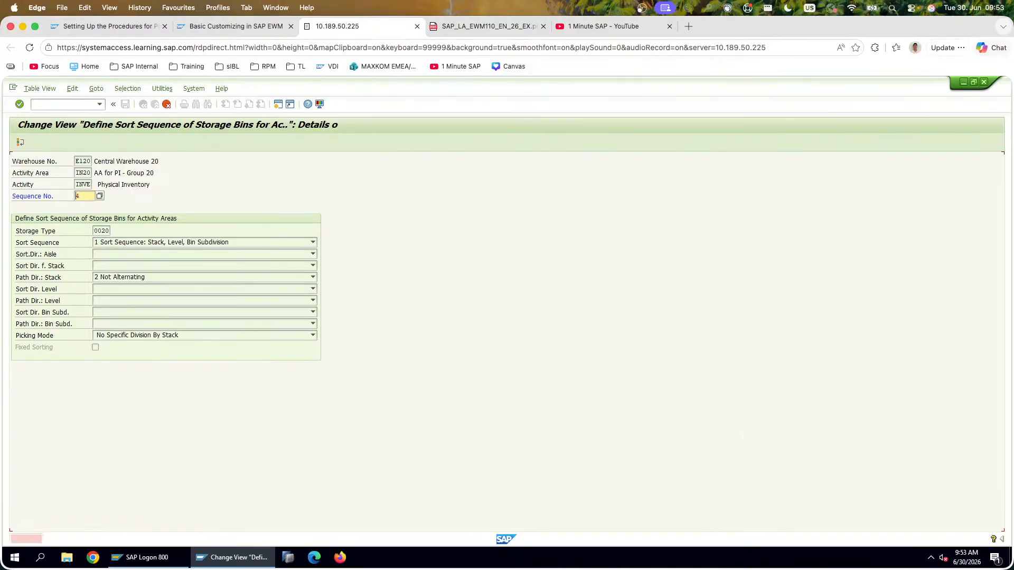
key("Return")
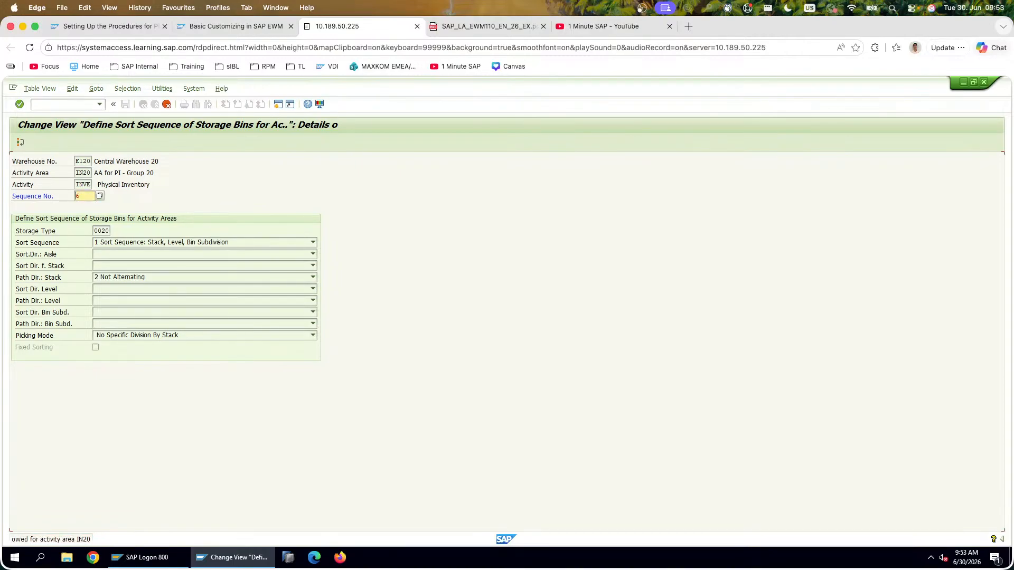
type("12312")
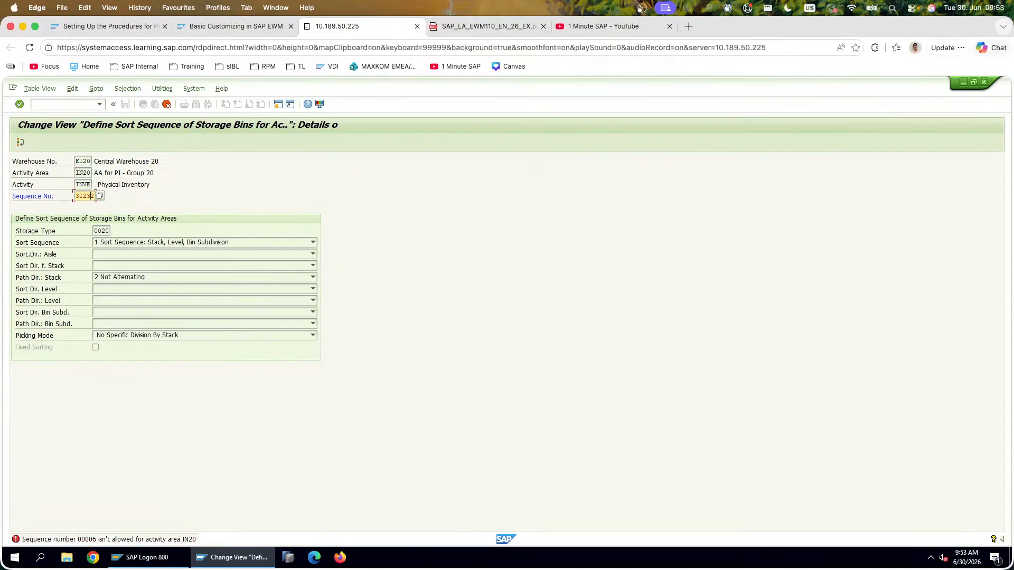
key("Return")
left_click(166, 104)
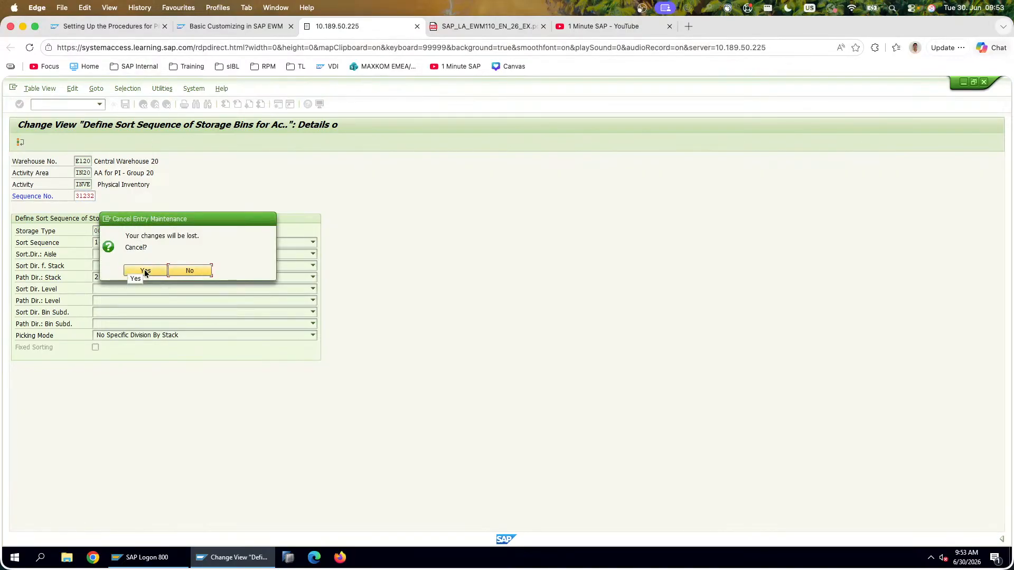
left_click(145, 271)
Step: Save the sort sequence, position the list at warehouse E120, and locate its entry for activity area IN20 and activity INVE
left_click(125, 104)
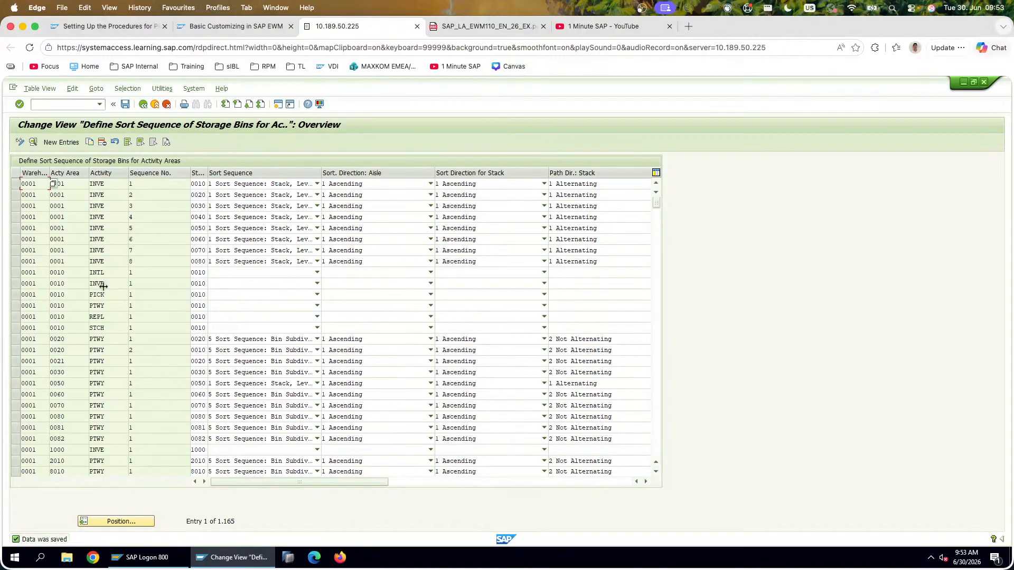
left_click(108, 520)
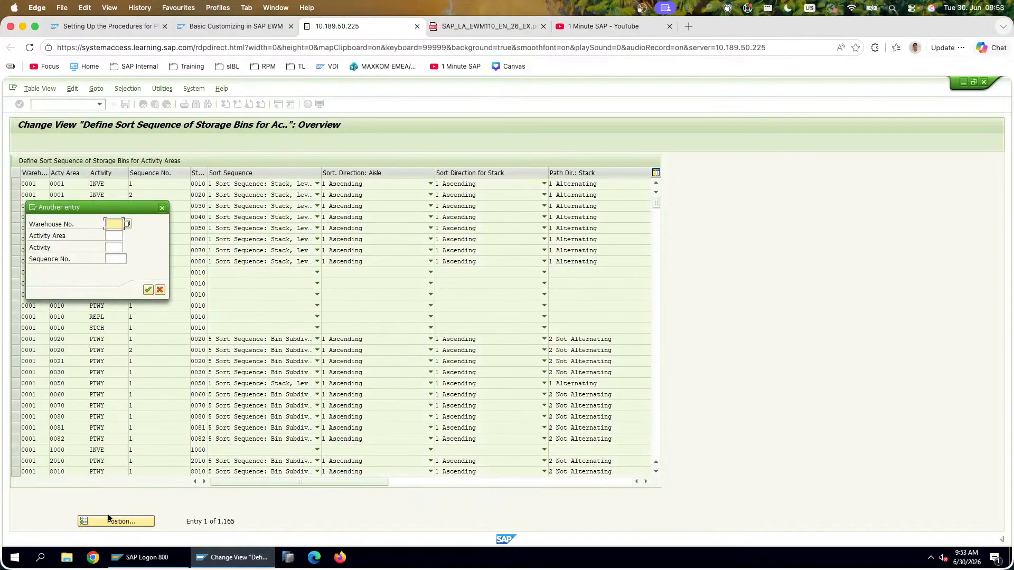
type("E120")
key("Return")
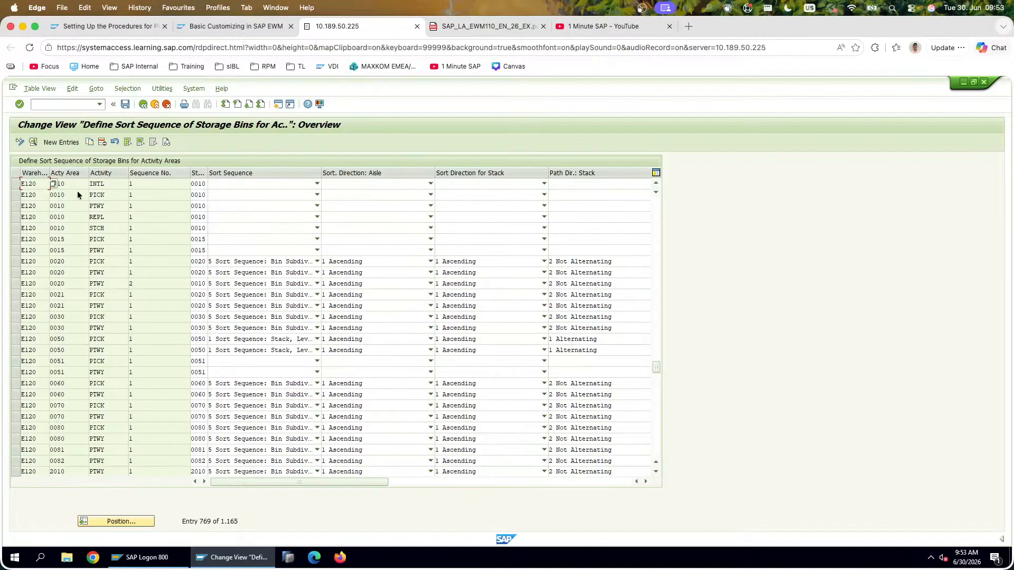
left_click(75, 272)
left_click(78, 256)
left_click(105, 297)
scroll(68, 354, "down", 2)
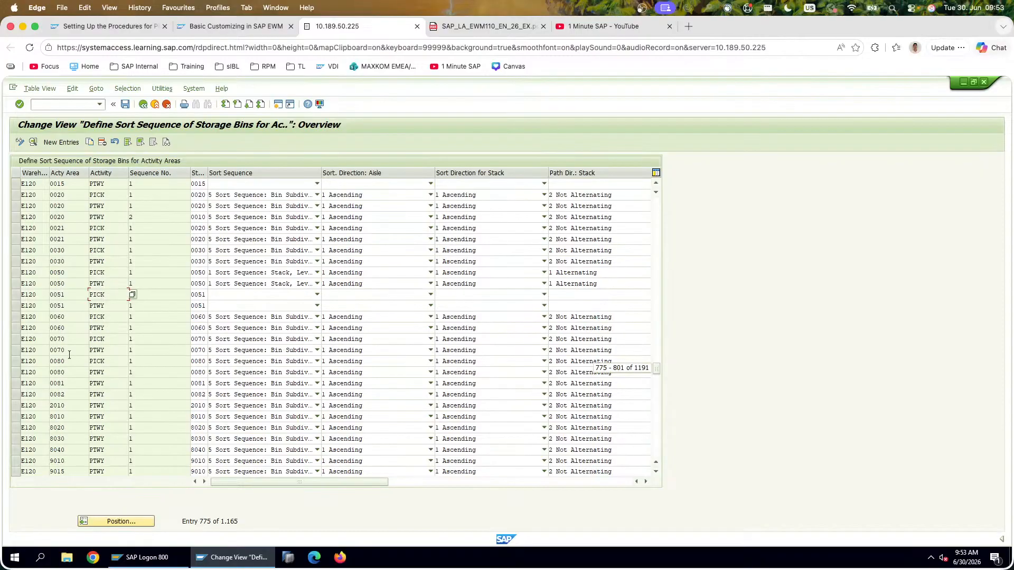
scroll(69, 355, "down", 9)
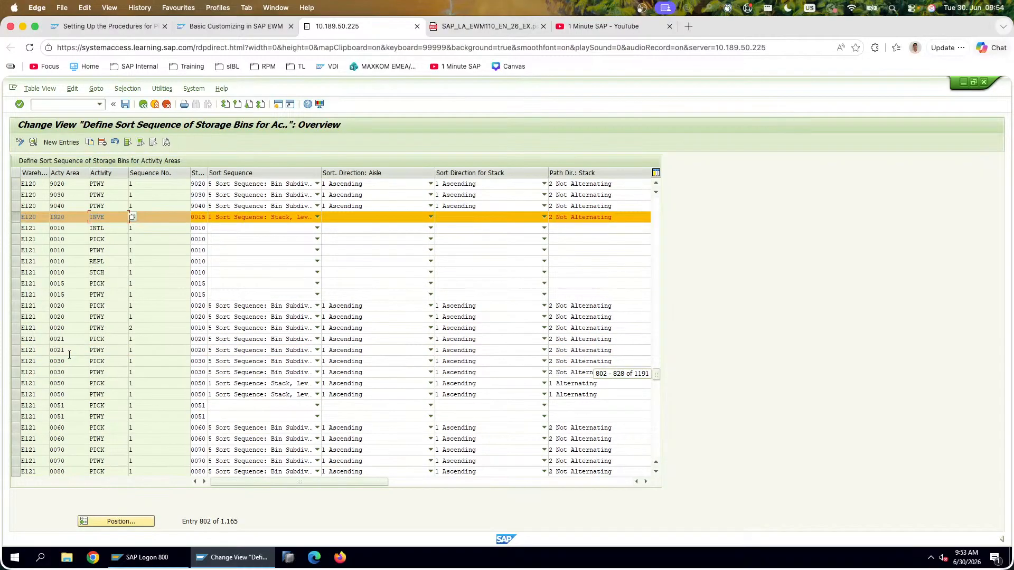
Step: Start a copy of only warehouse E121's PTWY entry for activity area 0020 with sequence number 2
left_click(16, 219)
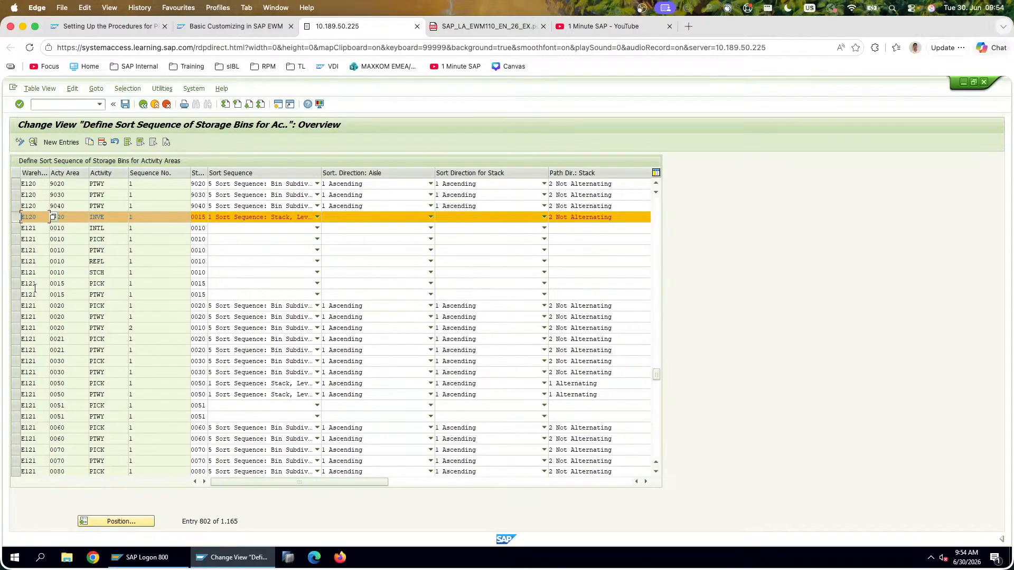
left_click(17, 329)
left_click(17, 227)
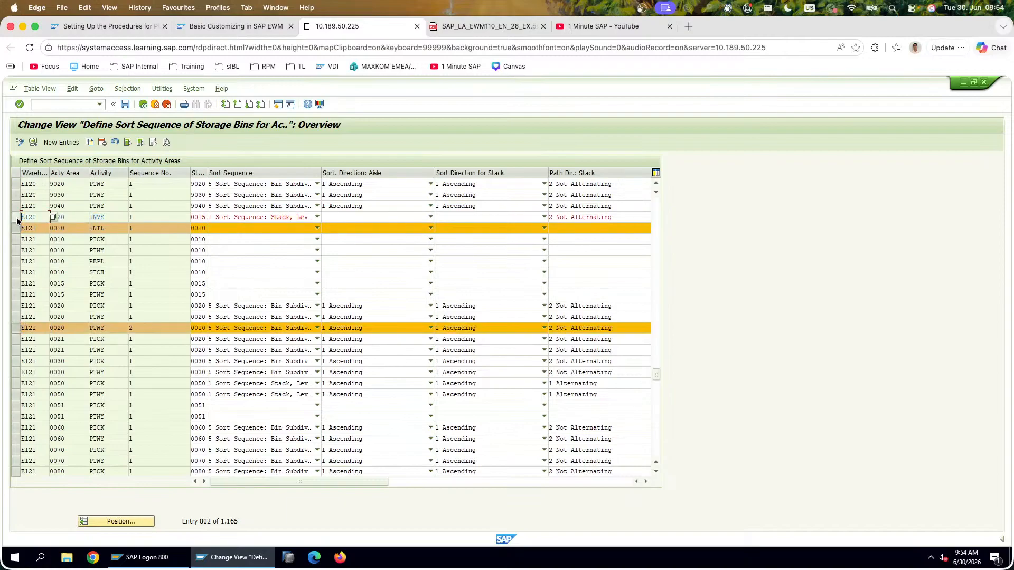
left_click(194, 329)
key("Escape")
left_click(16, 328)
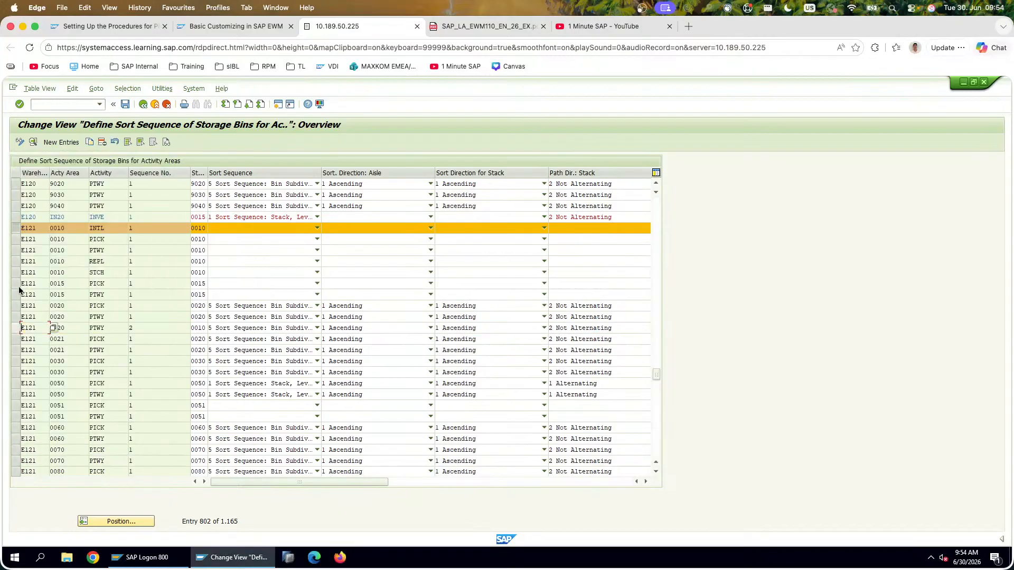
left_click(18, 230)
left_click(26, 328)
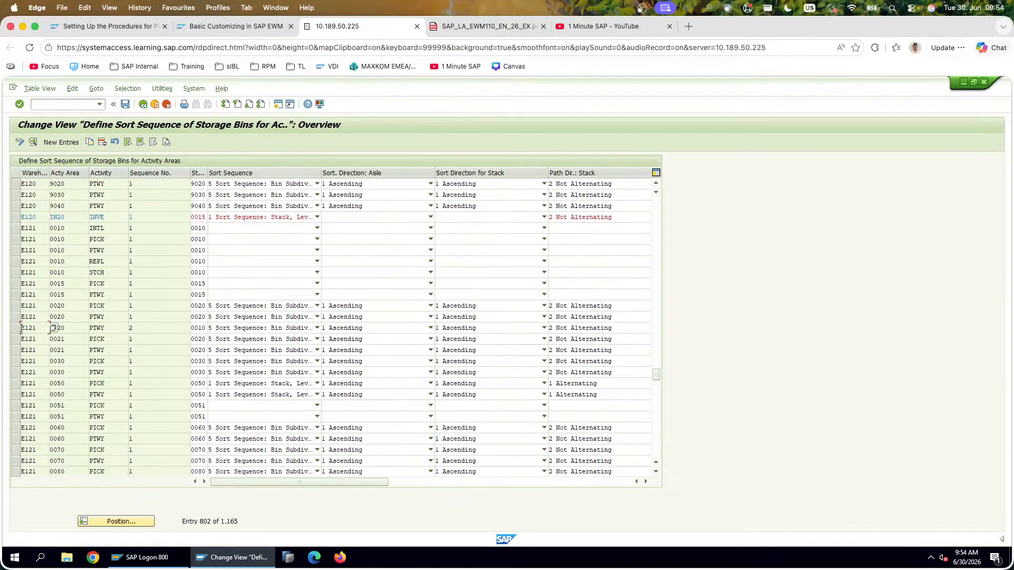
left_click(17, 328)
left_click(93, 143)
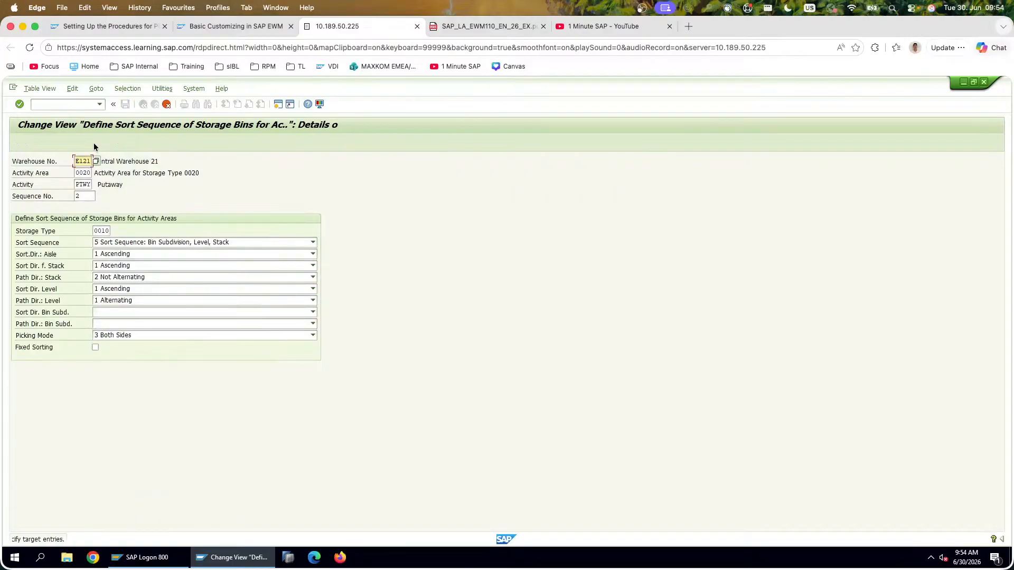
Step: Set the copied entry's warehouse to E120 and its activity to INVE, checking the values in the exercise PDF
type("E120")
key("Tab")
key("Tab")
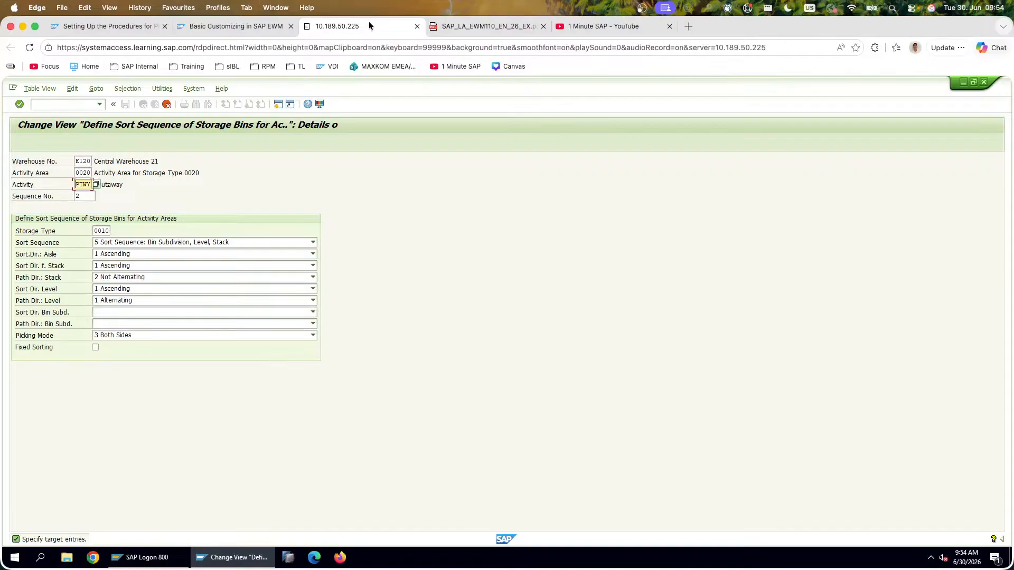
left_click(462, 28)
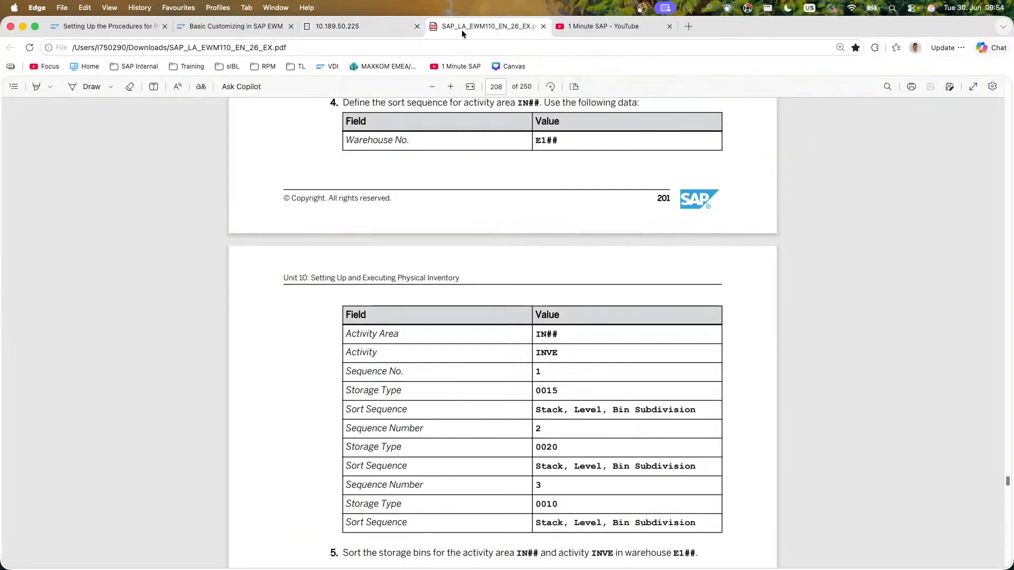
left_click(390, 31)
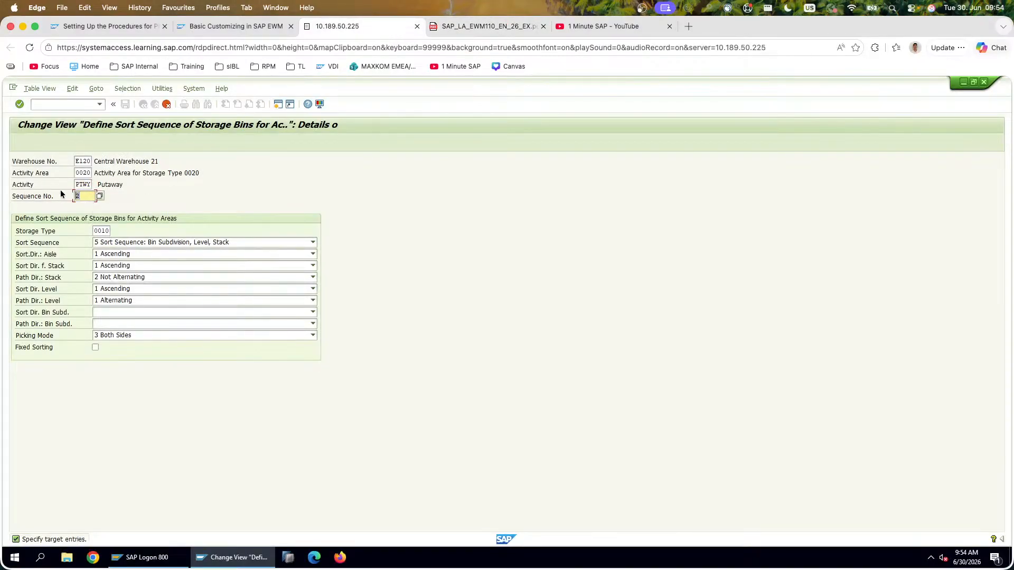
key("BackSpace")
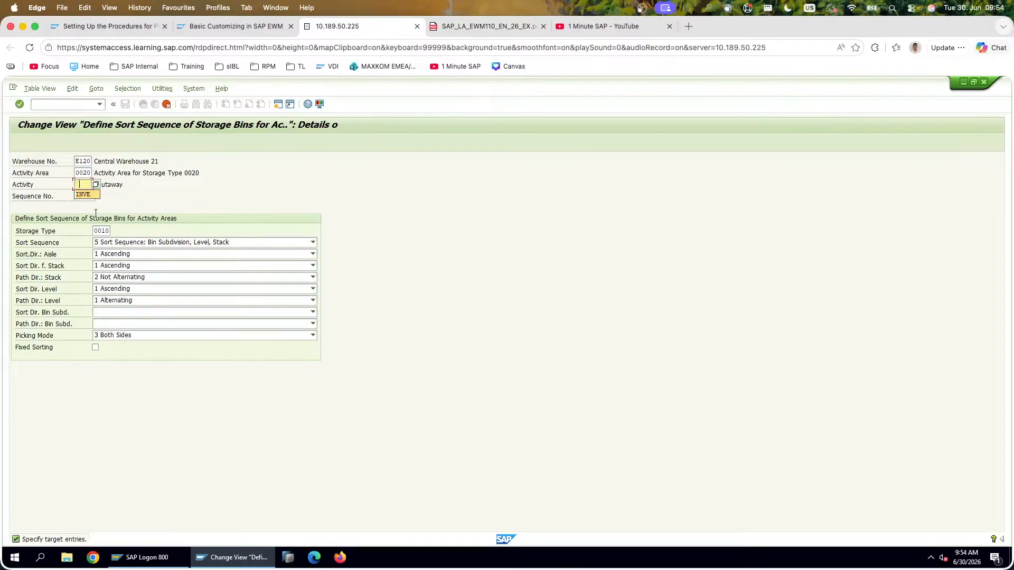
type("INVE")
Step: Set the copied entry's storage type to 0020 and its sort sequence to Stack, Level, Bin Subdivision
left_click(110, 232)
key("BackSpace")
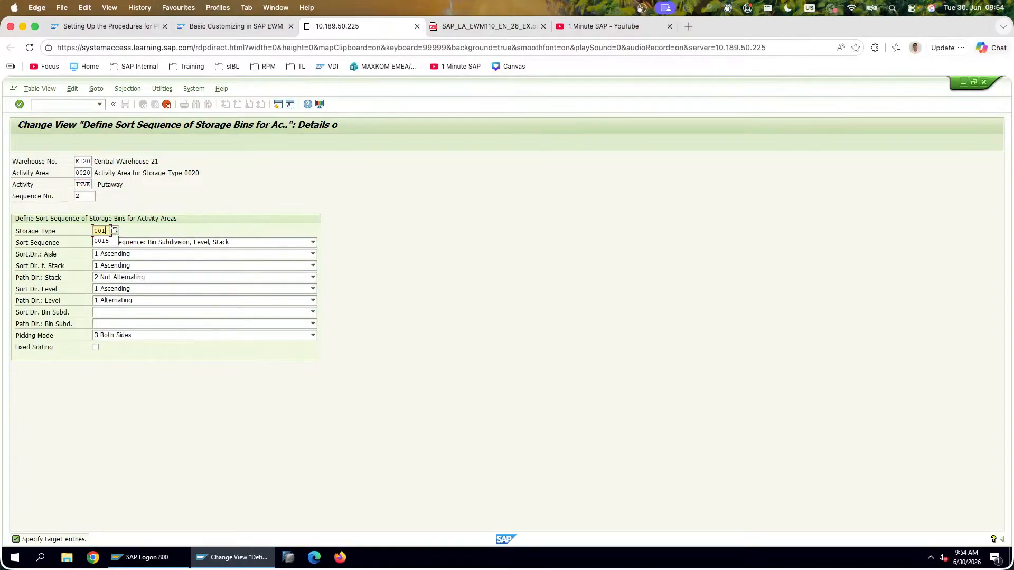
key("BackSpace")
type("20")
key("Tab")
left_click(139, 246)
left_click(145, 252)
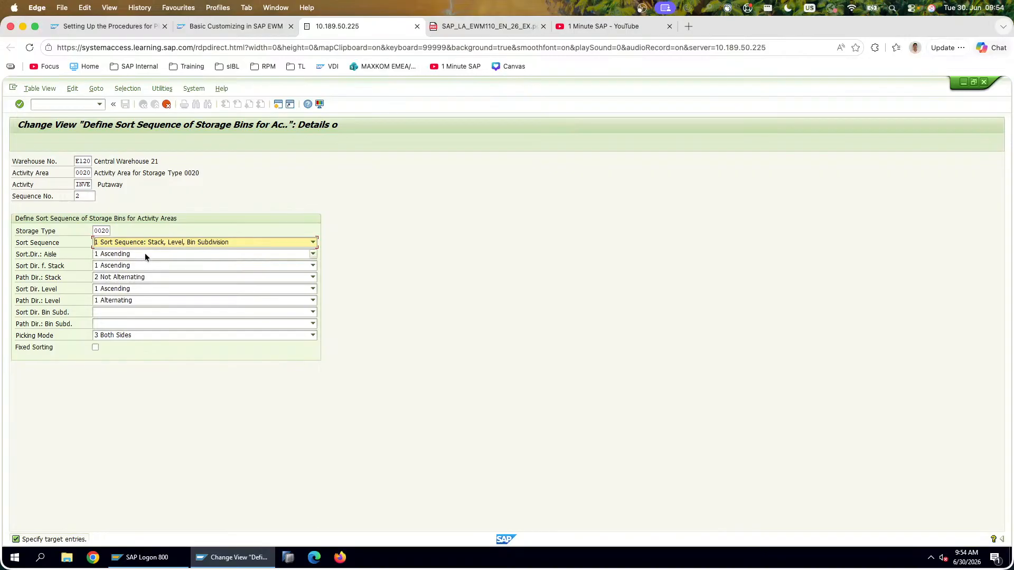
Step: Clear the copied entry's sort directions for aisle, stack and level
left_click(145, 253)
left_click(141, 280)
left_click(137, 267)
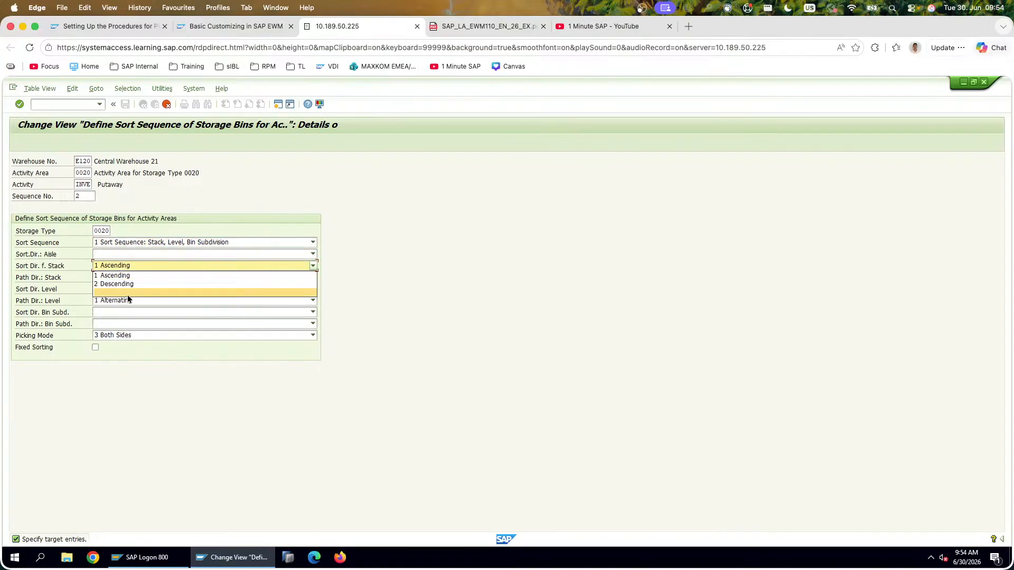
left_click(128, 294)
left_click(124, 289)
left_click(126, 315)
Step: Clear the path directions for stack and level, set the picking mode to No Specific Division By Stack, and accept the copied entry
left_click(128, 279)
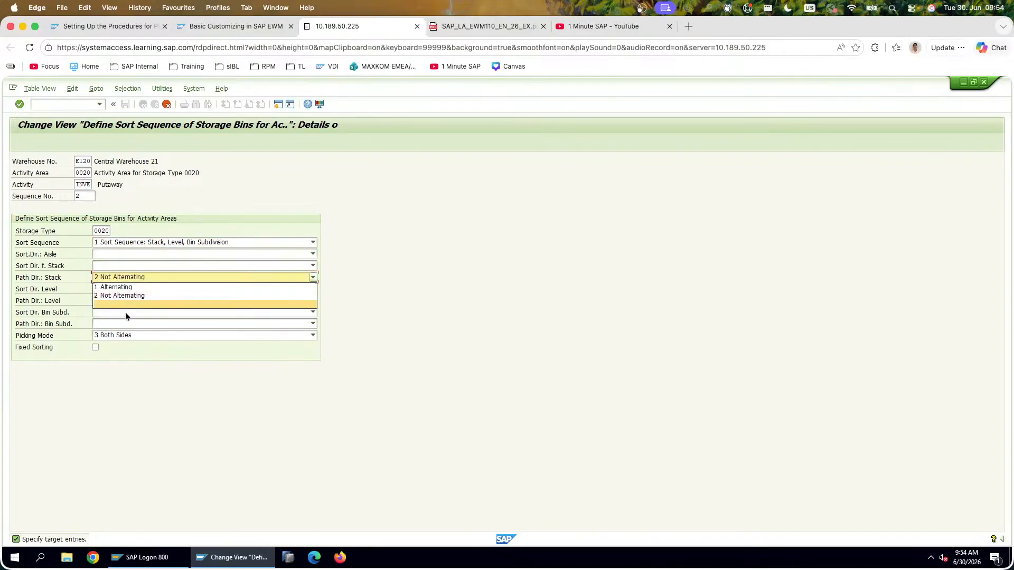
left_click(125, 311)
left_click(125, 308)
left_click(129, 303)
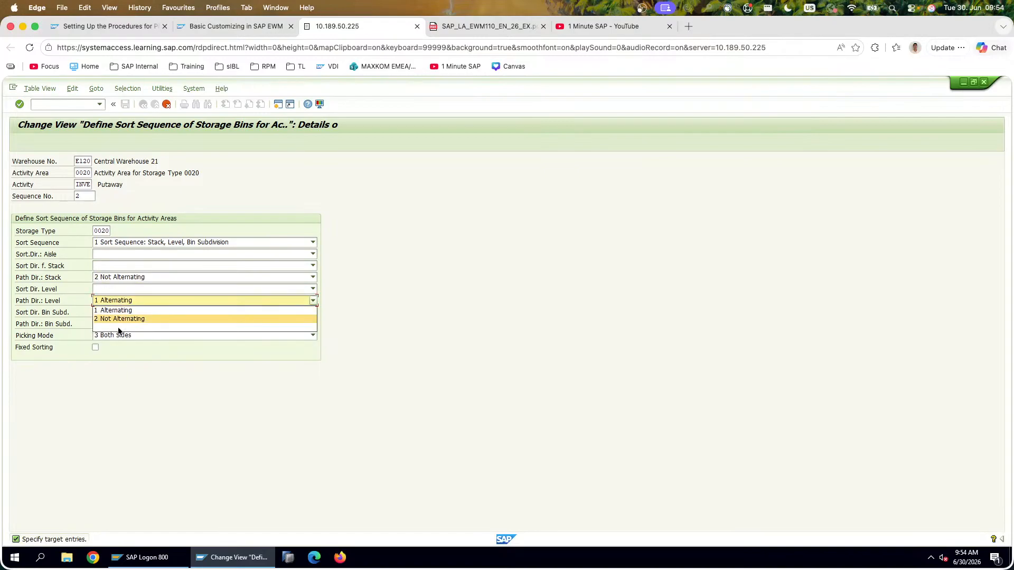
left_click(118, 328)
left_click(138, 277)
left_click(121, 305)
left_click(123, 336)
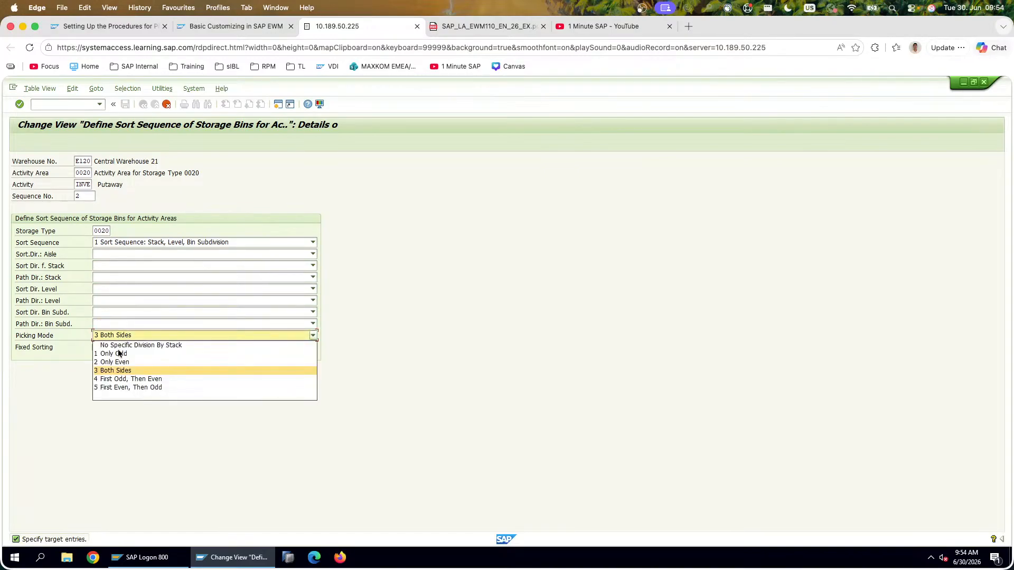
left_click(127, 396)
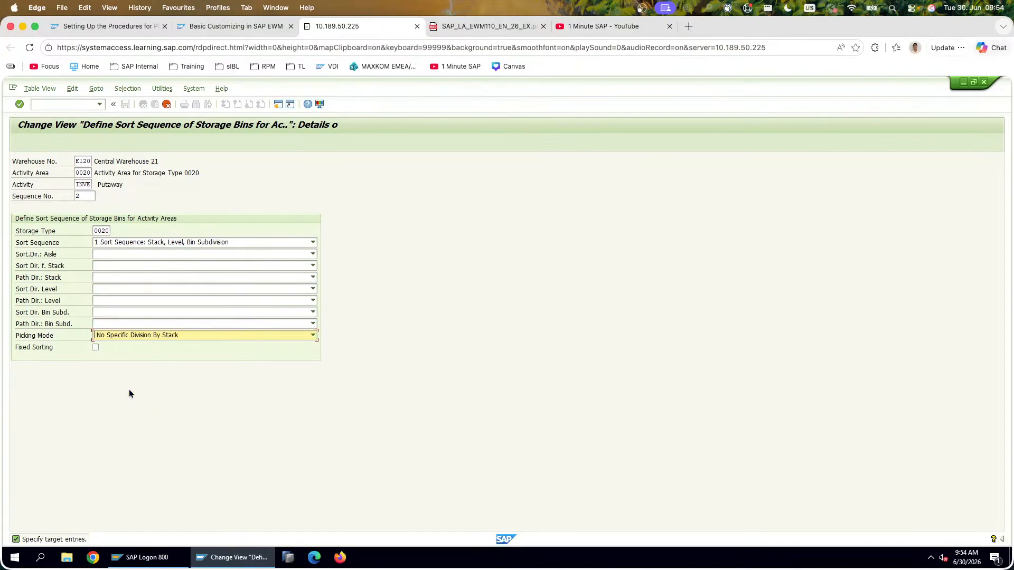
key("Return")
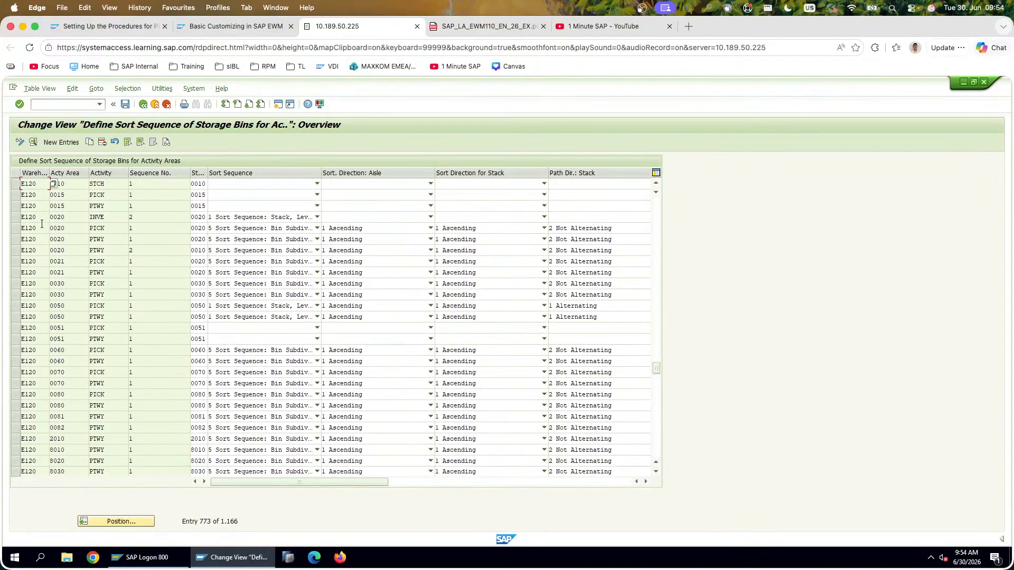
Step: Look through warehouse E120's sort sequence entries for activity area IN20 and the copied INVE entry
key("Tab")
scroll(72, 202, "down", 6)
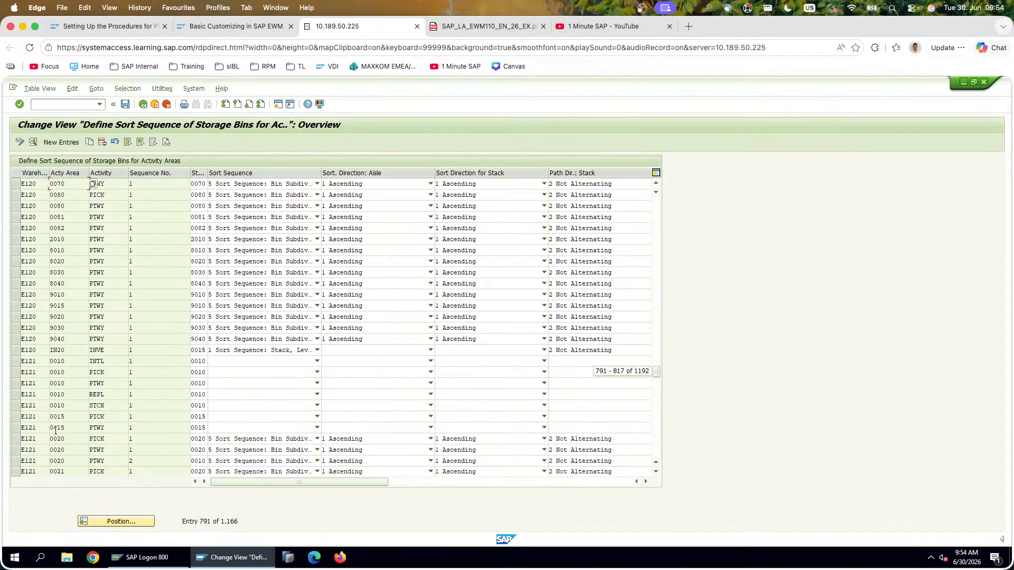
left_click_drag(68, 352, 36, 353)
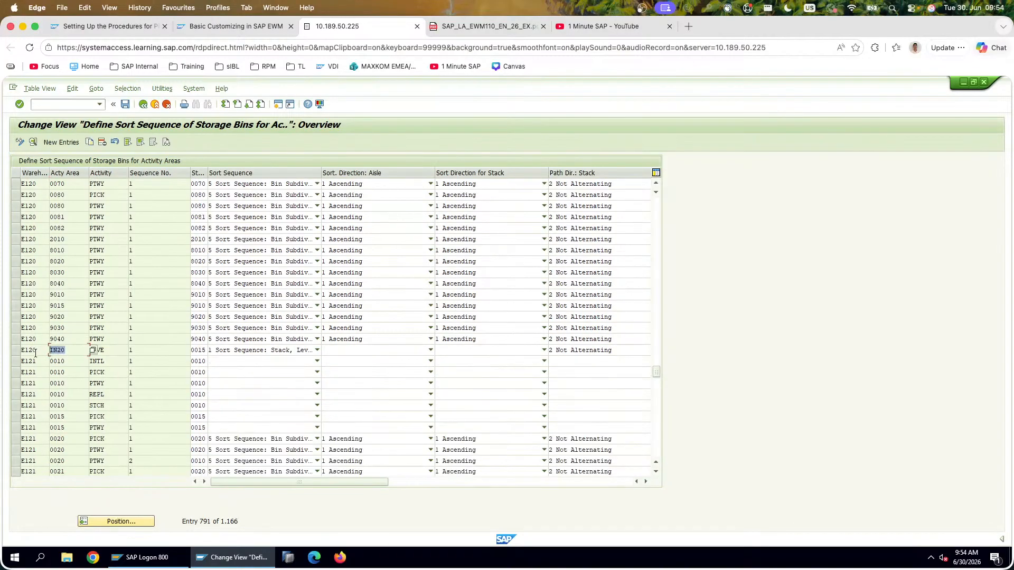
left_click(113, 353)
key("Tab")
double_click(64, 351)
scroll(70, 350, "up", 9)
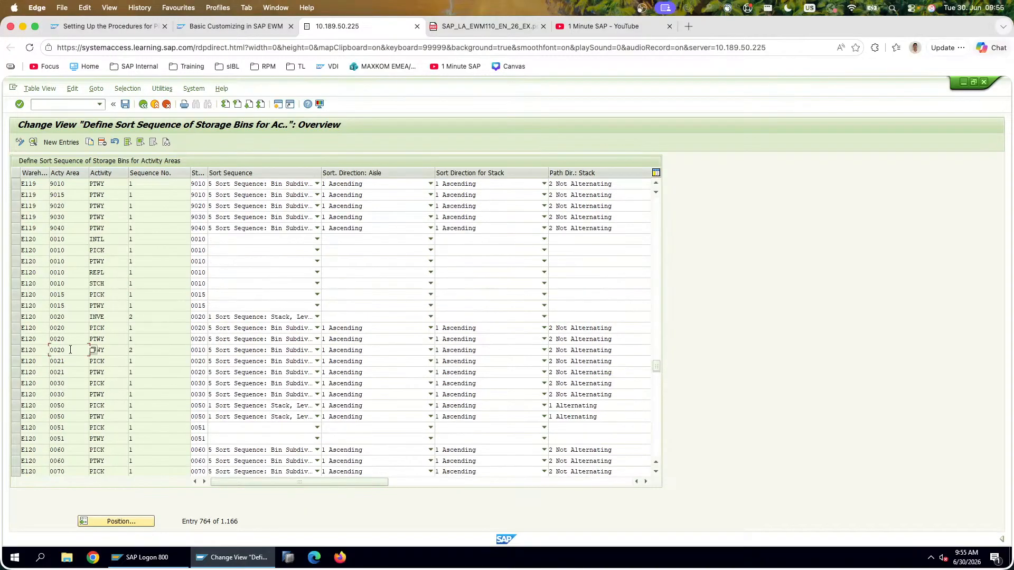
Step: Open warehouse E120's INVE entry for activity area 0020 and discard the unsaved copy by switching to display mode
left_click(52, 318)
left_click(15, 319)
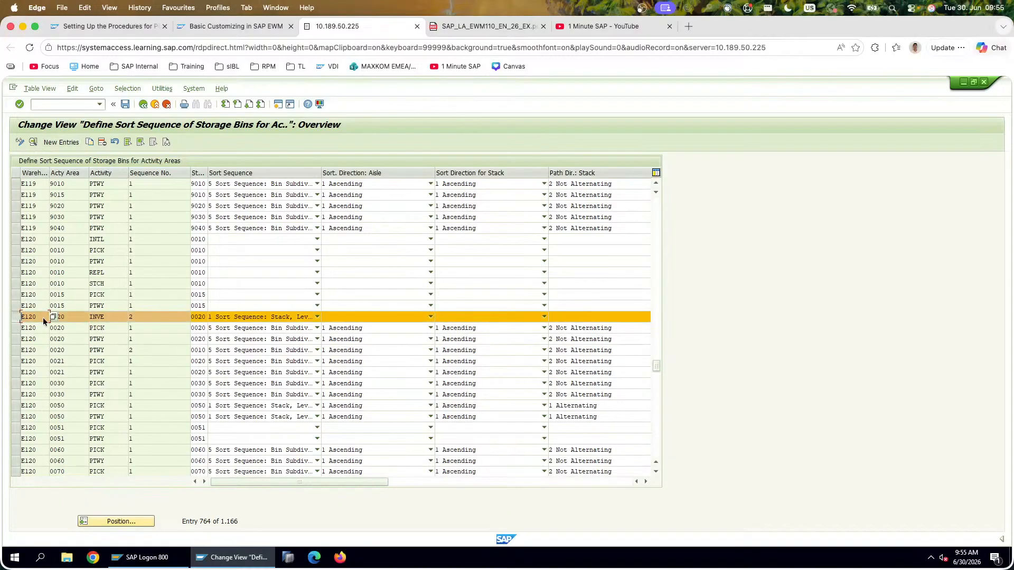
double_click(157, 317)
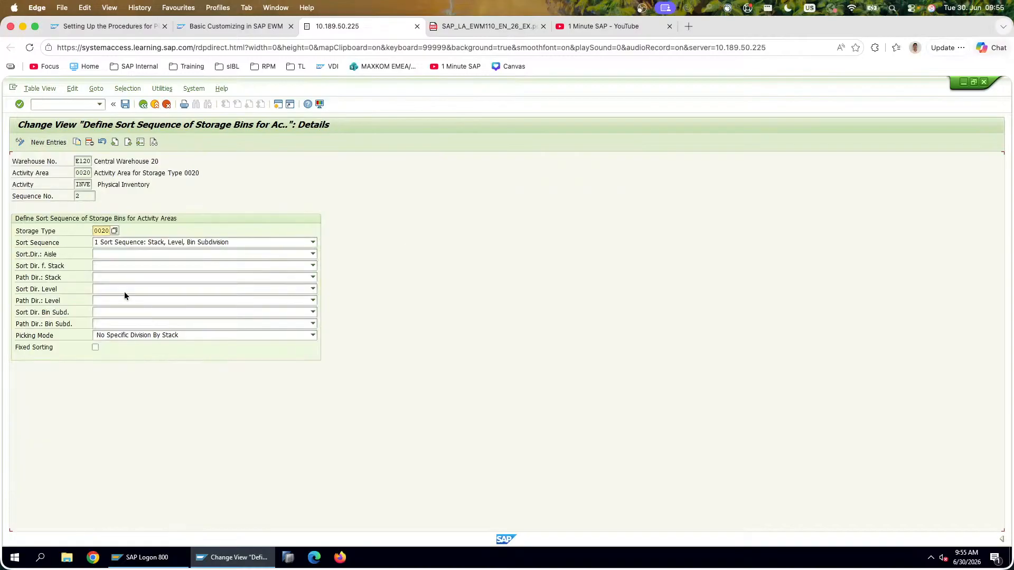
left_click(21, 141)
left_click(189, 271)
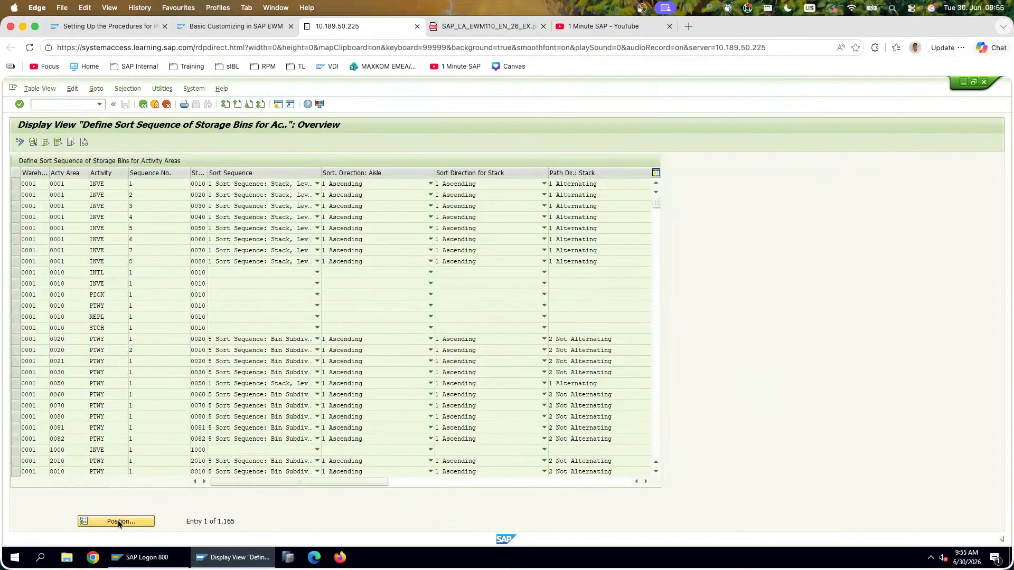
left_click(118, 520)
left_click(162, 208)
left_click(193, 89)
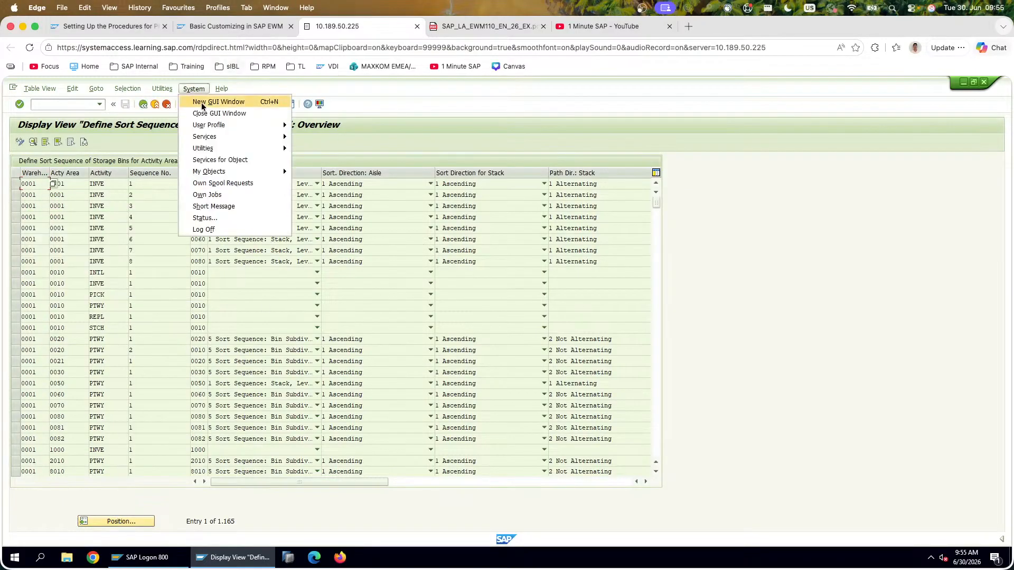
left_click(162, 88)
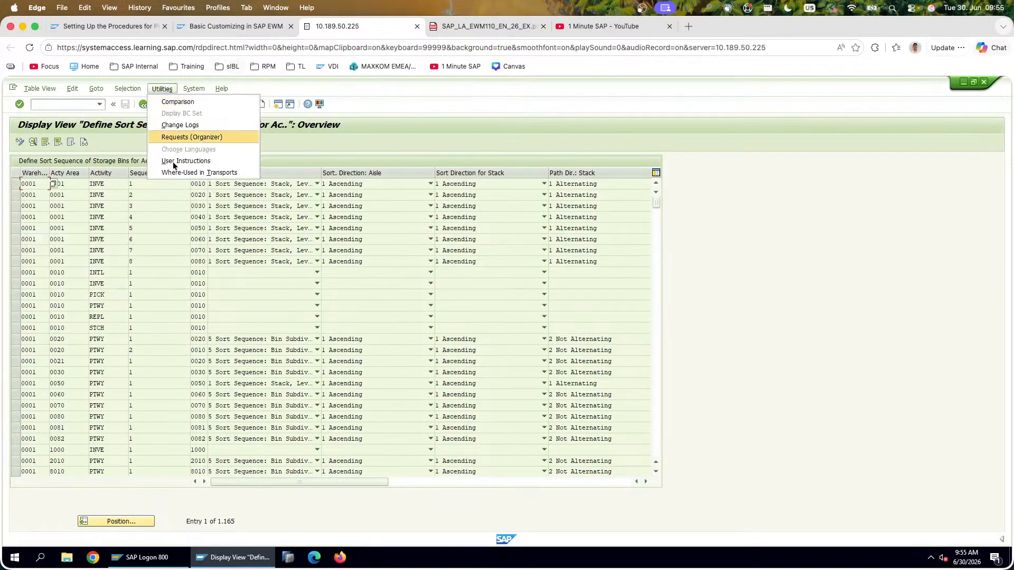
key("Escape")
Step: Position the displayed list at warehouse E120 and examine its IN20 INVE entry and the E121 entries that follow
left_click(110, 523)
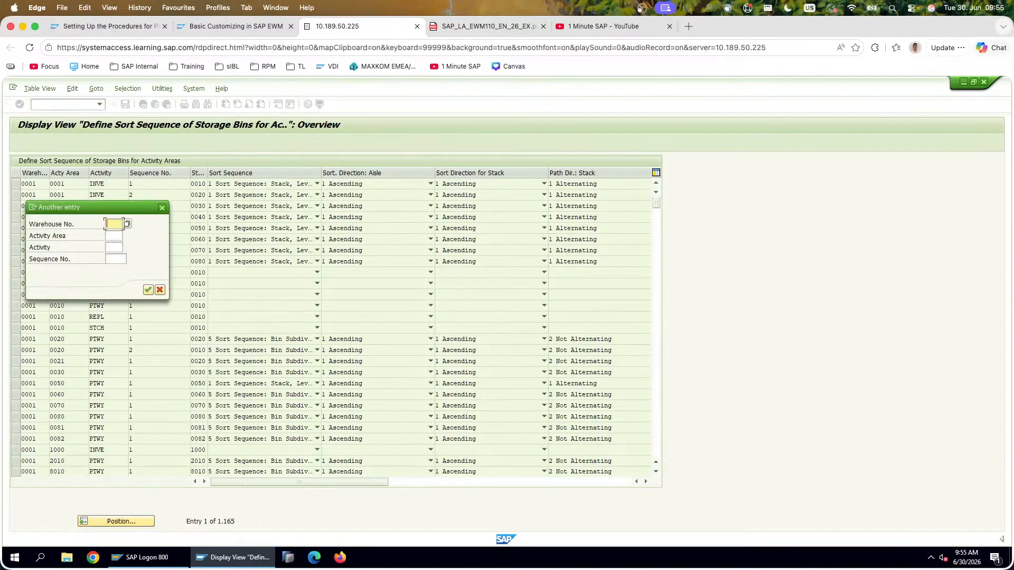
type("E120")
key("Return")
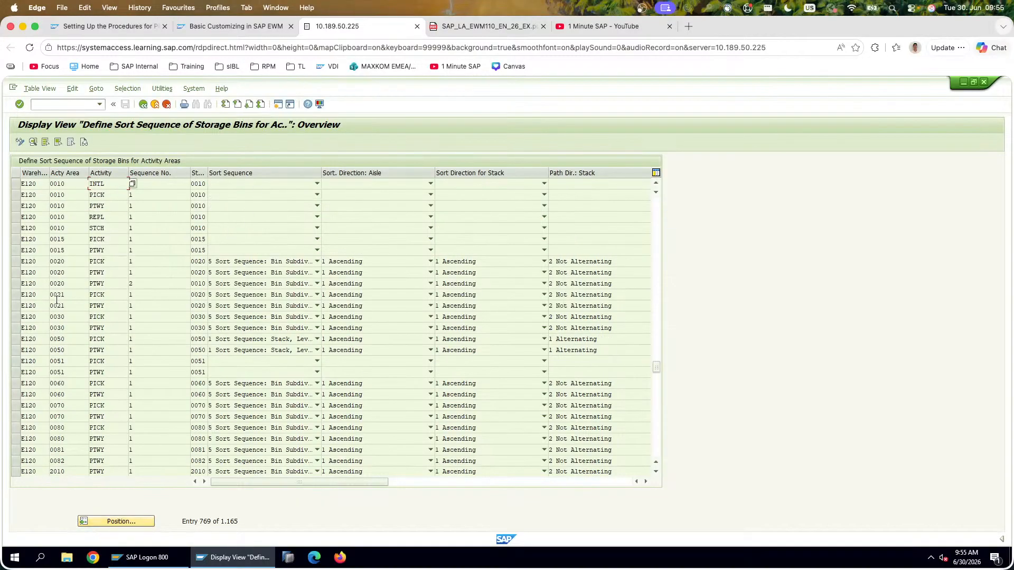
scroll(67, 316, "down", 6)
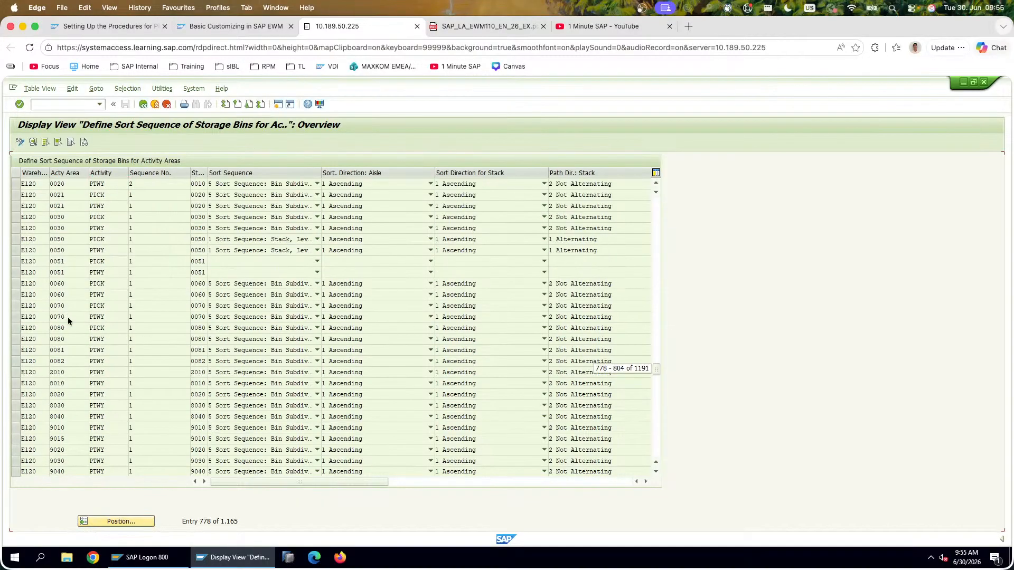
left_click(17, 384)
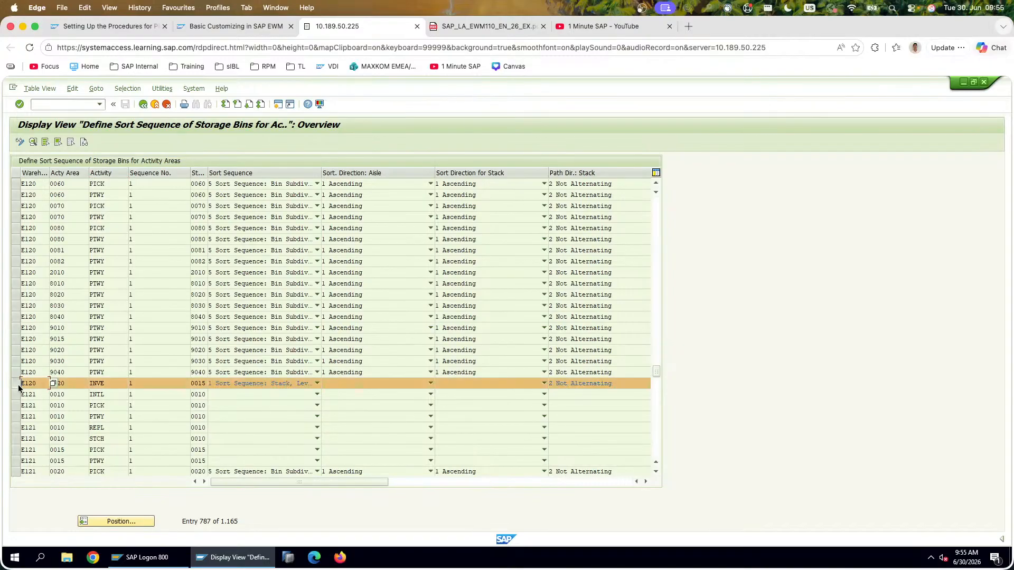
scroll(26, 453, "down", 1)
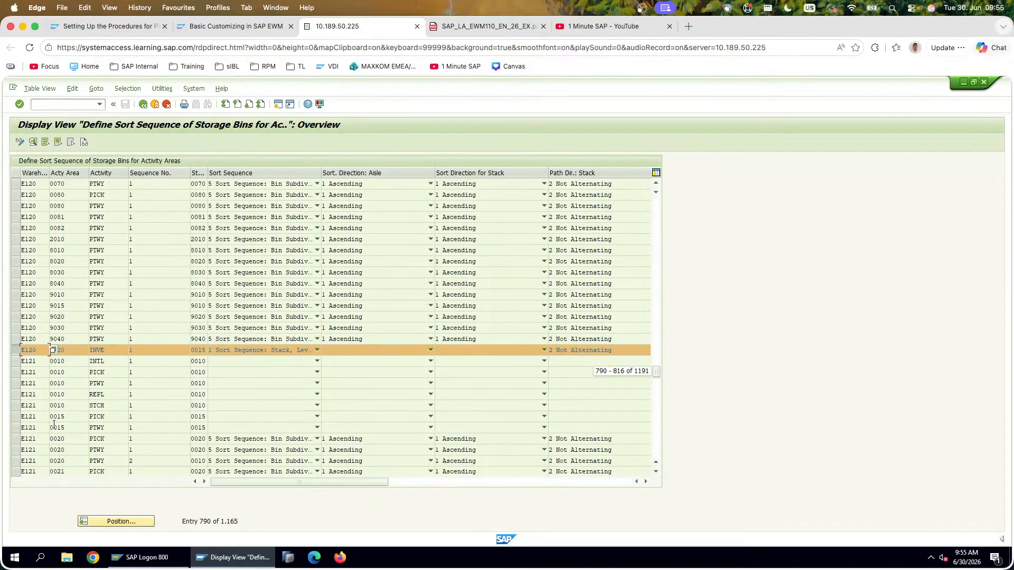
left_click(16, 461)
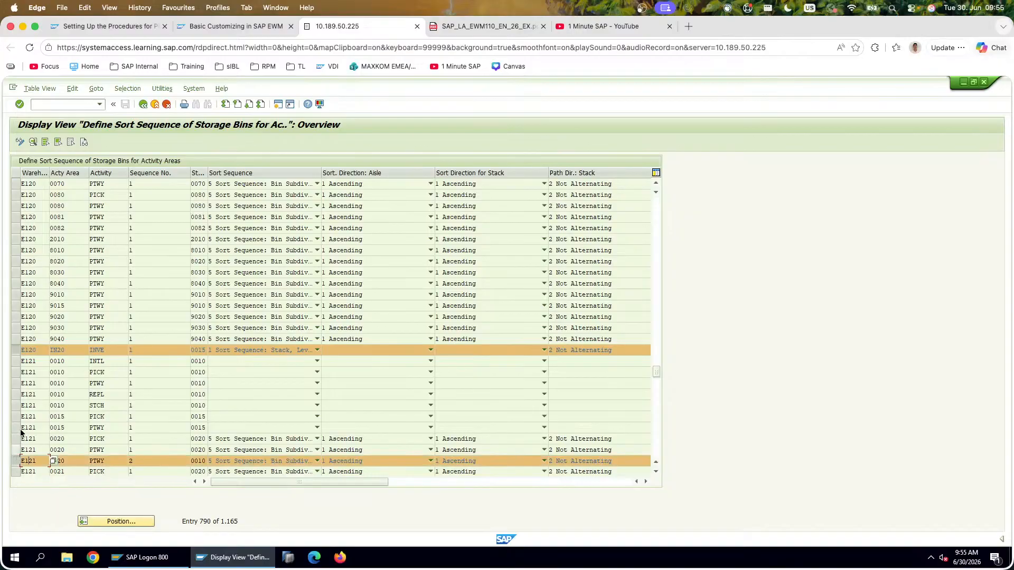
left_click(17, 353)
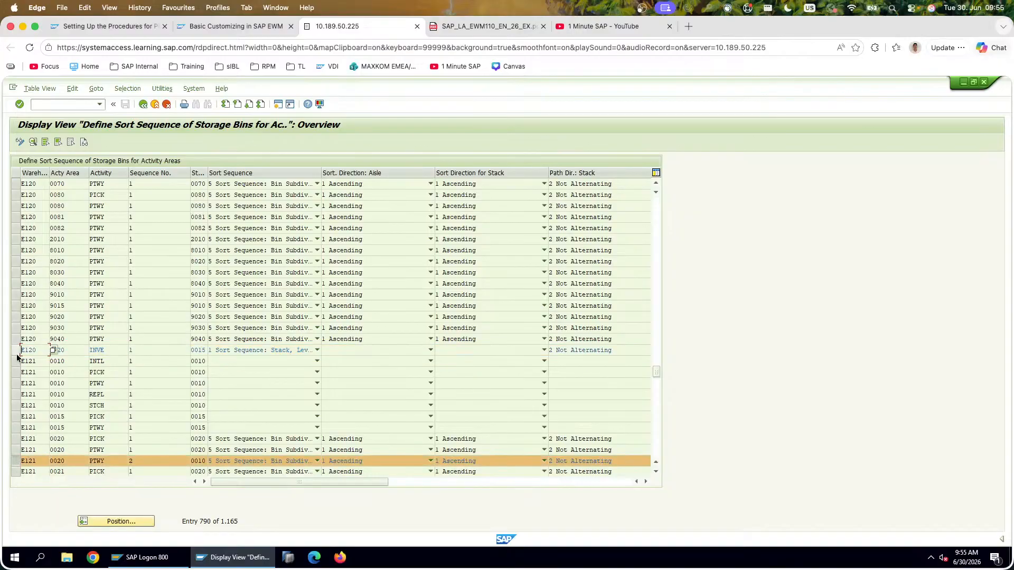
Step: Switch the sort sequence table back to change mode and position the list at warehouse E120
left_click(17, 143)
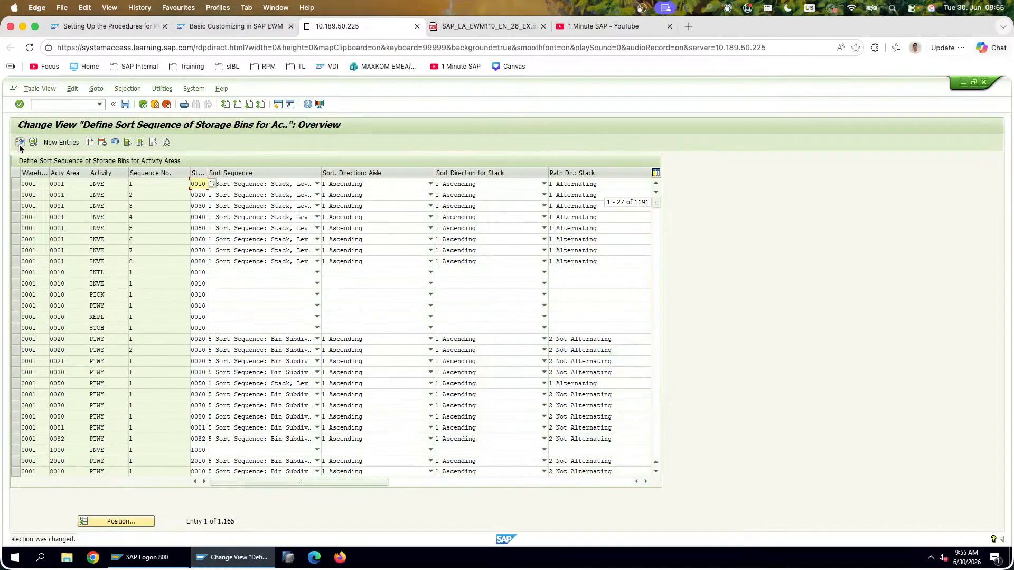
left_click(90, 523)
type("E120")
key("Return")
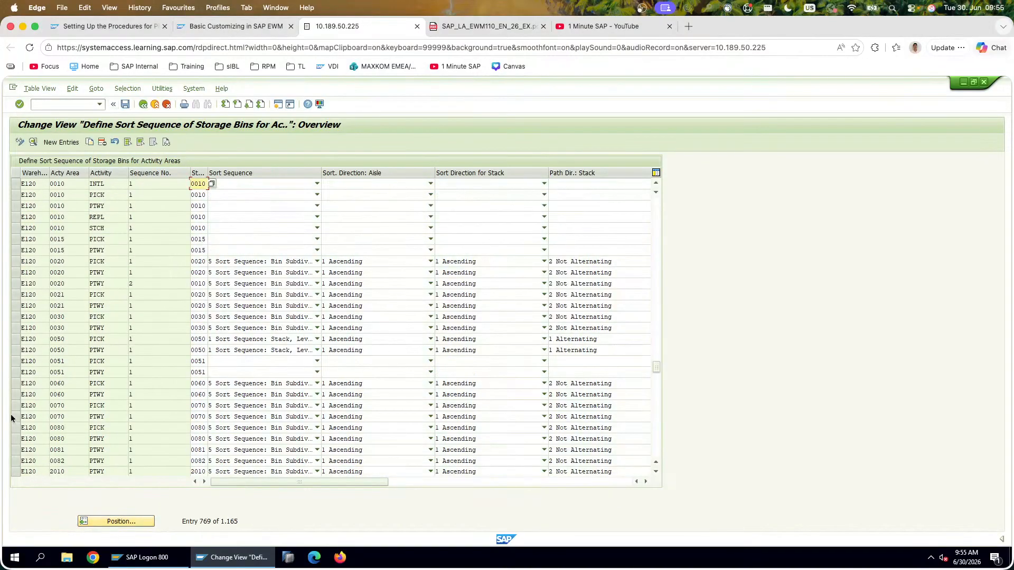
scroll(19, 428, "down", 5)
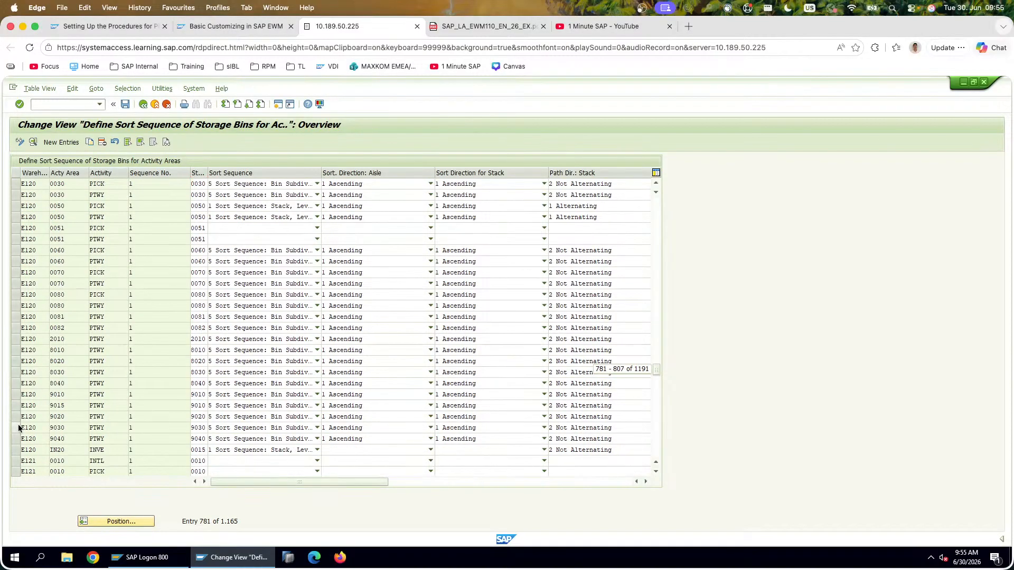
scroll(19, 428, "up", 8)
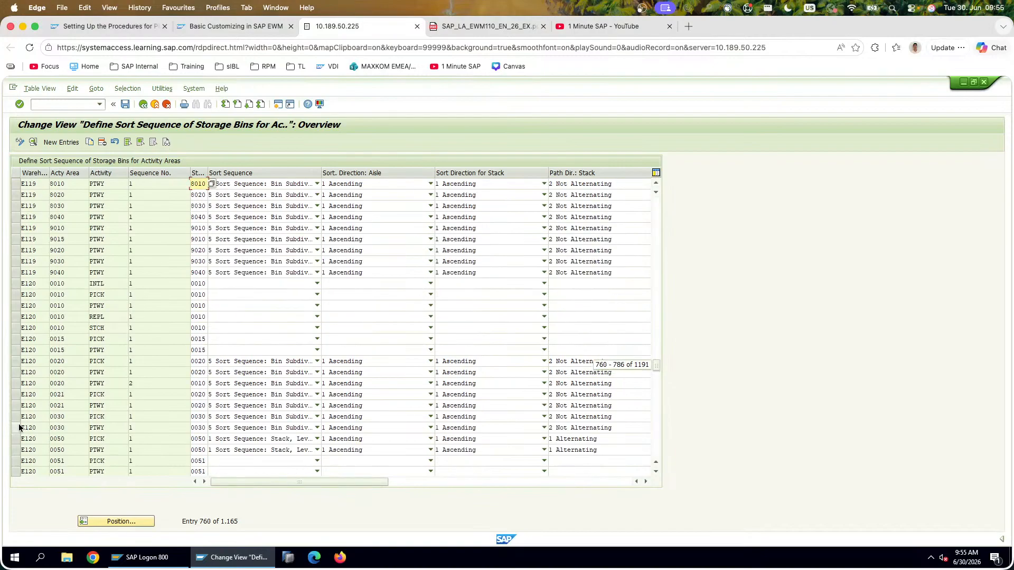
Step: Copy warehouse E120's second putaway entry for area 0020, entering activity area IN20, activity INVE and storage type 0020
left_click(23, 384)
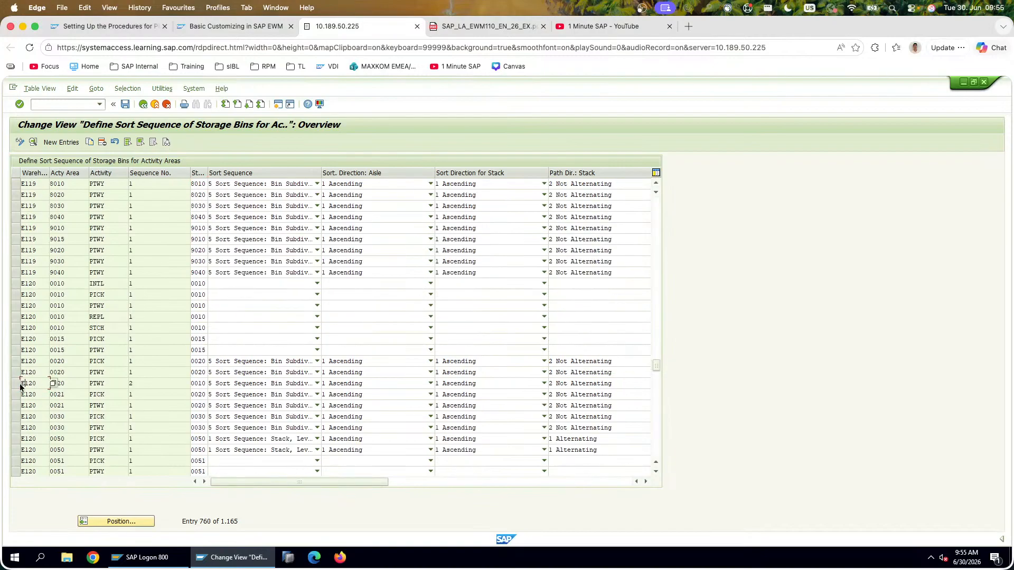
left_click(20, 384)
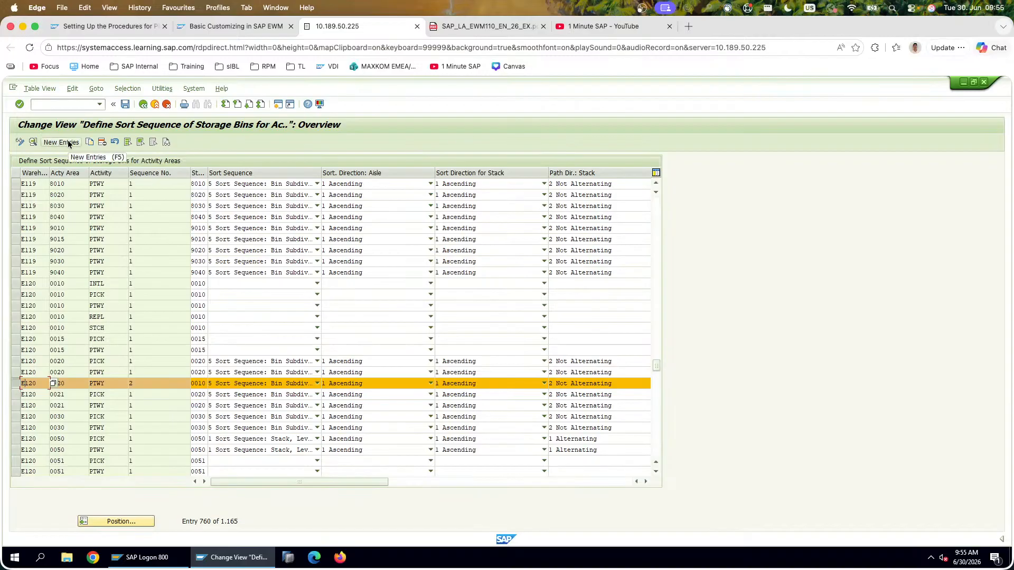
left_click(89, 142)
double_click(85, 174)
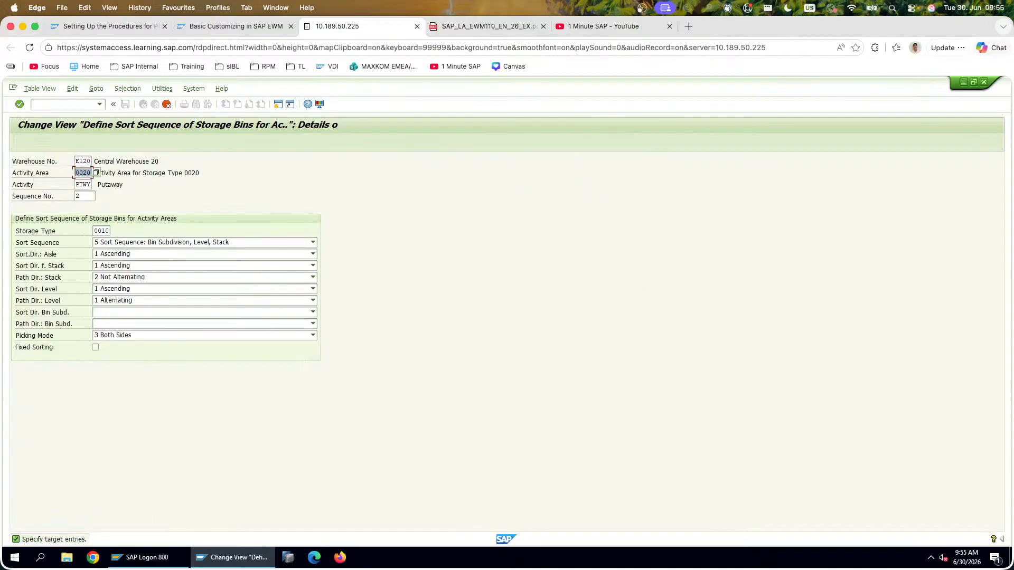
type("IN20")
key("Tab")
key("Tab")
double_click(94, 232)
Step: Set the copied entry's sort sequence to Stack, Level, Bin Subdivision and clear its aisle and stack sort directions
left_click(121, 242)
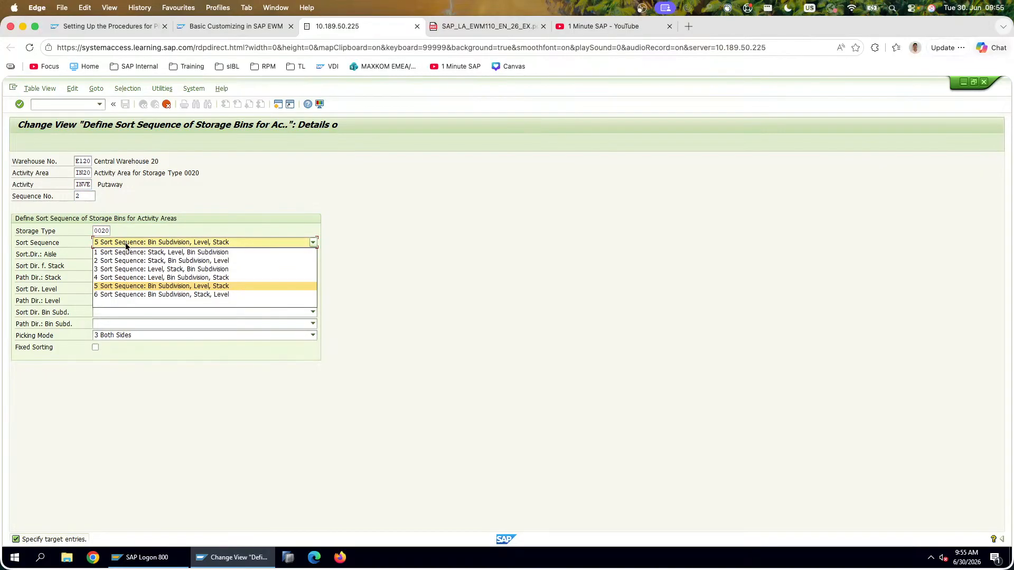
left_click(126, 250)
left_click(129, 255)
left_click(125, 280)
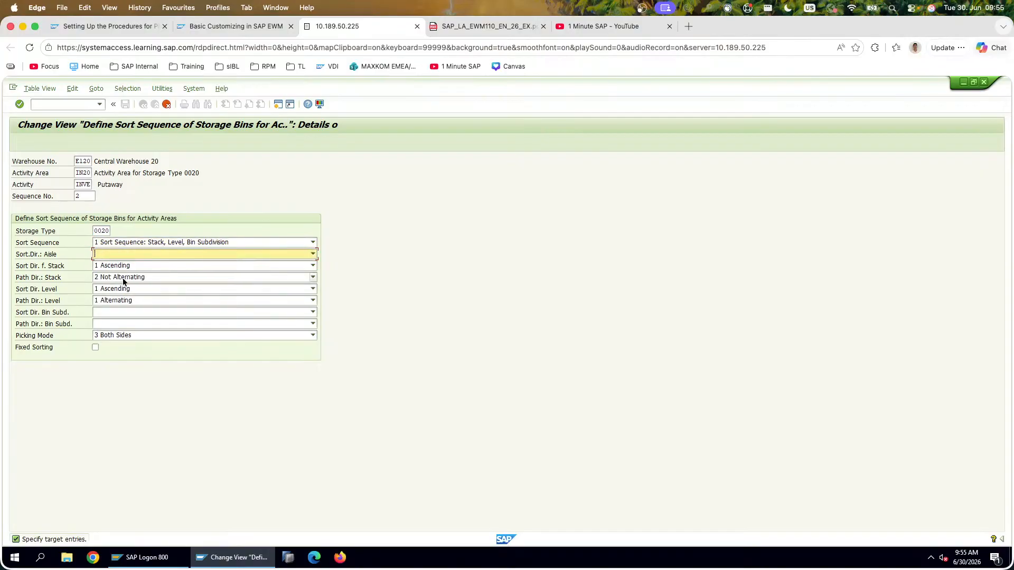
left_click(122, 265)
left_click(118, 290)
Step: Clear the copied entry's stack path direction, level sort direction and level path direction
left_click(115, 277)
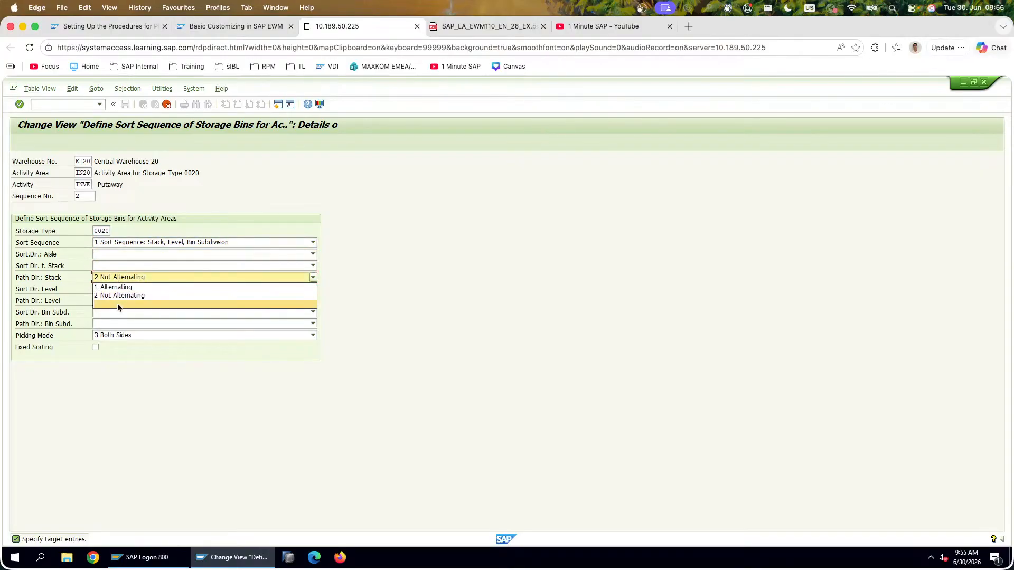
left_click(117, 303)
left_click(119, 289)
left_click(118, 311)
left_click(117, 302)
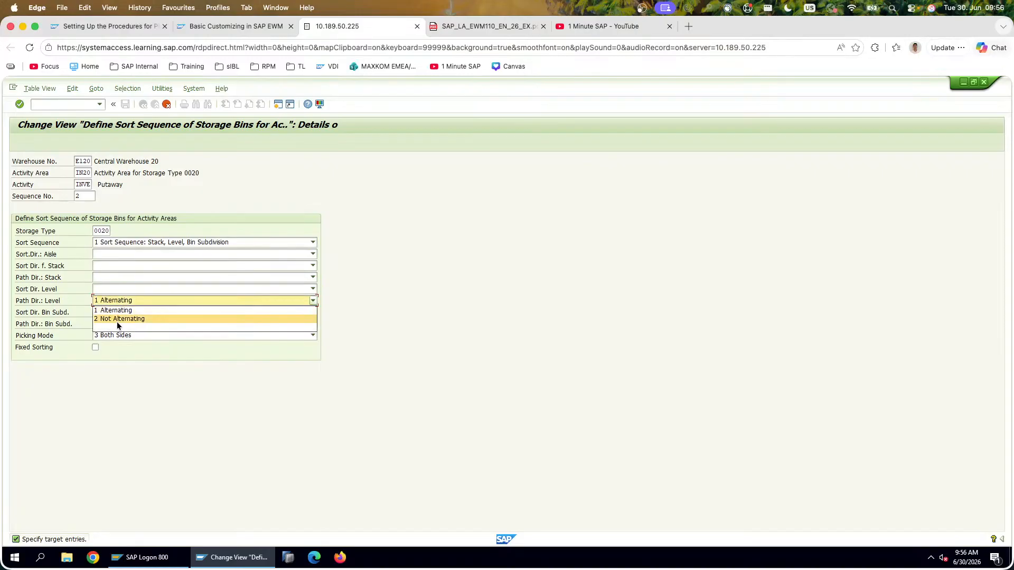
left_click(117, 322)
Step: Set the picking mode to No Specific Division By Stack and save the copied IN20 entry
left_click(117, 336)
left_click(138, 393)
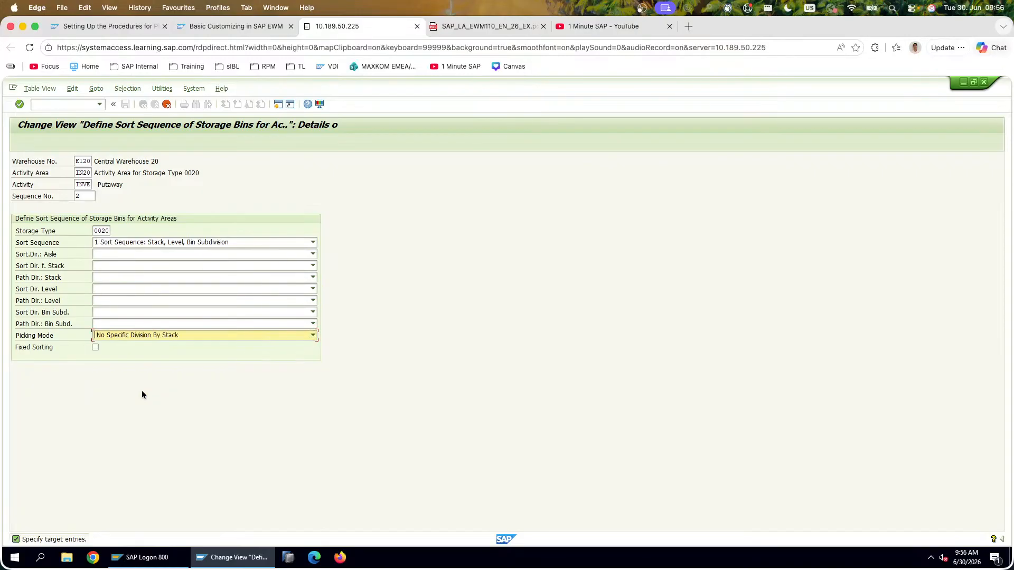
key("F3")
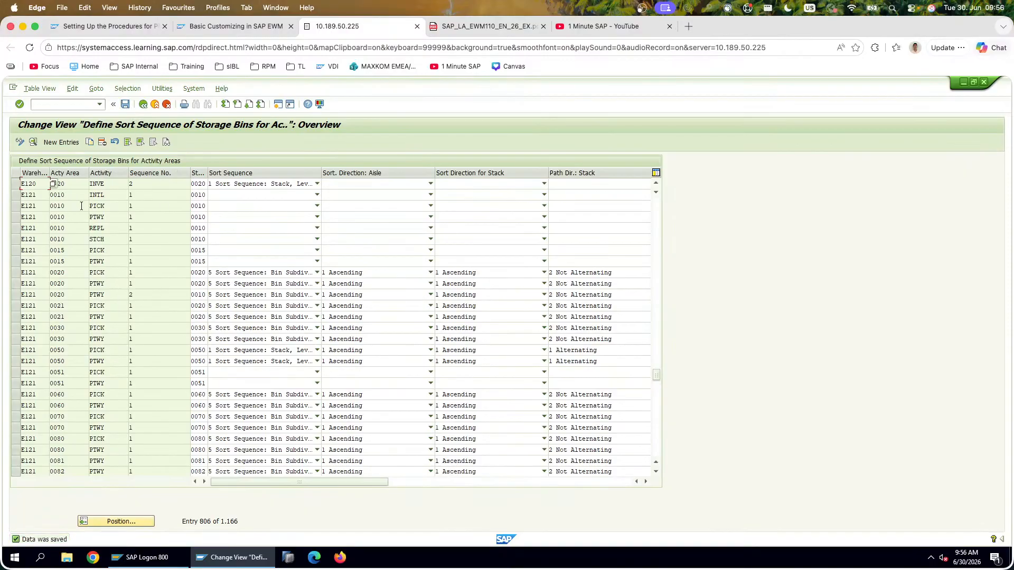
Step: Try to create a new sort sequence entry for warehouse E120, activity area IN20, activity INVE, sequence number 3
left_click(65, 143)
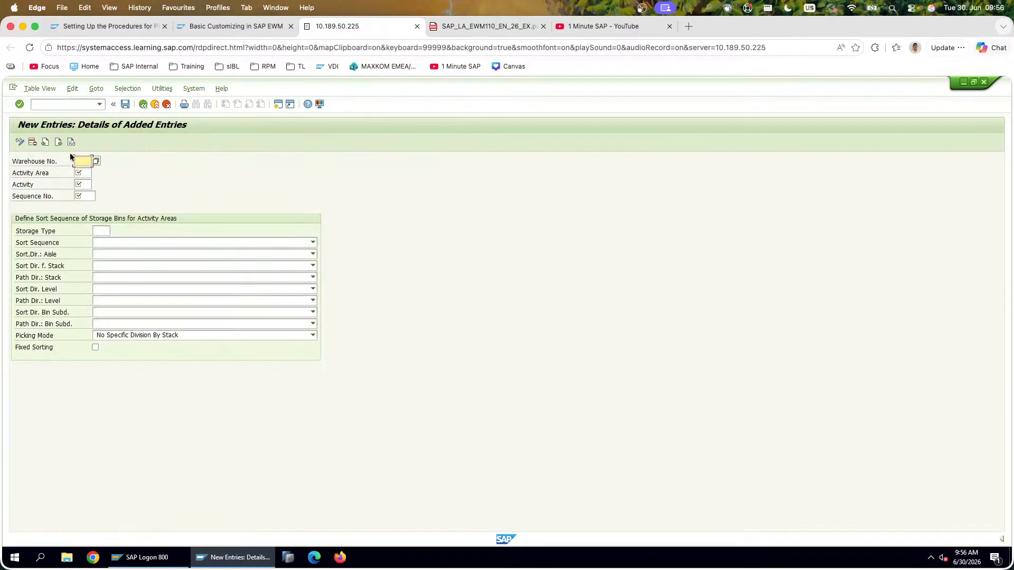
type("E120")
key("Tab")
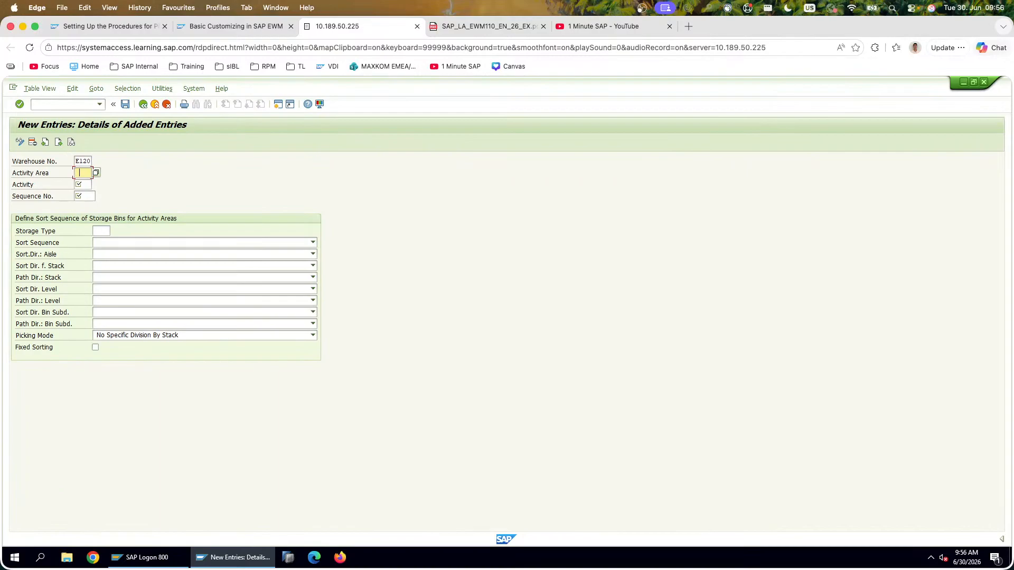
type("IN20")
key("Tab")
type("INVE")
key("Tab")
type("3")
key("Return")
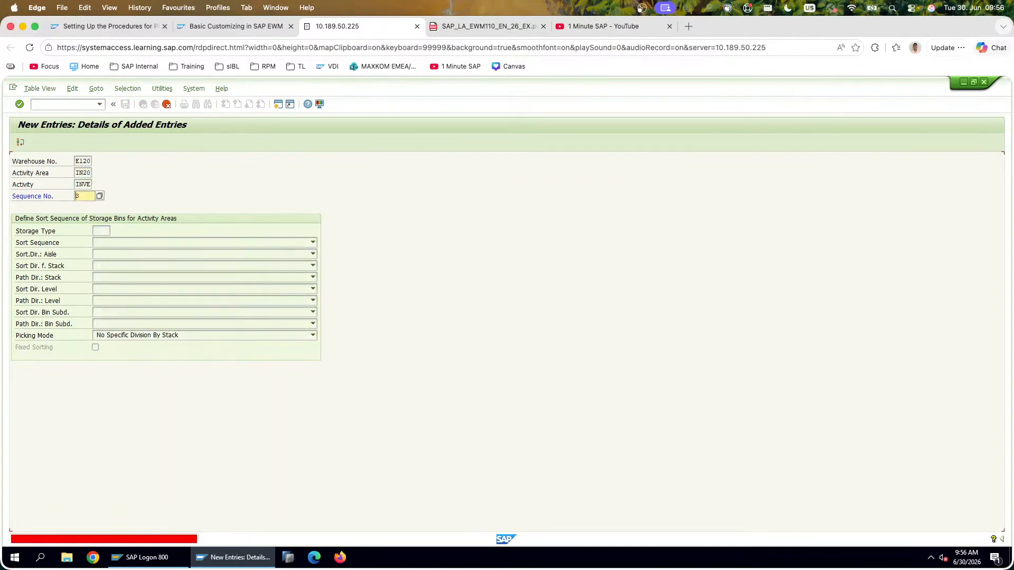
Step: Retry the sequence number as 0003 and abandon the new entry
type("0003")
key("Return")
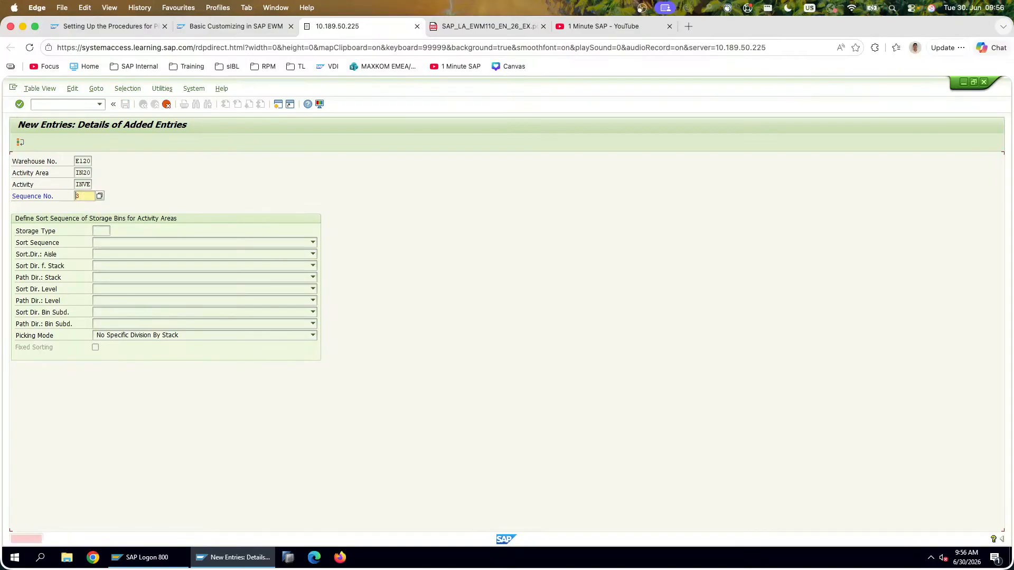
key("BackSpace")
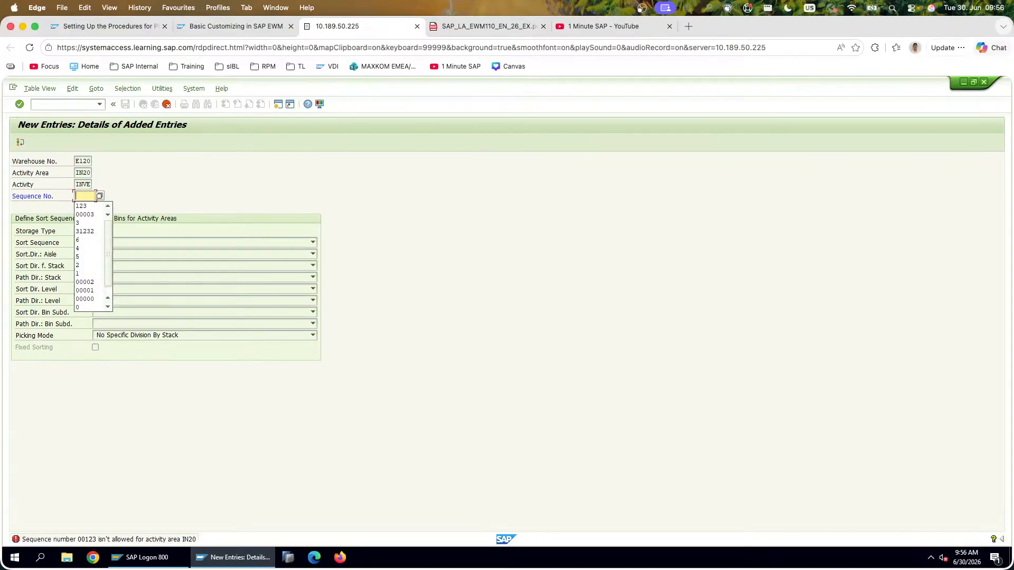
type("0003")
key("Return")
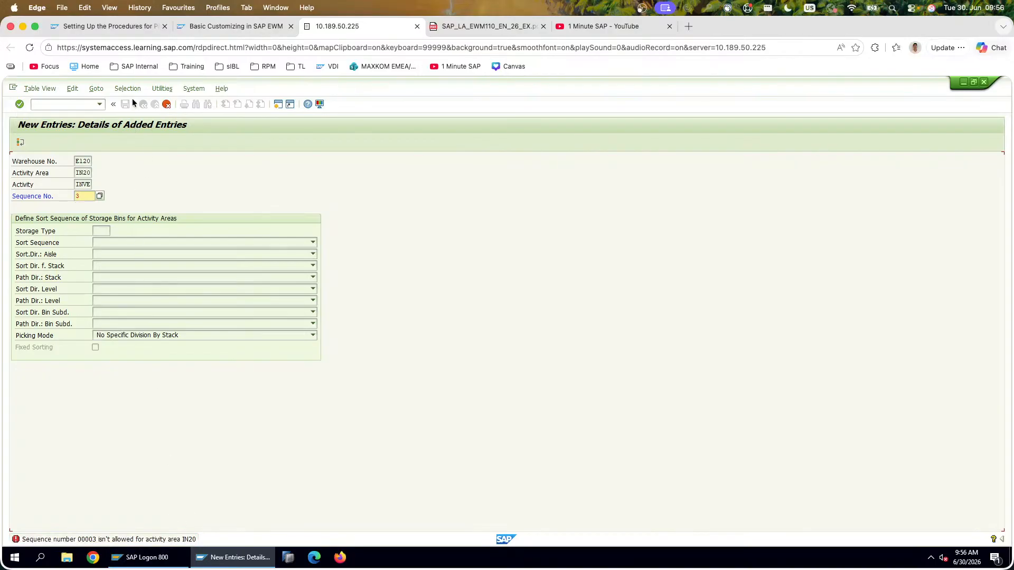
left_click(167, 104)
left_click(146, 270)
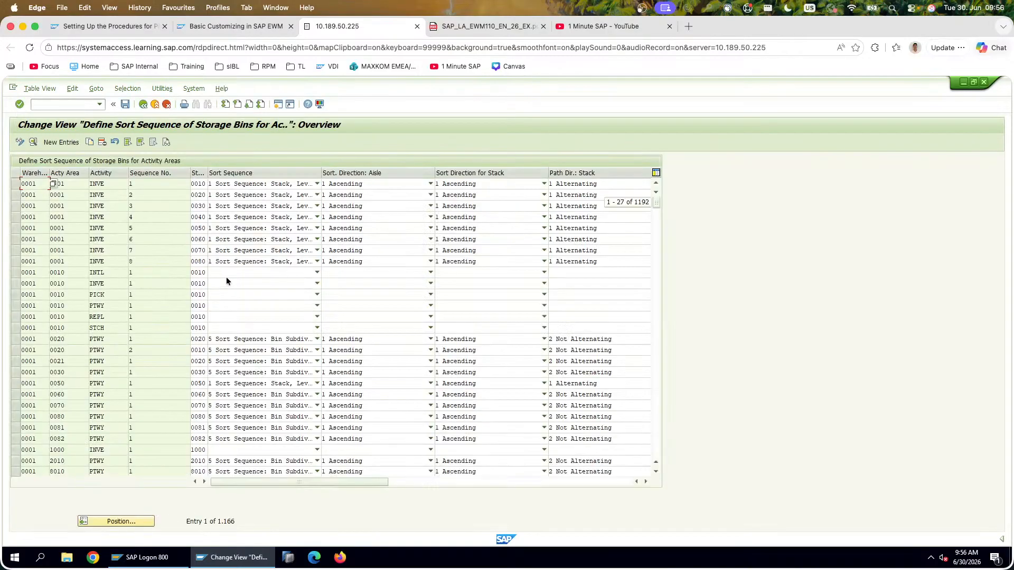
Step: Copy warehouse 0001's third INVE entry for activity area 0001 to warehouse E120 and activity area IN20
left_click(17, 207)
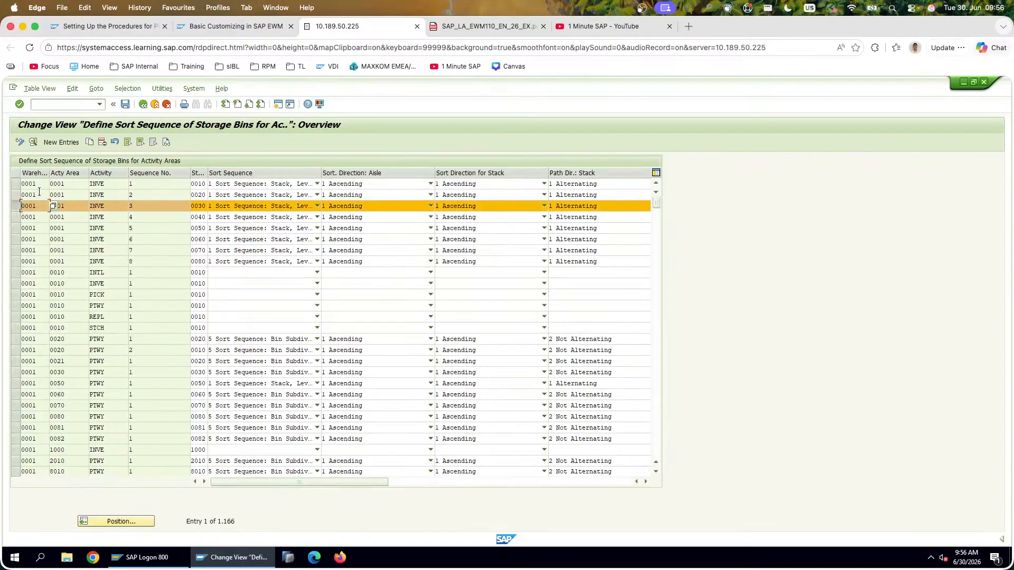
left_click(89, 142)
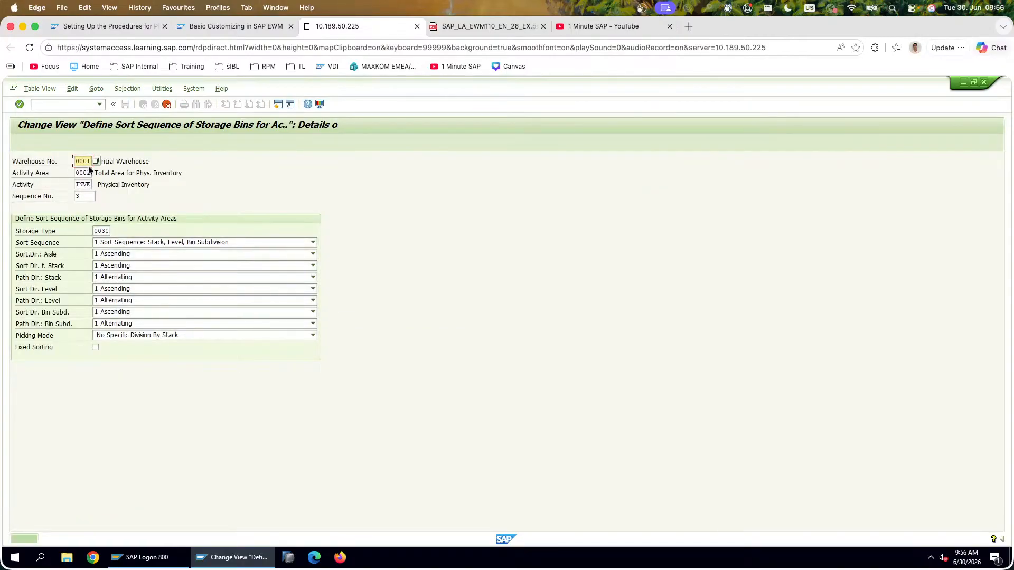
type("E120")
key("Tab")
key("Tab")
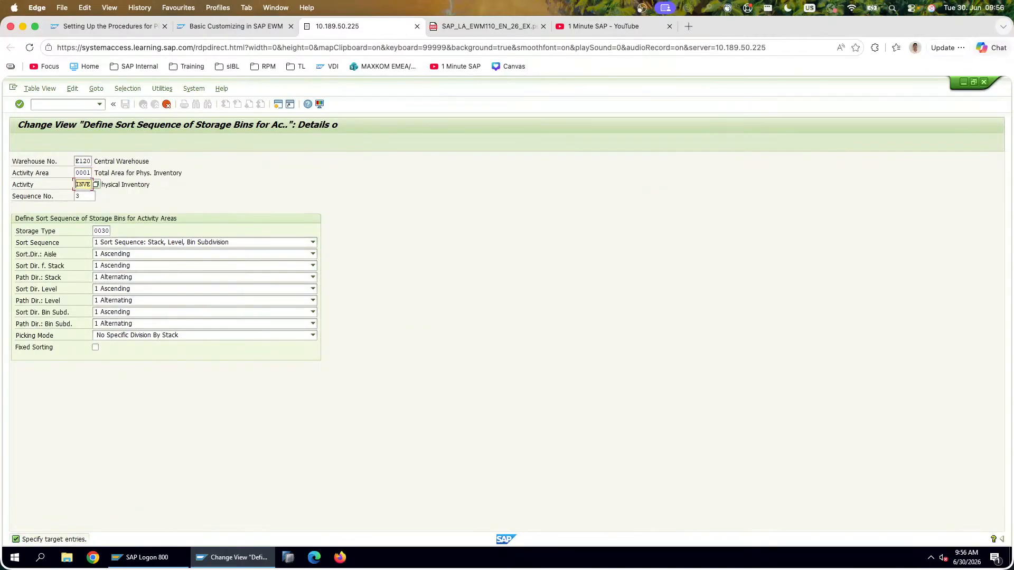
left_click(83, 172)
type("IN20")
key("Tab")
Step: Consult the exercise PDF and set the copied entry's storage type to 0010
left_click(108, 231)
left_click(492, 27)
left_click(386, 27)
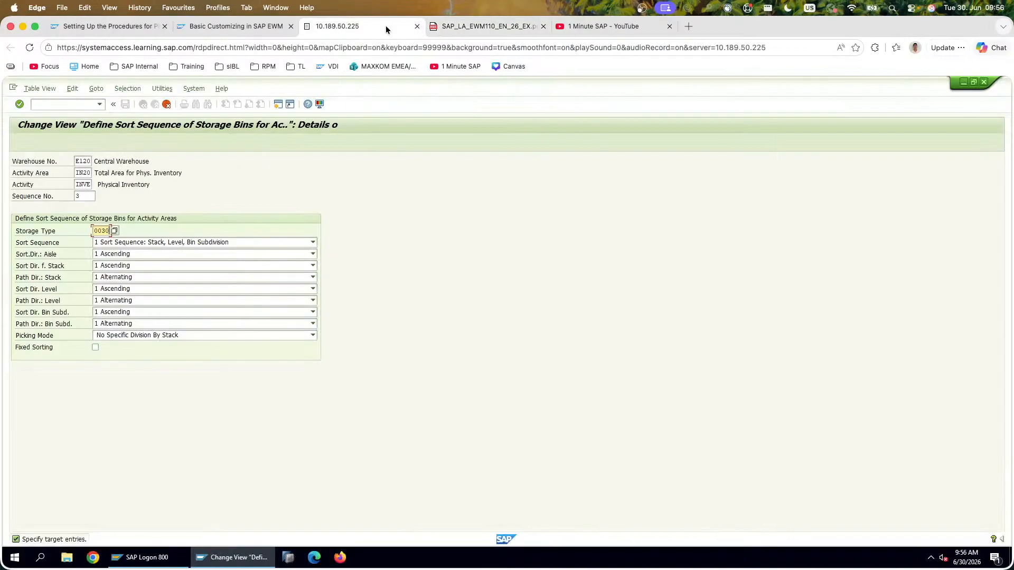
type("0010")
key("Tab")
Step: Clear the third IN20 entry's aisle sort direction, stack sort direction and stack path direction
left_click(194, 254)
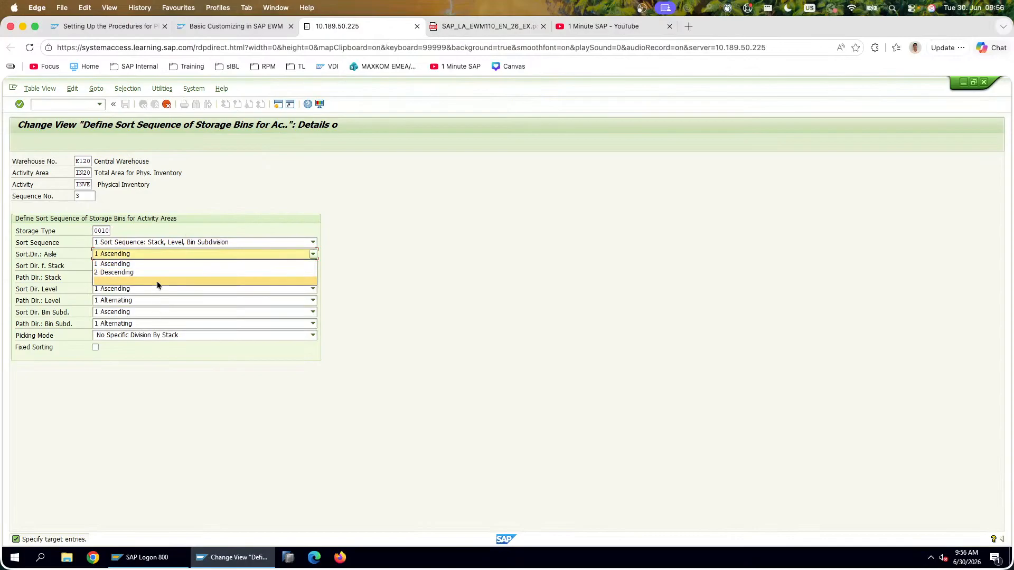
left_click(157, 281)
left_click(144, 266)
left_click(131, 294)
left_click(135, 280)
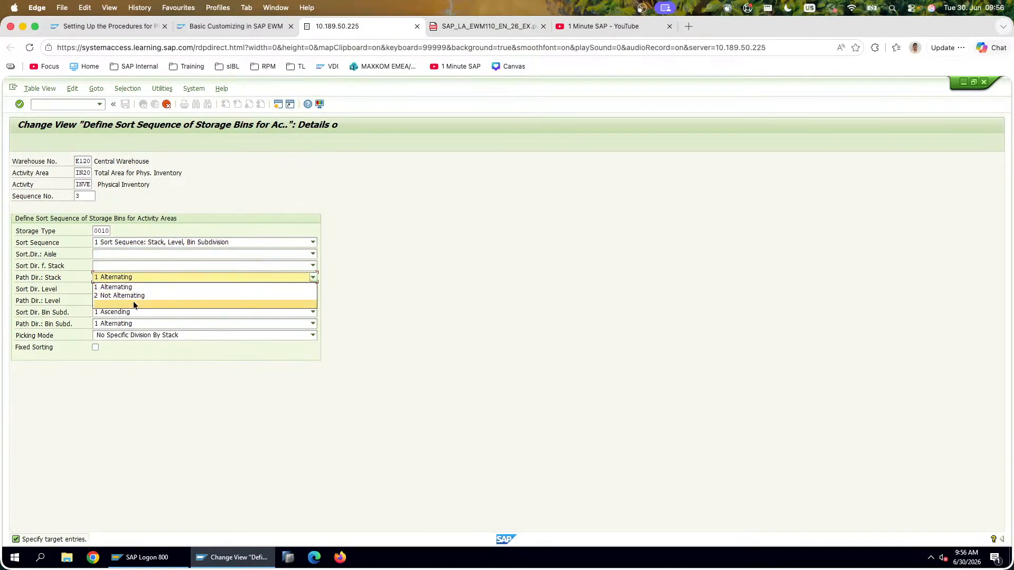
left_click(133, 301)
Step: Clear the sort and path directions for level and bin subdivision in the third IN20 entry
left_click(135, 292)
left_click(131, 316)
left_click(136, 300)
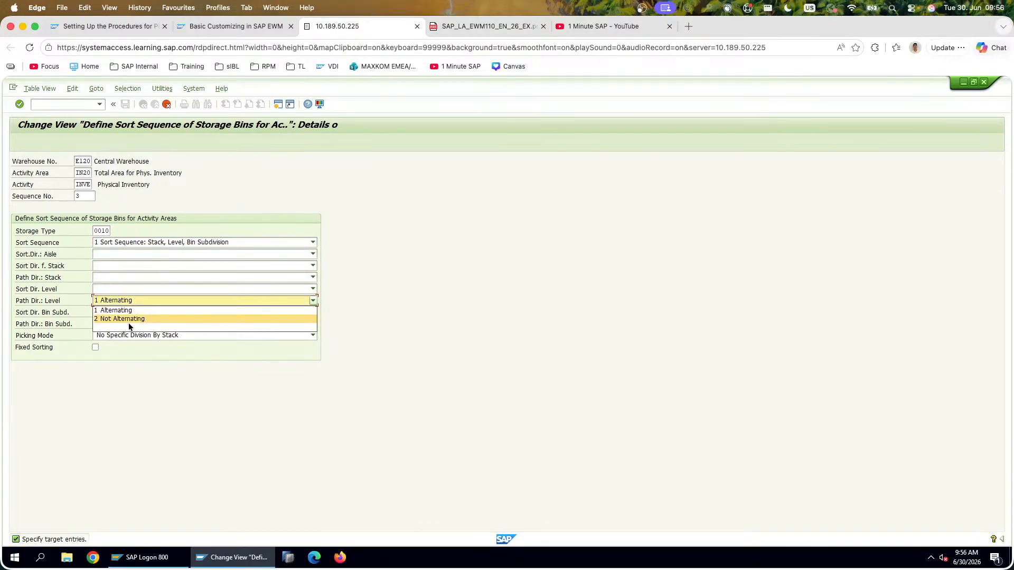
left_click(129, 324)
left_click(135, 312)
left_click(133, 339)
left_click(144, 323)
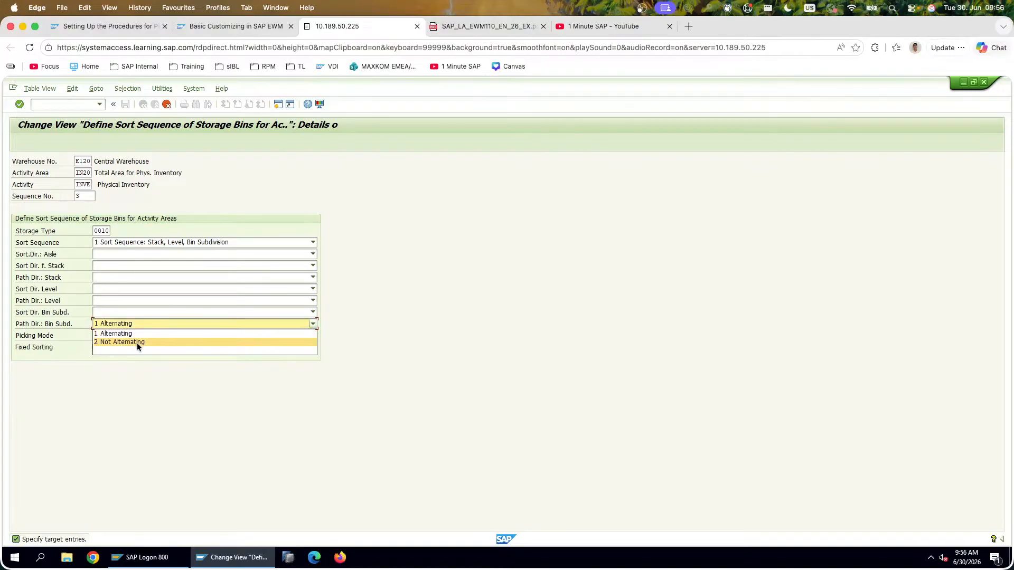
left_click(138, 350)
Step: Keep the picking mode at No Specific Division By Stack and save the third IN20 entry
left_click(147, 335)
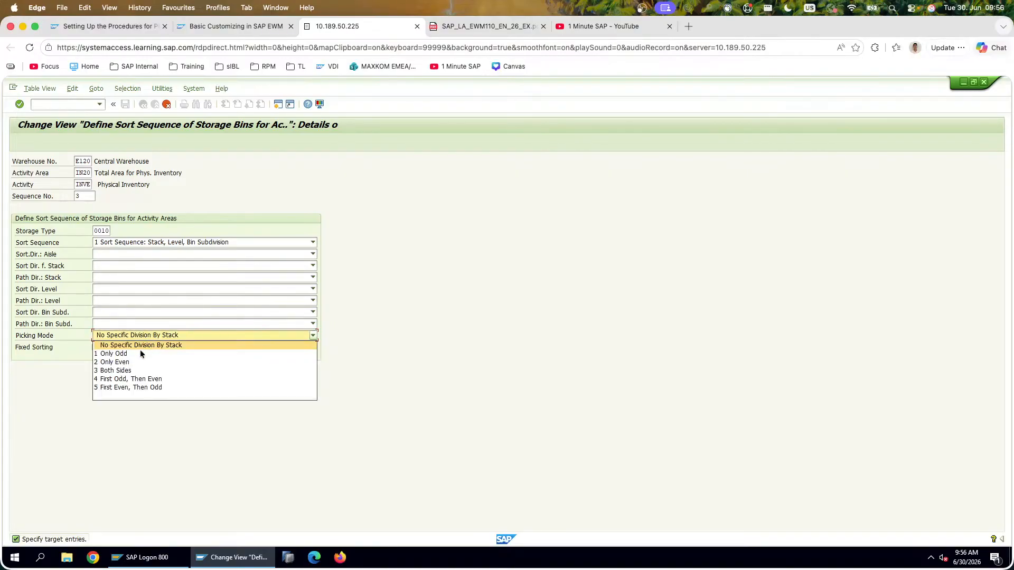
left_click(144, 394)
key("Return")
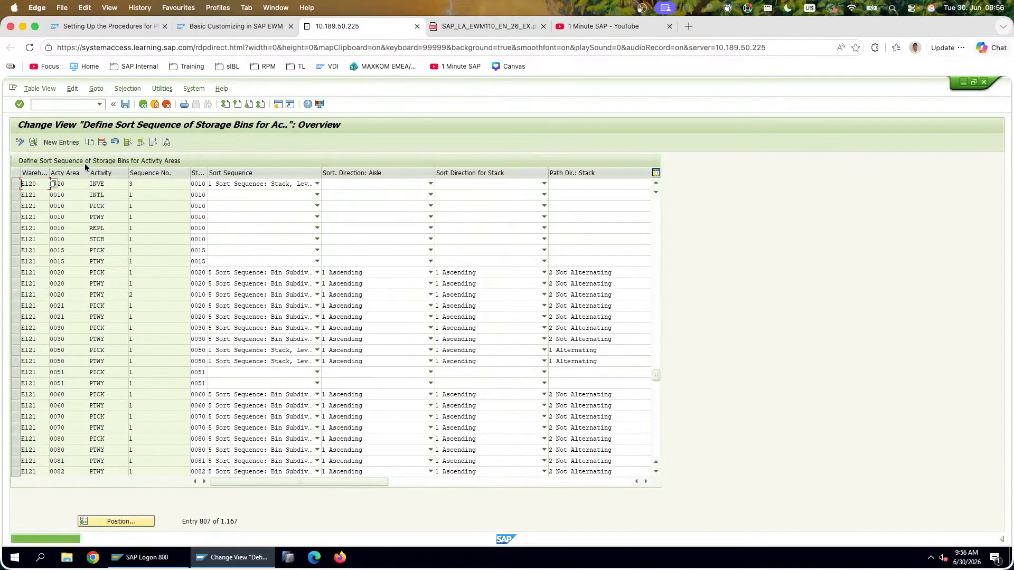
left_click(125, 104)
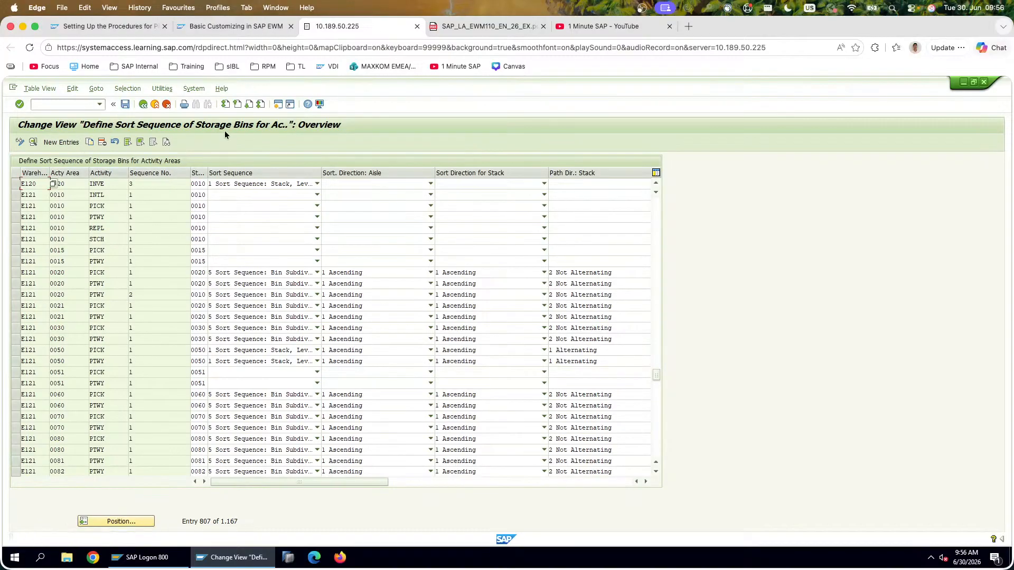
Step: Filter the sort sequence table by contents to activity area IN20
left_click(159, 89)
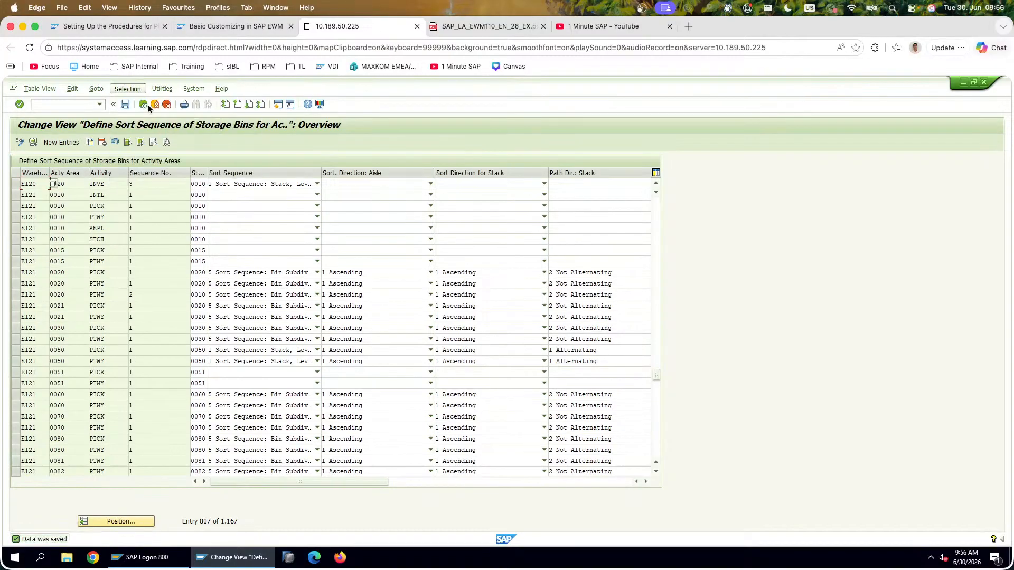
left_click(148, 104)
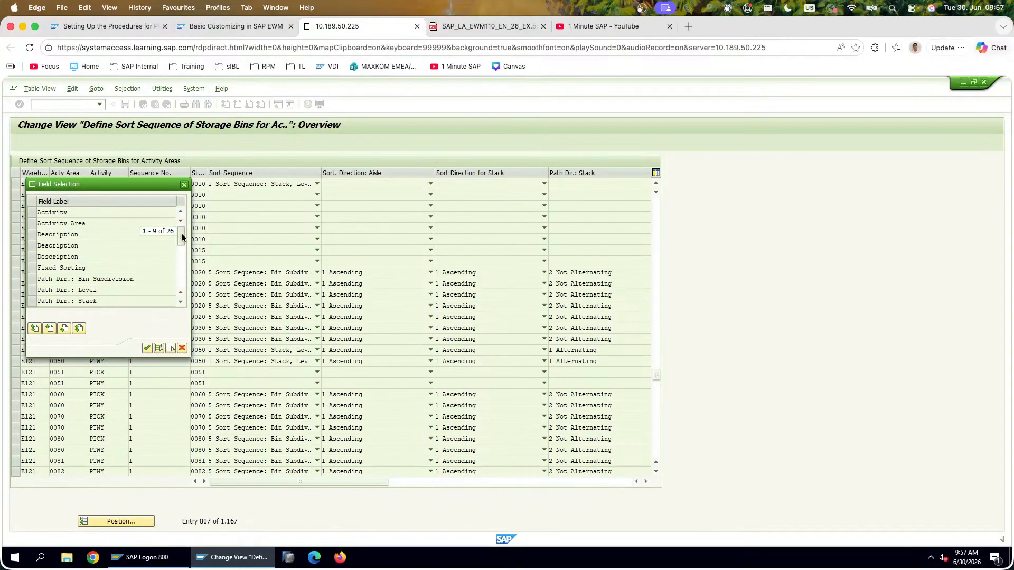
left_click(36, 226)
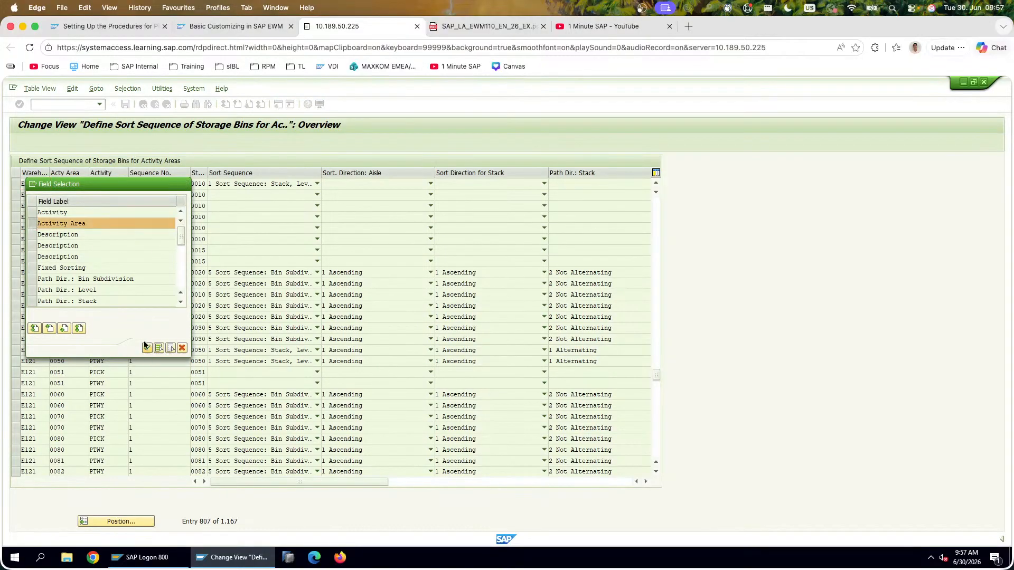
left_click(147, 348)
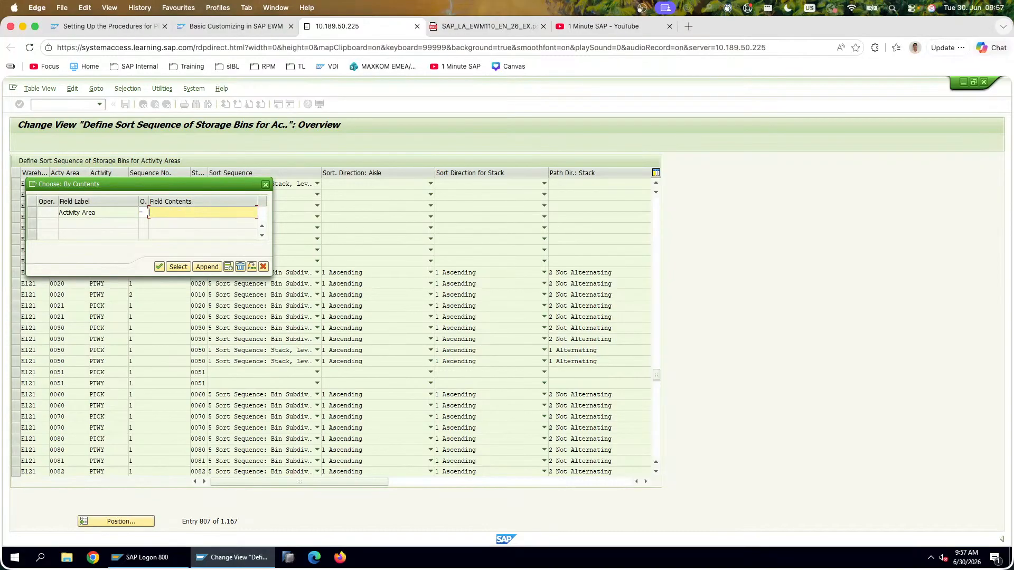
type("IN20")
key("Return")
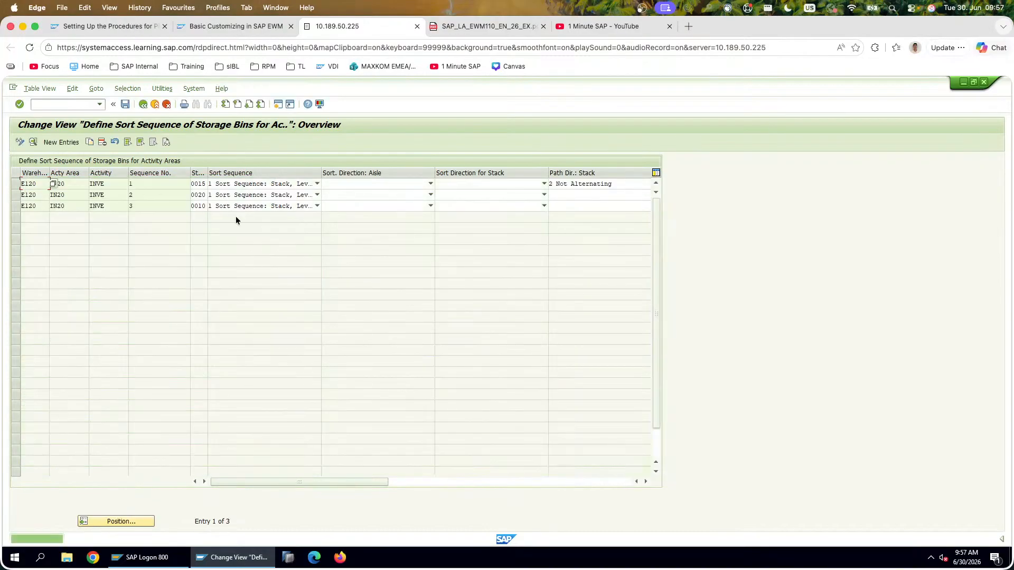
Step: Clear the stack path direction of IN20's sequence 1 entry and save the table
left_click(607, 184)
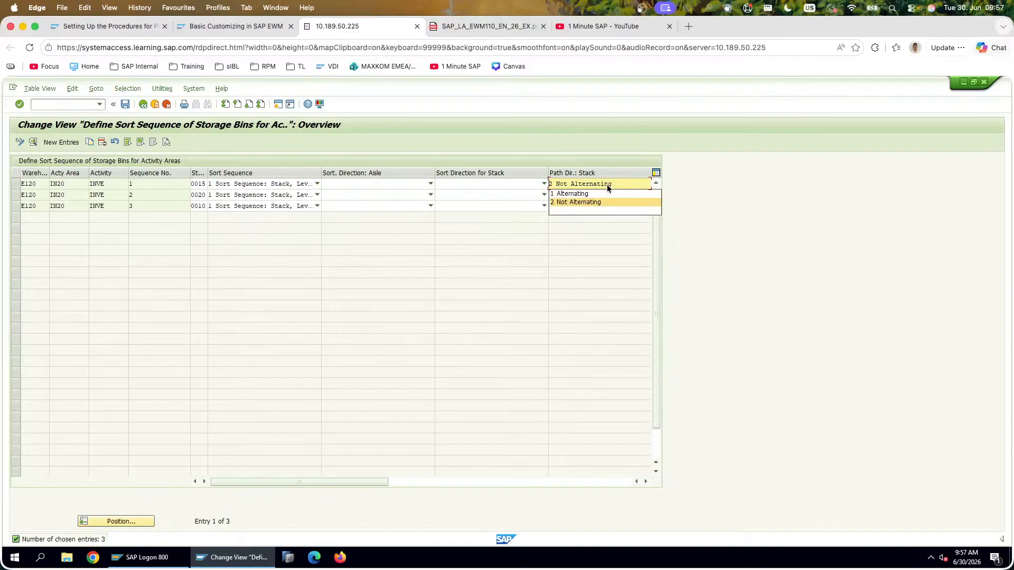
left_click(603, 206)
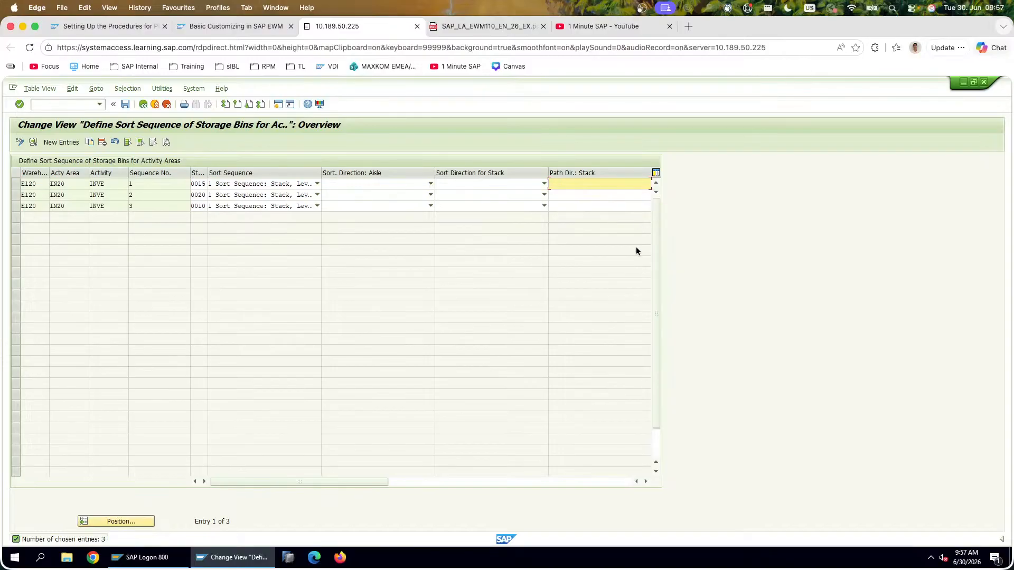
left_click(123, 104)
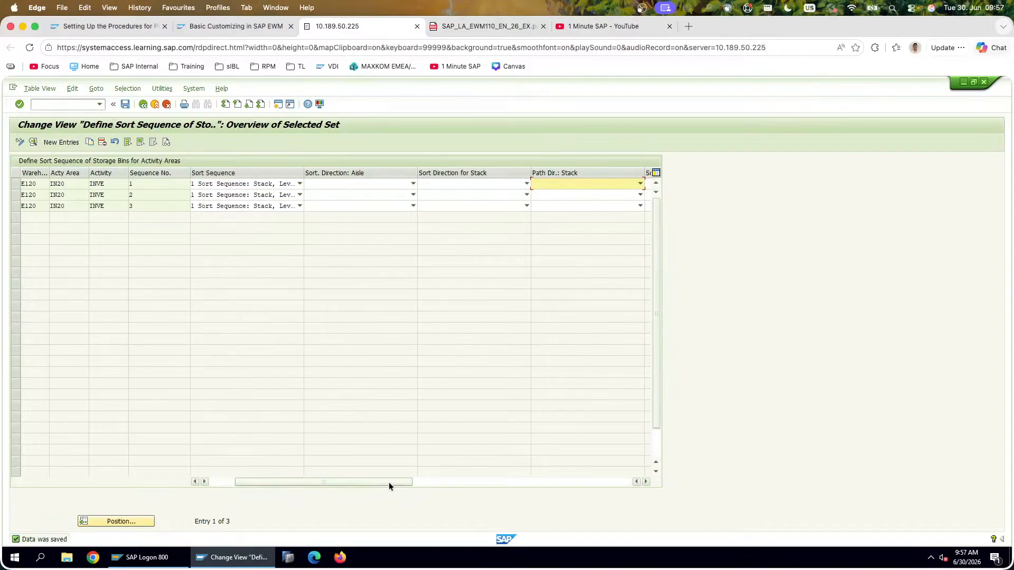
Step: Capture the sort sequence table with the three IN20 entries and paste the screenshot into the Step 3 slide in PowerPoint
left_click_drag(388, 483, 167, 376)
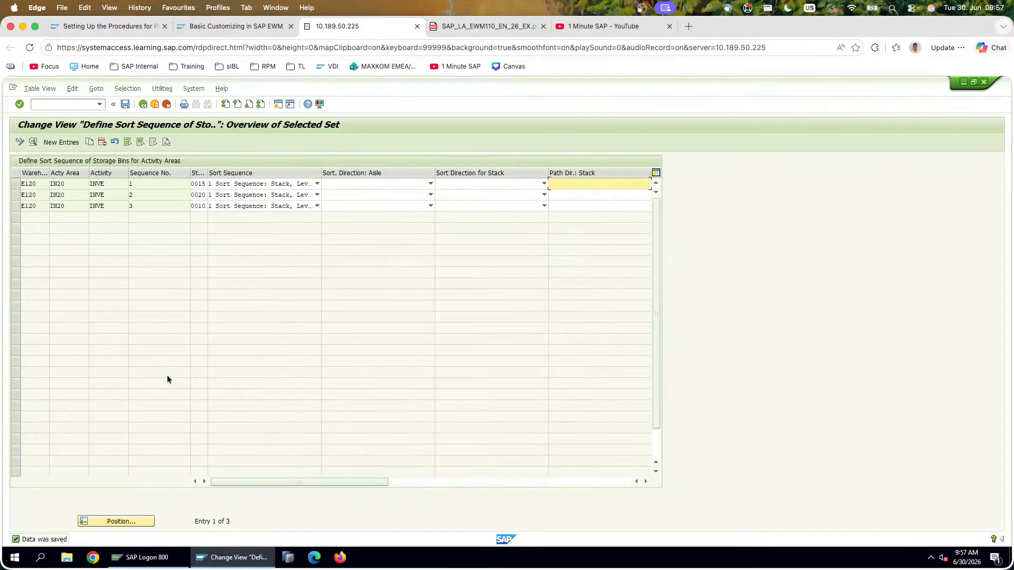
key("super+shift+4")
left_click_drag(681, 233, 8, 113)
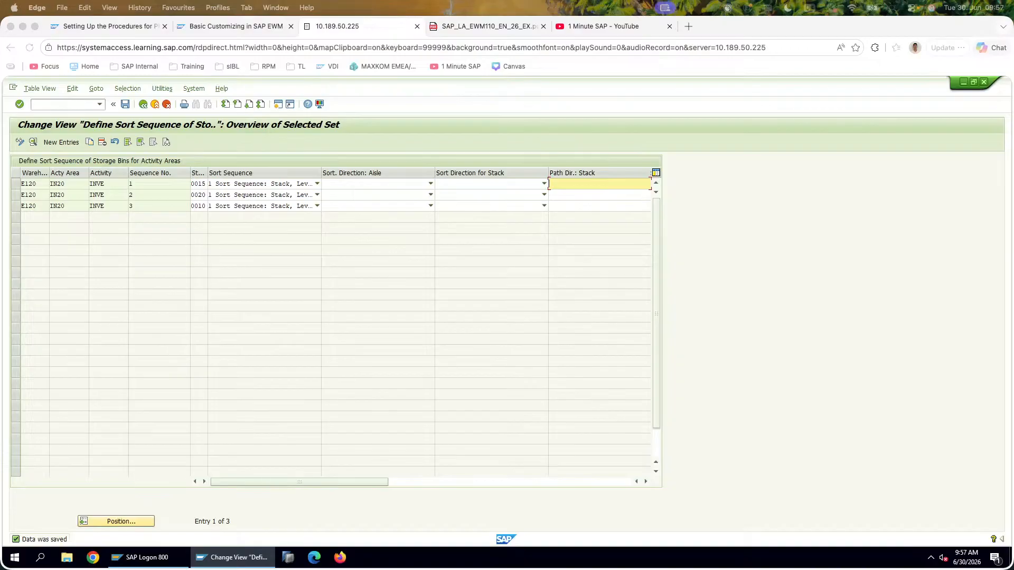
key("super+Tab")
left_click(290, 253)
key("super+v")
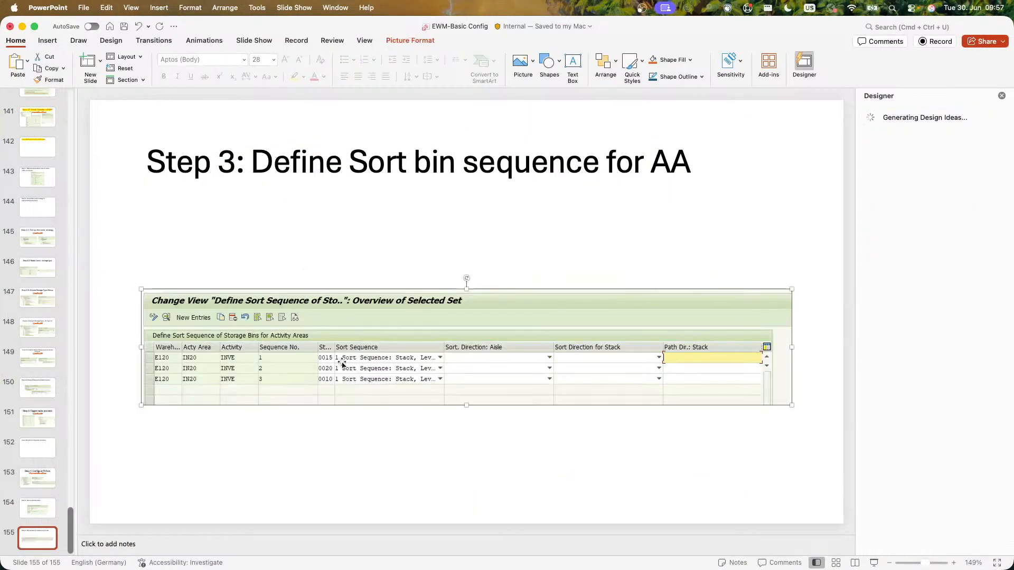
Step: Switch back to Edge and read exercise tasks 5 and 6 on sorting the storage bins and assigning the physical inventory area
key("super+Tab")
key("super+Tab")
key("super+Tab")
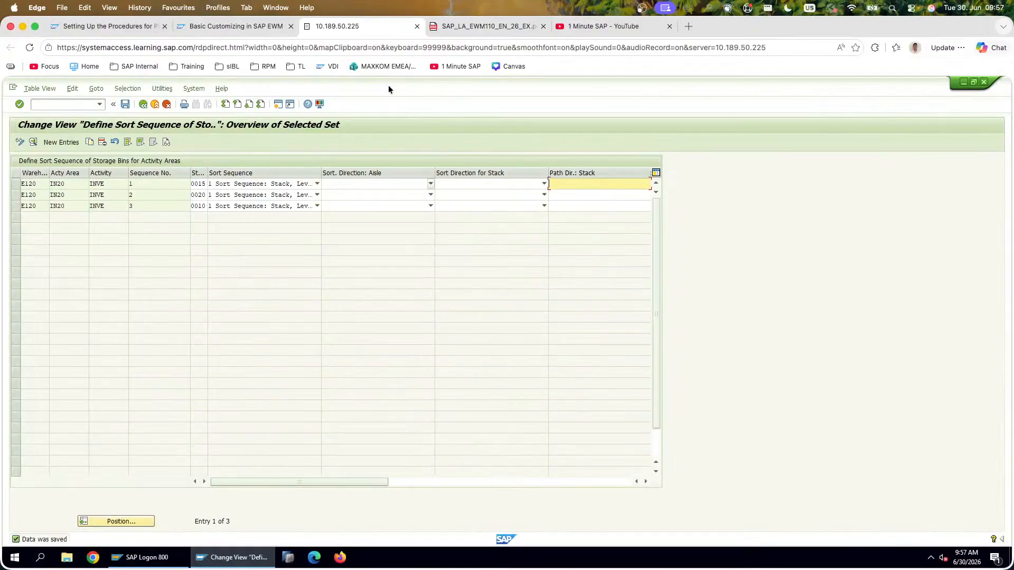
left_click(472, 27)
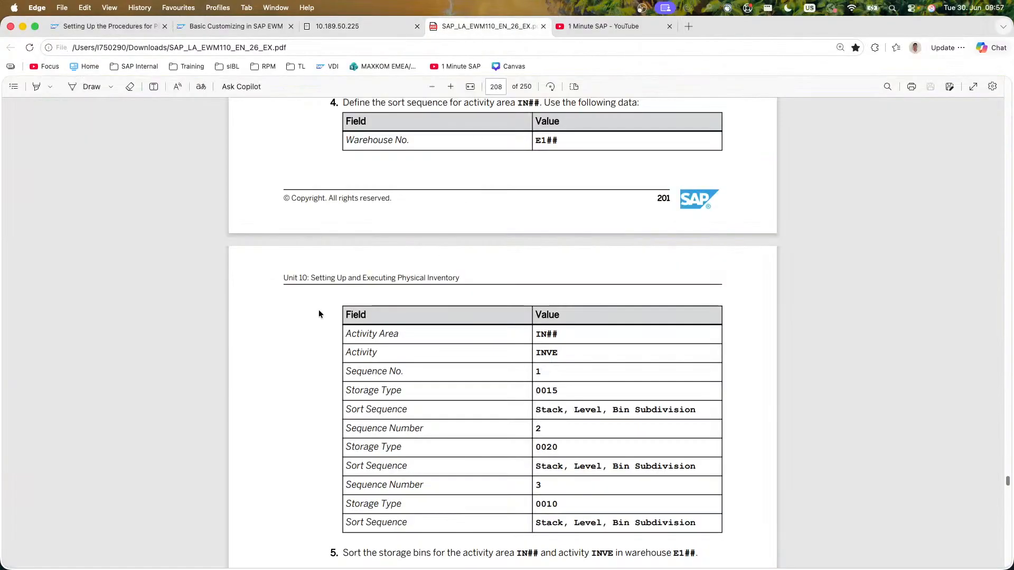
scroll(319, 311, "down", 2)
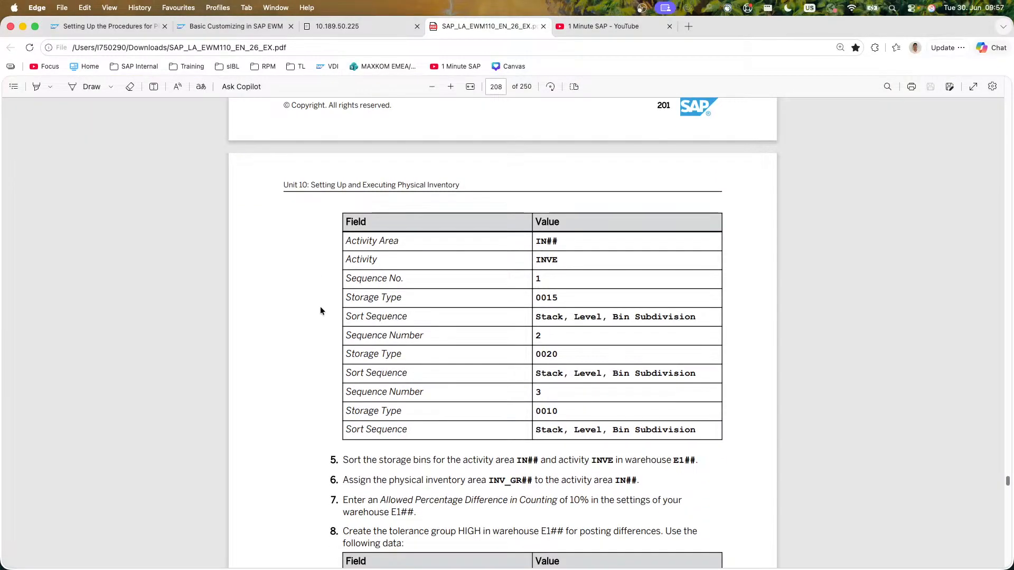
scroll(322, 310, "down", 2)
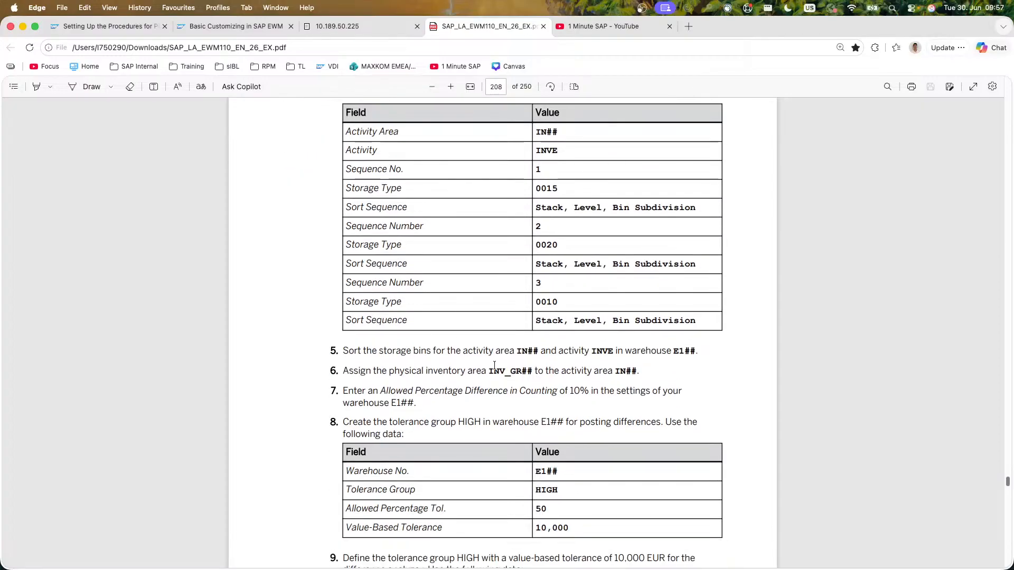
left_click_drag(354, 355, 621, 372)
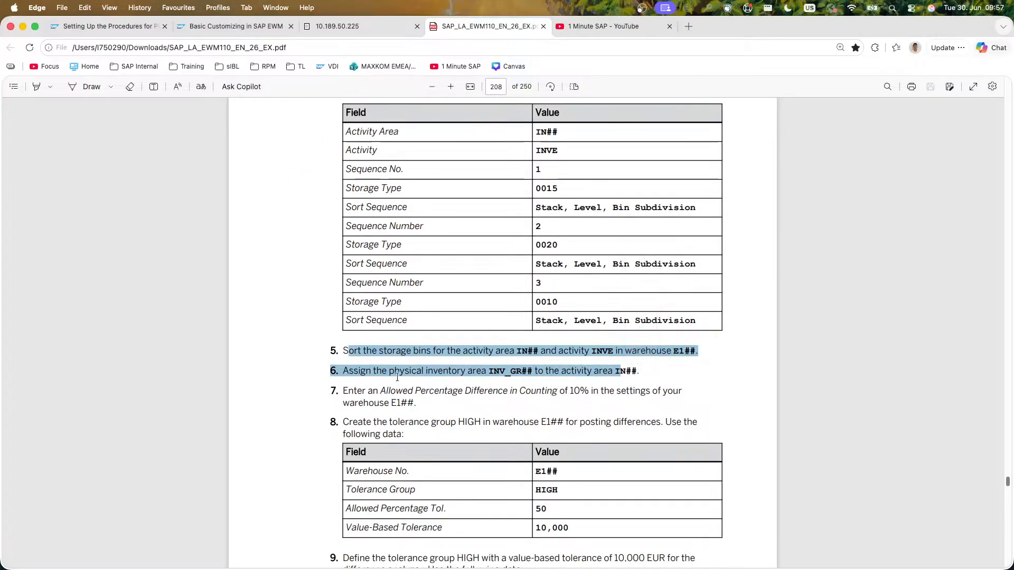
left_click(316, 226)
left_click(357, 27)
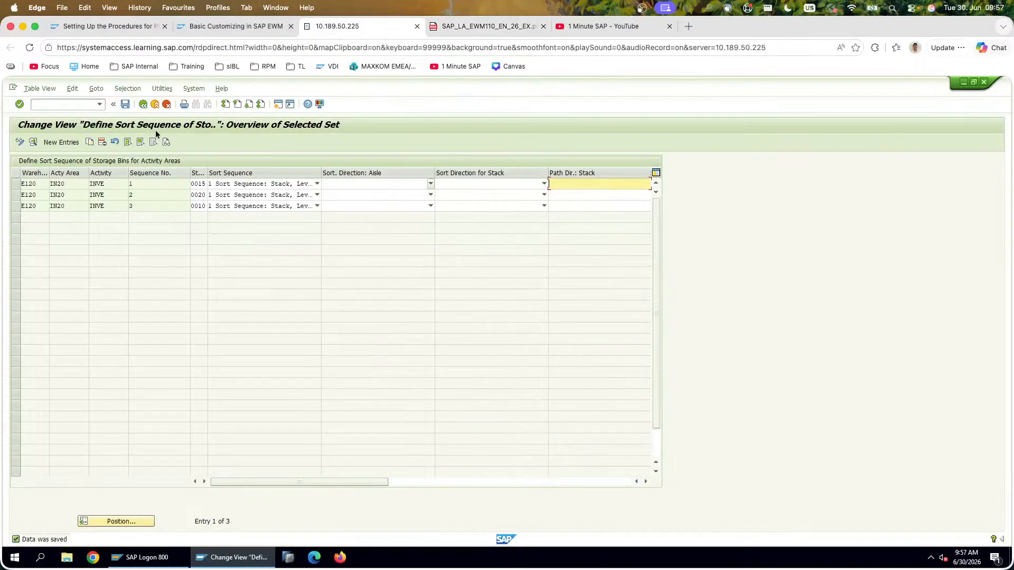
Step: Return to the customizing structure and examine the overview of Assign Storage Bins to Activity Areas
left_click(138, 104)
left_click(139, 103)
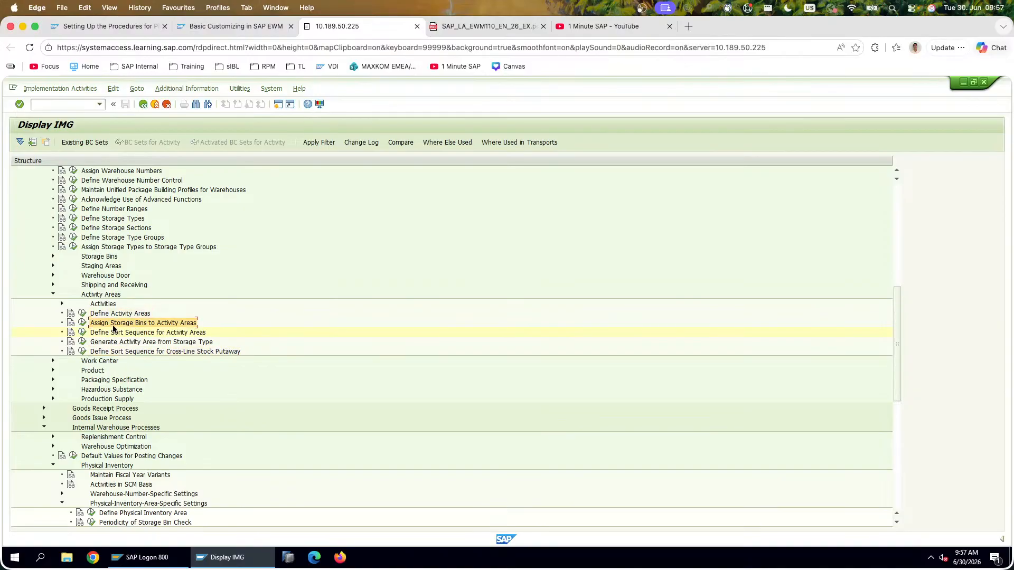
left_click(82, 323)
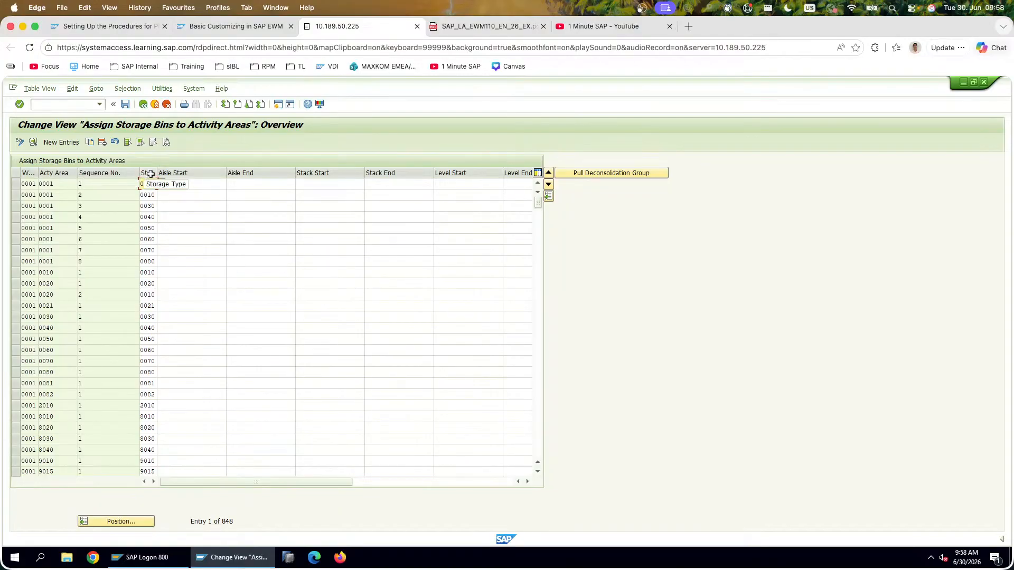
left_click(143, 104)
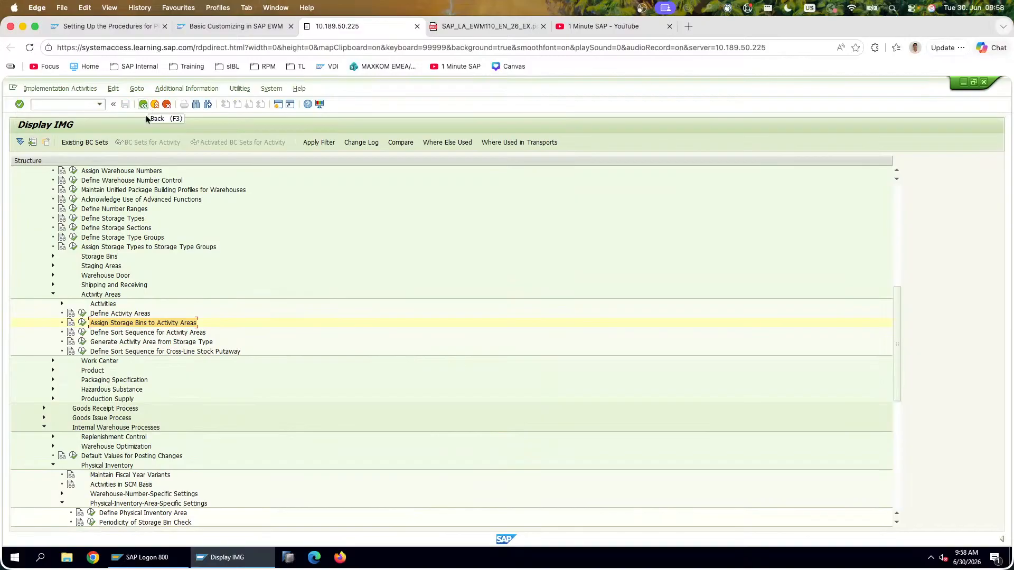
Step: Check the Generate Activity Area from Storage Type and Define Sort Sequence for Activity Areas activities against exercise task 5
left_click(129, 343)
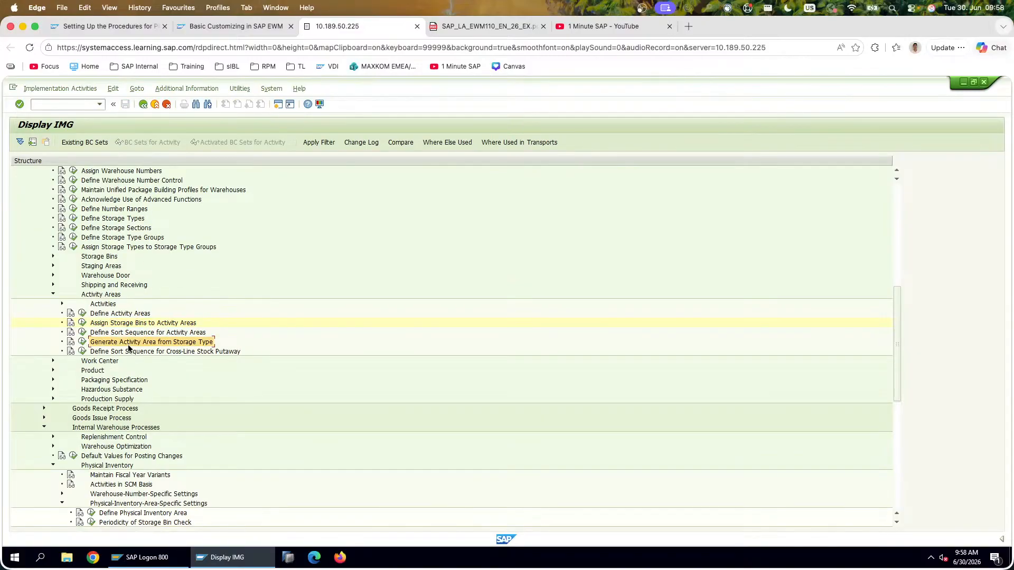
double_click(93, 344)
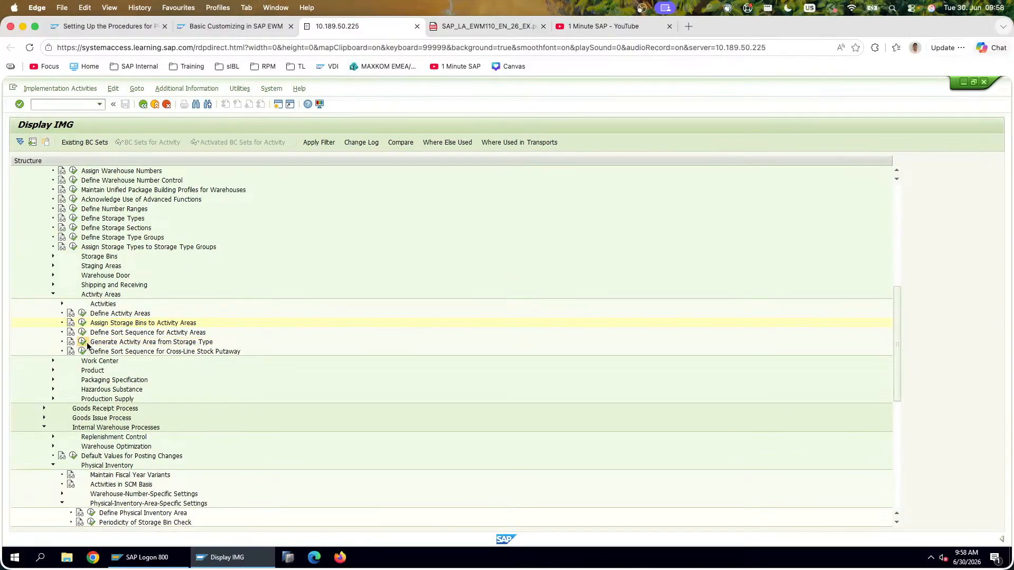
left_click(142, 104)
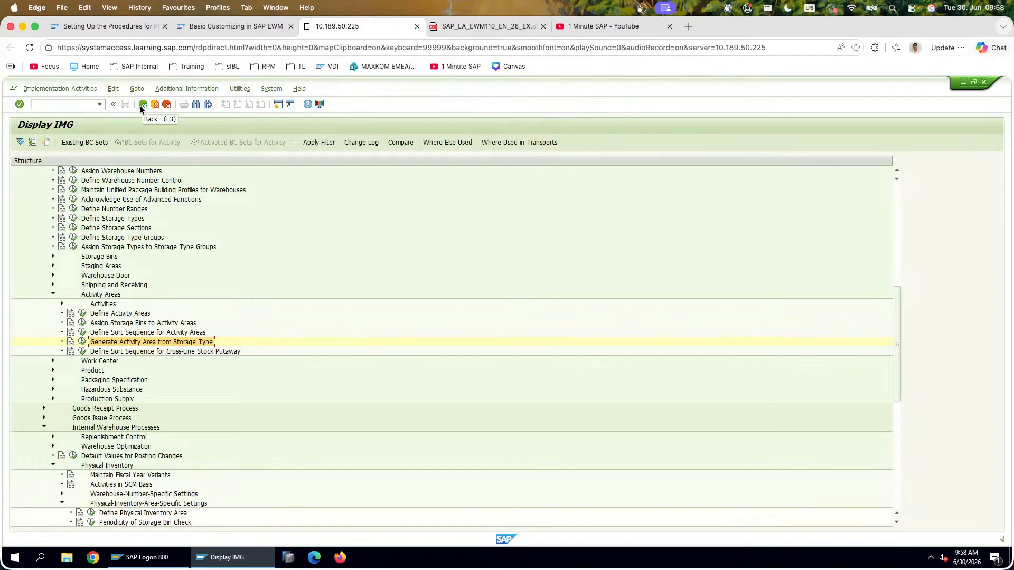
left_click(135, 334)
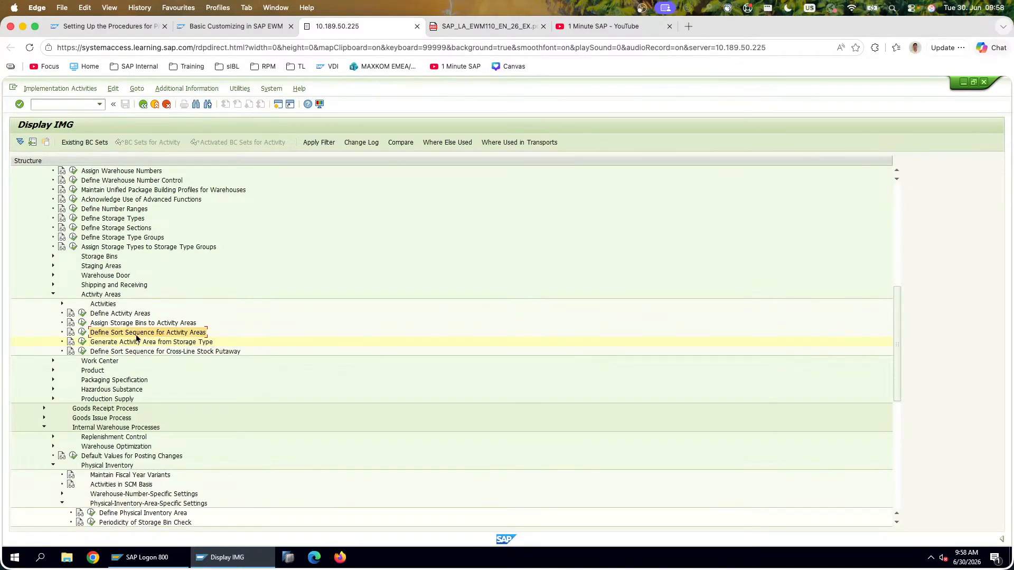
left_click(83, 332)
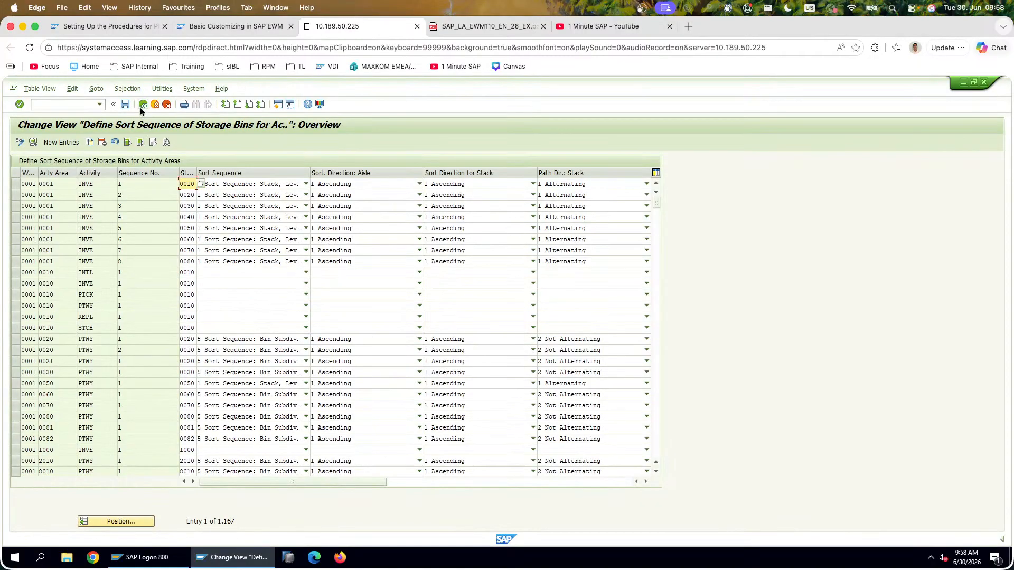
left_click(141, 106)
left_click(476, 25)
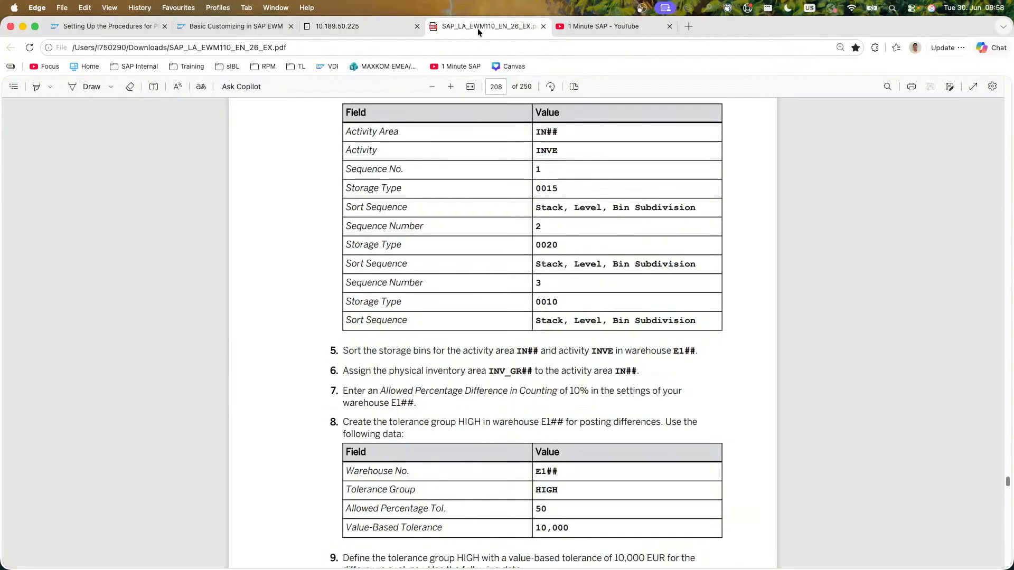
left_click(347, 31)
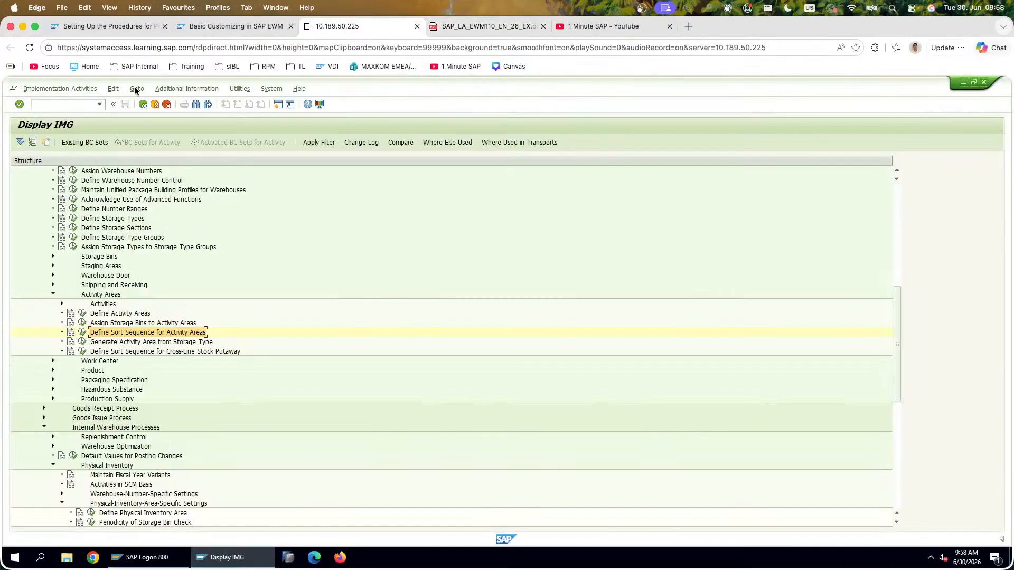
Step: Leave customizing and open Sort Storage Bins from the Extended Warehouse Management master data for storage bins
left_click(145, 104)
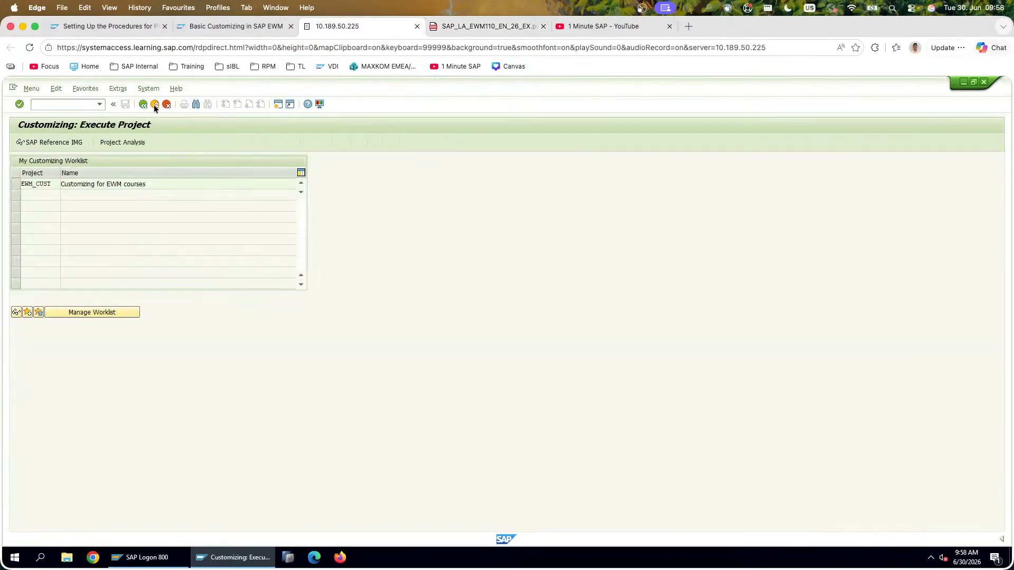
left_click(154, 105)
left_click(27, 199)
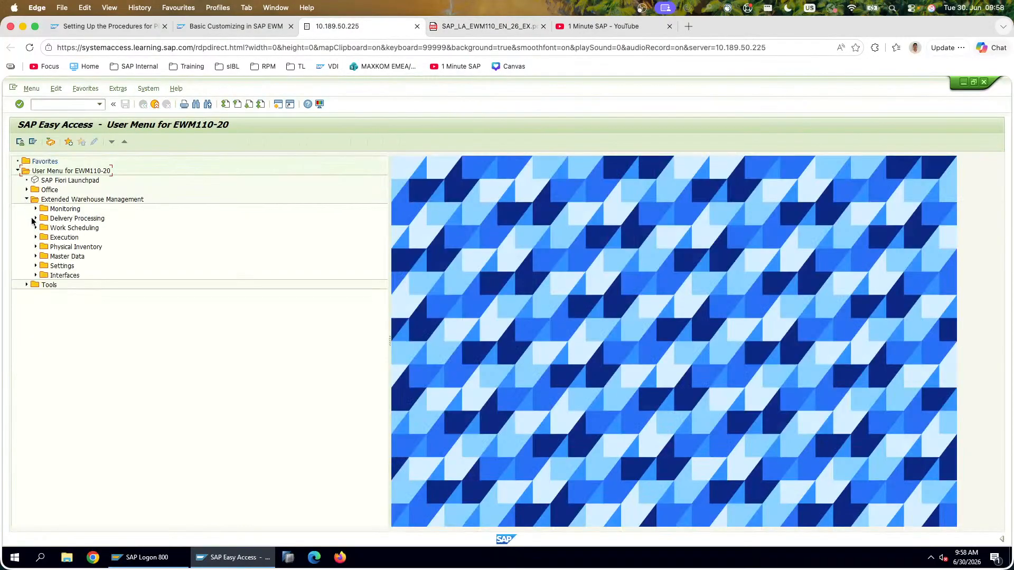
left_click(35, 256)
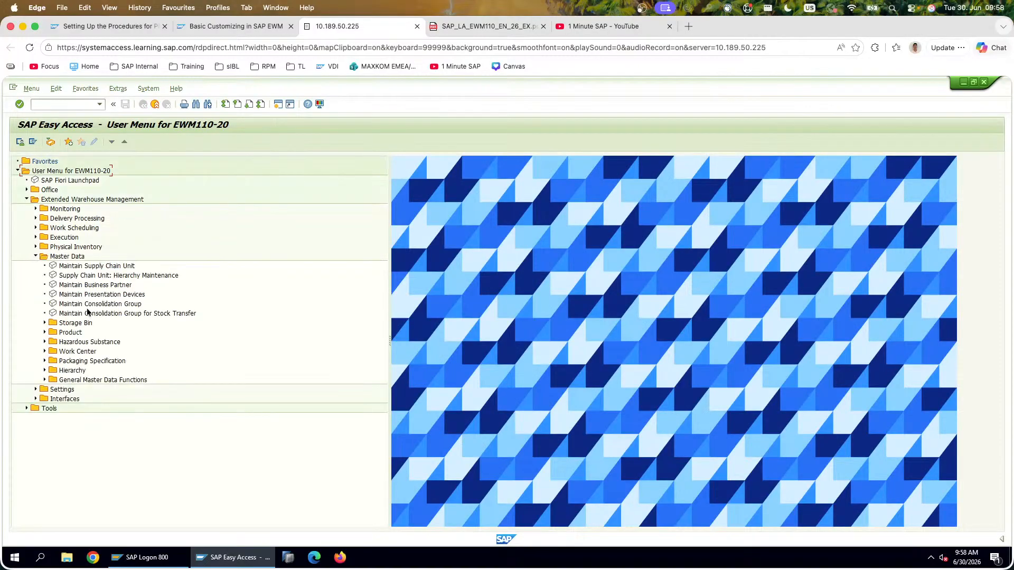
left_click(44, 323)
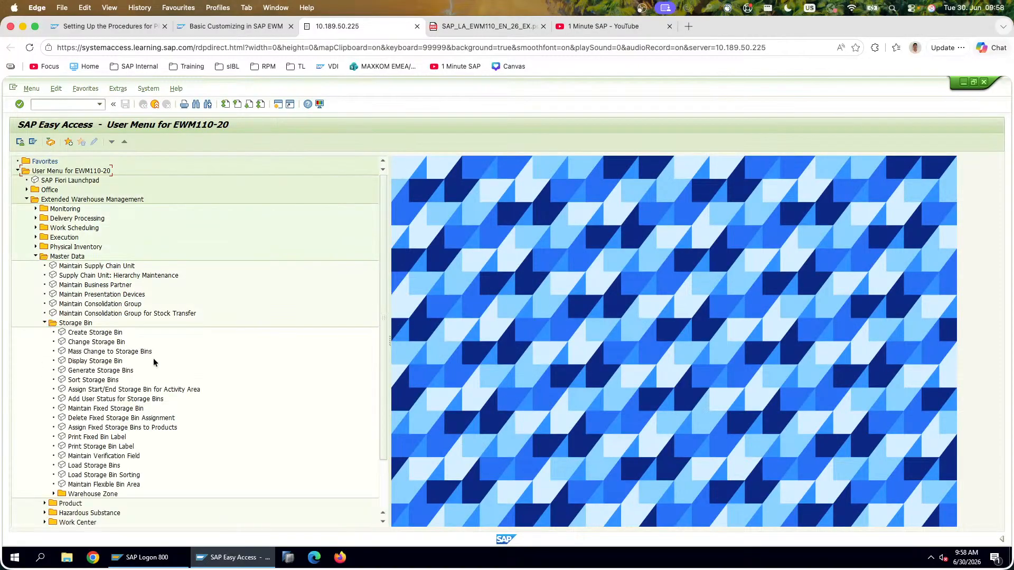
double_click(113, 380)
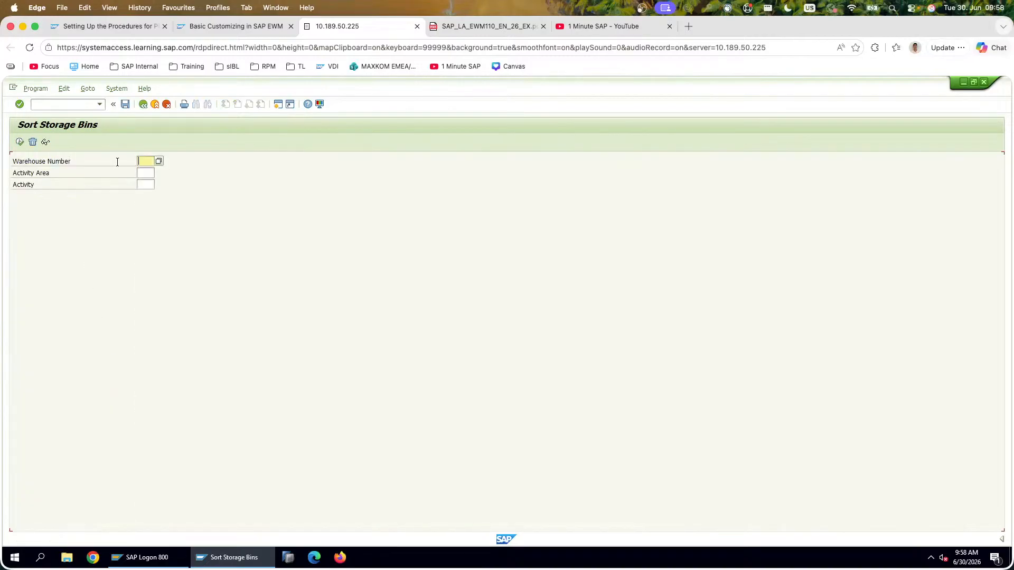
Step: Try to sort the storage bins for warehouse E120, activity area IN20 and activity INVE, and close the log
type("E120")
key("Tab")
type("IN20")
key("Tab")
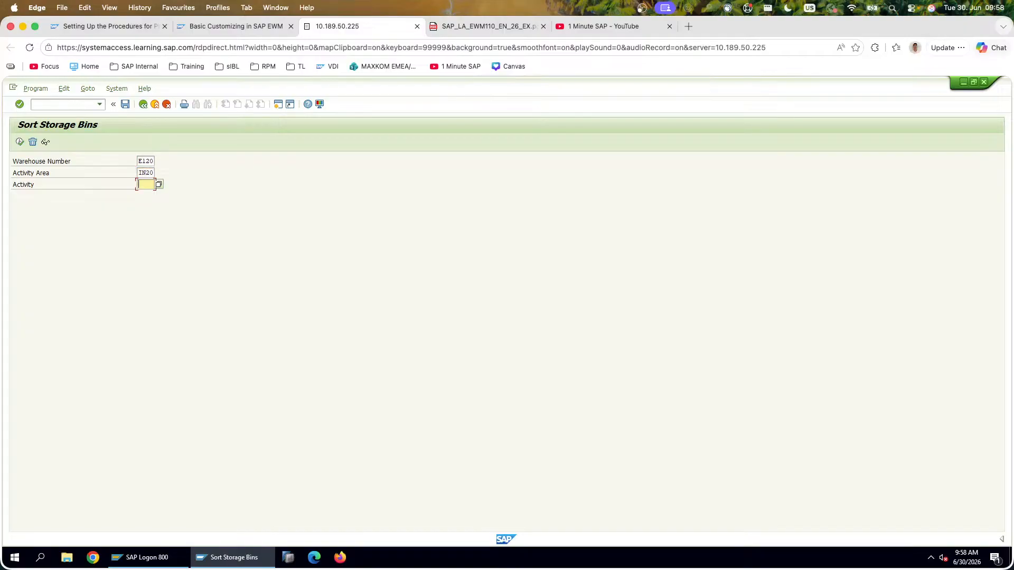
type("INVE")
key("Tab")
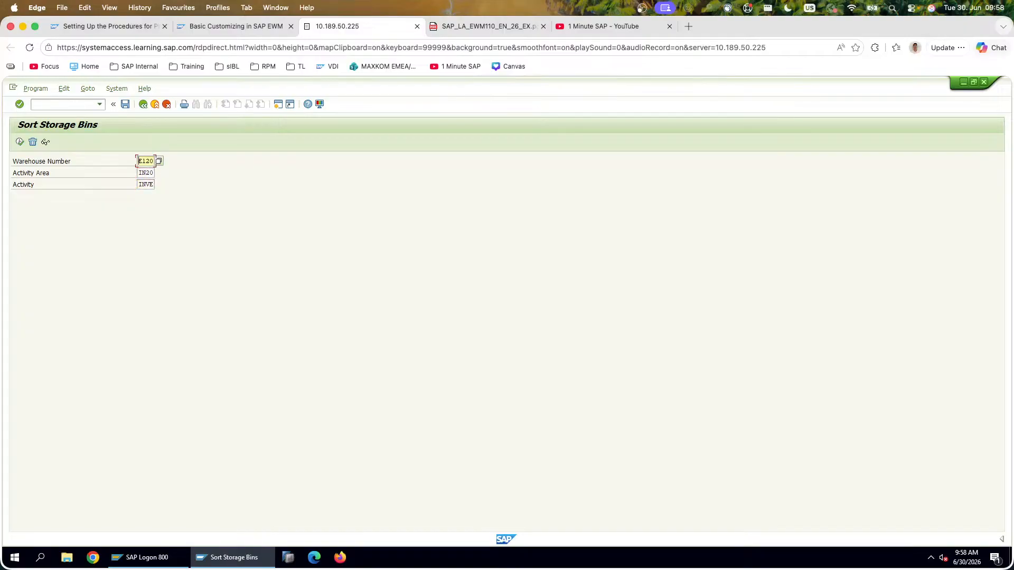
left_click(19, 142)
left_click(133, 251)
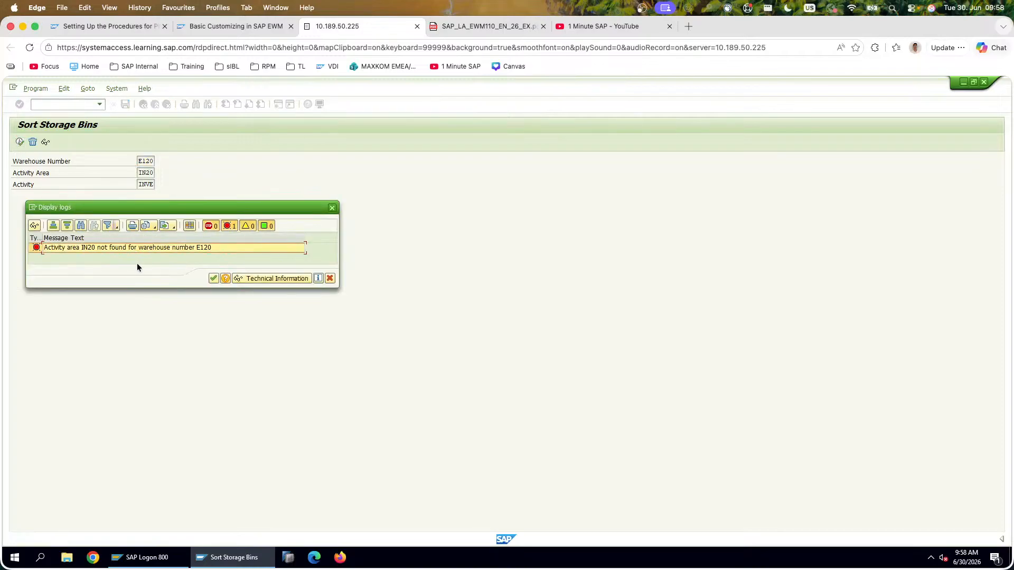
left_click(213, 279)
left_click(148, 185)
left_click(149, 173)
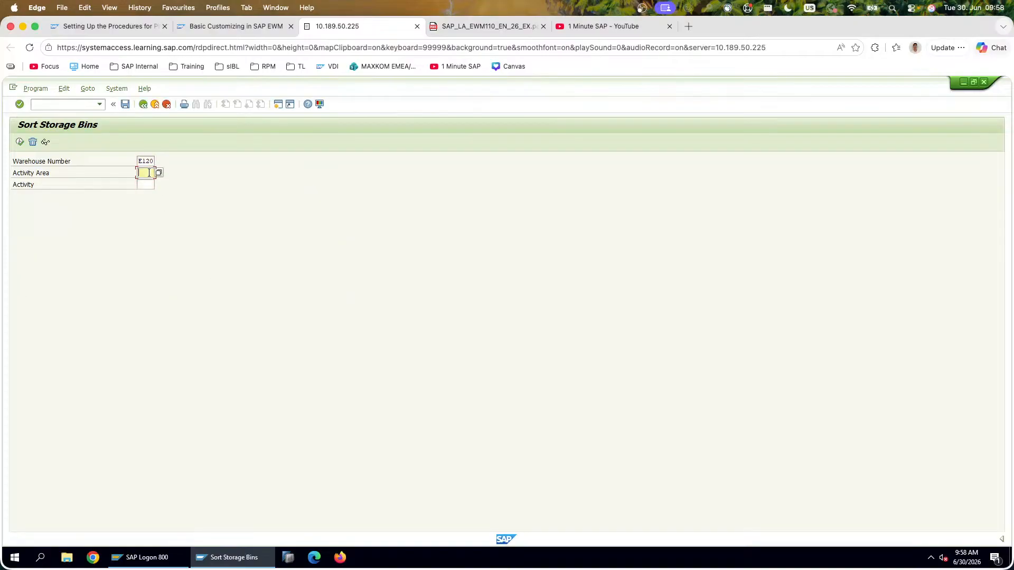
Step: Review exercise task 2 in the PDF for the activity area code and the warehouse it belongs to
left_click(440, 26)
scroll(462, 232, "up", 12)
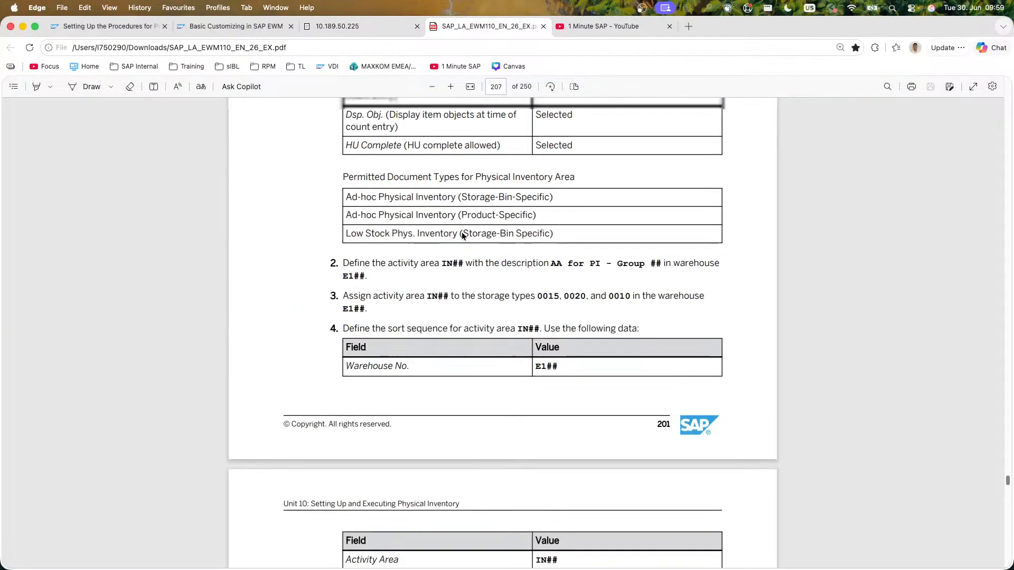
scroll(462, 232, "up", 1)
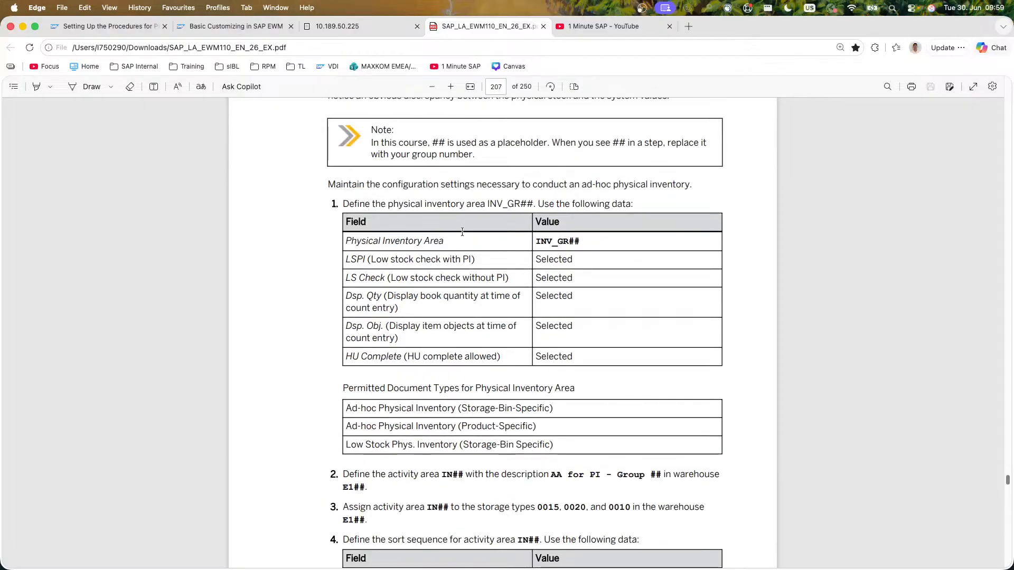
scroll(462, 232, "down", 5)
left_click_drag(448, 355, 585, 360)
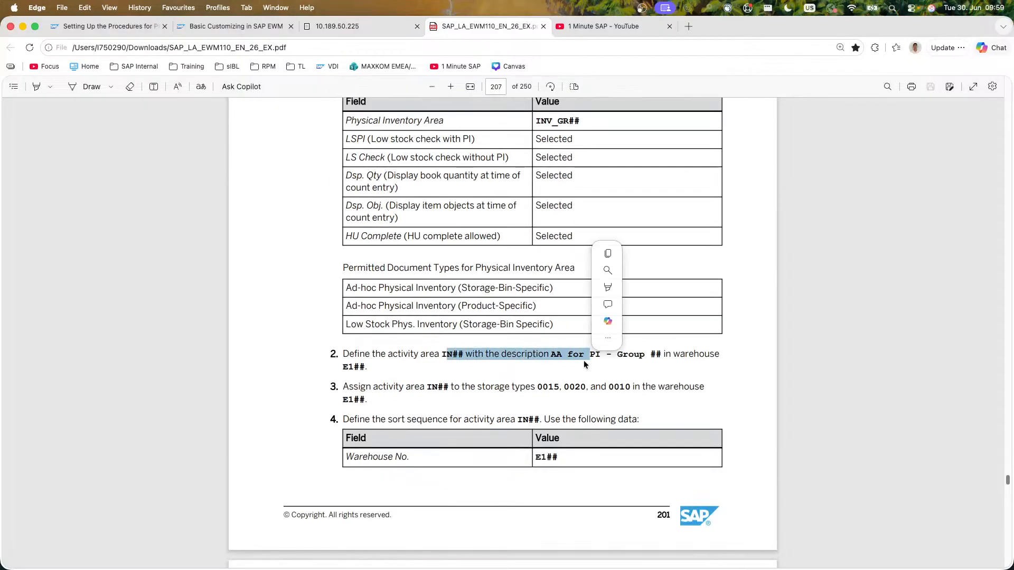
left_click(435, 372)
Step: Leave Sort Storage Bins and open the customizing project overview with transaction SPRO
left_click(393, 35)
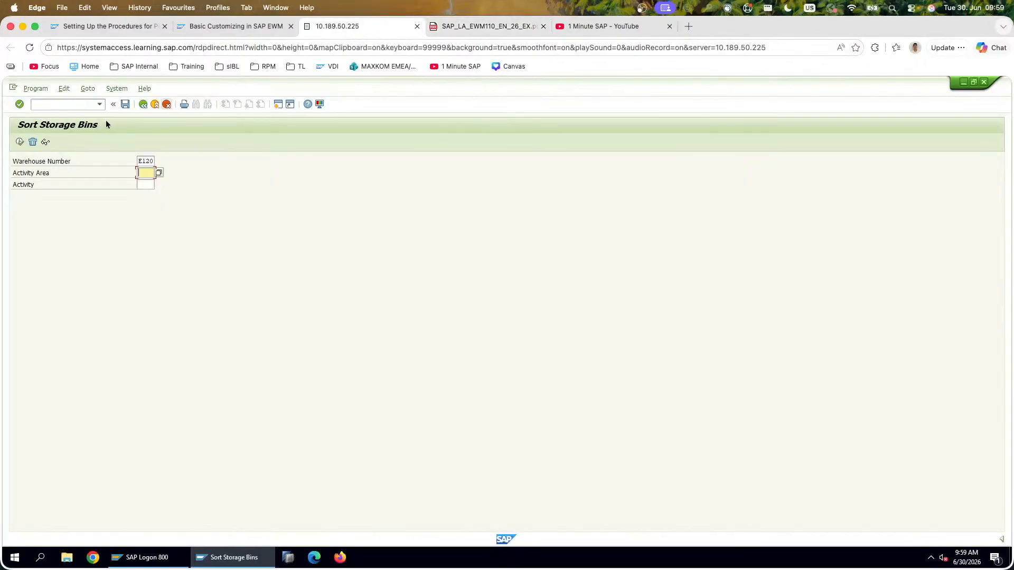
left_click(139, 105)
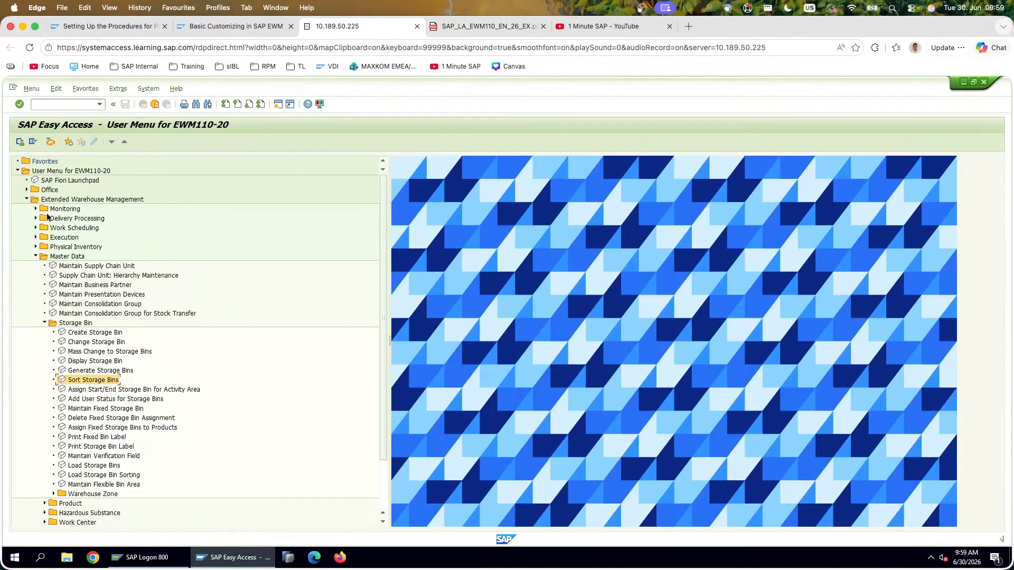
type("spro")
key("Return")
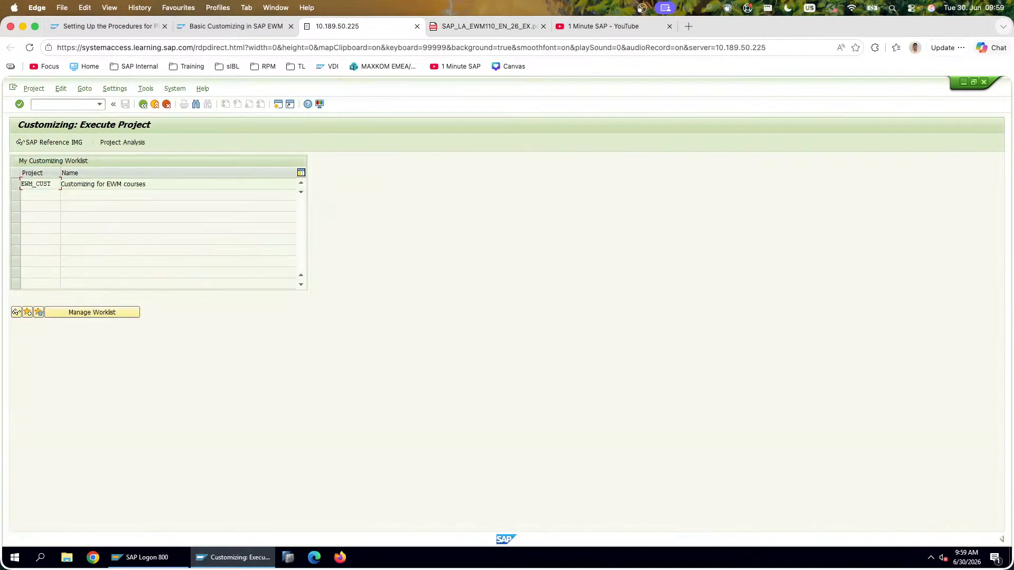
double_click(74, 184)
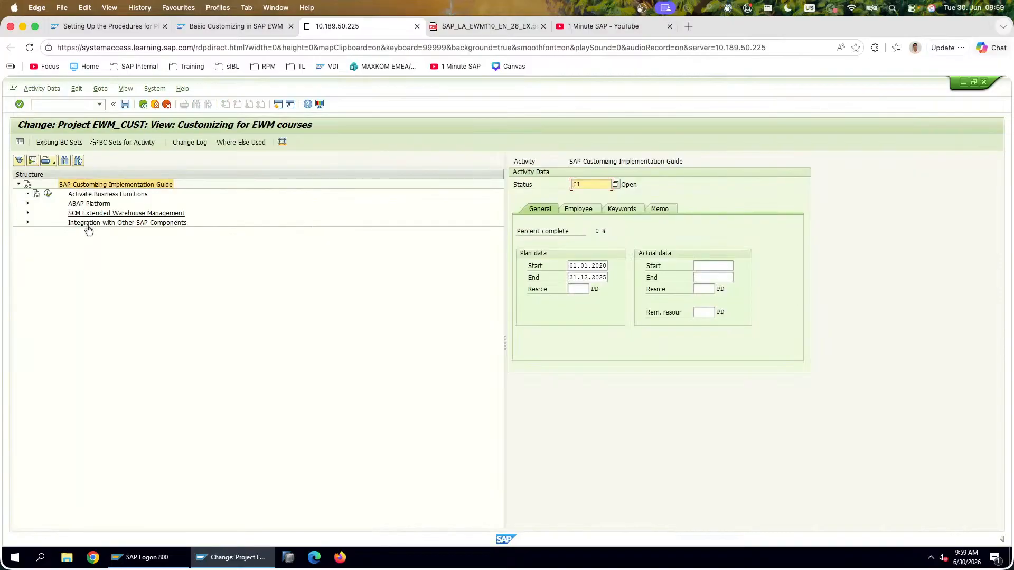
left_click(28, 213)
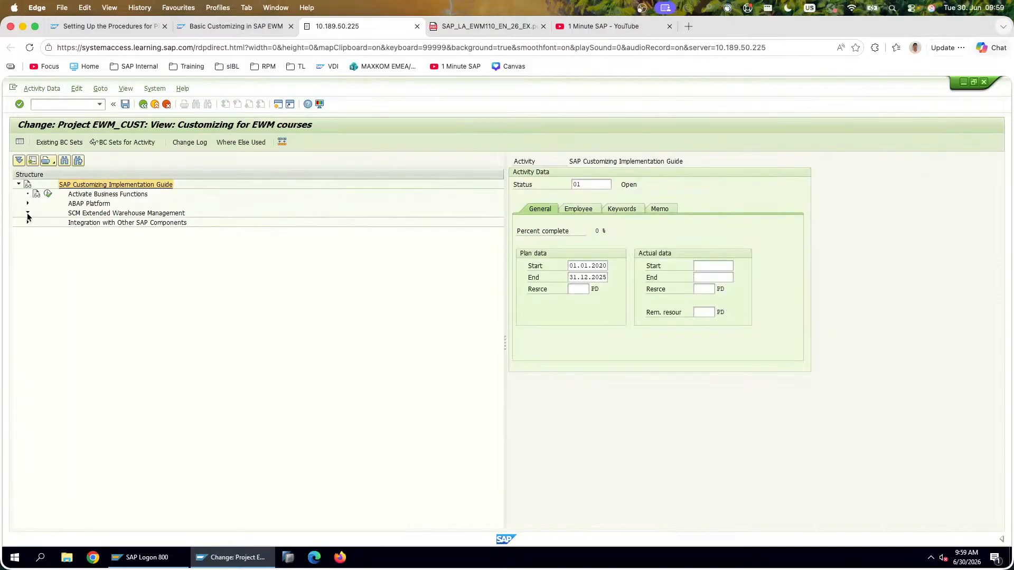
left_click(36, 222)
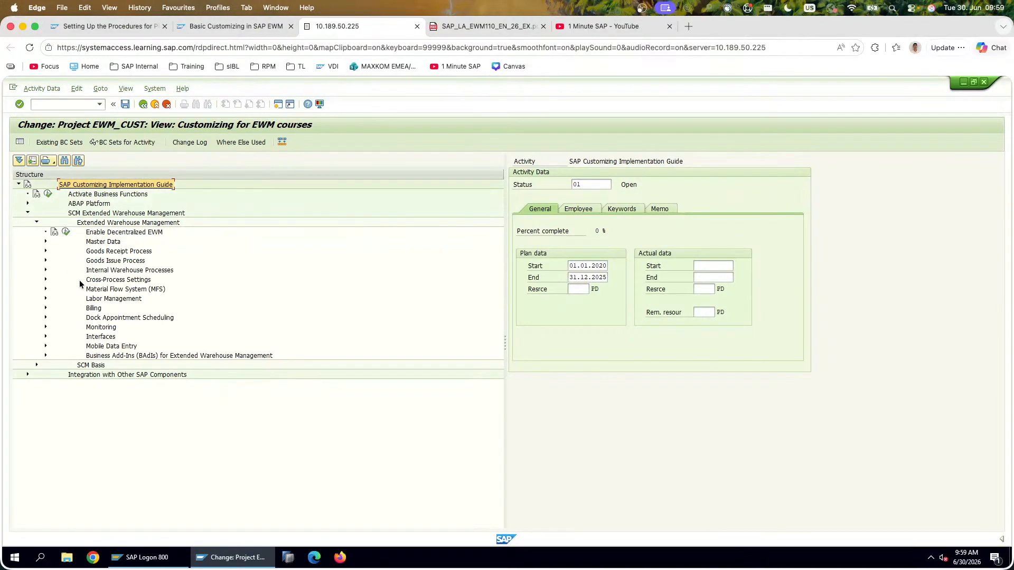
key("F3")
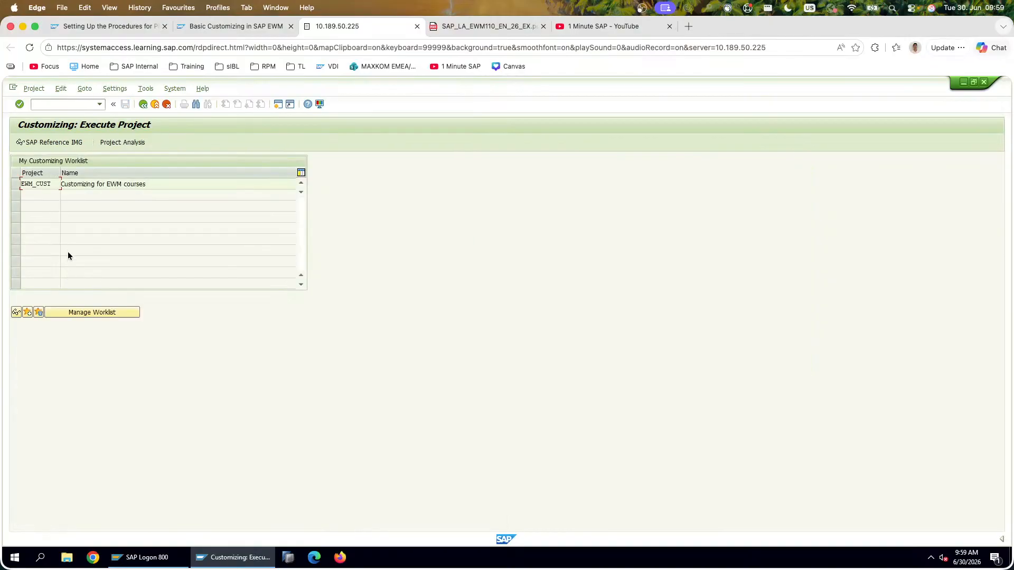
Step: Open the EWM_CUST project and start Define Activity Areas under Extended Warehouse Management, Master Data, Activity Areas
double_click(49, 185)
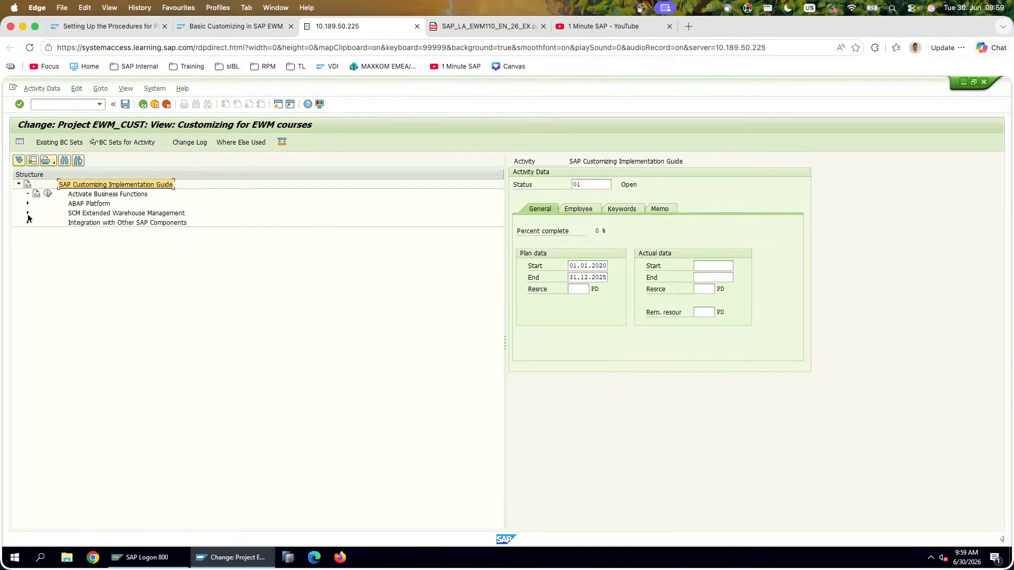
left_click(27, 213)
left_click(37, 223)
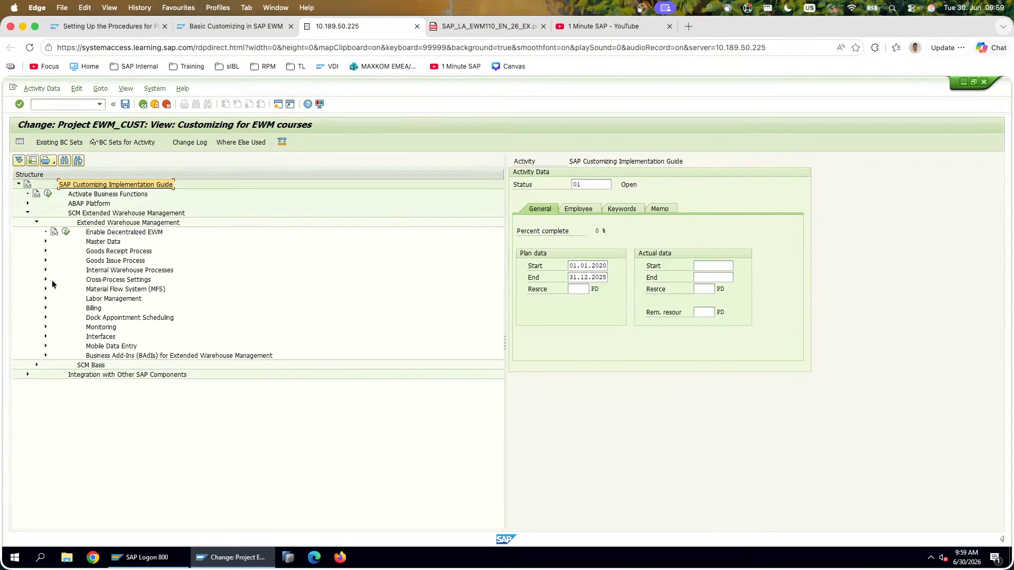
left_click(45, 241)
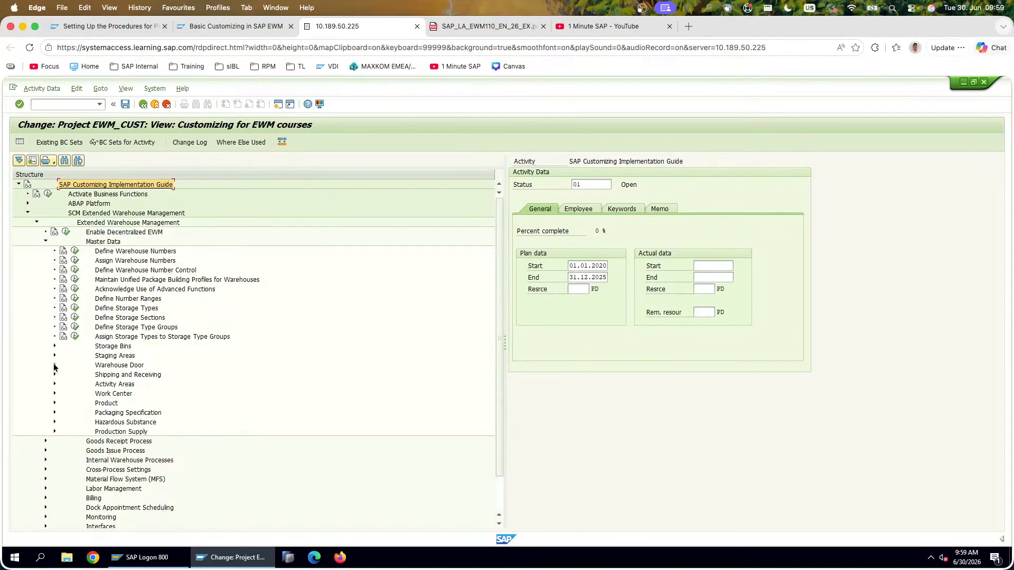
left_click(54, 384)
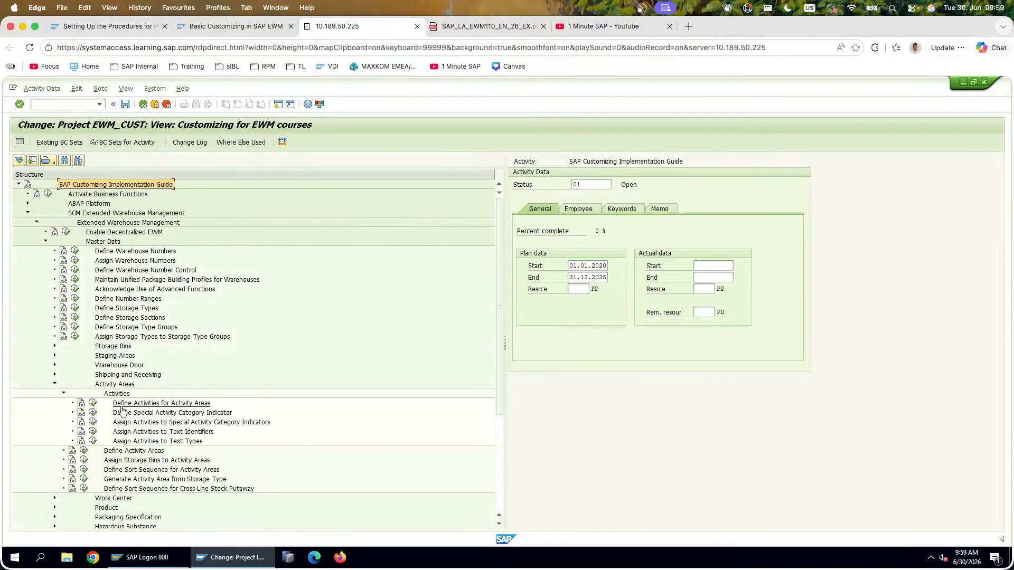
left_click(83, 451)
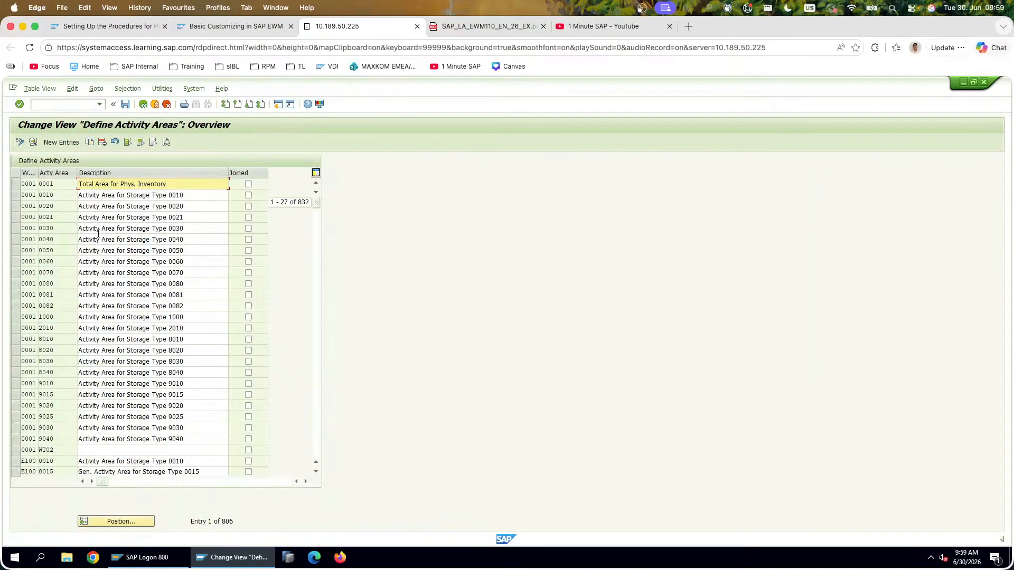
Step: Position the activity area list at the entries for warehouse E120
left_click(118, 520)
type("E120")
key("Return")
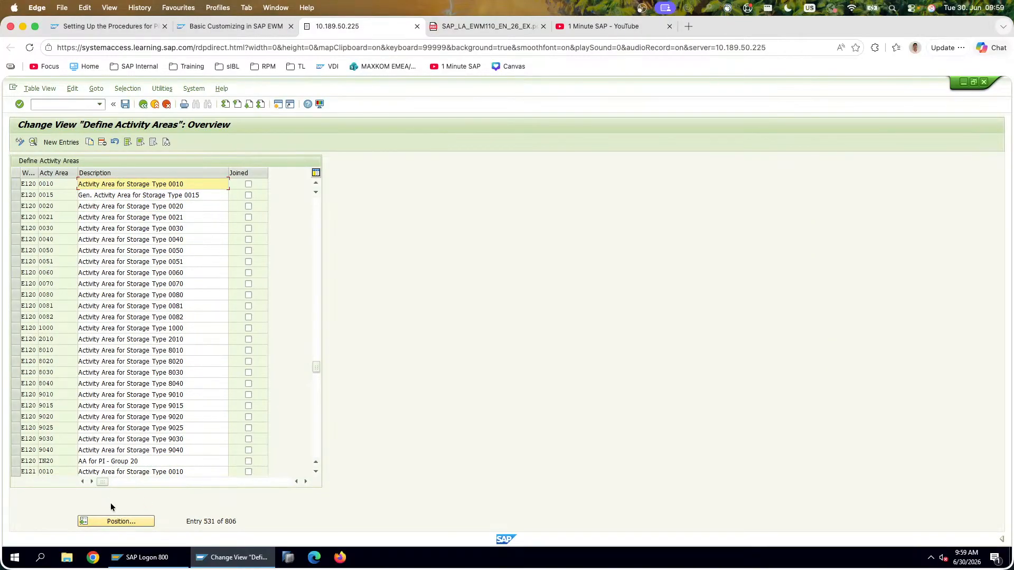
Step: Position the activity area list at warehouse E118 and review the activity areas defined there
left_click(121, 522)
type("E118")
key("Return")
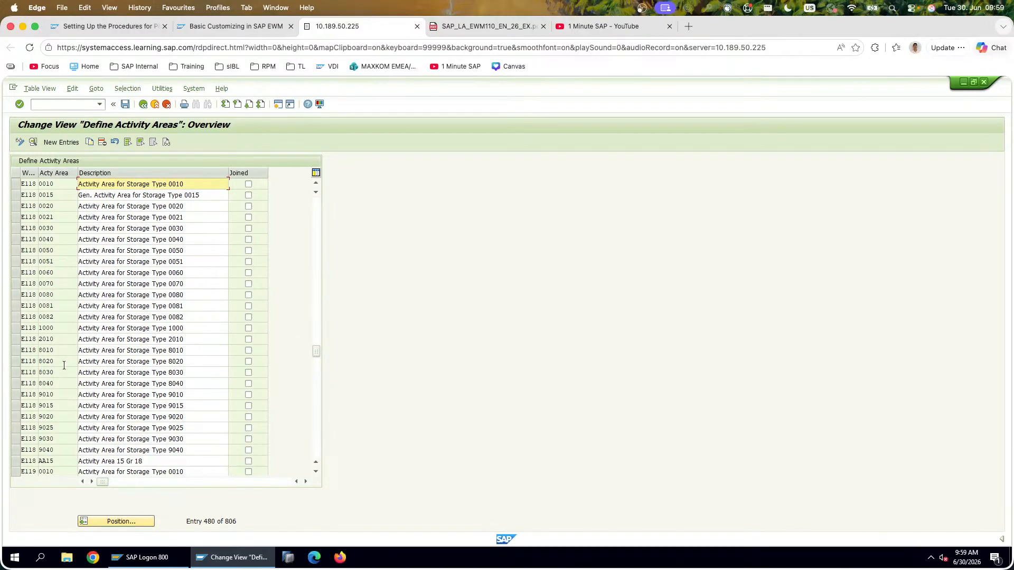
scroll(64, 365, "down", 1)
scroll(64, 366, "up", 3)
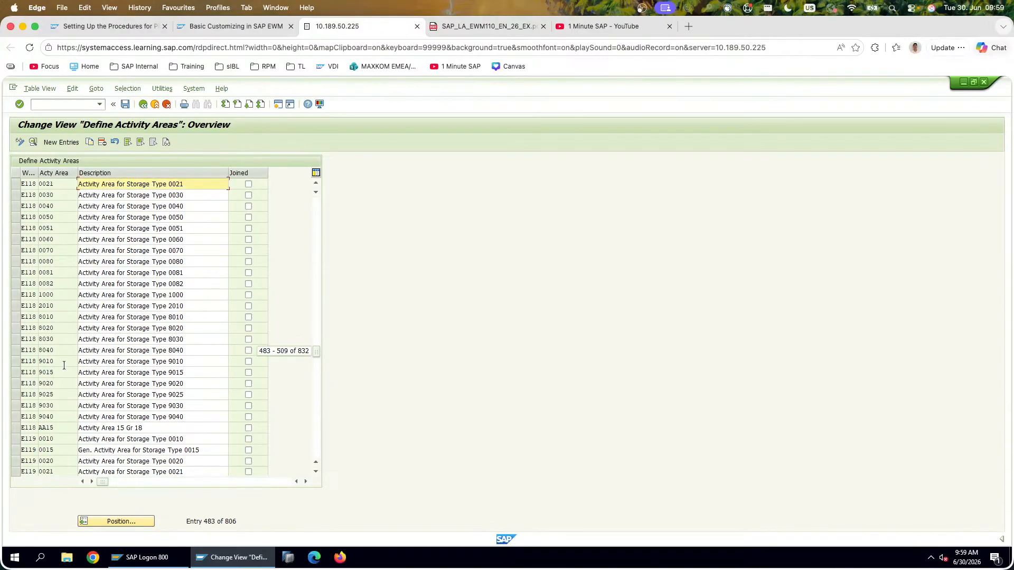
scroll(64, 365, "down", 12)
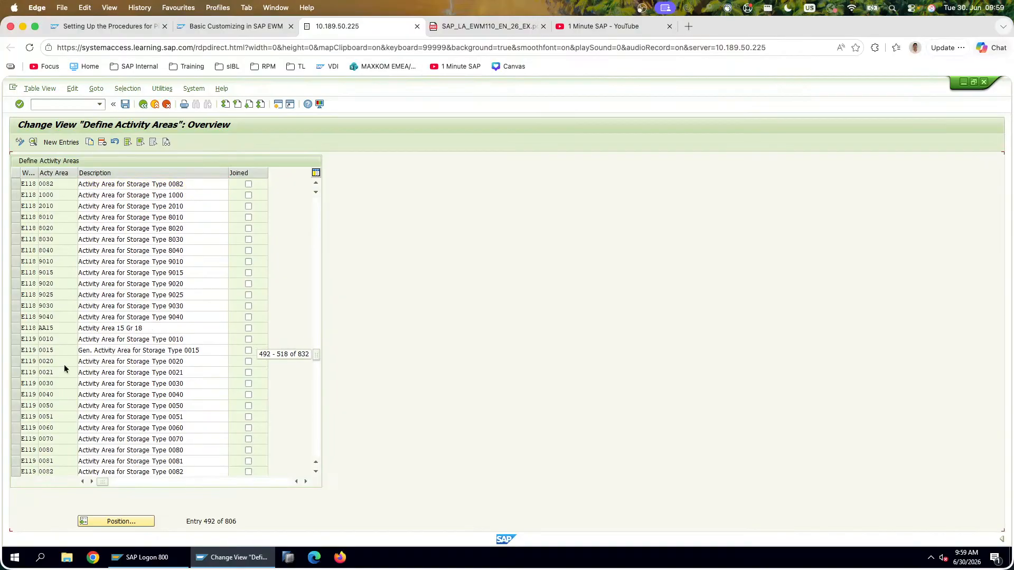
Step: Try to create a new activity area entry IN20 for warehouse E120
left_click(60, 143)
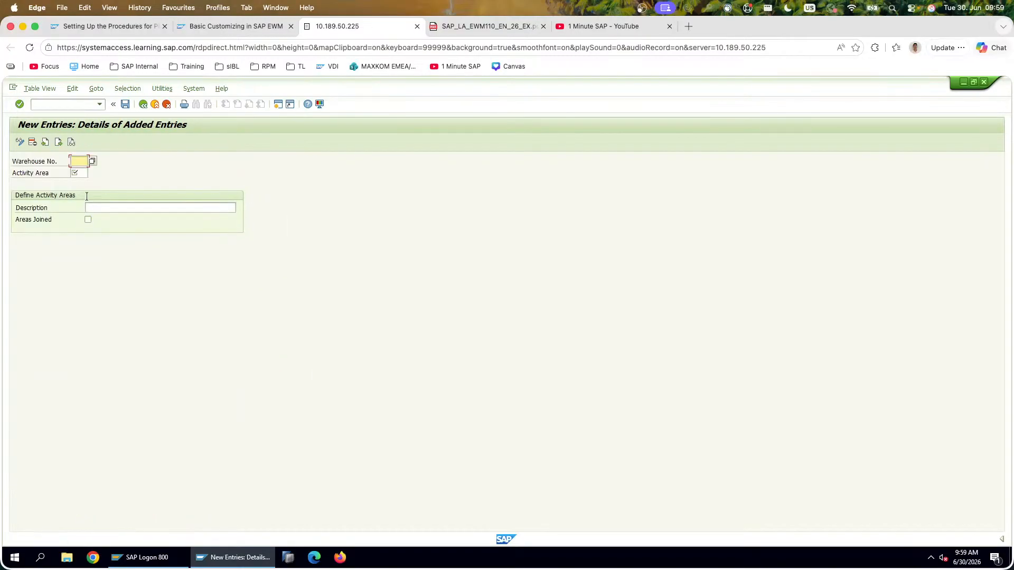
type("E")
key("Down")
key("Return")
key("Tab")
key("Down")
key("Return")
key("Tab")
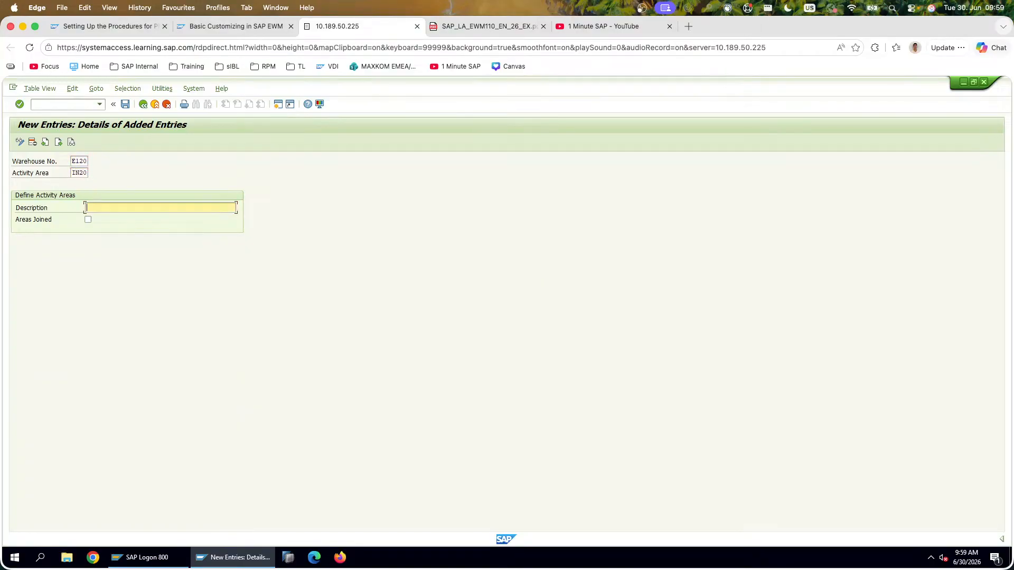
Step: Copy the description from the exercise PDF, try to enter it as "AA for PI - Group 20" for the new activity area, and discard the entry
left_click(489, 26)
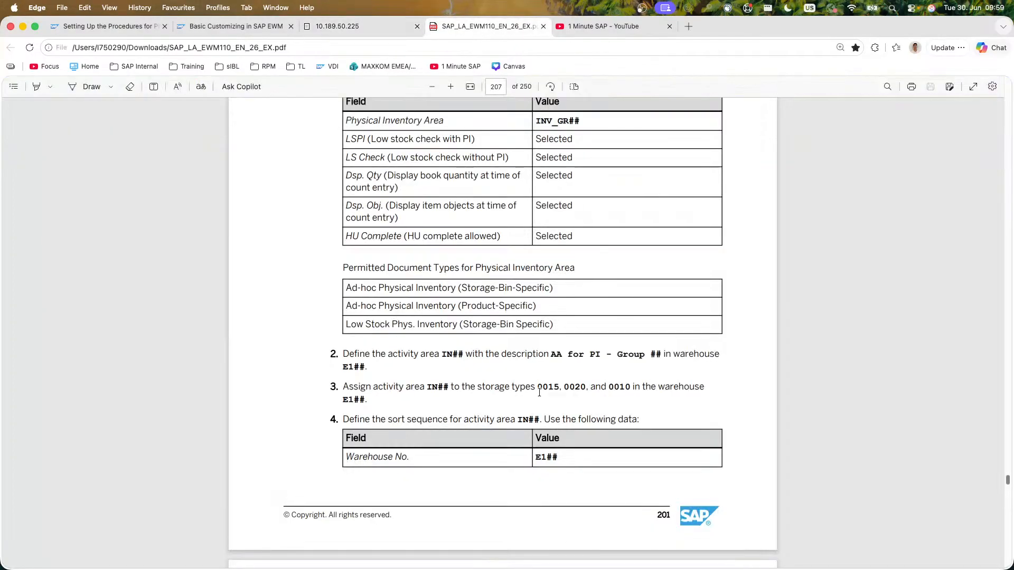
left_click_drag(553, 358, 659, 357)
key("super+c")
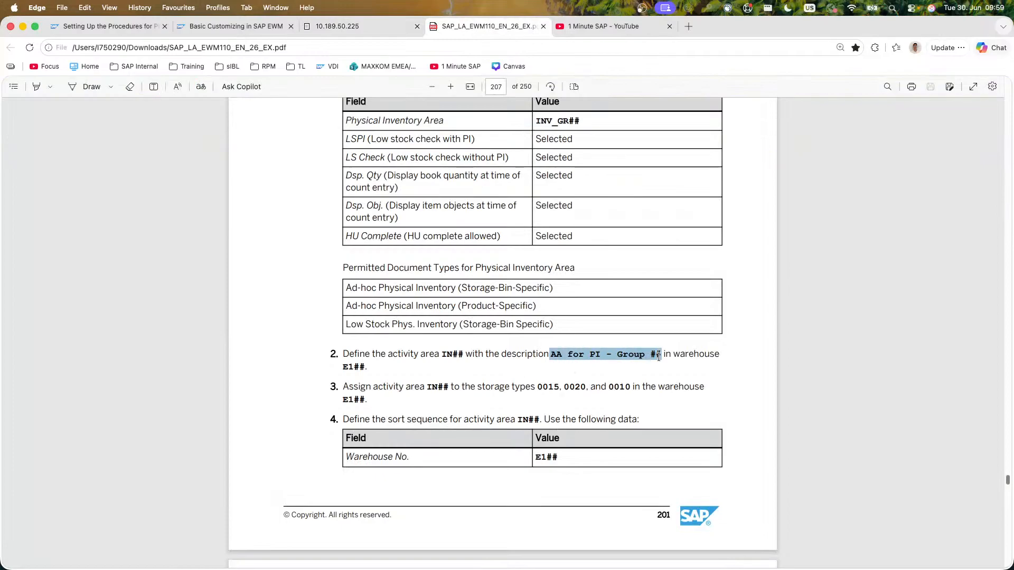
left_click(338, 26)
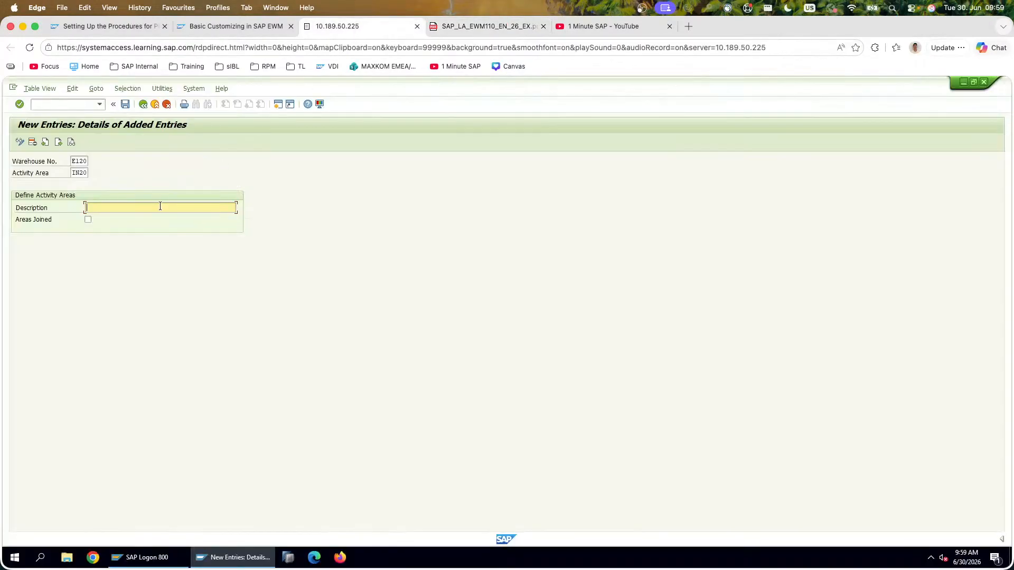
key("super+v")
key("Return")
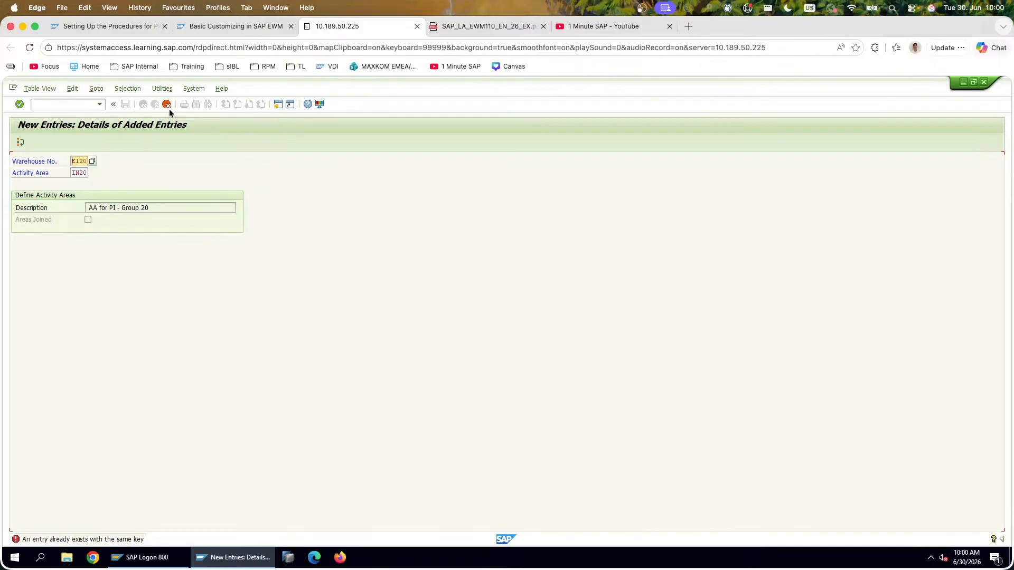
left_click(22, 142)
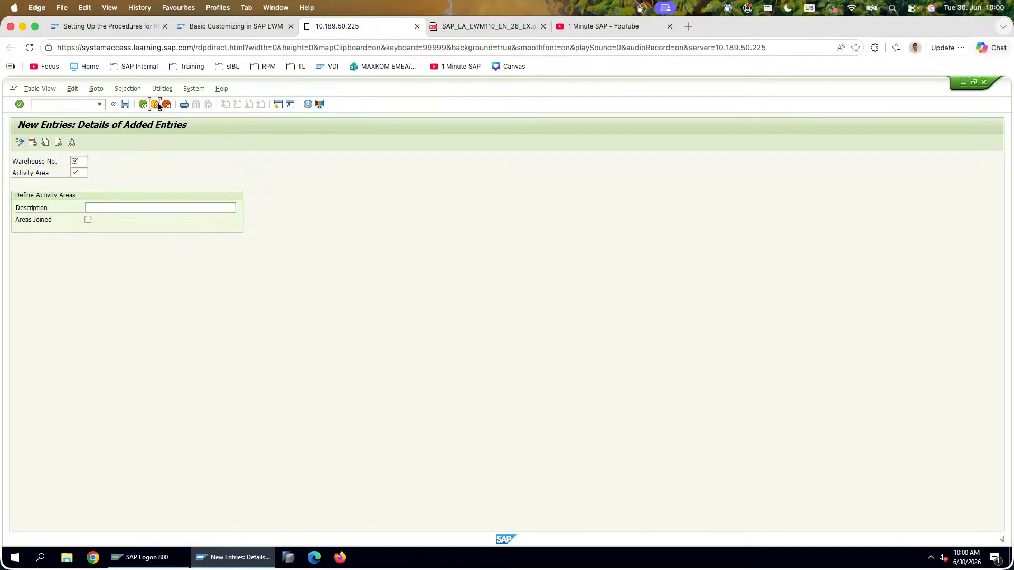
left_click(143, 104)
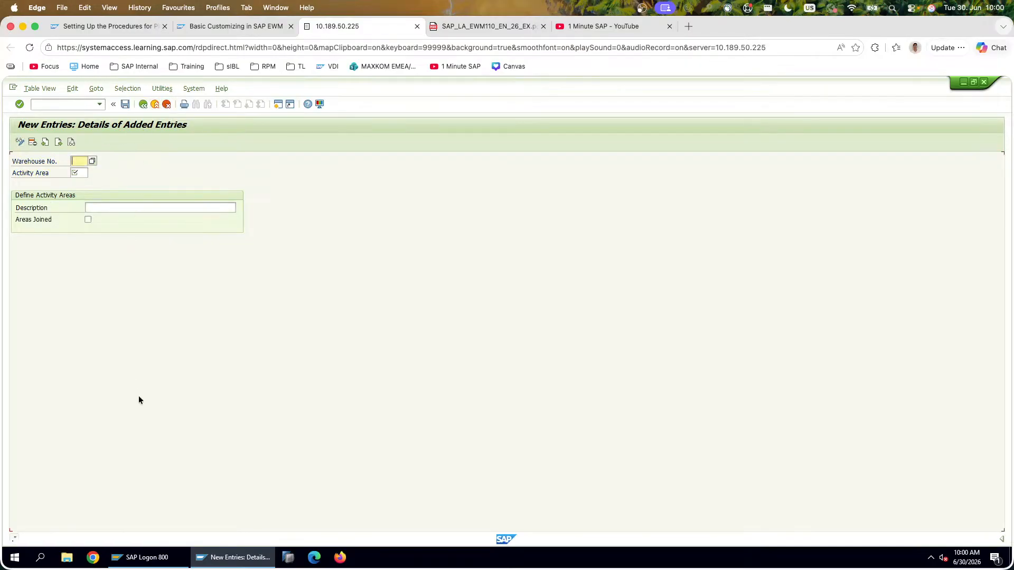
left_click(166, 104)
left_click(147, 270)
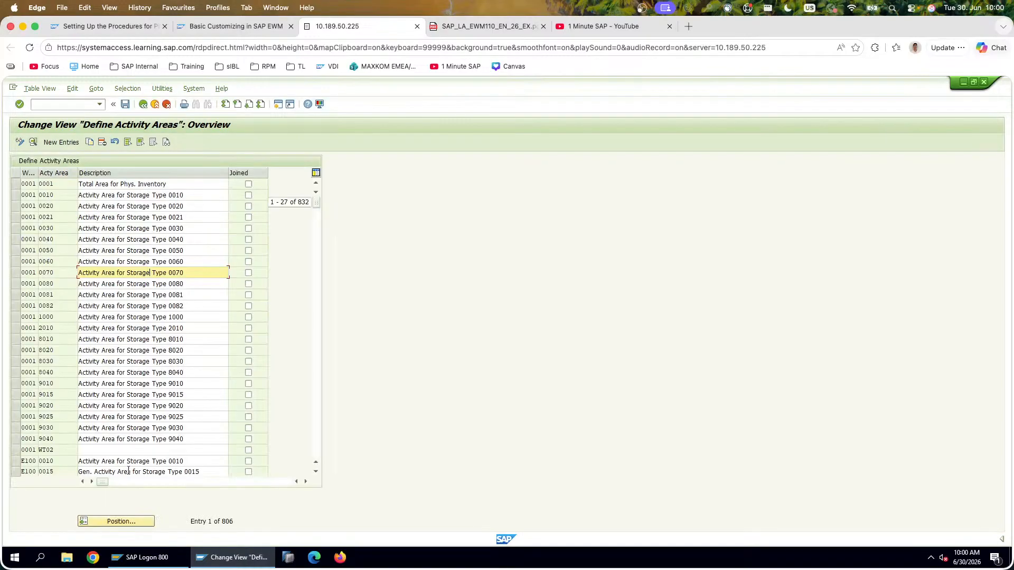
Step: Locate activity area IN20 of warehouse E120, check its description, and return to the customizing structure
left_click(137, 521)
type("E120")
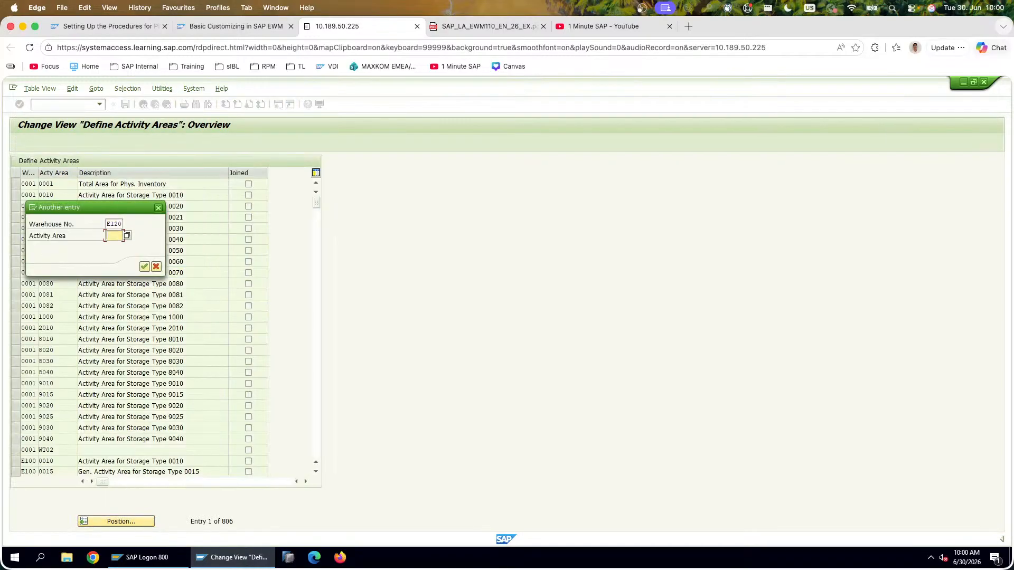
type("IV20")
key("Return")
key("shift+Tab")
key("Return")
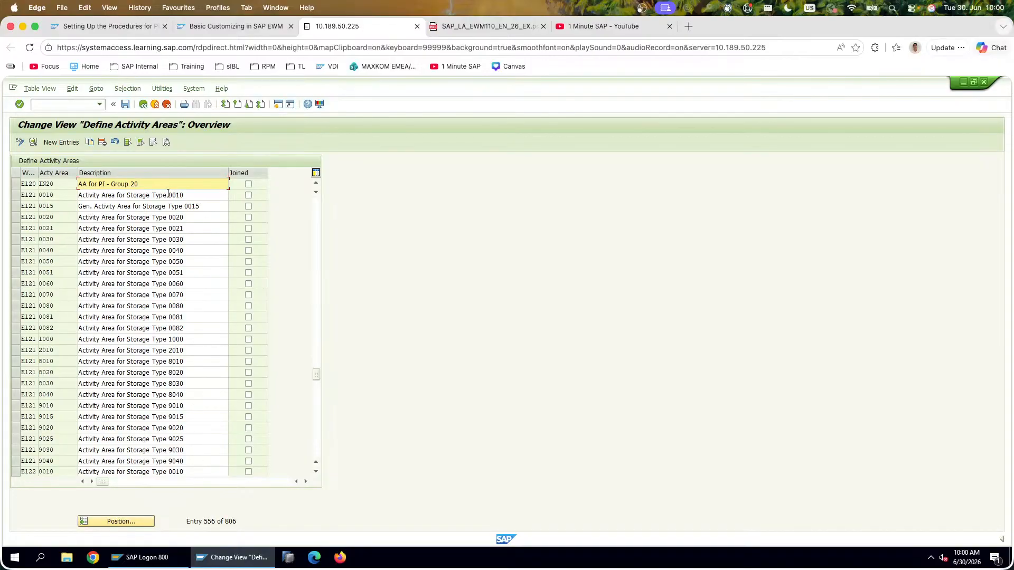
left_click_drag(165, 185, 78, 184)
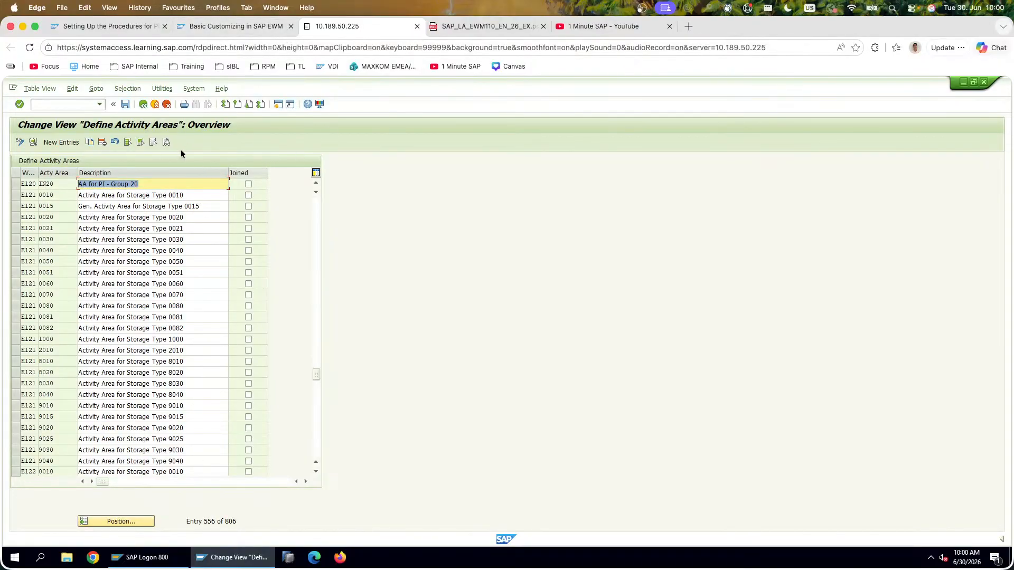
left_click(144, 105)
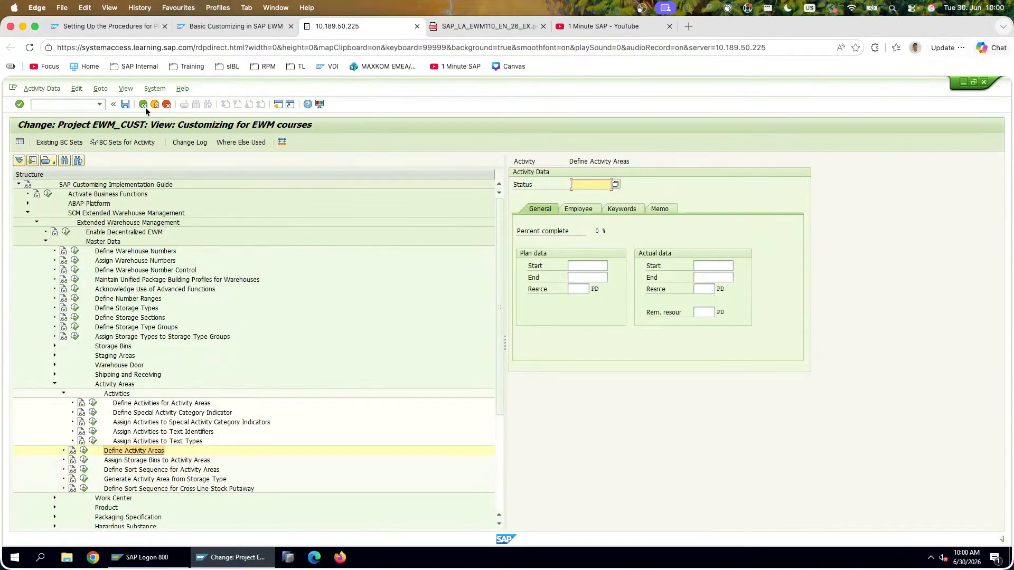
Step: Start the customizing activity Define Sort Sequence for Activity Areas
key("Down")
key("Down")
key("Down")
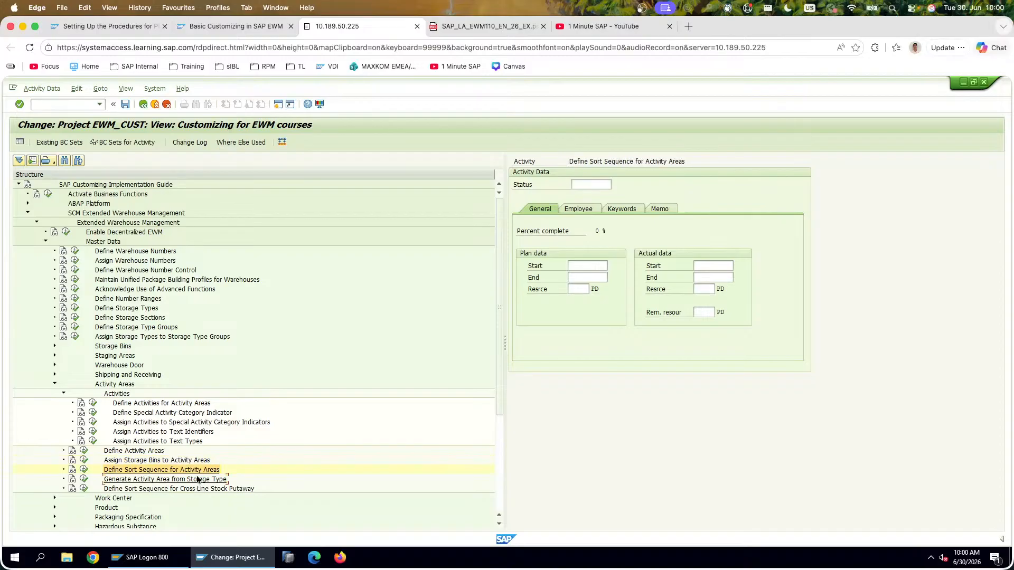
left_click(196, 469)
left_click(191, 480)
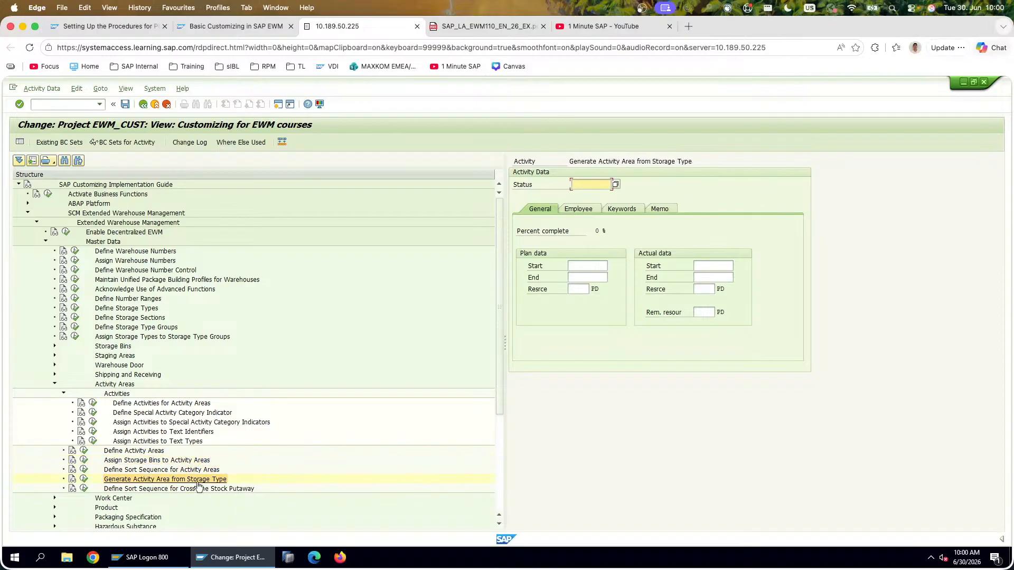
left_click(187, 469)
left_click(180, 460)
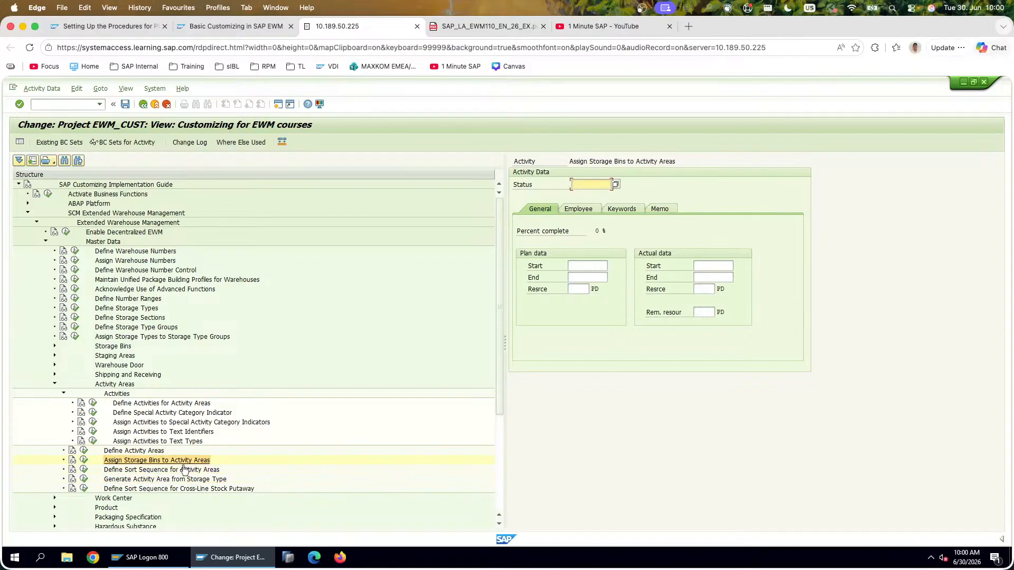
left_click(91, 470)
left_click(84, 470)
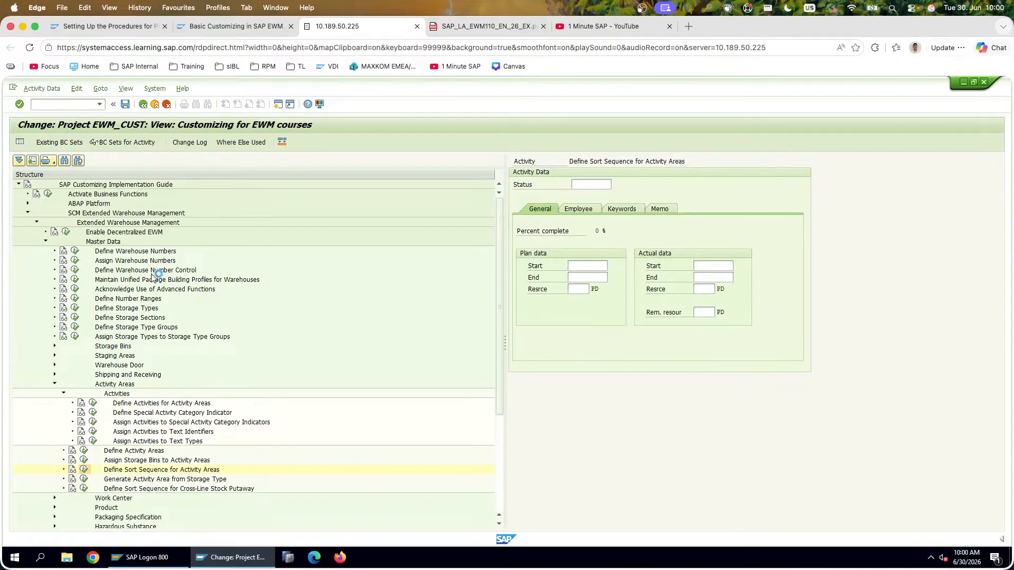
Step: Check the sort sequence entries for warehouse E120, activity area IN20 and activity INVE, and return to the customizing worklist
left_click(139, 523)
type("E")
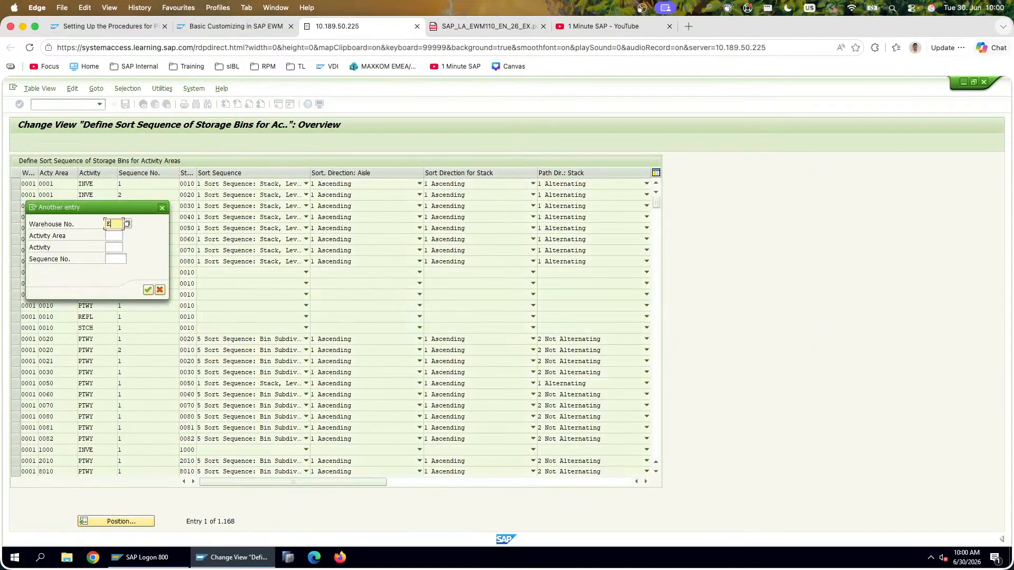
type("120")
key("Tab")
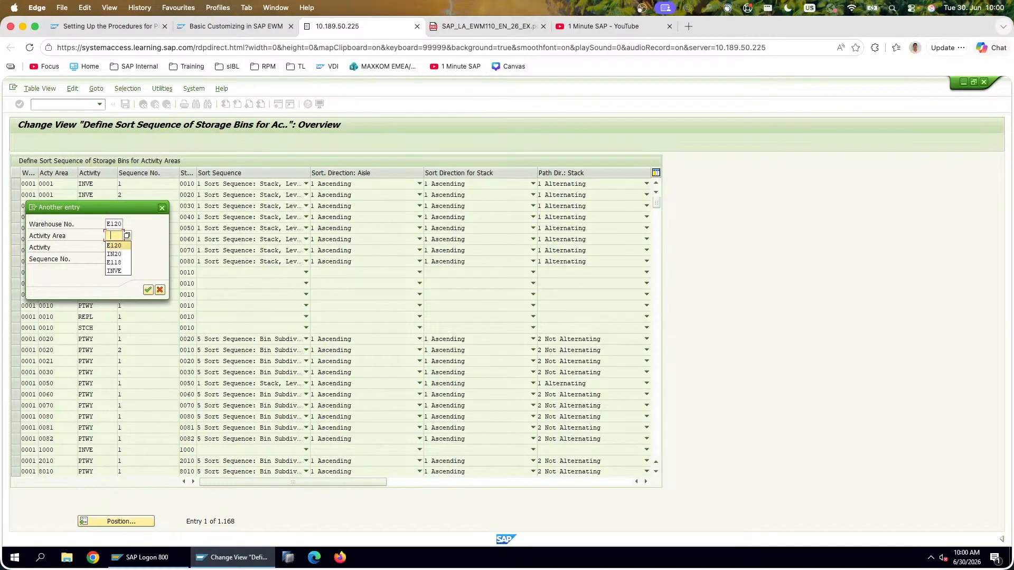
type("IN20")
key("Tab")
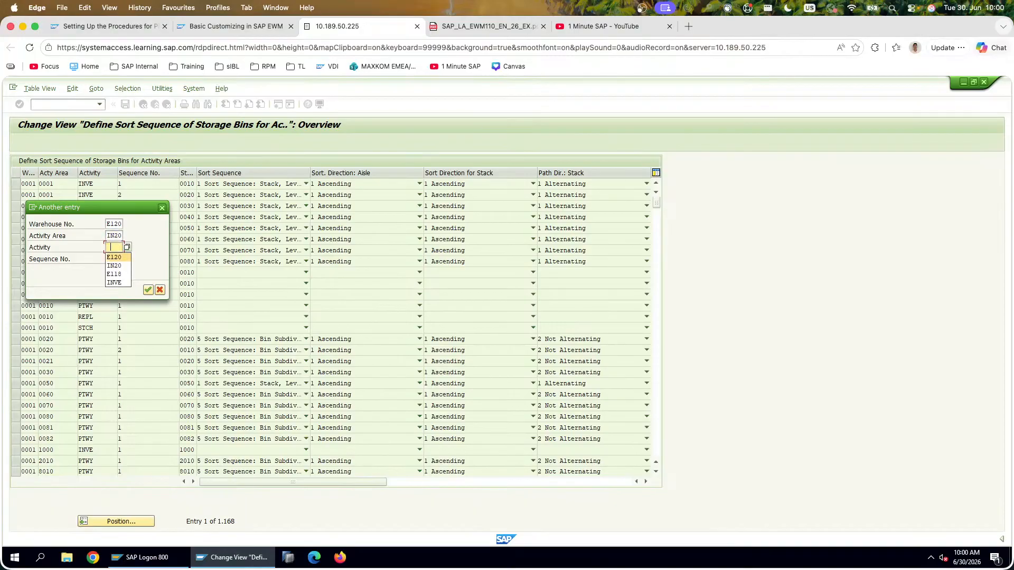
key("Down")
key("Down")
key("Down")
key("Return")
key("Return")
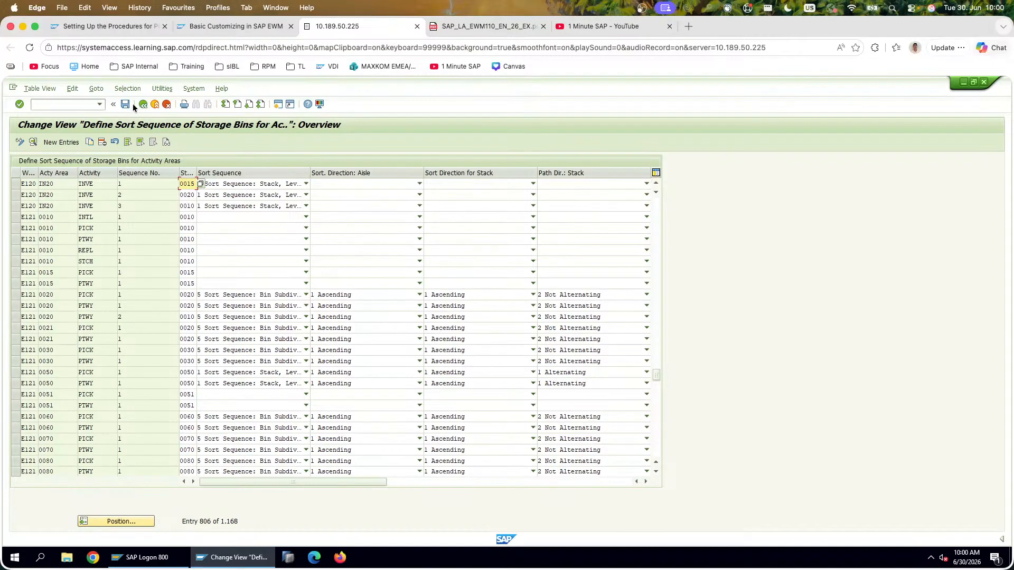
left_click(166, 104)
left_click(167, 105)
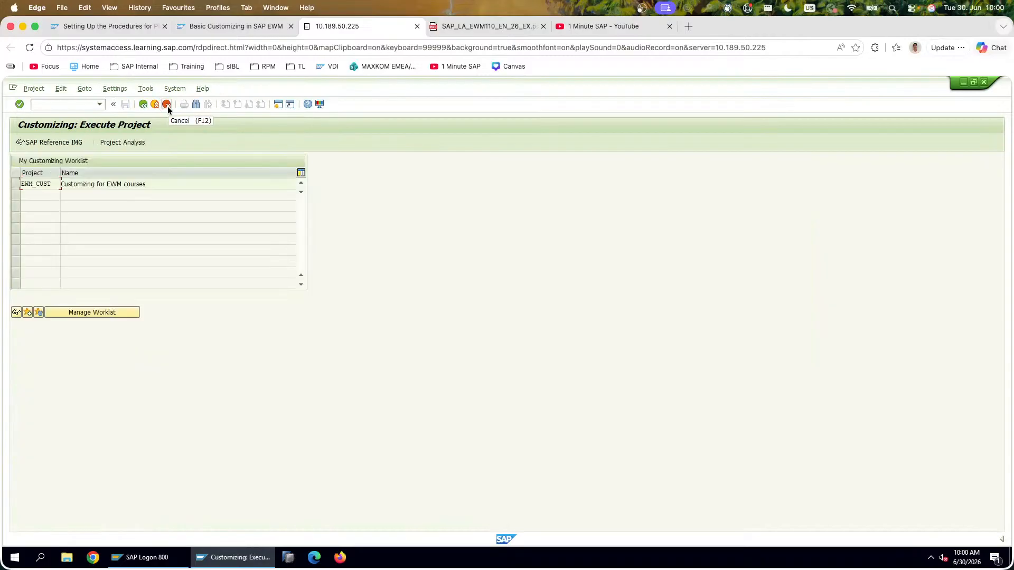
Step: Try to sort the storage bins of warehouse E120 for activity area IN20 and activity INVE with Sort Storage Bins, and close the log
left_click(167, 106)
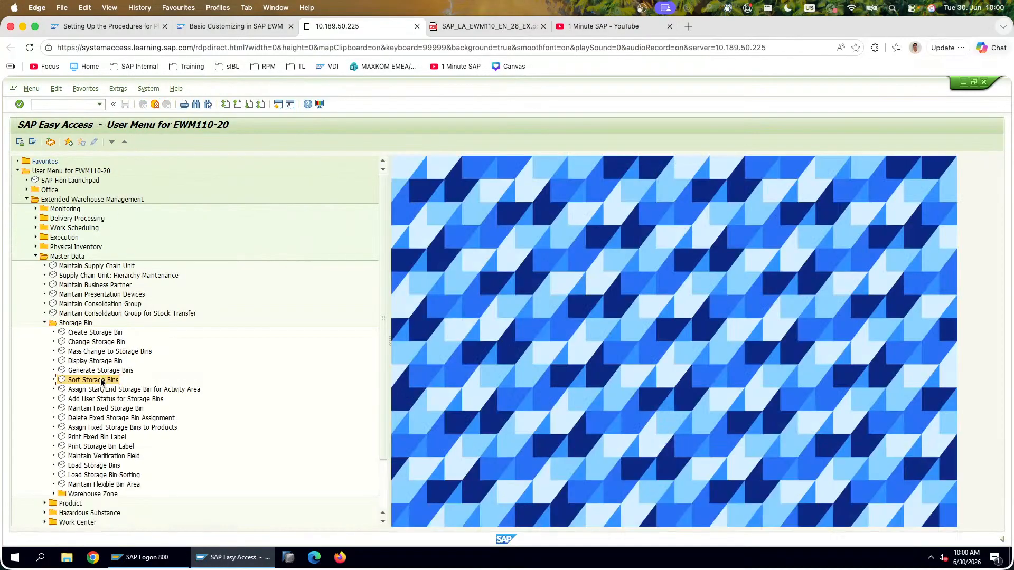
double_click(102, 380)
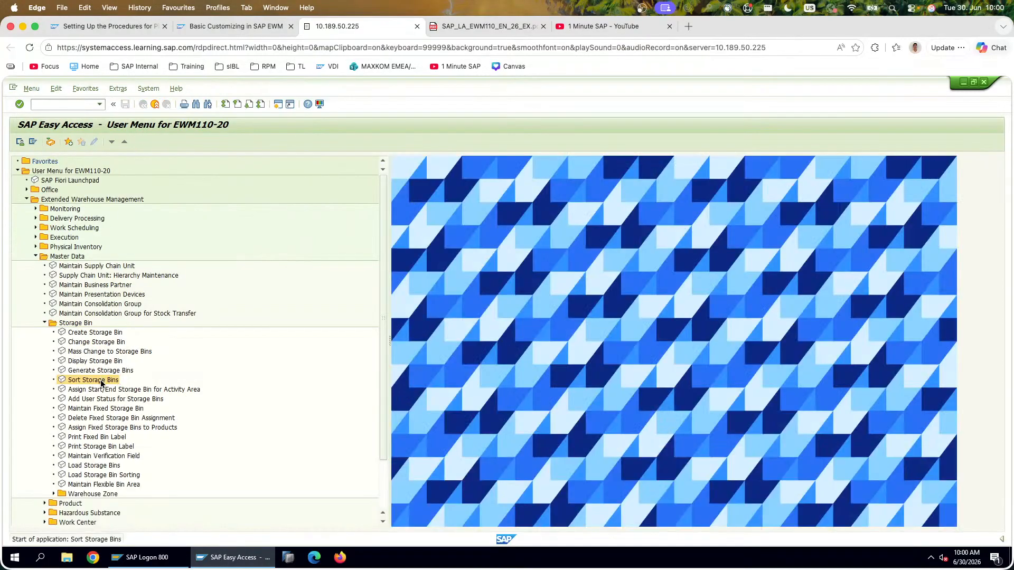
left_click(151, 172)
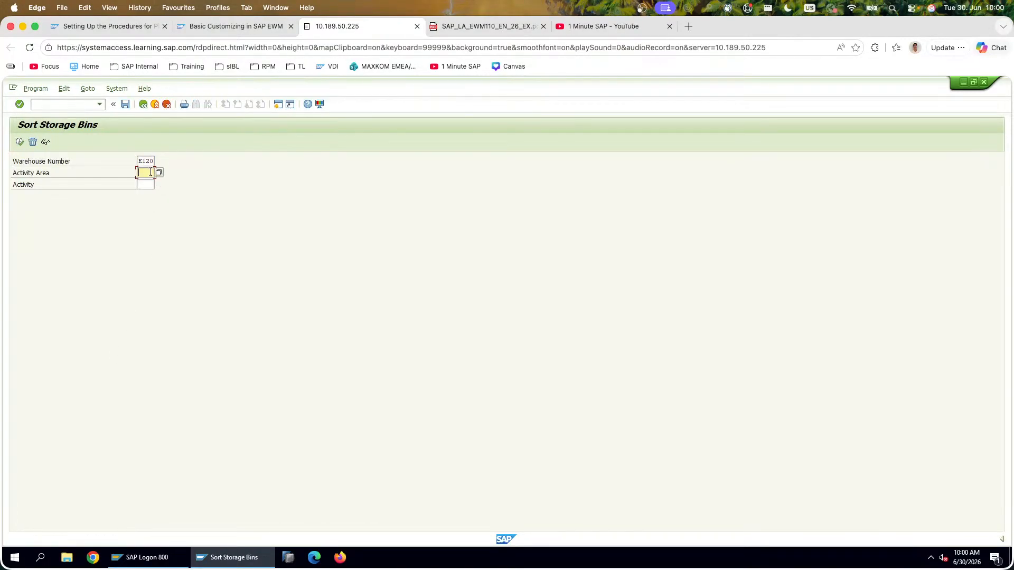
key("space")
left_click(147, 182)
left_click(146, 184)
key("space")
left_click(20, 143)
left_click(118, 249)
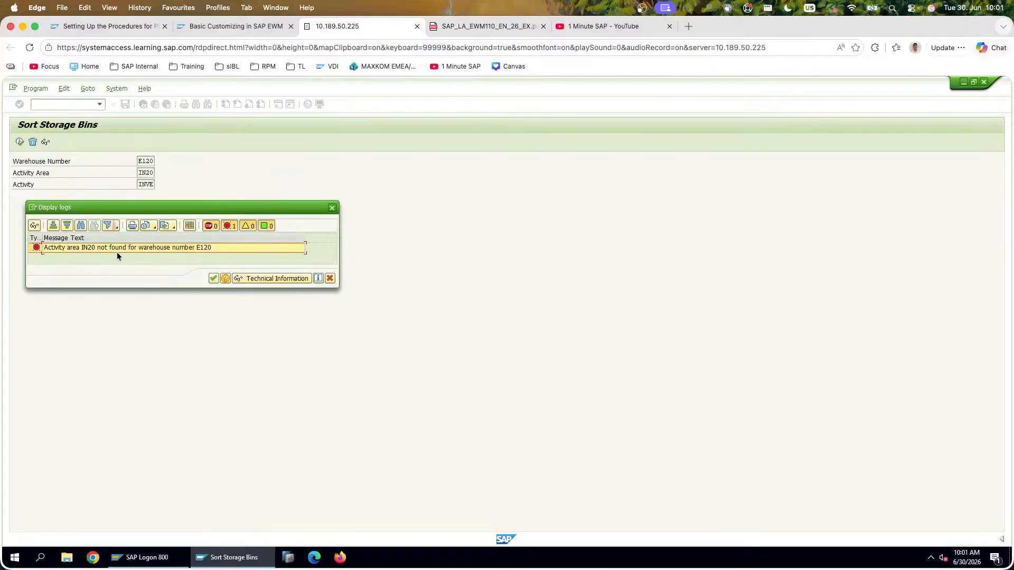
left_click(213, 278)
Step: Display the bin sorting results for warehouse E120 without an activity area or activity, and return to the user menu
left_click(147, 169)
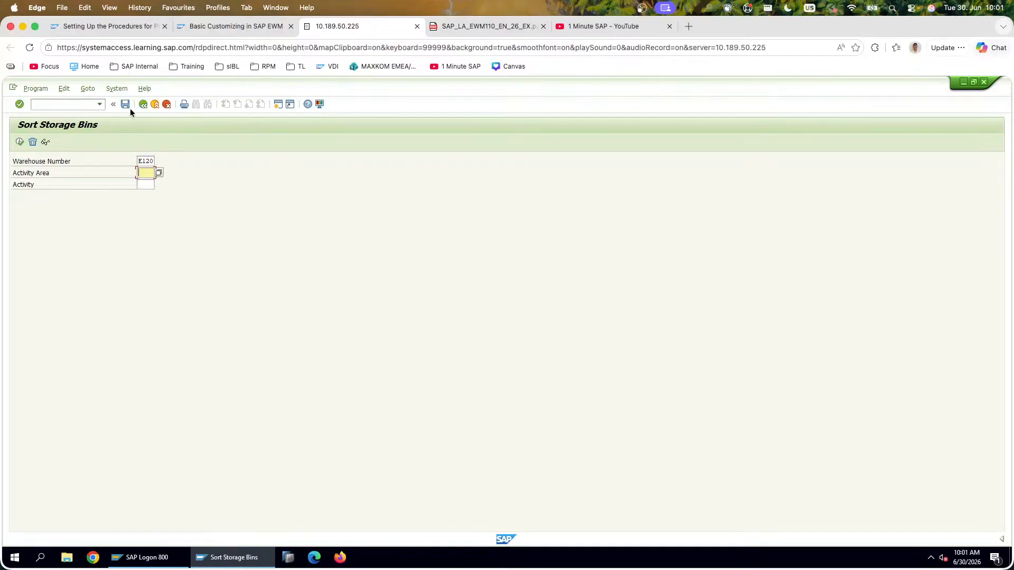
left_click(47, 142)
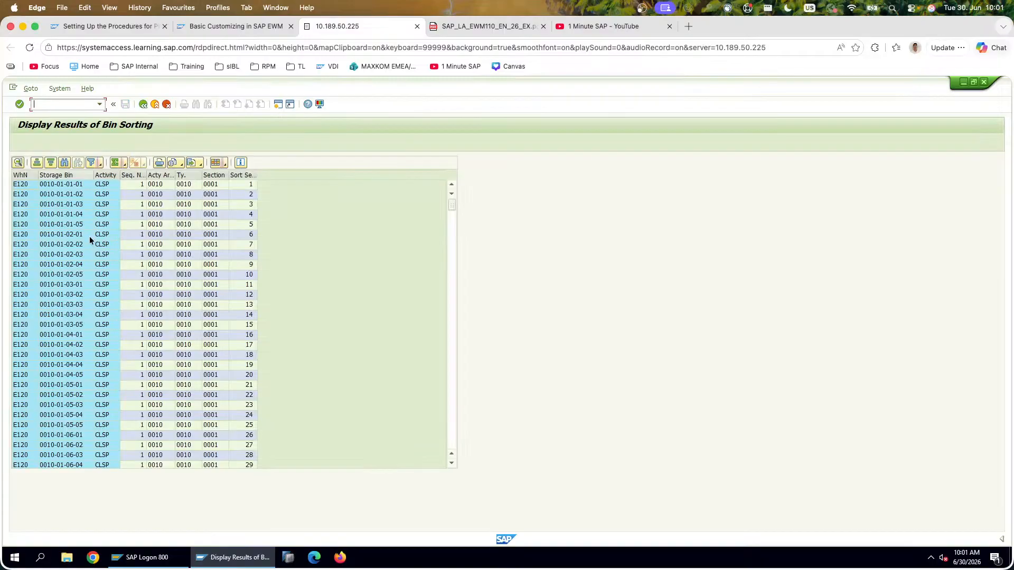
left_click(59, 187)
left_click(64, 245)
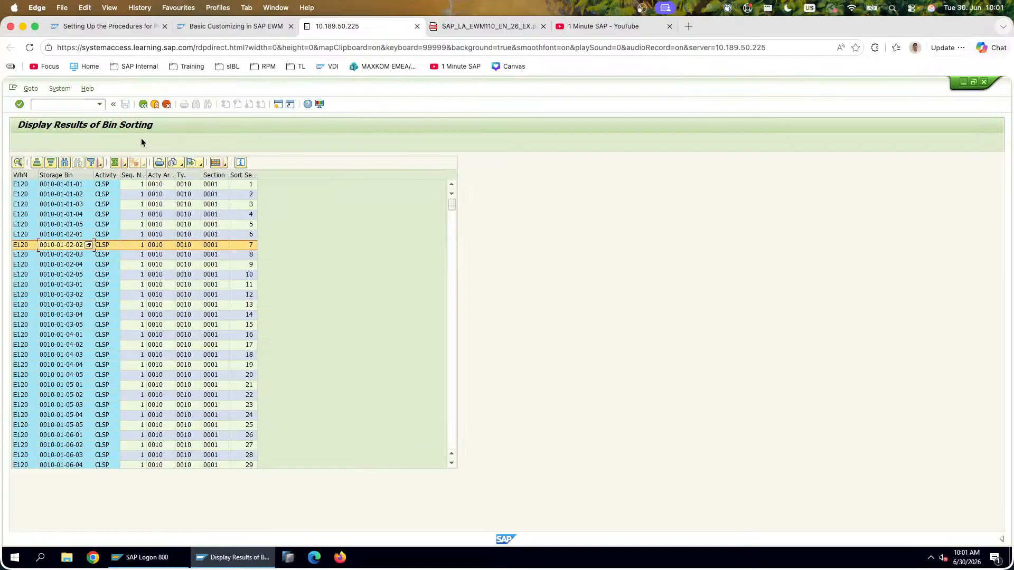
left_click(143, 105)
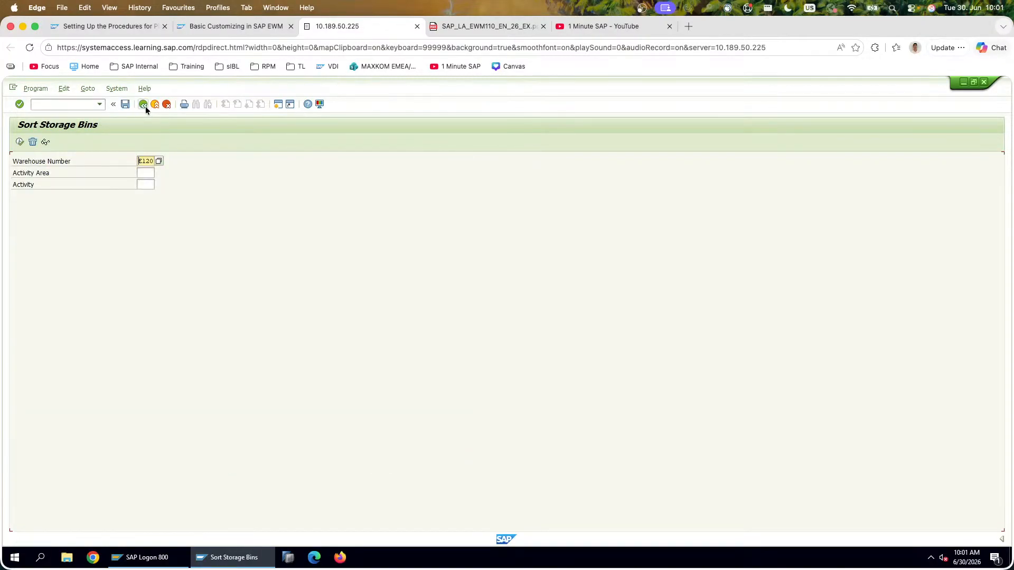
left_click(144, 105)
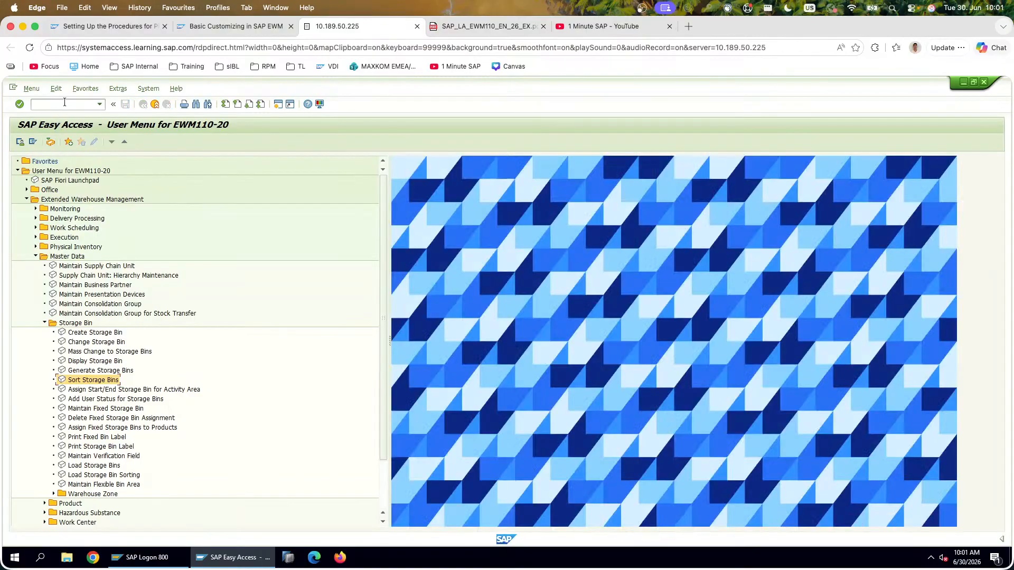
Step: Run transaction SPRO, open project EWM_CUST, and expand SCM Extended Warehouse Management down to its Master Data node
left_click(37, 104)
type("spro")
key("Return")
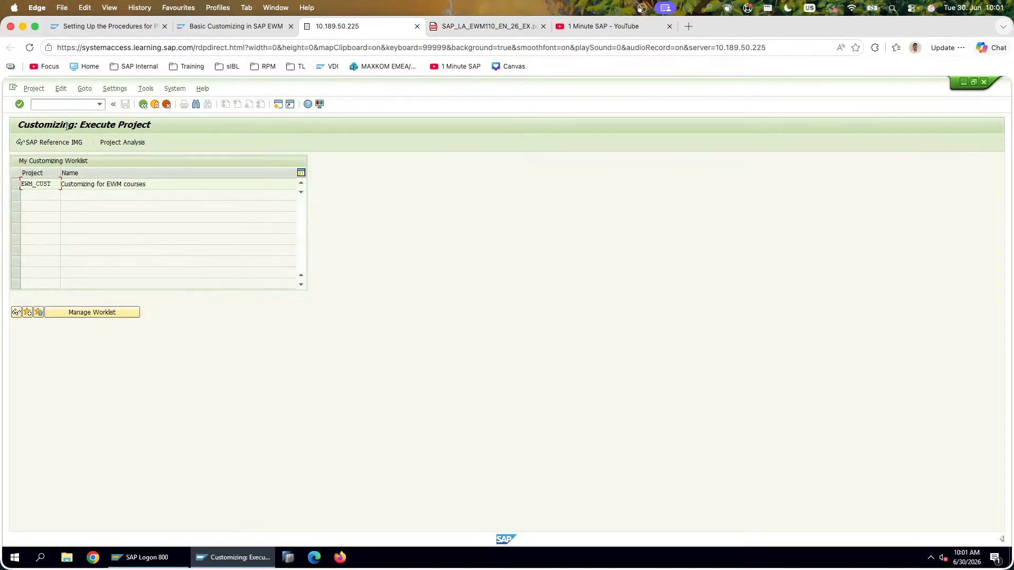
double_click(72, 186)
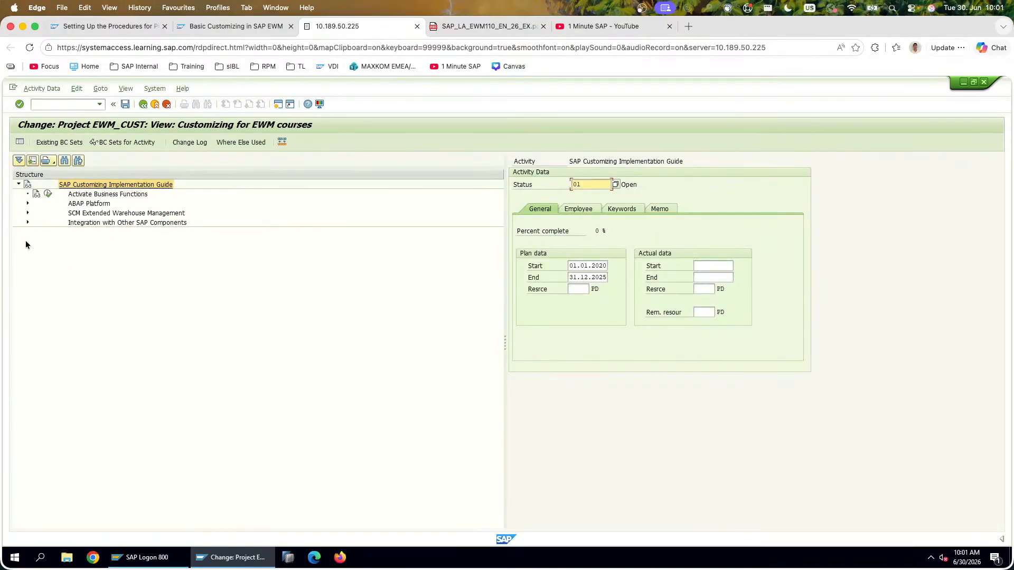
left_click(27, 213)
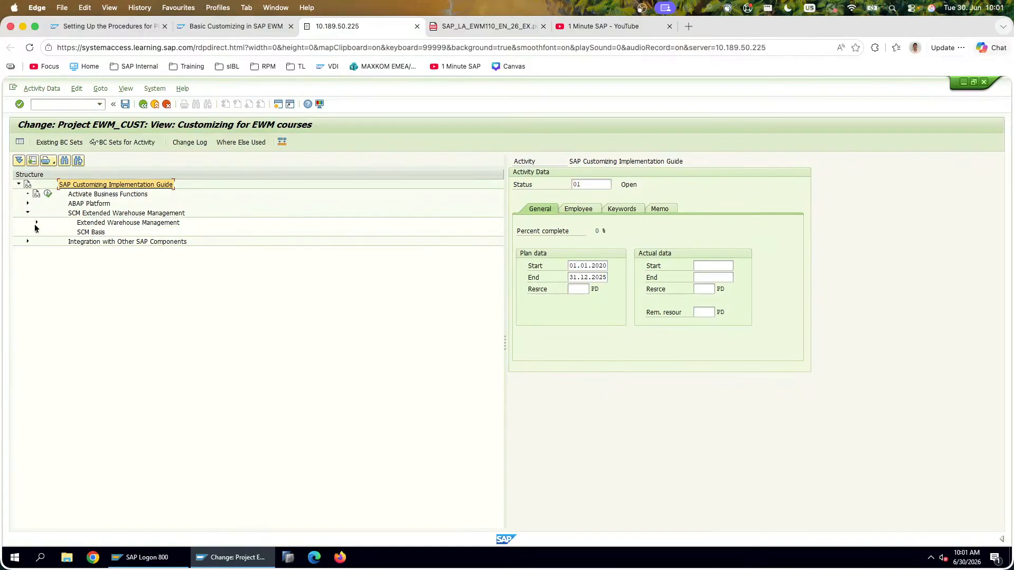
left_click(37, 222)
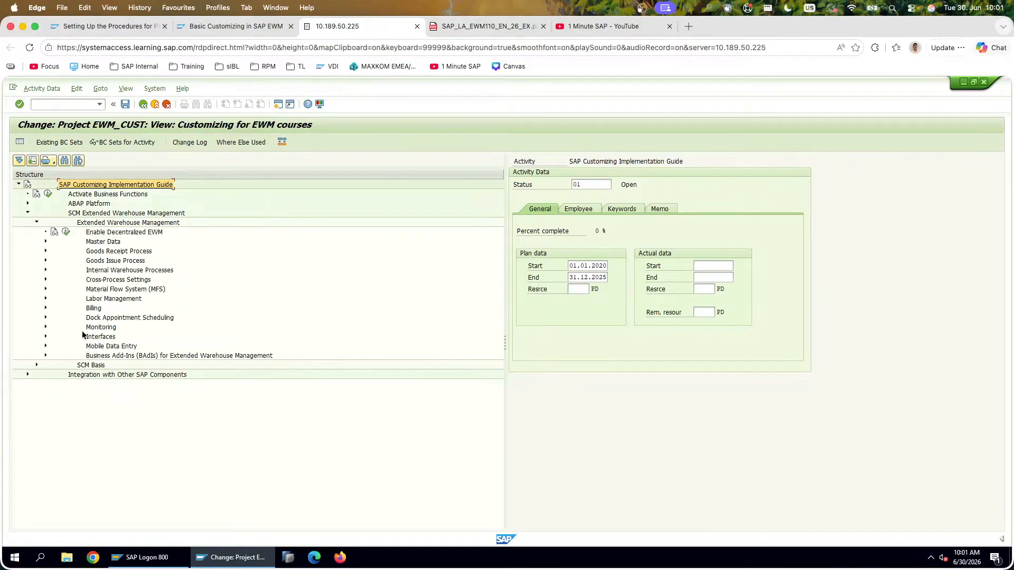
left_click(45, 242)
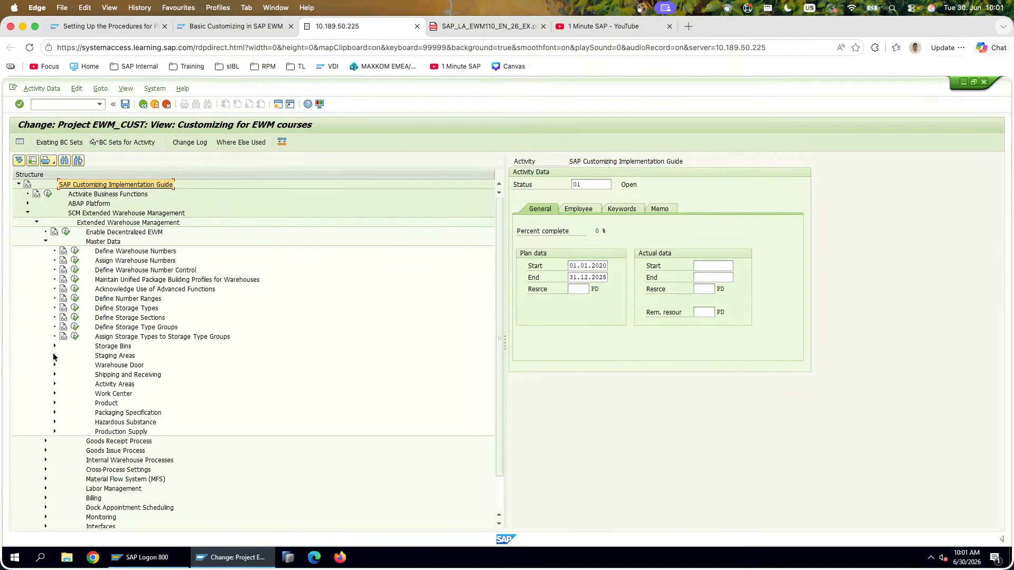
Step: Expand Activity Areas and its Activities node, and start the customizing activity Define Activities for Activity Areas
left_click(54, 355)
left_click(54, 356)
left_click(55, 384)
left_click(64, 393)
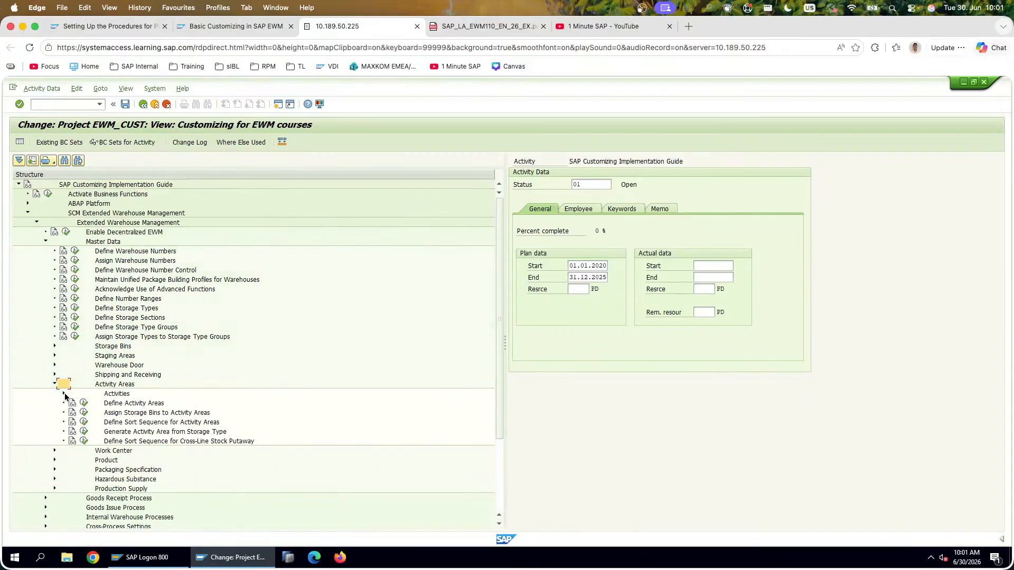
left_click(64, 393)
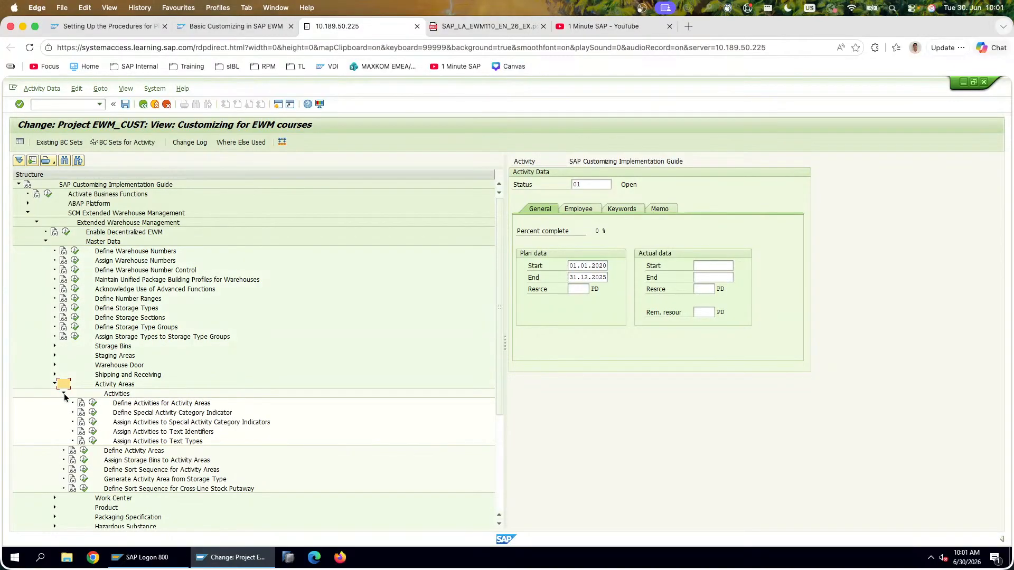
left_click(86, 403)
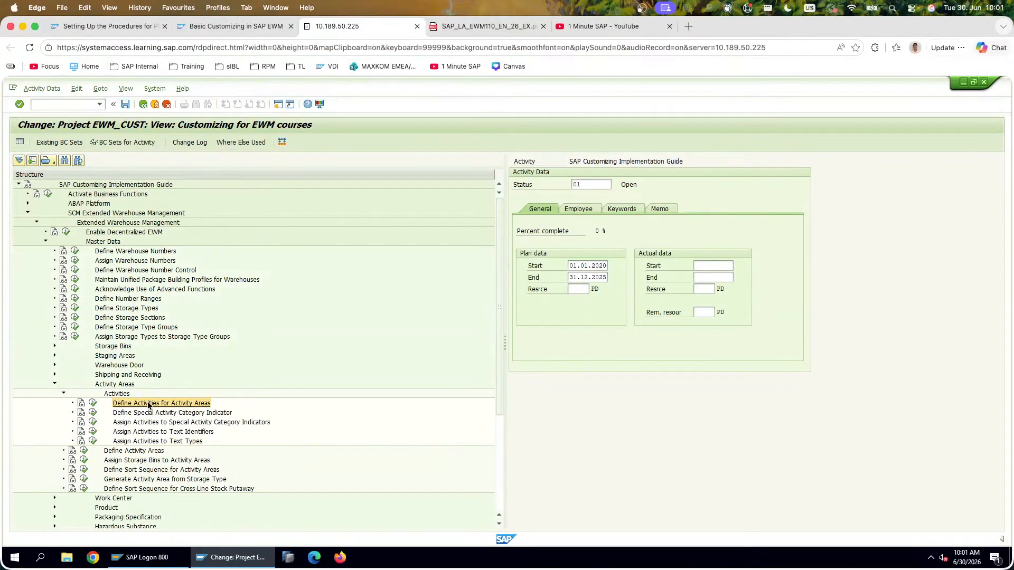
left_click(93, 402)
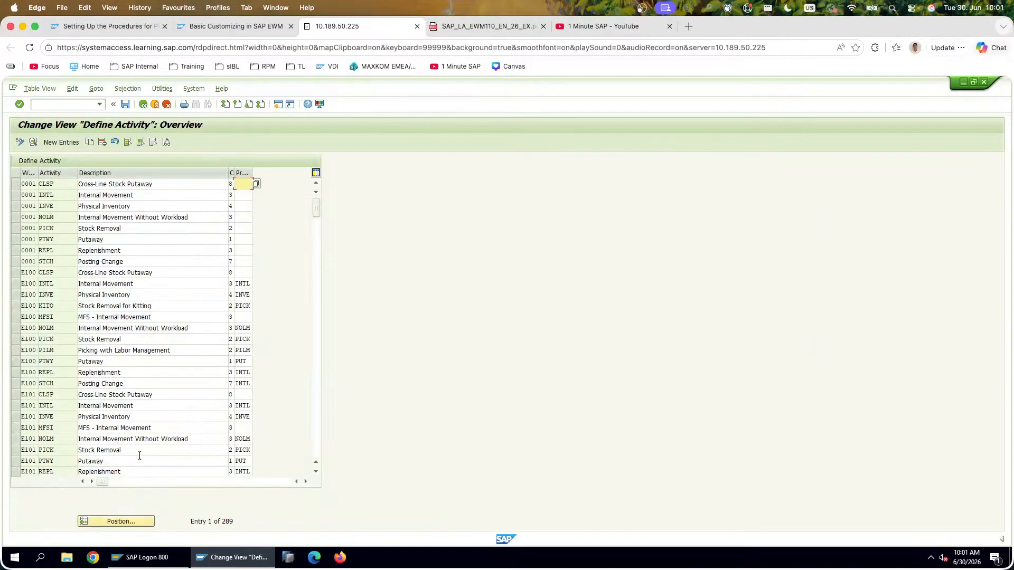
Step: Locate the physical inventory activity INVE of warehouse E120, check its warehouse process category, and return to the customizing structure
left_click(144, 524)
type("E100")
key("Tab")
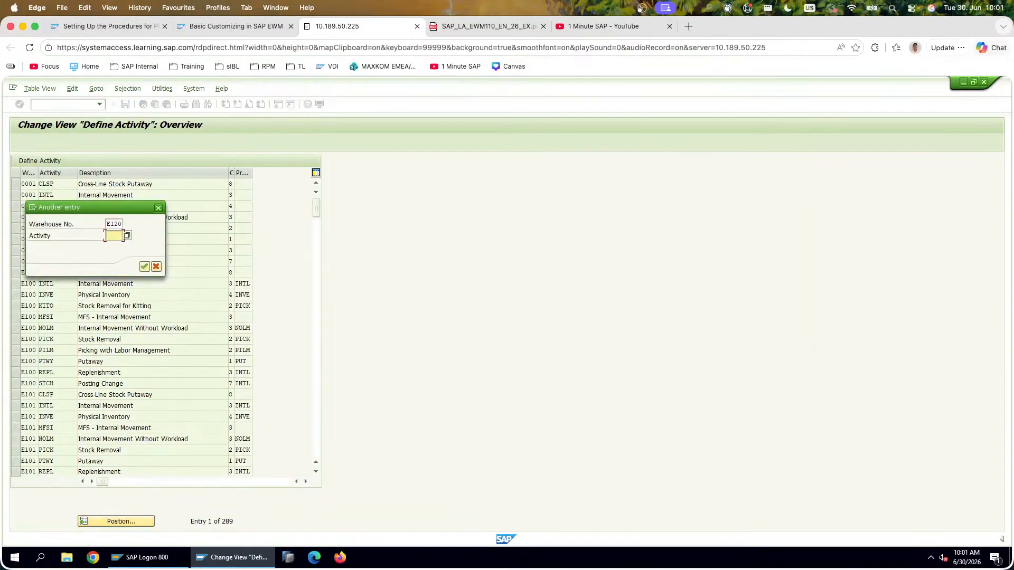
type("in")
key("Return")
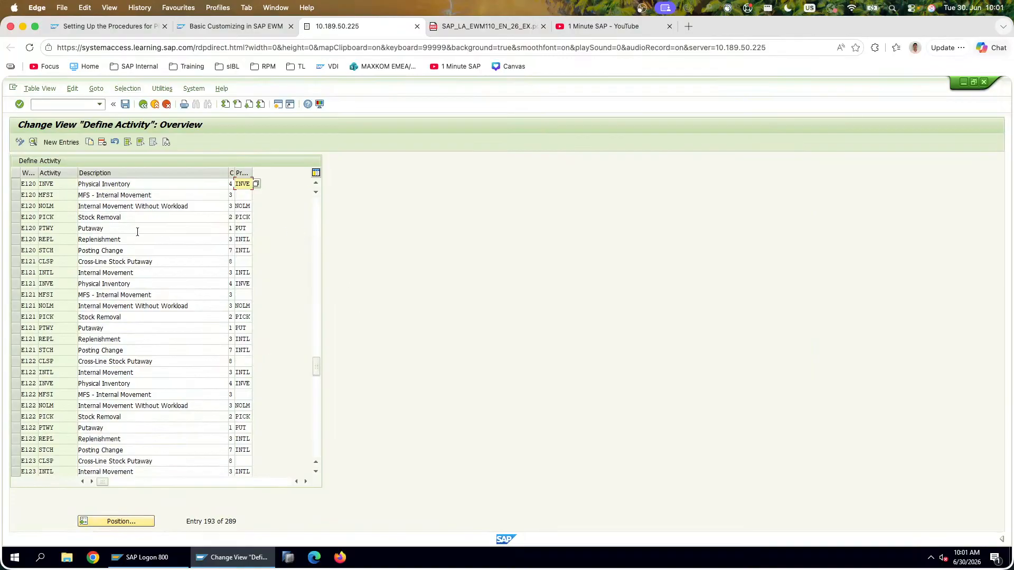
left_click_drag(176, 184, 114, 184)
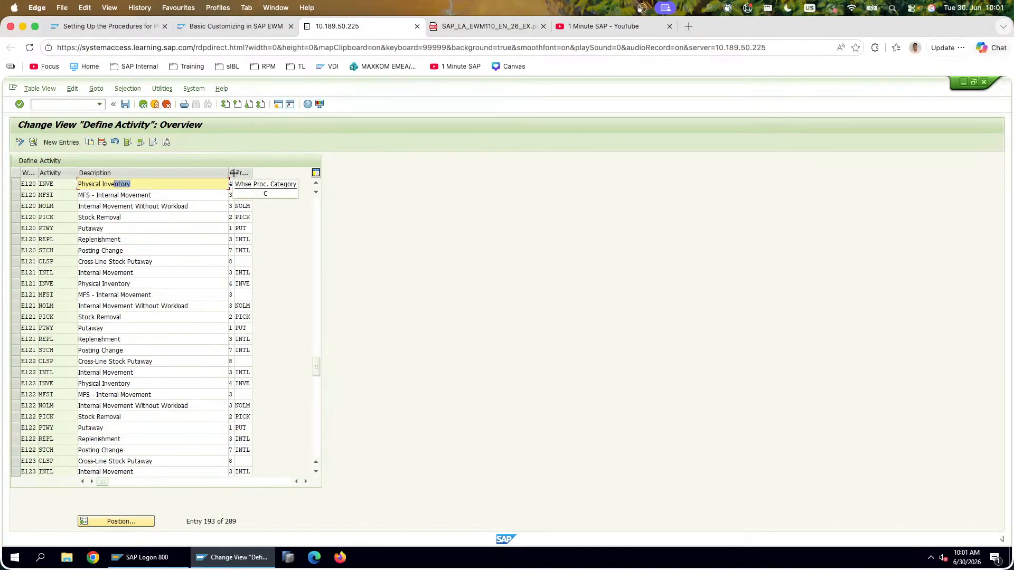
left_click(142, 107)
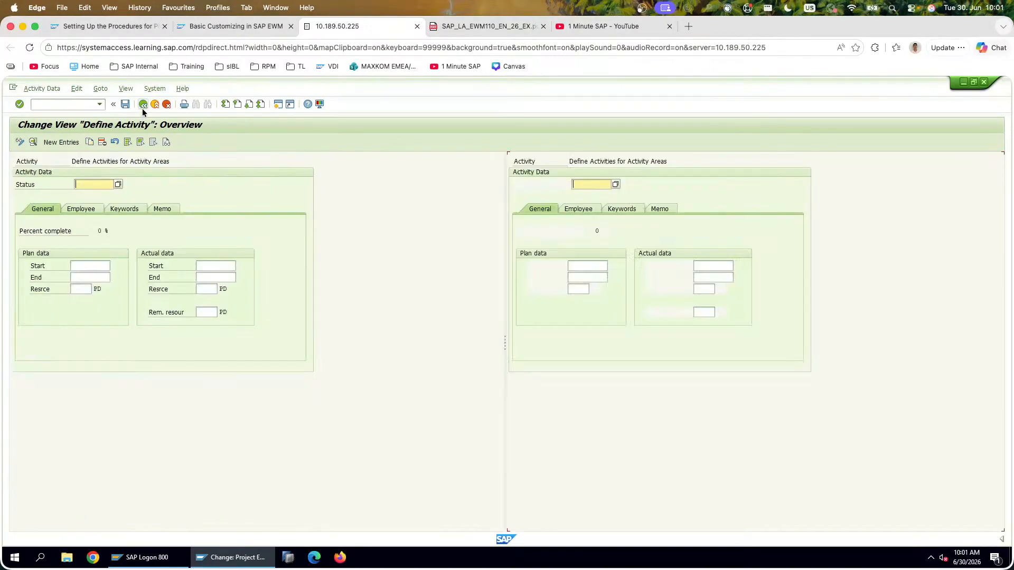
Step: Collapse the Activities node, look over the table of Assign Storage Bins to Activity Areas, and return to the customizing structure
left_click(63, 393)
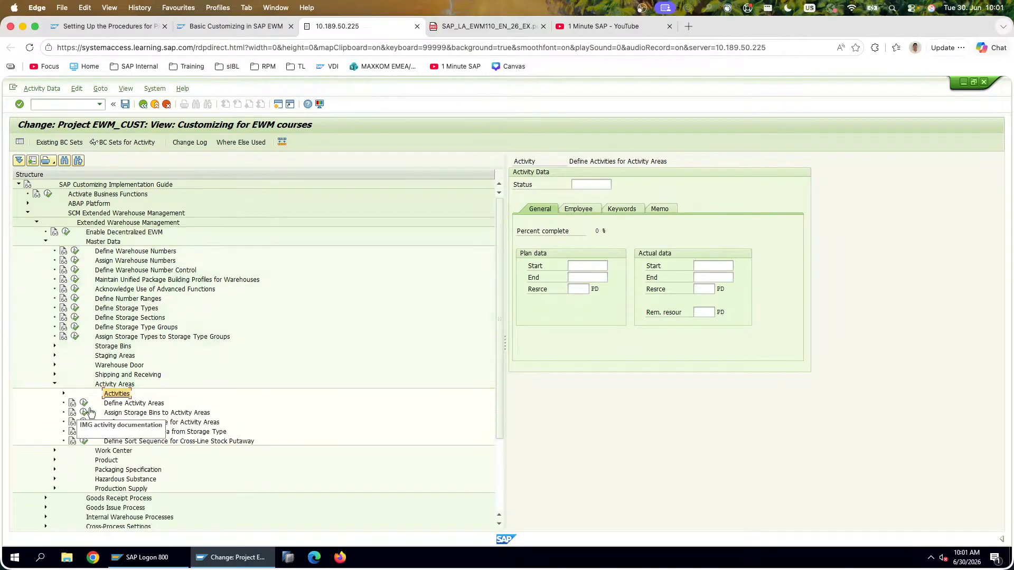
left_click(125, 416)
left_click(84, 412)
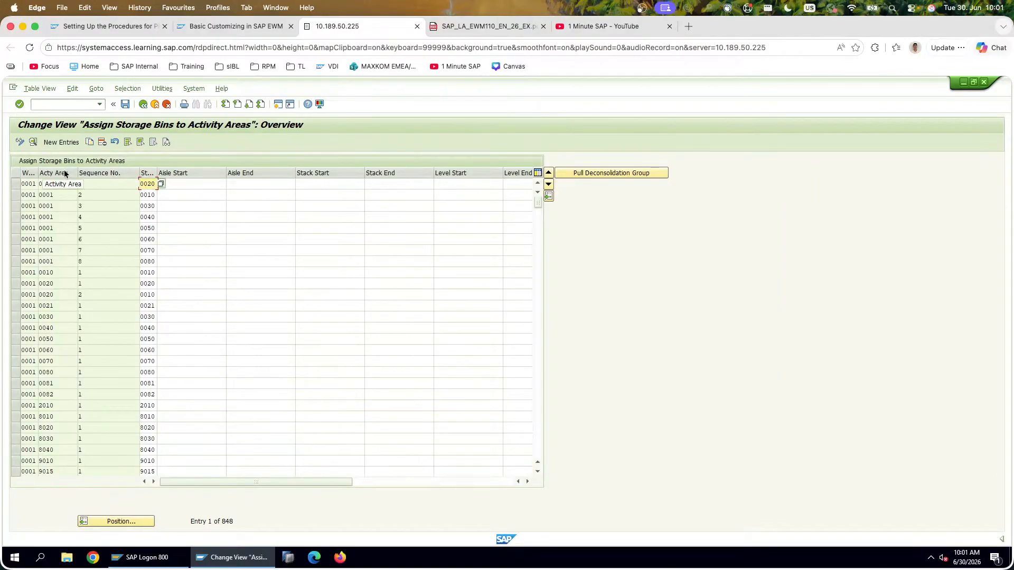
left_click(143, 105)
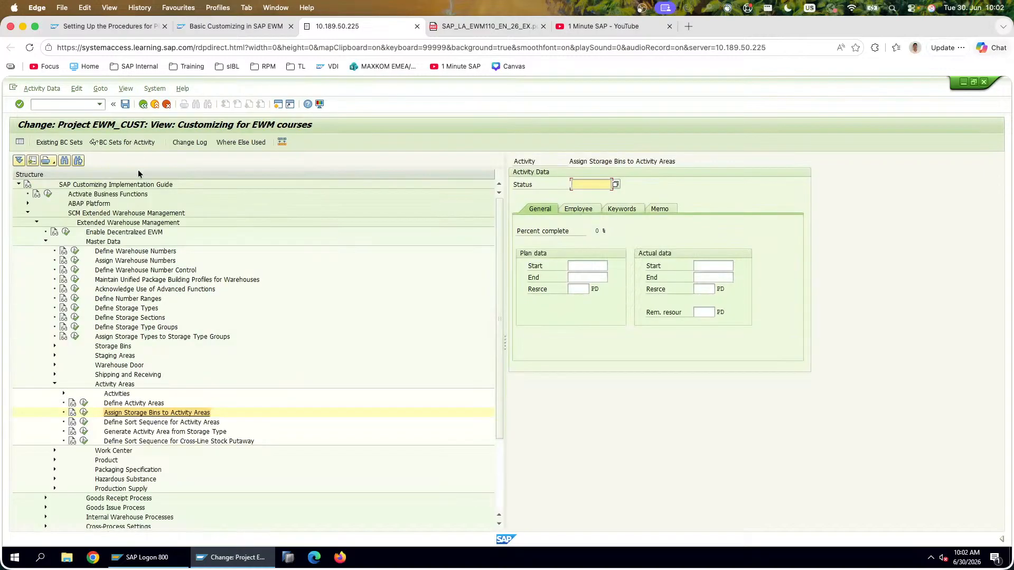
Step: Open Define Sort Sequence for Activity Areas, consult the exercise PDF on the activity area tasks, and leave the sort sequence table
left_click(90, 423)
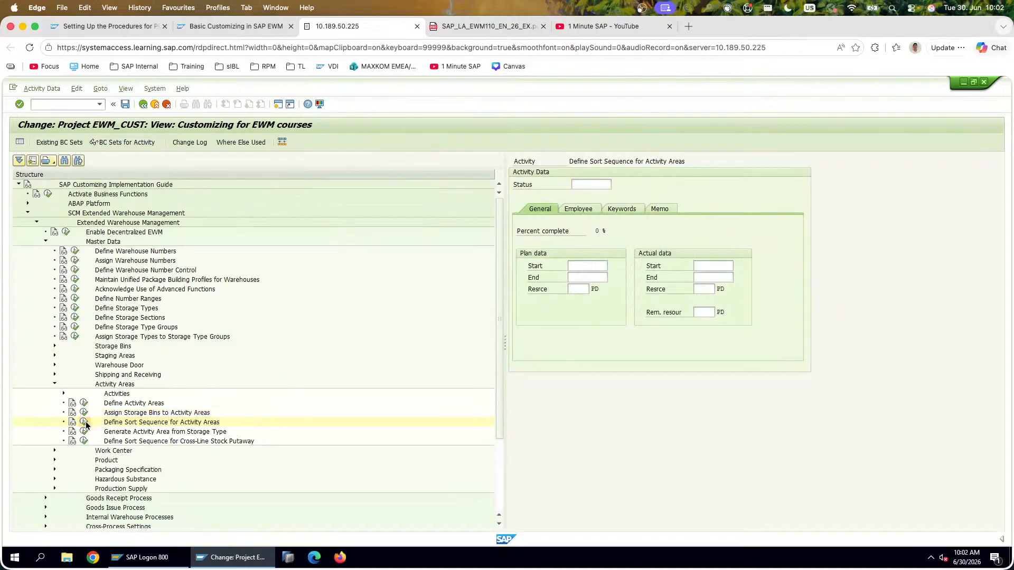
left_click(471, 30)
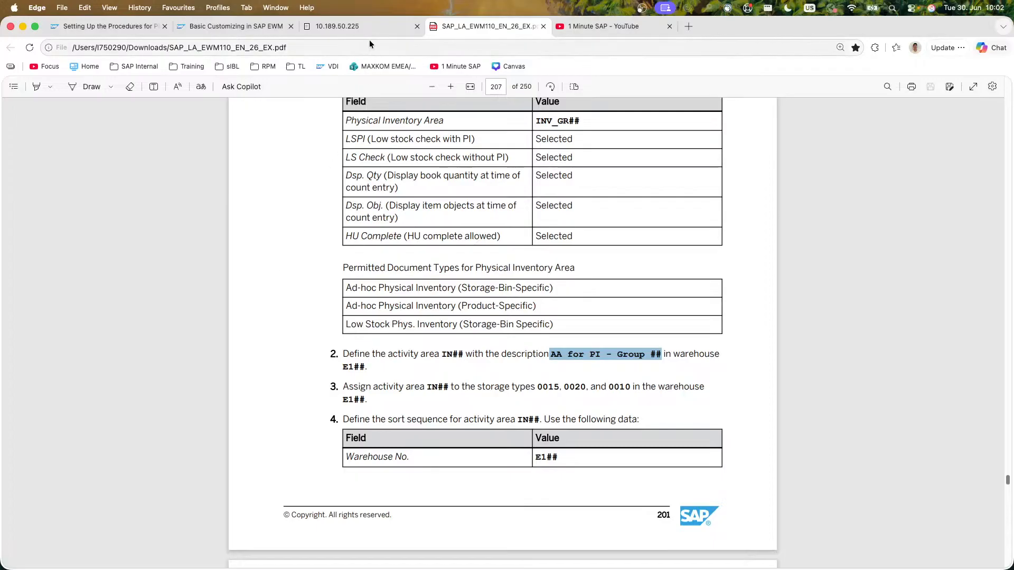
left_click(335, 27)
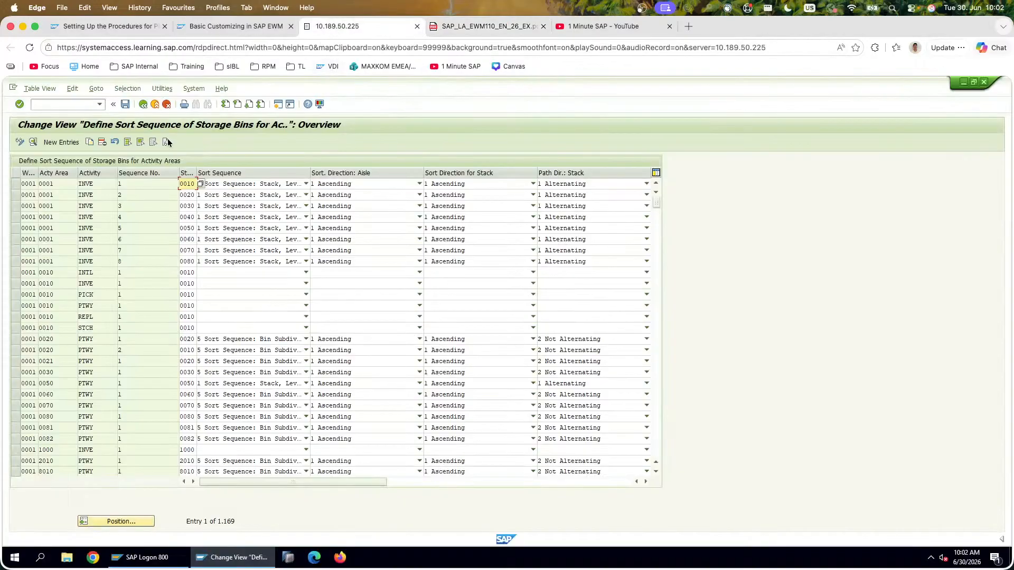
left_click(155, 104)
Step: Start a new entry in Assign Storage Bins to Activity Areas for warehouse E120 and activity area IN20
left_click(87, 413)
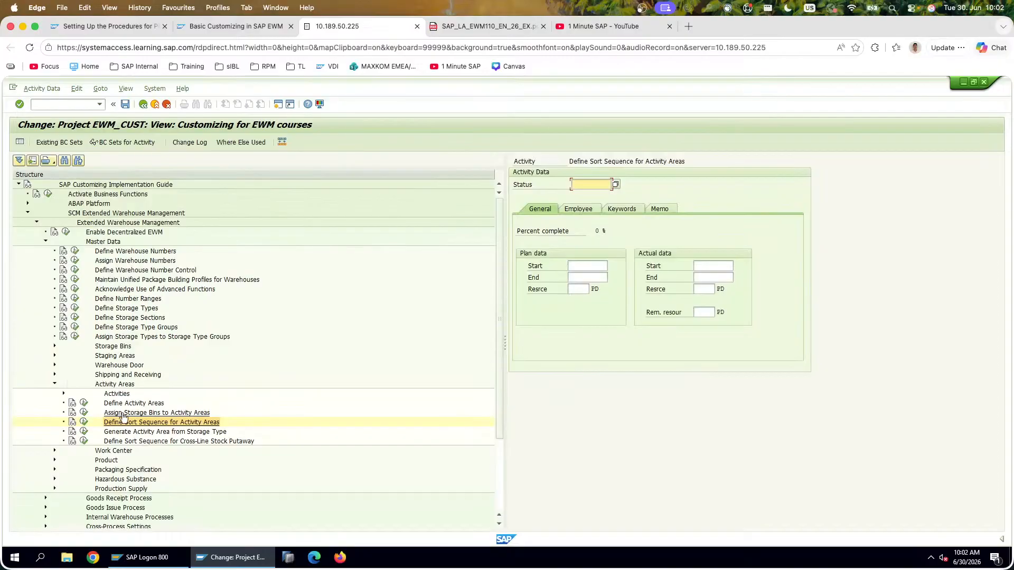
left_click(87, 414)
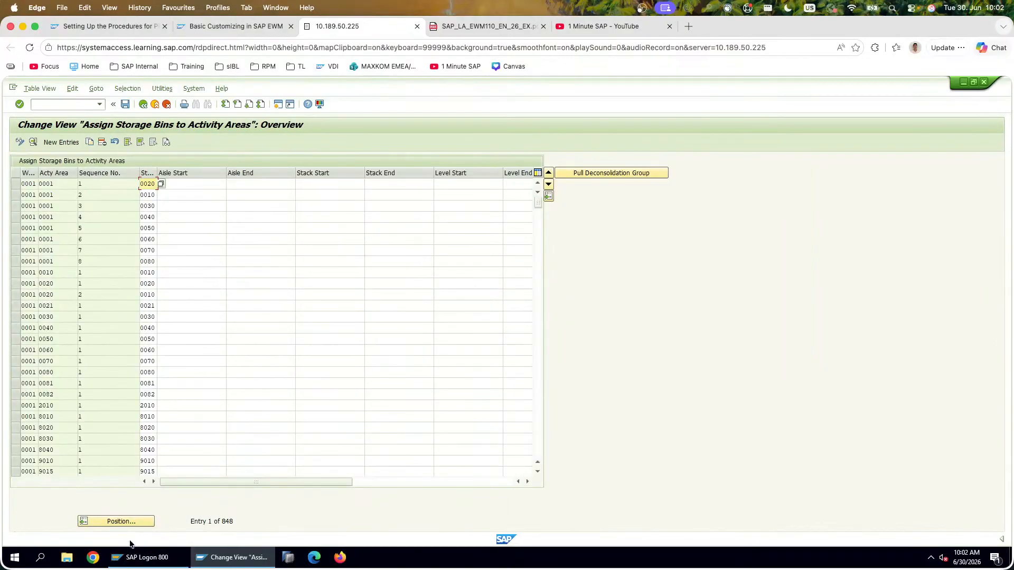
left_click(63, 144)
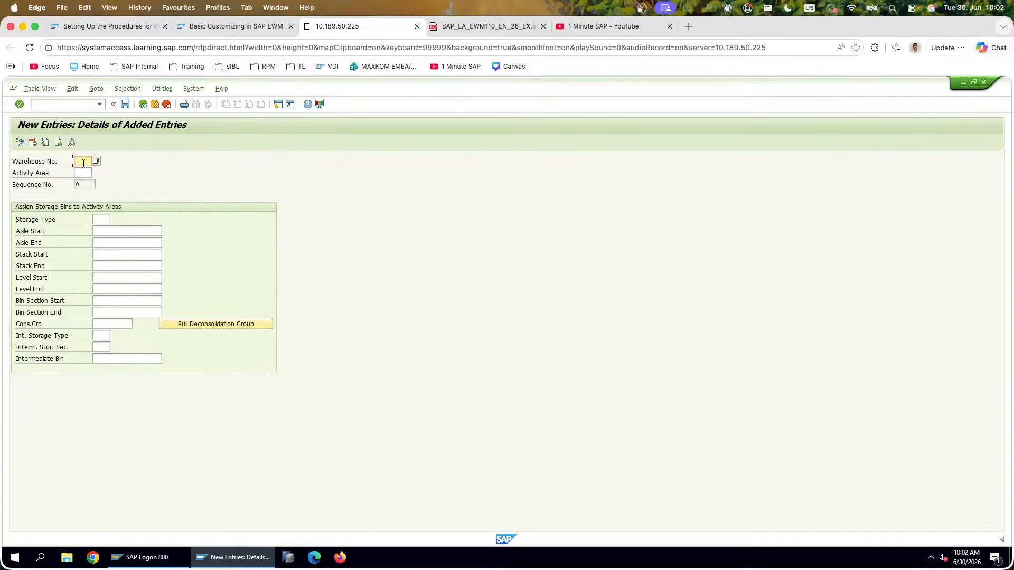
type("E120")
key("Tab")
type("IN20")
key("Tab")
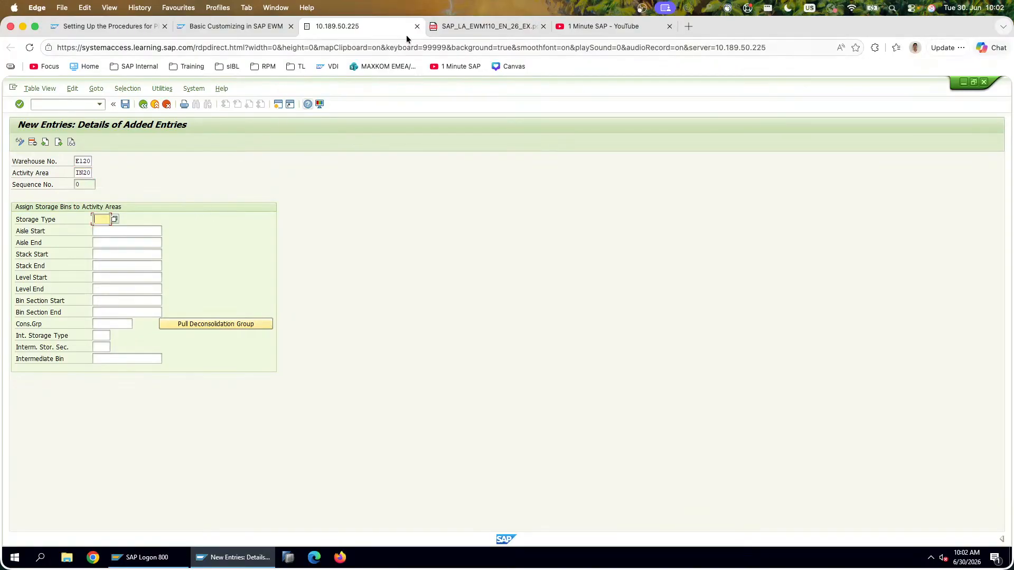
Step: Check the required storage types in the exercise PDF, assign storage type 0015 to activity area IN20, and save the entry
left_click(435, 27)
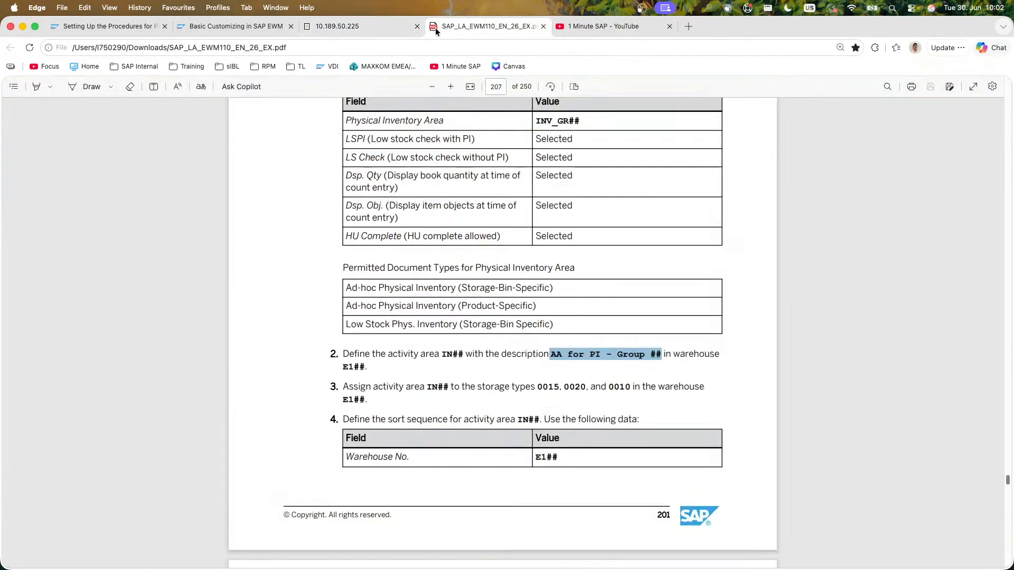
left_click(360, 27)
type("0015")
key("Return")
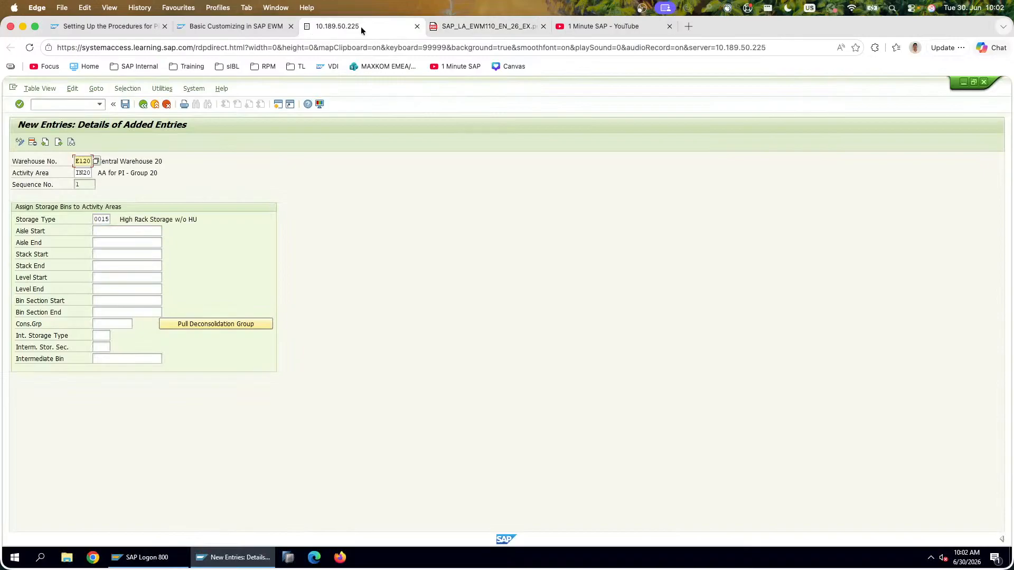
left_click(126, 105)
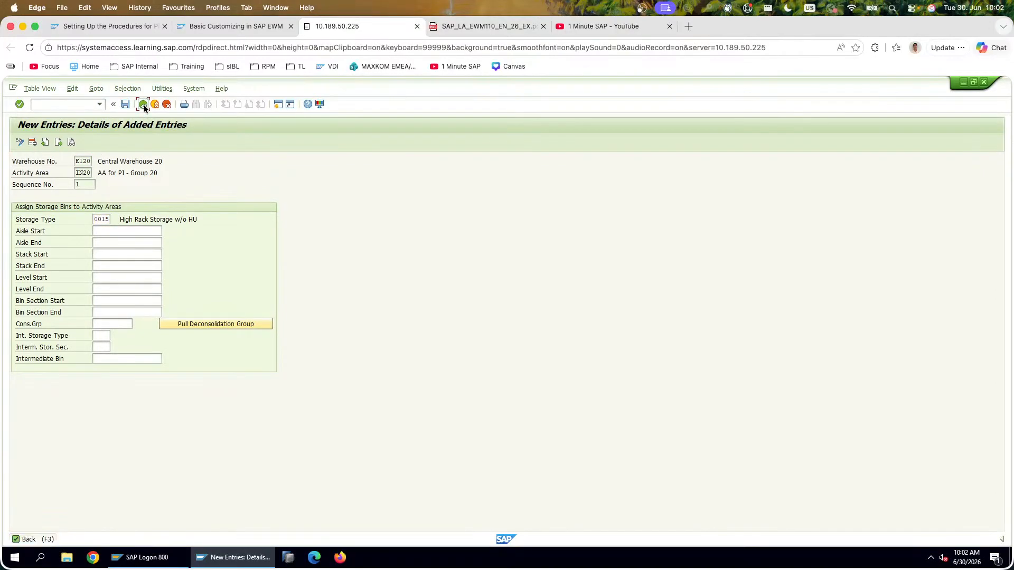
Step: Add and save a new entry assigning storage type 0020 to activity area IN20 in warehouse E120
left_click(143, 104)
left_click(51, 144)
type("E120")
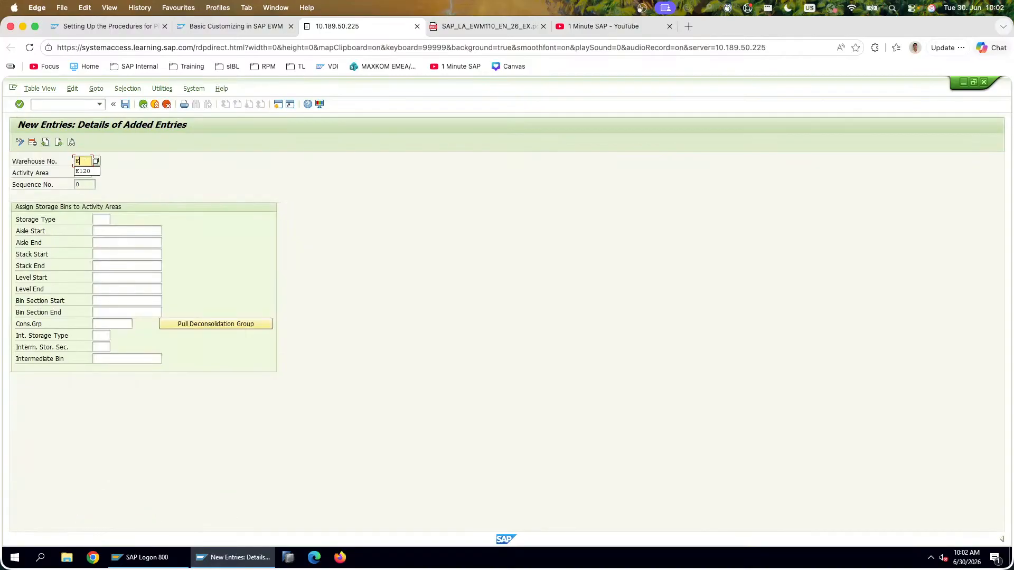
key("Tab")
key("Tab")
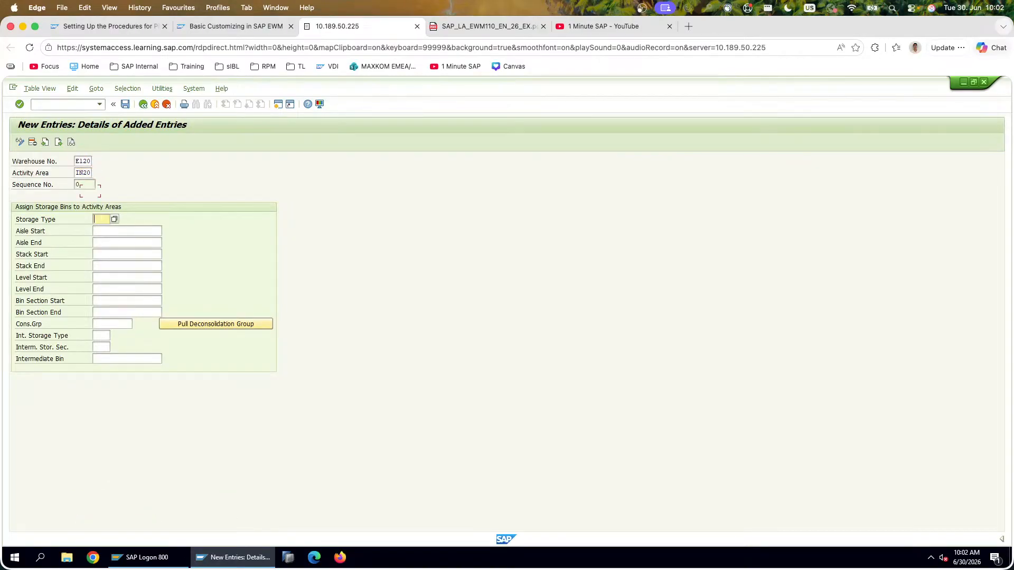
type("0020")
key("Tab")
key("Return")
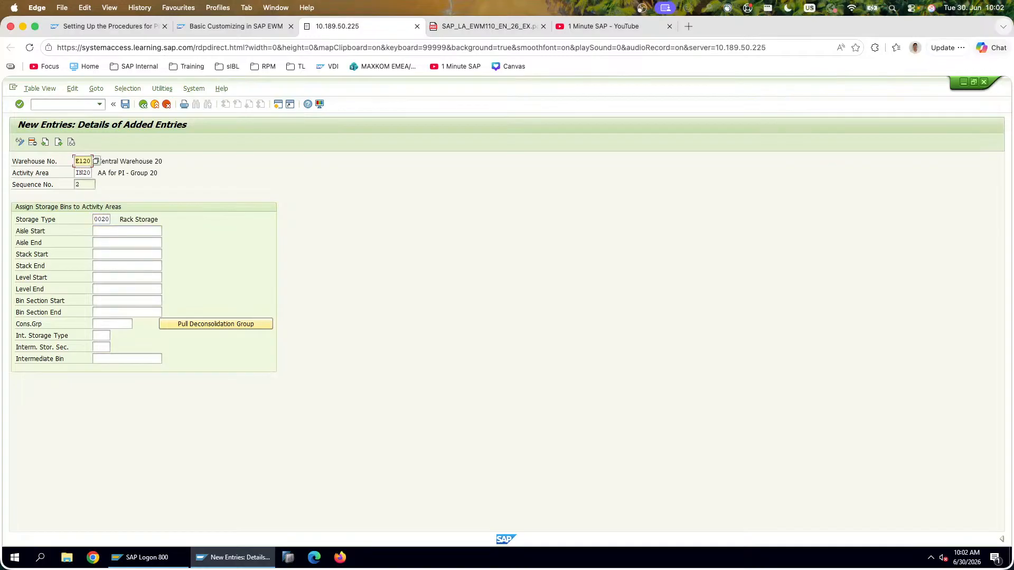
left_click(129, 104)
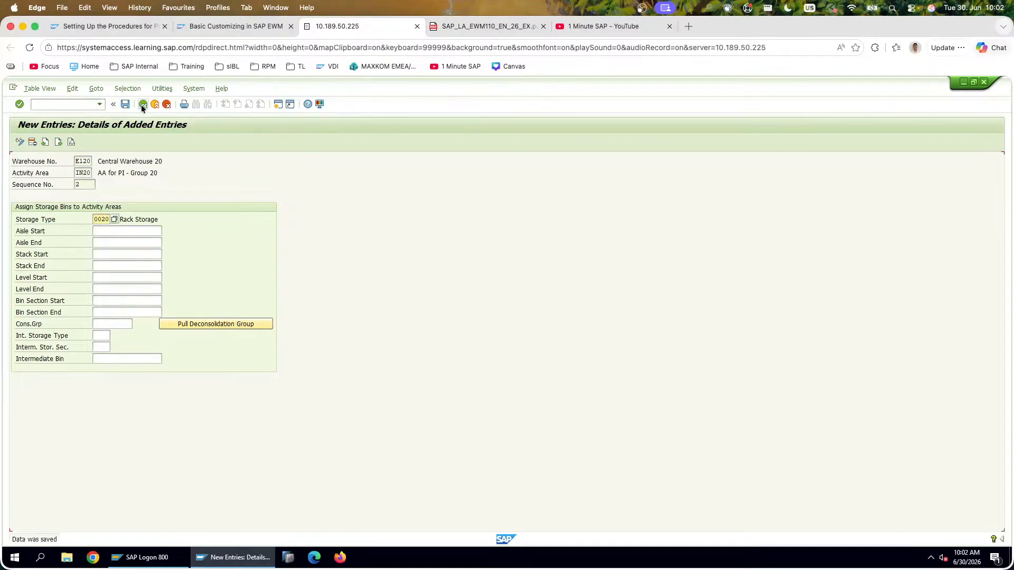
Step: Add and save an entry assigning storage type 0010 to activity area IN20 in warehouse E120, and return to the overview
left_click(141, 104)
left_click(53, 143)
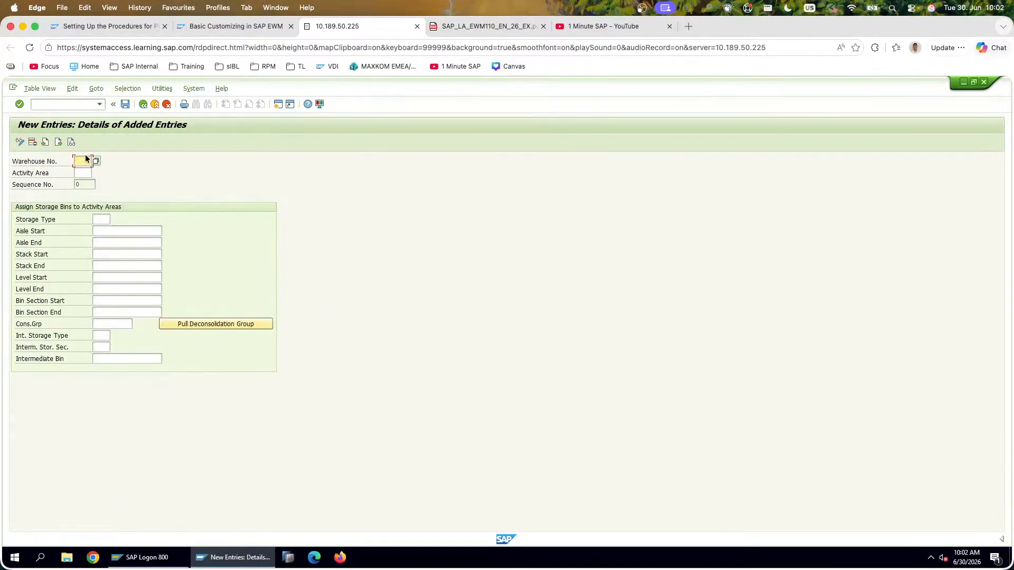
left_click(85, 173)
left_click(104, 216)
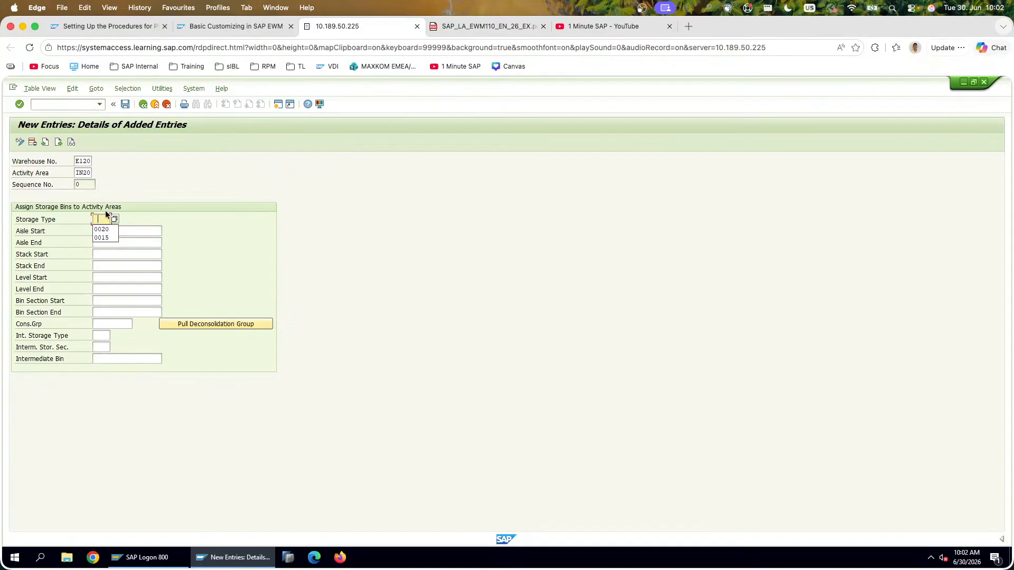
type("0010")
key("Return")
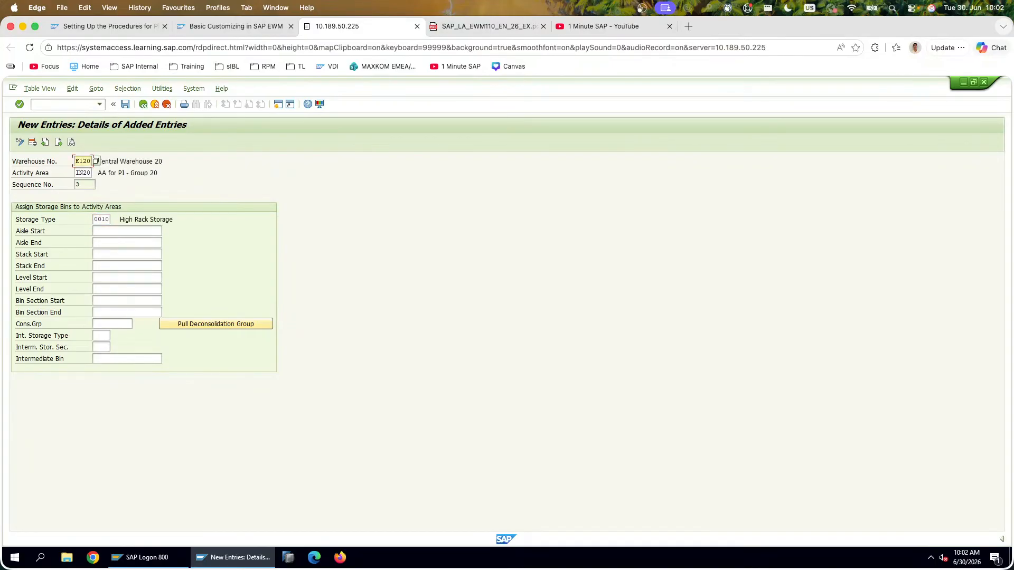
left_click(127, 104)
left_click(143, 105)
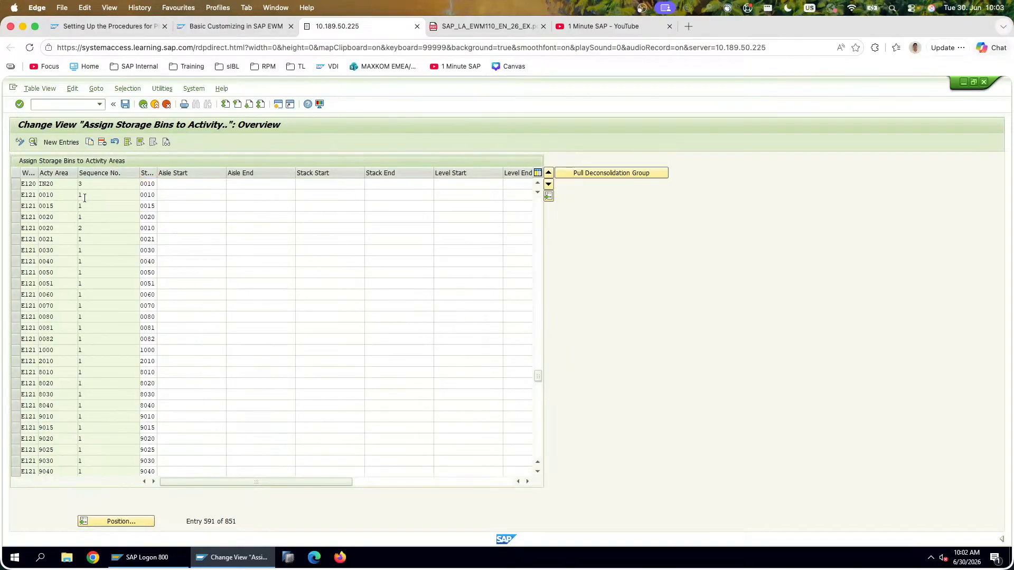
Step: Capture the overview rows with the IN20 storage type assignments and paste the screenshot onto the Step 3 slide in PowerPoint
scroll(80, 198, "up", 1)
key("super+shift+4")
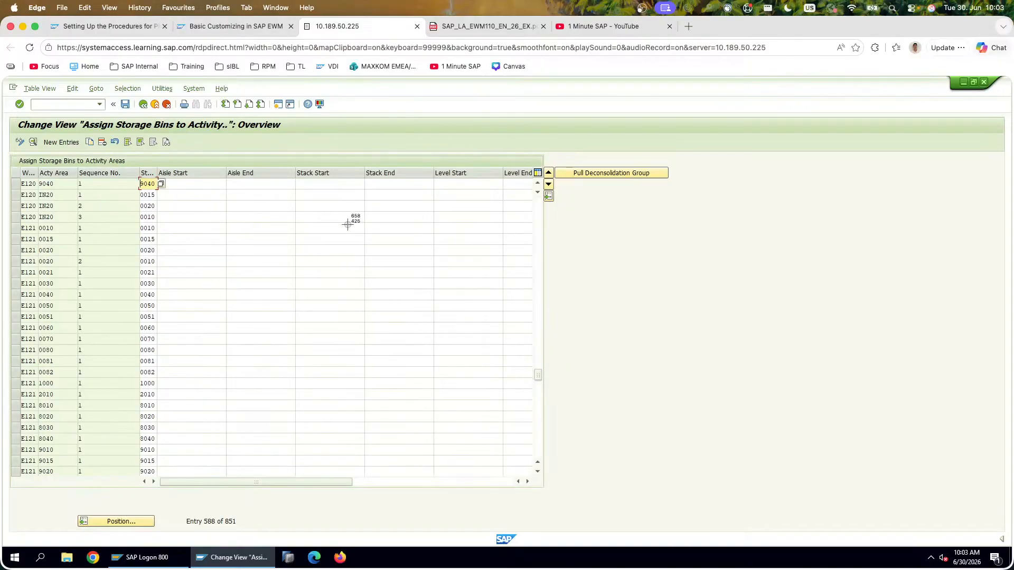
left_click_drag(381, 225, 11, 115)
key("super+Tab")
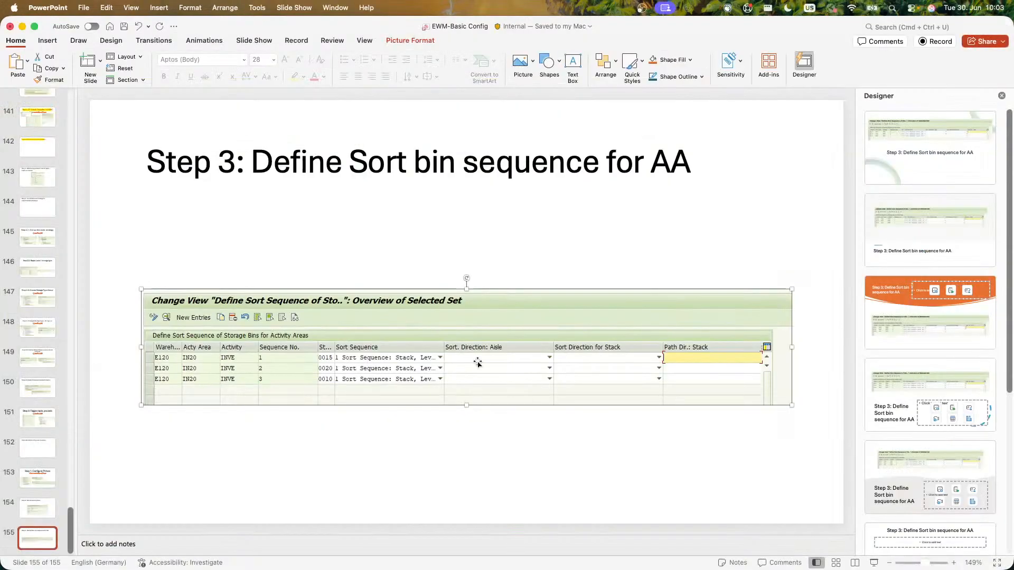
left_click(345, 189)
left_click(351, 226)
key("super+v")
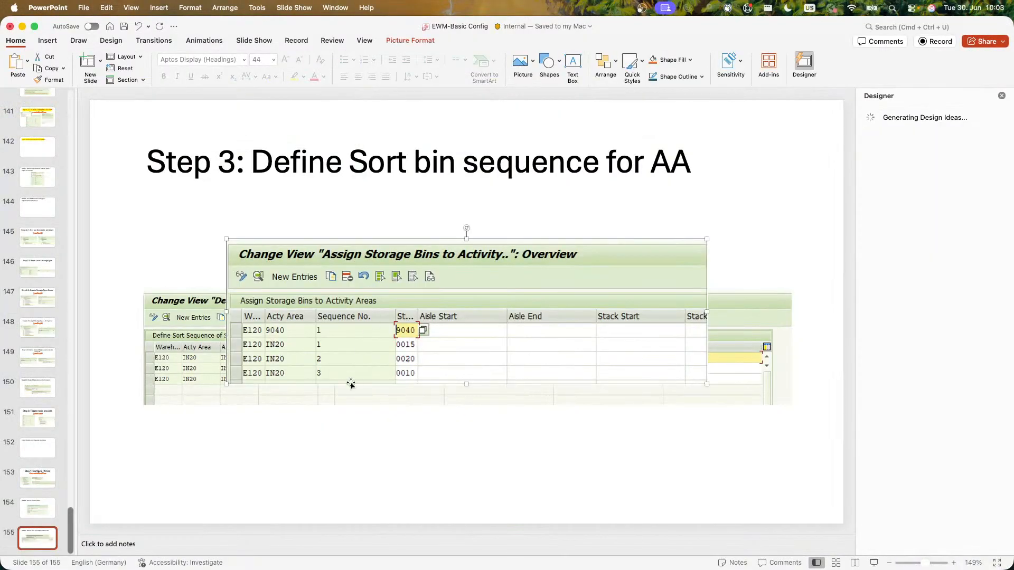
Step: Apply the suggested design with the underlined title, and arrange the Assign Storage Bins picture above the Define Sort Sequence picture
left_click(927, 159)
left_click_drag(641, 382, 621, 363)
left_click_drag(808, 380, 865, 416)
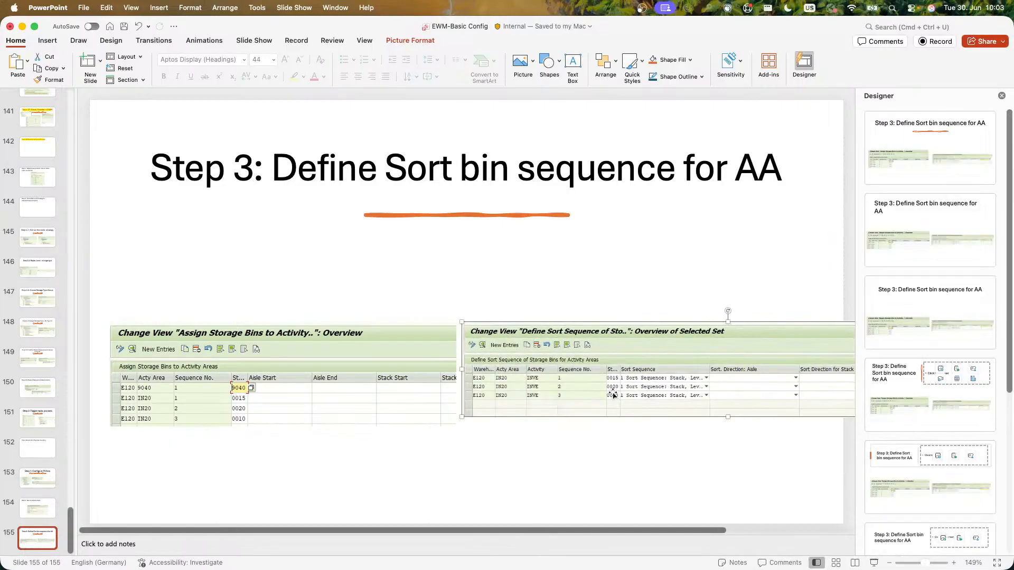
left_click_drag(347, 395, 418, 297)
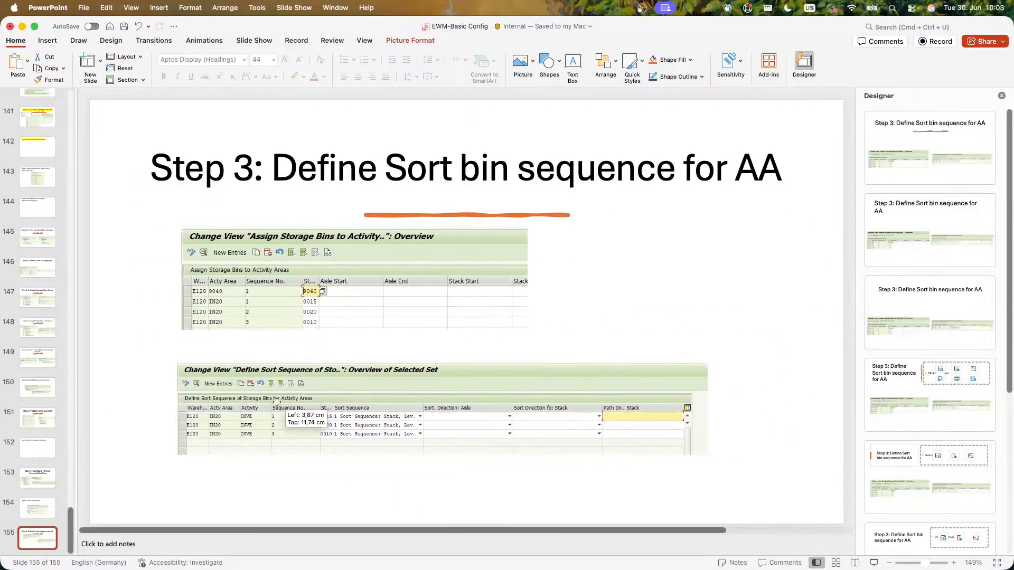
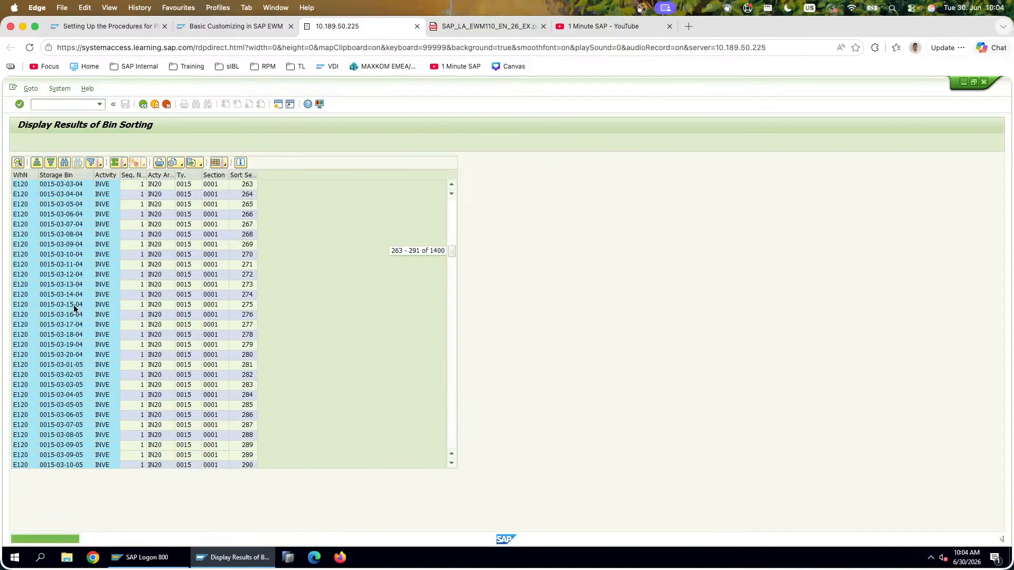
Step: Examine the bin sorting results for activity area IN20 across its storage types and return to the start of the list
scroll(74, 303, "down", 9)
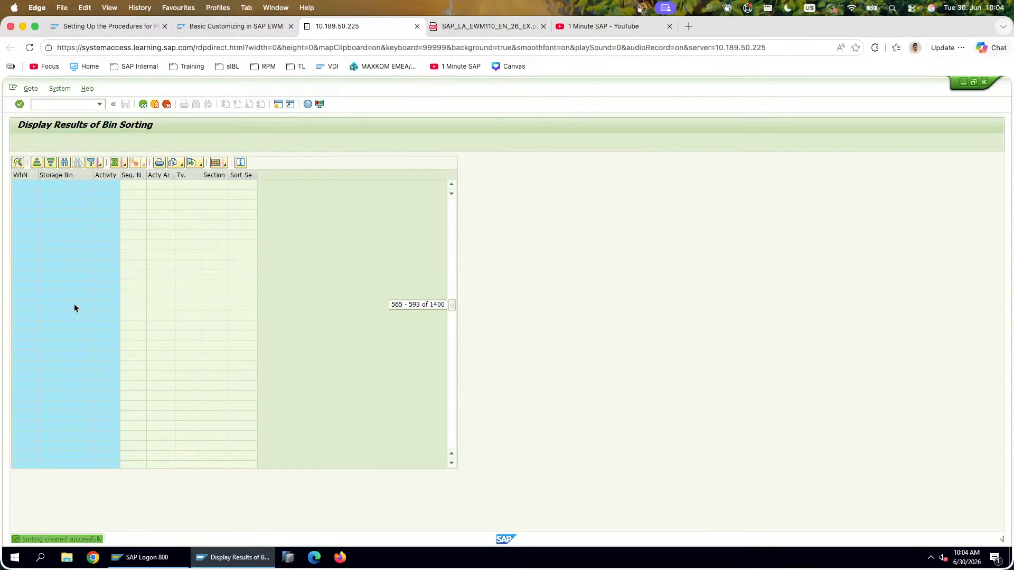
scroll(74, 305, "down", 12)
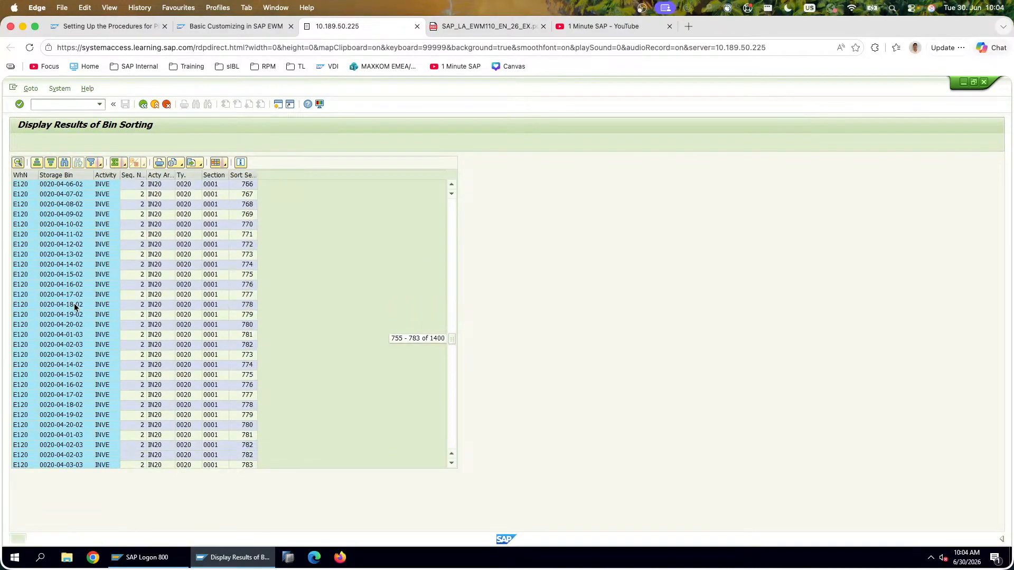
scroll(74, 303, "down", 6)
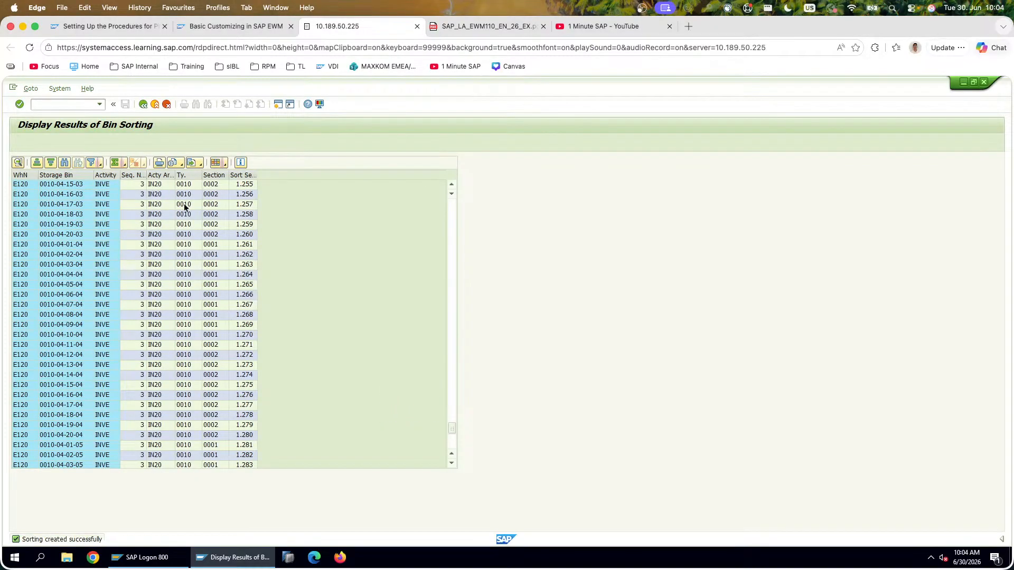
left_click_drag(452, 429, 472, 129)
left_click(244, 185)
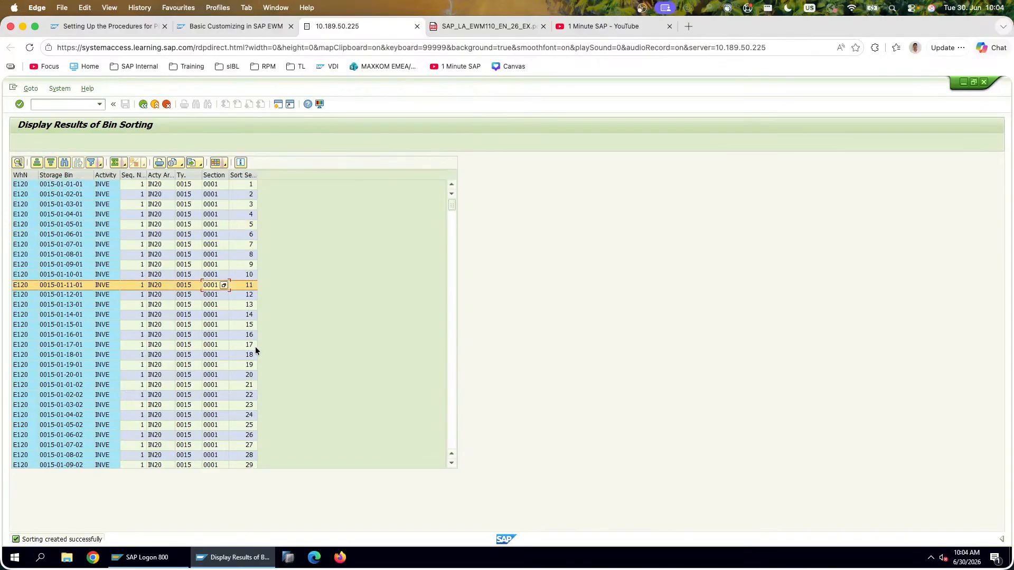
left_click_drag(453, 206, 527, 71)
Step: Consult the exercise PDF for the task that follows sorting the storage bins of the activity area
left_click(486, 29)
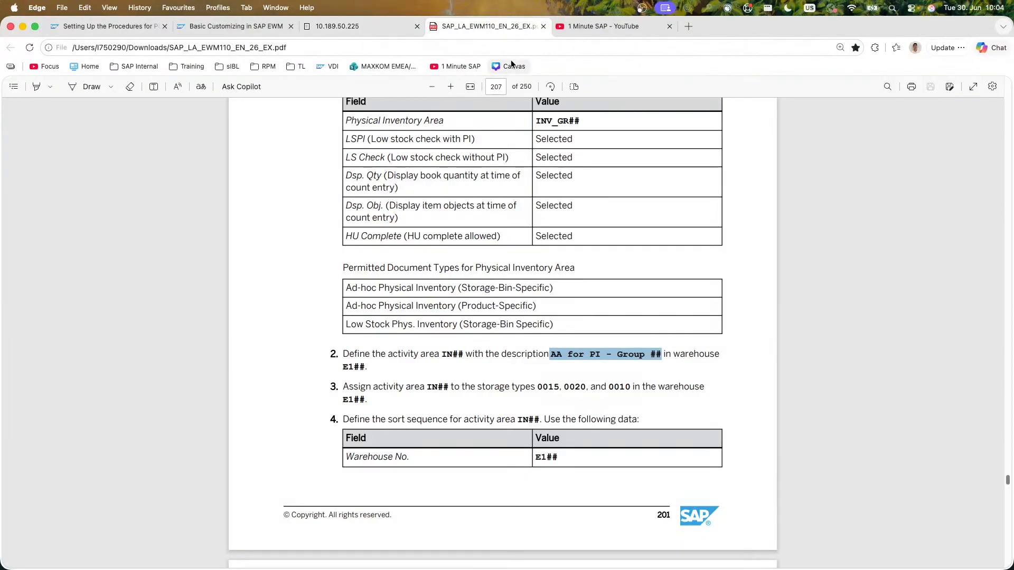
scroll(351, 254, "down", 6)
scroll(351, 255, "up", 3)
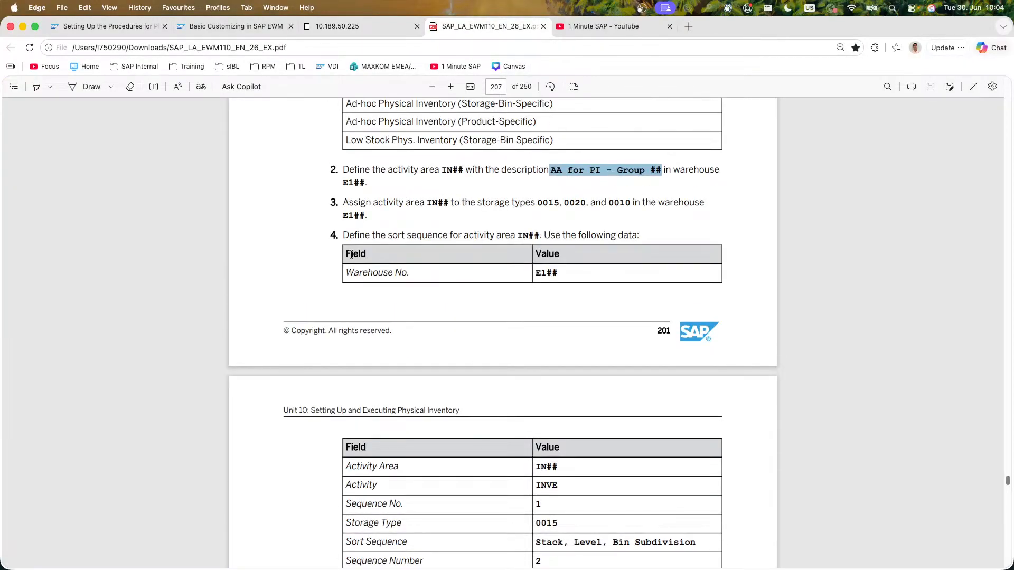
scroll(350, 255, "down", 9)
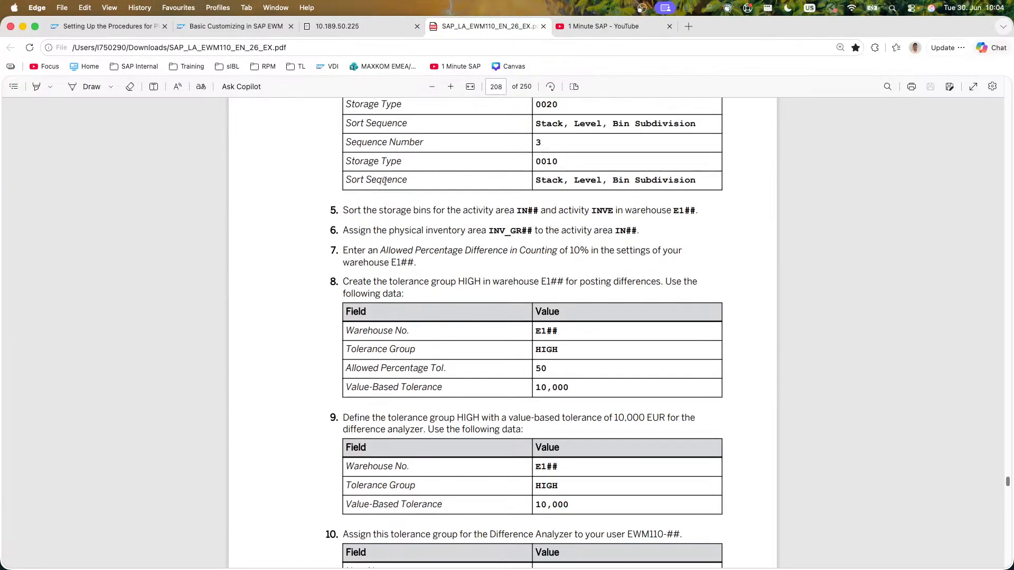
double_click(365, 227)
double_click(365, 230)
left_click(364, 234)
Step: Add a slide after the Step 4 slide in PowerPoint and title it "Step 5: Assign PI area -> Activity area"
key("super+Tab")
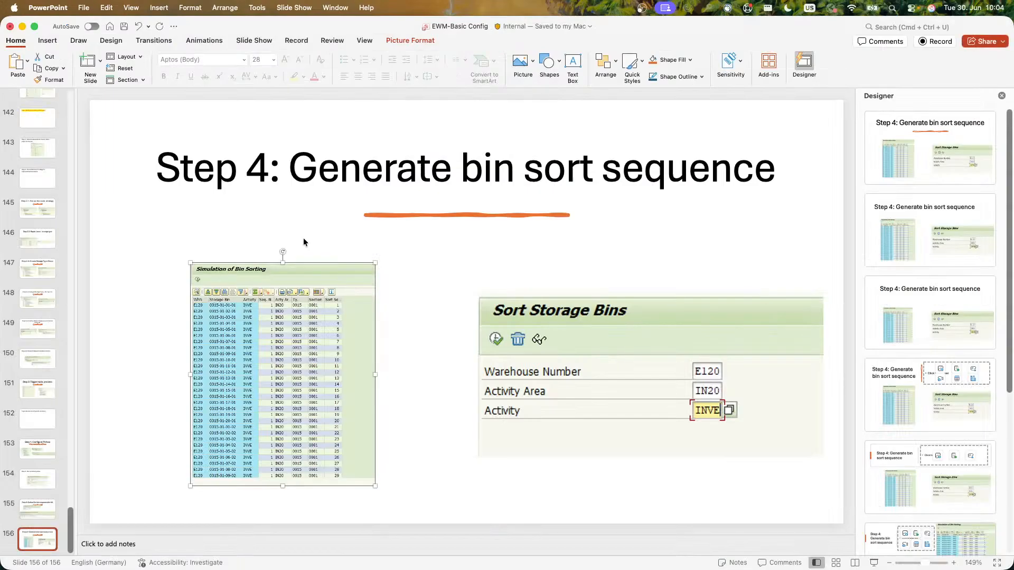
left_click(37, 544)
key("Return")
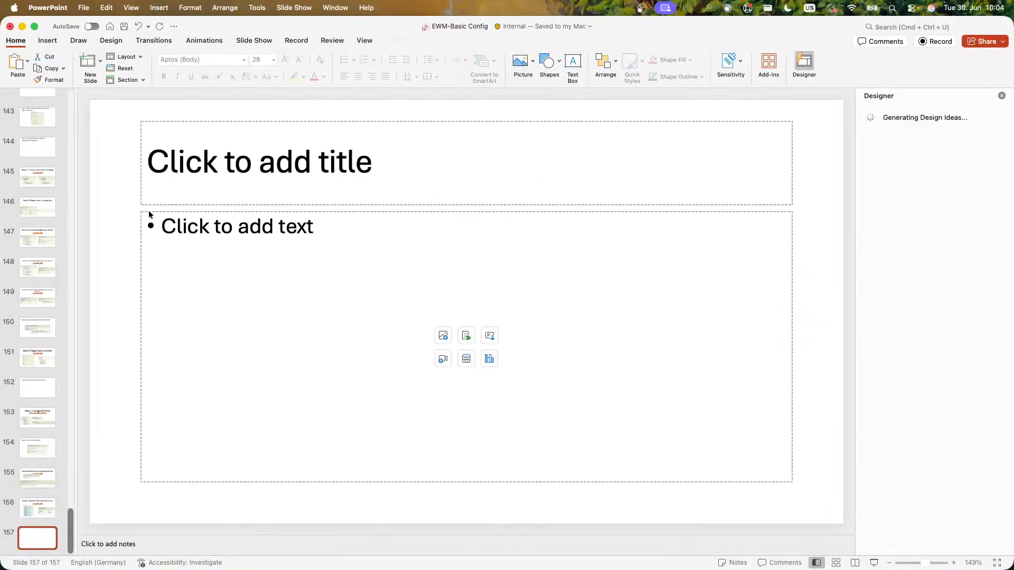
left_click(228, 192)
type("Step 5:")
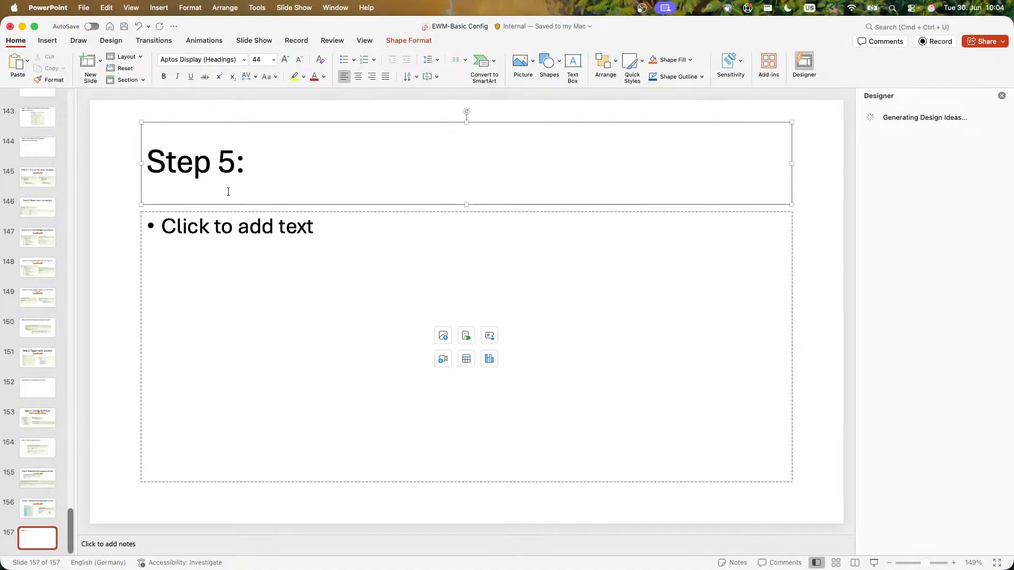
type(" Assign phy")
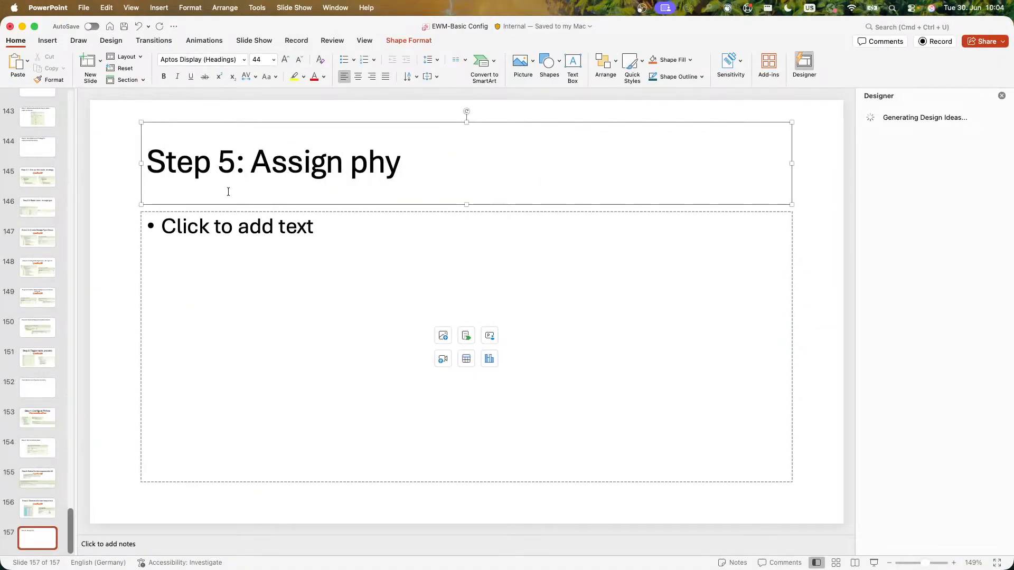
key("BackSpace")
key("BackSpace")
key("BackSpace")
type("PI area -")
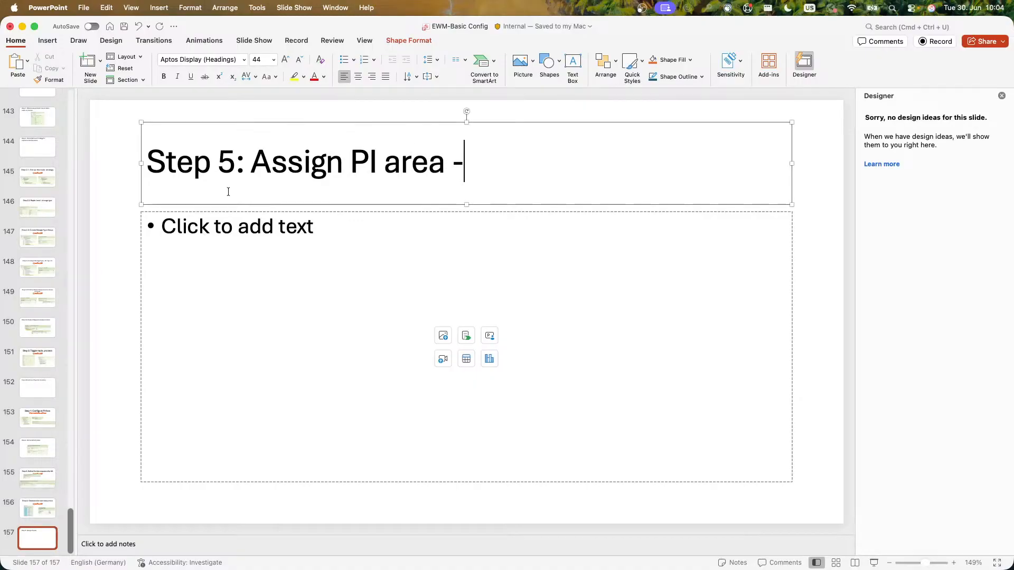
type("> Actitivy")
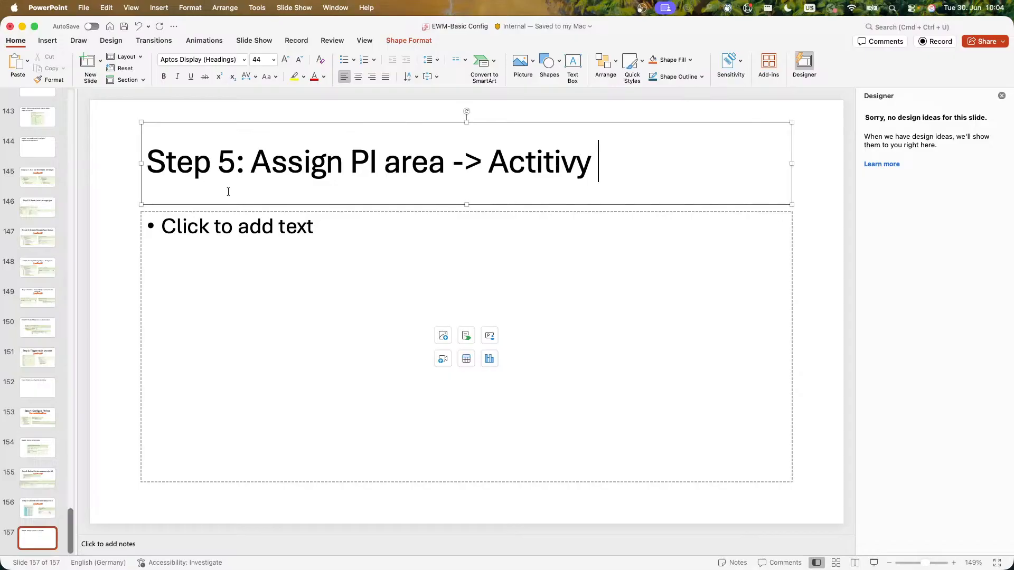
key("BackSpace")
key("BackSpace")
key("BackSpace")
key("BackSpace")
key("BackSpace")
type("vity area")
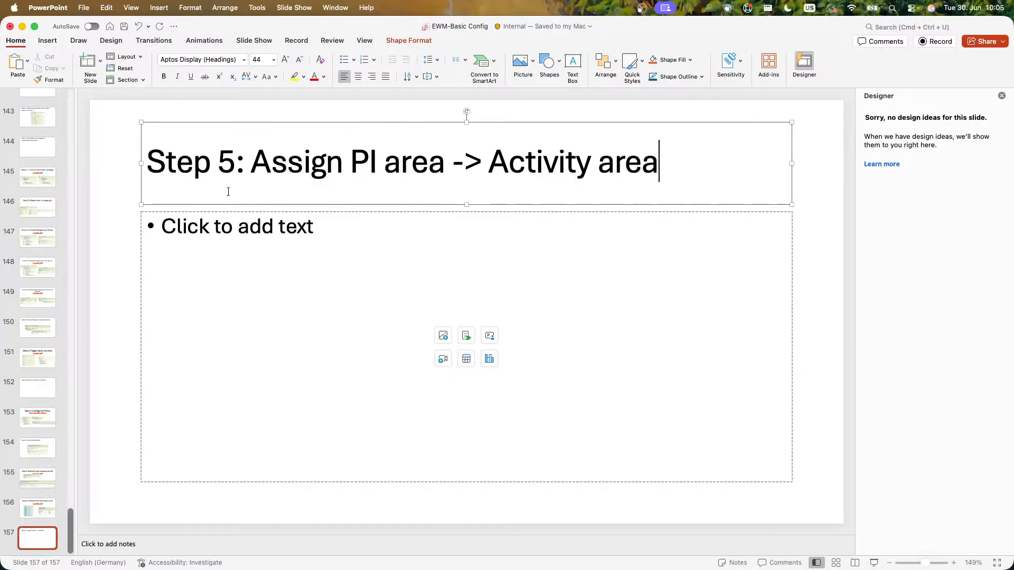
Step: Switch back to the SAP session in the browser, leave the bin sorting transaction, and run transaction spro to reach customizing
key("ctrl+Up")
left_click(230, 191)
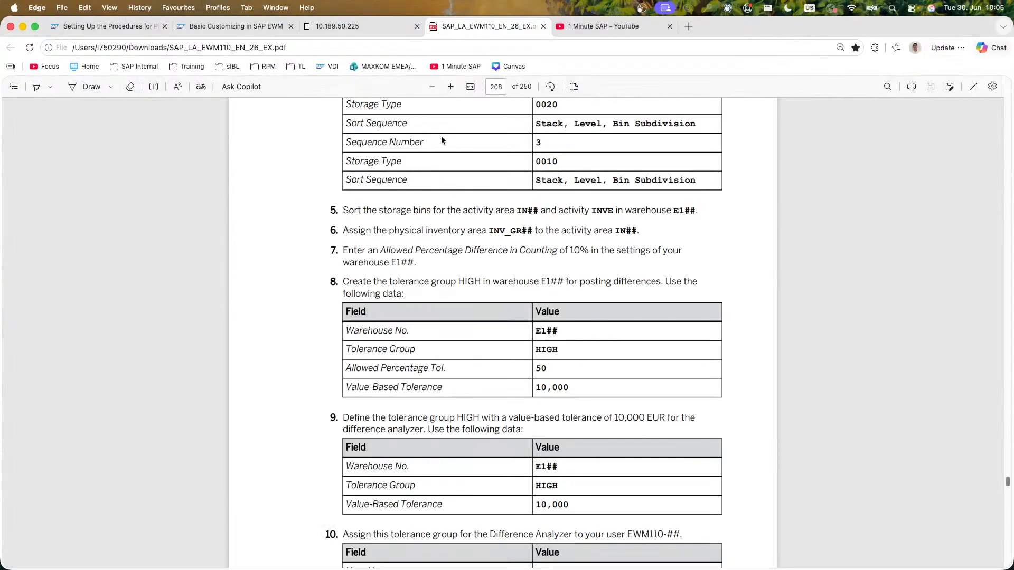
left_click(373, 30)
left_click(143, 104)
left_click(164, 105)
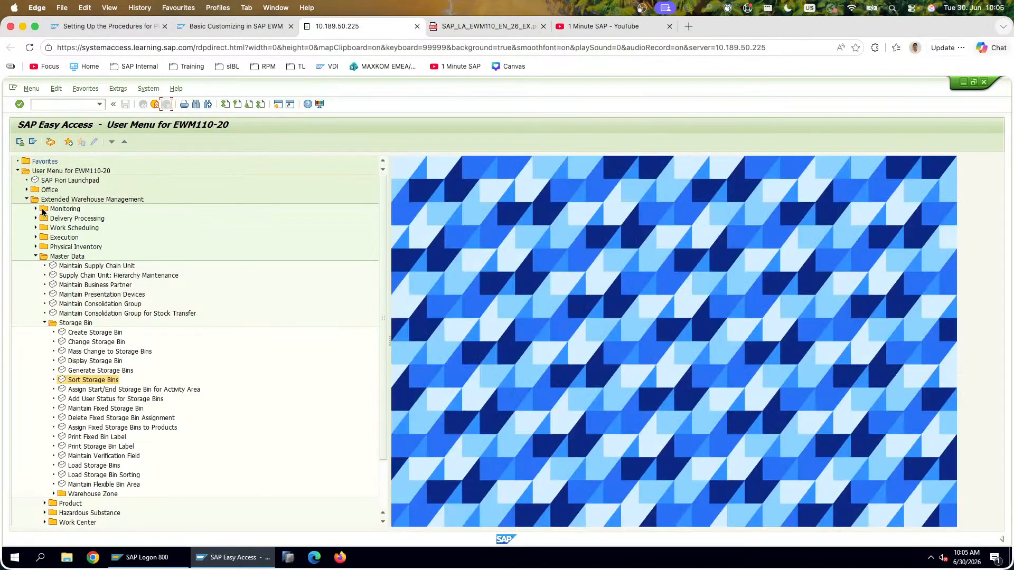
left_click(72, 104)
type("spro")
key("Return")
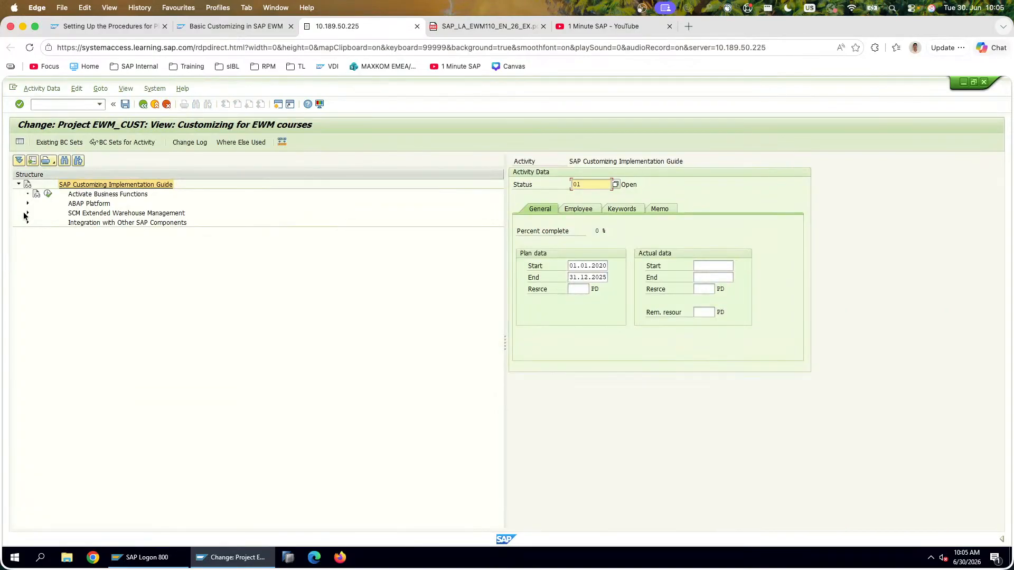
Step: Expand Extended Warehouse Management, Internal Warehouse Processes, Physical Inventory and its area-specific settings, and select Define Physical Inventory Area
left_click(27, 214)
left_click(37, 223)
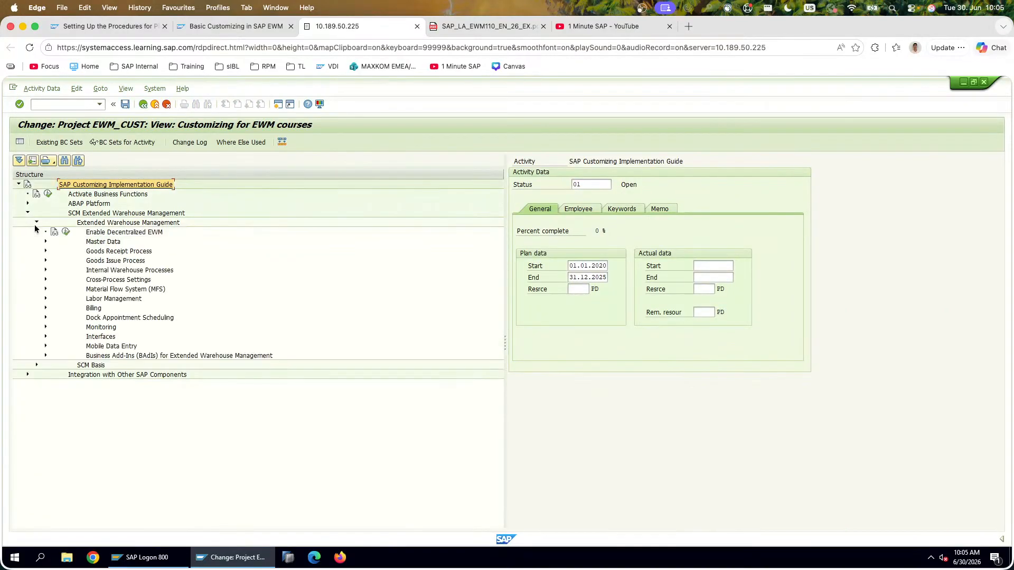
left_click(46, 270)
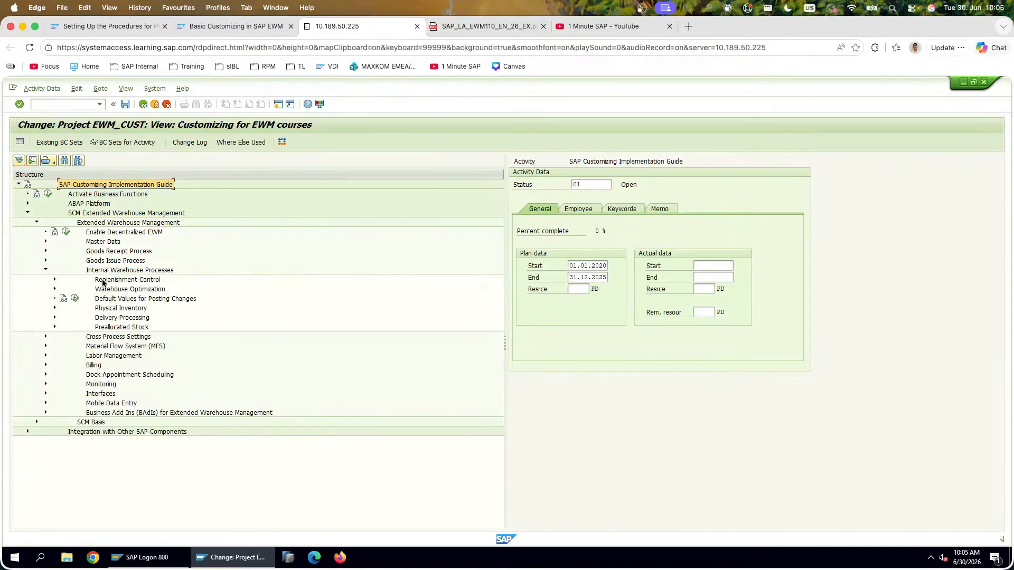
left_click(54, 308)
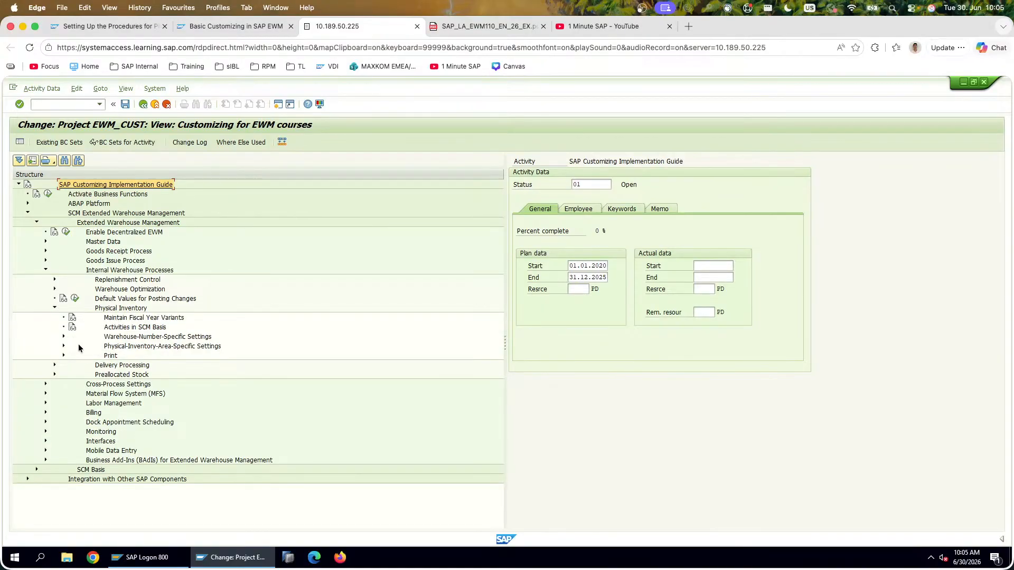
left_click(63, 347)
left_click(144, 356)
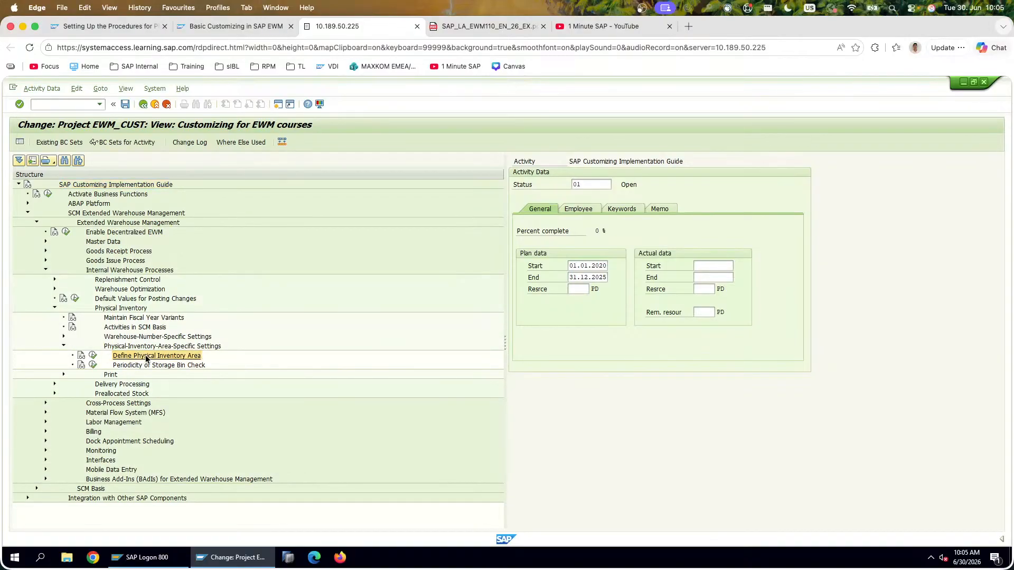
Step: Expand the warehouse-number-specific settings, collapse the area-specific ones, and select Assign Physical Inventory Area to Activity Area
left_click(64, 337)
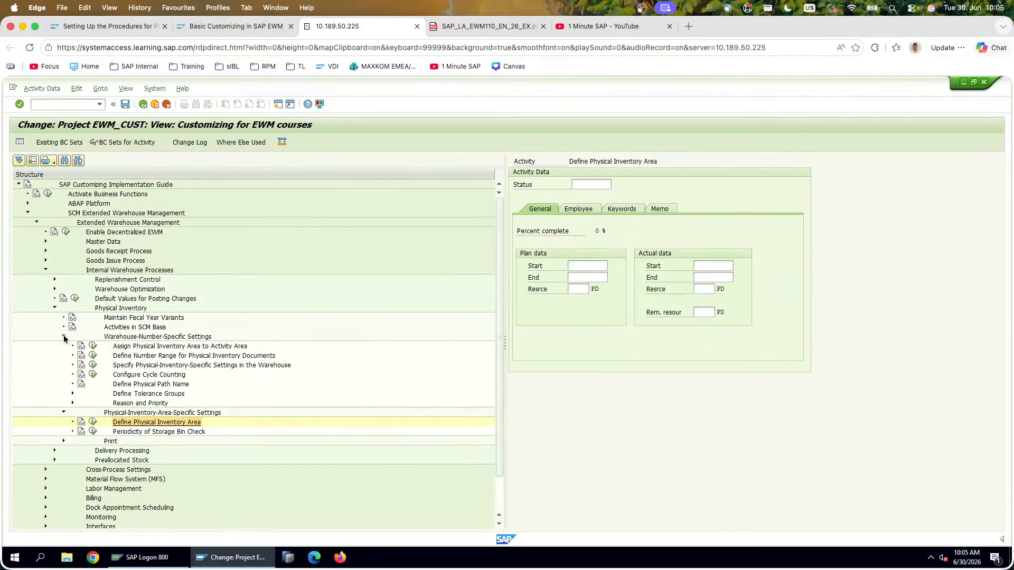
left_click(63, 412)
left_click(185, 340)
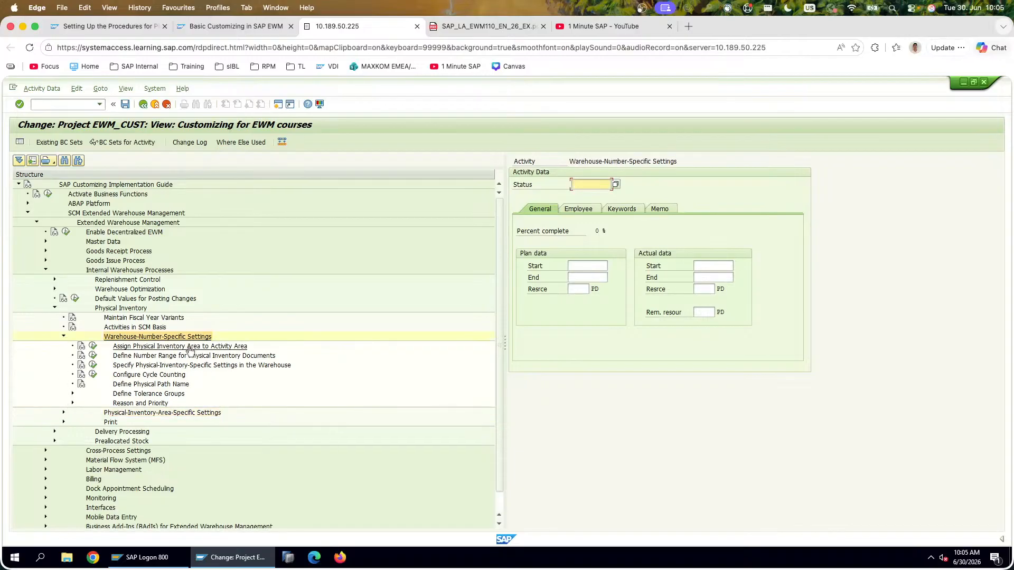
left_click(186, 346)
Step: Capture the customizing tree down to Reason and Priority and paste the screenshot onto the Step 5 slide in PowerPoint
key("super+shift+4")
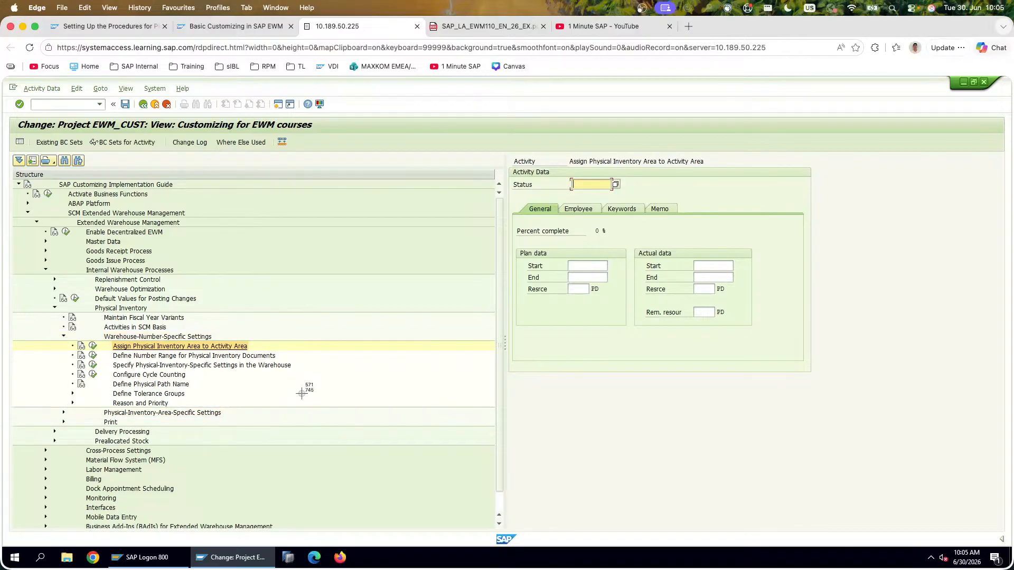
left_click_drag(316, 407, 10, 167)
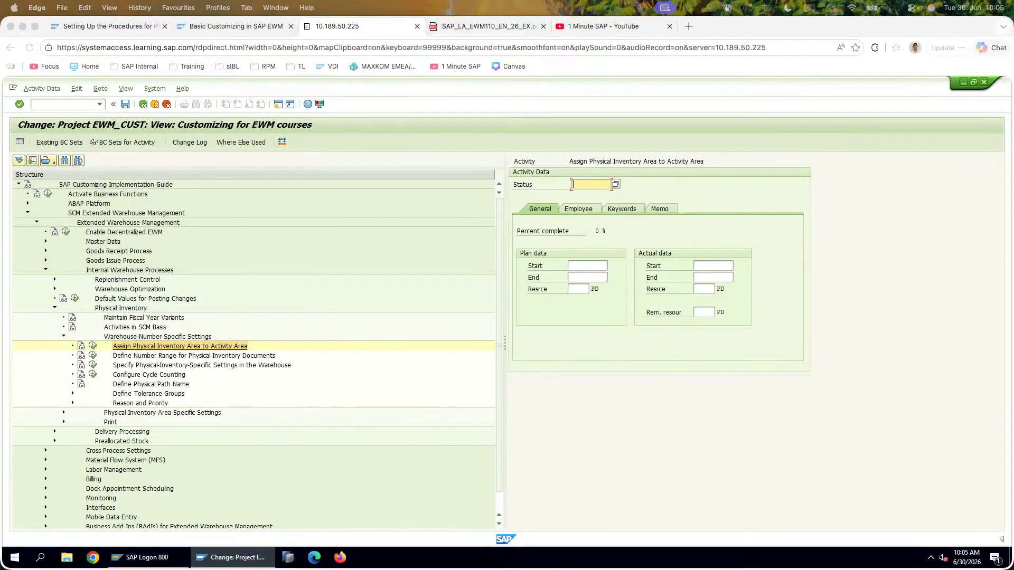
key("super+Tab")
key("super+v")
Step: Switch back to the SAP session, execute Assign Physical Inventory Area to Activity Area, and start new entries
key("ctrl+Up")
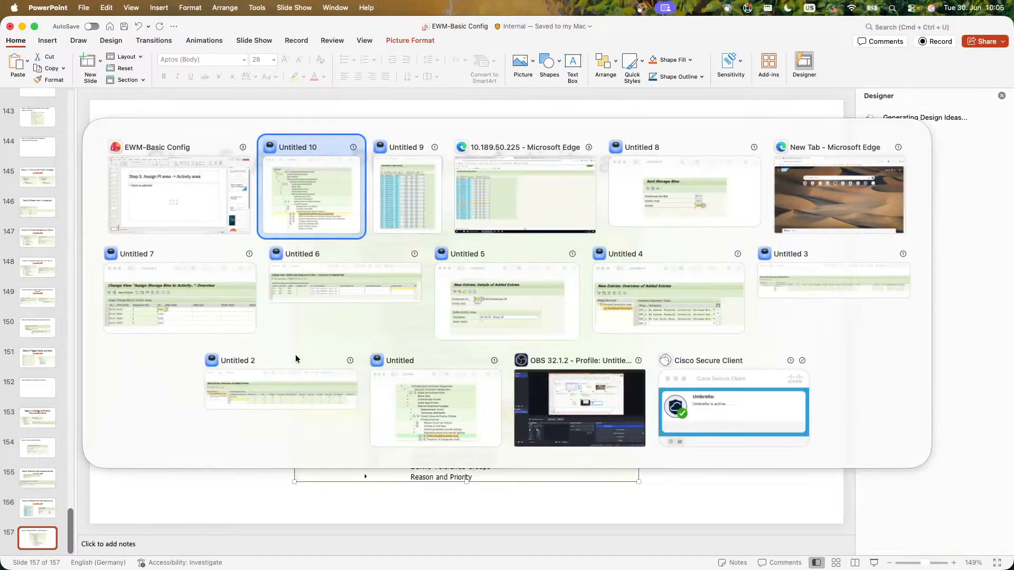
key("Right")
key("Right")
key("Return")
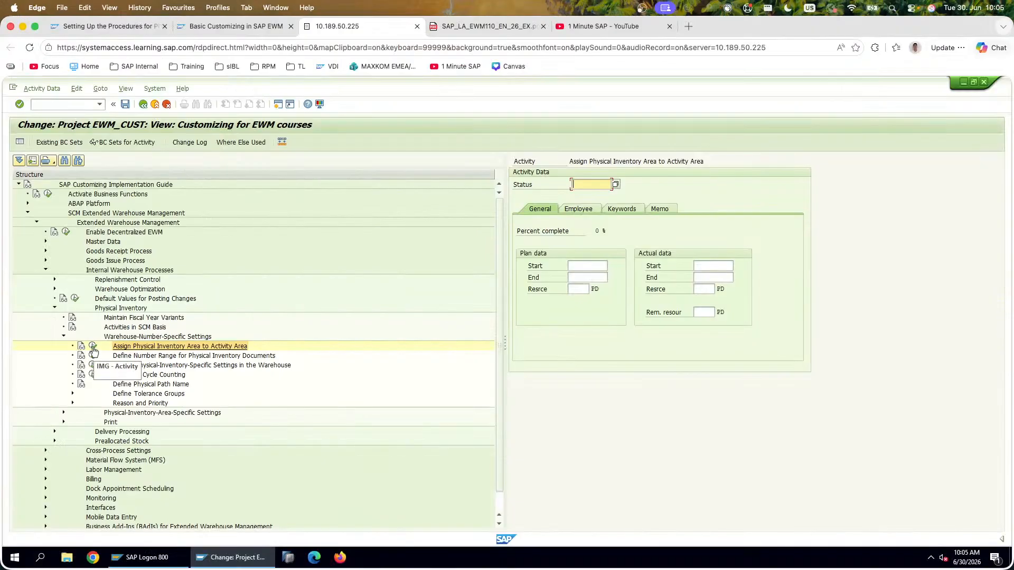
left_click(98, 344)
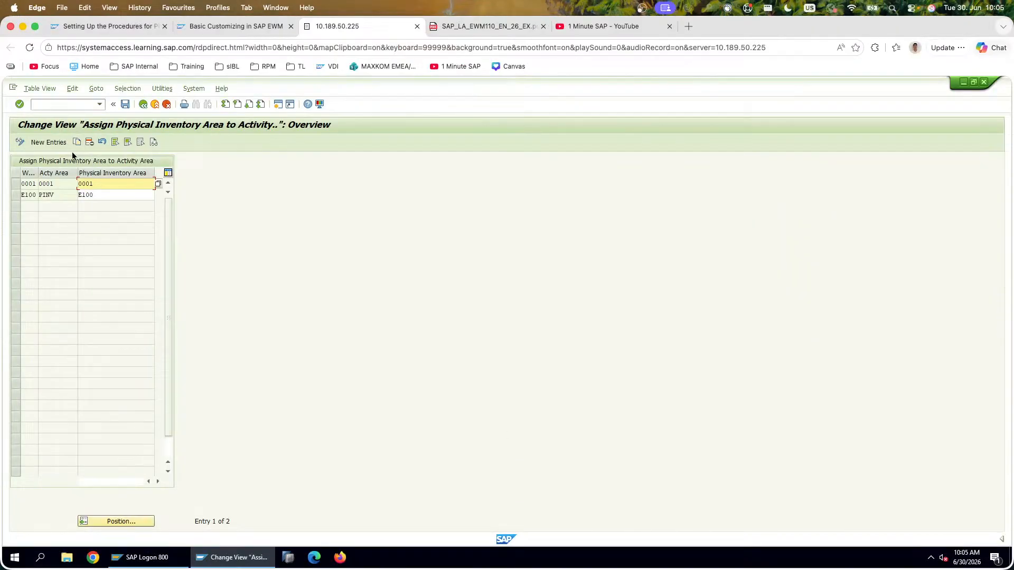
left_click(48, 142)
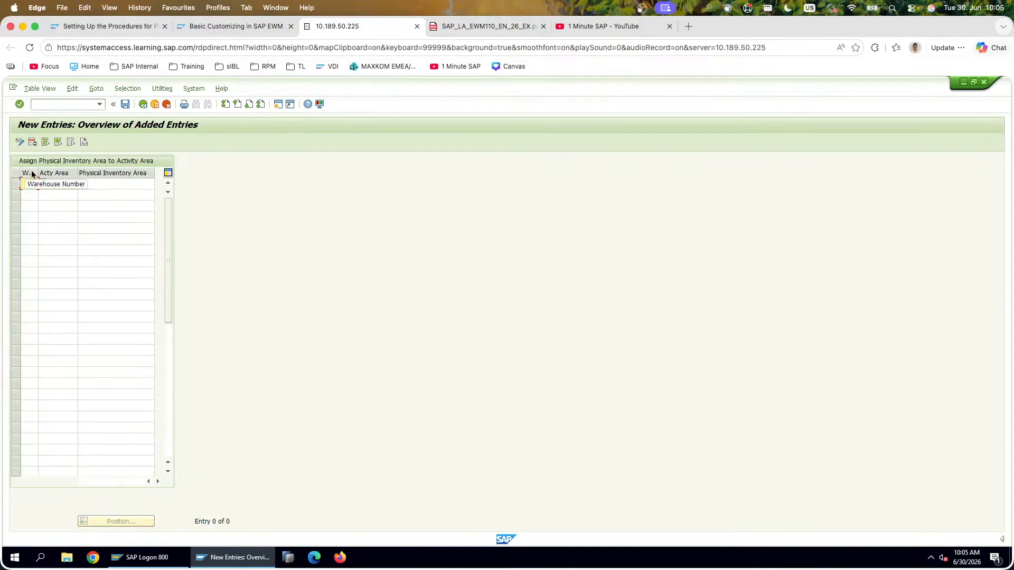
Step: Enter warehouse E120 and activity area IN20 with physical inventory area INV_GR20, consulting the exercise PDF for the area name
type("E120")
key("Tab")
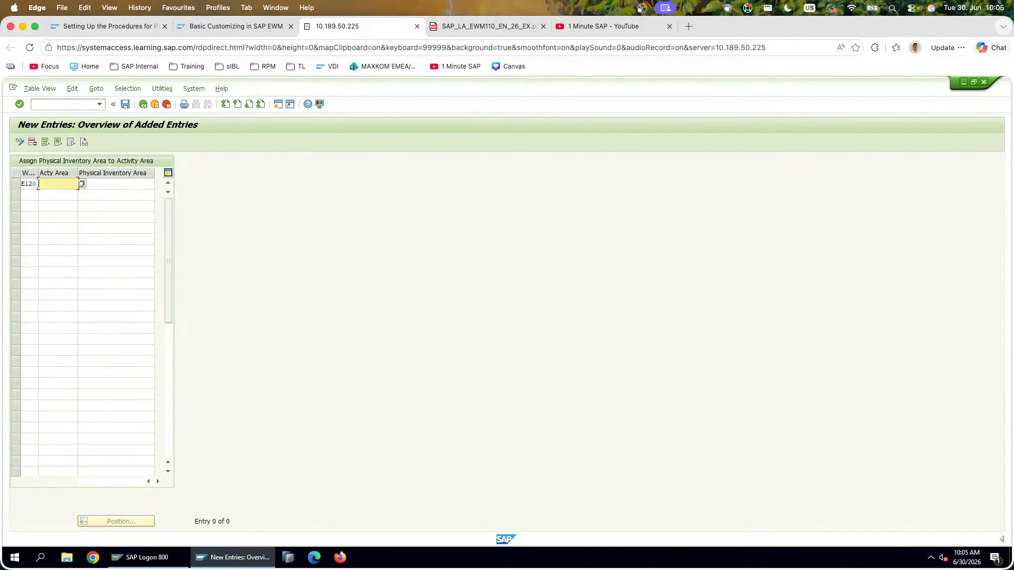
type("IN02")
key("BackSpace")
type("20")
key("Tab")
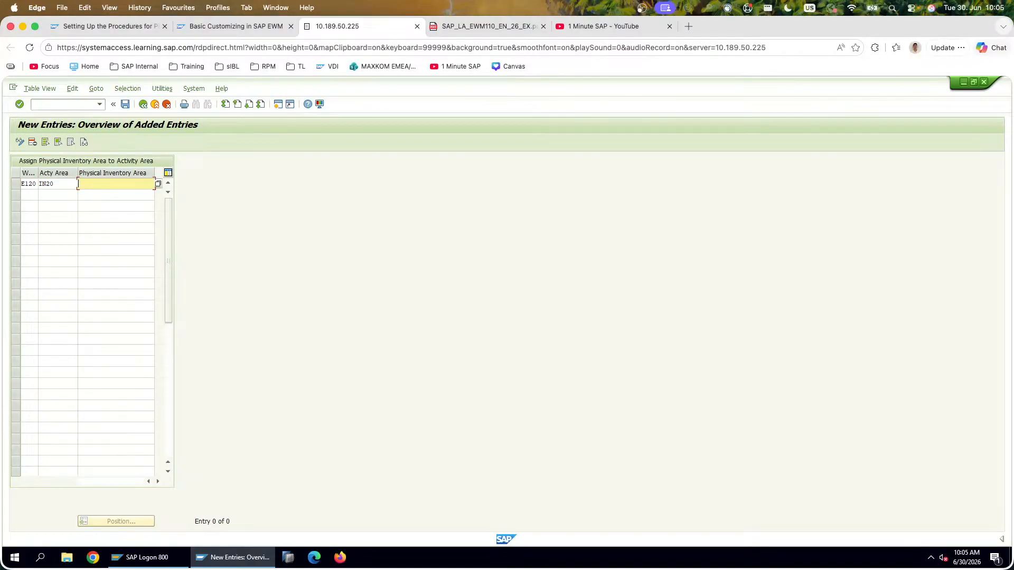
left_click(496, 27)
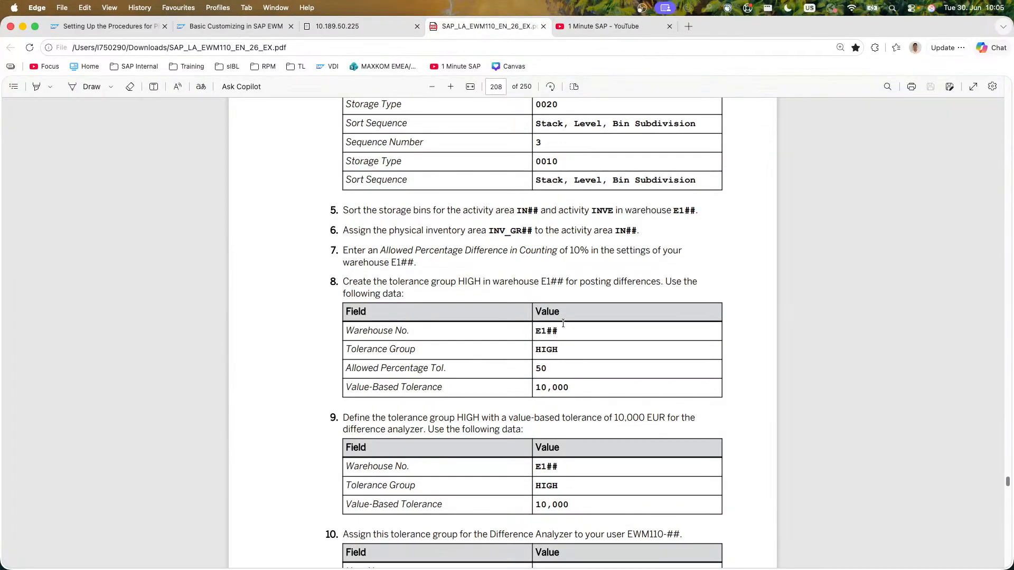
left_click(368, 28)
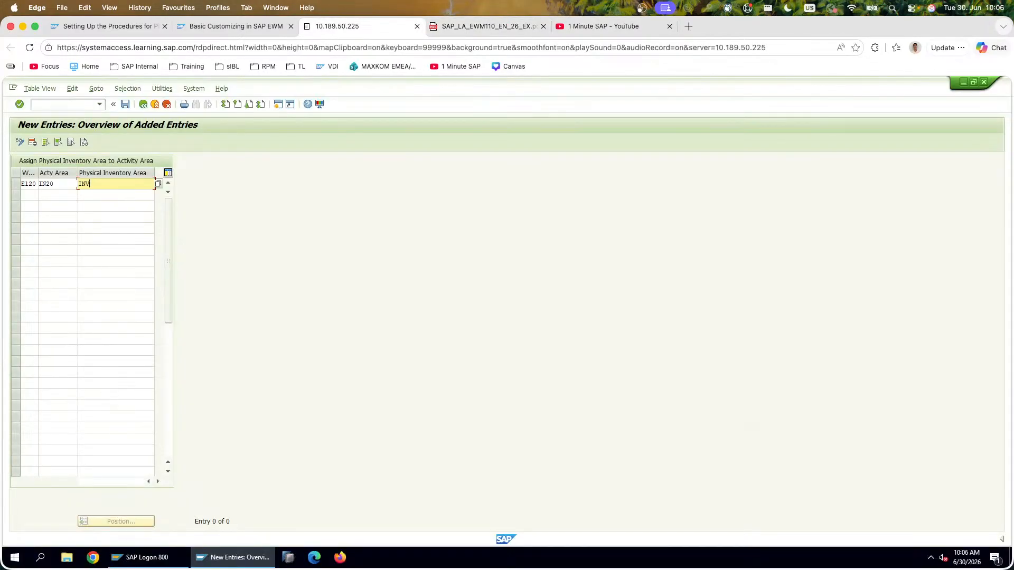
type("INV_GR20")
key("Return")
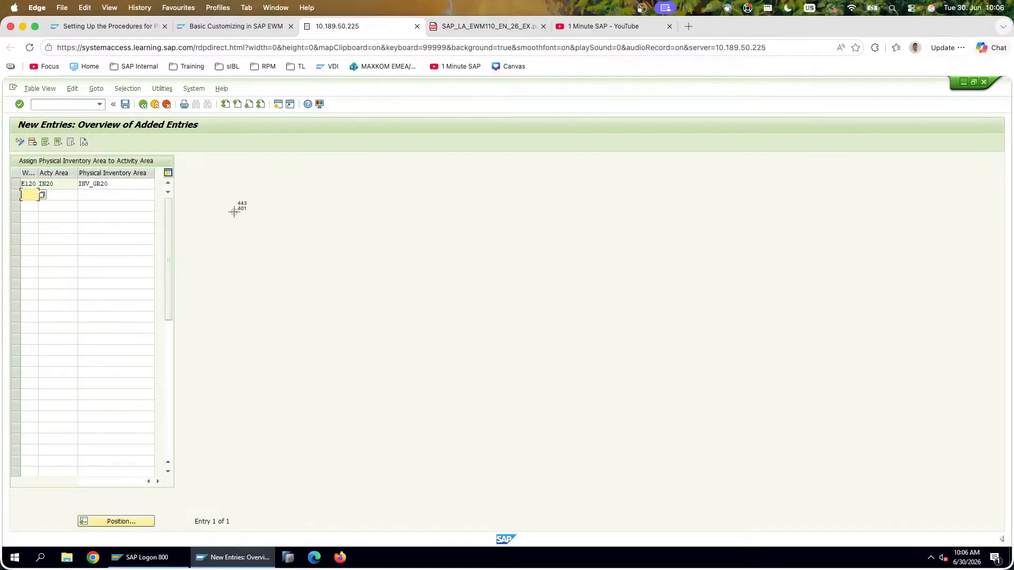
Step: Capture a screenshot of the new E120 assignment, then save the entry and return to the overview
key("super+shift+4")
left_click_drag(259, 204, 1, 99)
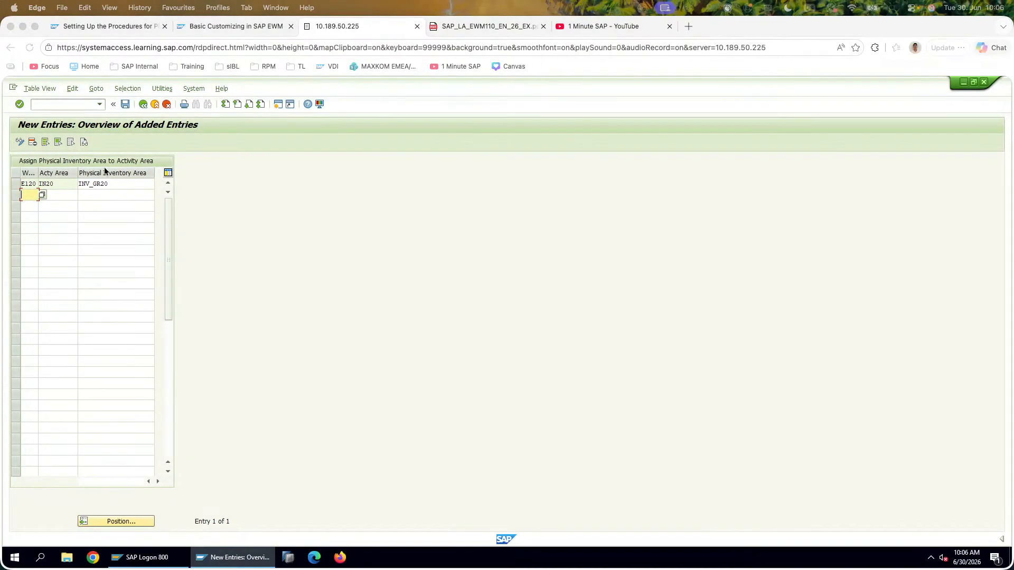
left_click(124, 104)
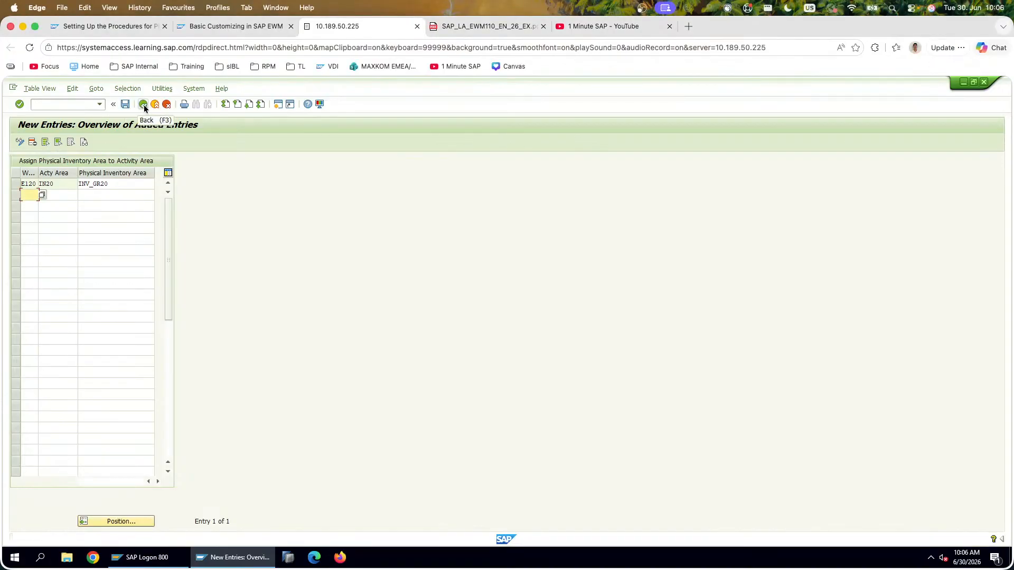
left_click(143, 105)
Step: Paste the screenshot onto the Step 5 slide in PowerPoint and apply the Designer layout with the orange line under the title
key("super+Tab")
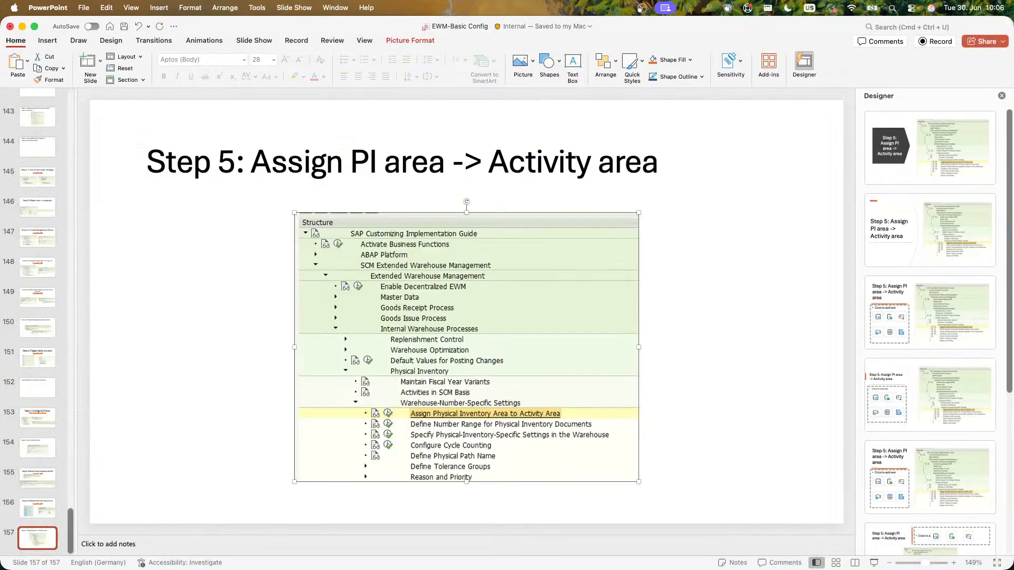
key("super+v")
left_click(933, 157)
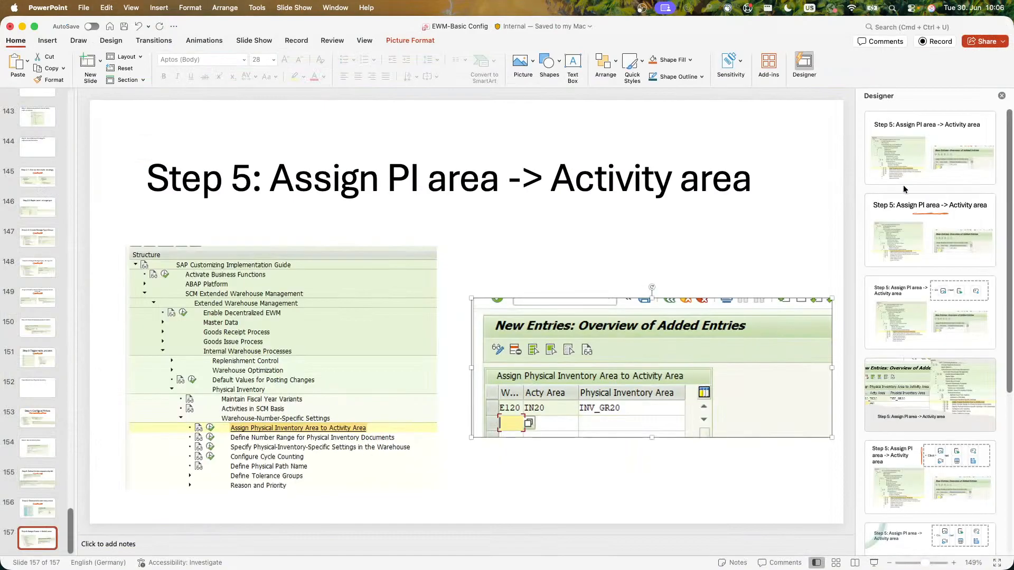
left_click(906, 227)
Step: Add a slide after the Step 5 slide and begin its title with "Step 6:"
left_click(40, 539)
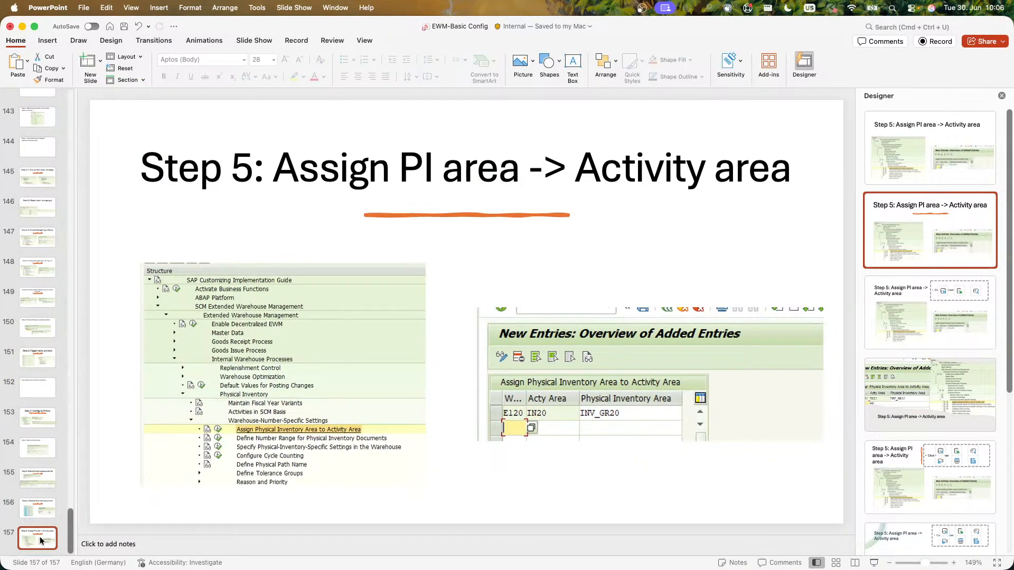
key("Return")
left_click(225, 151)
type("Step 6:")
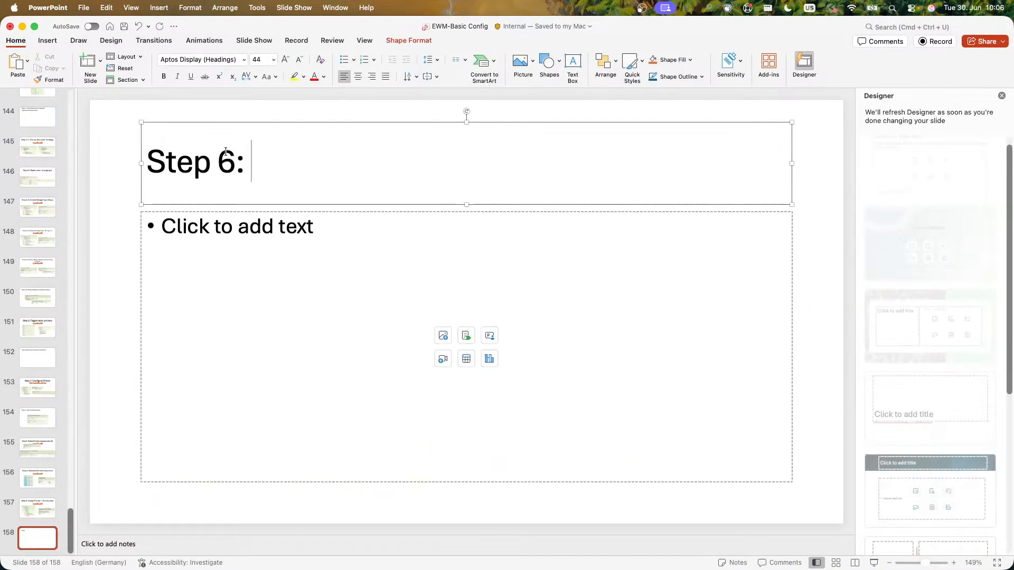
Step: Switch to the exercise PDF in the browser and highlight task 7 about the allowed percentage difference in counting
key("super+Tab")
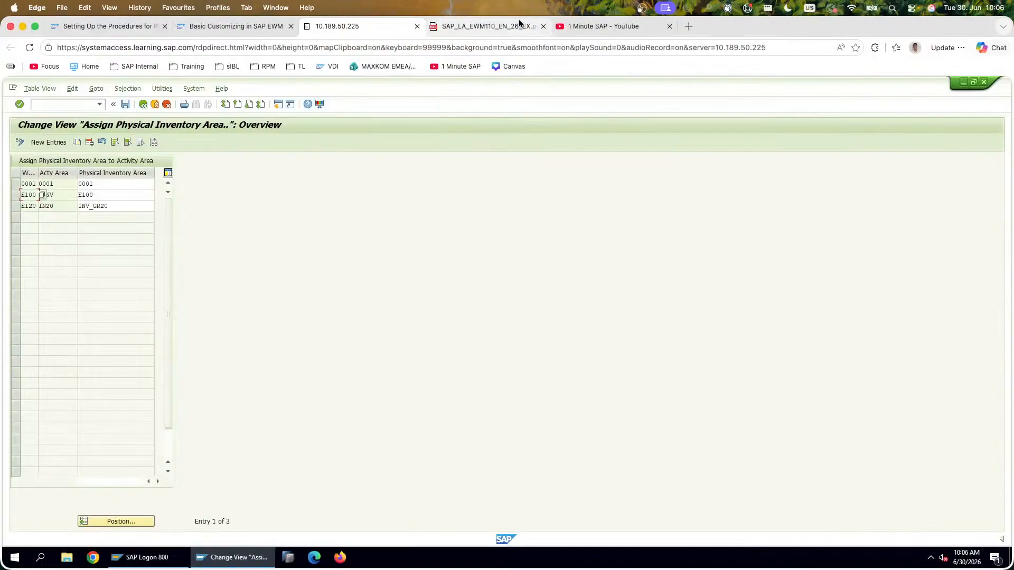
left_click(518, 24)
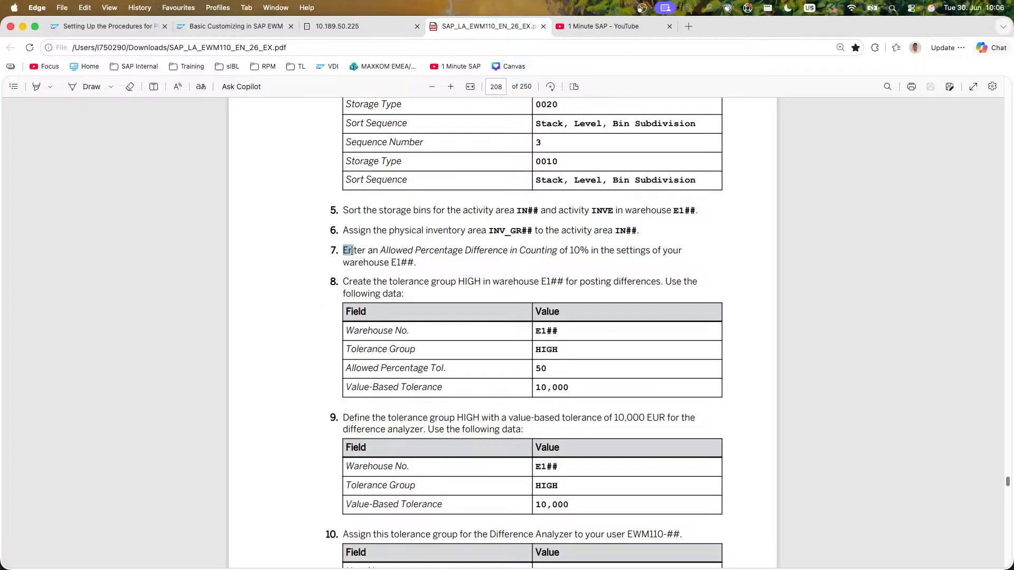
left_click_drag(342, 250, 418, 262)
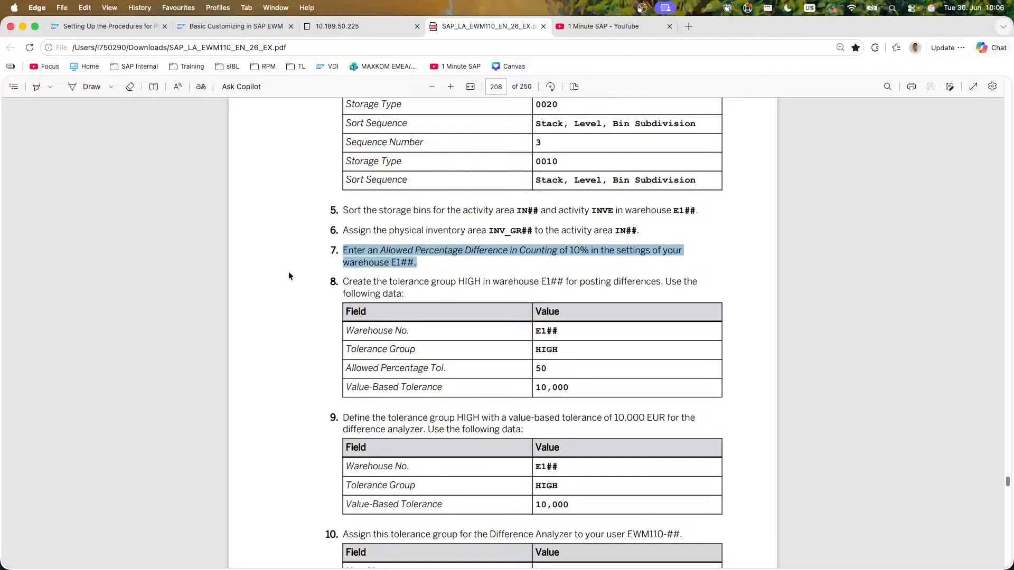
key("ctrl+shift+Tab")
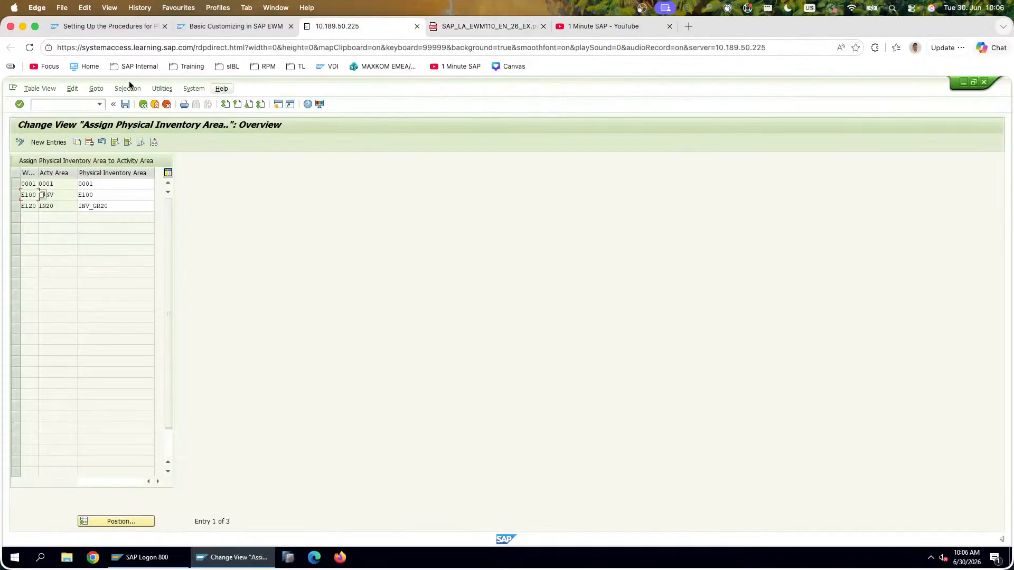
Step: Return to the customizing tree in the SAP session and execute Specify Physical-Inventory-Specific Settings in the Warehouse
left_click(144, 104)
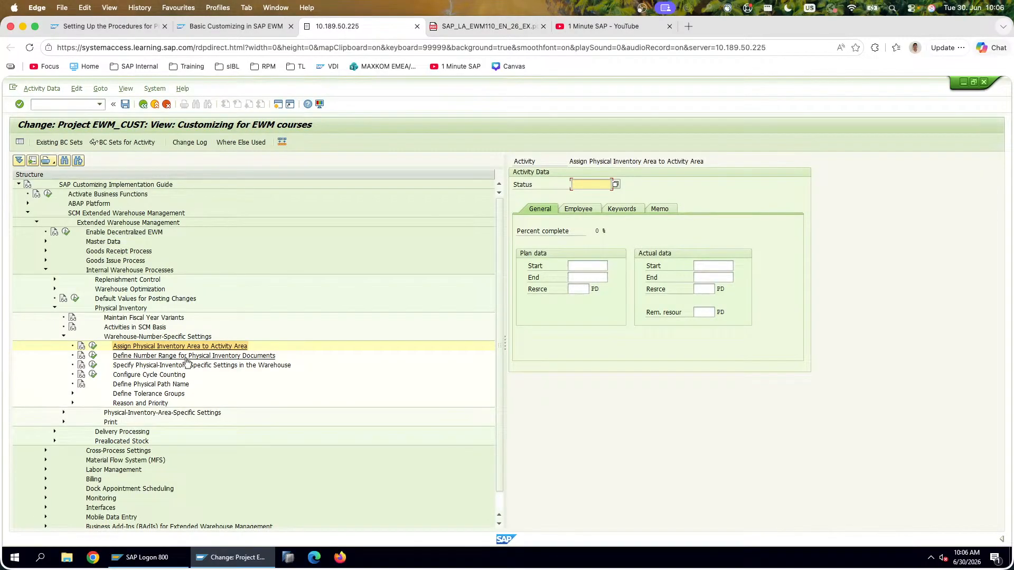
left_click(132, 393)
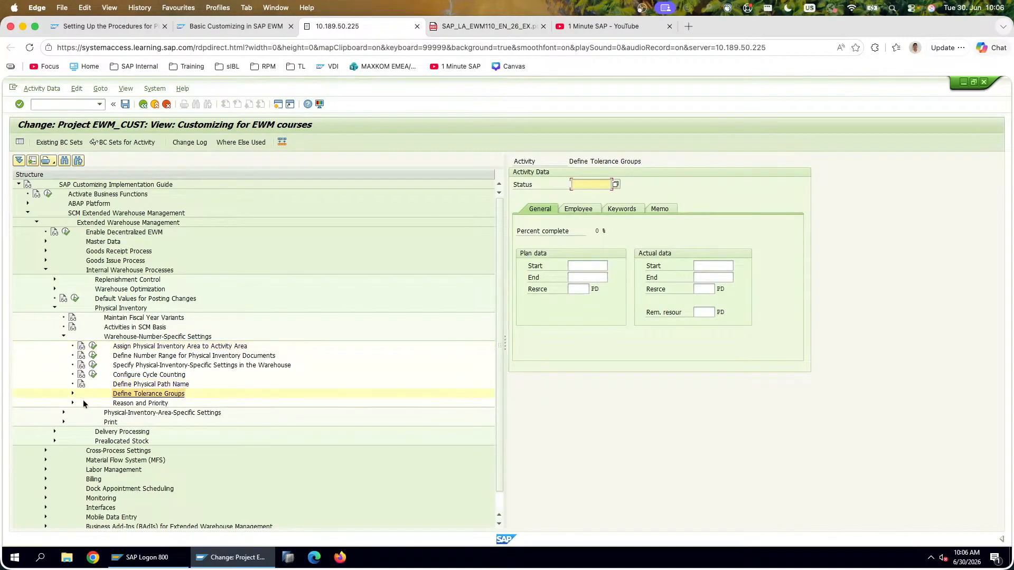
left_click(73, 394)
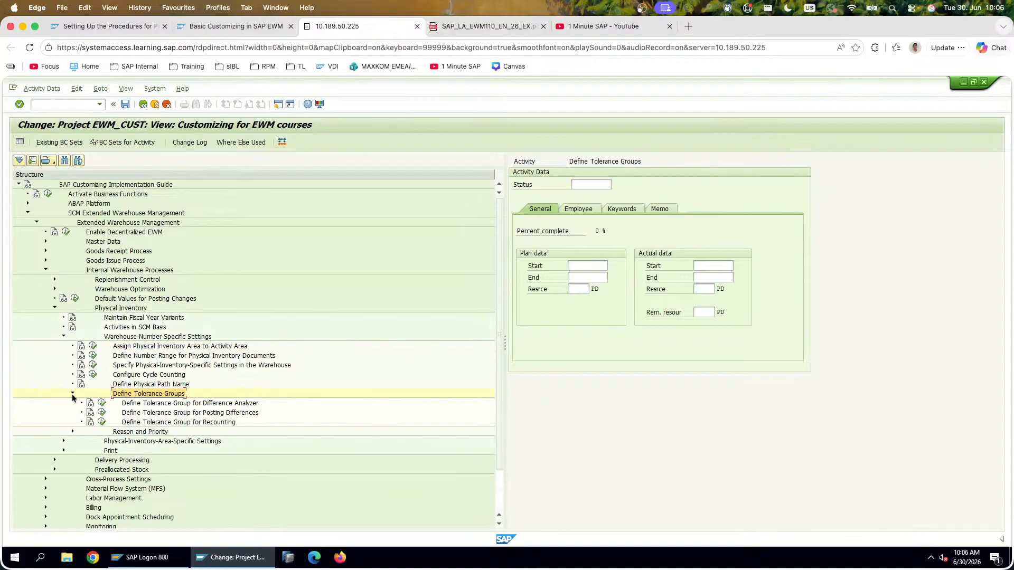
left_click(72, 394)
left_click(201, 365)
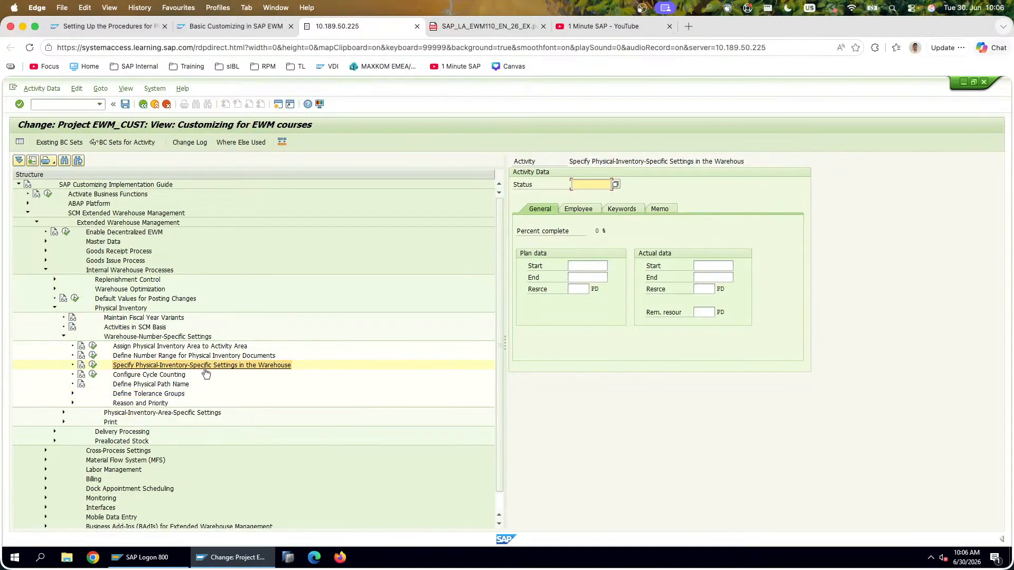
left_click(199, 357)
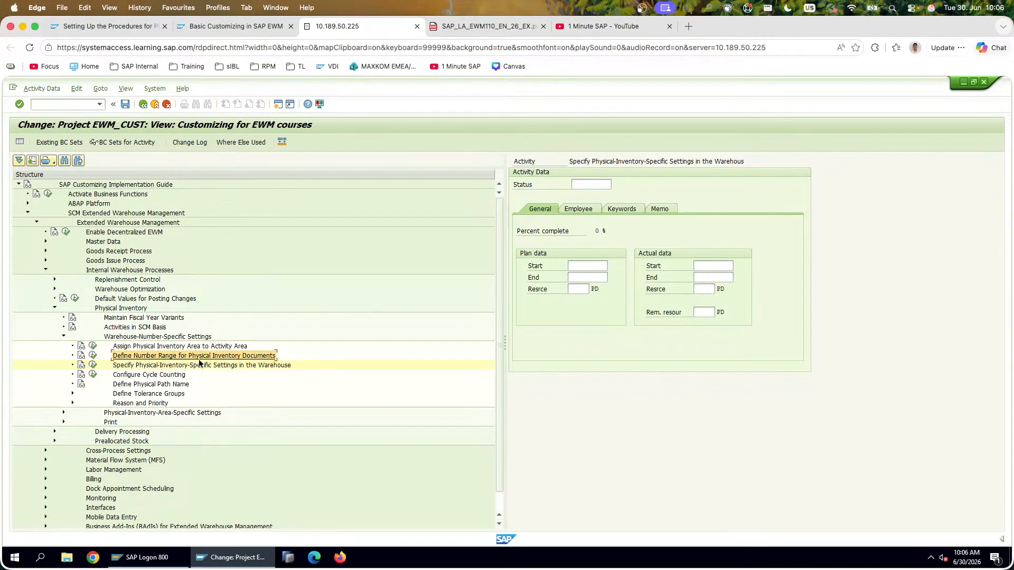
left_click(93, 365)
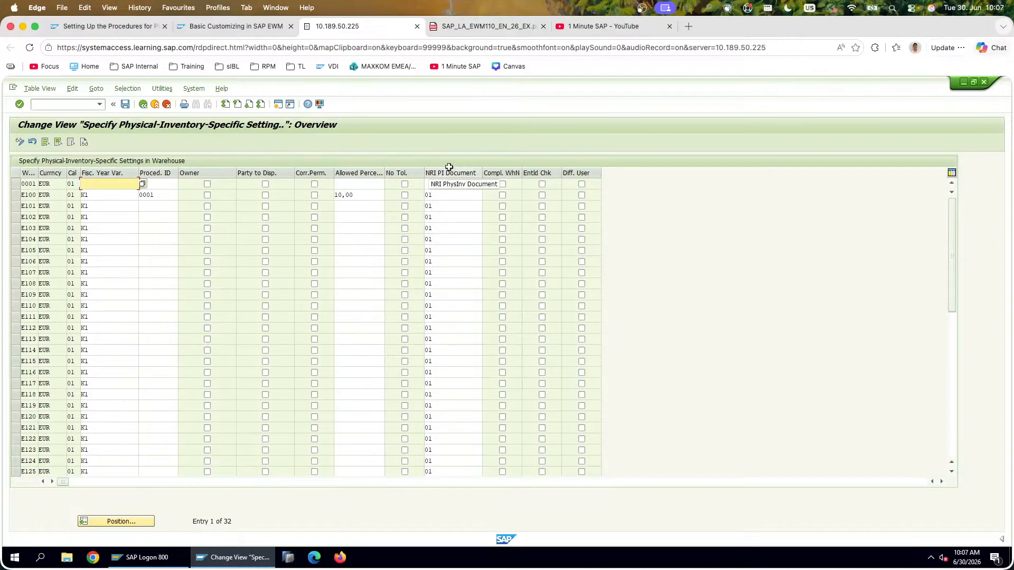
Step: Recheck task 7 in the PDF, set the allowed percentage difference for warehouse E120 to 10,00, and capture the settings table
left_click(496, 34)
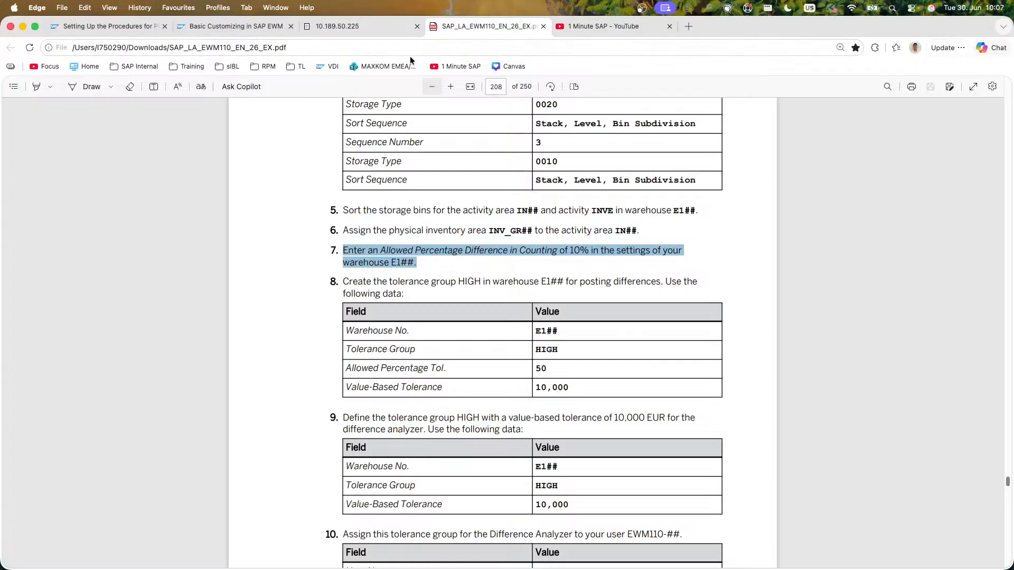
left_click(377, 29)
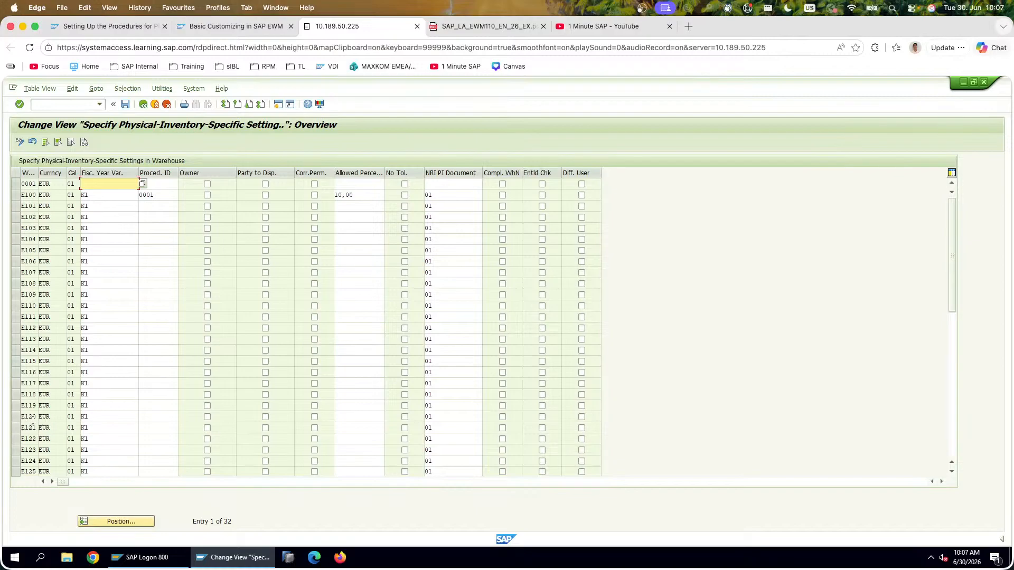
left_click(147, 417)
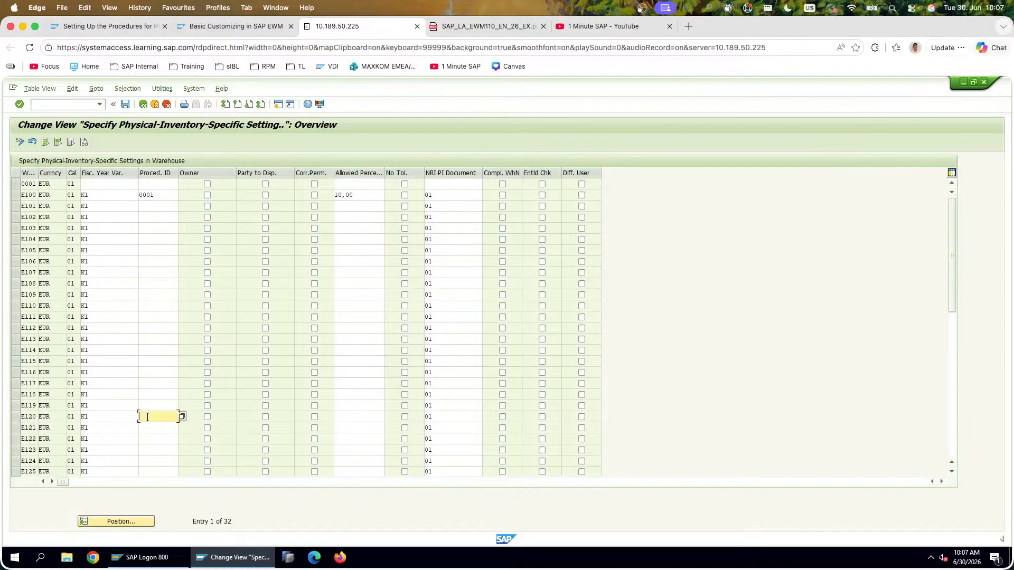
left_click(355, 196)
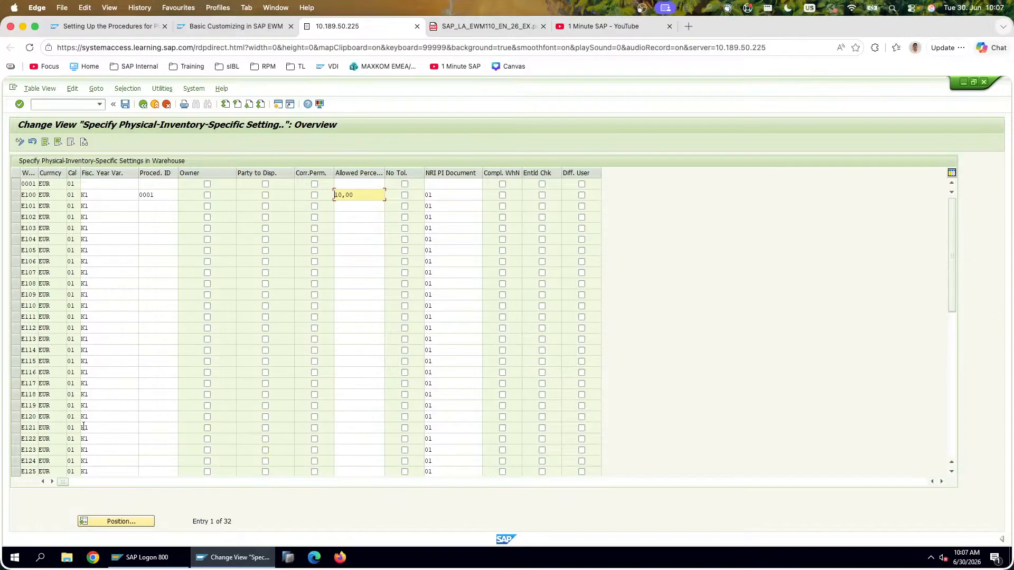
left_click(115, 422)
left_click(346, 418)
type("10,00")
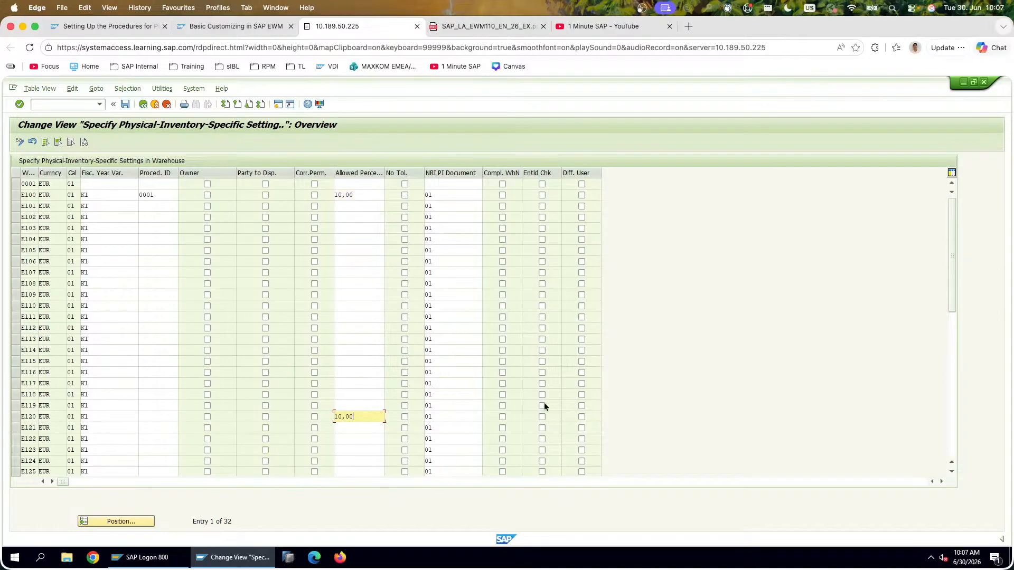
key("super+shift+4")
left_click_drag(613, 436, 4, 111)
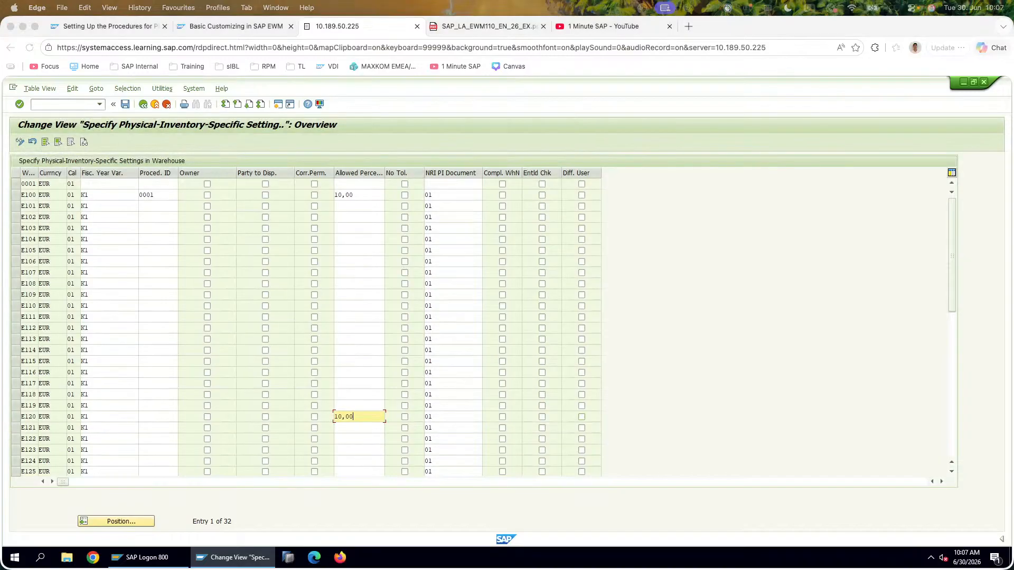
Step: Switch to PowerPoint, complete the slide title as "Step 6: 10% difference allowed for the warehouse" and paste the captured settings table below it
key("super+Tab")
type("10% ")
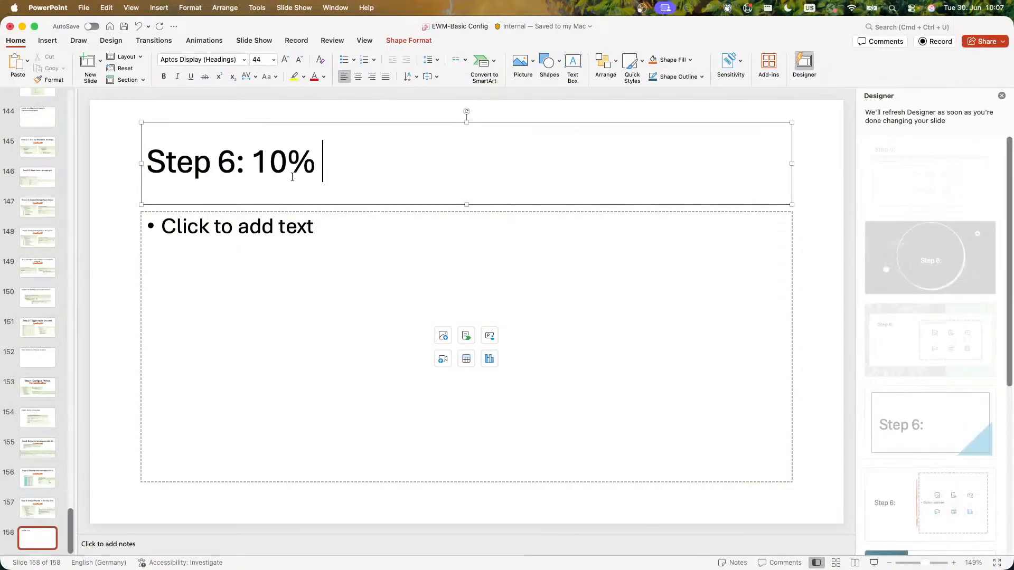
type("difference ")
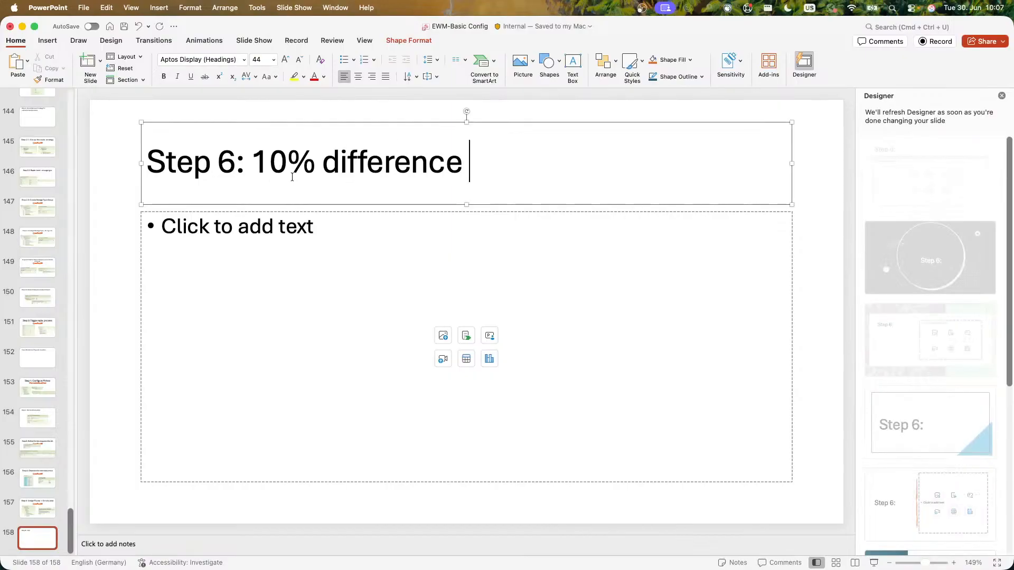
type("allowed for thewa")
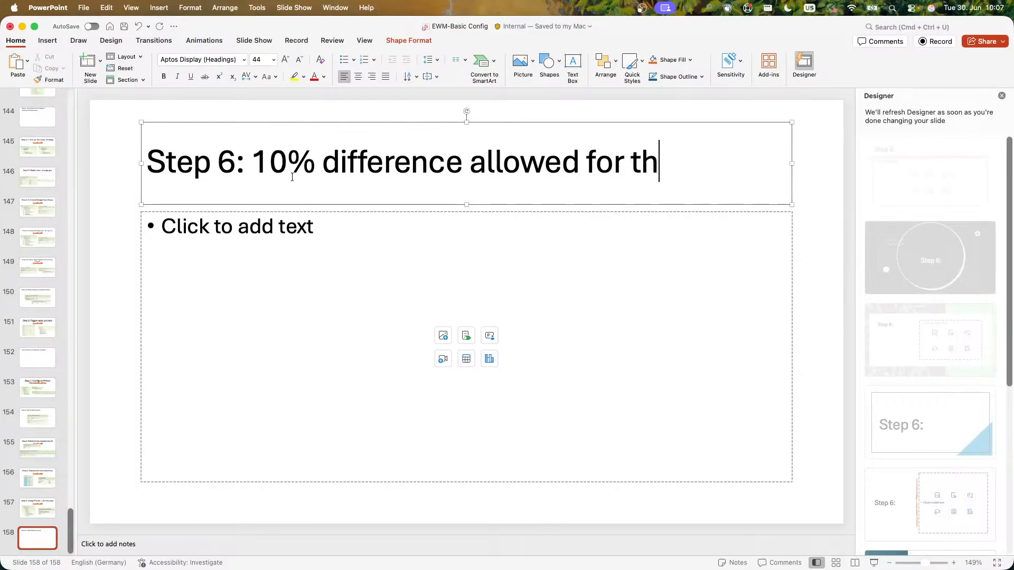
key("BackSpace")
key("BackSpace")
type("warehouse")
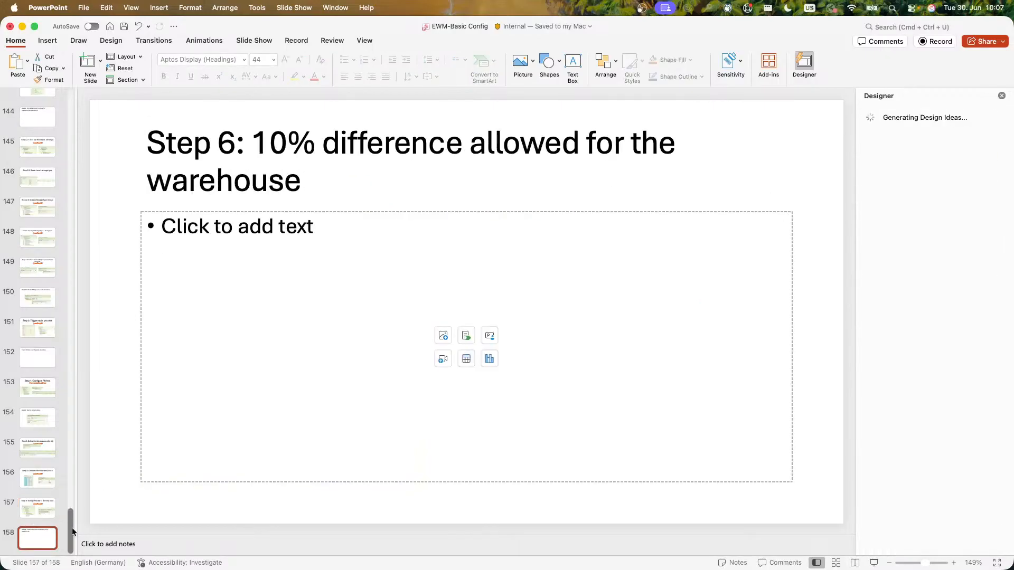
key("super+v")
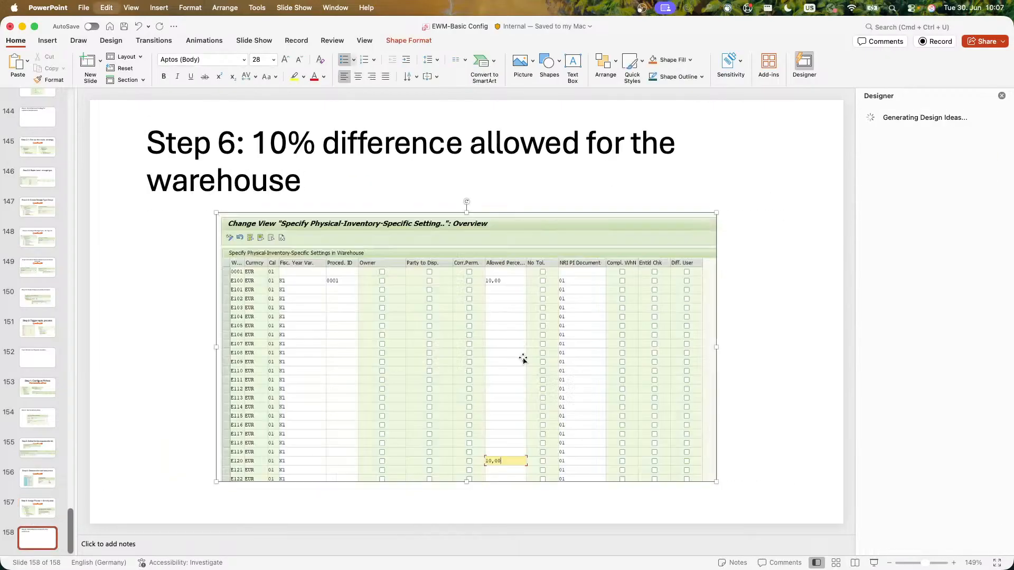
Step: Capture the customizing tree in the SAP session, add it to the Step 6 slide, and apply a suggested side-by-side design with an underlined title
key("ctrl+Up")
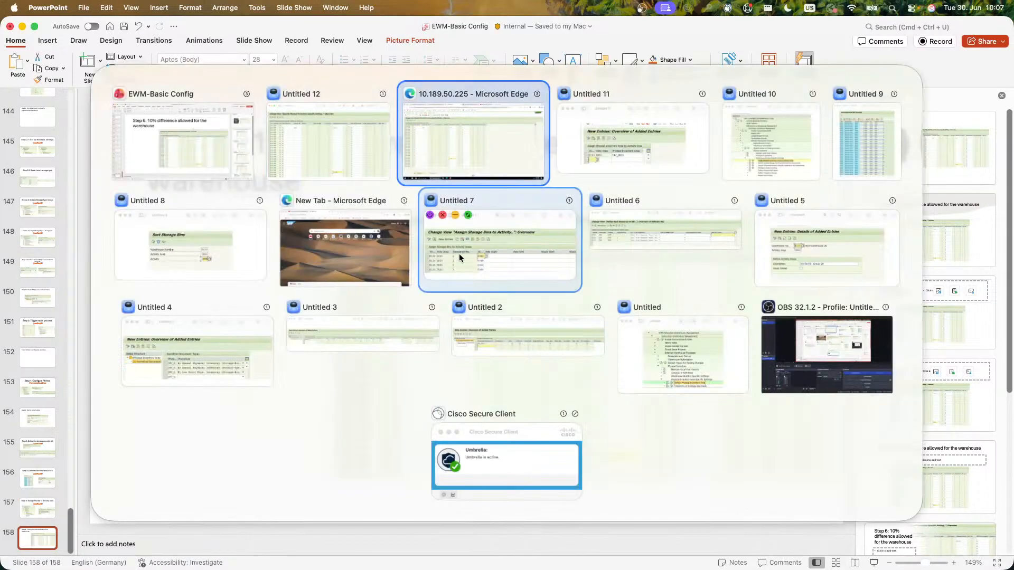
key("alt+Tab")
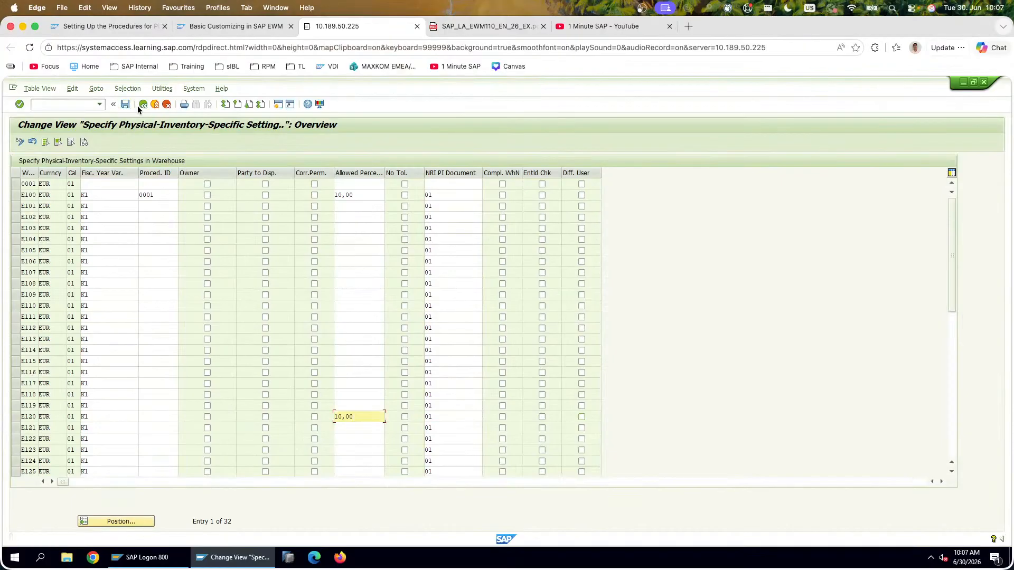
left_click(140, 105)
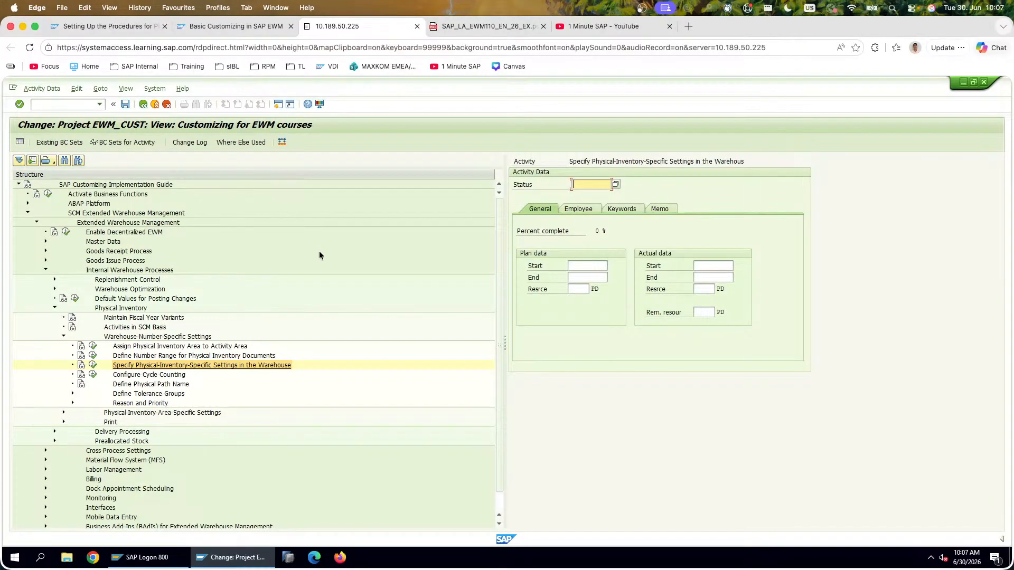
left_click_drag(322, 409, 10, 168)
key("super+Tab")
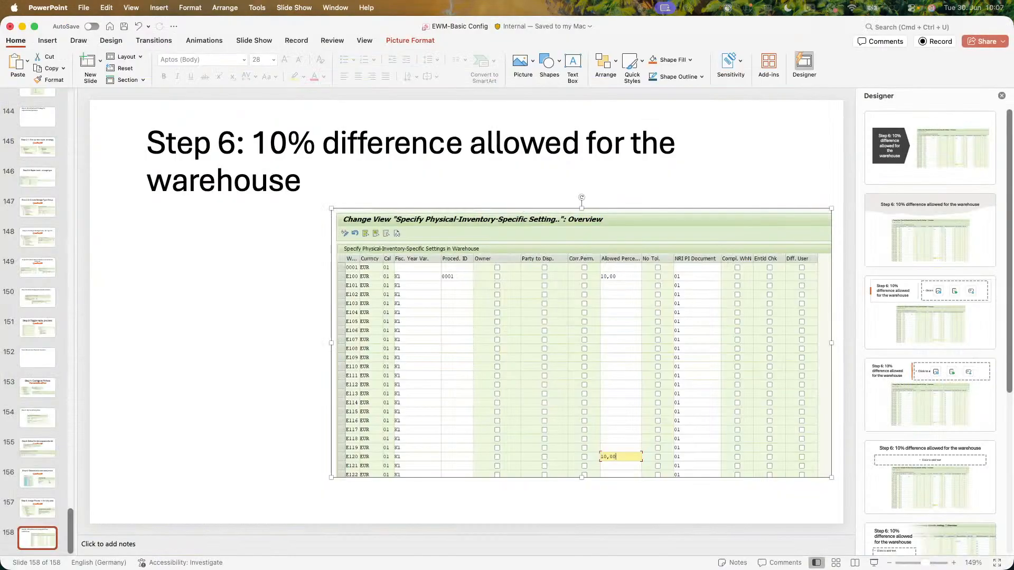
key("super+v")
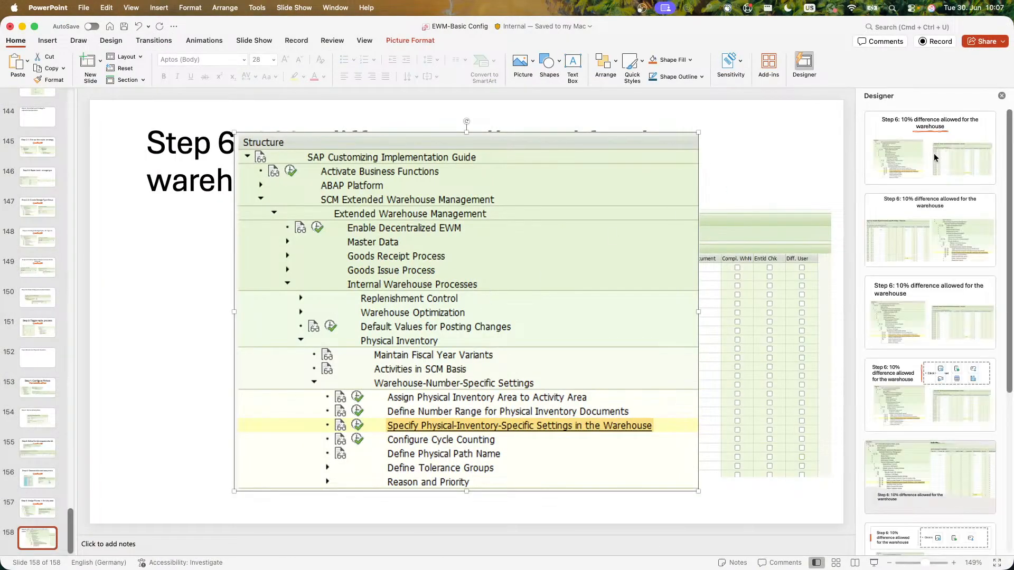
left_click(936, 157)
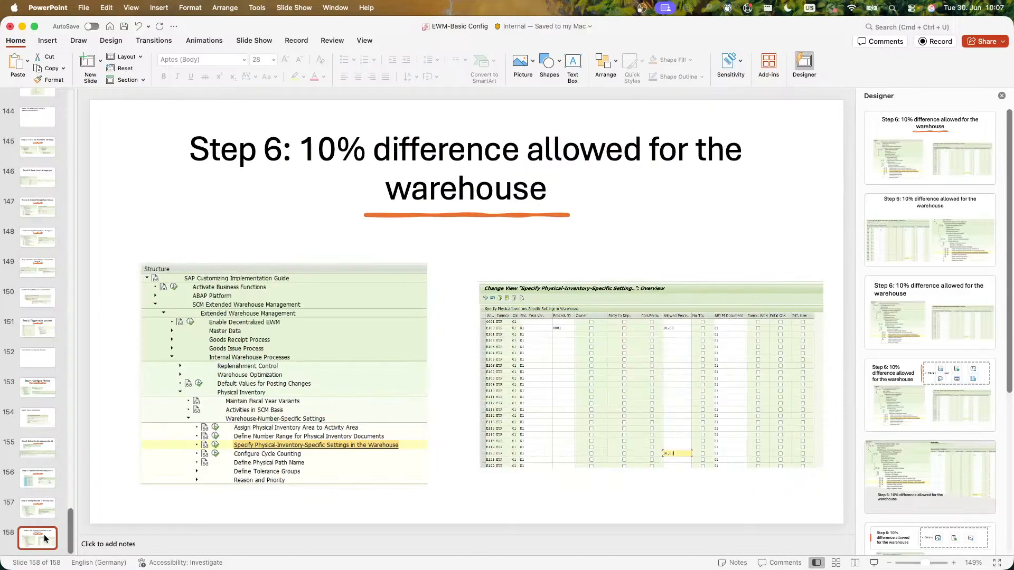
Step: Add a slide after the Step 6 slide and begin its title with "Step 7:"
key("Return")
left_click(407, 175)
type("Step 7:")
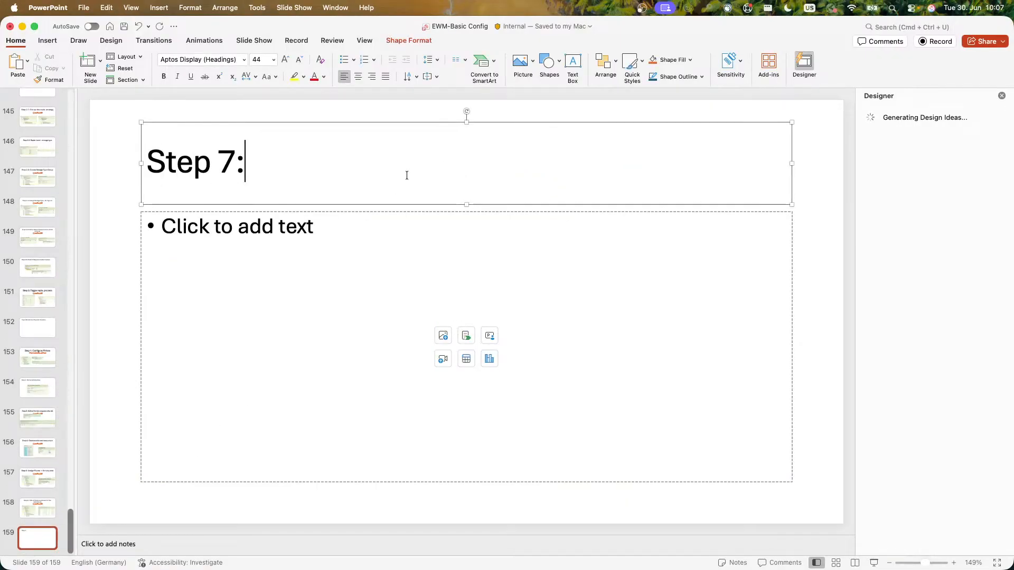
Step: Switch to the exercise PDF in the browser and read tasks 8 to 10 about the tolerance groups
key("ctrl+Up")
left_click(415, 177)
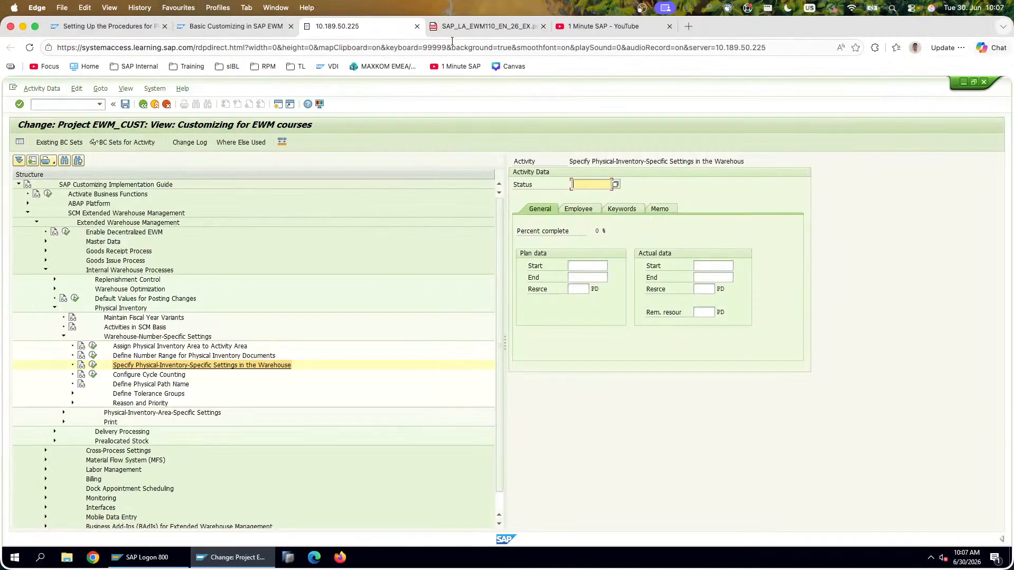
left_click(462, 28)
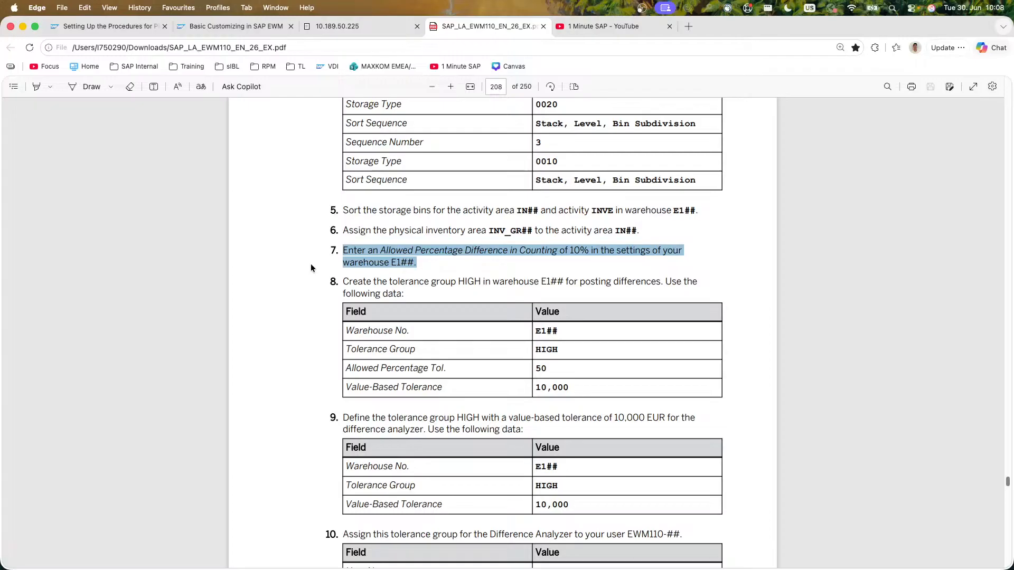
scroll(311, 265, "down", 2)
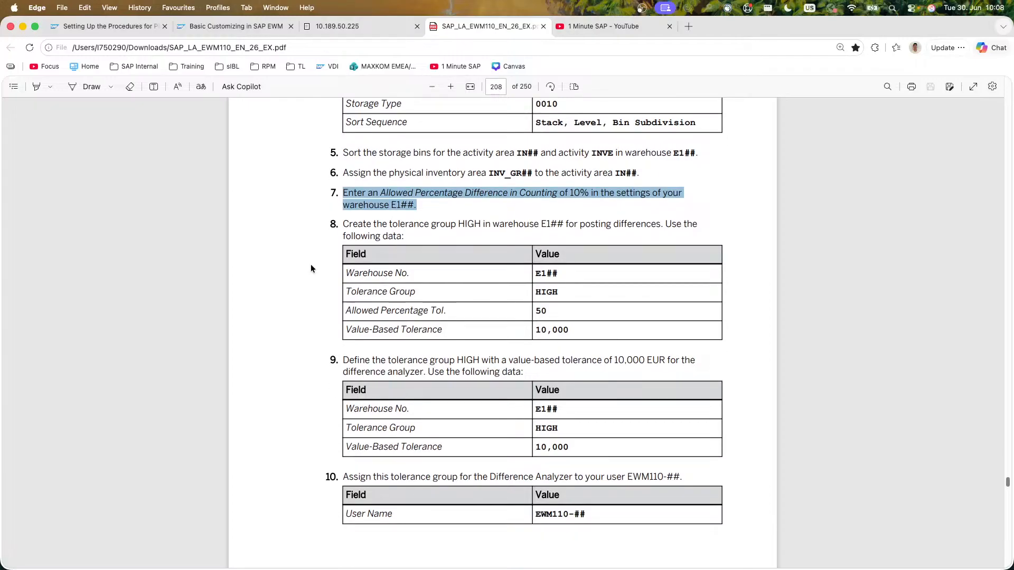
scroll(310, 268, "down", 1)
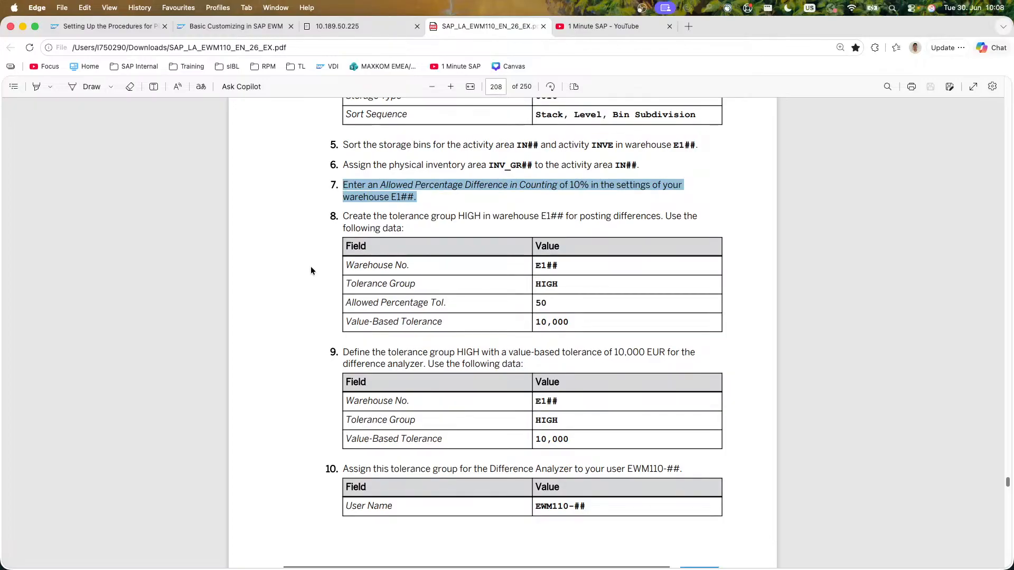
Step: Expand Define Tolerance Groups in the SAP customizing tree, recheck the PDF tasks, and execute Define Tolerance Group for Posting Differences
left_click(356, 24)
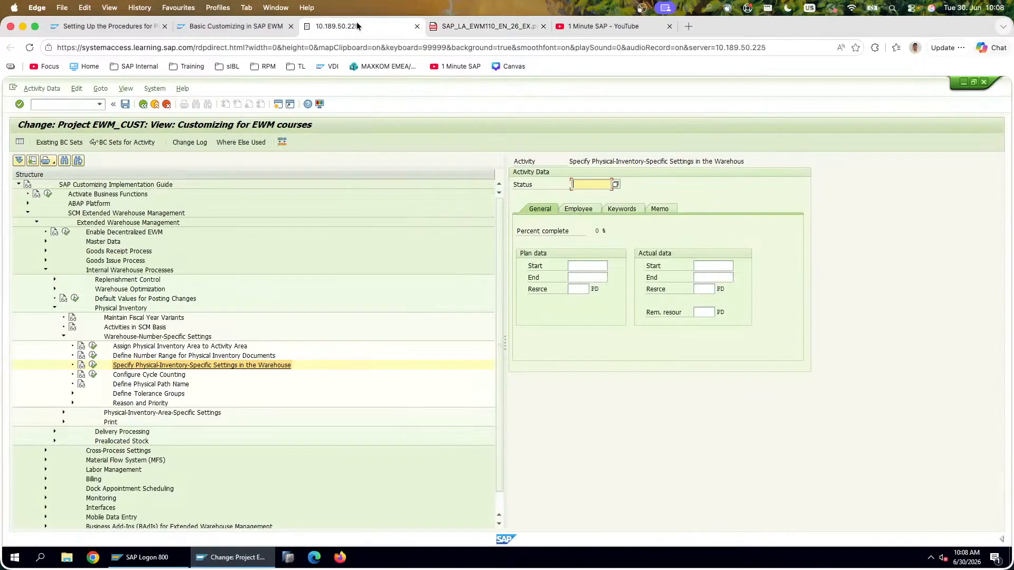
left_click(73, 395)
left_click(191, 404)
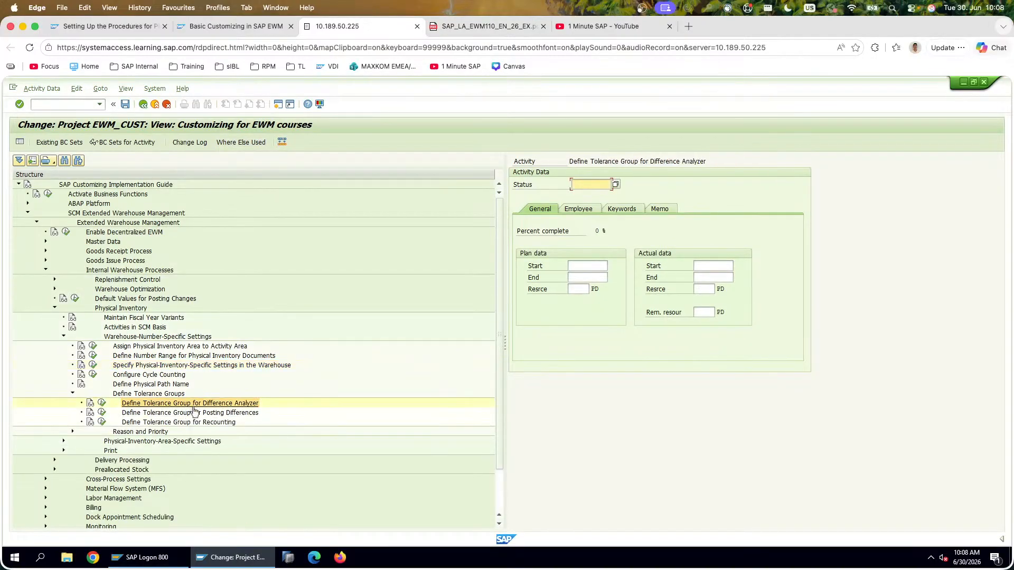
left_click(274, 413)
left_click(232, 423)
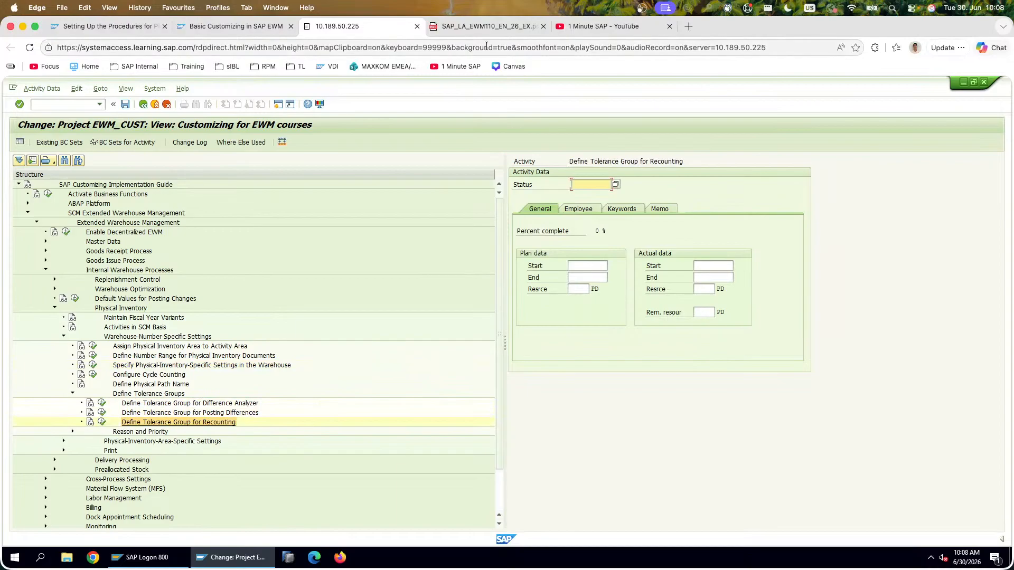
left_click(498, 29)
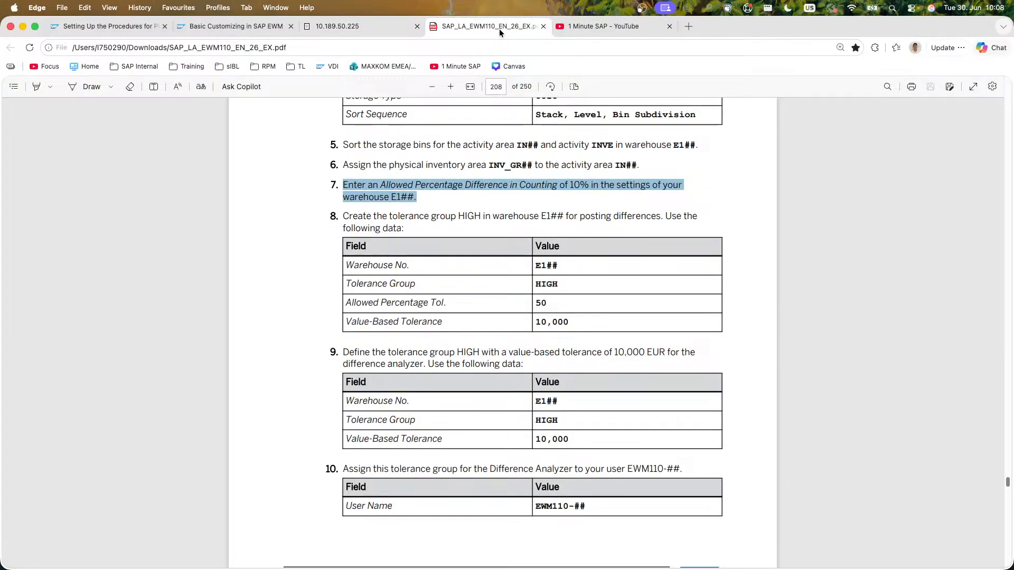
left_click(334, 26)
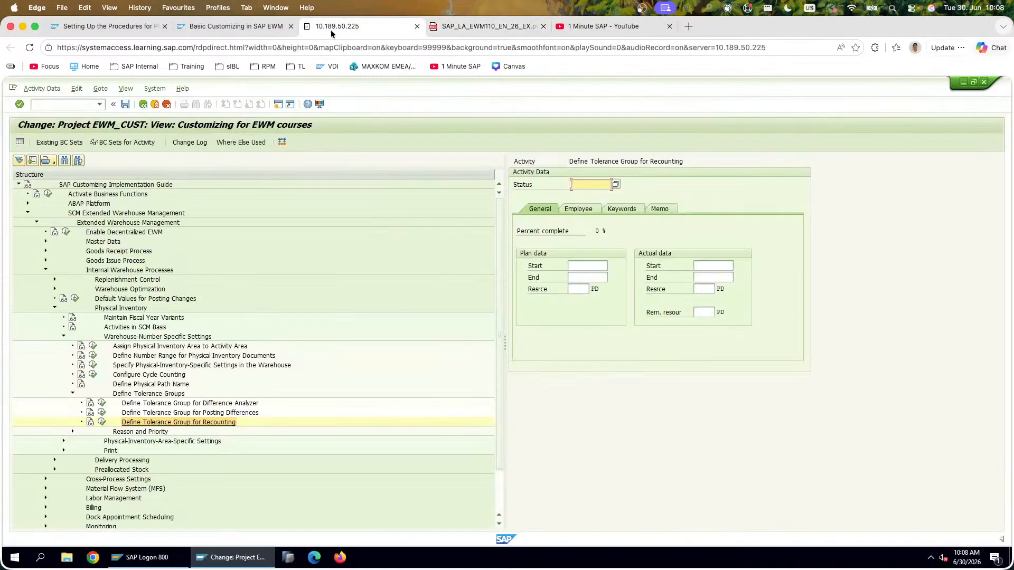
left_click(155, 413)
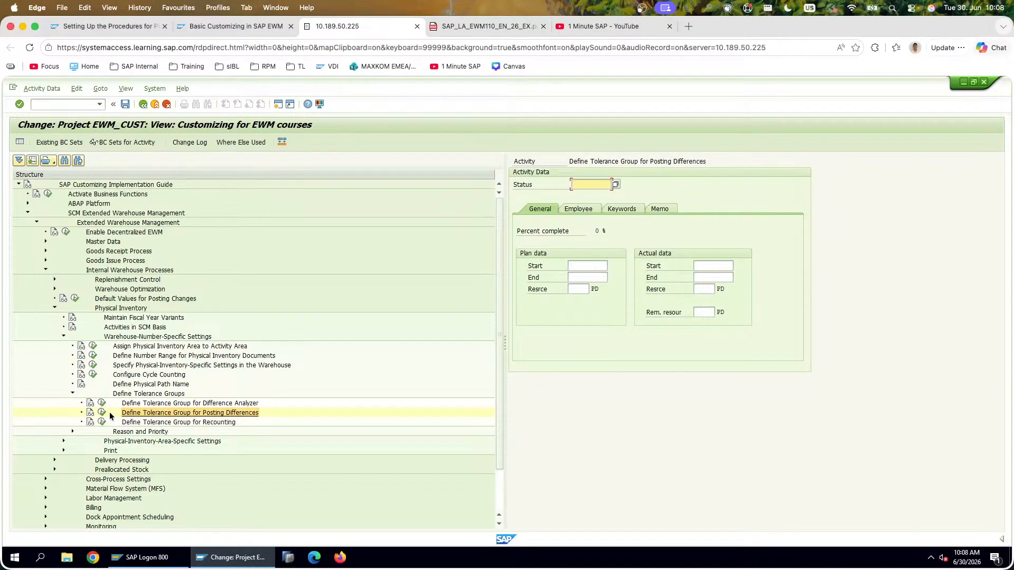
left_click(102, 414)
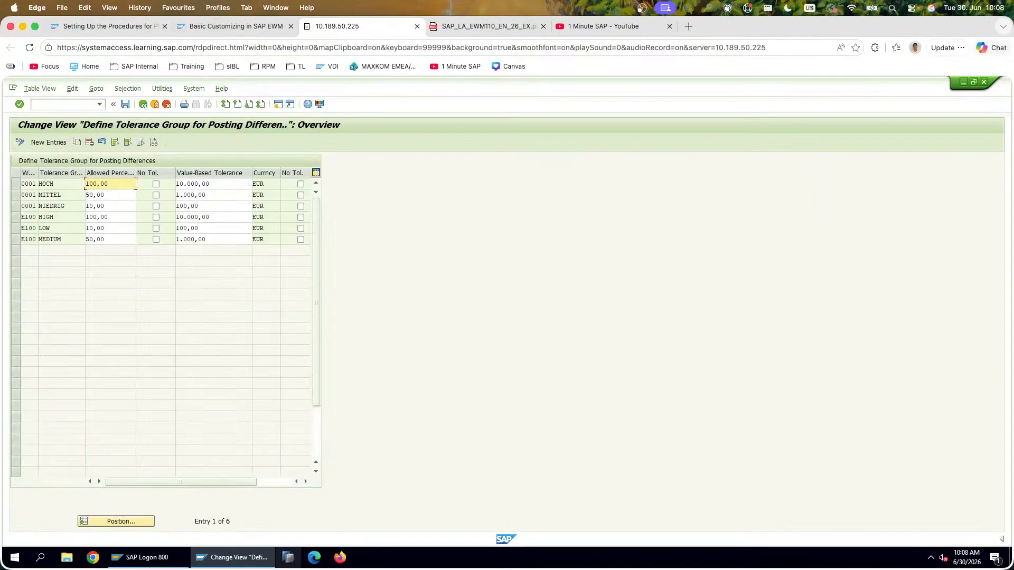
Step: Switch to PowerPoint and complete the new slide's title as "Step 7: Define tolerance group for posting difference."
key("super+Tab")
type("Deinfe")
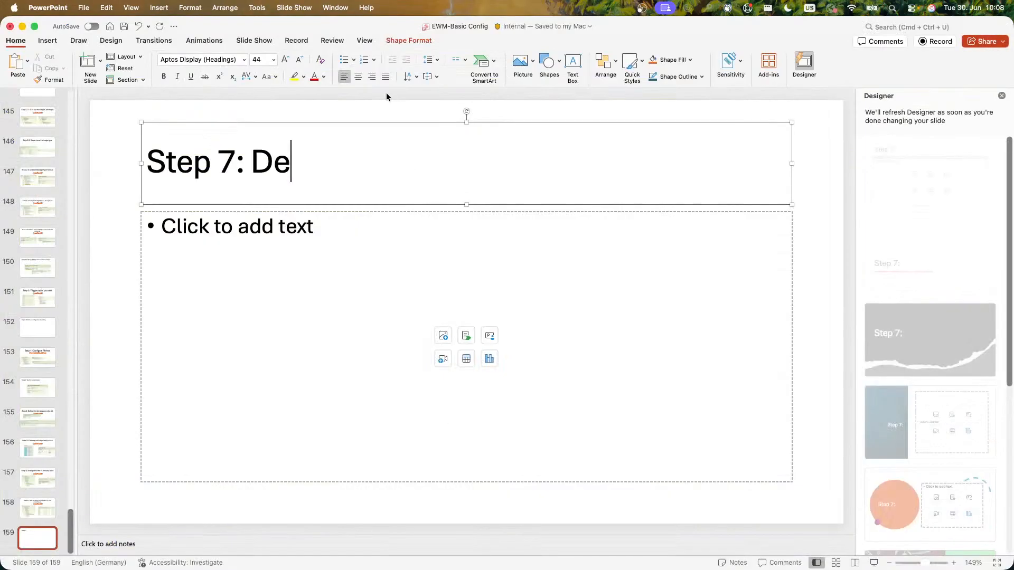
key("BackSpace")
key("BackSpace")
key("BackSpace")
key("BackSpace")
key("BackSpace")
type("fine to")
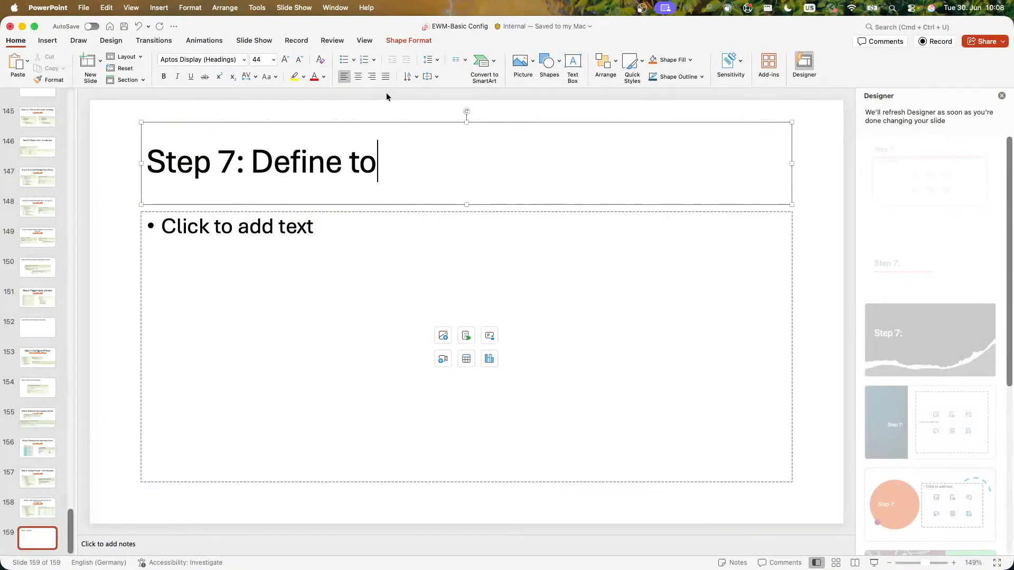
type("lerance group f")
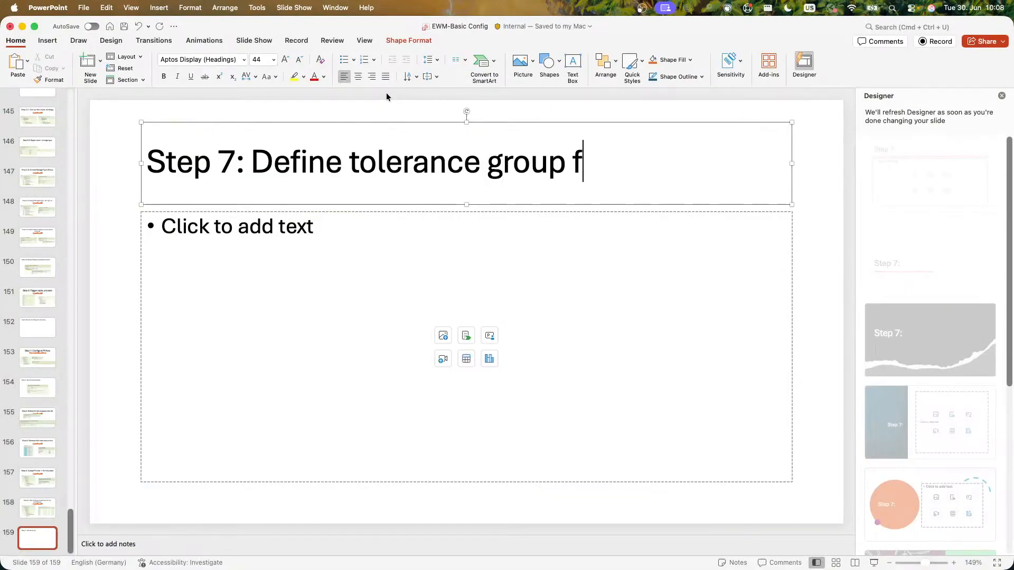
type("or posting difference.")
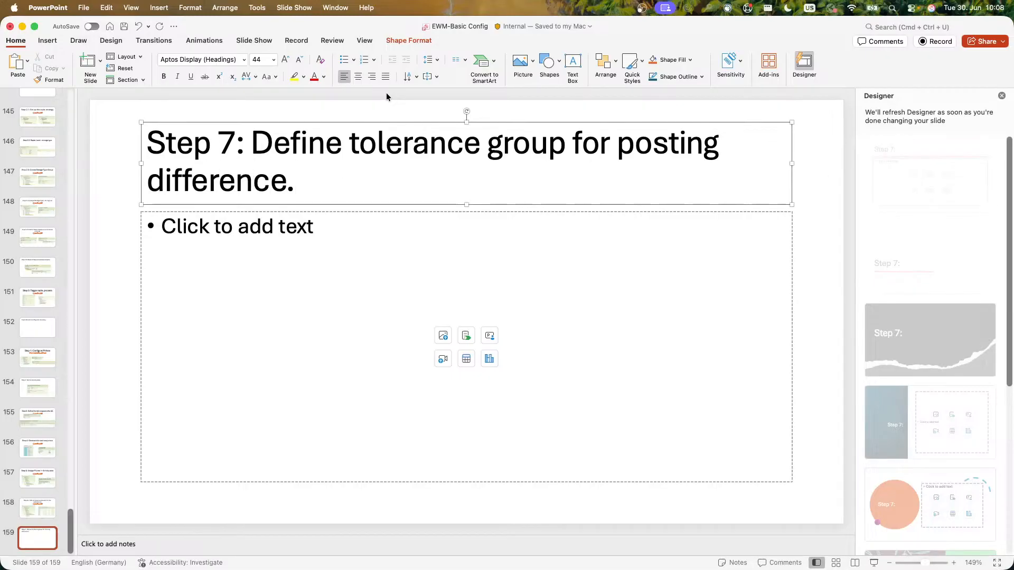
Step: Switch to the SAP session and start a new posting-differences tolerance group entry for warehouse E120 with group HIGH, checking the exercise PDF
key("alt+Tab")
key("alt+Tab")
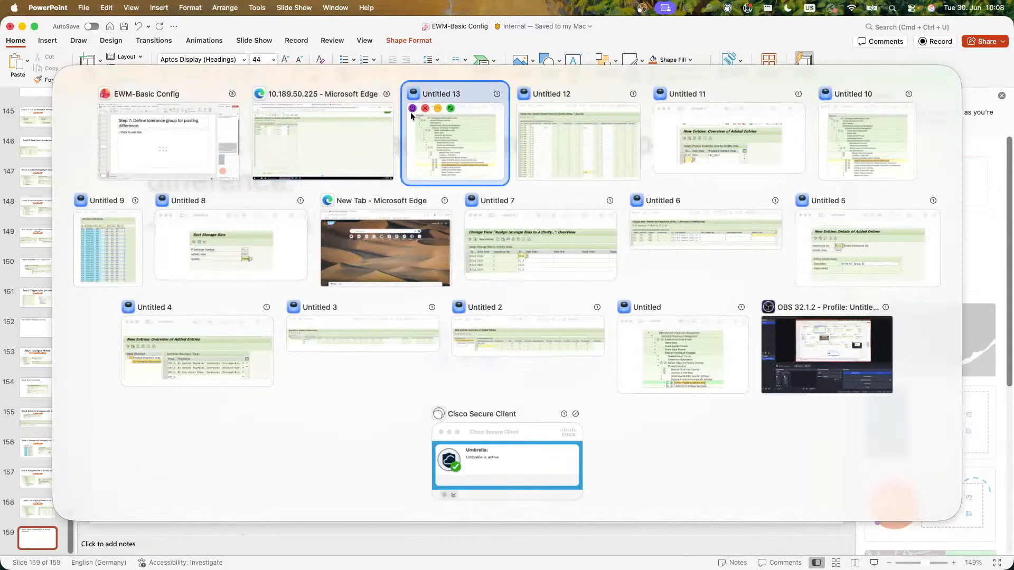
left_click(284, 135)
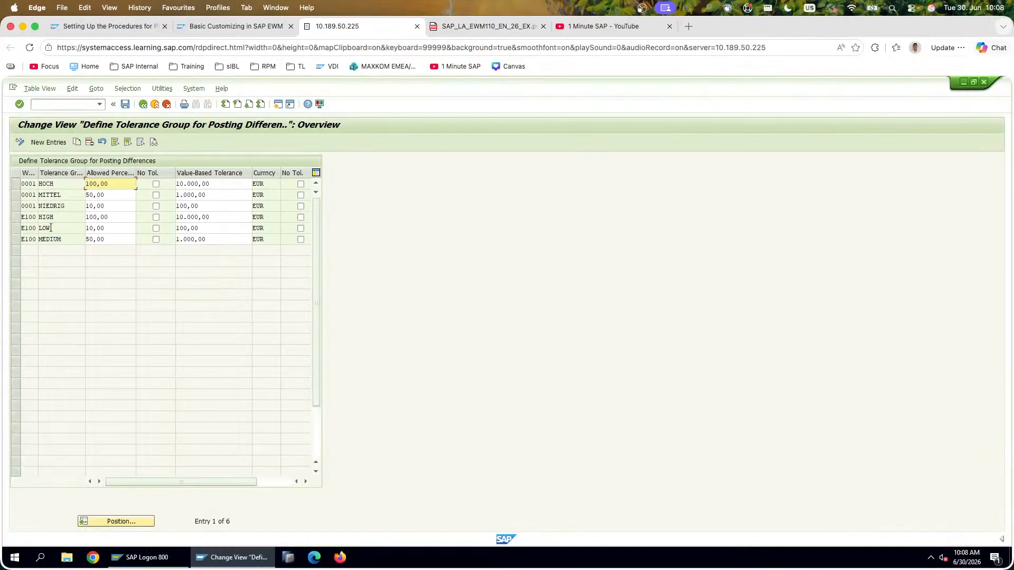
left_click(49, 142)
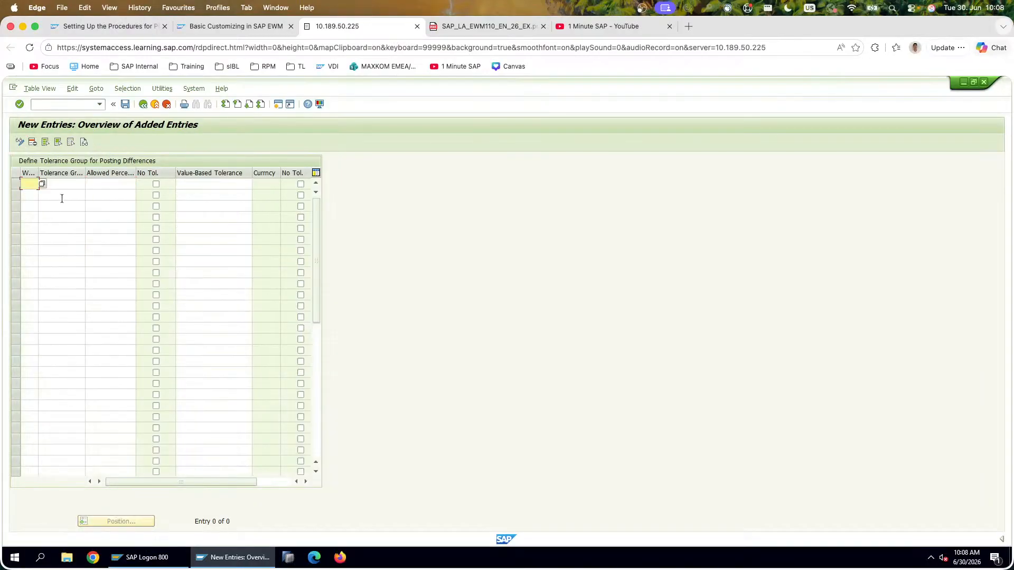
type("E120")
key("Tab")
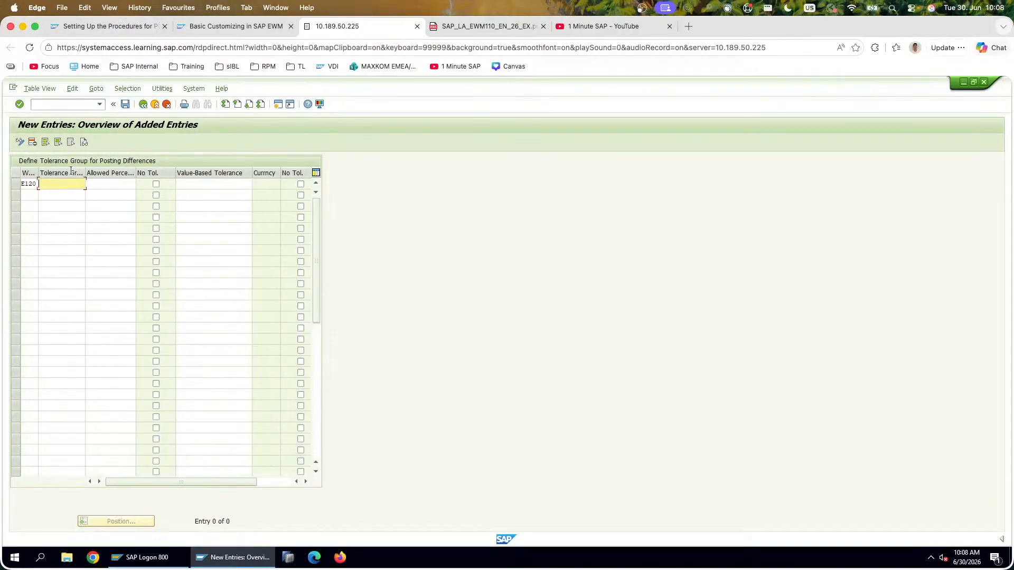
left_click(484, 27)
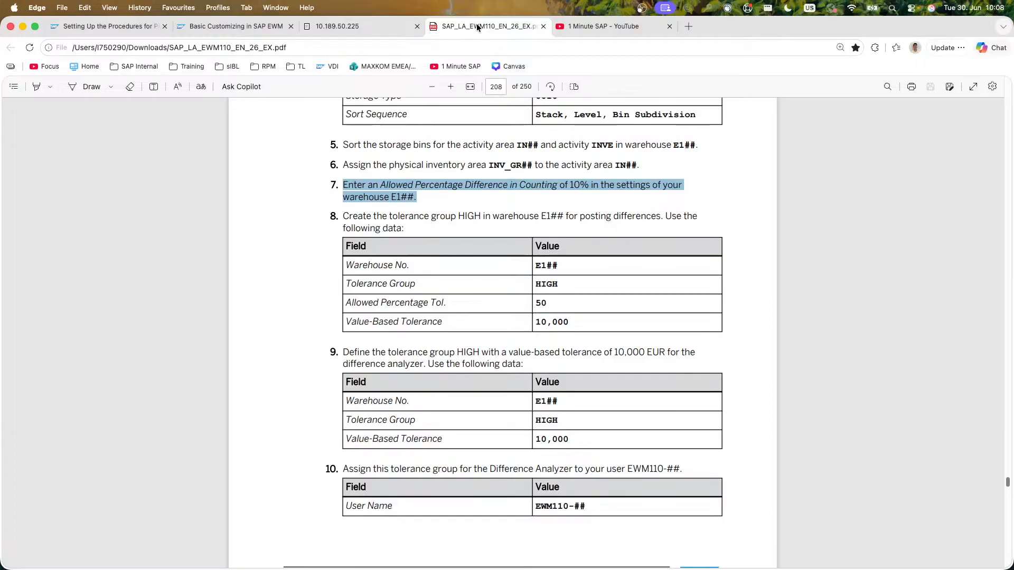
left_click(385, 23)
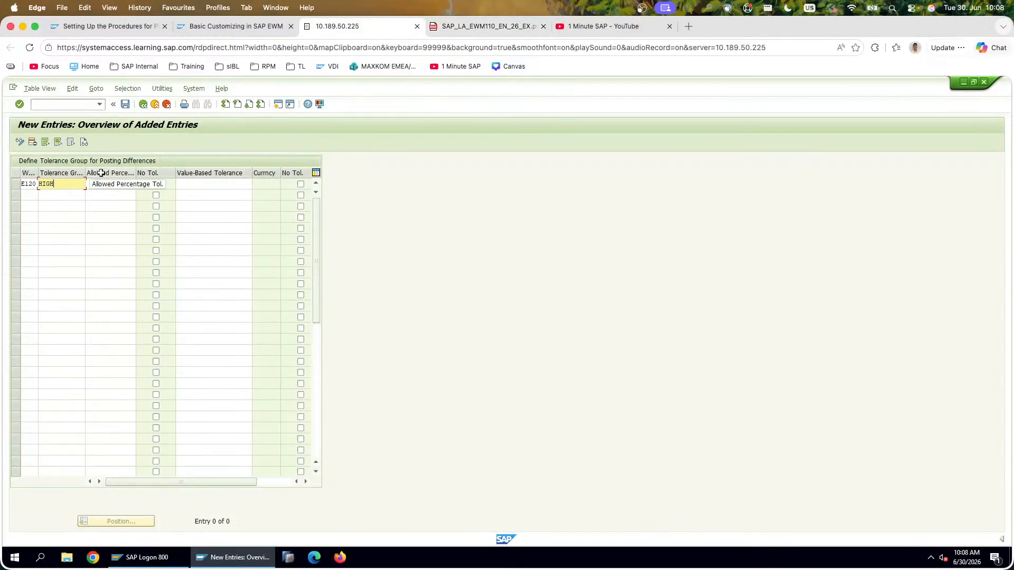
Step: Recheck task 8 in the exercise PDF and set the new entry's value-based tolerance to 10000
left_click(462, 21)
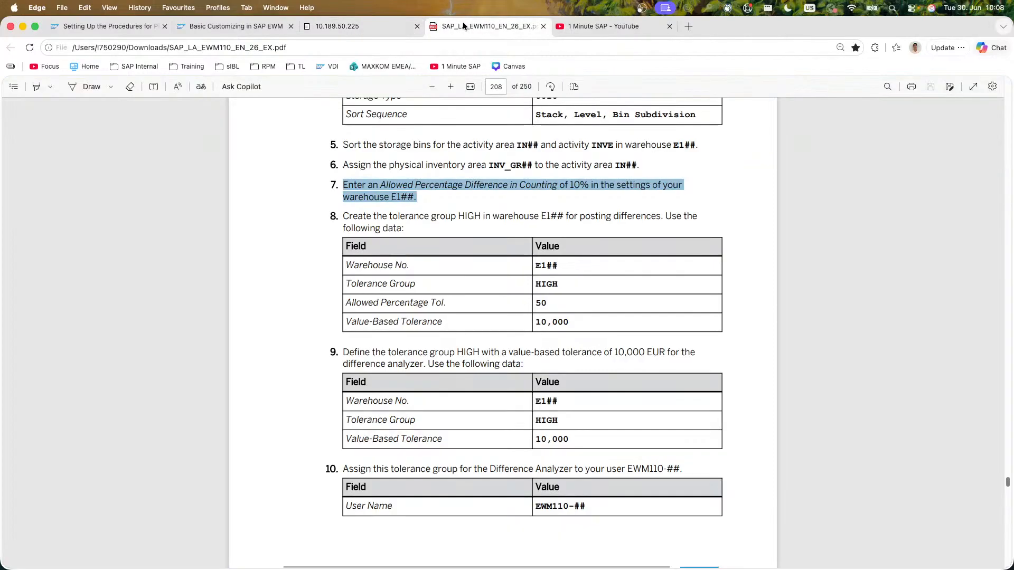
left_click(364, 26)
key("Return")
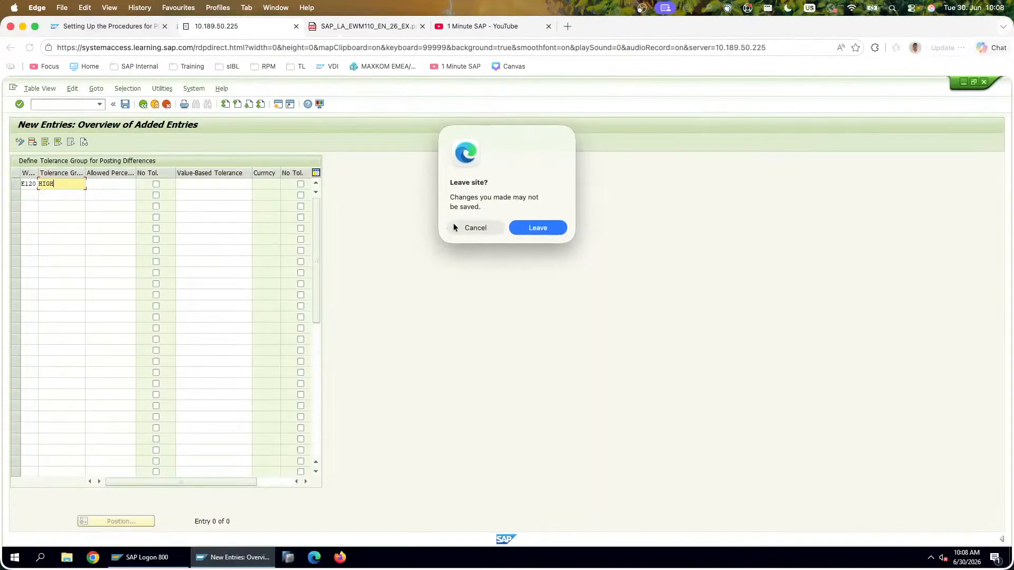
left_click(201, 183)
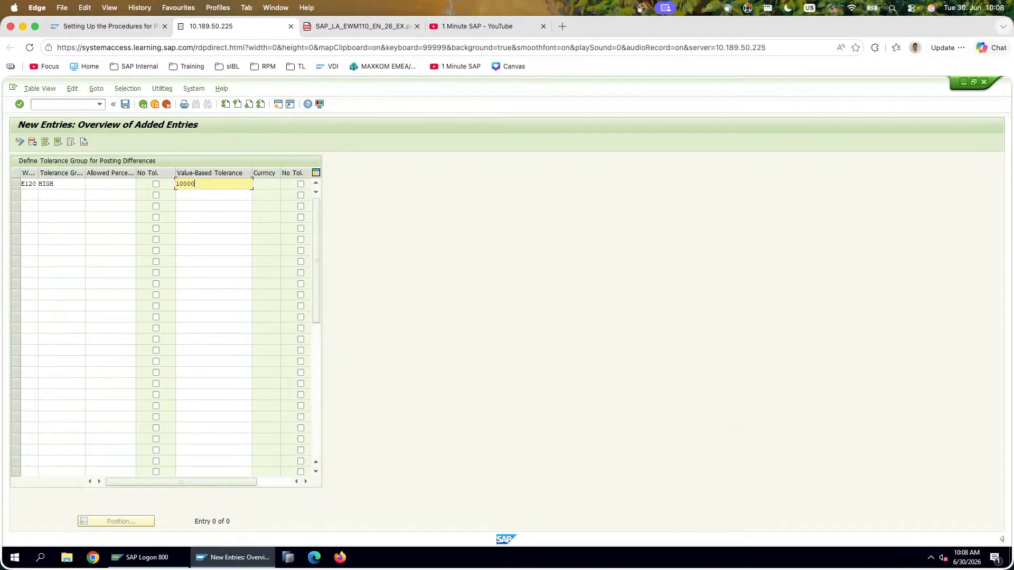
key("Return")
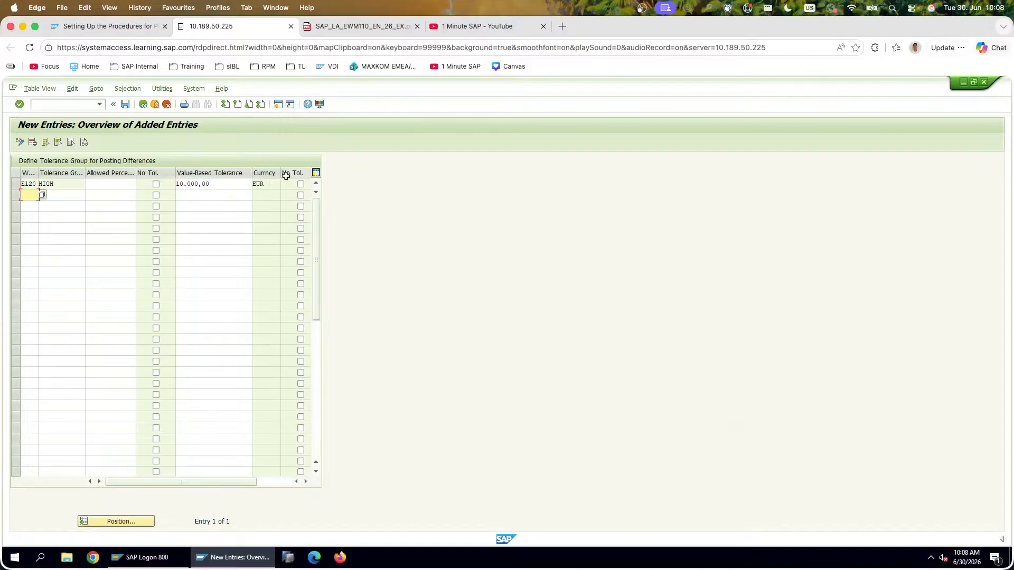
Step: Save the E120 HIGH entry for posting differences and return to the customizing tree
left_click(201, 184)
double_click(201, 184)
double_click(46, 183)
key("Return")
left_click(148, 108)
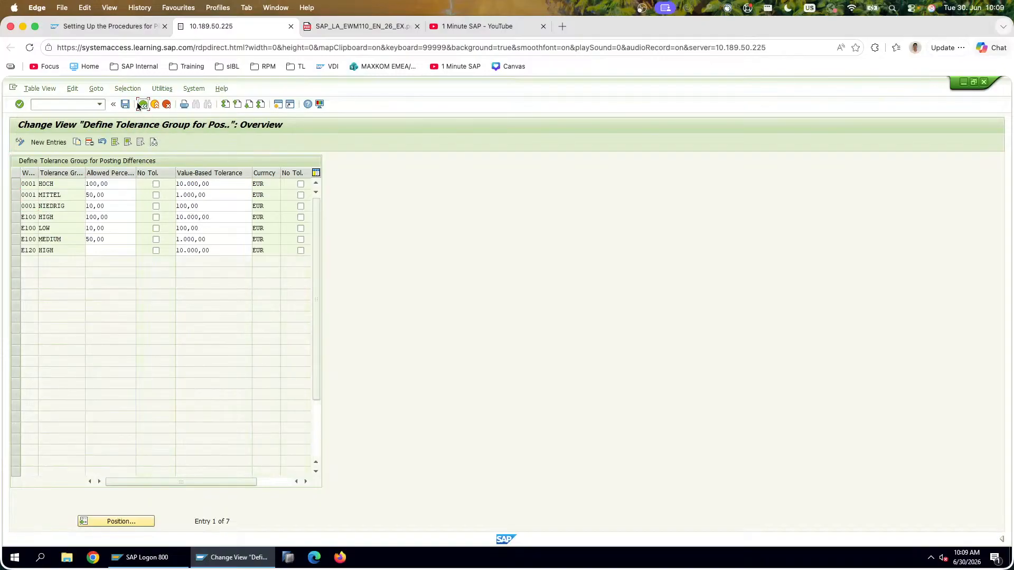
left_click(140, 104)
Step: Capture the tree section showing Define Tolerance Group for Posting Differences and paste it onto the Step 7 slide in PowerPoint
key("super+shift+4")
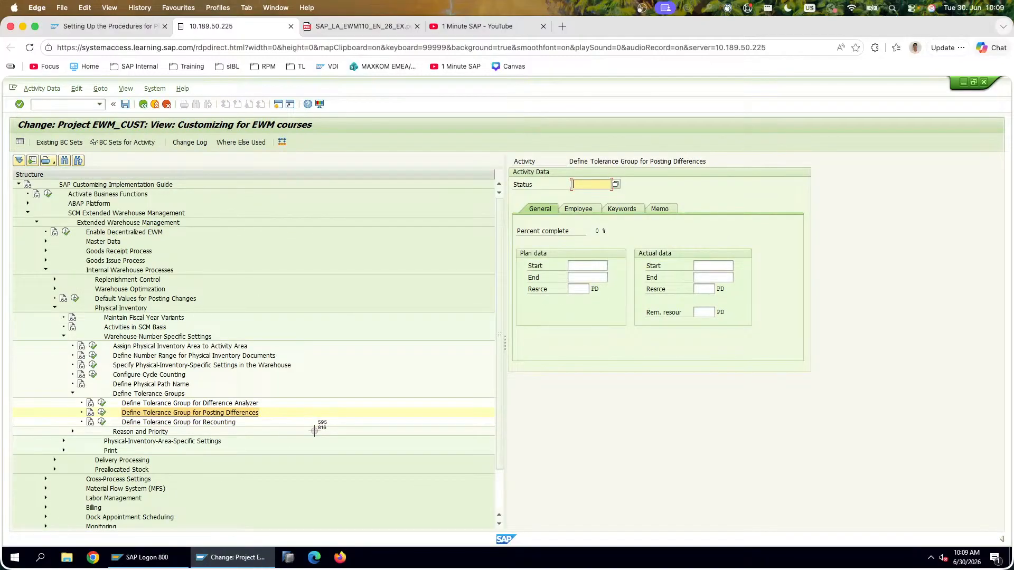
left_click_drag(318, 427, 14, 254)
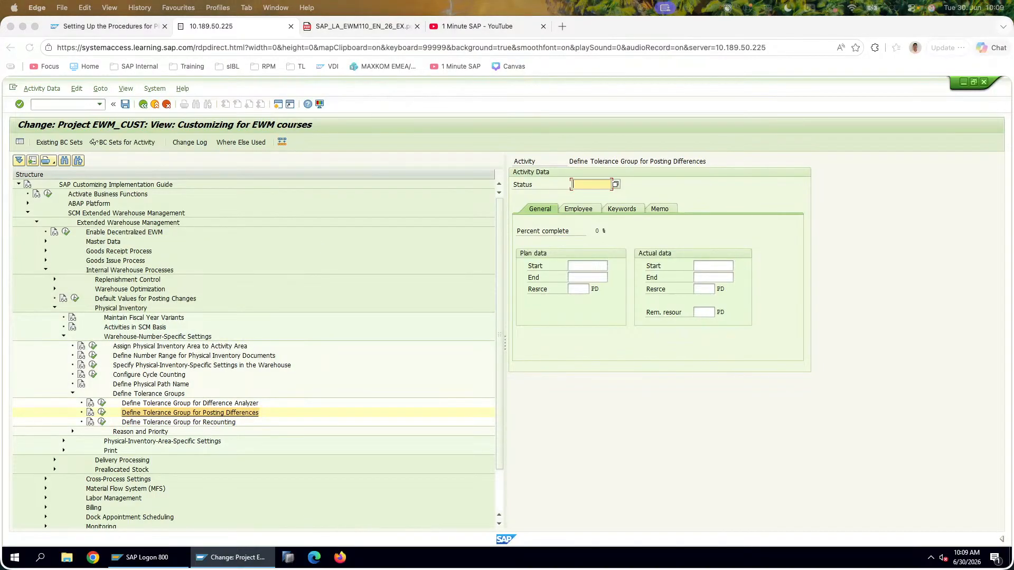
key("alt+Tab")
key("super+v")
Step: Capture the posting differences overview from SAP, paste it onto the Step 7 slide, and apply the side-by-side design with the underlined title
key("alt+Tab")
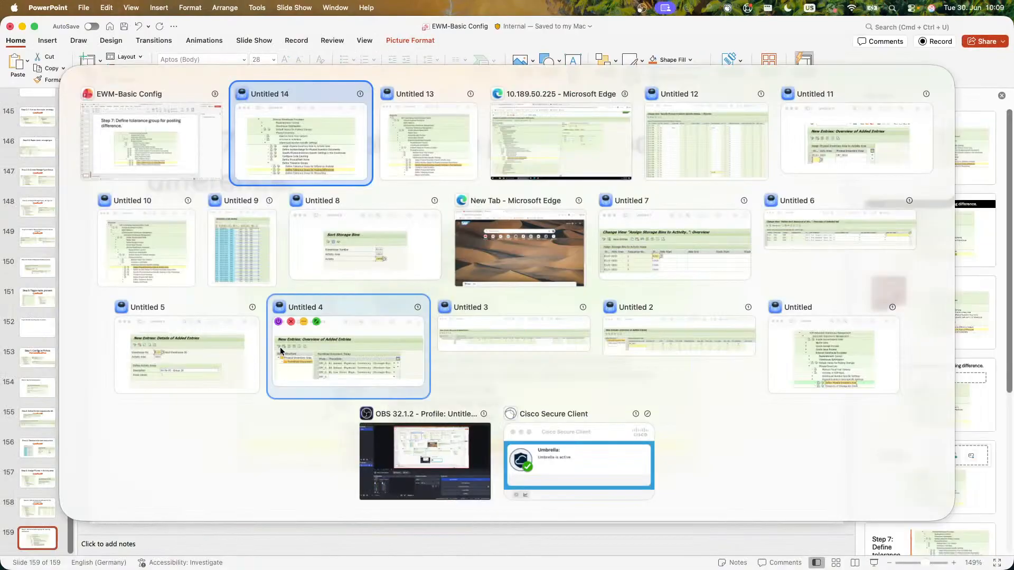
key("alt+Tab")
key("alt+Tab")
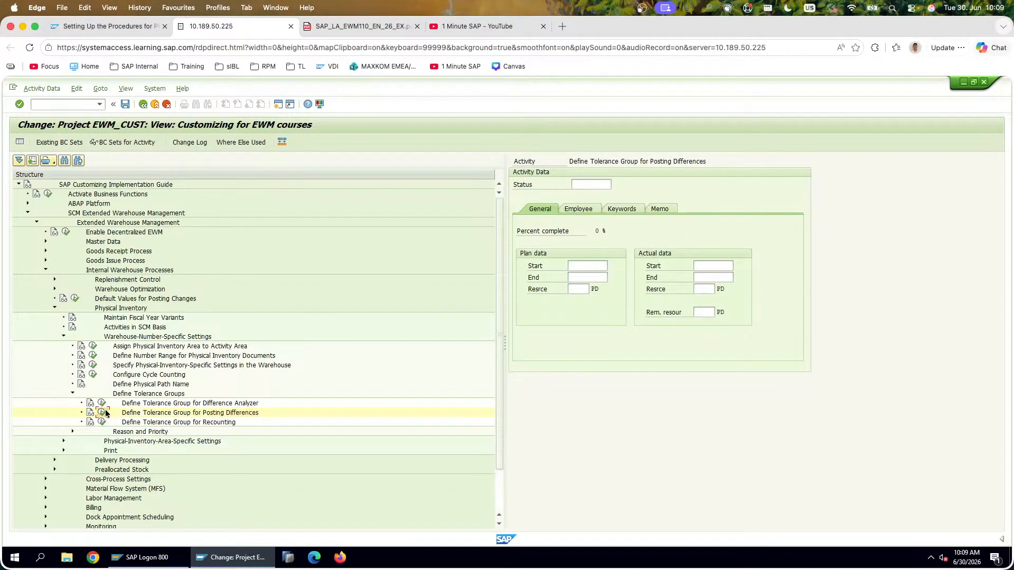
left_click(102, 412)
left_click_drag(332, 273, 1, 100)
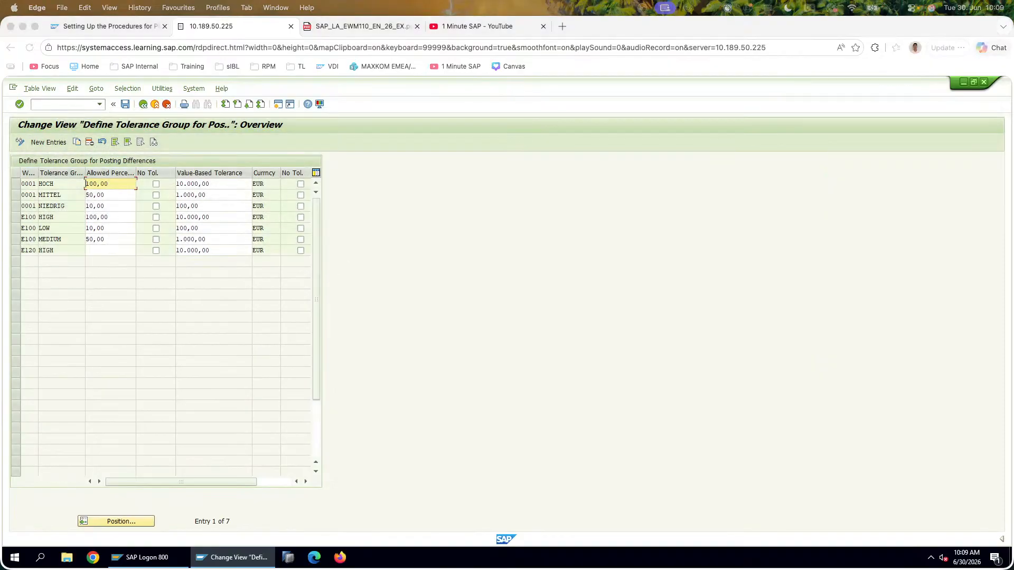
key("super+Tab")
key("super+v")
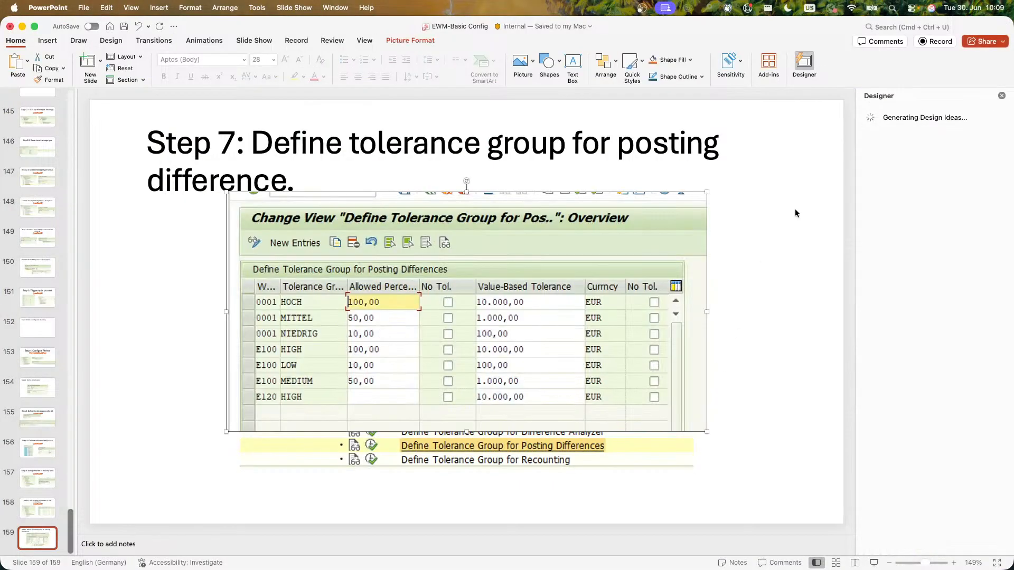
left_click(911, 155)
Step: Add a slide after the Step 7 slide and begin its title with "Step 8:"
left_click(40, 542)
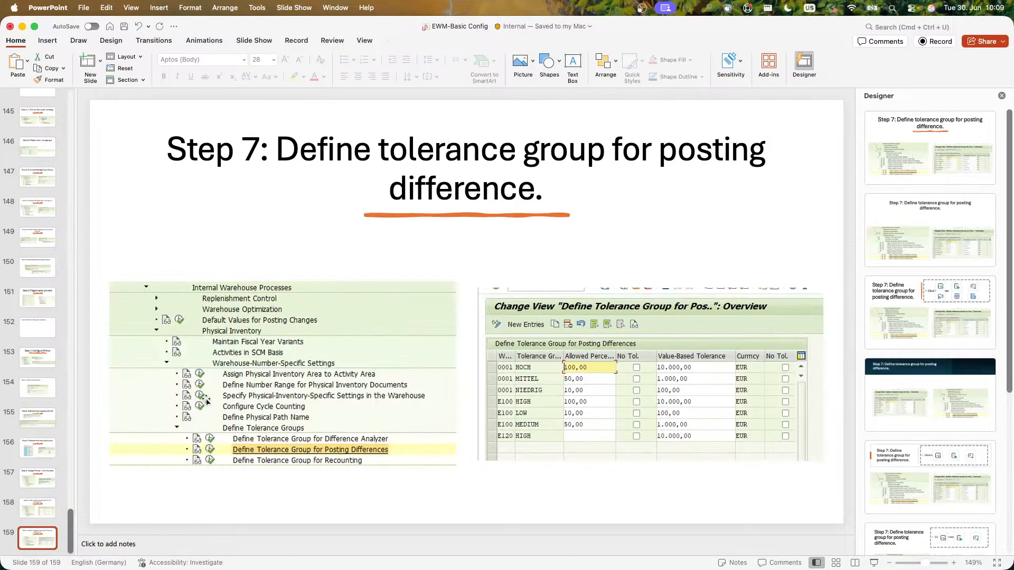
key("Return")
left_click(219, 179)
type("Step 8")
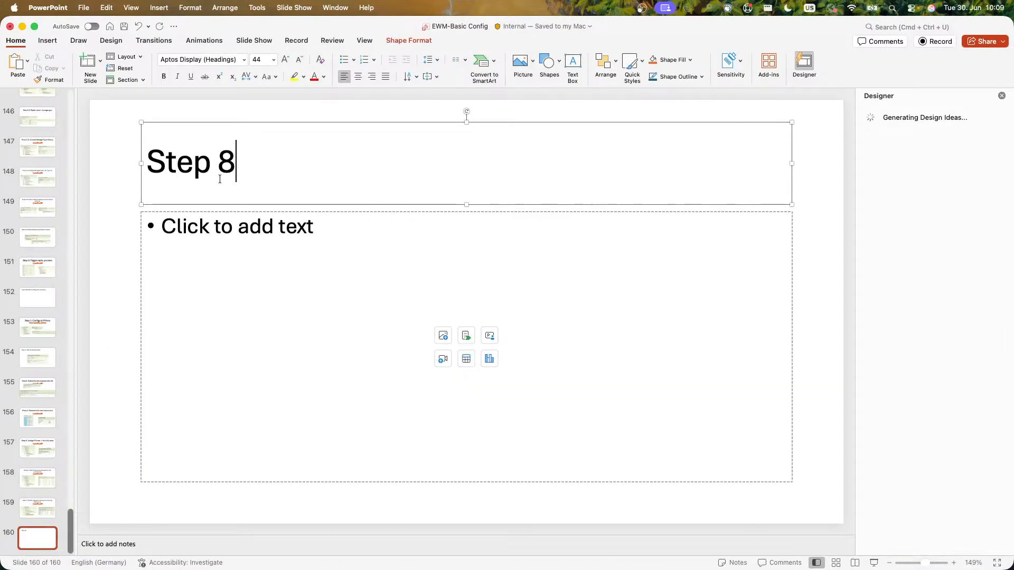
type(":")
Step: Switch to the exercise PDF in the browser and read task 9 about the difference analyzer tolerance group
key("super+Tab")
key("super+Tab")
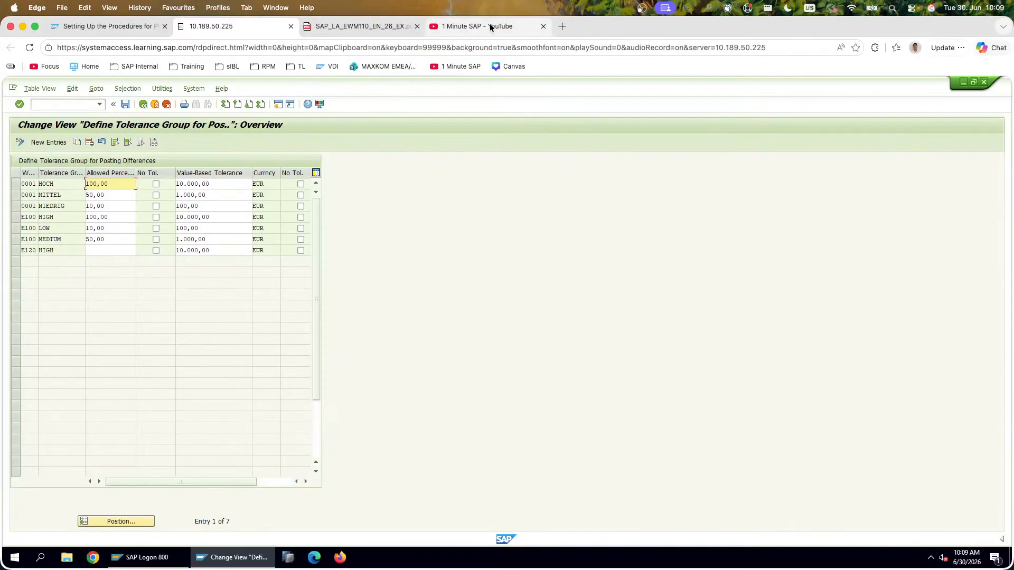
left_click(372, 26)
left_click_drag(344, 351, 296, 370)
left_click(522, 365)
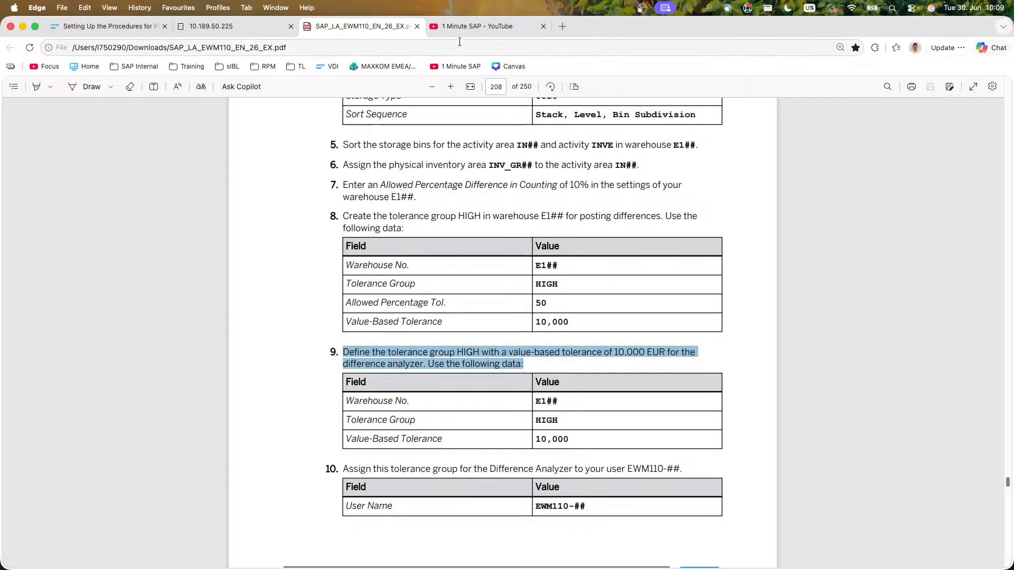
left_click(173, 31)
left_click(177, 29)
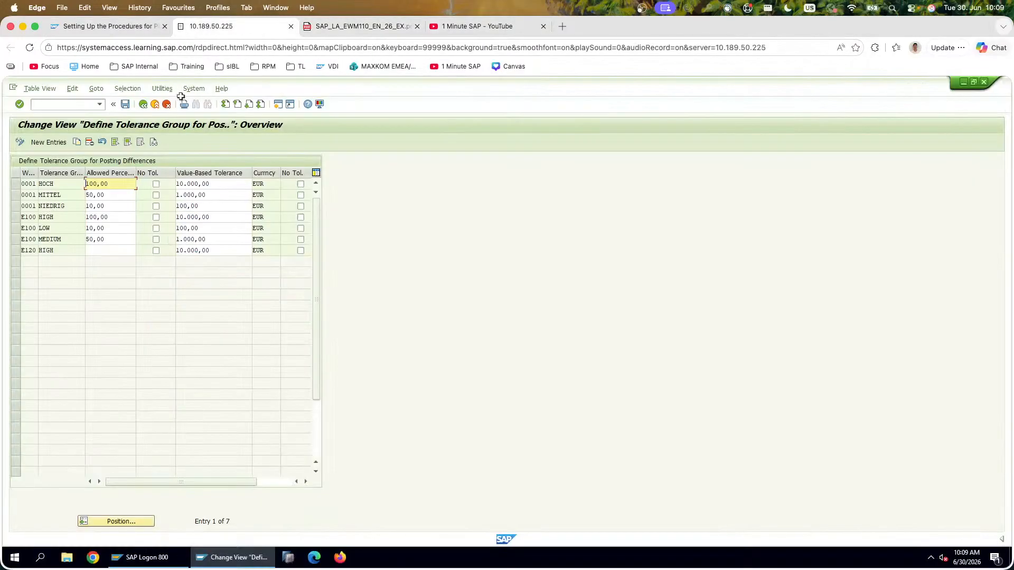
Step: Reload the SAP Learning lesson on physical inventory procedures and skim through it to the end
left_click(100, 25)
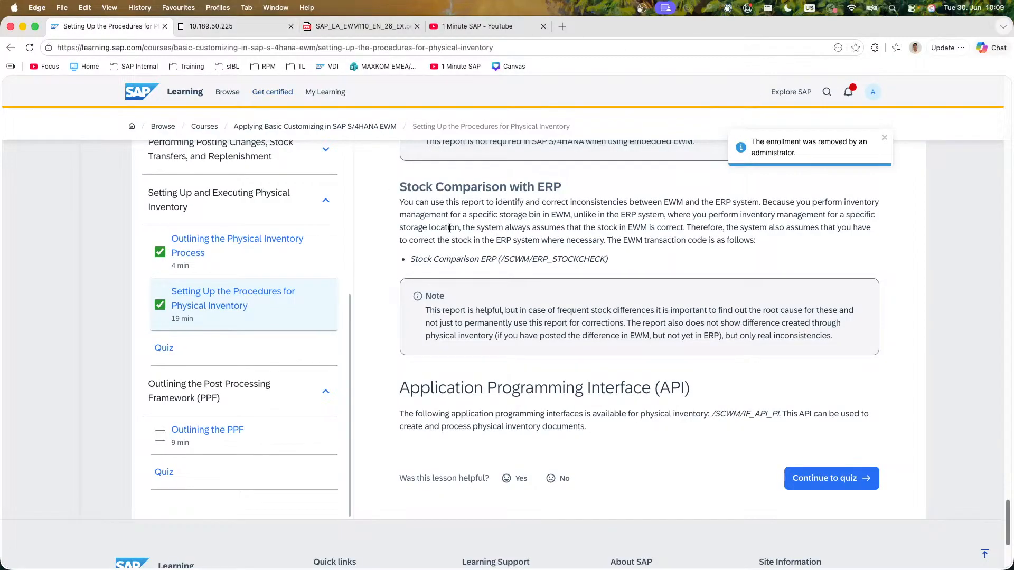
key("super+r")
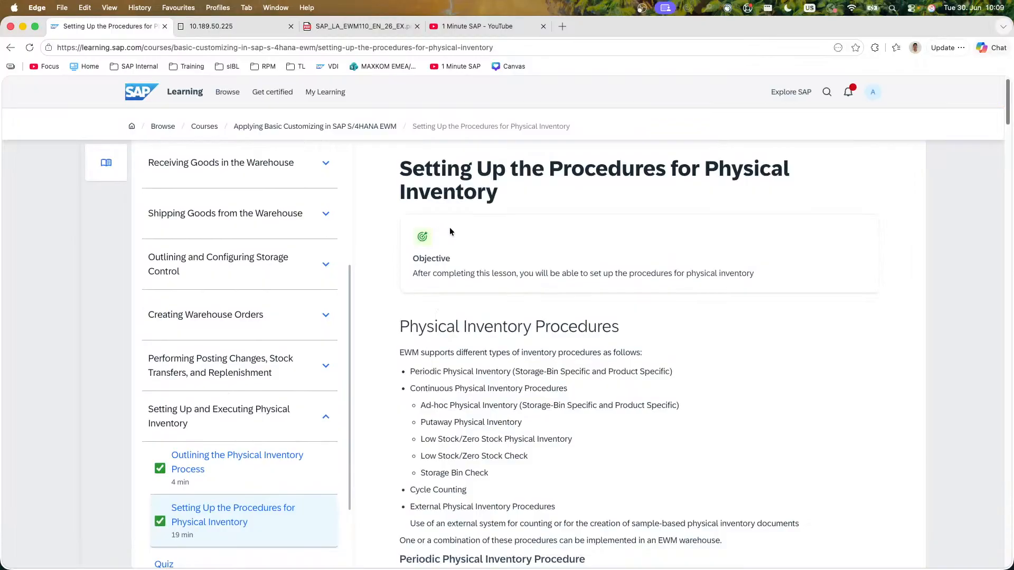
scroll(449, 231, "down", 20)
scroll(448, 231, "up", 5)
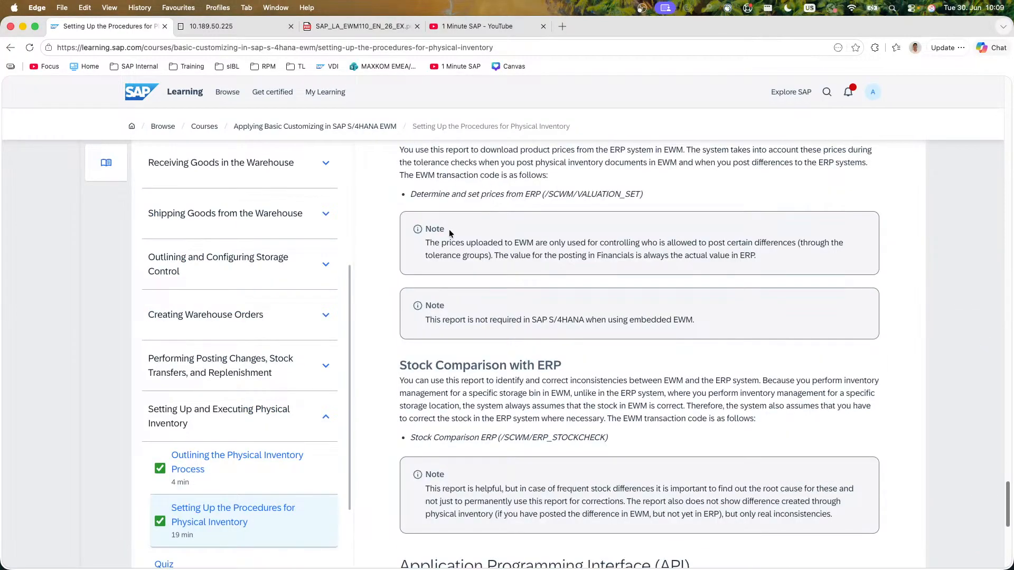
scroll(449, 229, "down", 5)
scroll(330, 291, "down", 3)
Step: Go back to the customizing tree in the SAP session and execute Define Tolerance Group for Difference Analyzer
left_click(273, 29)
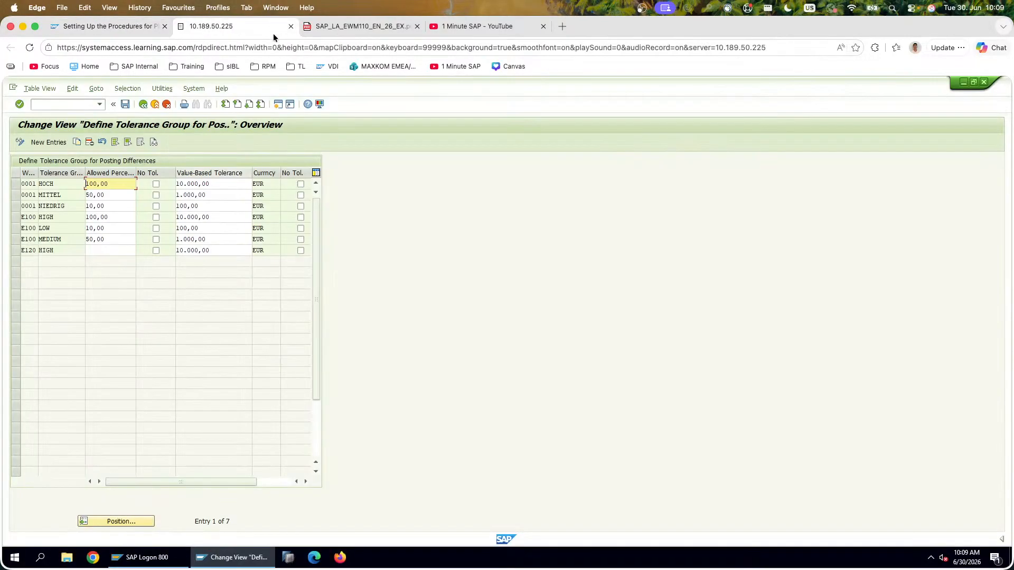
left_click(142, 105)
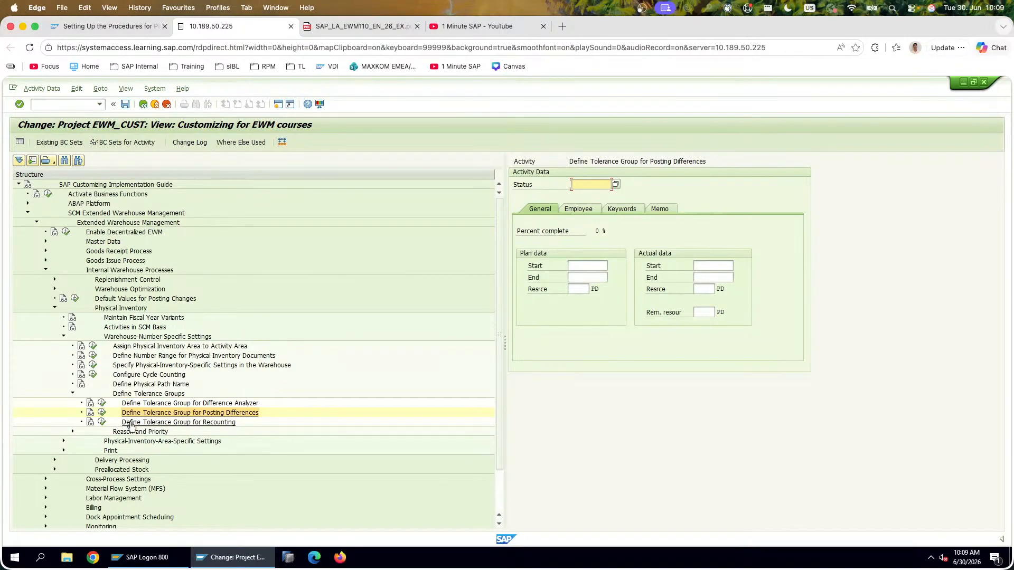
left_click(101, 404)
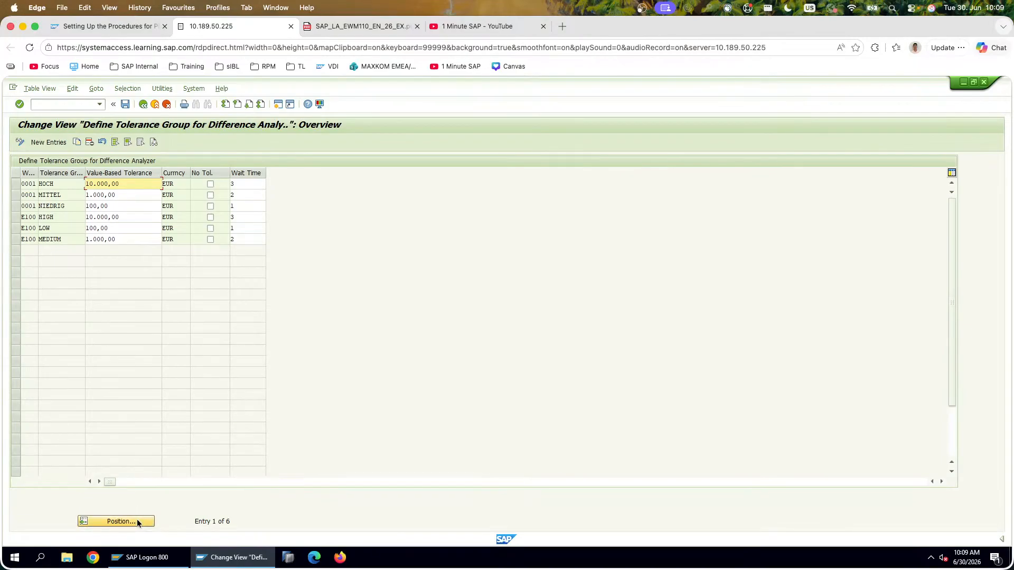
Step: Create and save a difference analyzer tolerance group HIGH for warehouse E120 with a value-based tolerance of 10000
left_click(51, 143)
type("E120")
key("Tab")
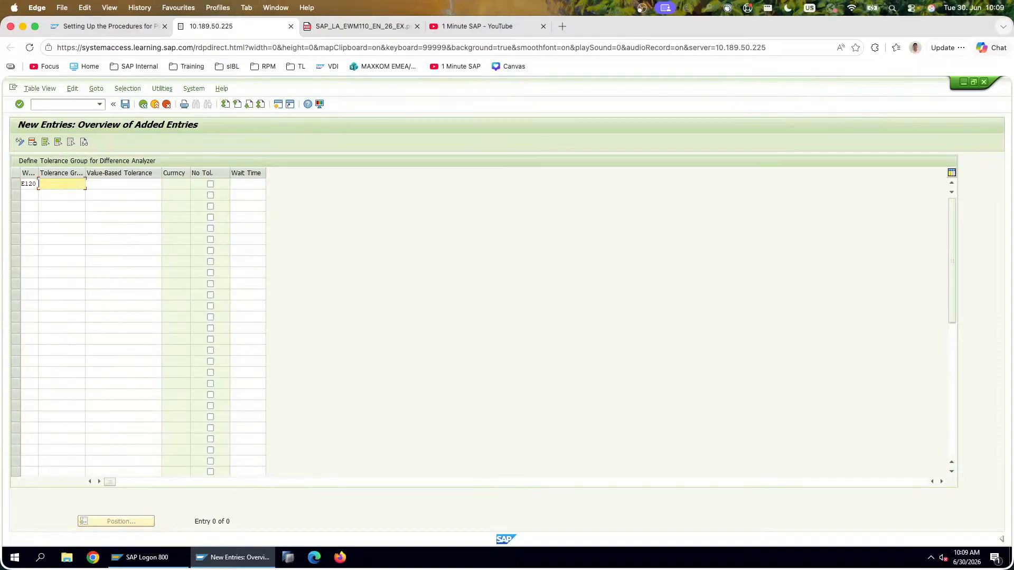
key("Tab")
key("Tab")
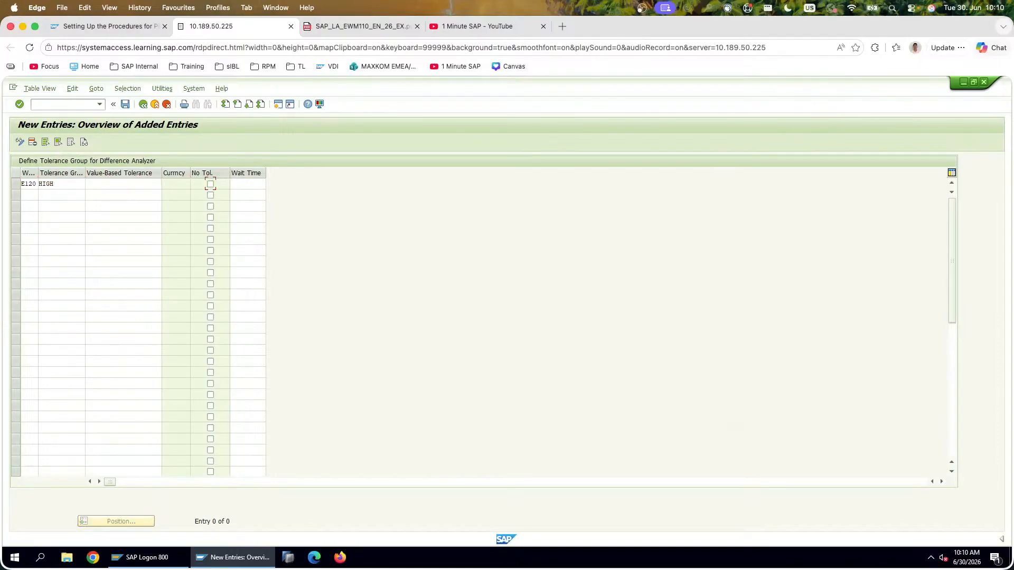
key("shift+Tab")
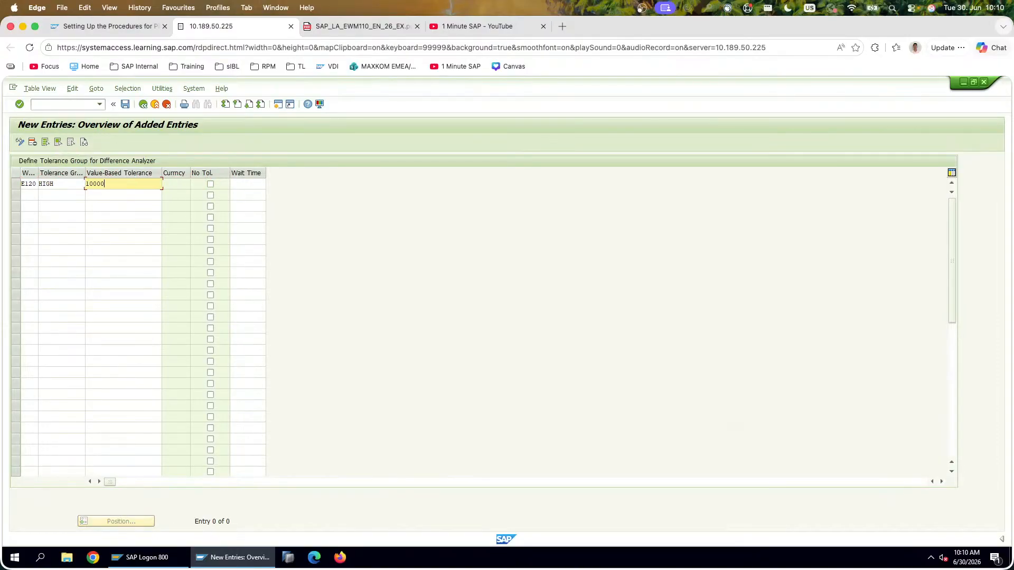
key("Return")
left_click(126, 104)
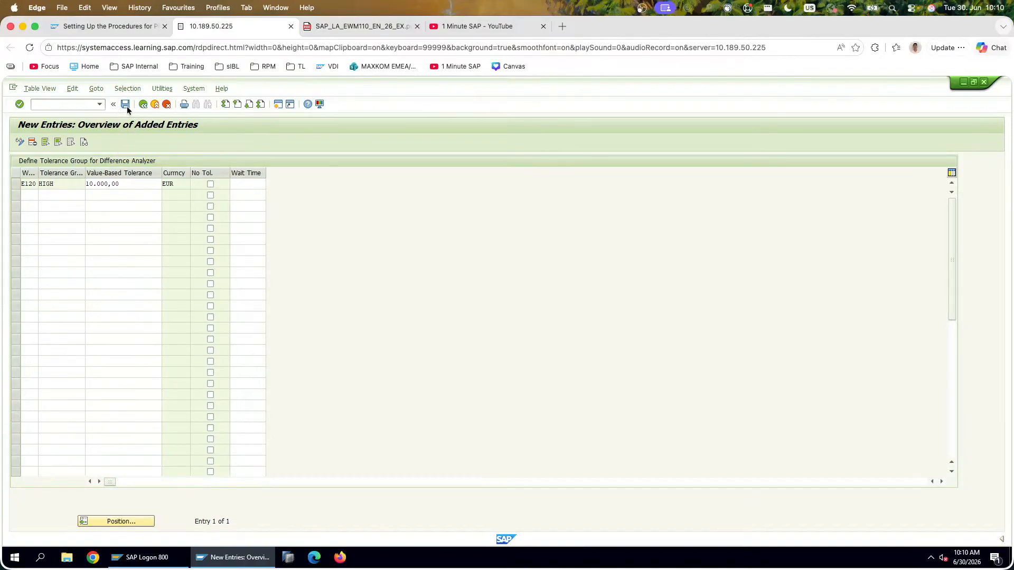
Step: Capture the new difference analyzer entry and paste it onto the Step 7 slide in PowerPoint
left_click_drag(305, 216, 1, 108)
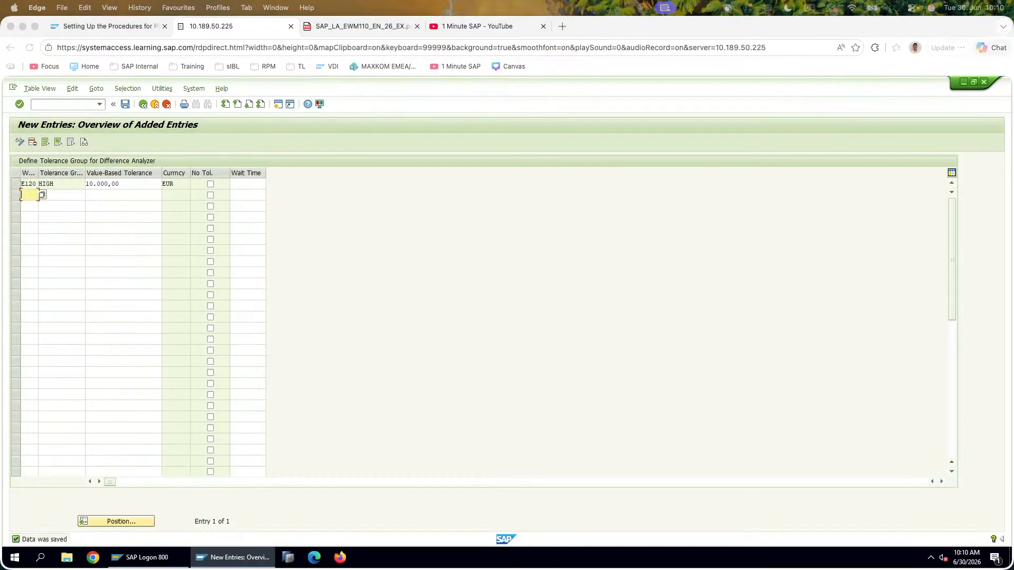
key("super+Tab")
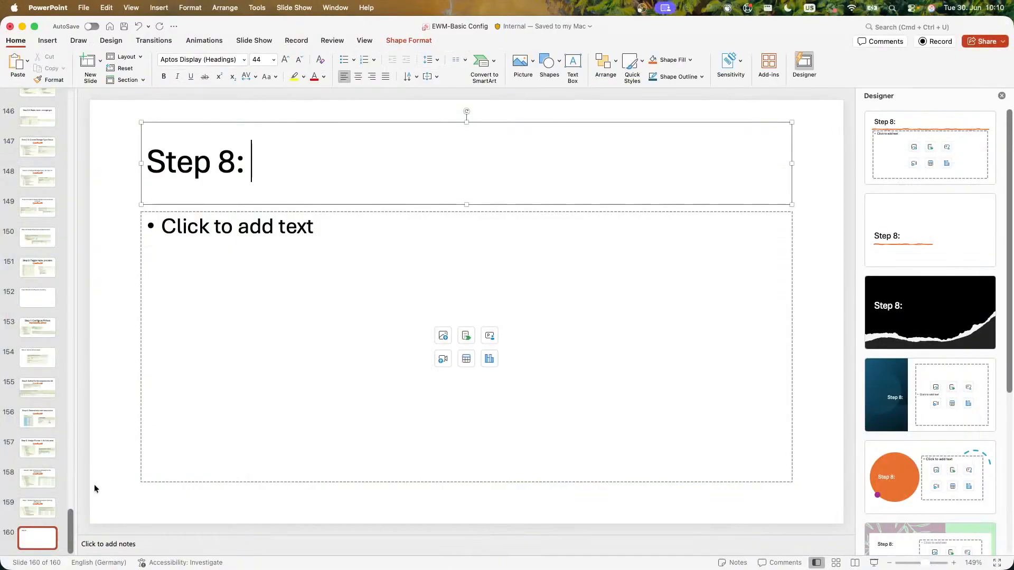
left_click(38, 507)
key("super+v")
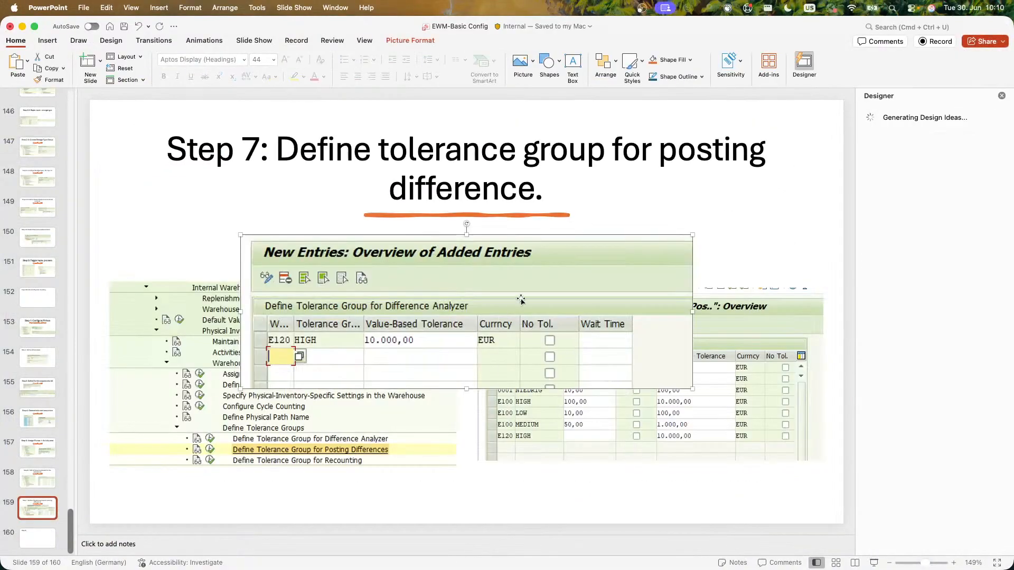
Step: Arrange the posting differences and difference analyzer screenshots stacked beside the customizing tree on the Step 7 slide, shrinking the pasted one, and open the Step 8 slide
left_click_drag(521, 297, 618, 424)
left_click_drag(661, 317, 651, 264)
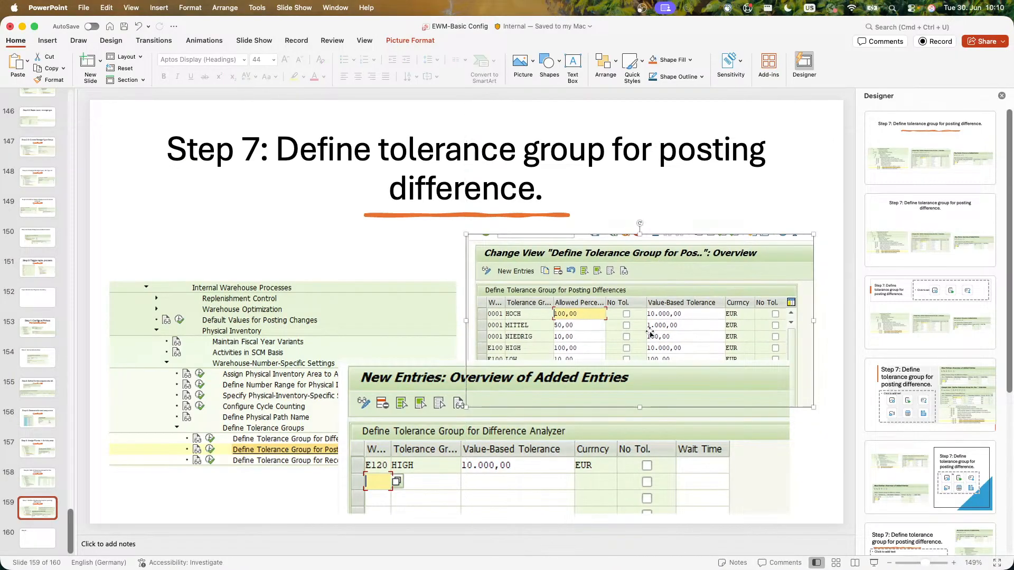
left_click(549, 430)
left_click_drag(341, 366, 498, 410)
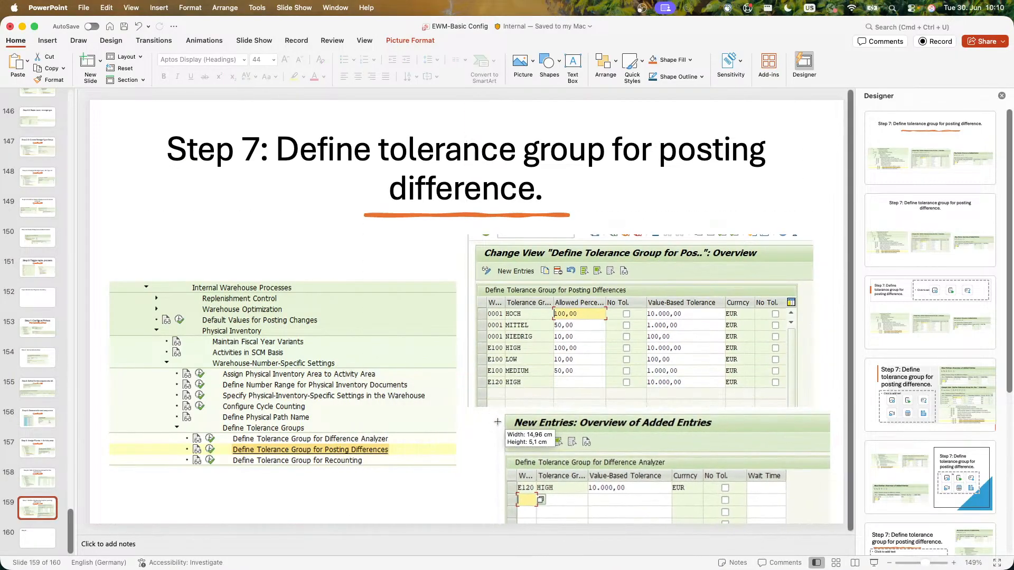
left_click_drag(581, 456, 554, 454)
left_click(37, 543)
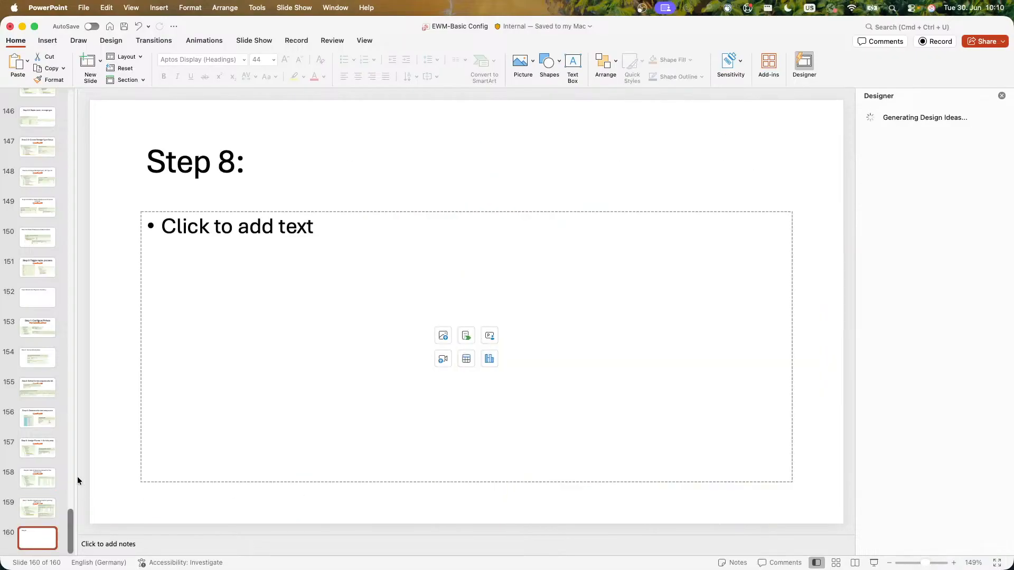
Step: Switch to the EWM110 exercise PDF in Edge and read task 10 on assigning the difference analyzer tolerance group to the user
key("alt+Tab")
key("alt+Tab")
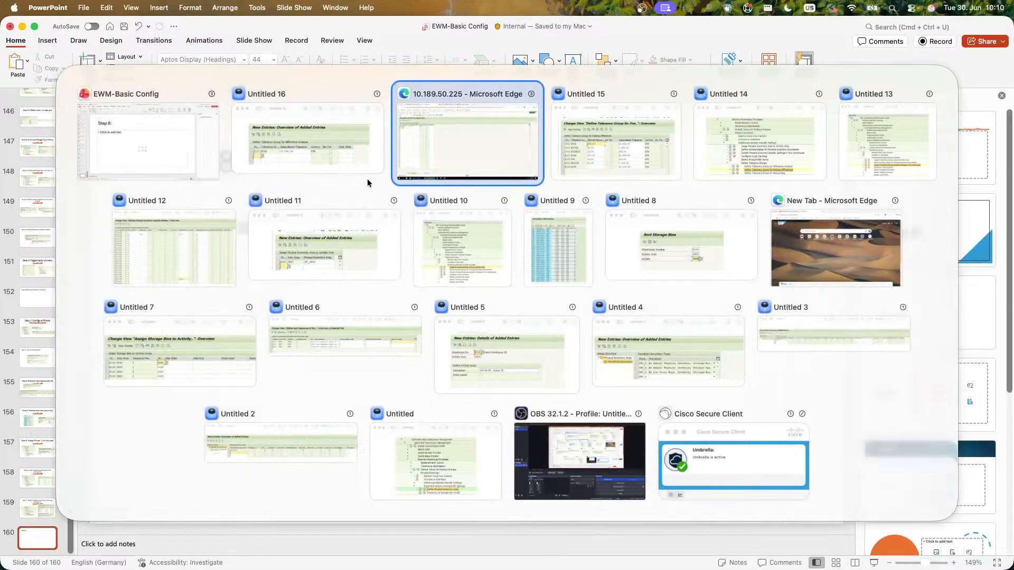
left_click(379, 24)
scroll(320, 338, "down", 3)
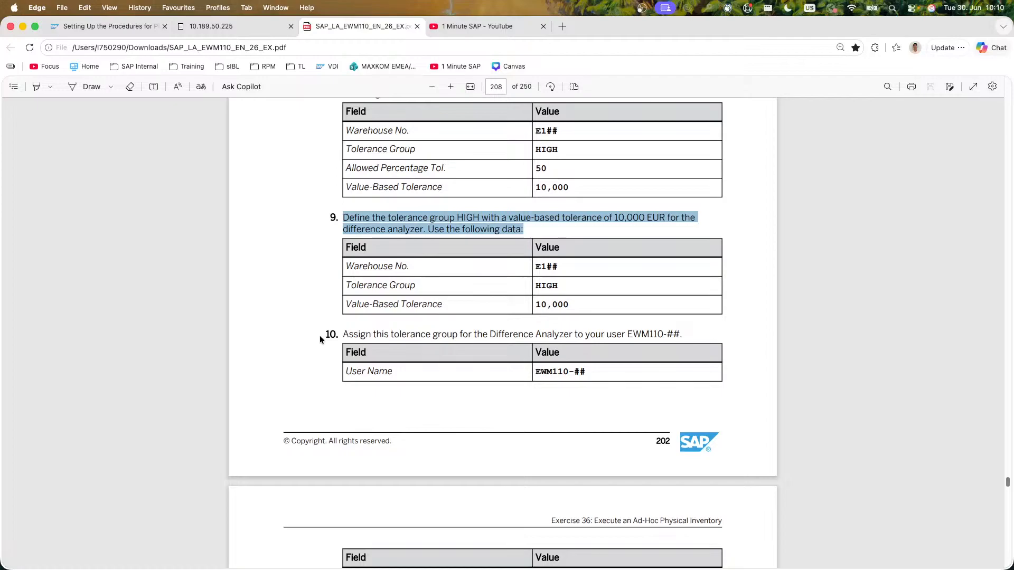
left_click(319, 335)
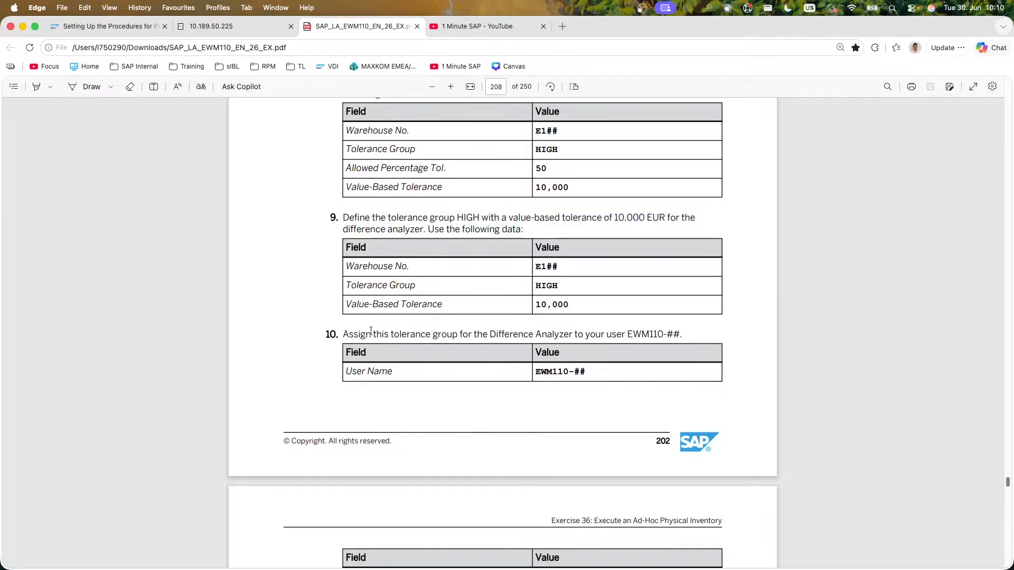
left_click_drag(343, 336, 676, 334)
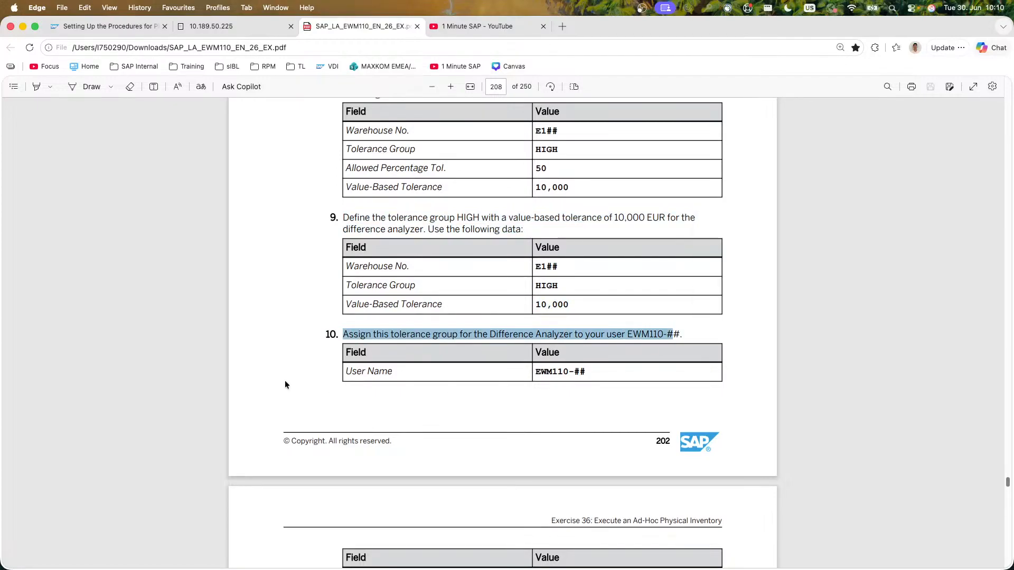
scroll(288, 379, "down", 2)
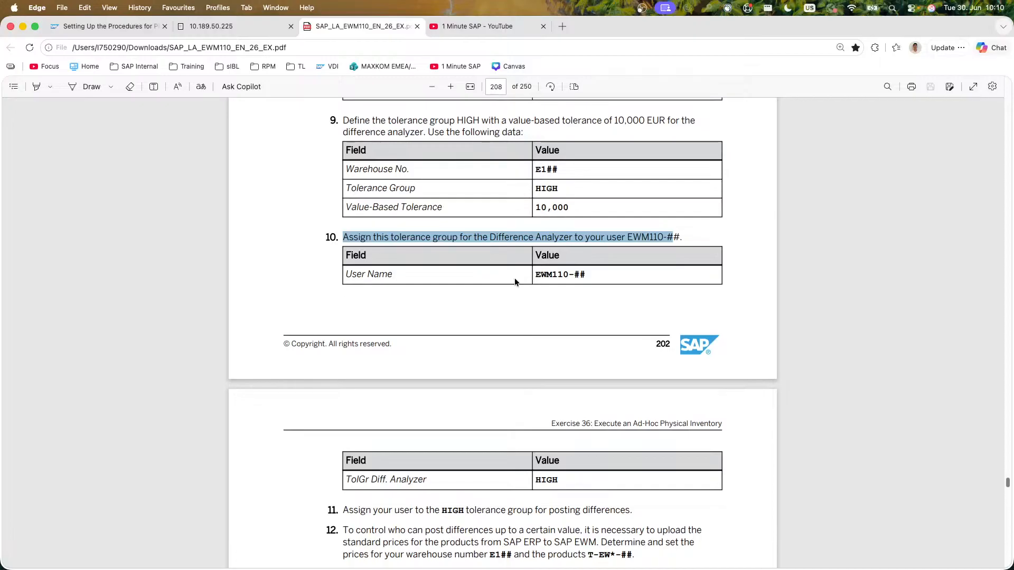
left_click(324, 249)
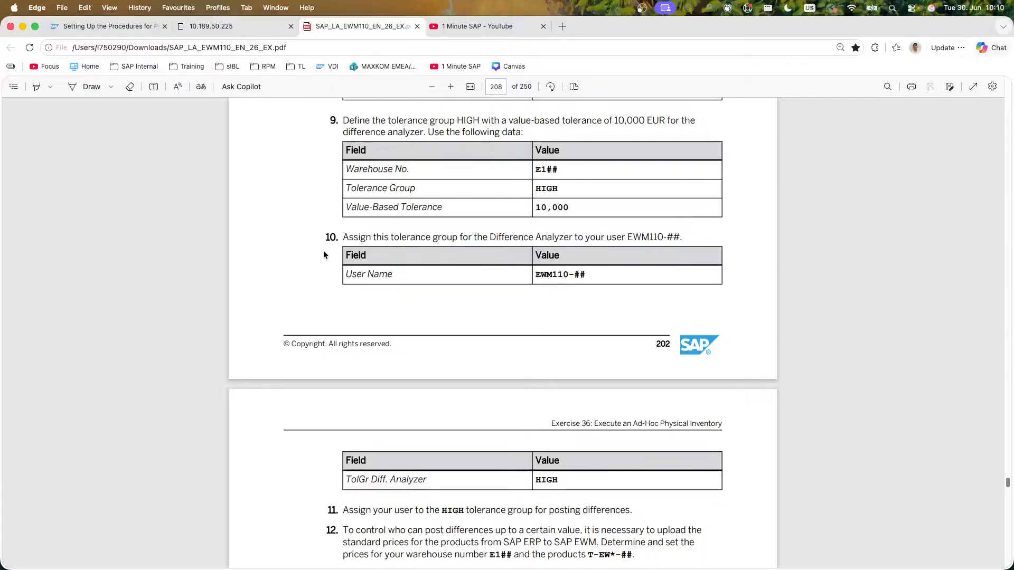
left_click_drag(575, 237, 680, 237)
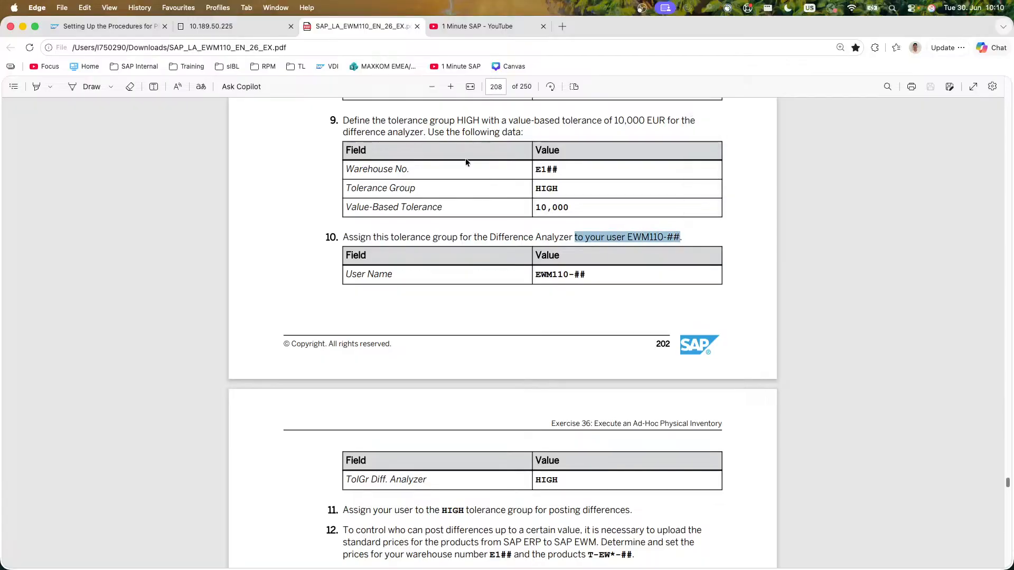
Step: Return to the customizing tree in the SAP session, check the activities under Define Tolerance Groups, and collapse that node
left_click(246, 25)
left_click(138, 102)
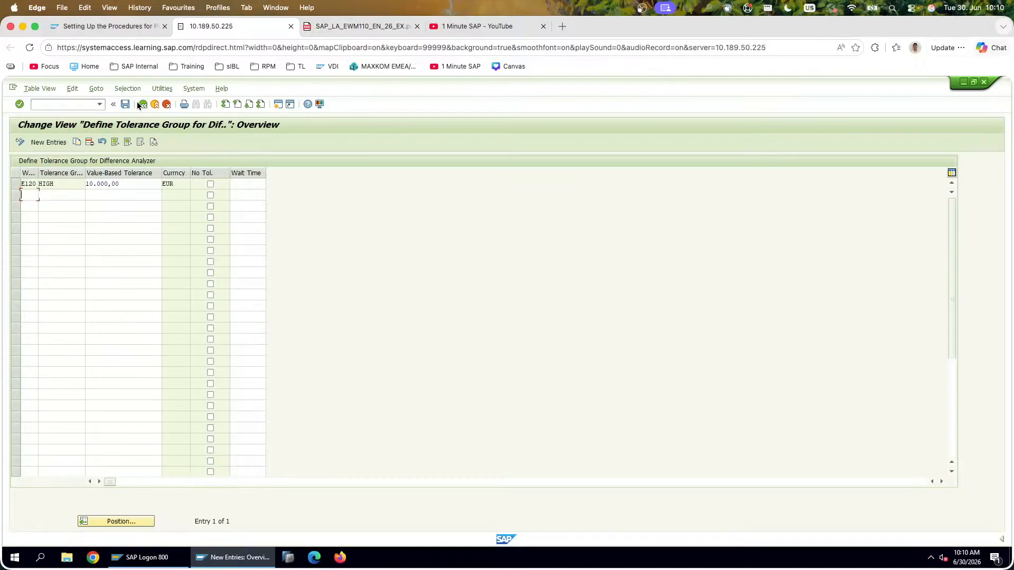
left_click(137, 101)
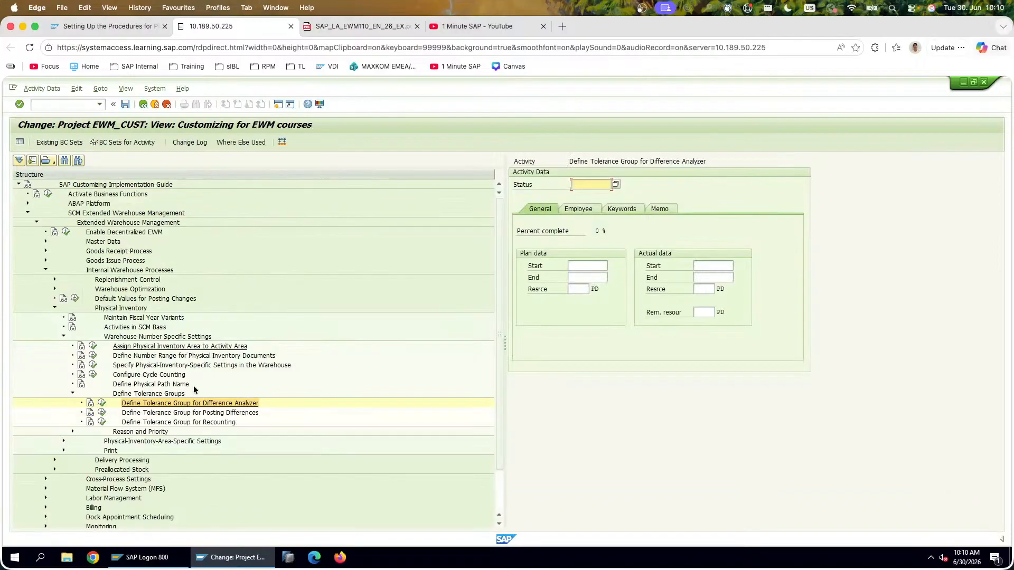
left_click(205, 413)
left_click(209, 422)
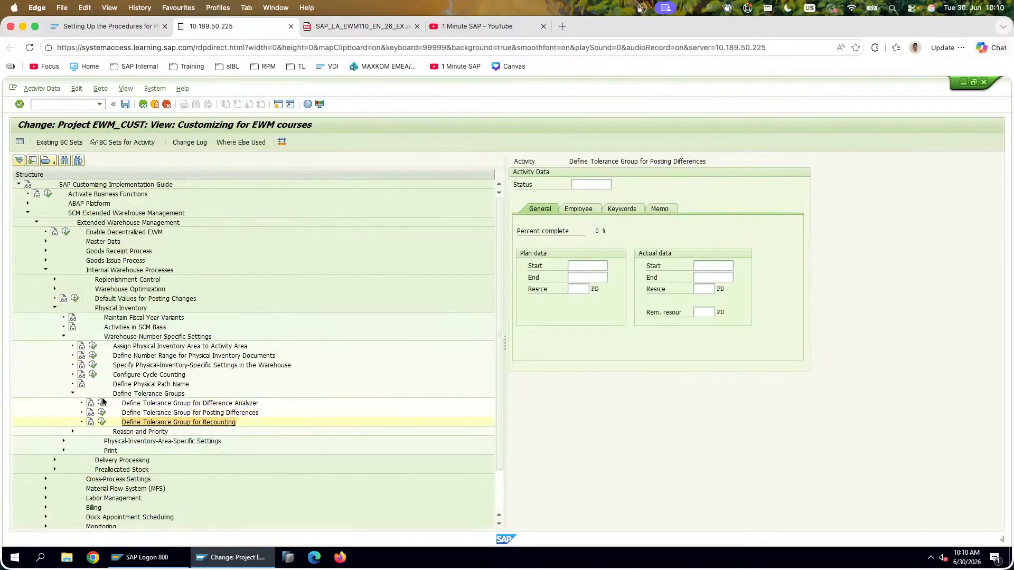
left_click(73, 393)
Step: Examine the warehouse-number-specific and physical-inventory-area-specific settings for an activity that assigns tolerance groups to users
left_click(132, 375)
left_click(159, 366)
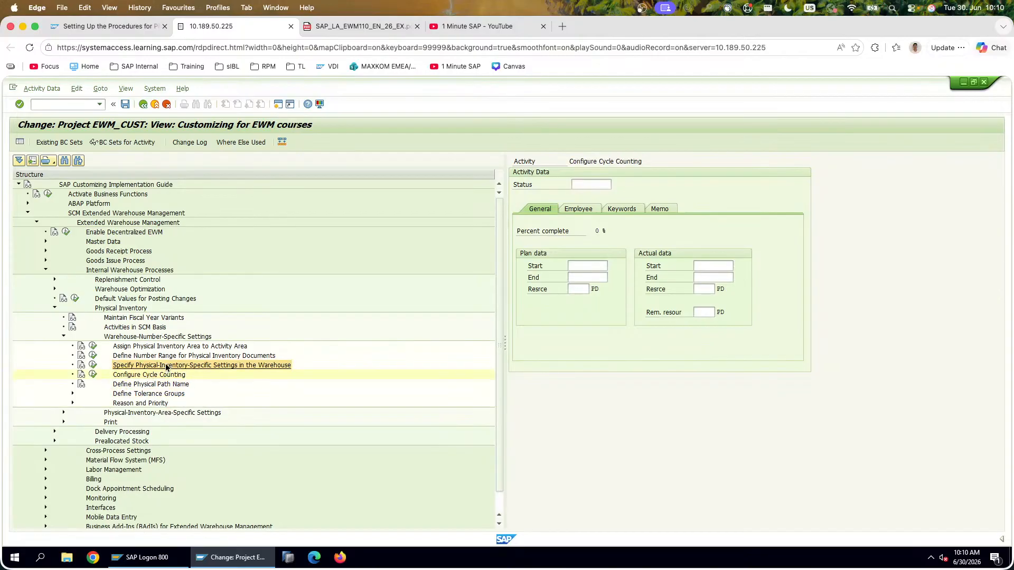
left_click(177, 357)
left_click(177, 365)
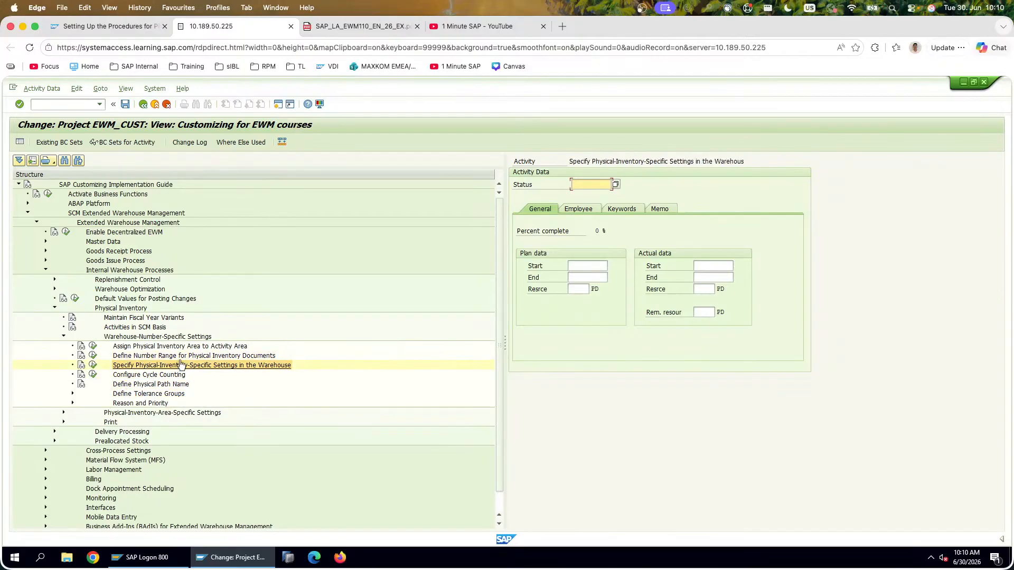
left_click(180, 359)
left_click(177, 366)
left_click(157, 376)
left_click(157, 384)
left_click(153, 394)
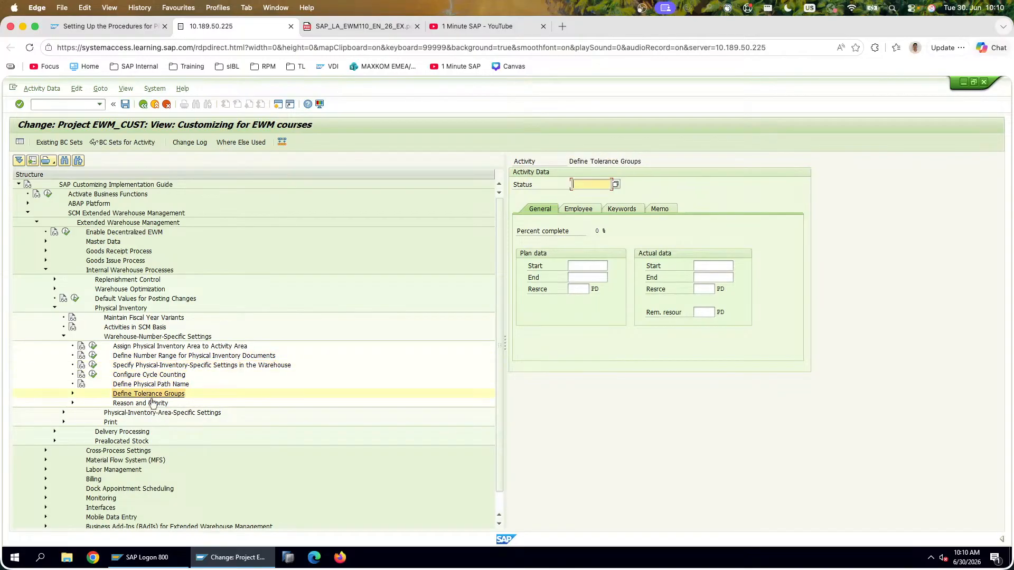
left_click(149, 403)
left_click(72, 404)
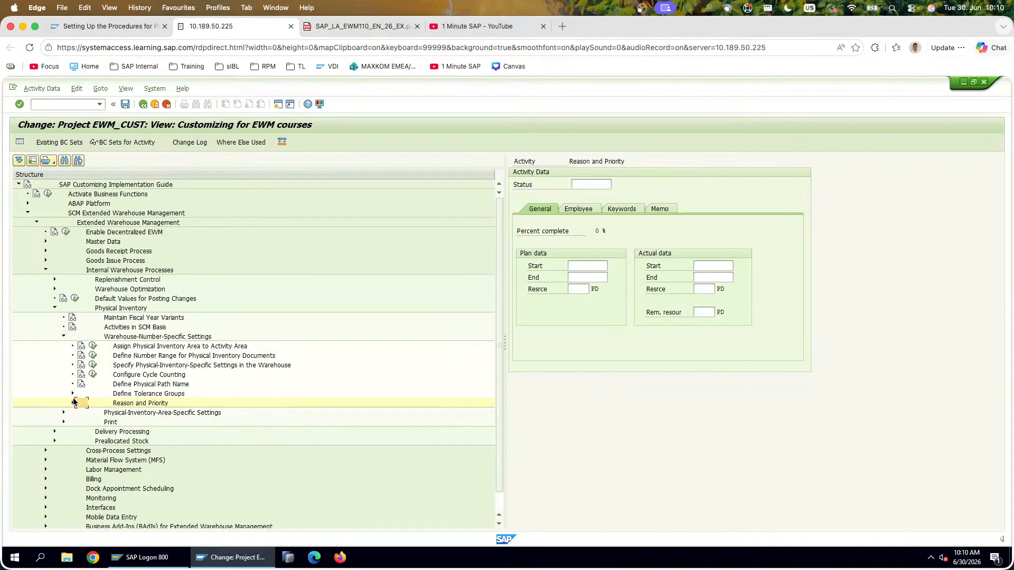
left_click(73, 395)
left_click(73, 395)
left_click(64, 414)
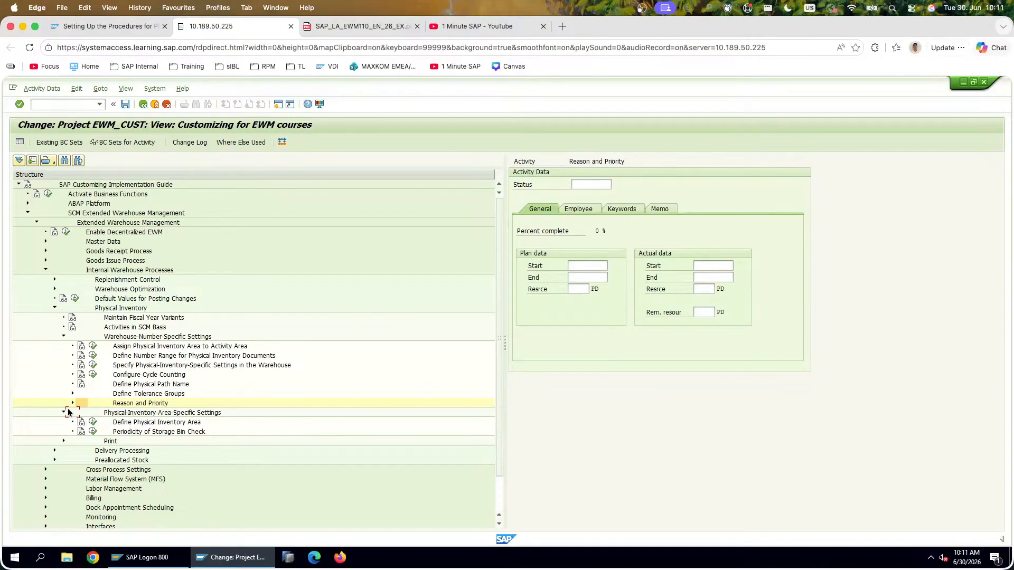
left_click(64, 413)
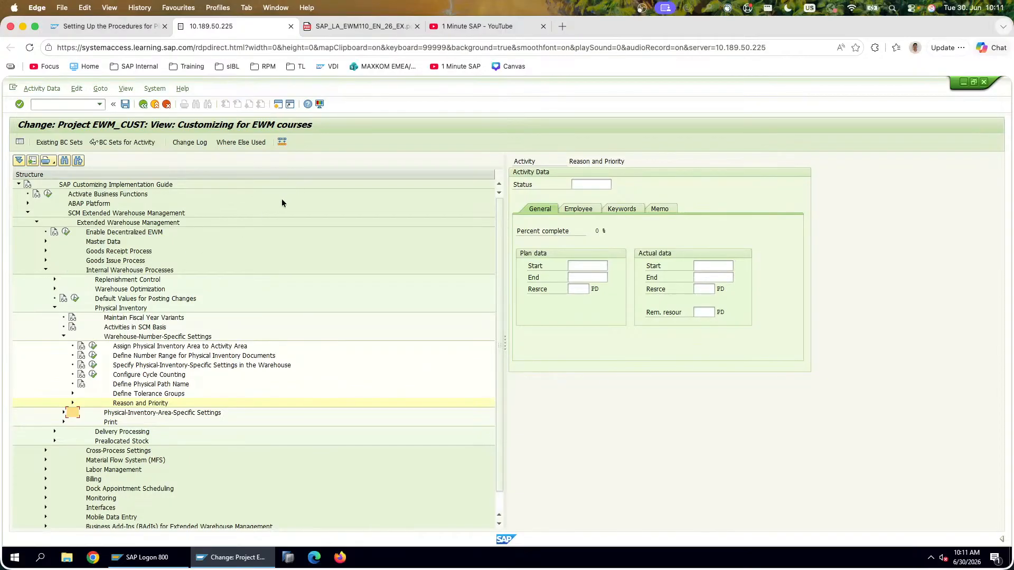
Step: Expand Define Tolerance Groups and execute Define Tolerance Group for Difference Analyzer to review the existing entries
left_click(74, 393)
left_click(171, 419)
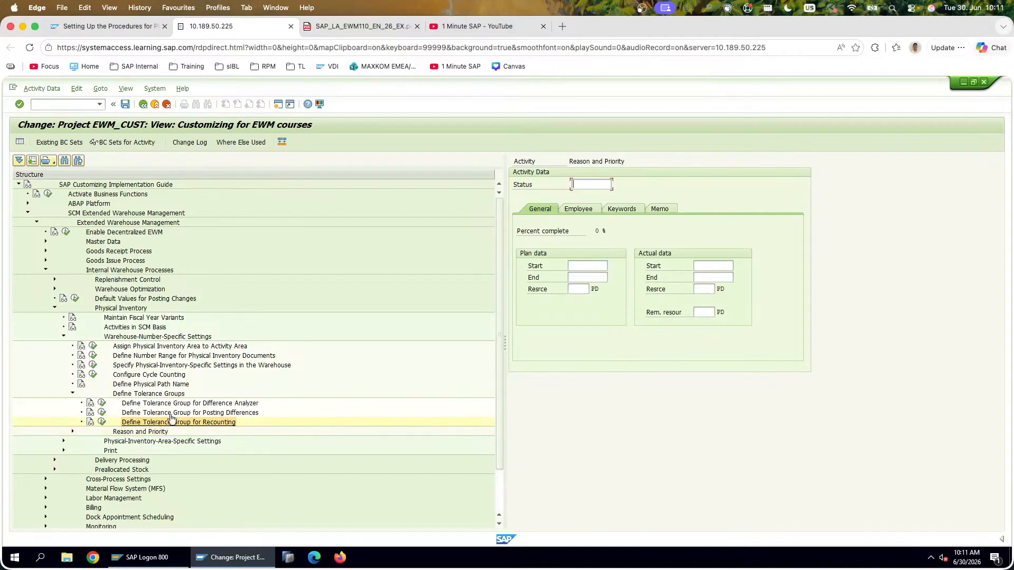
left_click(169, 413)
left_click(134, 423)
left_click(124, 405)
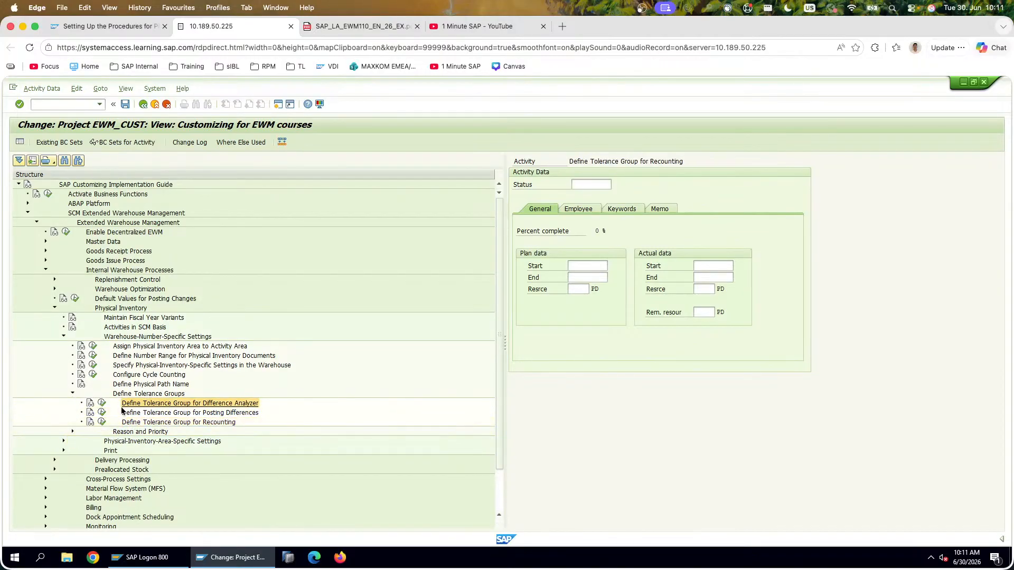
left_click(102, 403)
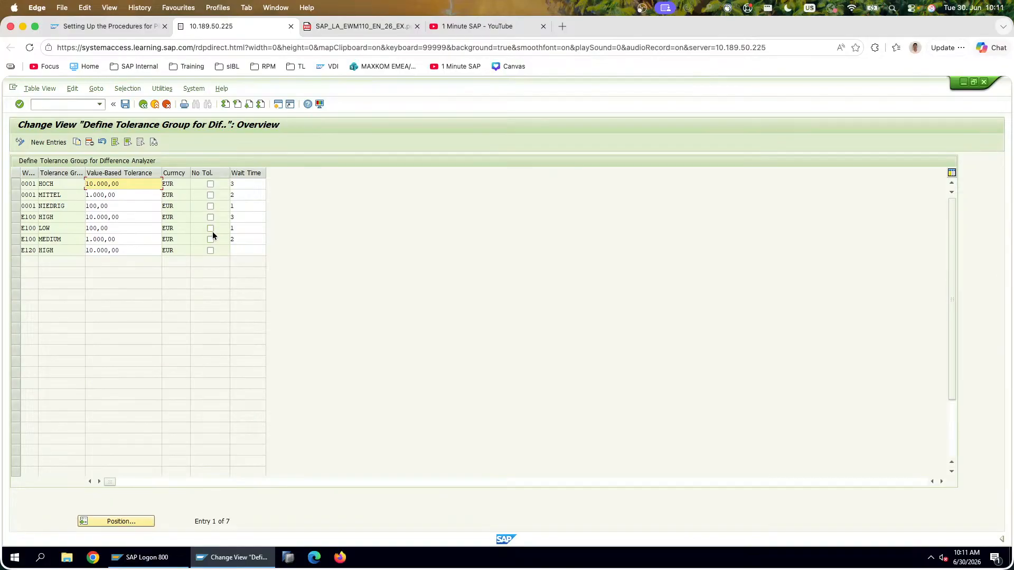
Step: Open ChatGPT in a new browser tab and ask "how can i assign tolerance group to an user in sap ewm?"
left_click(562, 27)
type("ch")
key("Return")
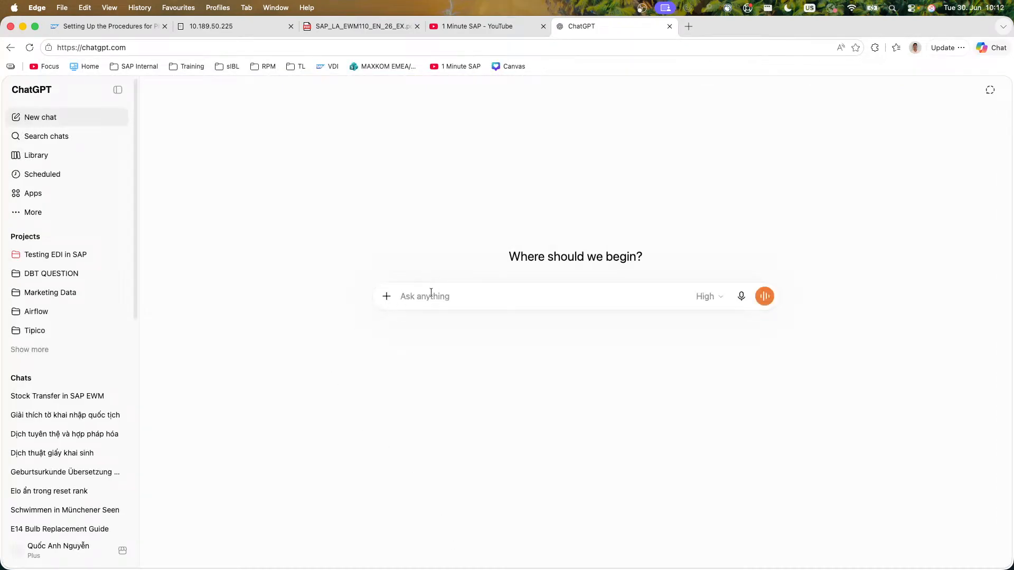
type("how can i")
type("assign ")
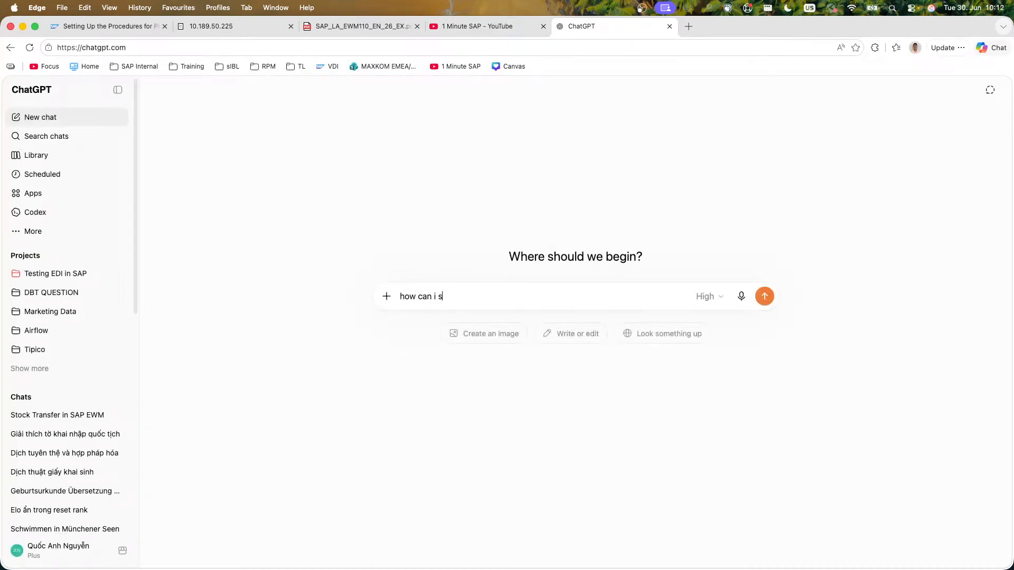
type("toleracne")
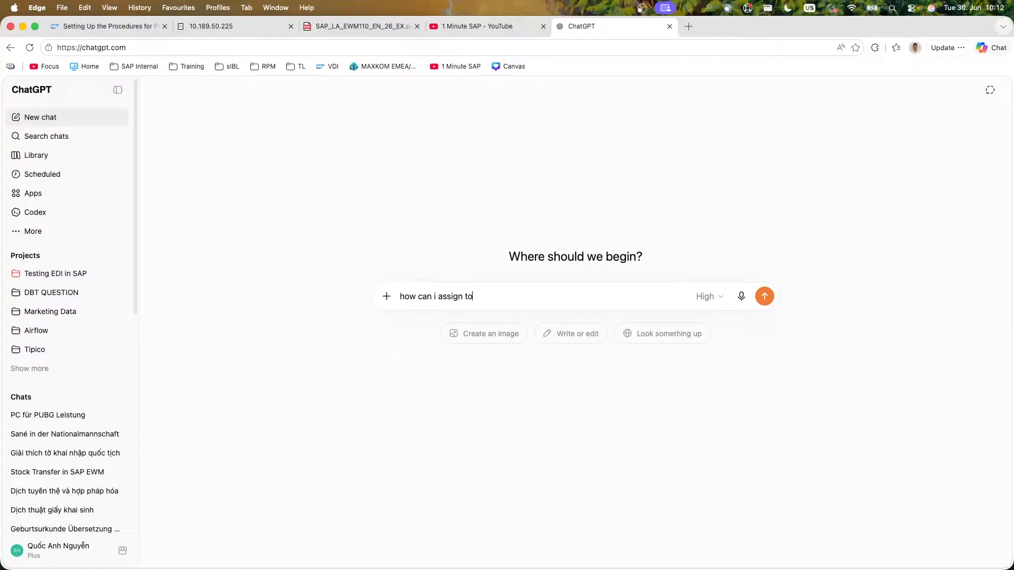
key("BackSpace")
key("BackSpace")
key("BackSpace")
key("BackSpace")
type("nce grou pp to a n user in sap ewm?")
key("Return")
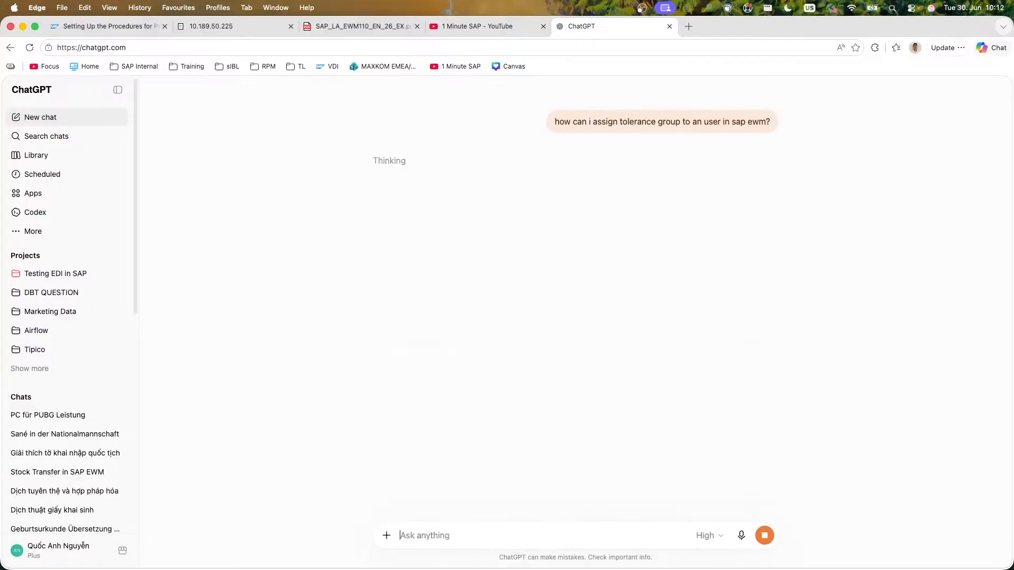
Step: Return to the exercise PDF and read tasks 11 and 12 on the user's posting differences tolerance group and the product standard prices
left_click(227, 27)
left_click(369, 47)
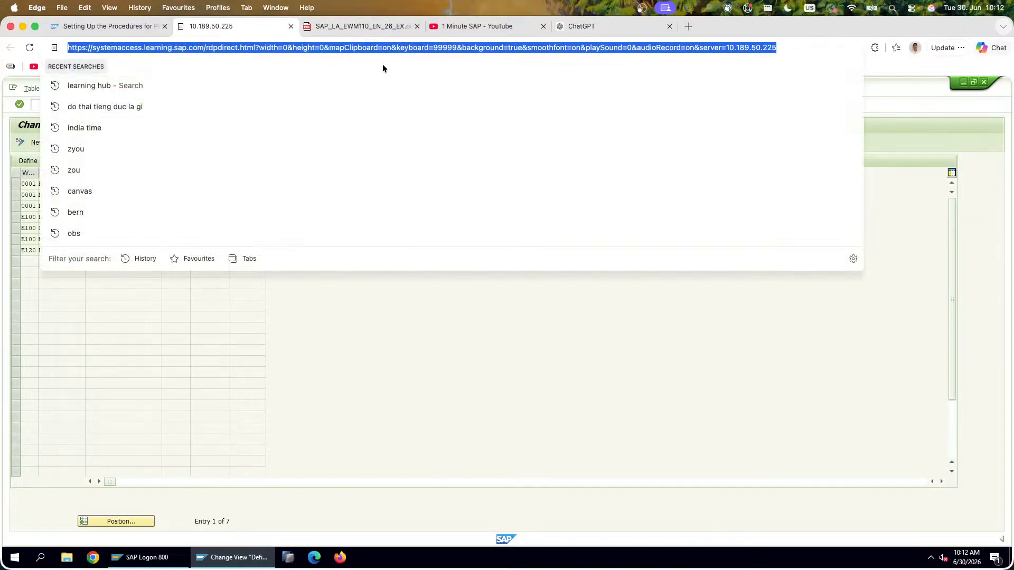
left_click(354, 27)
scroll(330, 335, "down", 3)
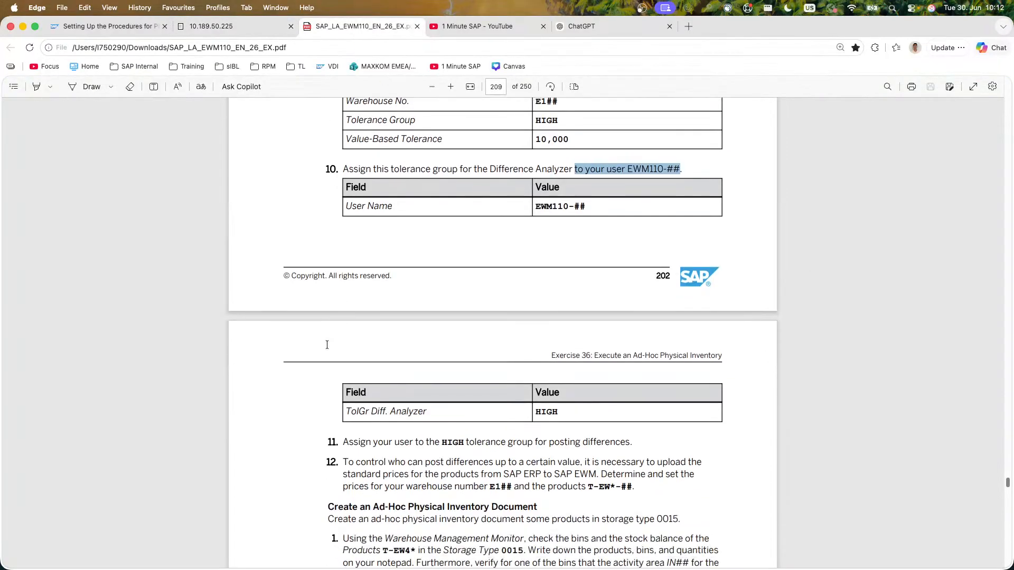
left_click_drag(342, 409, 621, 409)
left_click(329, 409)
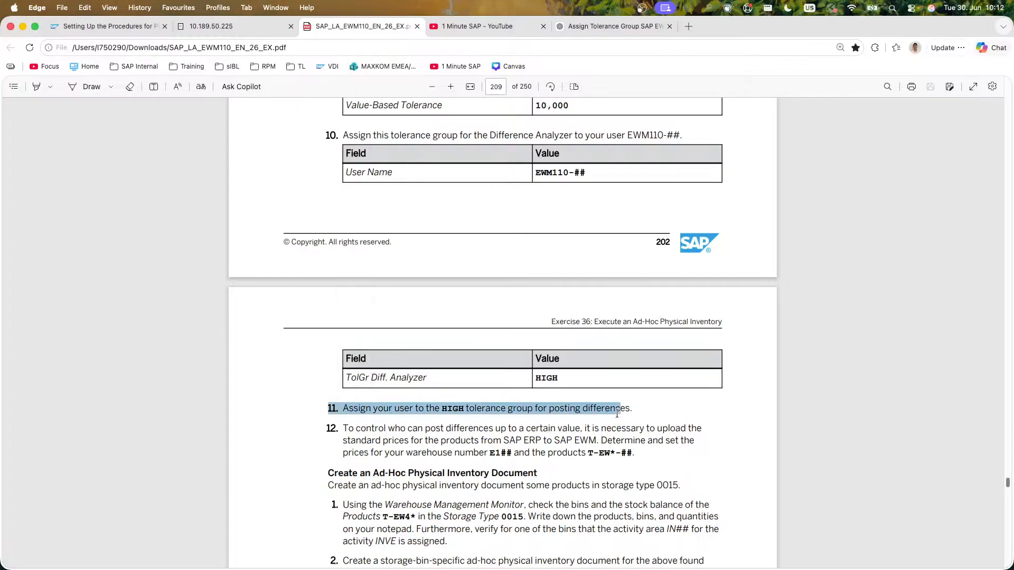
mouse_move(631, 453)
left_mouse_down()
mouse_move(327, 428)
mouse_move(632, 452)
left_mouse_up()
left_click(328, 429)
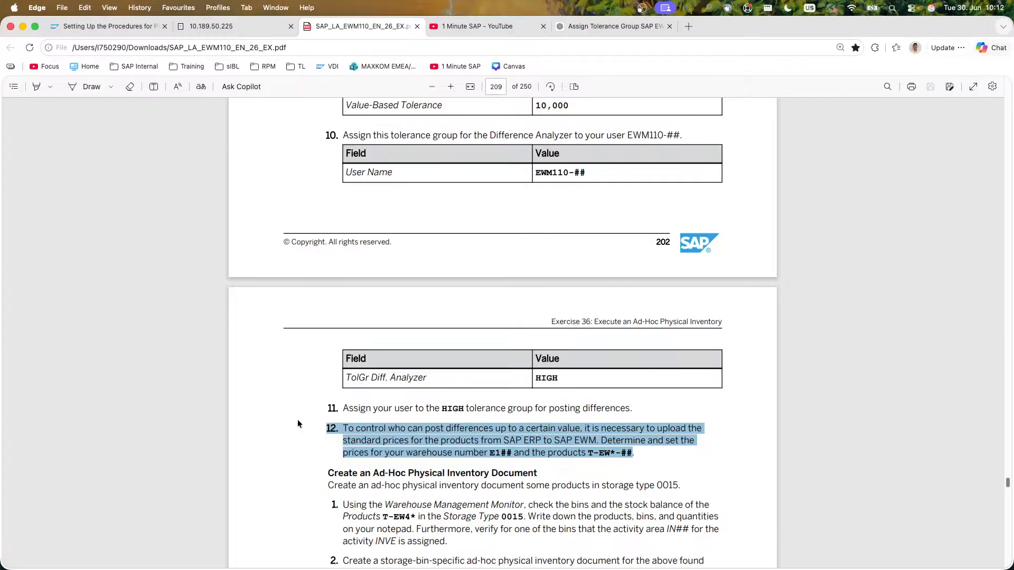
scroll(298, 419, "up", 4)
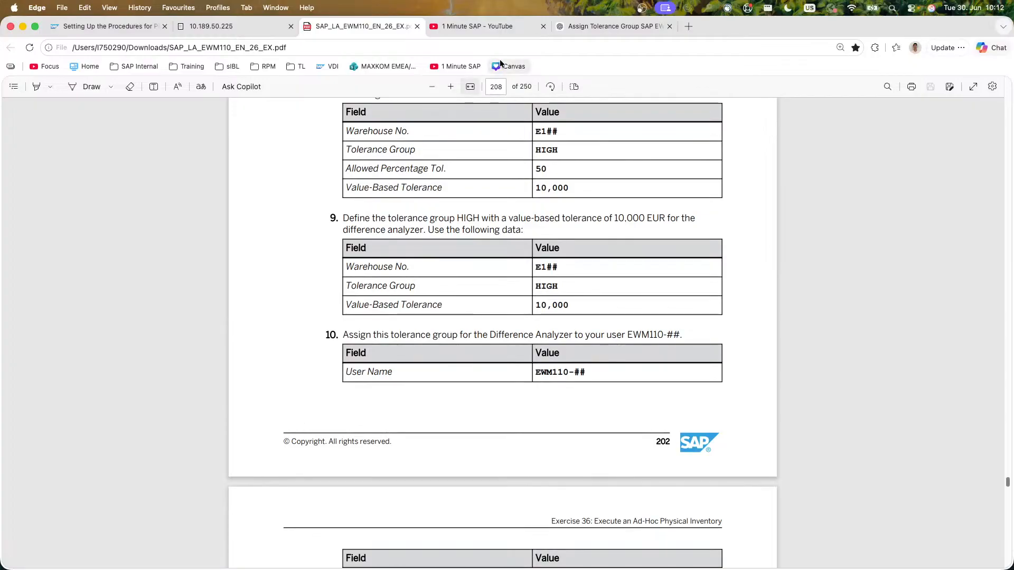
scroll(281, 309, "down", 6)
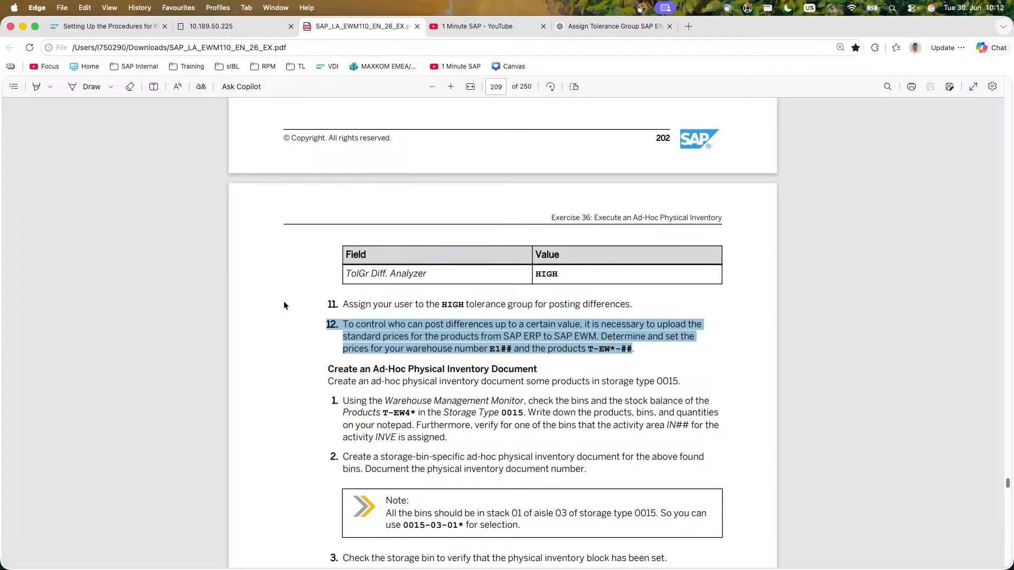
scroll(284, 306, "down", 2)
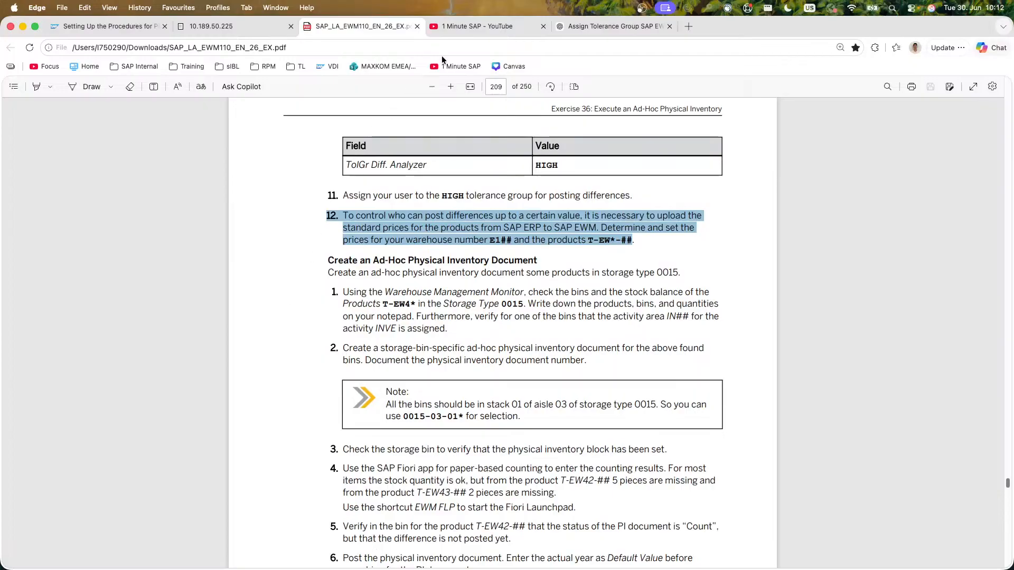
Step: Read ChatGPT's answer on the transaction and steps for assigning users to physical inventory tolerance groups
left_click(613, 26)
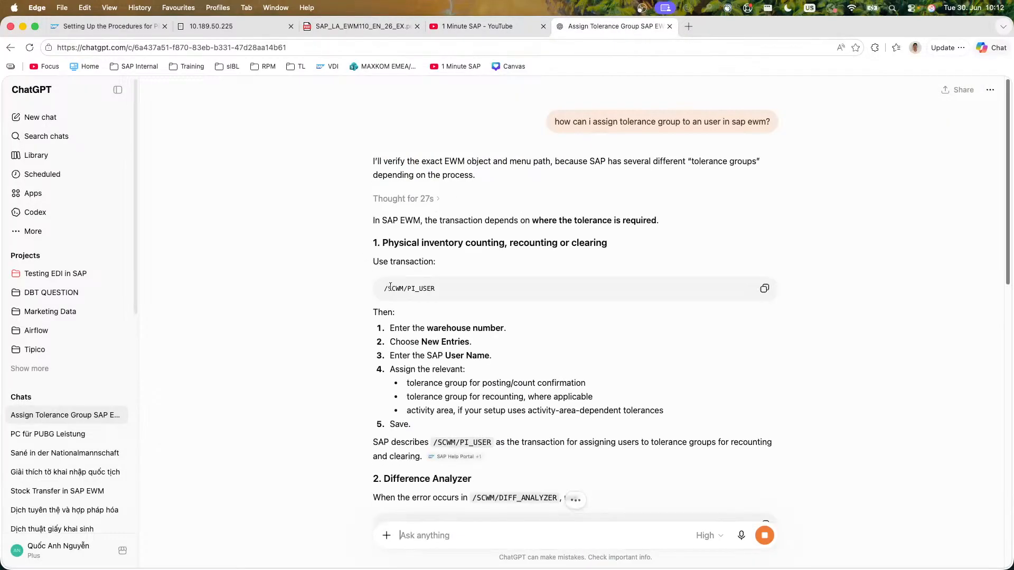
left_click_drag(388, 288, 316, 291)
left_click(316, 296)
left_click_drag(391, 329, 635, 404)
left_click(696, 421)
Step: Return to the SAP session, leave the Difference Analyzer tolerance groups and start transaction /SCWM/PI_USER
left_click(349, 27)
left_click(96, 24)
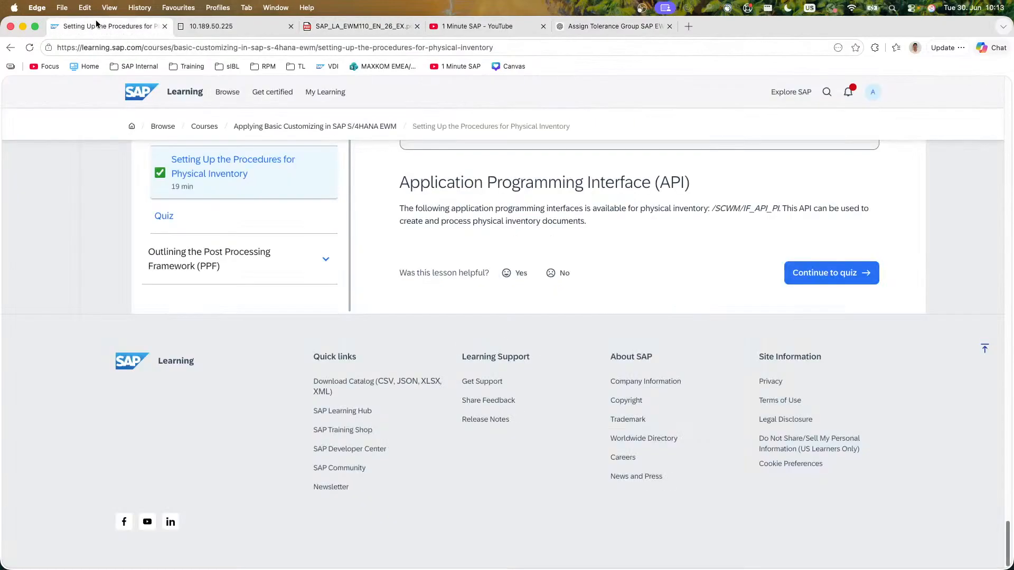
left_click(202, 27)
left_click(132, 107)
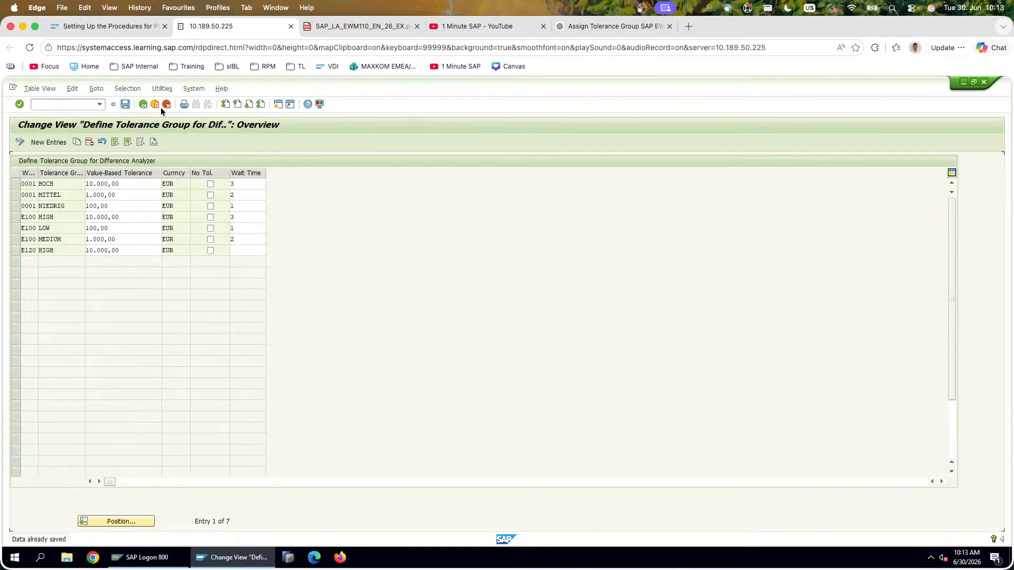
left_click(166, 105)
left_click(166, 106)
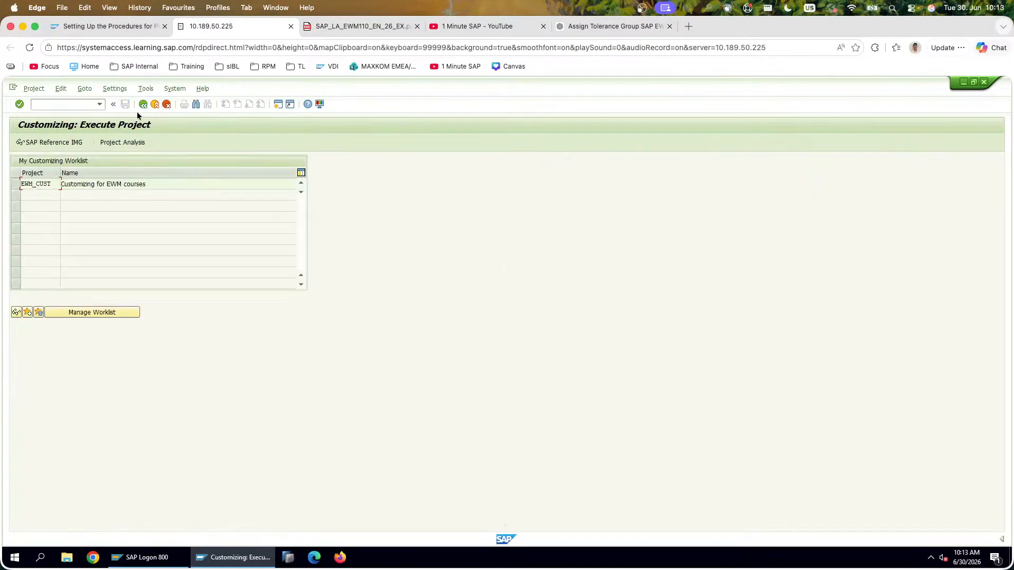
type("/n/SCWM/PI_USER")
key("Return")
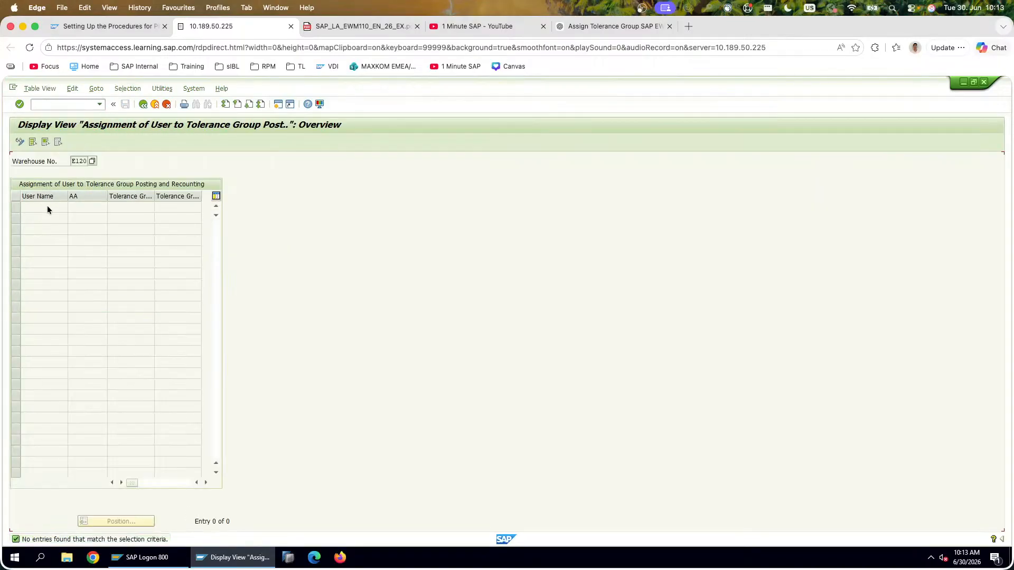
Step: Switch to change mode and add a new entry for user name EWM110-20 with activity area IN20
left_click(20, 143)
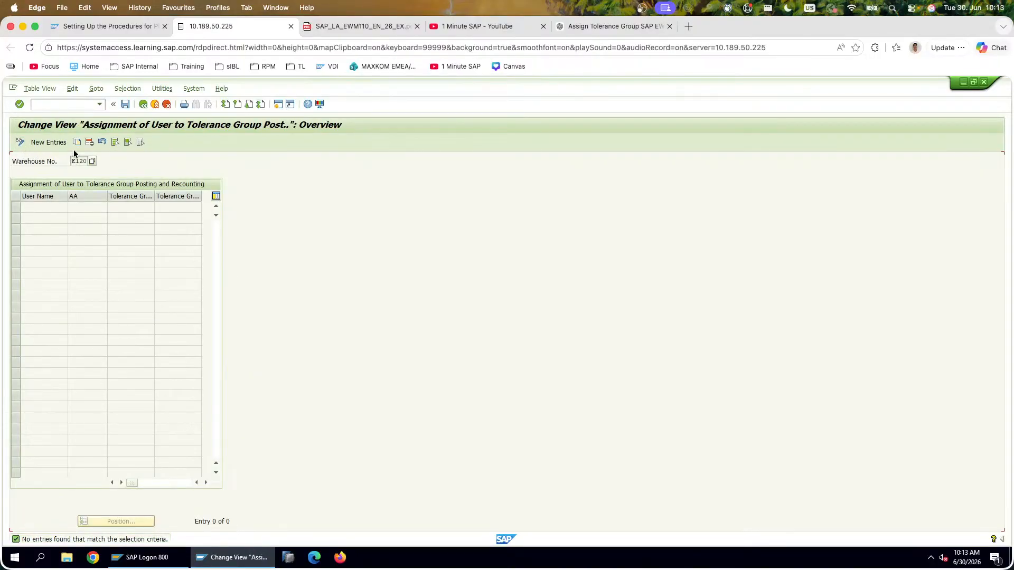
left_click(48, 142)
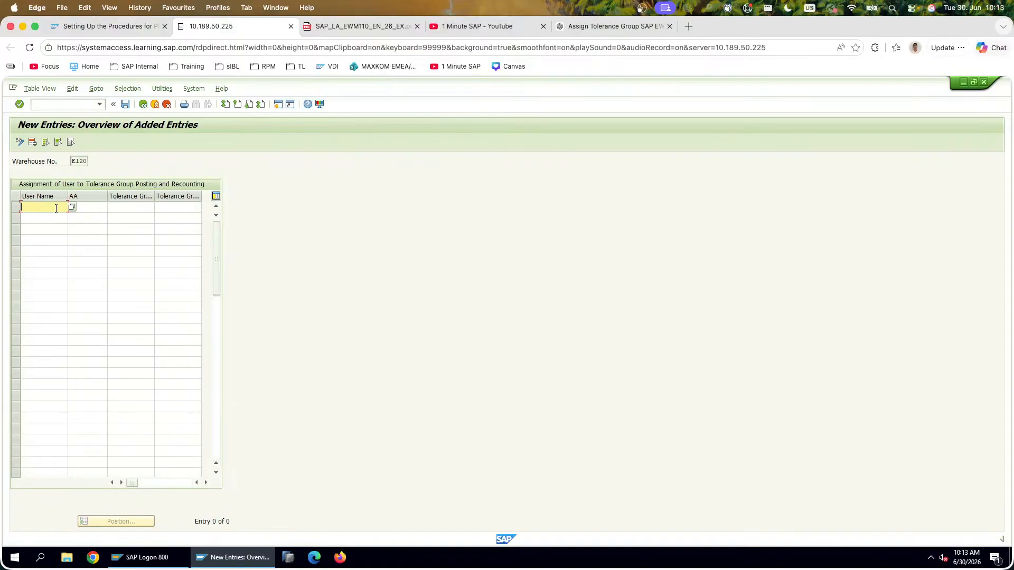
type("EWM110-20")
left_click(71, 207)
type("IN20")
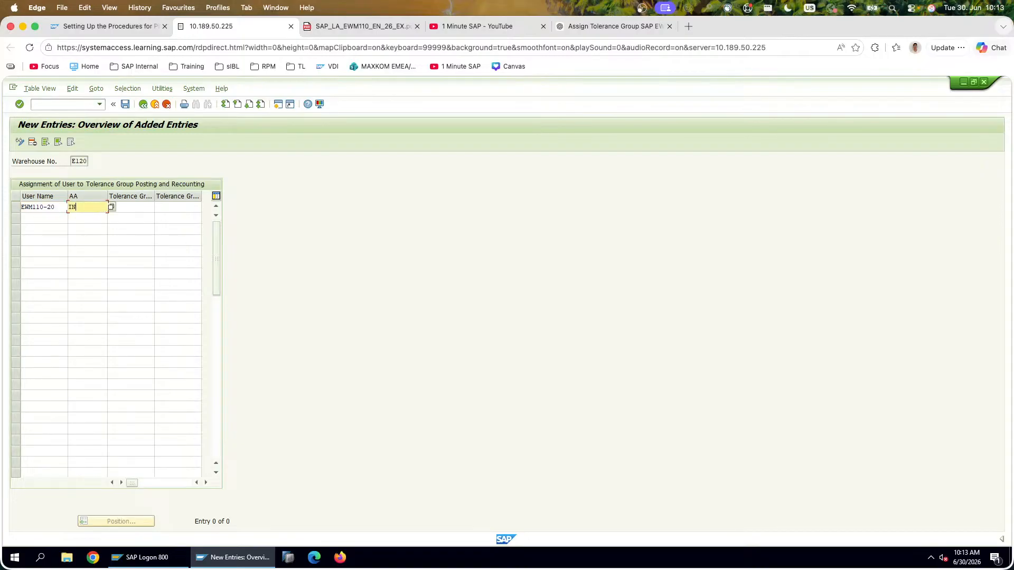
key("Tab")
Step: Check tasks 9 to 11 in the exercise PDF and enter HIGH as the new entry's tolerance group for posting differences
left_click(332, 23)
scroll(475, 264, "up", 3)
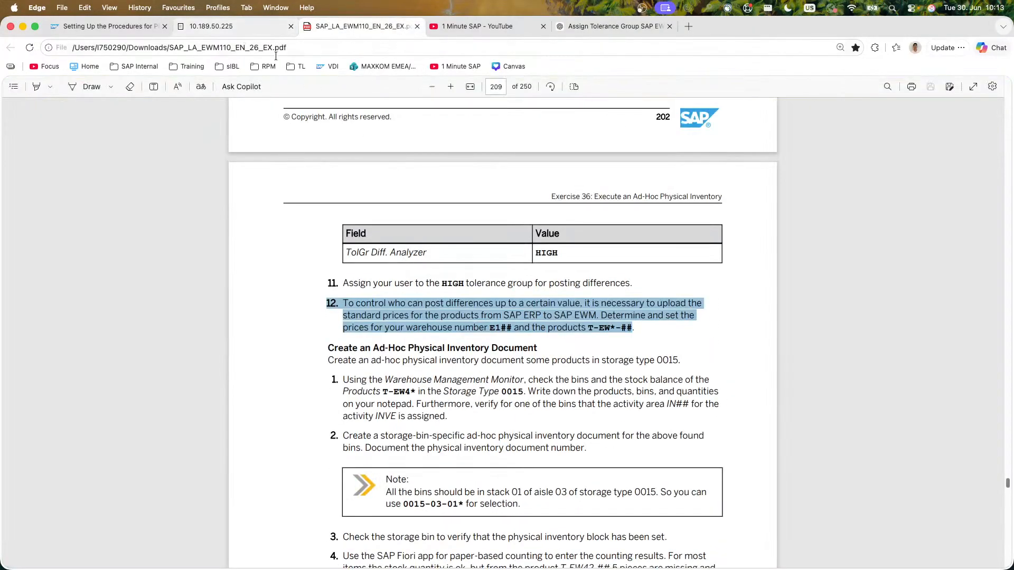
scroll(385, 147, "up", 5)
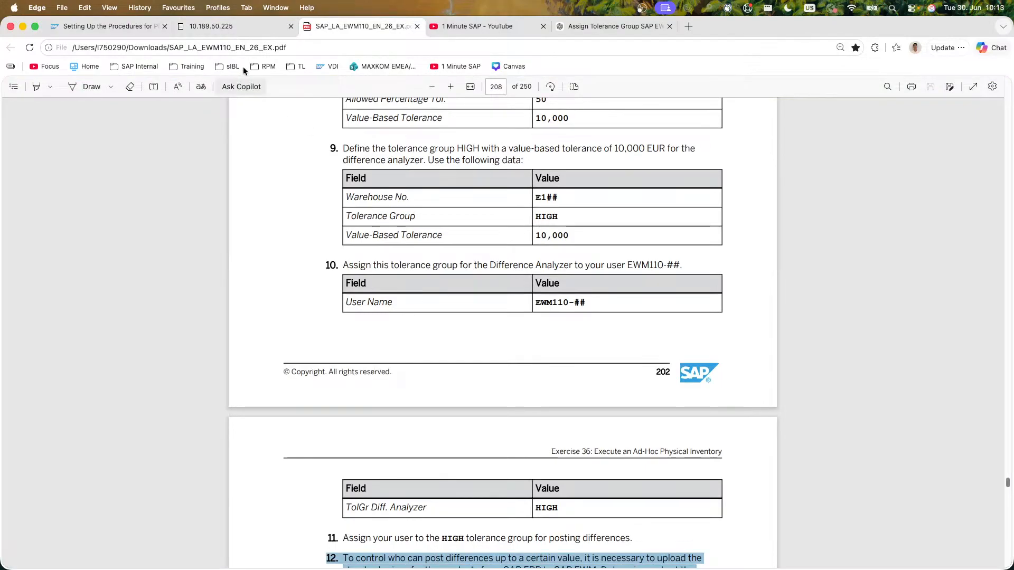
left_click(232, 27)
type("HIGH")
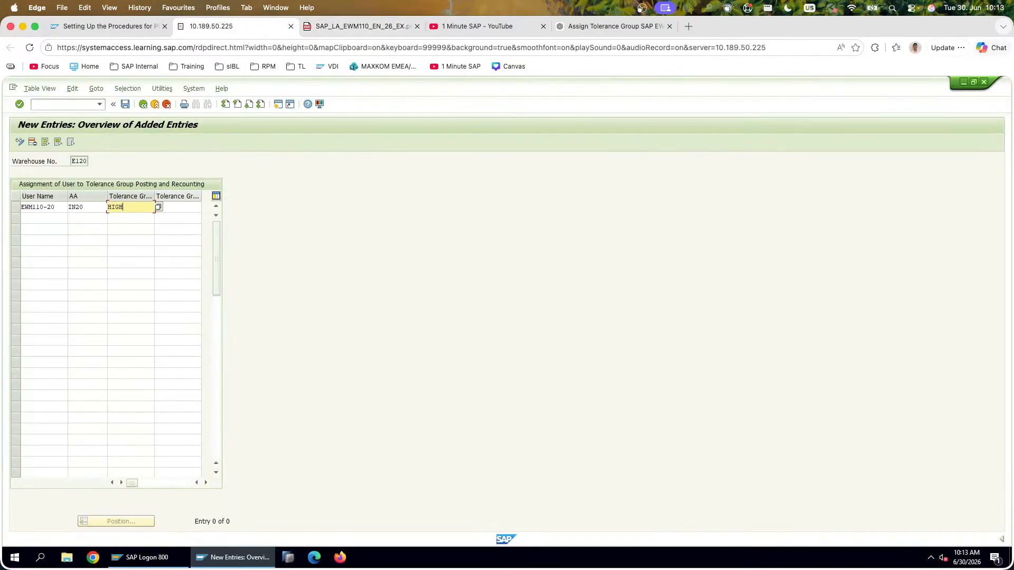
left_click(206, 482)
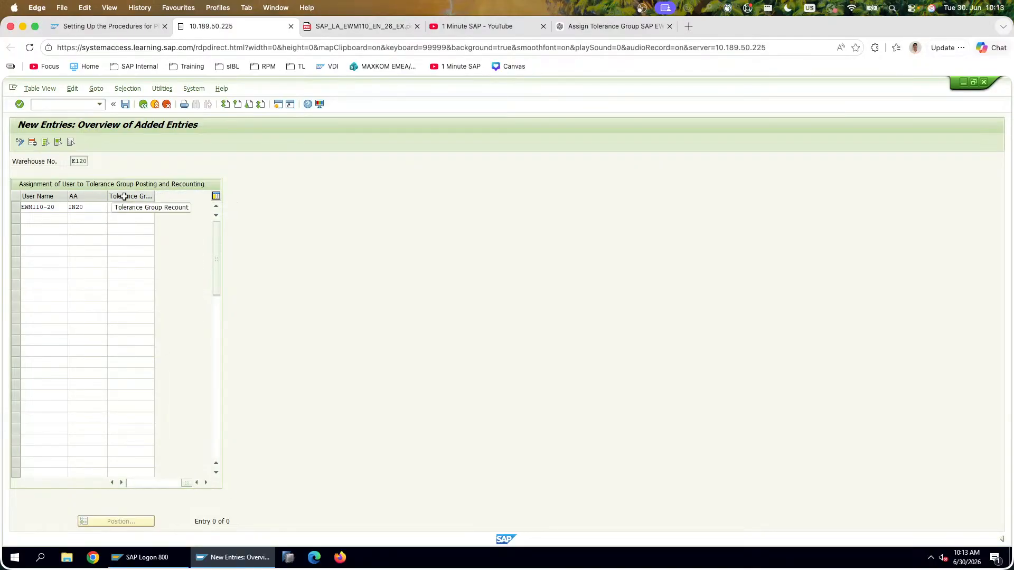
left_click(196, 483)
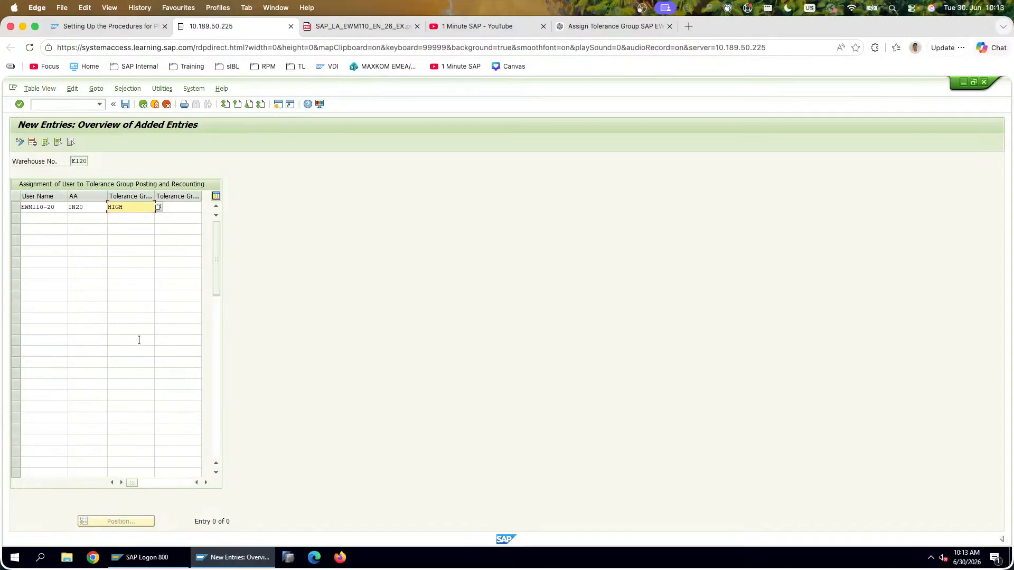
key("Return")
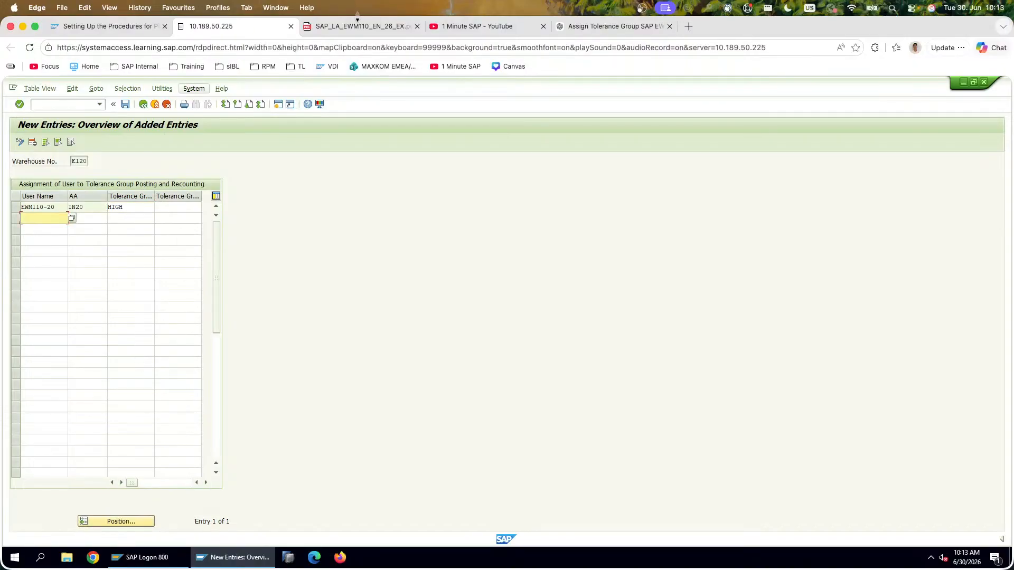
Step: Compare the entry with the exercise, verify HIGH against the possible tolerance groups for posting differences, and save the assignment
left_click(357, 21)
scroll(315, 305, "down", 4)
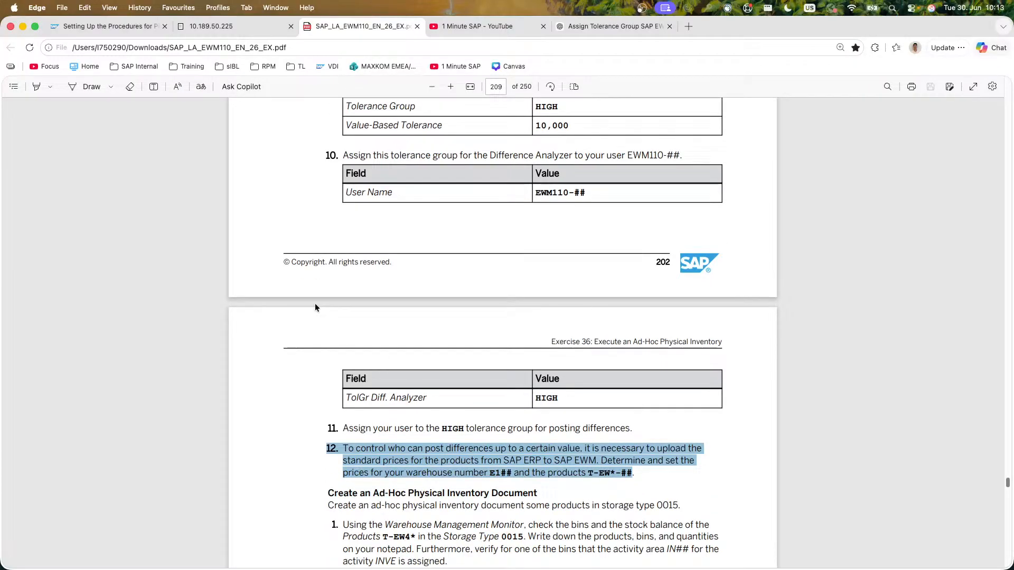
left_click(246, 22)
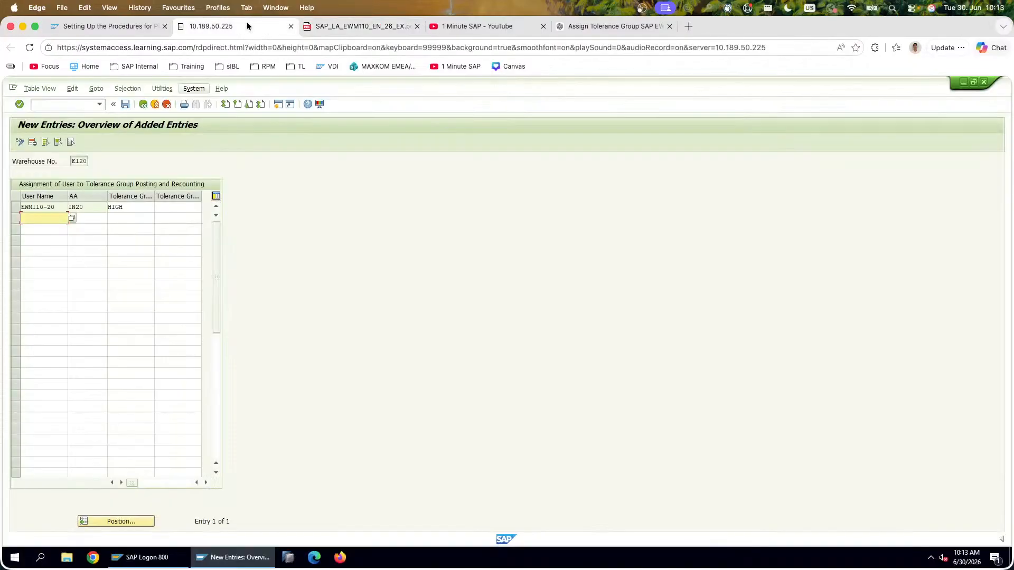
left_click(169, 227)
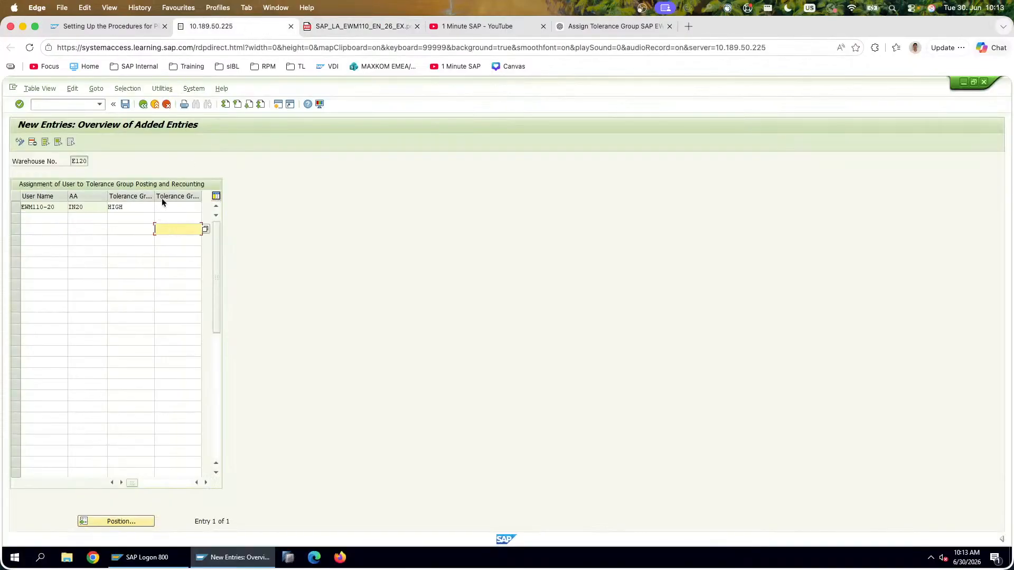
left_click(144, 205)
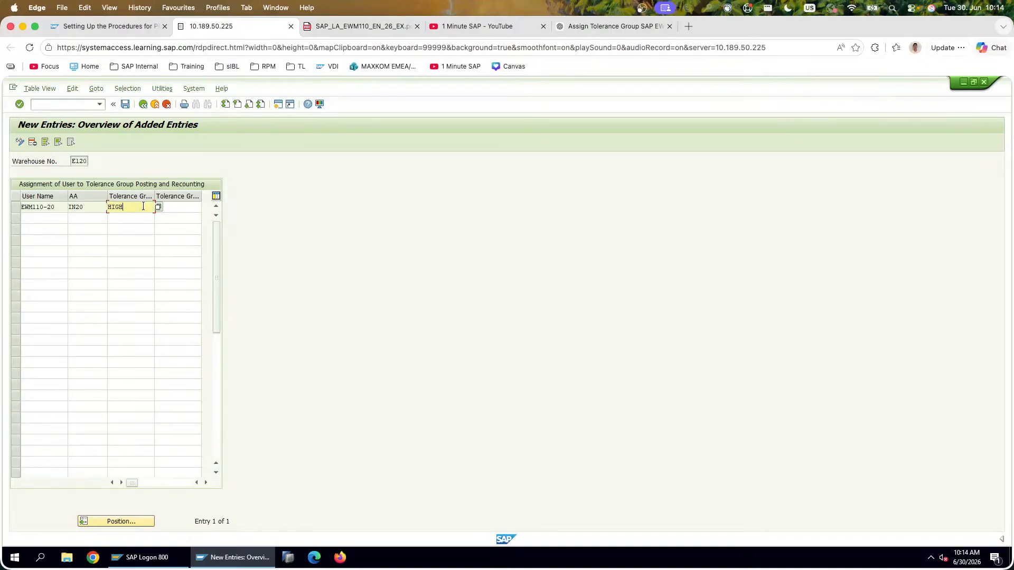
left_click(157, 208)
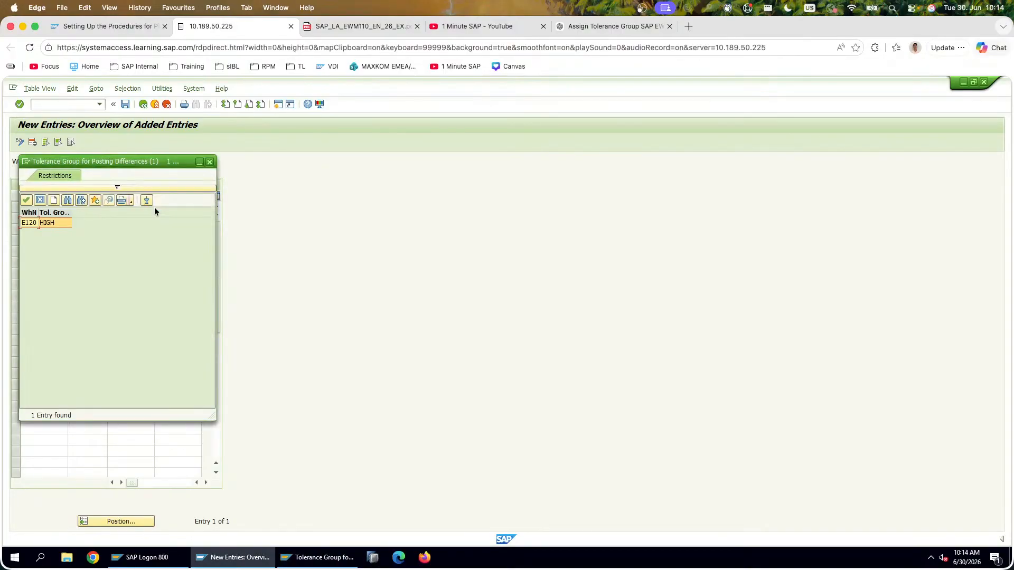
key("Return")
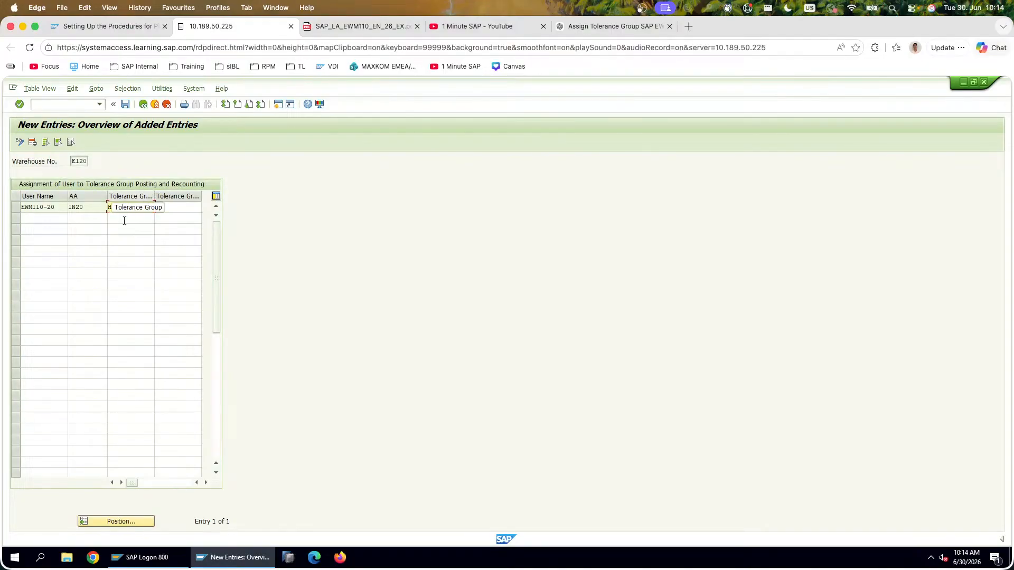
left_click(126, 104)
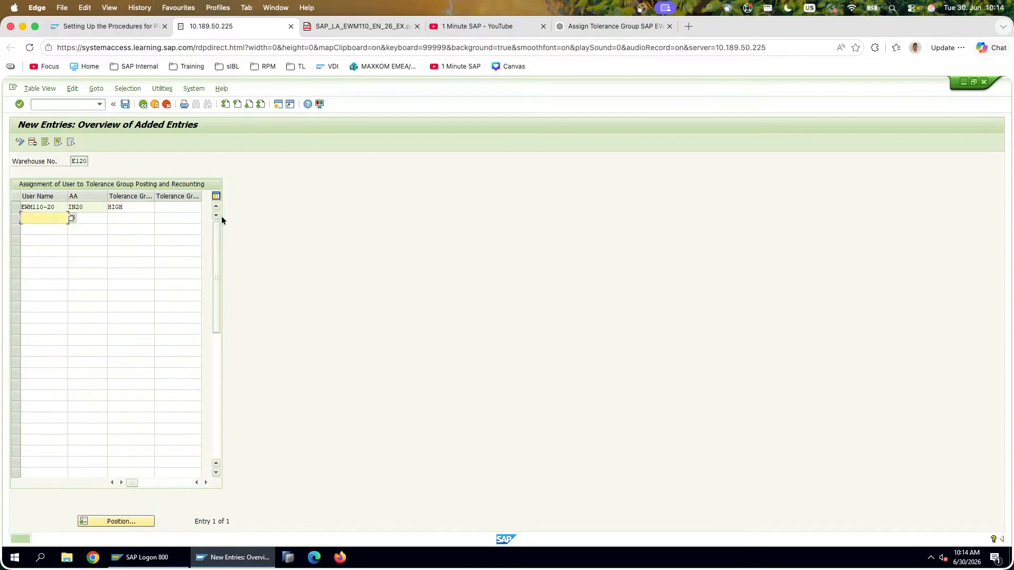
Step: Capture a screenshot of the saved assignment and complete the PowerPoint slide title as "Step 8: Assign tolerance gr to user"
key("super+shift+4")
left_click_drag(246, 227, 46, 126)
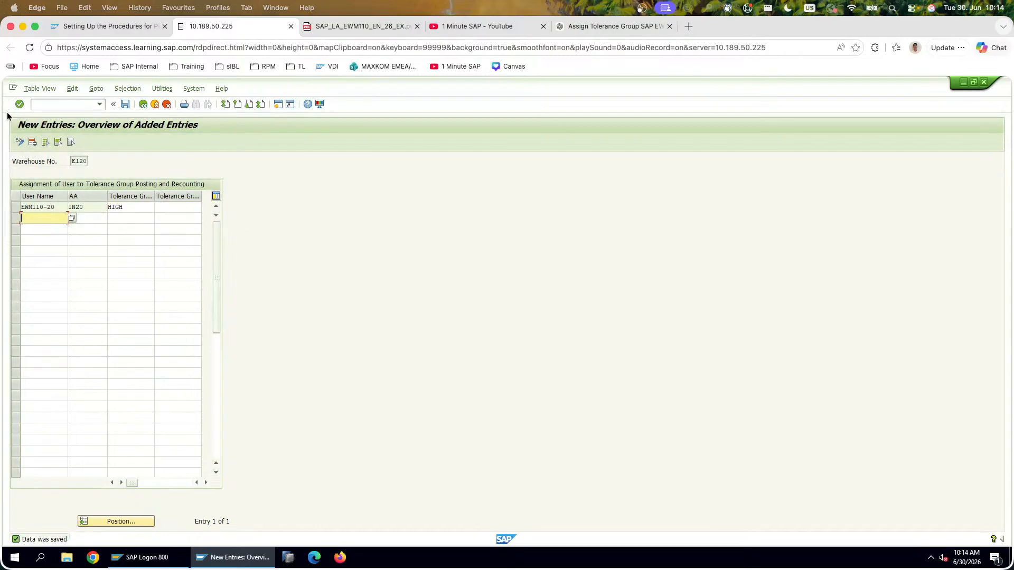
key("super+Tab")
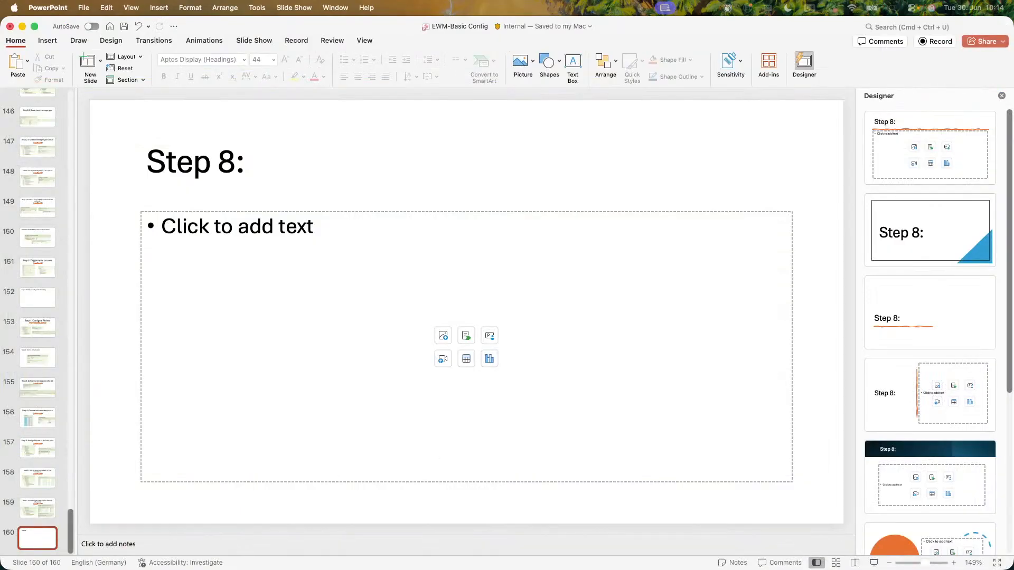
left_click(241, 165)
type("A")
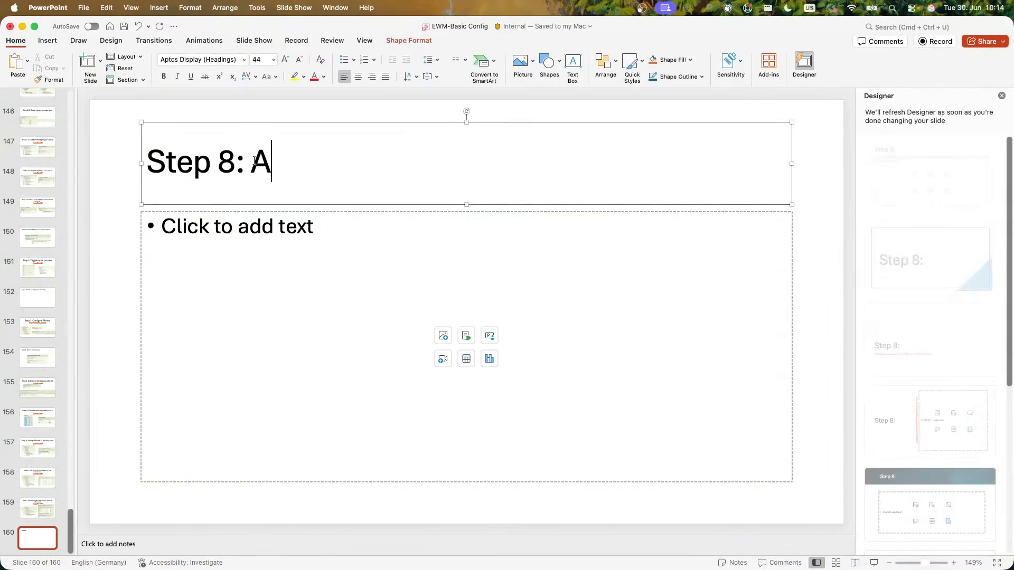
type("ssign tolerance gr to user")
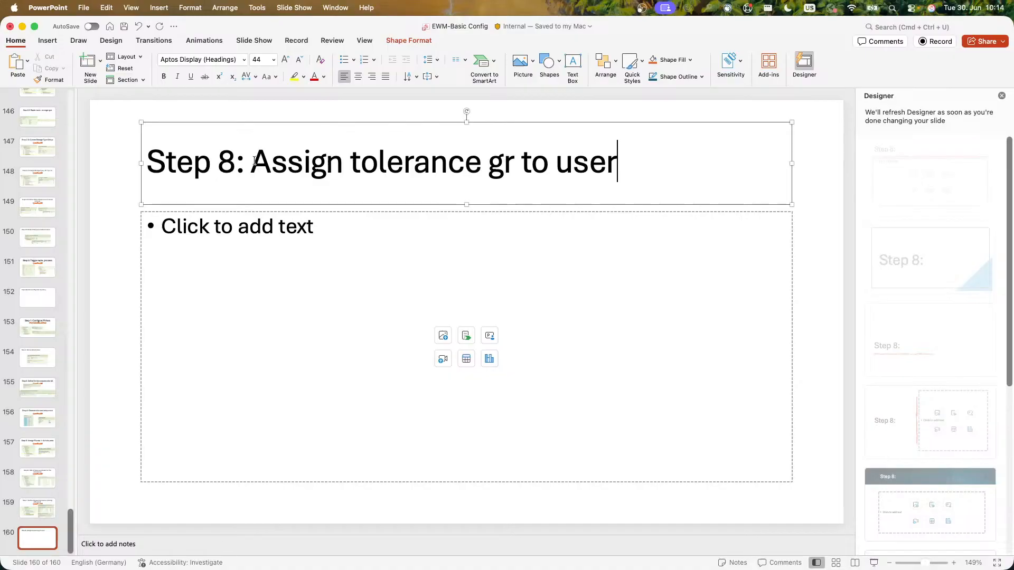
Step: Paste the assignment screenshot into the Step 8 slide and place it in the slide's right half
left_click(197, 233)
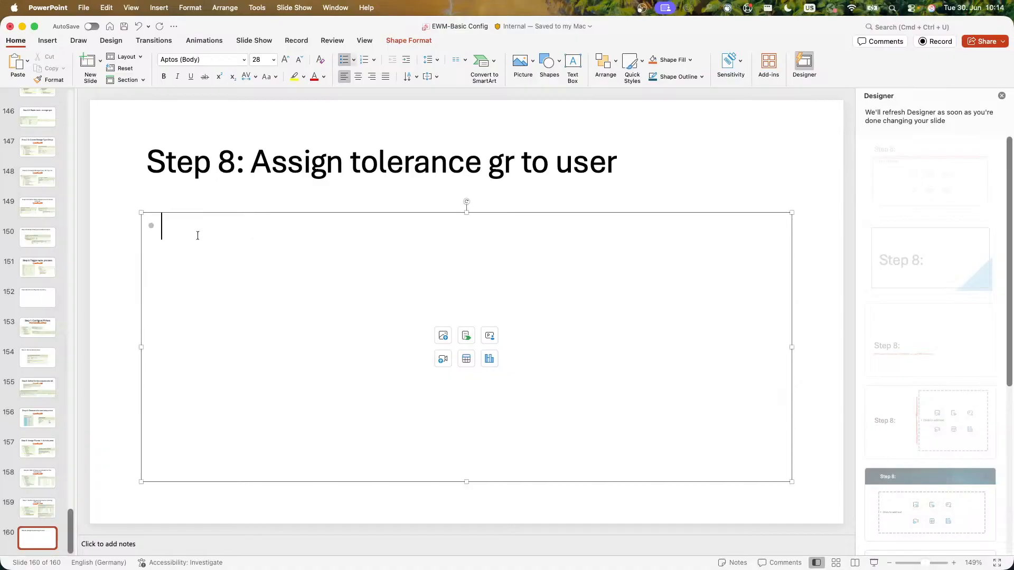
key("super+v")
left_click_drag(413, 343, 562, 352)
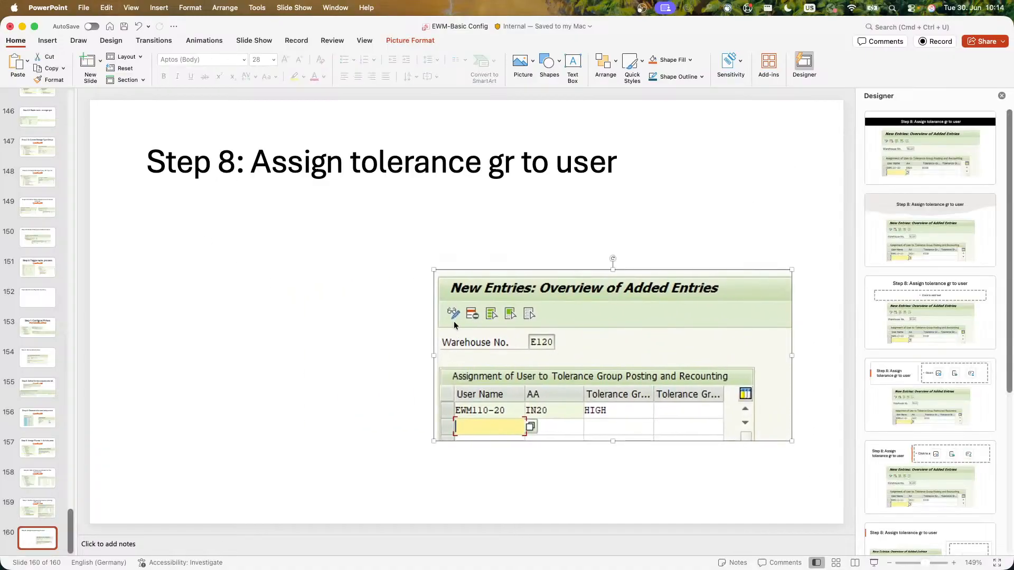
Step: Switch back to SAP, exit the user assignment to SAP Easy Access and decline logging off
key("alt+Tab")
key("alt+Tab")
left_click(144, 104)
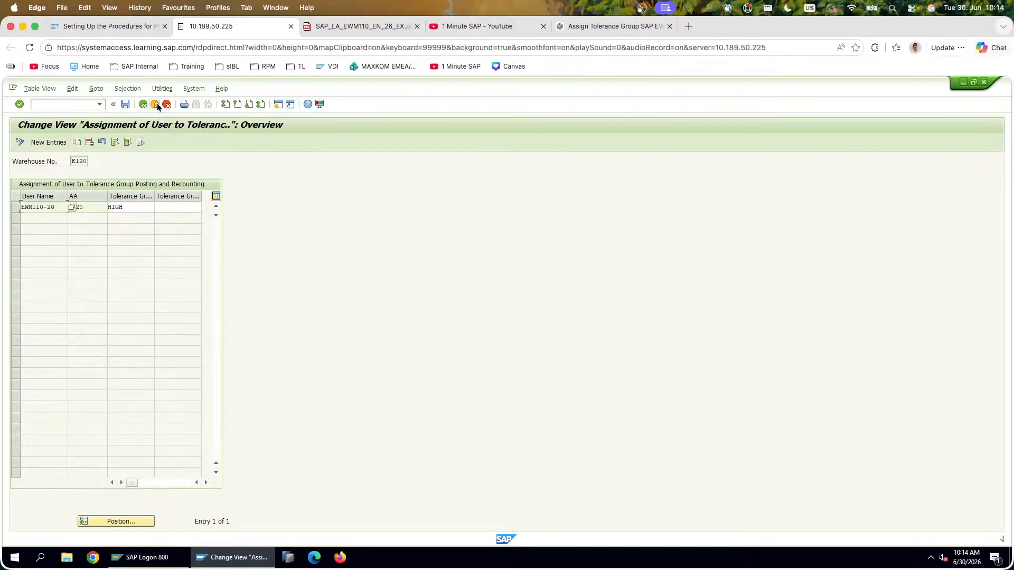
left_click(153, 104)
left_click(161, 105)
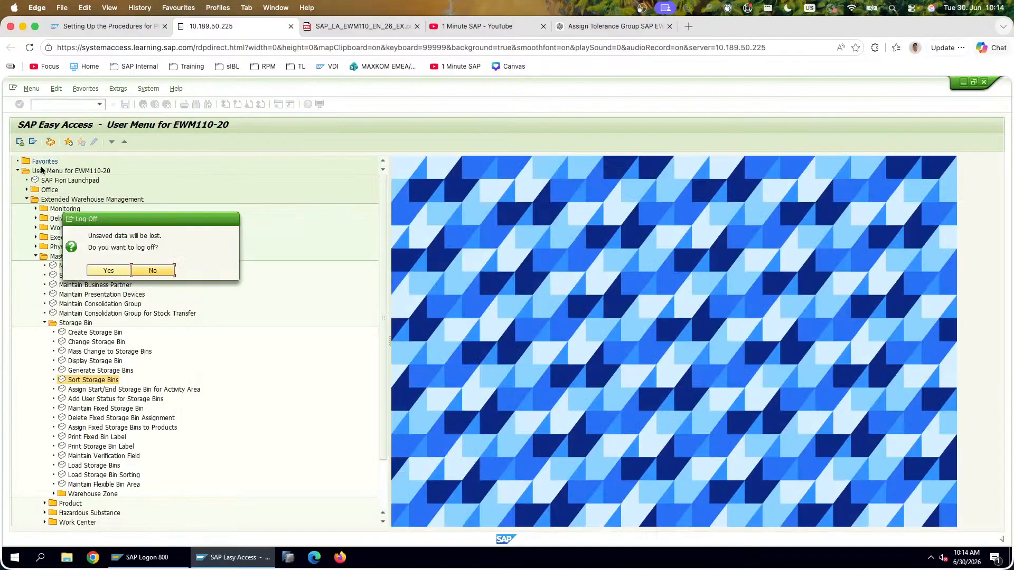
left_click(164, 272)
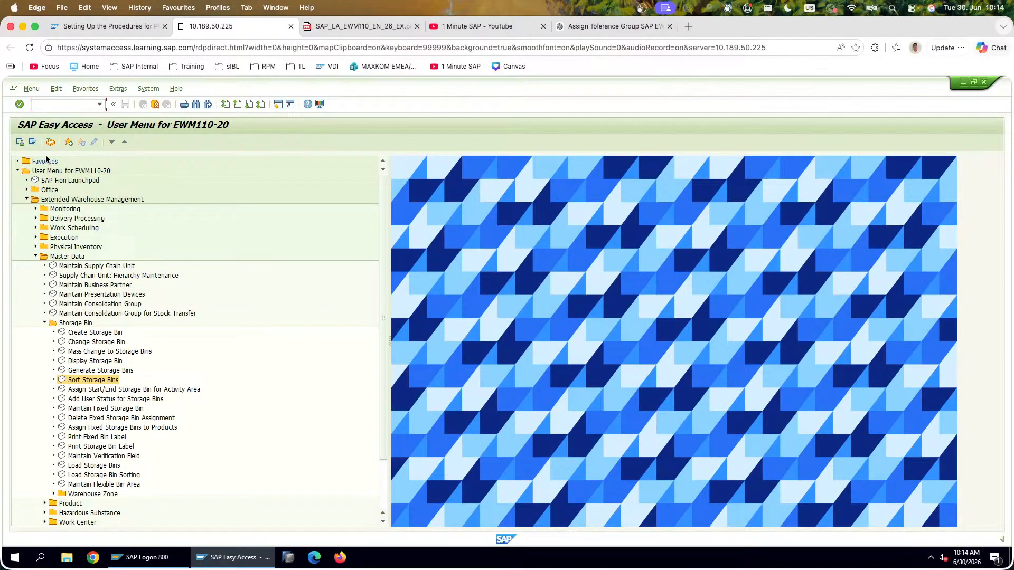
Step: Add transaction /SCWM/PI_USER to the Favorites folder of the SAP Easy Access user menu
right_click(46, 160)
left_click(83, 191)
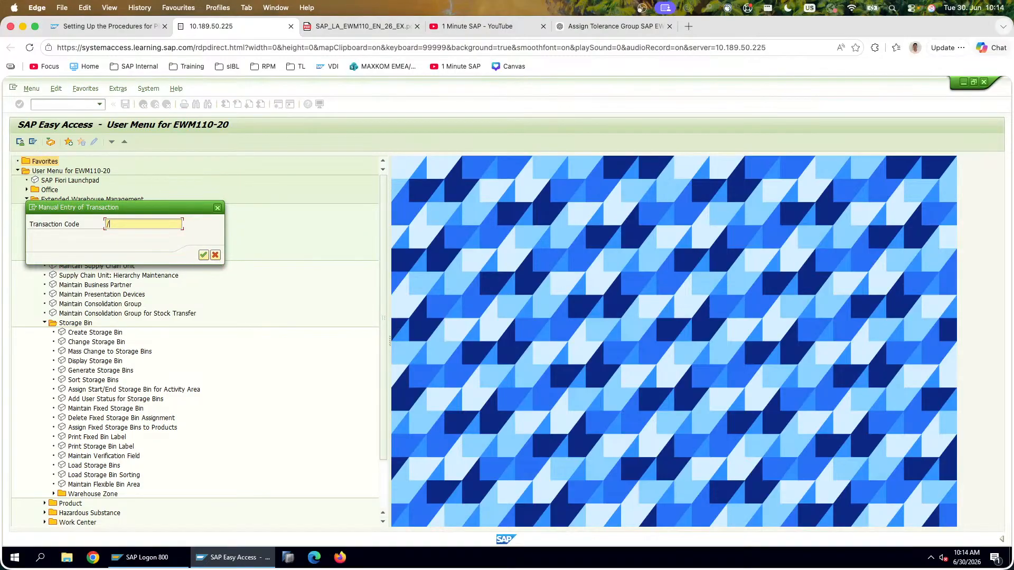
left_click(106, 224)
left_click(580, 25)
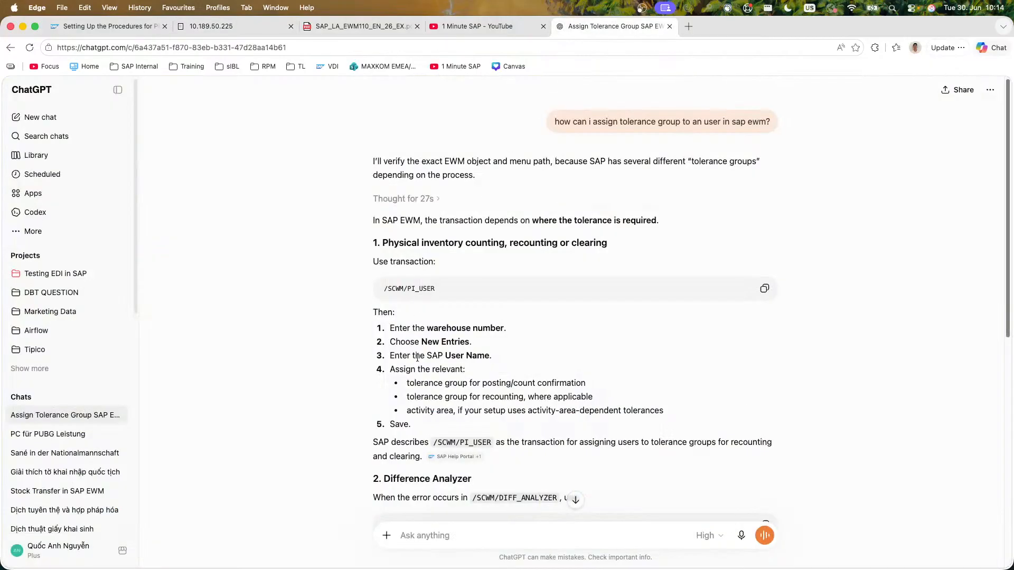
left_click(248, 26)
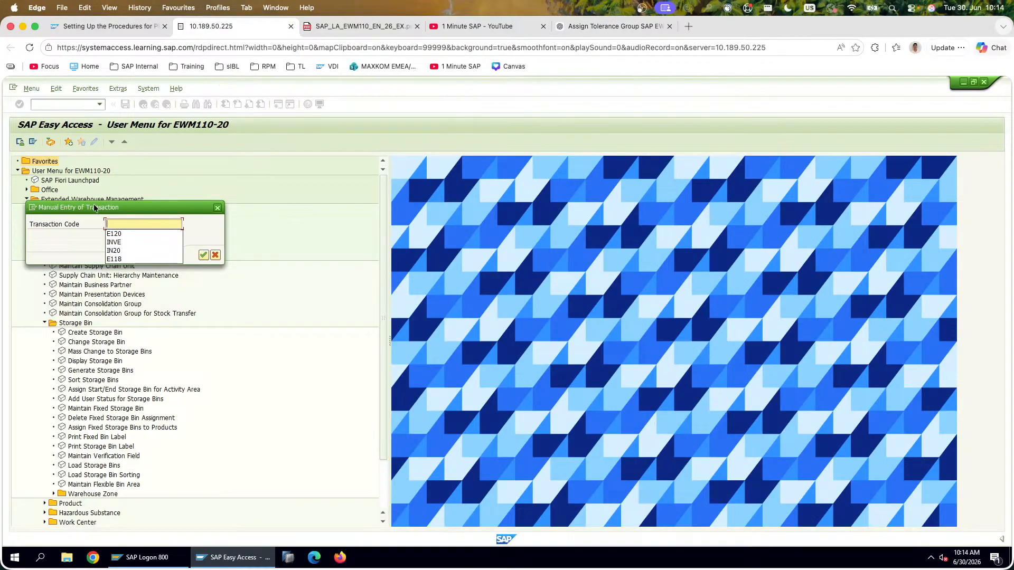
type("/SCWM/PI_USER")
left_click(111, 243)
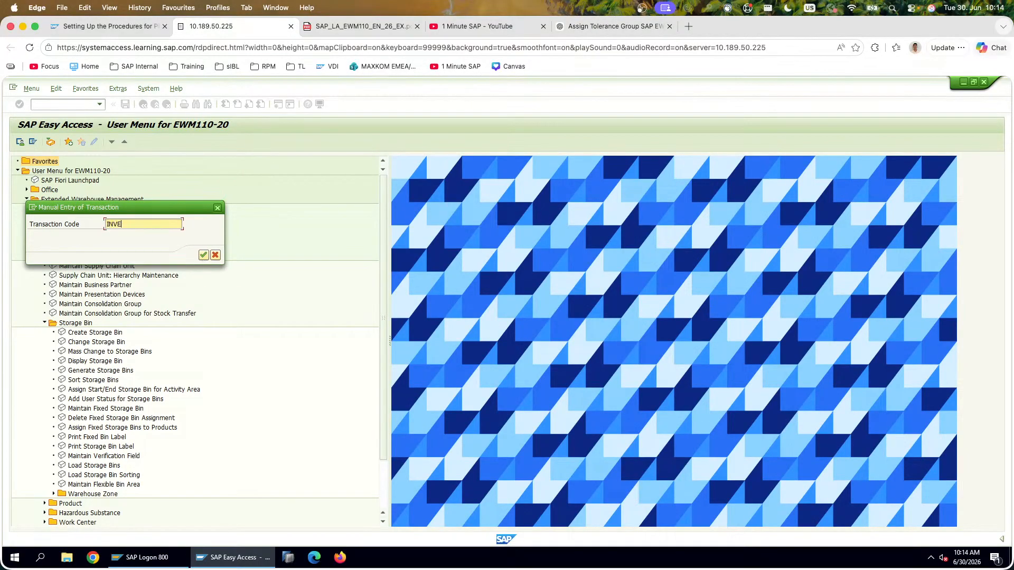
key("super+a")
type("/SCWM/PI_USER")
key("Return")
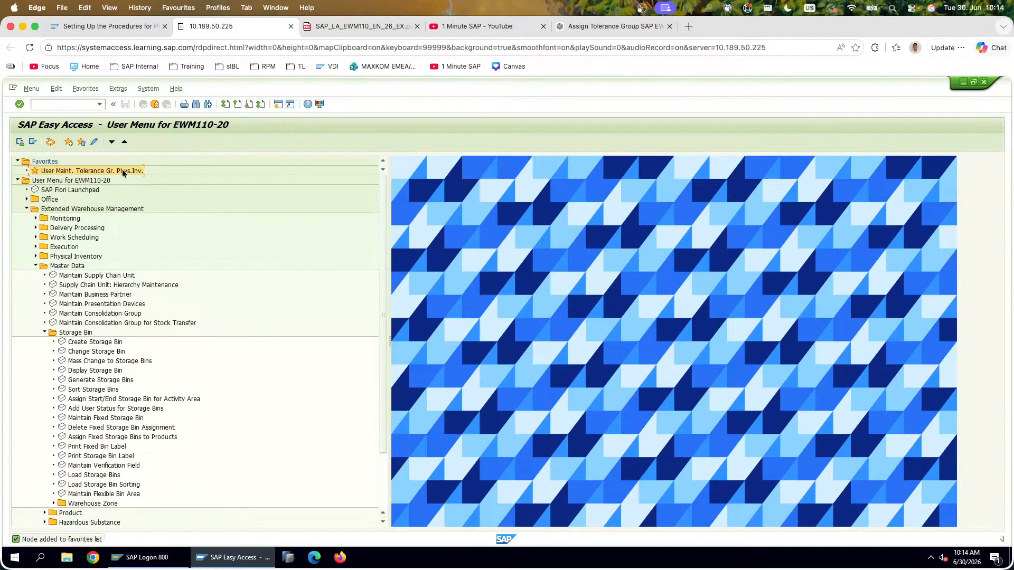
Step: Turn on the display of technical names in the SAP Easy Access menu settings
left_click(148, 89)
mouse_move(117, 88)
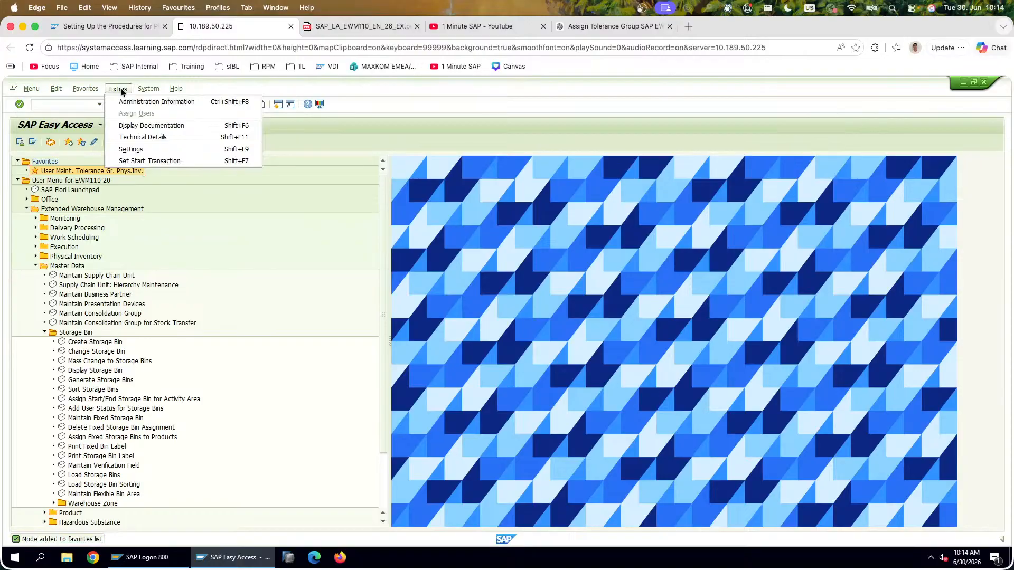
left_click(148, 151)
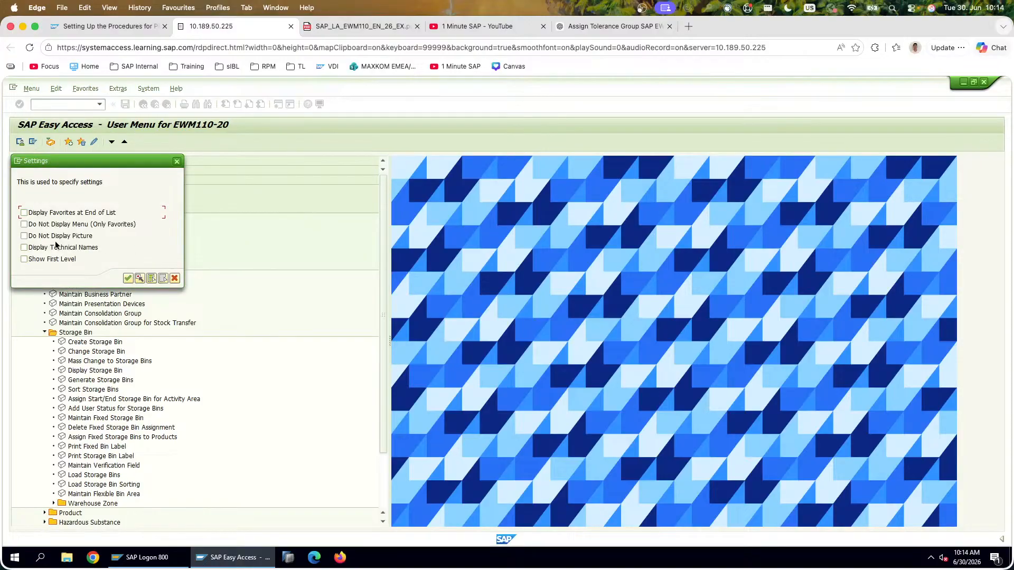
left_click(53, 247)
left_click(128, 278)
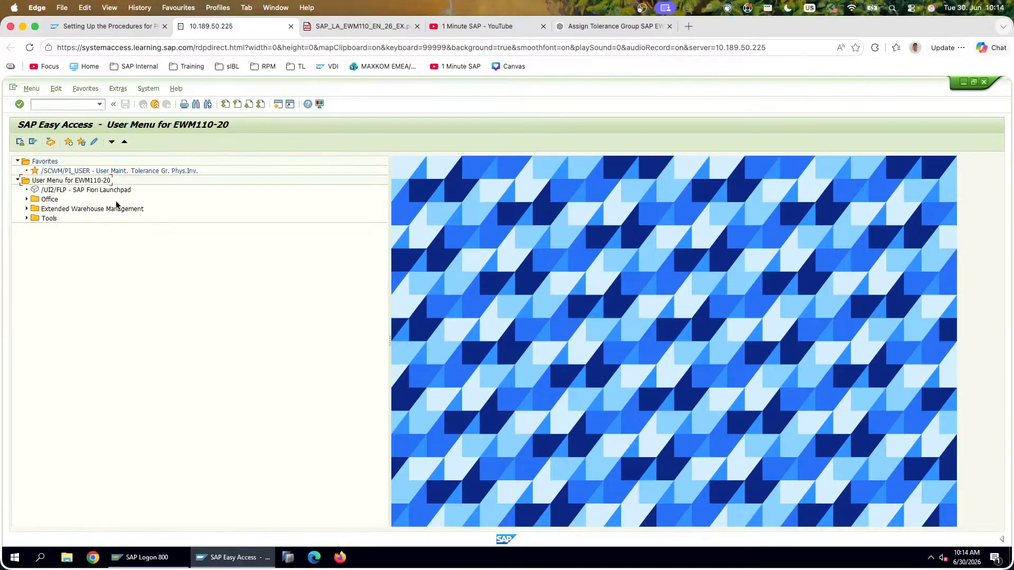
Step: Capture the favorites list with /SCWM/PI_USER, paste it into the PowerPoint Step 8 slide and apply a side-by-side Designer layout with underlined title
left_click(107, 170)
key("super+shift+4")
left_click_drag(293, 231, 9, 113)
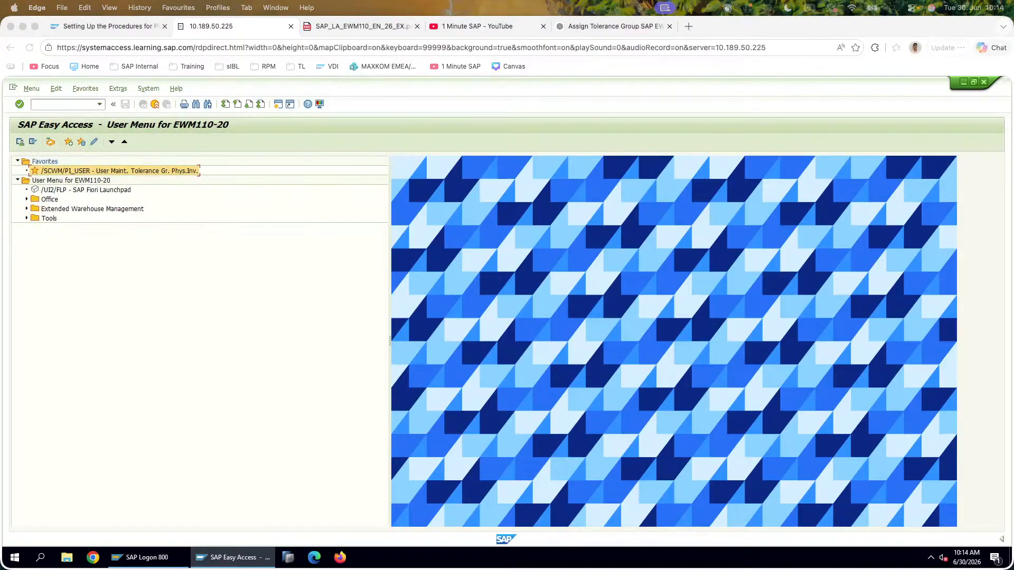
key("super+Tab")
key("super+v")
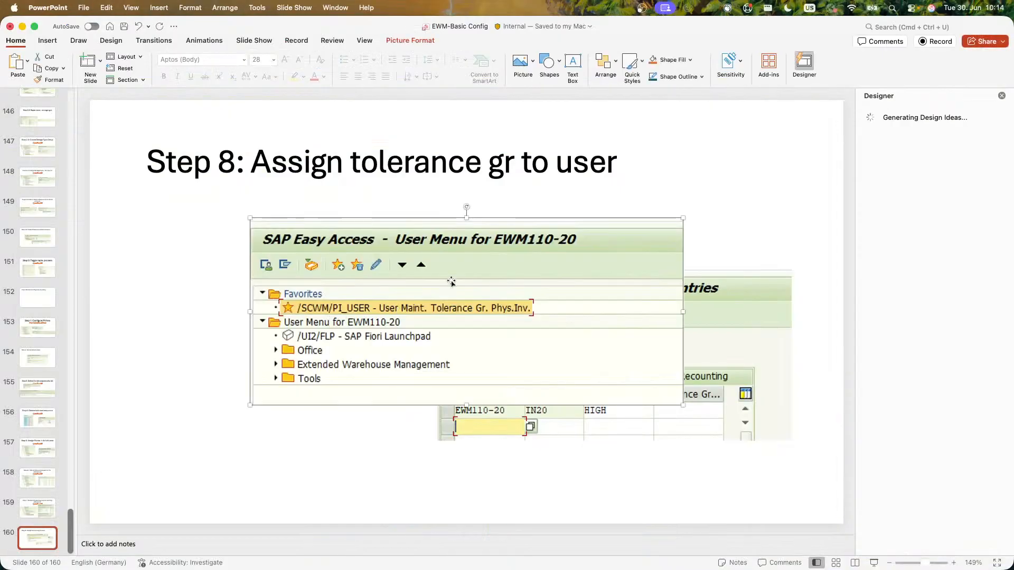
left_click(901, 179)
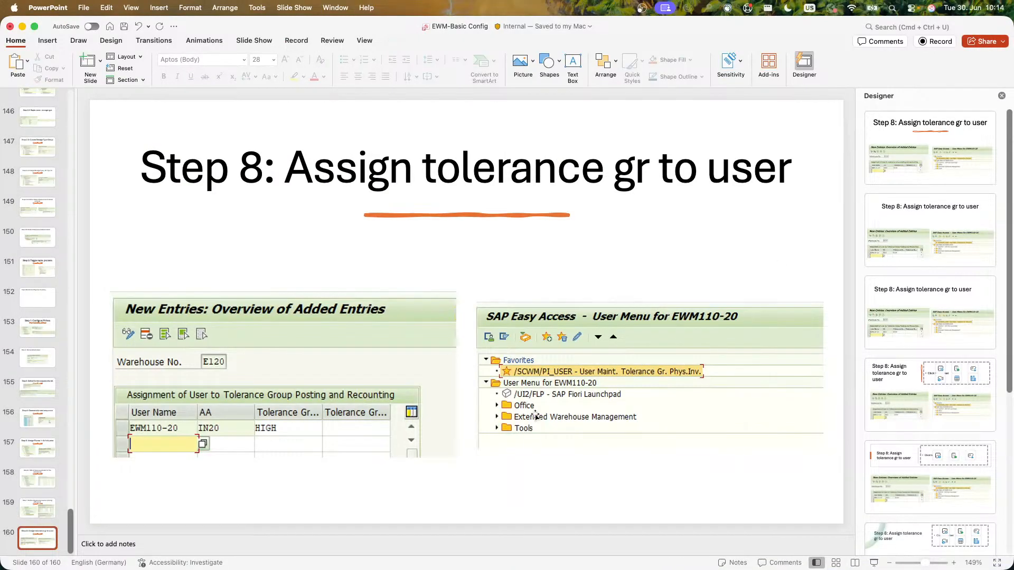
Step: Review the last slides up to Step 8 and read exercise items 10 to 12 in the SAP_LA_EWM110_EN_26_EX PDF in Edge
left_click(53, 505)
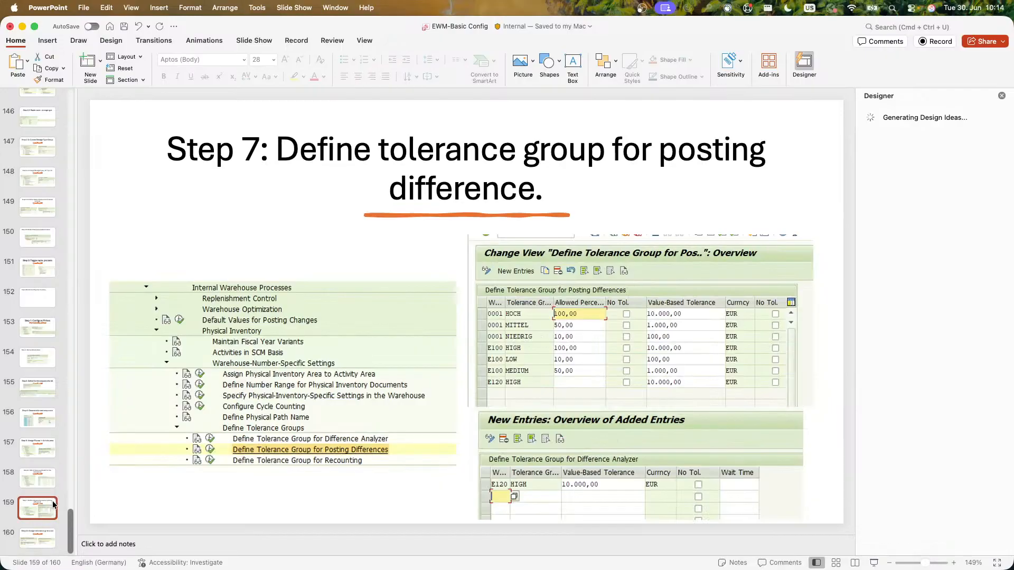
left_click(54, 474)
left_click(50, 502)
left_click(43, 535)
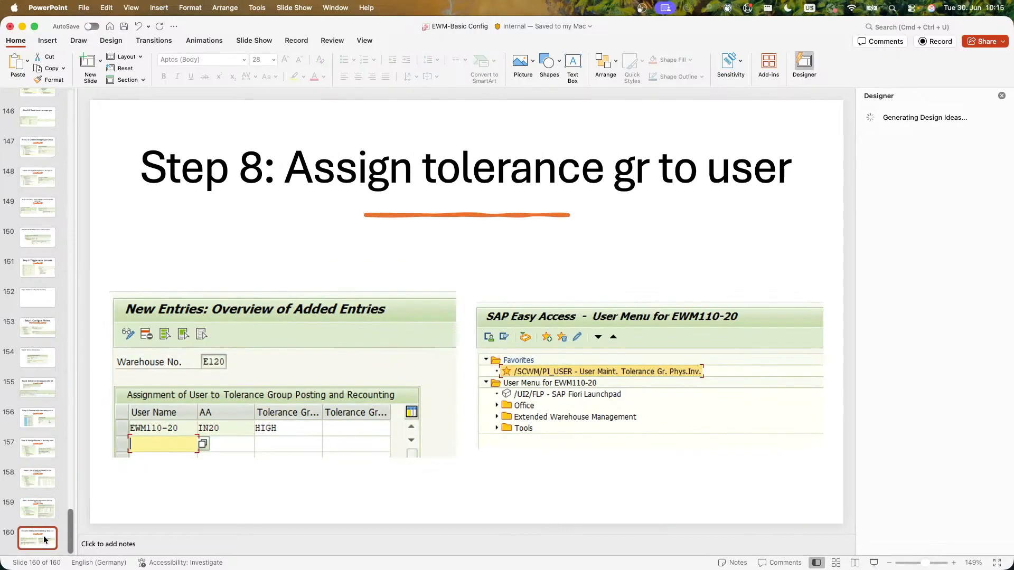
key("super+Tab")
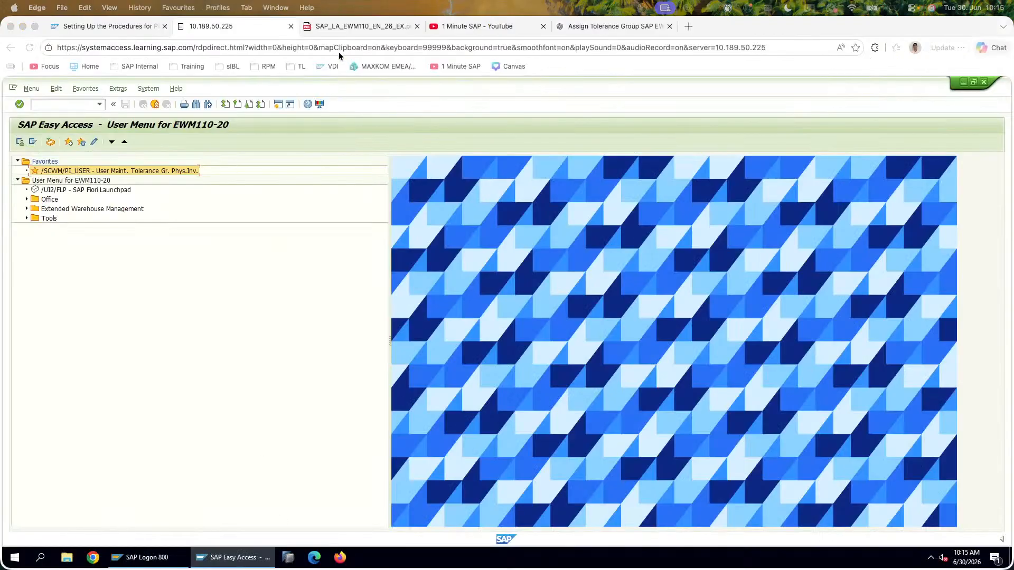
left_click(354, 24)
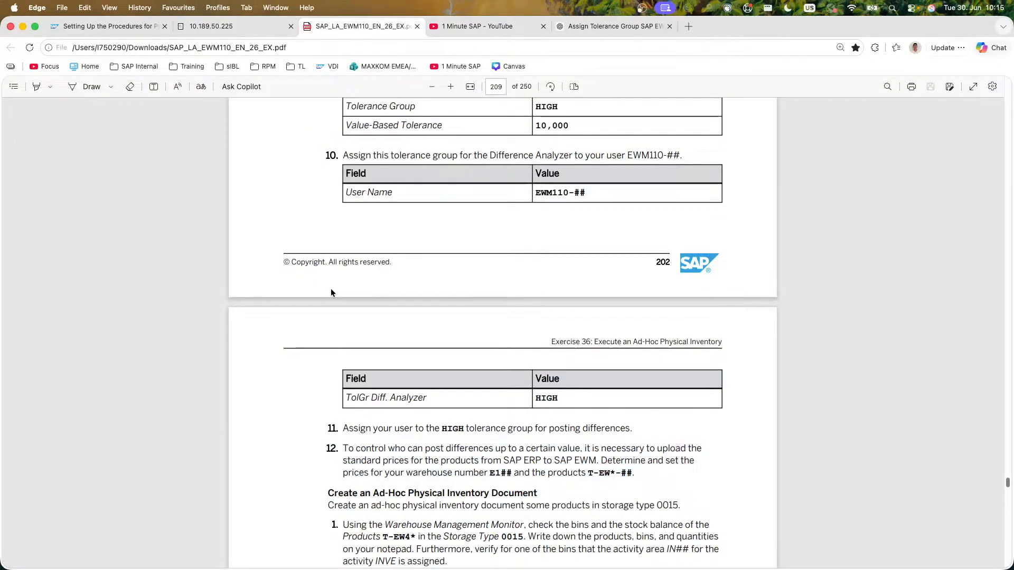
scroll(332, 292, "down", 2)
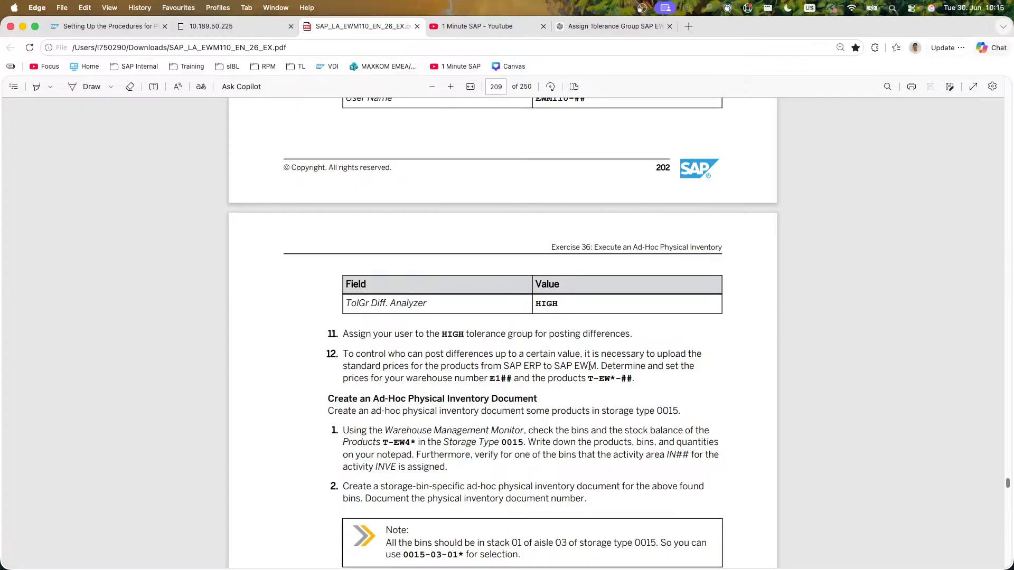
Step: Copy the transaction code /SCWM/PI_USER_DIFF from the Difference Analyzer section of the ChatGPT answer
left_click(609, 18)
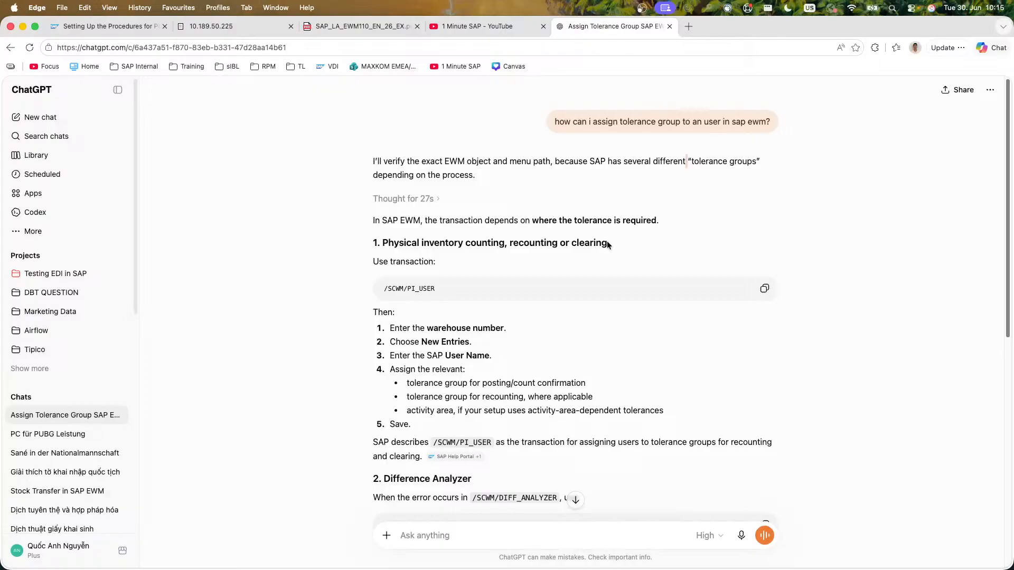
left_click_drag(607, 243, 382, 243)
left_click(354, 247)
scroll(302, 399, "down", 1)
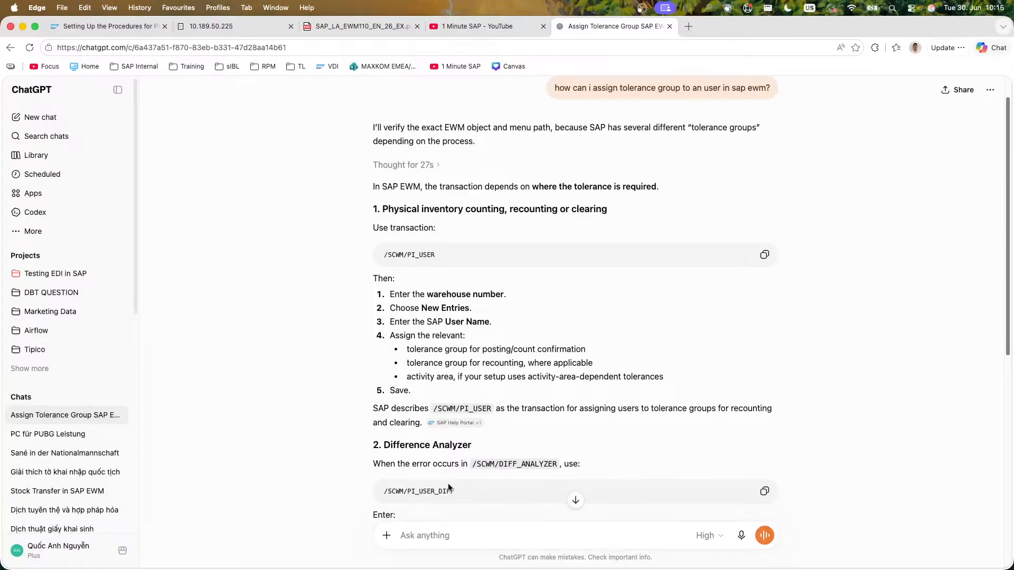
left_click_drag(457, 491, 385, 486)
left_click(222, 443)
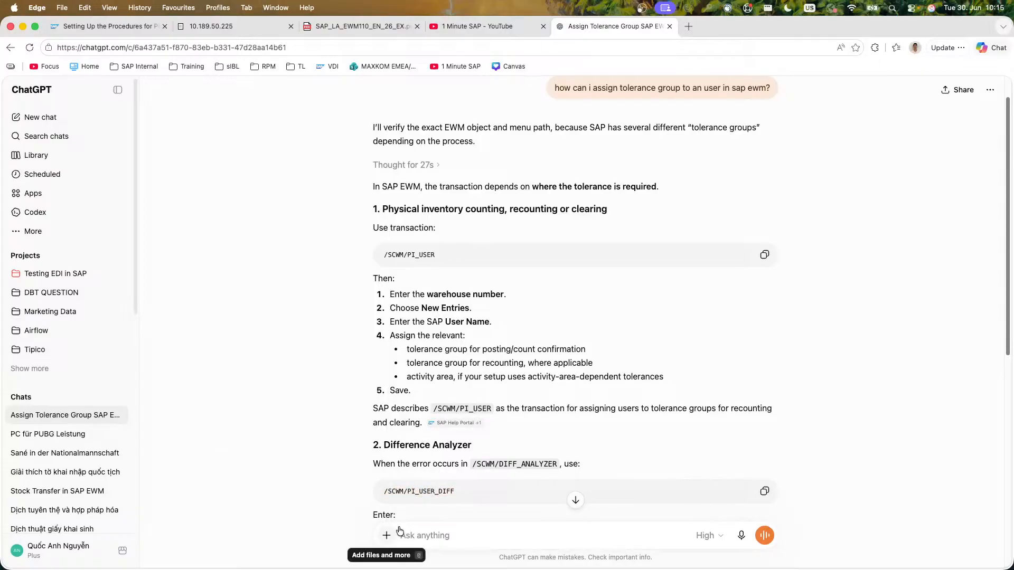
left_click_drag(462, 490, 382, 490)
key("ctrl+c")
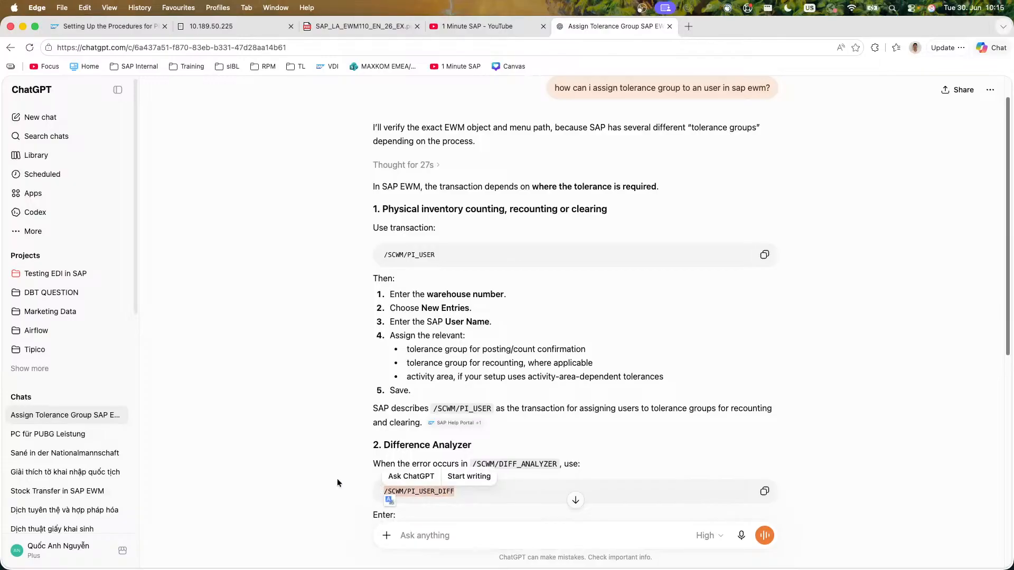
left_click(337, 479)
scroll(337, 476, "down", 5)
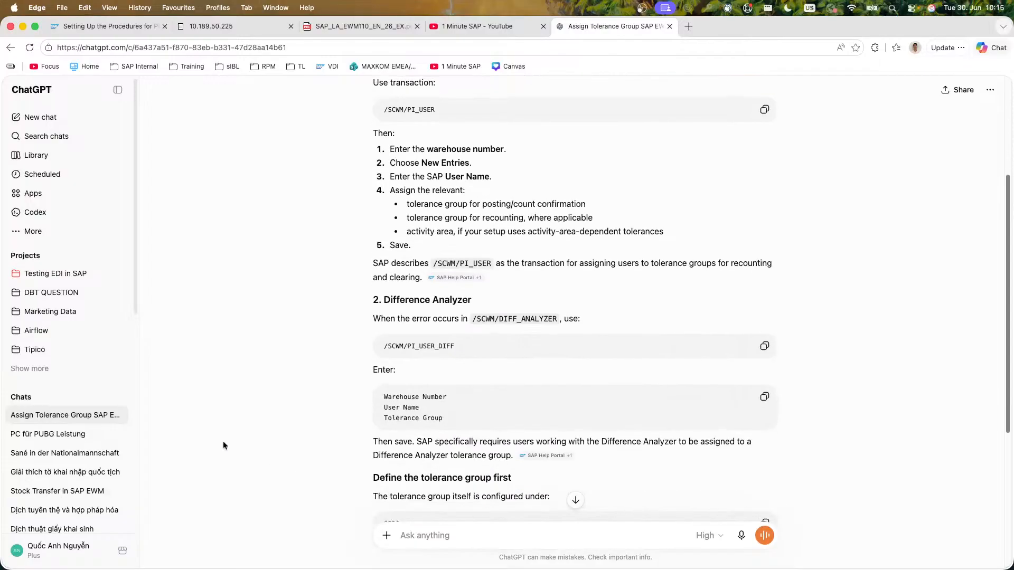
Step: Switch back to SAP and insert transaction /SCWM/PI_USER_DIFF into the Favorites folder
left_click(248, 27)
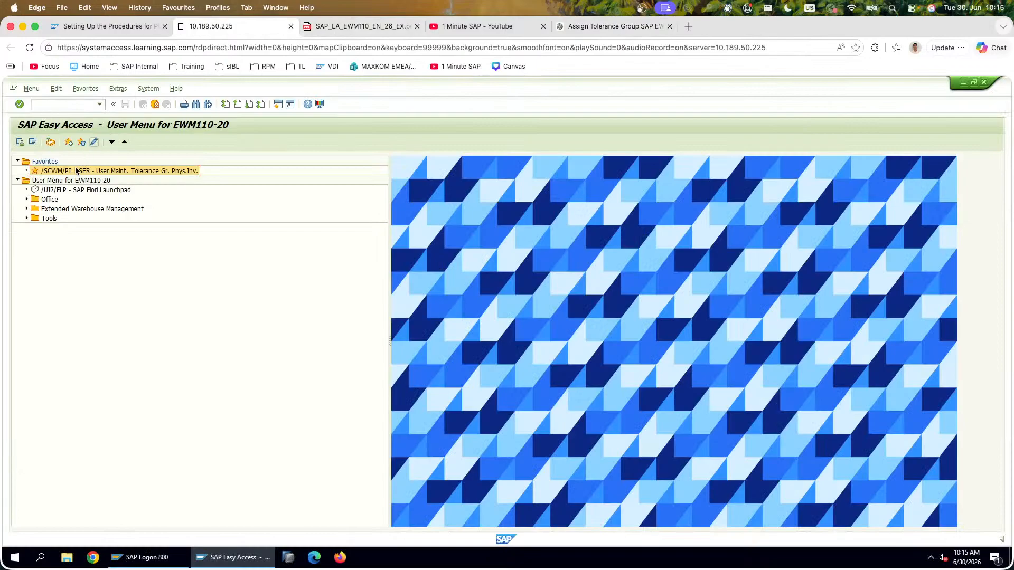
right_click(45, 162)
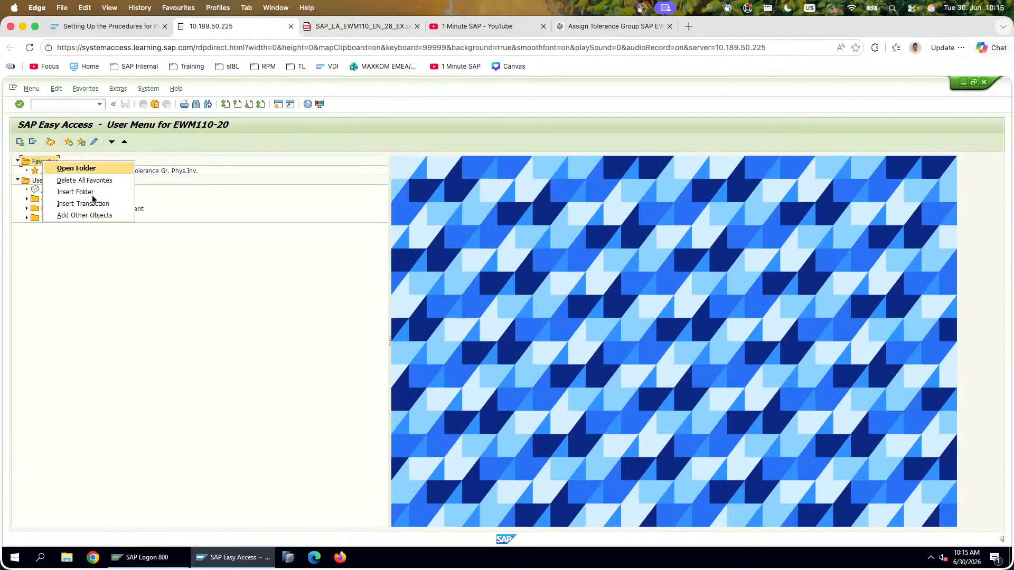
left_click(93, 205)
key("ctrl+v")
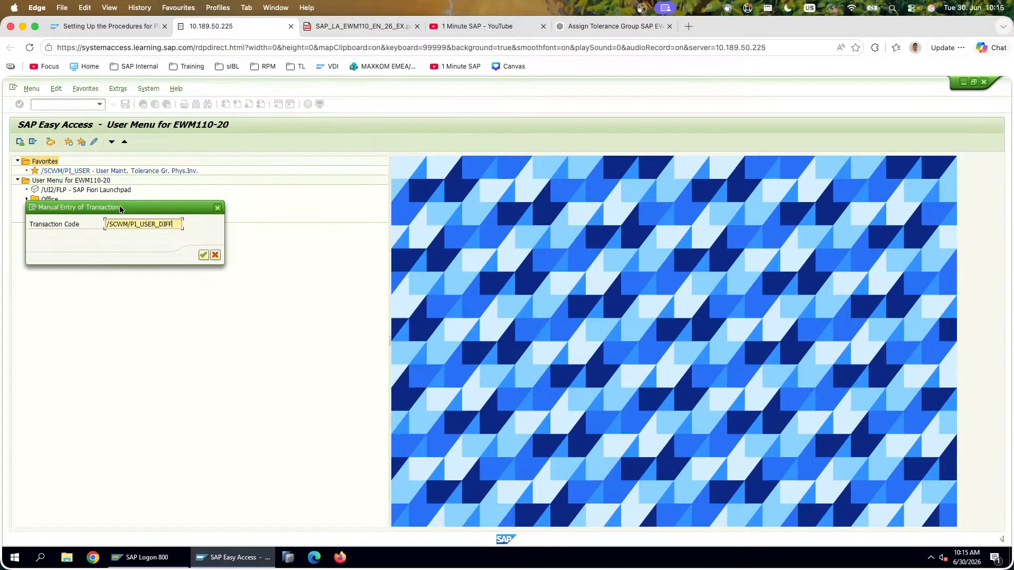
key("Return")
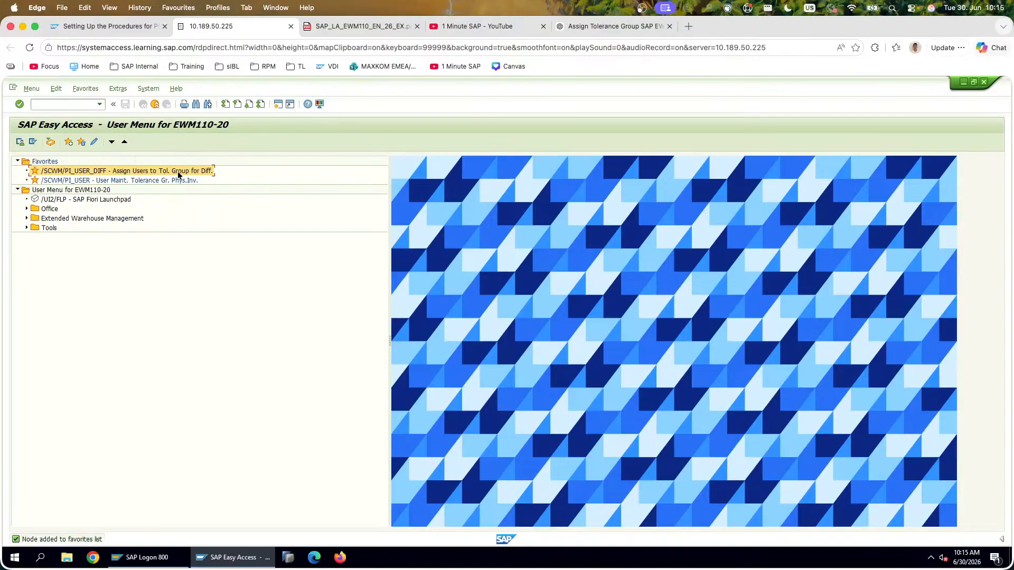
Step: Run /SCWM/PI_USER_DIFF, save a new entry for warehouse E120 assigning user EWM100-20 to tolerance group HIGH, and return to SAP Easy Access
double_click(205, 171)
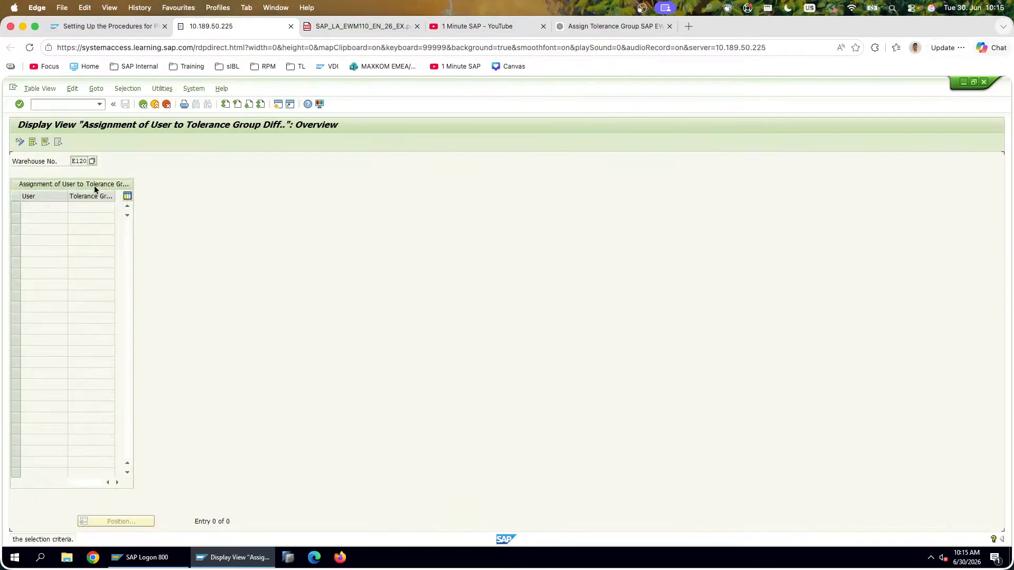
left_click(24, 142)
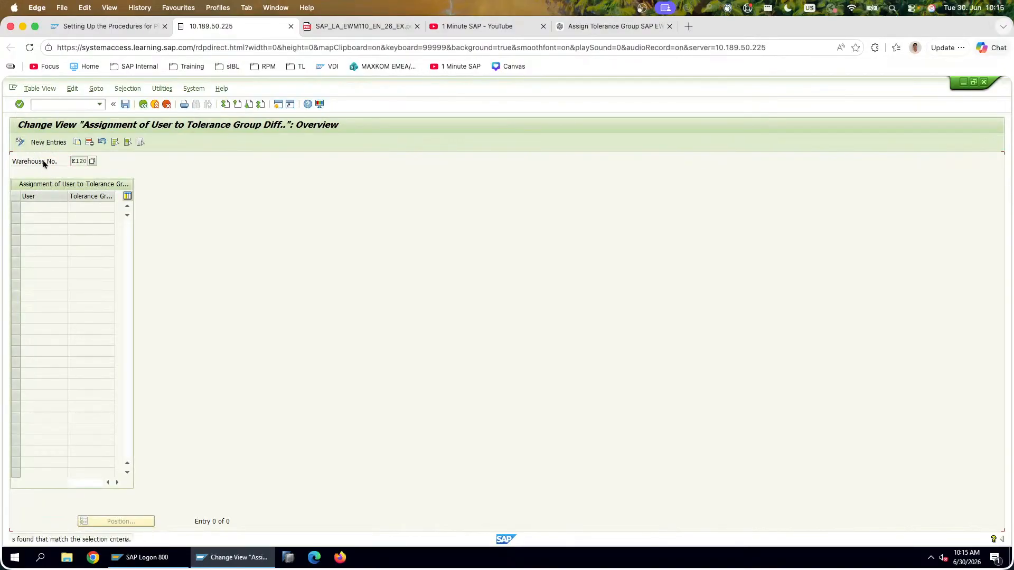
left_click(45, 143)
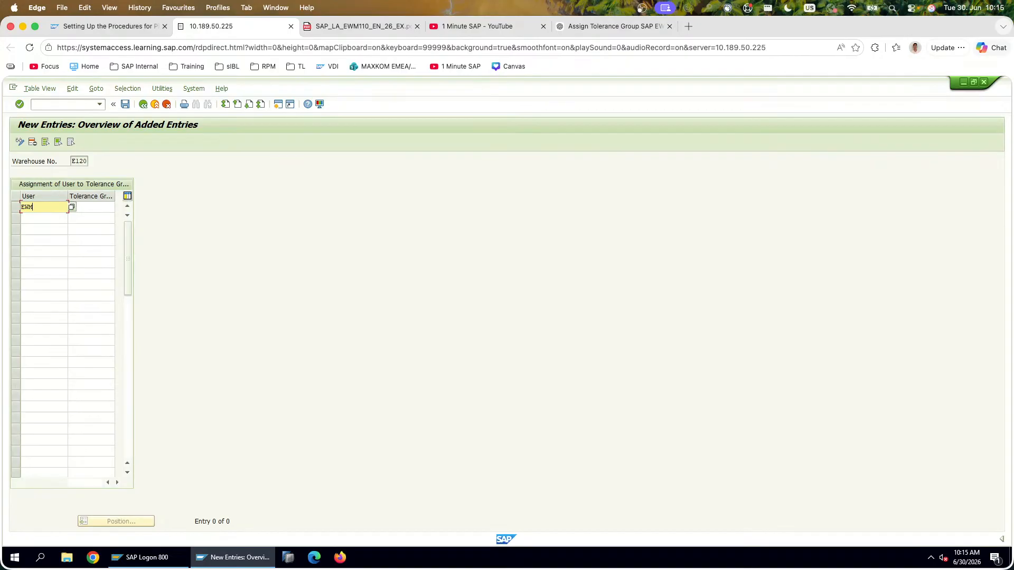
type("EWM100-20")
key("Tab")
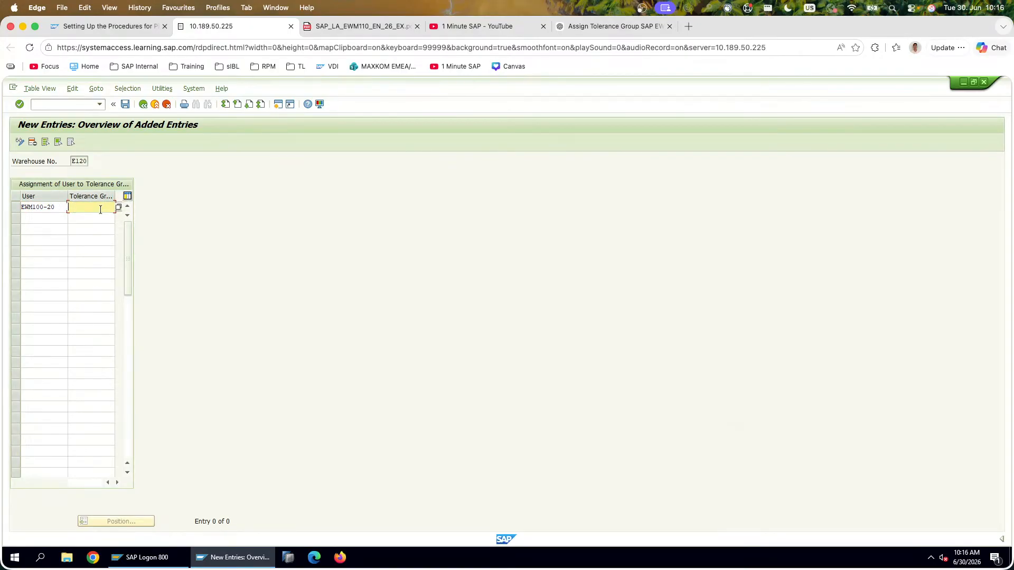
type("HIGH")
key("Return")
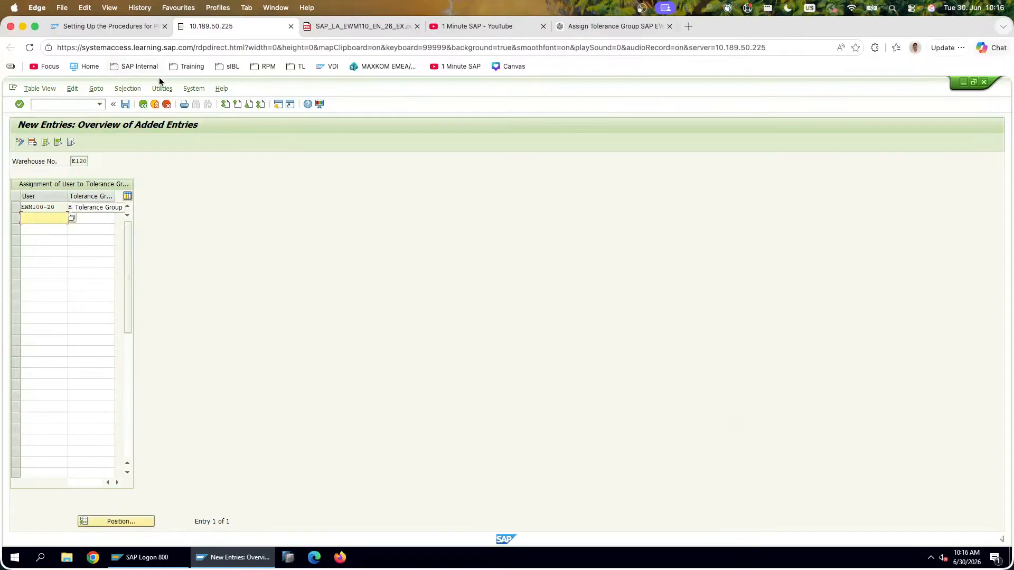
left_click(126, 104)
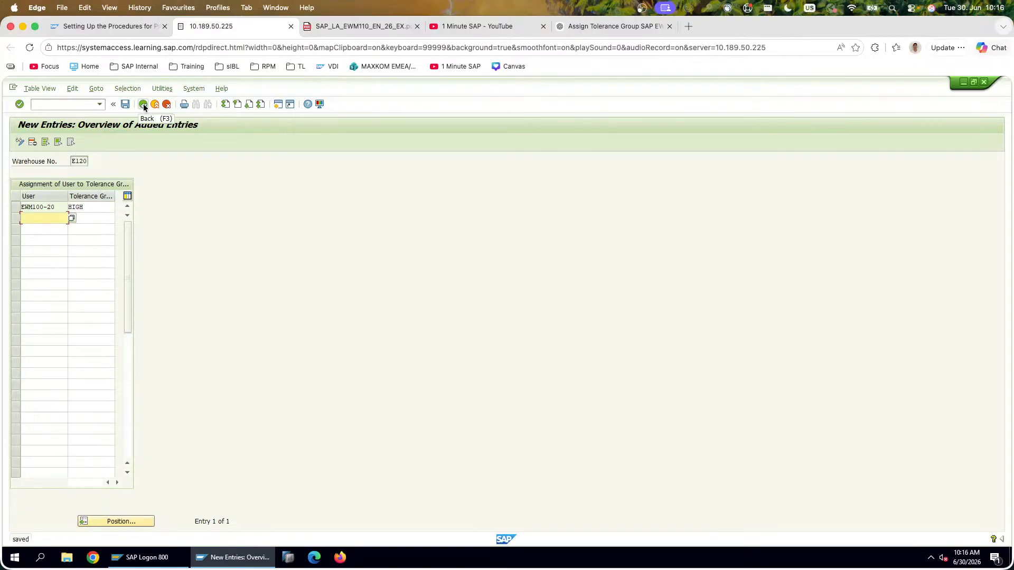
left_click(144, 105)
left_click(146, 106)
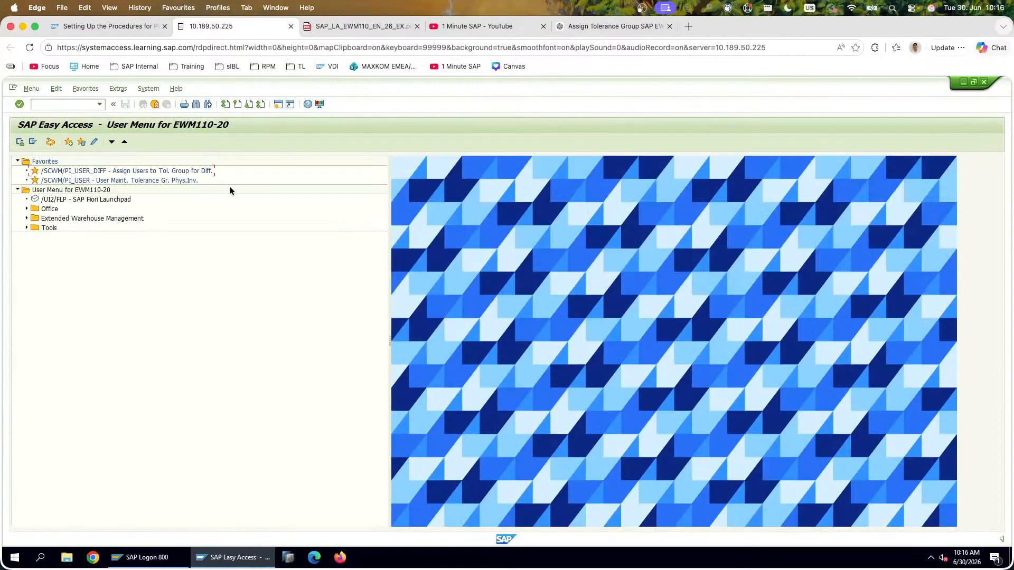
Step: Capture the favorites list with both transactions, replace the old favorites screenshot on the PowerPoint Step 8 slide with it, and apply the side-by-side Designer layout
key("super+shift+4")
left_click_drag(282, 247, 24, 125)
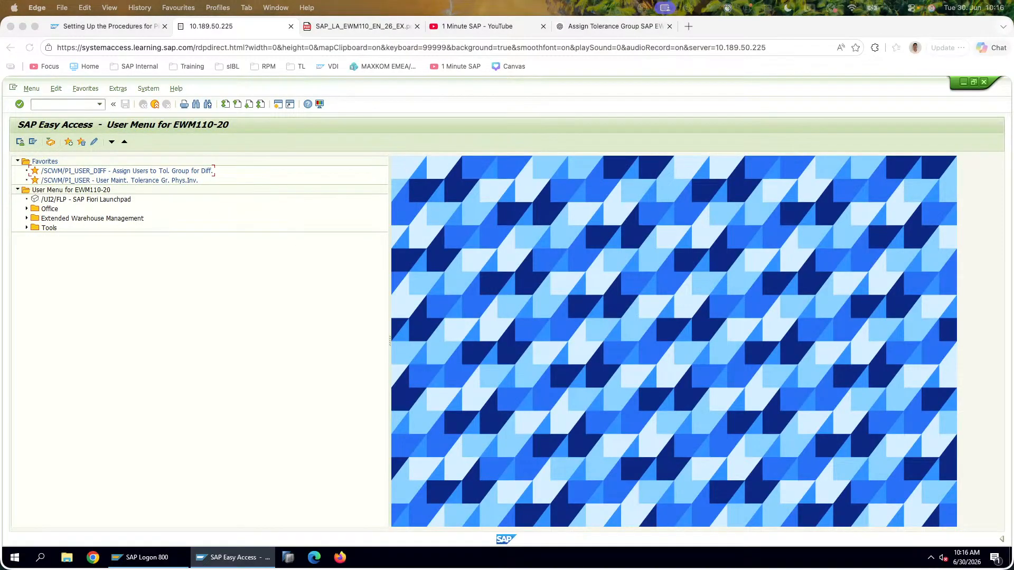
key("super+Tab")
left_click(616, 344)
key("Delete")
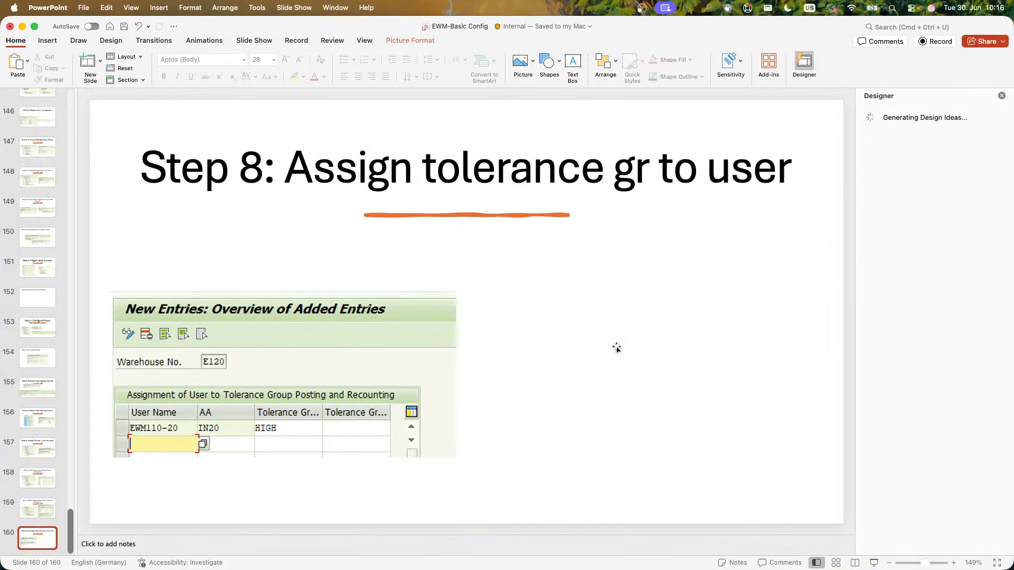
key("super+v")
left_click(932, 177)
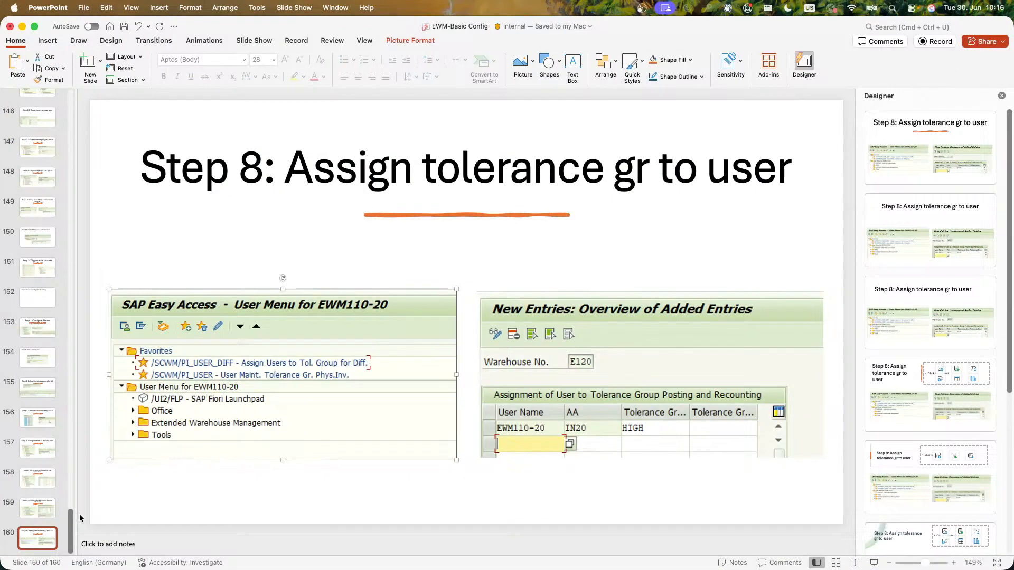
Step: Add a new slide after the Step 8 slide and title it "Step 9: Check the price of the material"
left_click(52, 530)
key("Return")
left_click(270, 185)
type("S")
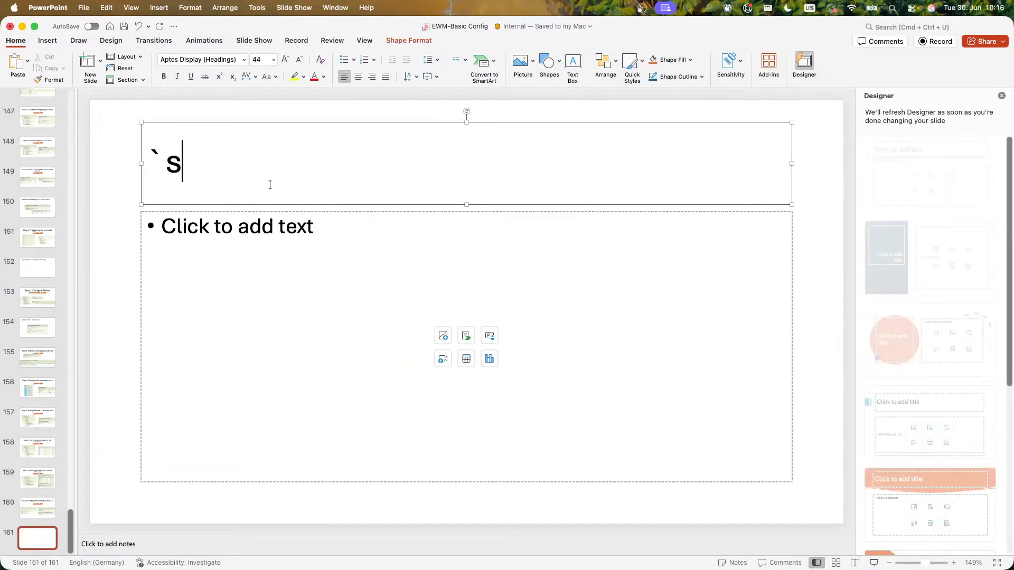
type("tep 9: Check ")
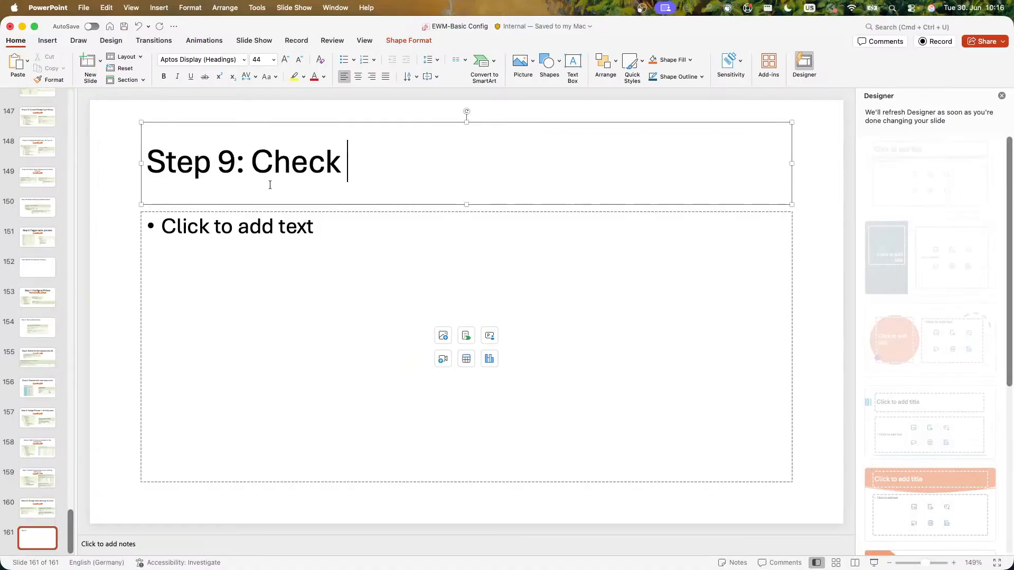
type("the price of ther")
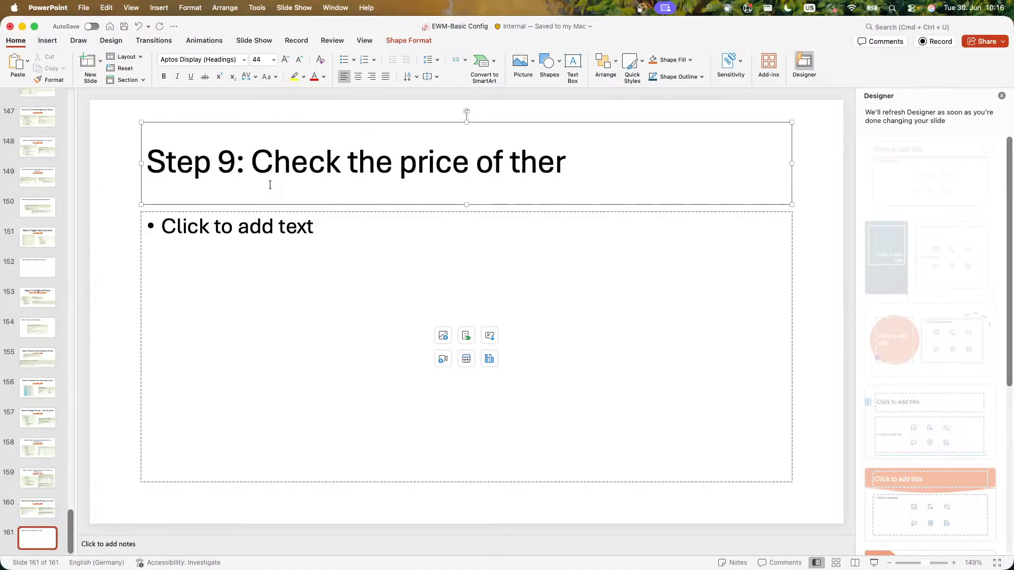
key("BackSpace")
type("mate")
key("BackSpace")
key("BackSpace")
type("ateiral")
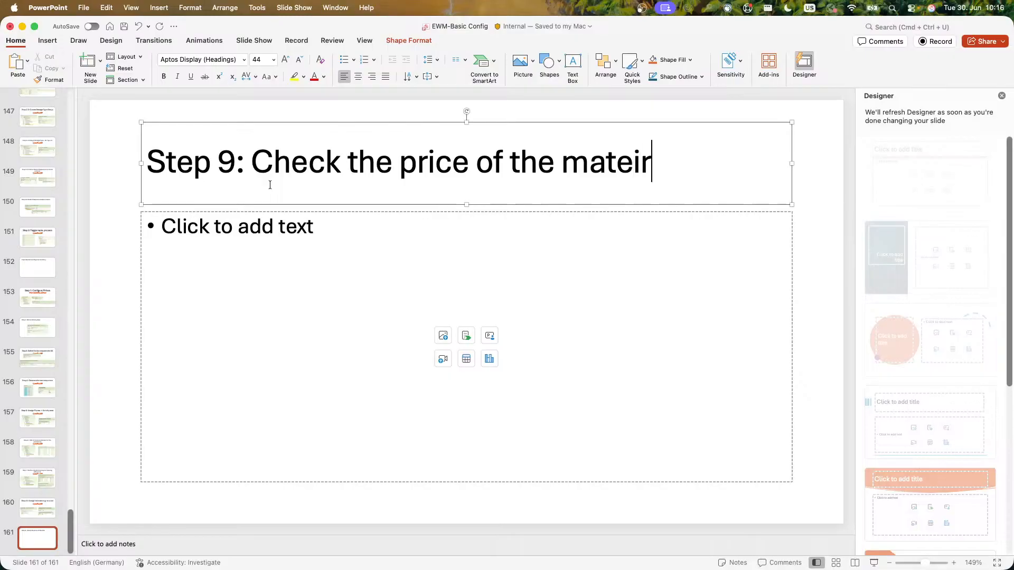
key("BackSpace")
key("BackSpace")
key("BackSpace")
key("BackSpace")
key("BackSpace")
key("BackSpace")
type("at")
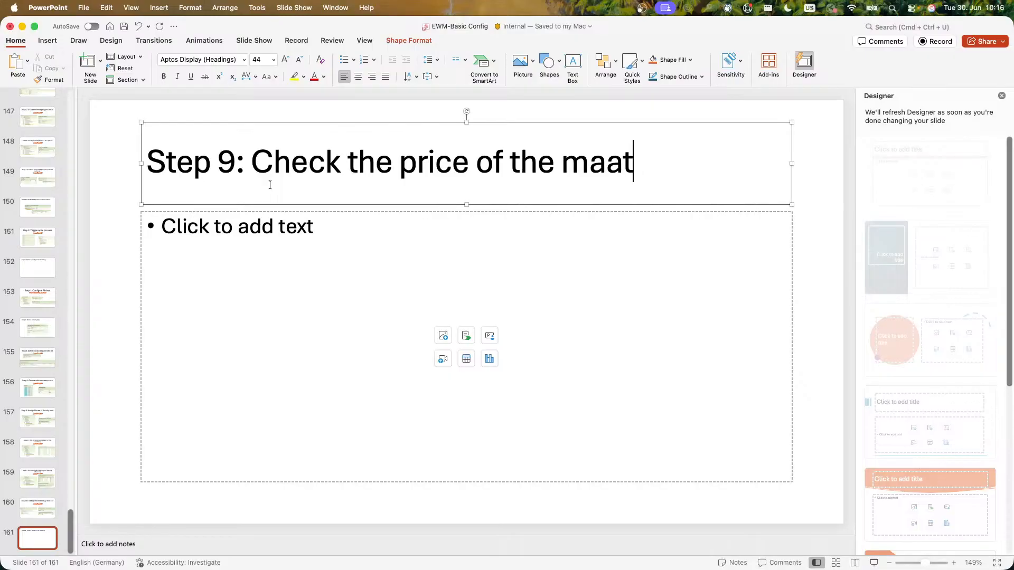
key("BackSpace")
key("BackSpace")
type("ate")
key("BackSpace")
key("BackSpace")
key("BackSpace")
type("terial")
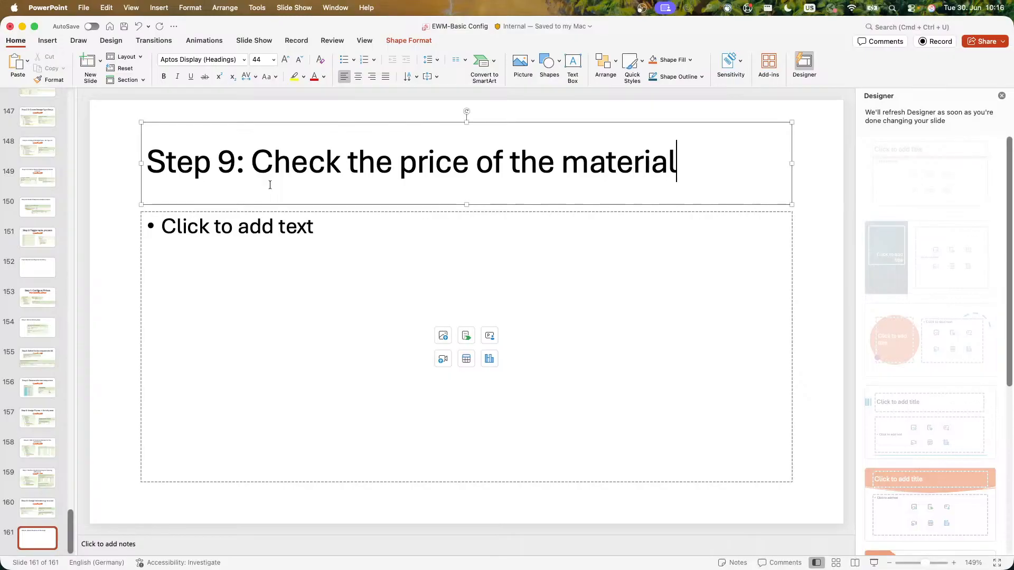
Step: Switch to the exercise PDF in Edge and copy the text of task 12 about uploading standard prices to SAP EWM
key("alt+Tab")
key("alt+Tab")
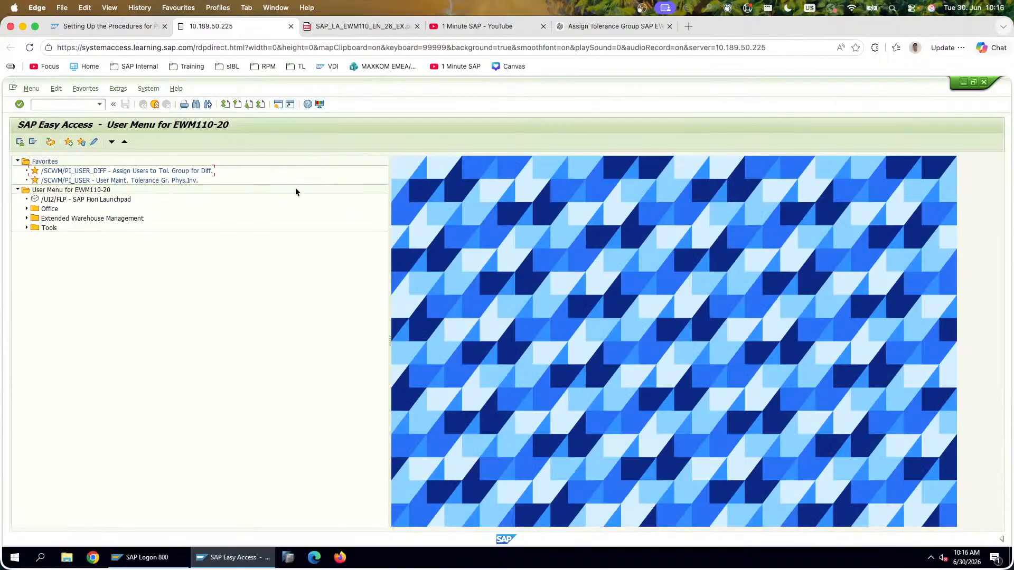
left_click(392, 30)
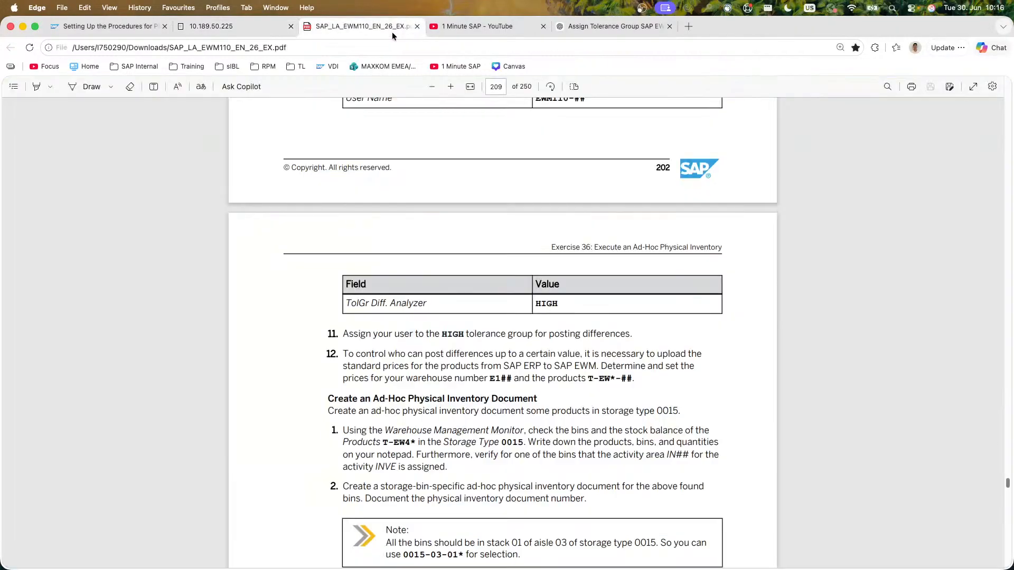
left_click_drag(345, 355, 646, 372)
key("super+c")
left_click(422, 391)
left_click_drag(343, 354, 633, 376)
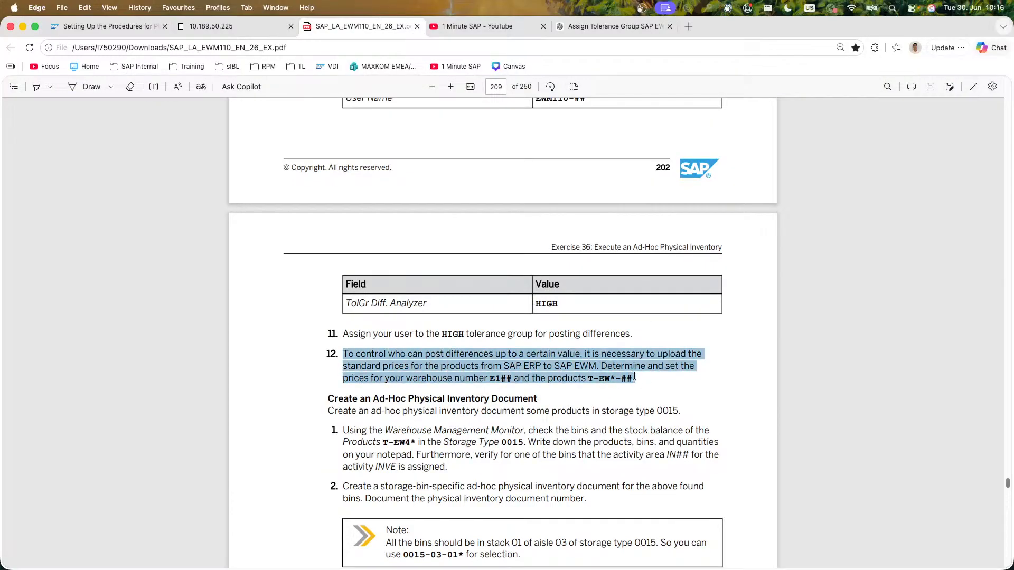
left_click(312, 385)
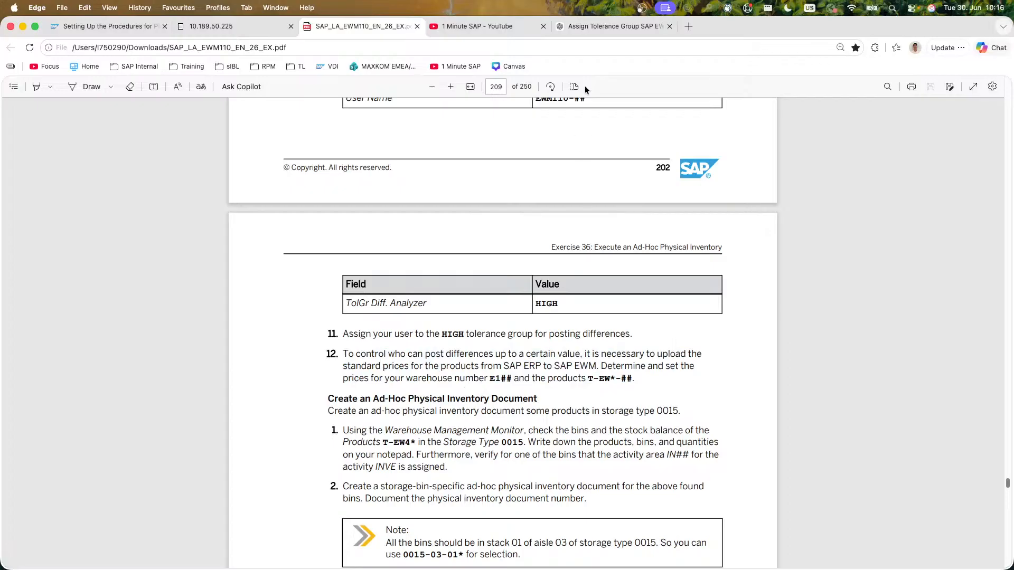
Step: Ask ChatGPT about the copied price-upload task, adding the question "how to do this?"
left_click(606, 27)
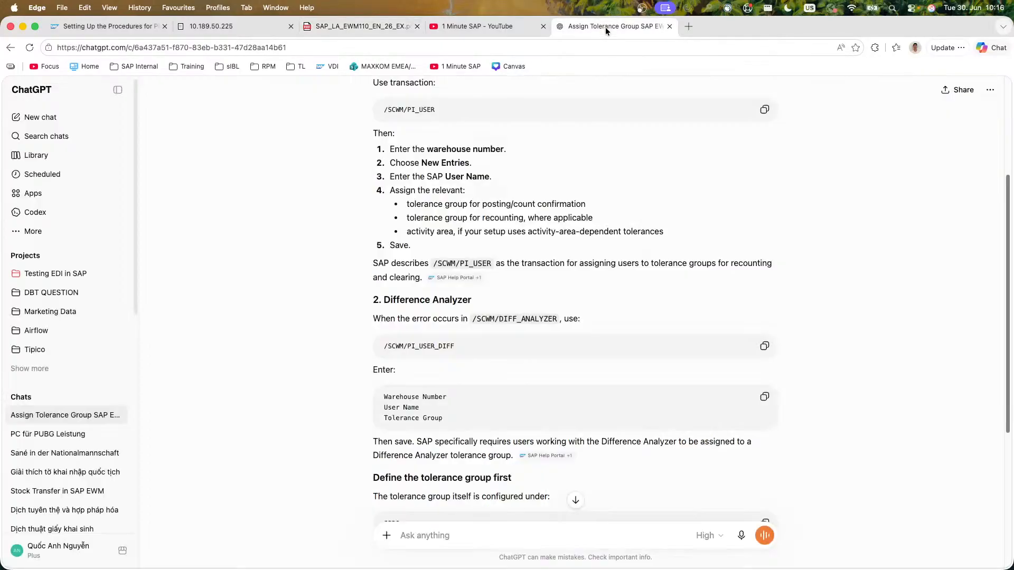
left_click(473, 524)
key("super+v")
type("how ")
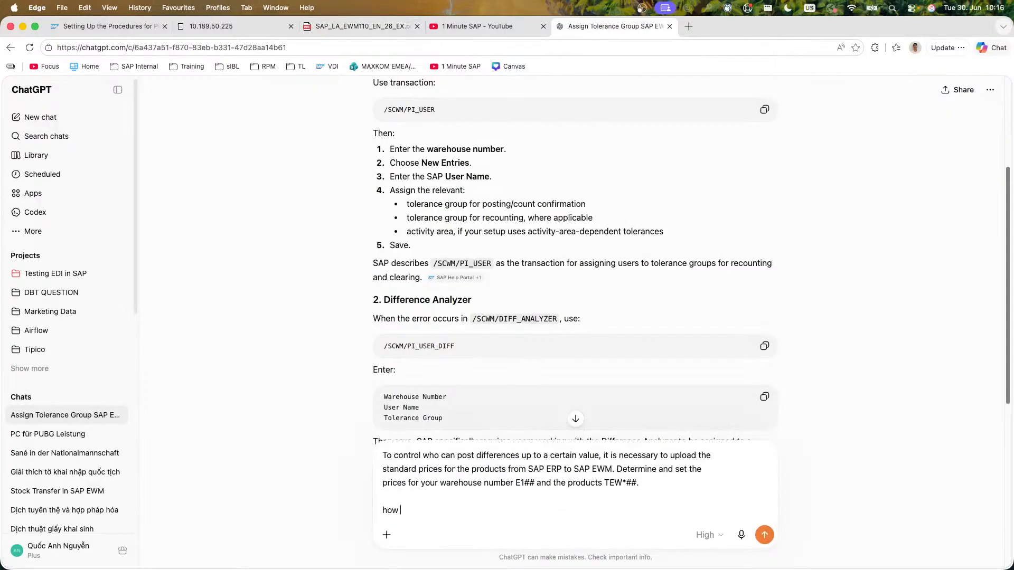
type("to do this?")
key("Return")
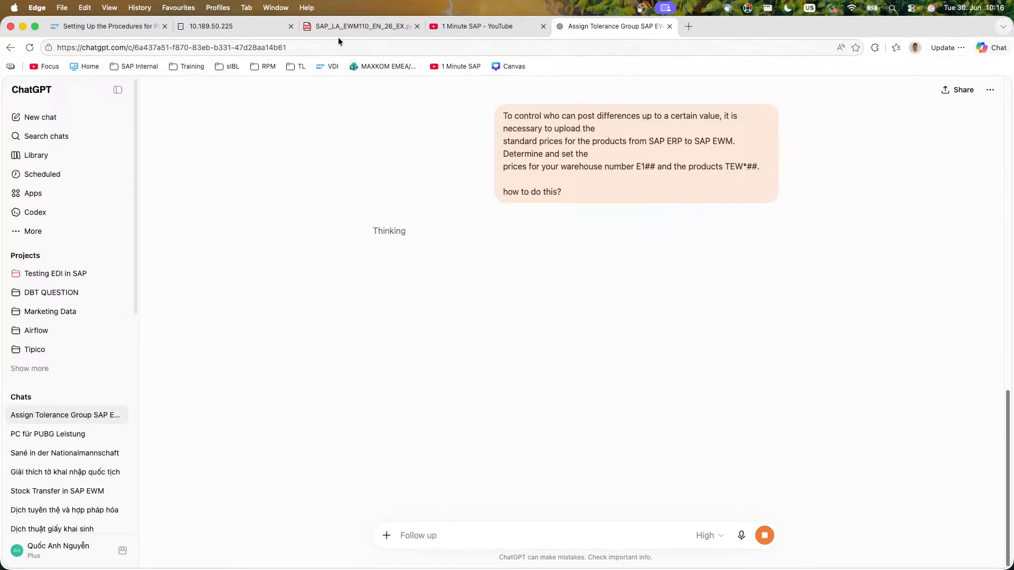
Step: Switch back to SAP and start /SCWM/MAT1 - Maintain Warehouse Product from the Extended Warehouse Management product master data
left_click(250, 30)
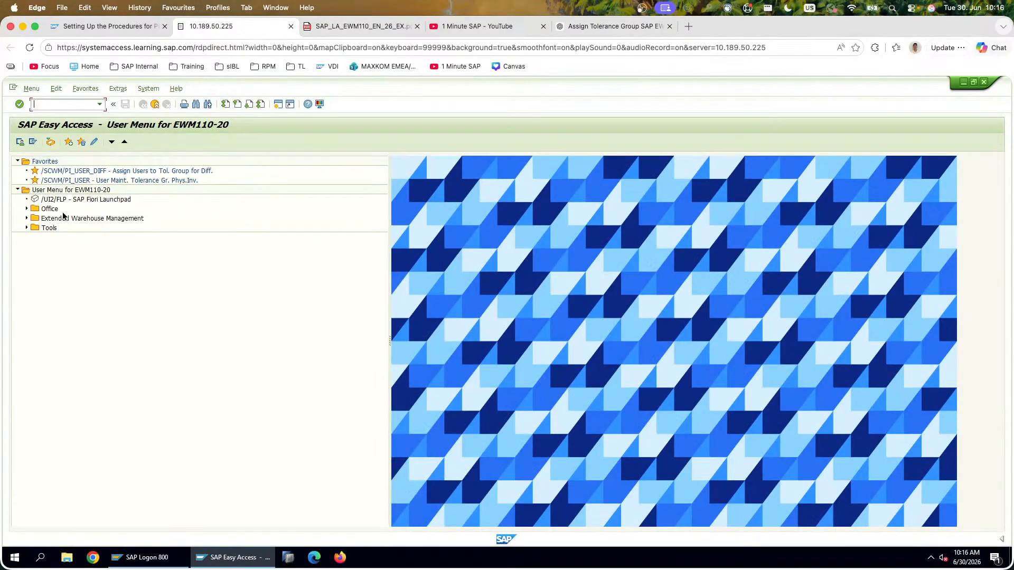
left_click(27, 219)
left_click(36, 275)
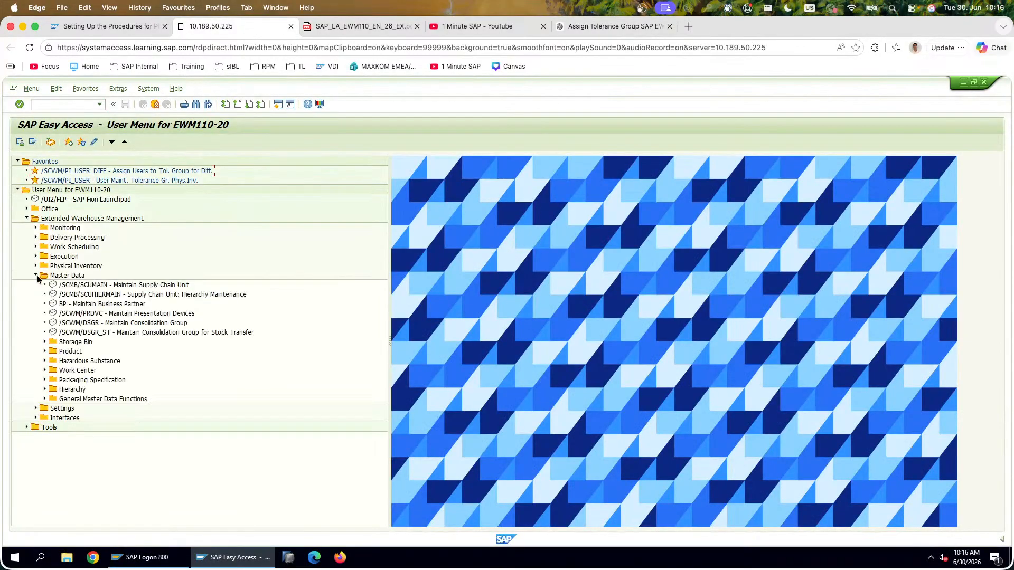
left_click(44, 351)
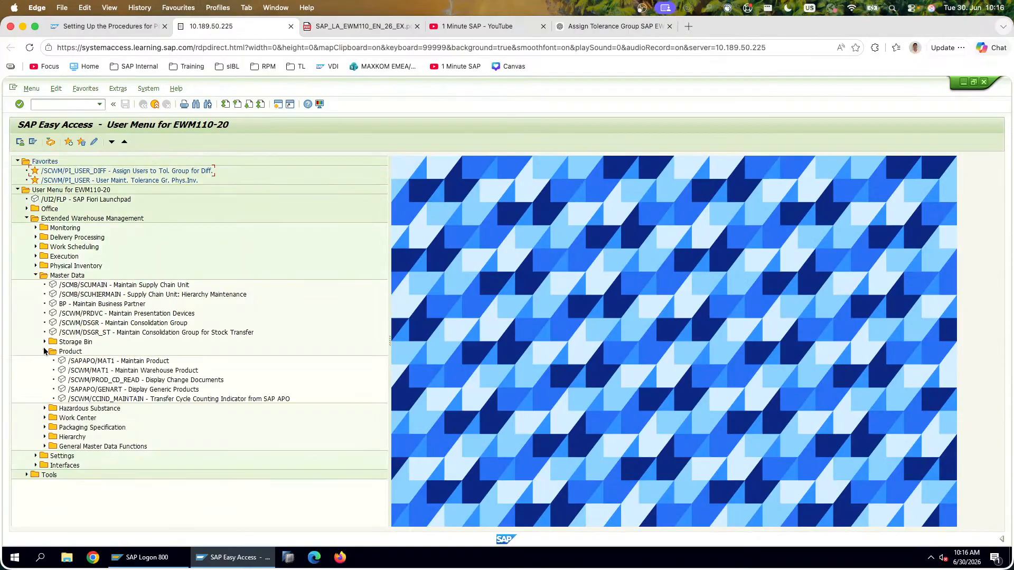
left_click(112, 362)
double_click(175, 371)
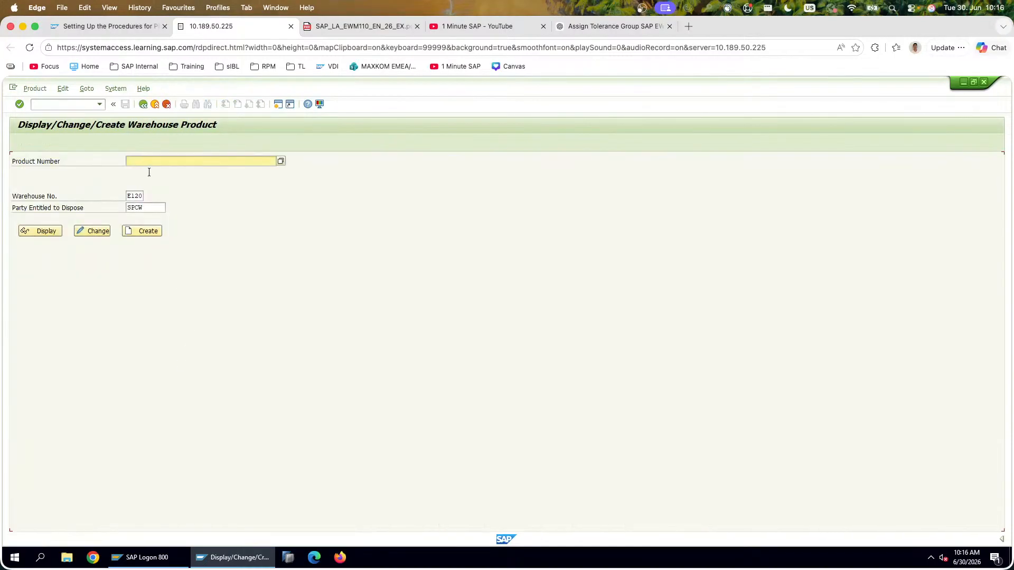
Step: Check the product pattern in the exercise PDF, try to display product T-EW*-20, and allow Edge to find local network devices
left_click(598, 27)
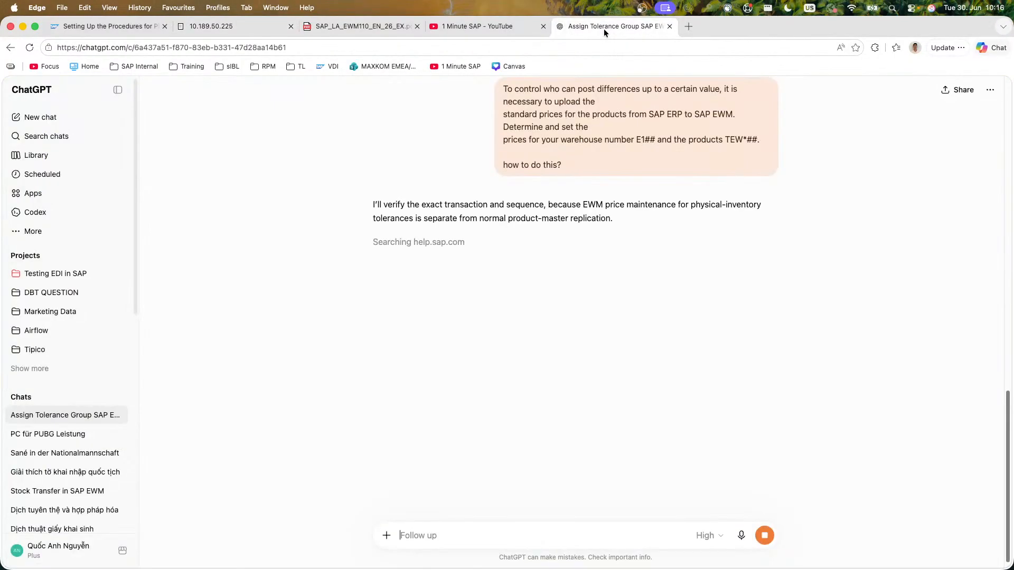
left_click(264, 23)
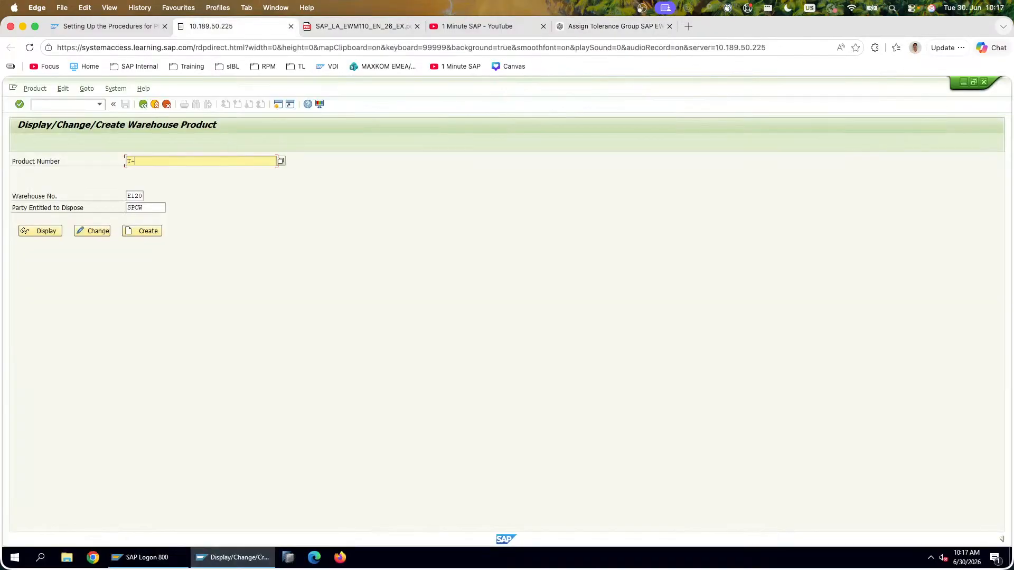
left_click(357, 26)
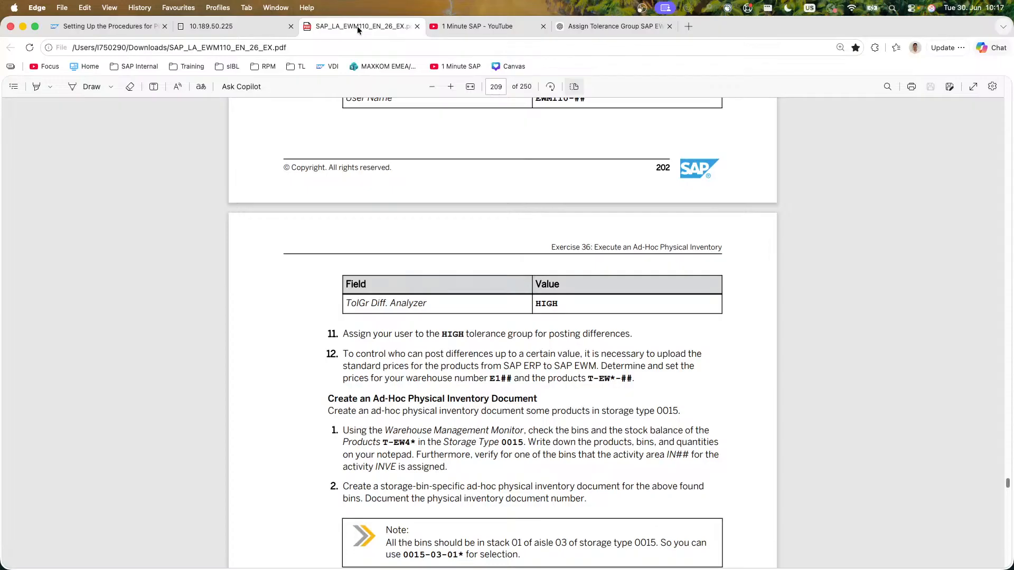
left_click(250, 19)
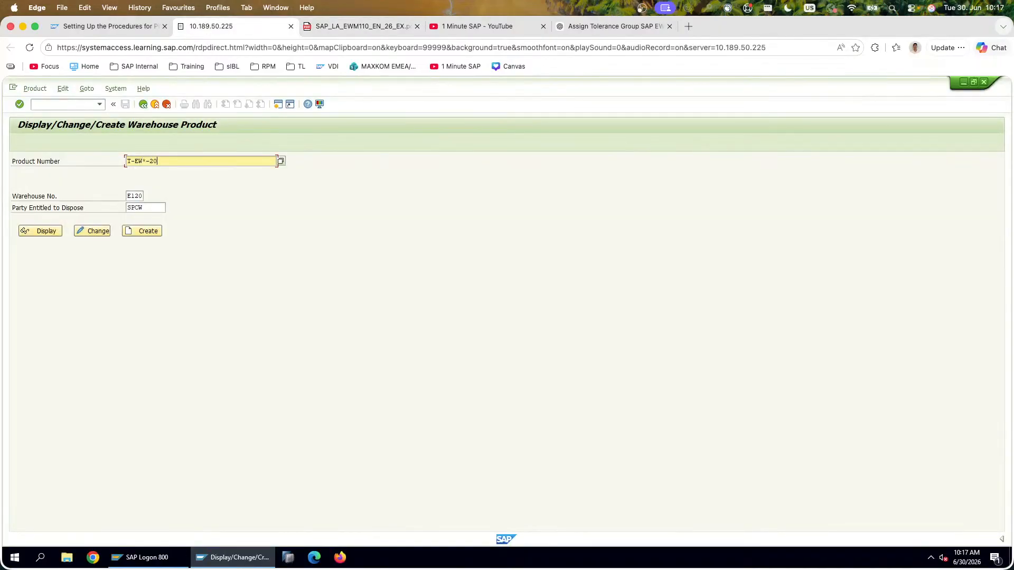
left_click(50, 230)
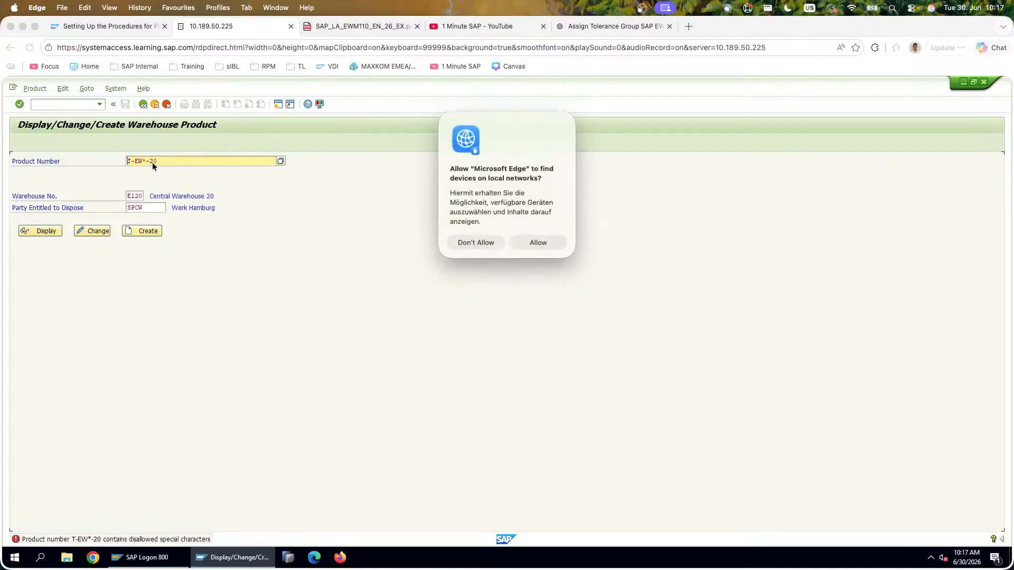
left_click(539, 242)
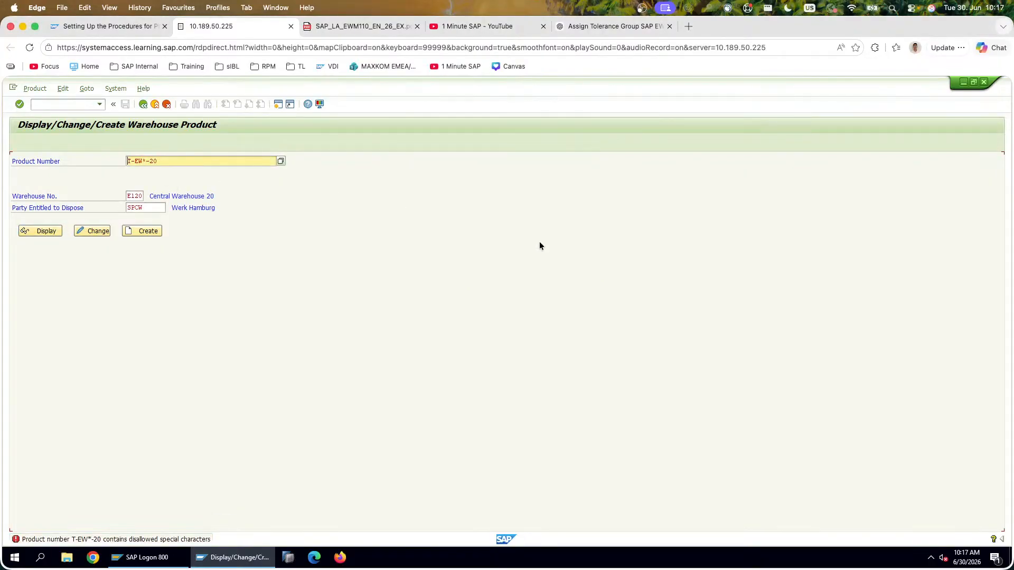
Step: Search for products matching T-EW*-20, pick T-EW01-20 Fly Wheel, and display its warehouse product record
left_click(280, 162)
left_click(278, 197)
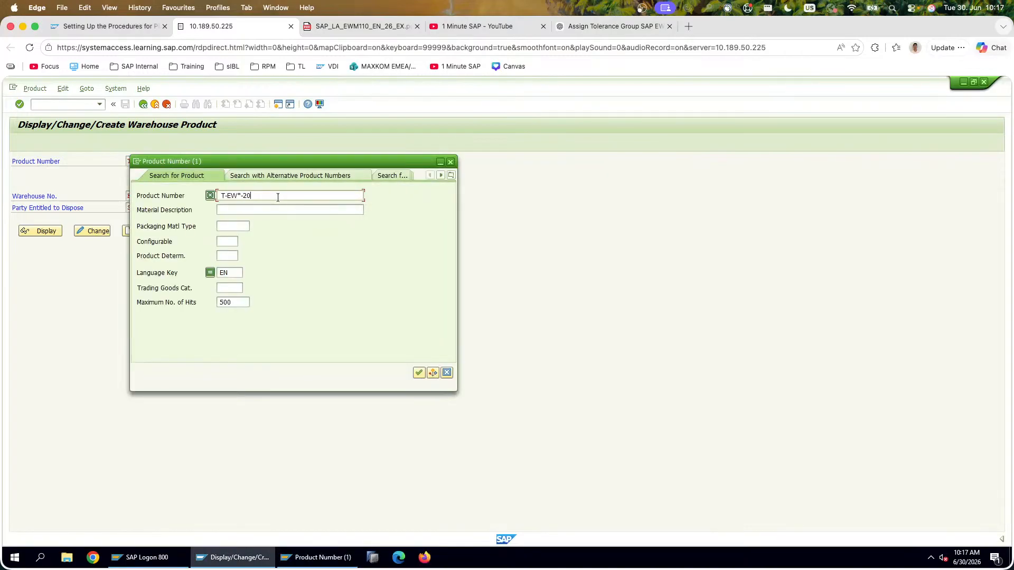
left_click(418, 371)
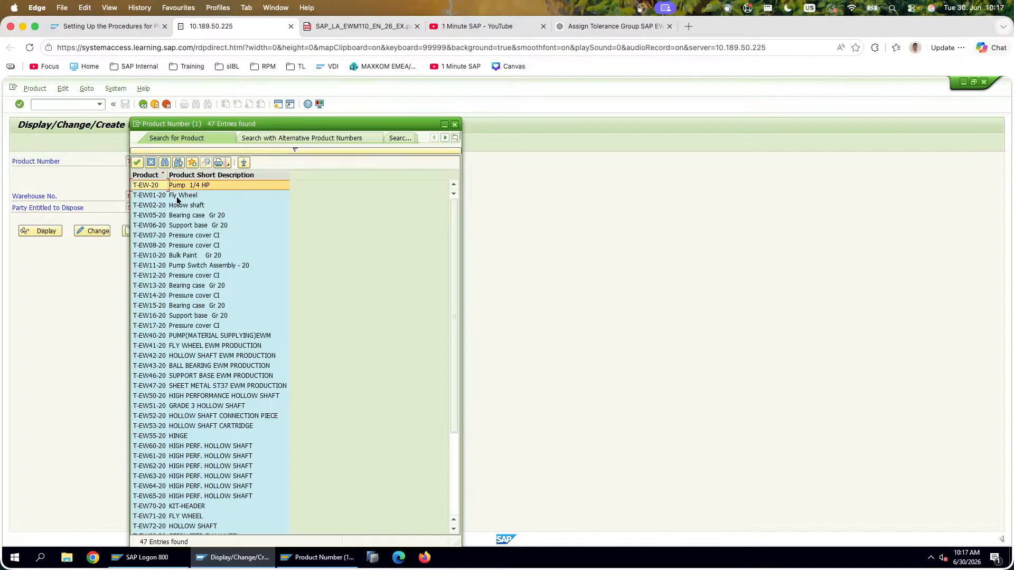
double_click(196, 195)
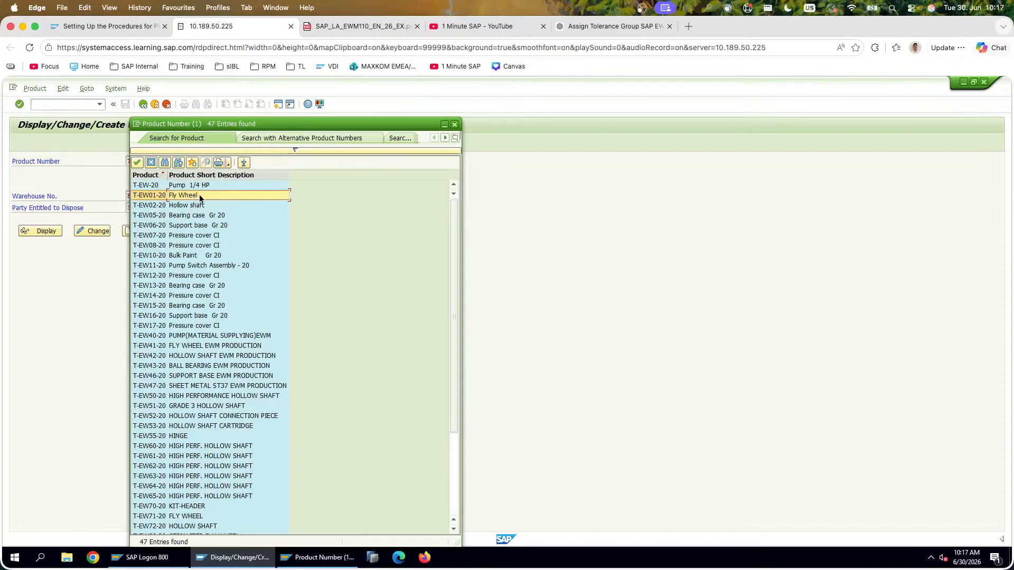
left_click(53, 232)
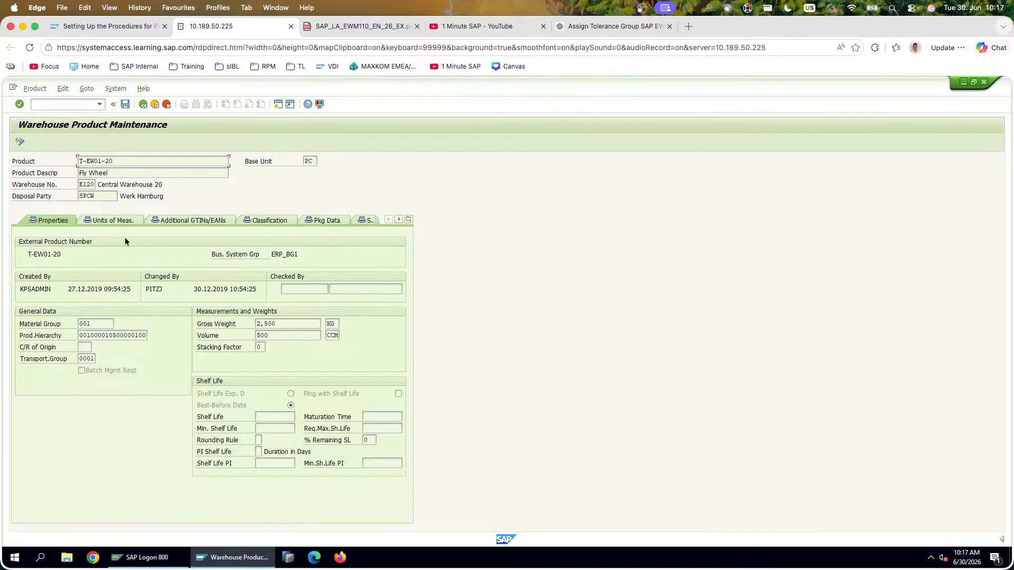
Step: Examine the Fly Wheel's units of measure, GTINs, classification, packaging, storage, warehouse and slotting data for a price
left_click(113, 221)
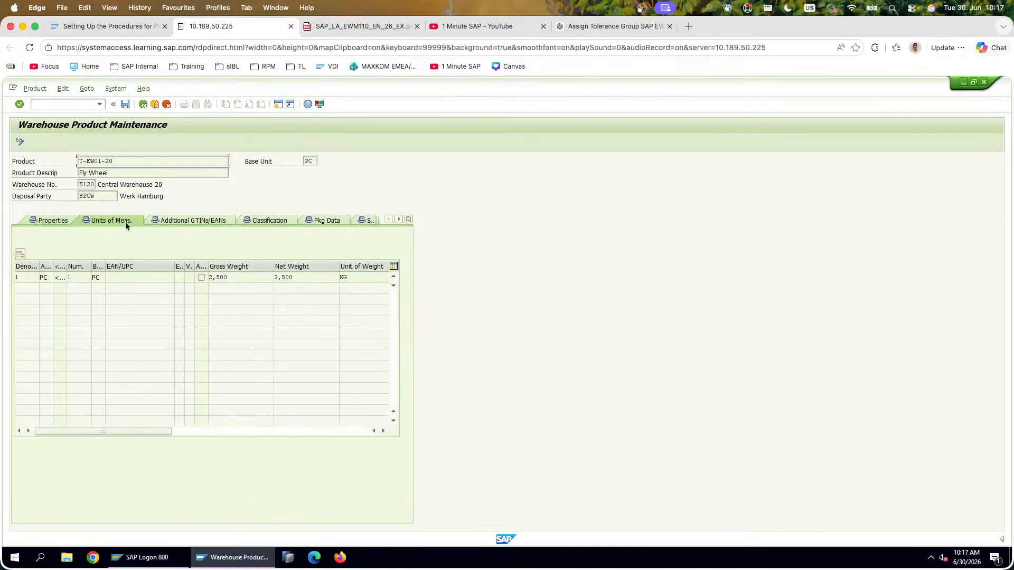
left_click(41, 220)
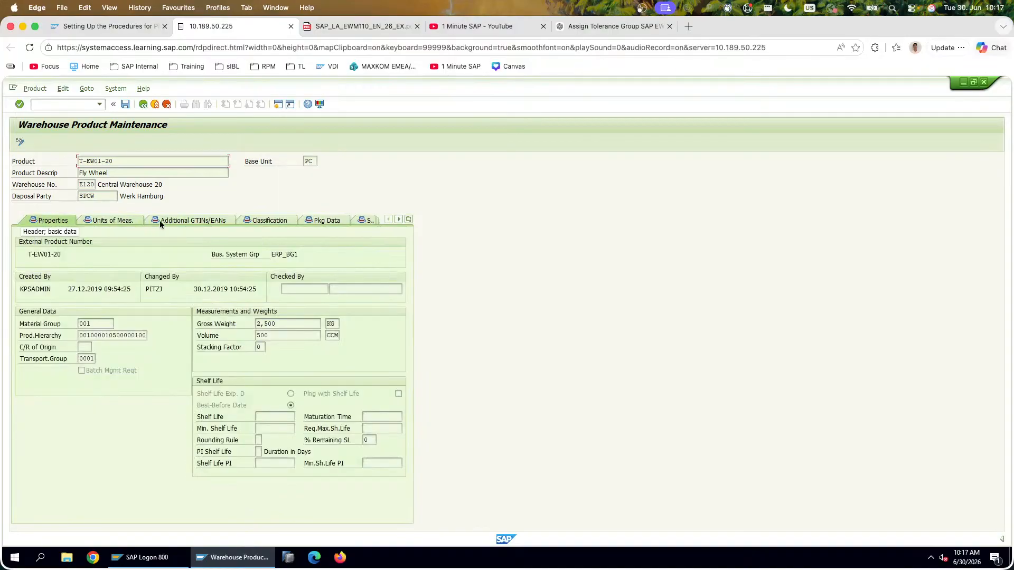
left_click(190, 221)
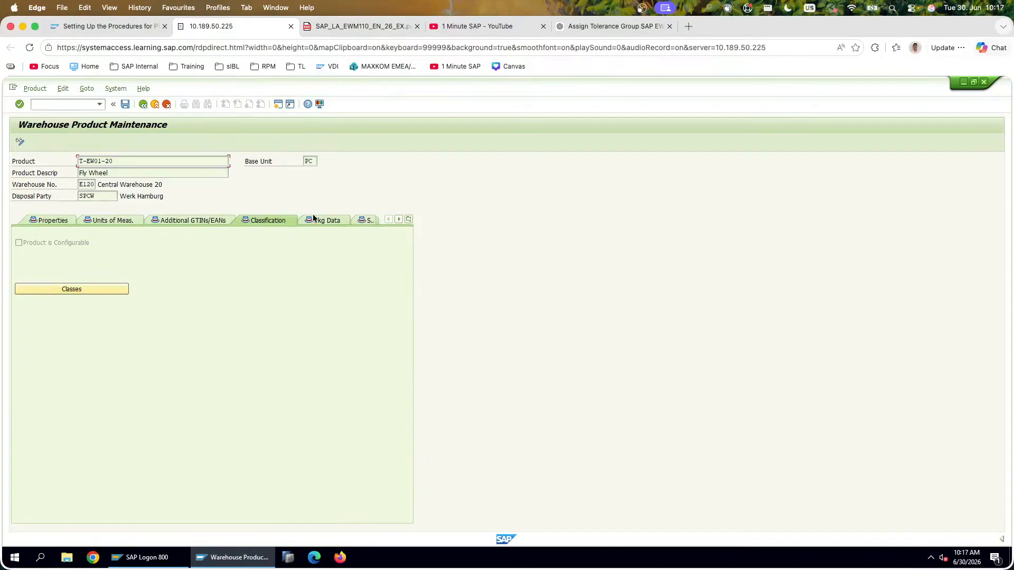
left_click(329, 221)
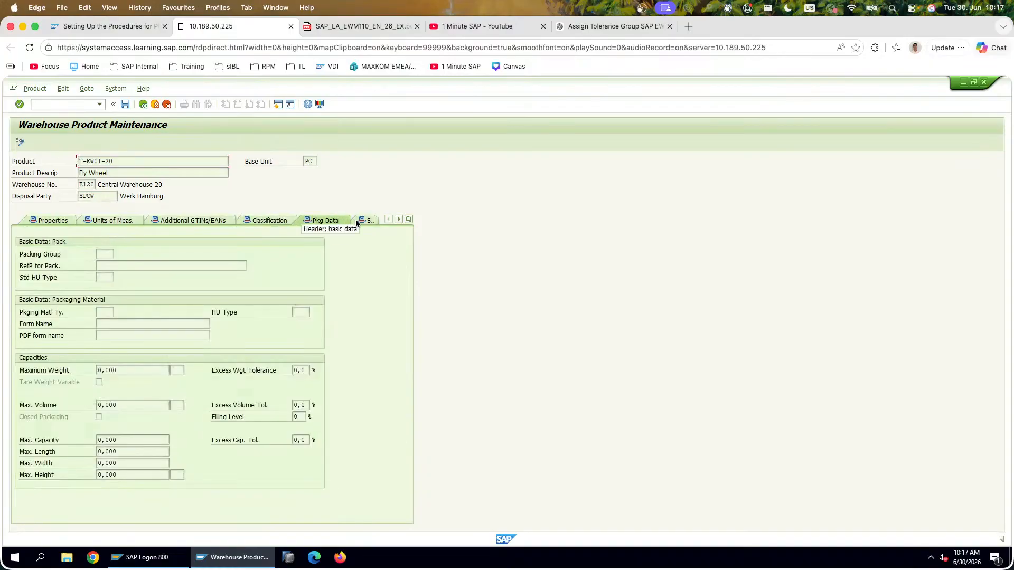
left_click(367, 220)
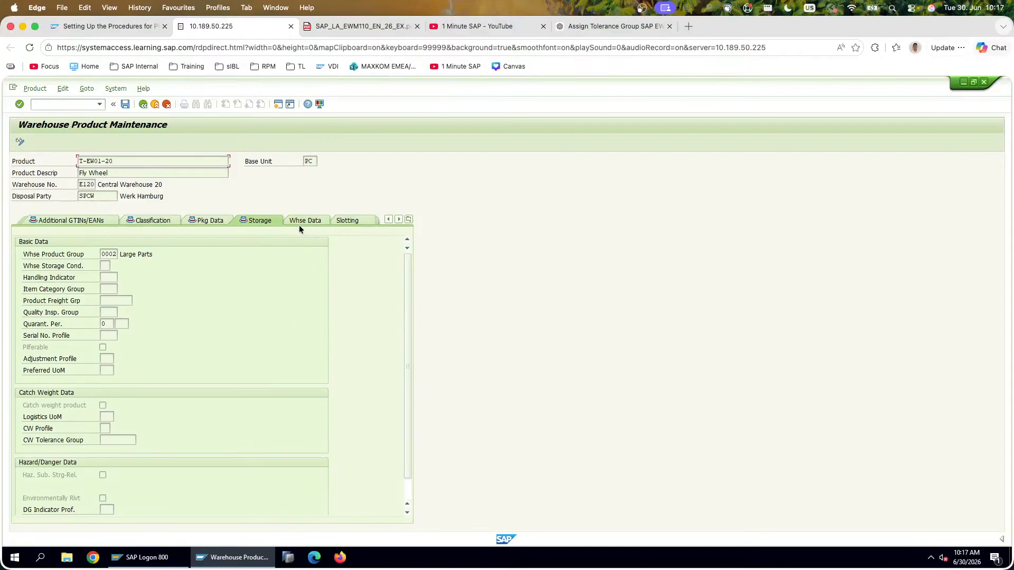
left_click(322, 223)
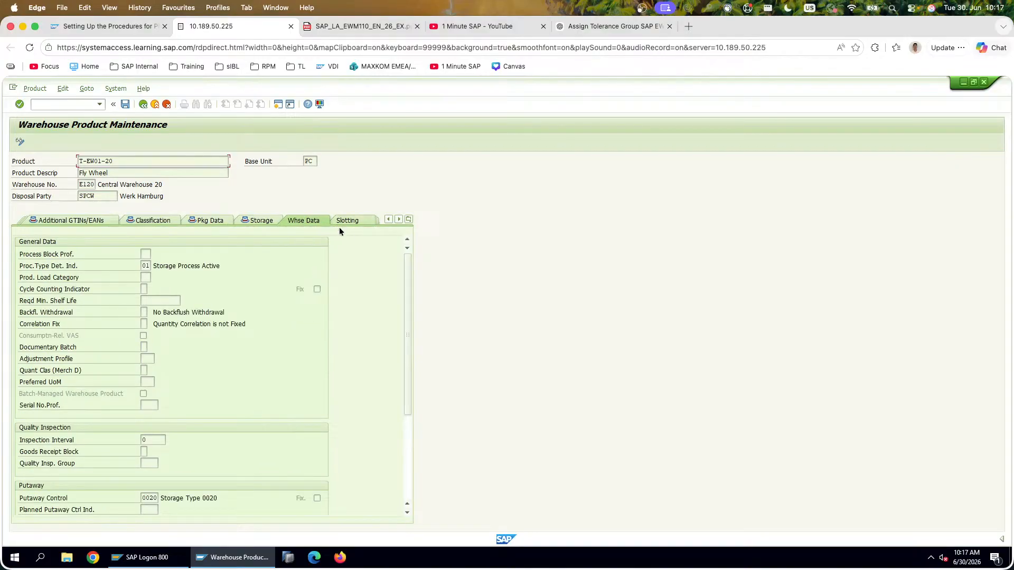
scroll(401, 370, "down", 10)
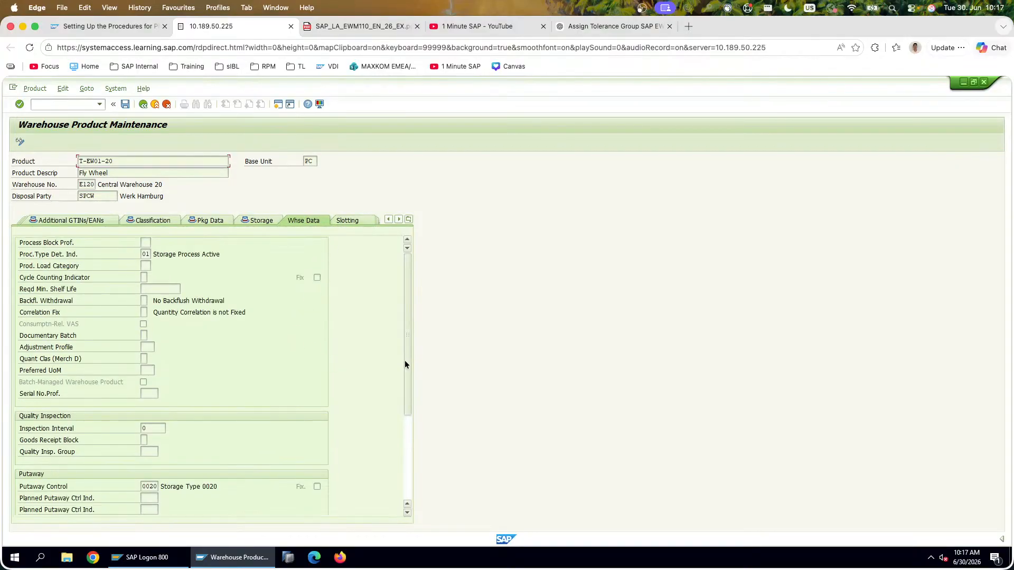
scroll(400, 448, "up", 10)
left_click(338, 223)
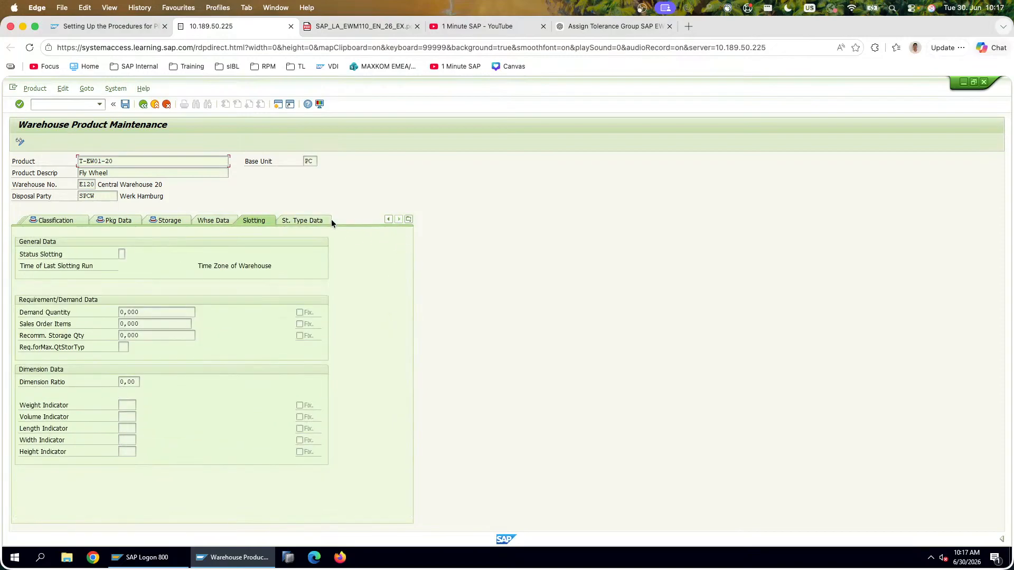
Step: Review warehouse product T-EW01-20's storage type data, properties, units of measure, GTINs, classification and packaging data
left_click(325, 218)
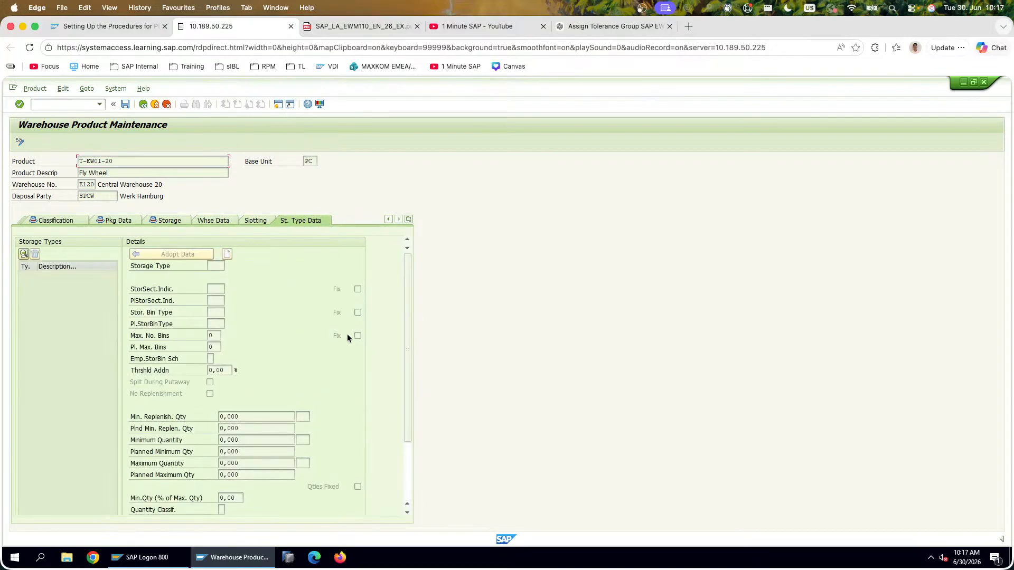
scroll(408, 325, "down", 3)
scroll(387, 233, "up", 3)
left_click(60, 220)
left_click(49, 220)
left_click(44, 221)
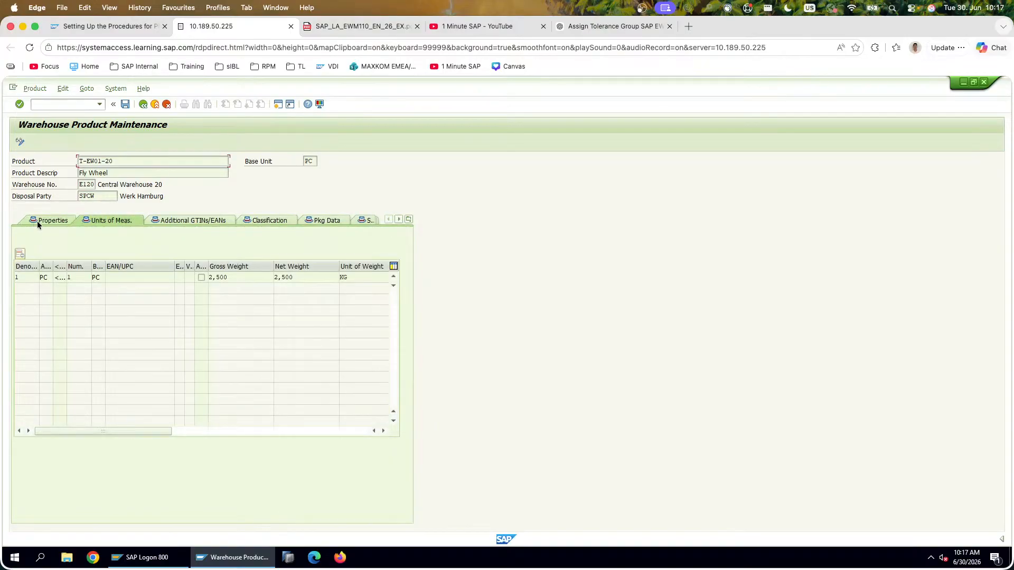
left_click(37, 222)
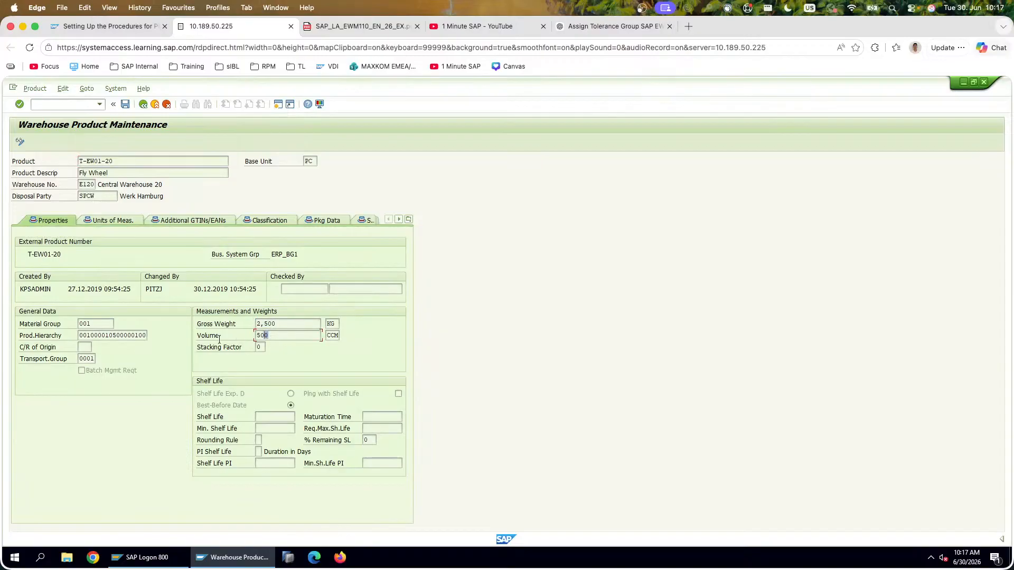
left_click_drag(219, 339, 219, 340)
left_click(94, 222)
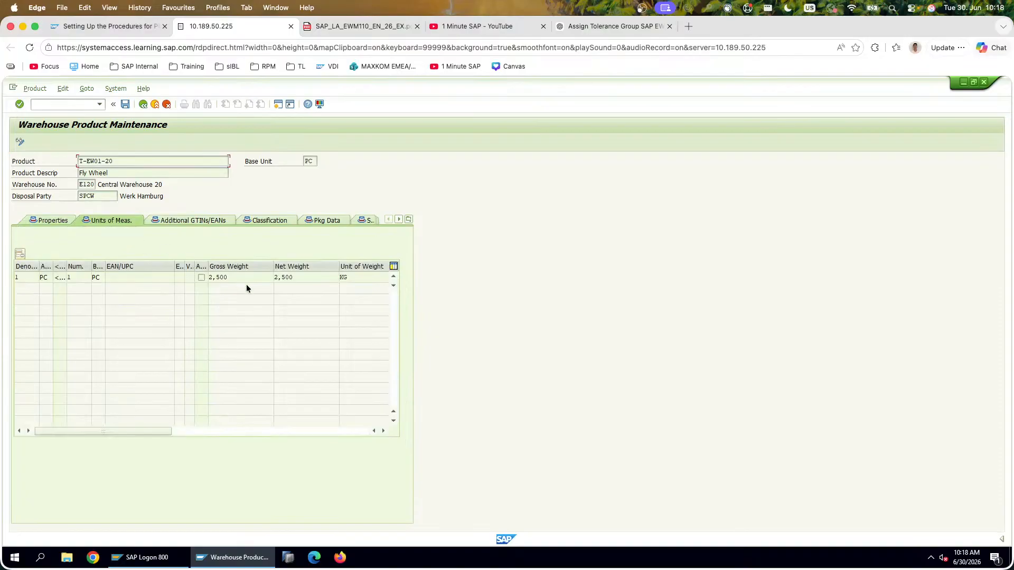
left_click(167, 219)
left_click(261, 220)
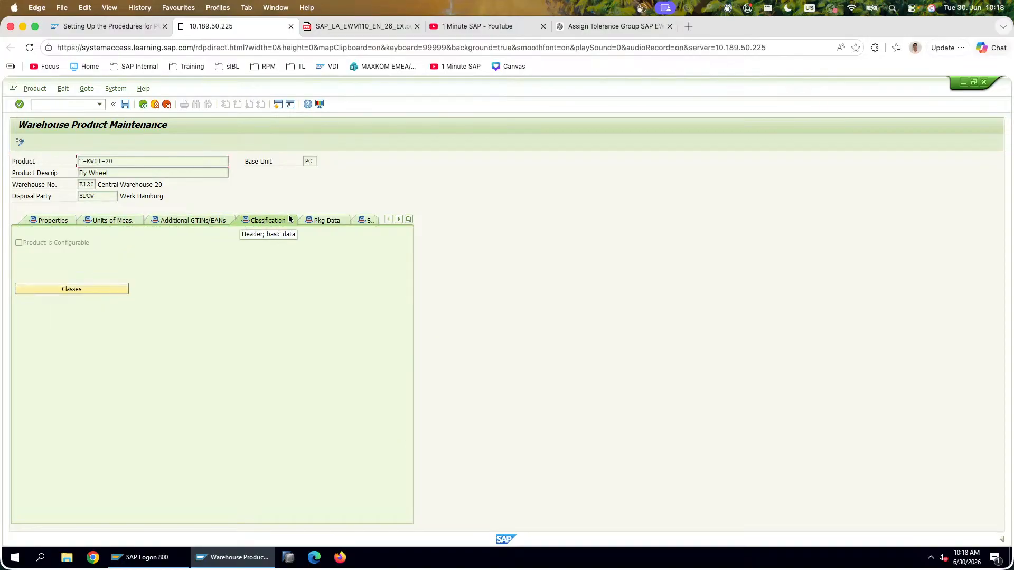
left_click(310, 220)
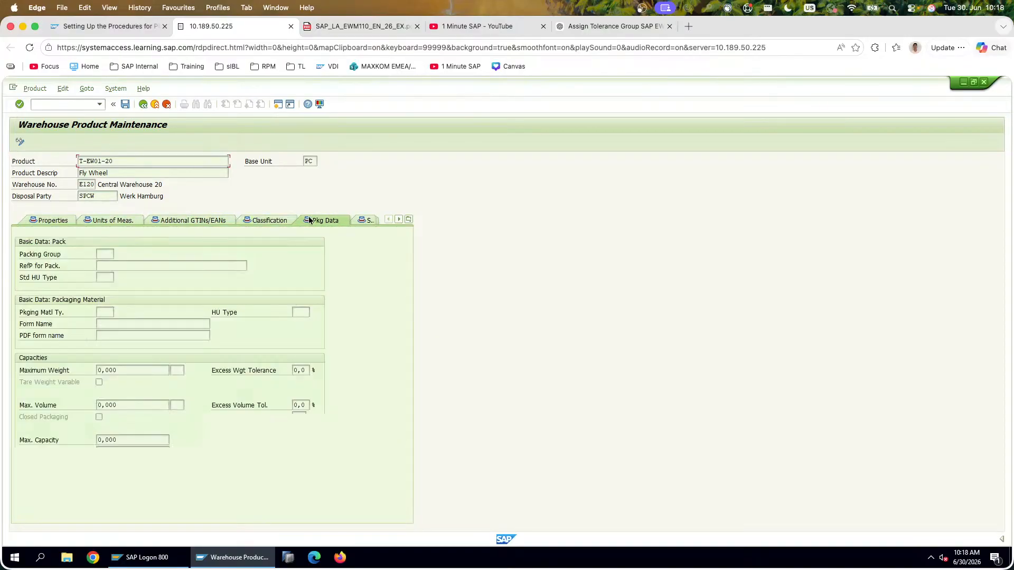
left_click(44, 222)
Step: Switch to the ChatGPT conversation and read how EWM pulls standard prices from ERP using /SCWM/VALUATION_SET
left_click(615, 26)
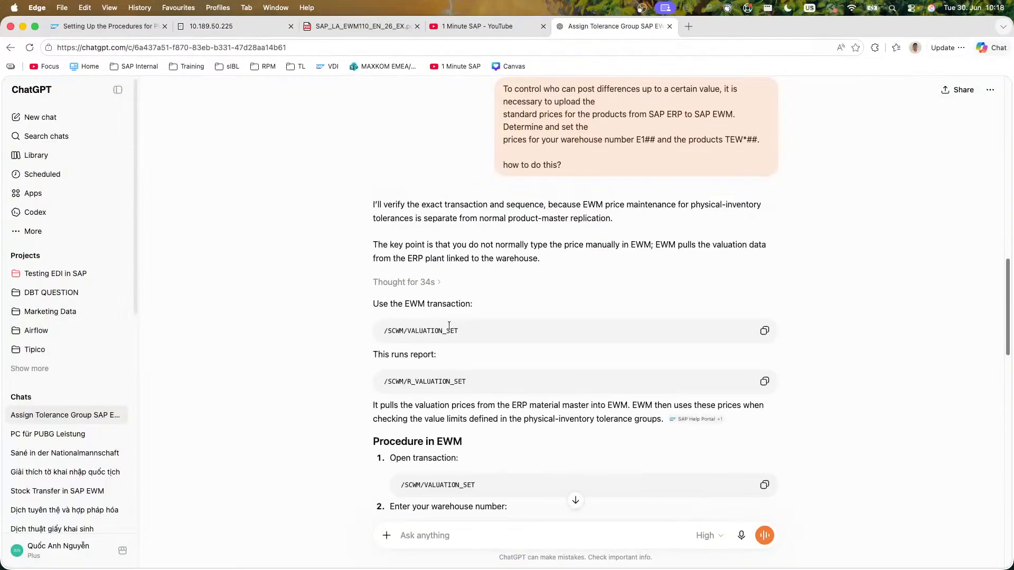
left_click_drag(459, 330, 333, 326)
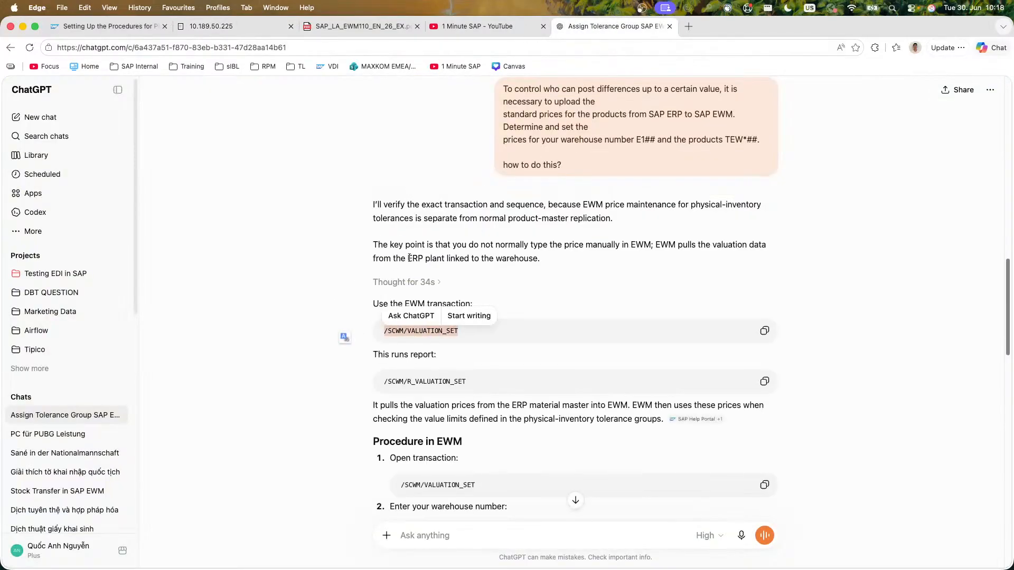
triple_click(439, 217)
double_click(406, 220)
triple_click(405, 220)
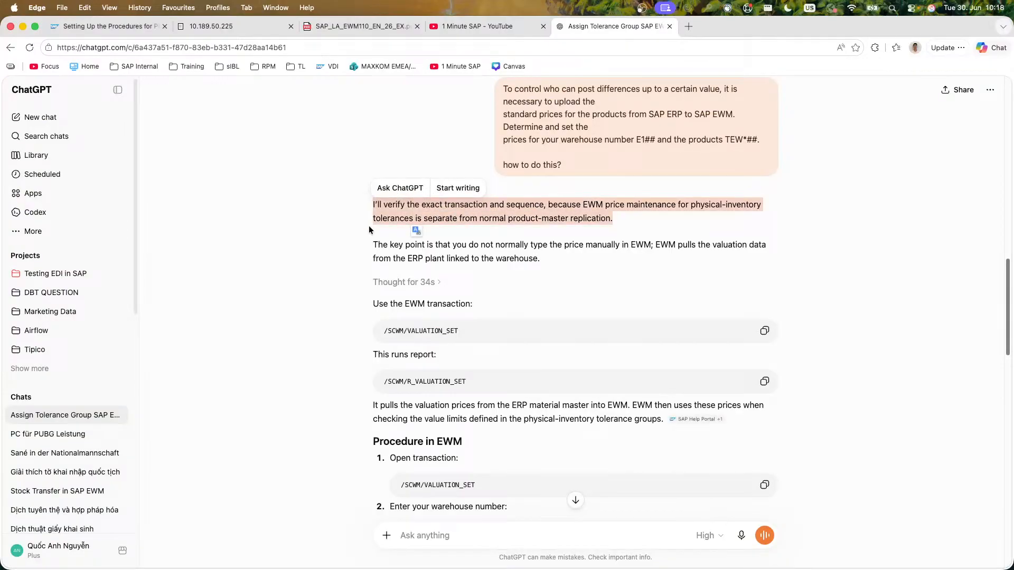
left_click(329, 233)
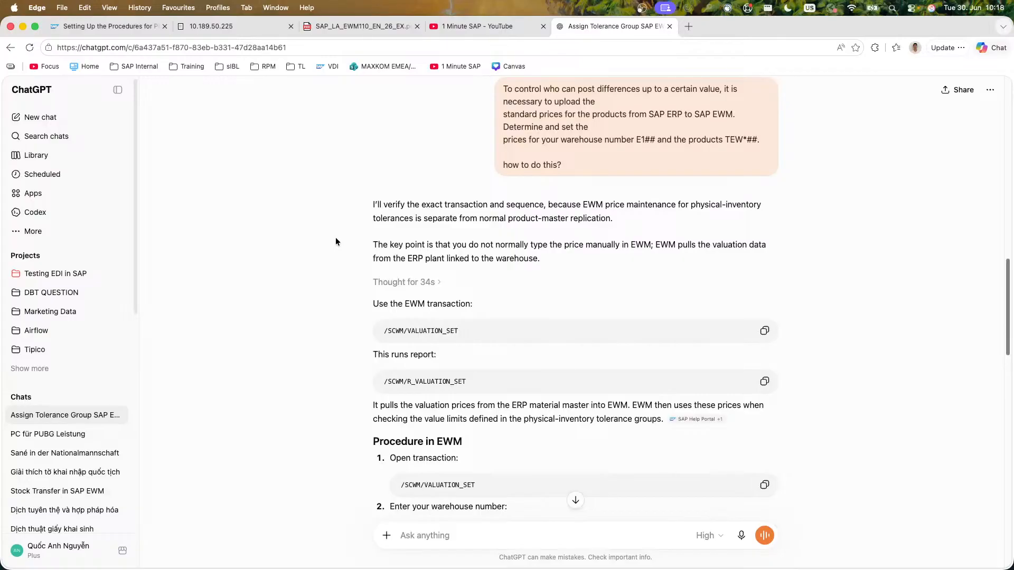
left_click_drag(350, 244, 576, 261)
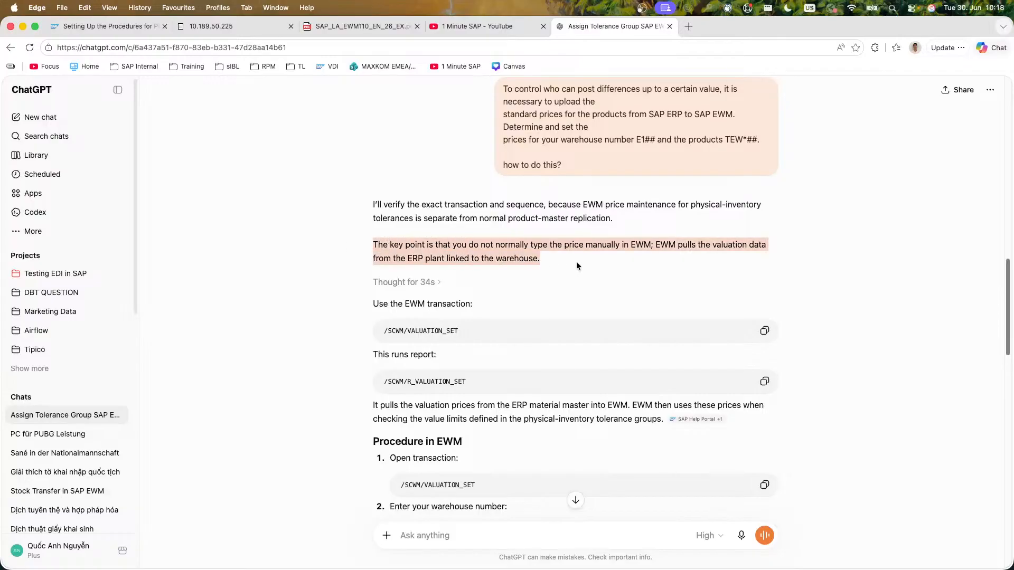
left_click(416, 325)
triple_click(416, 325)
left_click(416, 324)
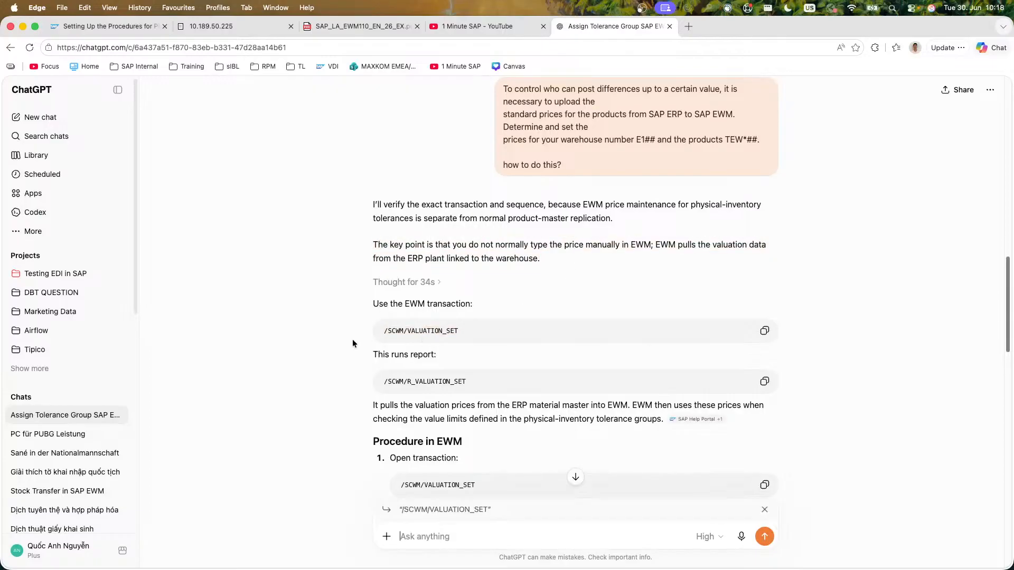
triple_click(389, 336)
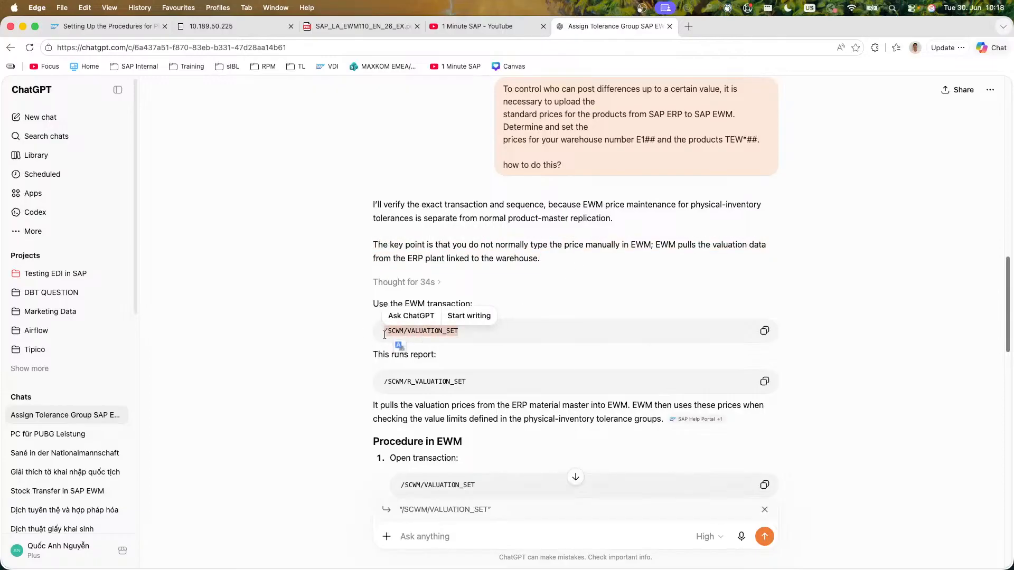
left_click(331, 333)
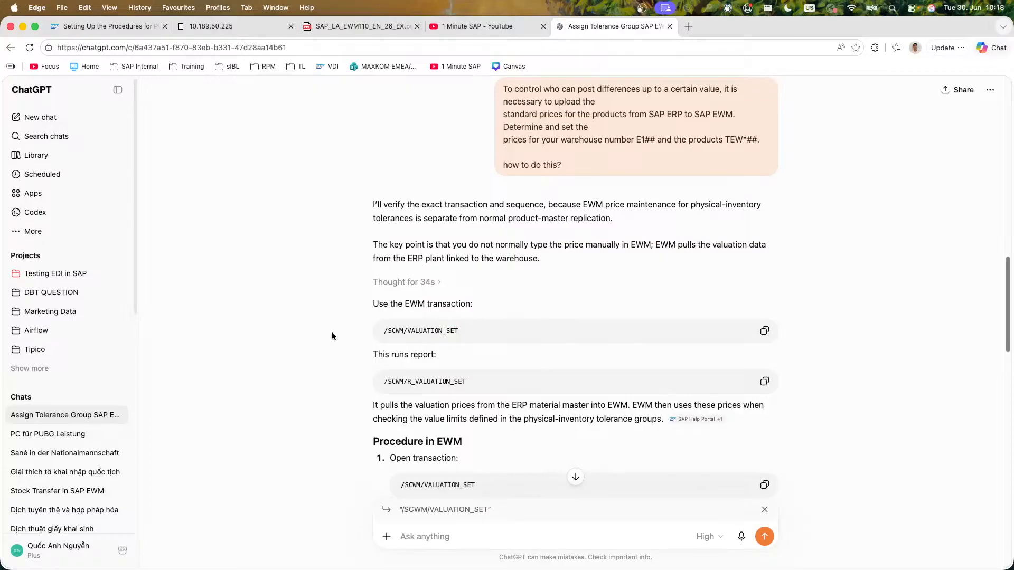
triple_click(409, 333)
left_click(341, 401)
triple_click(414, 421)
left_click(321, 413)
Step: Copy the transaction code /SCWM/VALUATION_SET from the "Procedure in EWM" section and read its remaining instructions
scroll(324, 411, "down", 3)
triple_click(423, 364)
key("ctrl+c")
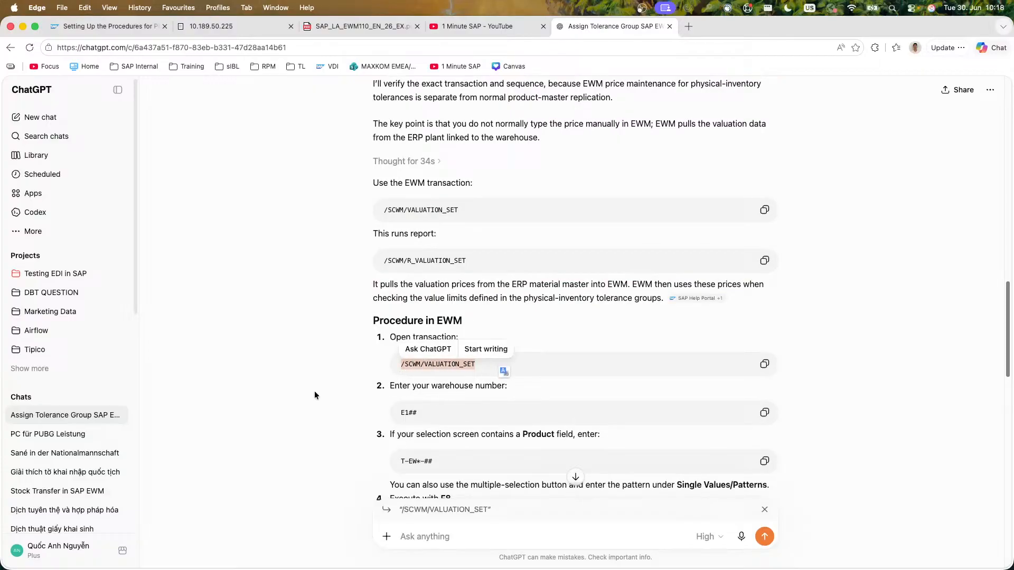
left_click(315, 396)
scroll(315, 395, "down", 3)
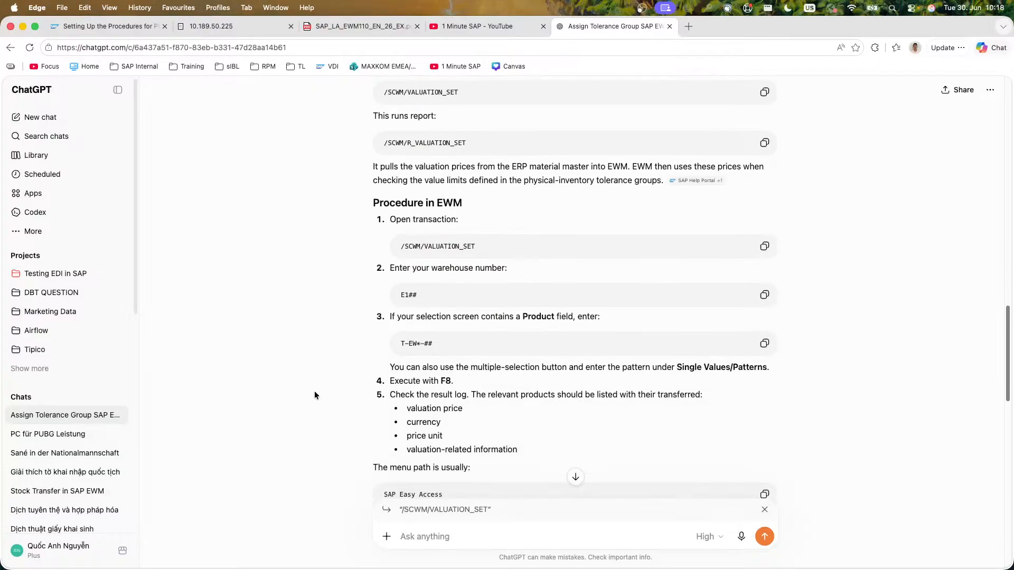
Step: Switch back to the SAP session and exit Warehouse Product Maintenance to the SAP Easy Access user menu
left_click(224, 24)
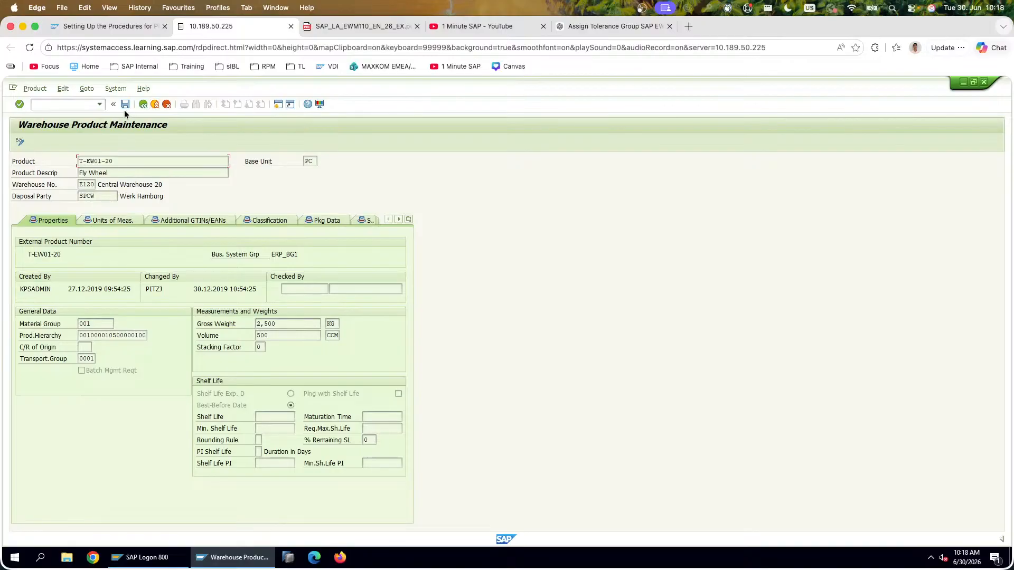
left_click(142, 105)
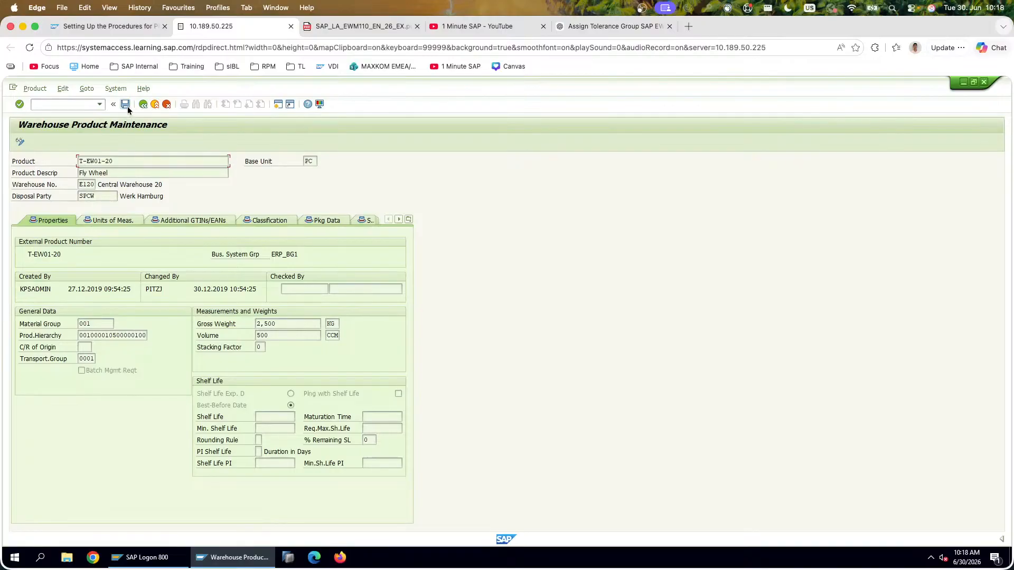
left_click(165, 105)
left_click(145, 295)
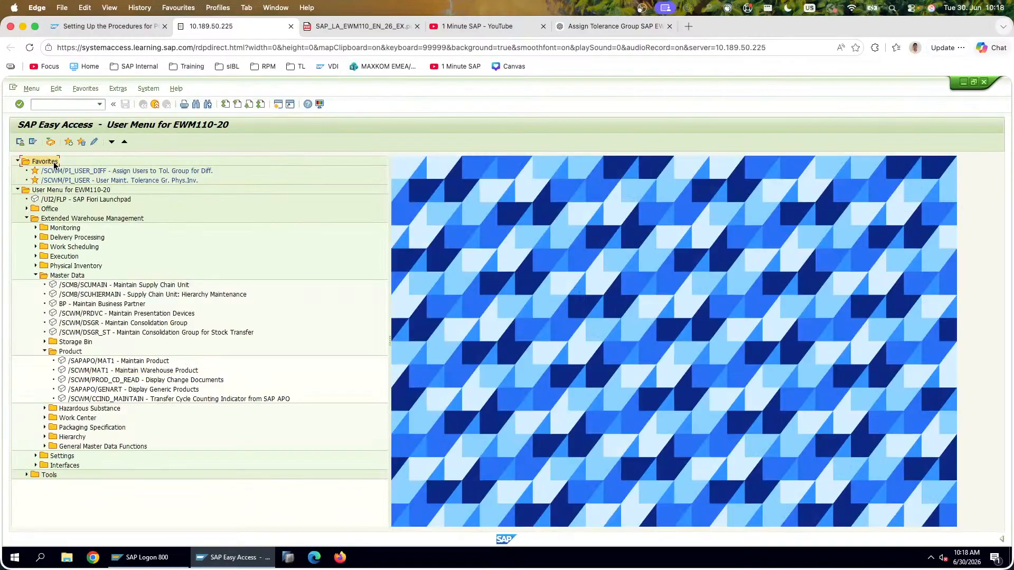
Step: Add the transaction /SCWM/VALUATION_SET to the Favorites folder
right_click(53, 163)
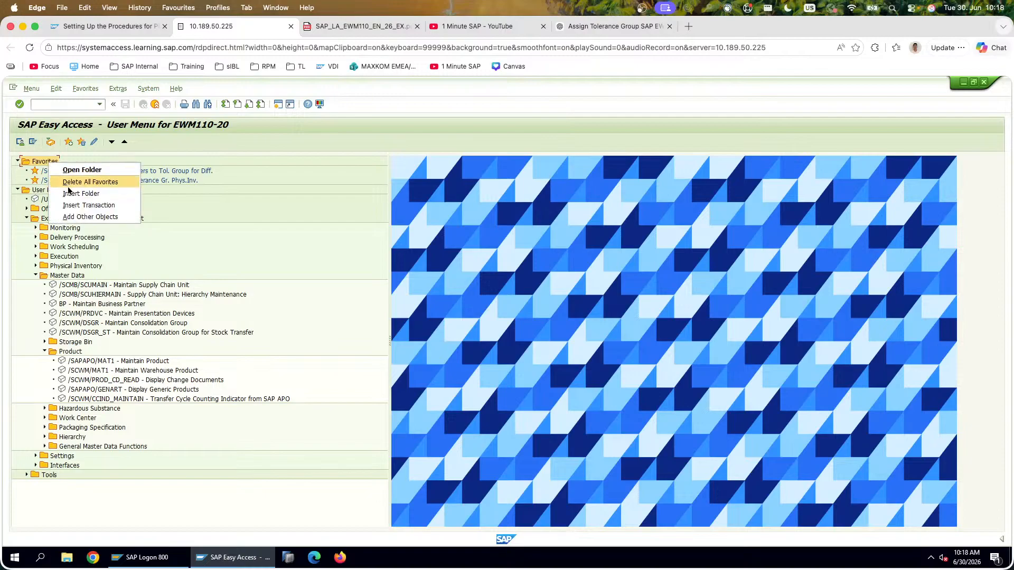
left_click(79, 205)
key("ctrl+v")
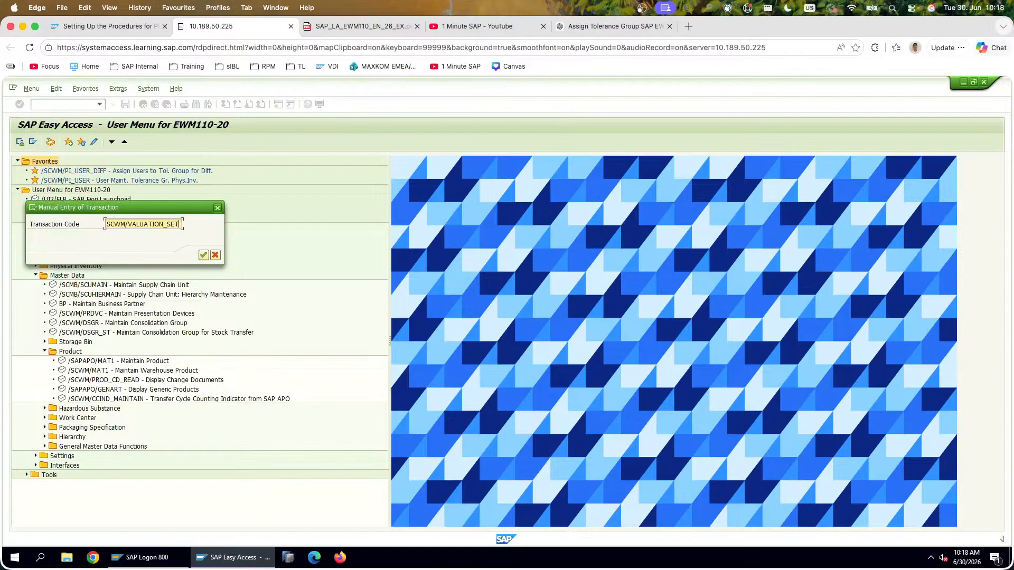
key("Return")
Step: Open Determine and Set Prices from the favorites and execute it for warehouse number E120 and products T-EW*-20
double_click(76, 173)
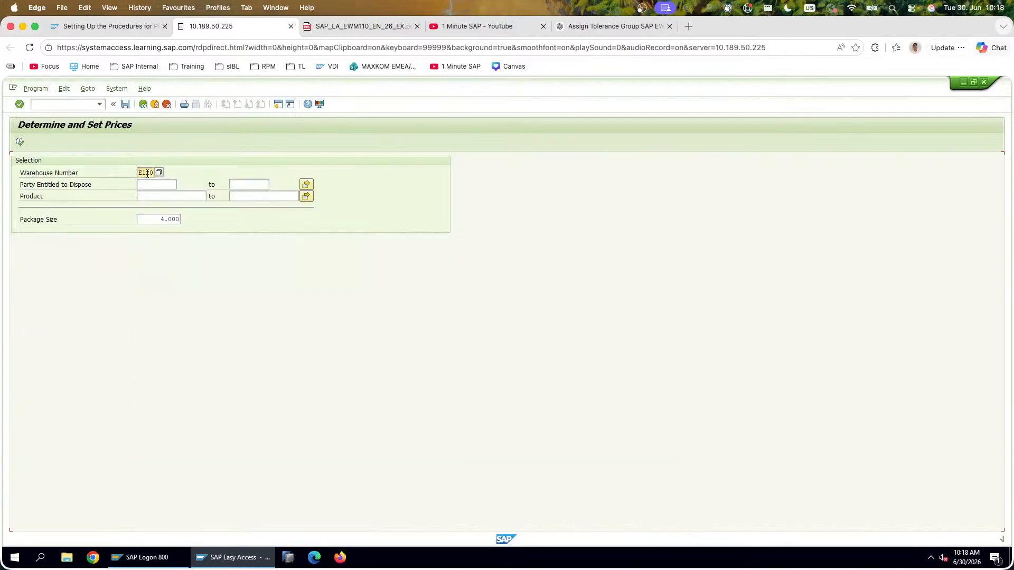
left_click(157, 183)
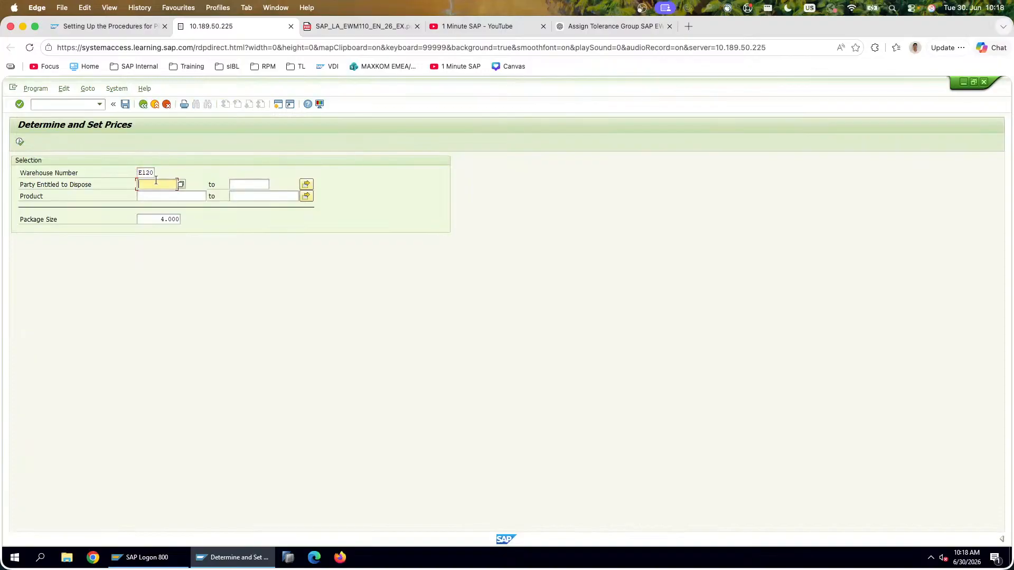
left_click(155, 196)
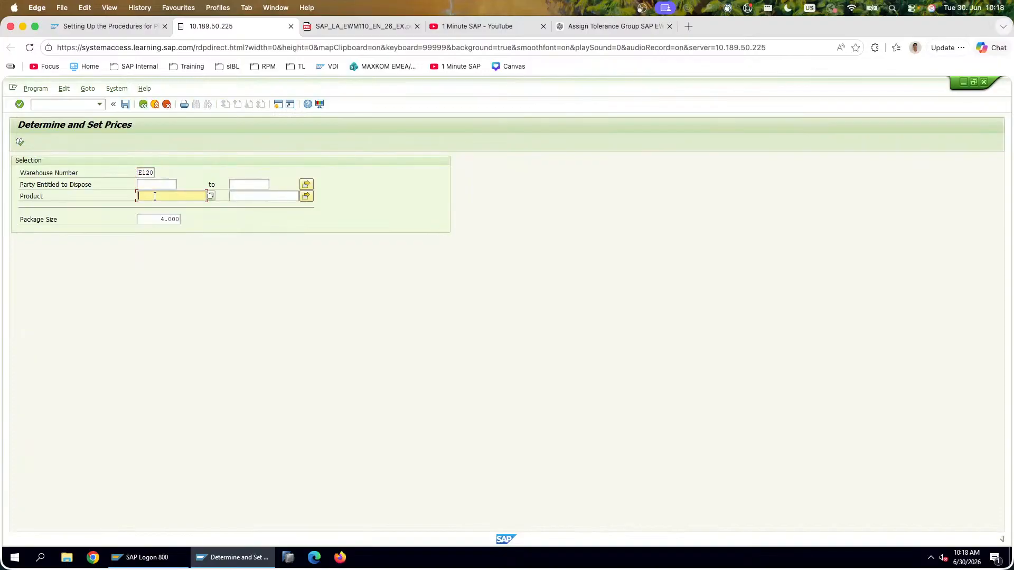
type("T-EW*-20")
left_click(20, 142)
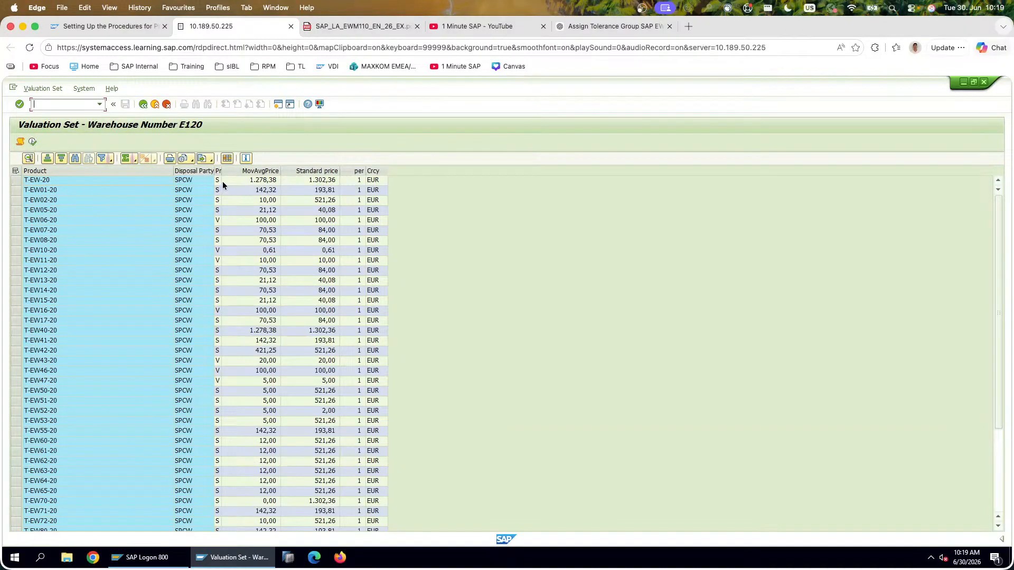
Step: Widen the price control column, list the possible indicators for product T-EW-20 and choose S (Standard price)
left_click_drag(221, 172, 233, 172)
left_click(234, 180)
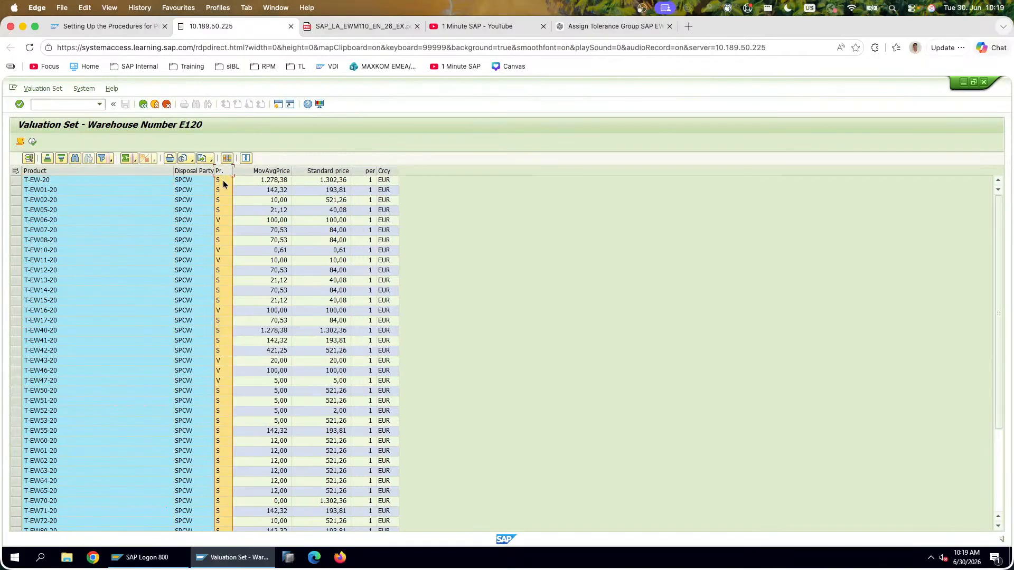
left_click(229, 181)
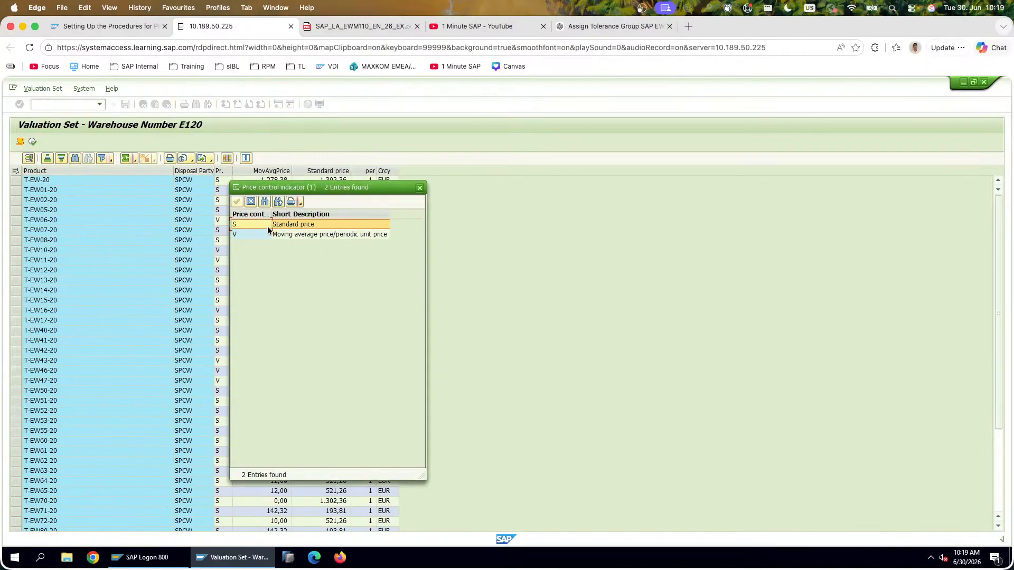
double_click(261, 227)
Step: Examine the products' price control indicators, moving average prices and standard prices in the valuation list
left_click(220, 250)
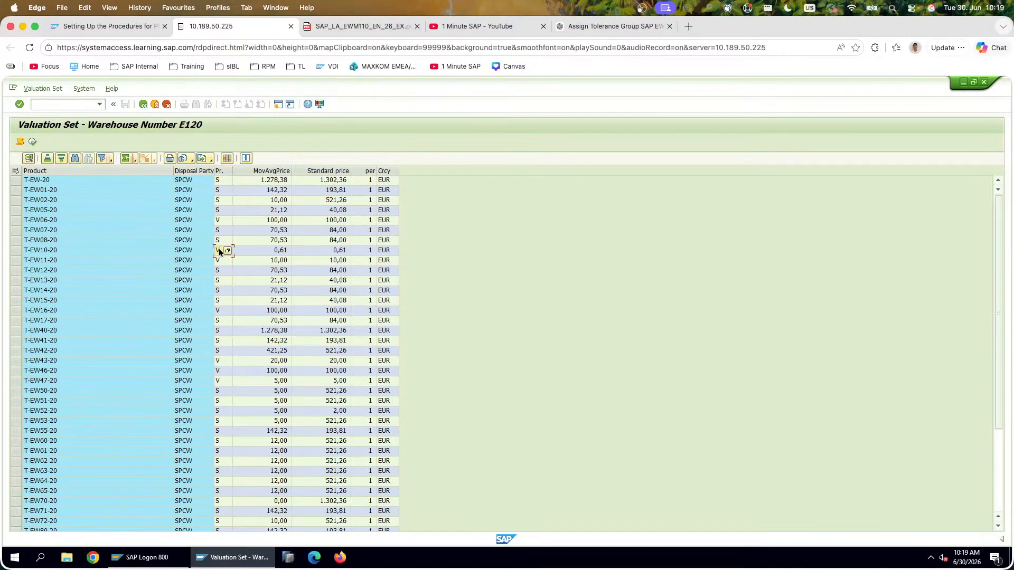
left_click(141, 250)
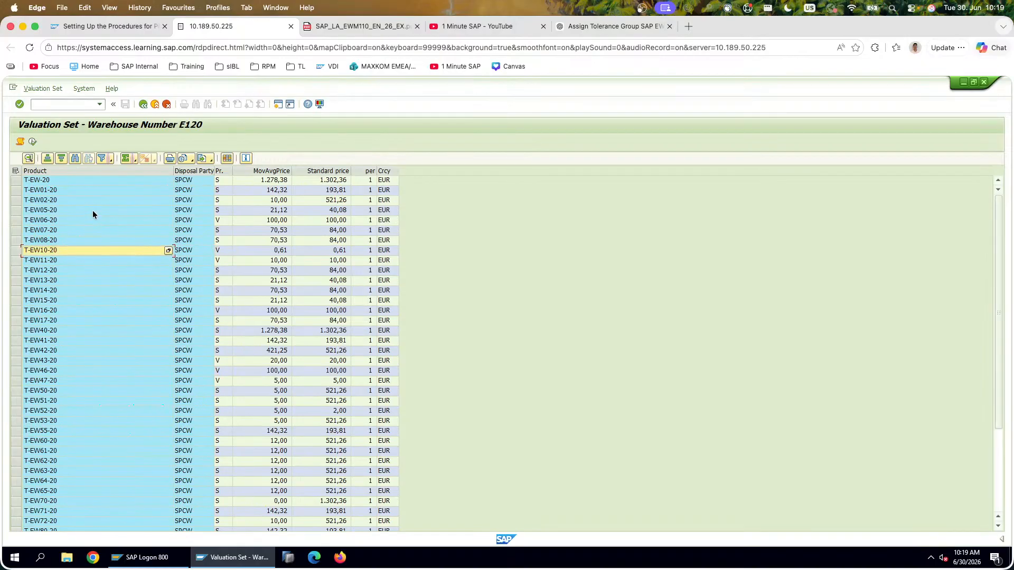
left_click(94, 194)
scroll(144, 255, "down", 4)
scroll(144, 257, "up", 4)
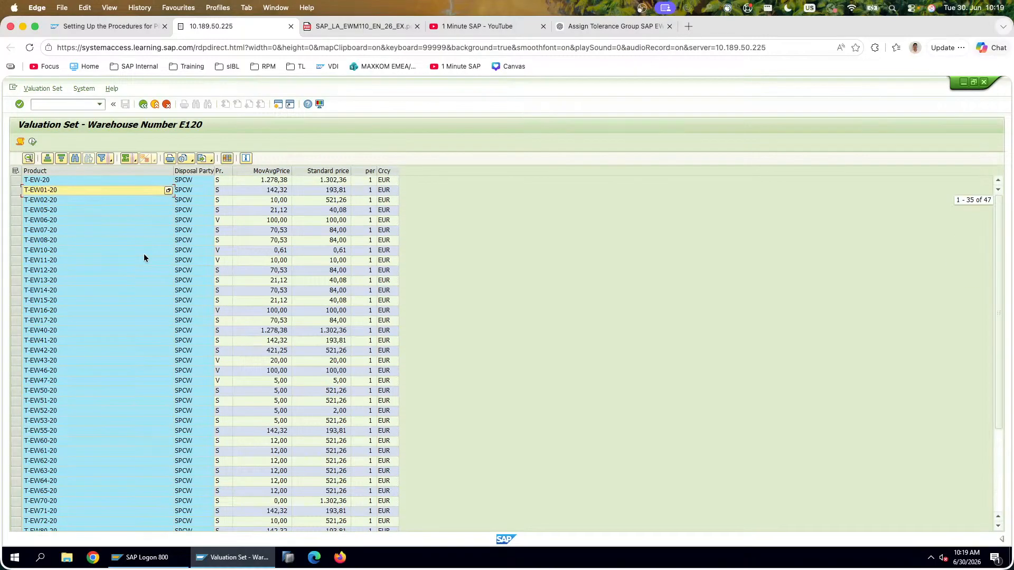
left_click(281, 182)
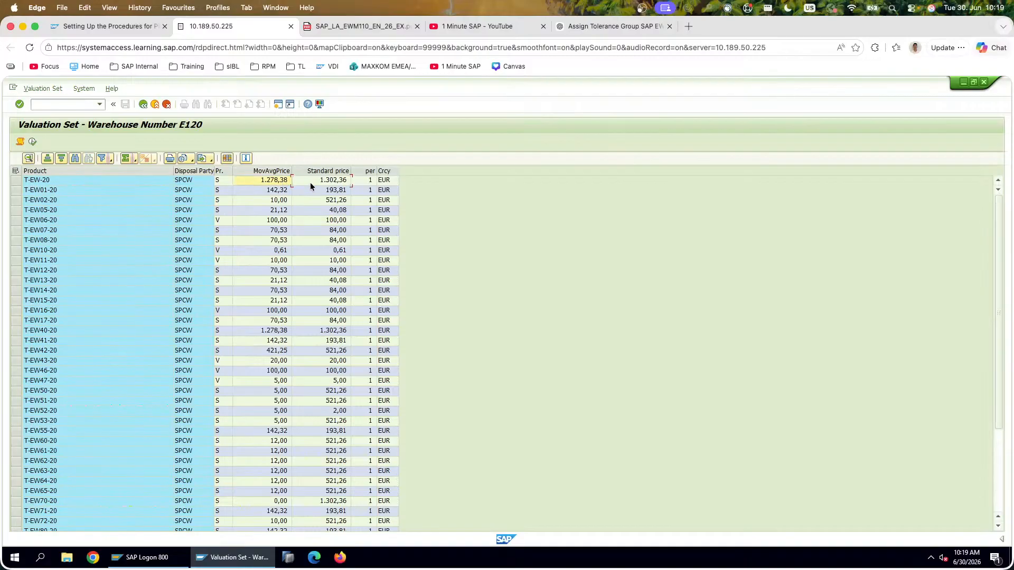
left_click(275, 182)
left_click(264, 221)
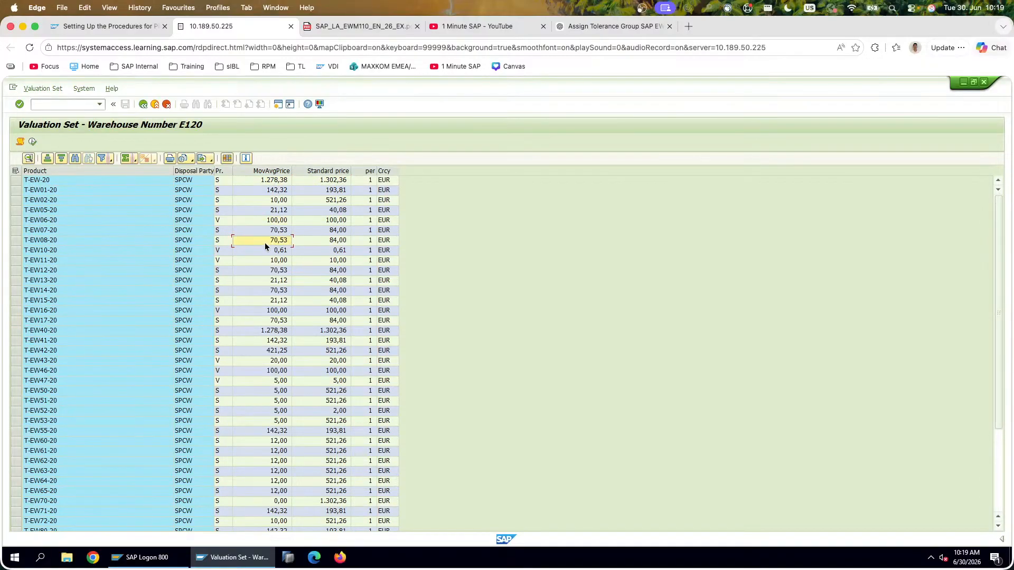
Step: Exit Determine and Set Prices to the user menu and capture a screenshot of the Favorites area
left_click(143, 103)
left_click(143, 103)
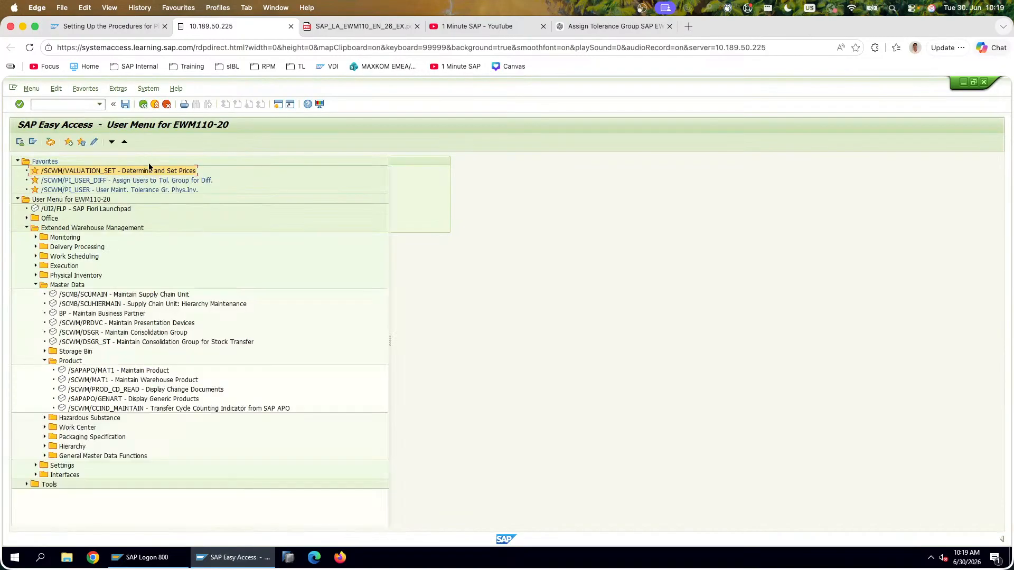
key("super+shift+4")
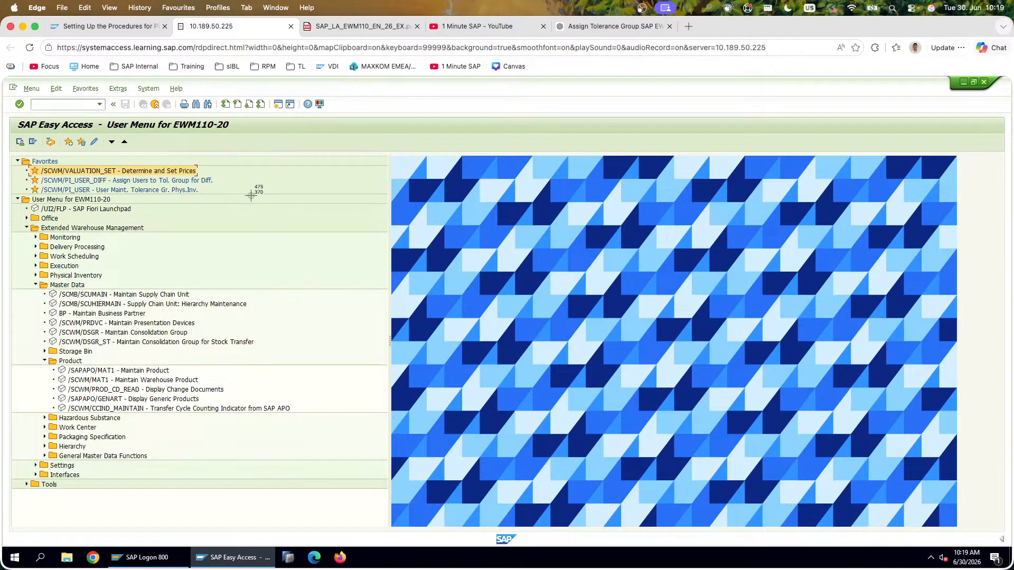
left_click_drag(250, 195, 1, 102)
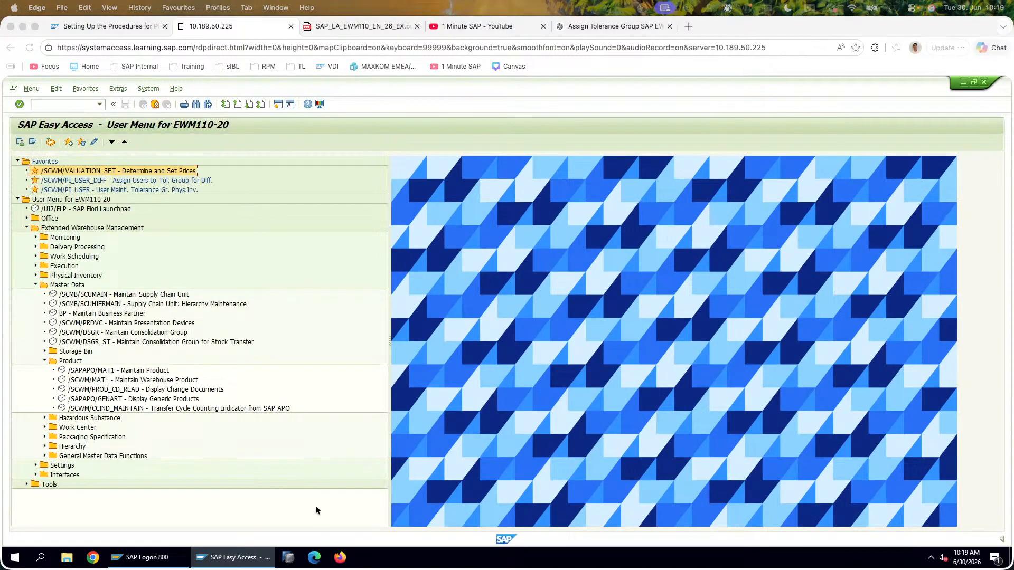
Step: Switch to PowerPoint and paste the Favorites screenshot into the content area of the slide "Step 9: Check the price of the material"
key("alt+Tab")
left_click(267, 256)
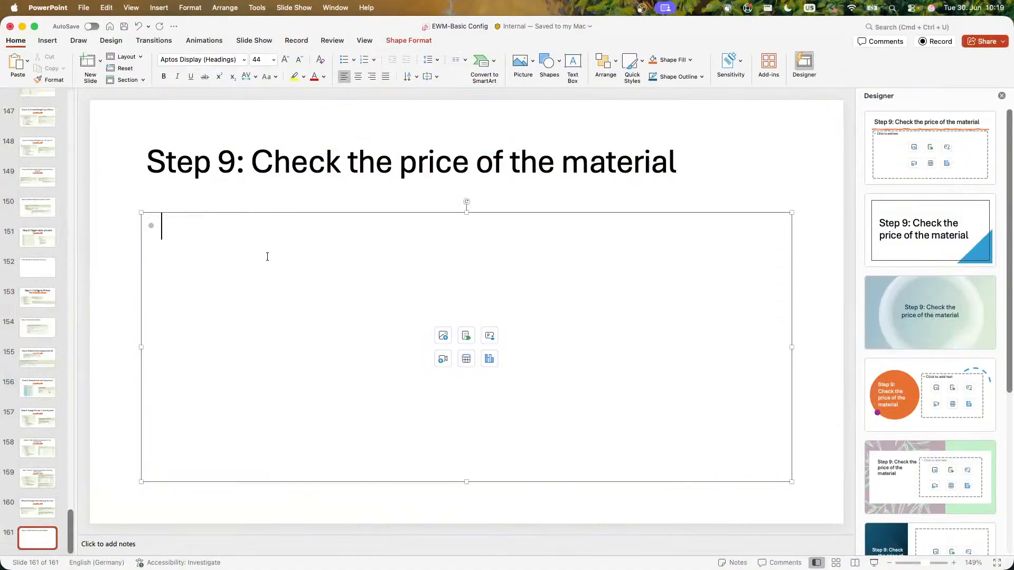
key("super+v")
Step: Return to SAP, open Determine and Set Prices from the favorites and execute it for warehouse E120 and products T-EW*-20
key("alt+Tab")
key("alt+Tab")
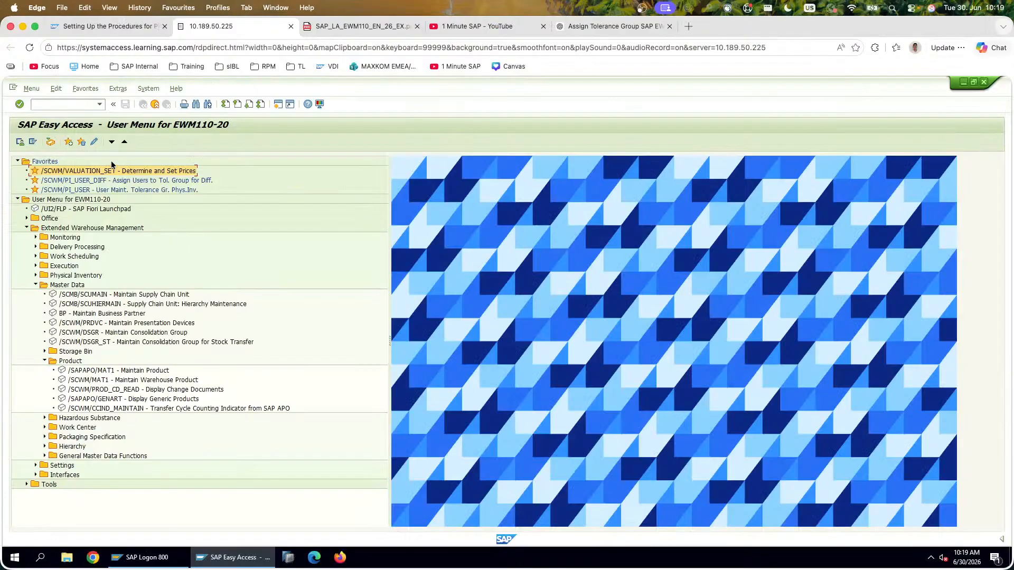
double_click(90, 167)
left_click(146, 198)
type("T-EW*-20")
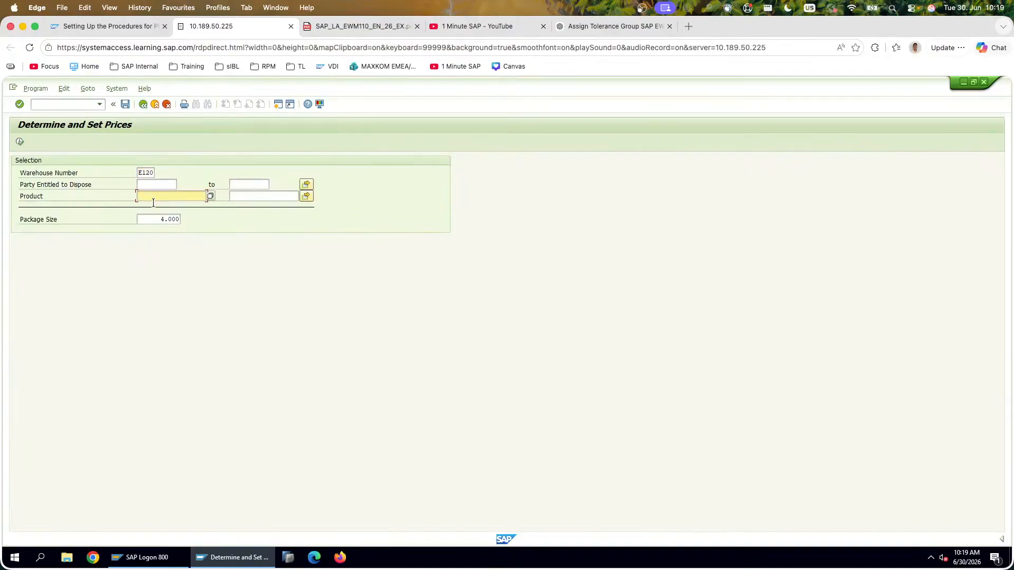
left_click(20, 142)
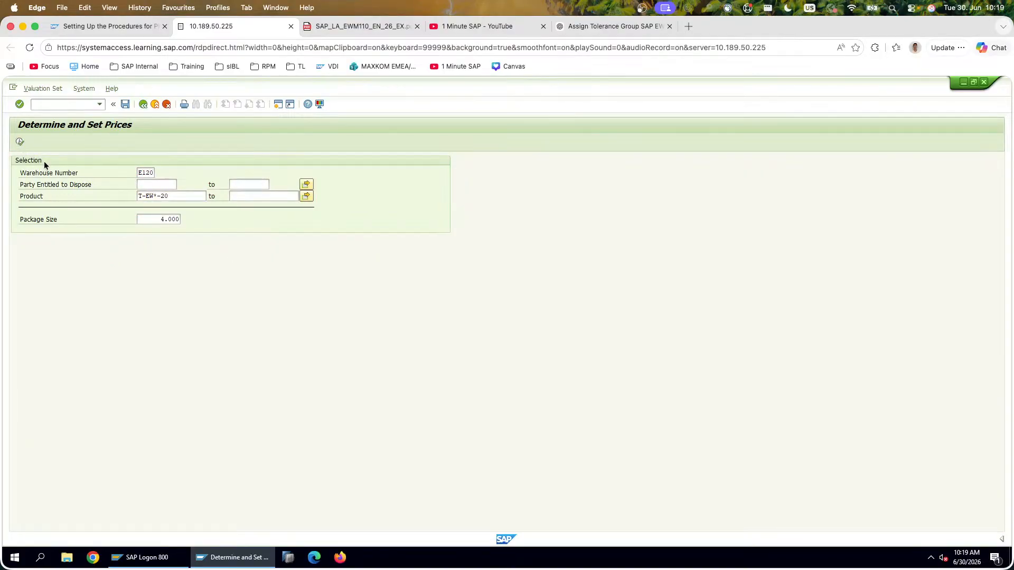
Step: Capture the valuation list, paste it into the Step 9 slide in PowerPoint and apply the Designer layout showing both pictures beneath the underlined title
left_click_drag(8, 95, 412, 407)
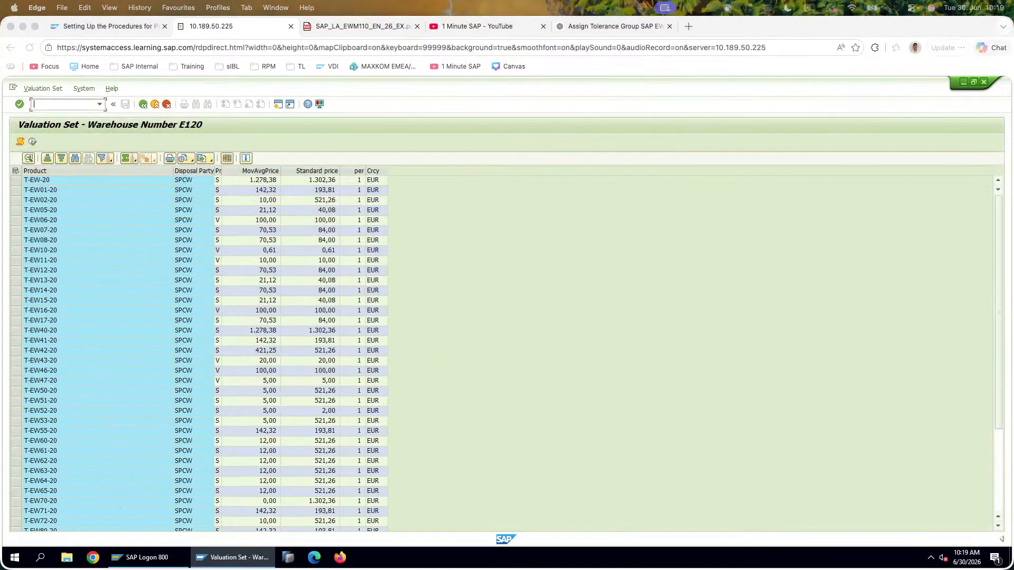
key("super+Tab")
key("super+v")
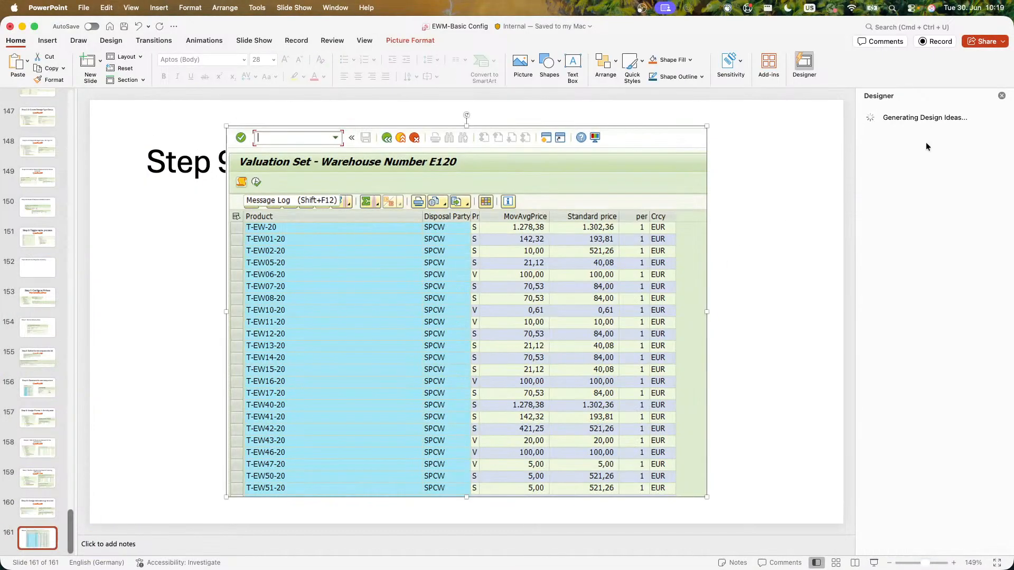
left_click(924, 143)
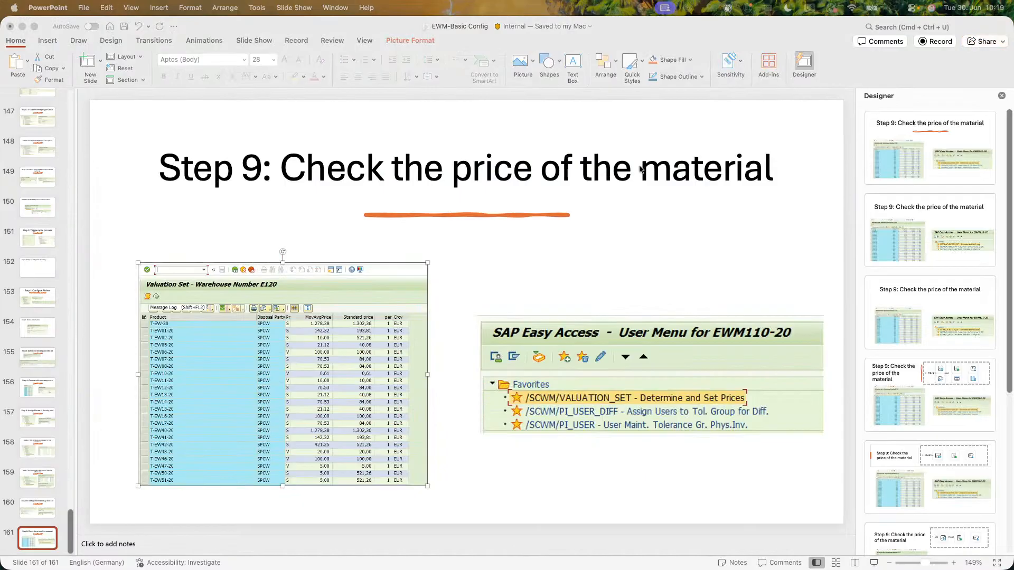
Step: Switch to the ChatGPT conversation in Edge and review the /SCWM/VALUATION_SET procedure, result log checks and price control notes
key("super+Tab")
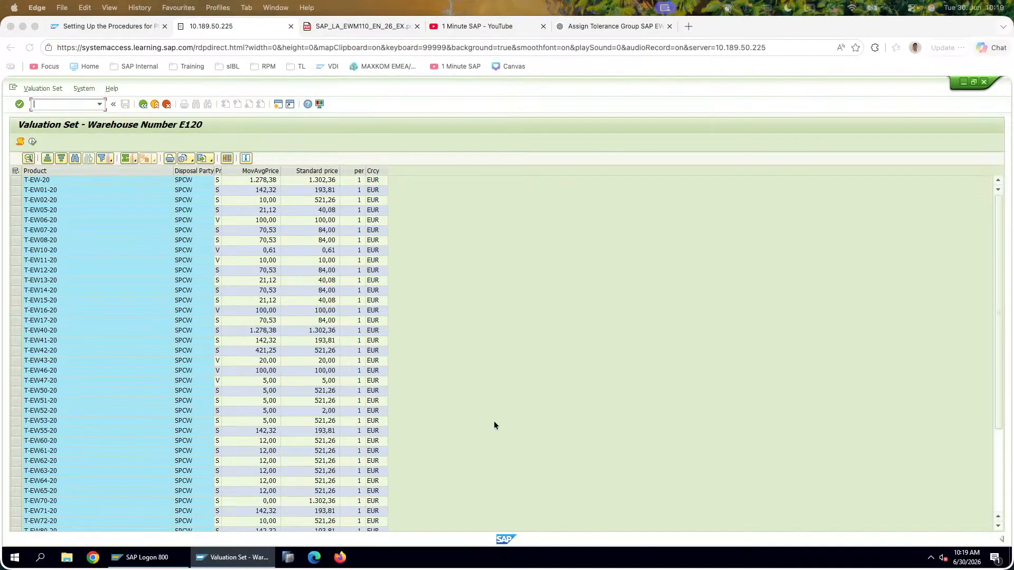
left_click(598, 27)
scroll(514, 256, "down", 3)
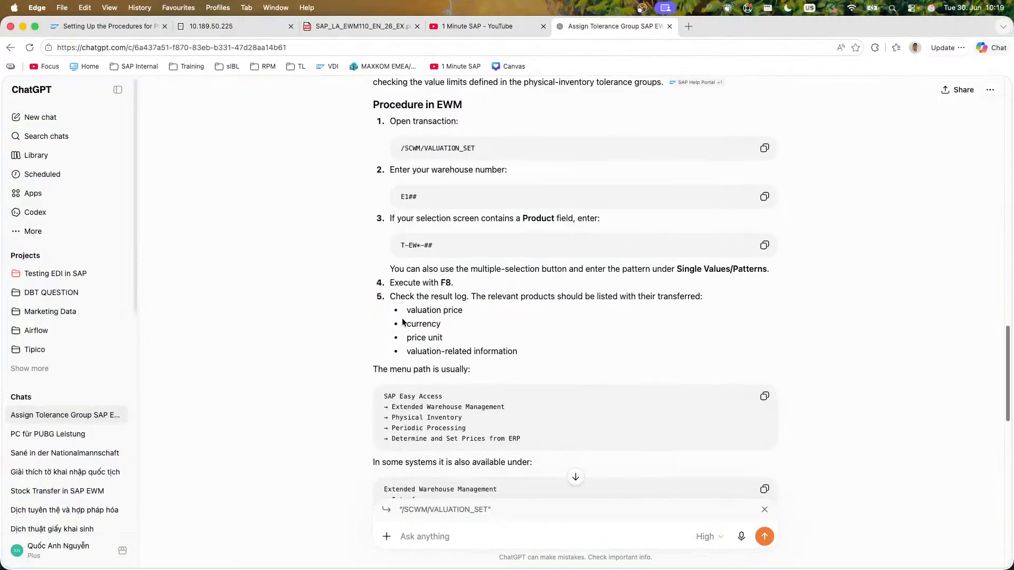
left_click_drag(392, 295, 574, 344)
left_click(362, 324)
scroll(362, 325, "down", 10)
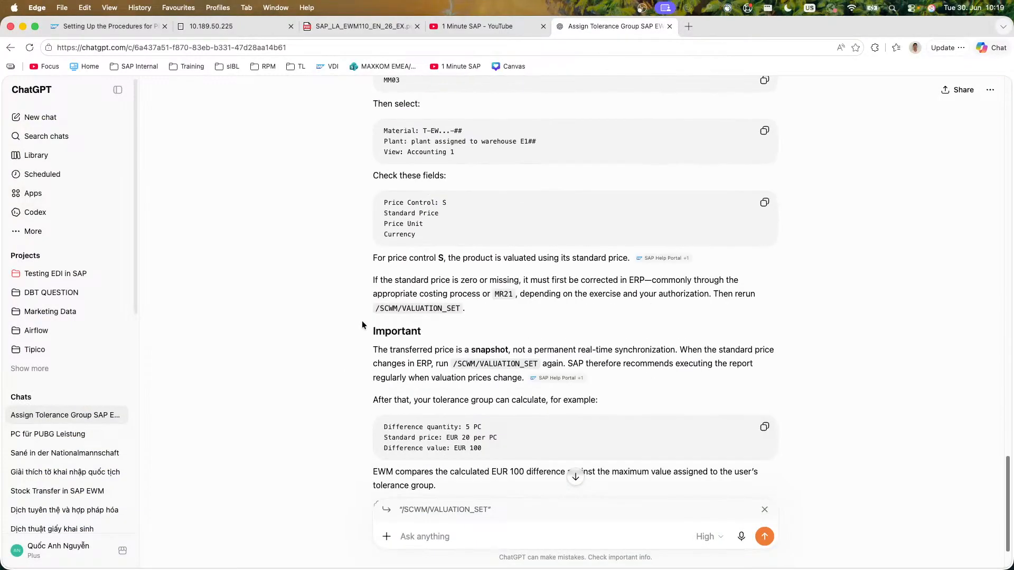
Step: Read the instructions under Create an Ad-Hoc Physical Inventory Document in the exercise PDF, focusing on products T-EW4* in storage type 0015
left_click(341, 27)
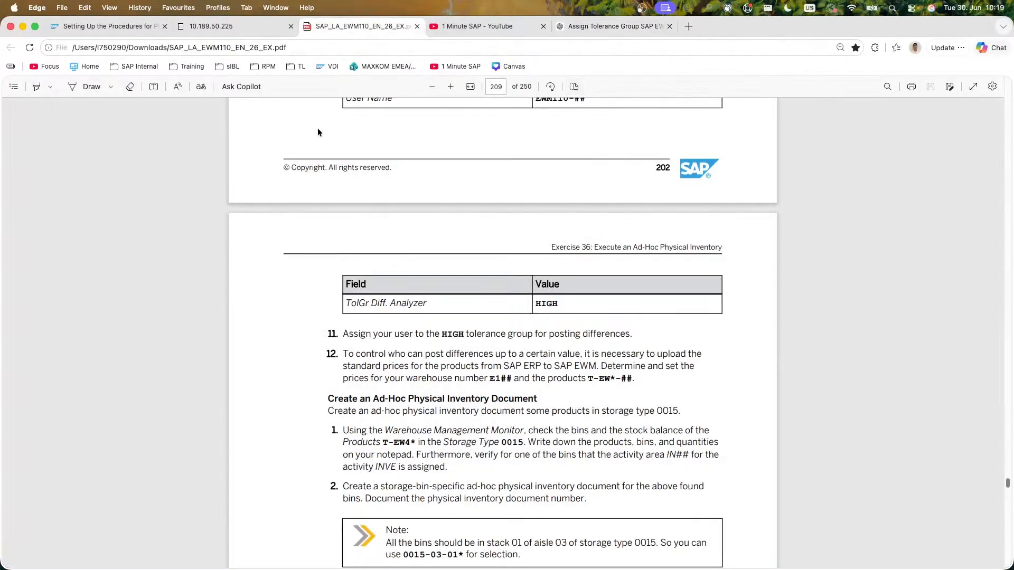
scroll(308, 291, "down", 5)
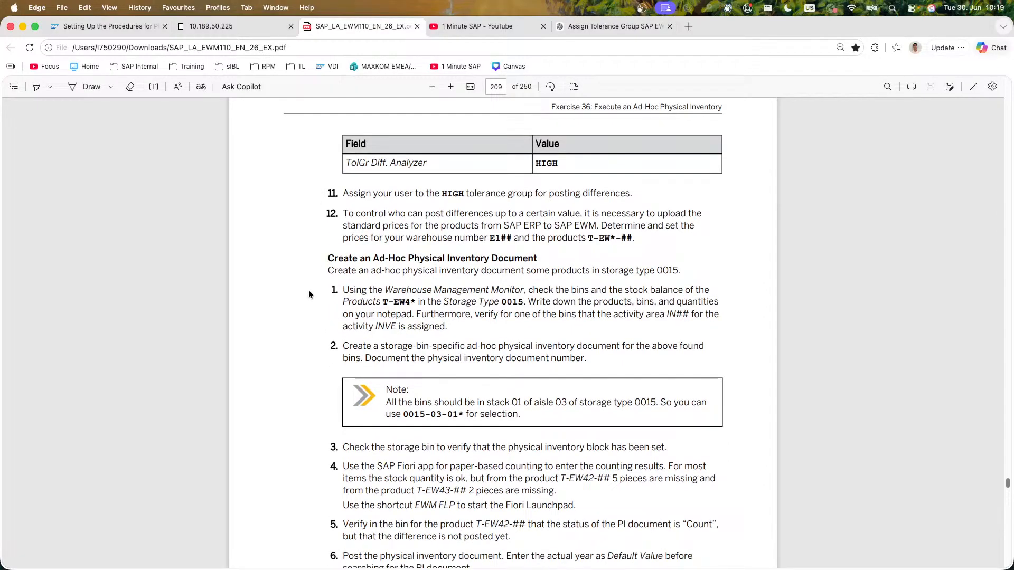
left_click_drag(343, 290, 486, 333)
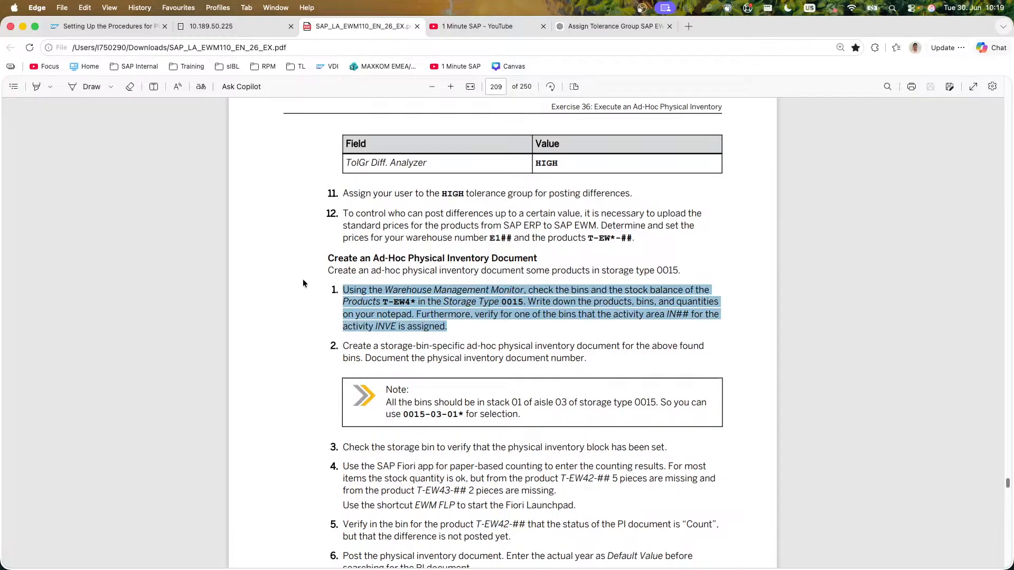
left_click_drag(418, 270, 678, 271)
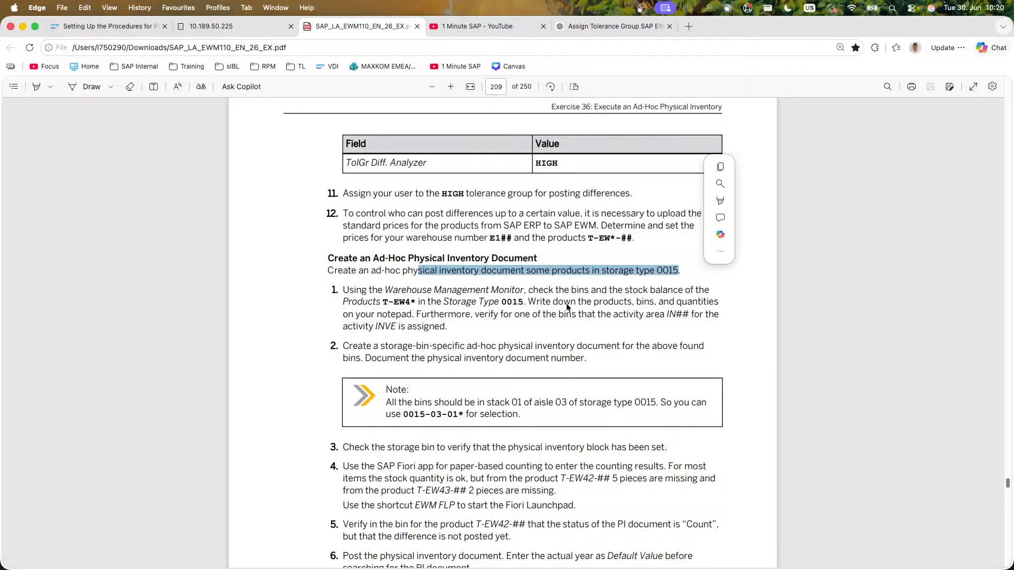
left_click_drag(382, 302, 416, 302)
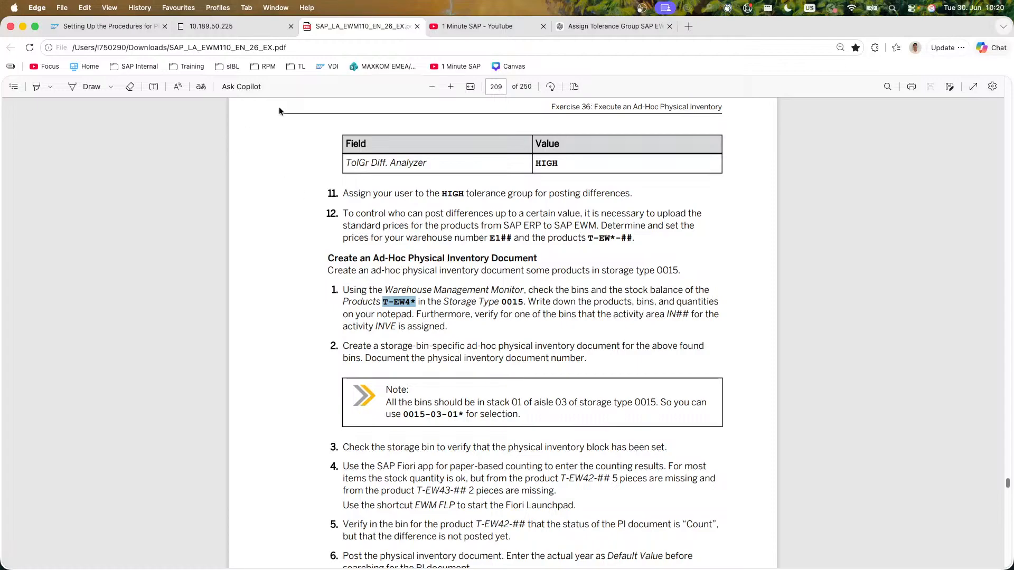
scroll(317, 238, "down", 2)
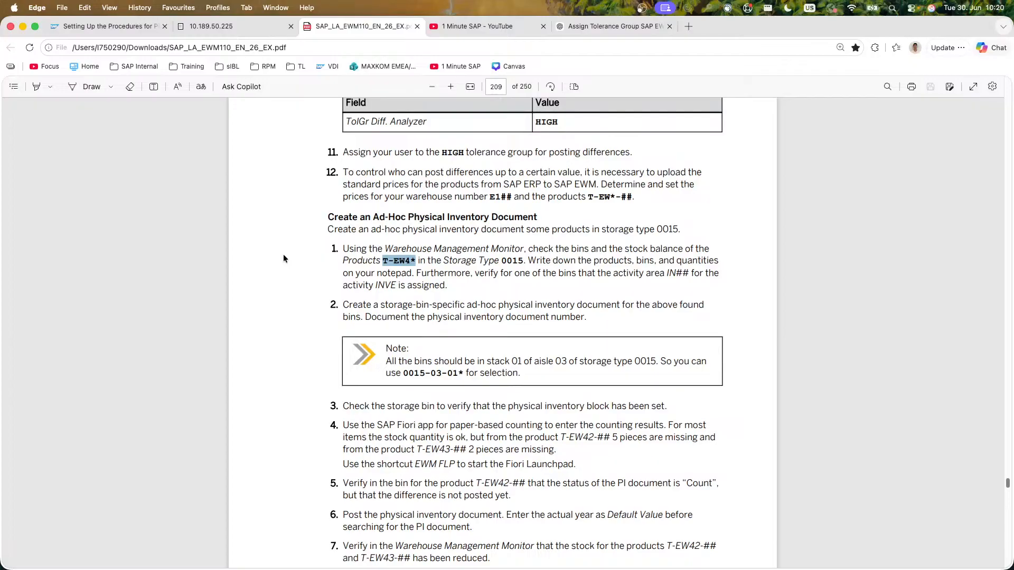
scroll(283, 257, "down", 2)
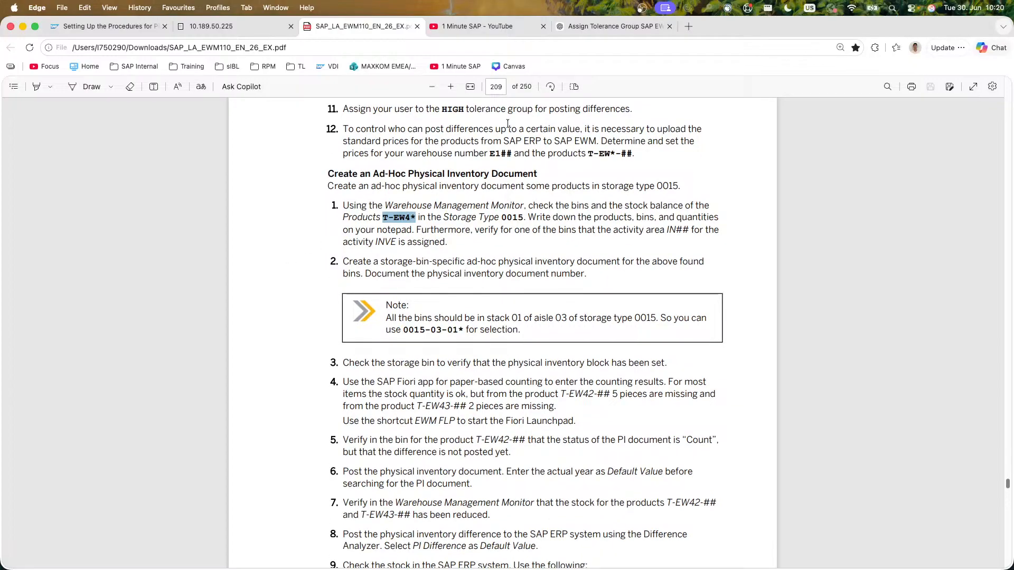
Step: Return to the SAP session and exit the valuation list and Determine and Set Prices to the user menu
left_click(464, 30)
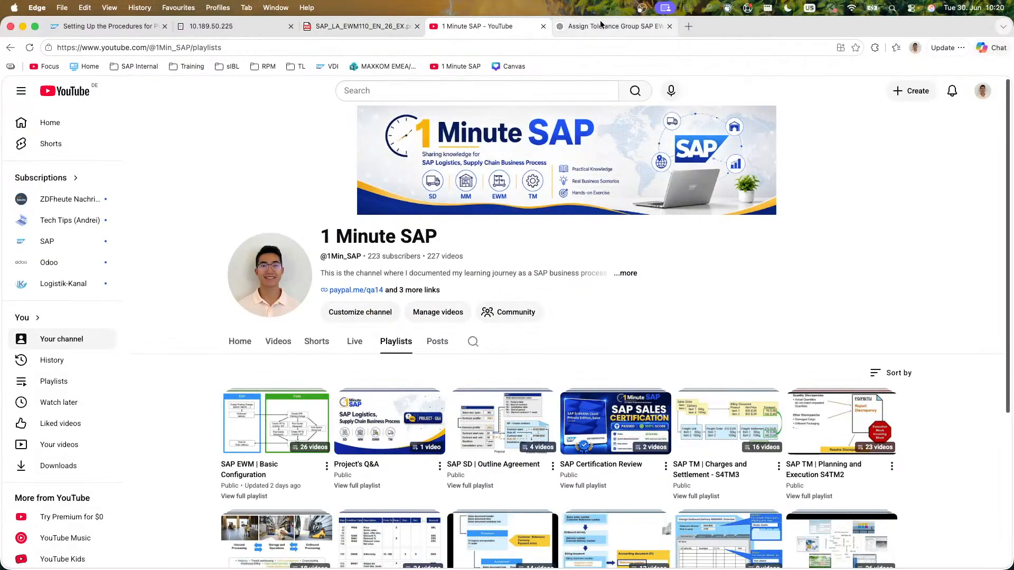
left_click(600, 23)
left_click(254, 27)
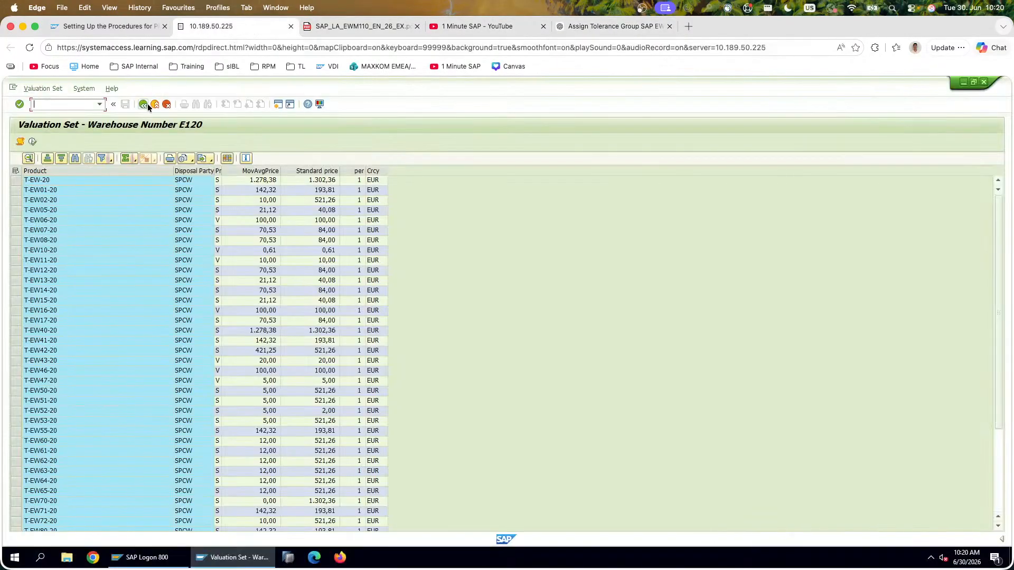
left_click(143, 105)
left_click(165, 104)
left_click(108, 181)
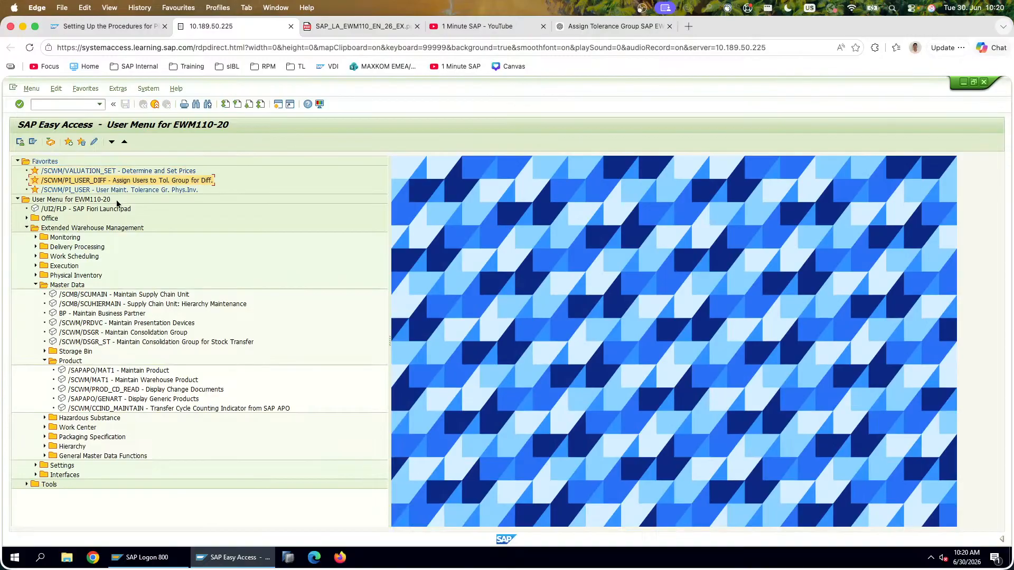
Step: Add the Warehouse Management Monitor (/SCWM/MON) from the Monitoring folder to the favorites
left_click(37, 237)
left_click(80, 247)
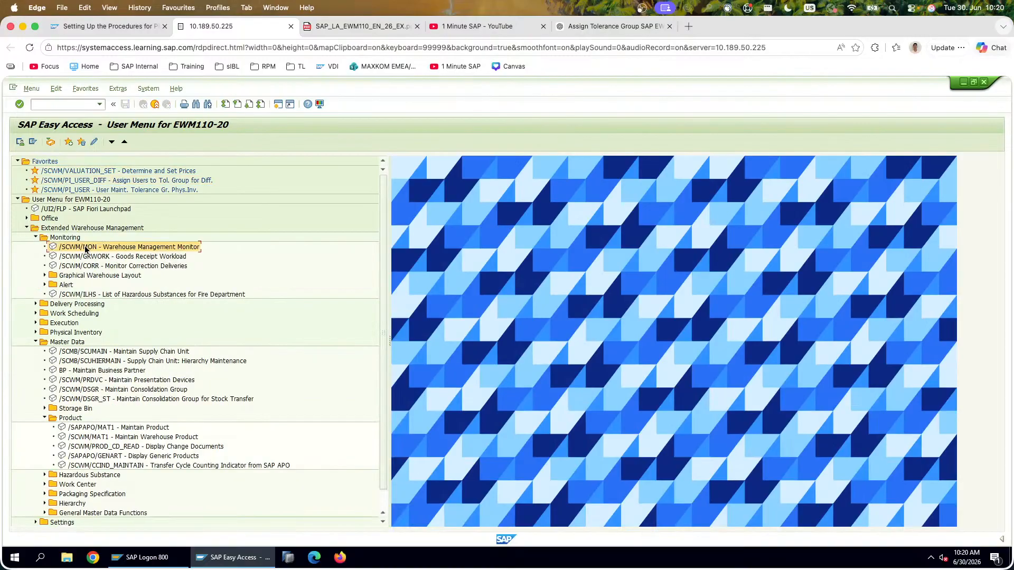
right_click(88, 247)
left_click(201, 289)
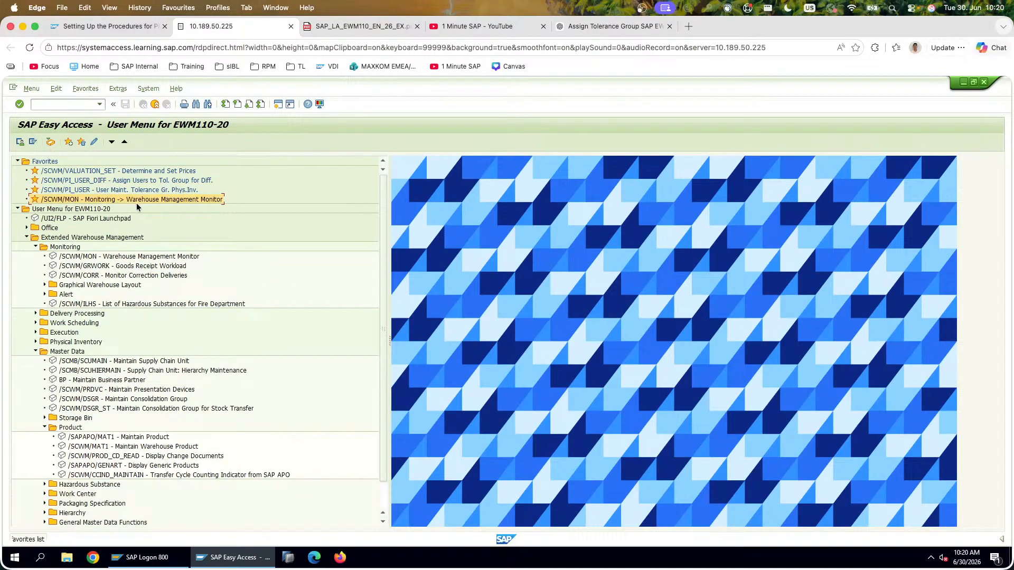
Step: Open the Warehouse Management Monitor from the favorites and bring up the Physical Stock selection for storage bins under Stock and Bin
double_click(146, 201)
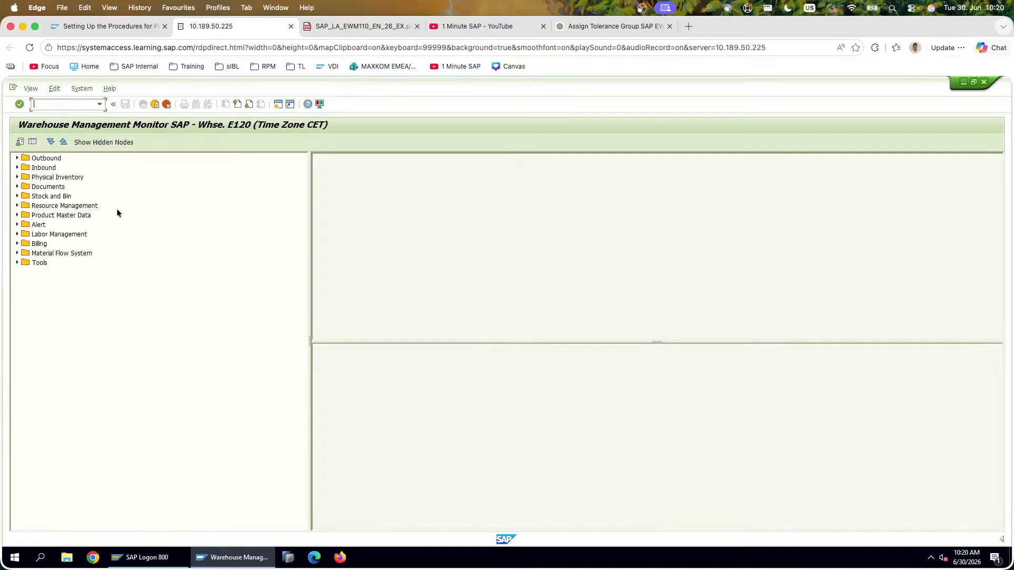
left_click(17, 196)
left_click(26, 205)
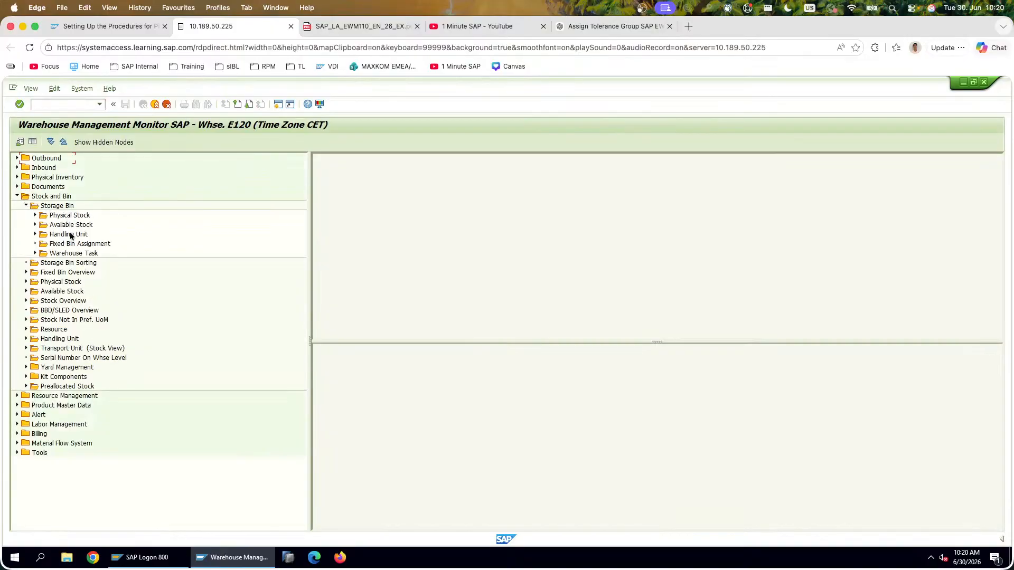
left_click(69, 216)
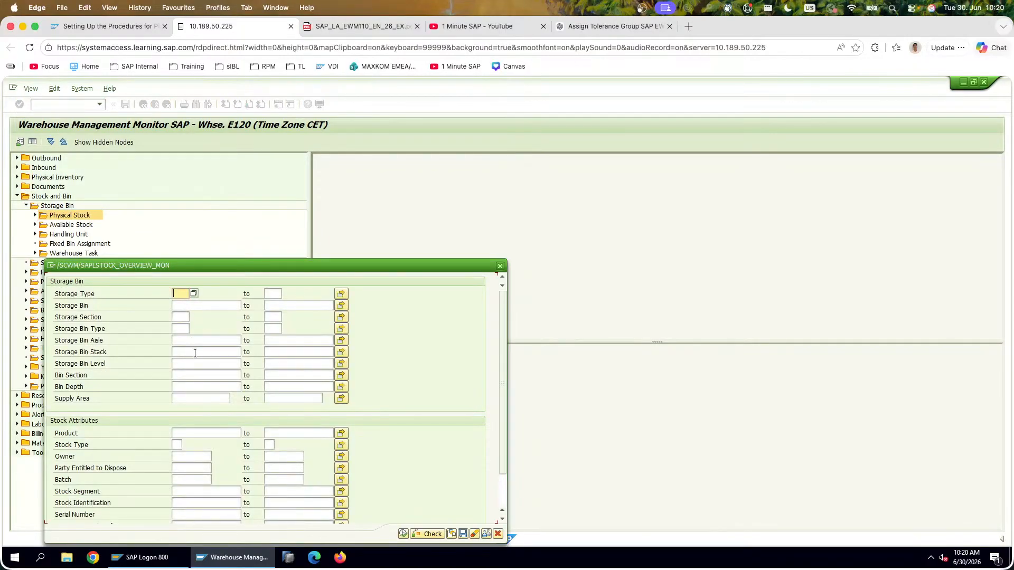
Step: Enter T-EW4* as the product in the physical stock selection, checking the pattern and storage type against the exercise PDF
left_click(193, 433)
left_click(375, 30)
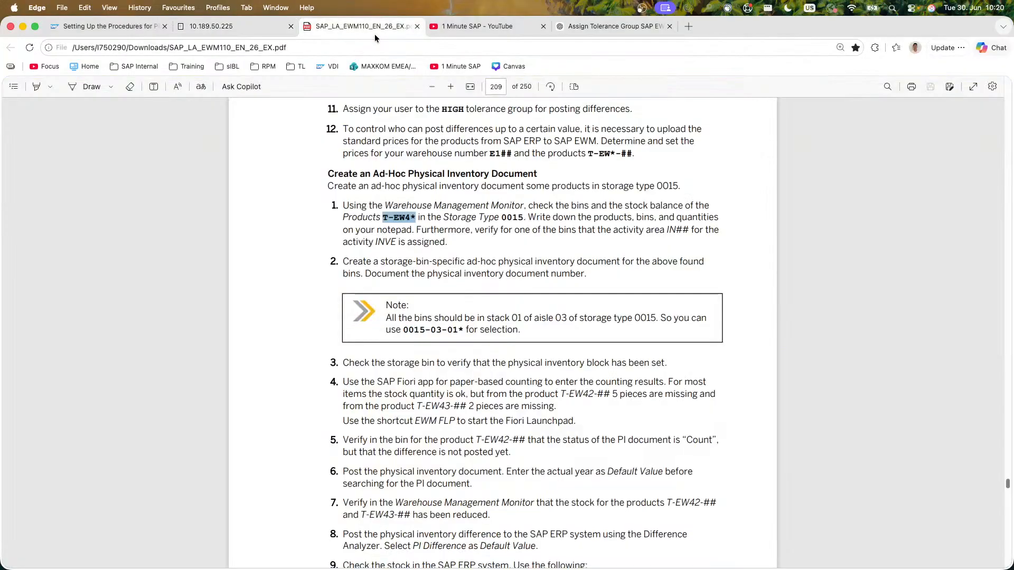
left_click(240, 26)
type("T0")
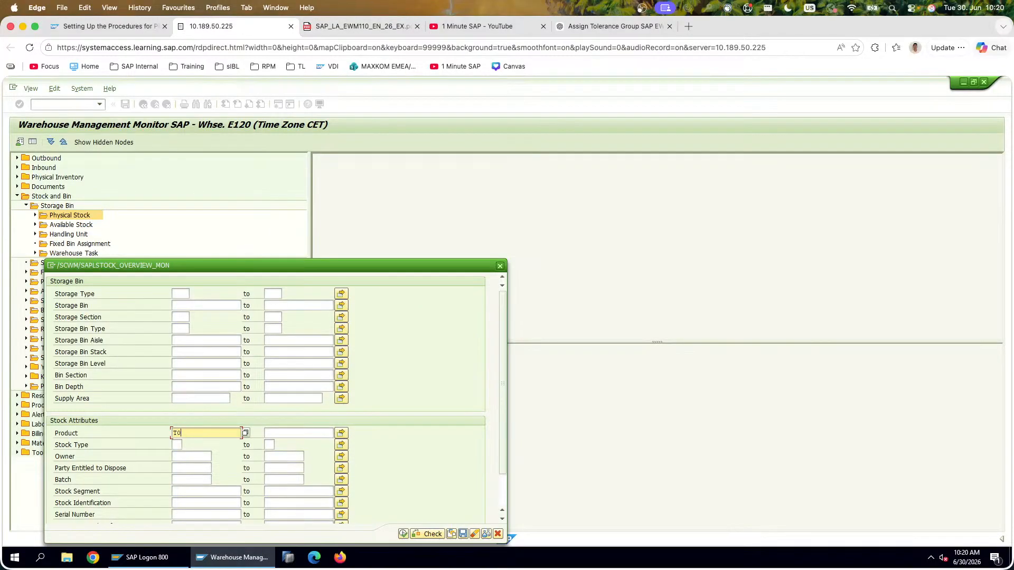
type("EW")
type("4*")
left_click(366, 30)
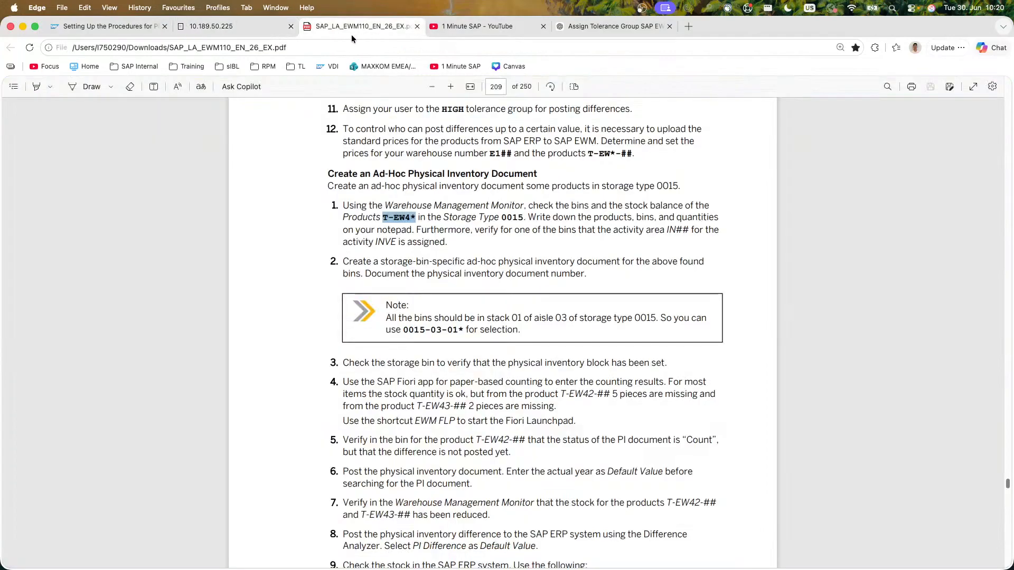
left_click(211, 26)
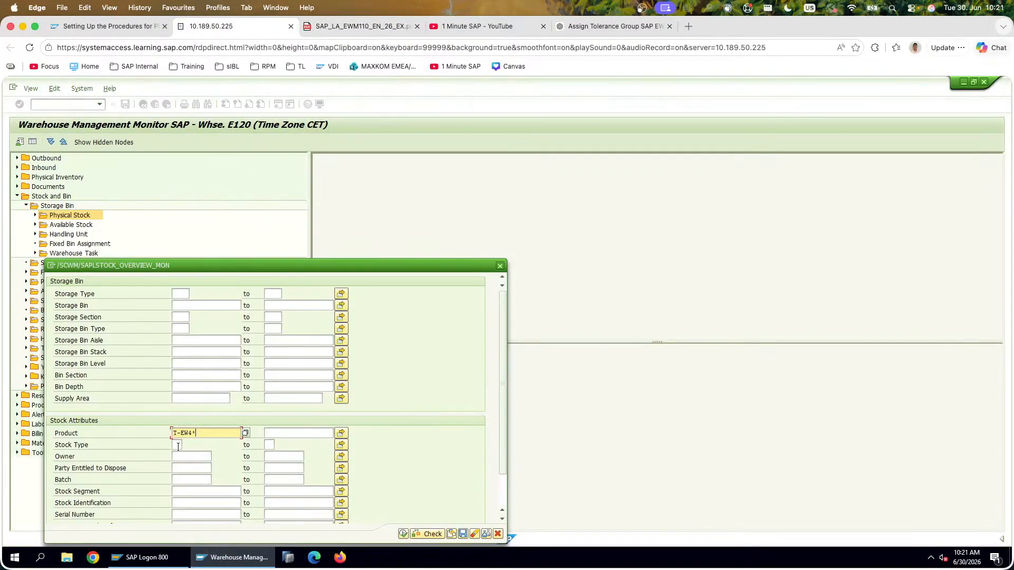
Step: Set the storage type to 0015 and run the physical stock selection
left_click(185, 304)
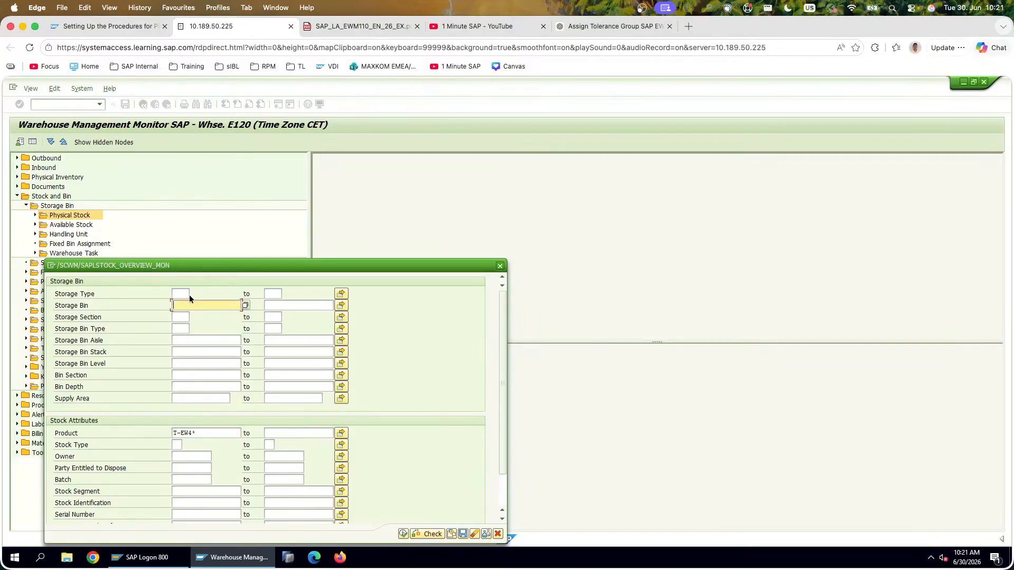
left_click(182, 294)
type("0015")
key("Tab")
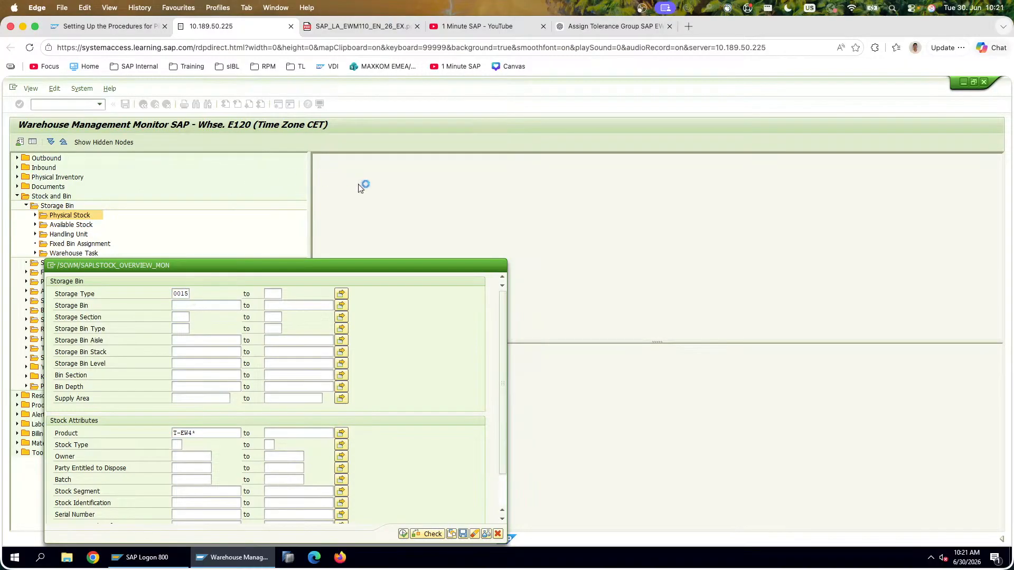
key("Return")
Step: Widen the physical stock results area and examine the products' storage bins, quantities and goods receipt dates
left_click_drag(310, 234, 244, 235)
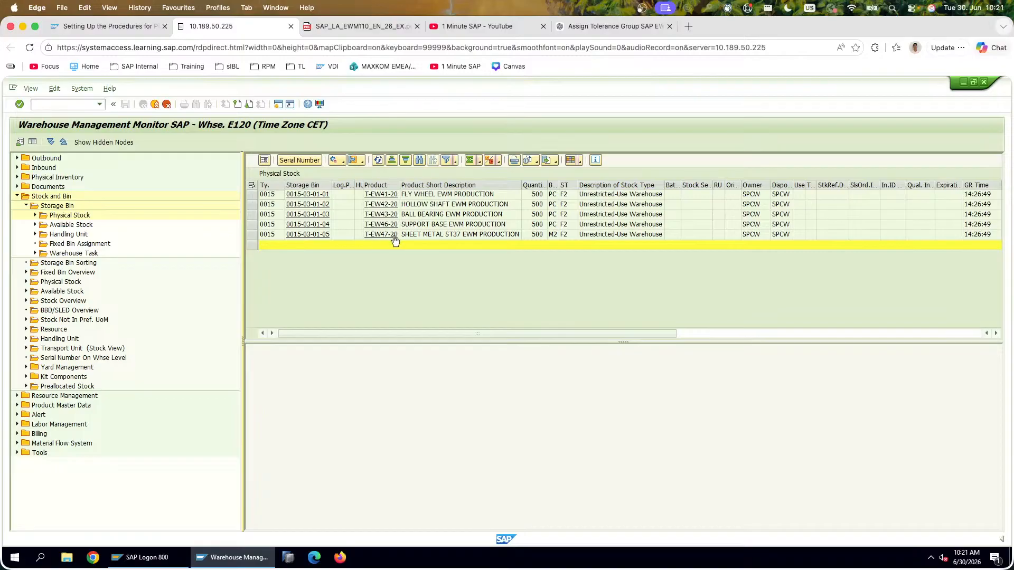
left_click(537, 206)
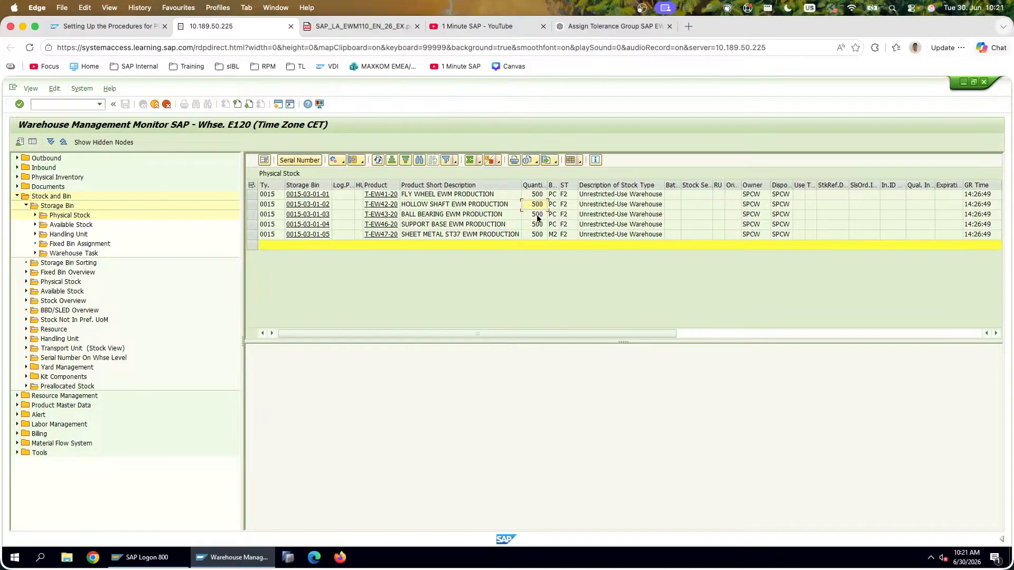
left_click_drag(674, 327, 964, 328)
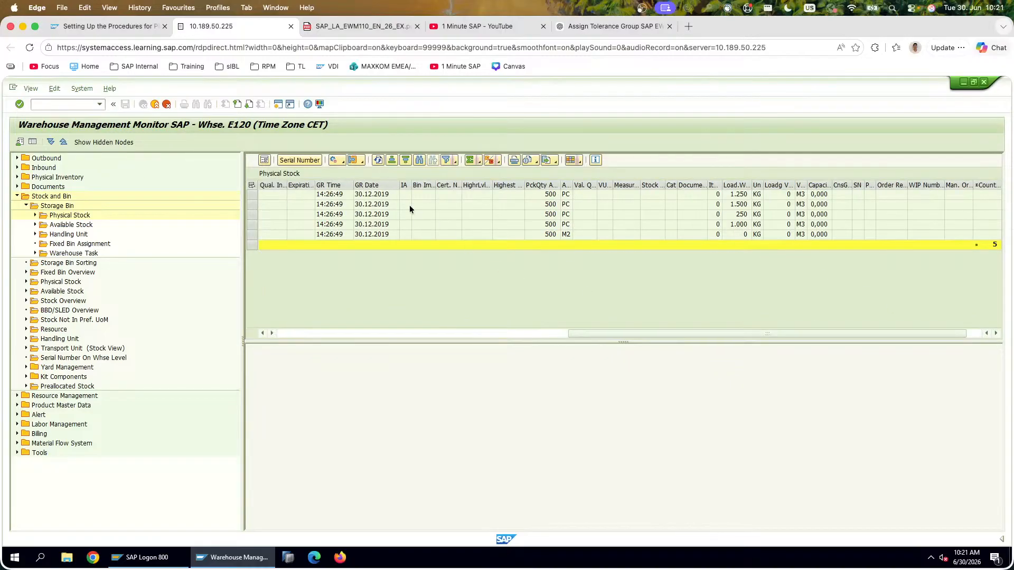
left_click(377, 195)
left_click_drag(588, 331, 246, 332)
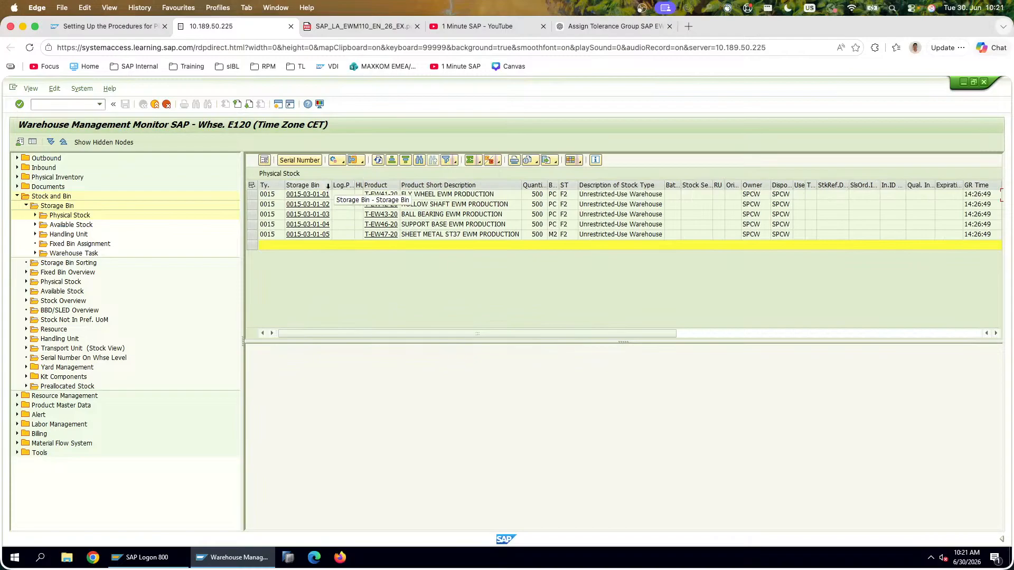
Step: Widen the HU column in the physical stock results and capture a screenshot of the monitor tree and stock list
left_click_drag(364, 184, 377, 185)
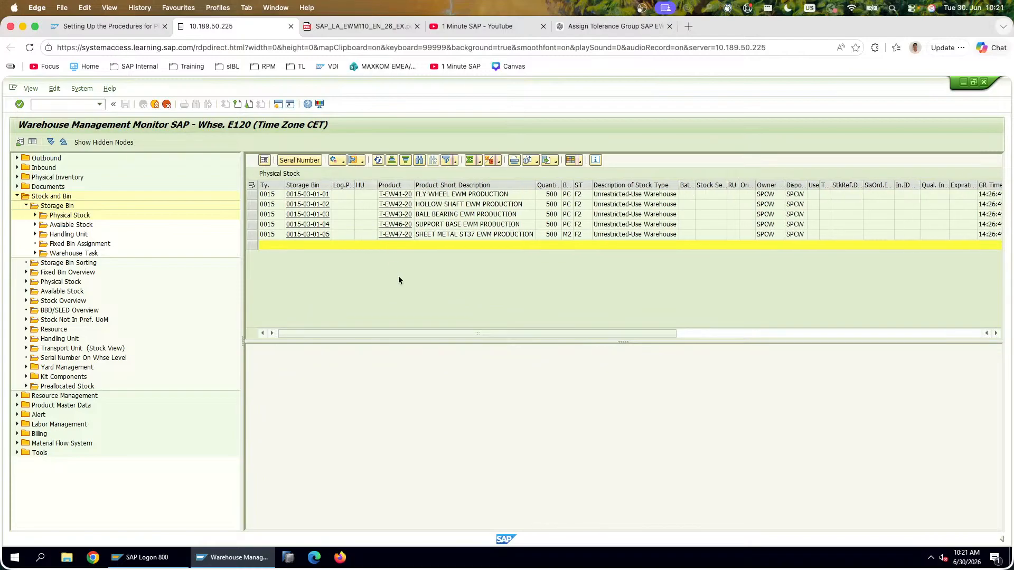
key("super+shift+4")
left_click_drag(10, 112, 1005, 280)
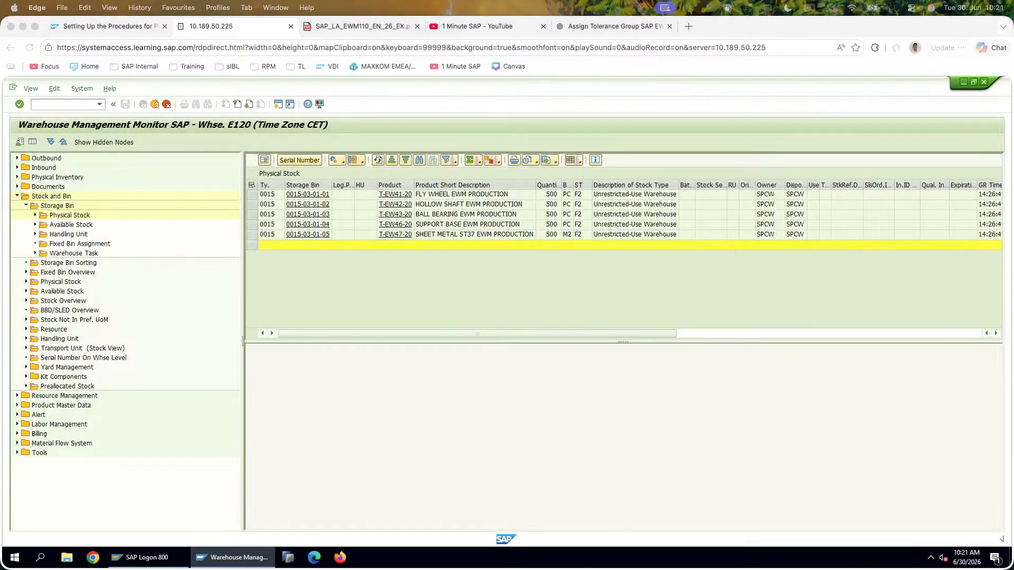
Step: Switch to PowerPoint and add a slide titled "Step 10: Check the stock in bin" containing the captured physical stock screenshot
key("super+Tab")
key("Return")
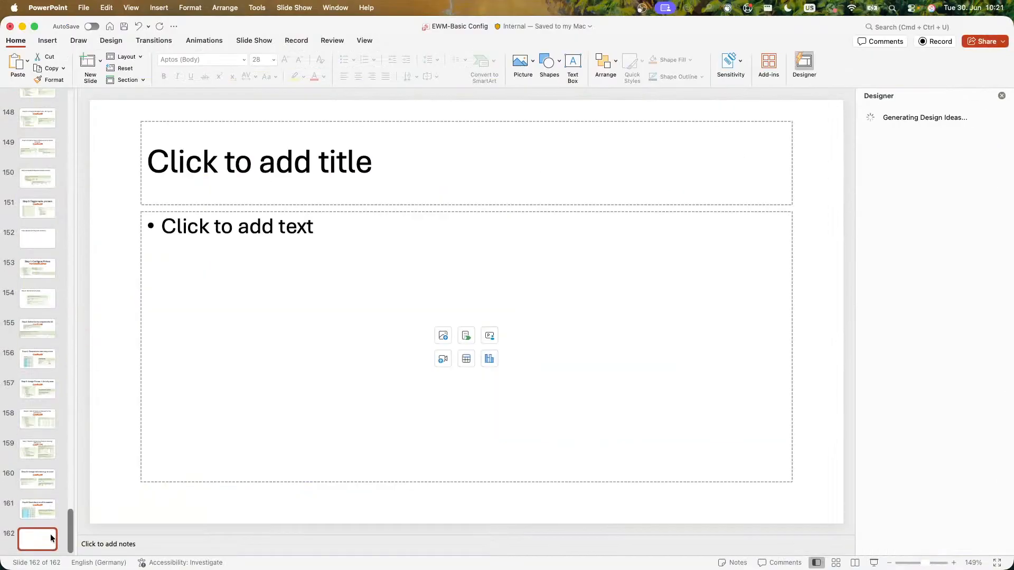
left_click(233, 185)
type("Step 10")
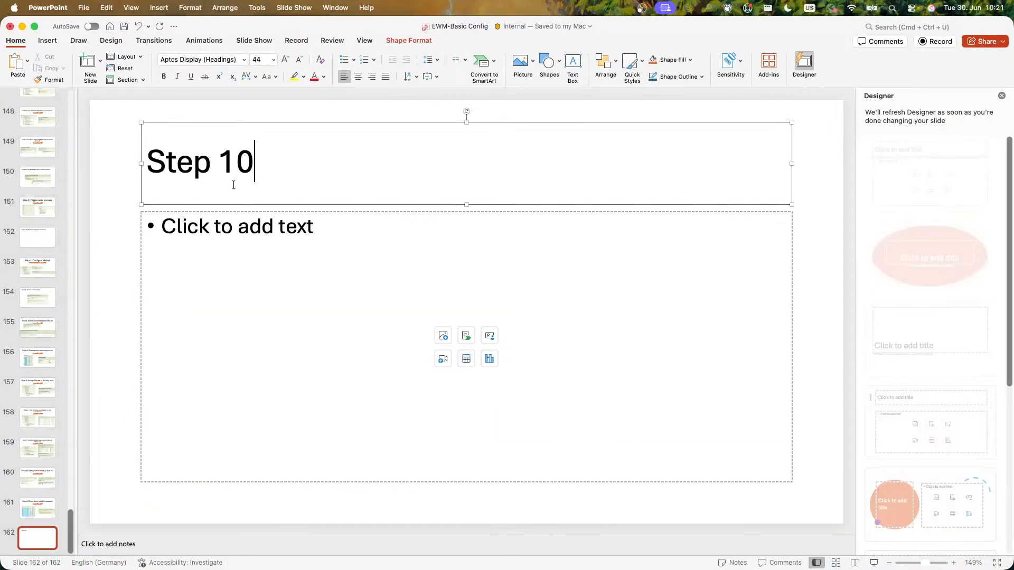
type(": Check the st")
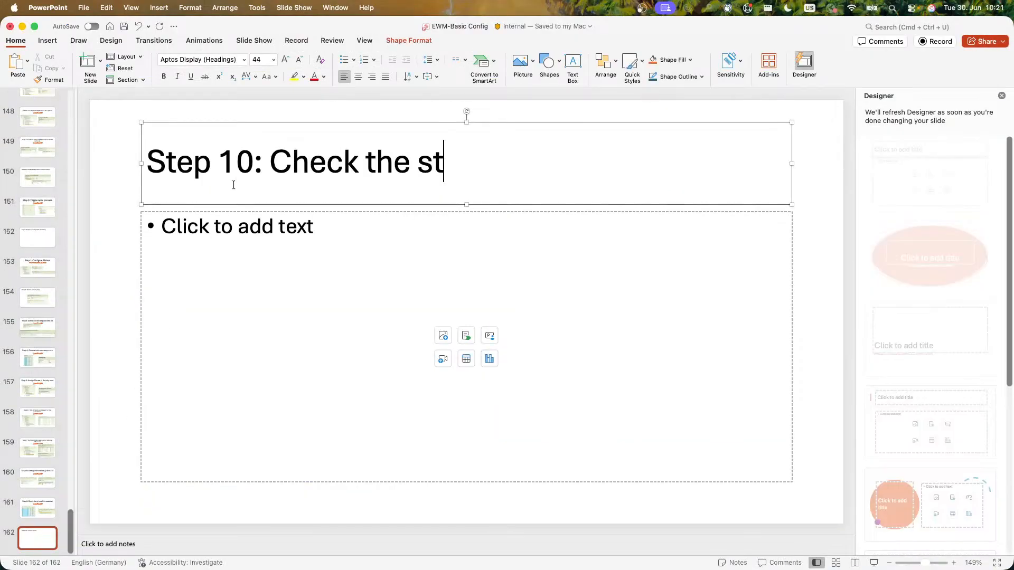
type("ock in bin")
left_click(223, 247)
key("super+v")
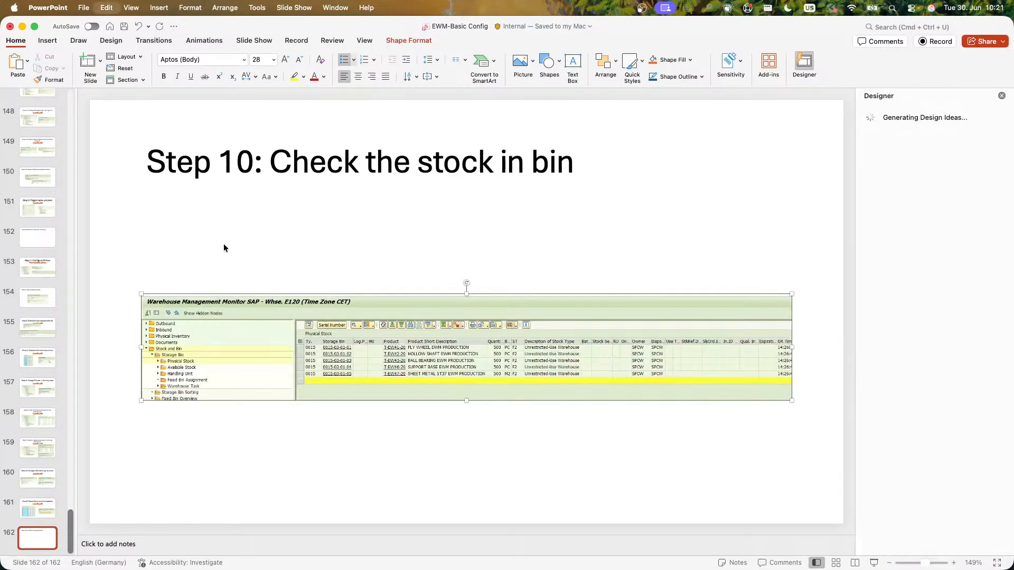
Step: Return to the browser and compare the storage bins in the physical stock results with the exercise PDF's note on stack and aisle
key("ctrl+Up")
left_click(505, 100)
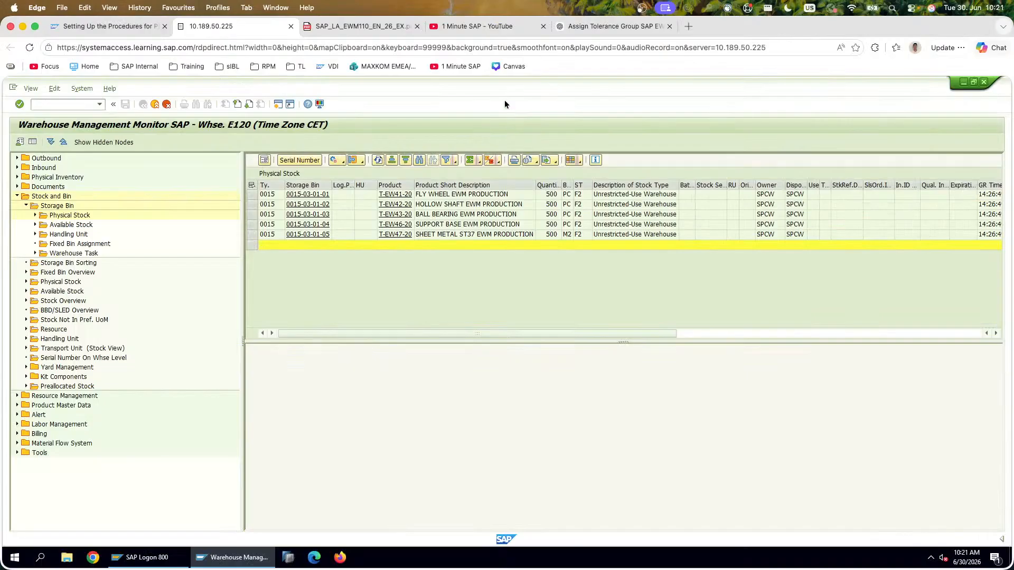
left_click(386, 27)
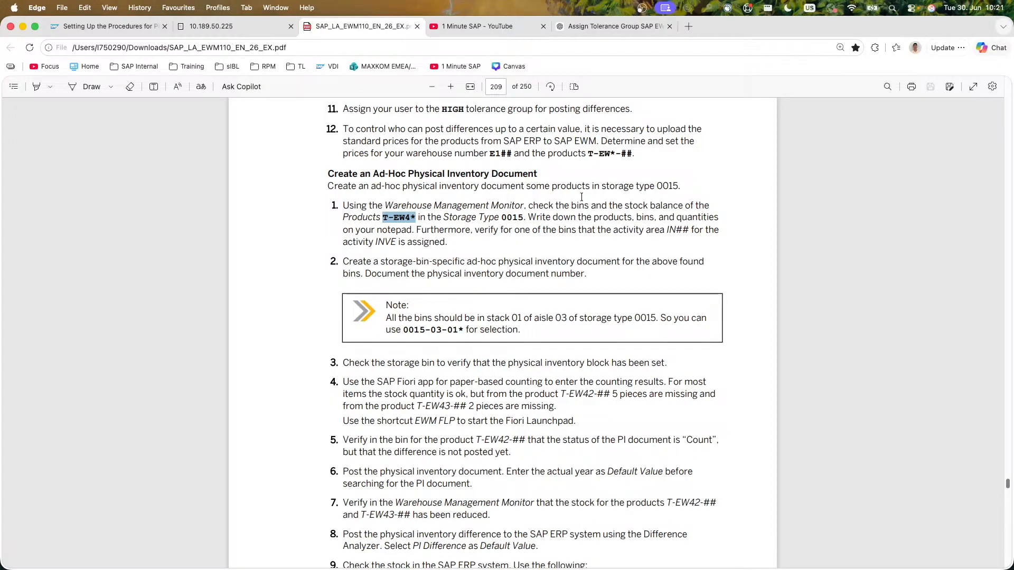
left_click(221, 27)
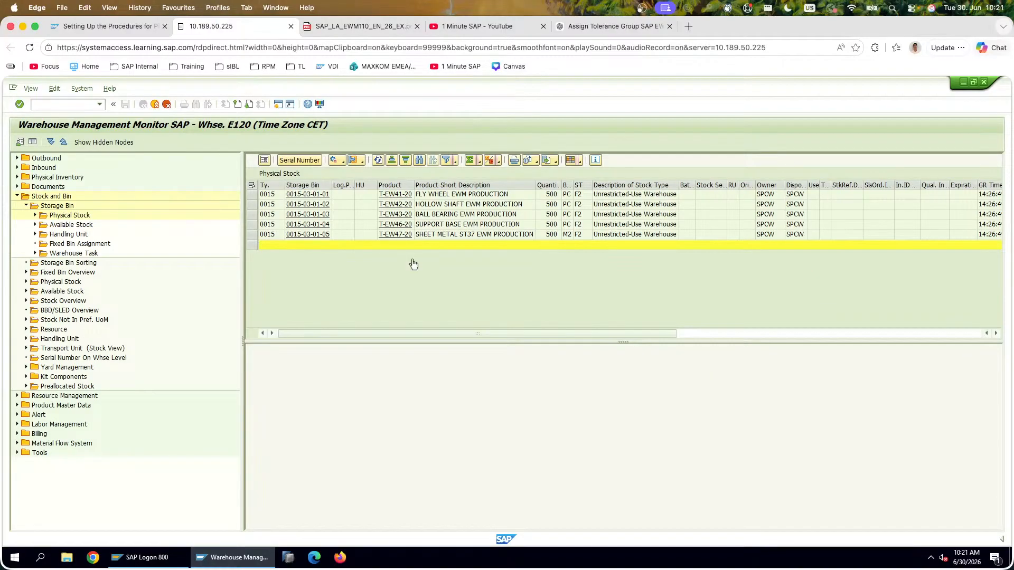
left_click(547, 196)
left_click(322, 186)
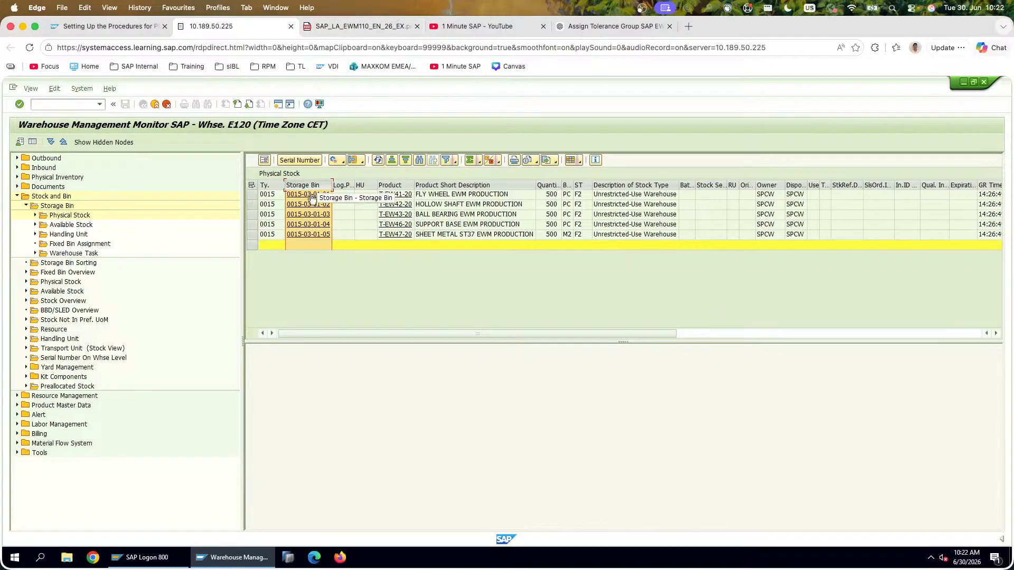
left_click(363, 29)
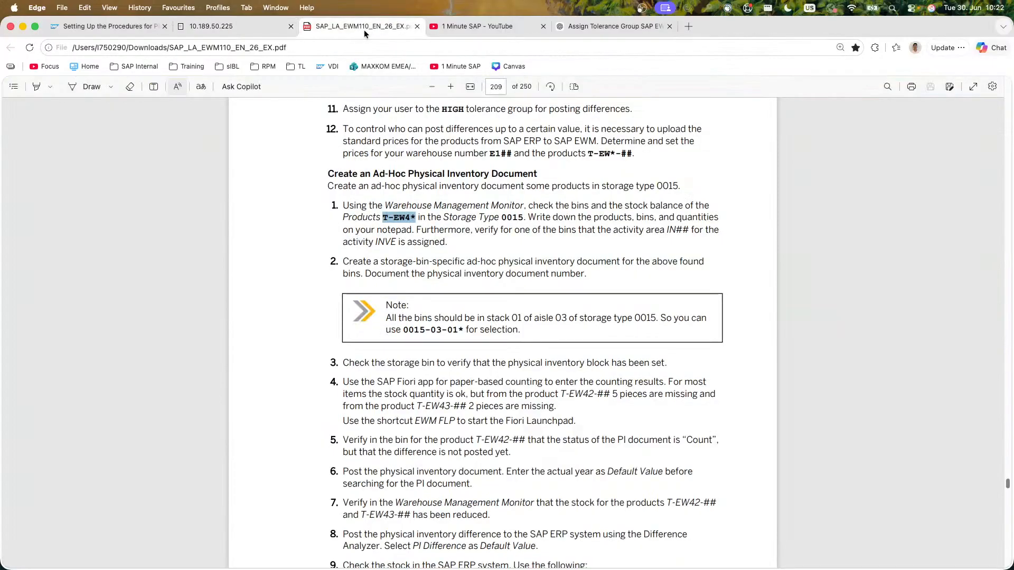
left_click_drag(553, 320, 590, 321)
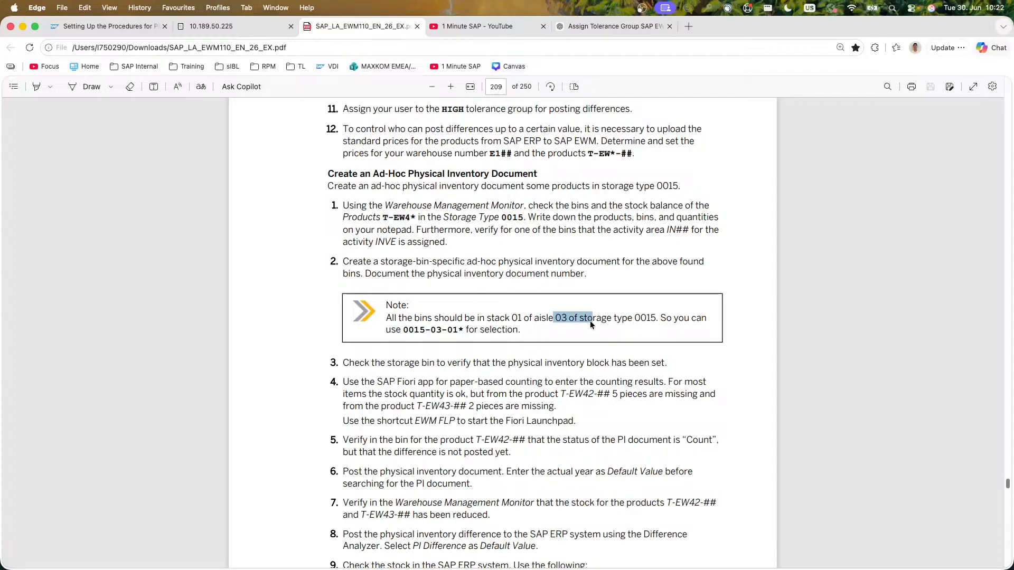
left_click(238, 27)
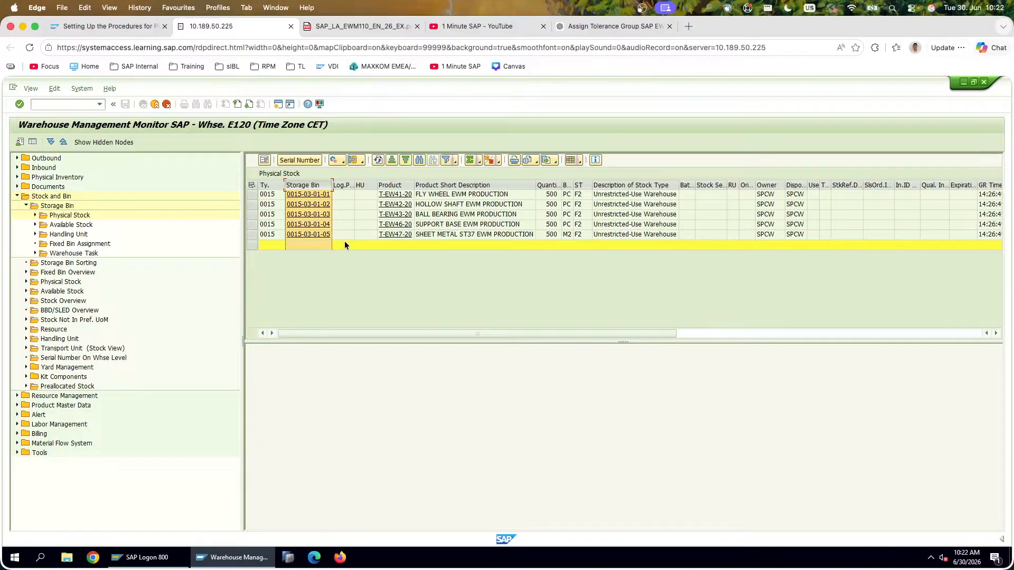
left_click(359, 26)
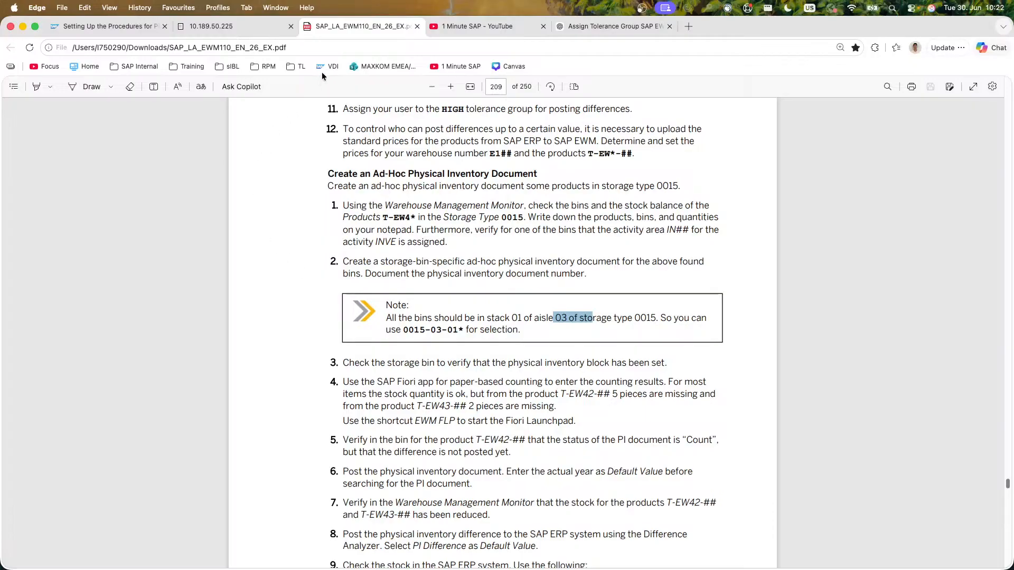
left_click(217, 27)
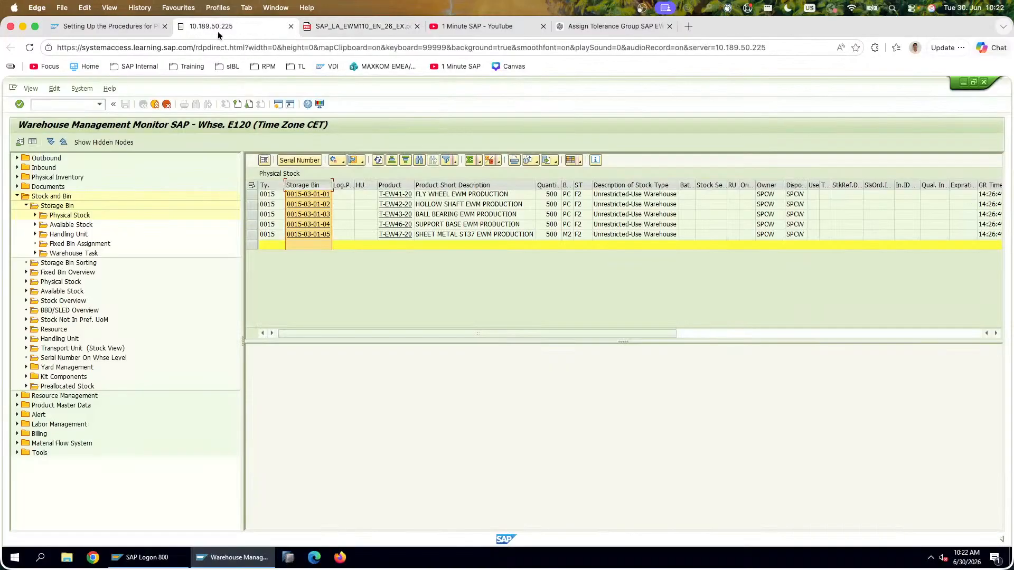
Step: Select all physical stock rows and examine which methods and object displays are offered for them
left_click(252, 194)
left_click(251, 185)
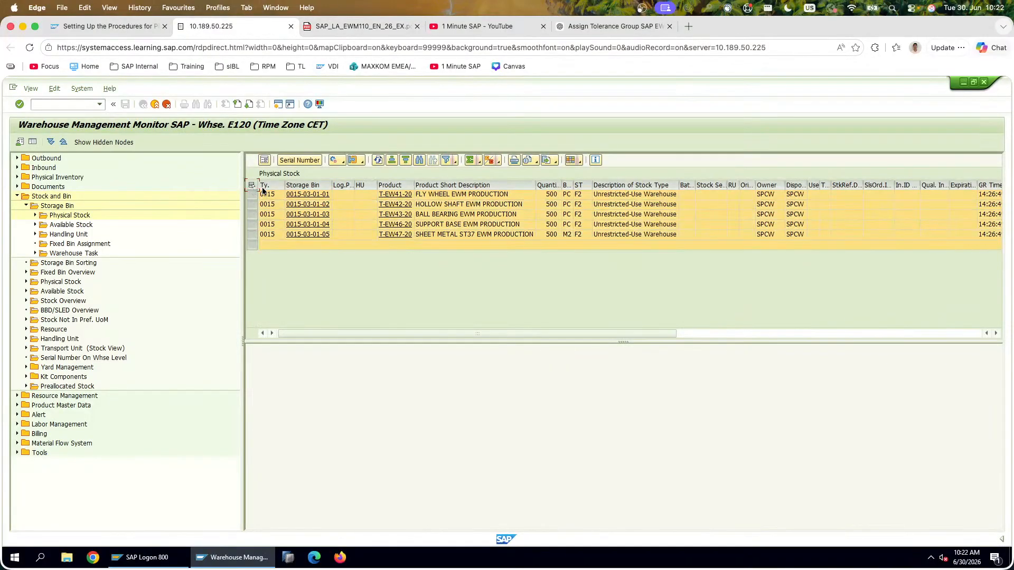
left_click(335, 162)
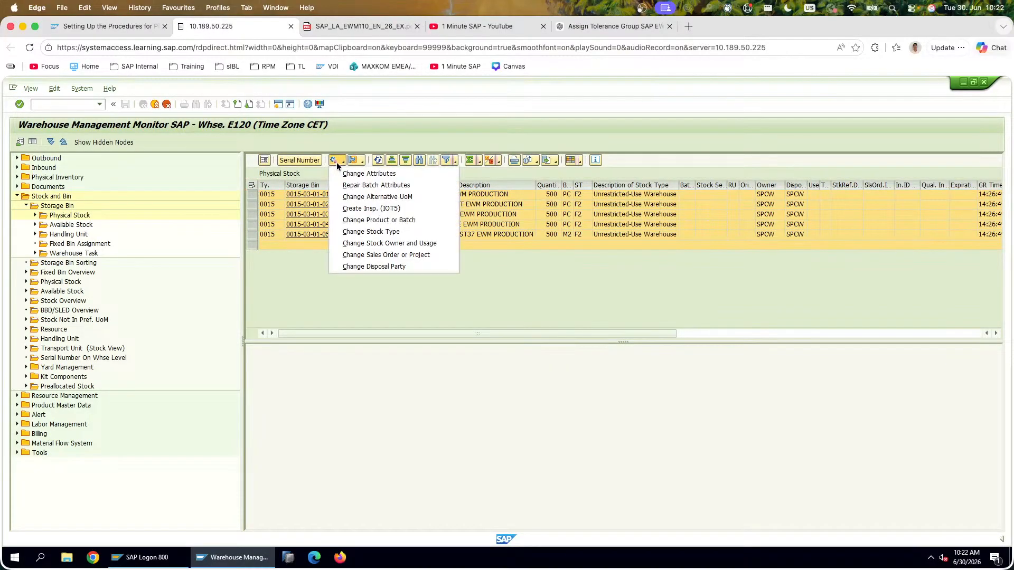
left_click(338, 161)
left_click(355, 160)
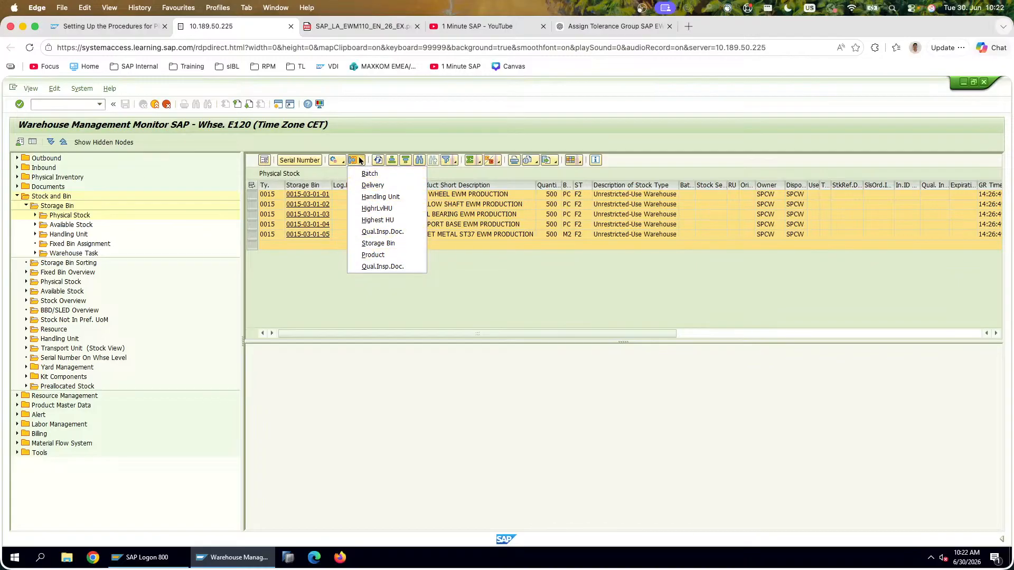
left_click(334, 162)
left_click(334, 162)
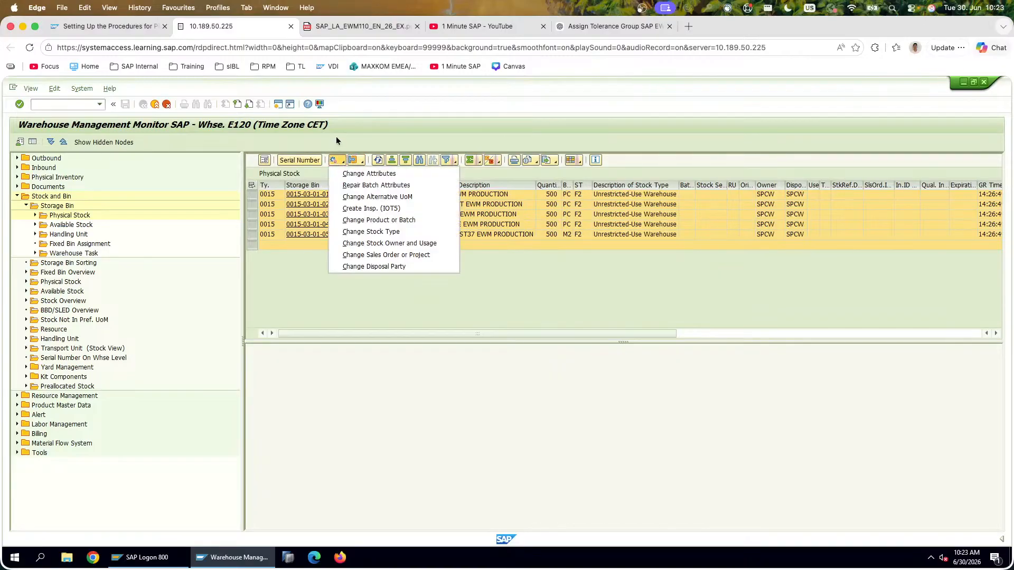
Step: Read the exercise PDF's ad-hoc physical inventory tasks on document creation, the inventory block, Fiori counting and missing pieces
left_click(356, 29)
left_click_drag(342, 362, 668, 362)
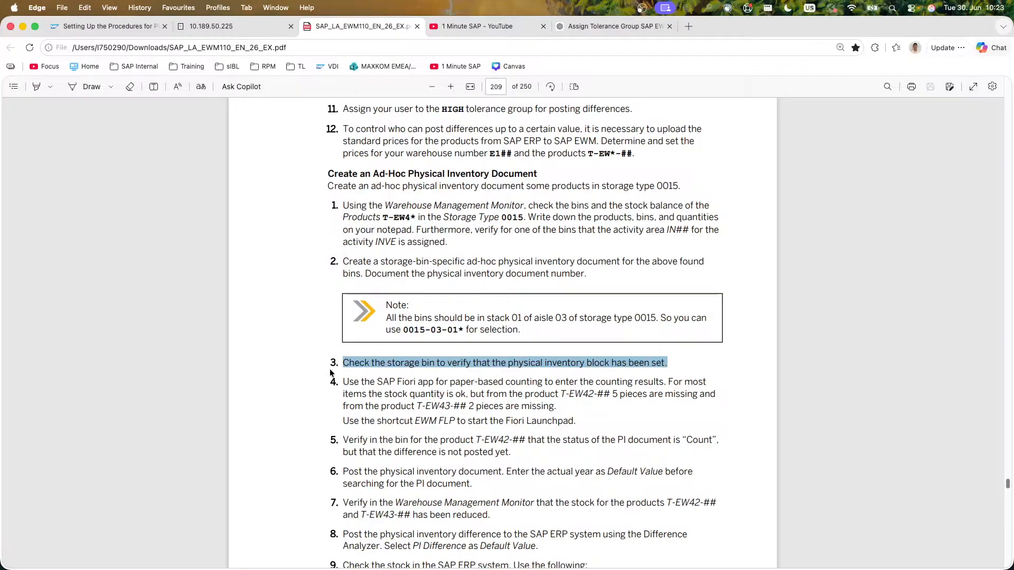
left_click_drag(344, 383, 577, 422)
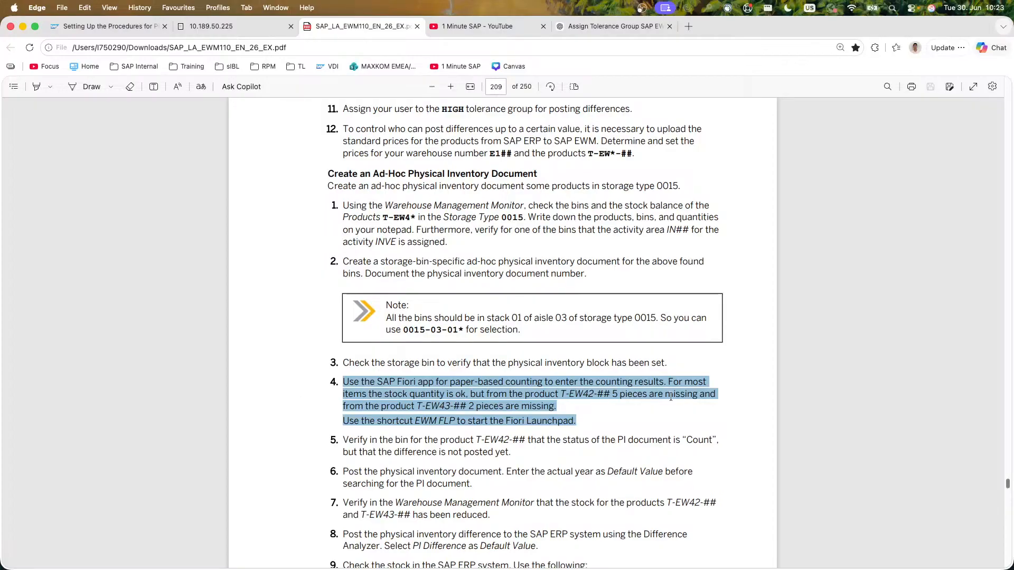
left_click(594, 395)
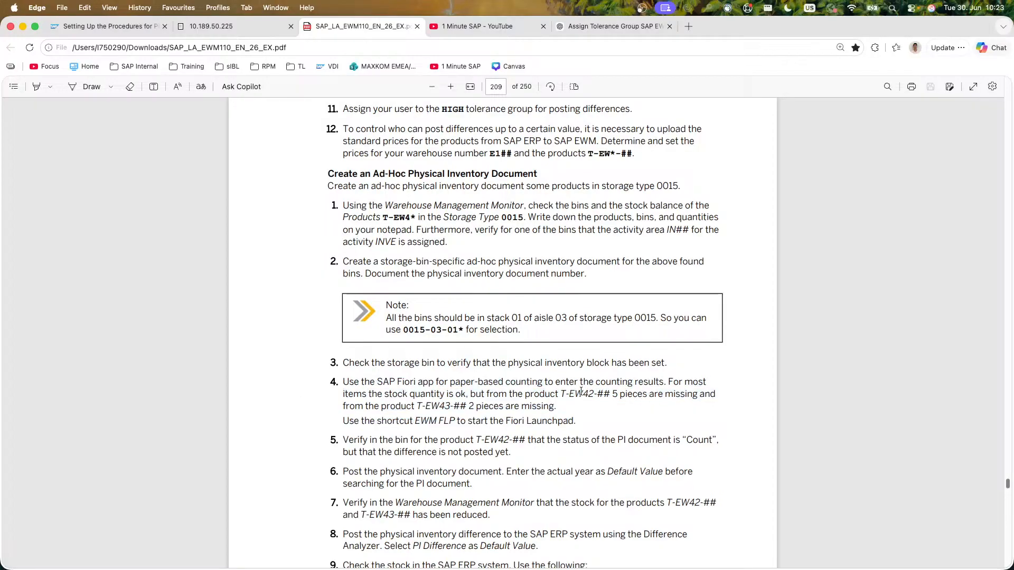
left_click_drag(566, 394, 624, 396)
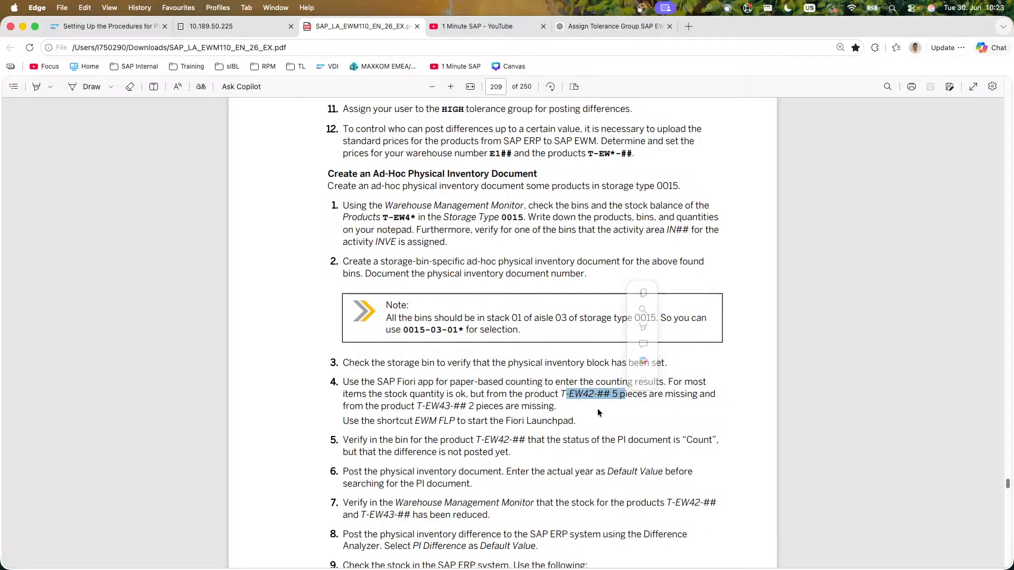
left_click_drag(417, 406, 553, 407)
triple_click(513, 423)
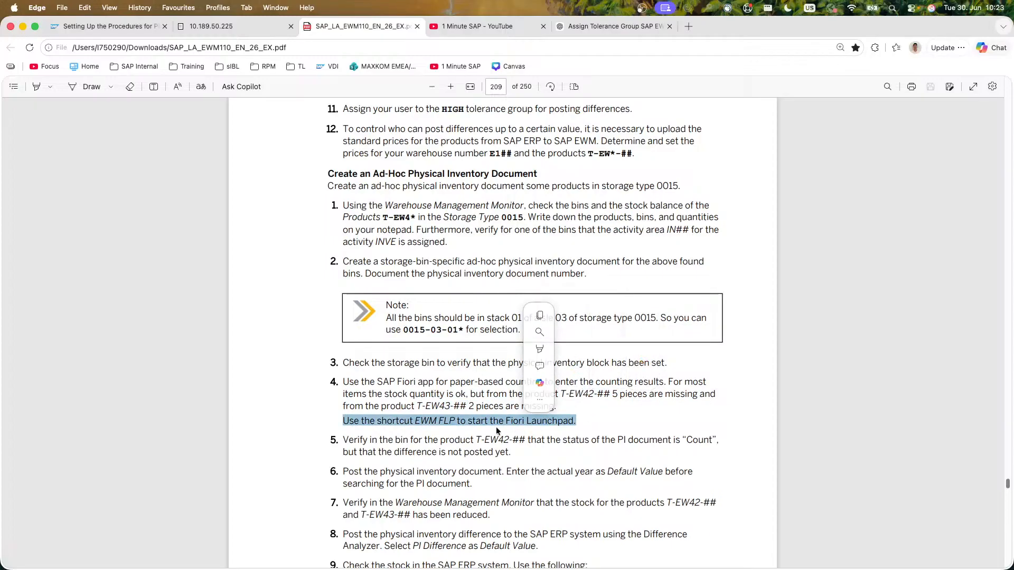
left_click(312, 420)
scroll(313, 416, "down", 2)
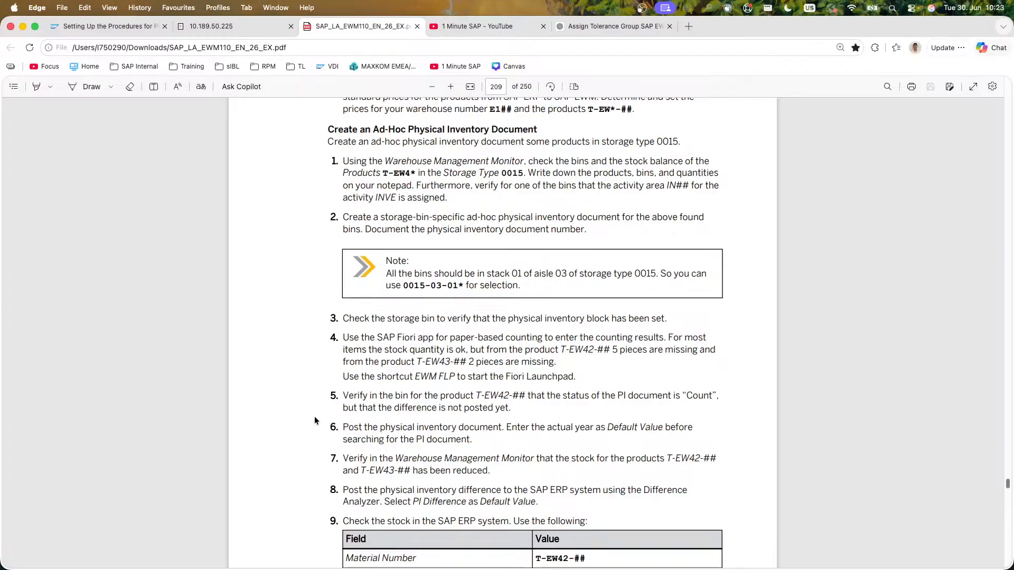
left_click_drag(343, 216, 587, 231)
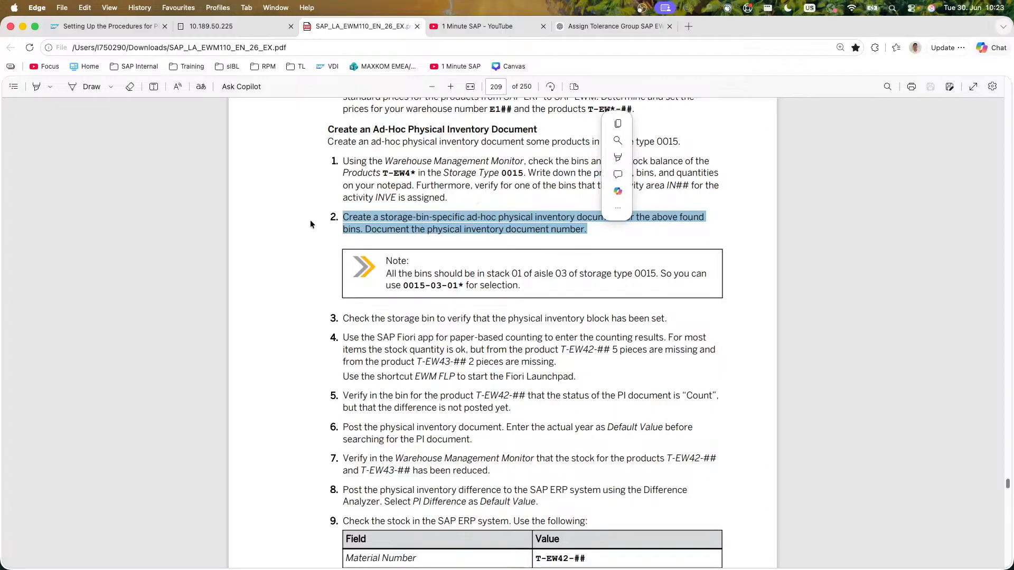
left_click(474, 25)
Step: Leave the Warehouse Management Monitor and show only the main folders under Extended Warehouse Management in the user menu
left_click(219, 32)
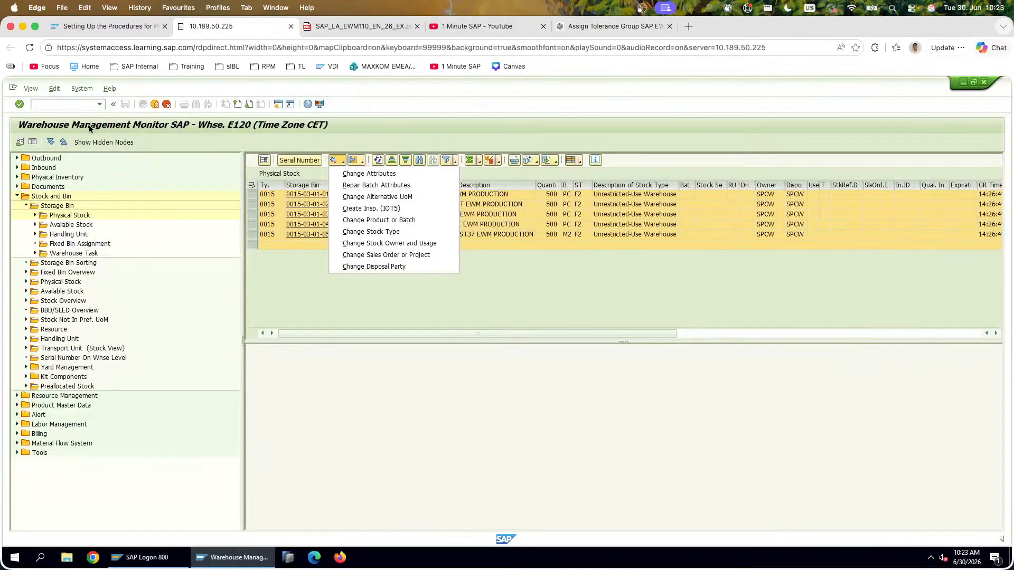
left_click(151, 104)
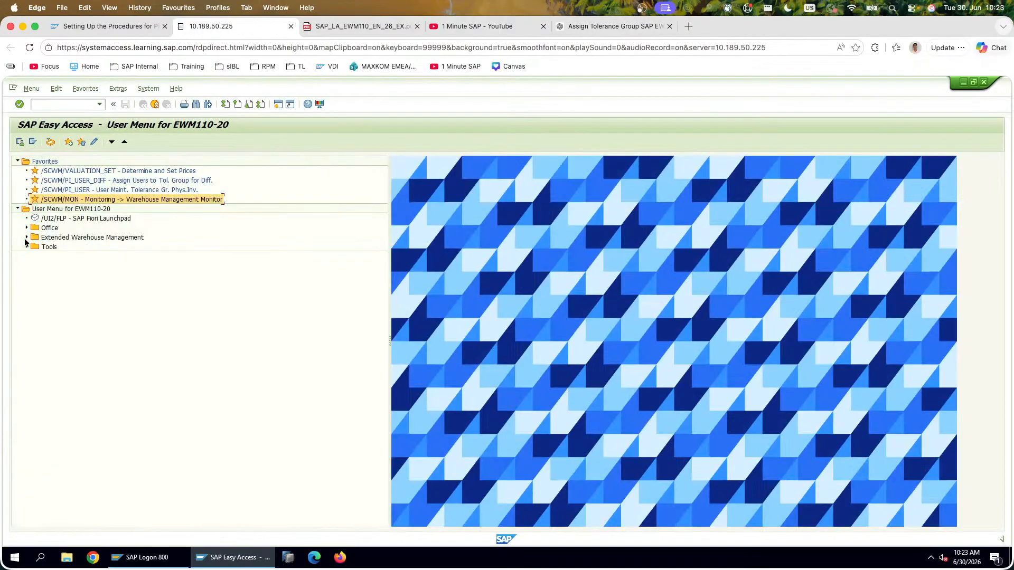
left_click(27, 238)
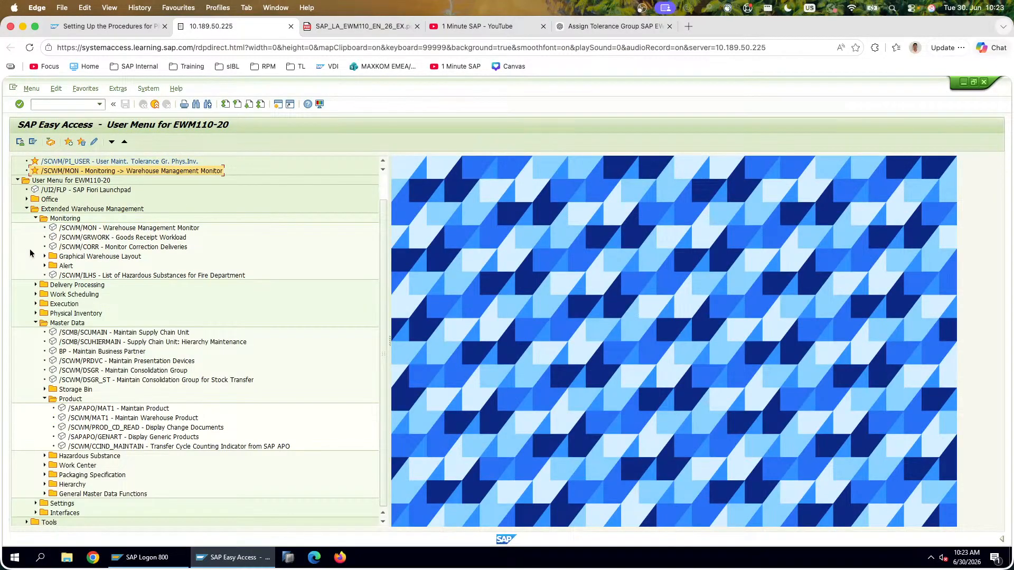
left_click(36, 294)
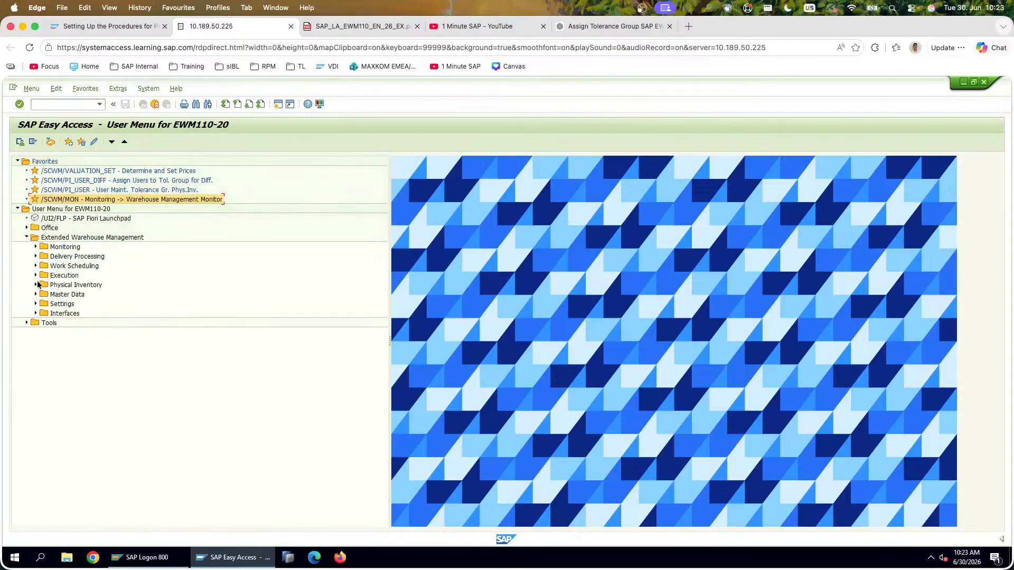
Step: Check the Execution folder, collapse it, and open Create Physical Inventory Document (/SCWM/PI_CREATE) from the Physical Inventory folder
left_click(36, 276)
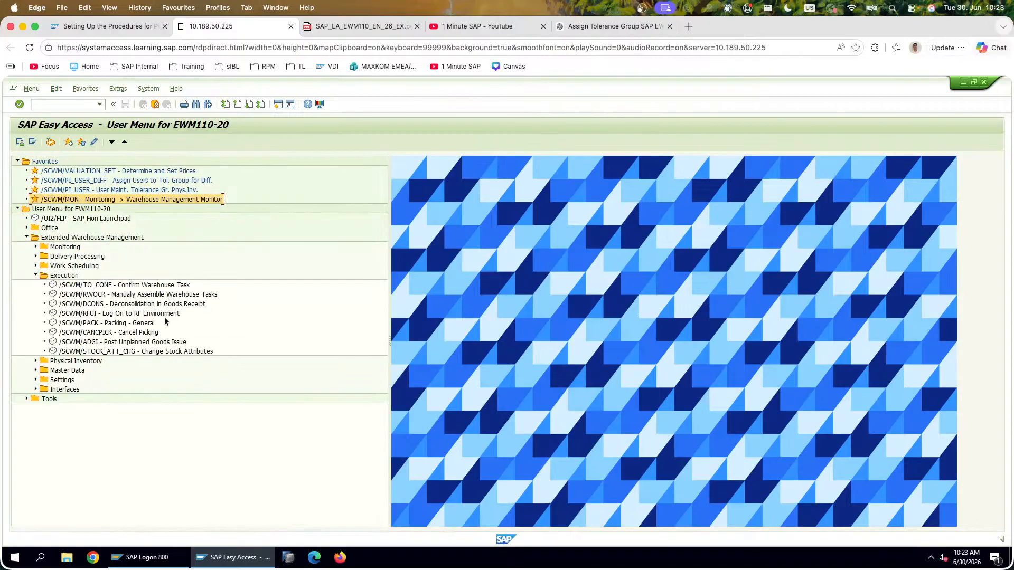
left_click(169, 354)
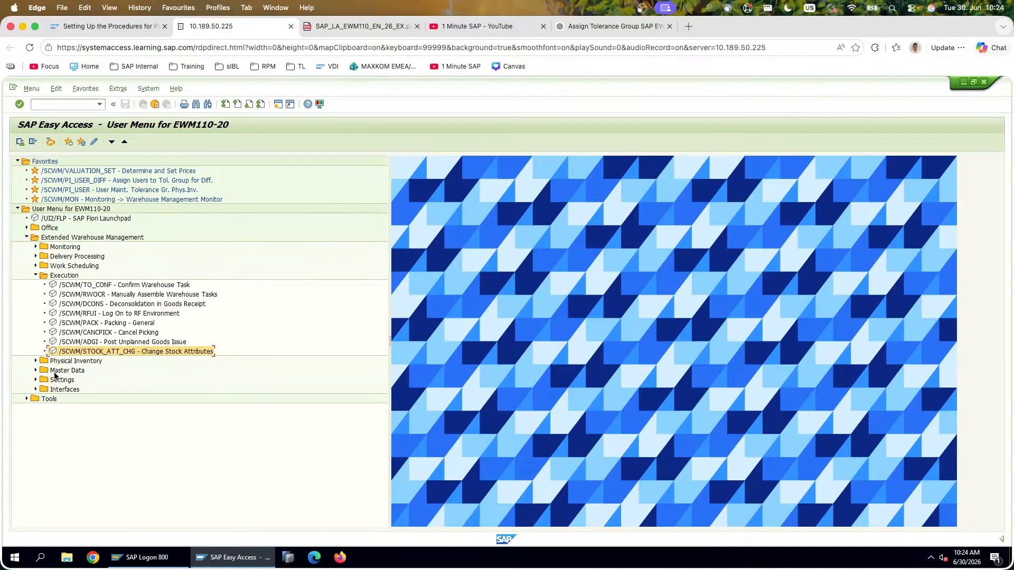
left_click(35, 361)
left_click(35, 275)
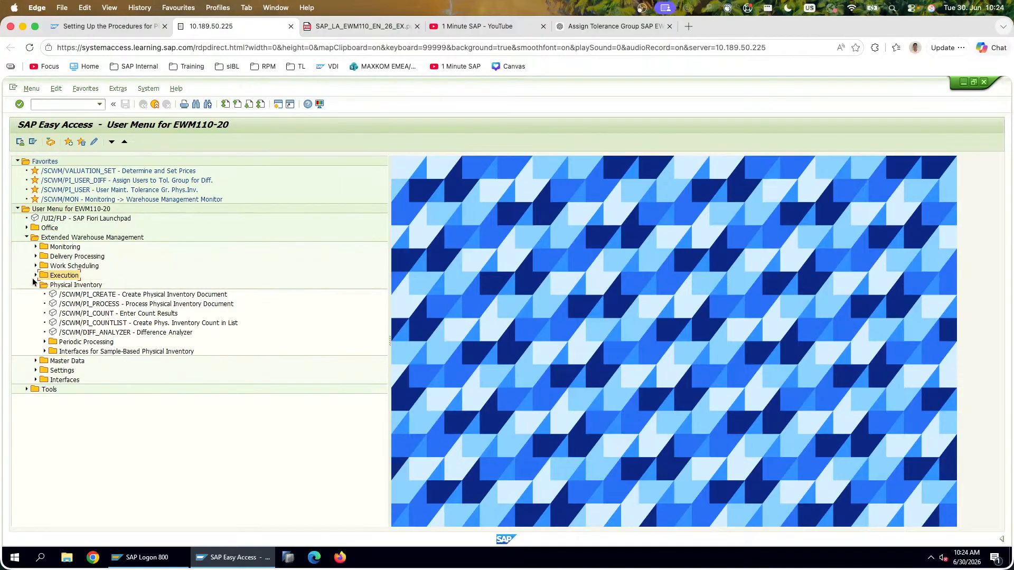
left_click(179, 296)
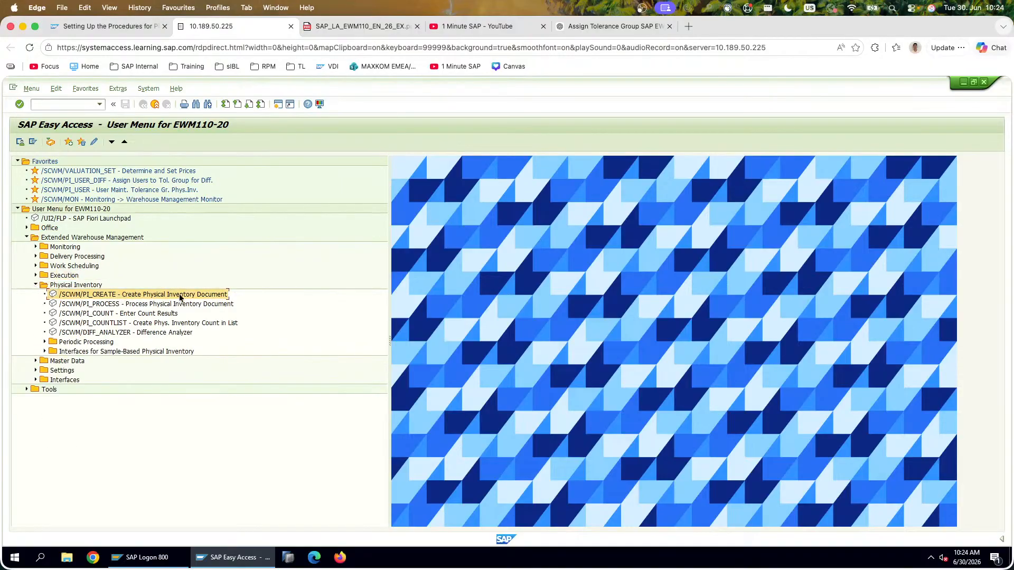
double_click(218, 295)
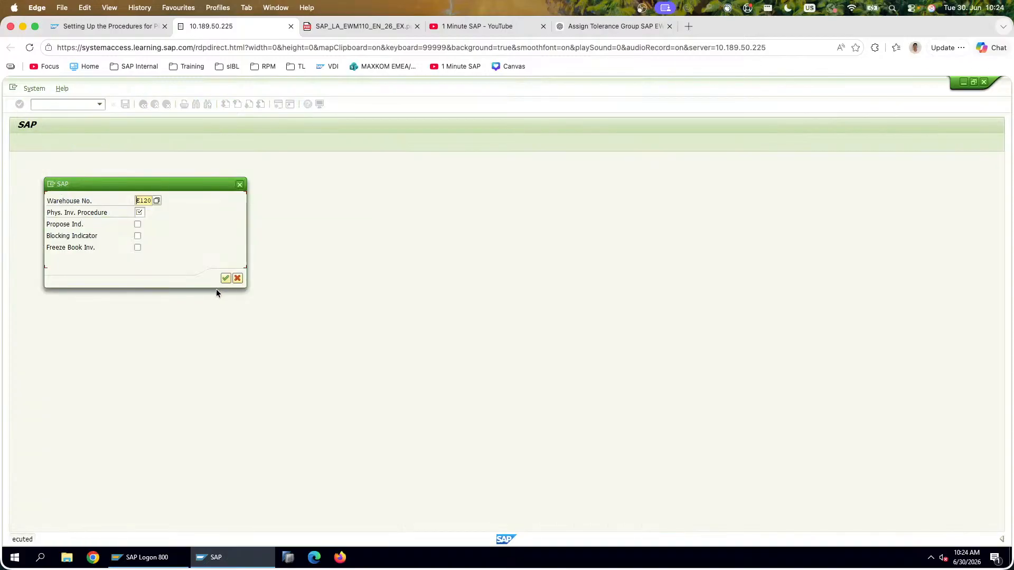
Step: Close the document-creation dialog, capture the user menu with the PI_CREATE entry, and switch to PowerPoint to add a slide after the last one
left_click(237, 279)
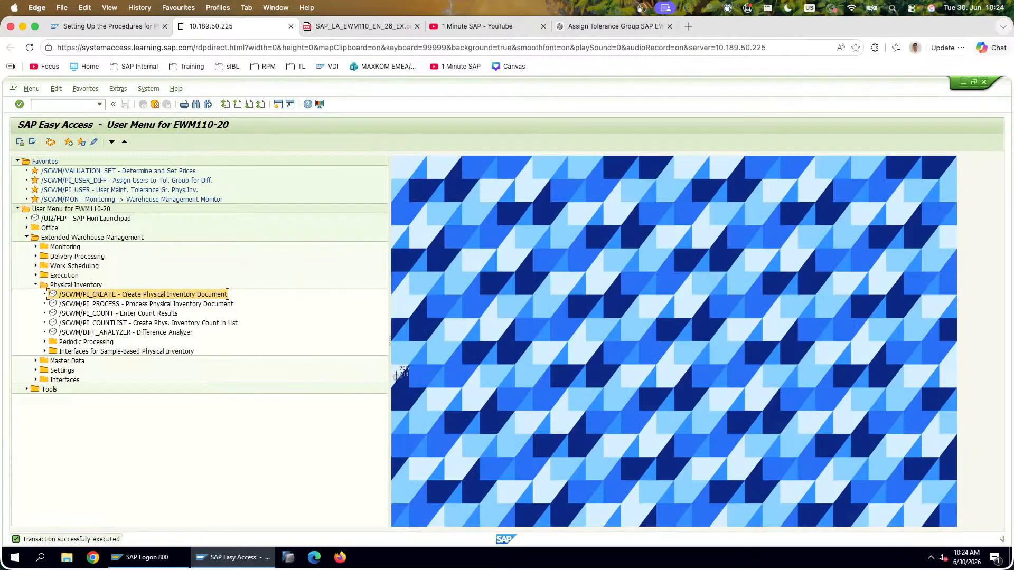
left_click_drag(392, 378, 13, 121)
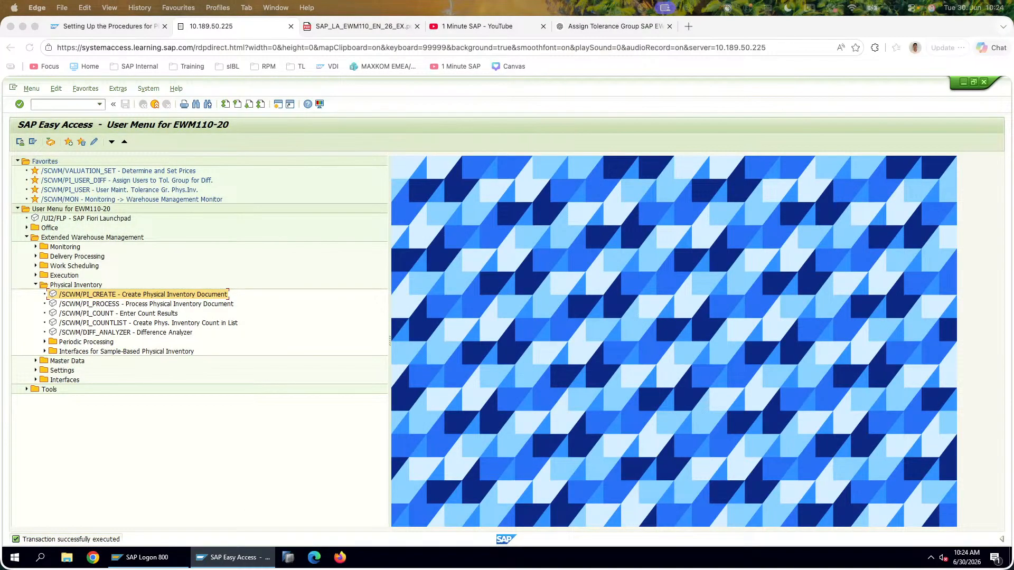
key("super+Tab")
left_click(55, 527)
key("Return")
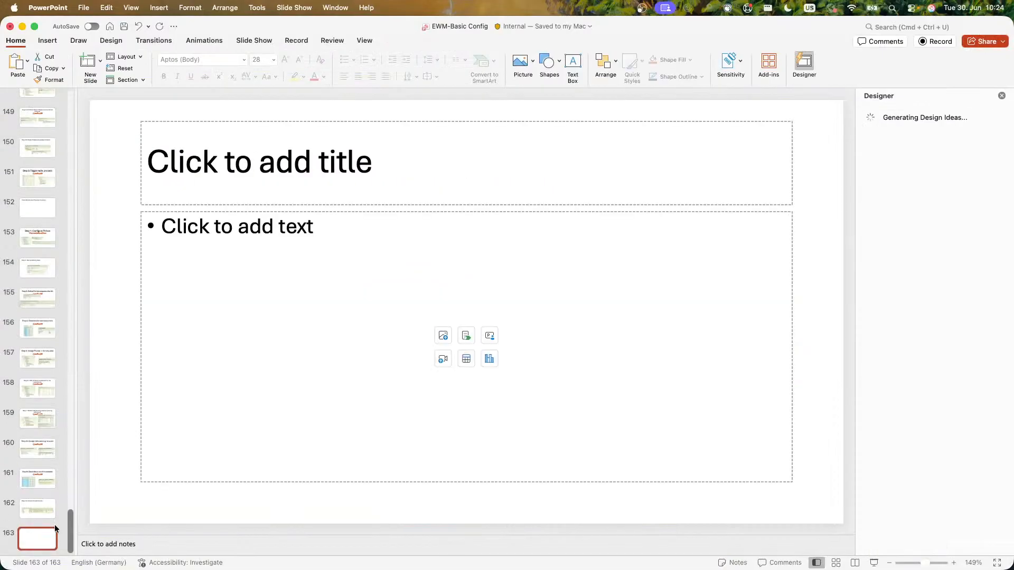
Step: Title the new slide "Step 11: Create PI Document" and paste the captured user menu image into the content area
left_click(211, 165)
type("Step 11: ")
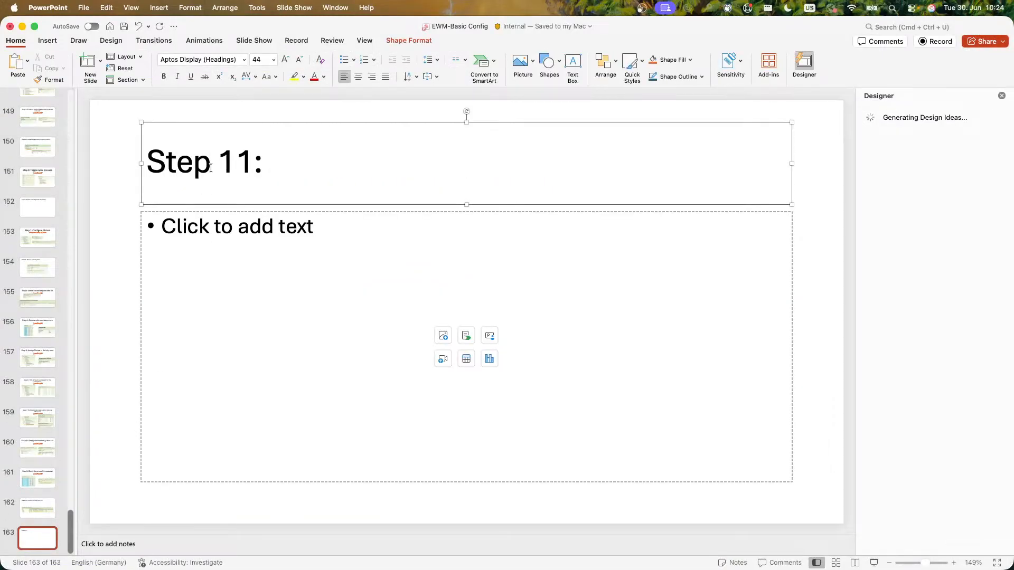
type("Create PI ")
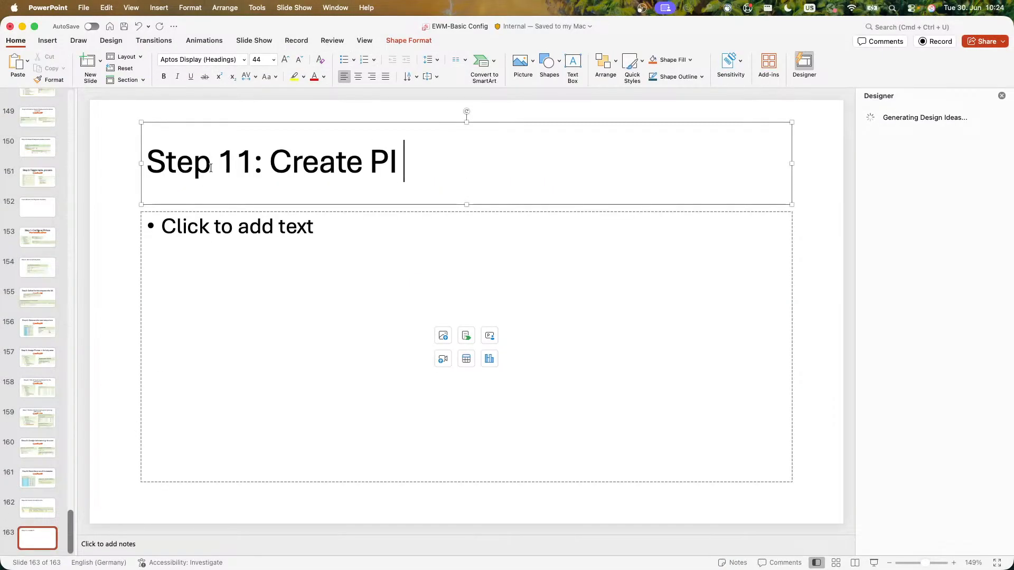
type("Document")
left_click_drag(141, 209, 140, 215)
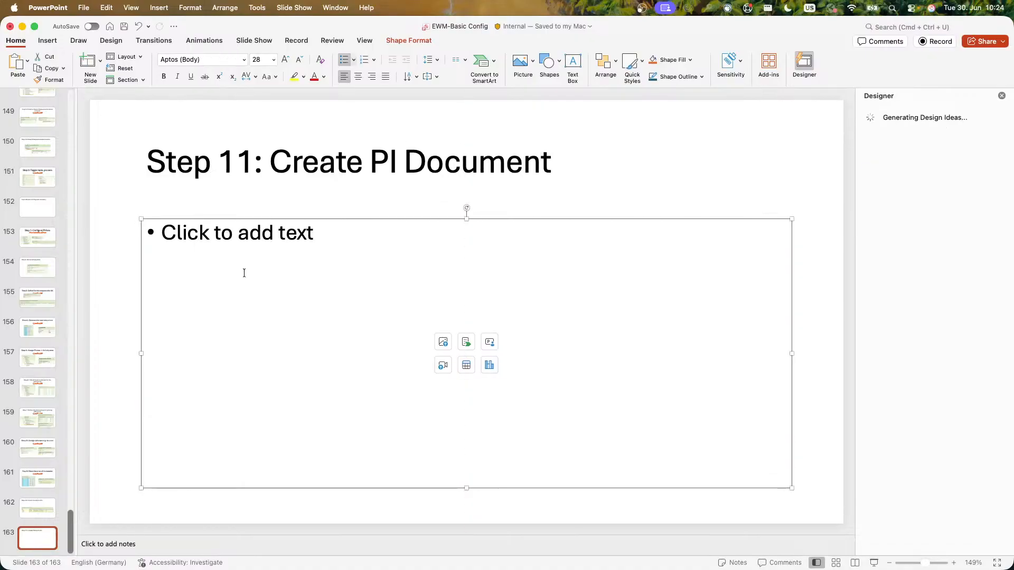
key("super+v")
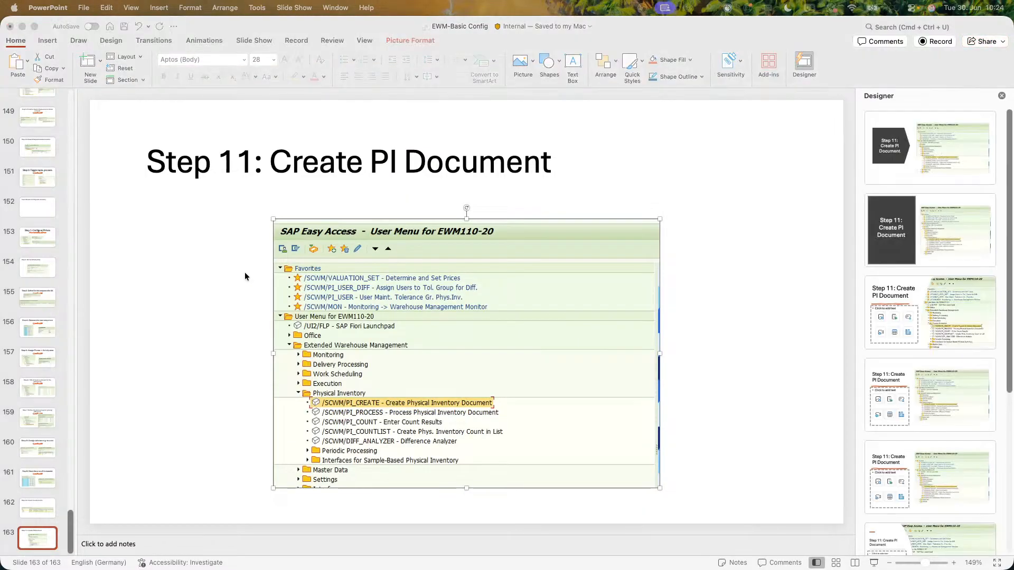
key("super+Tab")
double_click(156, 298)
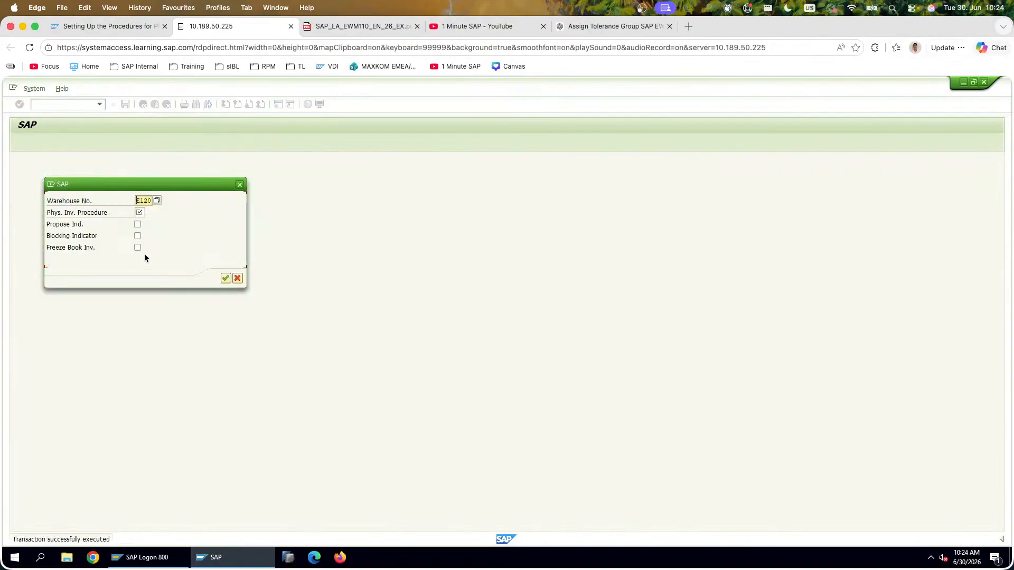
left_click(140, 213)
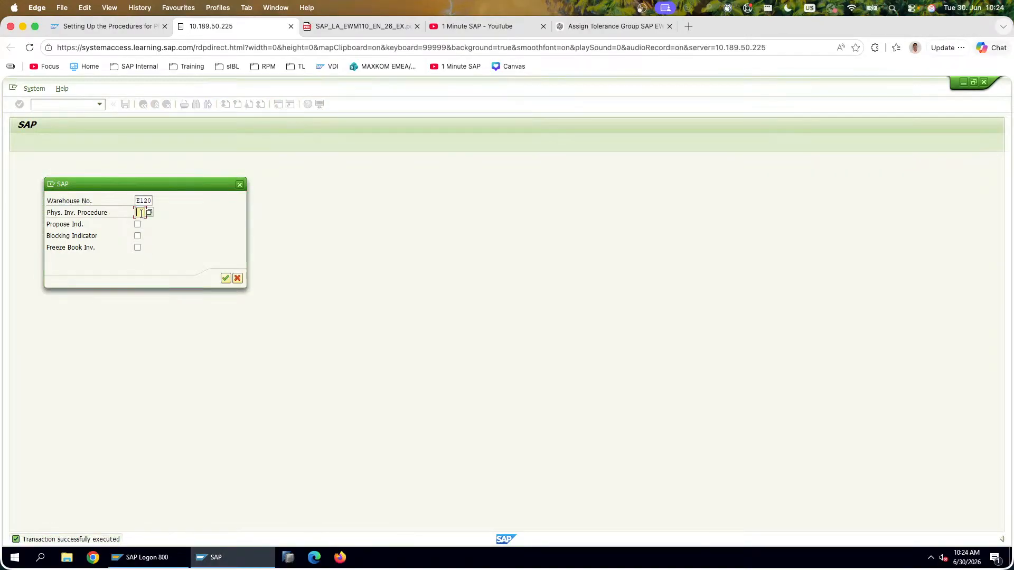
left_click(148, 212)
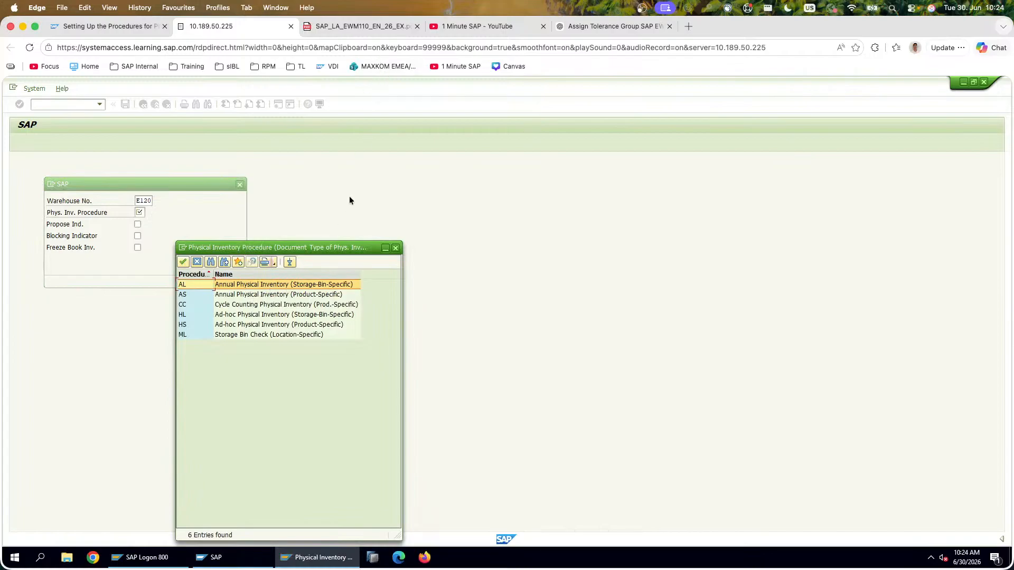
double_click(336, 284)
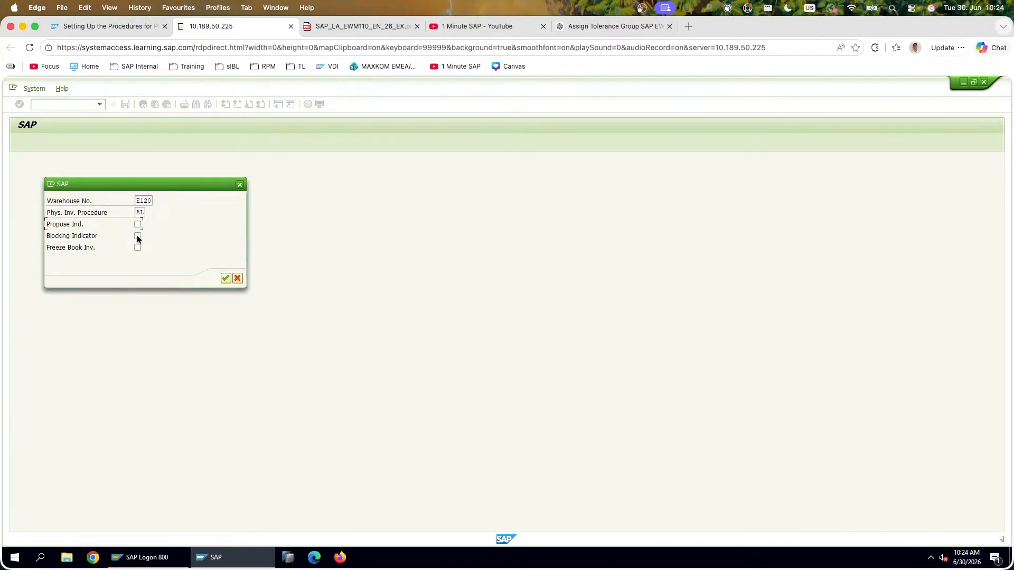
left_click(137, 235)
Step: Look through the exercise PDF for the detailed solution to creating an ad-hoc physical inventory document
left_click(327, 26)
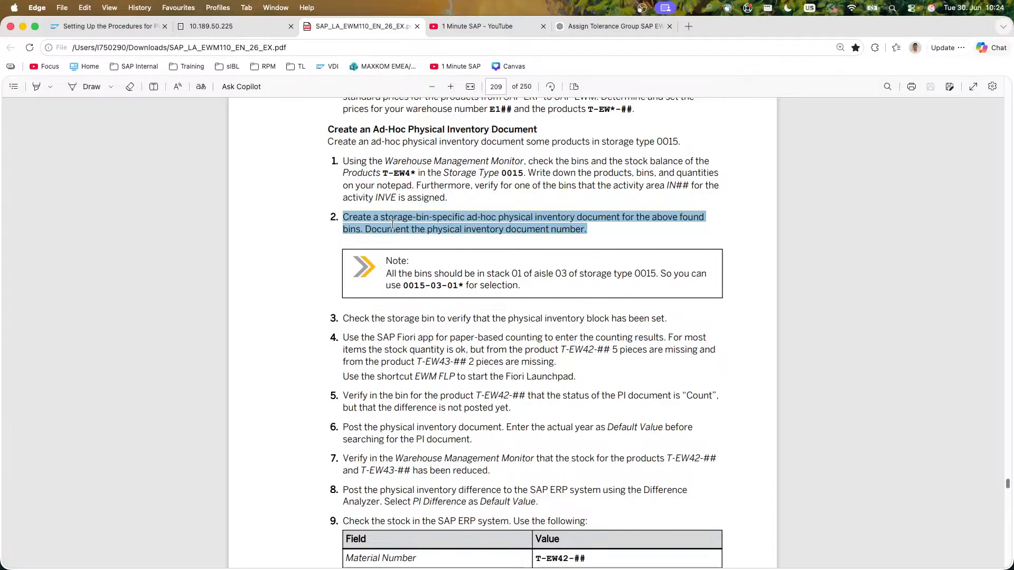
scroll(372, 316, "up", 10)
scroll(375, 211, "down", 12)
scroll(375, 211, "up", 8)
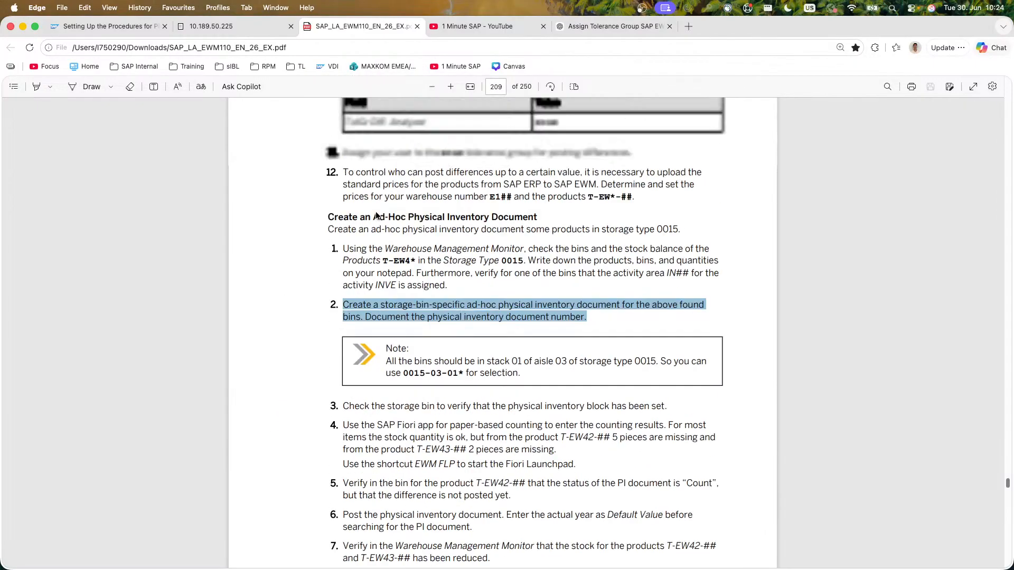
scroll(385, 425, "down", 20)
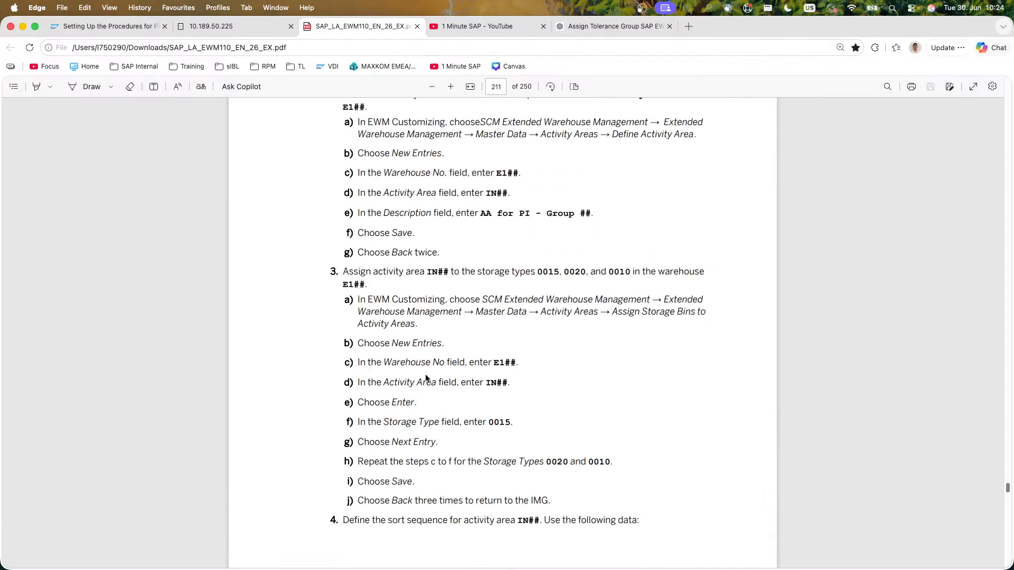
scroll(461, 347, "down", 20)
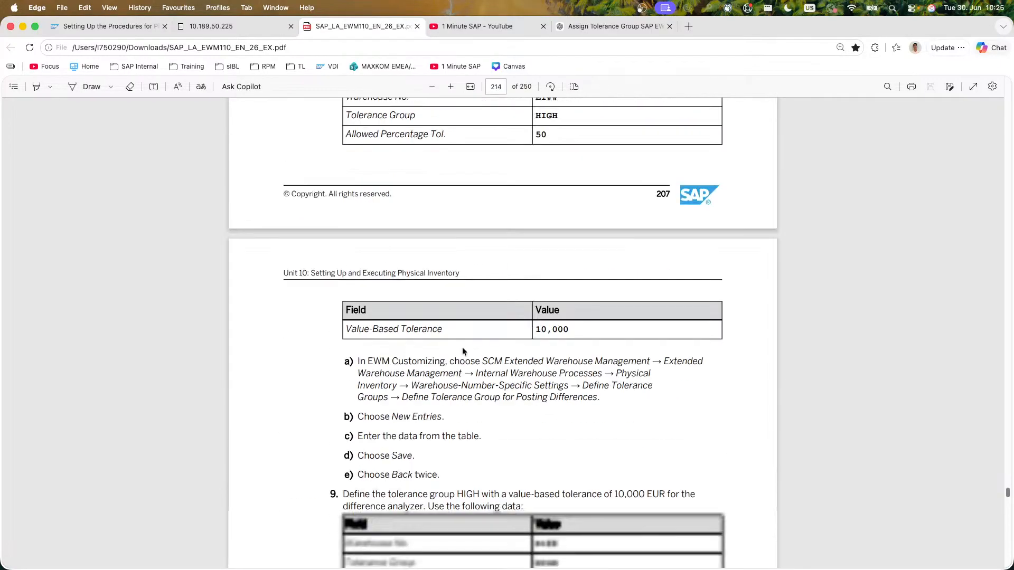
scroll(462, 349, "down", 15)
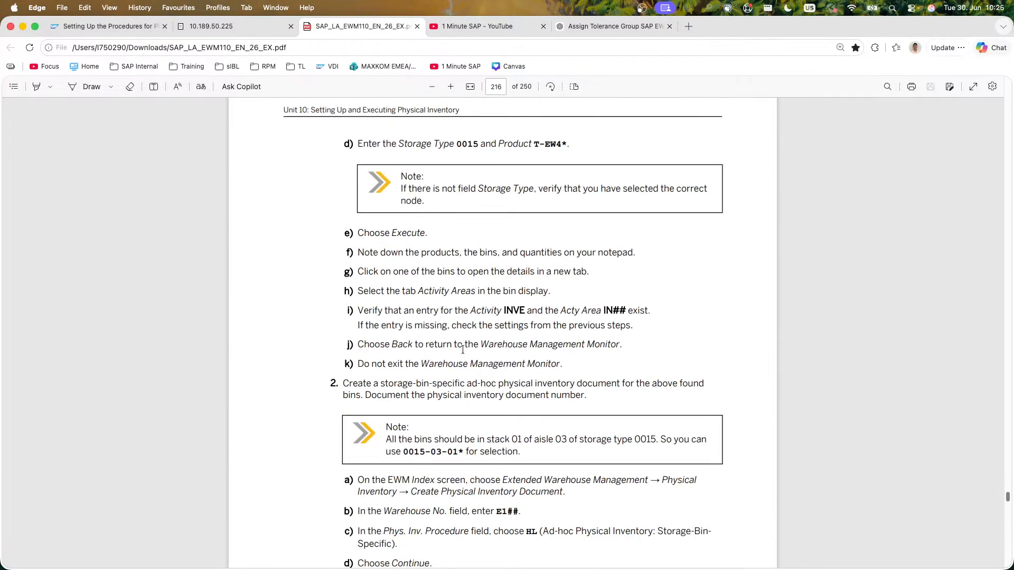
scroll(458, 351, "up", 8)
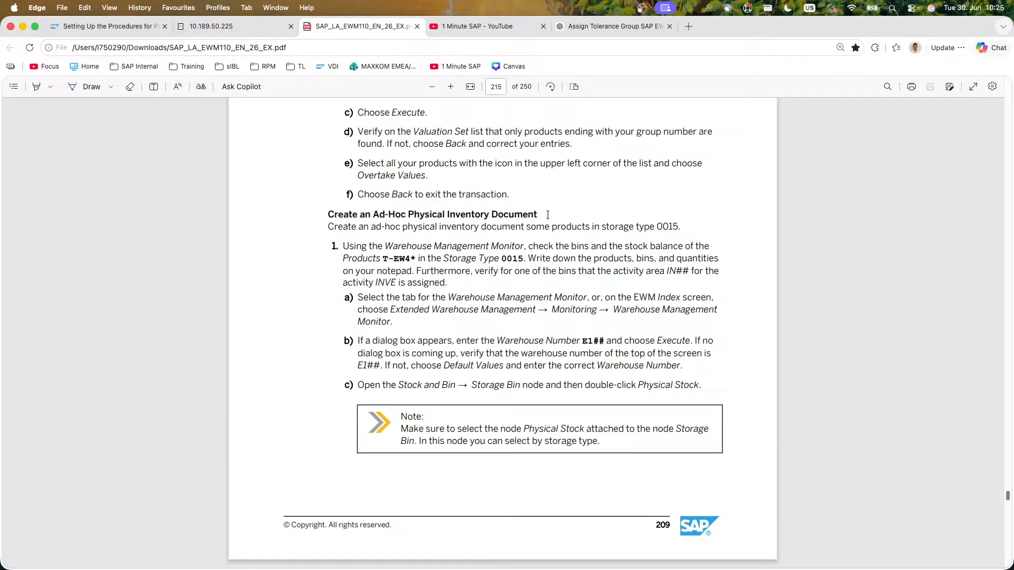
Step: Read the solution steps for checking T-EW4* stock in the Warehouse Management Monitor, including noting down products, bins and quantities
left_click_drag(316, 216, 541, 230)
left_click(497, 260)
left_click_drag(370, 246, 544, 387)
scroll(414, 323, "down", 6)
scroll(352, 388, "down", 4)
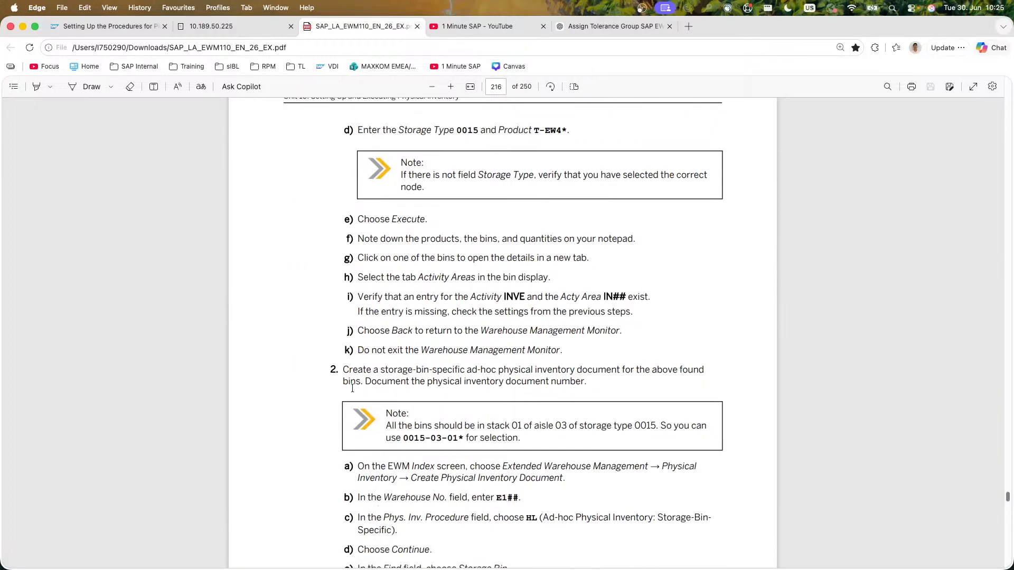
scroll(387, 246, "up", 8)
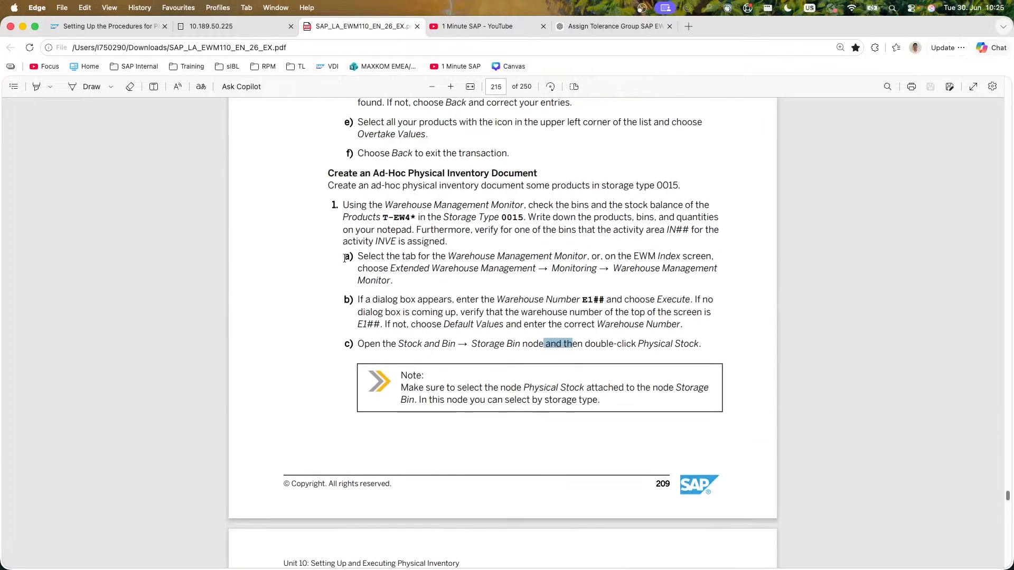
scroll(329, 256, "down", 8)
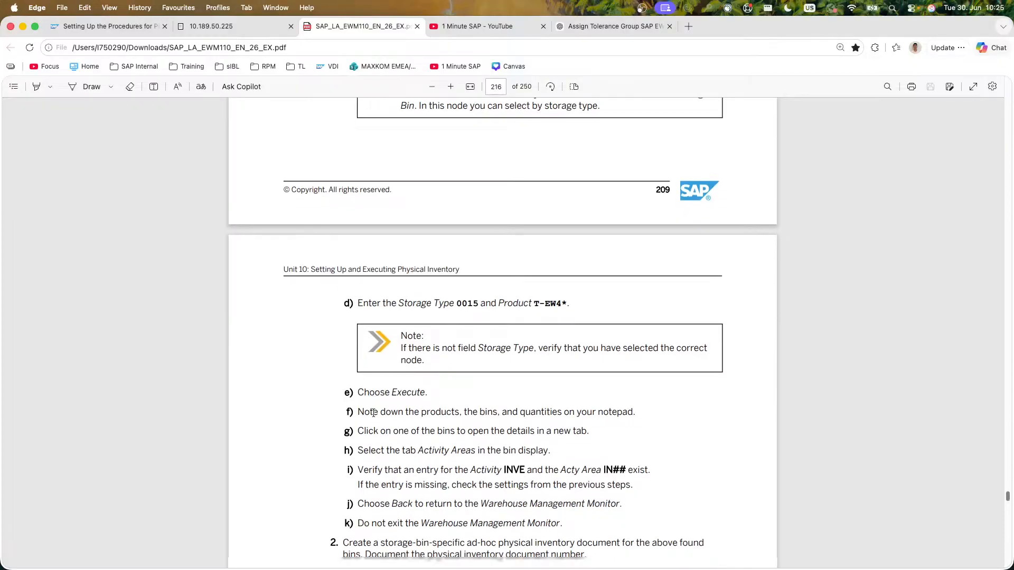
left_click_drag(377, 316, 583, 446)
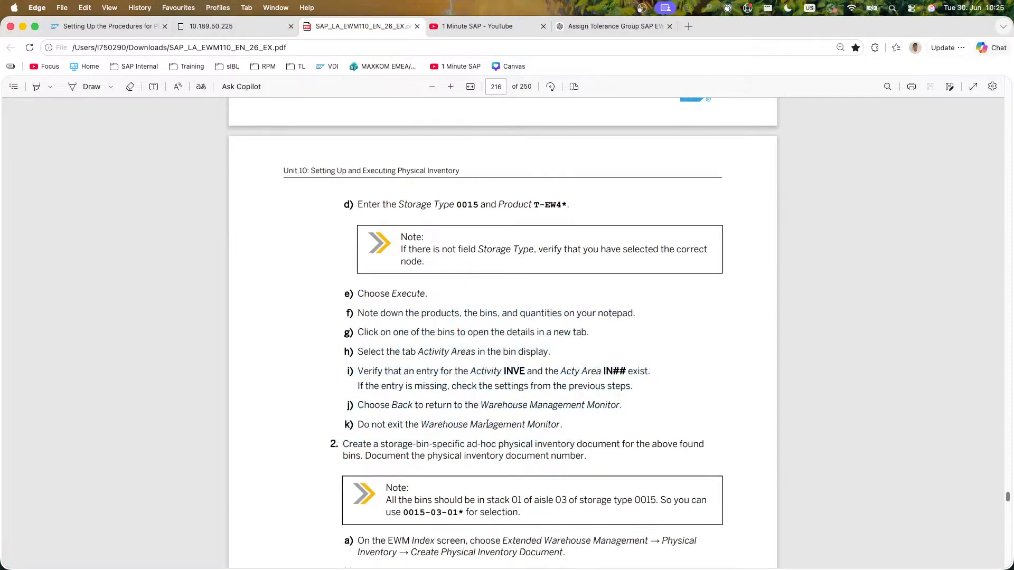
left_click_drag(493, 425, 572, 437)
left_click(426, 403)
left_click_drag(358, 313, 632, 312)
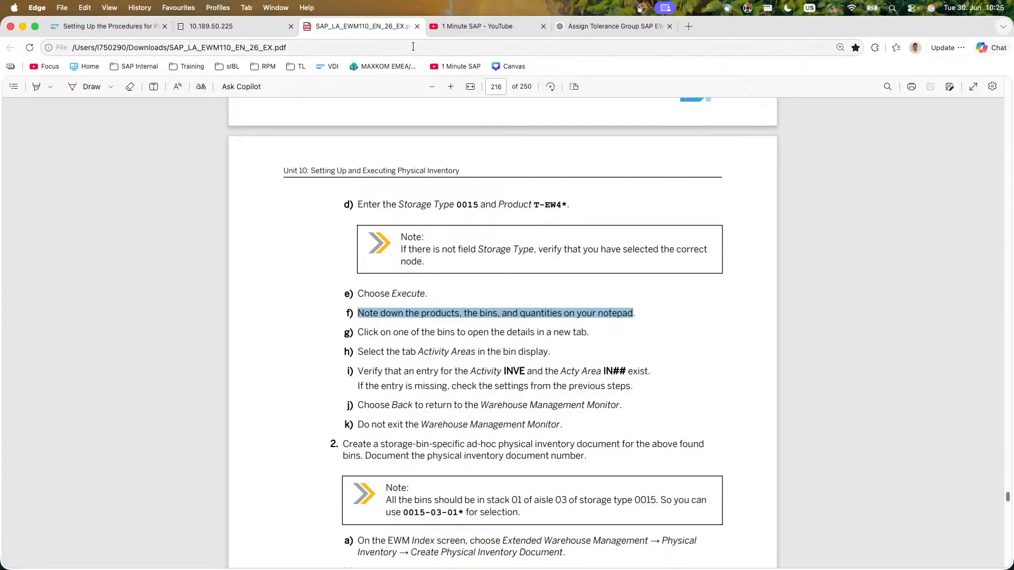
Step: Return to the SAP session, leave the physical inventory creation dialog, and open the Warehouse Management Monitor (/SCWM/MON)
left_click(226, 28)
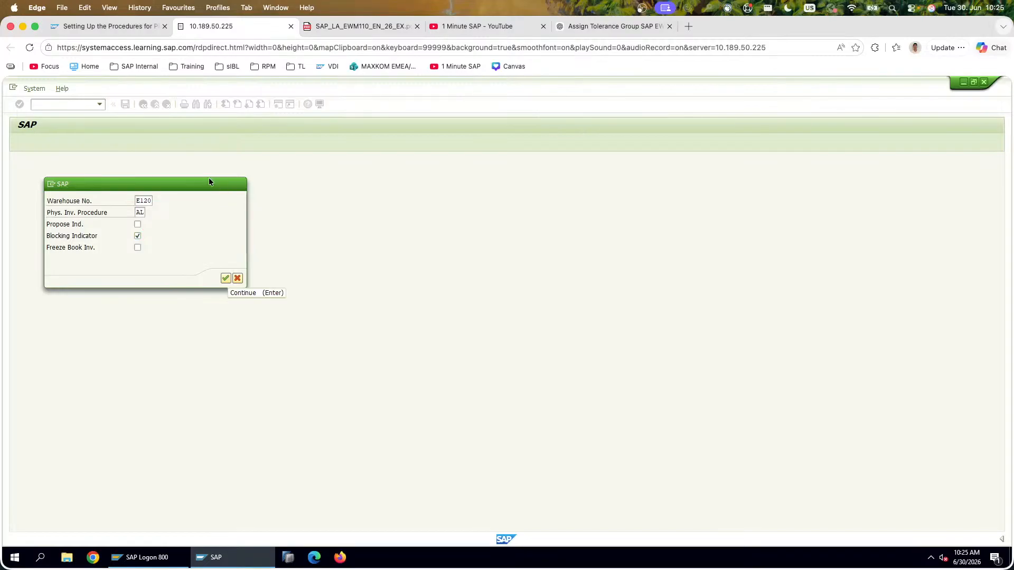
left_click(225, 278)
left_click(160, 200)
double_click(160, 200)
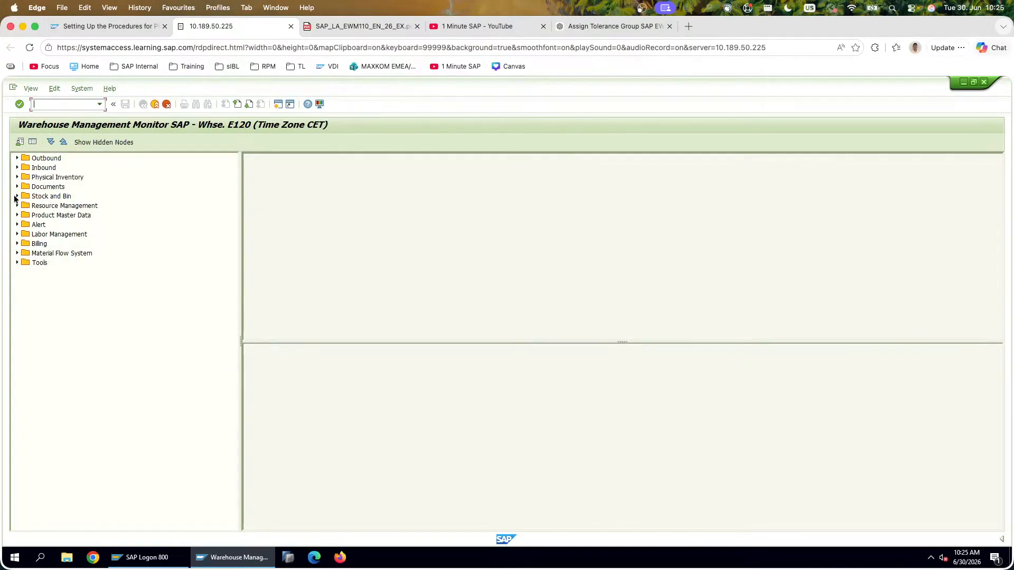
Step: Display the storage bins' physical stock for products T-EW4* in storage type 0015
left_click(17, 196)
double_click(66, 216)
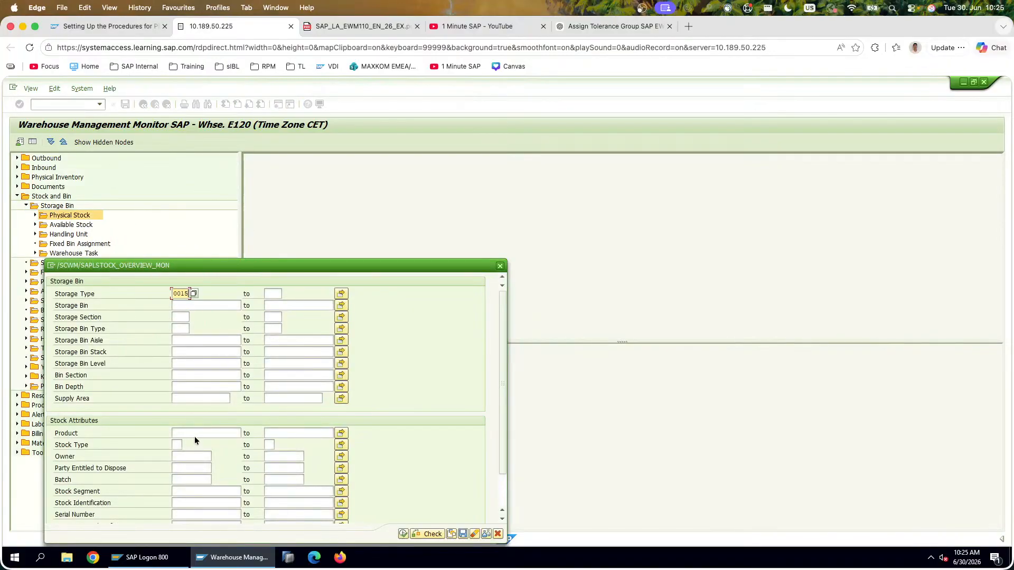
left_click(195, 436)
left_click(198, 443)
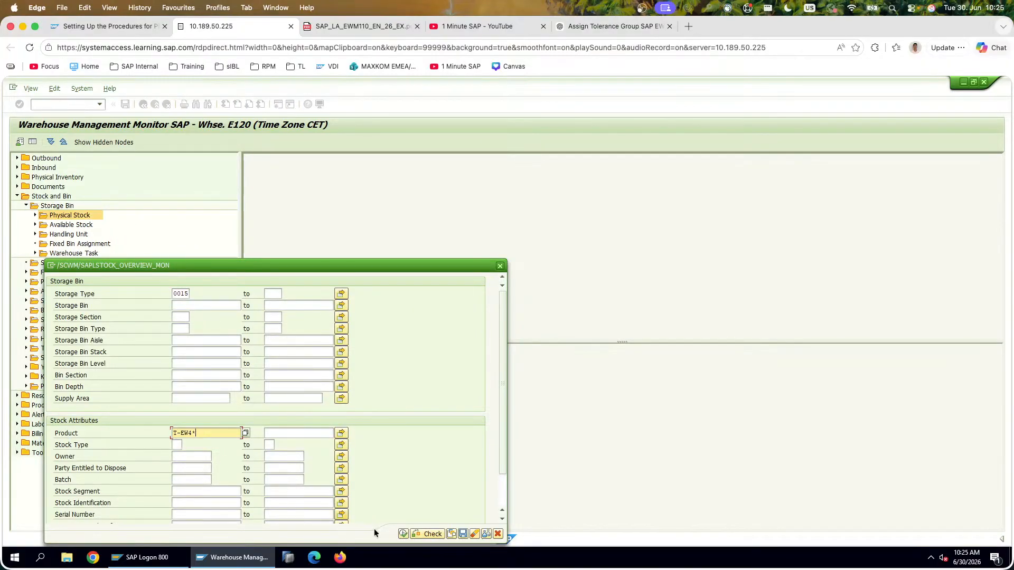
left_click(403, 534)
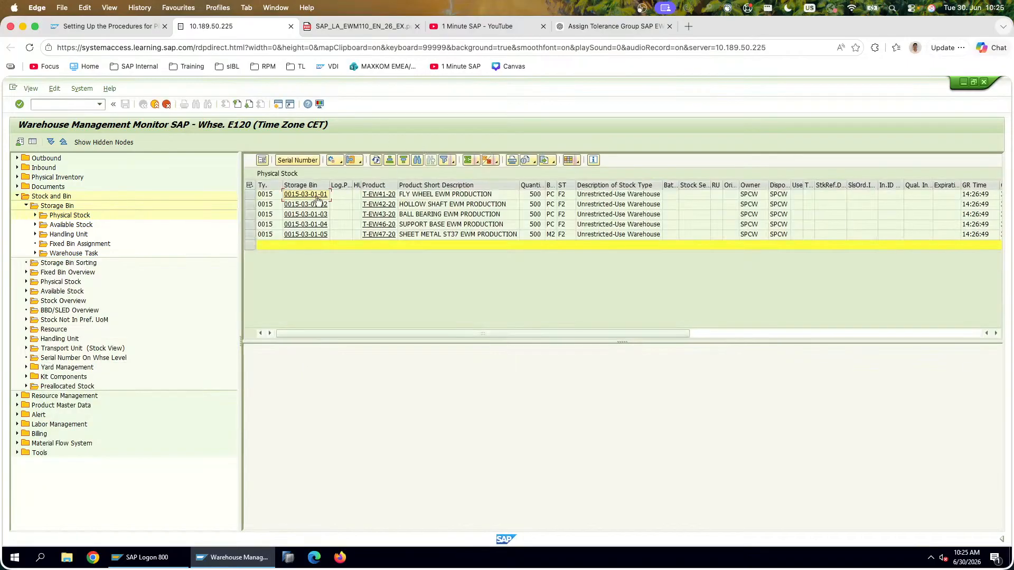
left_click(317, 199)
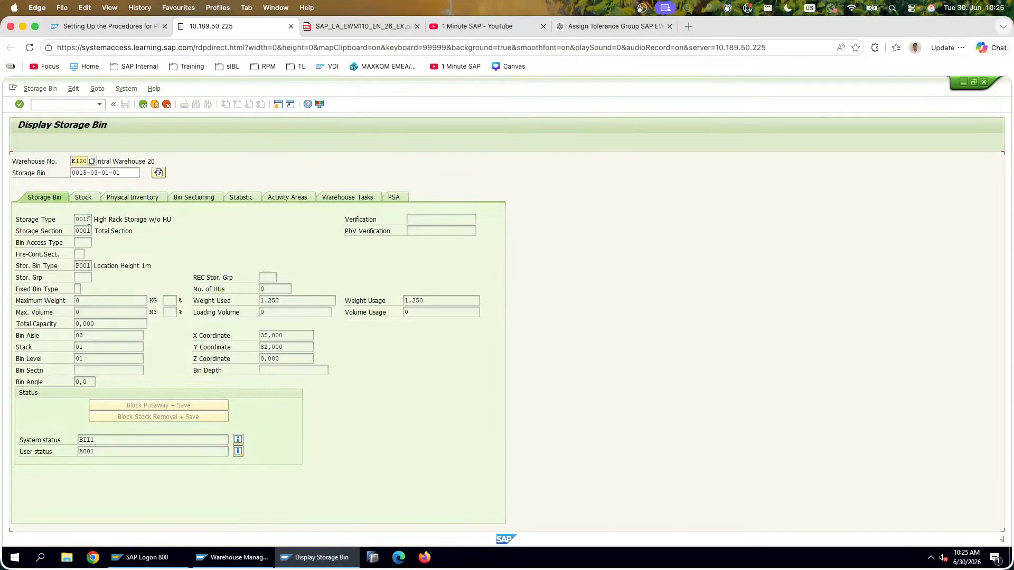
left_click_drag(91, 220, 66, 238)
left_click(93, 242)
left_click(102, 199)
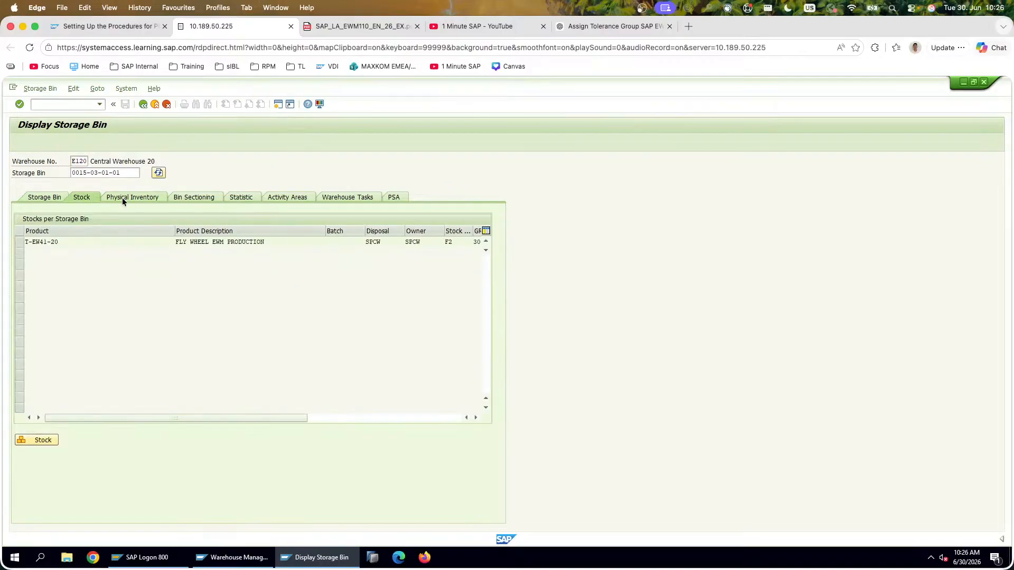
left_click(122, 197)
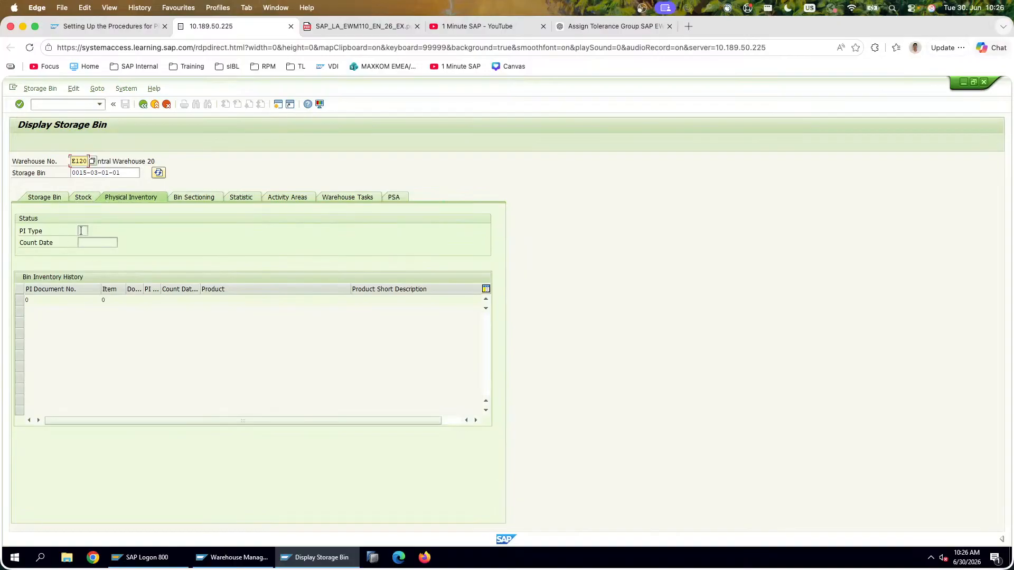
left_click(52, 197)
left_click(76, 198)
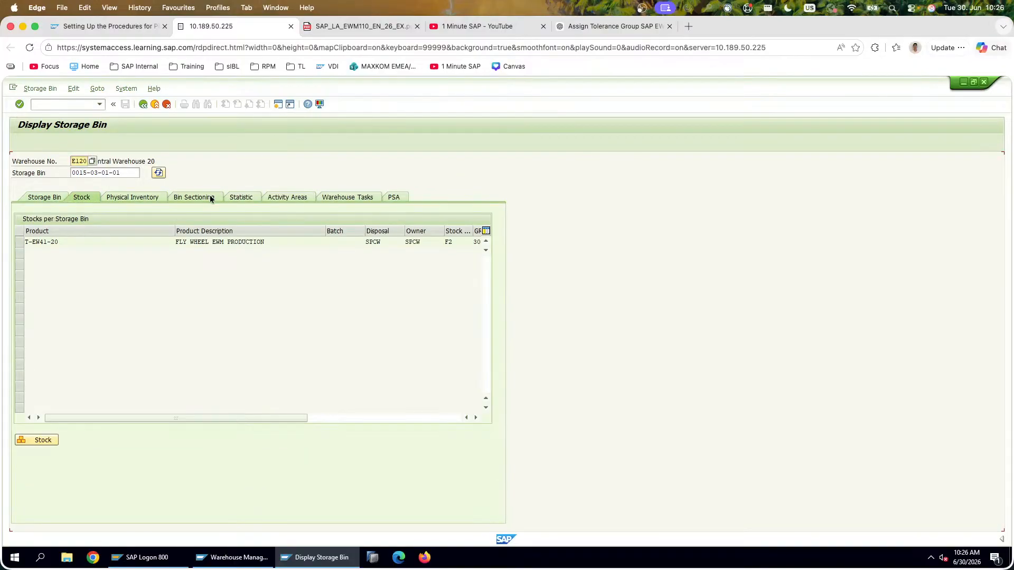
left_click(239, 197)
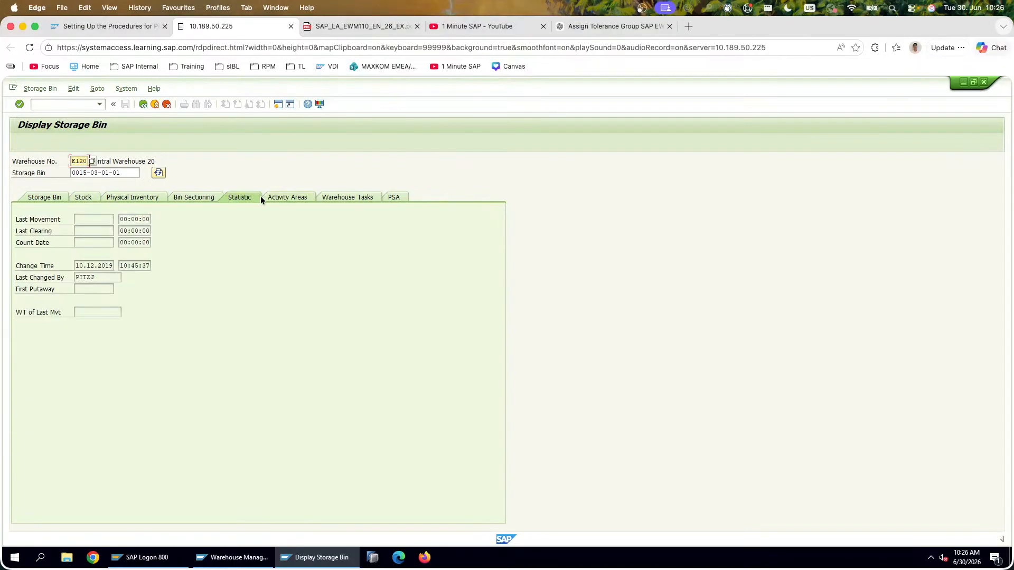
left_click(213, 198)
Step: Check the bin's activity areas for activity INVE with area IN20, widening the Activity column for readability
left_click(281, 197)
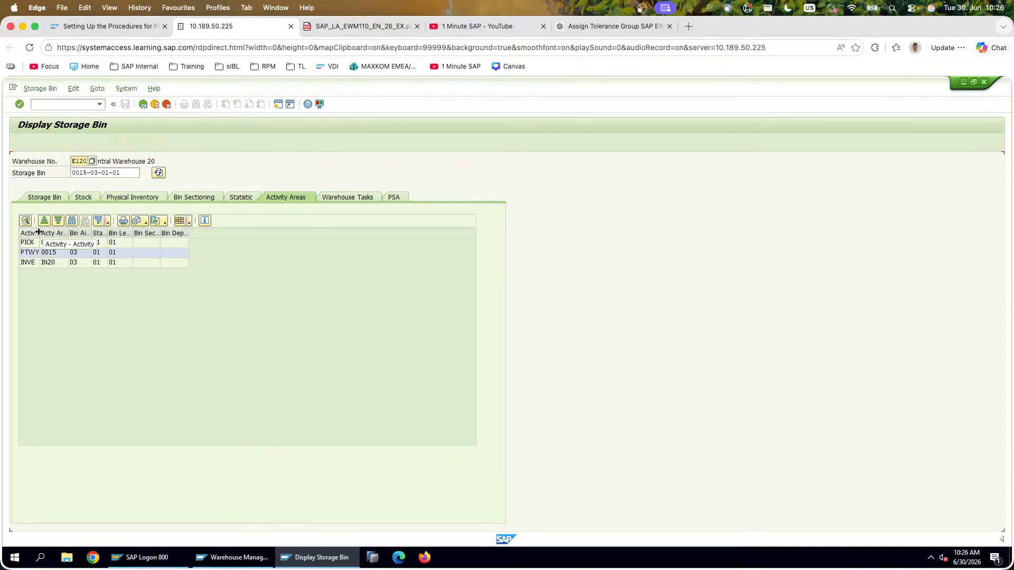
left_click_drag(40, 233, 67, 234)
left_click(48, 255)
left_click(43, 265)
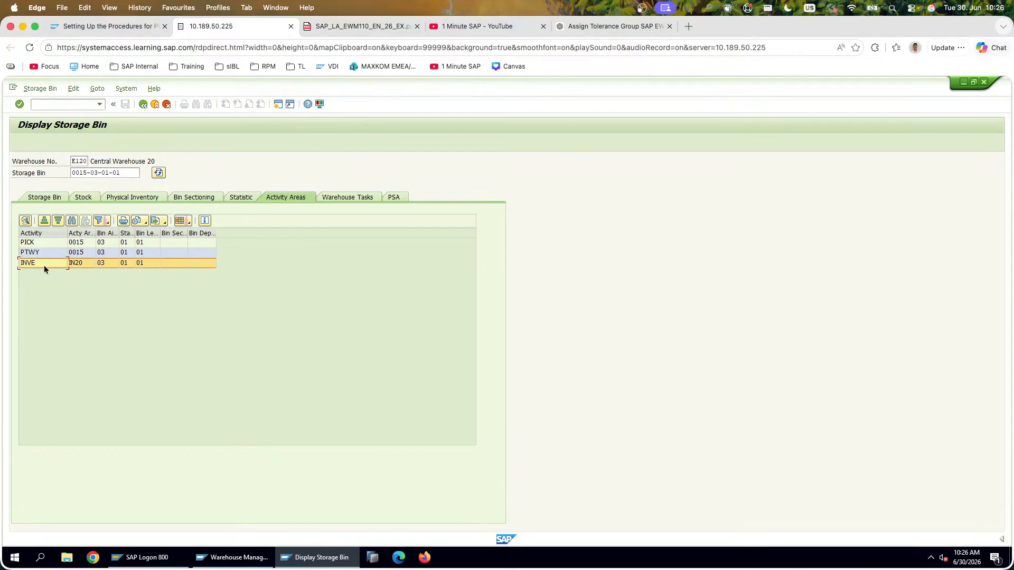
left_click(75, 263)
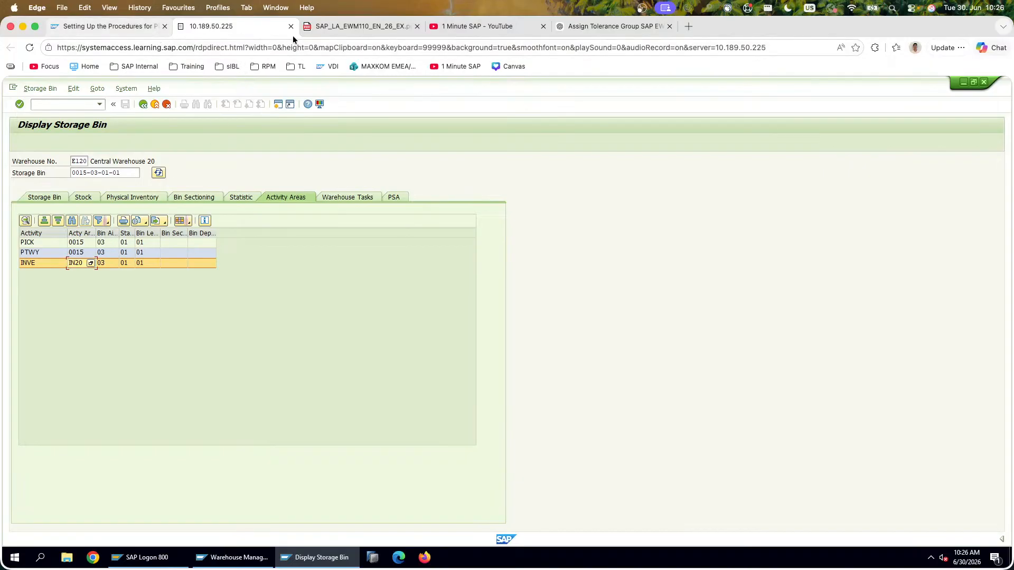
Step: Read the exercise's instructions on verifying the INVE activity area entry, and go back to the Warehouse Management Monitor's physical stock list
left_click(356, 26)
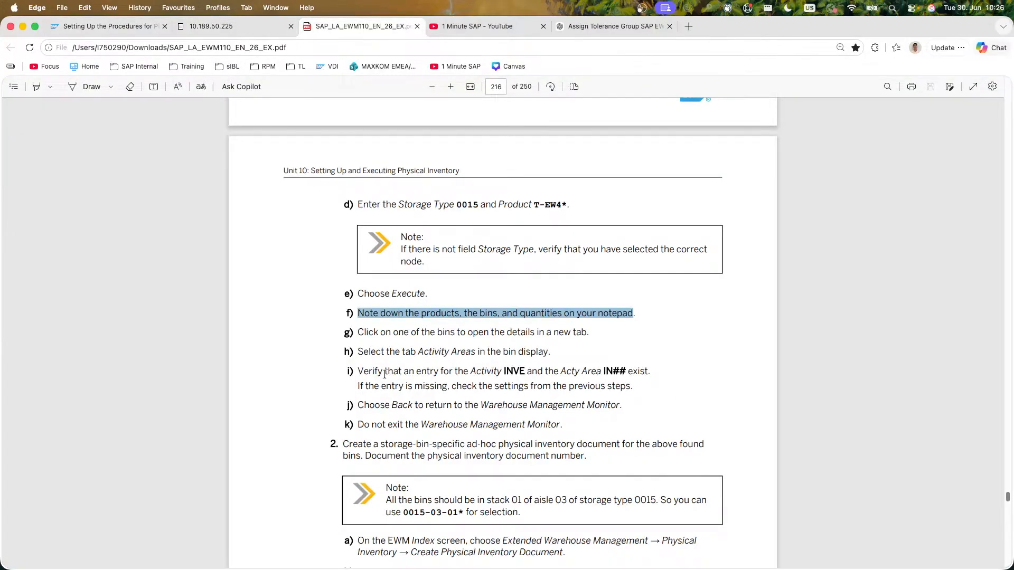
left_click_drag(385, 374, 523, 421)
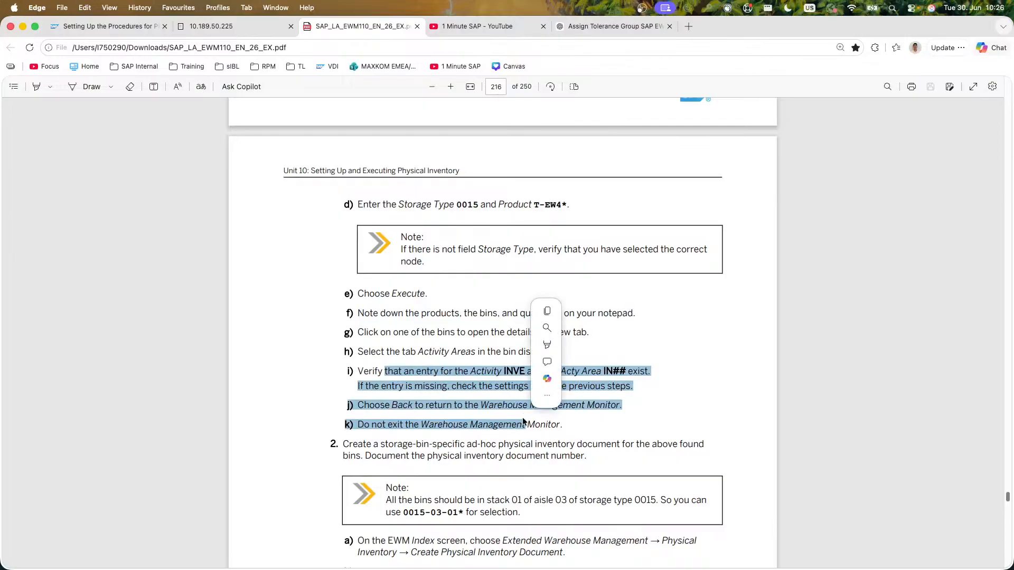
left_click(222, 26)
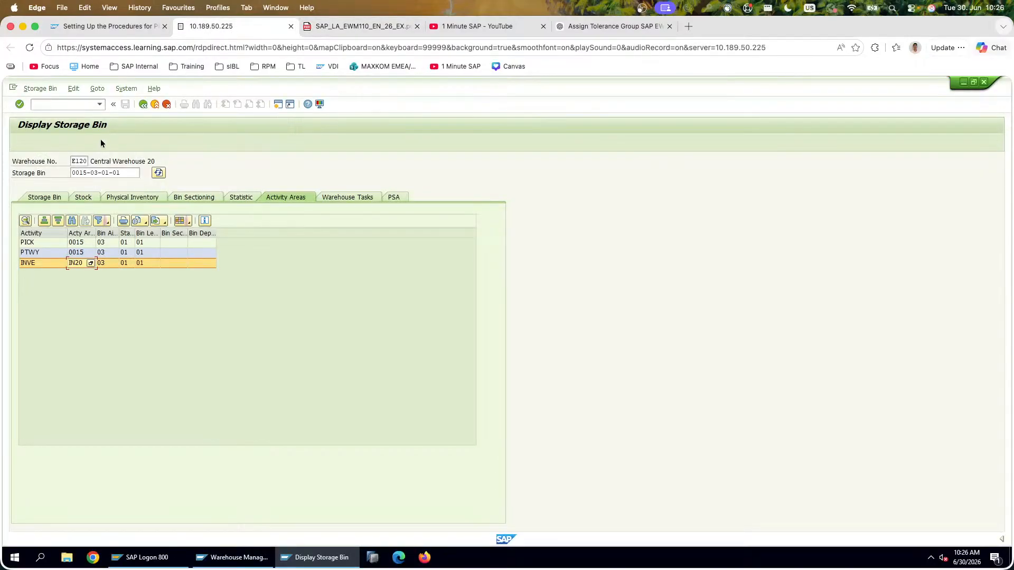
left_click(143, 104)
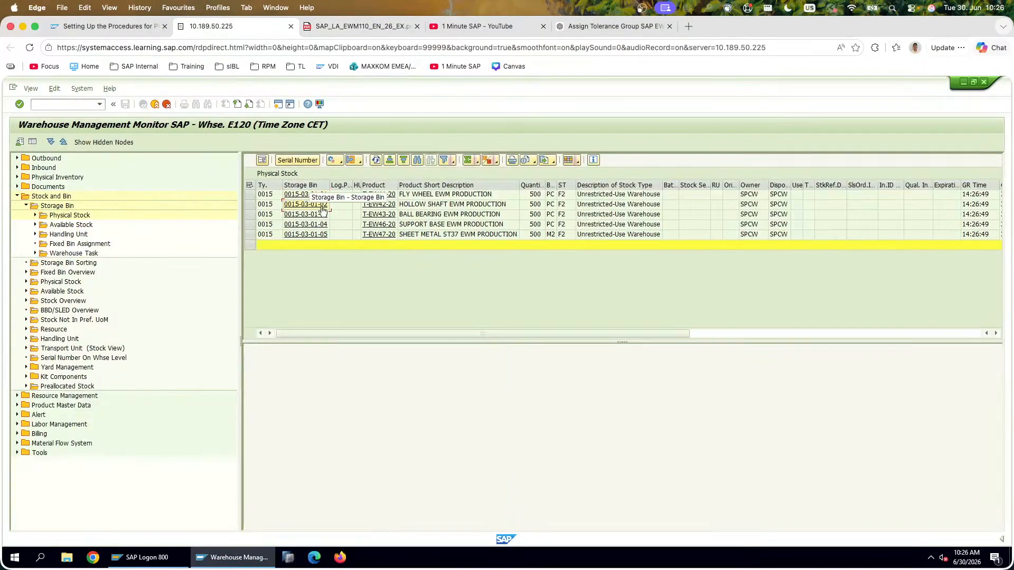
left_click(304, 205)
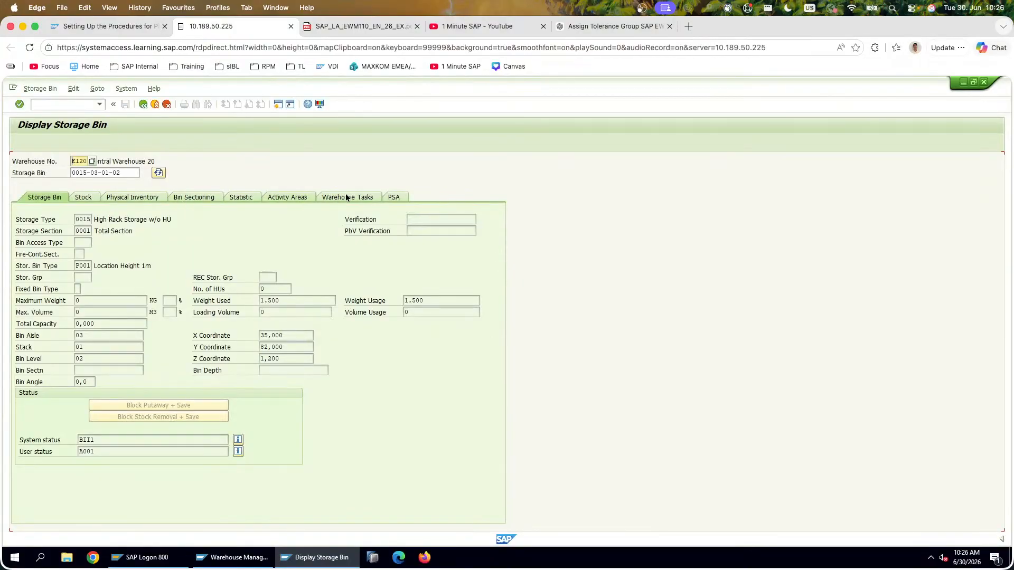
left_click(315, 198)
left_click(289, 204)
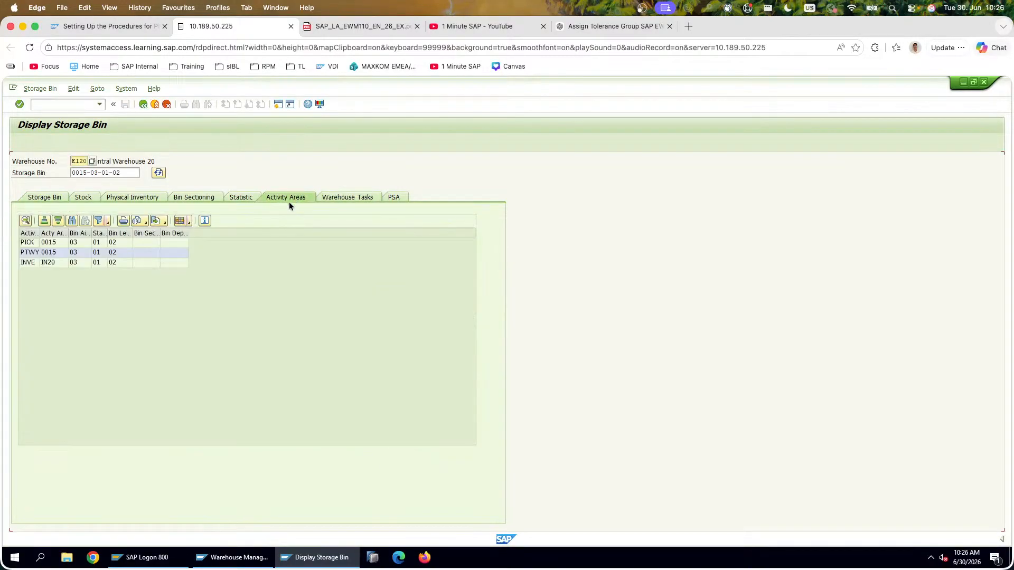
left_click(112, 263)
left_click(141, 104)
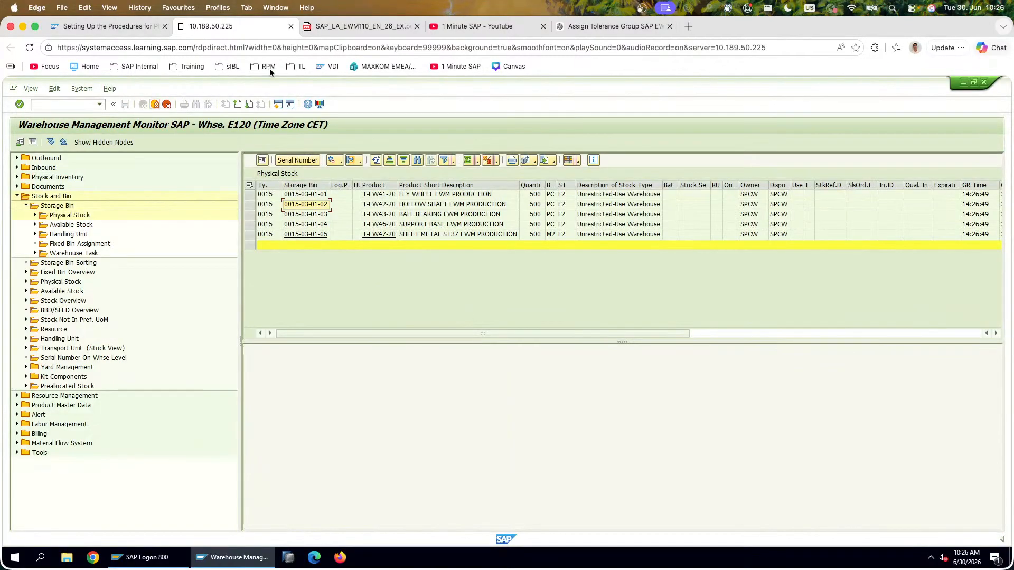
Step: Leave the monitor, start Create Physical Inventory Document (/SCWM/PI_CREATE), and read the exercise's instruction on the physical inventory procedure
left_click(149, 108)
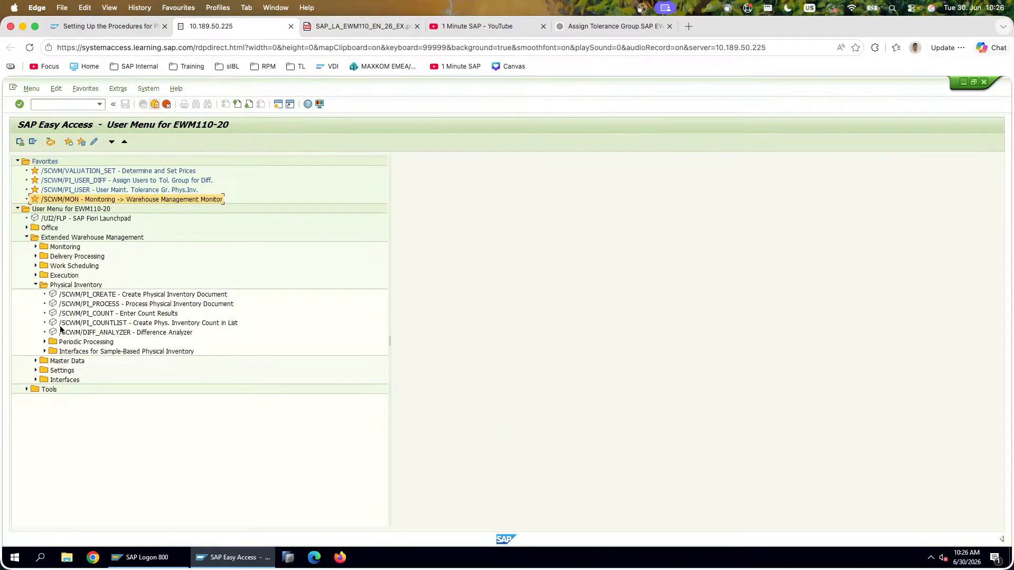
double_click(185, 296)
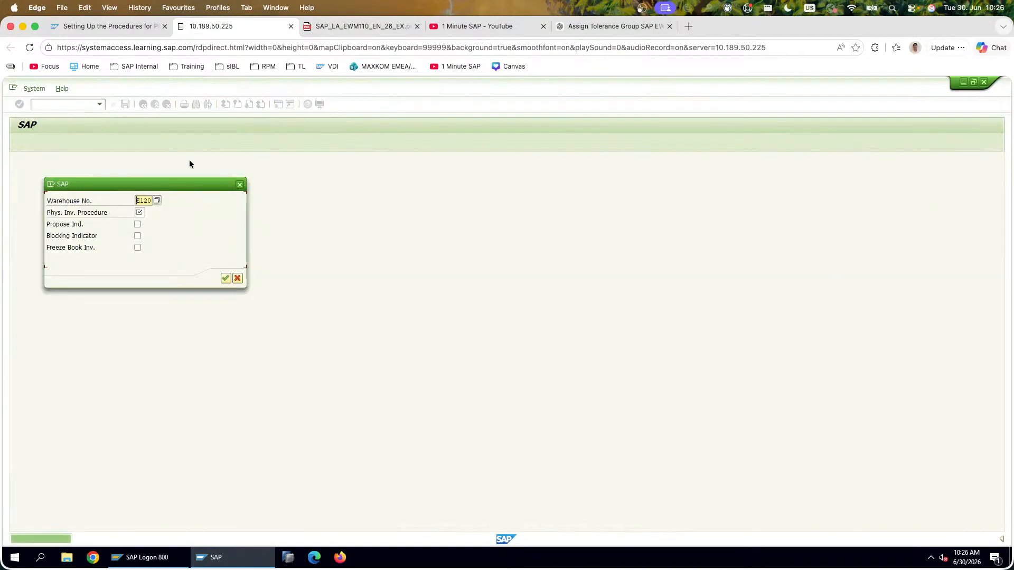
left_click(314, 23)
scroll(418, 390, "down", 5)
scroll(417, 390, "up", 1)
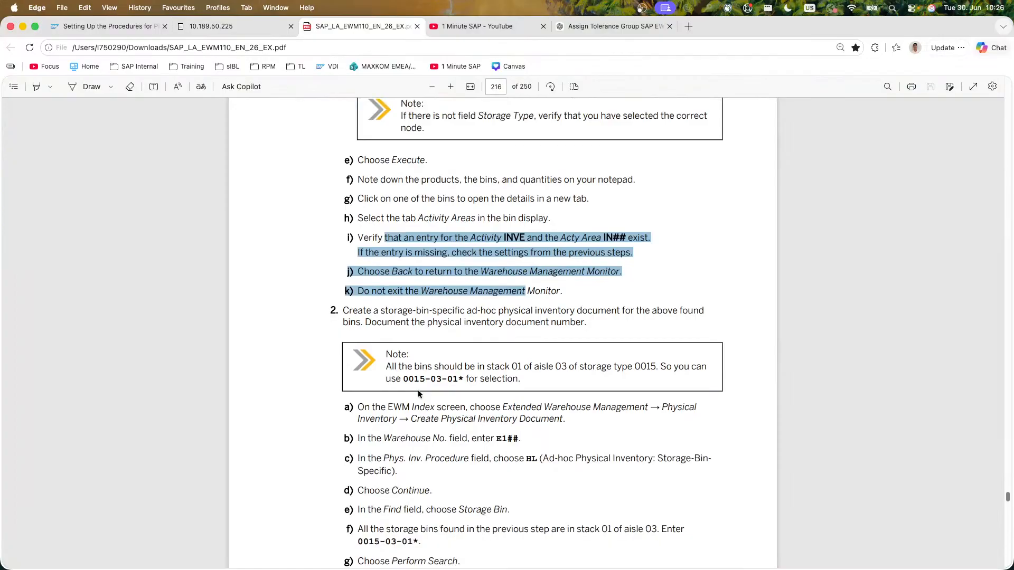
scroll(417, 390, "down", 2)
left_click_drag(422, 386, 611, 387)
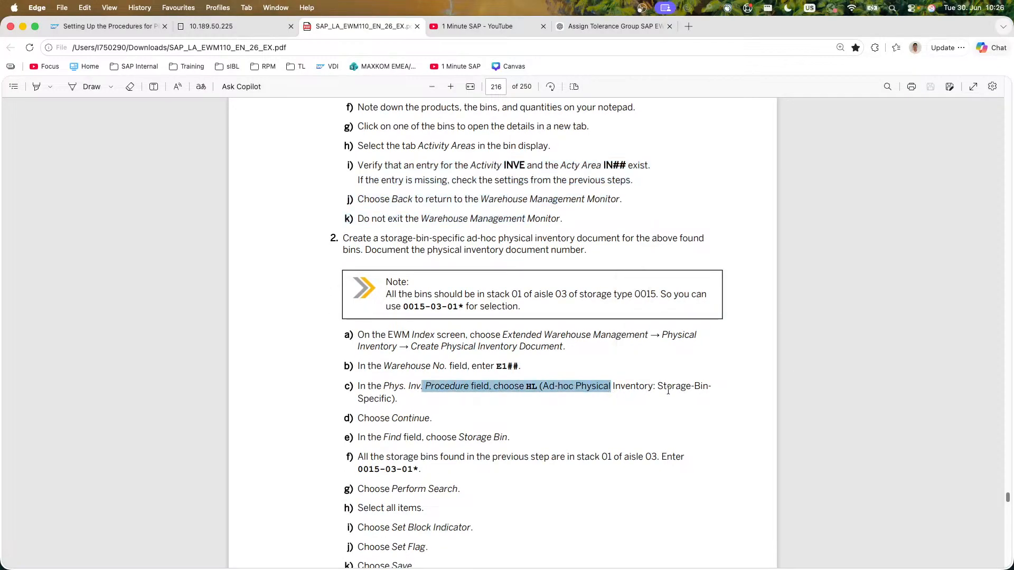
Step: Set the procedure to HL, Ad-hoc Physical Inventory (Storage-Bin-Specific), for warehouse E120 with the propose indicator off, and continue after consulting the exercise
left_click(230, 29)
left_click(139, 212)
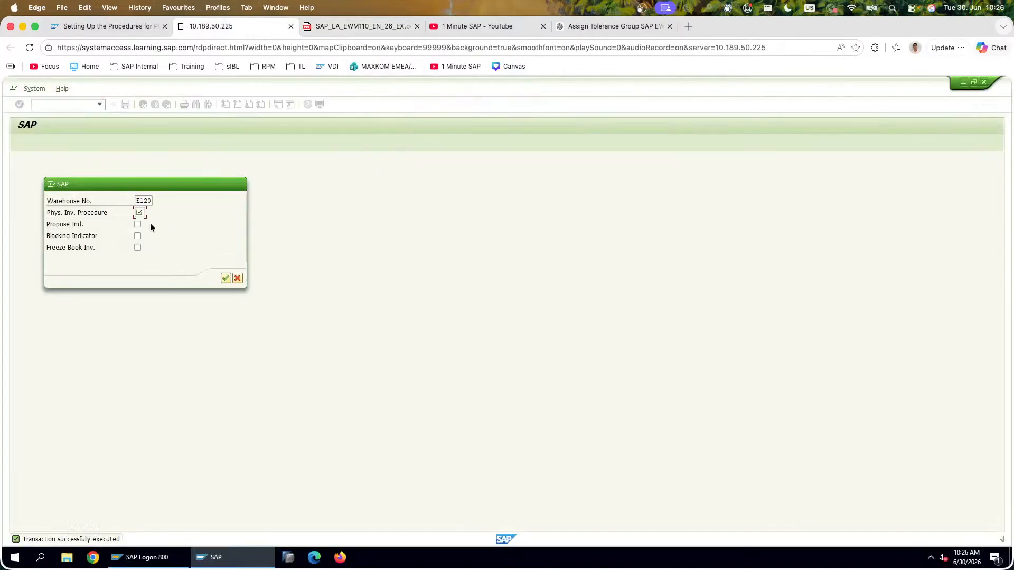
left_click(254, 315)
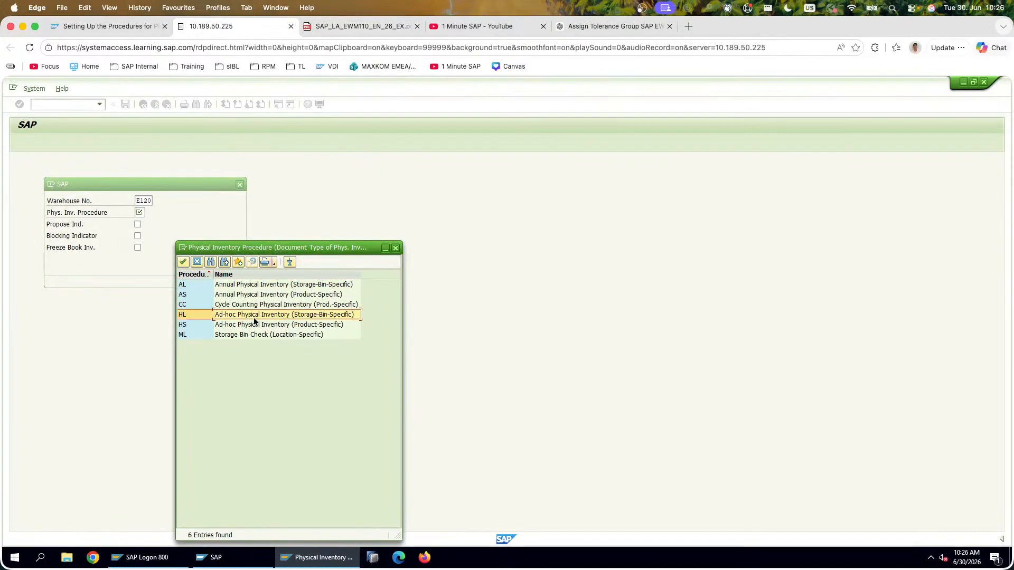
double_click(273, 316)
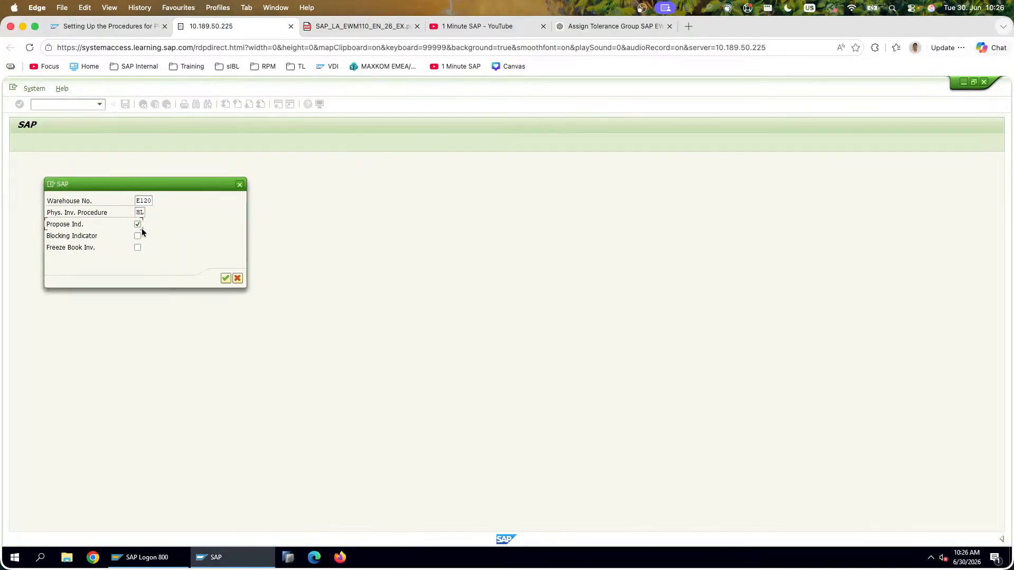
left_click(138, 225)
left_click(381, 23)
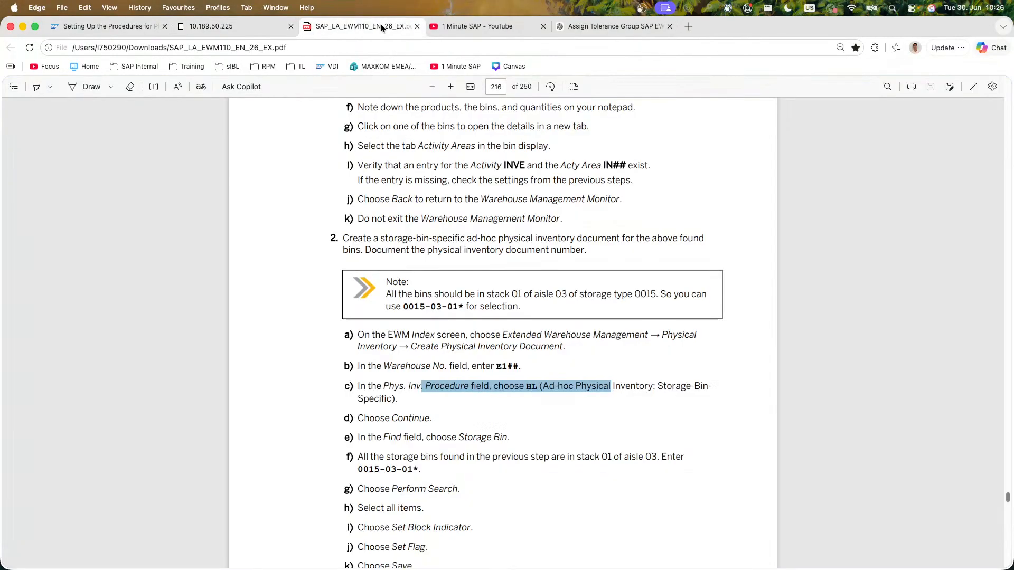
left_click_drag(338, 423, 518, 474)
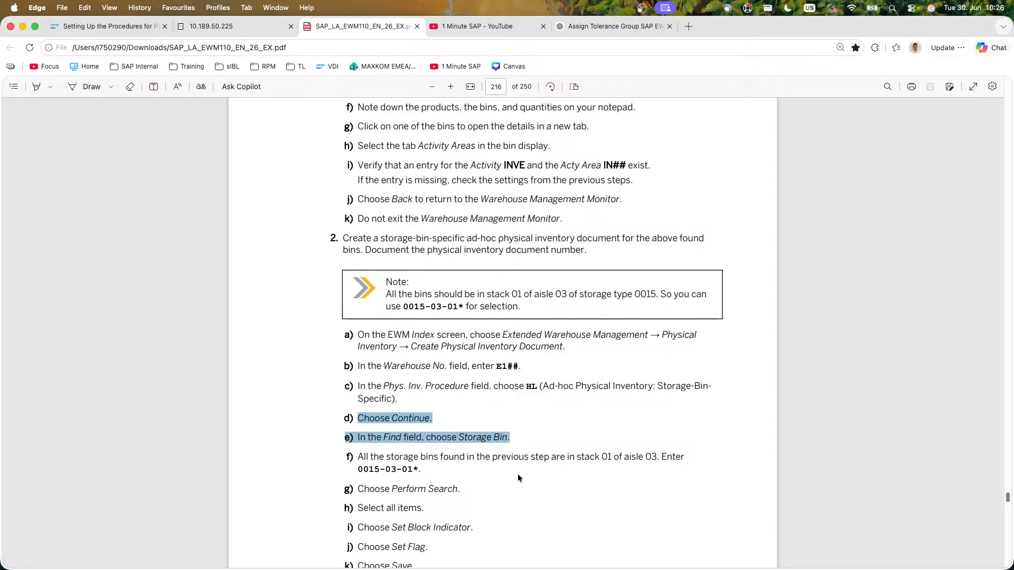
left_click(507, 473)
left_click(234, 30)
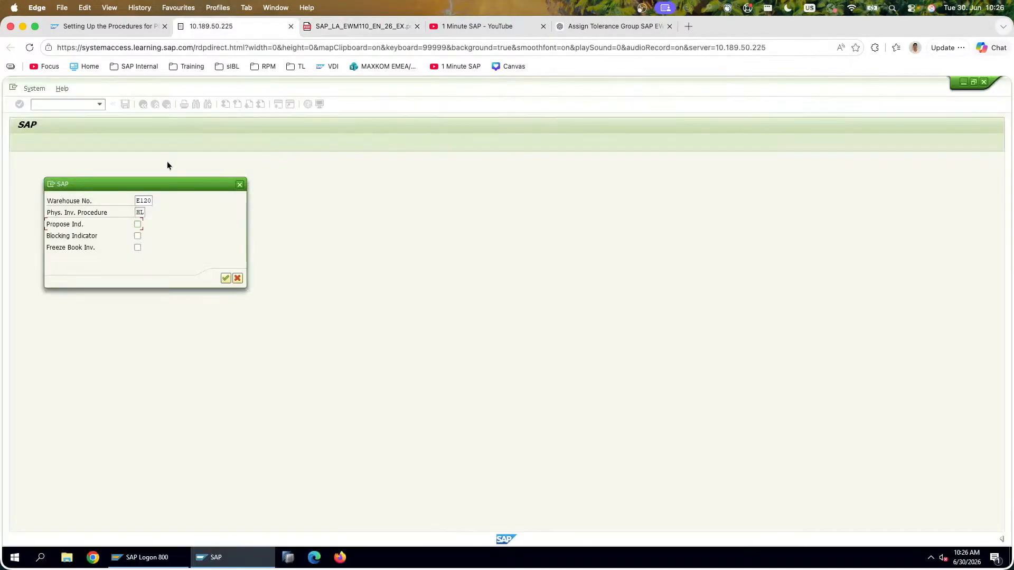
left_click(226, 279)
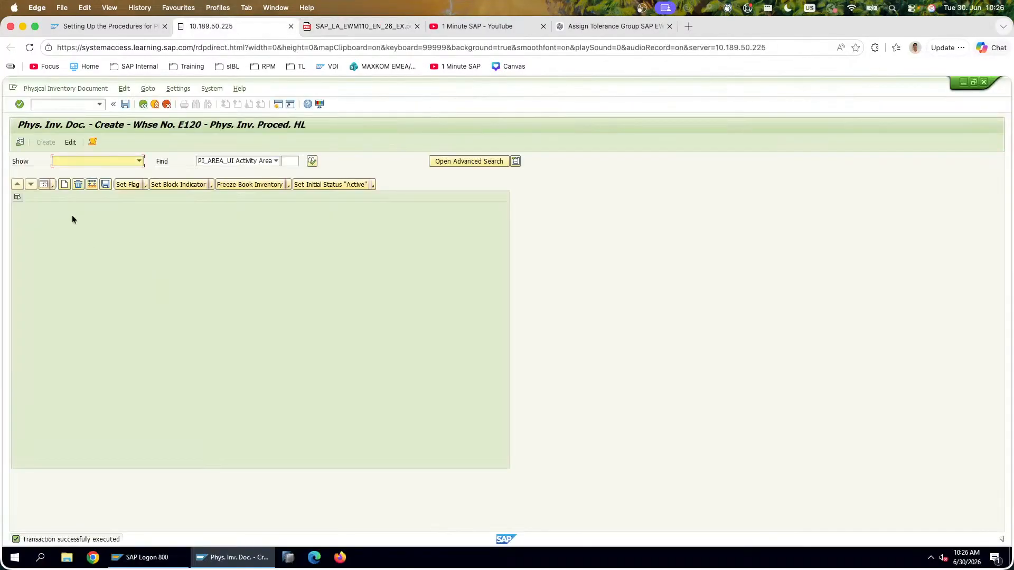
Step: Set the search criterion to Storage Bin (LGPLA), following the exercise
left_click(227, 161)
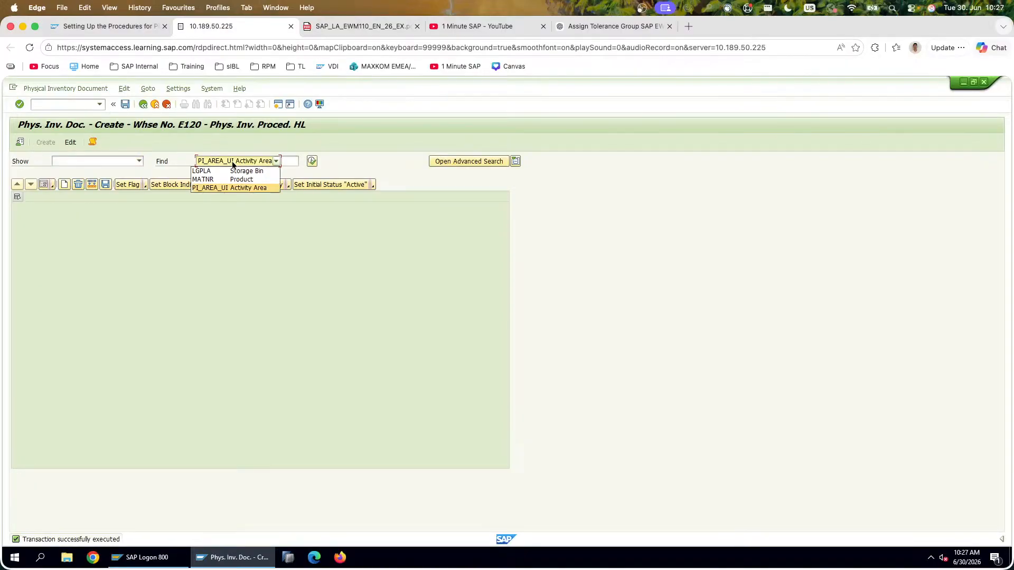
left_click(234, 160)
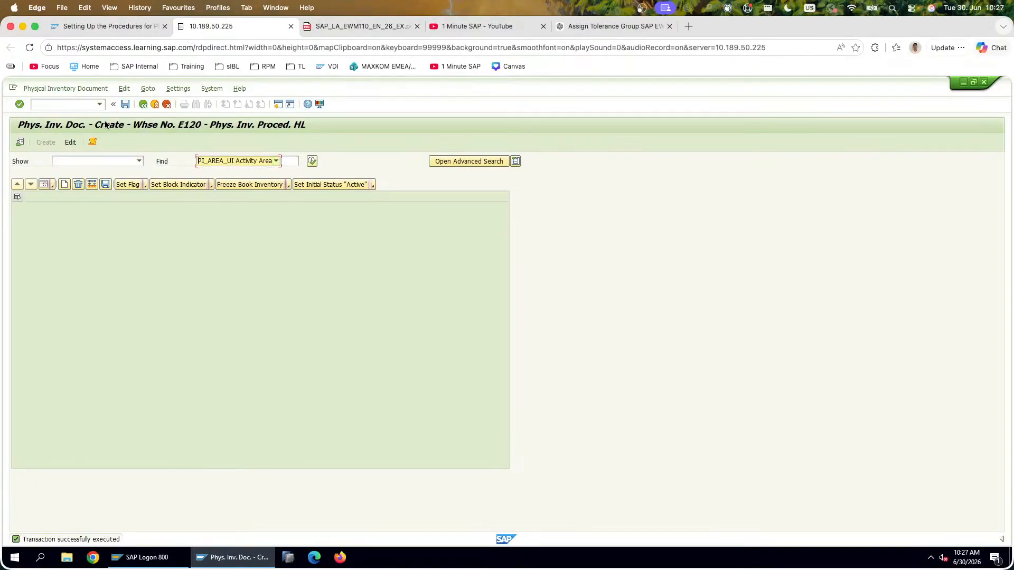
left_click(355, 31)
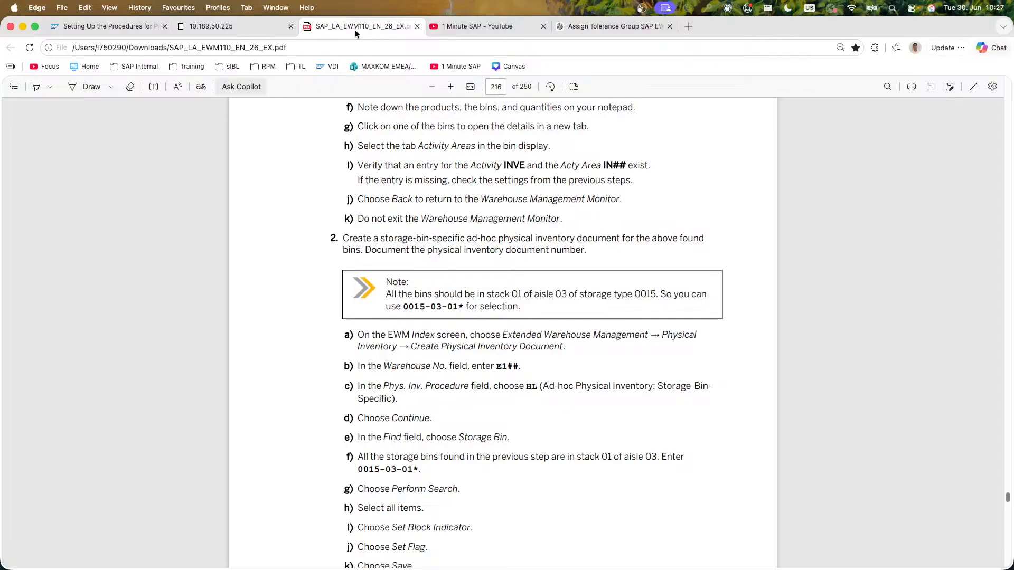
left_click(243, 32)
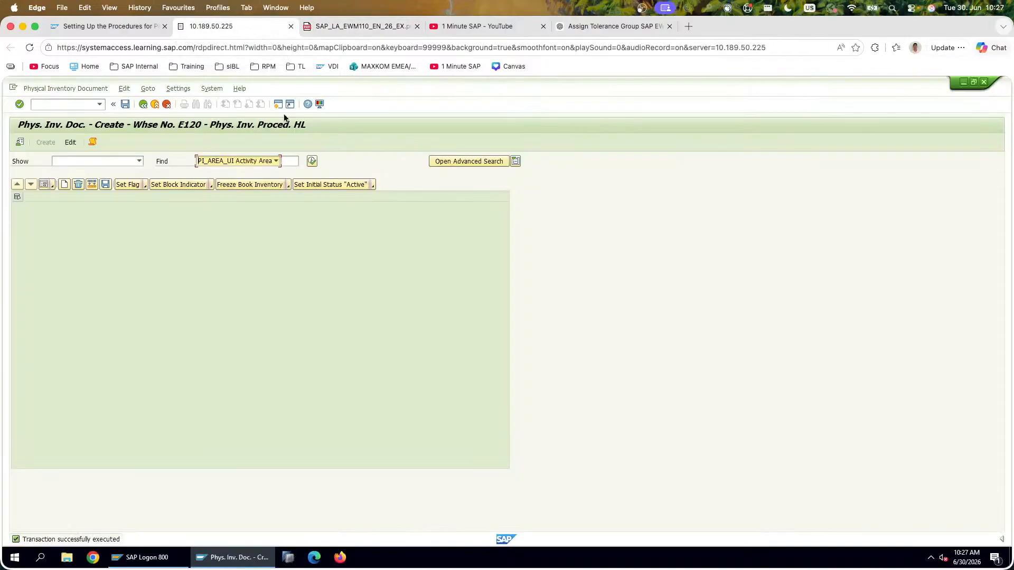
left_click(267, 162)
left_click(265, 171)
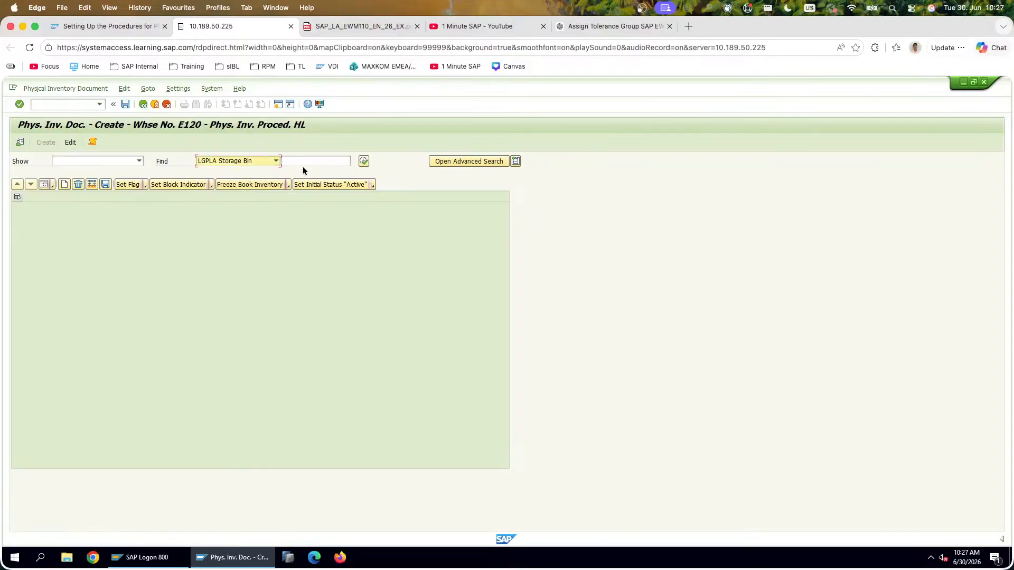
left_click(345, 161)
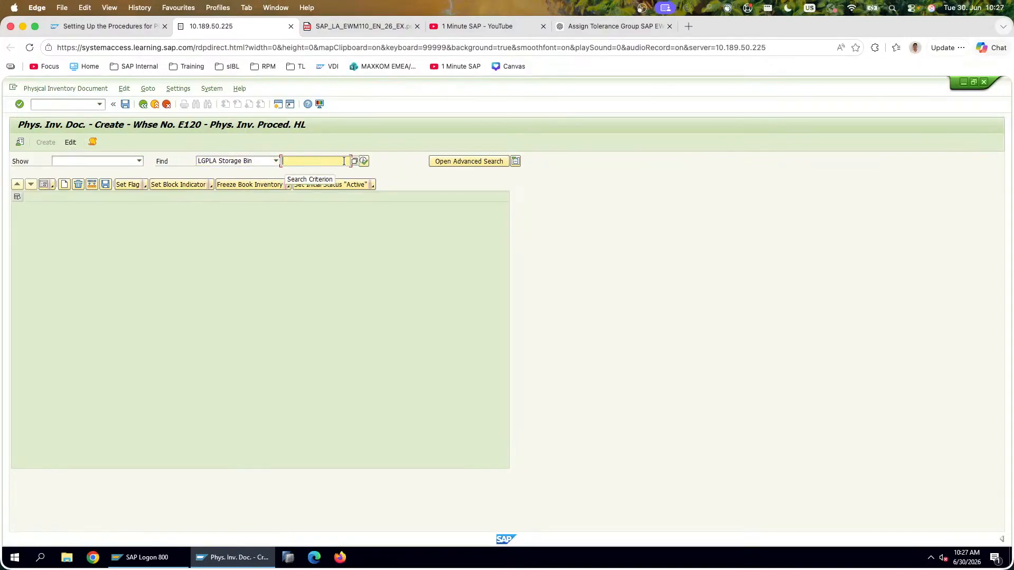
Step: Search for storage bins 0015-03-01*, checking the value against the exercise, and close the message log
left_click(365, 27)
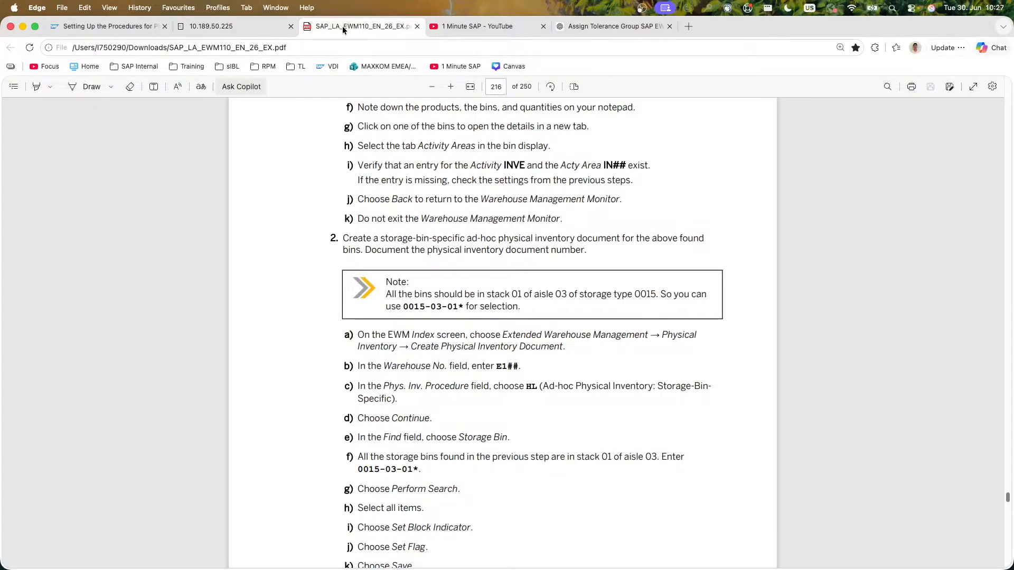
left_click(244, 26)
type("0001")
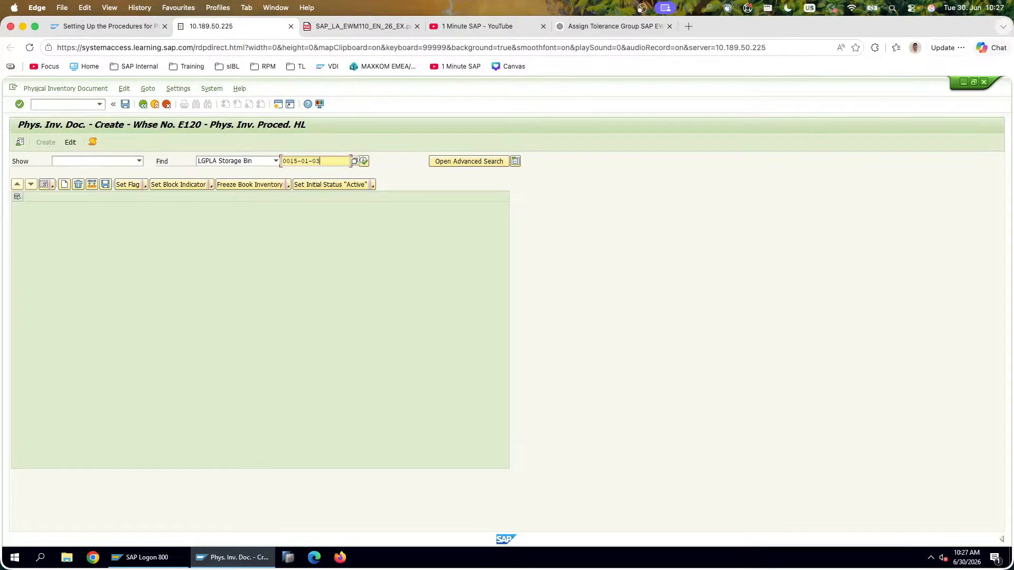
left_click(376, 32)
left_click(231, 33)
left_click(362, 161)
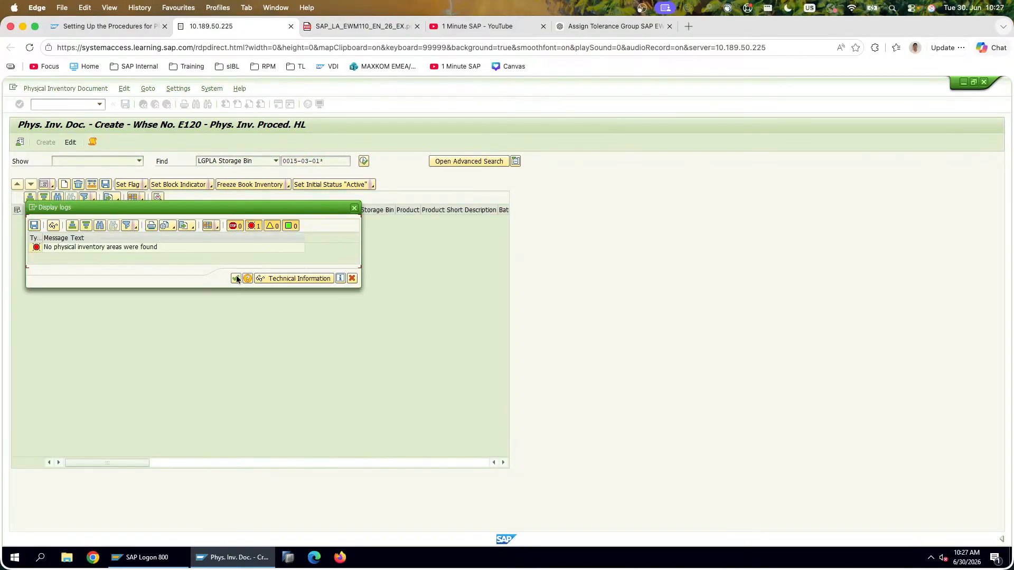
key("Return")
Step: Recheck the storage bin search value and criterion against the exercise, keeping Storage Bin (LGPLA) as the criterion
left_click(340, 161)
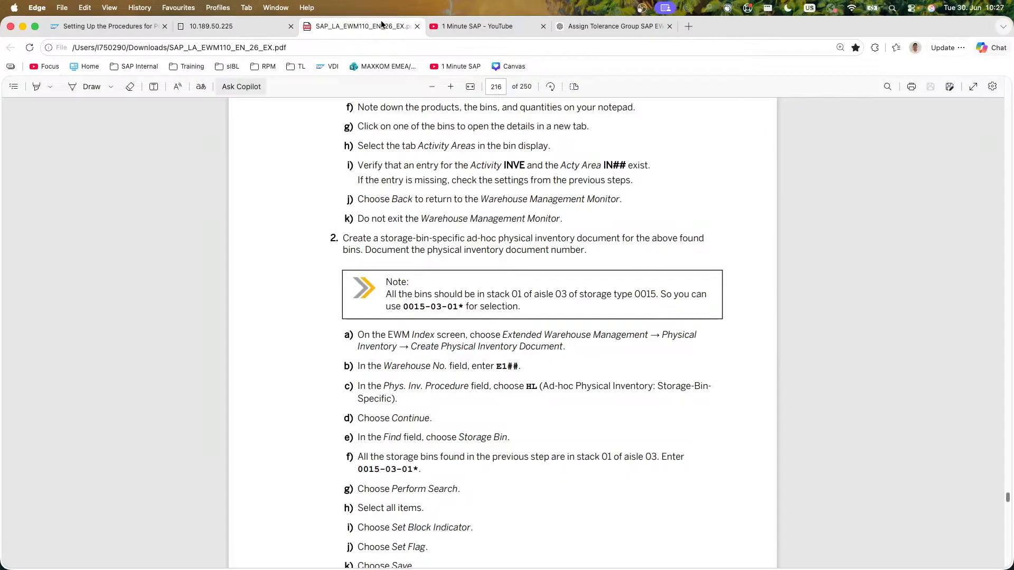
left_click(380, 21)
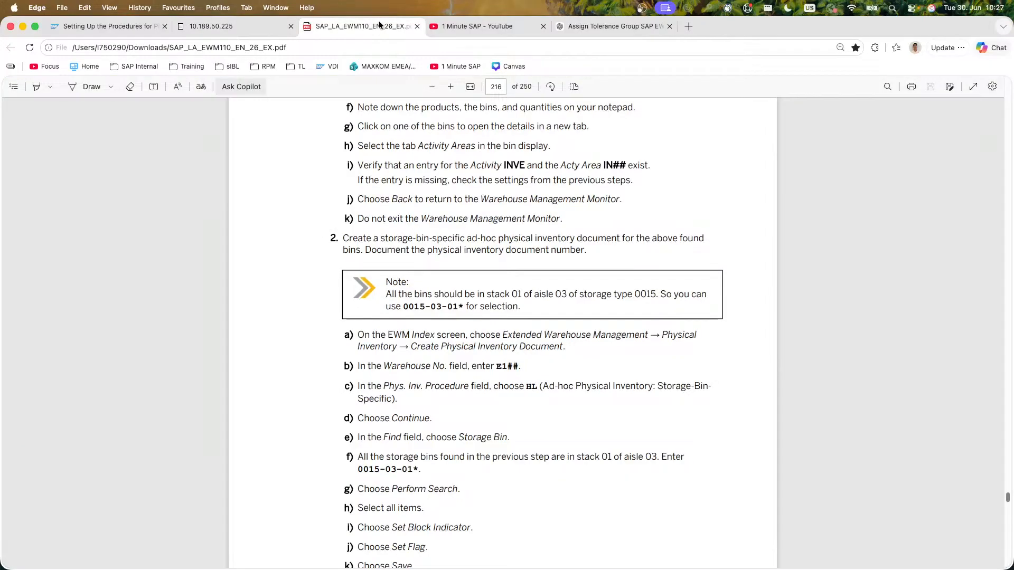
left_click(291, 27)
left_click(478, 228)
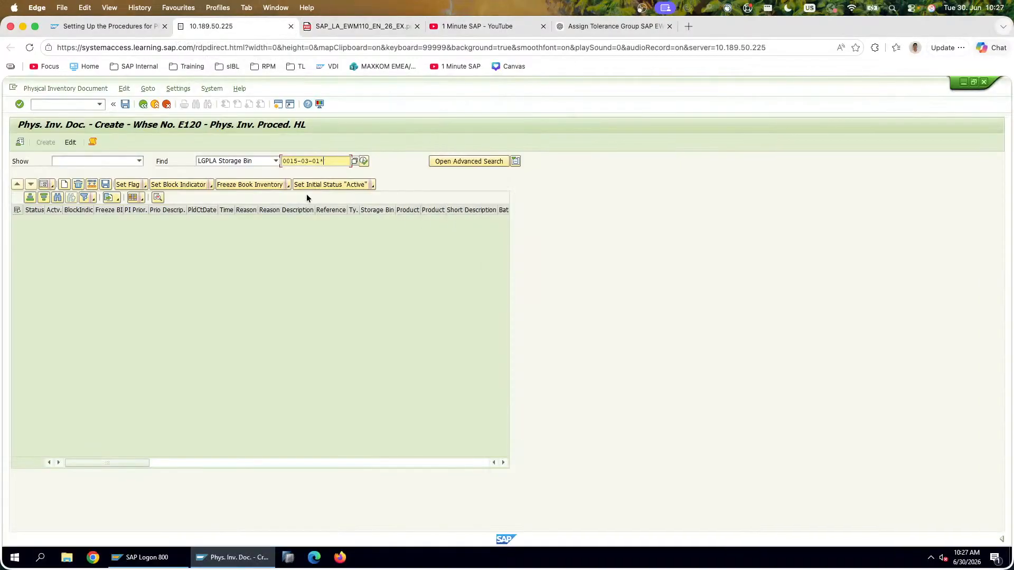
left_click(264, 163)
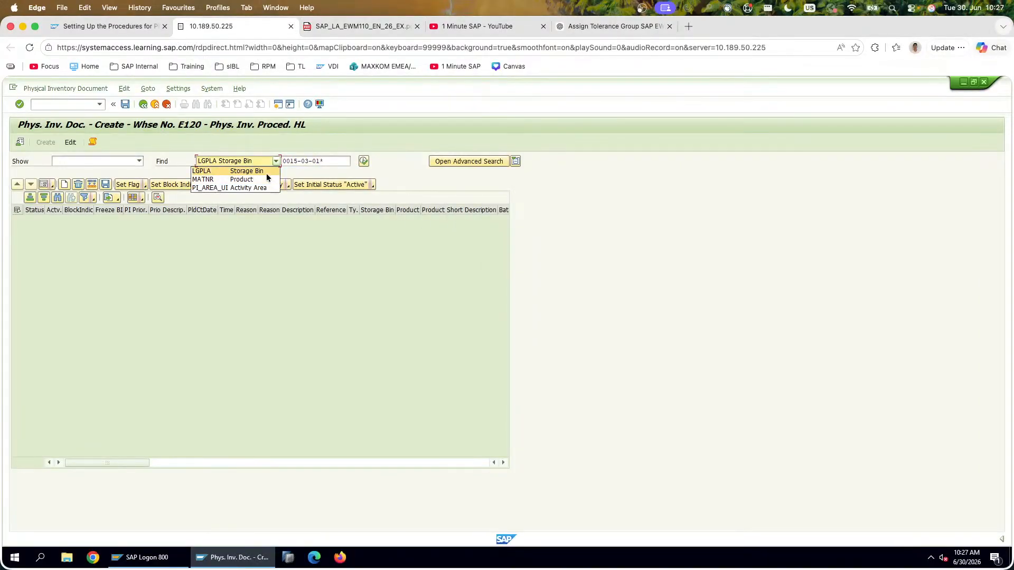
left_click(224, 169)
Step: Reopen the document creation defaults and reselect procedure HL, Ad-hoc Physical Inventory (Storage-Bin-Specific), for warehouse E120
left_click(20, 142)
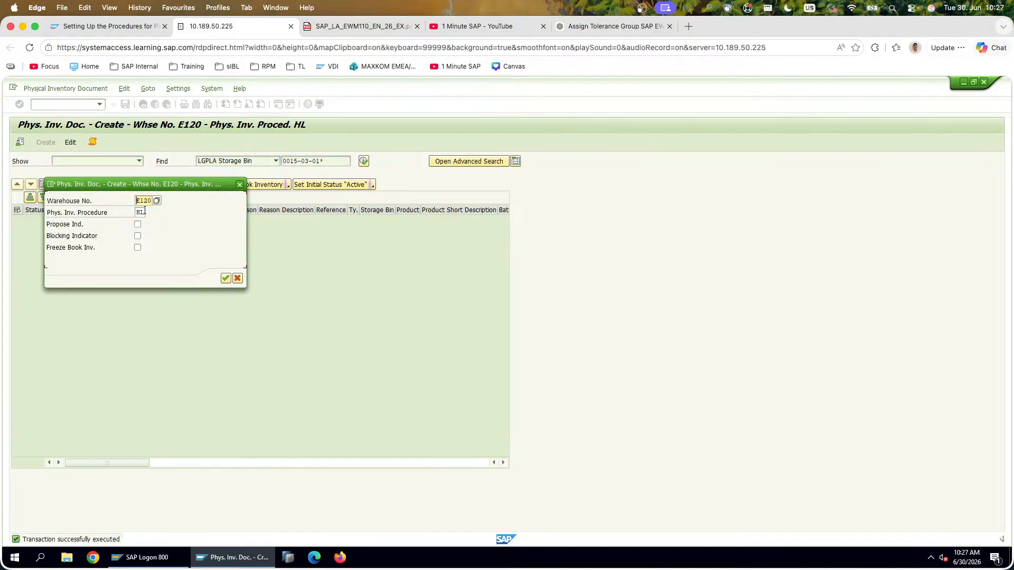
left_click(151, 212)
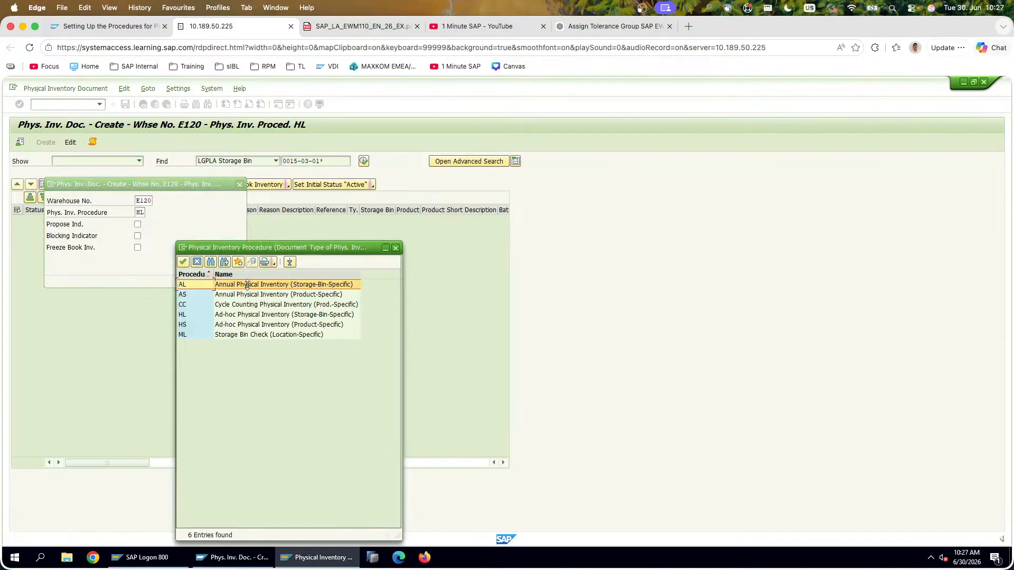
double_click(290, 314)
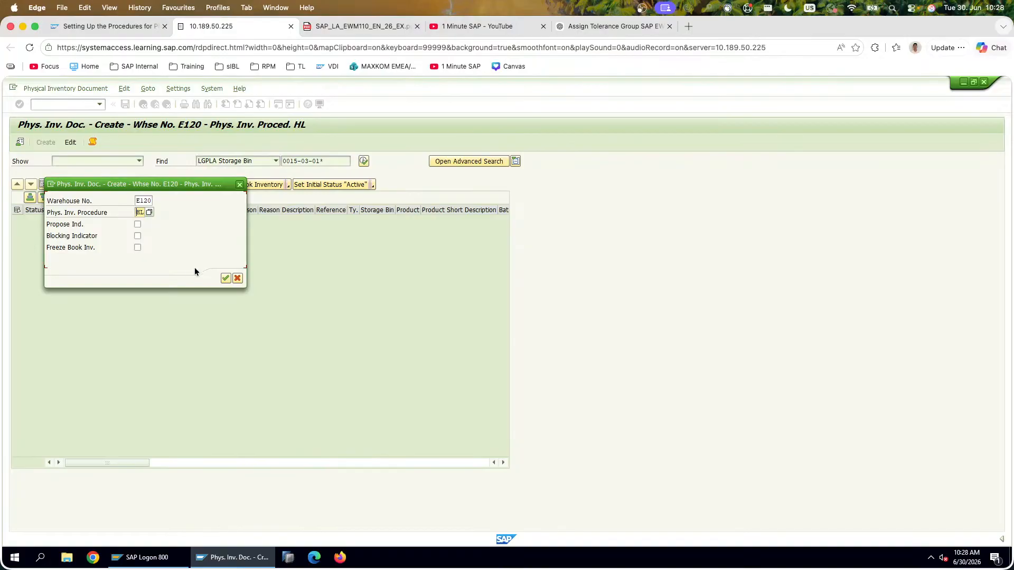
left_click(225, 278)
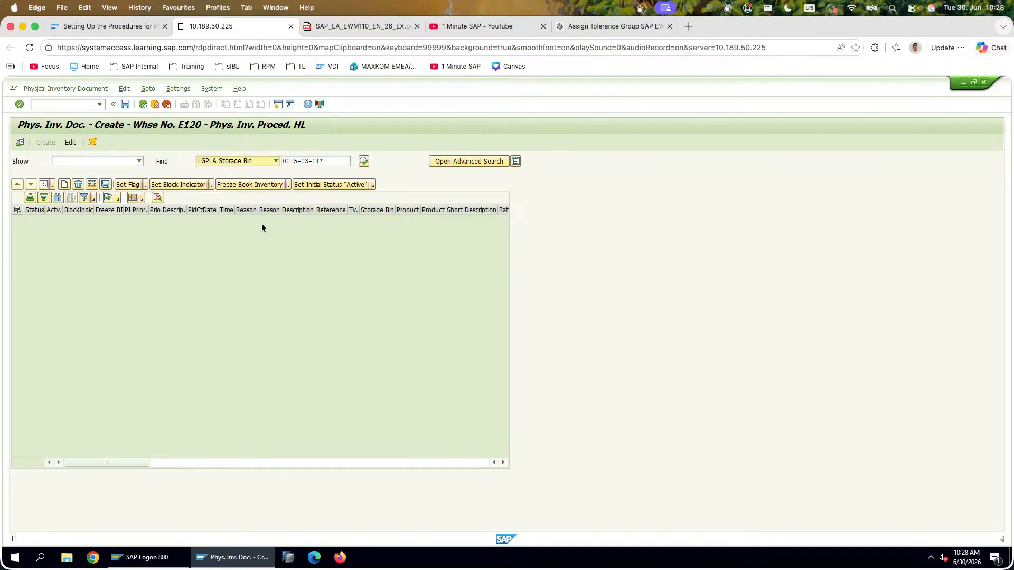
Step: Open the advanced search, run it for storage bins 0015-03-01* under procedure HL, and close the message log
left_click(444, 162)
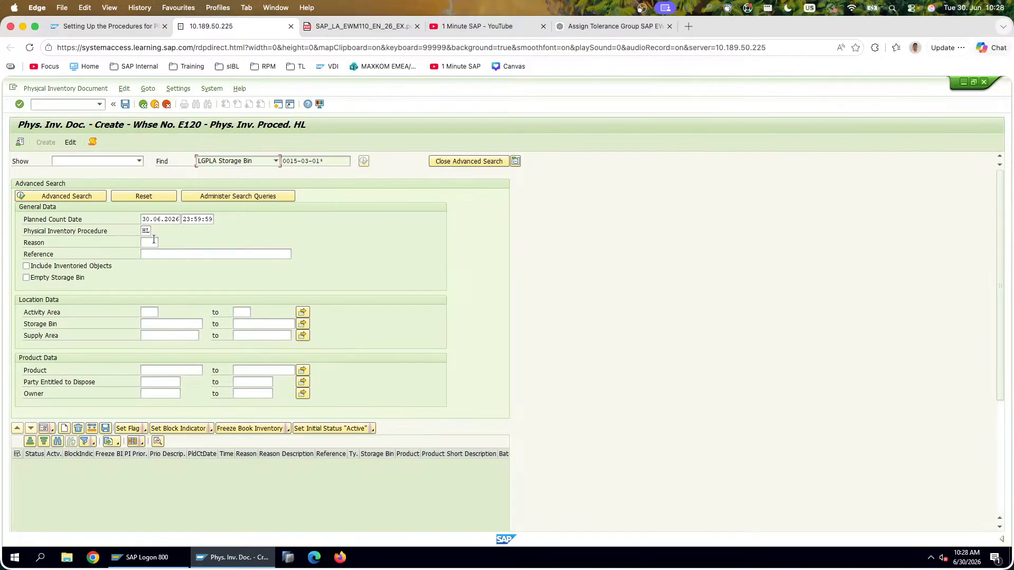
scroll(169, 342, "down", 3)
scroll(169, 341, "up", 3)
left_click(162, 337)
left_click(148, 312)
left_click(322, 159)
left_click(98, 196)
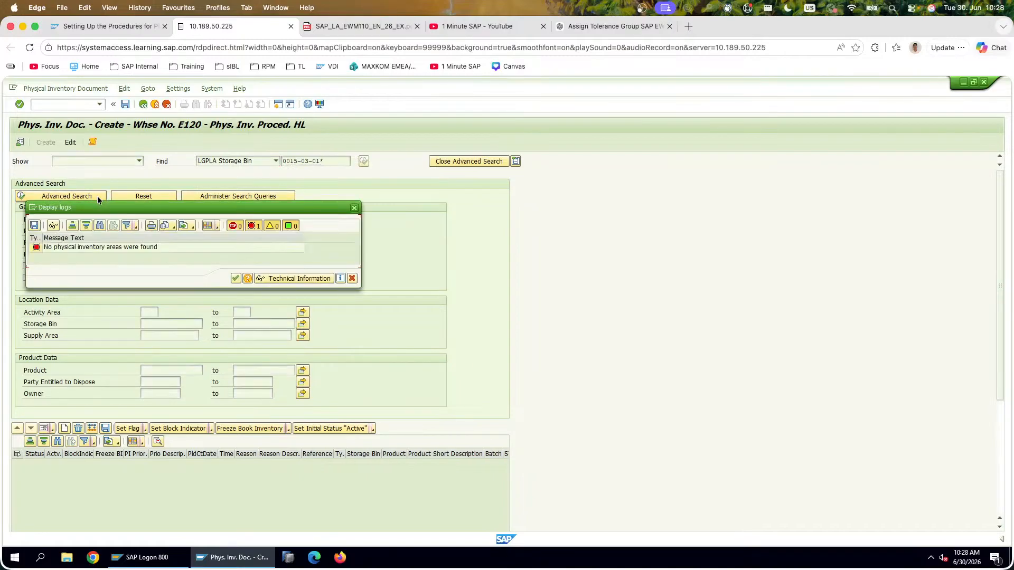
left_click(235, 278)
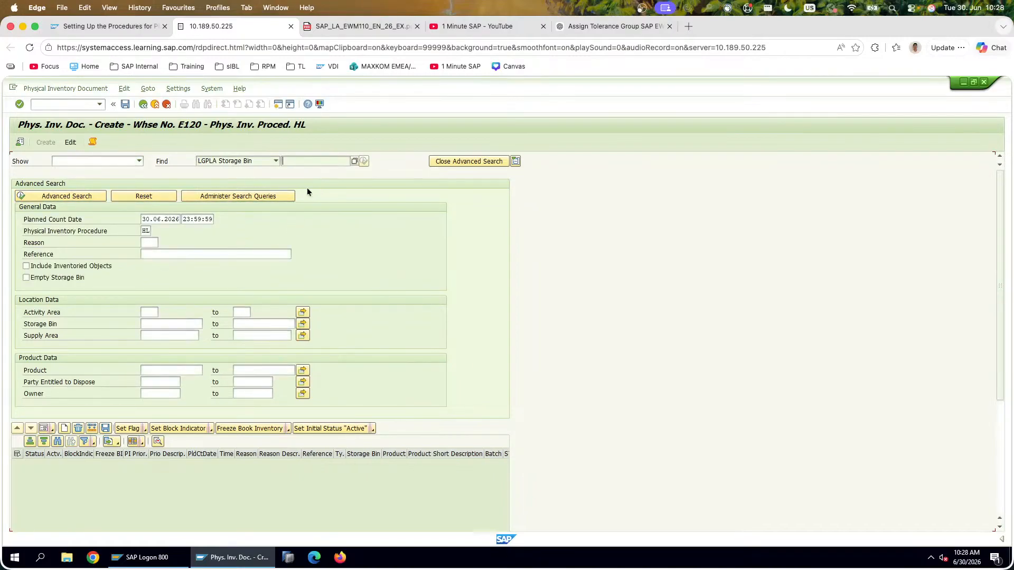
Step: Repeat the advanced search without a storage bin value, close the message log, and leave the advanced search
left_click(89, 198)
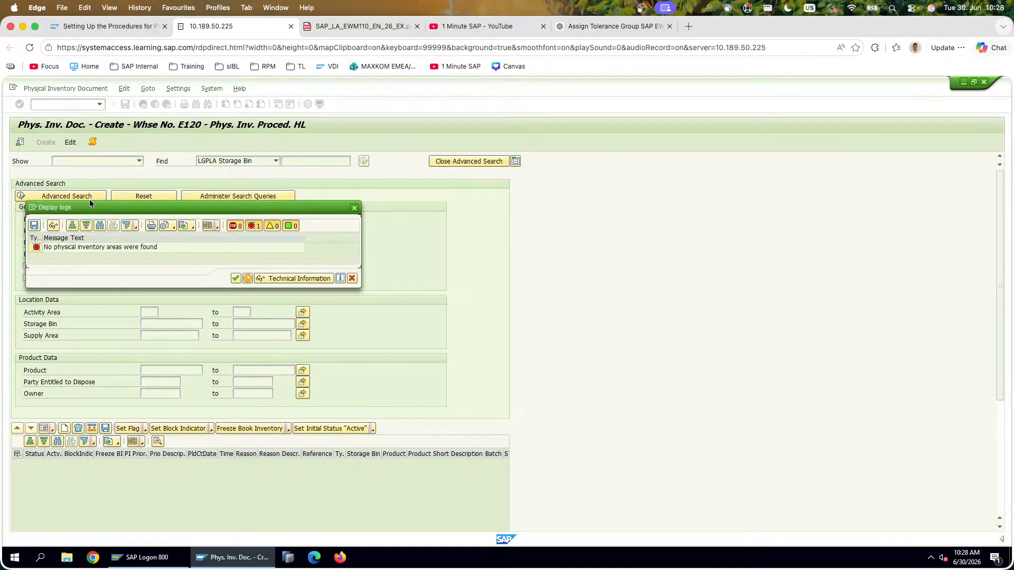
left_click(235, 278)
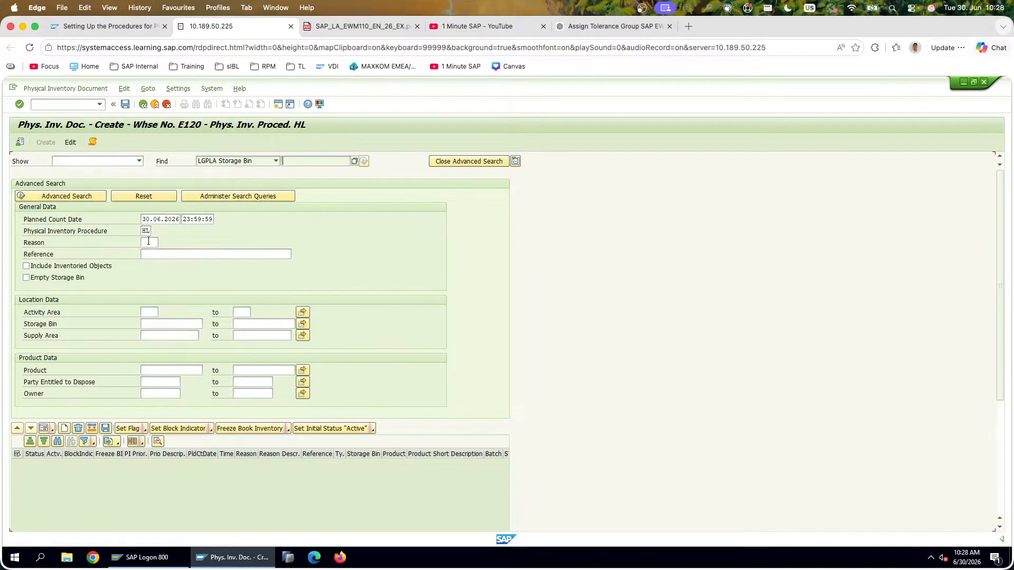
left_click(180, 324)
left_click(143, 105)
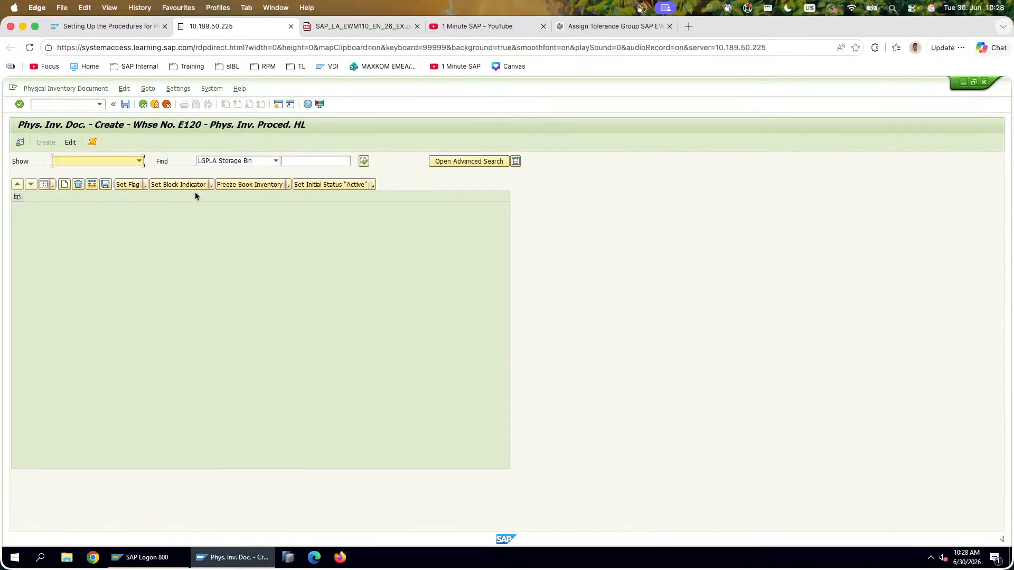
Step: Change the search criterion to Activity Area (PI_AREA_UI), run the search without a value, and close the message log
left_click(243, 161)
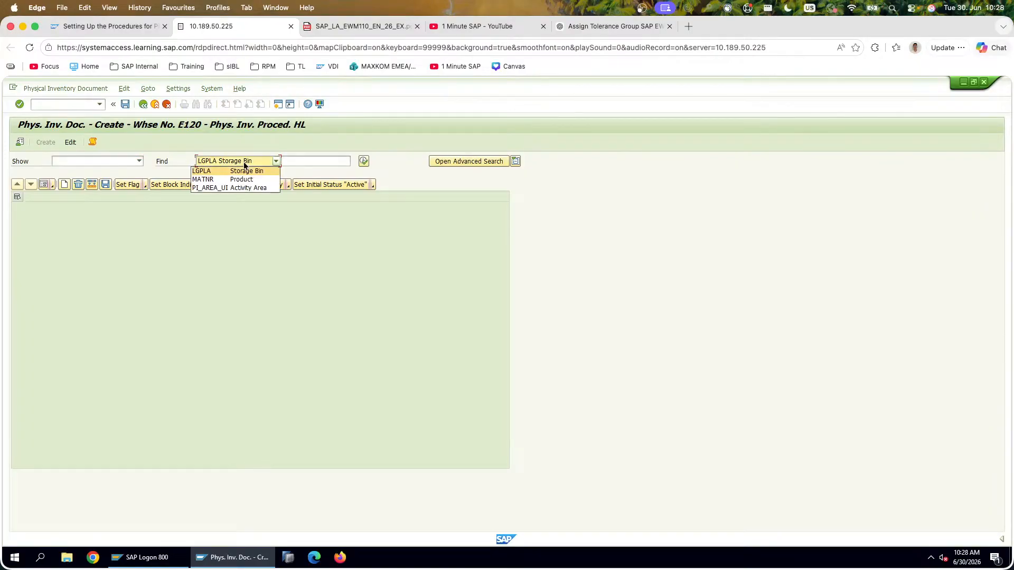
left_click(250, 189)
left_click(312, 160)
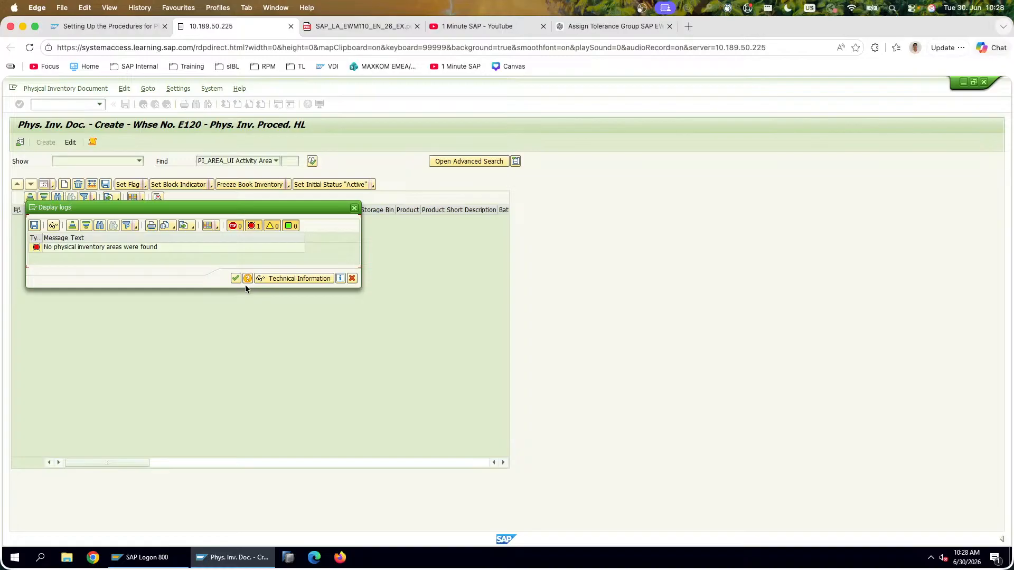
left_click(236, 278)
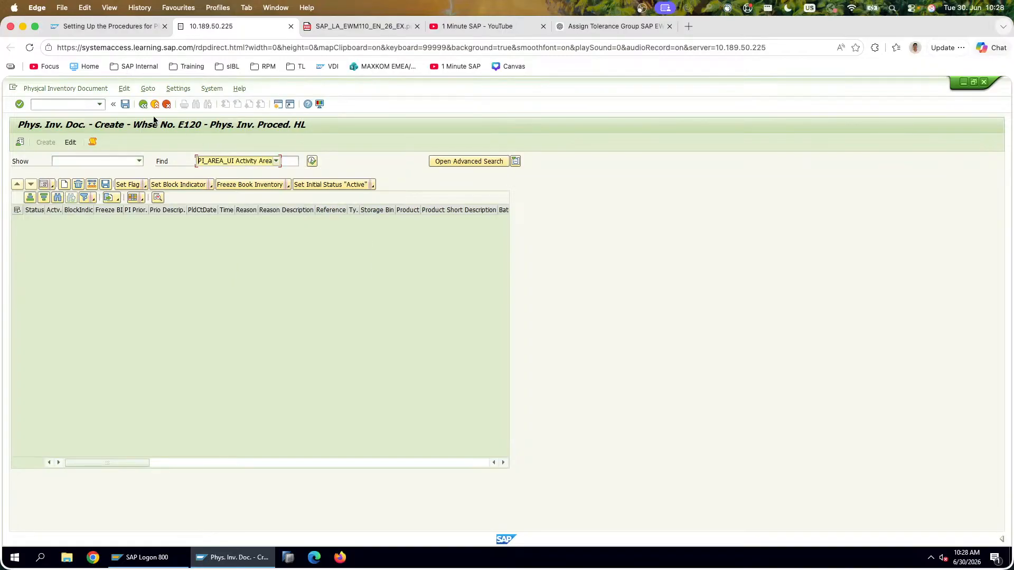
Step: Restart Create Physical Inventory Document and try procedure AL for warehouse E120, keeping Activity Area (PI_AREA_UI) as the search criterion
left_click(143, 106)
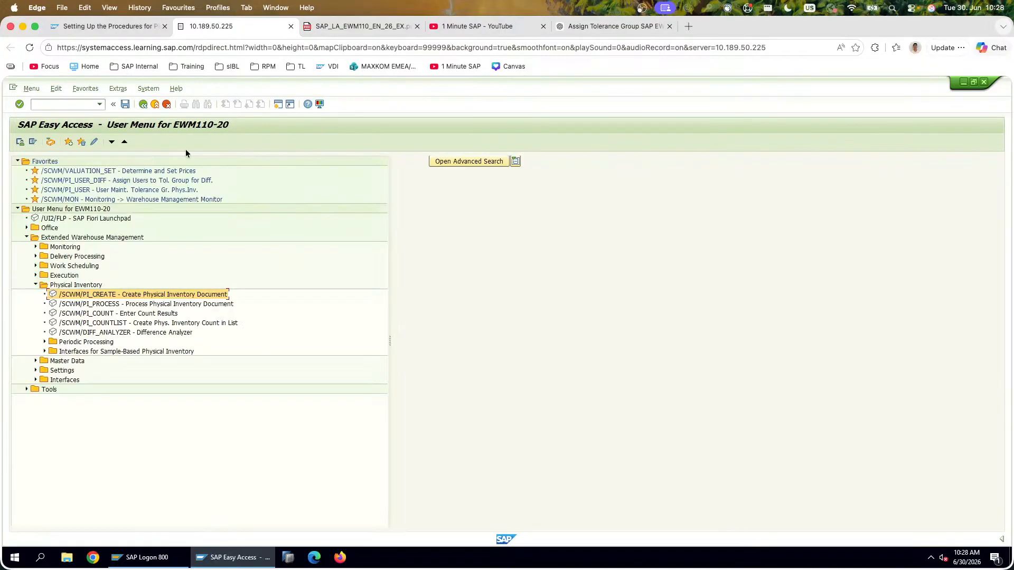
double_click(136, 295)
left_click(251, 161)
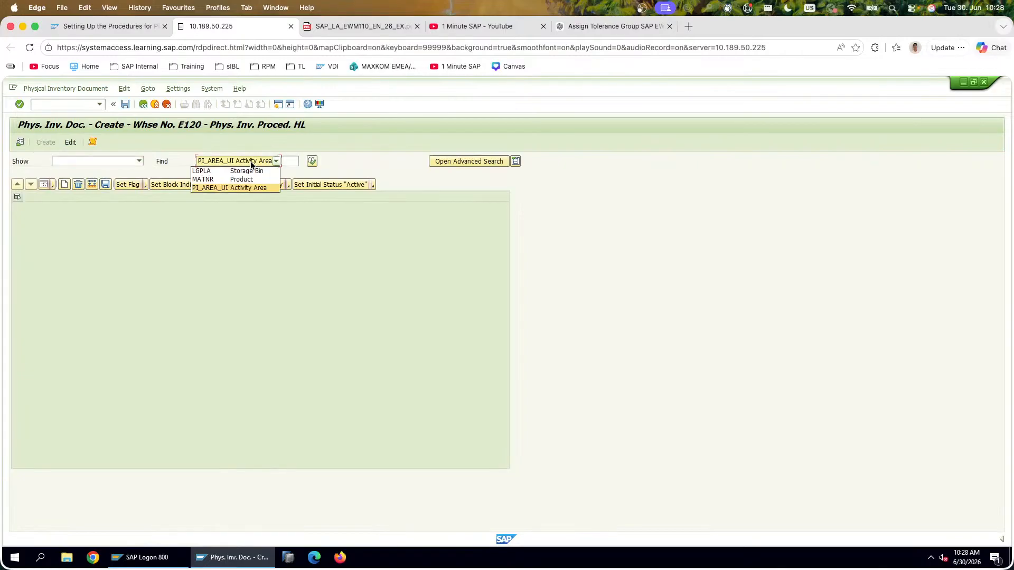
left_click(249, 188)
left_click(22, 143)
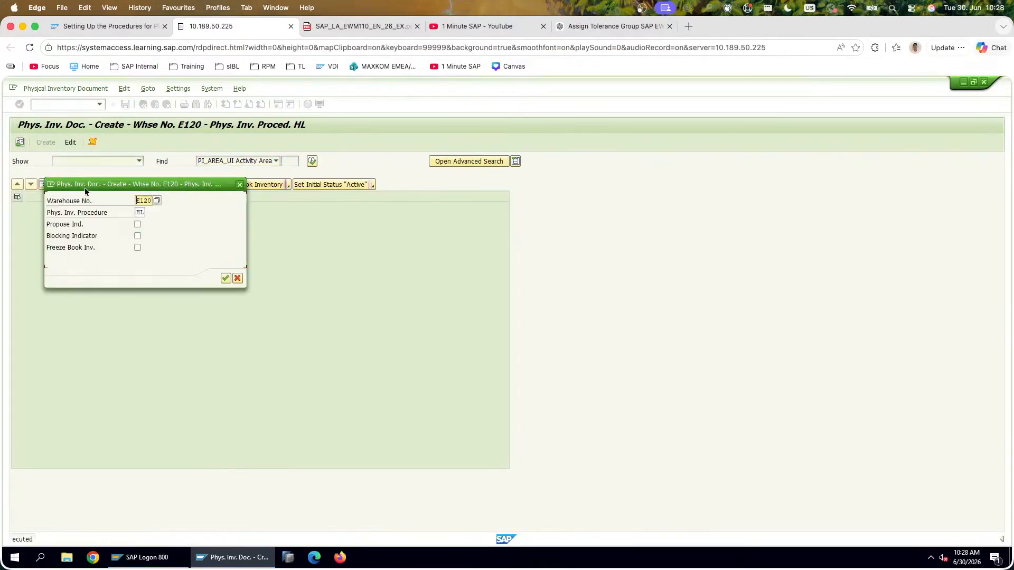
left_click(145, 213)
left_click(147, 212)
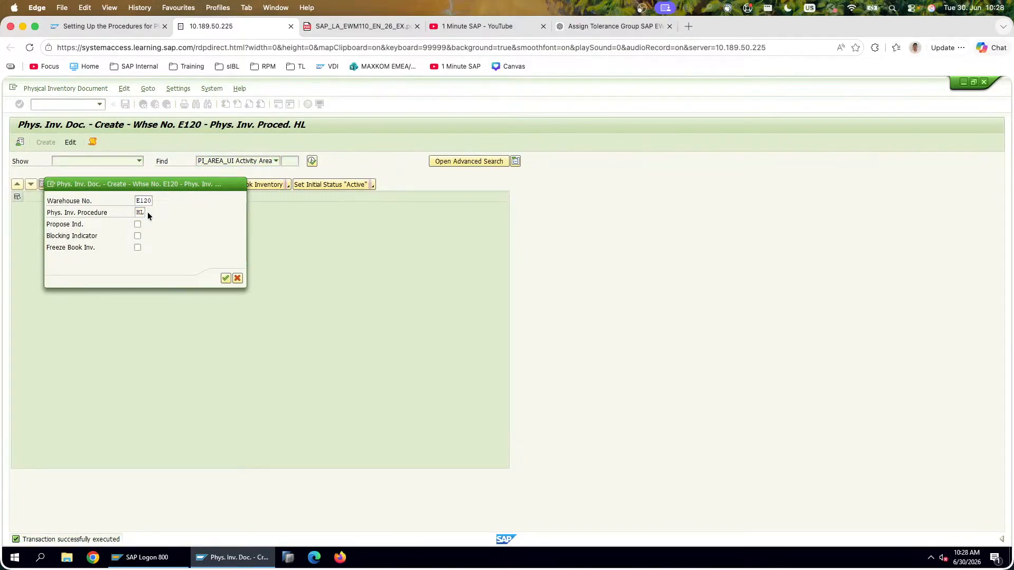
double_click(261, 286)
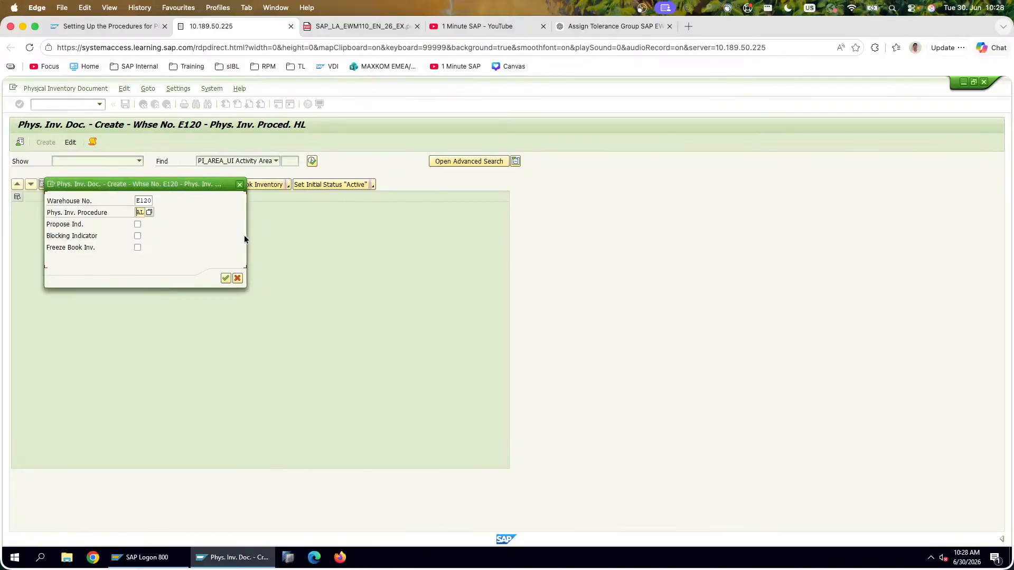
left_click(225, 279)
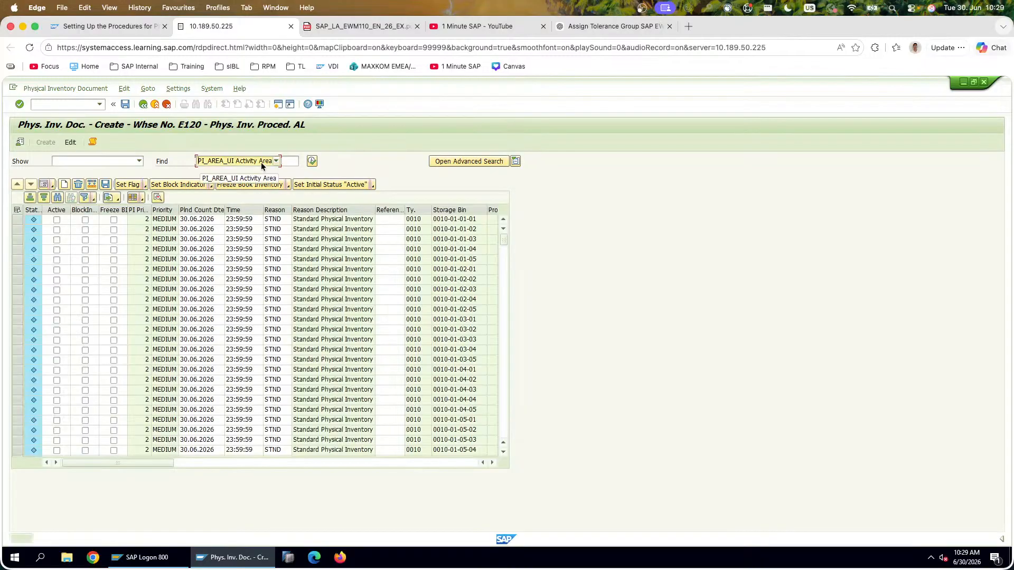
Step: Reopen the document creation defaults and display the available physical inventory procedures
left_click(261, 163)
left_click(261, 163)
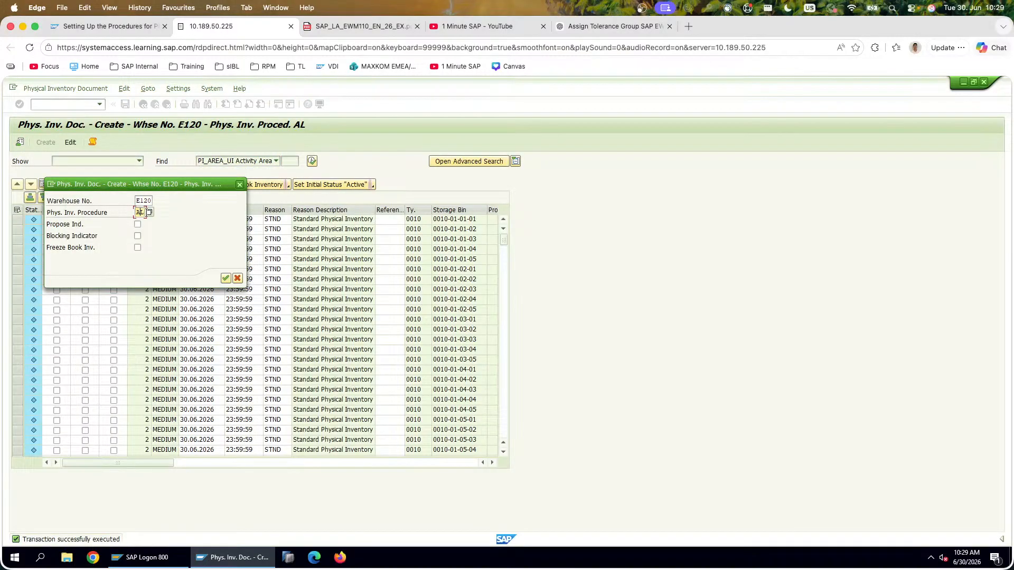
left_click(149, 213)
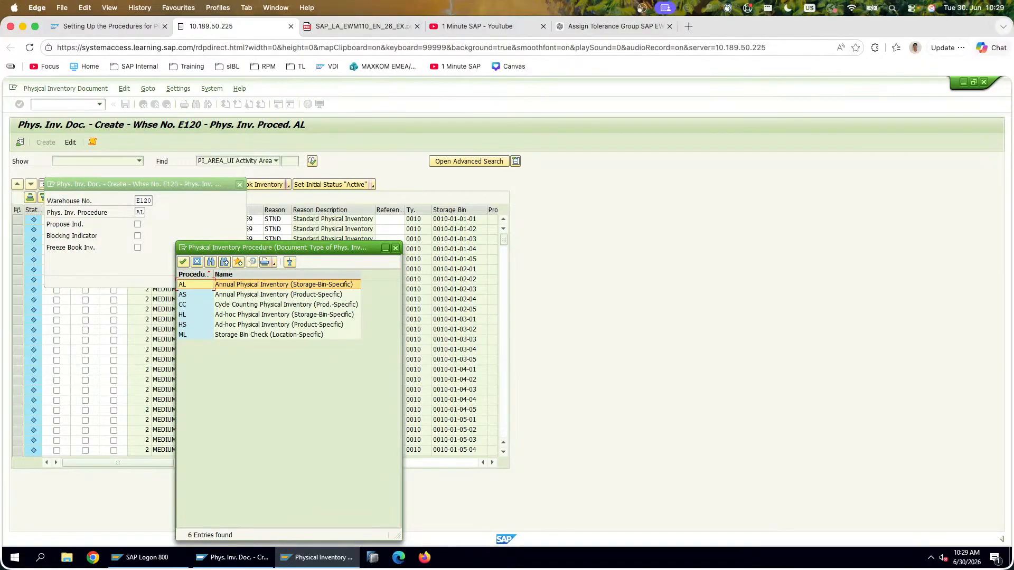
Step: Compare the permitted document types on the Step 1: Configure PI Area slide in PowerPoint with step 1 of the exercise PDF
key("super+Tab")
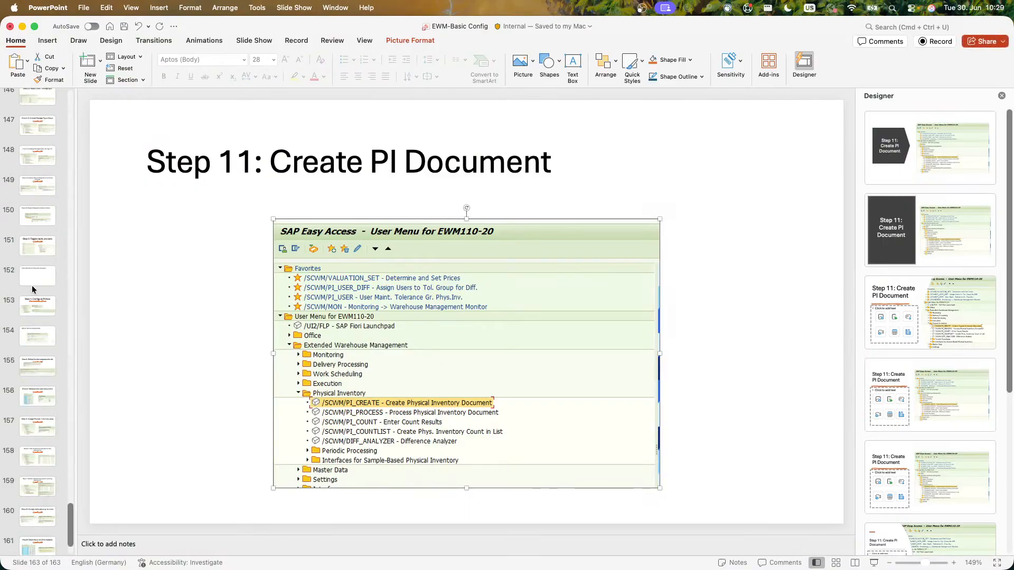
left_click(36, 288)
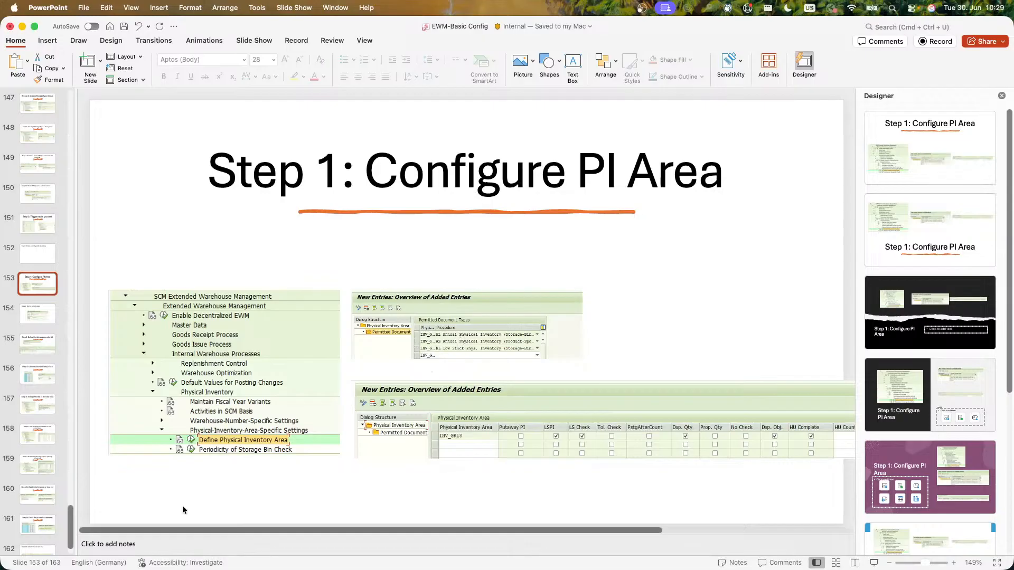
key("super+Tab")
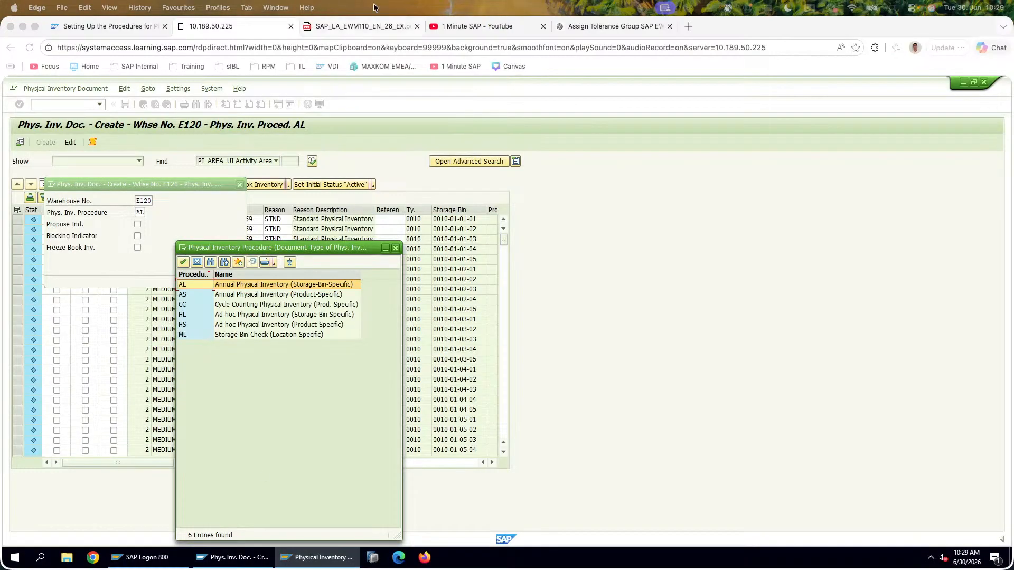
left_click(365, 23)
scroll(346, 217, "up", 20)
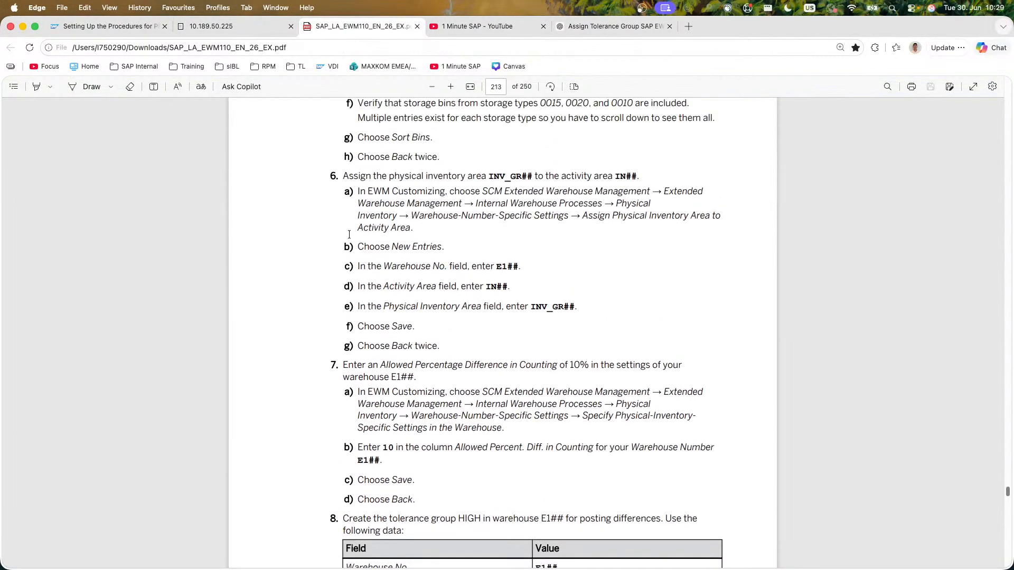
scroll(351, 235, "up", 10)
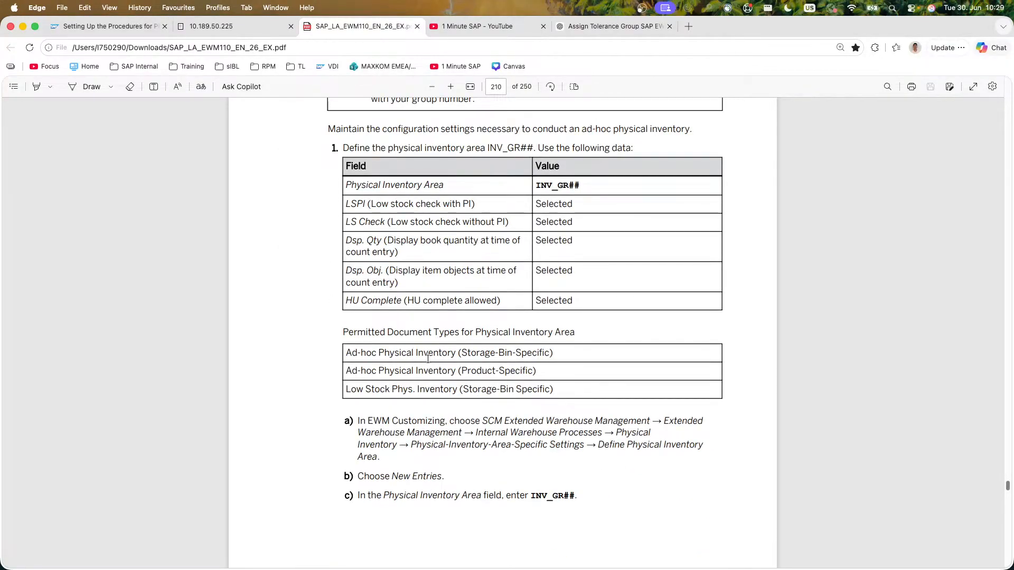
left_click_drag(345, 357, 552, 391)
left_click(227, 356)
Step: Switch to PowerPoint and delete the permitted document types screenshot from the Step 1: Configure PI Area slide
key("super+Tab")
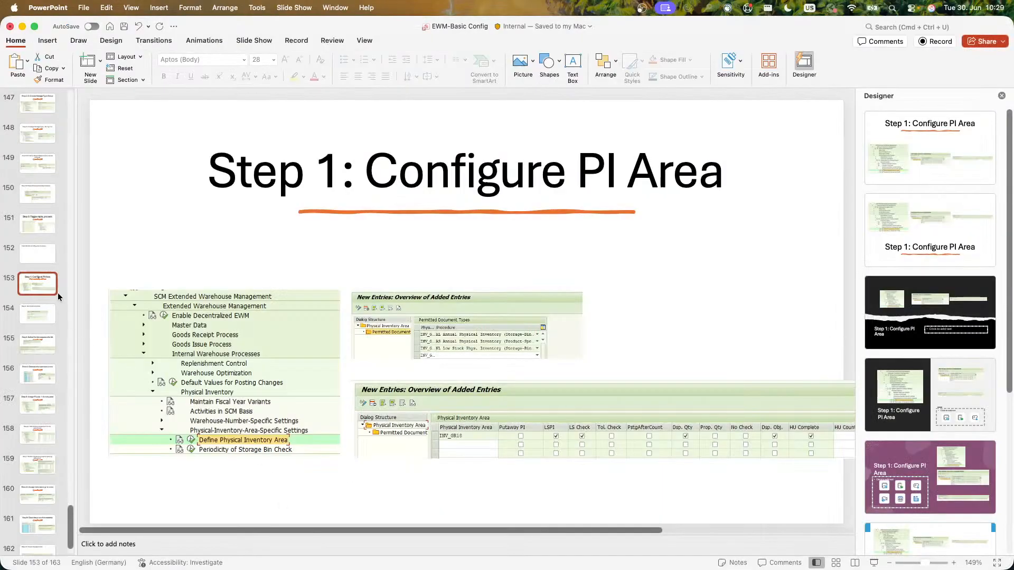
left_click(482, 319)
left_click(477, 432)
left_click(462, 342)
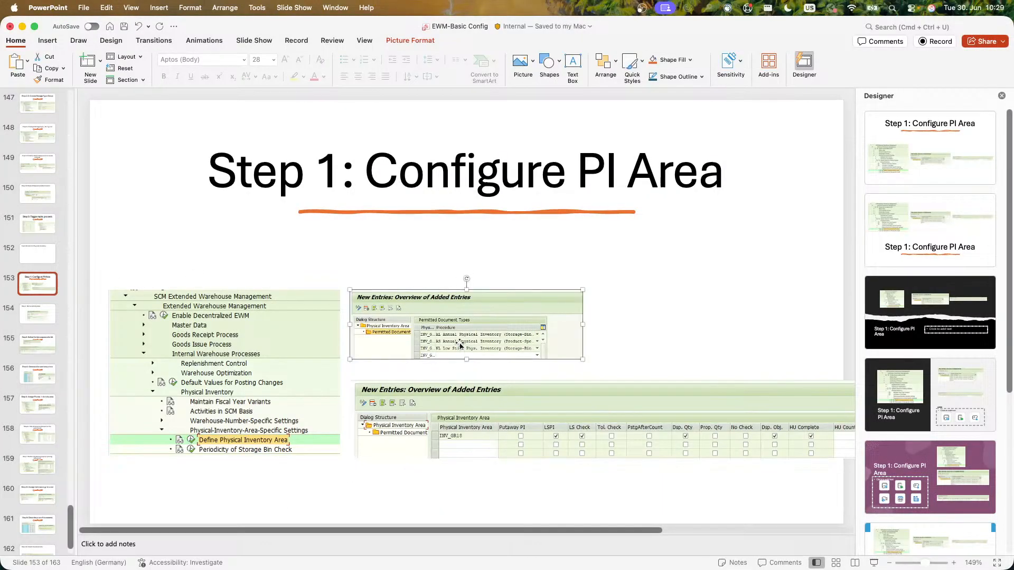
key("BackSpace")
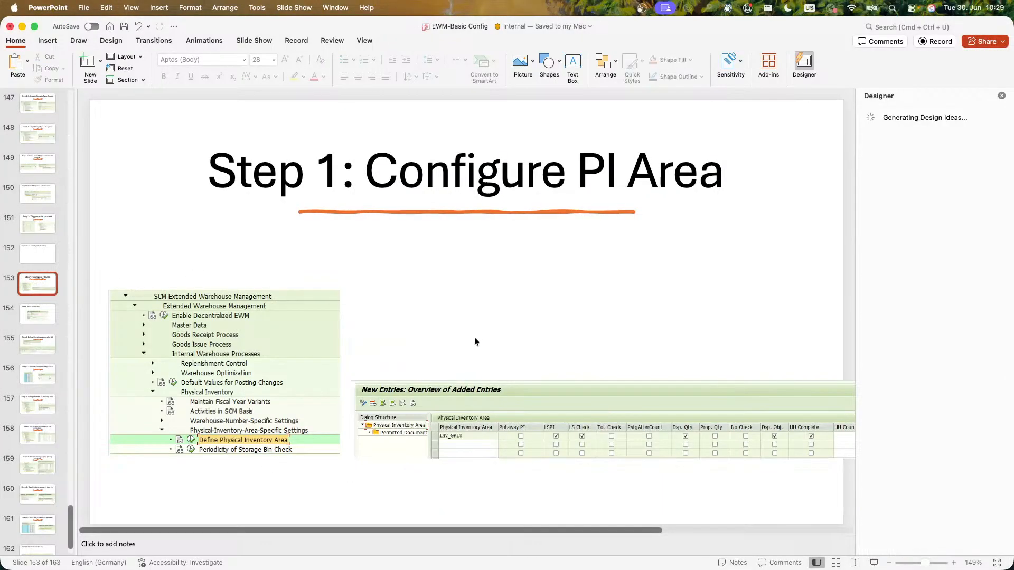
Step: Switch back to the SAP session, exit physical inventory document creation, and start transaction SPRO
key("super+Tab")
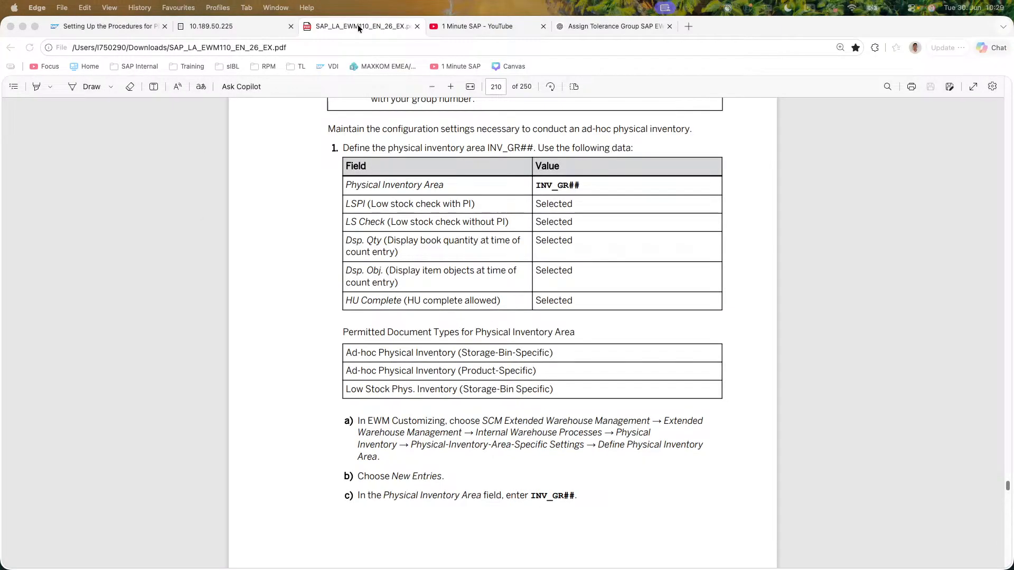
left_click(239, 26)
key("Escape")
key("Escape")
key("Escape")
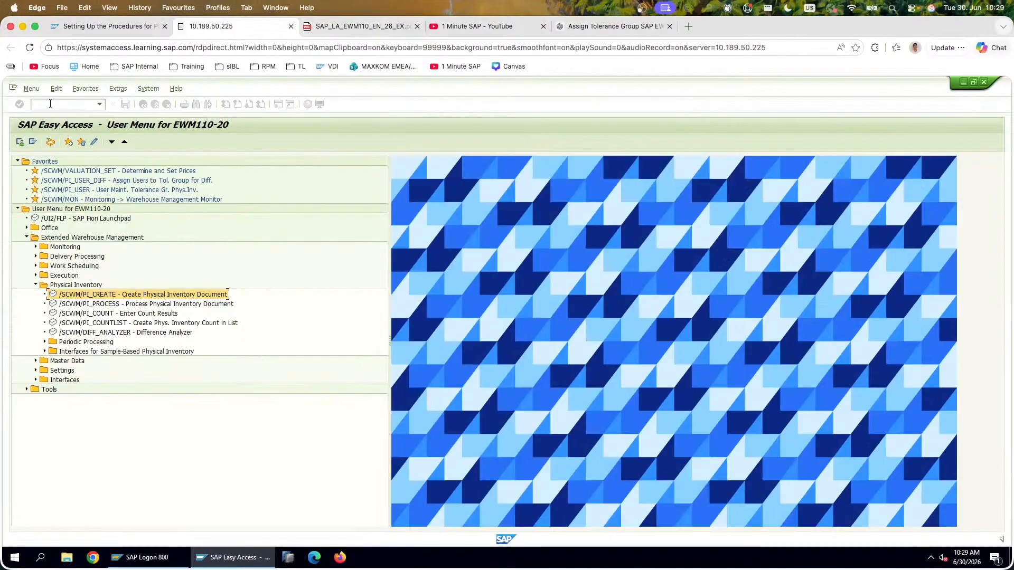
left_click(50, 104)
type("spr")
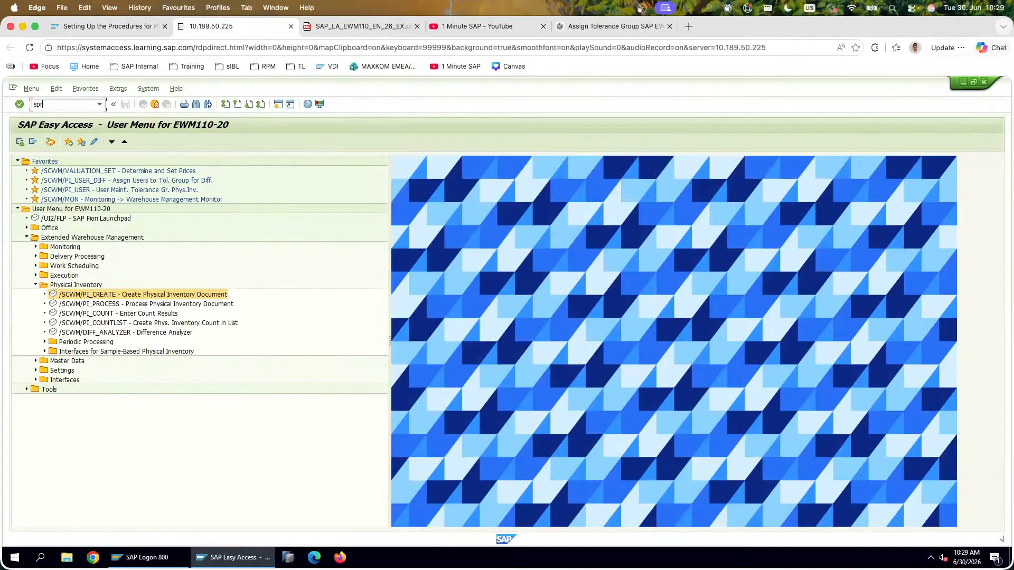
type("o")
key("Return")
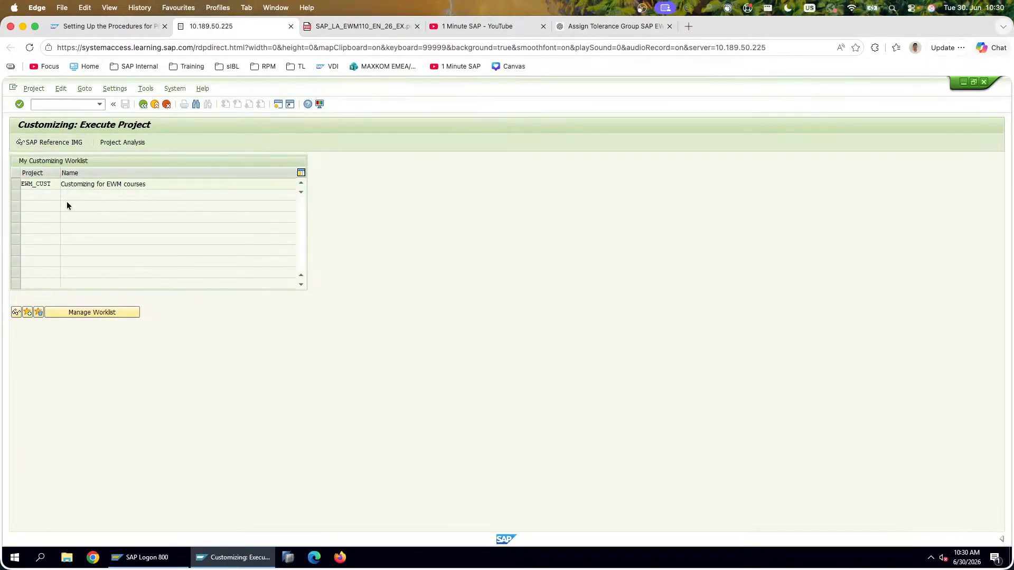
Step: Open project EWM_CUST and launch Define Physical Inventory Area under the physical-inventory-area-specific settings of Internal Warehouse Processes
double_click(66, 185)
left_click(27, 213)
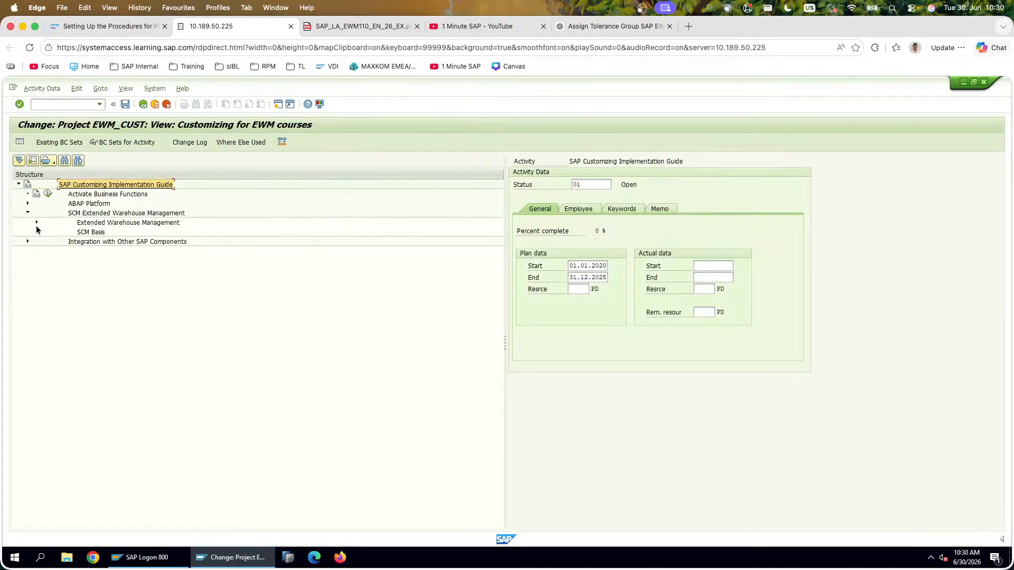
left_click(37, 222)
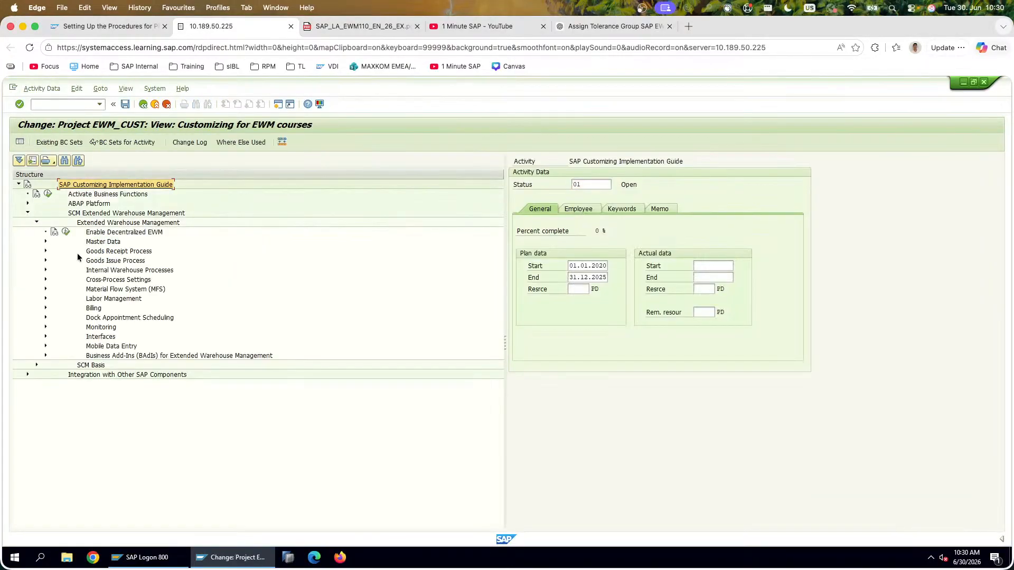
left_click(45, 270)
left_click(55, 308)
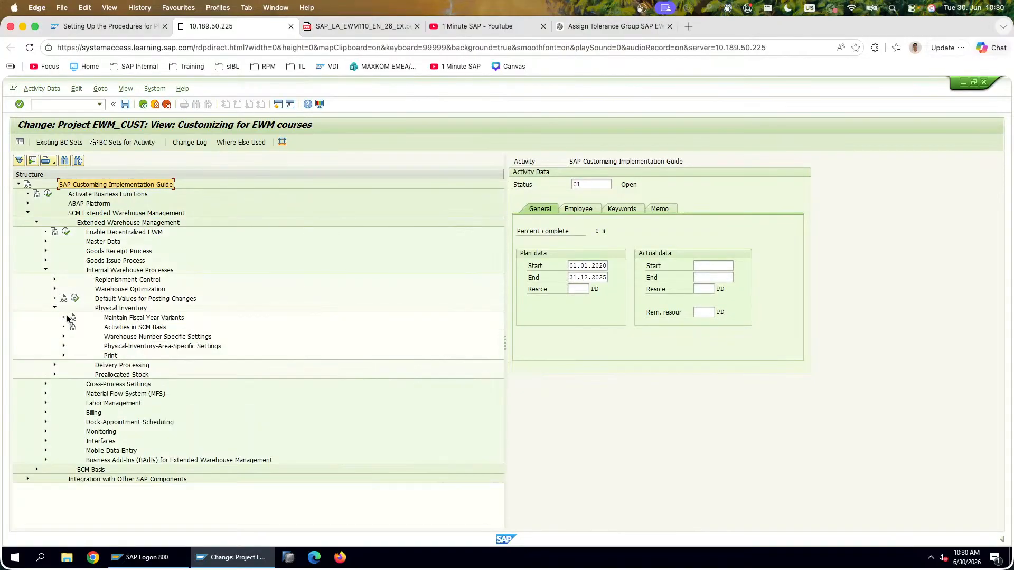
left_click(63, 347)
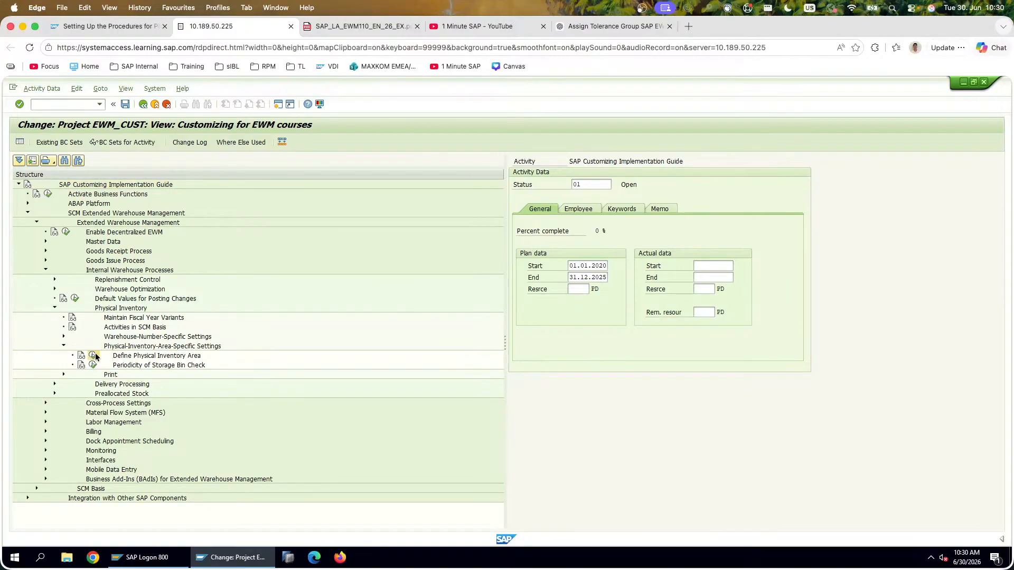
left_click(93, 355)
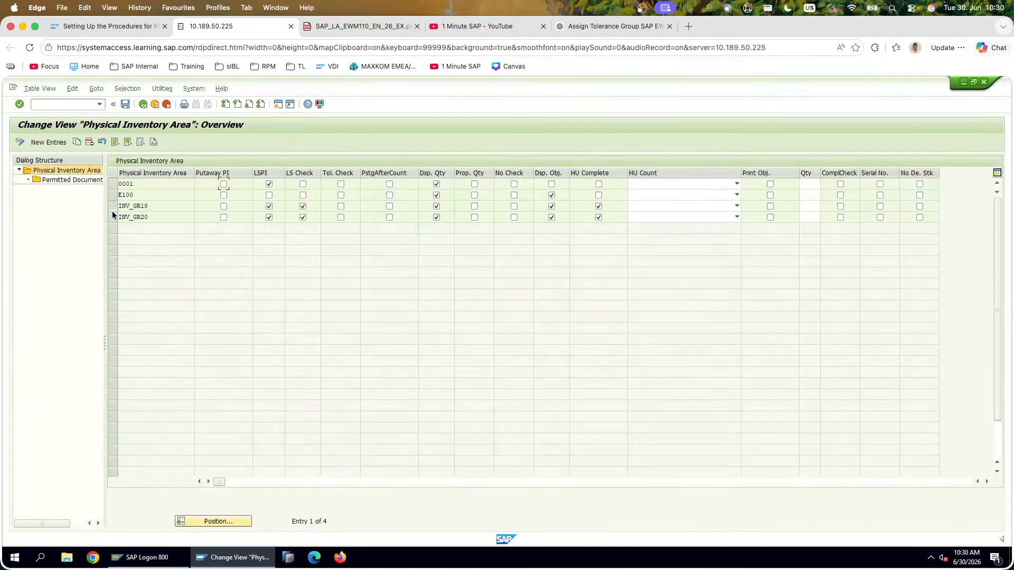
Step: Open the permitted document types of physical inventory area INV_GR20 and delete its AL and AS procedure entries
left_click(112, 208)
left_click(112, 216)
left_click(110, 205)
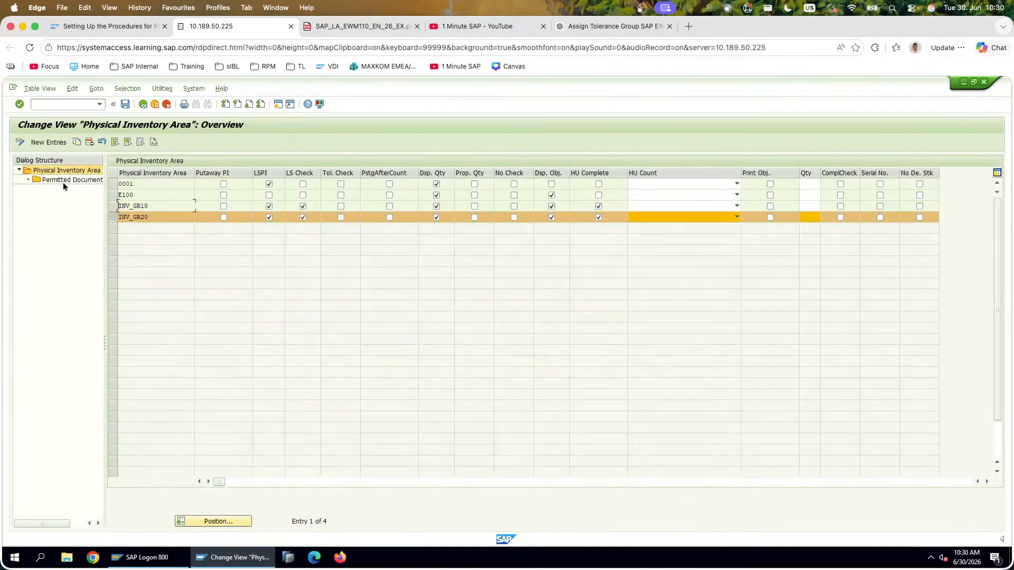
double_click(63, 180)
left_click(112, 184)
left_click(113, 195)
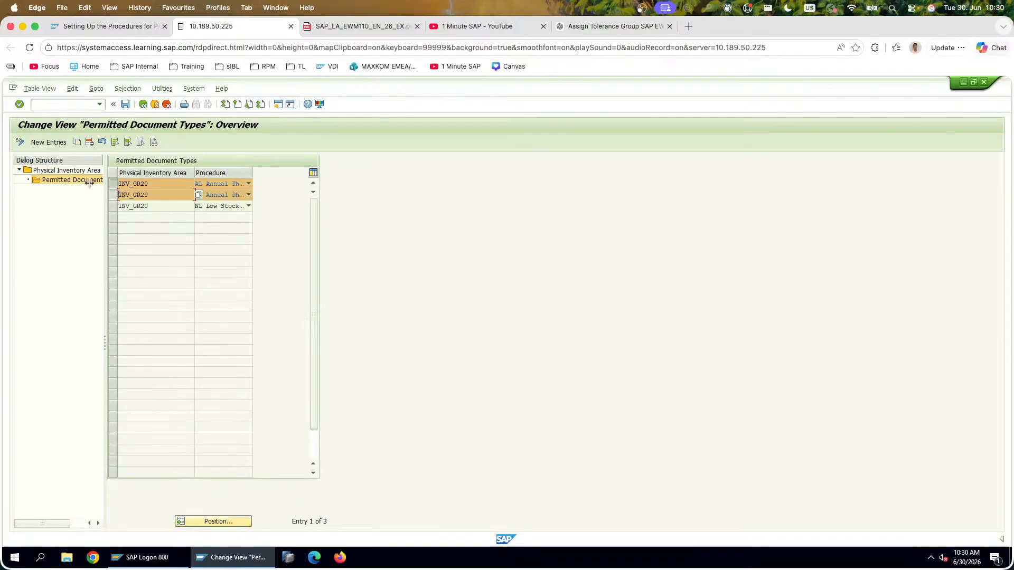
left_click(76, 141)
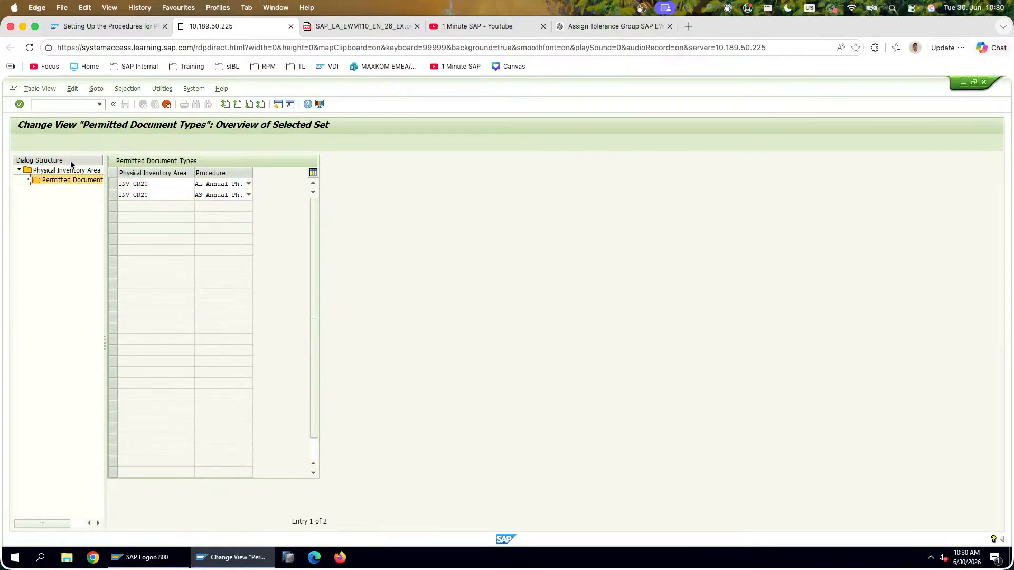
left_click(165, 105)
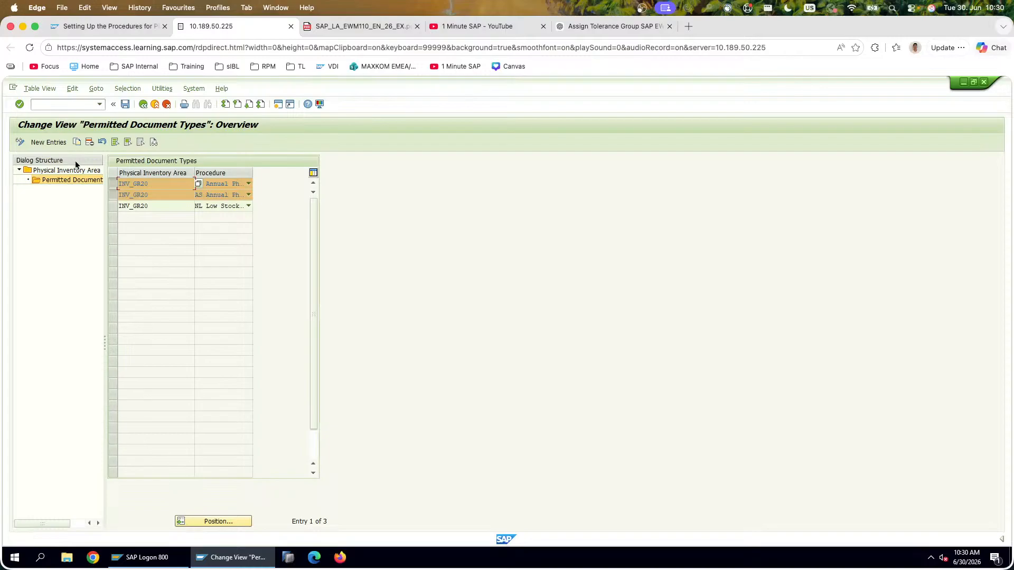
left_click(86, 142)
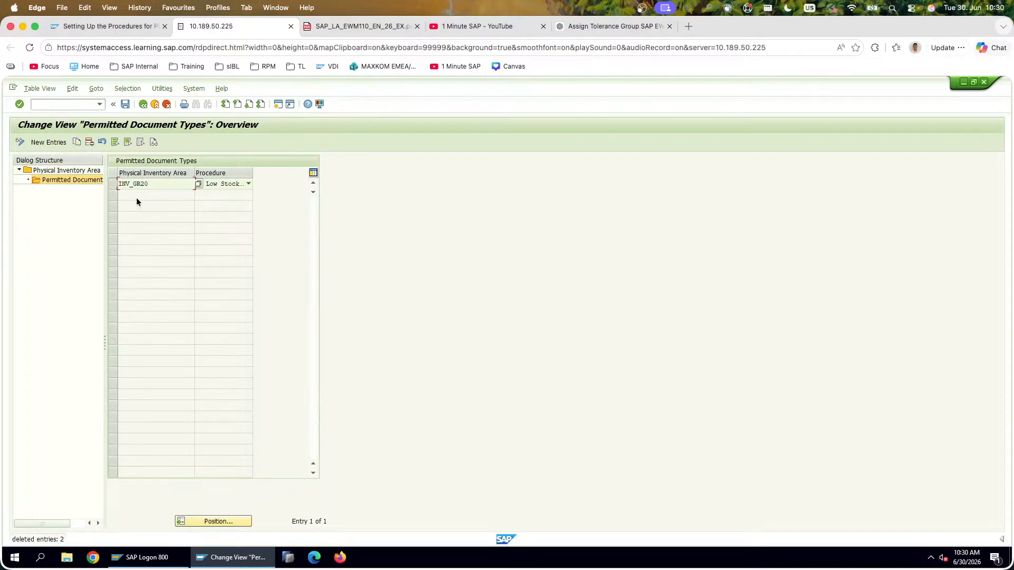
Step: Add procedures HL and HS (ad-hoc physical inventory) as new permitted document types for INV_GR20, save, and return to the overview
left_click(40, 143)
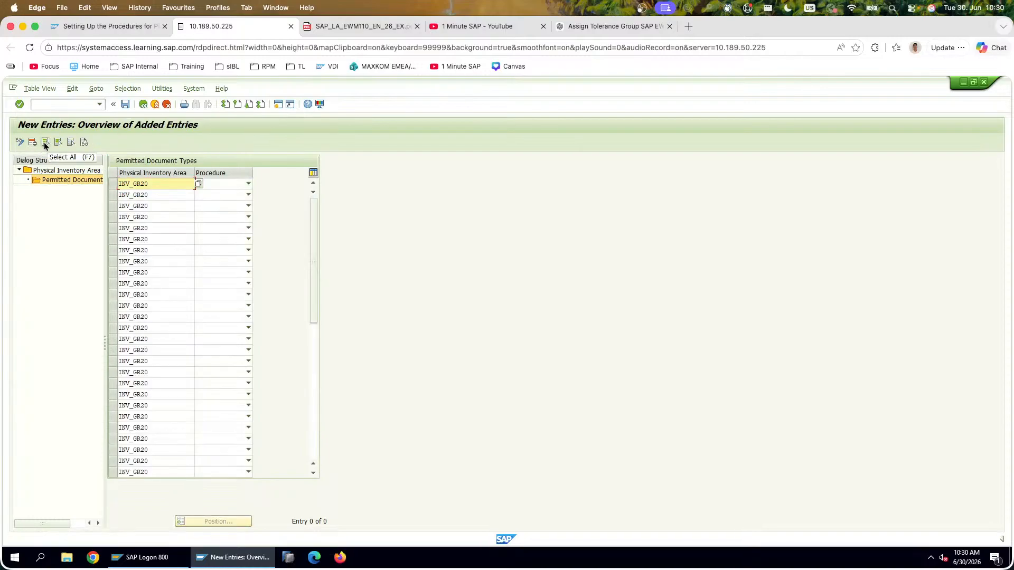
left_click(199, 183)
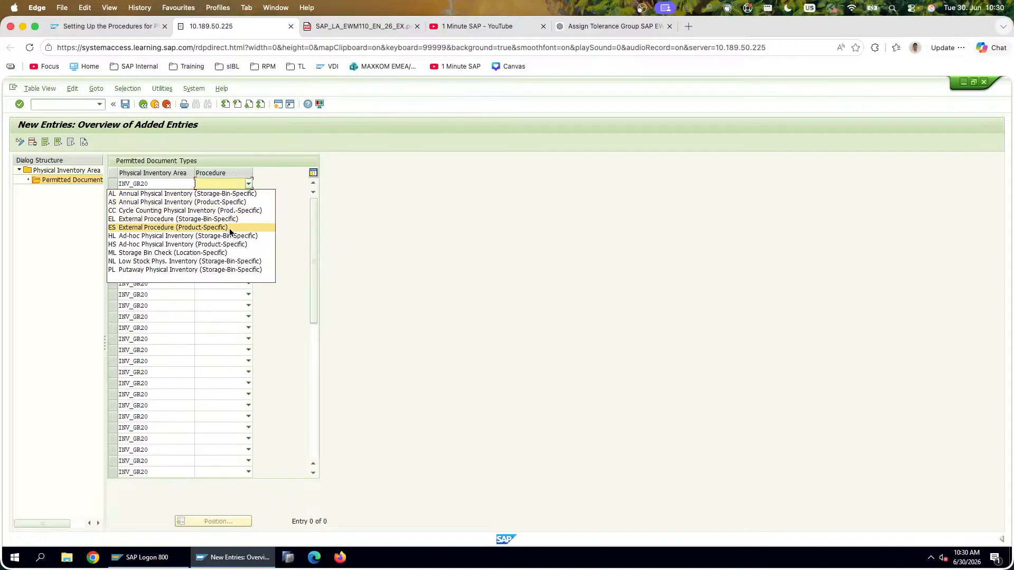
left_click(229, 236)
left_click(230, 194)
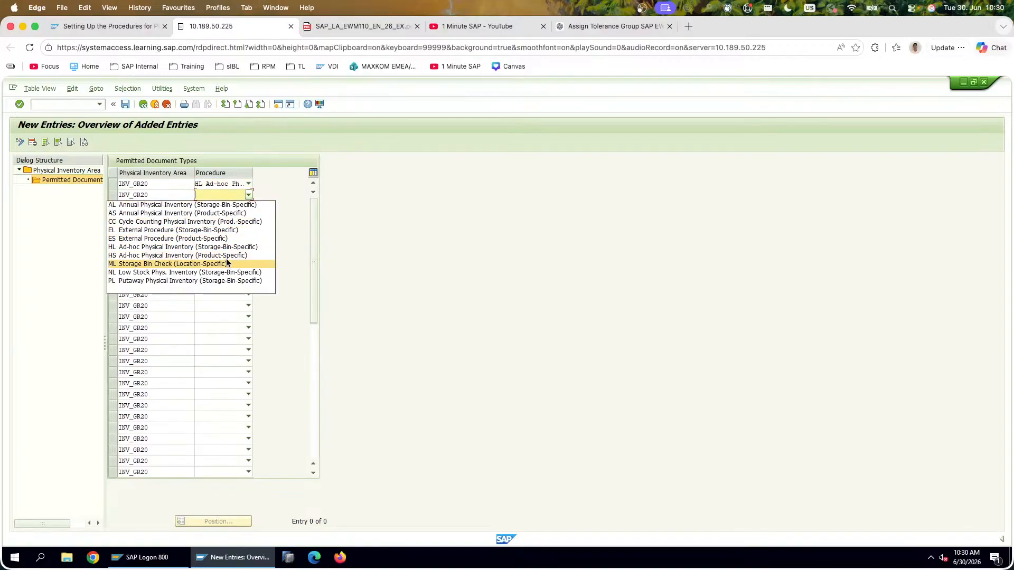
left_click(227, 256)
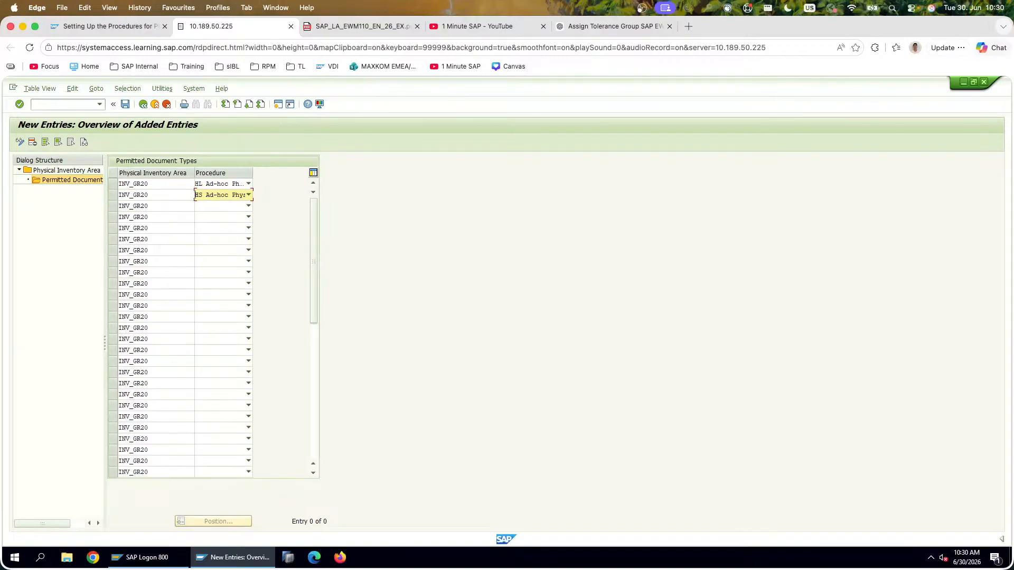
key("Return")
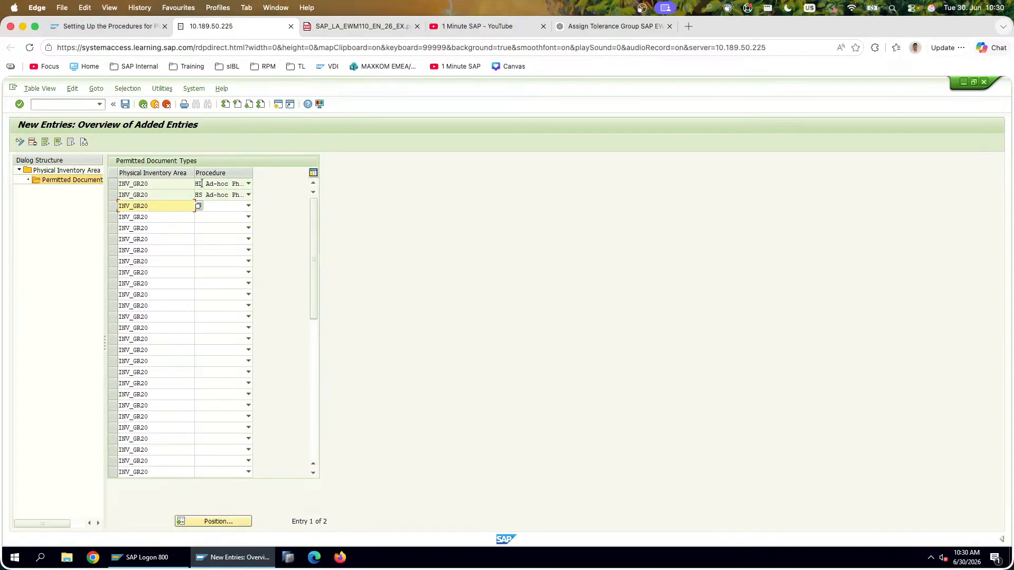
left_click(125, 105)
left_click(141, 105)
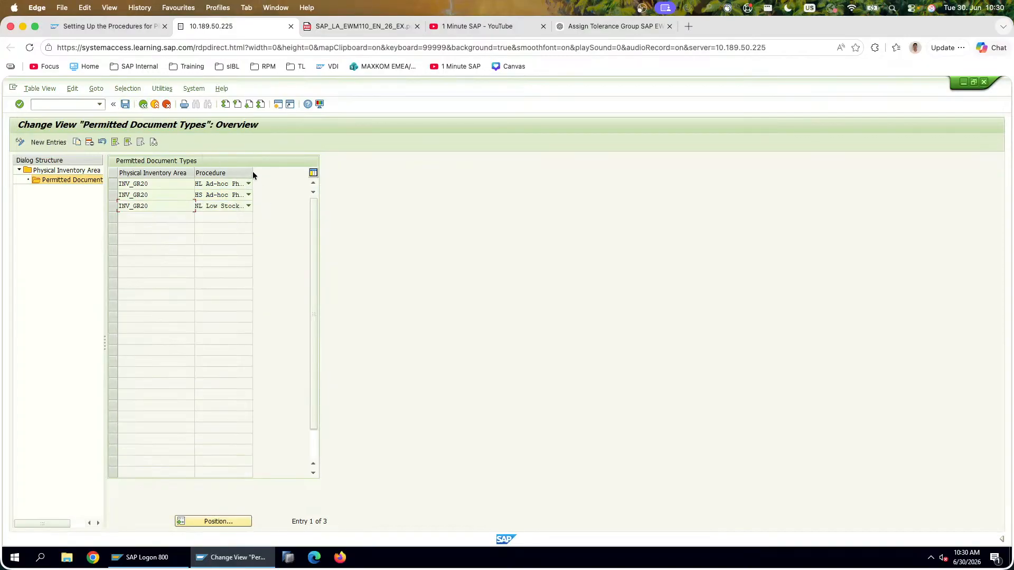
Step: Widen the Procedure column, narrow the Physical Inventory Area column, and capture a screenshot of the permitted document types table
double_click(253, 173)
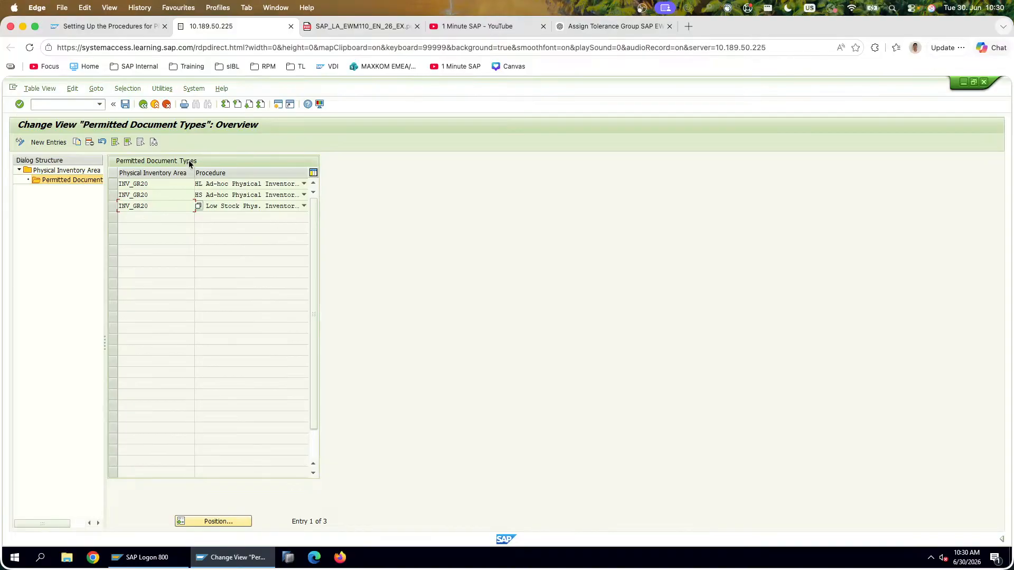
left_click_drag(194, 173, 132, 172)
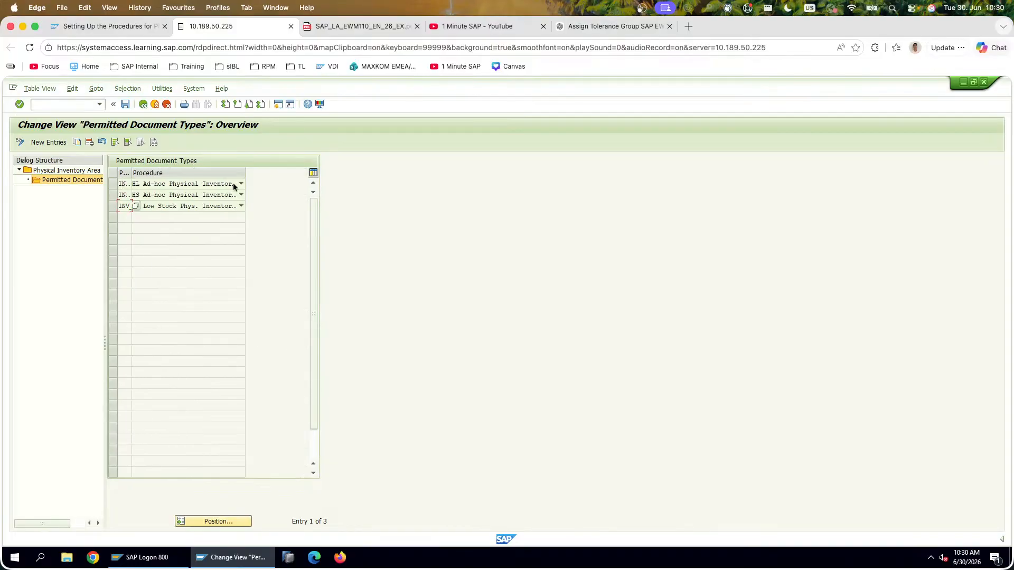
left_click_drag(244, 172, 301, 200)
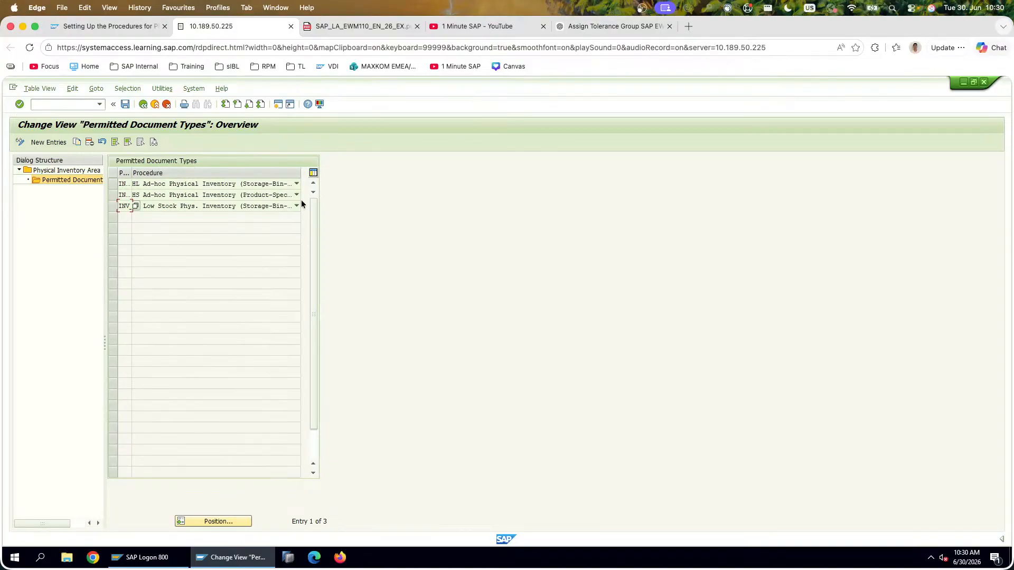
key("super+shift+4")
left_click_drag(338, 233, 2, 101)
Step: Switch to PowerPoint, paste the screenshot on the Step 1: Configure PI Area slide, and arrange it above the enlarged New Entries screenshot
key("super+Tab")
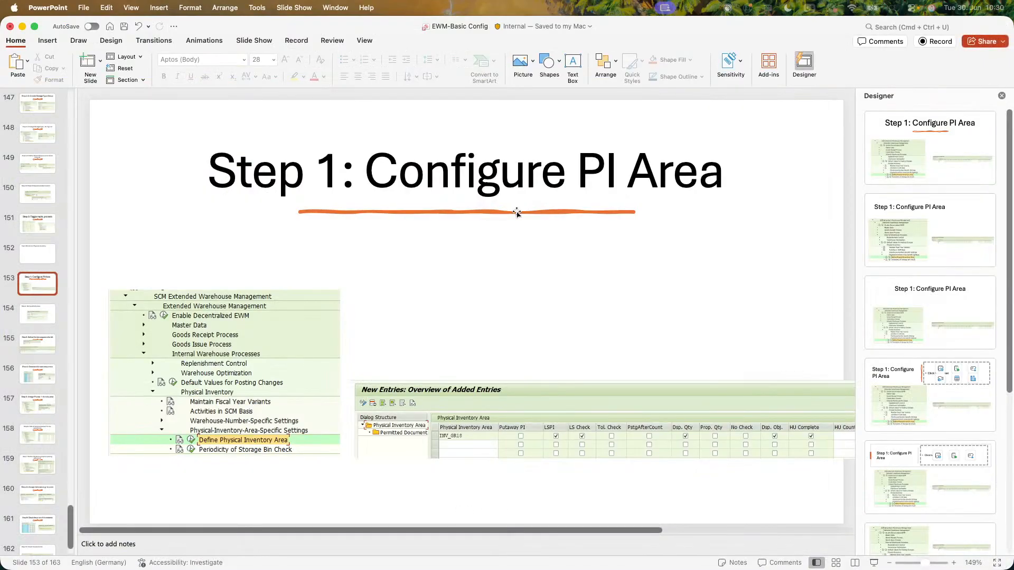
key("super+v")
left_click(897, 181)
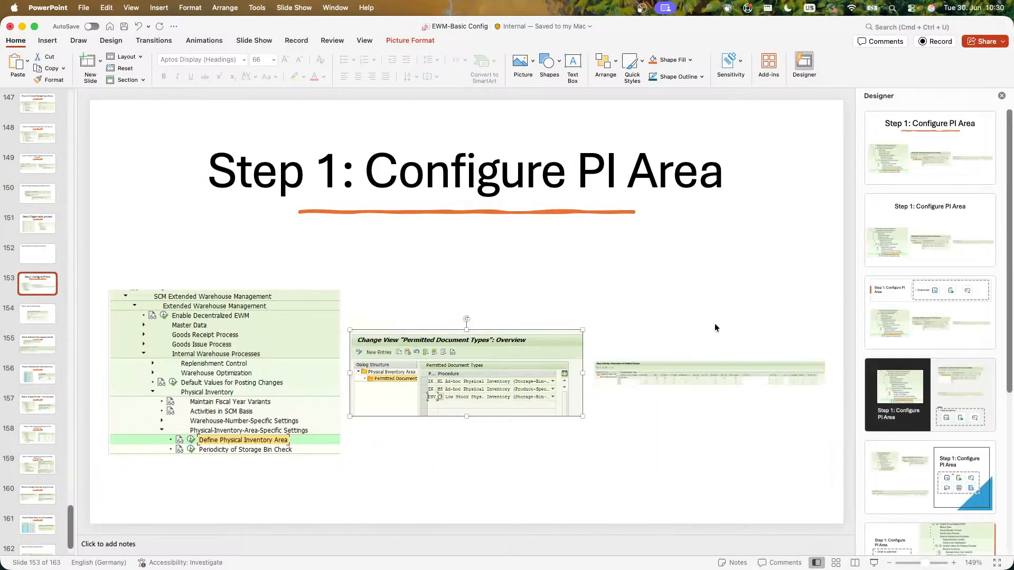
left_click_drag(499, 391, 497, 338)
left_click_drag(619, 379, 377, 402)
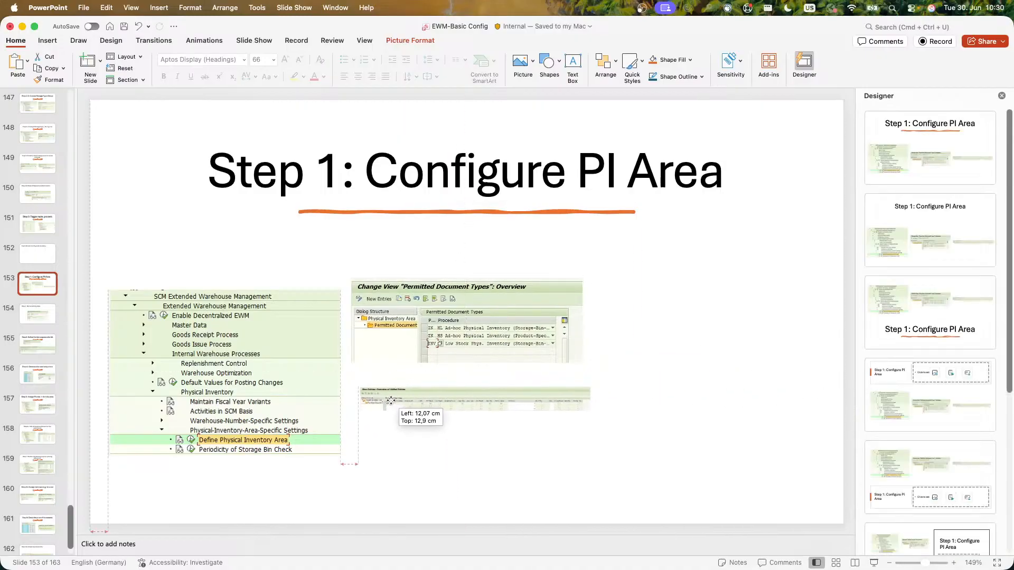
left_click_drag(584, 403, 686, 497)
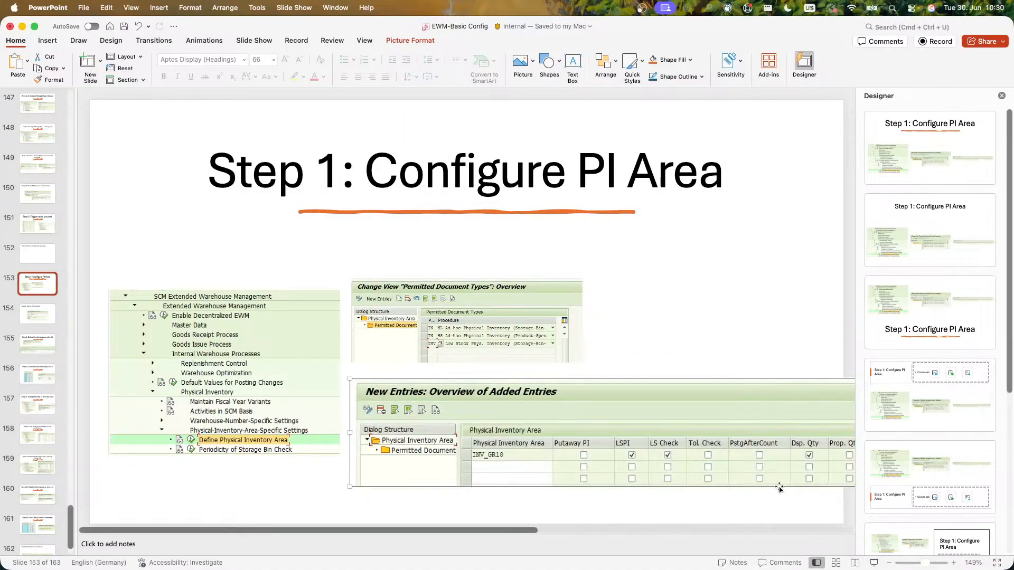
left_click(614, 489)
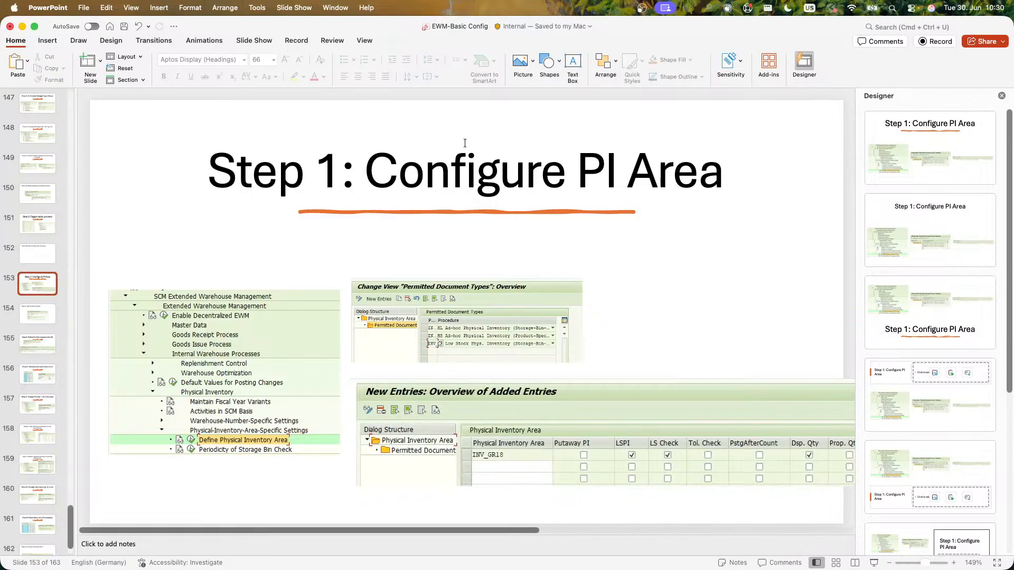
Step: Open slide 163 and move its screenshot further left on the slide
scroll(62, 500, "down", 2)
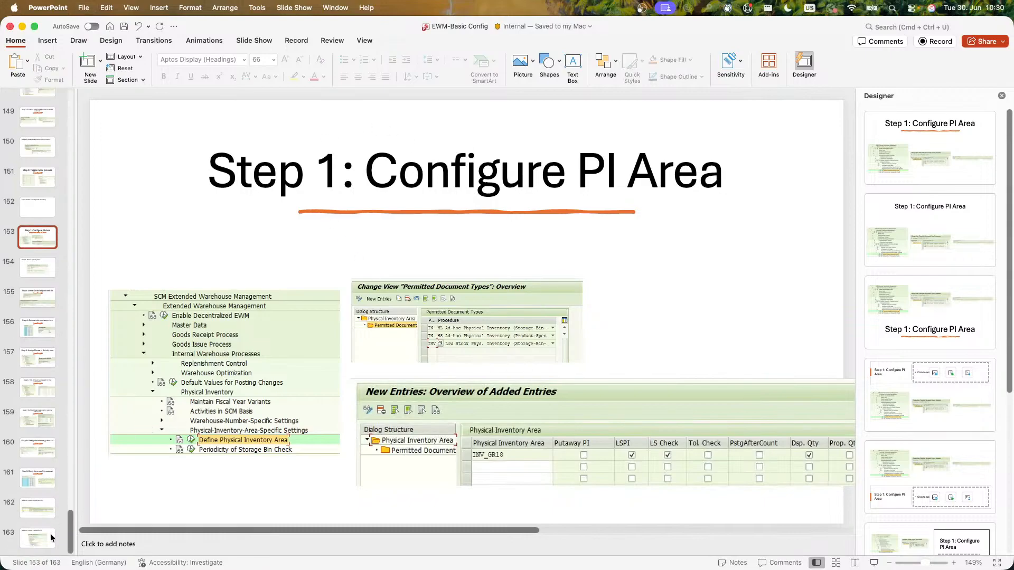
left_click(37, 538)
left_click_drag(428, 340, 289, 339)
Step: Switch back to the SAP session, exit customizing, and start Create Physical Inventory Document (/SCWM/PI_CREATE)
key("super+Tab")
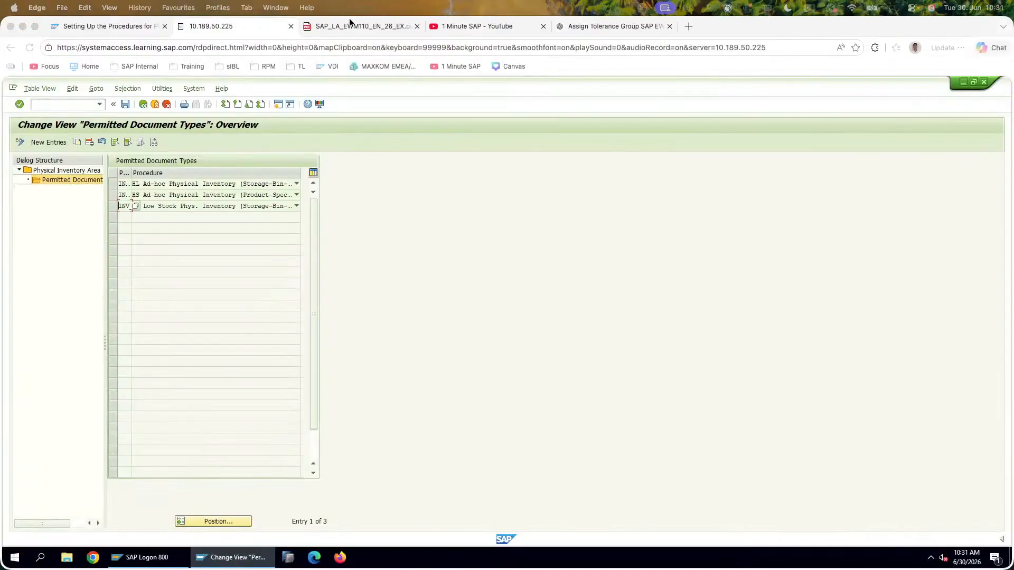
left_click(167, 103)
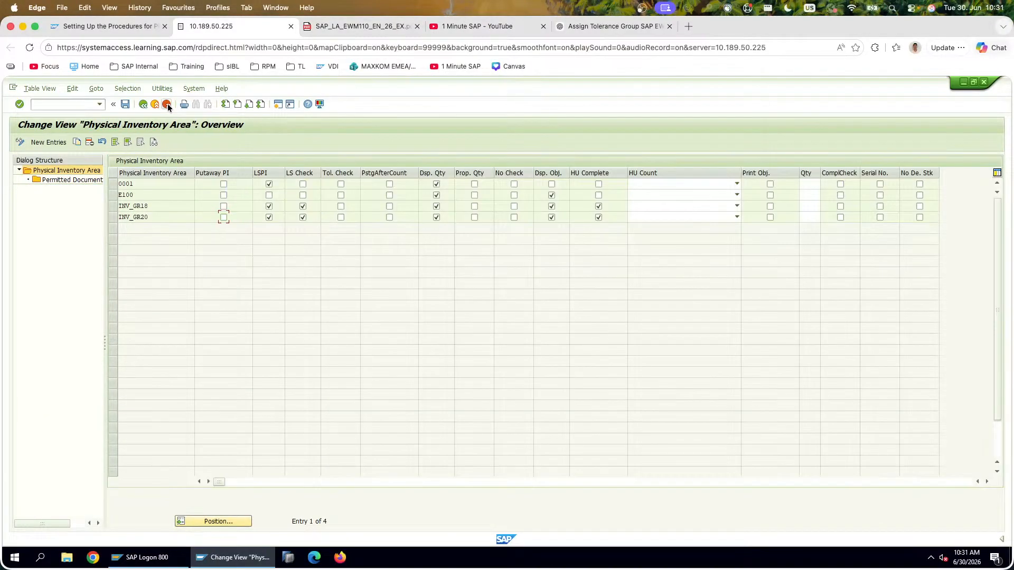
left_click(166, 104)
left_click(167, 104)
left_click(167, 103)
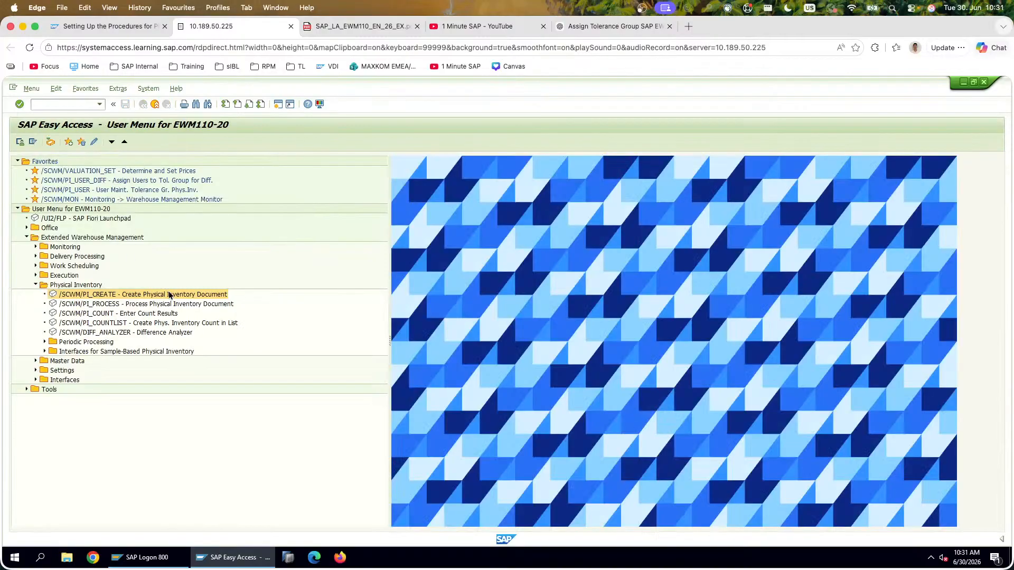
double_click(169, 295)
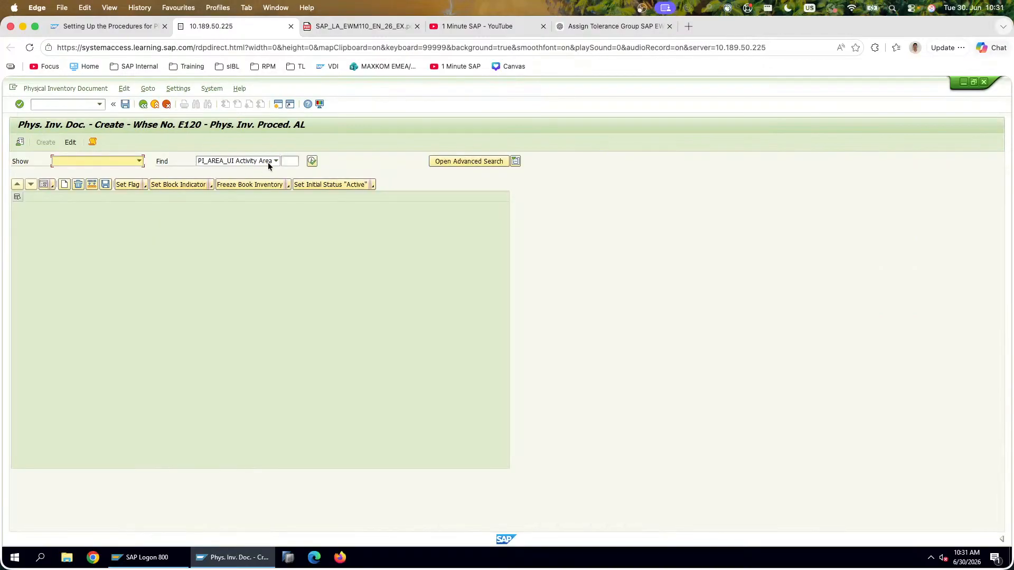
Step: Set the default physical inventory procedure to HL, Ad-hoc Physical Inventory (Storage-Bin-Specific), for warehouse E120
left_click(252, 161)
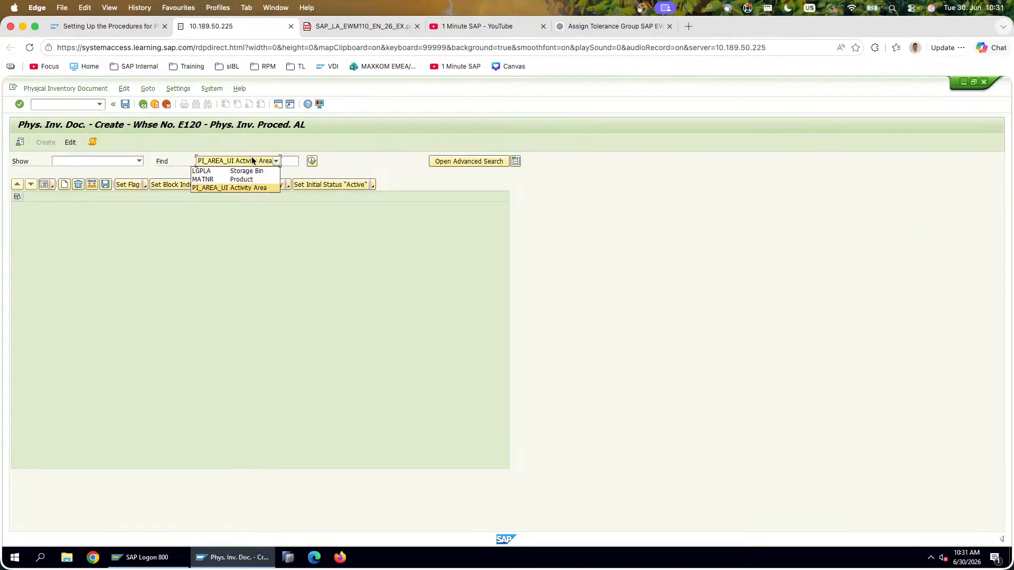
left_click(20, 143)
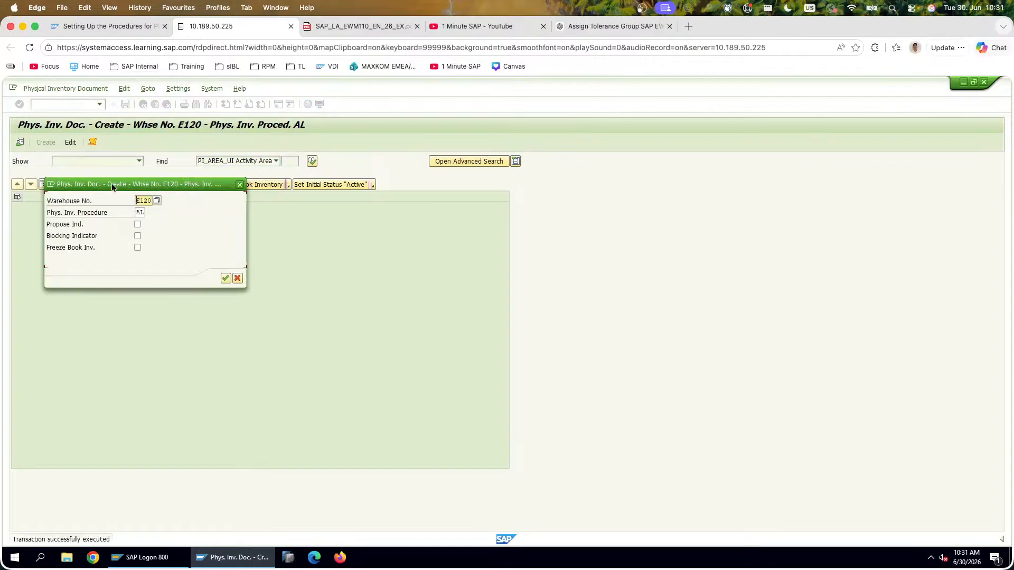
left_click(139, 212)
key("F4")
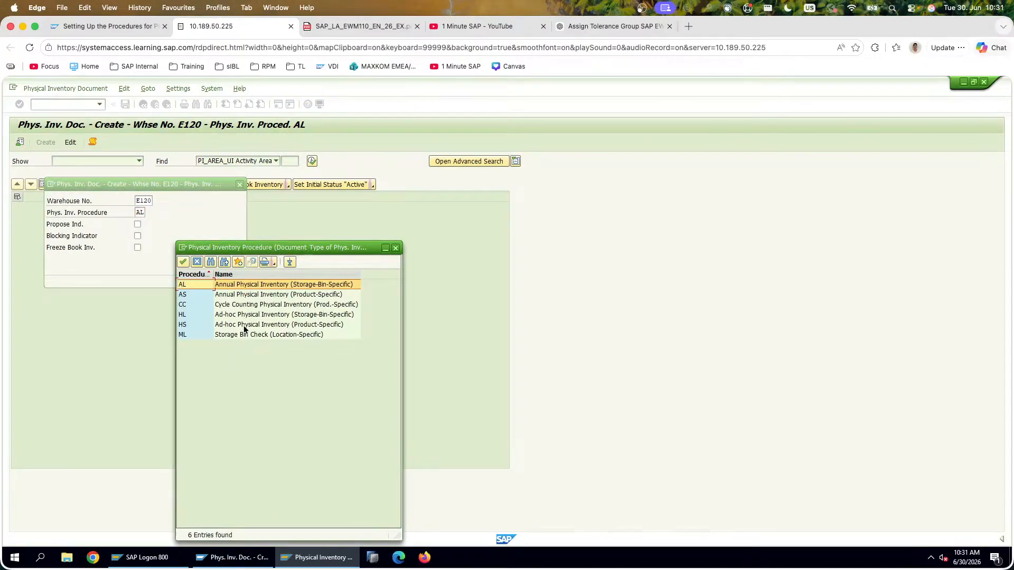
double_click(262, 316)
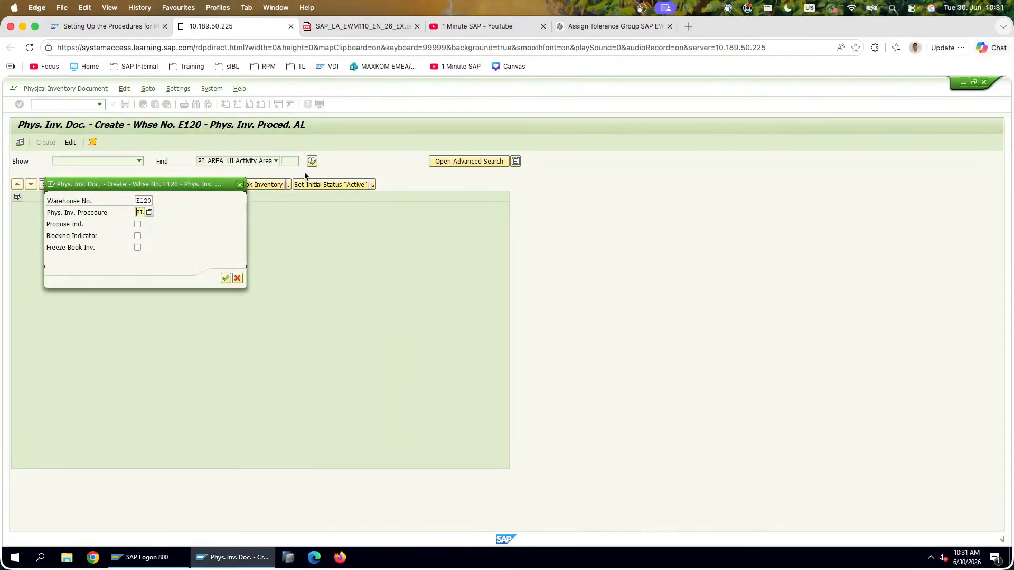
left_click(225, 278)
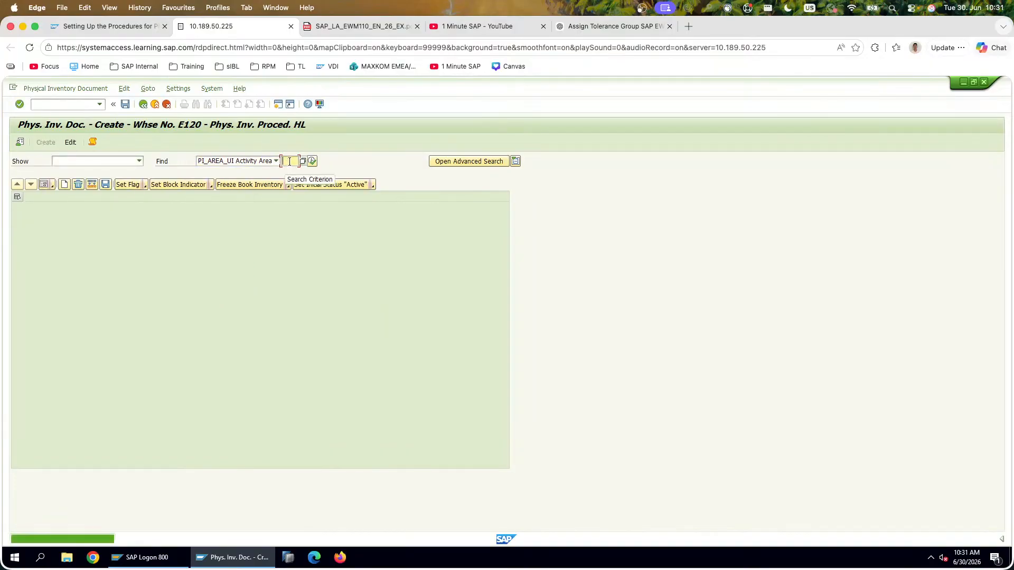
Step: Find the inventory items by storage bin 0015-03-01* and review the columns of the proposed rows
left_click(249, 167)
left_click(253, 172)
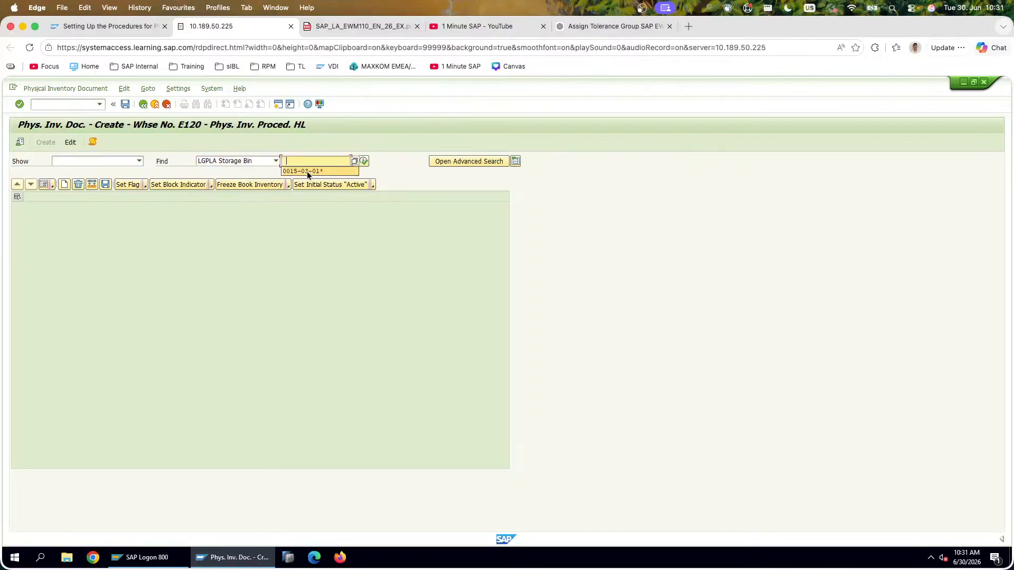
left_click(308, 172)
left_click(364, 161)
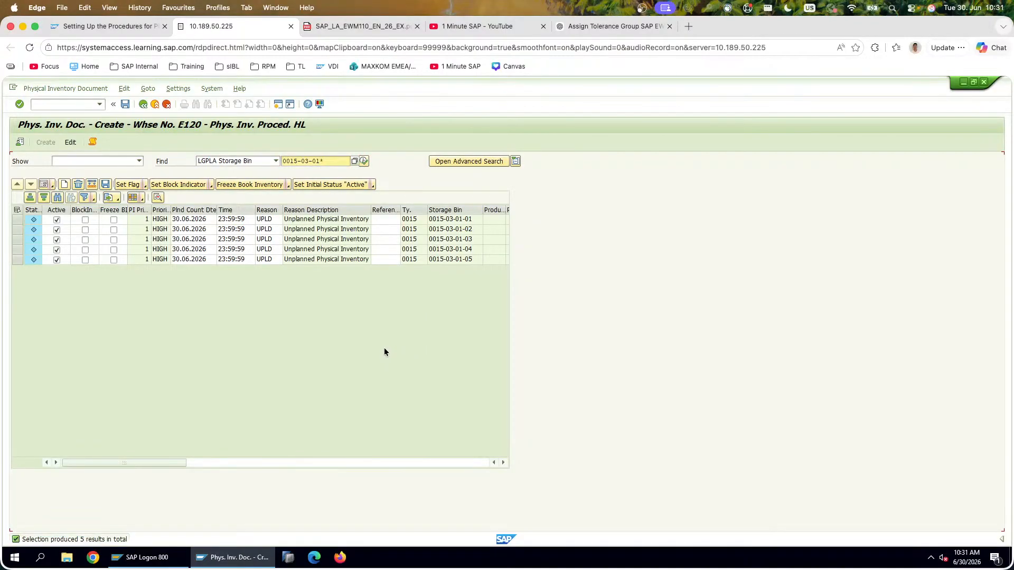
left_click(470, 221)
left_click(464, 240)
left_click(464, 251)
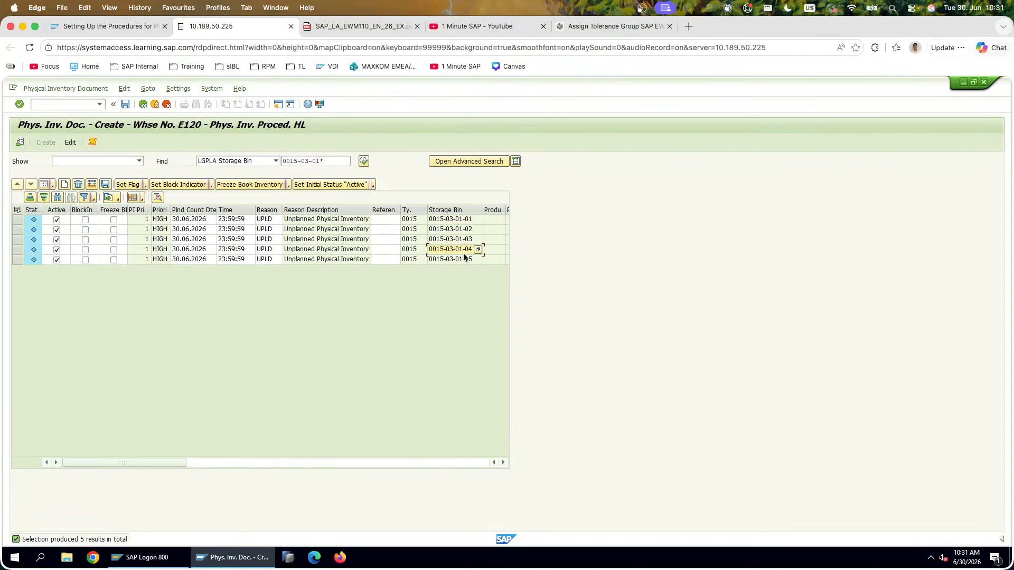
left_click_drag(172, 461, 279, 464)
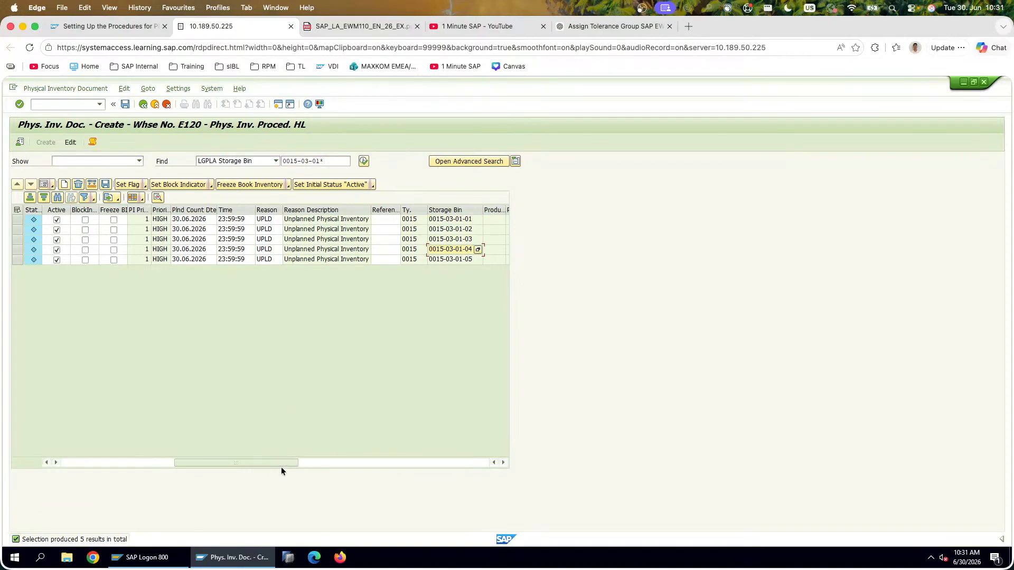
left_click_drag(361, 458, 134, 454)
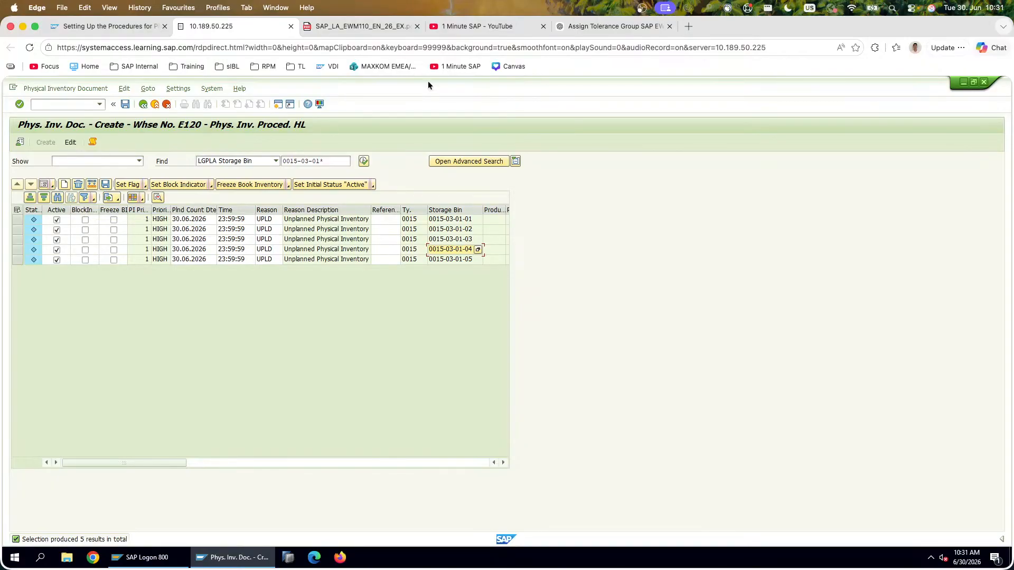
Step: Look up the ad-hoc document creation instructions in the exercise PDF and highlight the Set Block Indicator and Set Flag lines
left_click(364, 26)
scroll(297, 319, "down", 20)
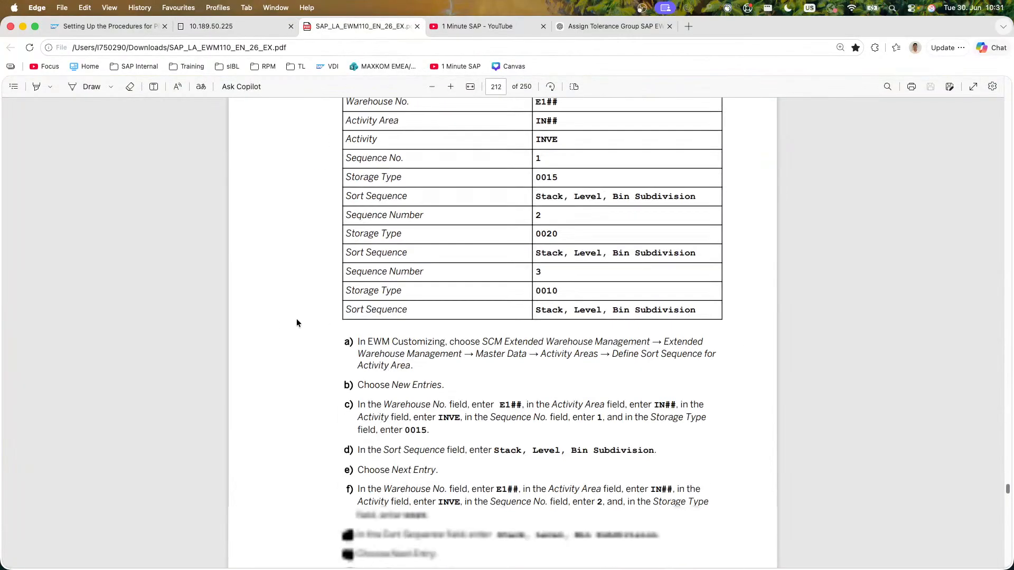
scroll(296, 320, "down", 10)
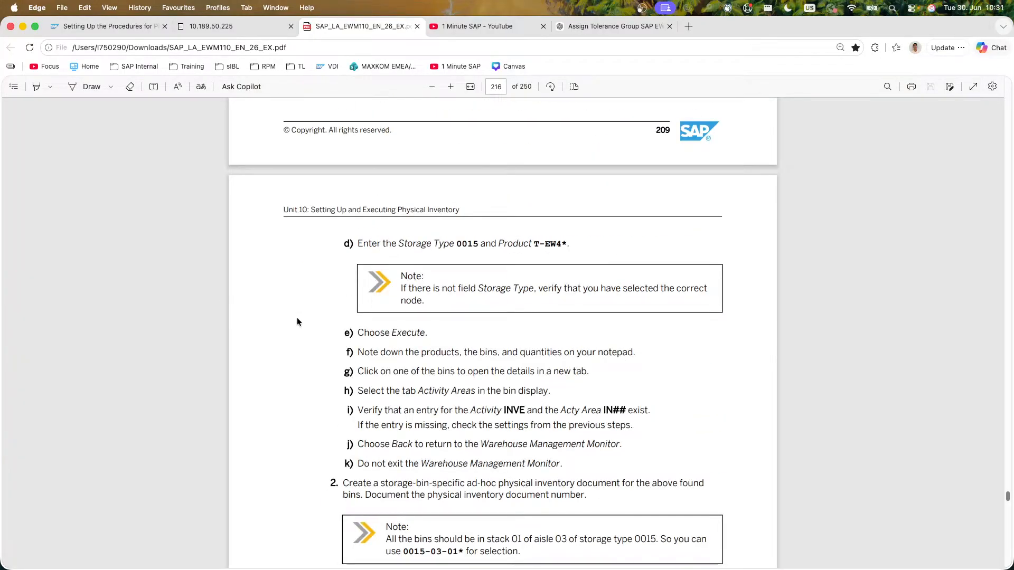
scroll(297, 318, "down", 4)
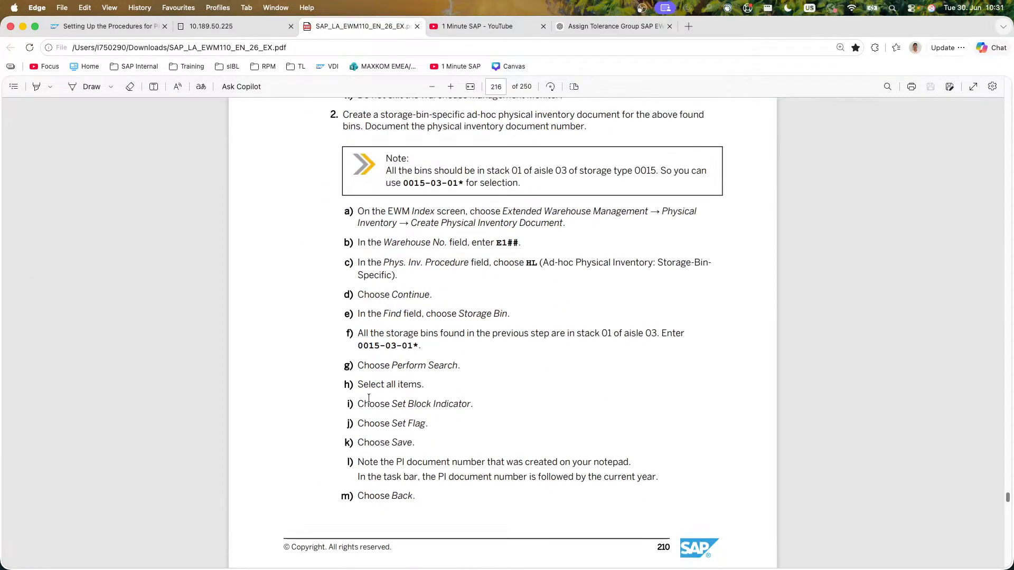
left_click_drag(357, 404, 422, 427)
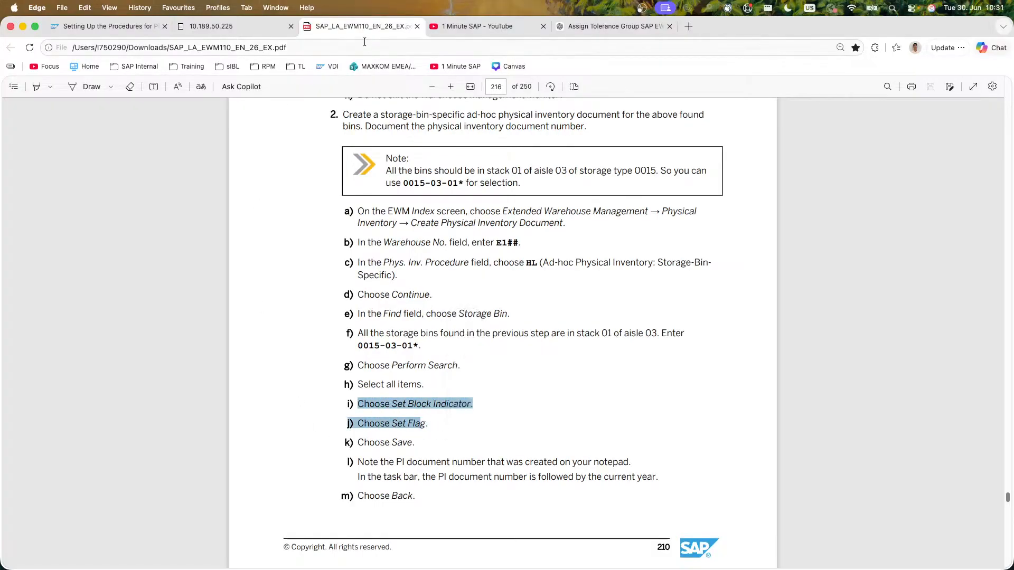
left_click(221, 27)
left_click(85, 220)
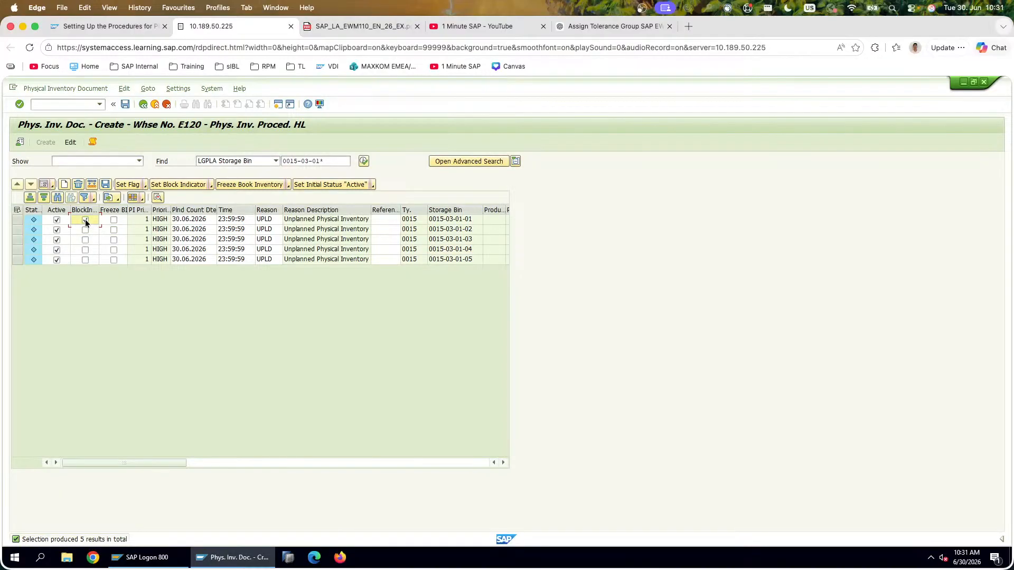
left_click(85, 260)
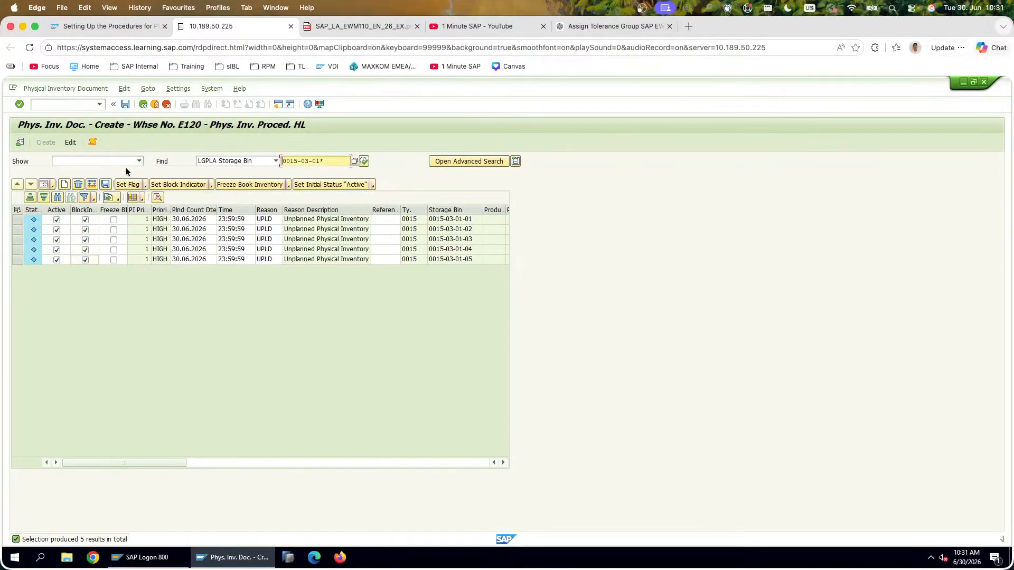
Step: Select all five items, set their flag, and save the physical inventory documents after checking the exercise
left_click(127, 185)
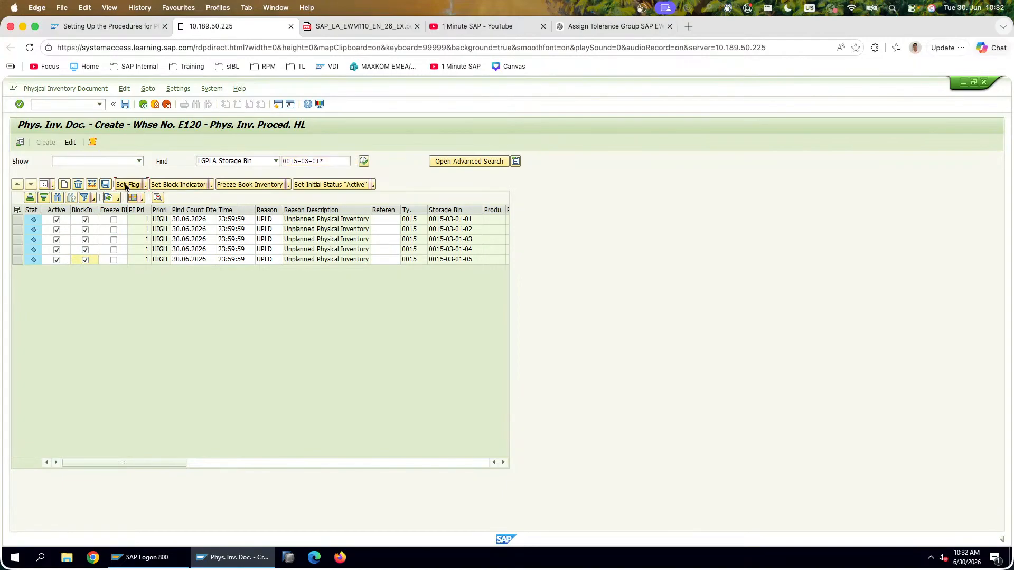
left_click(18, 210)
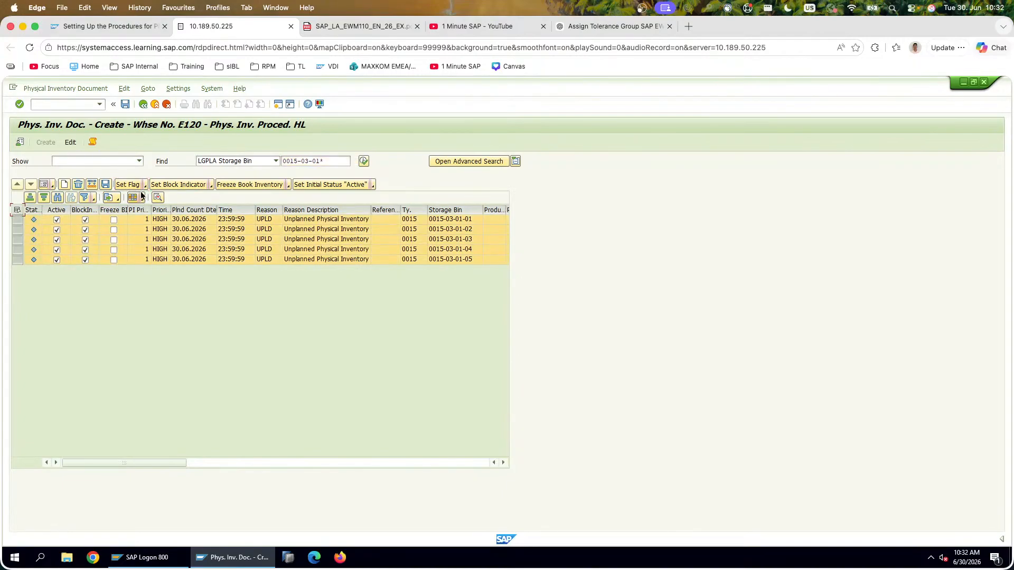
left_click(146, 187)
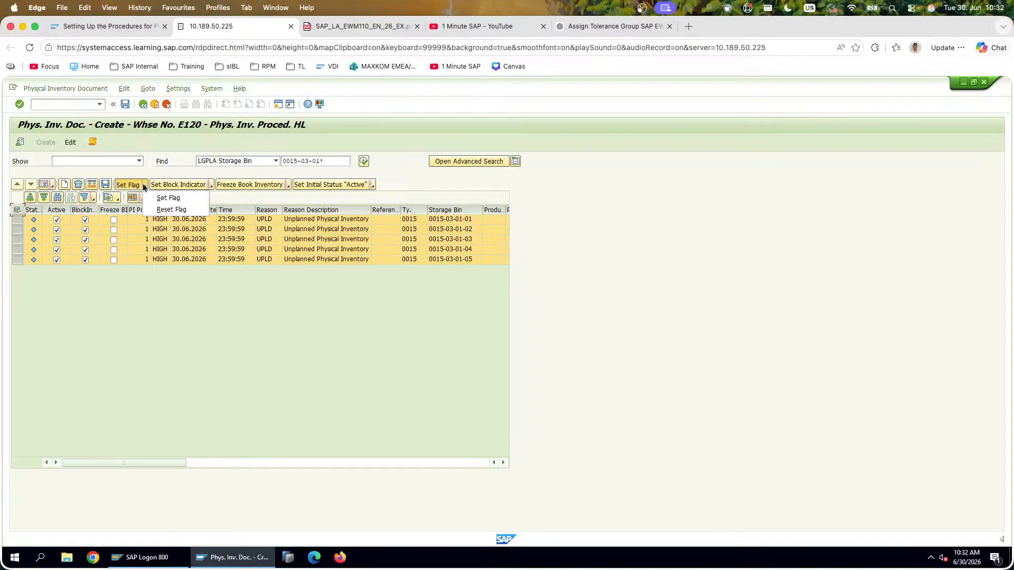
left_click(168, 198)
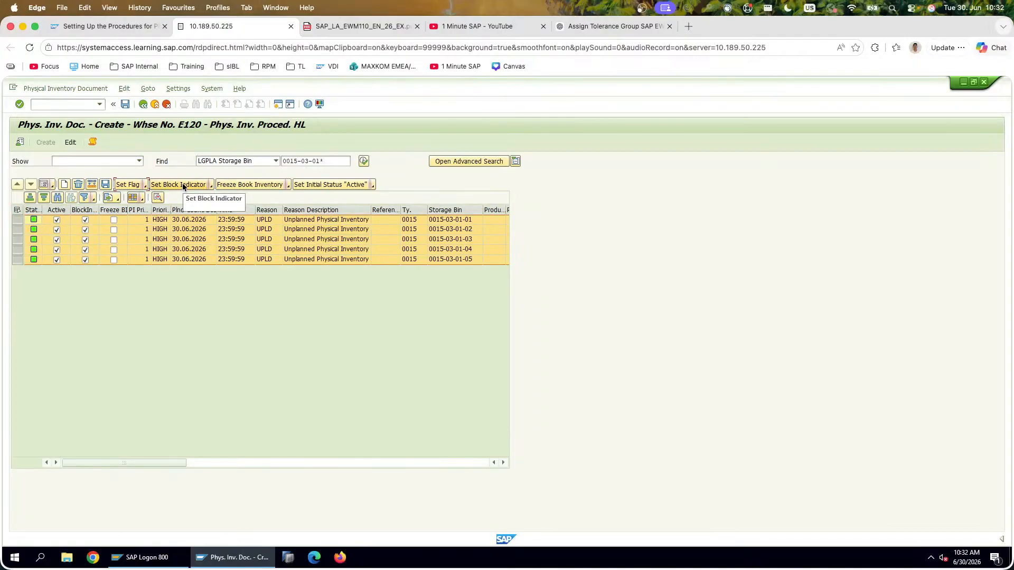
left_click(363, 30)
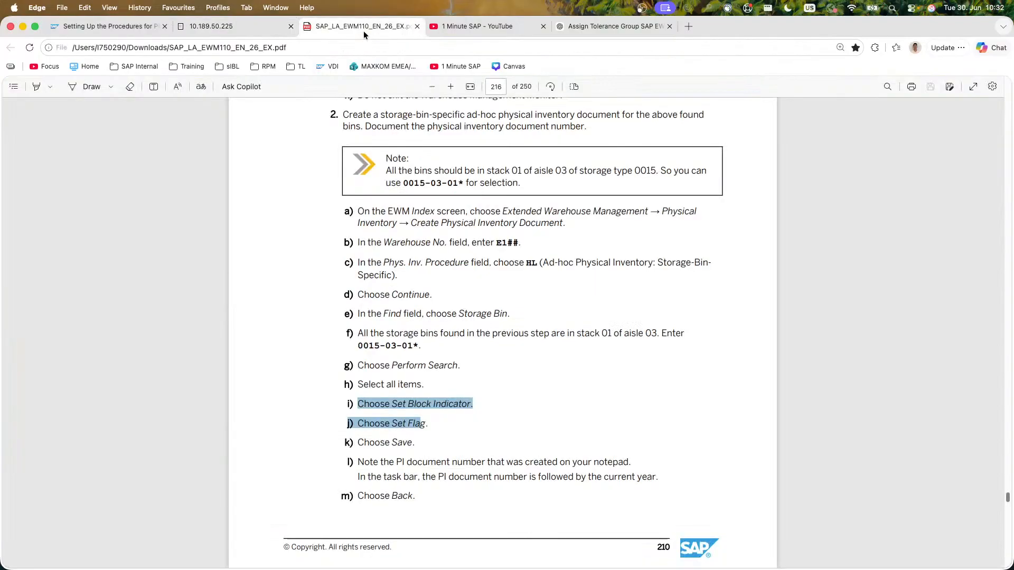
left_click(248, 25)
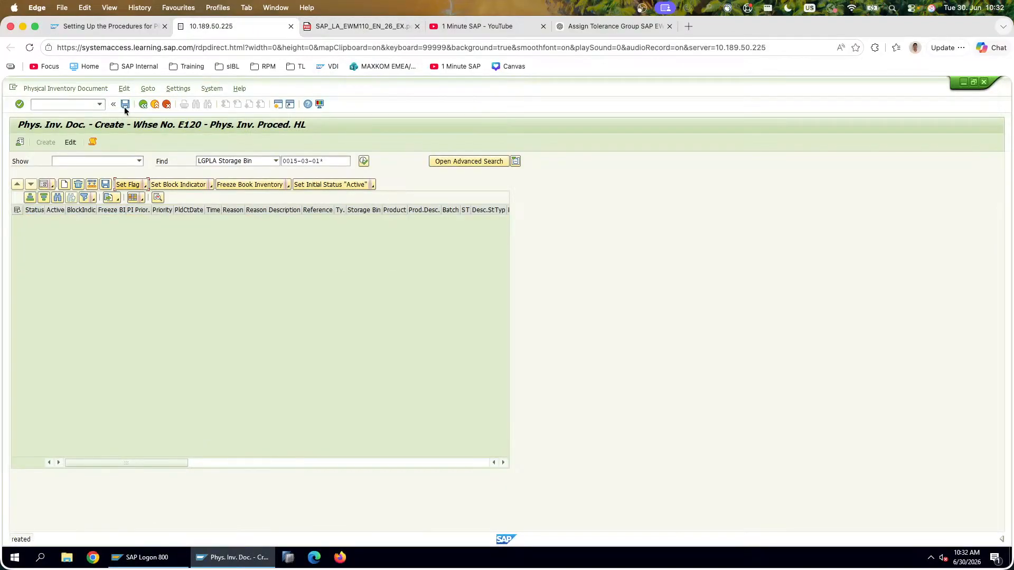
Step: Repeat the 0015-03-01* search, restart Create Physical Inventory Document, and list all storage bins with the first three rows marked as blocked
left_click(368, 160)
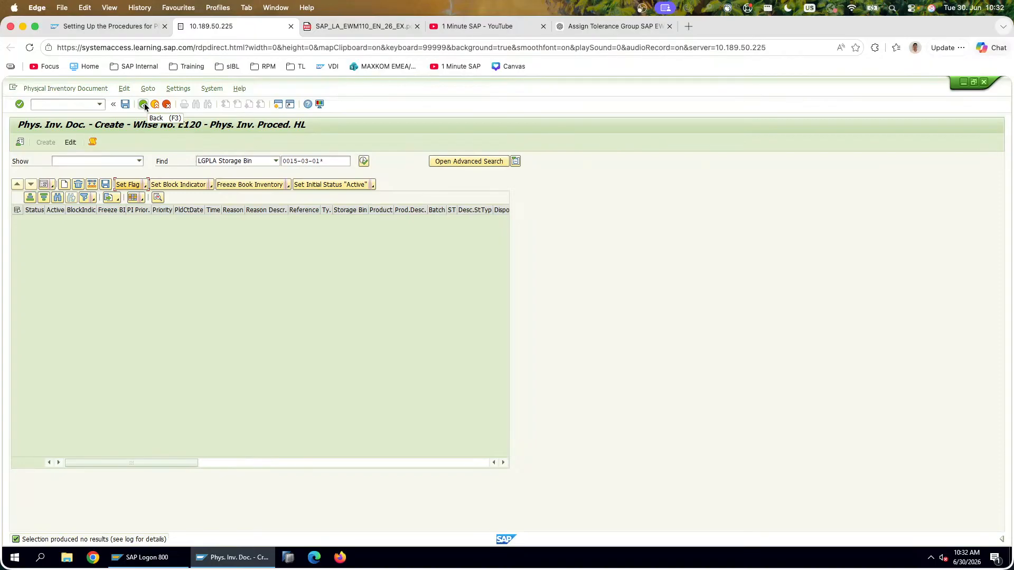
left_click(143, 104)
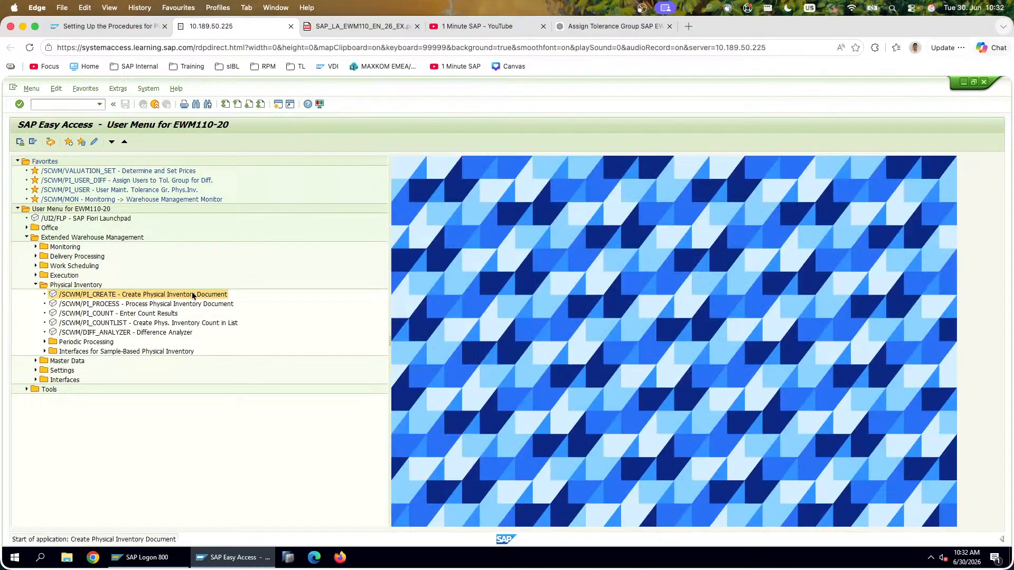
double_click(193, 295)
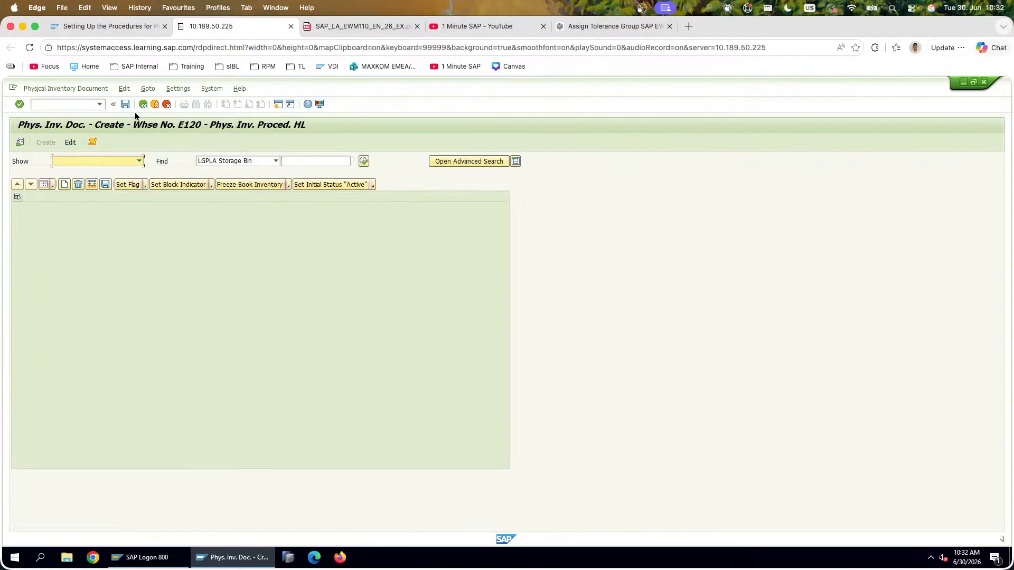
left_click(258, 163)
left_click(259, 163)
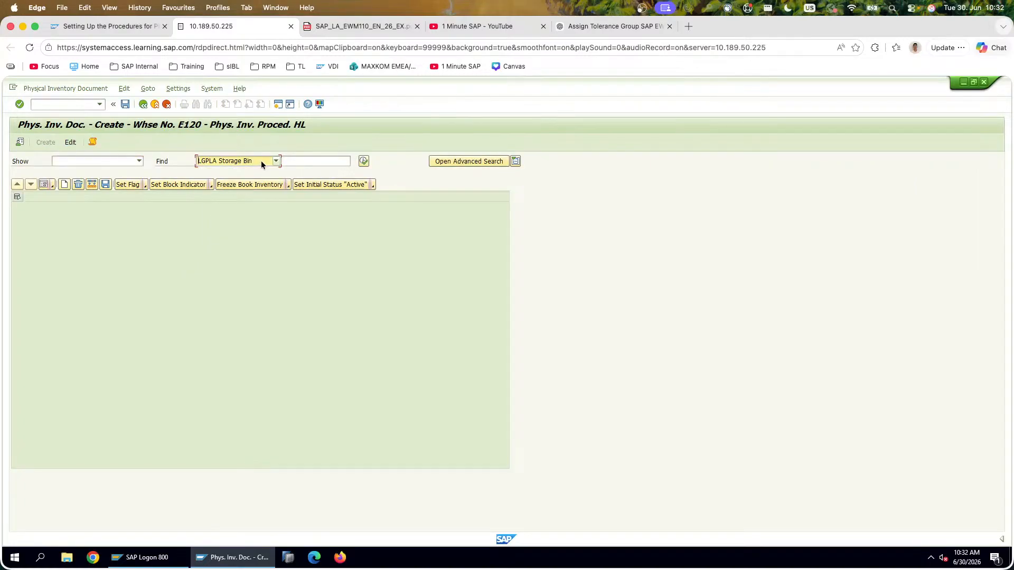
left_click(257, 163)
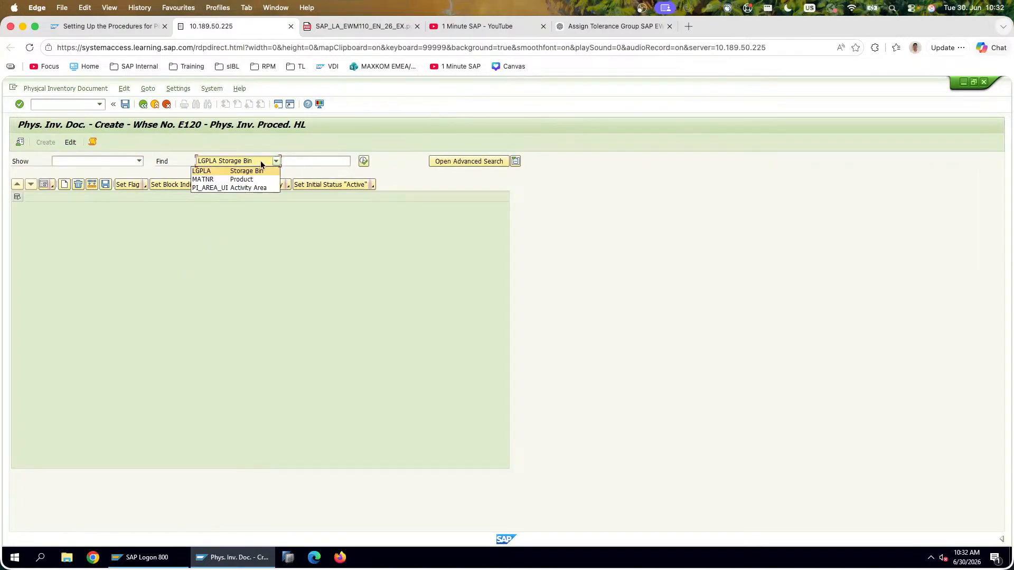
left_click(366, 162)
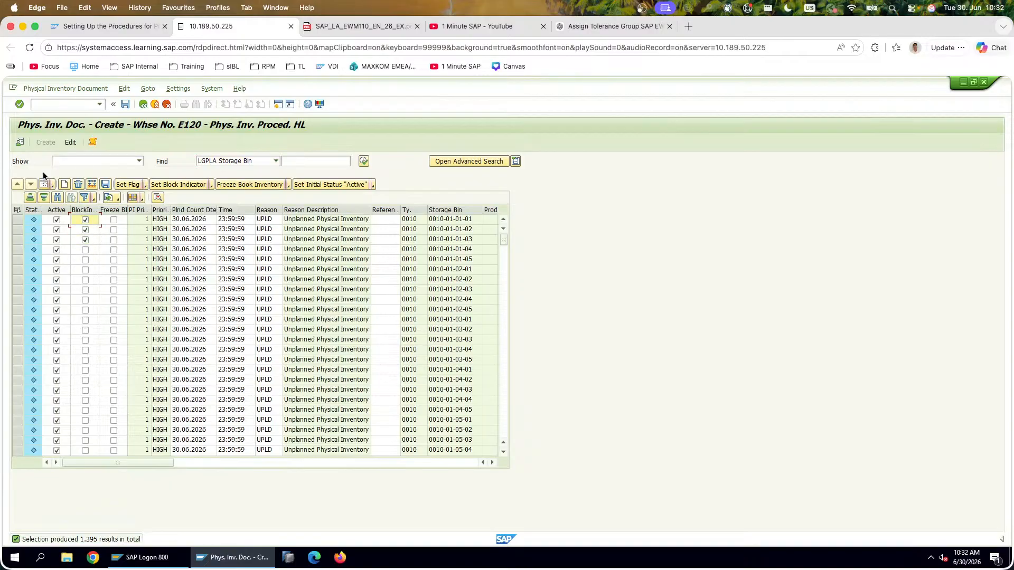
Step: Capture the document creation header with its first item rows, paste it onto slide 163 in PowerPoint, and add a new slide after it
key("super+shift+4")
left_click_drag(15, 121, 550, 282)
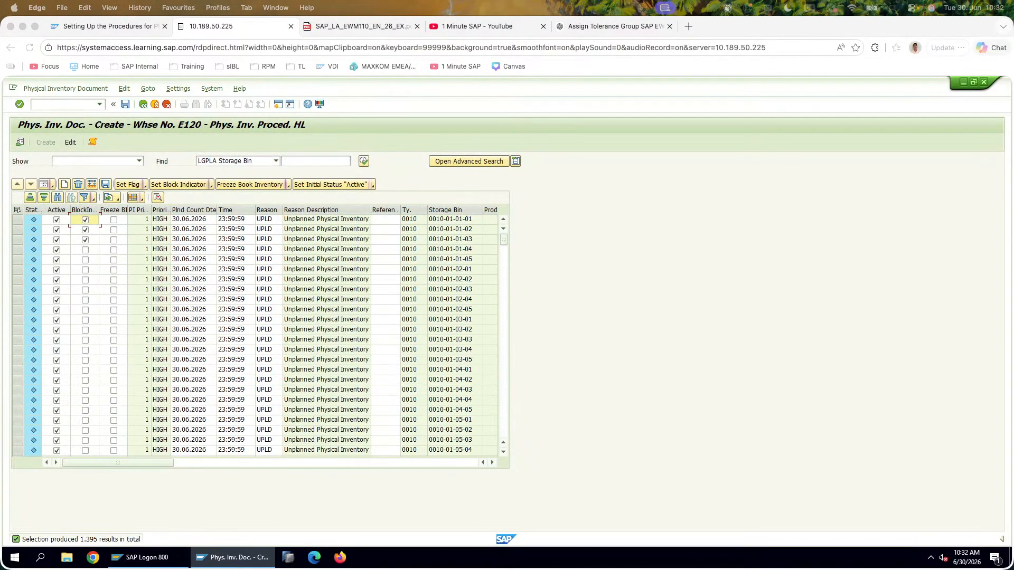
key("super+Tab")
key("super+v")
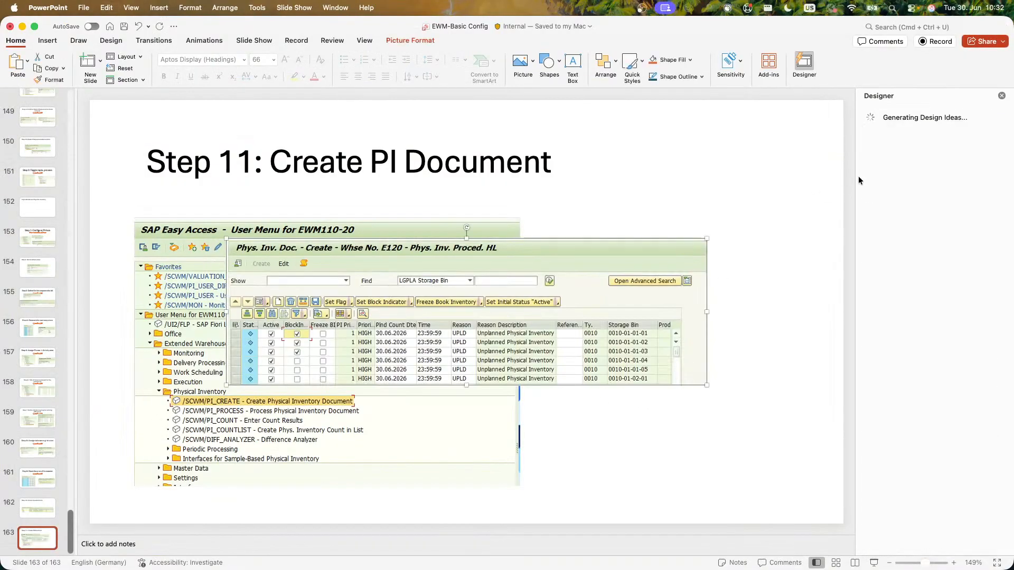
left_click(894, 162)
left_click(44, 534)
key("Return")
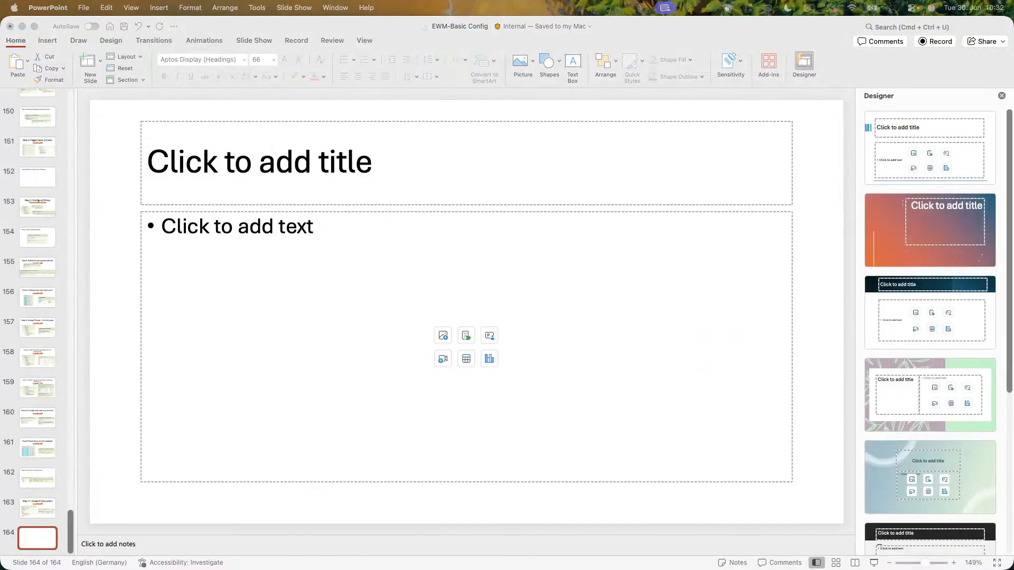
Step: Switch back to the exercise PDF and read step 3 on checking the storage bin's physical inventory block
key("super+Tab")
left_click(359, 24)
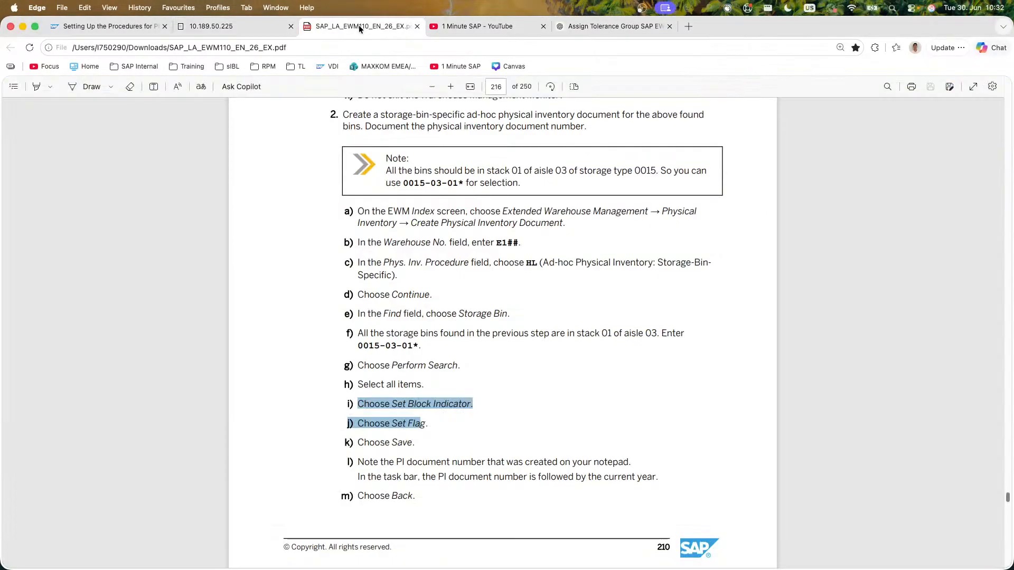
scroll(385, 328, "down", 6)
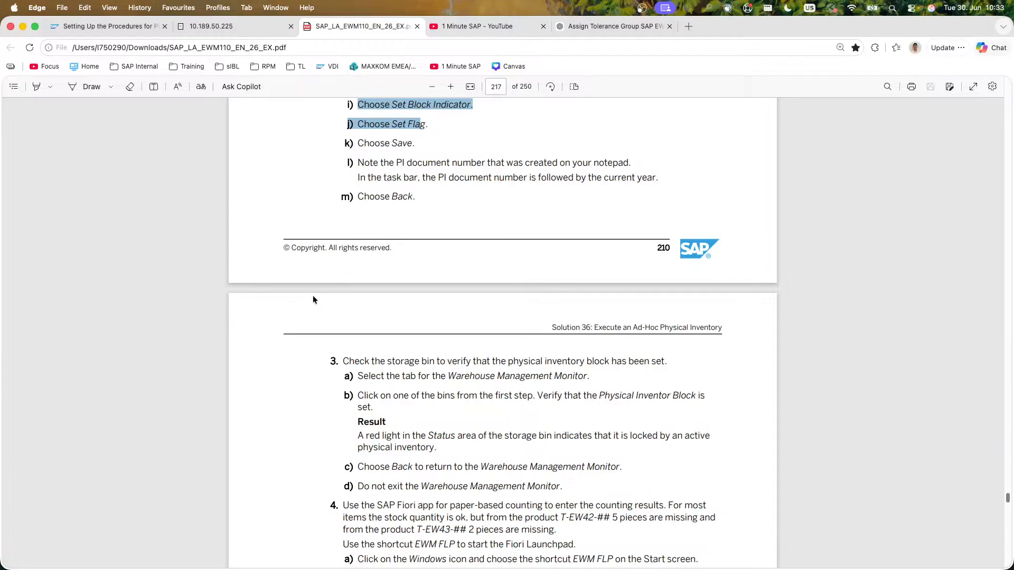
Step: In the SAP session, leave document creation without saving and open the Warehouse Management Monitor (/SCWM/MON)
left_click(239, 24)
left_click(140, 105)
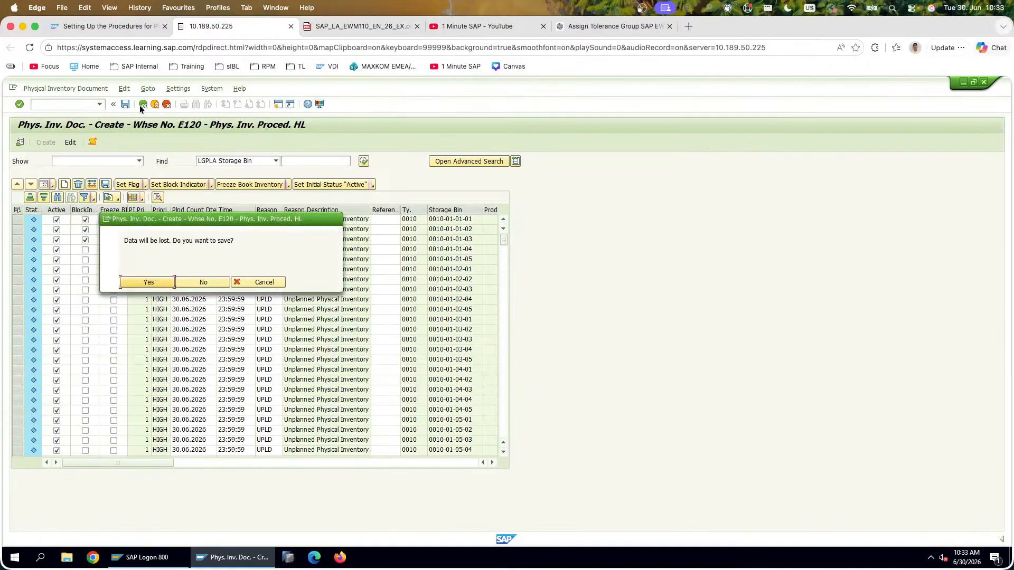
left_click(201, 285)
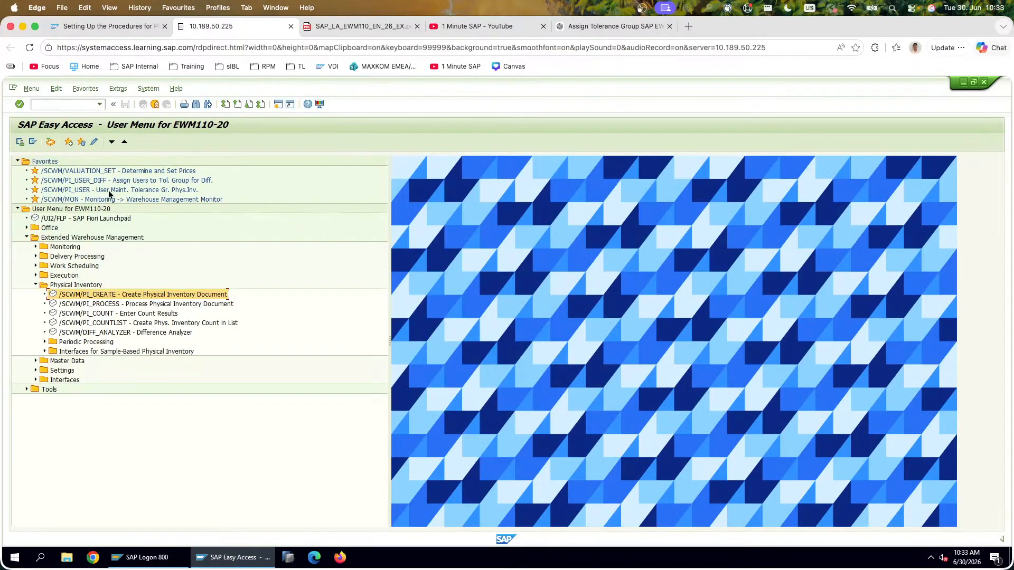
left_click(110, 191)
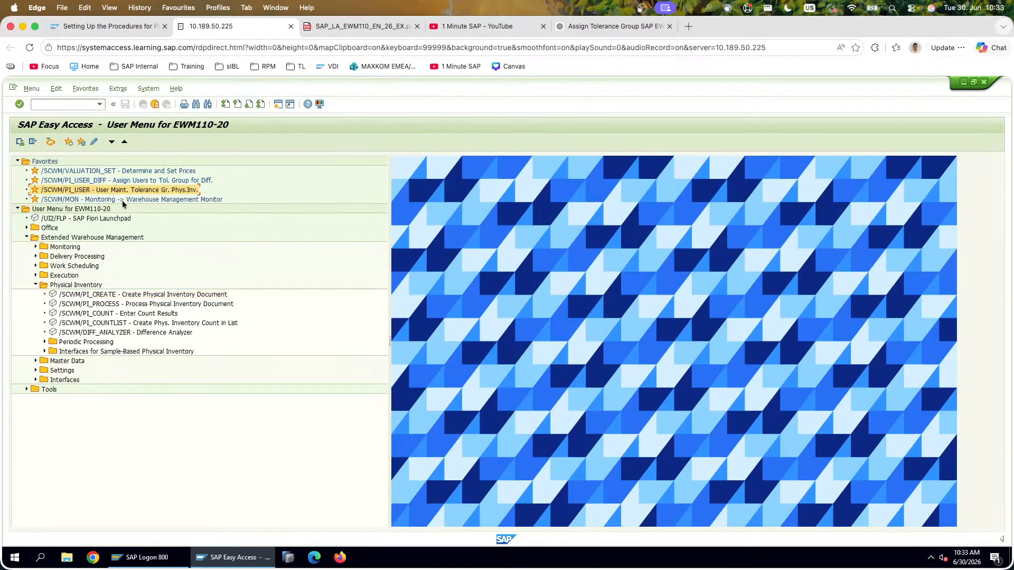
double_click(123, 201)
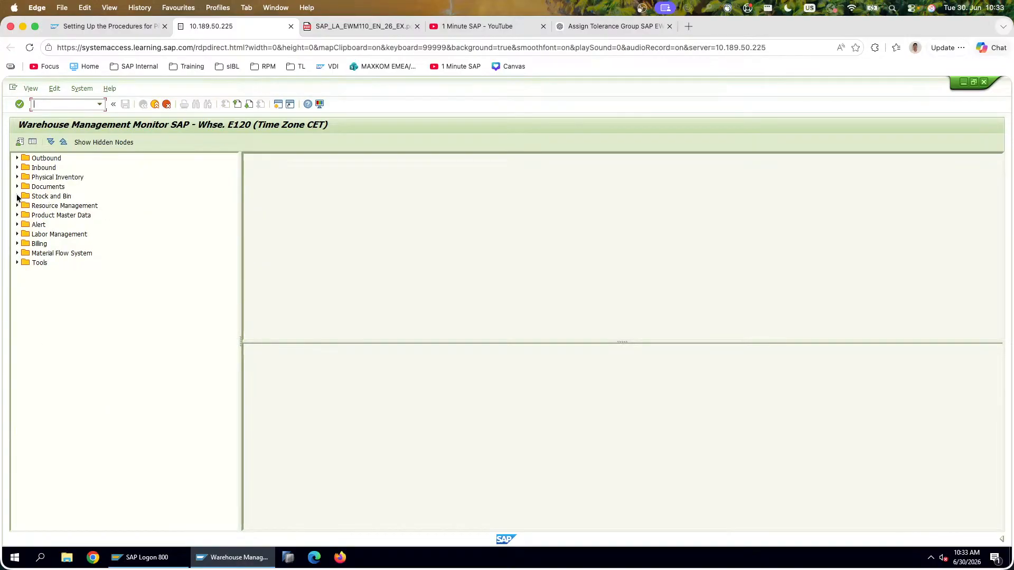
Step: Query the physical stock under Stock and Bin, Storage Bin, Available Stock for storage type 0015 and product T-EW4*
left_click(17, 196)
left_click(26, 205)
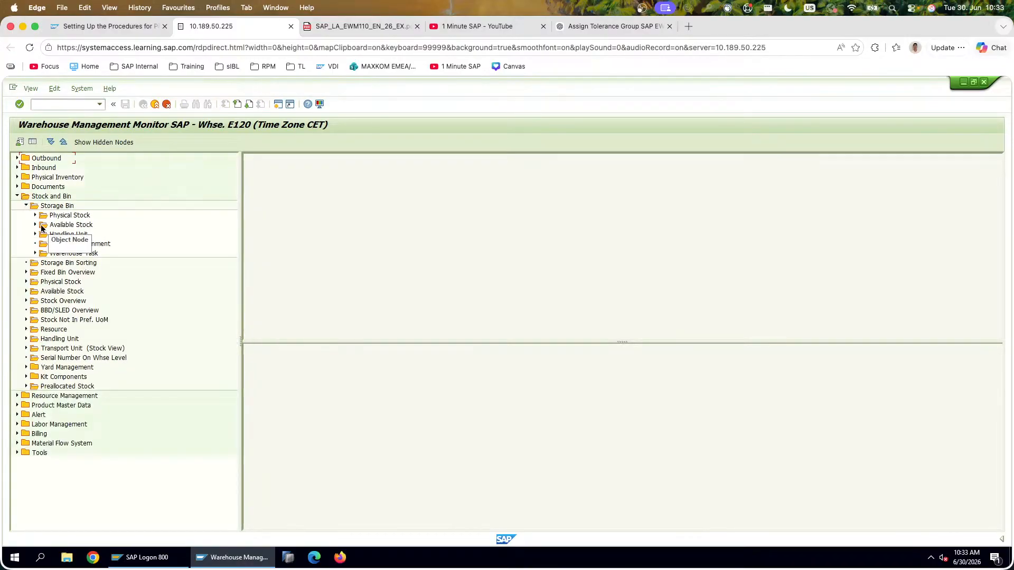
left_click(35, 225)
left_click(65, 234)
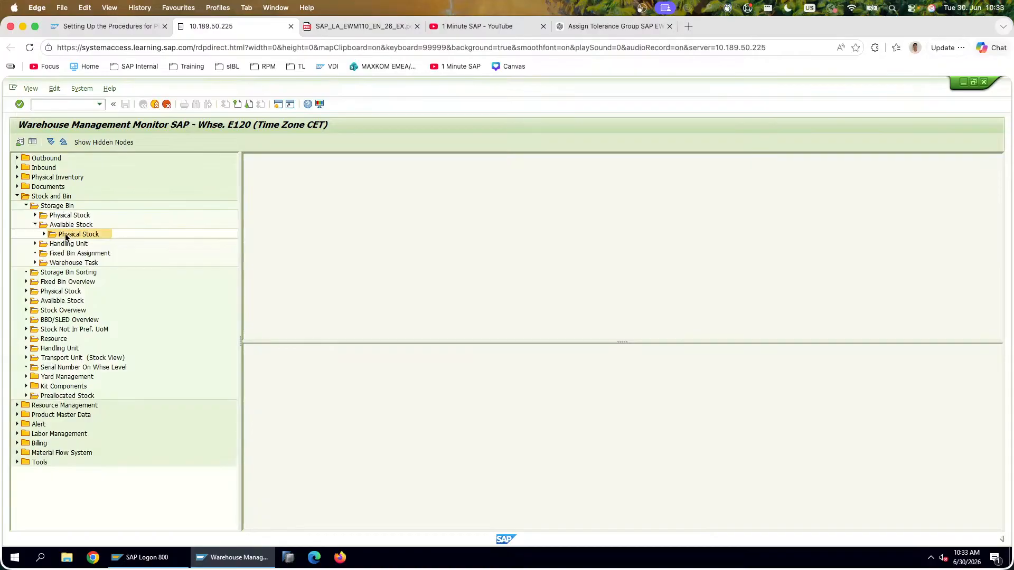
left_click(180, 293)
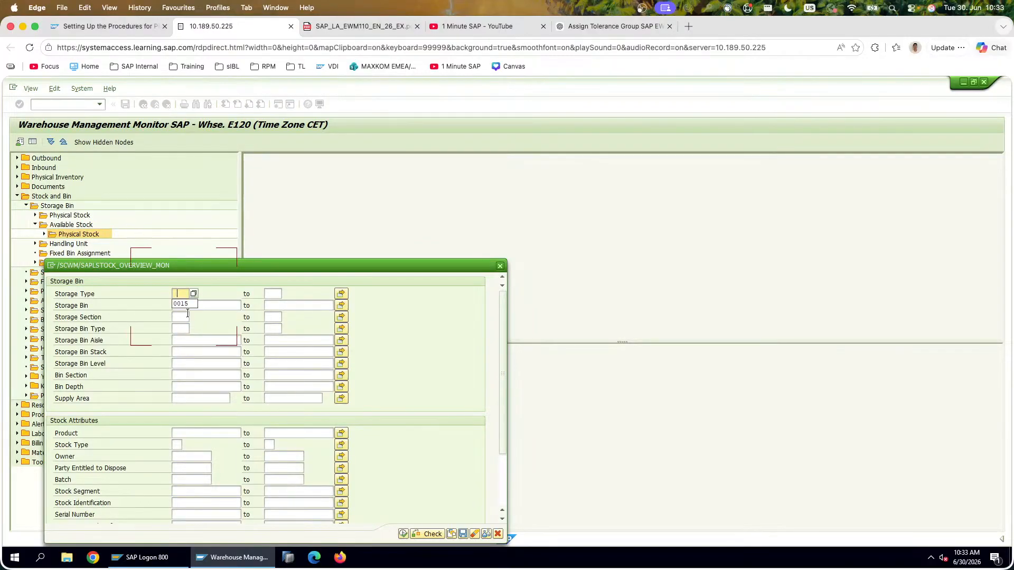
left_click(177, 445)
left_click(195, 432)
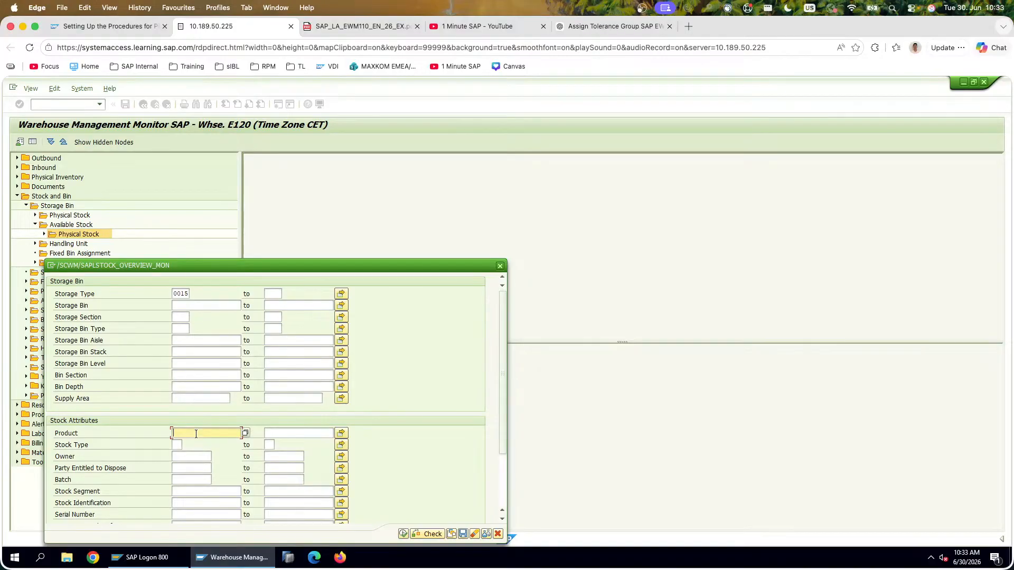
left_click(201, 443)
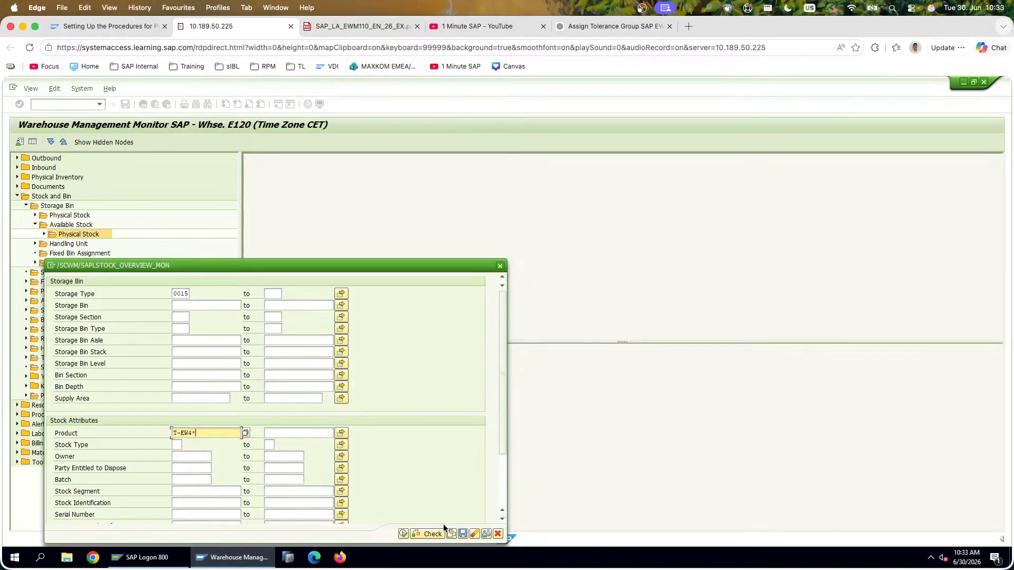
left_click(403, 534)
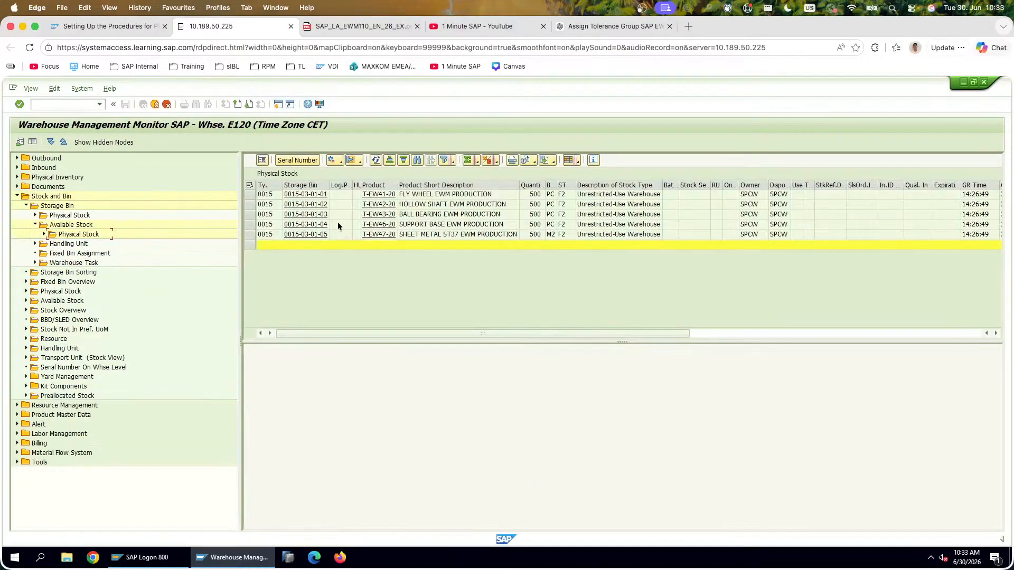
left_click(323, 194)
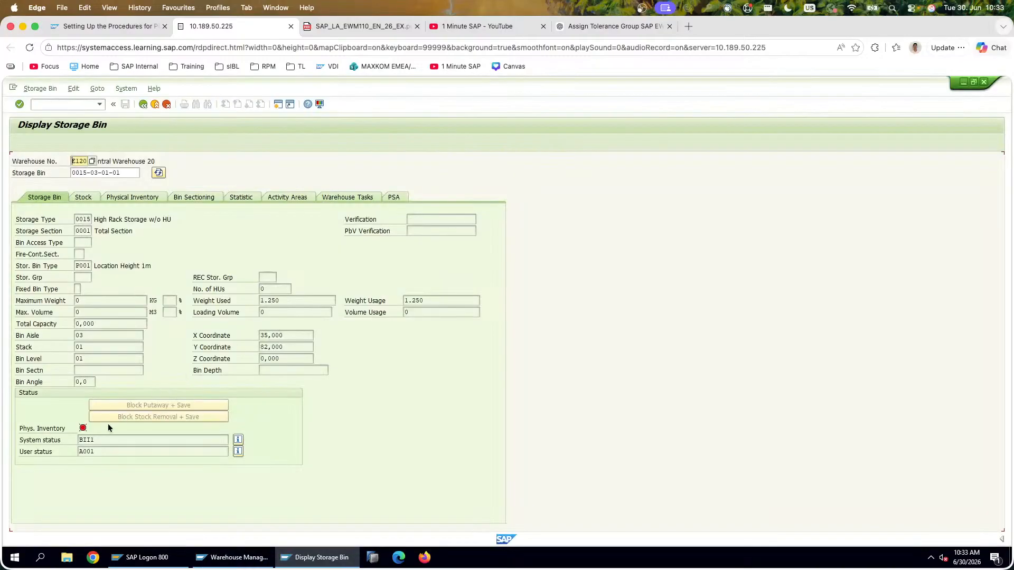
mouse_move(83, 431)
key("F3")
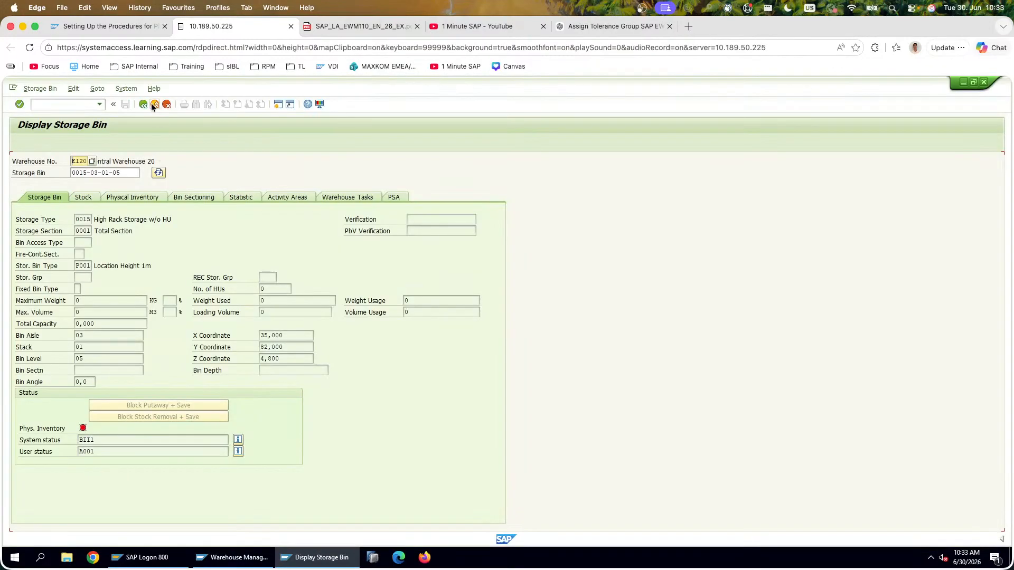
Step: Leave the bin display and read exercise step 4 in the PDF on entering count results with the Count Physical Inventory app
left_click(143, 104)
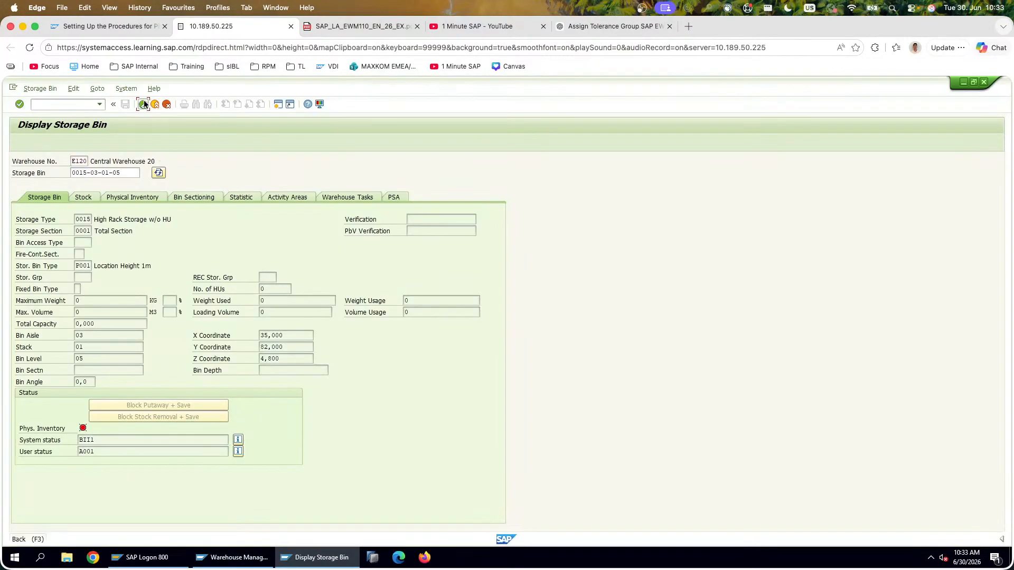
left_click(335, 29)
scroll(370, 299, "down", 5)
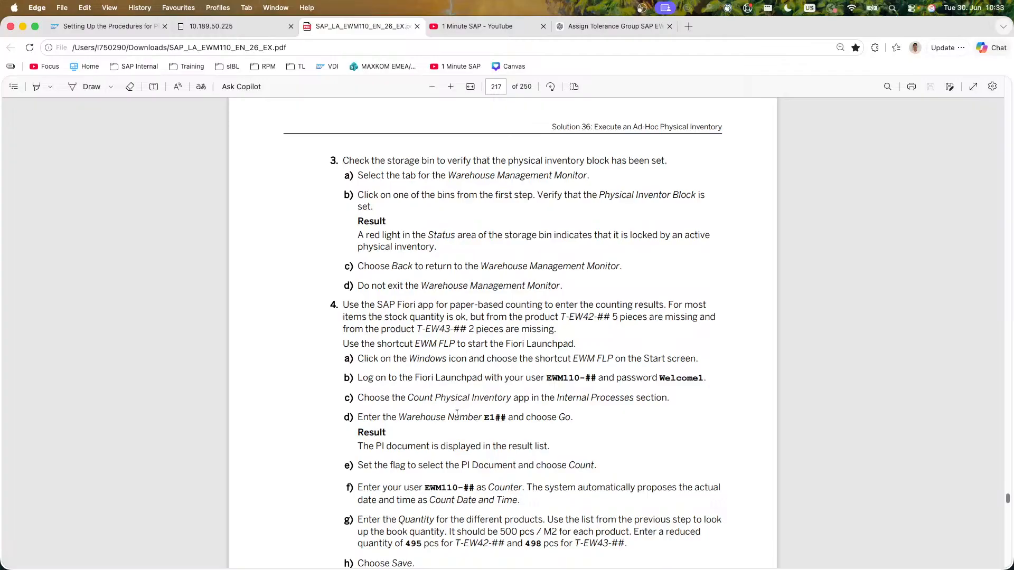
scroll(457, 418, "down", 2)
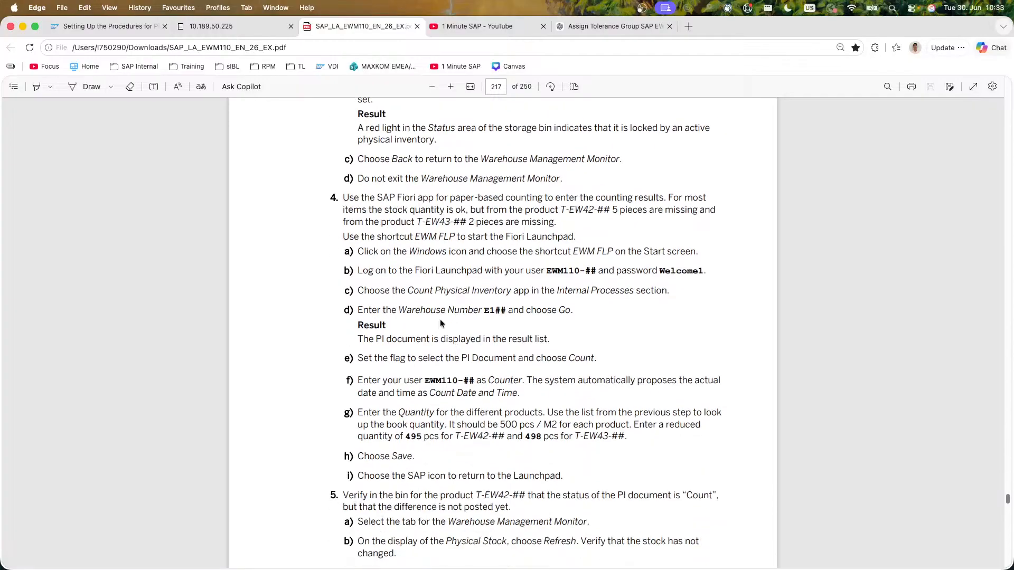
left_click_drag(408, 291, 513, 292)
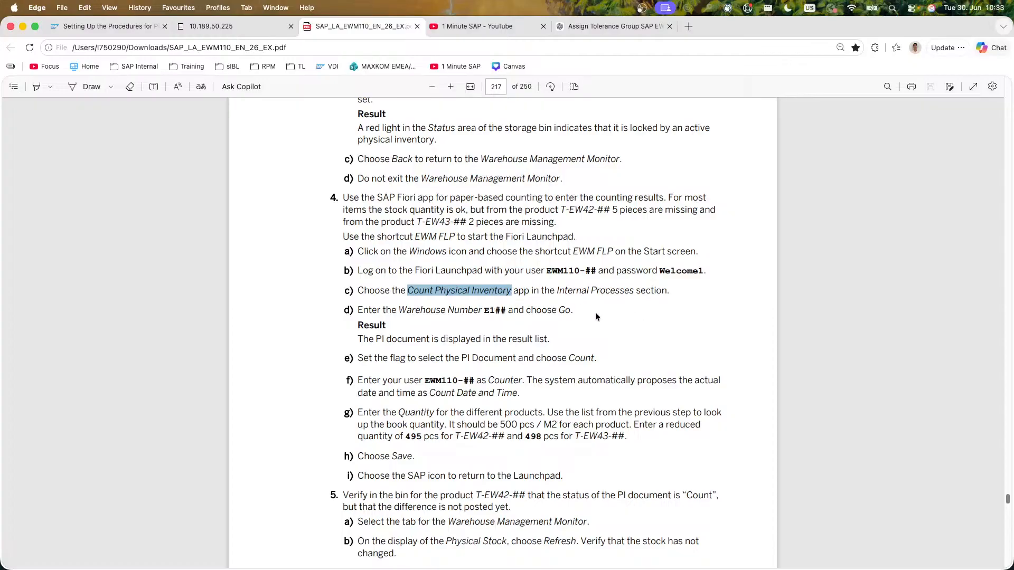
Step: Return to the SAP session, leave the Warehouse Management Monitor and open Enter Count Results (/SCWM/PI_COUNT)
left_click(220, 30)
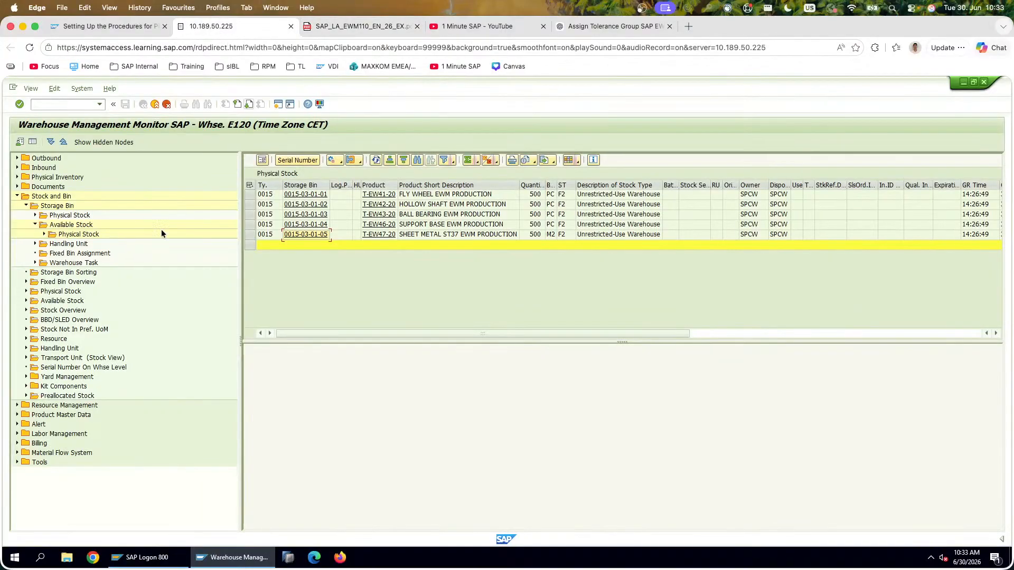
left_click(155, 103)
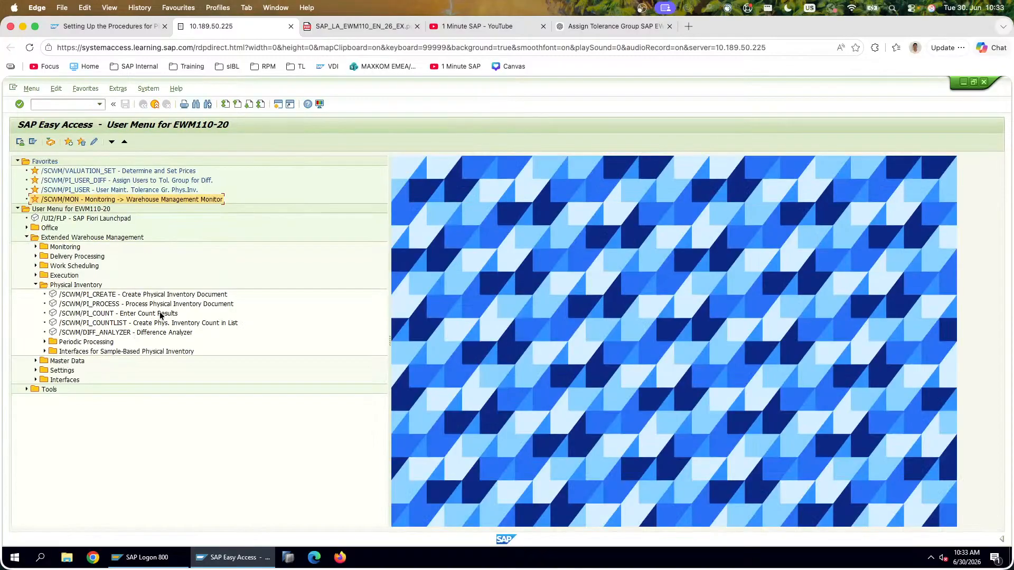
left_click(161, 315)
left_click(181, 304)
left_click(179, 316)
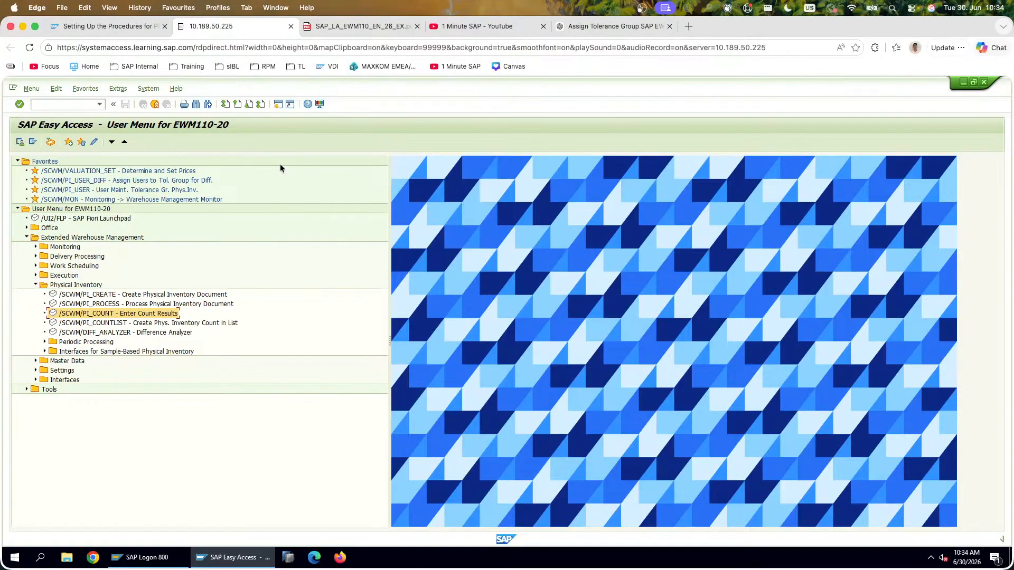
double_click(165, 314)
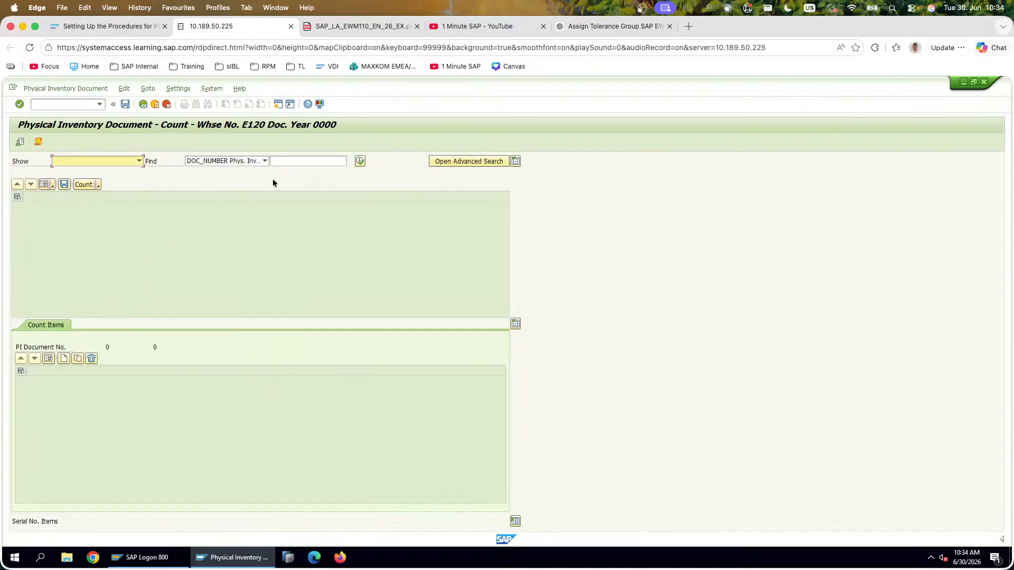
Step: Search for all physical inventory documents by document number without entering a search value, and close the message log
left_click(274, 161)
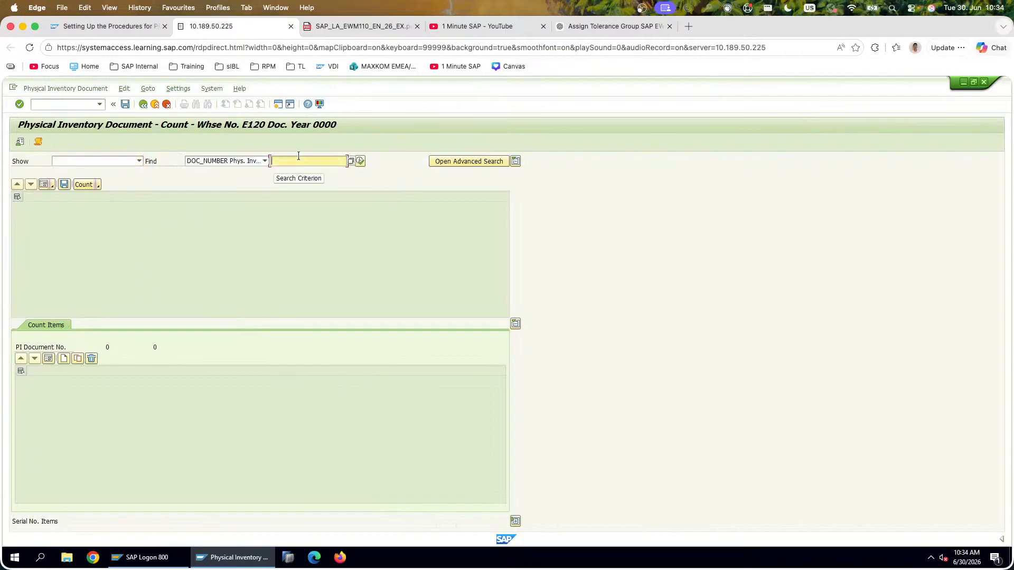
left_click(265, 161)
left_click(340, 161)
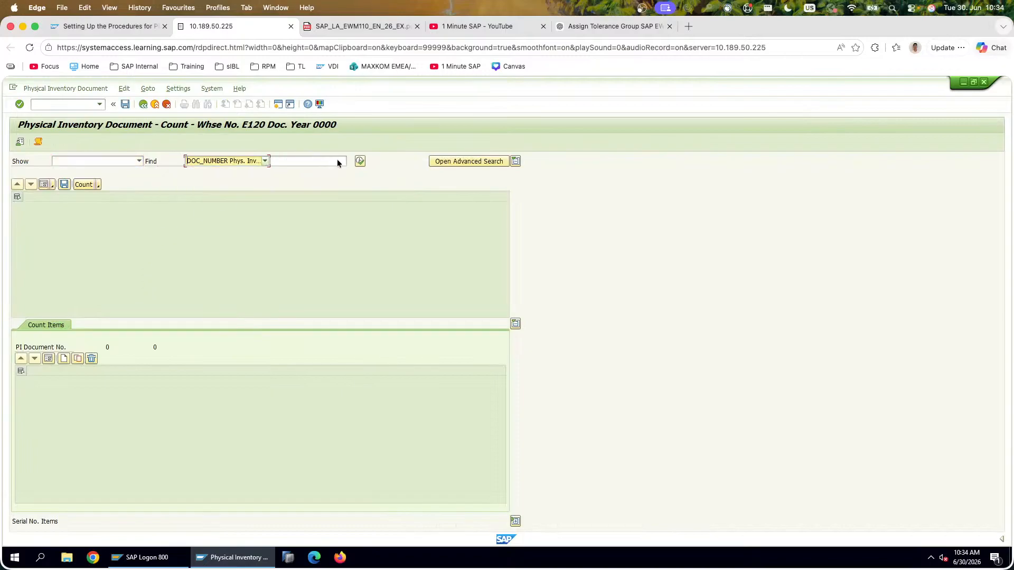
left_click(360, 161)
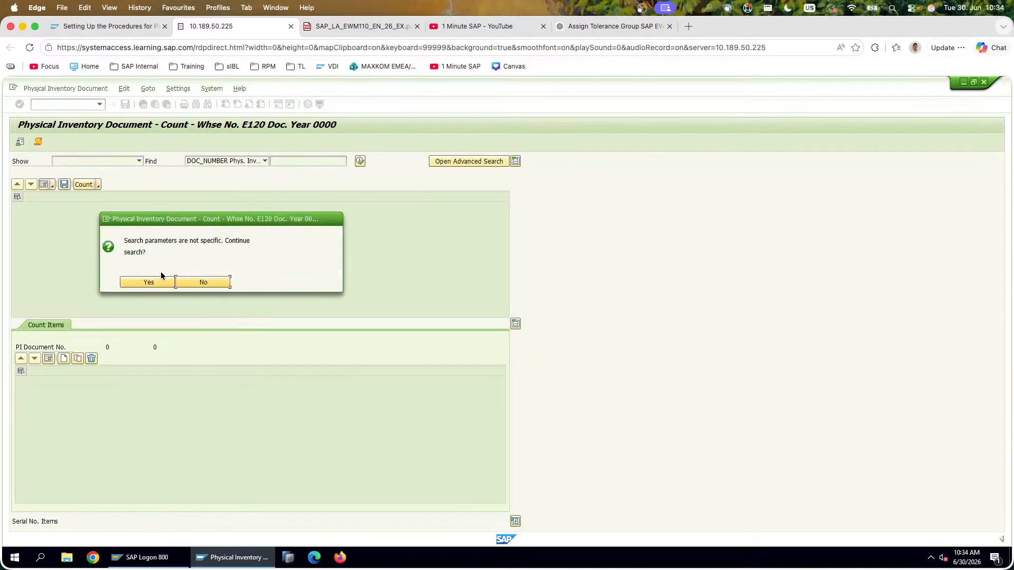
left_click(158, 280)
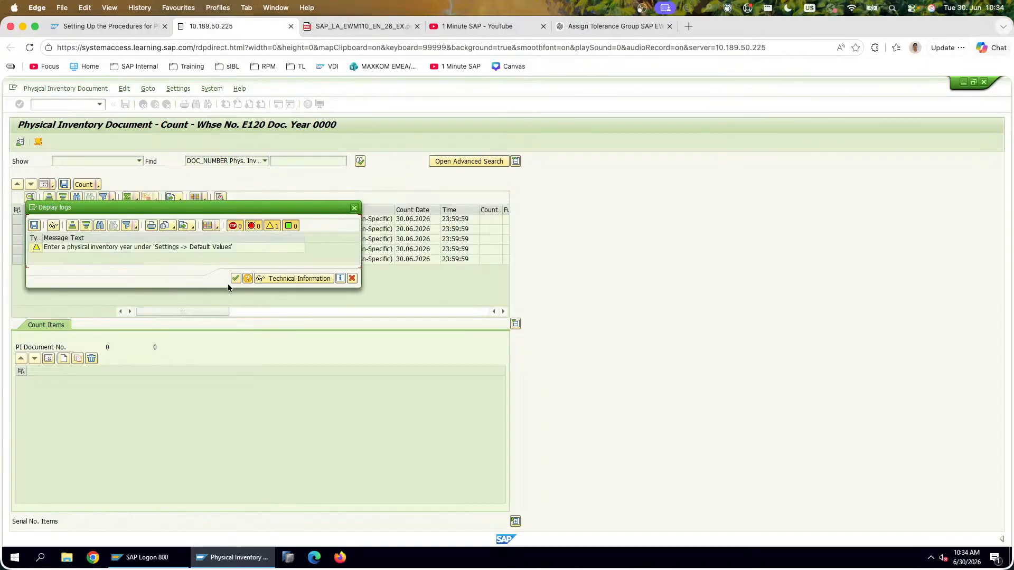
left_click(235, 279)
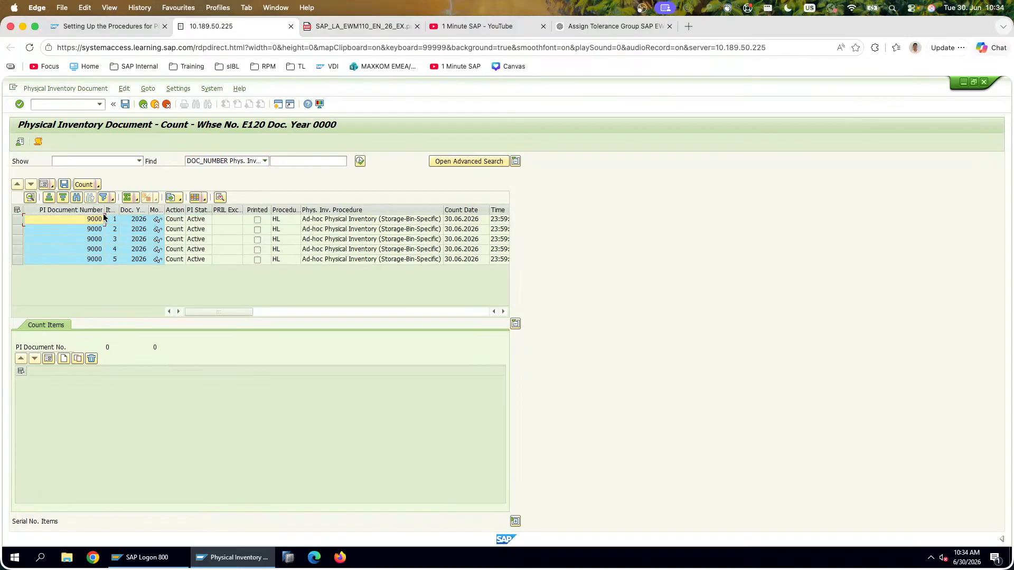
Step: Examine the document items' count date and storage bin columns, and leave the count transaction without entering results
mouse_move(103, 211)
left_mouse_down()
mouse_move(69, 224)
mouse_move(101, 210)
left_mouse_up()
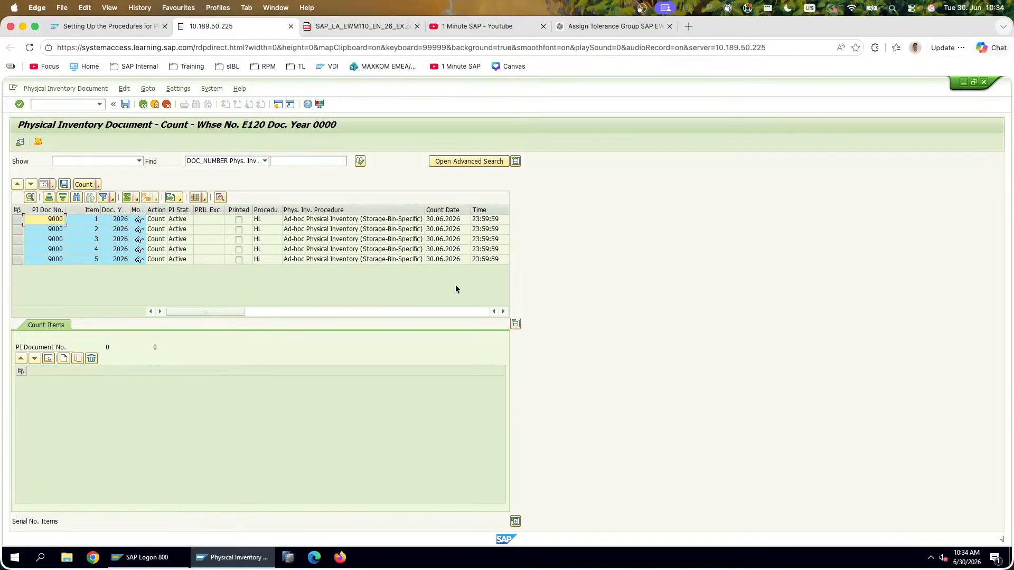
left_click(452, 228)
left_click(450, 219)
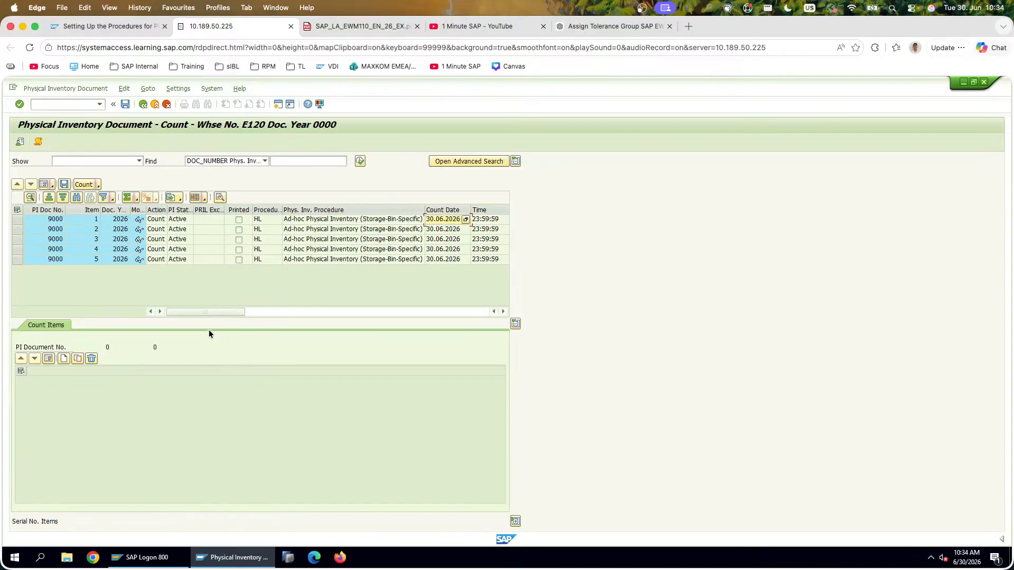
left_click_drag(214, 312, 399, 308)
left_click(482, 312)
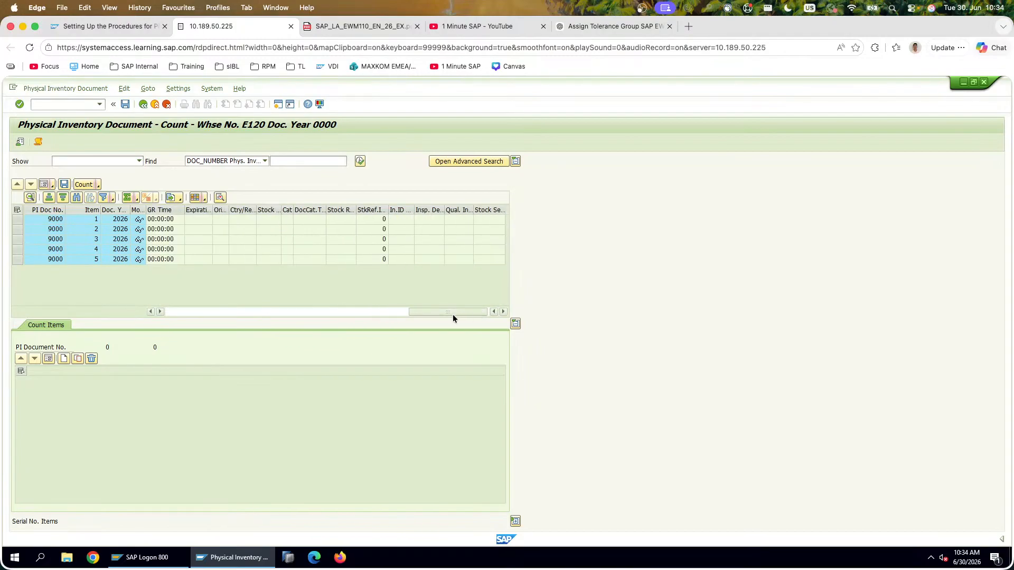
left_click_drag(176, 312, 299, 312)
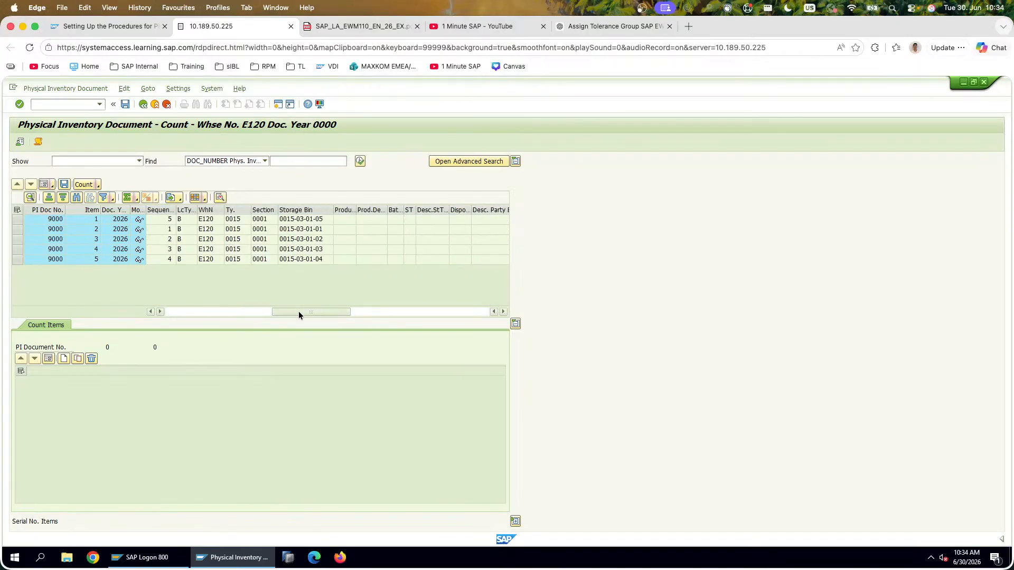
left_click(99, 186)
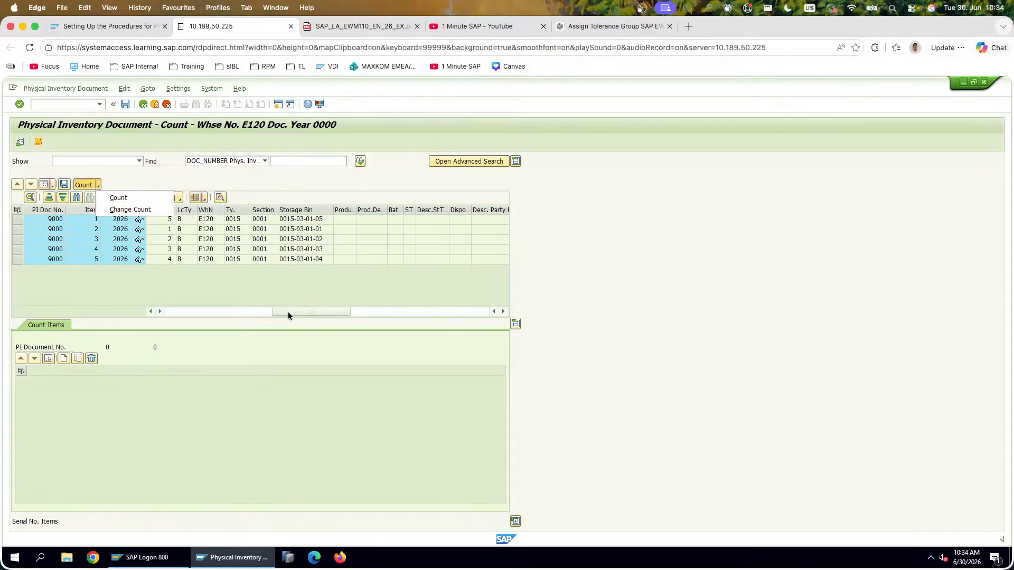
left_click_drag(289, 316, 189, 311)
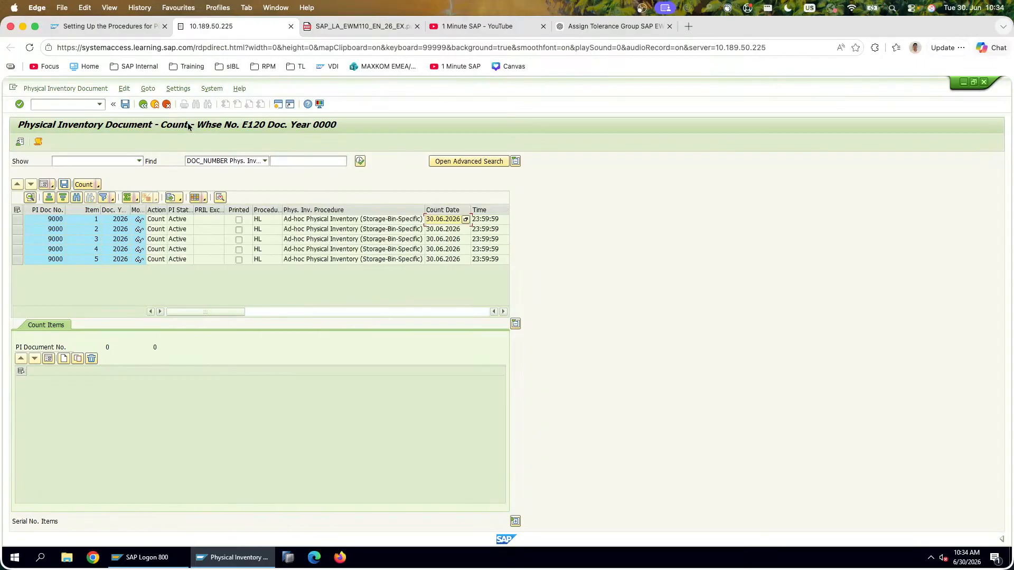
left_click(162, 106)
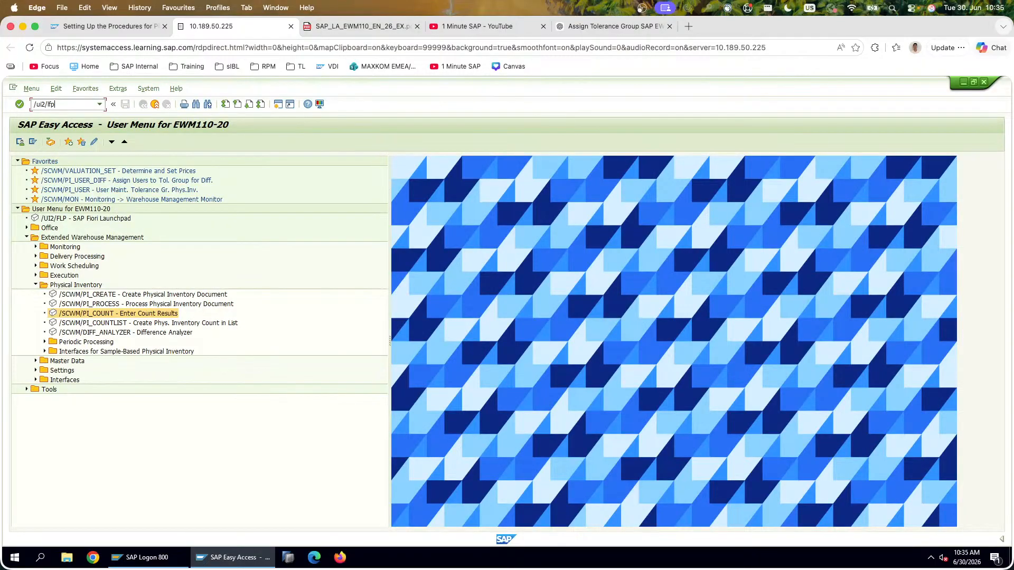
Step: Try to start the Fiori Launchpad with transaction /ui2/flp
key("Return")
type("/ui2/")
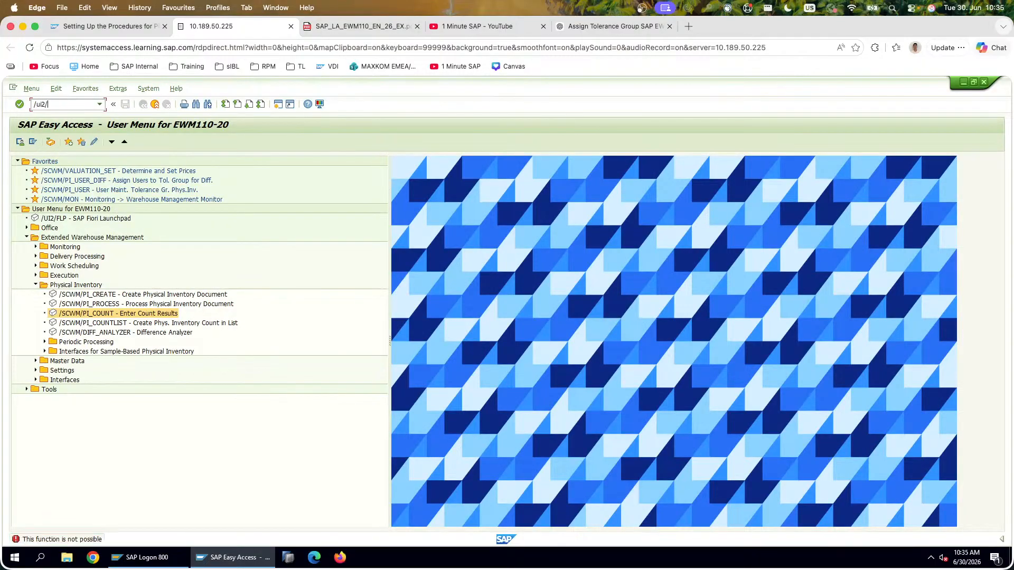
type("flp")
key("Return")
type("/")
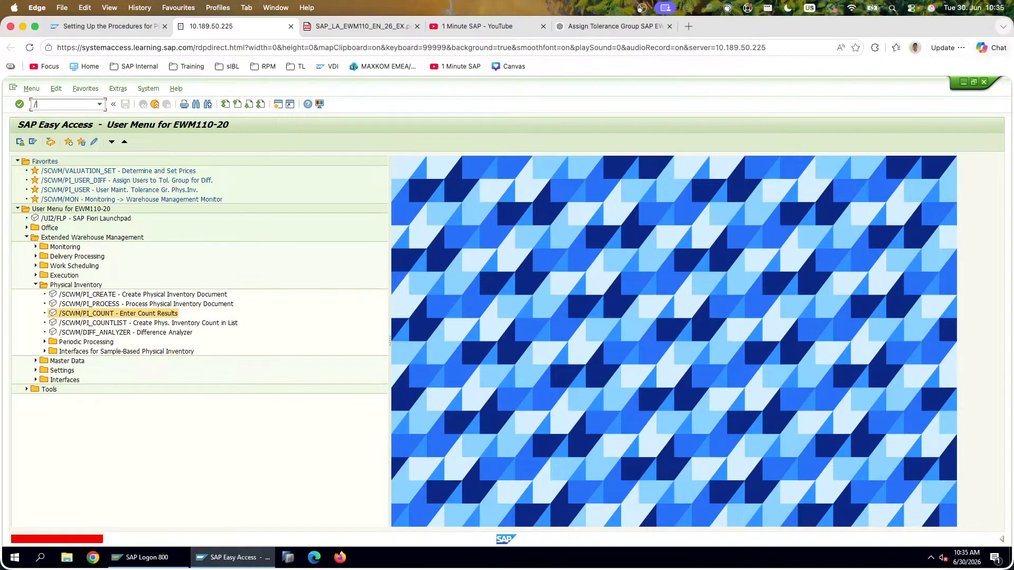
Step: Try to add transaction /n/ui2/flp to the Favorites
right_click(52, 162)
left_click(84, 198)
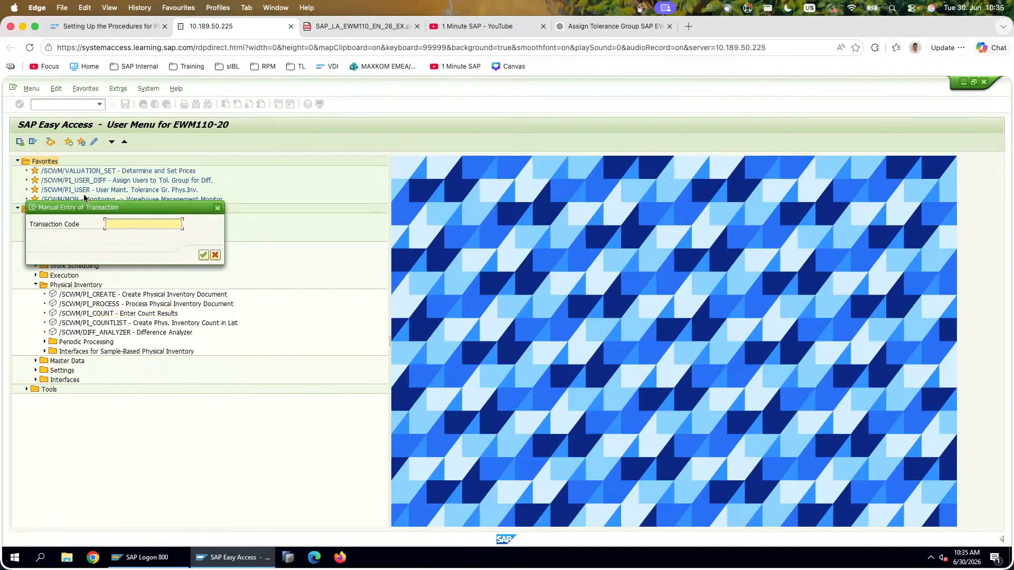
type("/n/ui2/flp")
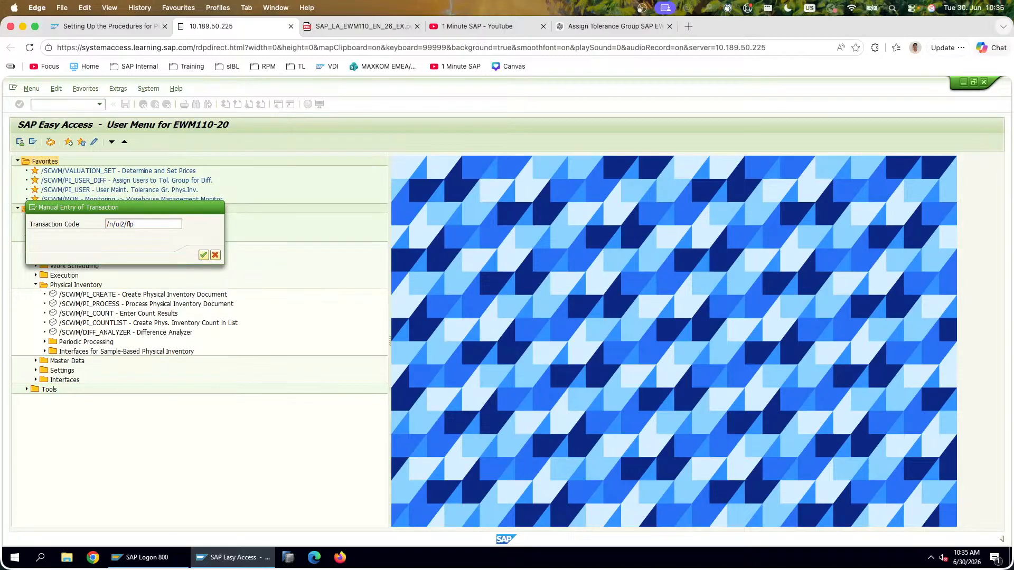
key("Return")
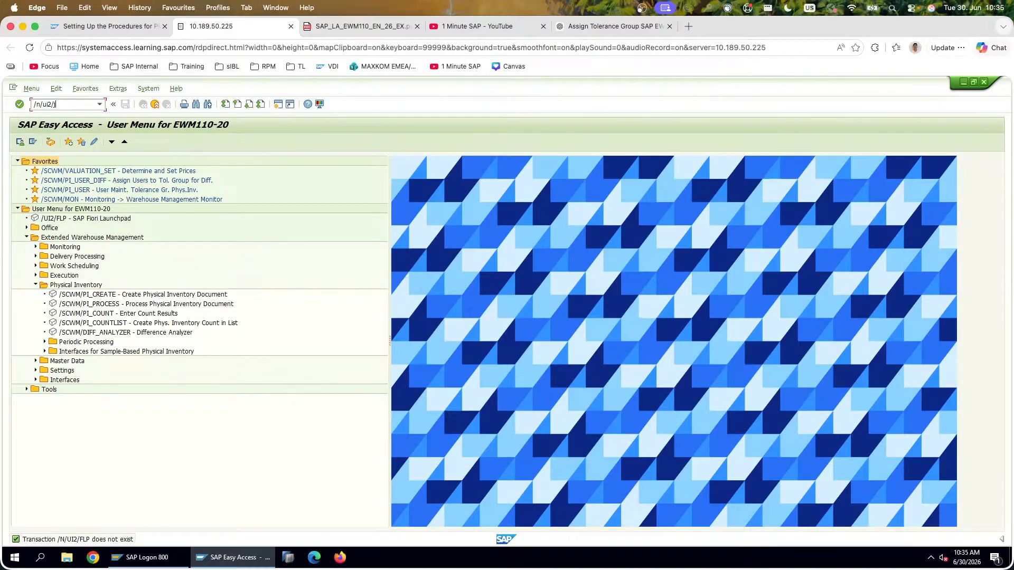
Step: Start the Fiori Launchpad with /n/ui2/flp and try to log on with the training user and account password
key("Return")
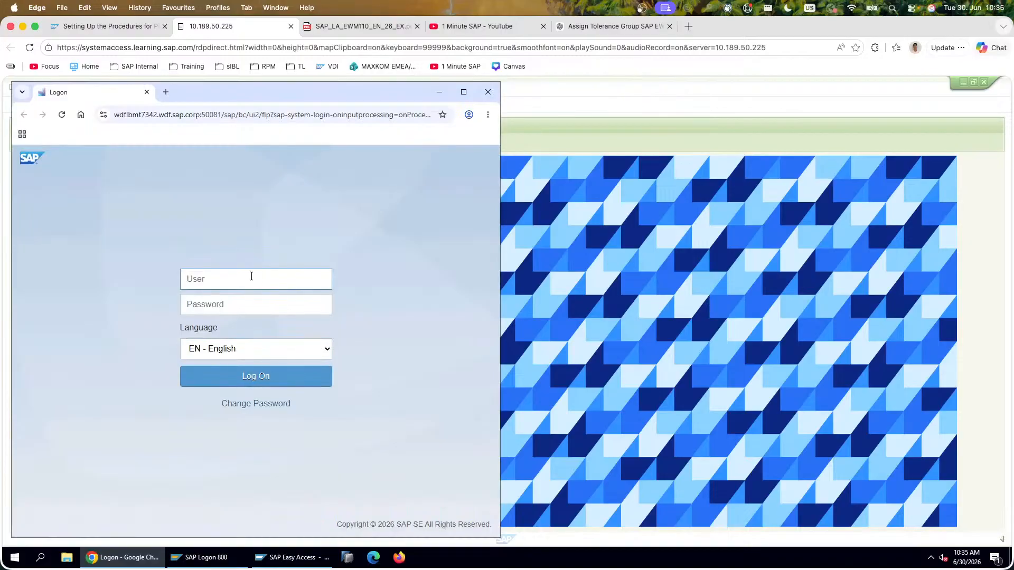
type("EWM110-20")
key("Tab")
type("*")
key("Return")
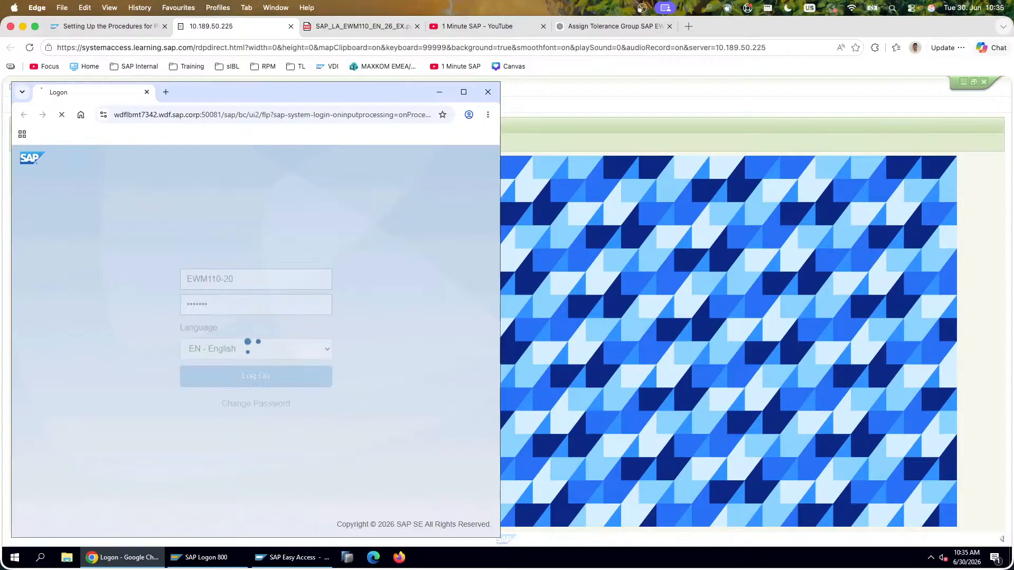
Step: Re-enter the training user and the account password to log on to the Fiori Launchpad
type("EWM110")
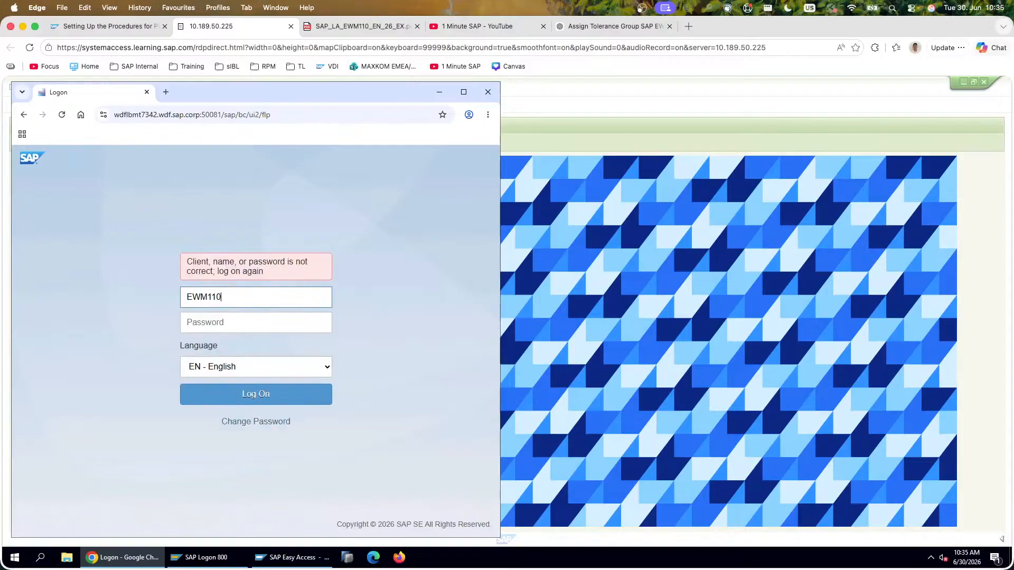
type("-20")
key("Tab")
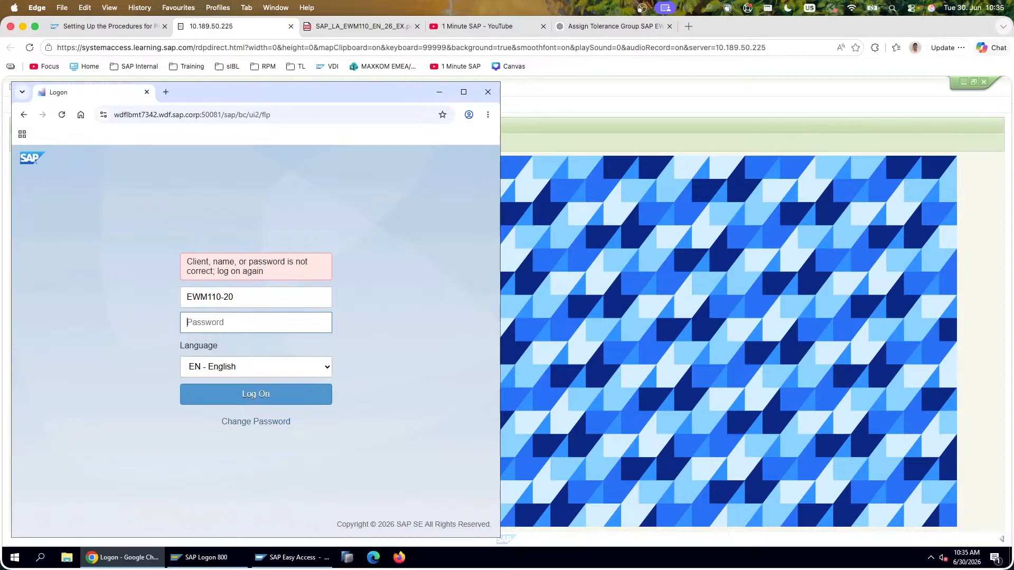
type("*********")
key("Return")
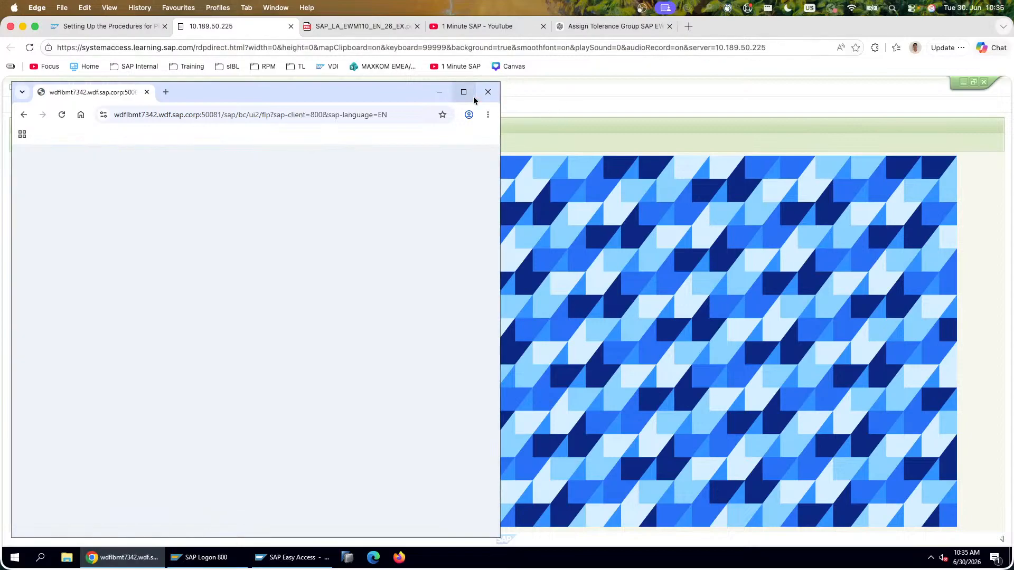
Step: Maximize the launchpad window and open the Count Physical Inventory app in the Internal Processes section
left_click(464, 92)
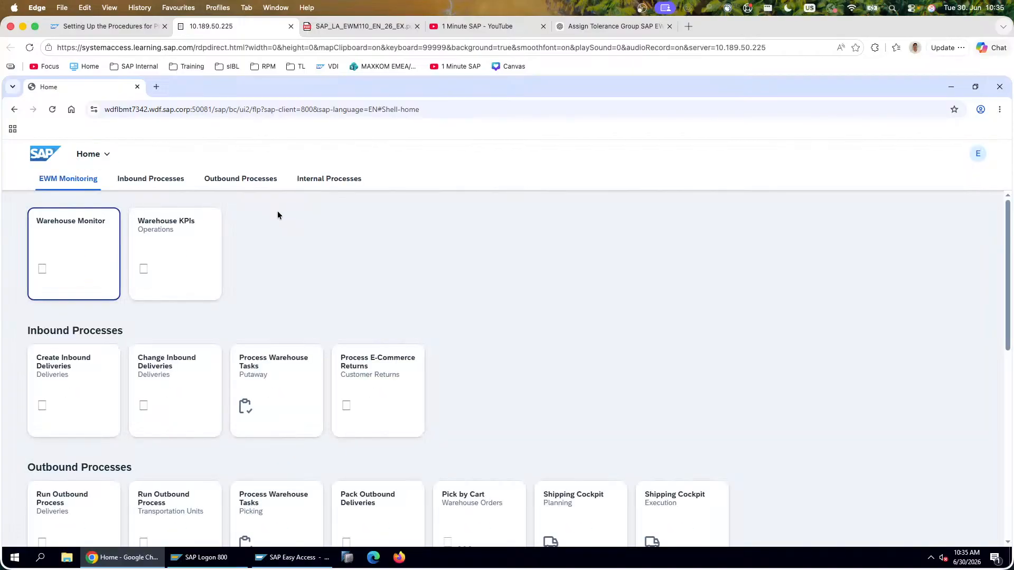
left_click(332, 179)
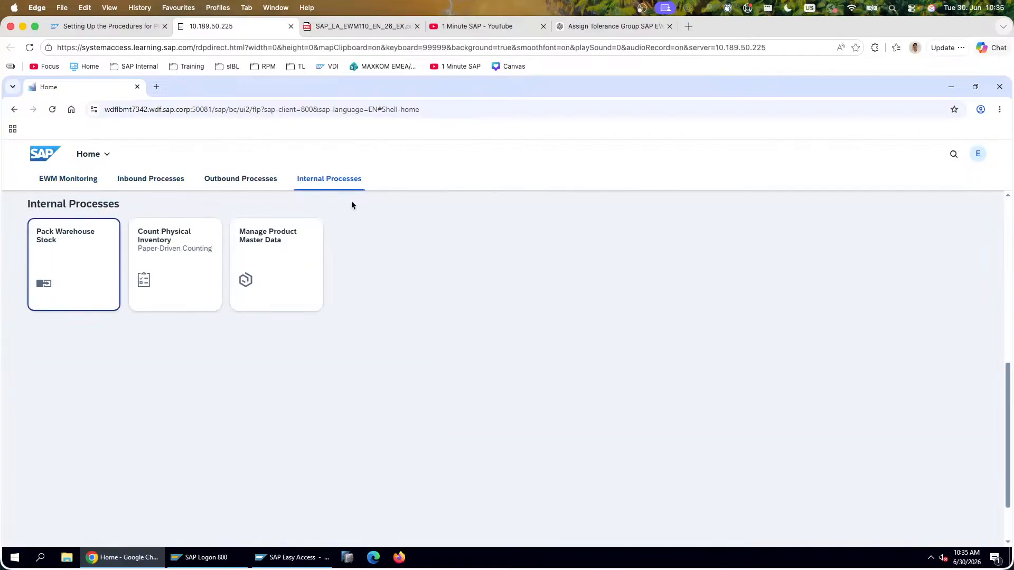
left_click(186, 270)
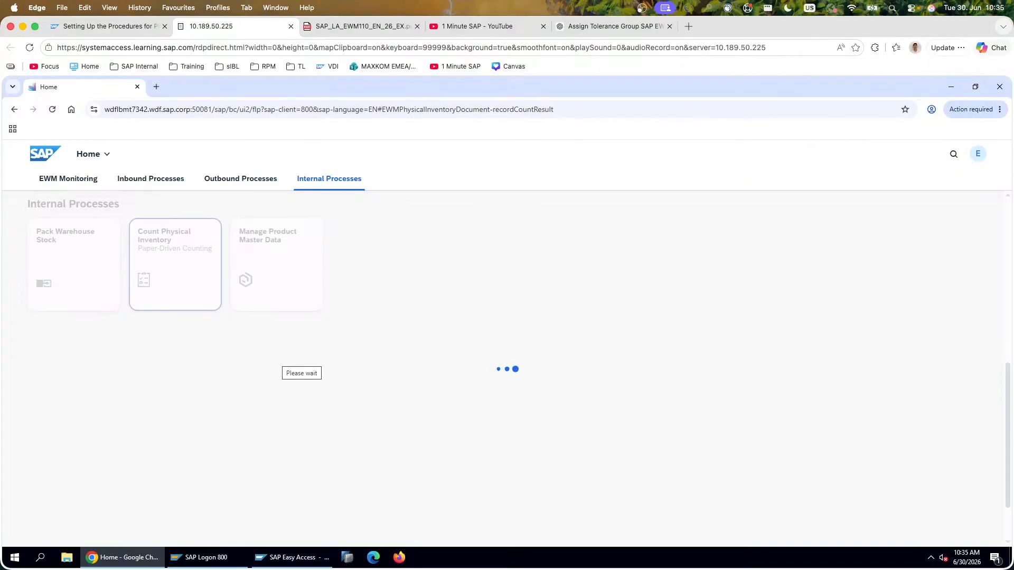
Step: Capture the launchpad's Internal Processes section and paste it on the empty PowerPoint slide titled "Step 12: Do the counting afterwards:"
key("super+shift+4")
left_click_drag(486, 352, 5, 124)
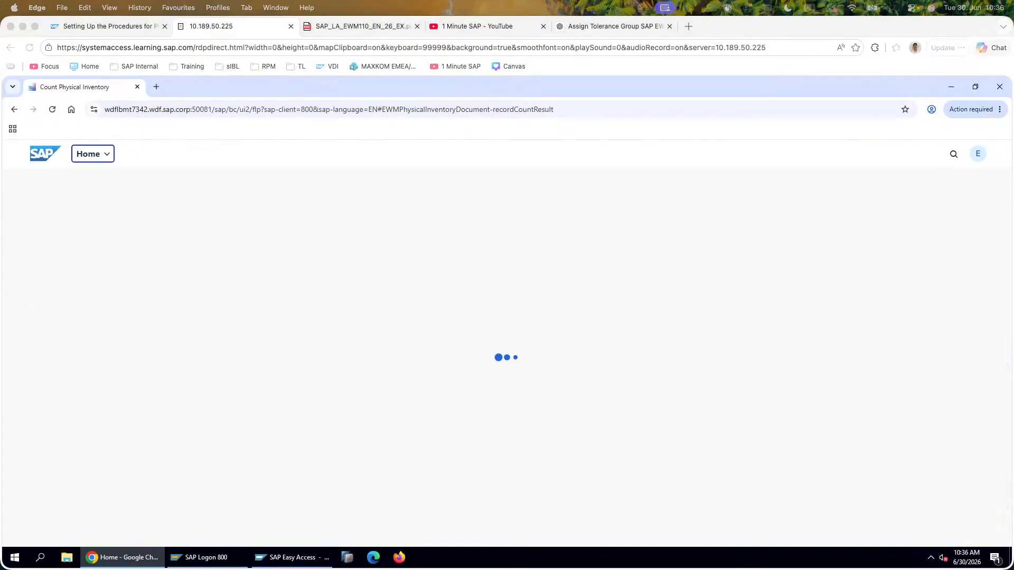
key("super+Tab")
left_click(339, 195)
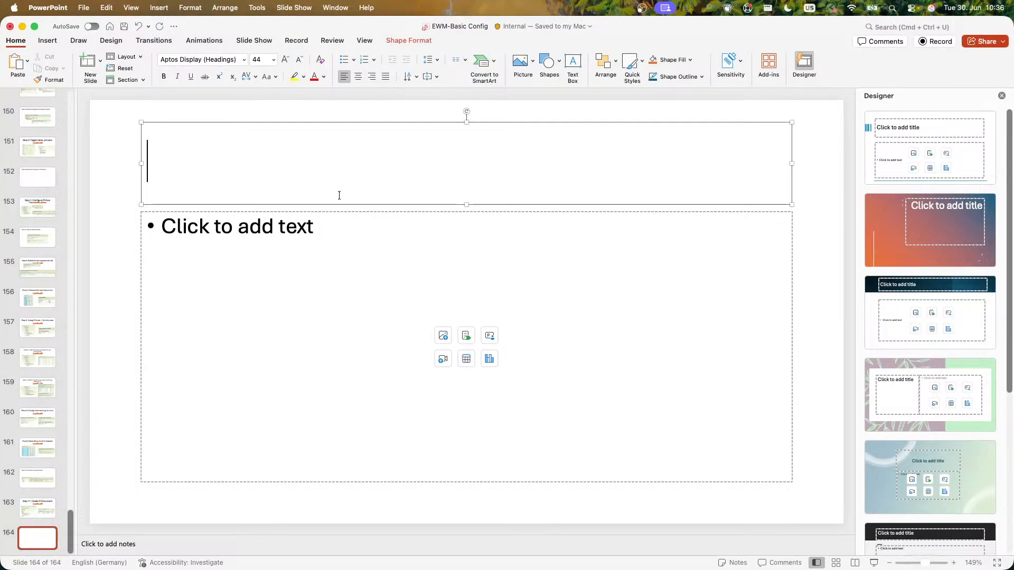
type("Step 12: Do t")
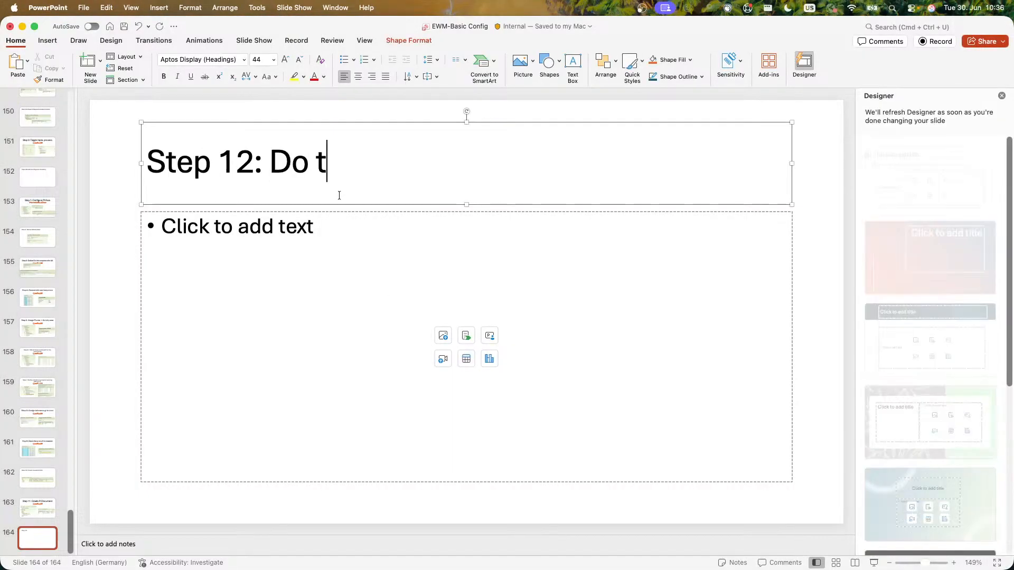
type("he counting afterwards:")
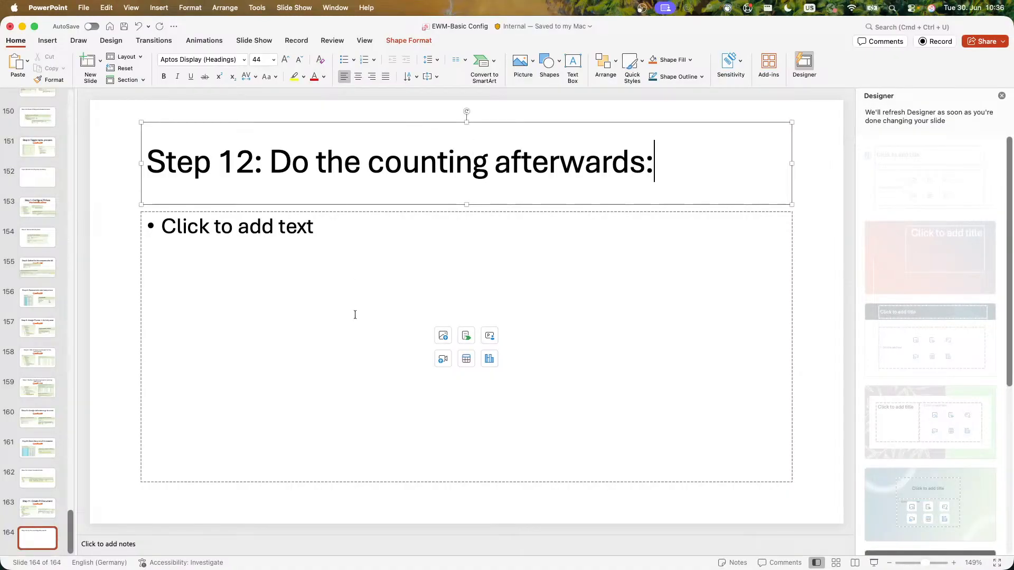
key("super+v")
key("super+Tab")
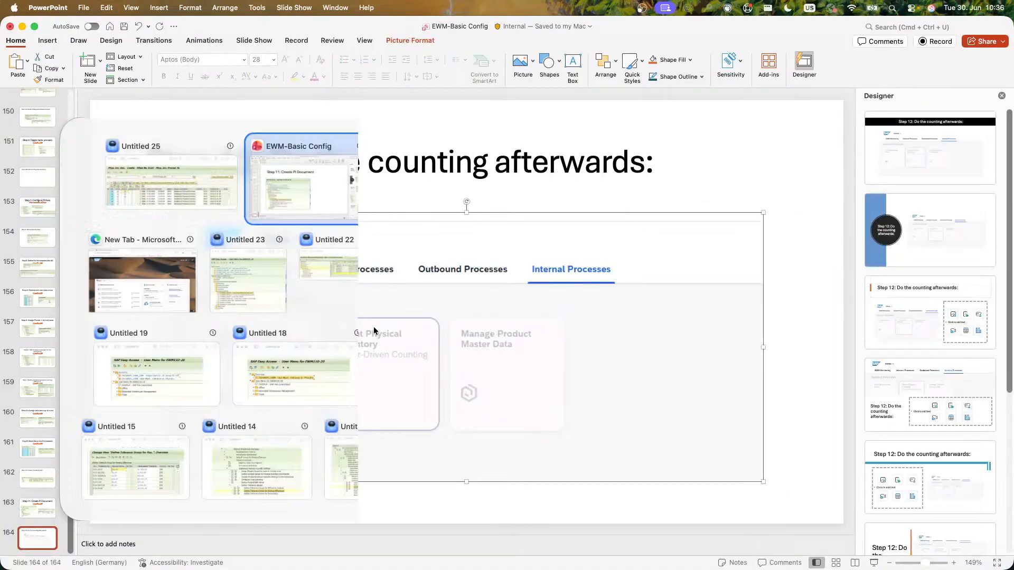
key("Escape")
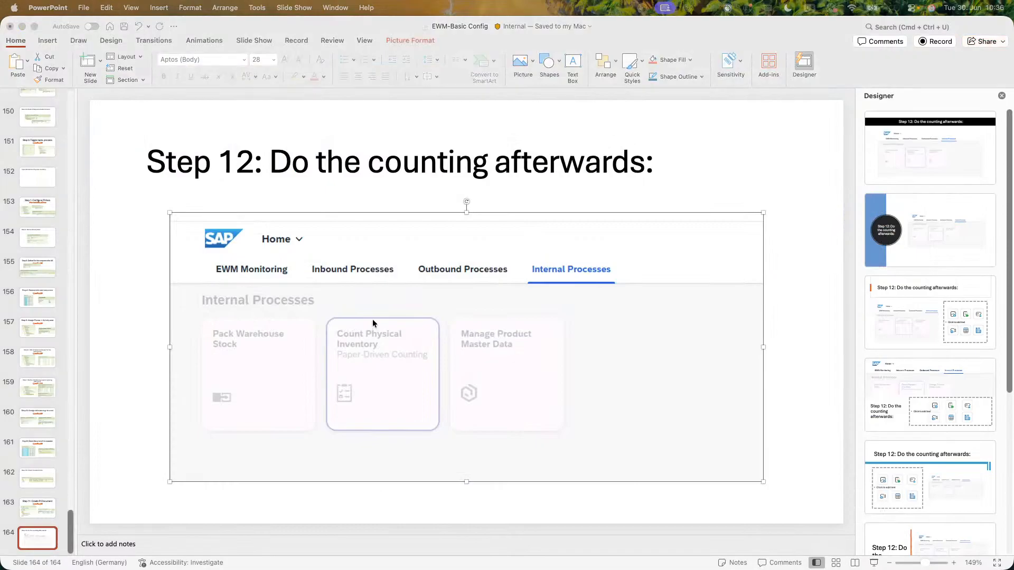
Step: Return to the Count Physical Inventory app in the browser and list the physical inventory documents of warehouse E120
key("super+Tab")
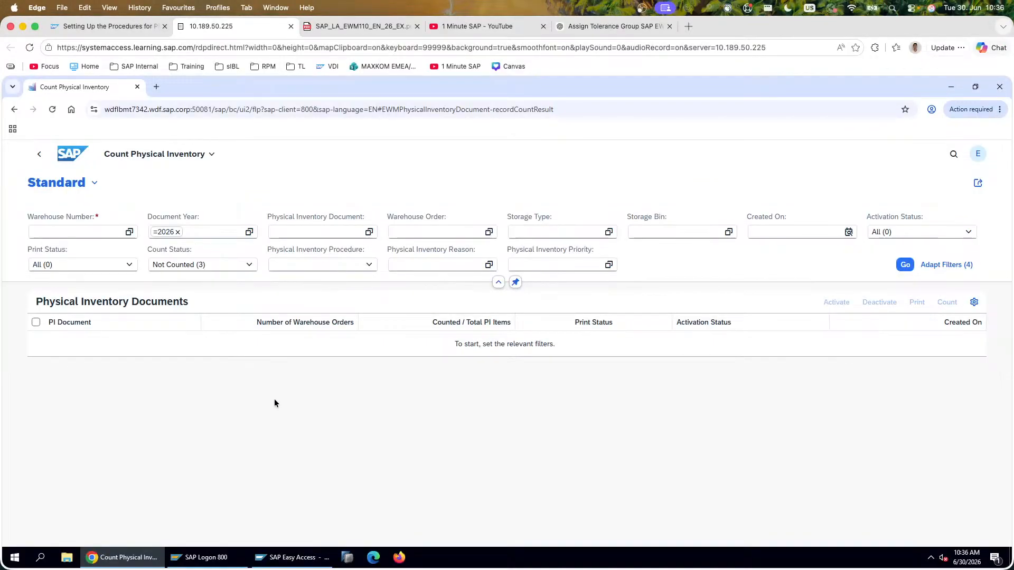
left_click(904, 265)
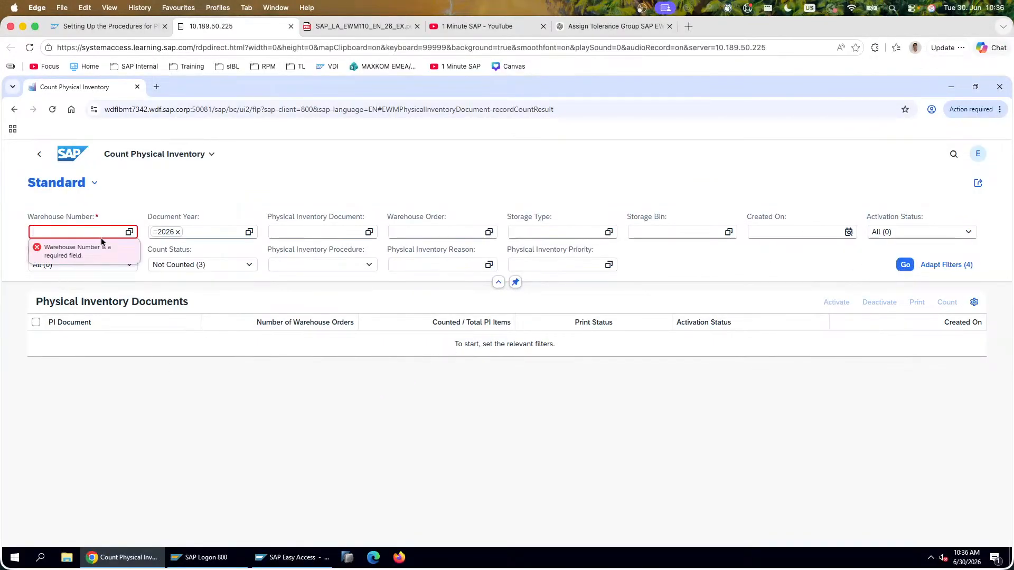
type("E120")
key("Return")
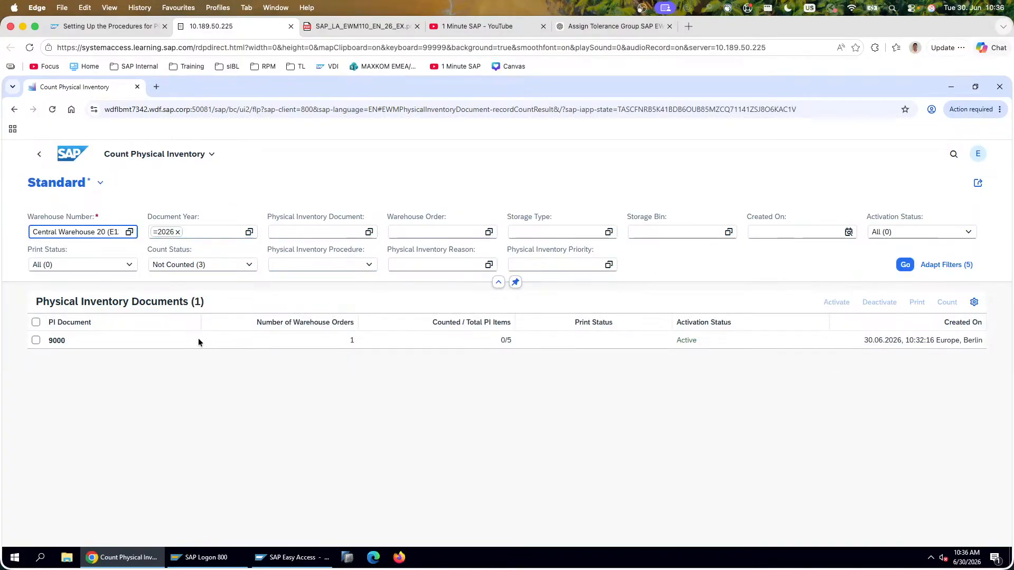
left_click(828, 346)
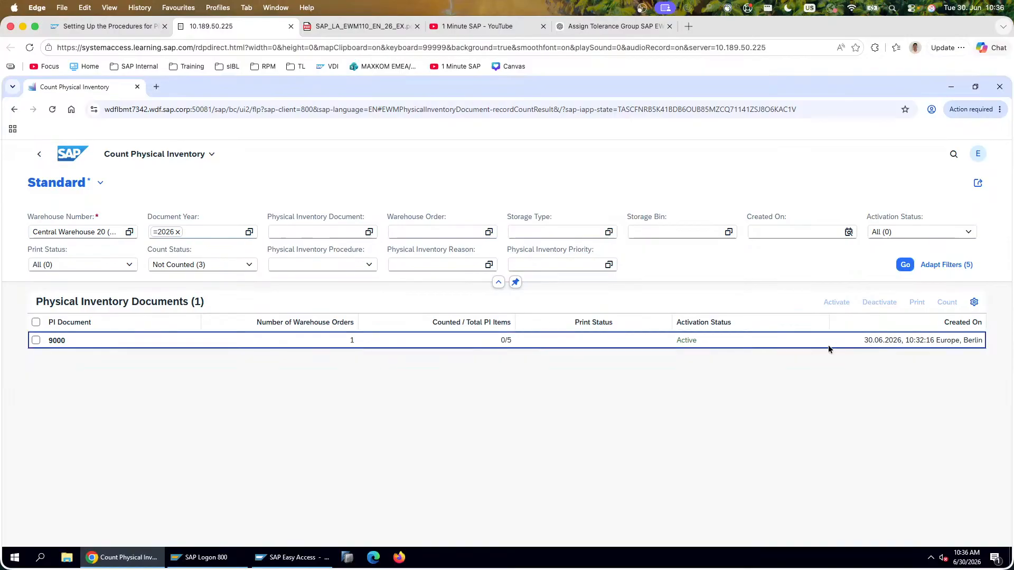
Step: Select PI document 9000, check the counting instructions in the exercise PDF, and open the document for counting
left_click(38, 341)
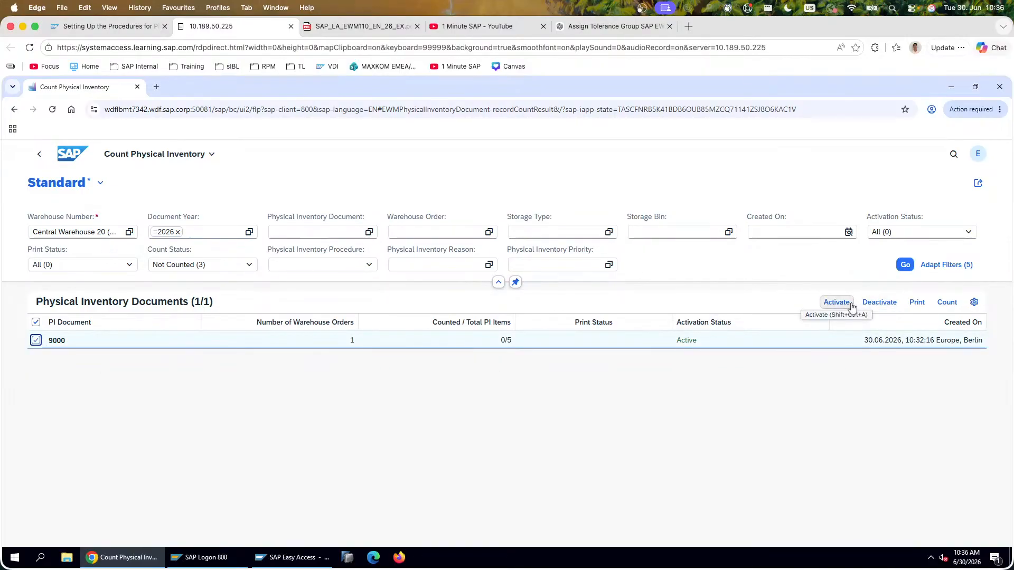
left_click(379, 31)
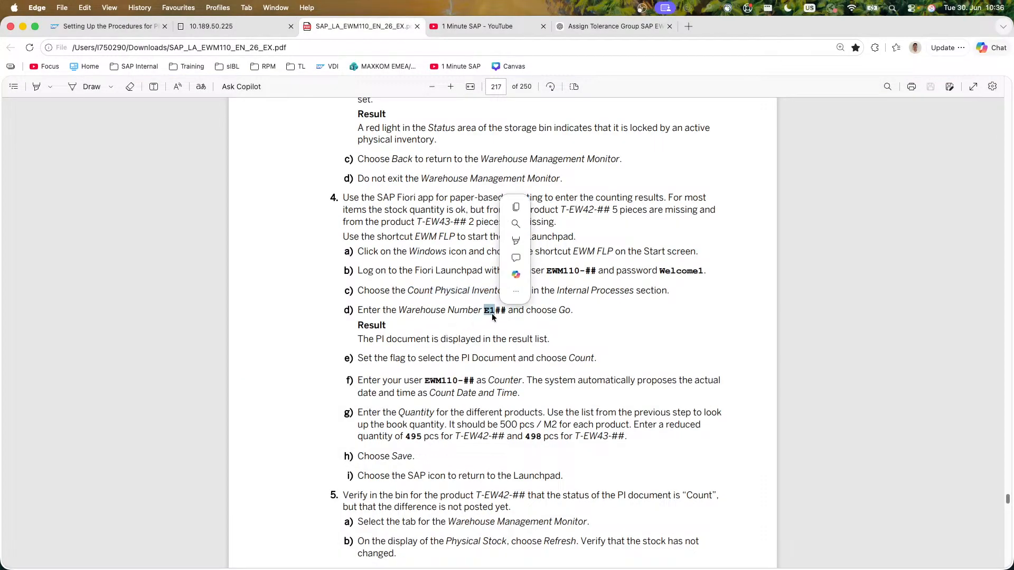
left_click(440, 313)
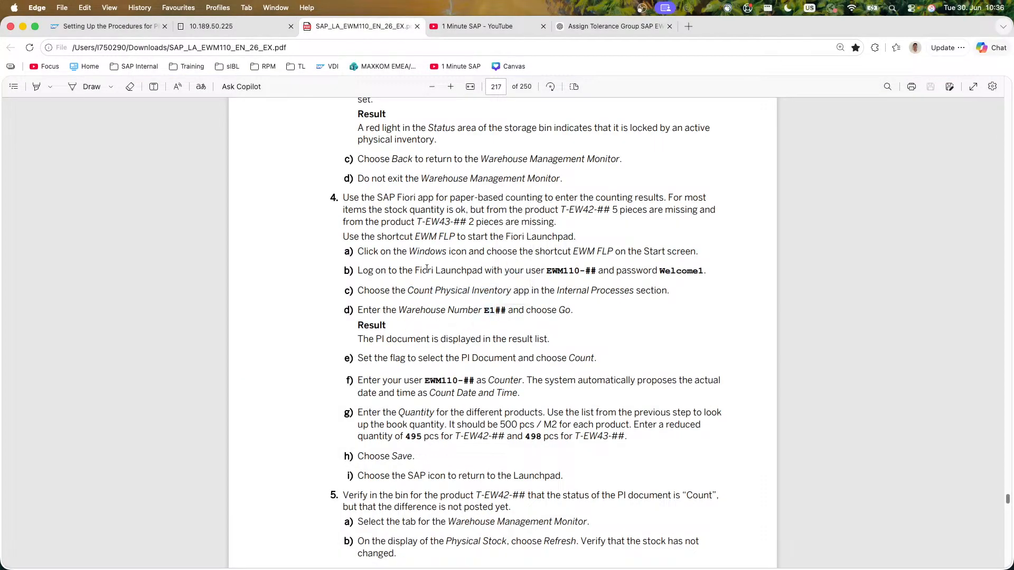
left_click_drag(426, 269, 586, 290)
left_click_drag(383, 380, 573, 437)
left_click(542, 456)
left_click_drag(357, 359, 597, 359)
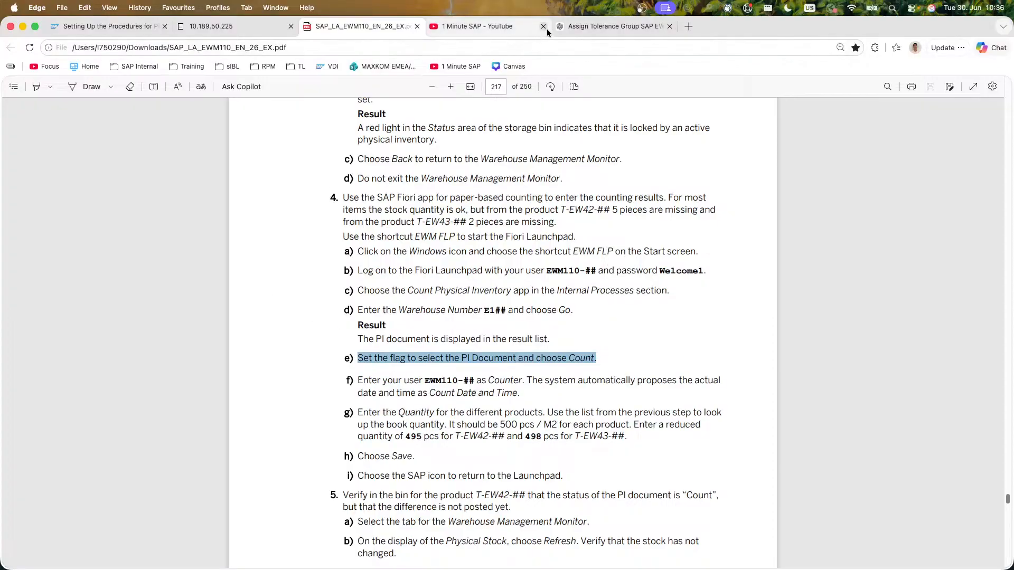
left_click(528, 29)
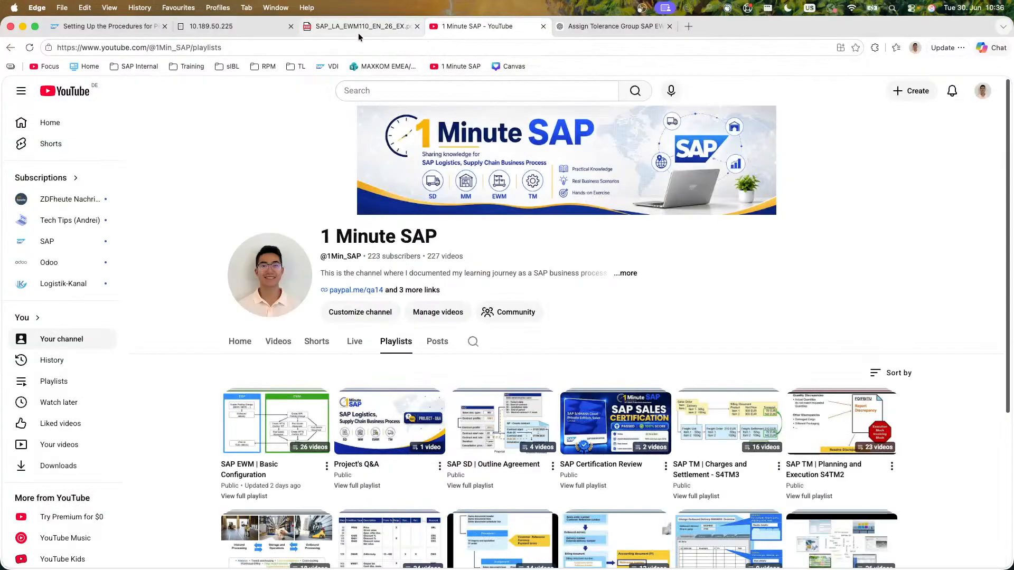
left_click(241, 31)
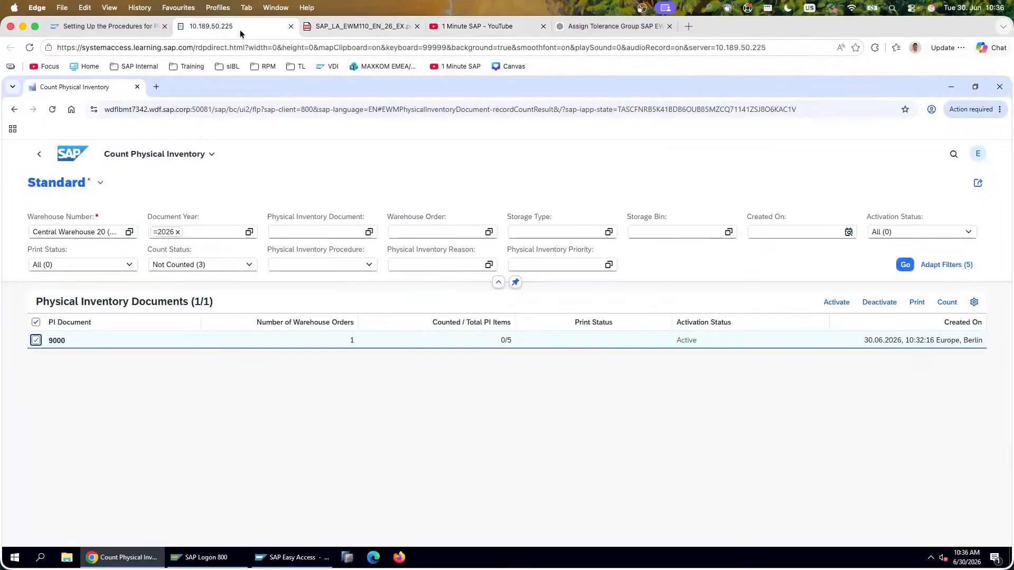
left_click(946, 302)
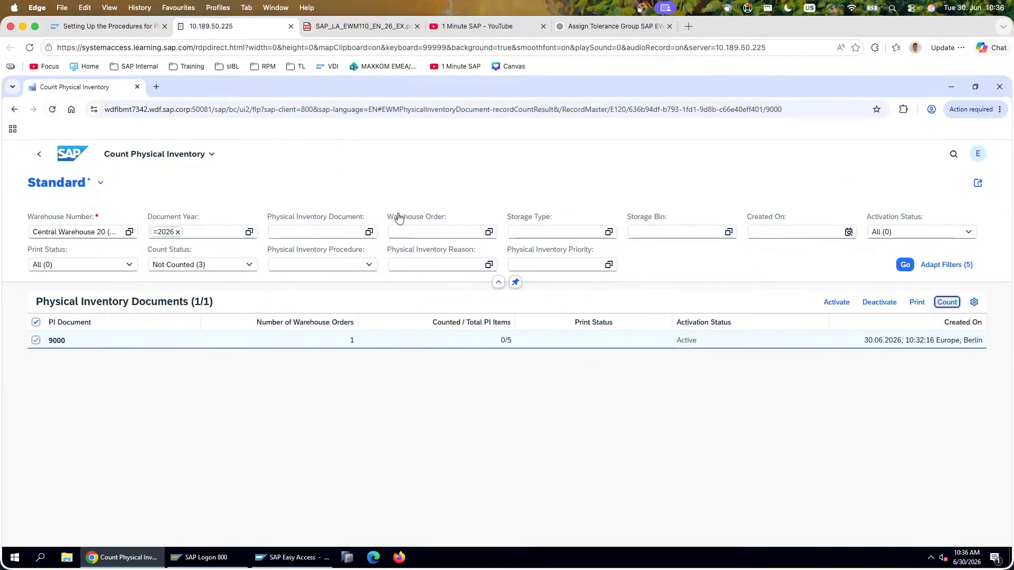
Step: Examine the exercise PDF's instructions on the counter and product quantities alongside the counting page of PI document 9000
left_click(355, 26)
scroll(344, 315, "down", 1)
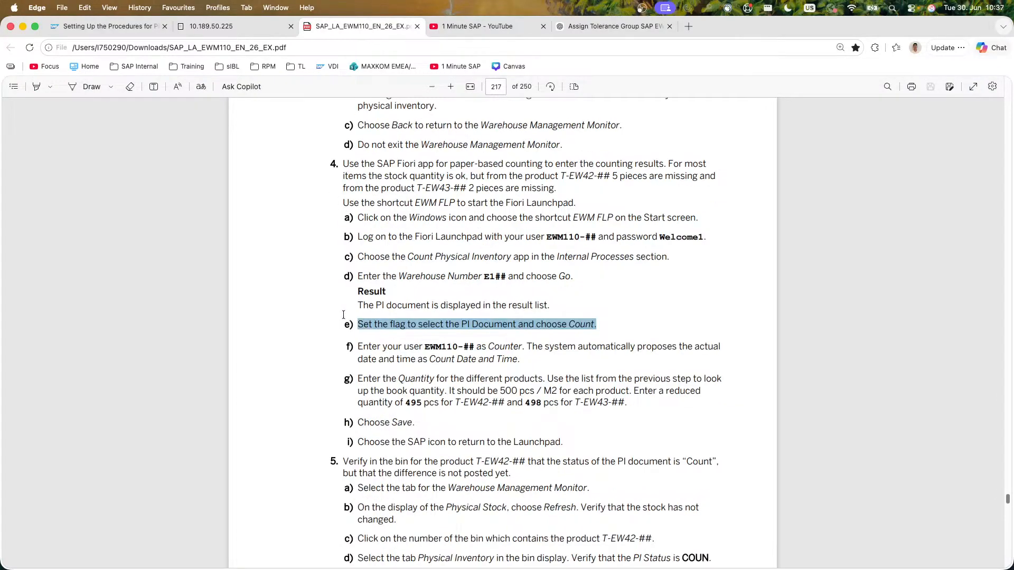
left_click_drag(387, 346, 468, 359)
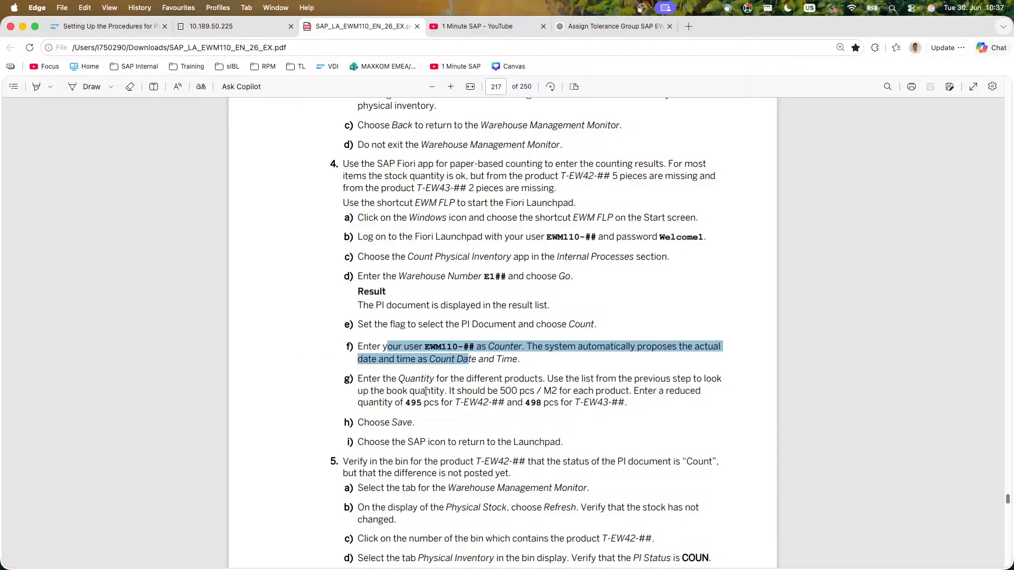
left_click_drag(371, 379, 546, 404)
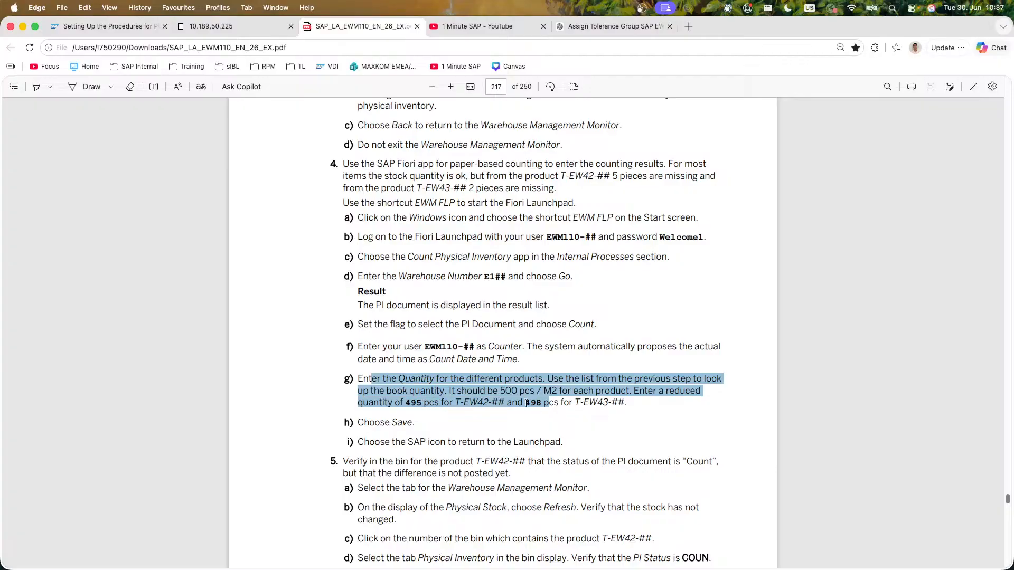
left_click(233, 28)
scroll(428, 382, "up", 3)
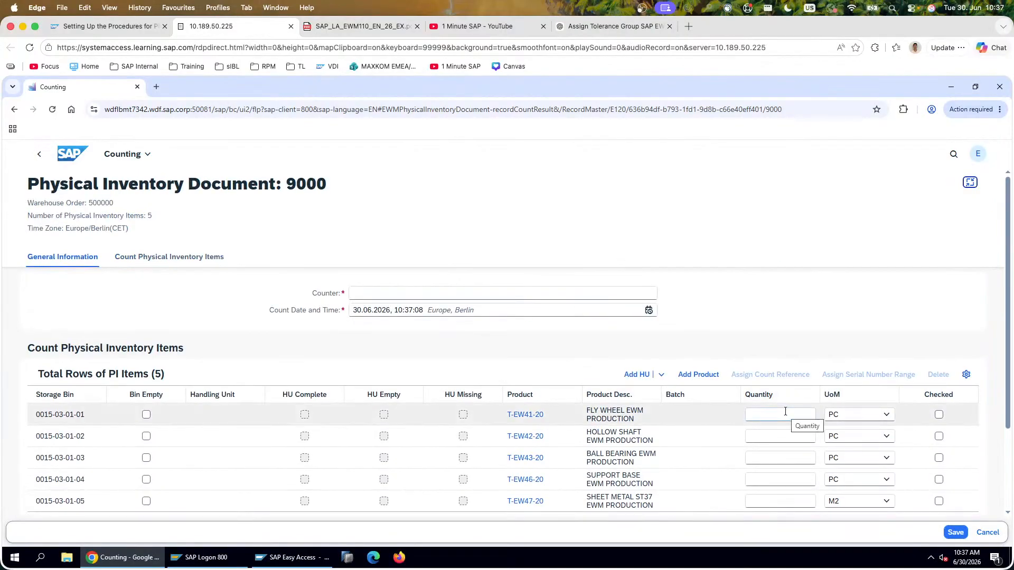
left_click(358, 27)
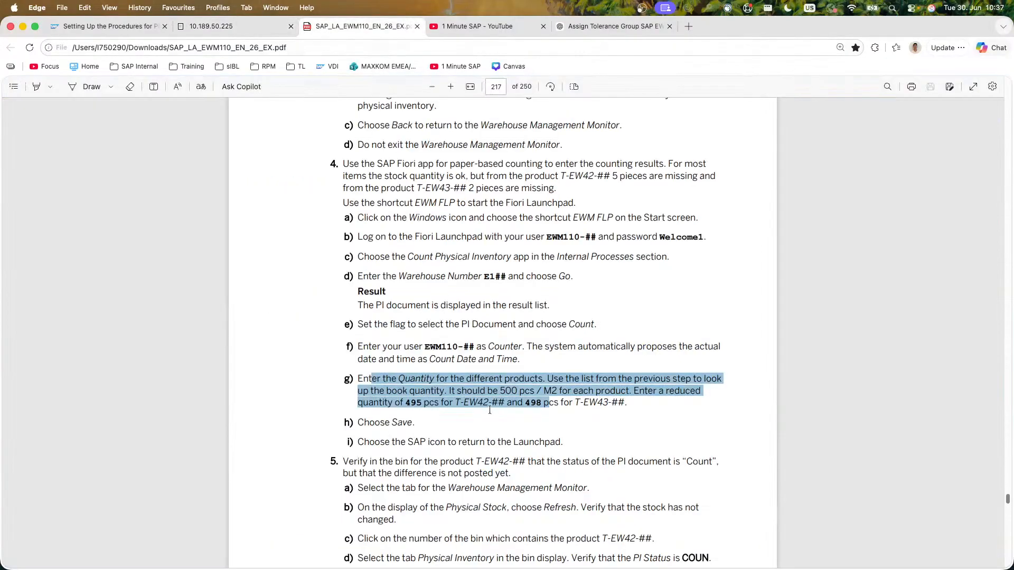
left_click(234, 28)
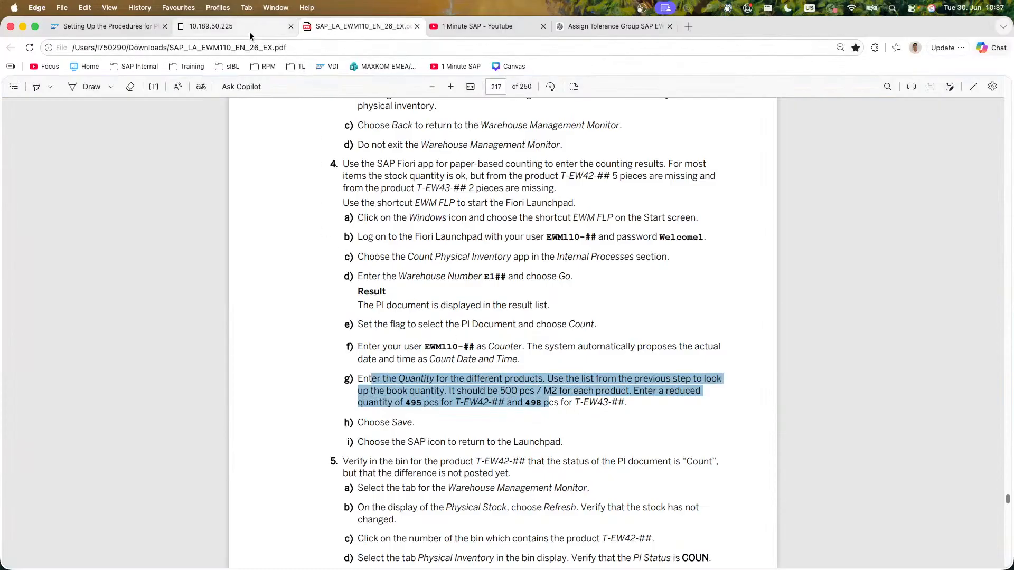
Step: In the remote SAP Counting session, enter counted quantities of 495 for T-EW42-20 and 498 for T-EW43-20
left_click(759, 438)
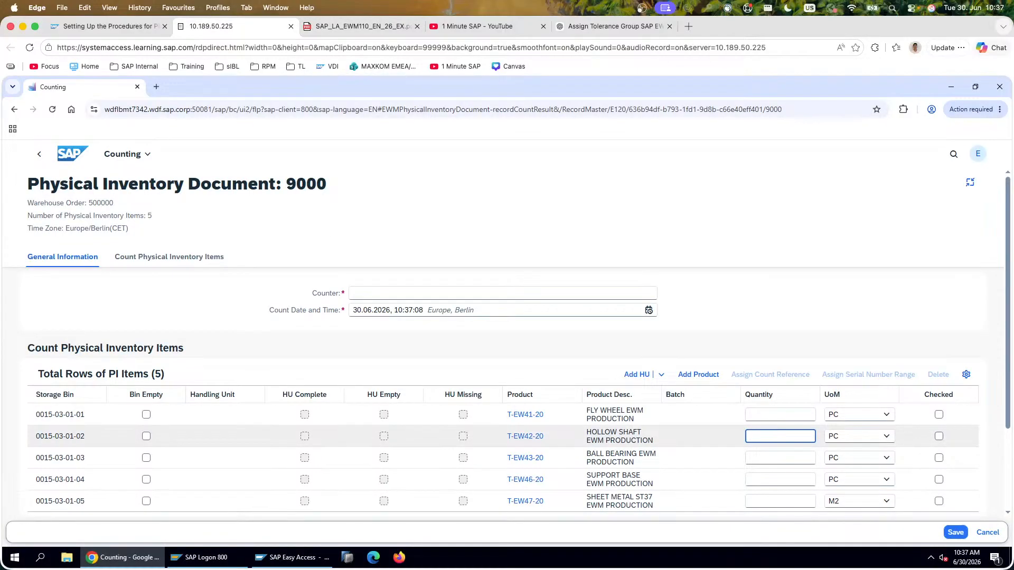
left_click(757, 458)
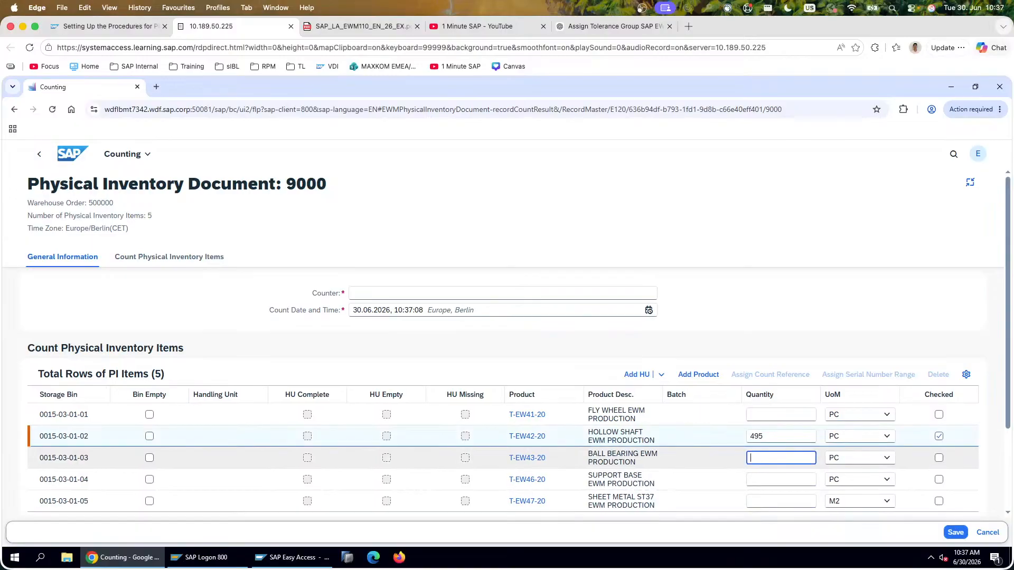
type("498")
Step: Enter a counted quantity of 500 for each of the products T-EW41-20, T-EW46-20 and T-EW47-20
left_click(776, 415)
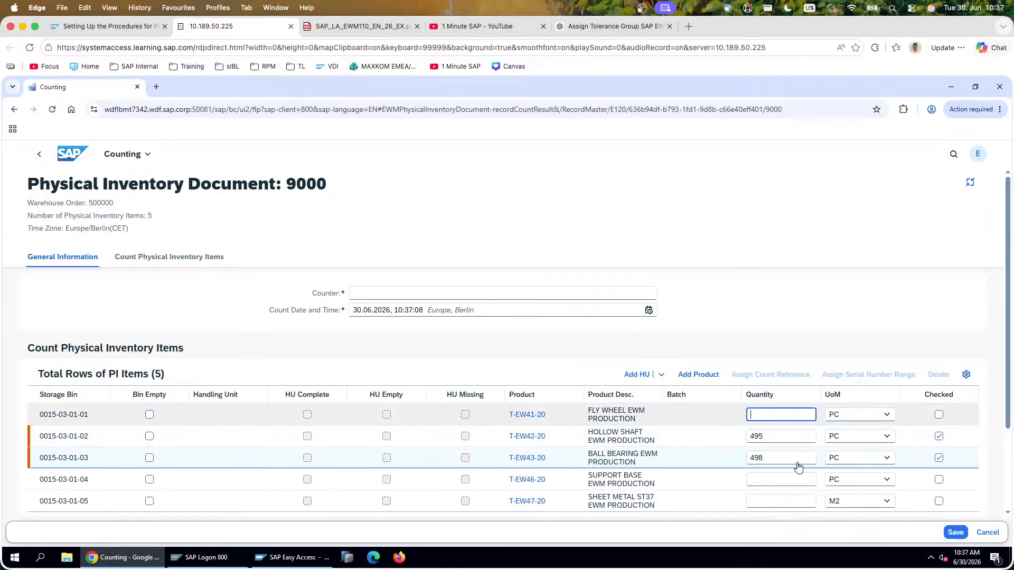
type("500")
left_click(781, 480)
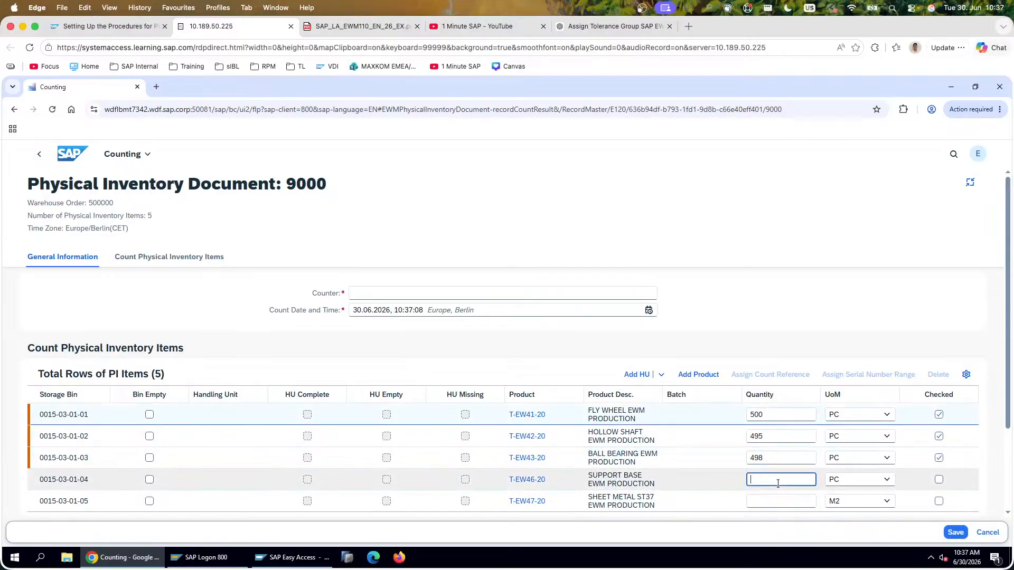
type("500")
key("Tab")
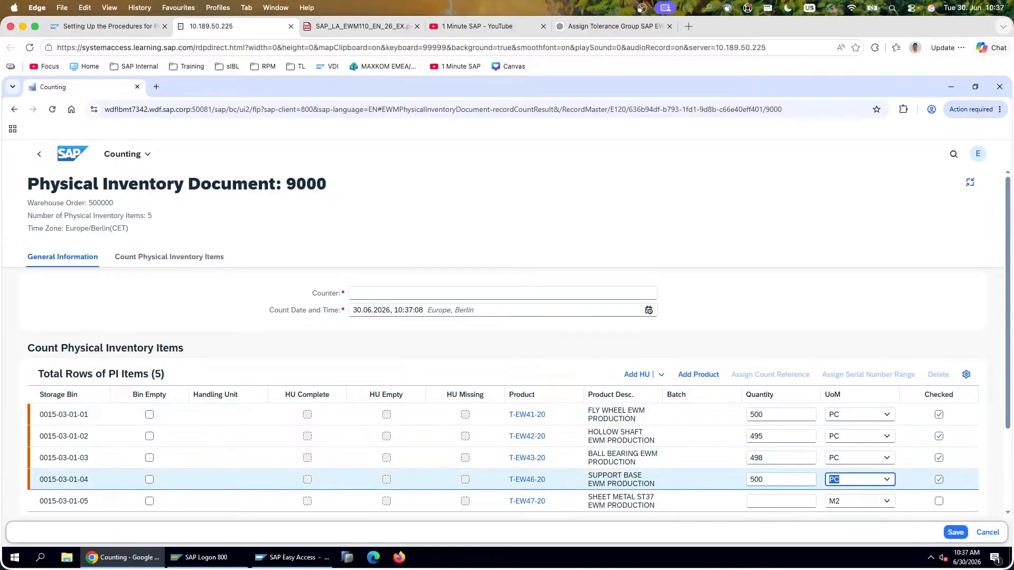
left_click(777, 500)
type("500")
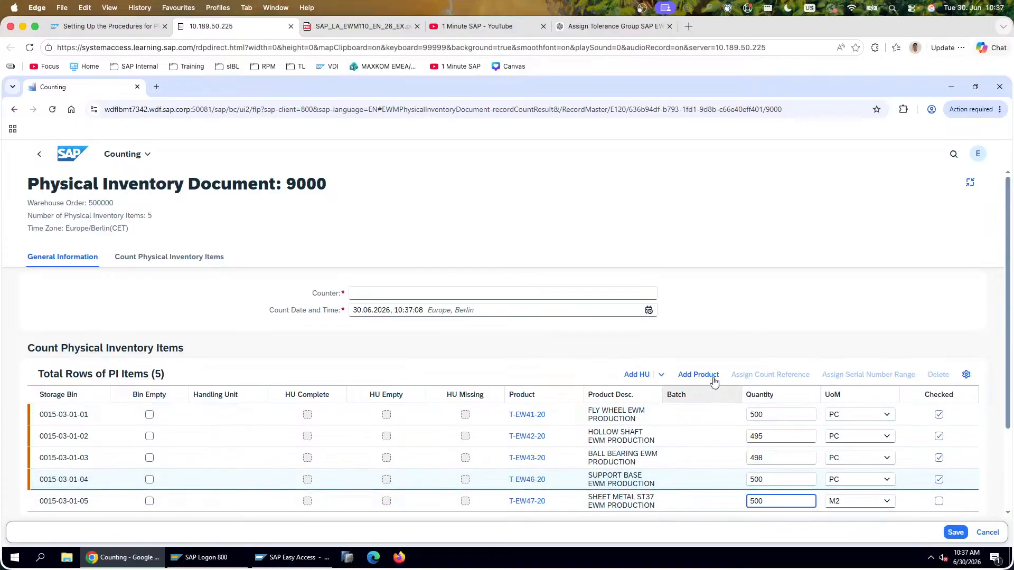
left_click(729, 325)
scroll(739, 394, "down", 5)
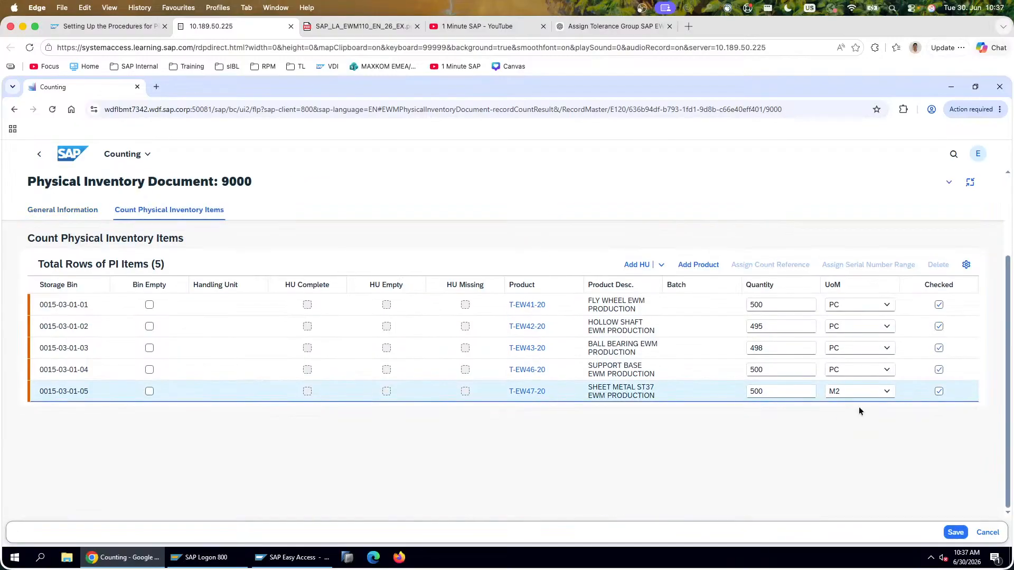
Step: Enter EWM110-20 as the counter in the general information of the physical inventory document
scroll(859, 411, "up", 5)
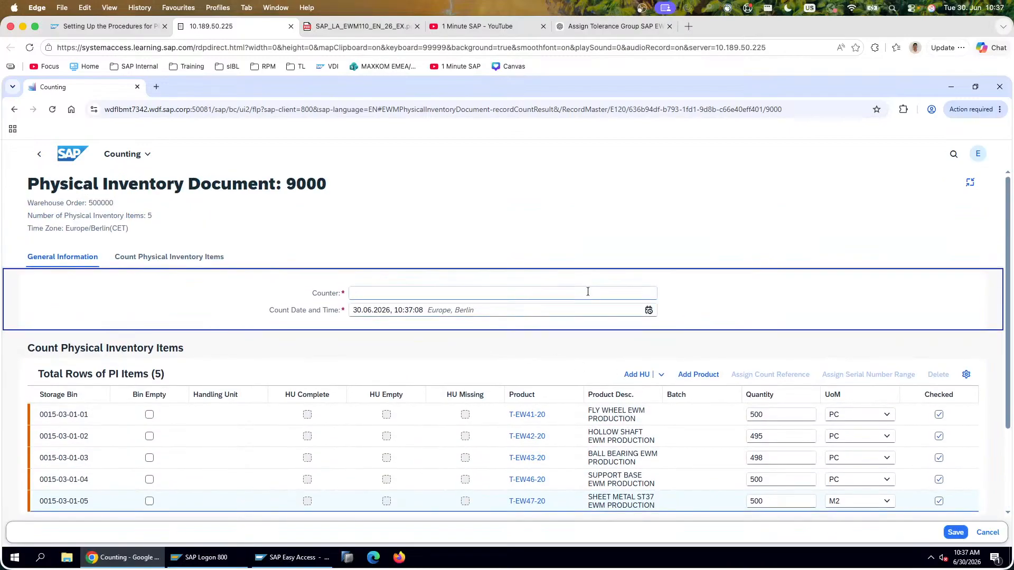
left_click(587, 291)
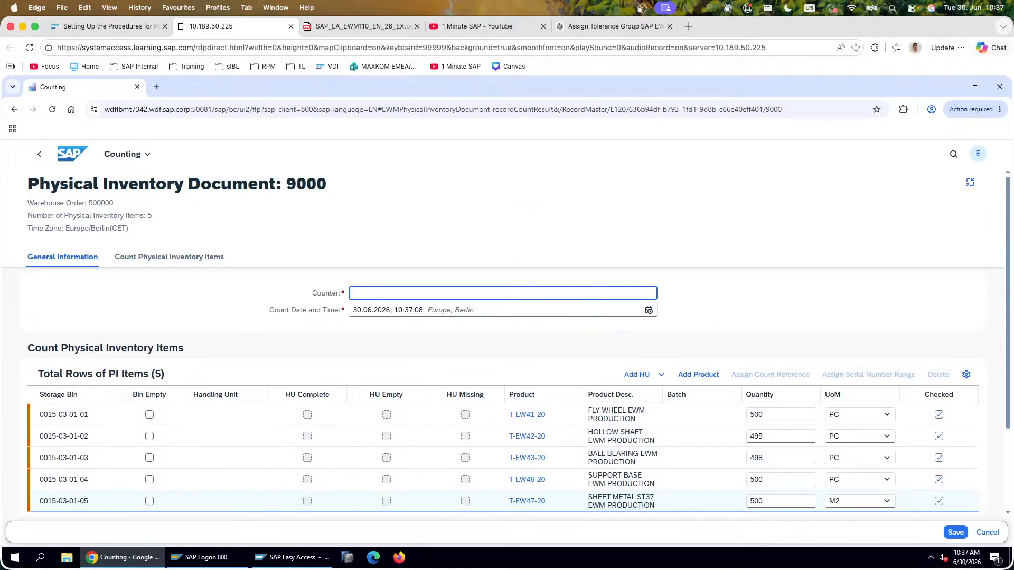
type("EWM110-29")
type("20")
Step: Capture the filled counting form, paste it onto the Step 12 slide in PowerPoint and apply the first design suggestion
key("super+shift+4")
left_click_drag(13, 141, 1009, 551)
key("super+Tab")
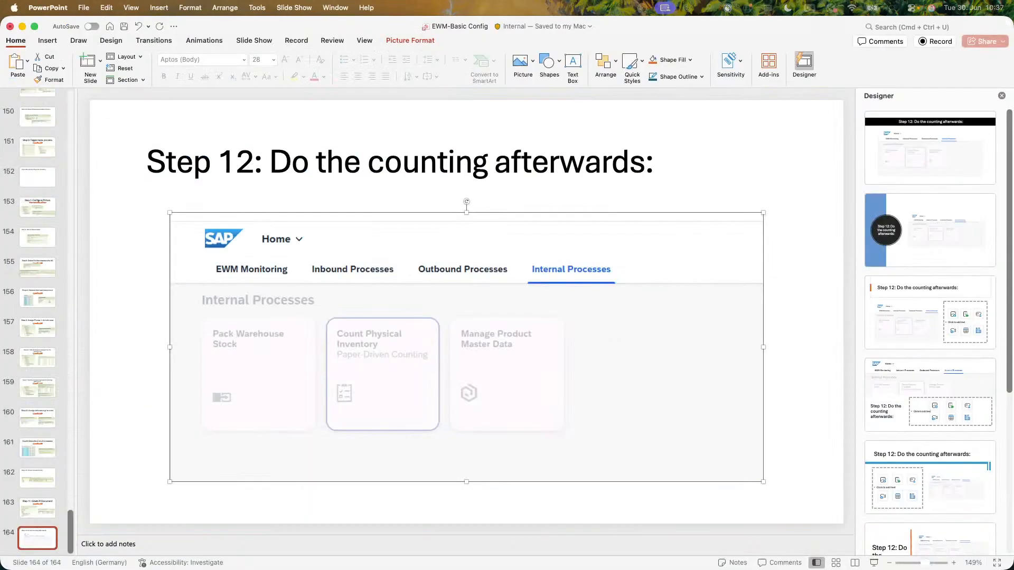
key("super+v")
left_click(927, 157)
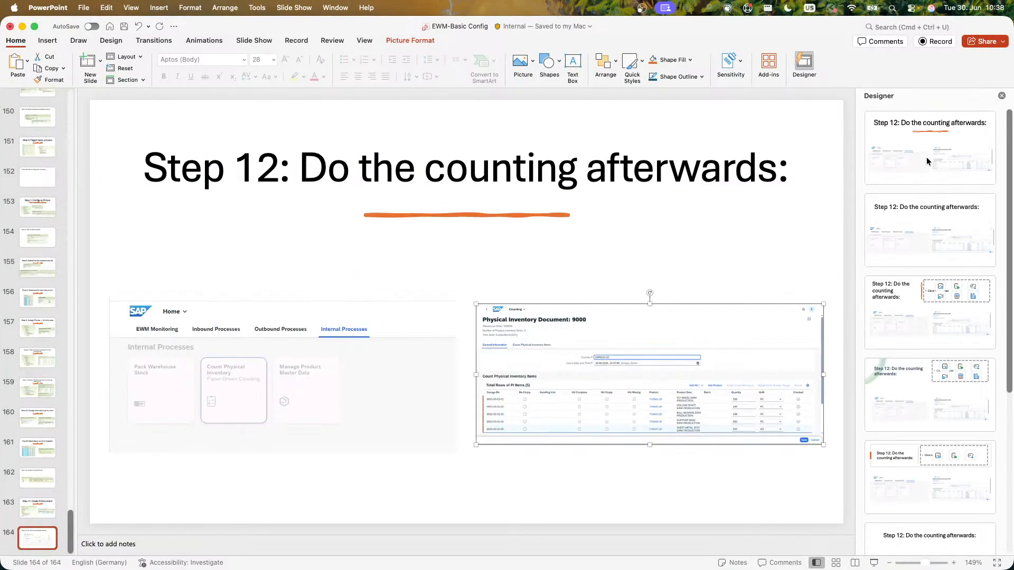
Step: Return to the SAP Counting app in the browser and save the count for physical inventory document 9000
key("super+Tab")
key("super+Tab")
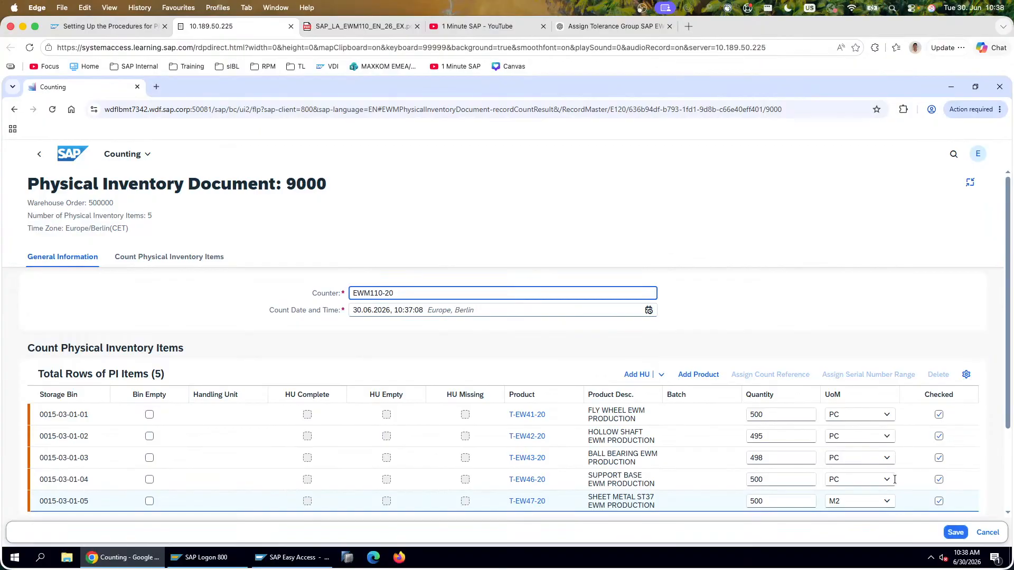
left_click(954, 533)
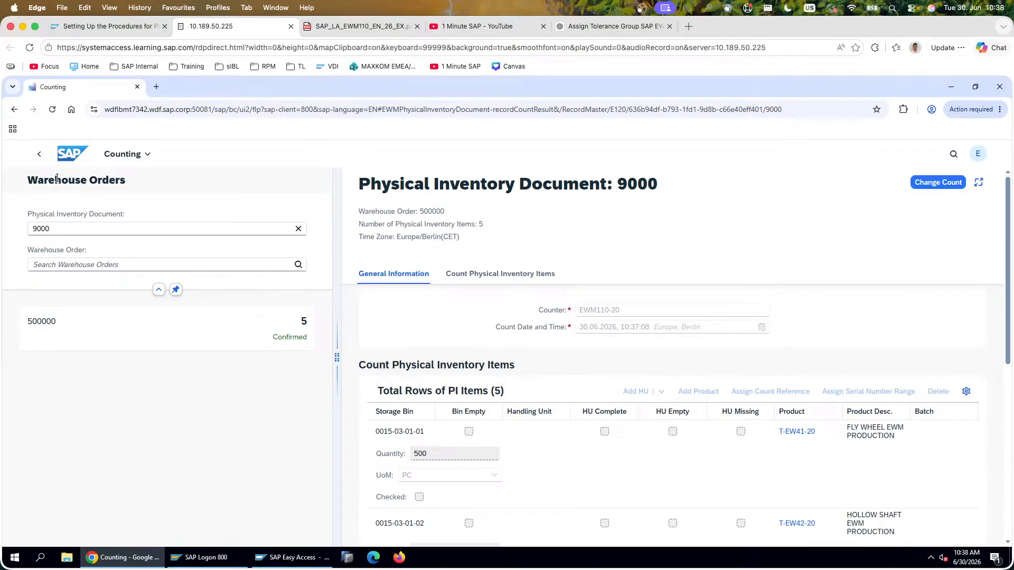
Step: Read exercise step 5 in the EWM110 PDF about verifying the count status in the bin of product T-EW42-##
left_click(364, 26)
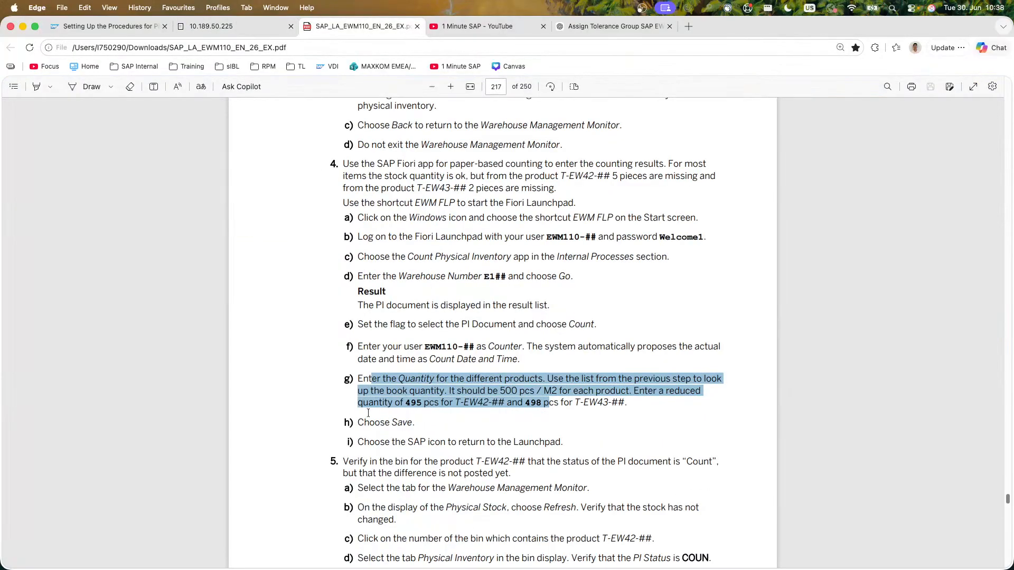
scroll(397, 394, "down", 3)
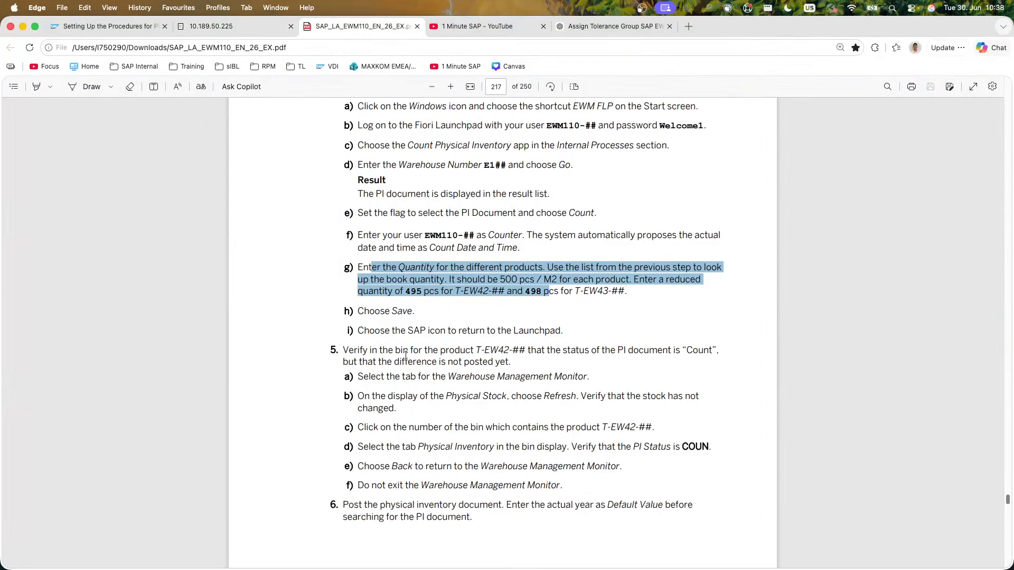
left_click_drag(334, 349, 553, 490)
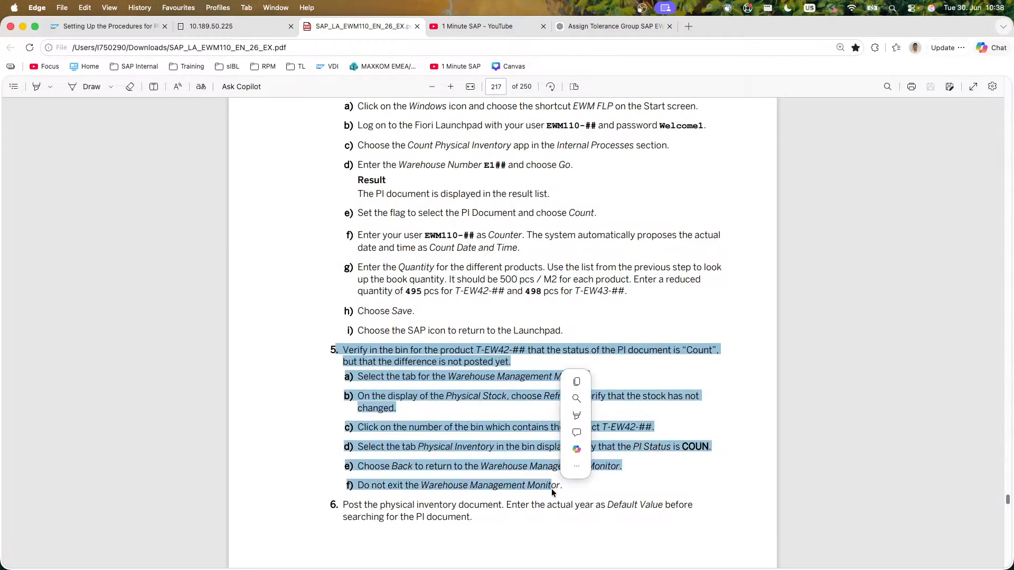
double_click(483, 349)
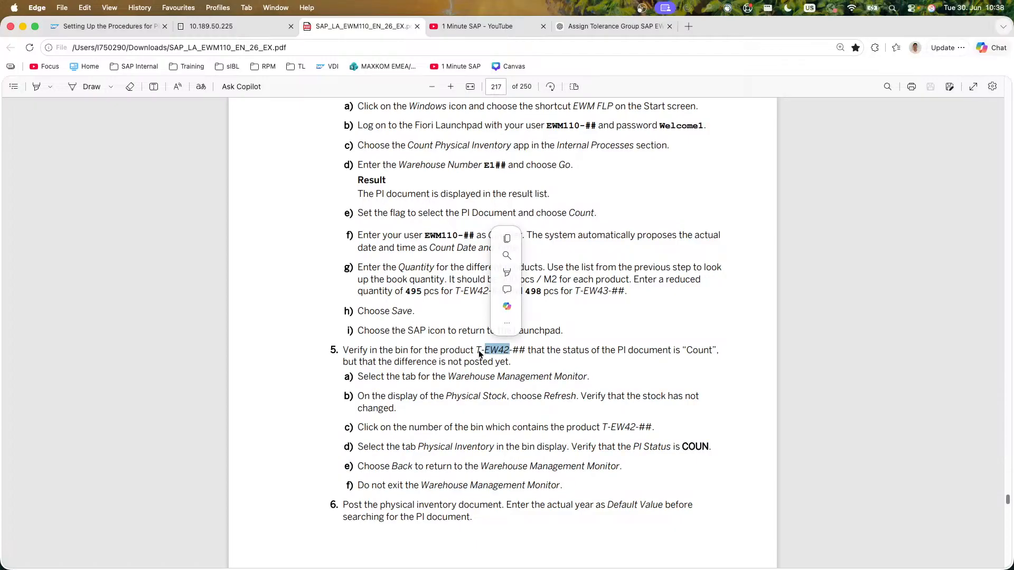
left_click(485, 350)
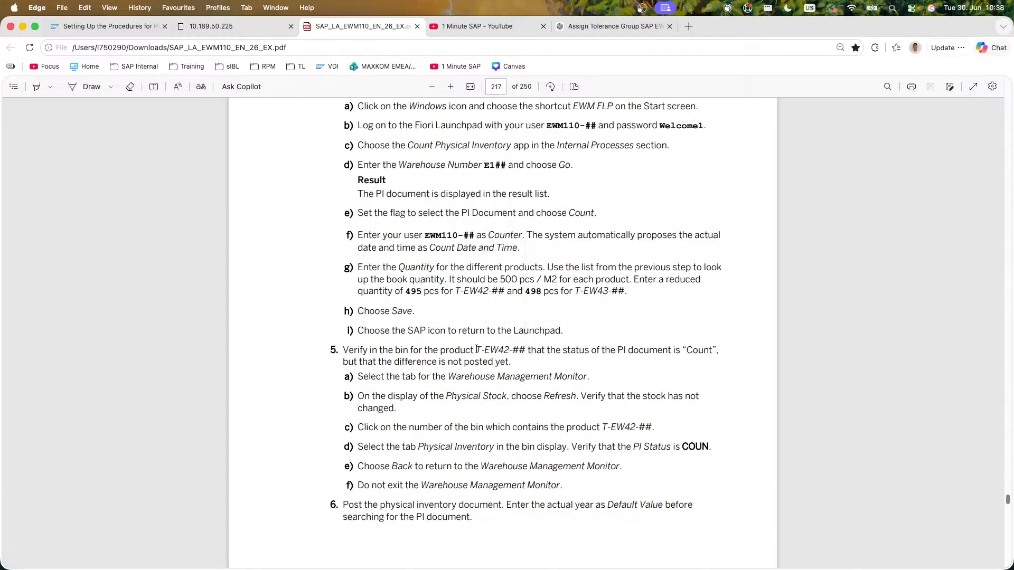
left_click_drag(347, 352, 561, 486)
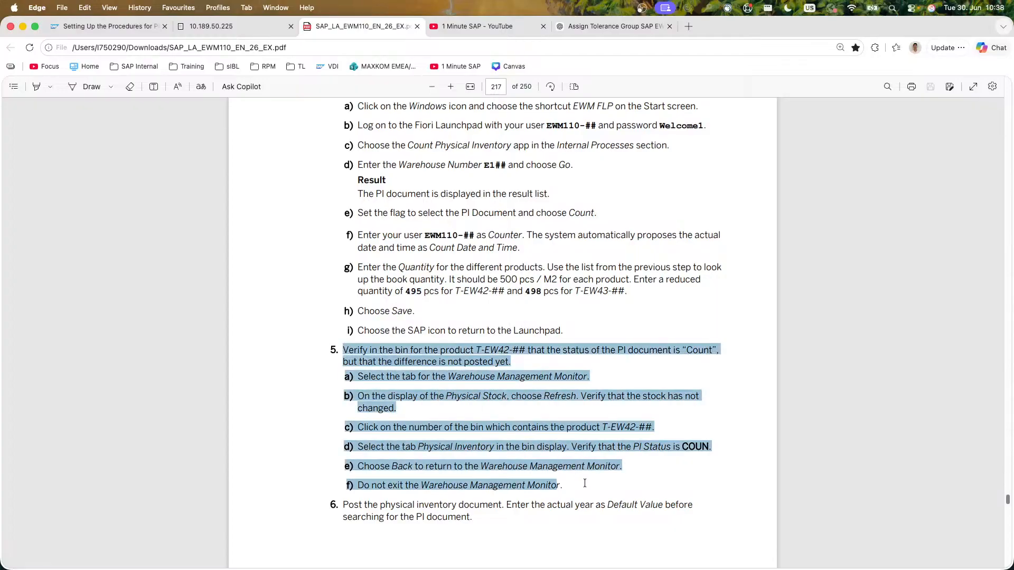
Step: Go back to the remote session and start the Warehouse Management Monitor (/SCWM/MON) from the SAP Easy Access favorites
left_click(253, 27)
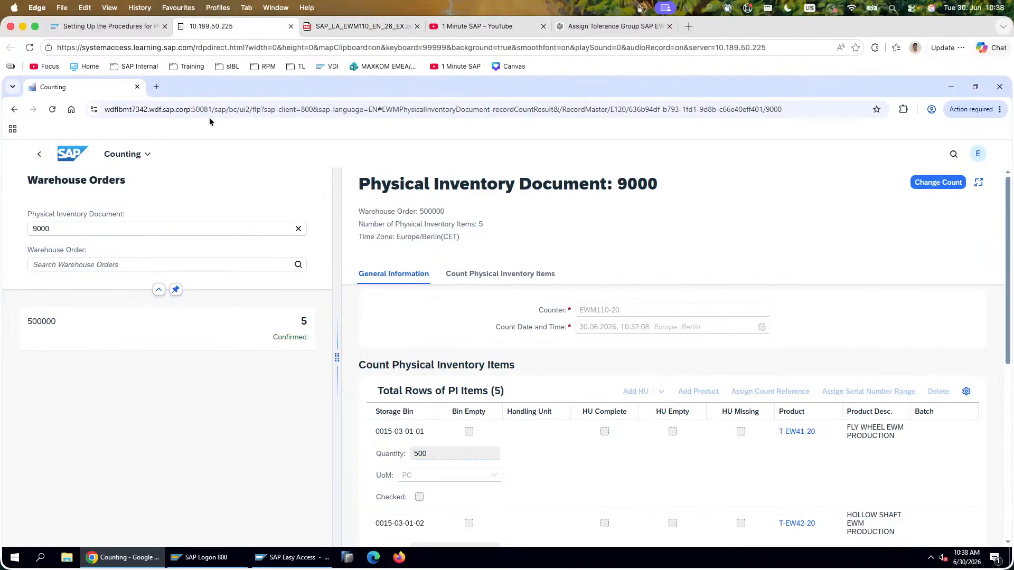
left_click(248, 557)
left_click(255, 556)
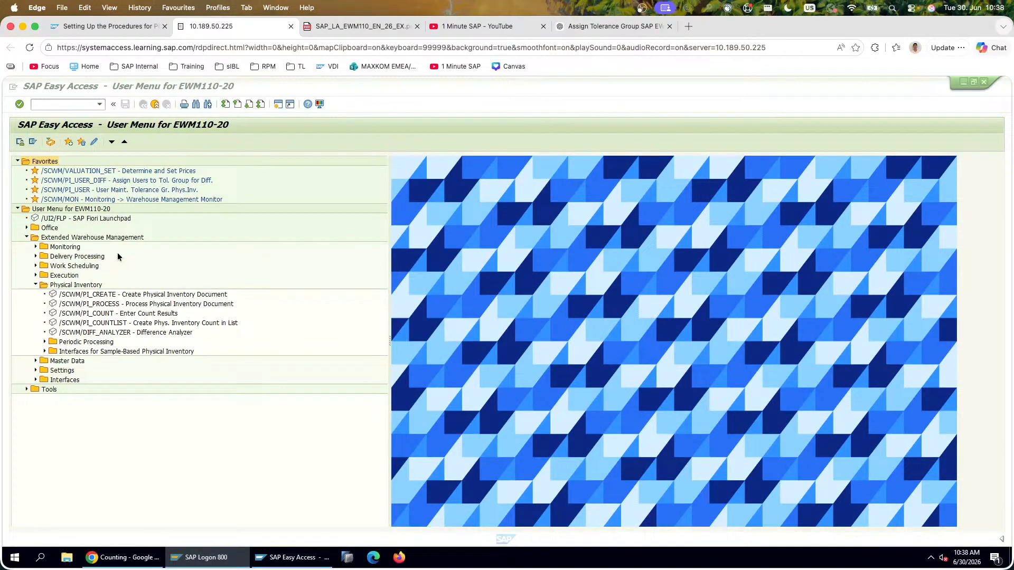
left_click(164, 201)
double_click(164, 201)
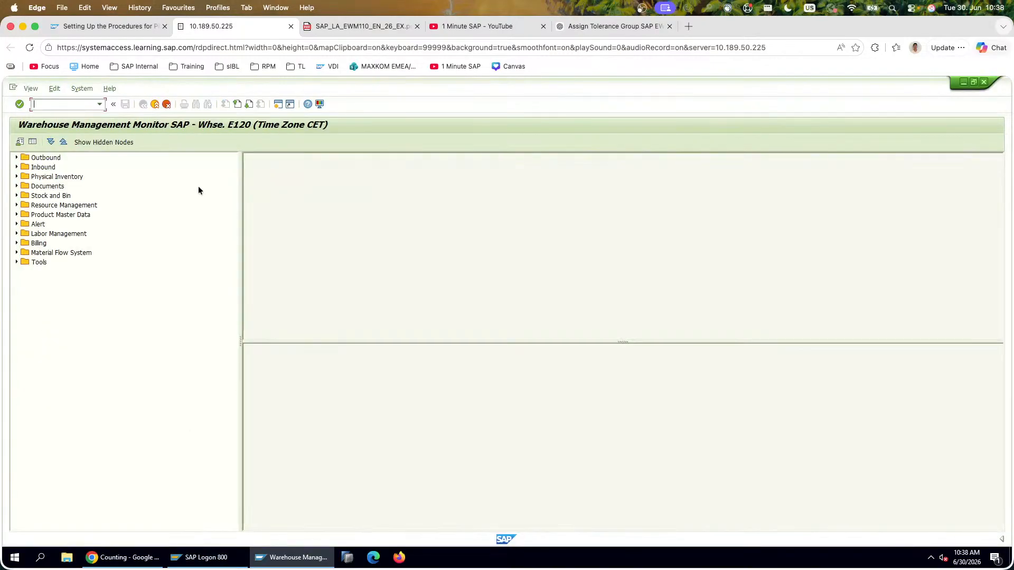
Step: Query the physical stock under Stock and Bin > Storage Bin for storage type 0015 and product T-EW42
left_click(17, 196)
left_click(25, 205)
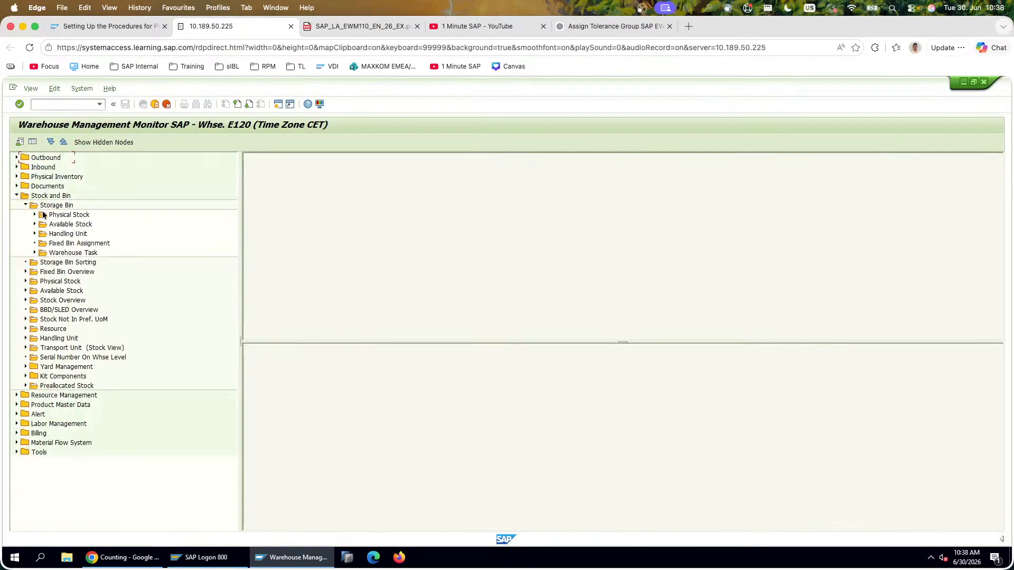
double_click(60, 215)
type("0015")
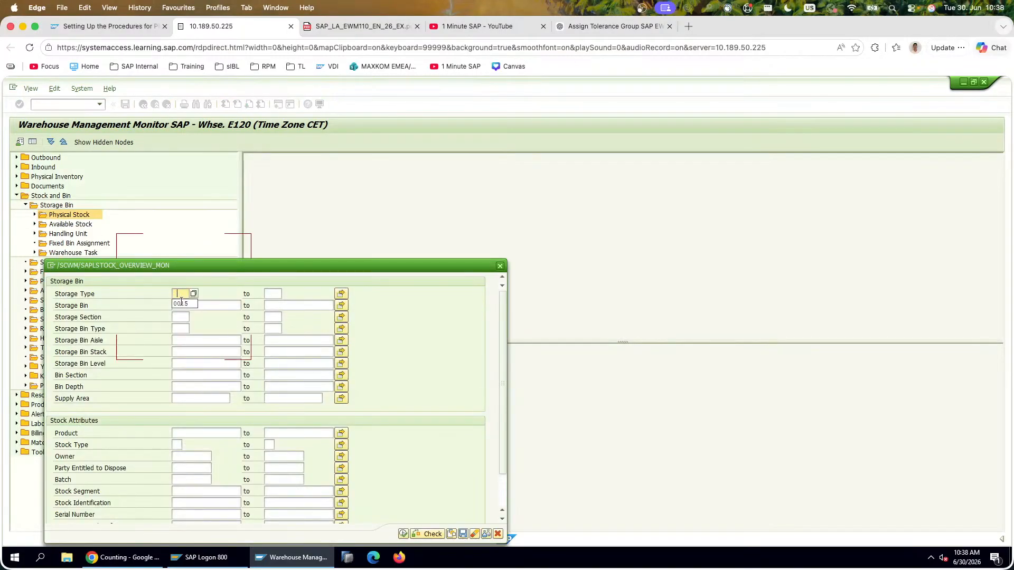
left_click(198, 432)
type("T-EW4*")
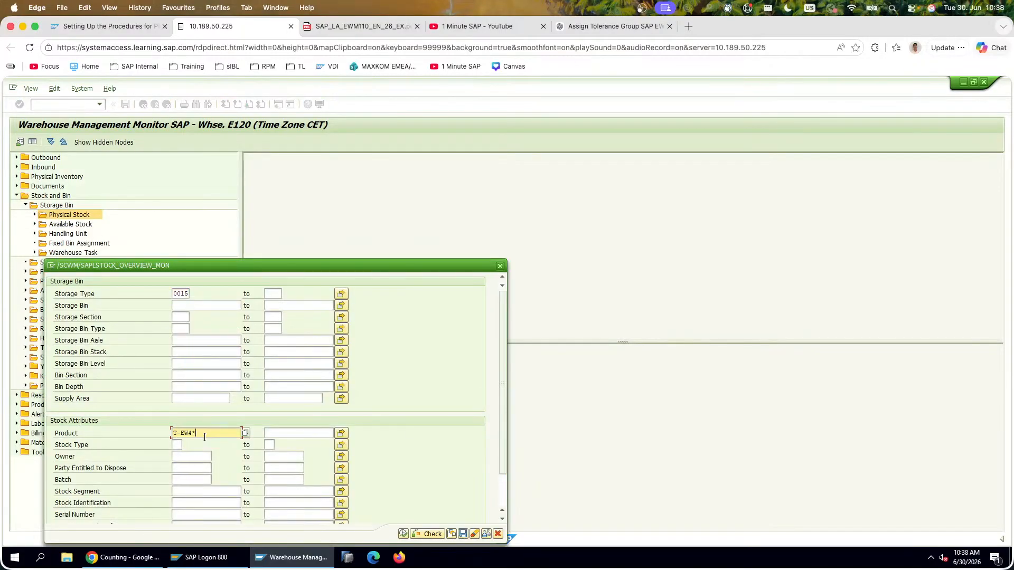
key("BackSpace")
type("2")
key("Return")
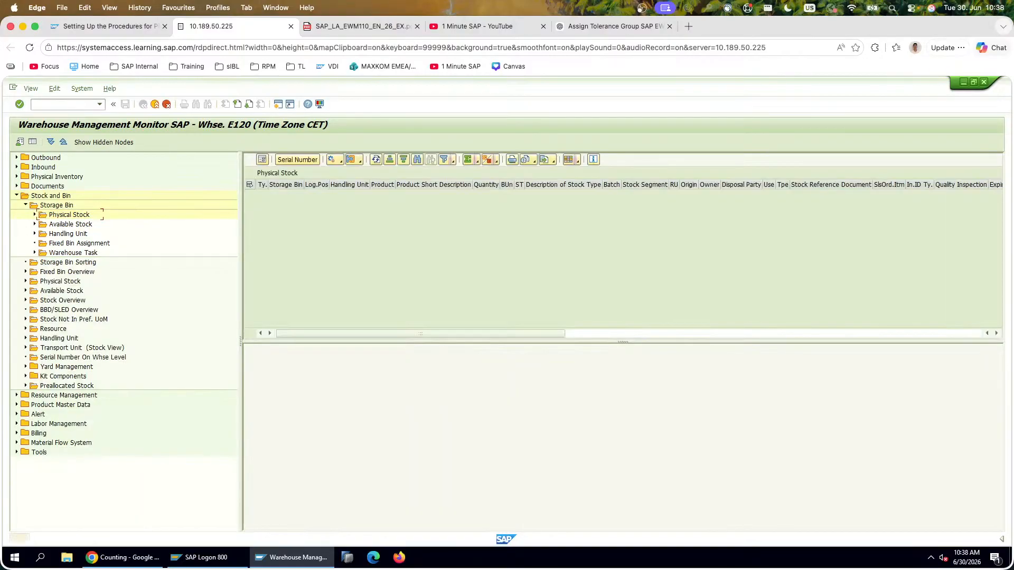
double_click(86, 215)
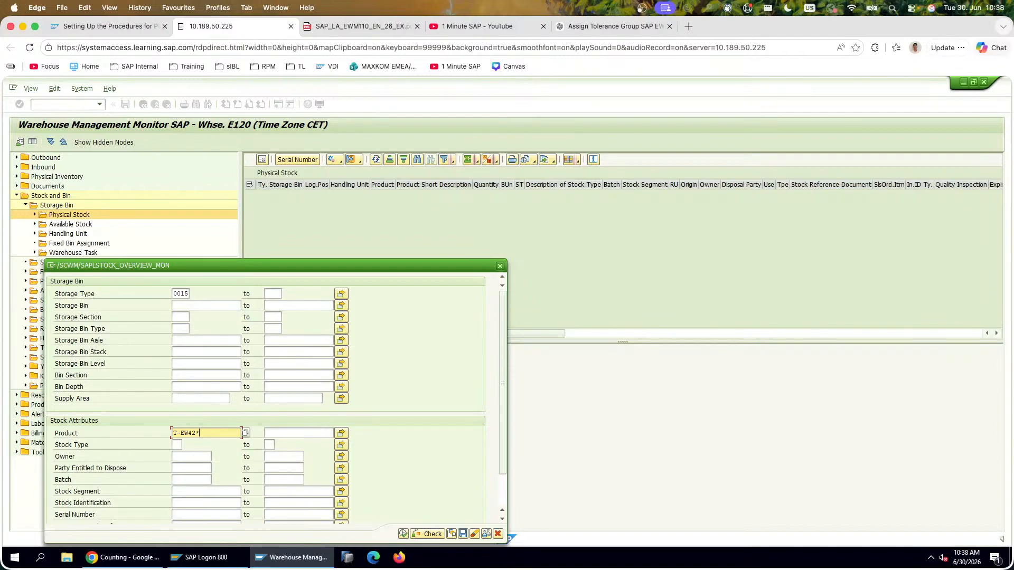
type("*")
key("Return")
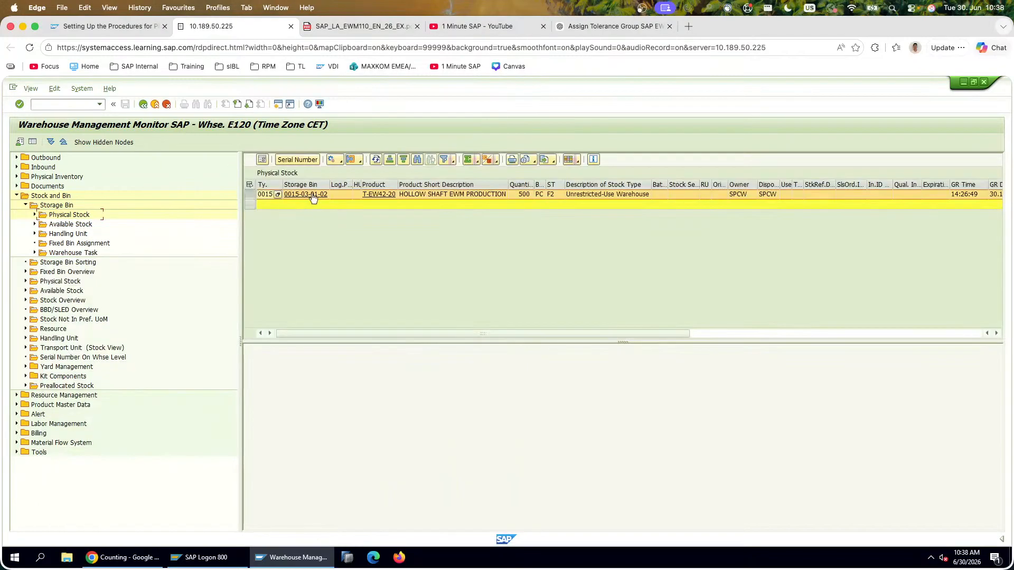
left_click(313, 195)
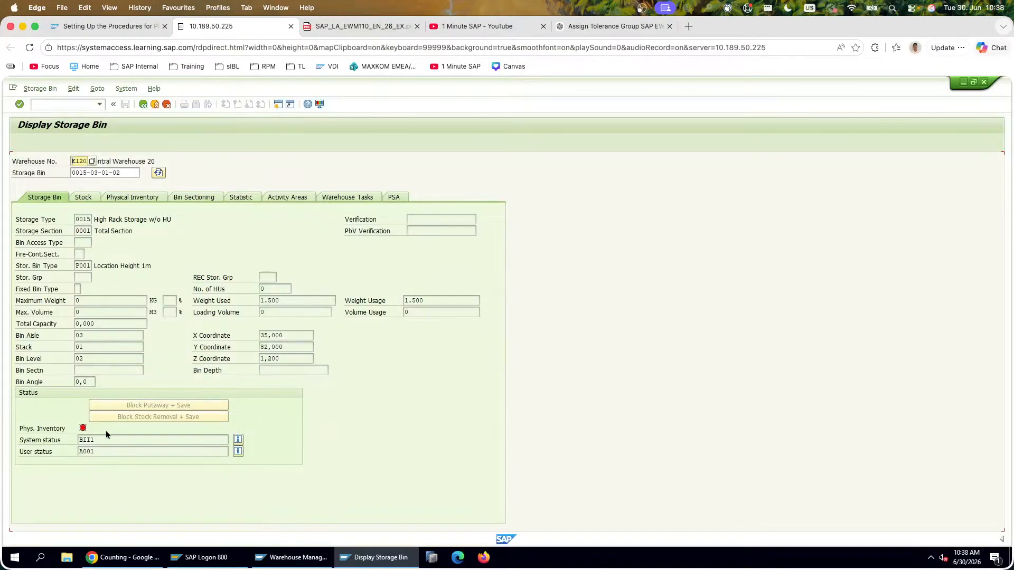
Step: Review the bin's physical inventory status, PI type, count date and inventory history entry for document 9000
left_click(83, 428)
left_click(134, 197)
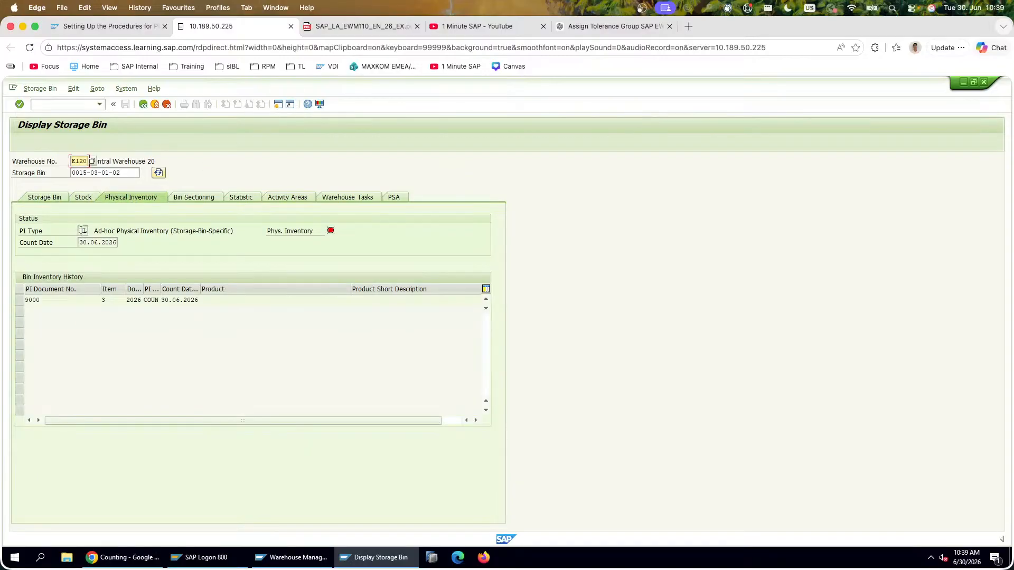
left_click_drag(122, 230, 194, 231)
left_click_drag(109, 244, 60, 244)
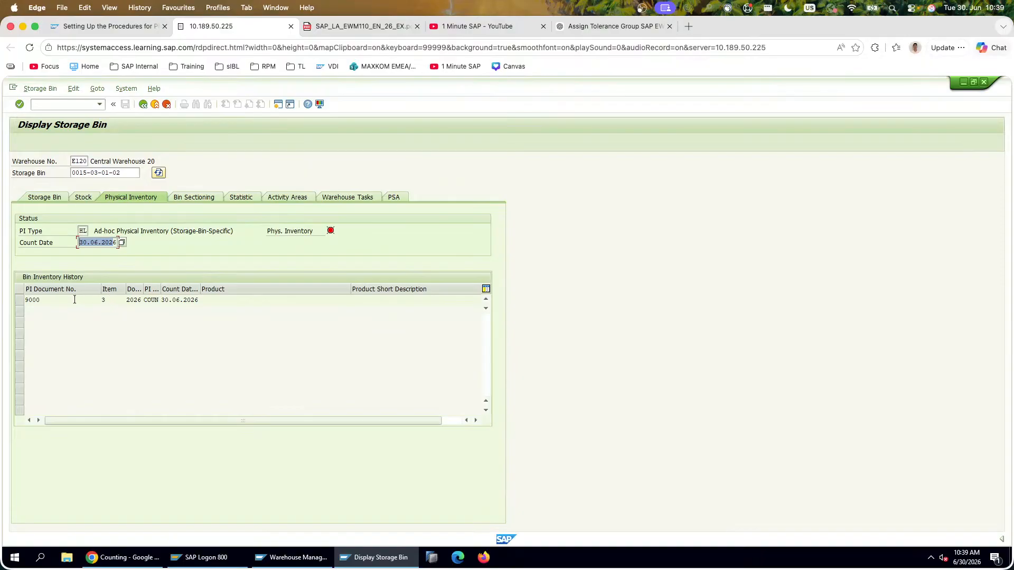
left_click_drag(75, 300, 1, 300)
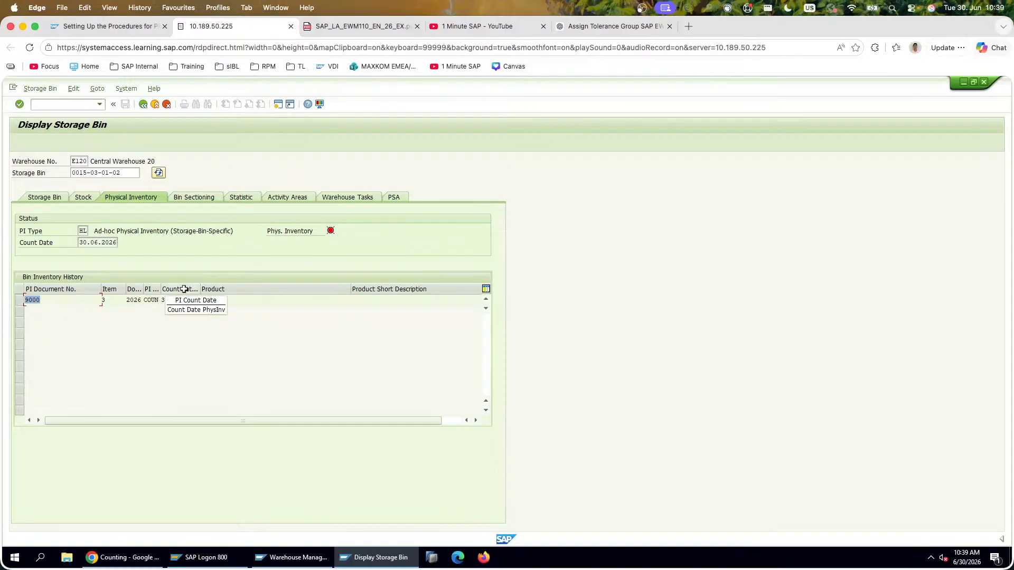
left_click(223, 290)
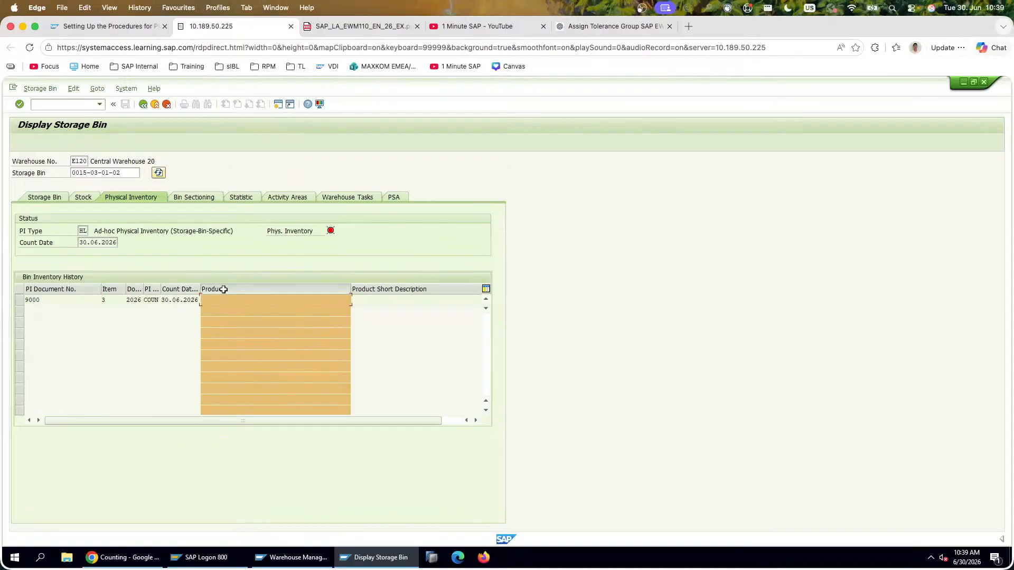
left_click(353, 301)
left_click_drag(356, 421, 221, 407)
left_click(84, 198)
left_click_drag(59, 242, 24, 241)
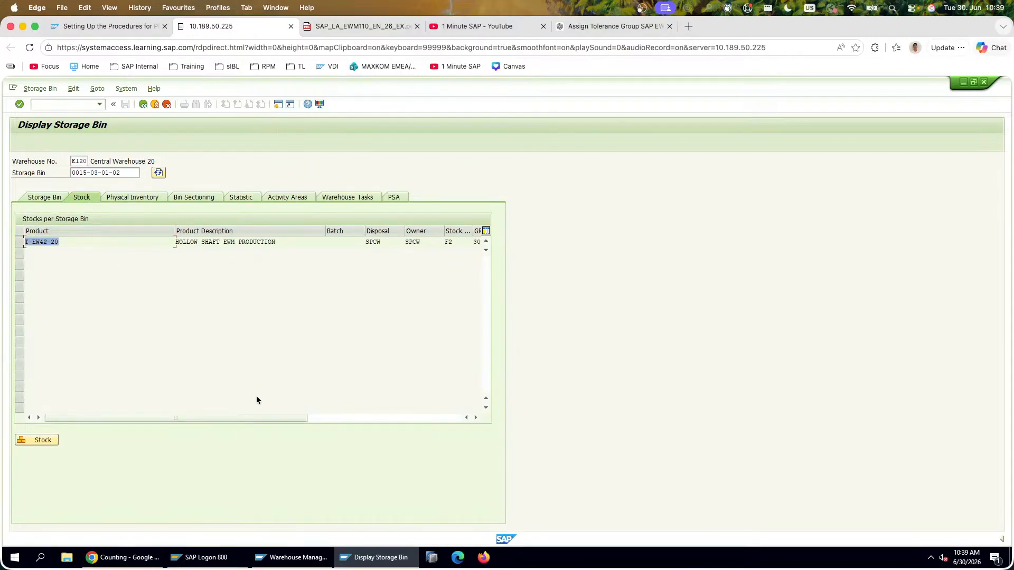
left_click_drag(264, 416, 191, 406)
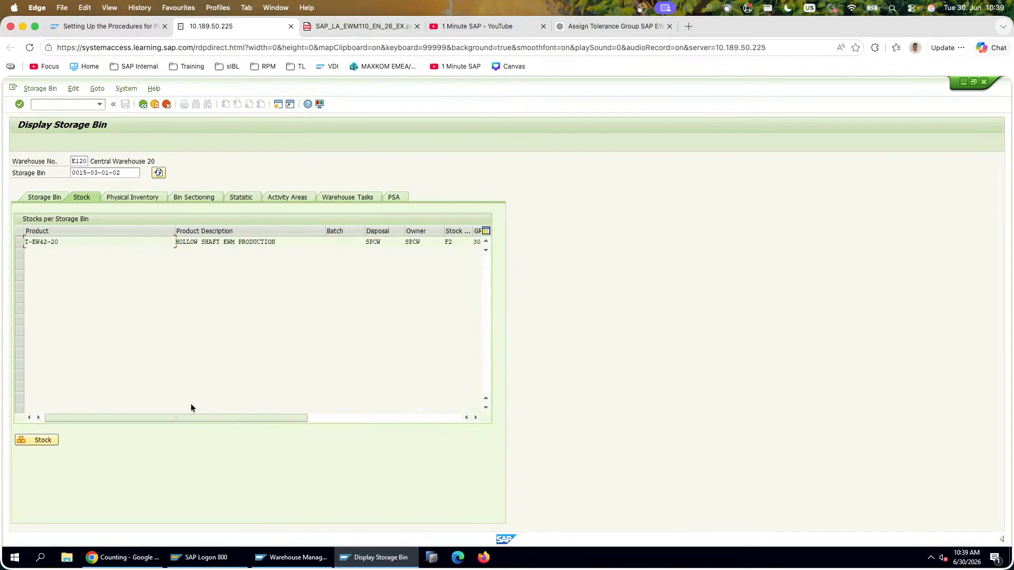
Step: Read exercise step 5 in the EWM110 PDF on verifying the PI document's count status in the bin
left_click(353, 28)
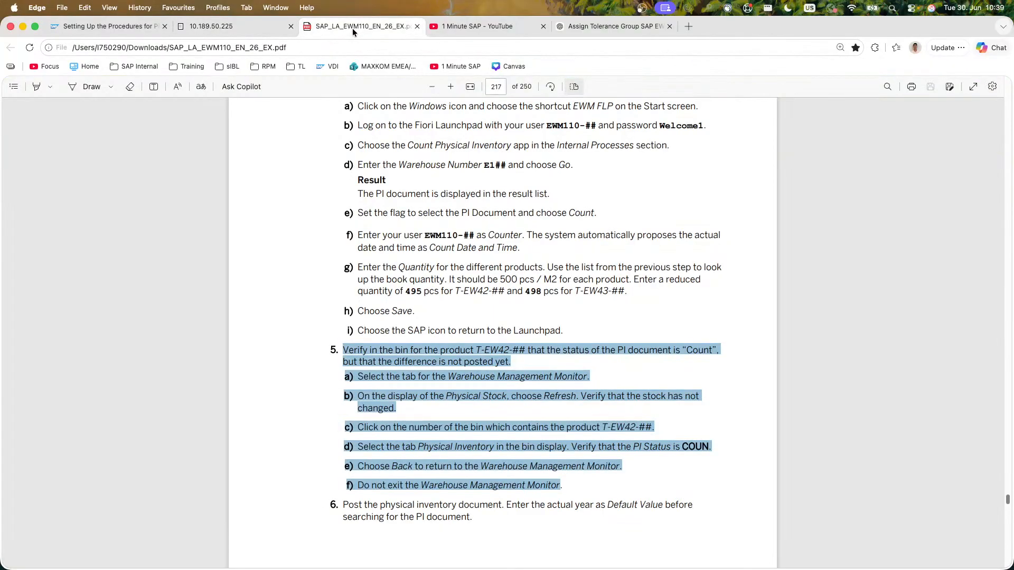
left_click(270, 183)
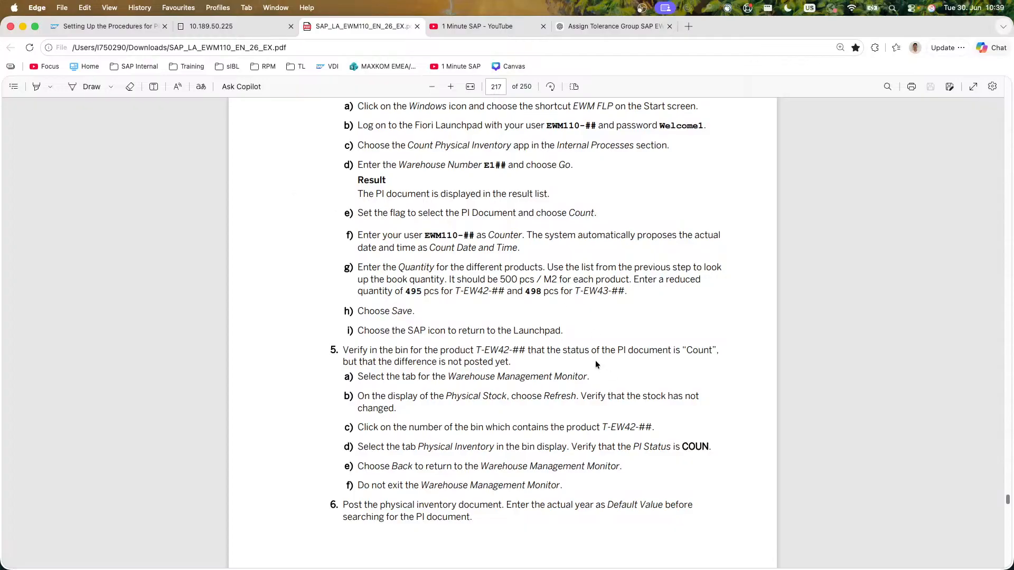
left_click_drag(580, 350, 646, 426)
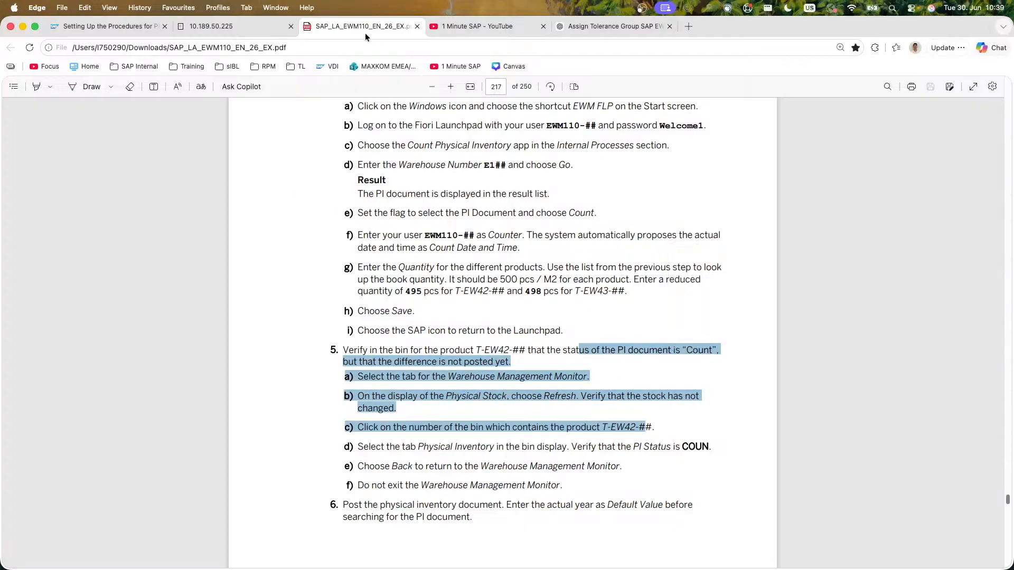
left_click(233, 27)
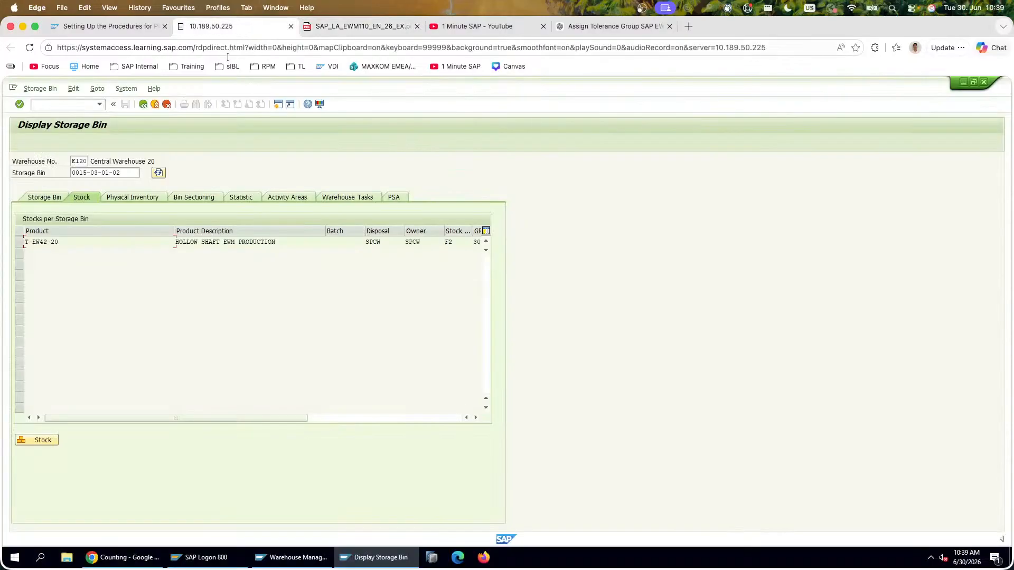
left_click(141, 198)
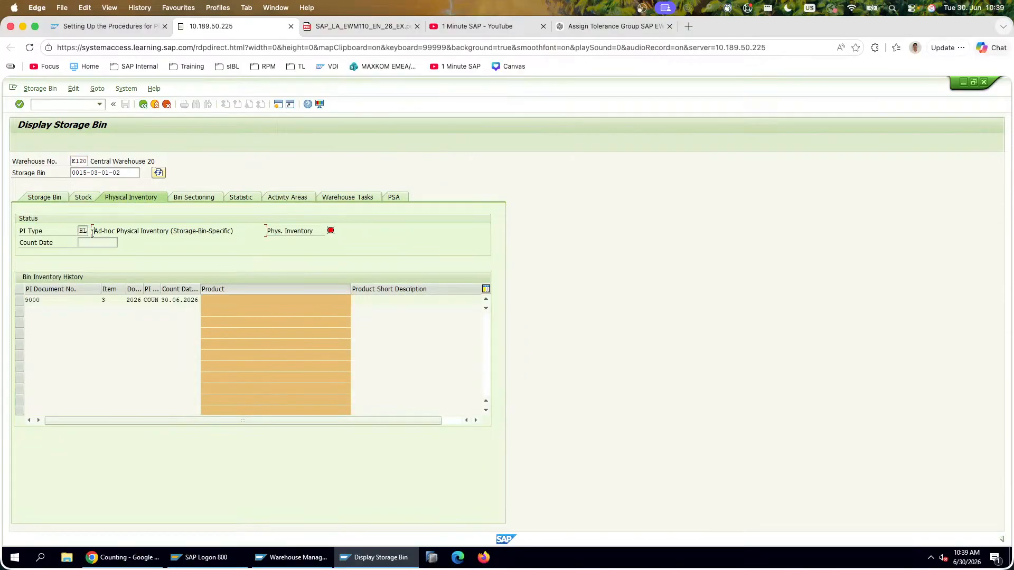
mouse_move(331, 232)
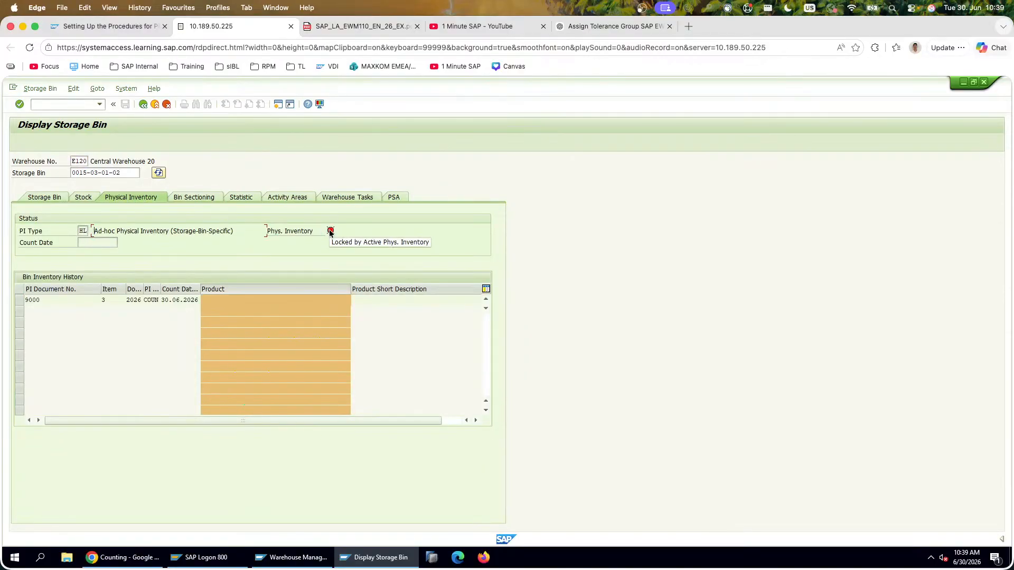
left_click(160, 171)
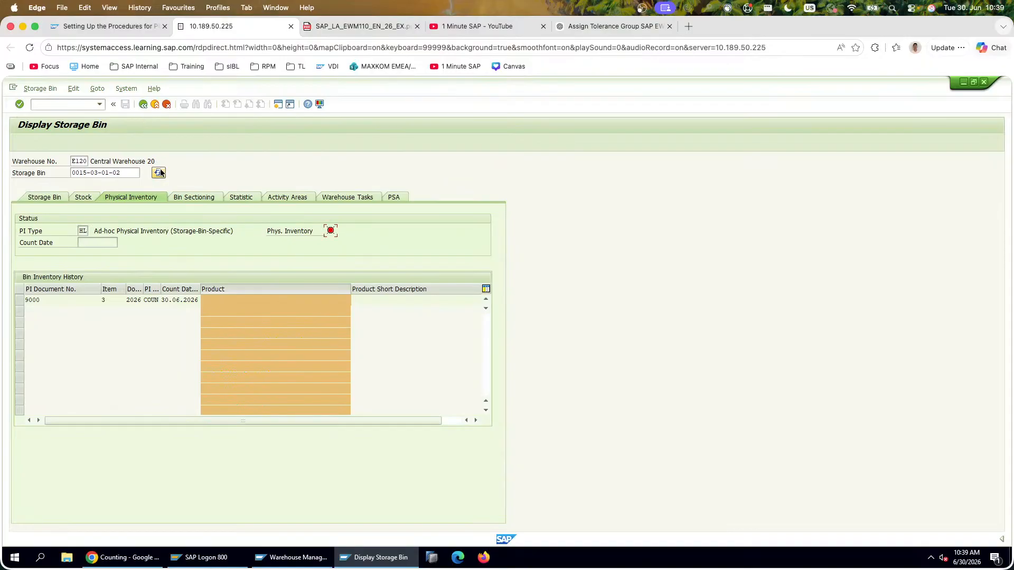
left_click(142, 105)
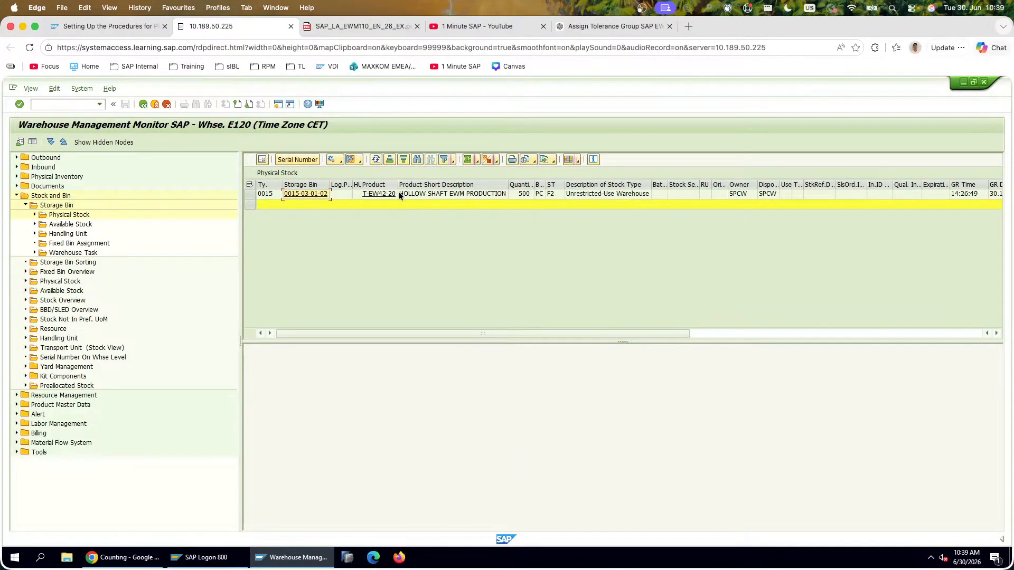
Step: List the Physical Inventory Documents under Documents in the Warehouse Management Monitor, without any selection criteria
left_click(25, 206)
left_click(16, 196)
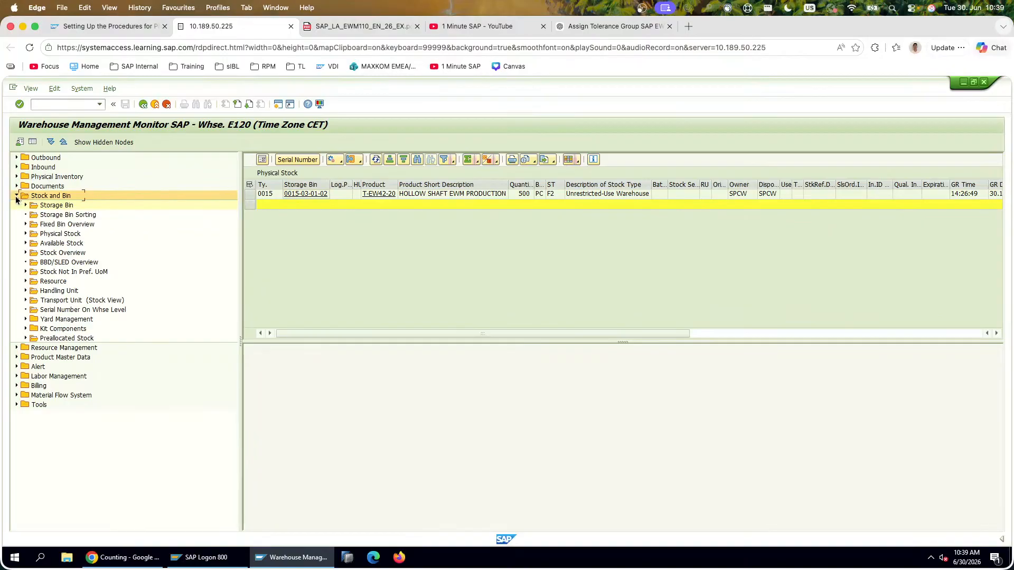
left_click(17, 186)
left_click(85, 197)
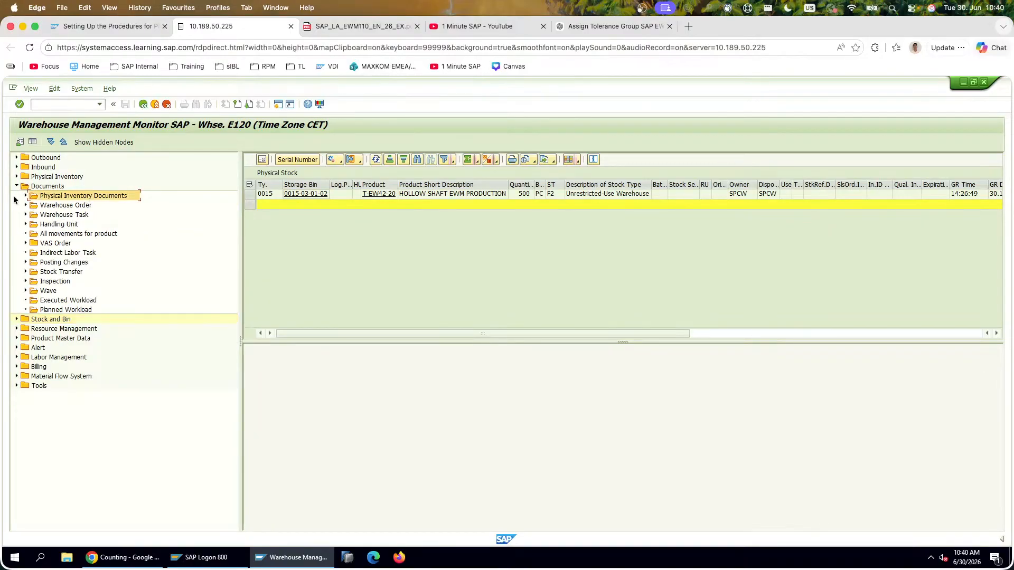
left_click(24, 196)
double_click(74, 196)
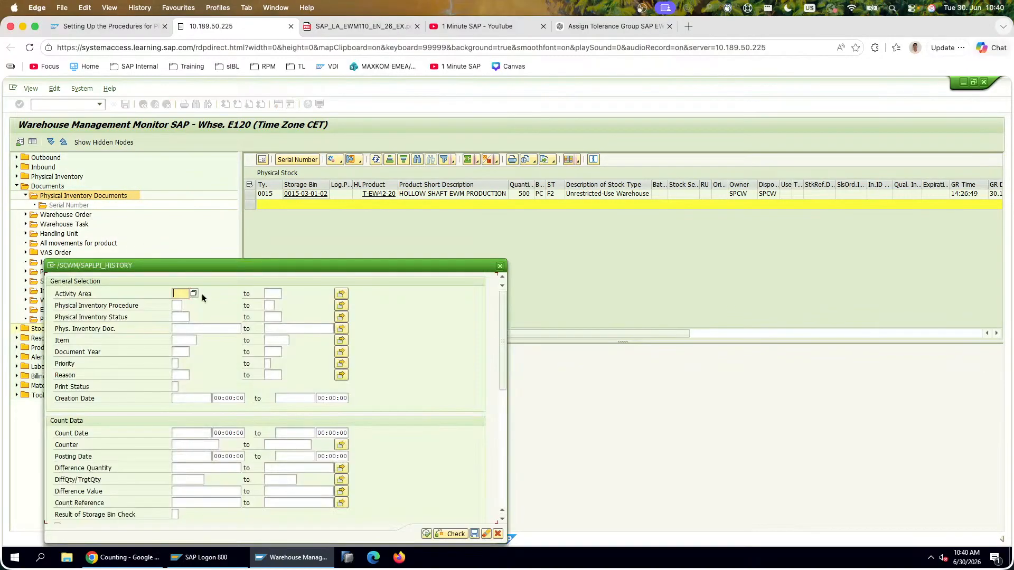
left_click(426, 534)
left_click(279, 198)
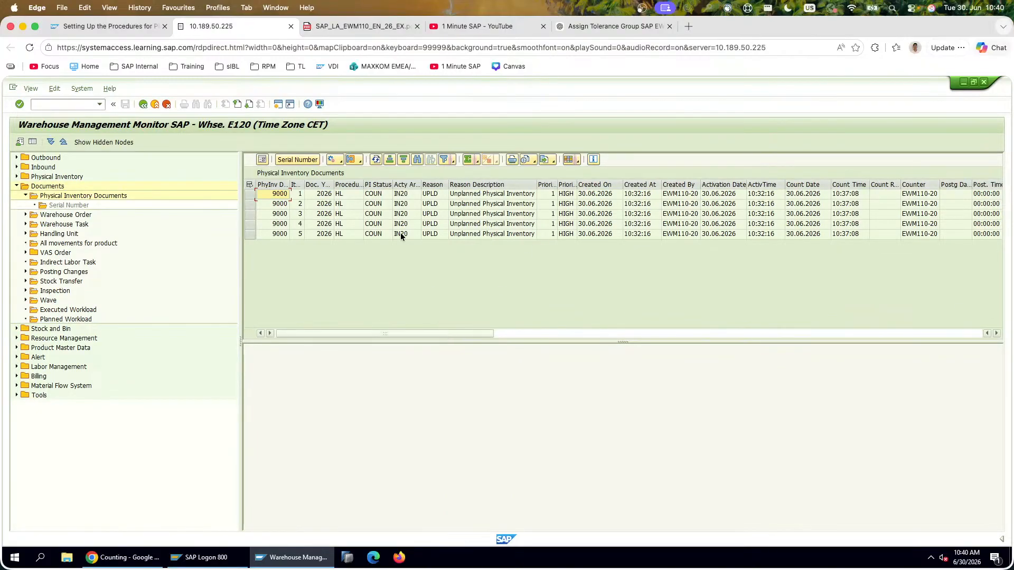
Step: Look up the possible PI Status values for the listed document items and highlight COUN (Counted)
left_click(376, 185)
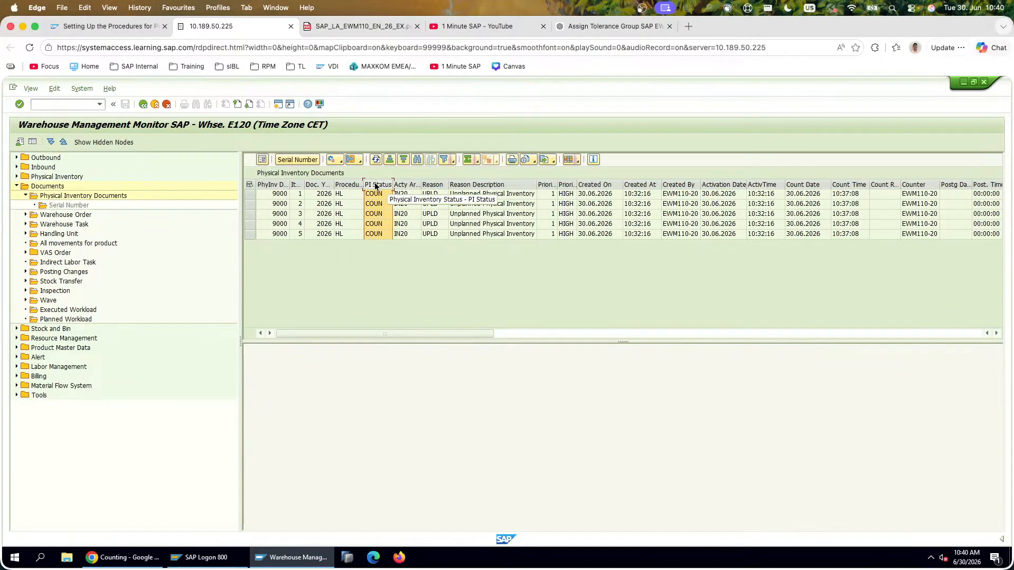
left_click(375, 196)
left_click(387, 195)
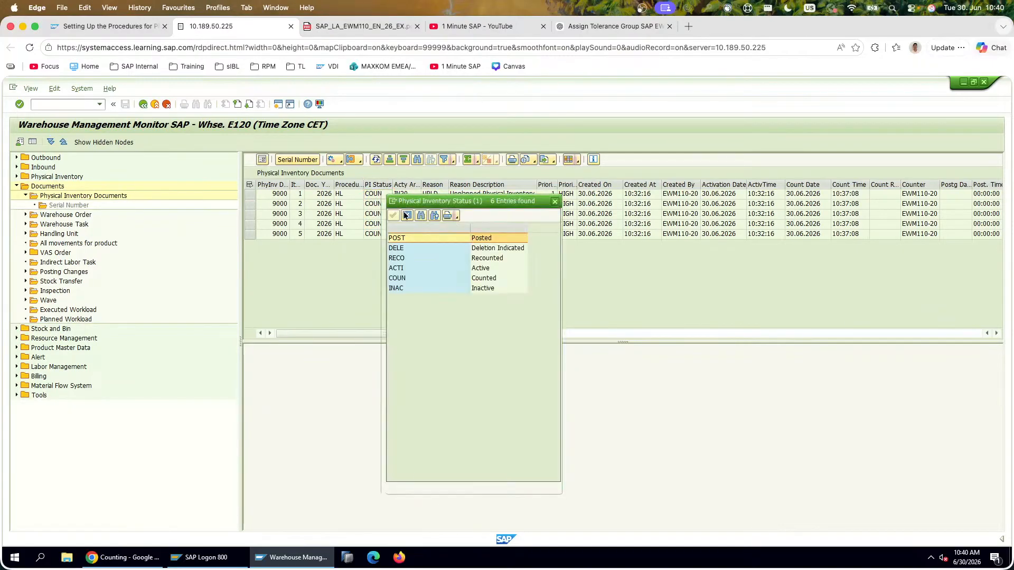
left_click(442, 277)
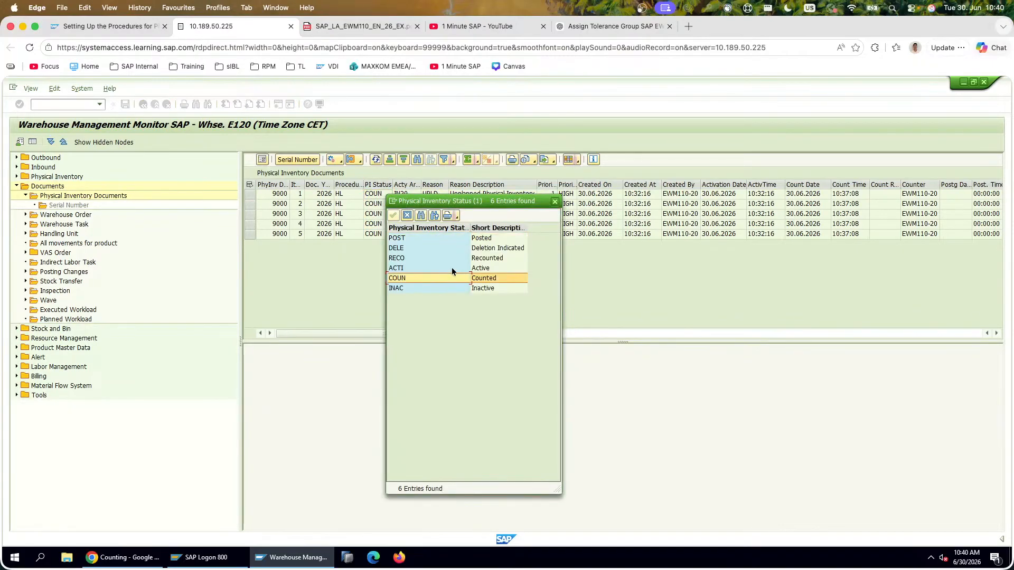
Step: Recheck the sub-steps of exercise step 5 in the PDF guide against the completed bin verification
left_click(381, 30)
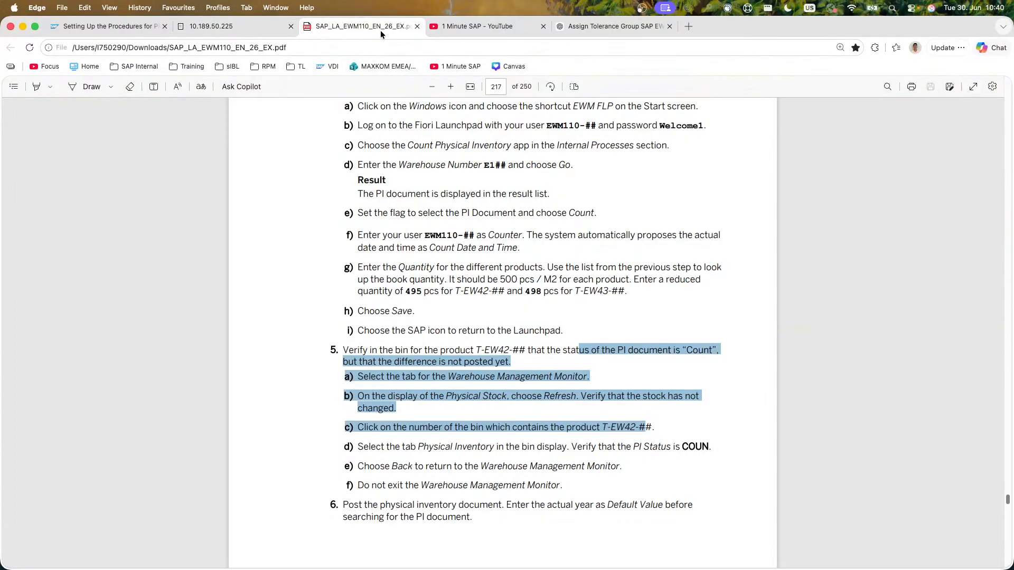
left_click(345, 347)
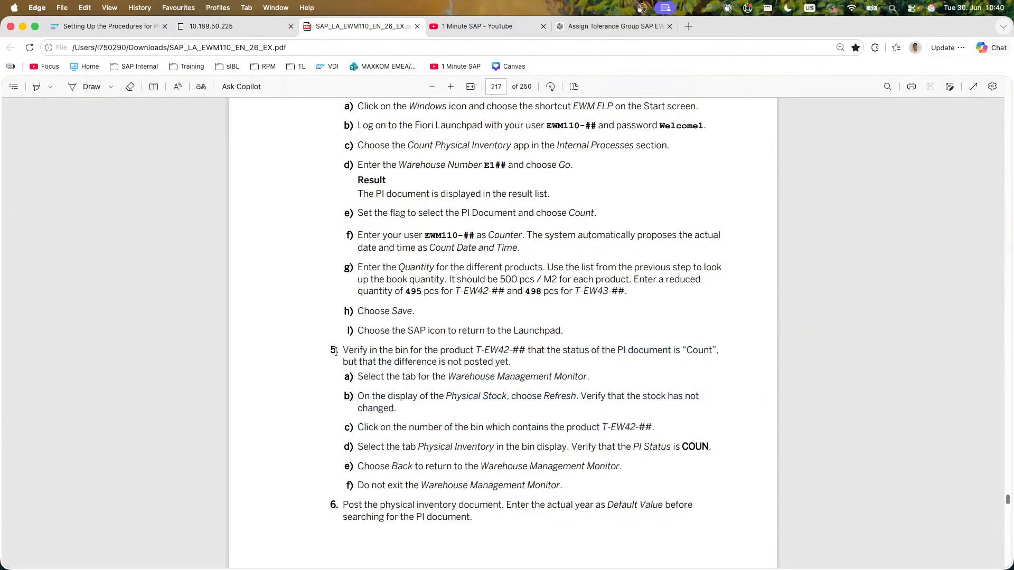
left_click_drag(335, 352, 621, 504)
left_click(592, 498)
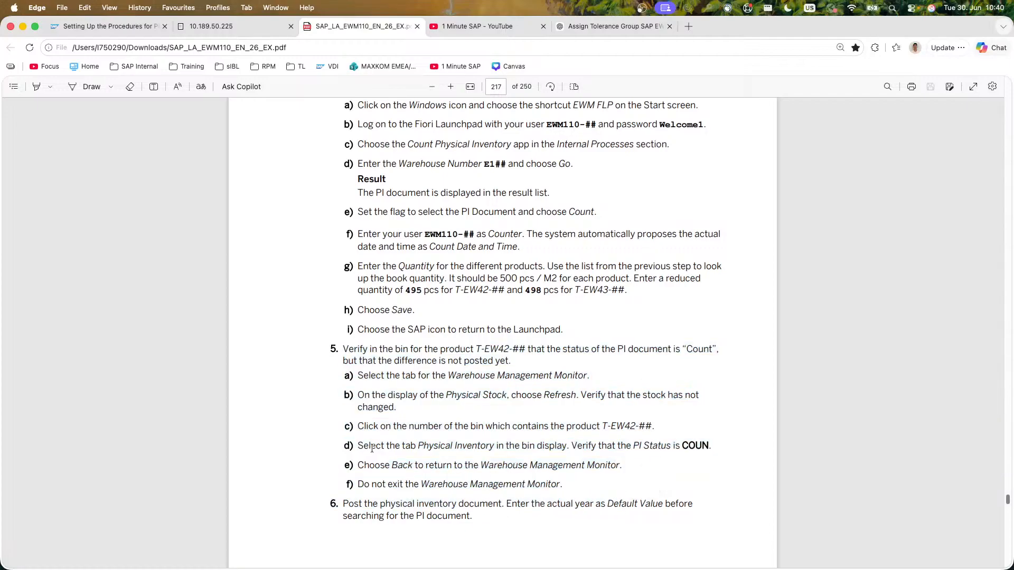
left_click_drag(357, 445, 309, 395)
left_click(308, 394)
Step: Read exercise step 6 on posting the physical inventory document, including the path to Process Physical Inventory Document
scroll(308, 395, "down", 3)
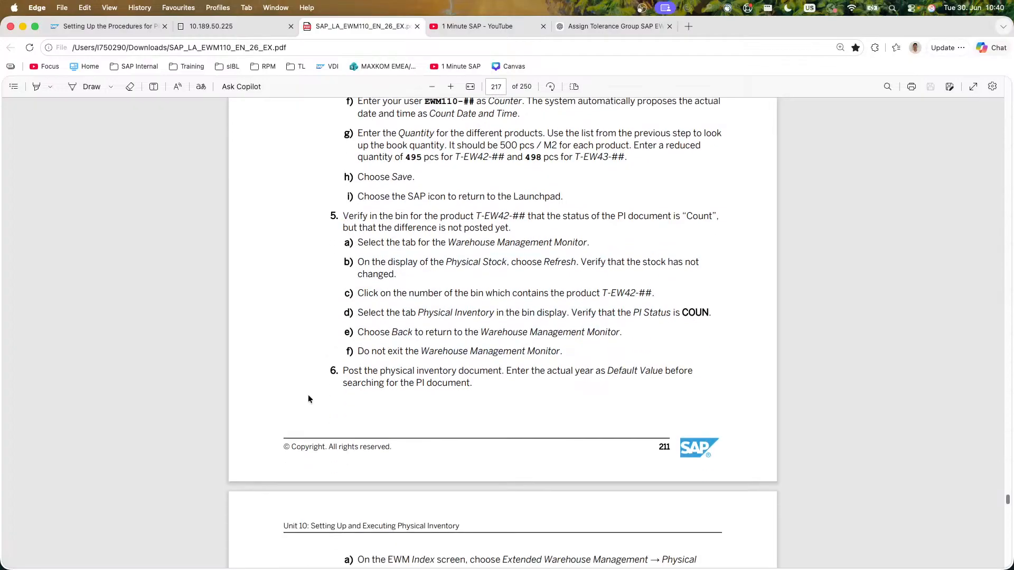
left_click_drag(348, 372, 488, 385)
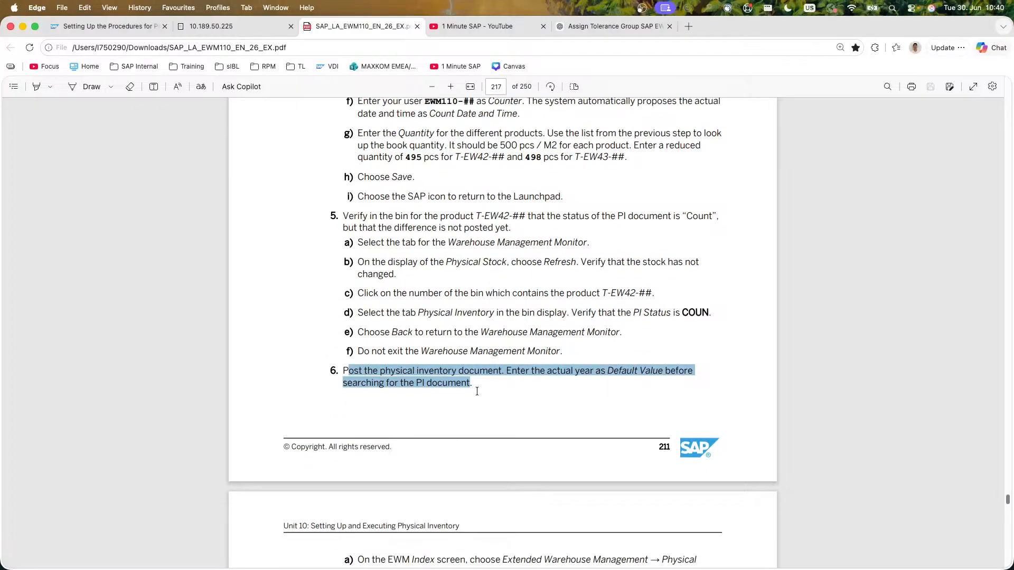
left_click(291, 393)
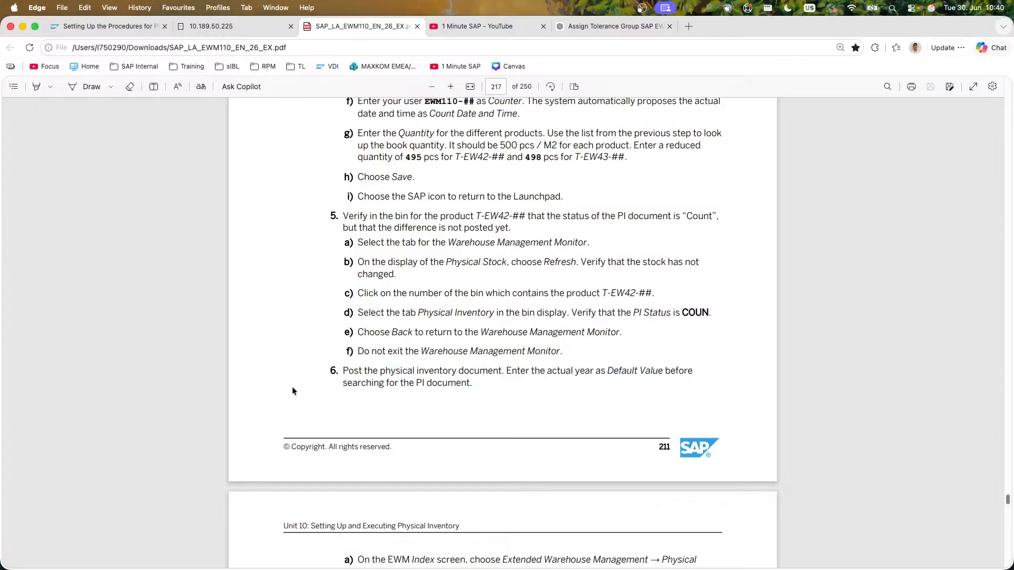
scroll(292, 390, "down", 3)
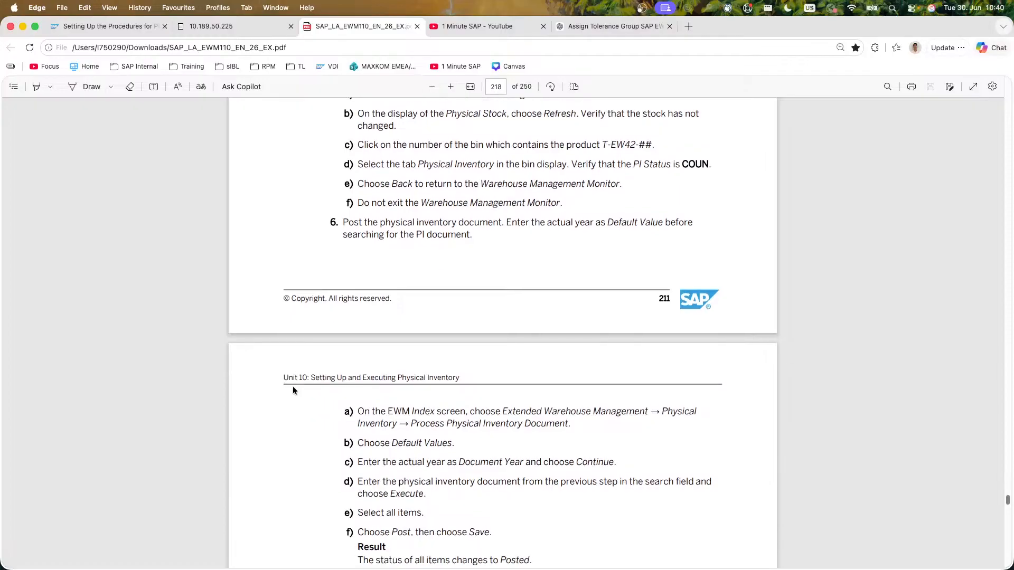
scroll(292, 386, "down", 1)
left_click_drag(409, 377, 552, 377)
left_click(553, 378)
Step: Switch to the EWM-Basic Config presentation in PowerPoint and add a slide titled "Step 13: Process PI document"
key("super+Tab")
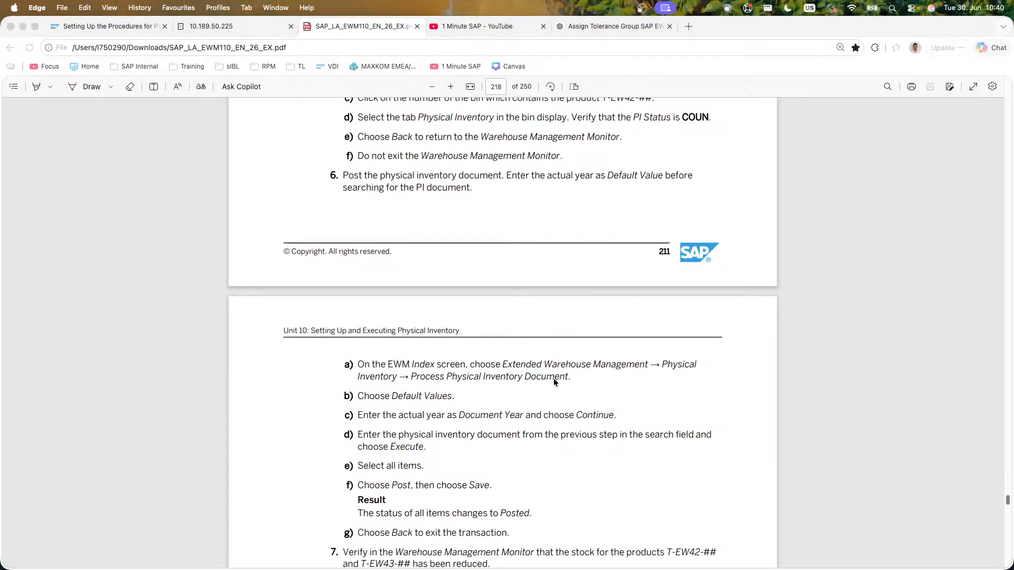
left_click(49, 535)
key("Return")
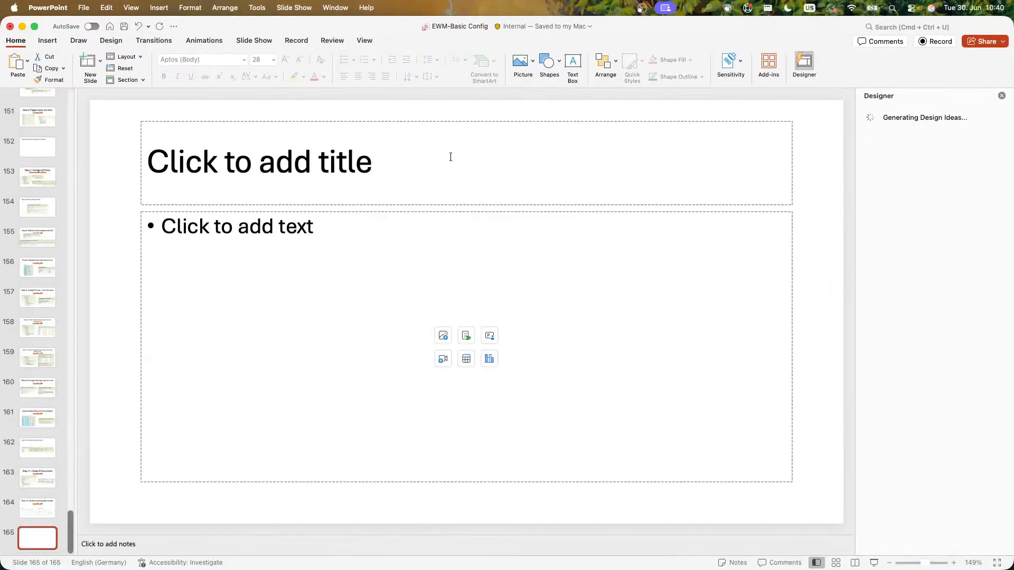
left_click(446, 158)
type("Step 13: Proce")
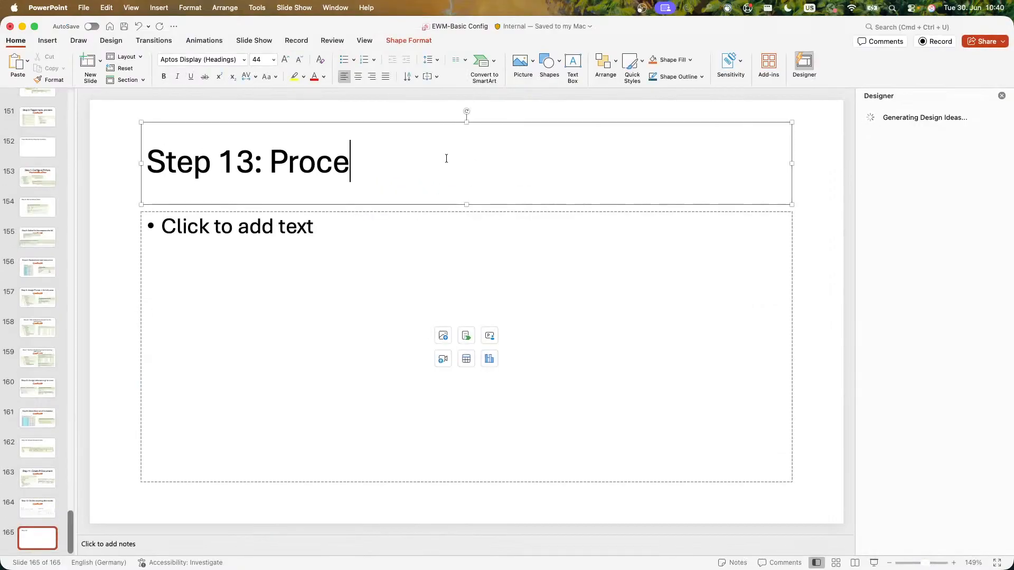
type("ss PI document")
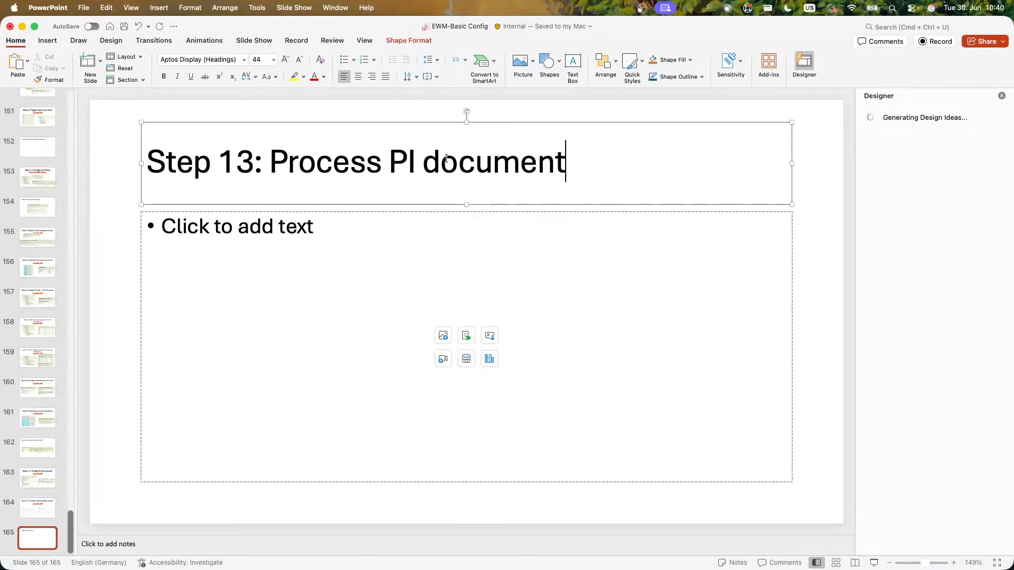
Step: Capture the SAP user menu with /SCWM/PI_PROCESS selected and paste the screenshot onto the Step 13 slide
key("ctrl+Up")
left_click(349, 143)
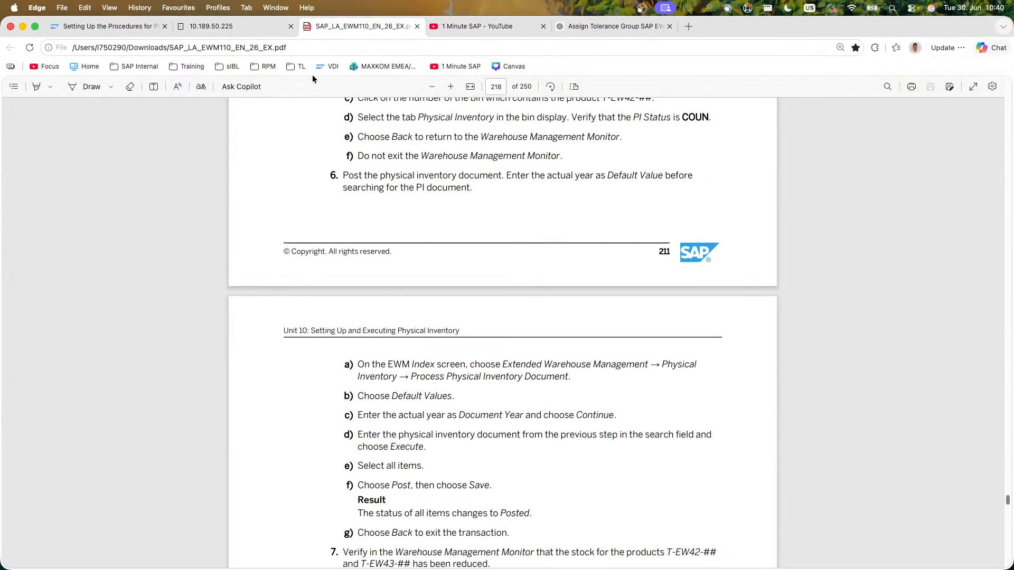
left_click(237, 29)
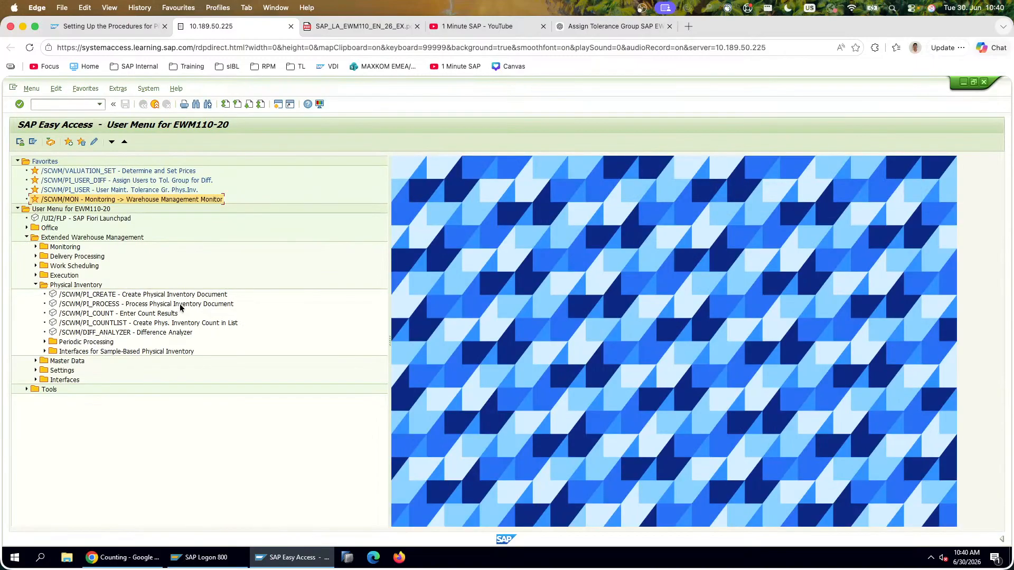
left_click(182, 305)
key("super+shift+4")
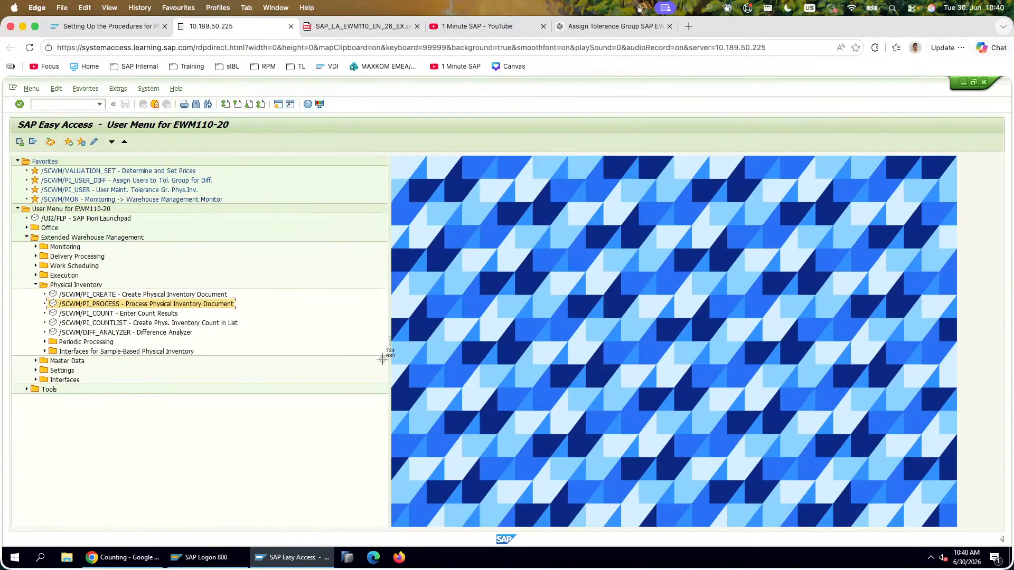
left_click_drag(390, 359, 4, 187)
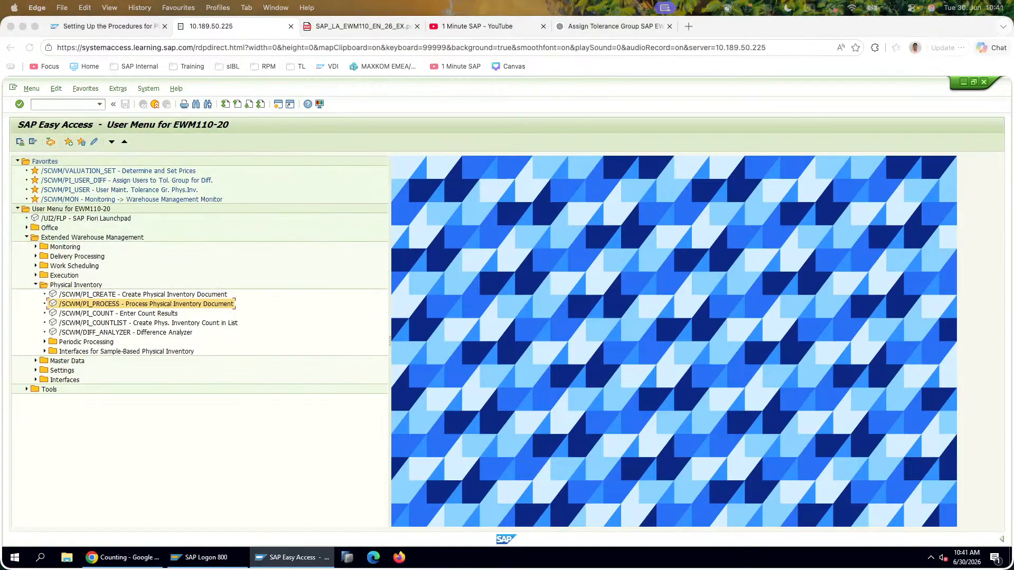
key("alt+Tab")
key("super+v")
key("alt+Tab")
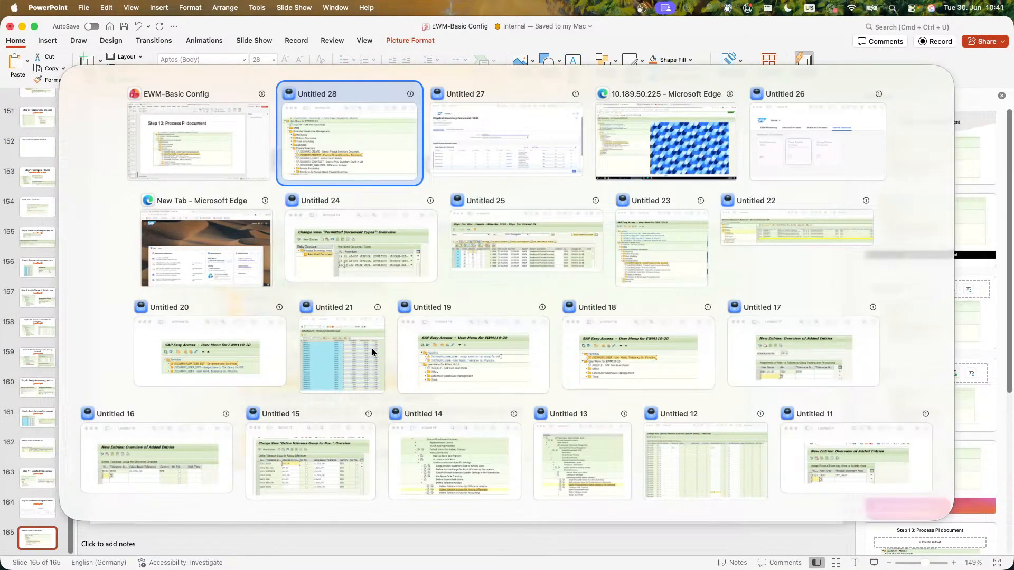
key("Escape")
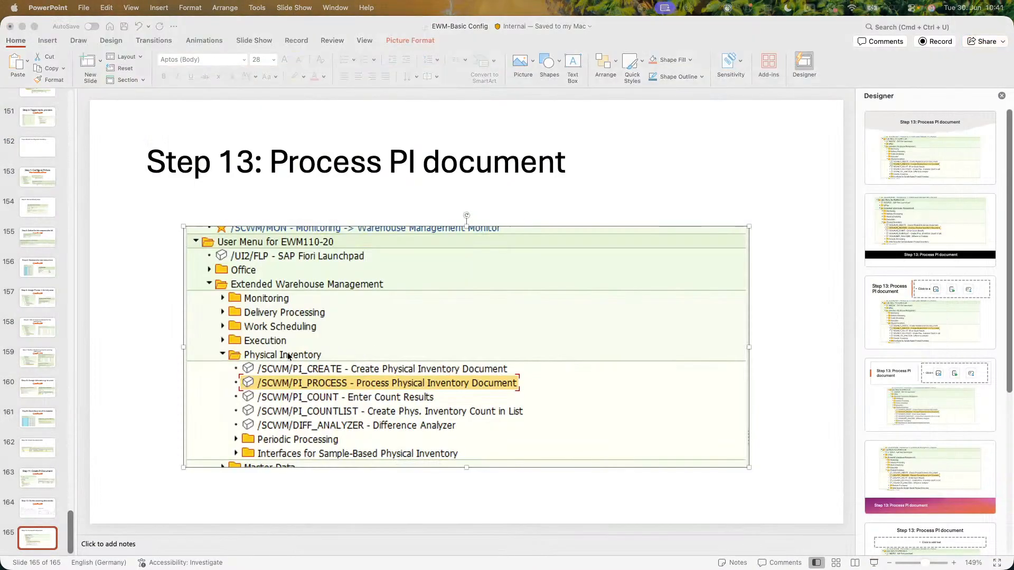
Step: Switch to SAP, start Process Physical Inventory Document, and set the default document year to 2026 for warehouse E120
key("alt+Tab")
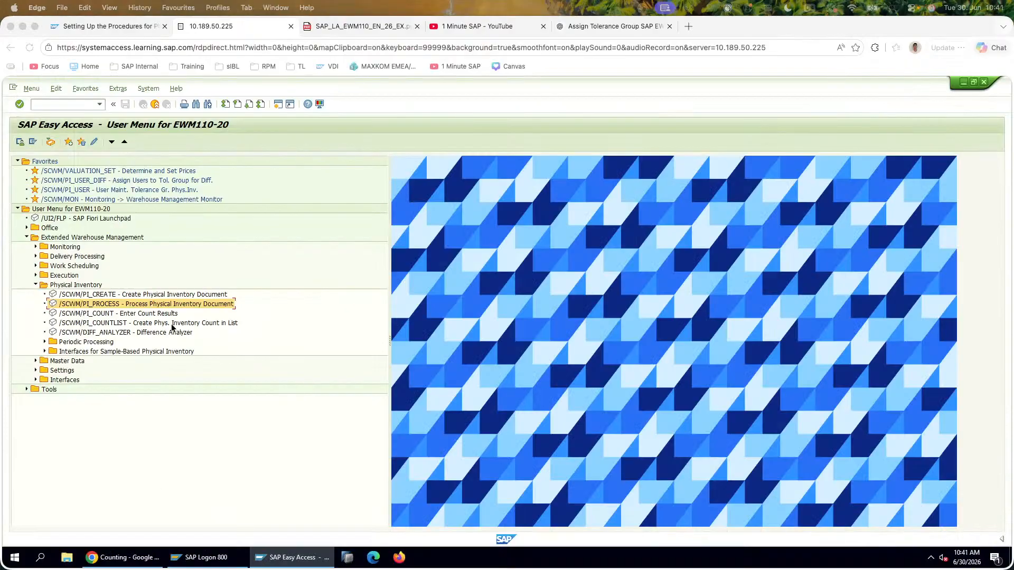
double_click(195, 305)
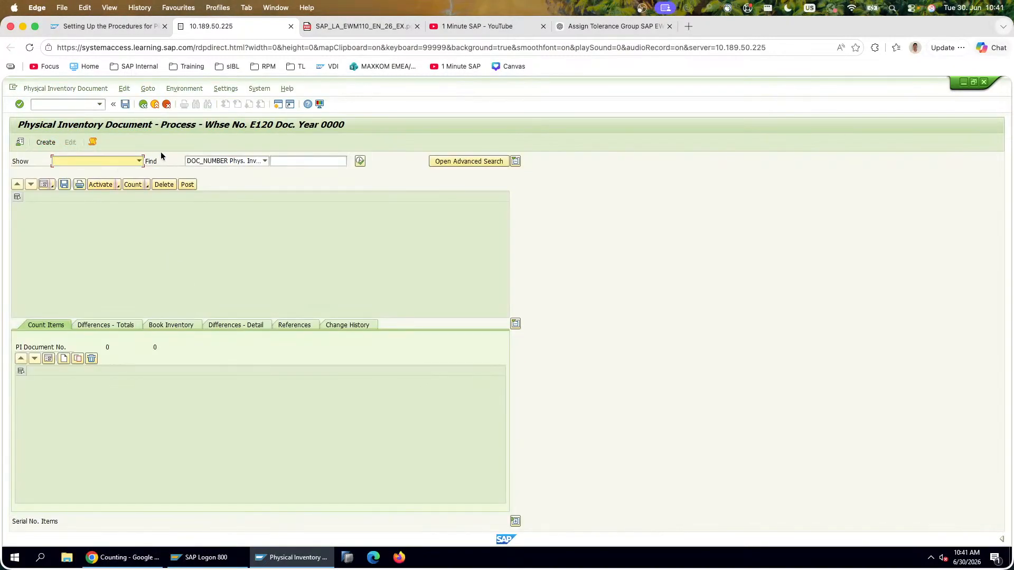
left_click(20, 143)
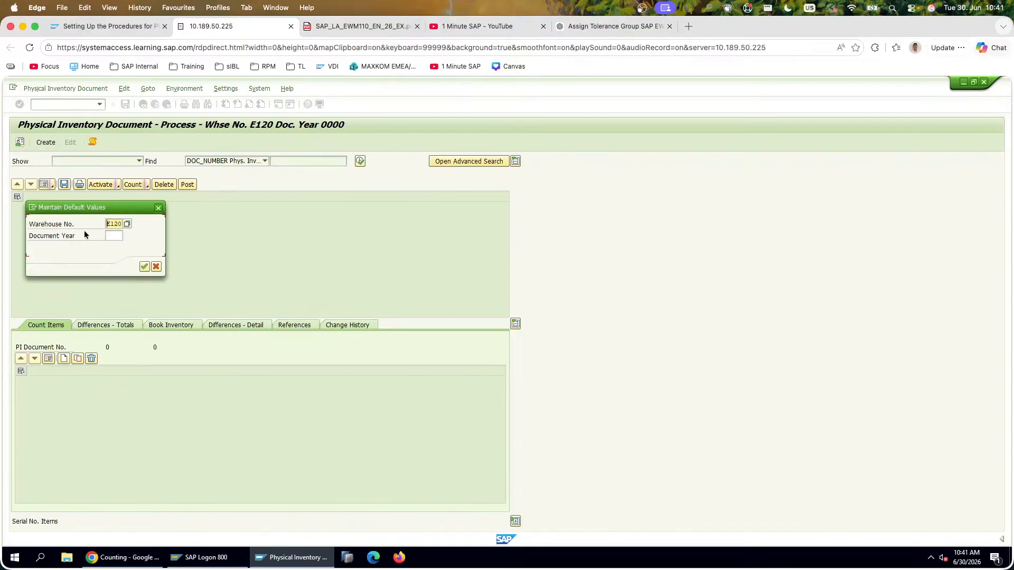
left_click(113, 236)
type("2026")
key("Tab")
key("Return")
Step: Search the physical inventory documents without a document number, continue the unspecific search, and select all items found
left_click(255, 163)
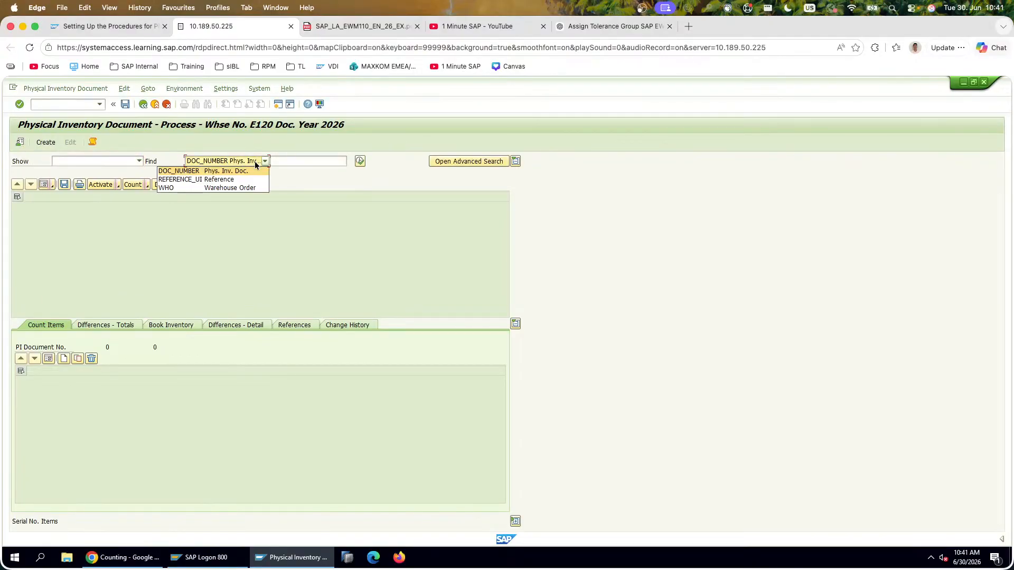
left_click(308, 161)
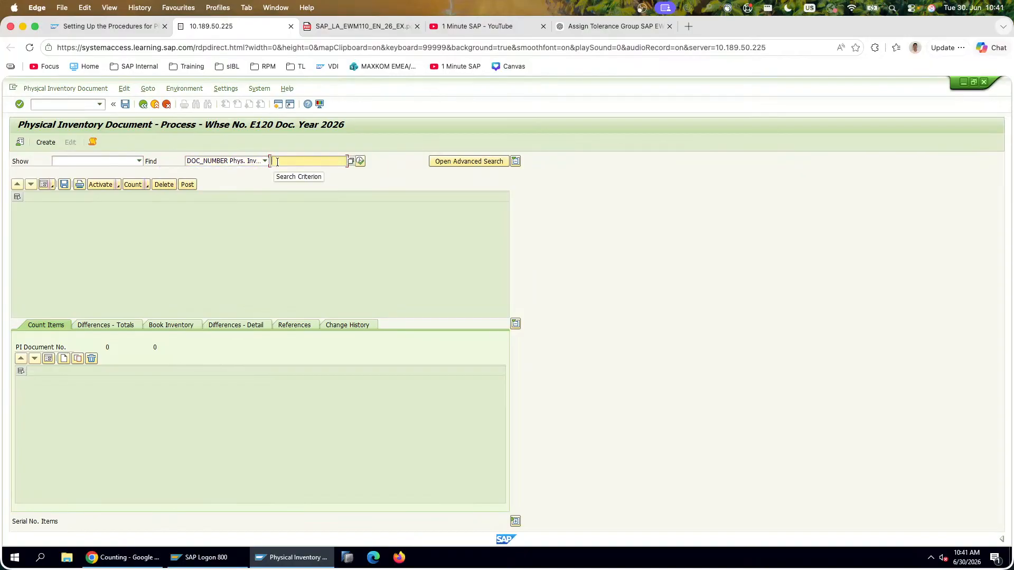
left_click(358, 162)
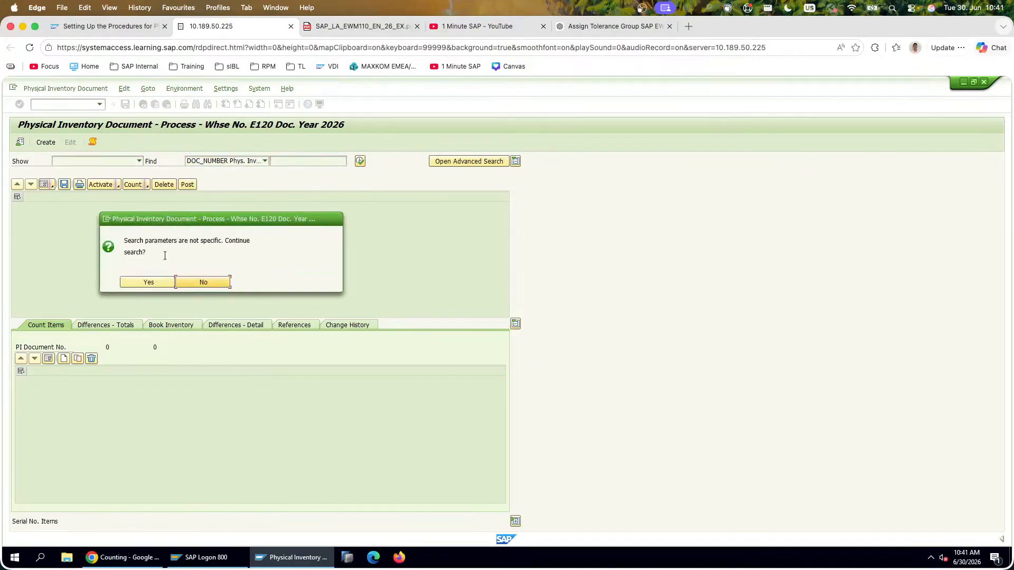
left_click(146, 284)
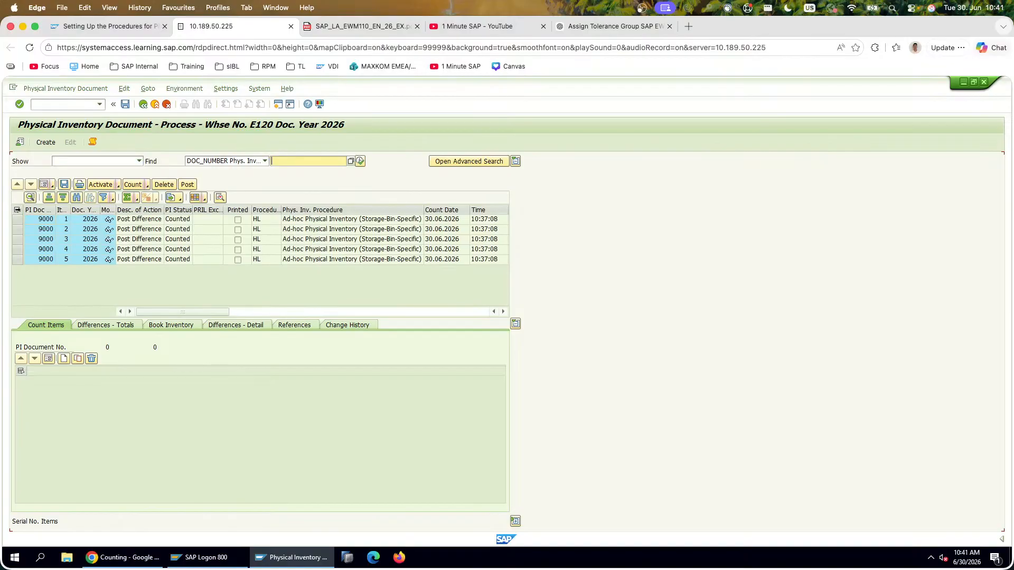
left_click(17, 210)
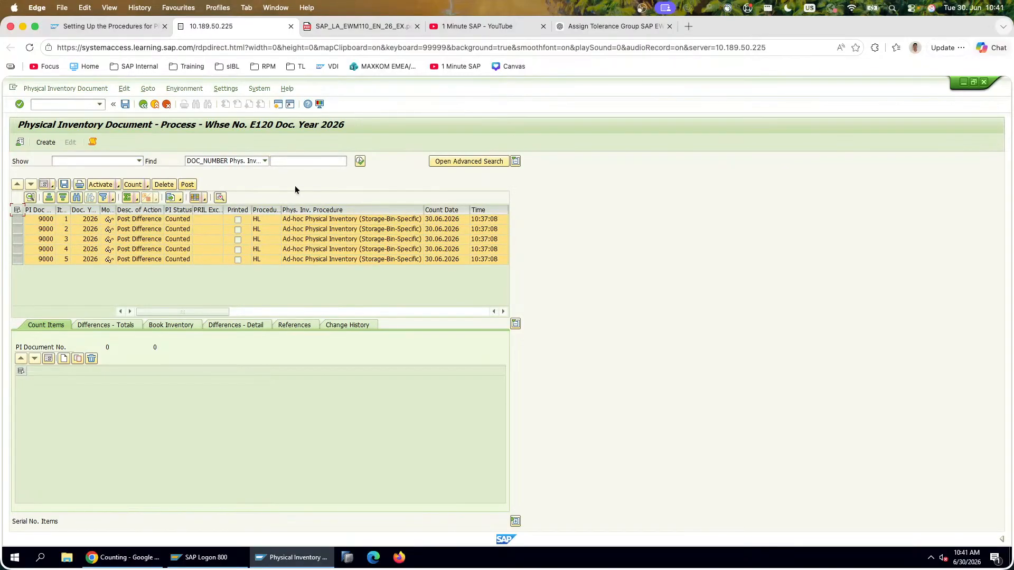
Step: Read the remaining sub-steps of exercise step 6 in the PDF guide, on selecting all items, posting and saving
left_click(389, 30)
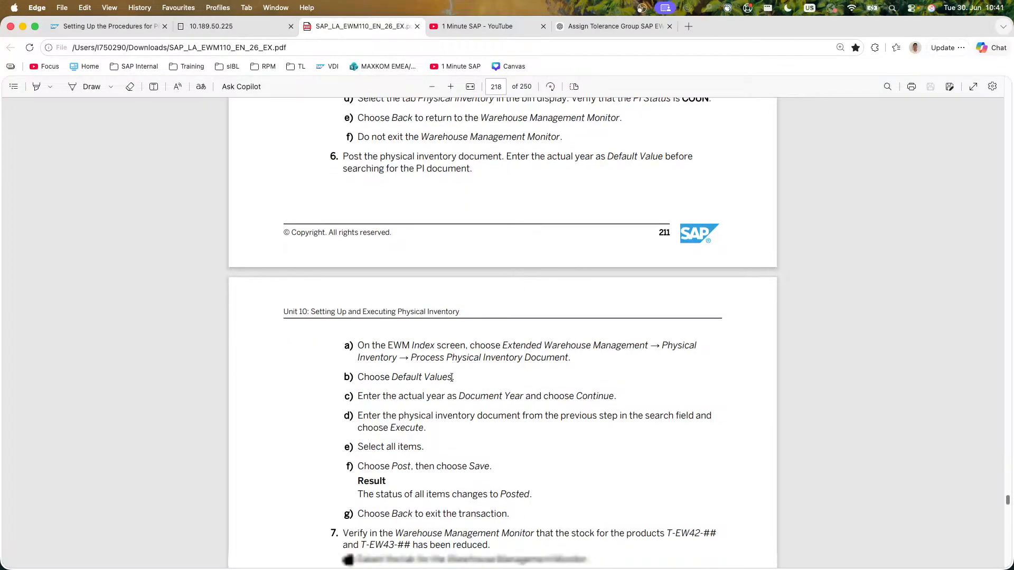
scroll(452, 376, "down", 1)
left_click_drag(387, 415, 520, 429)
left_click(475, 450)
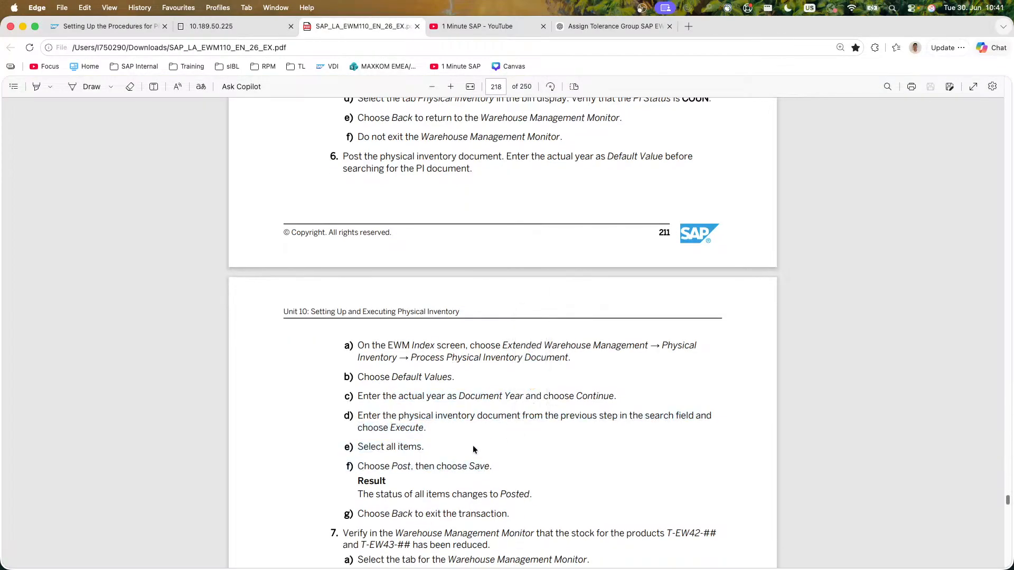
left_click_drag(369, 466, 418, 466)
scroll(398, 443, "down", 5)
left_click(300, 390)
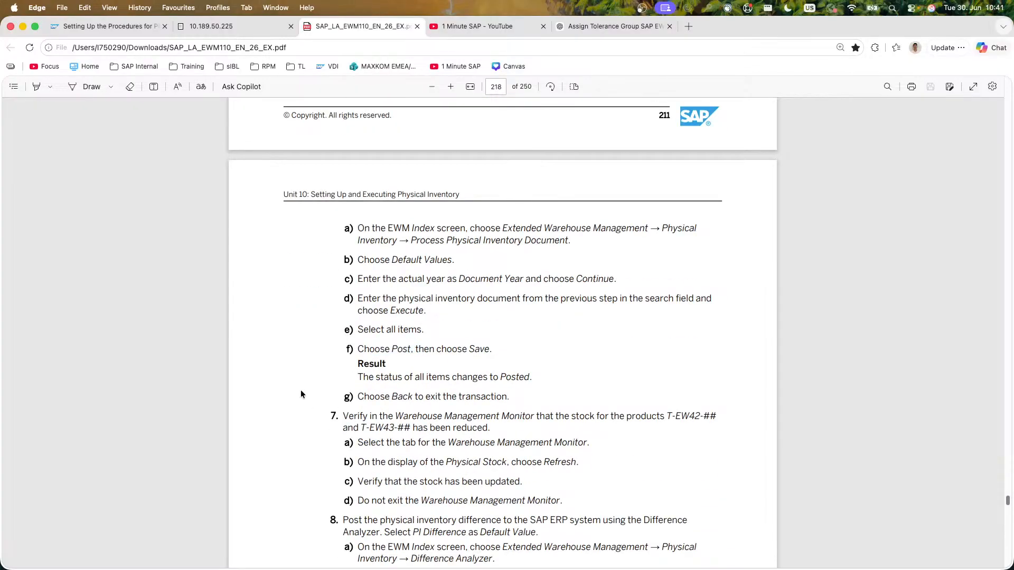
scroll(300, 391, "down", 8)
Step: Capture the selected PI items with Post outlined in blue, paste the picture onto the Step 13 slide, and apply the underlined-title design
left_click(211, 25)
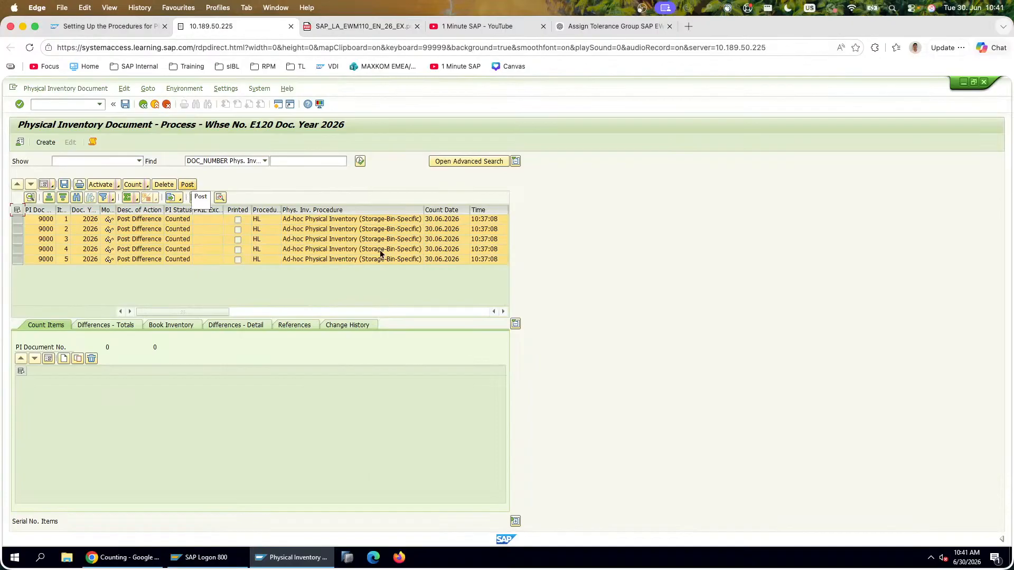
key("super+shift+4")
left_click_drag(570, 287, 2, 102)
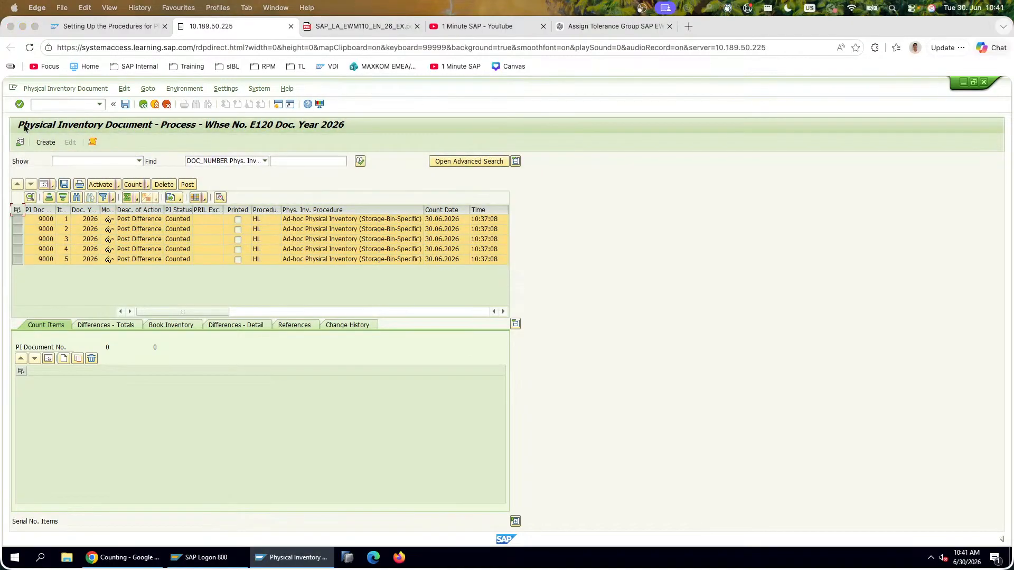
key("super+Tab")
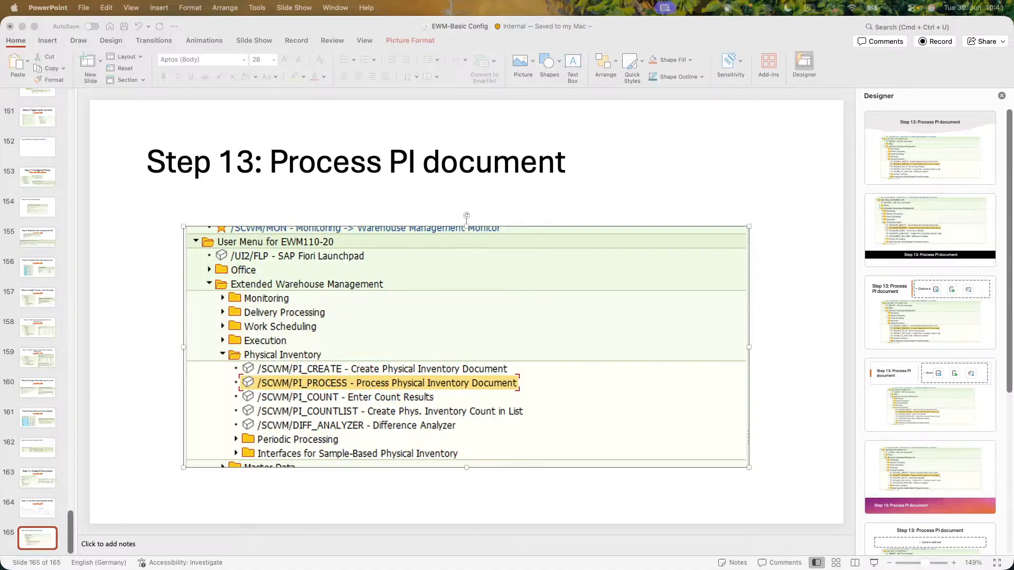
key("super+v")
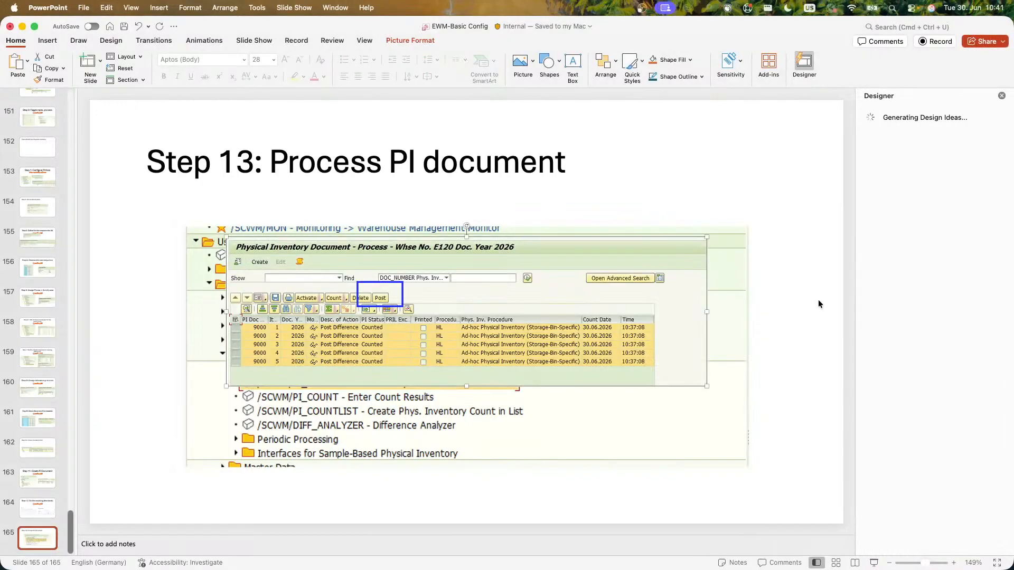
left_click(931, 171)
Step: Add an empty slide after the Step 13 slide
left_click(60, 544)
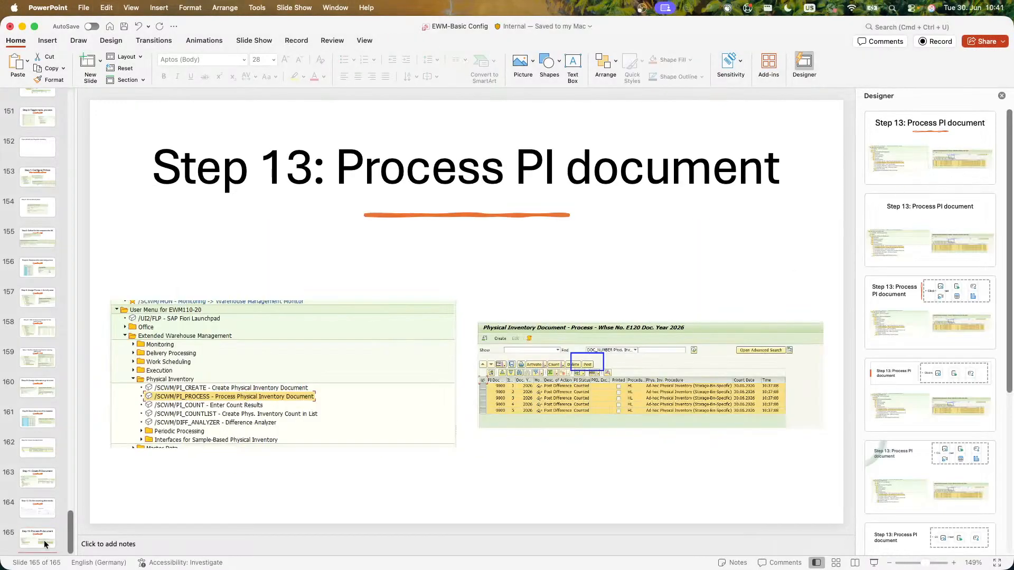
left_click(43, 542)
key("Return")
Step: Return to SAP, post all selected items of physical inventory document 9000, and save despite the warnings
key("super+Tab")
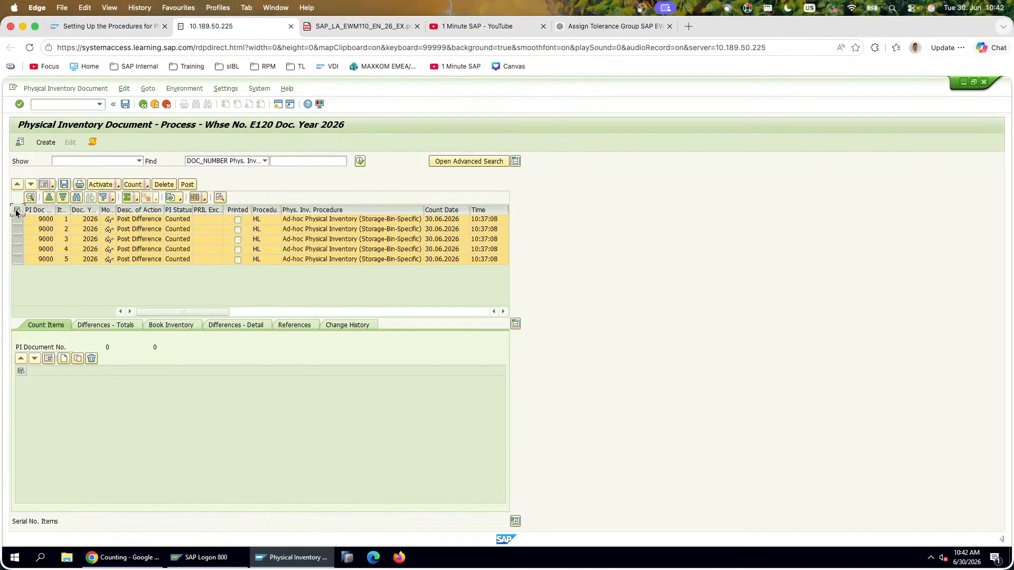
left_click(188, 185)
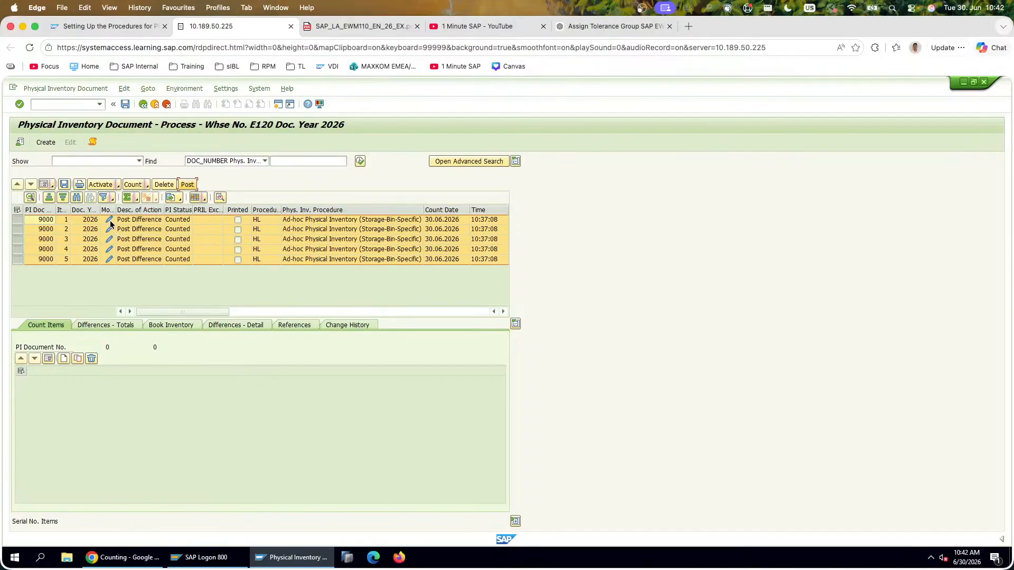
left_click(64, 183)
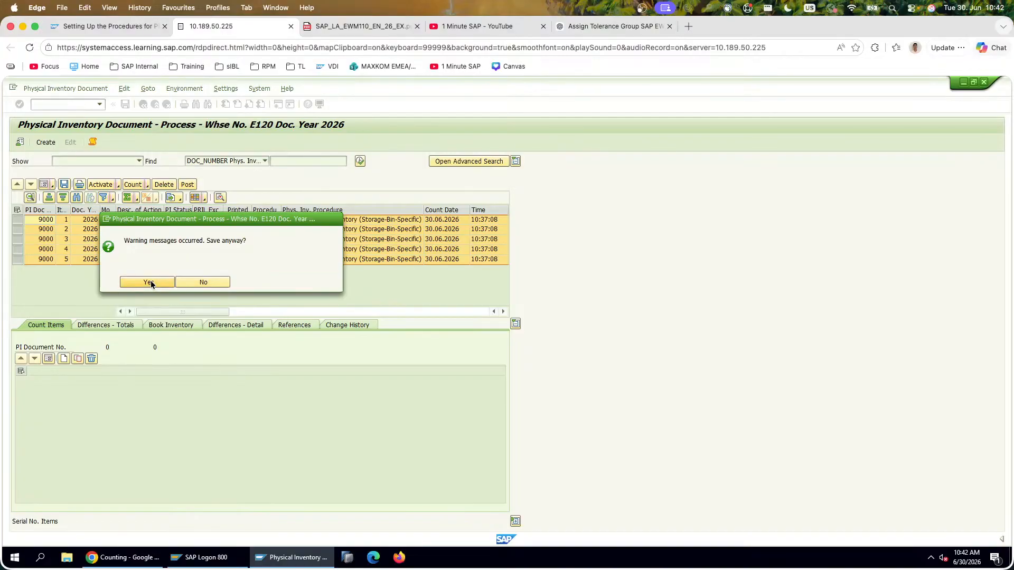
left_click(151, 283)
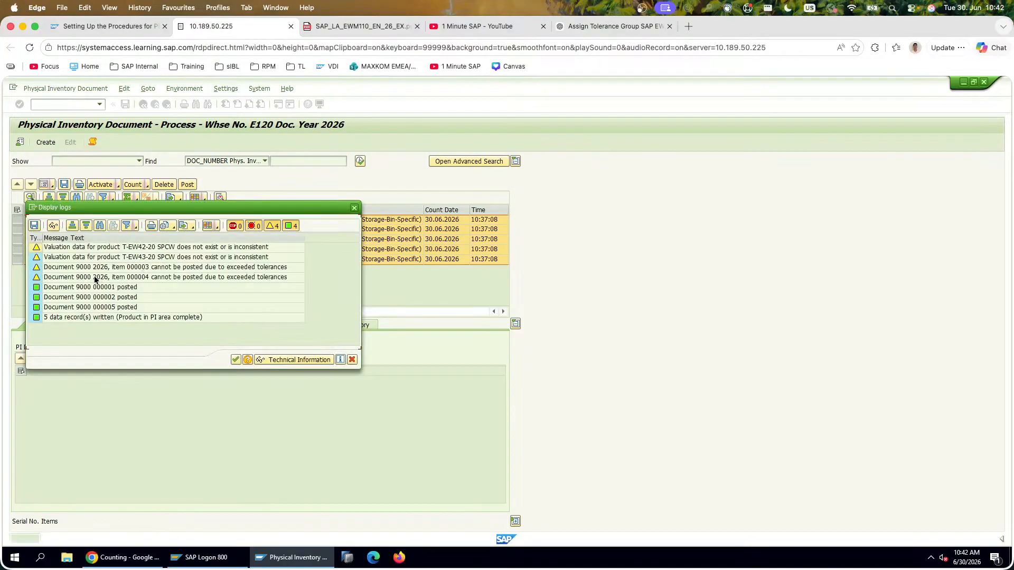
Step: Review the posting log messages for document 9000, close the log, and check the PI status of each item
left_click(202, 248)
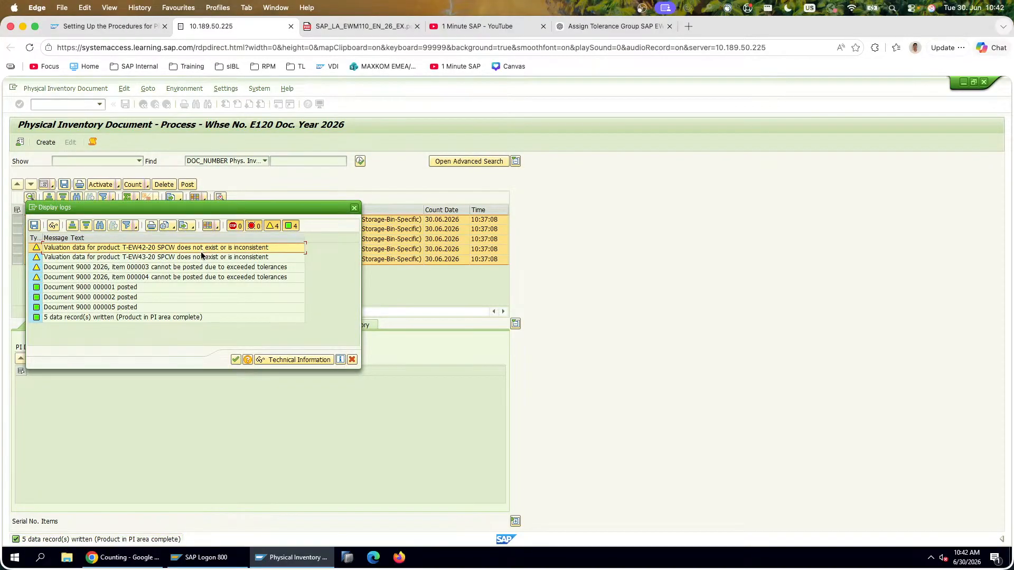
left_click(159, 259)
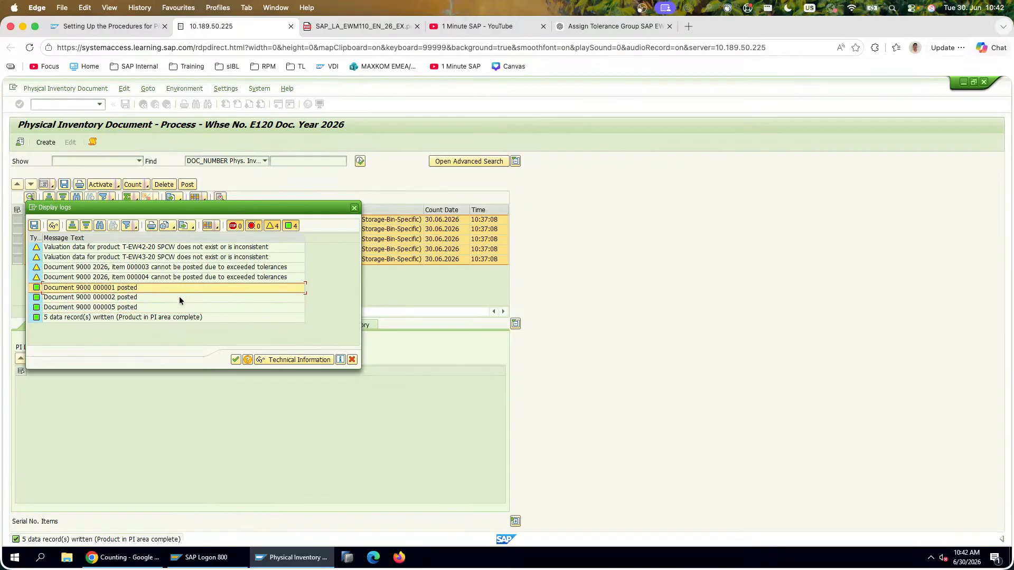
left_click(235, 359)
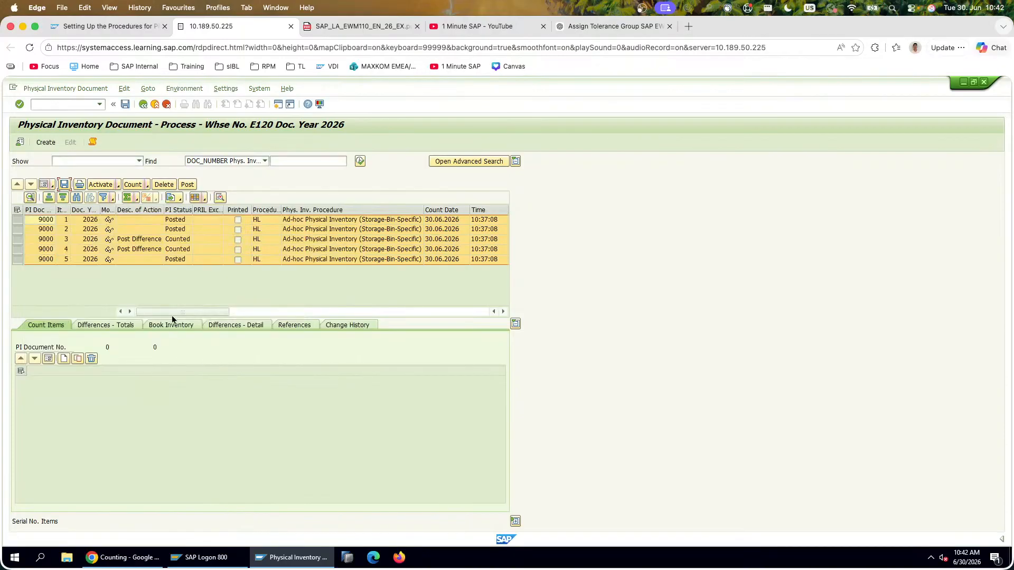
left_click(143, 250)
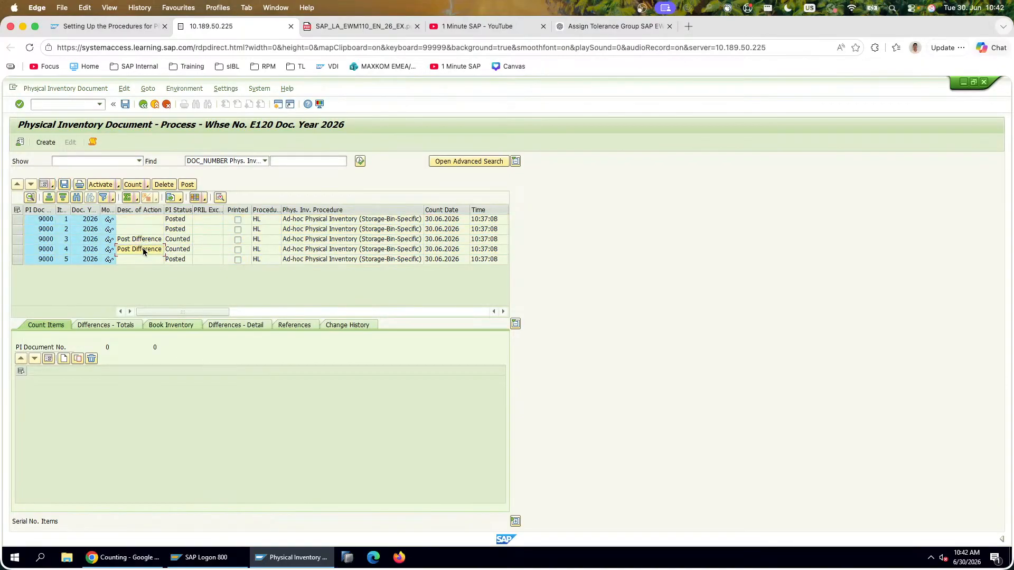
Step: Capture the posted document's item list, go to the empty slide after Step 13 in PowerPoint, and return to SAP
key("super+shift+4")
left_click_drag(538, 280, 8, 116)
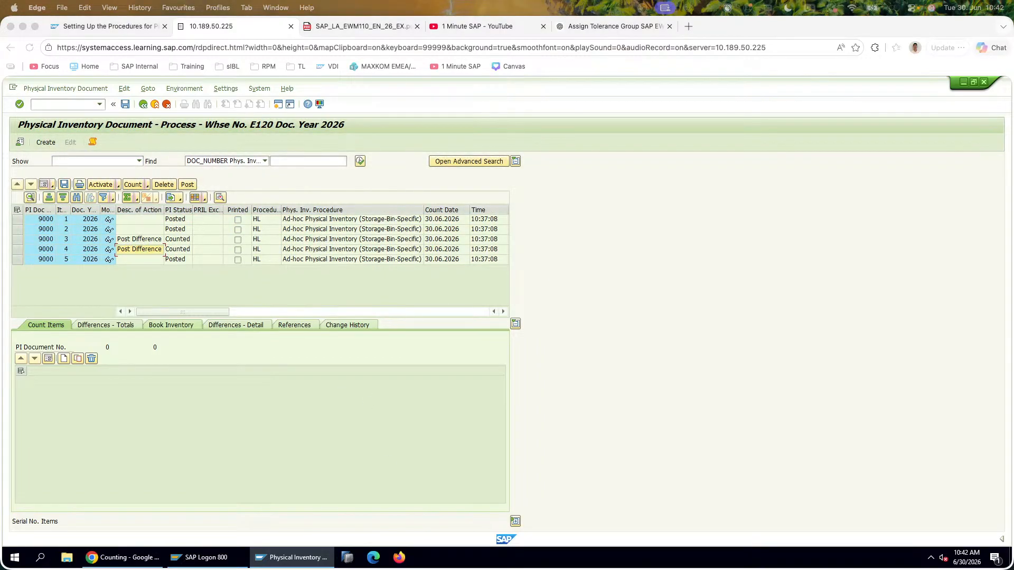
key("super+Tab")
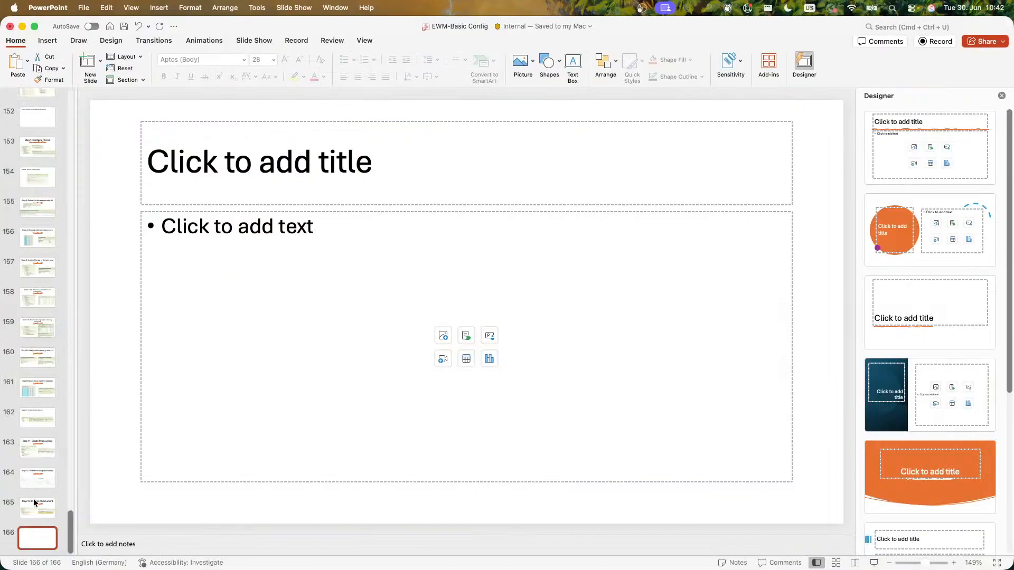
left_click(33, 501)
left_click_drag(536, 405, 693, 408)
left_click(37, 538)
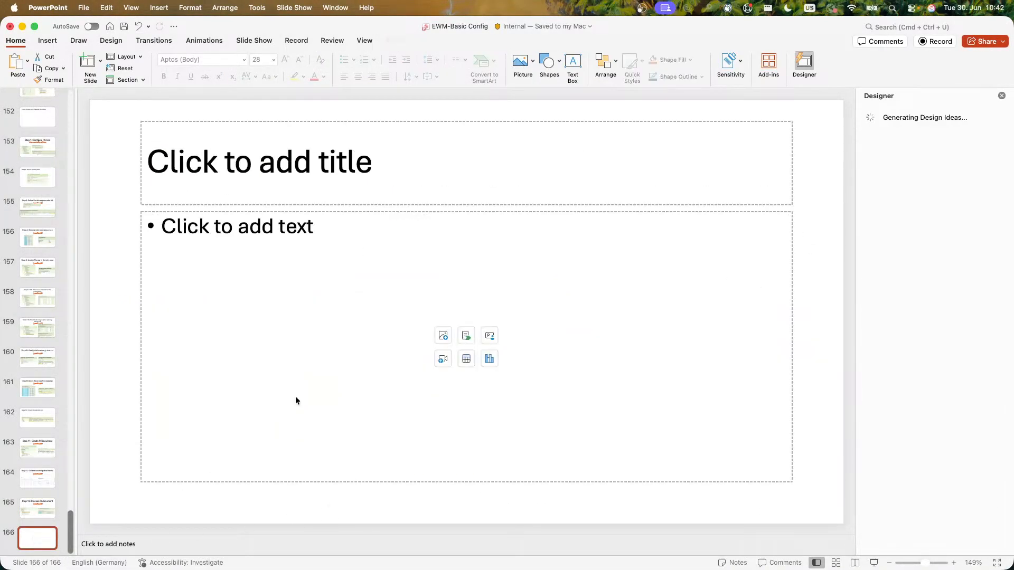
key("ctrl+Up")
left_click(471, 142)
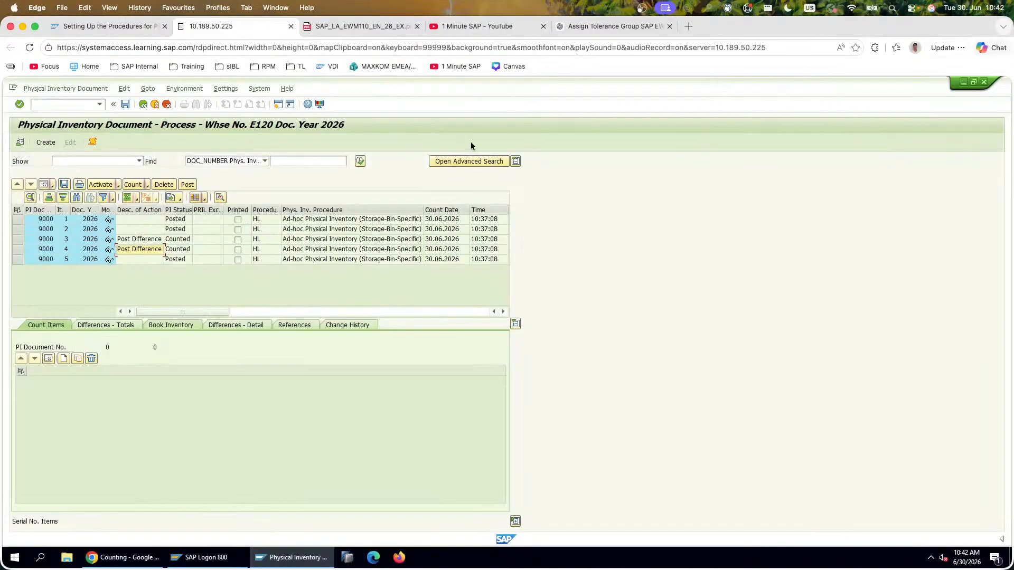
Step: Read exercise step 7 in the PDF guide on verifying the stock of T-EW42-## and T-EW43-## in the monitor
left_click(353, 27)
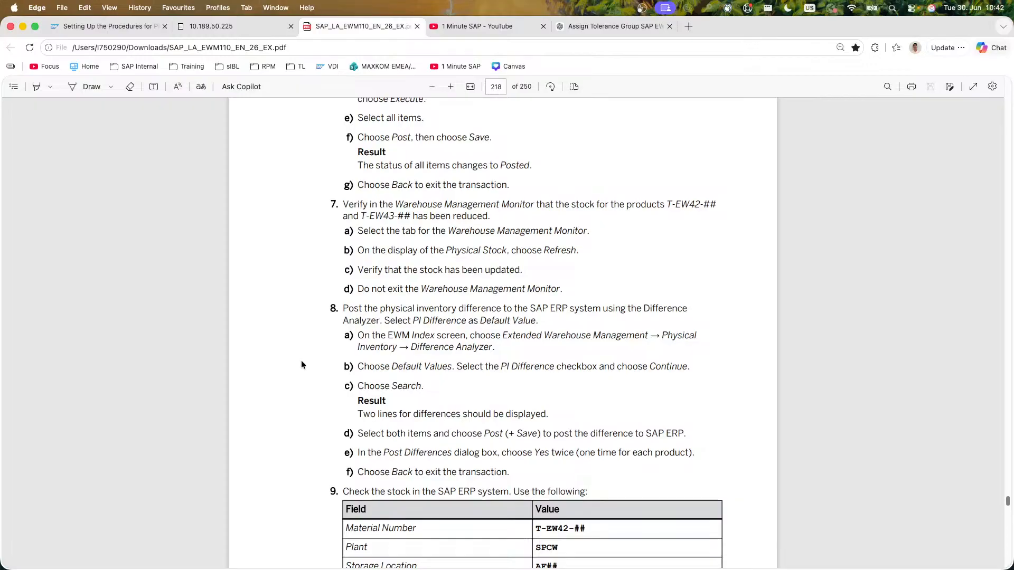
left_click_drag(389, 196, 486, 216)
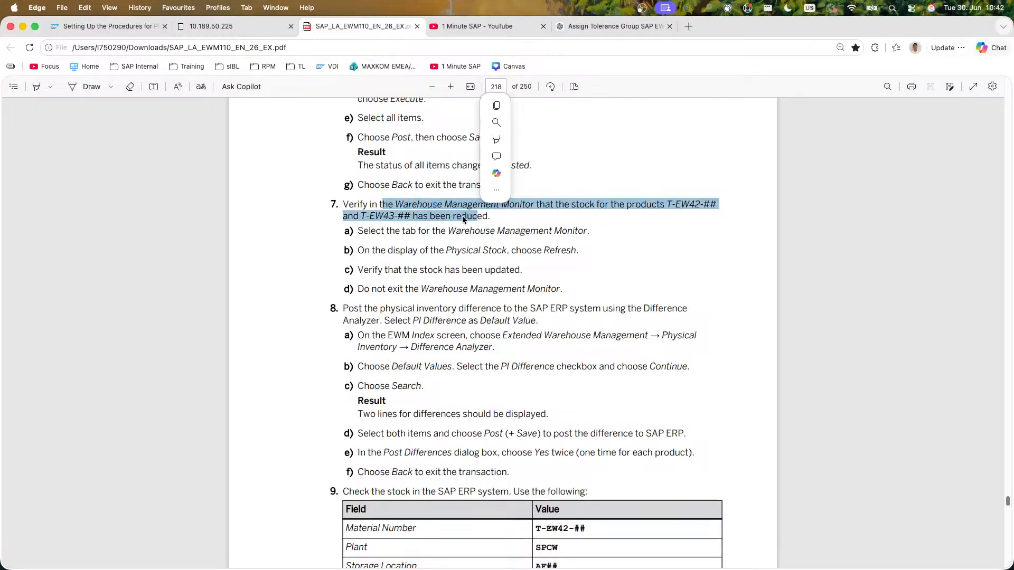
left_click(297, 220)
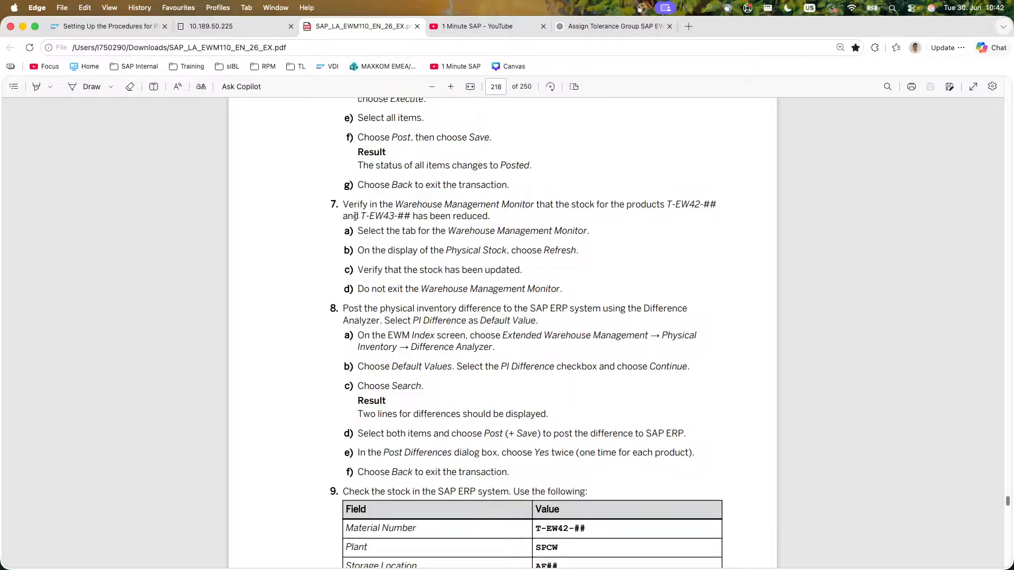
left_click_drag(459, 213, 395, 216)
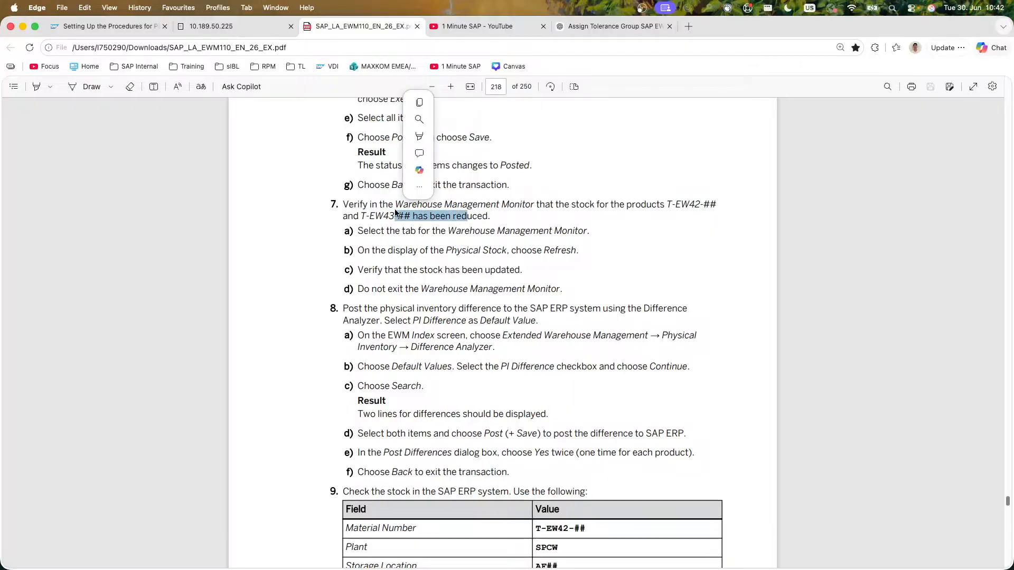
Step: Exit the physical inventory transaction in SAP, open the Warehouse Management Monitor, and expand the Stock and Bin node
left_click(232, 28)
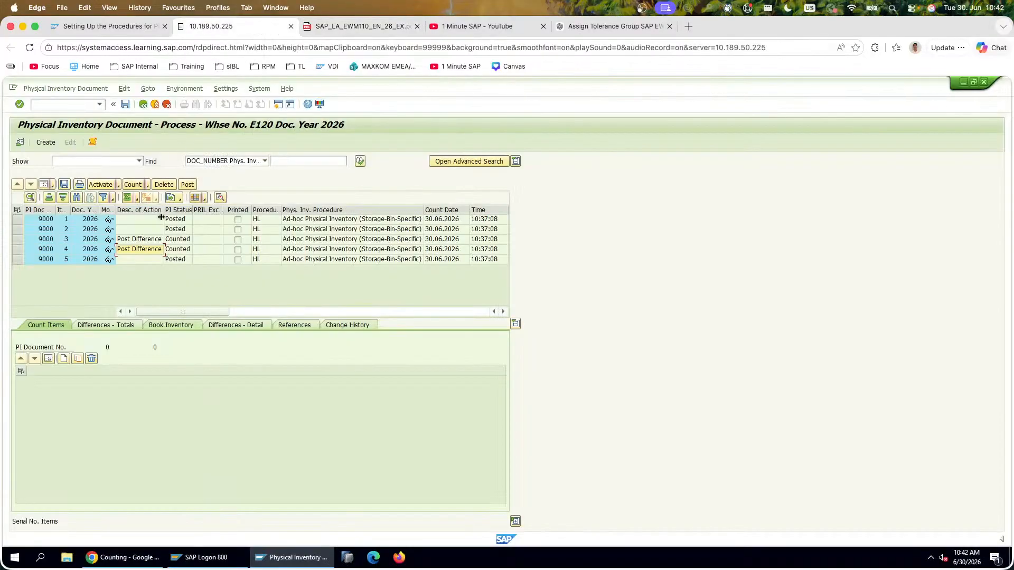
left_click(157, 107)
double_click(135, 198)
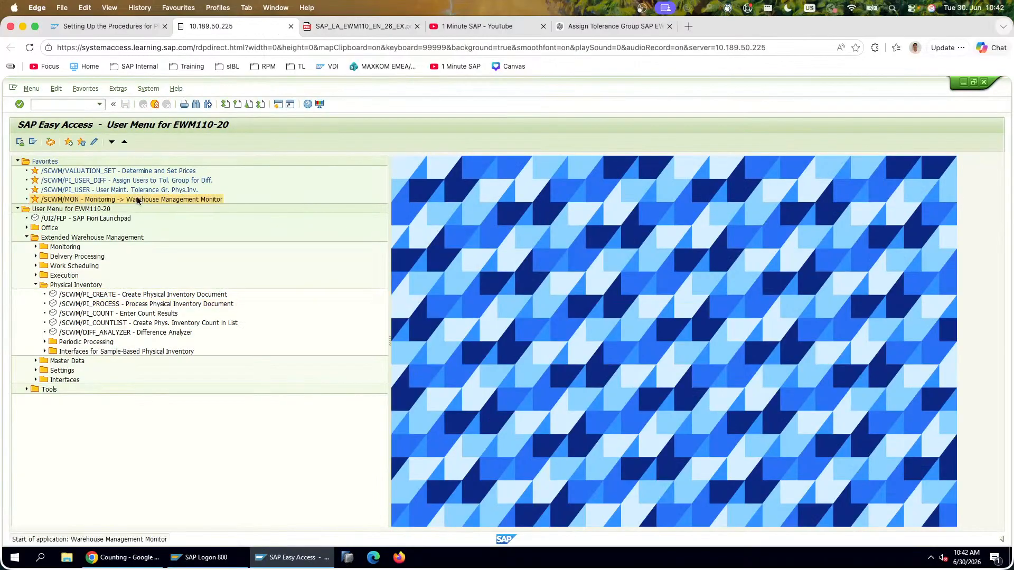
left_click(17, 196)
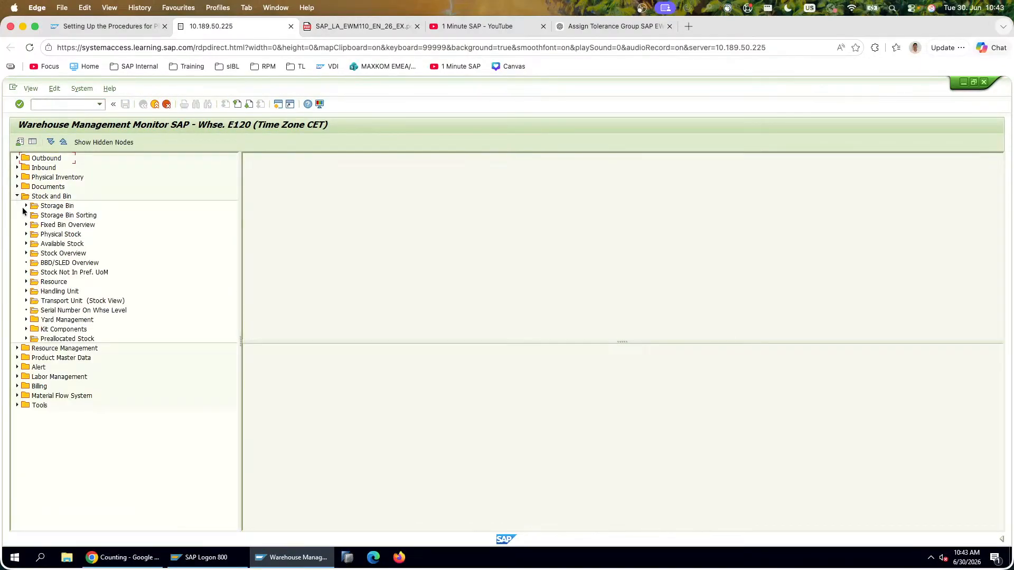
Step: List the physical stock under Storage Bin for product T-EW42*, continuing without selection criteria in the parent node
left_click(26, 205)
double_click(76, 217)
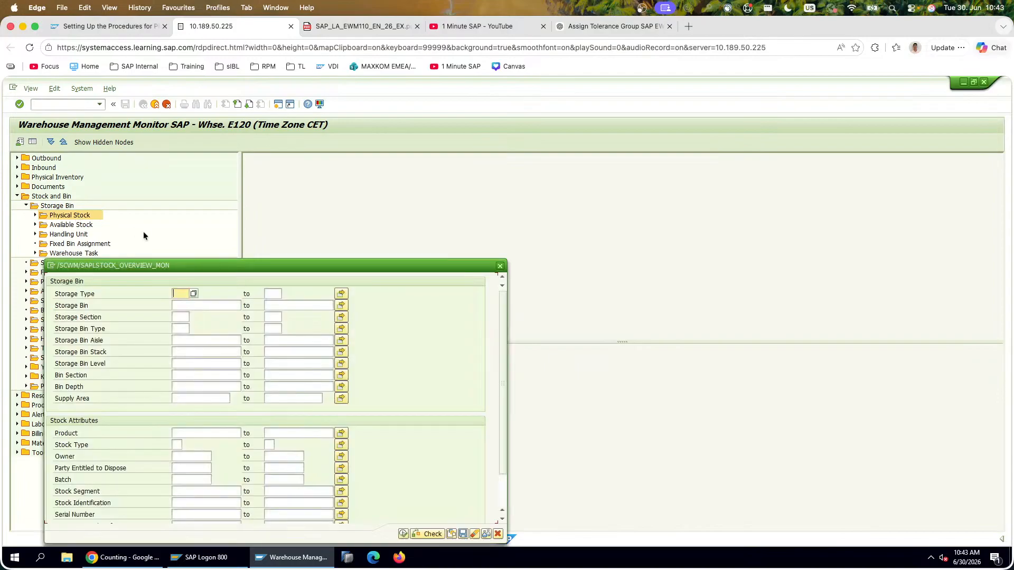
left_click(202, 435)
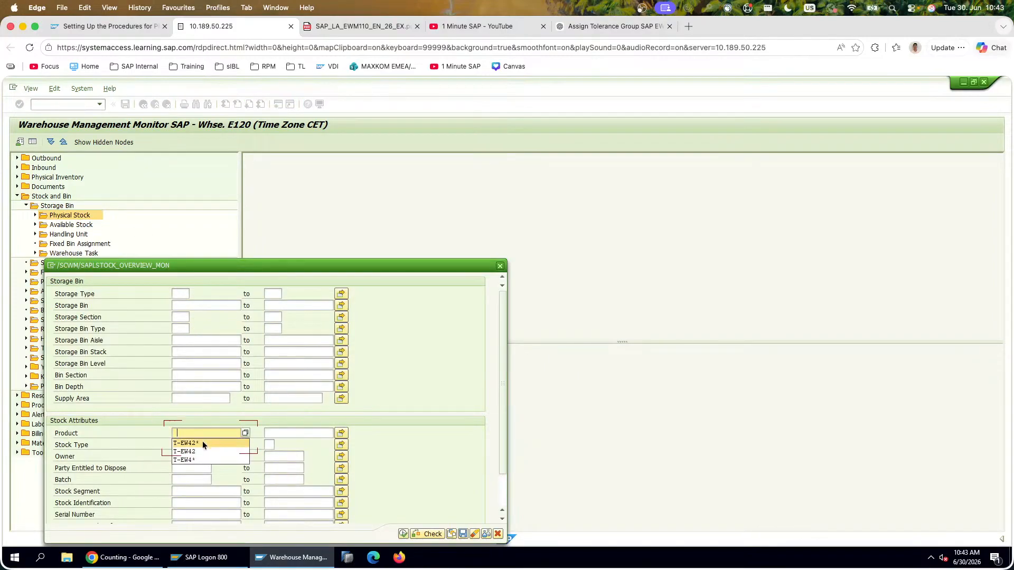
left_click(202, 444)
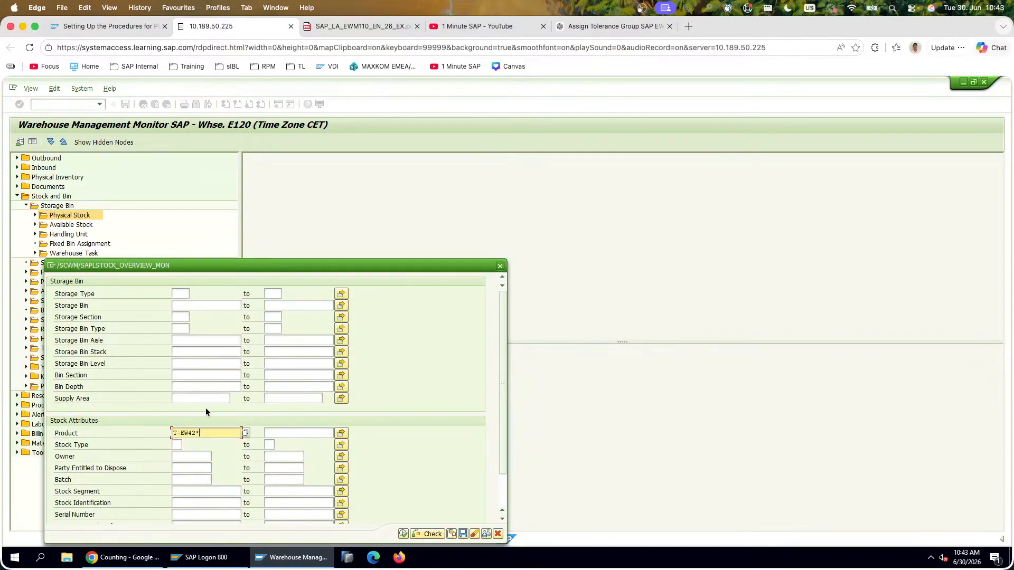
left_click(403, 534)
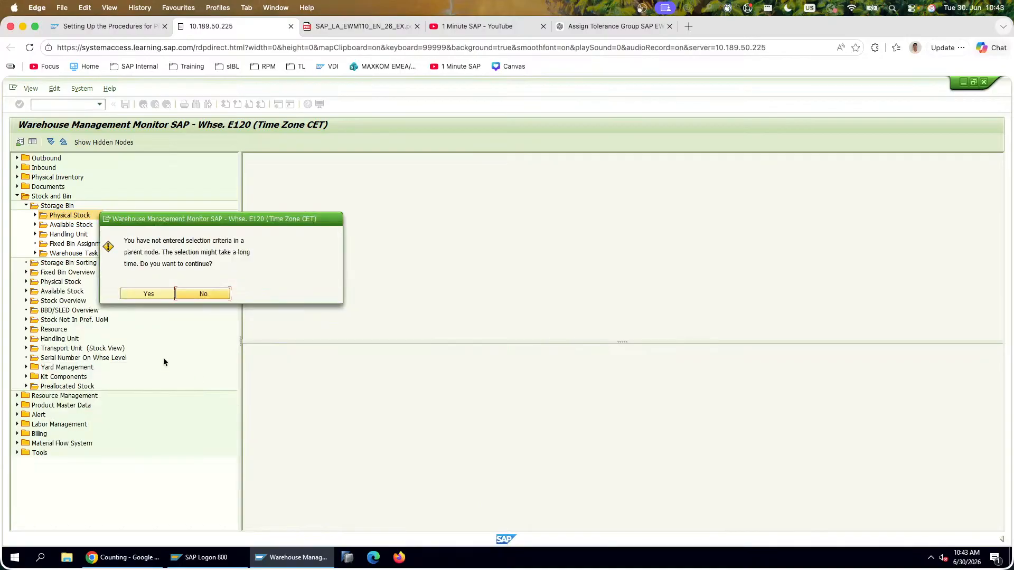
left_click(147, 294)
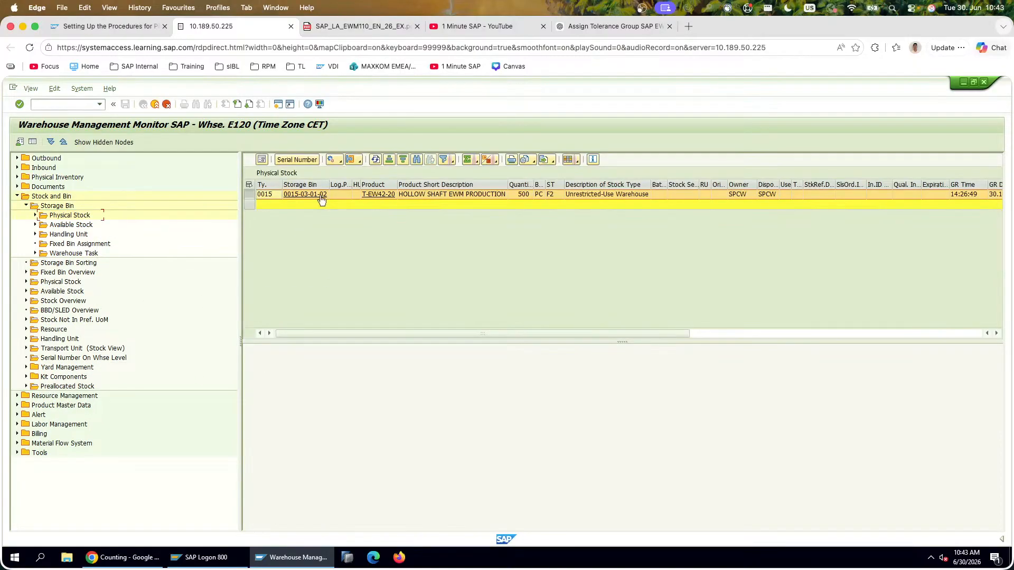
Step: Open the storage bin holding T-EW42-20 and check its physical inventory history, stock quantities and general bin status
left_click(320, 195)
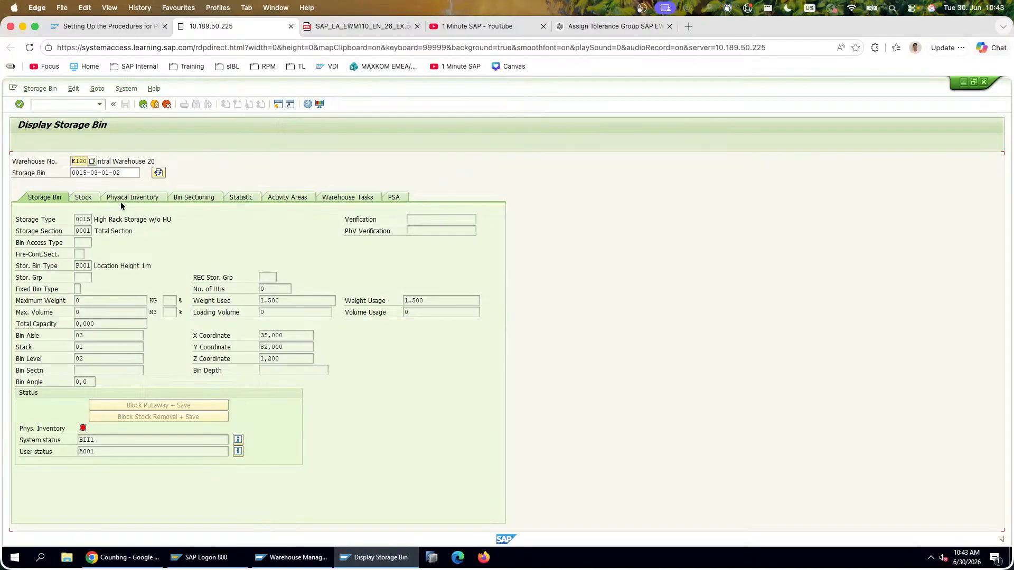
left_click(122, 198)
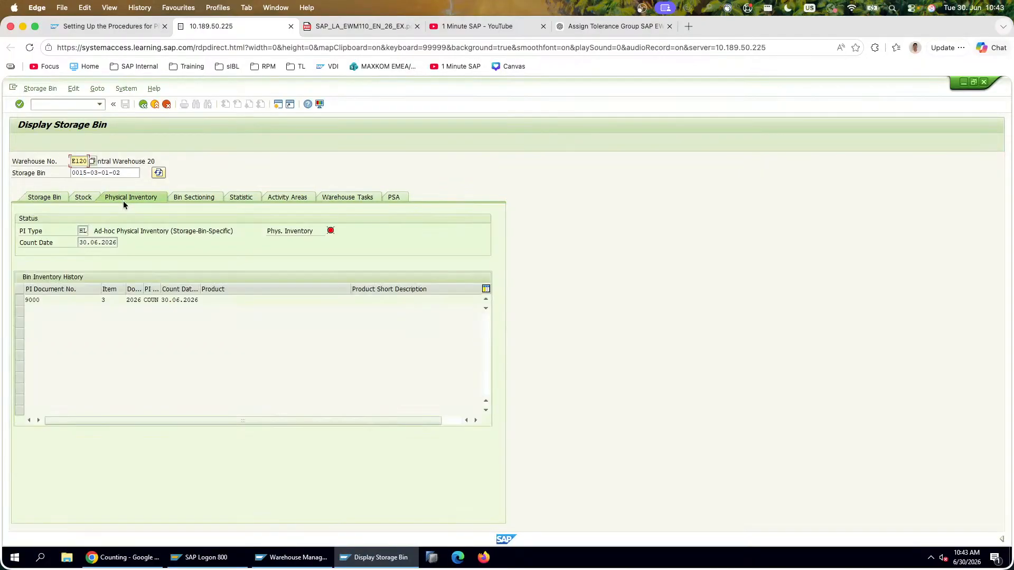
left_click(88, 201)
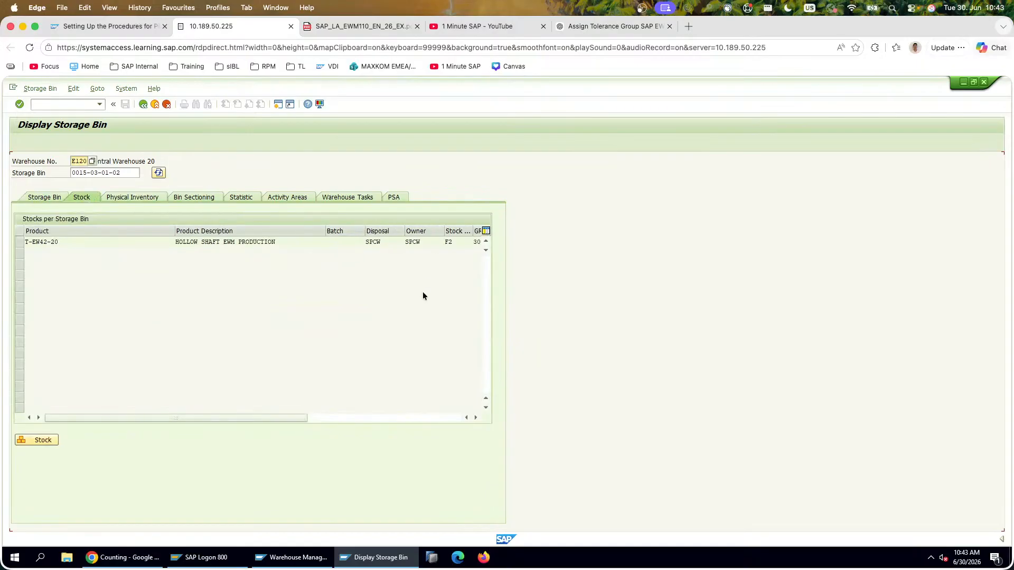
left_click_drag(299, 419, 375, 417)
left_click(173, 241)
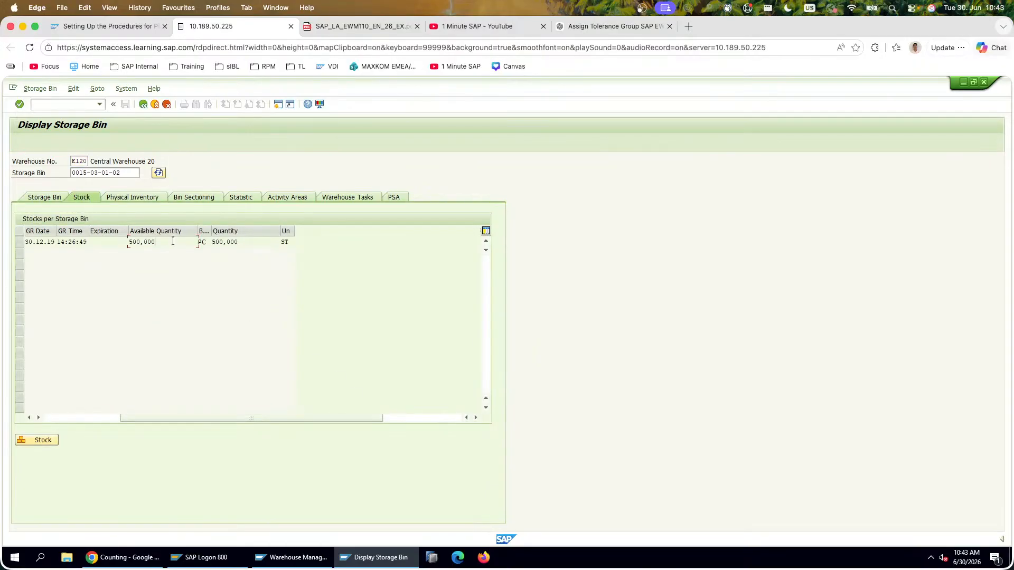
double_click(147, 242)
left_click(158, 172)
left_click(39, 196)
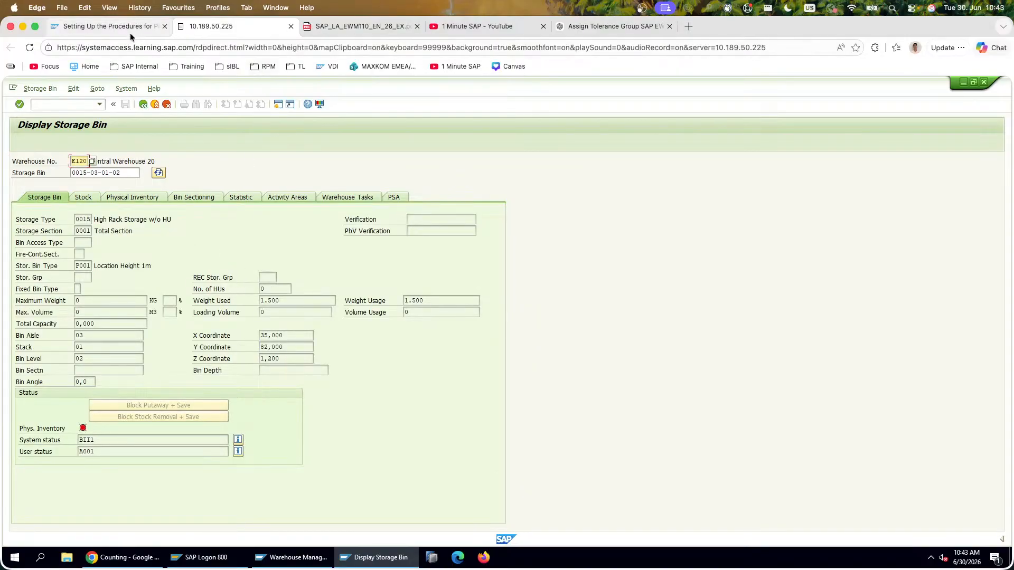
Step: Reread exercise step 7 in the PDF guide, then go back from the bin display to the monitor's physical stock list
left_click(375, 30)
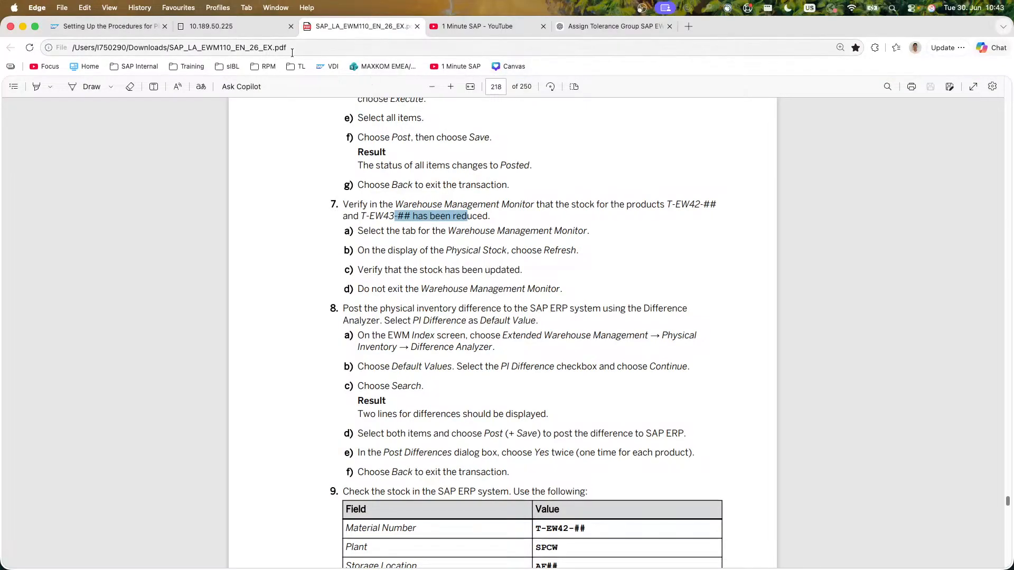
left_click(260, 33)
left_click(142, 105)
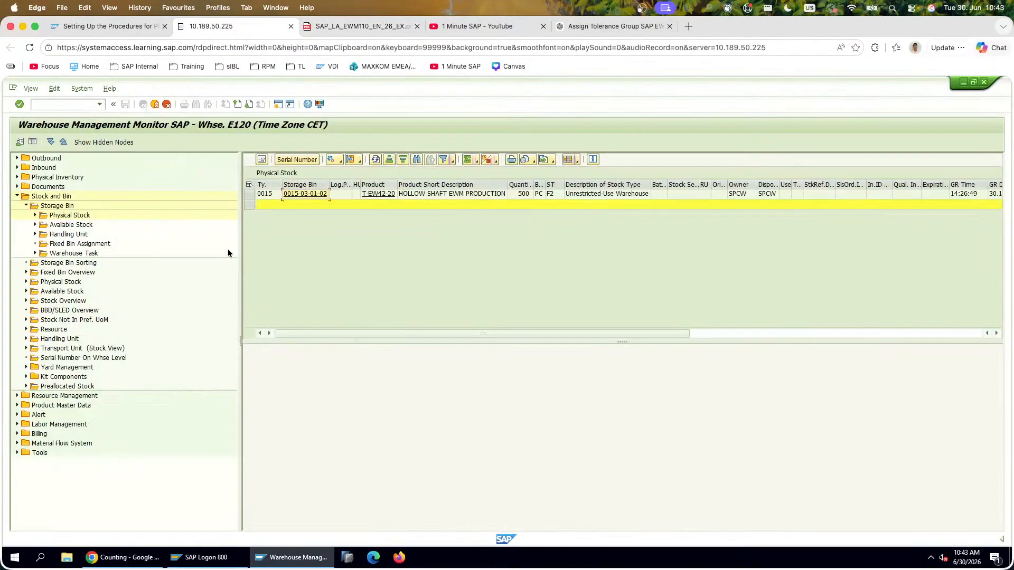
Step: Rerun the physical stock selection under Storage Bin for product T-EW43*, continuing without parent node criteria
double_click(82, 216)
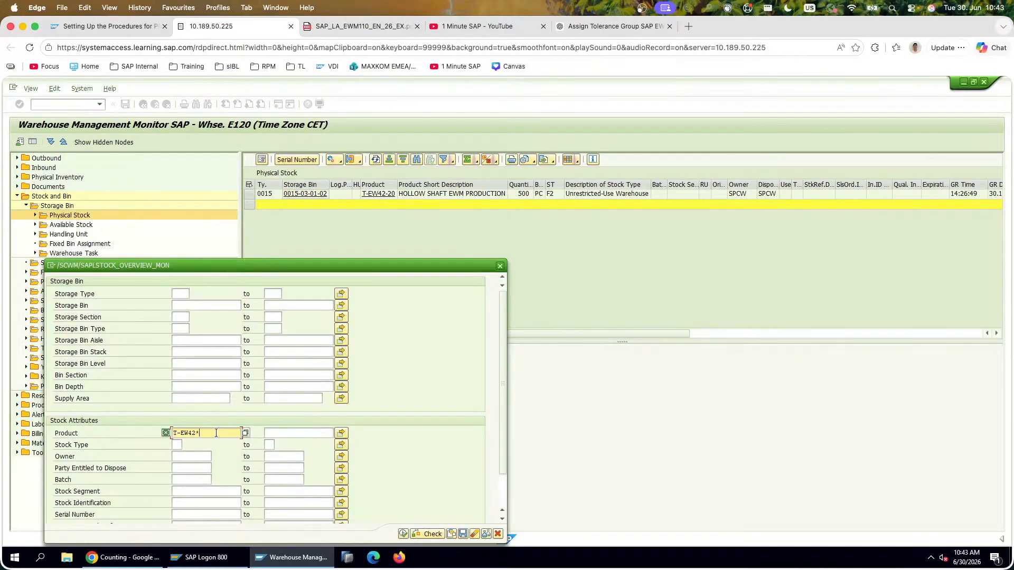
key("Return")
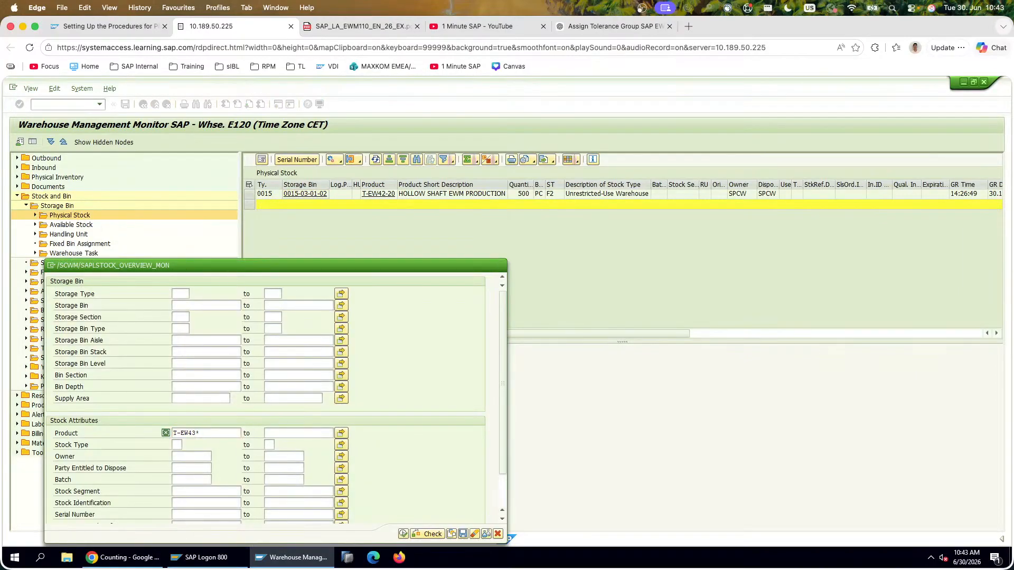
left_click(174, 294)
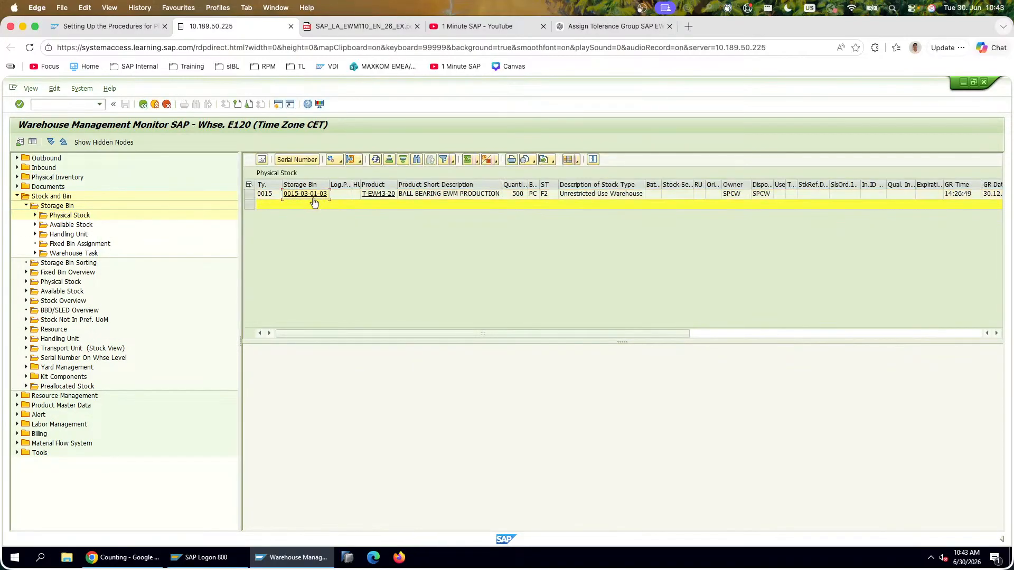
Step: Open the storage bin holding T-EW43-20, check its stock, physical inventory lock and bin sectioning, and return to the monitor
left_click(313, 195)
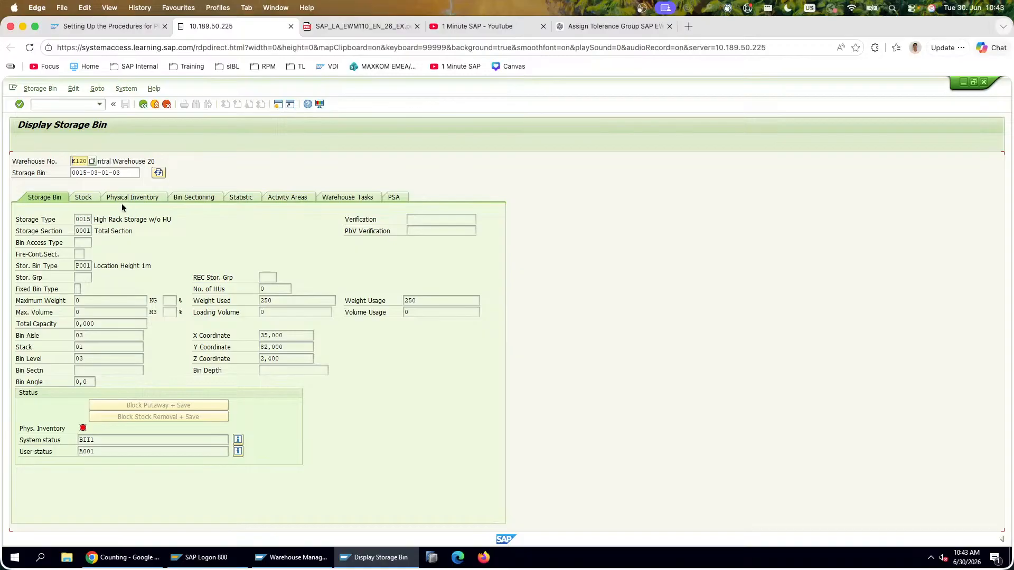
left_click(86, 196)
scroll(309, 399, "right", 5)
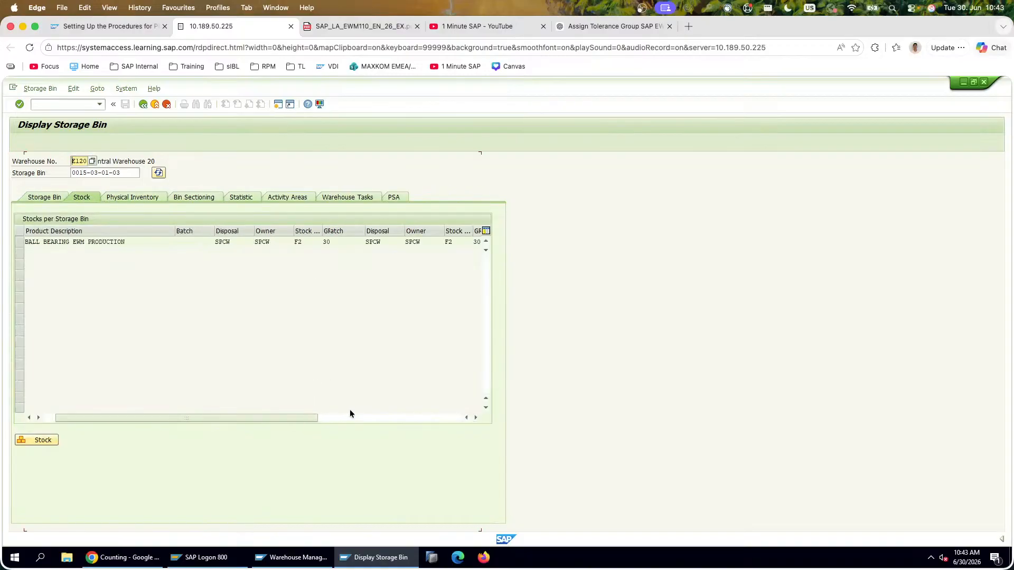
left_click(121, 199)
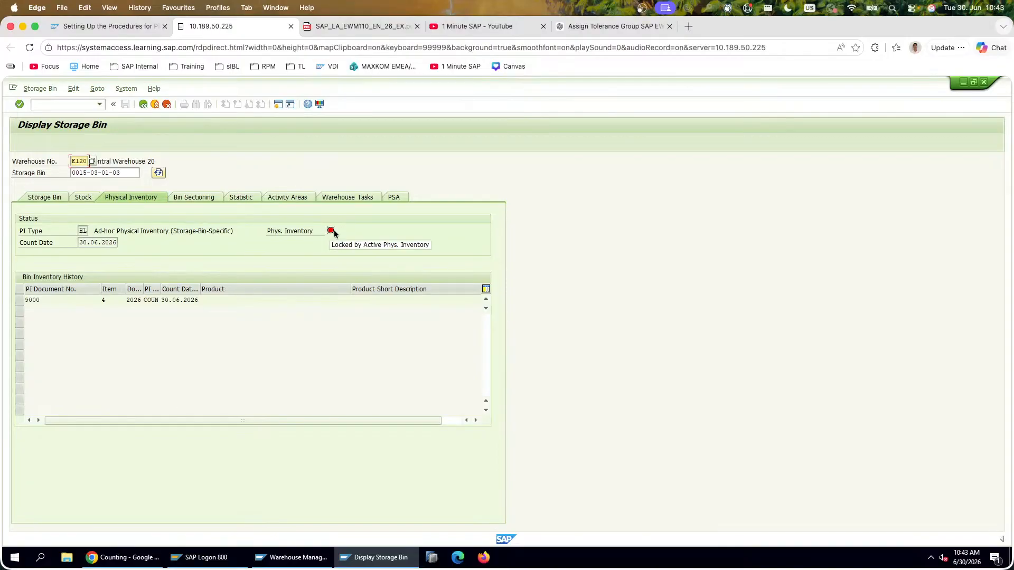
left_click(195, 198)
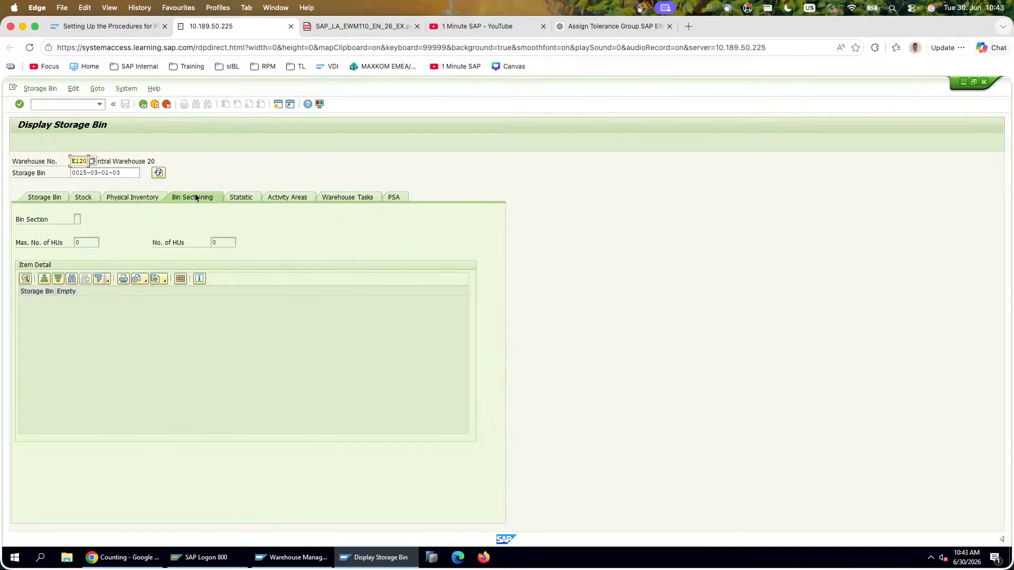
left_click(46, 198)
left_click(142, 105)
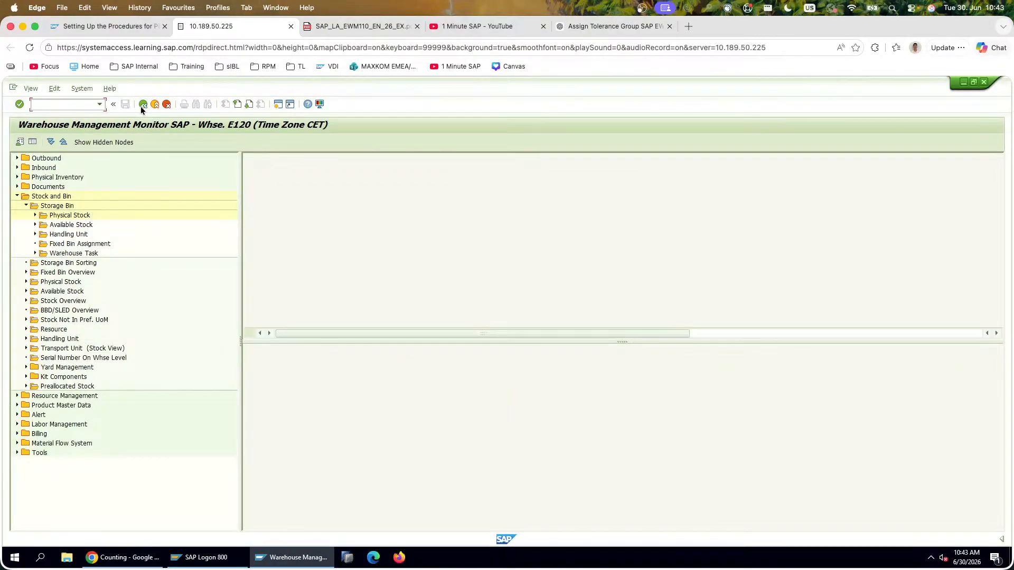
Step: Exit the monitor, open Process Physical Inventory Document, and search for all documents without specific parameters
left_click(141, 106)
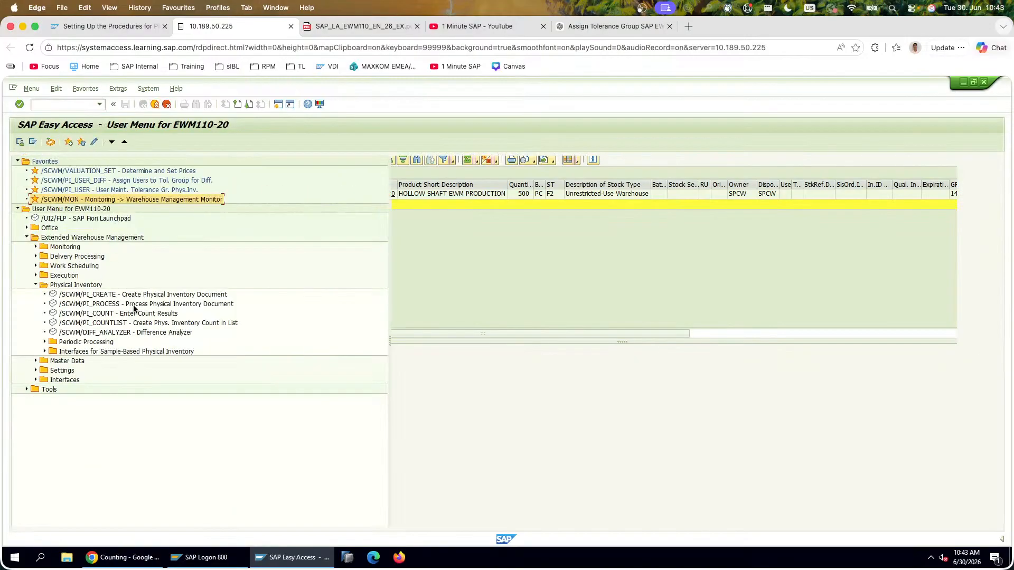
double_click(135, 305)
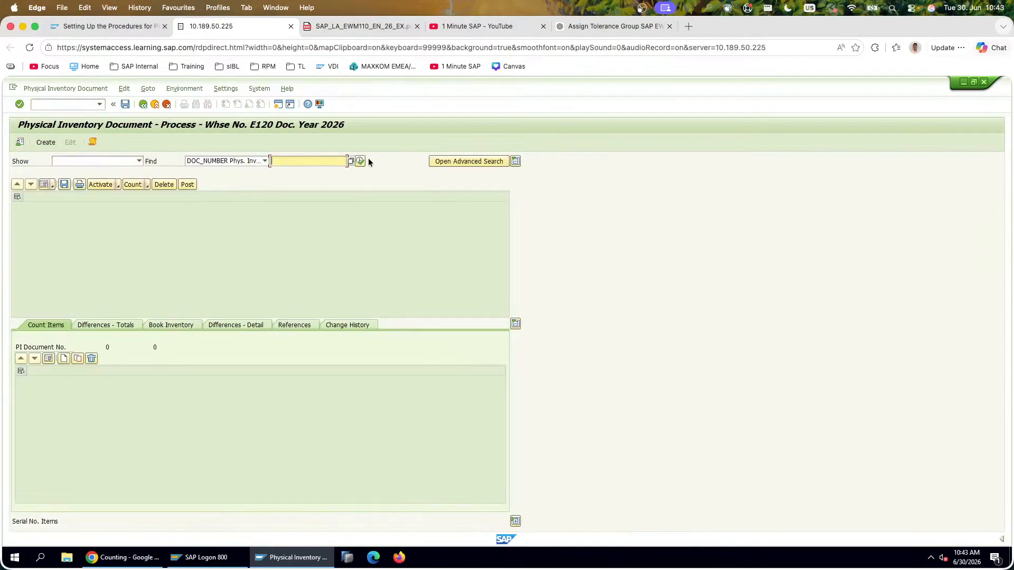
left_click(361, 162)
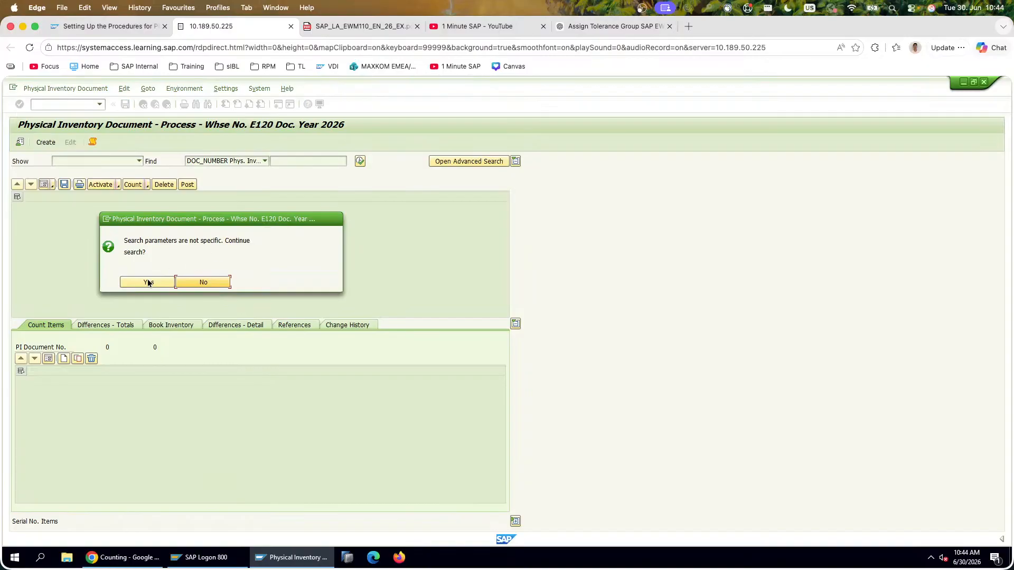
left_click(148, 282)
Step: Examine items 3 and 4 of document 9000, comparing their action description, PI status and remaining columns with the other items
left_click(145, 240)
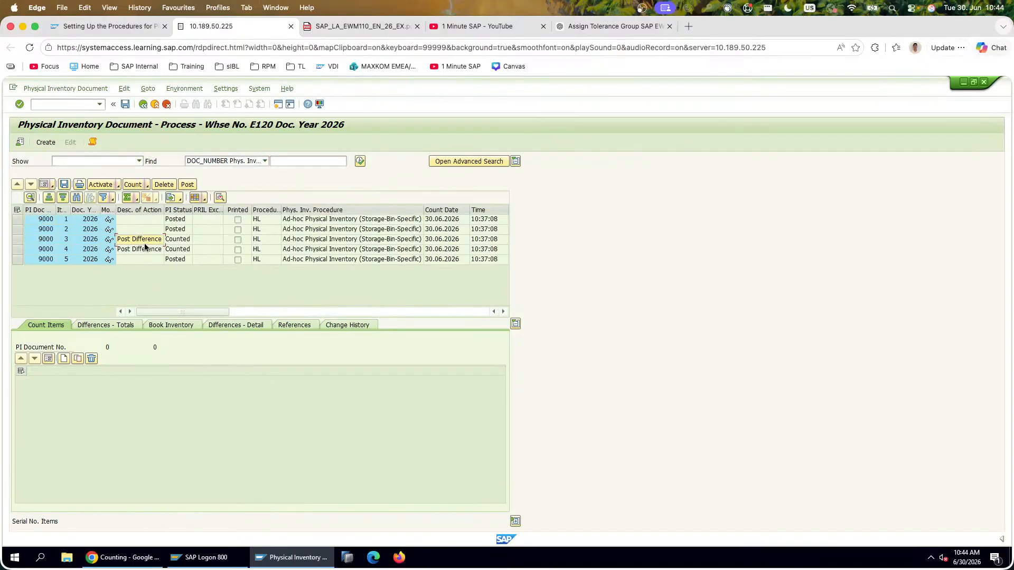
left_click(144, 248)
left_click(145, 239)
left_click(148, 250)
left_click(149, 243)
left_click(150, 249)
left_click(147, 242)
left_click(17, 239)
left_click(18, 249)
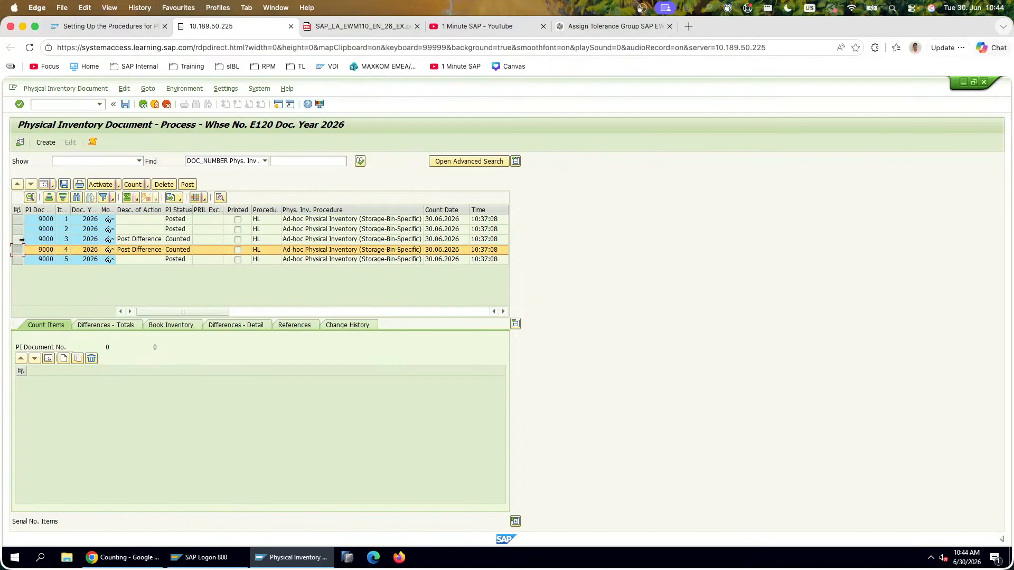
left_click(20, 241)
left_click(17, 210)
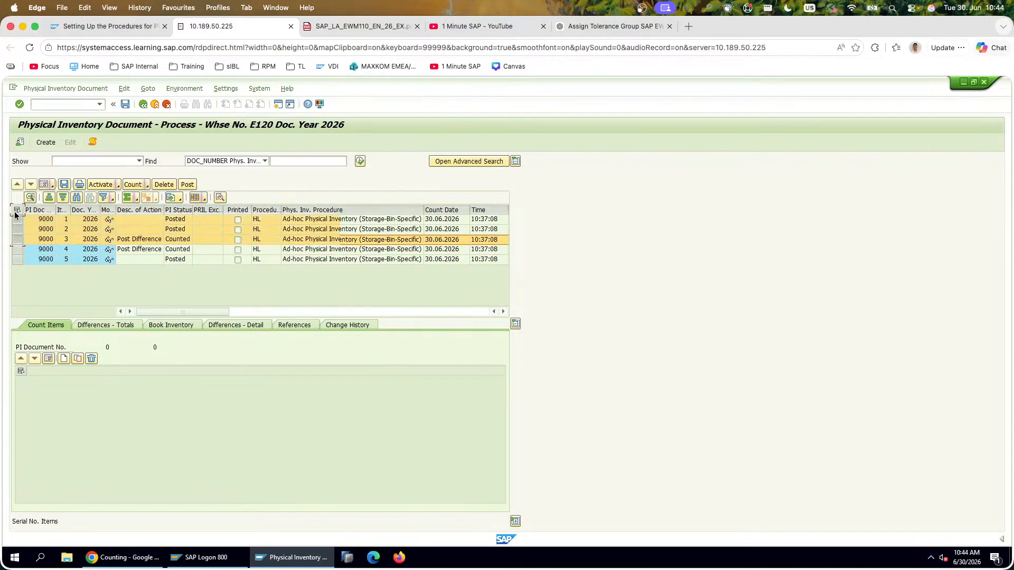
left_click(17, 241)
left_click(18, 250)
left_click(19, 239)
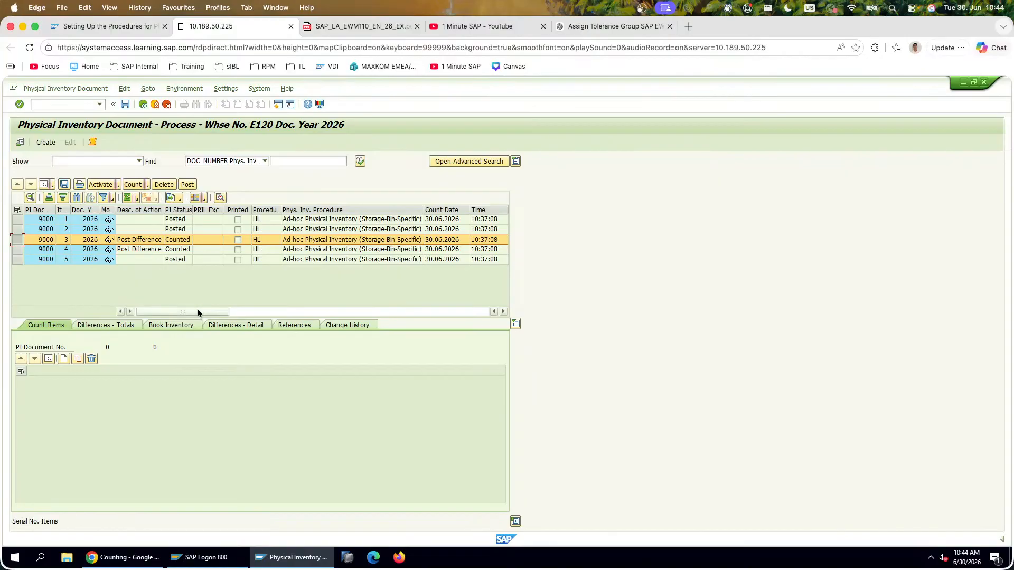
left_click_drag(197, 310, 9, 294)
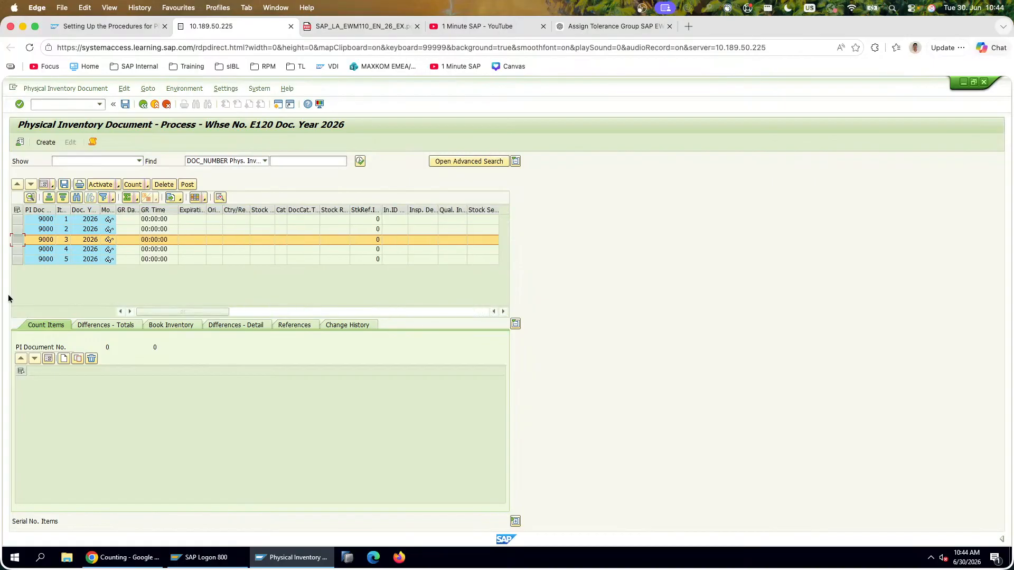
Step: Display the count items of document 9000 item 3 and review the counted quantity and storage bin
left_click(138, 240)
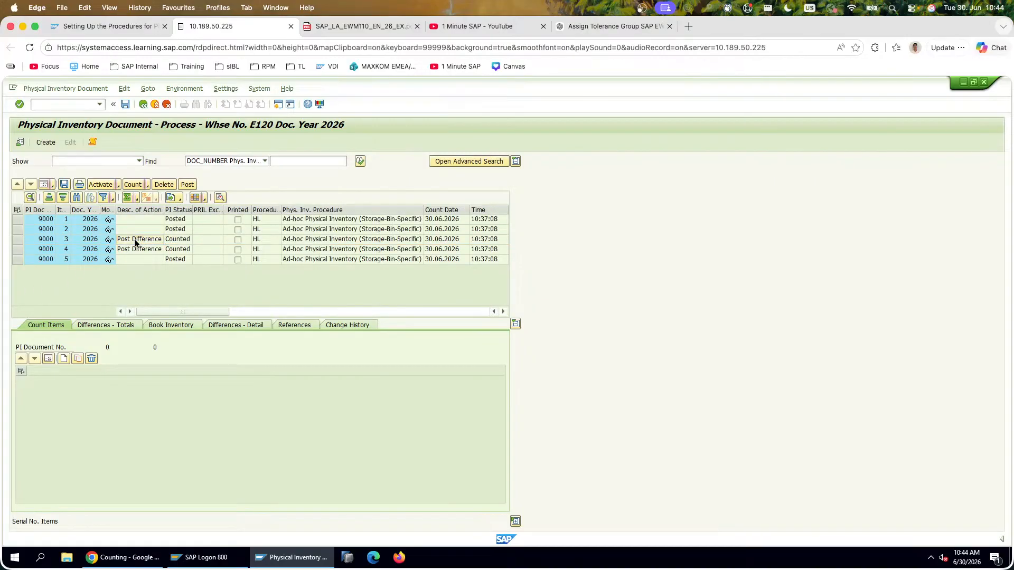
double_click(136, 240)
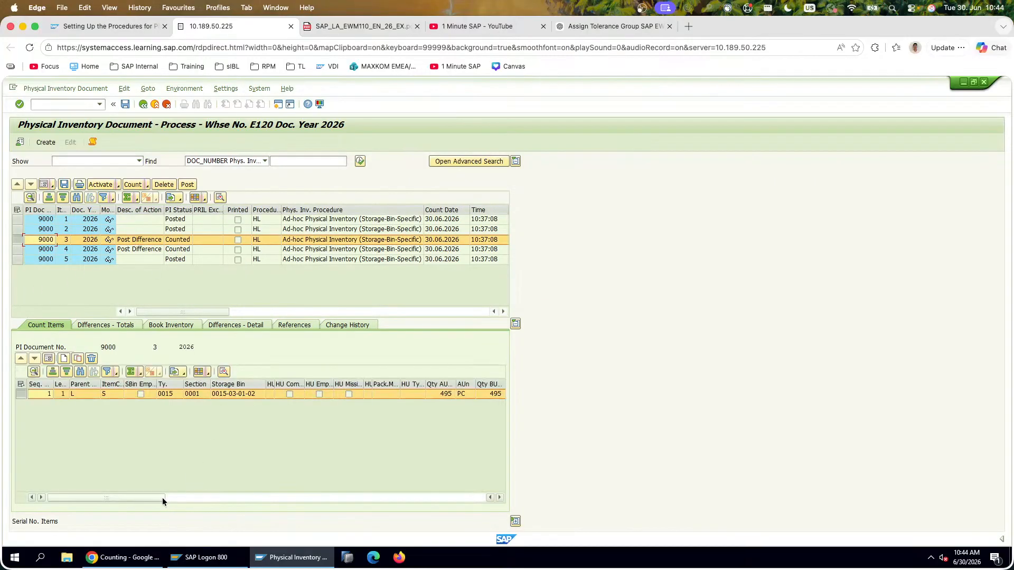
left_click_drag(159, 497, 188, 498)
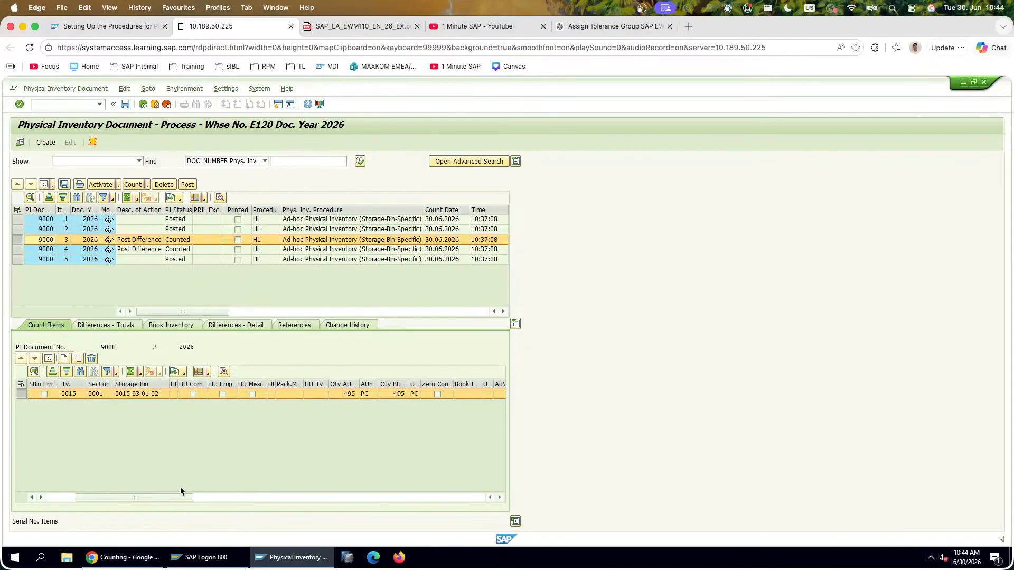
left_click_drag(170, 498, 65, 489)
Step: Read exercise steps 7 and 8 in the PDF guide on verifying the stock and posting the difference with the Difference Analyzer
left_click(375, 26)
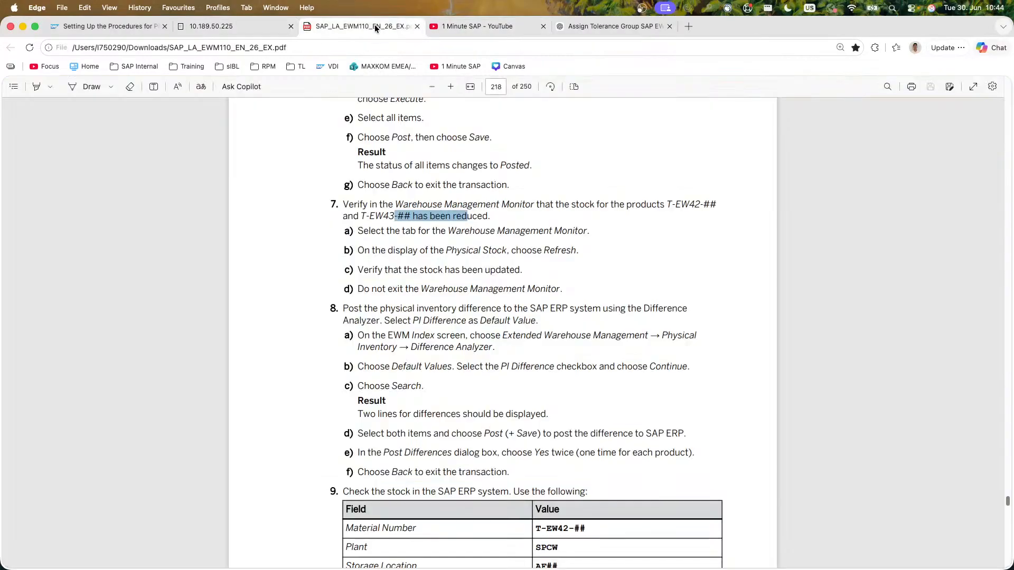
left_click_drag(368, 308, 342, 311)
left_click(542, 320)
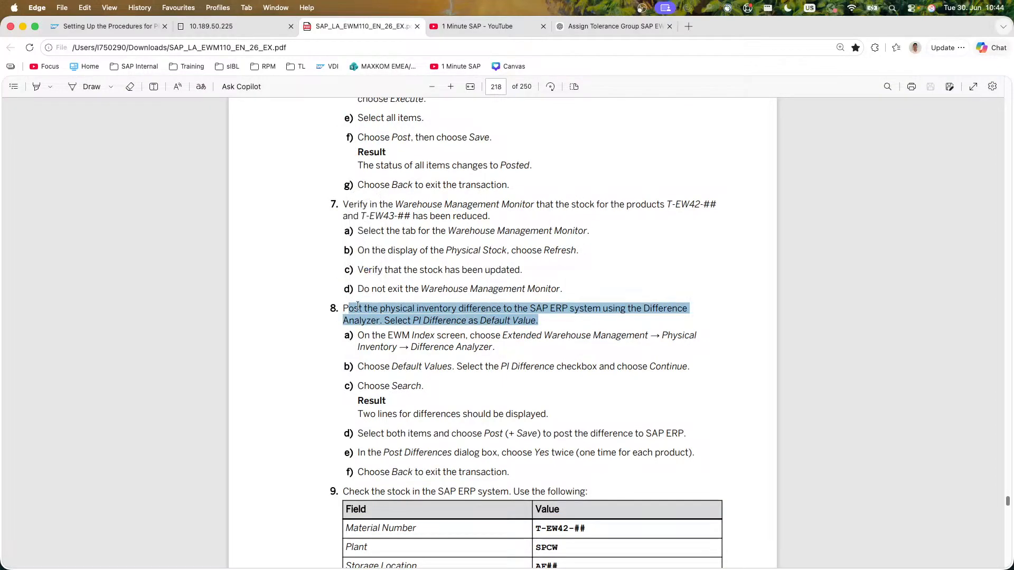
left_click_drag(342, 231, 575, 289)
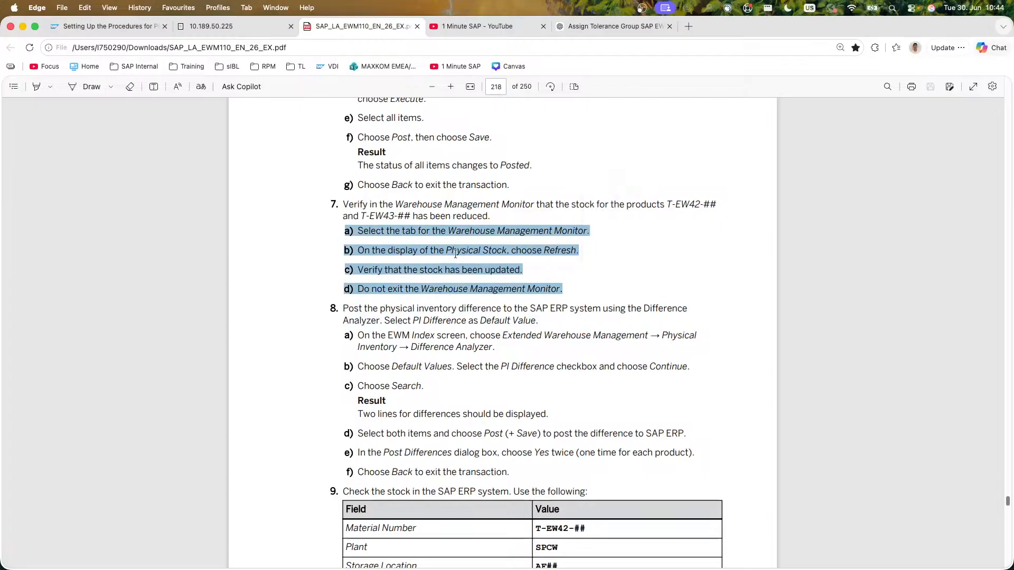
left_click_drag(345, 204, 560, 289)
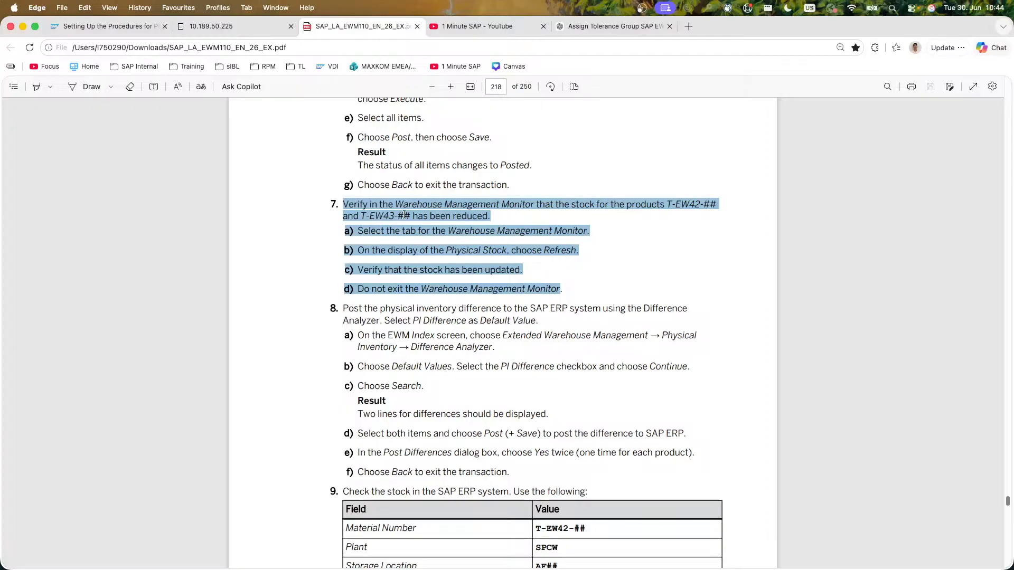
Step: Read exercise substeps d to g in the PDF guide on posting all items and the expected item status
scroll(287, 184, "up", 5)
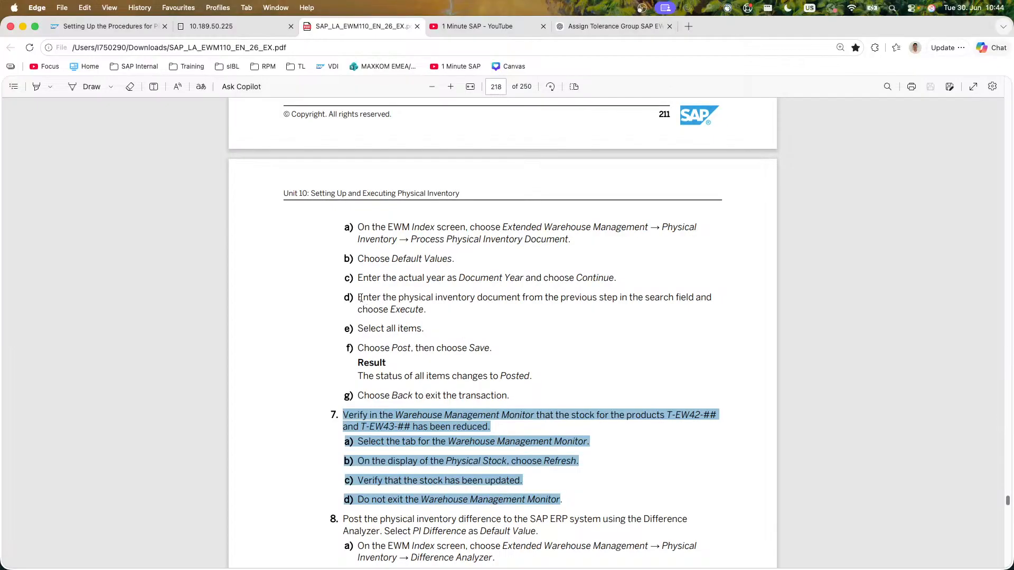
left_click_drag(359, 298, 514, 390)
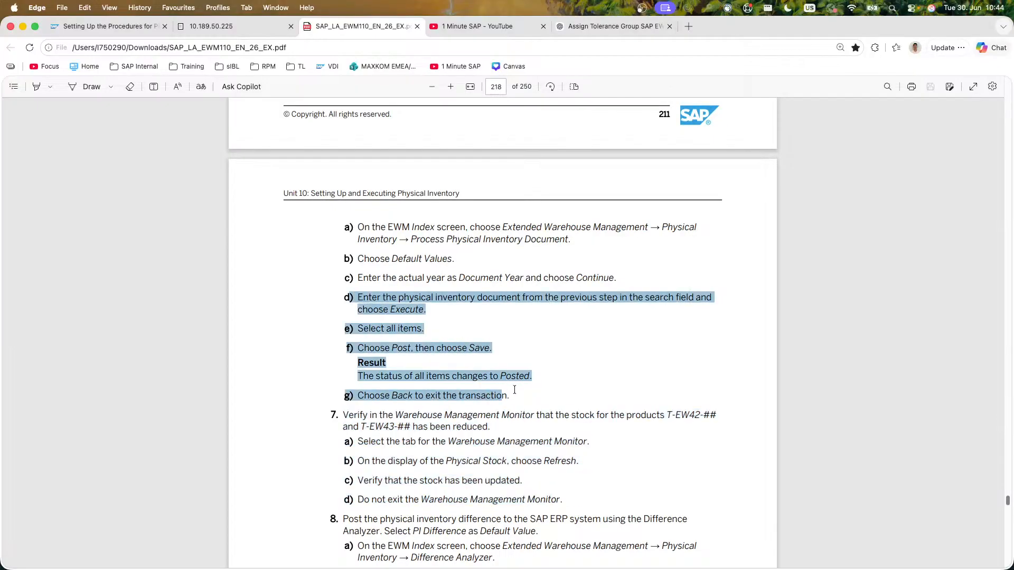
double_click(469, 376)
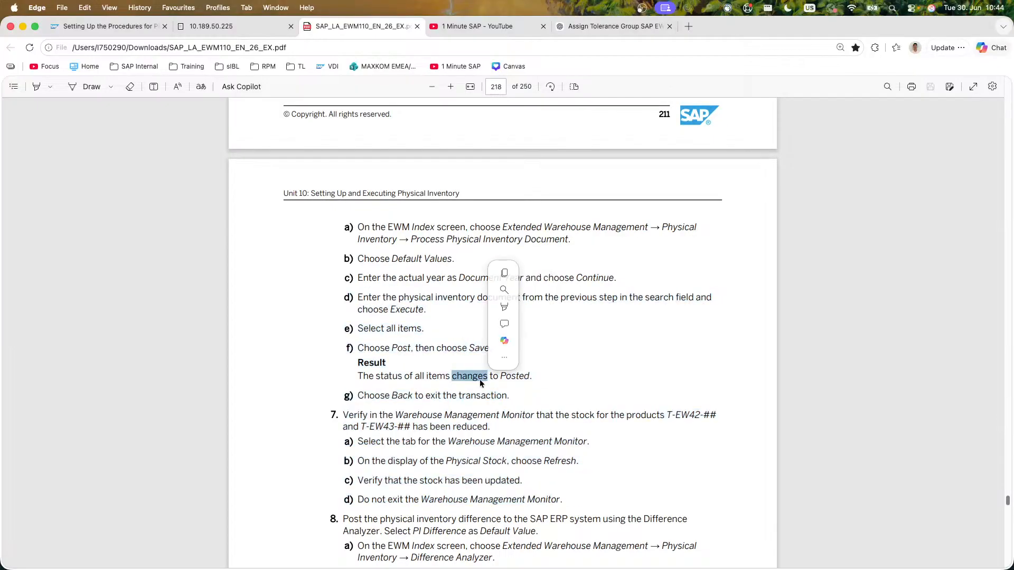
double_click(512, 375)
left_click(496, 353)
Step: Switch back to the SAP session, select items 3 and 4 of document 9000, and try to post and save them
left_click(232, 26)
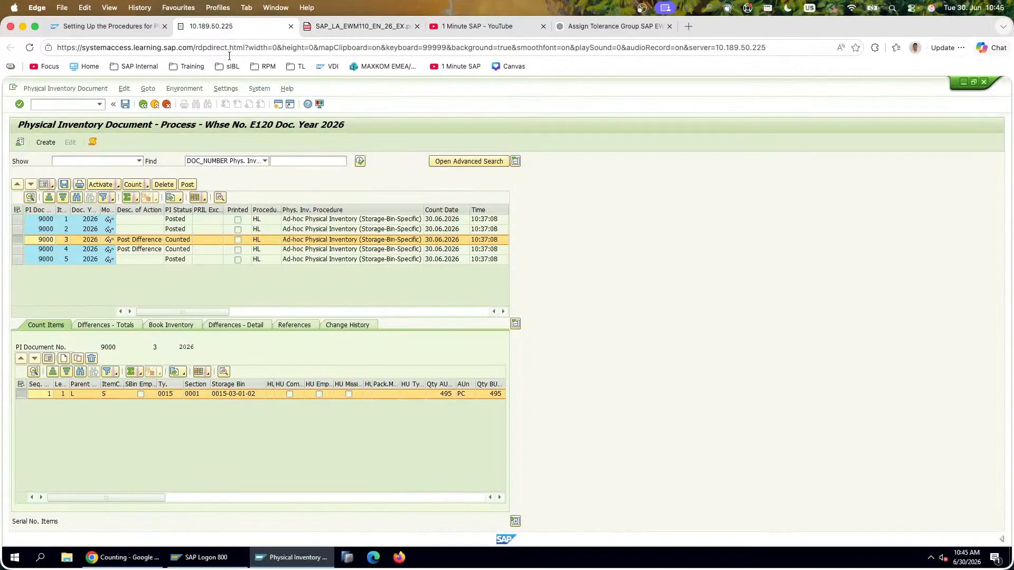
left_click(17, 240)
left_click(17, 241)
left_click(16, 249, "ctrl")
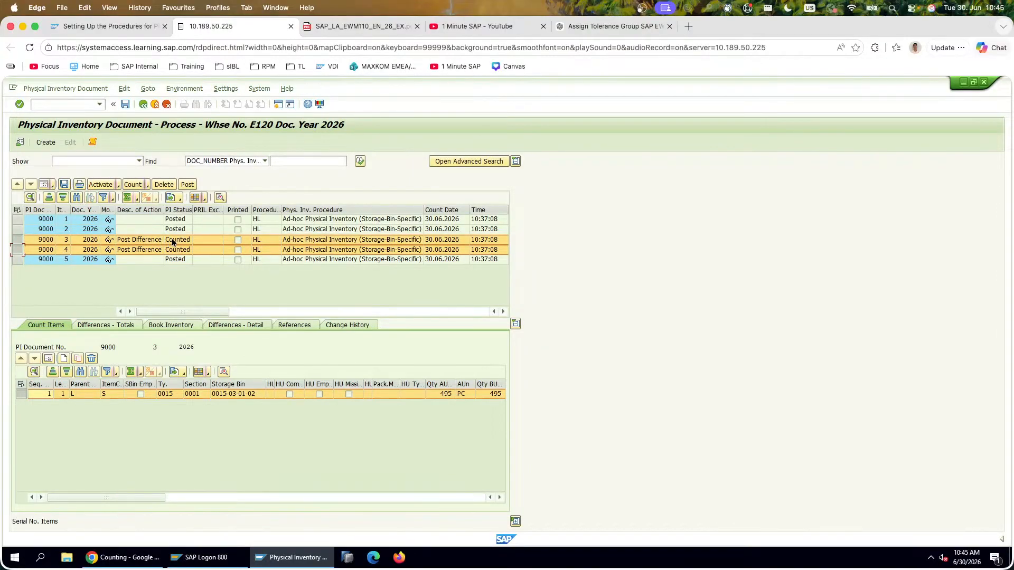
left_click(188, 186)
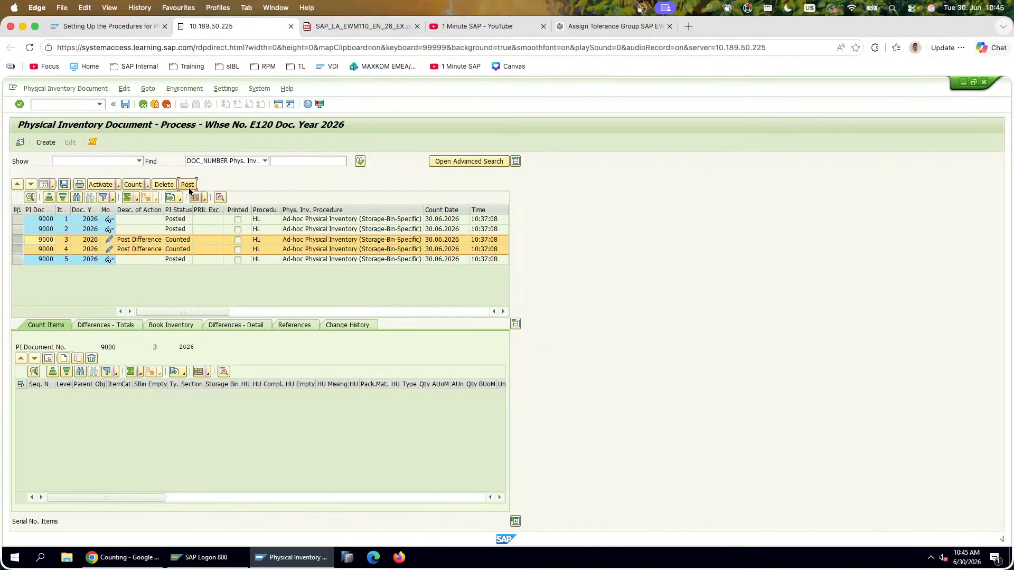
left_click(109, 240)
left_click(120, 249)
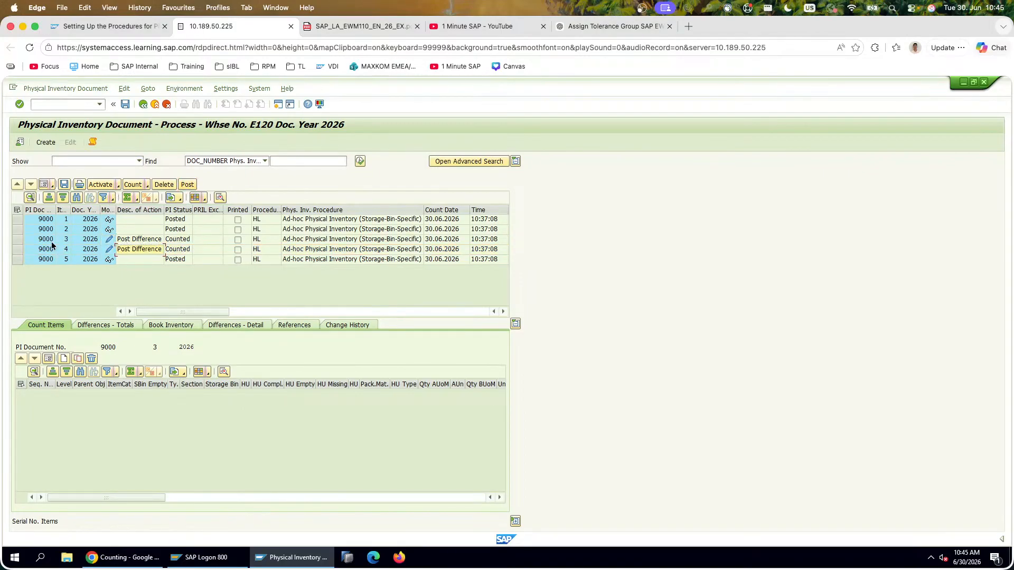
left_click(187, 185)
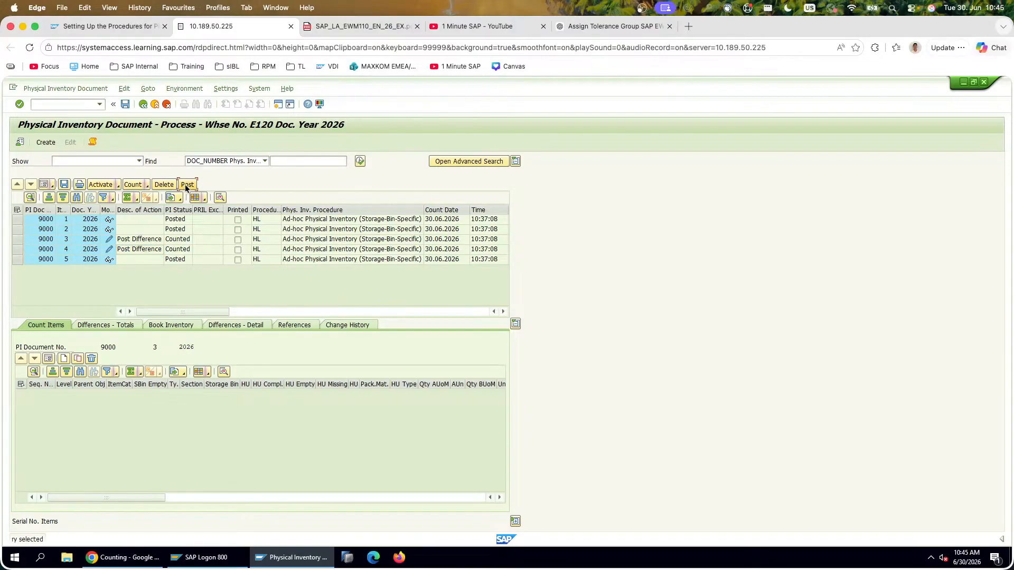
left_click(127, 105)
Step: Read each message in the posting log, close the log, and check items 3 and 4 again
left_click(157, 281)
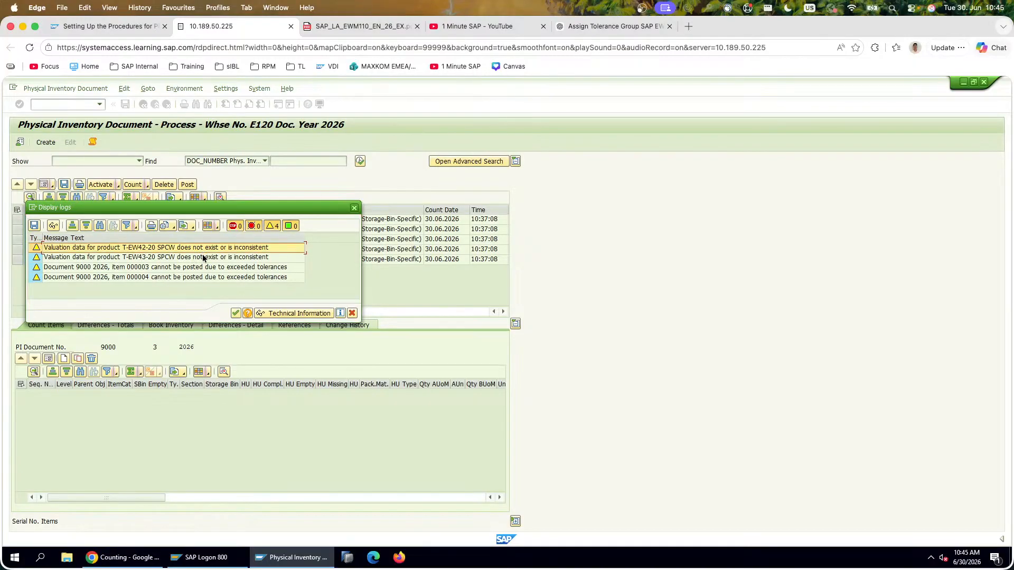
left_click(205, 259)
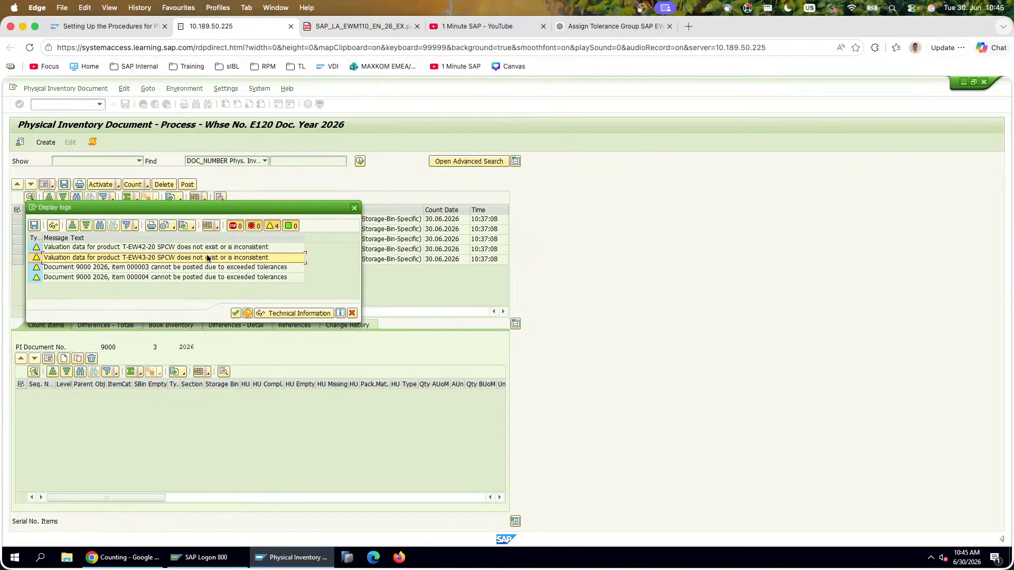
left_click(202, 267)
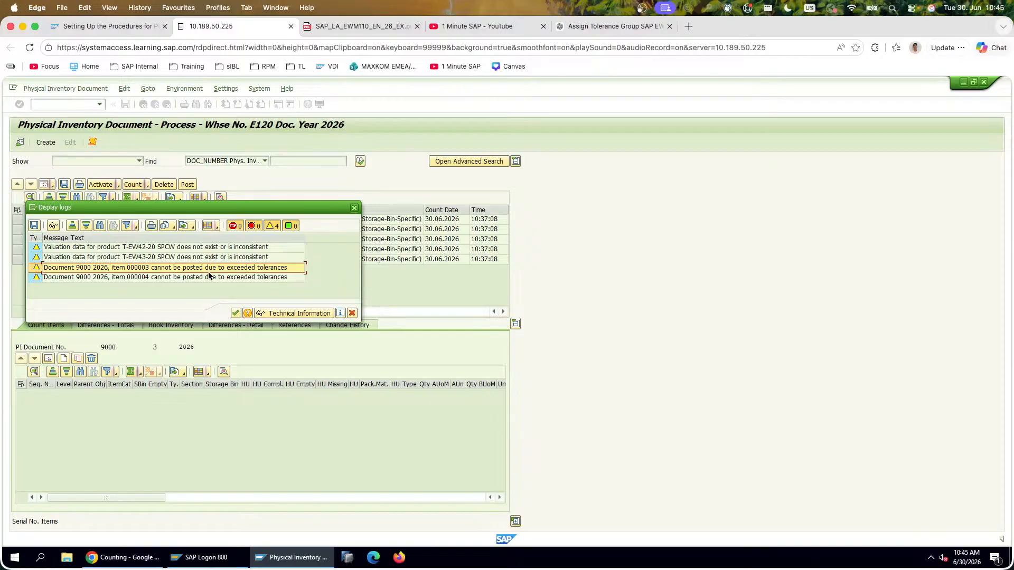
left_click(209, 278)
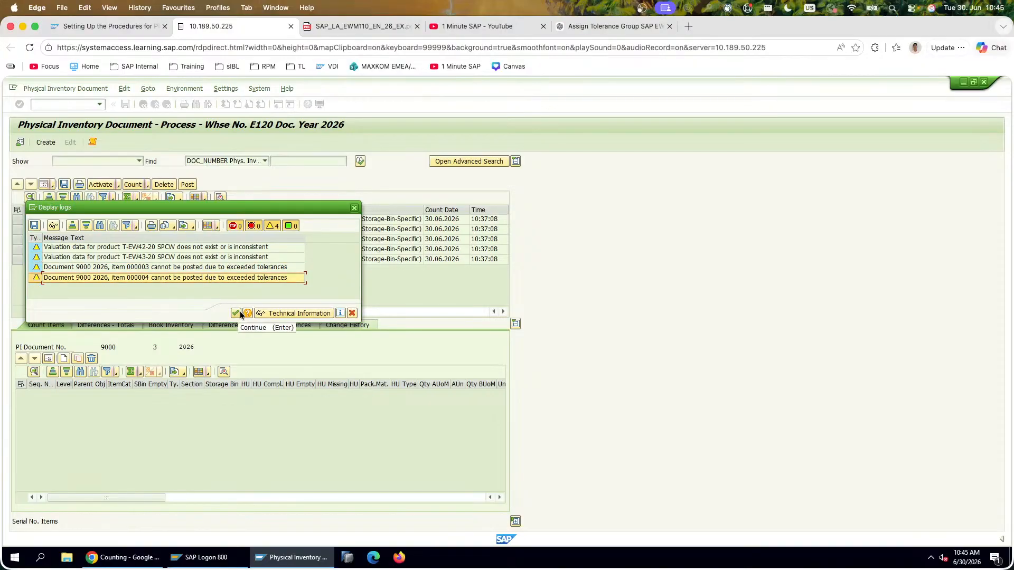
left_click(236, 313)
left_click(17, 239)
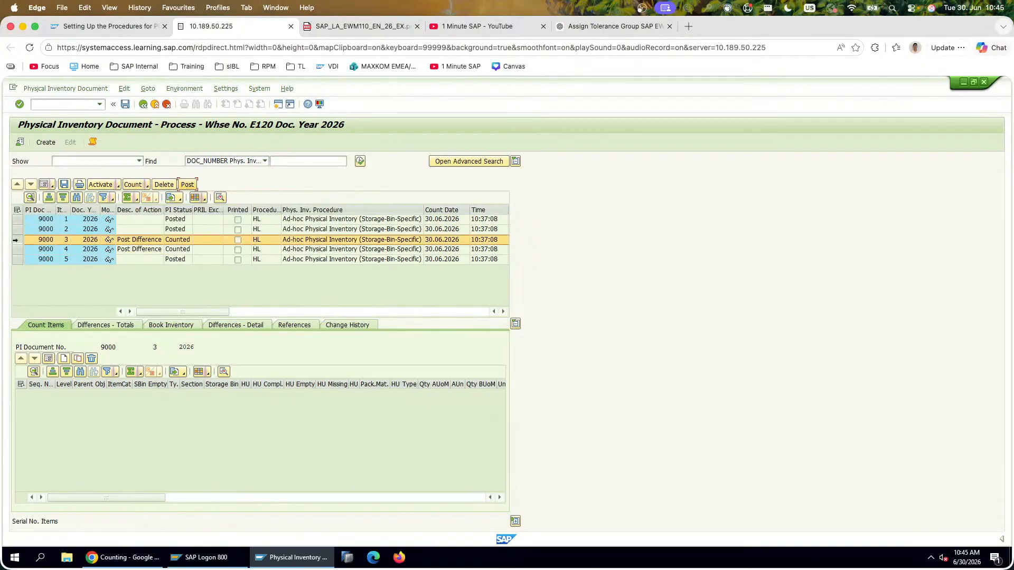
left_click(17, 250)
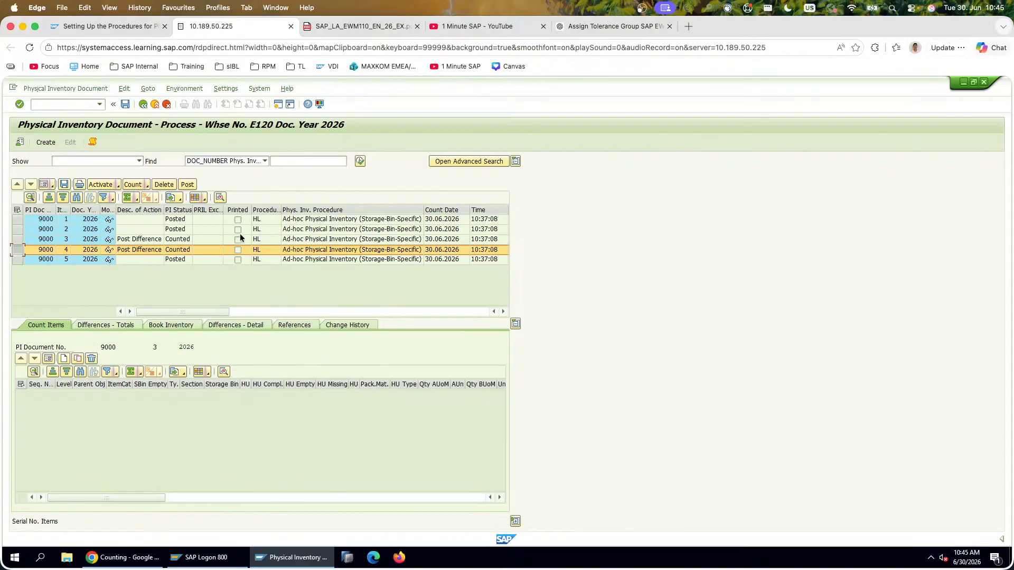
Step: Open a new session, look up the valuation prices of product T-EW42-20 in warehouse E120, and exit Determine and Set Prices
left_click(280, 107)
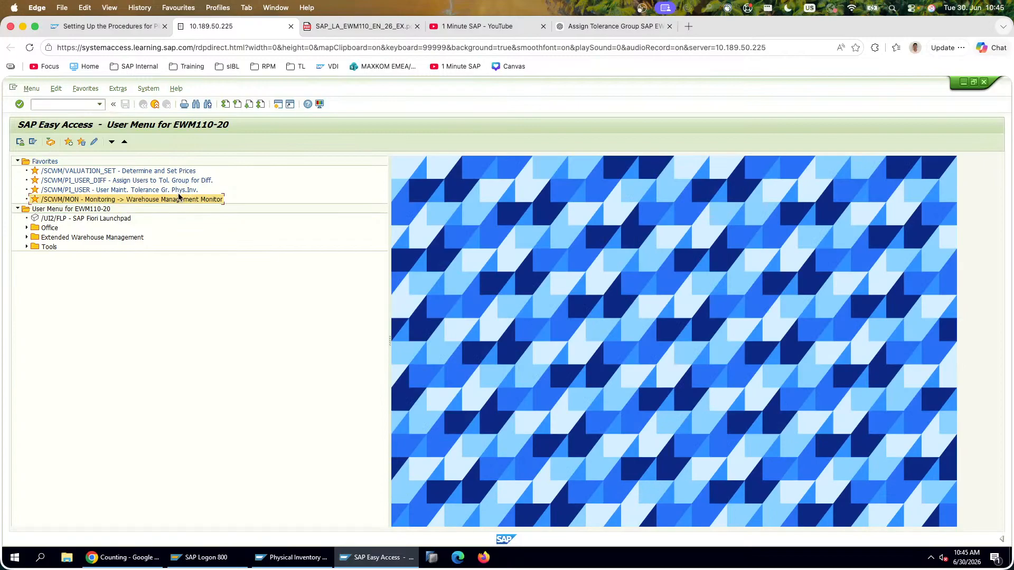
double_click(185, 177)
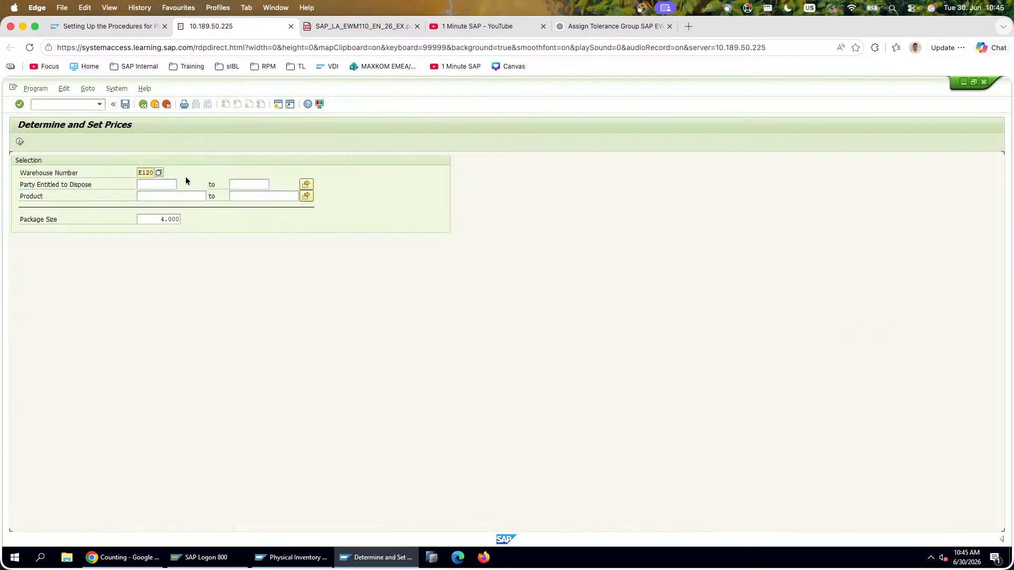
left_click(158, 184)
left_click(164, 196)
type("T-EW4")
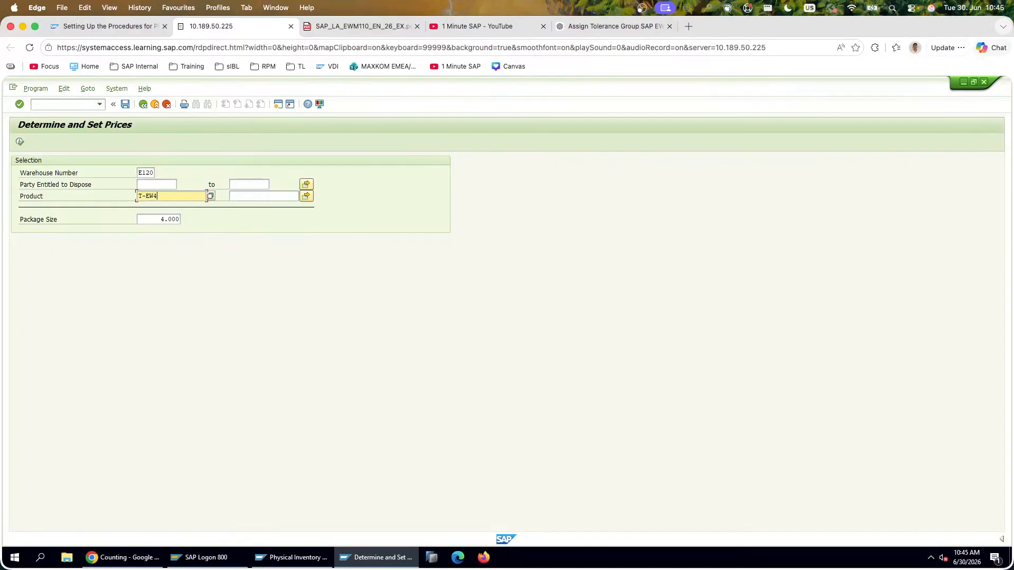
type("2-20")
key("F8")
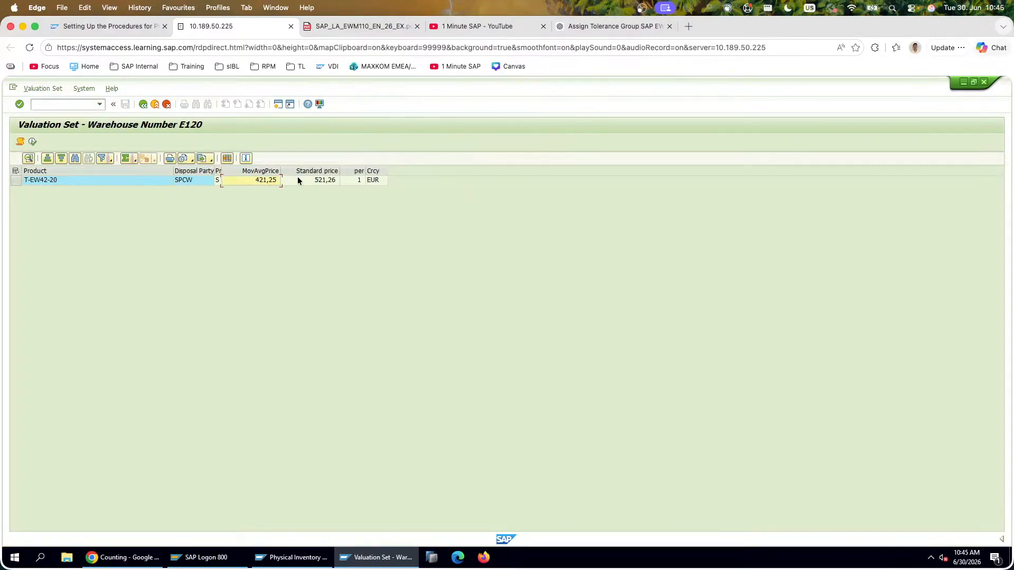
left_click(306, 180)
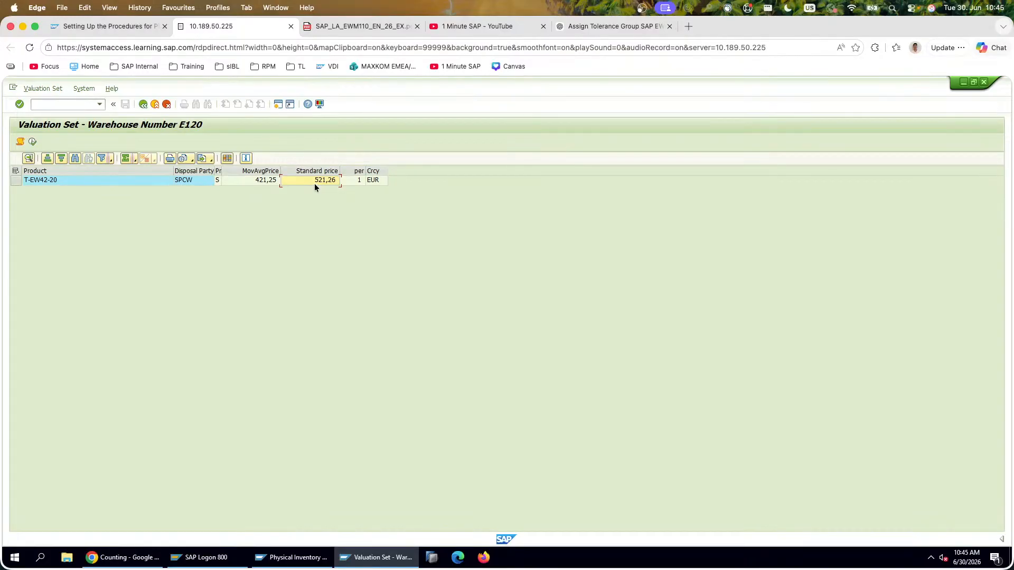
left_click(143, 105)
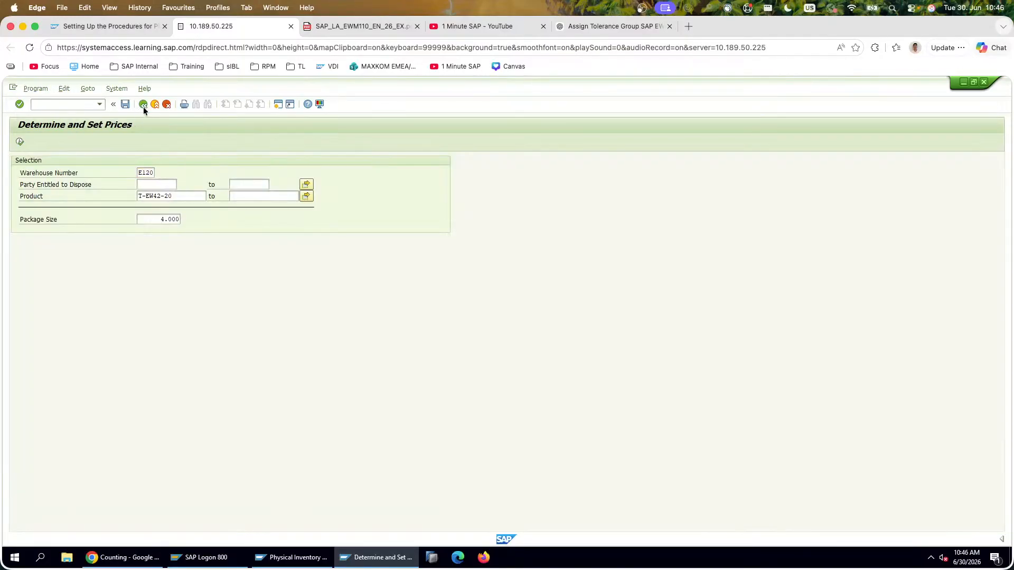
left_click(143, 105)
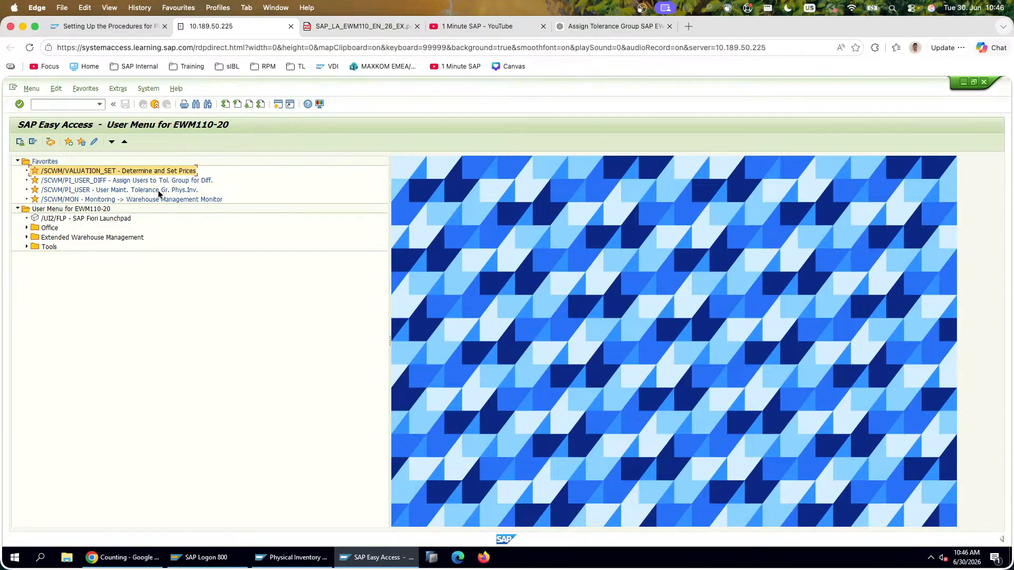
Step: Check the user's tolerance group assignments for physical inventory posting and for the Difference Analyzer, returning to the user menu
double_click(158, 191)
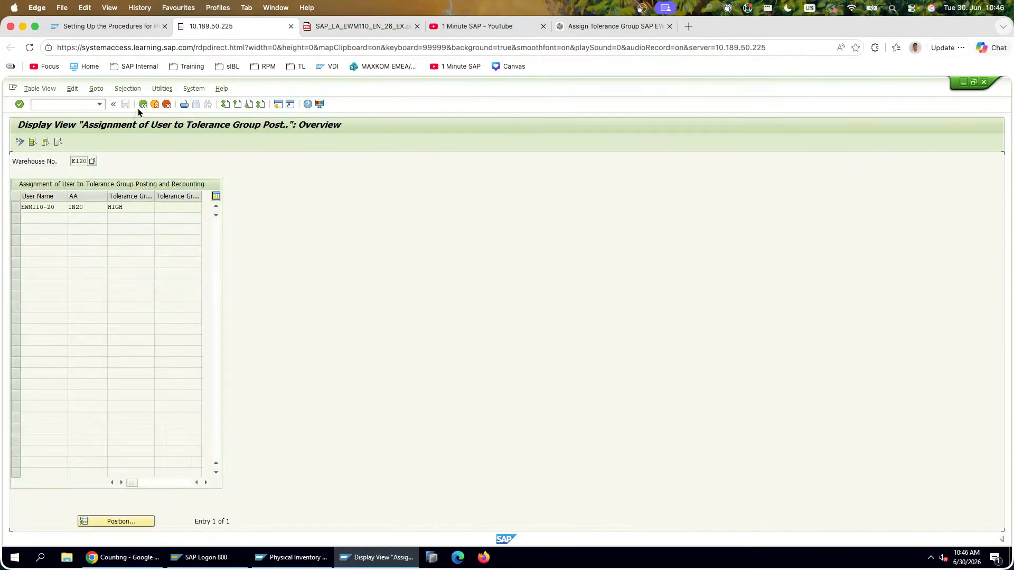
left_click(142, 105)
double_click(159, 175)
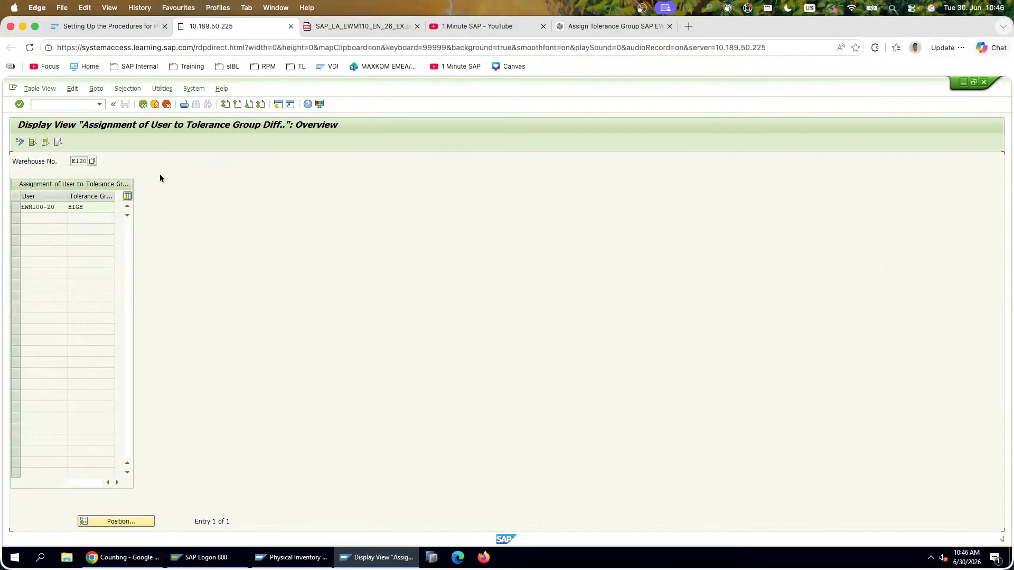
left_click(141, 108)
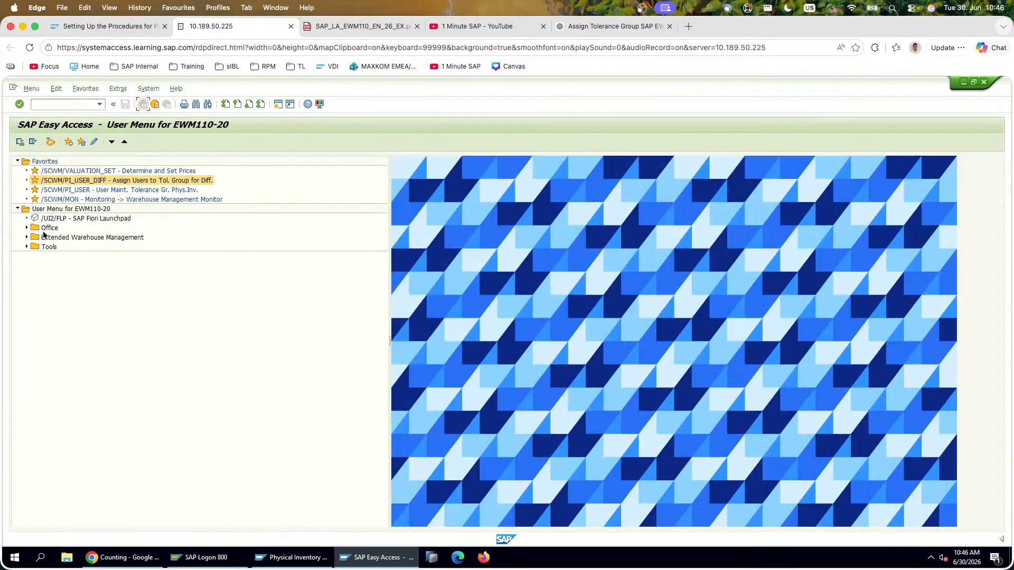
Step: Start transaction SPRO and open the customizing project EWM_CUST
left_click(71, 102)
type("spro")
key("Return")
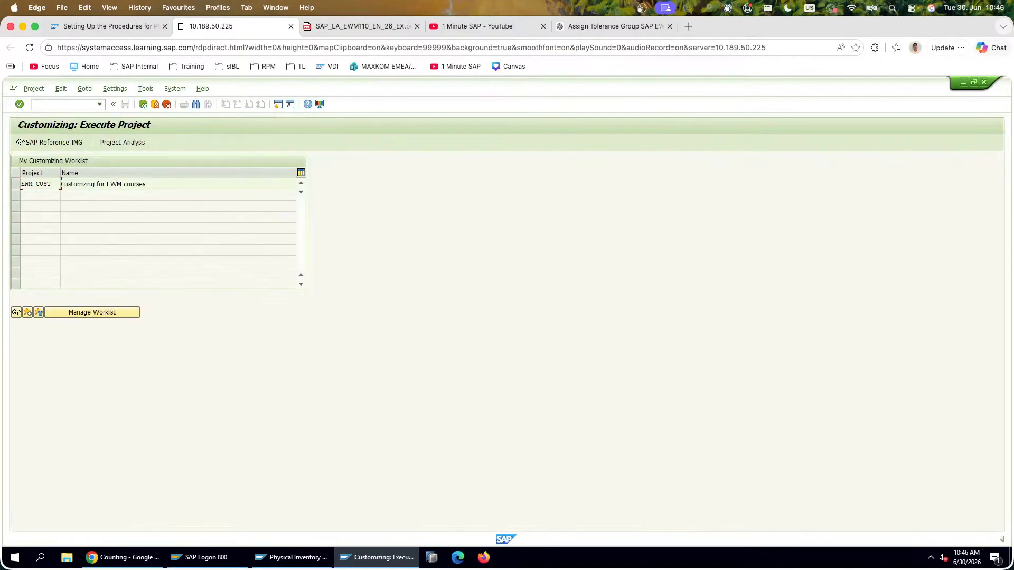
double_click(53, 184)
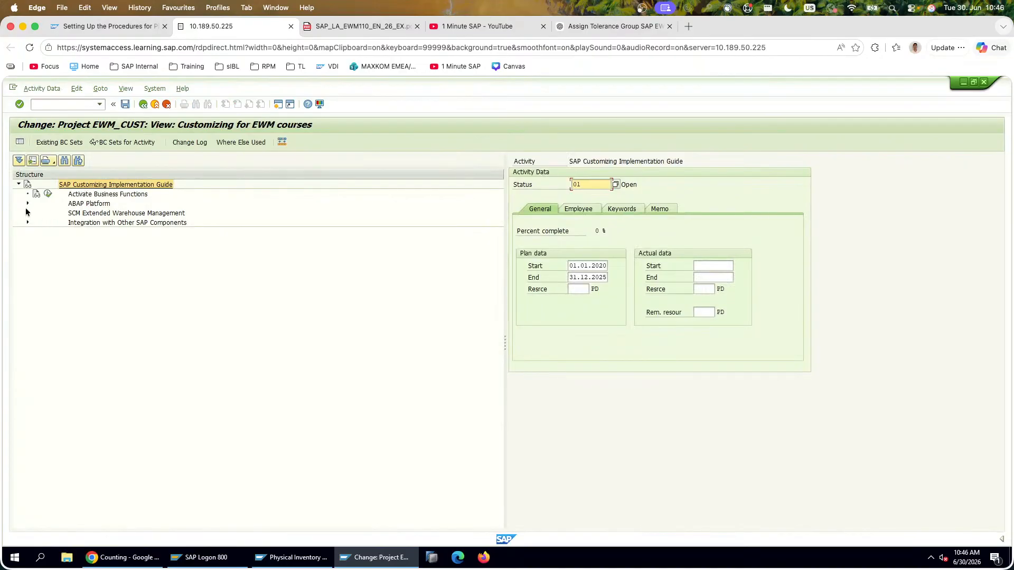
Step: Expand the Extended Warehouse Management customizing structure down to Define Tolerance Groups under the warehouse-number-specific physical inventory settings
left_click(28, 213)
left_click(36, 223)
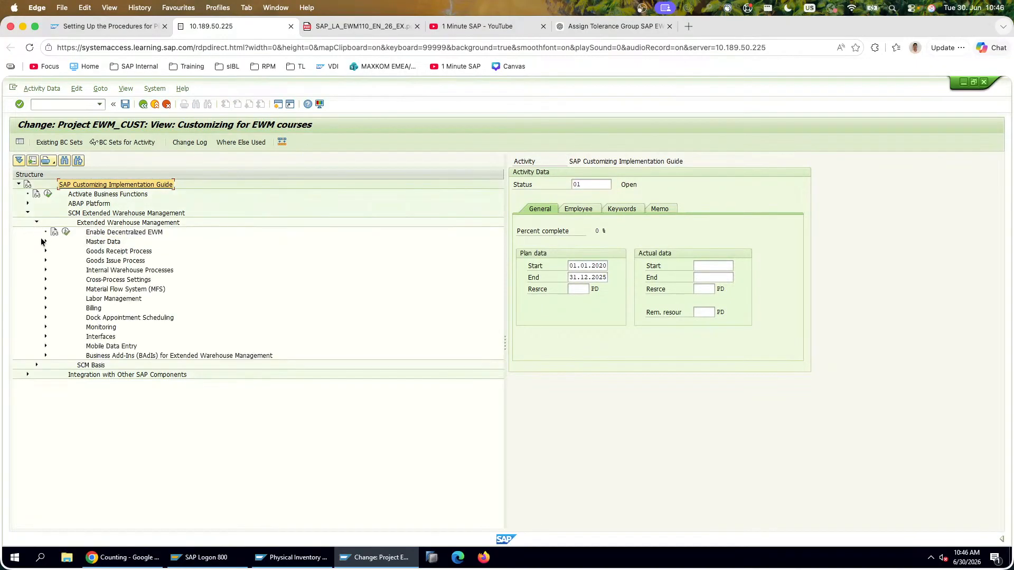
left_click(45, 270)
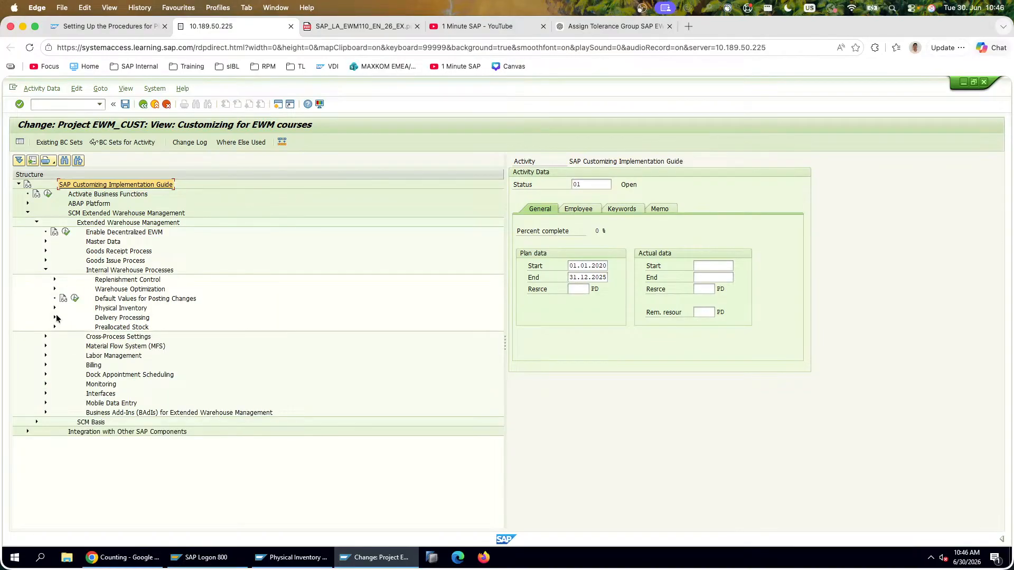
left_click(54, 308)
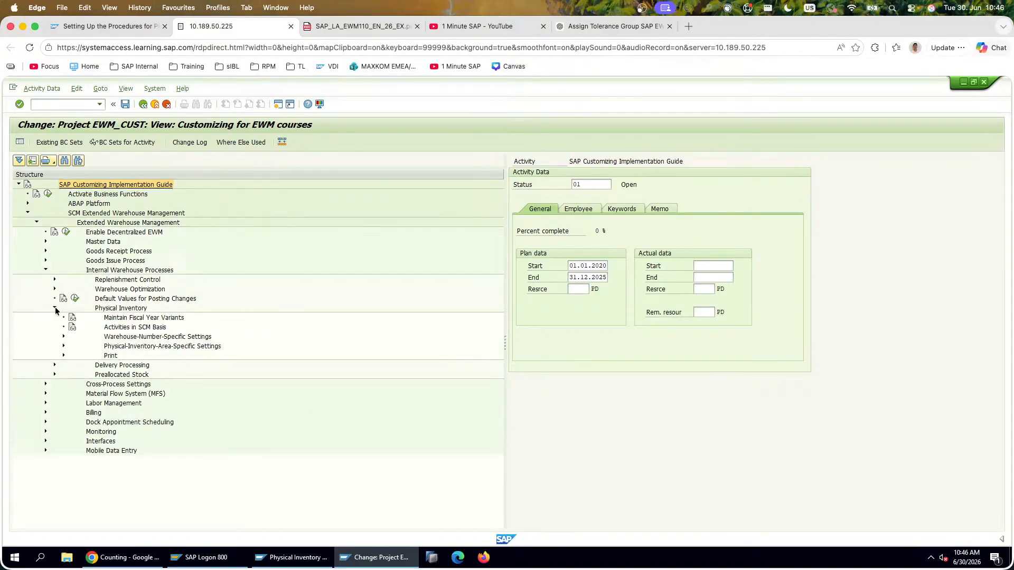
left_click(63, 346)
left_click(61, 347)
left_click(62, 336)
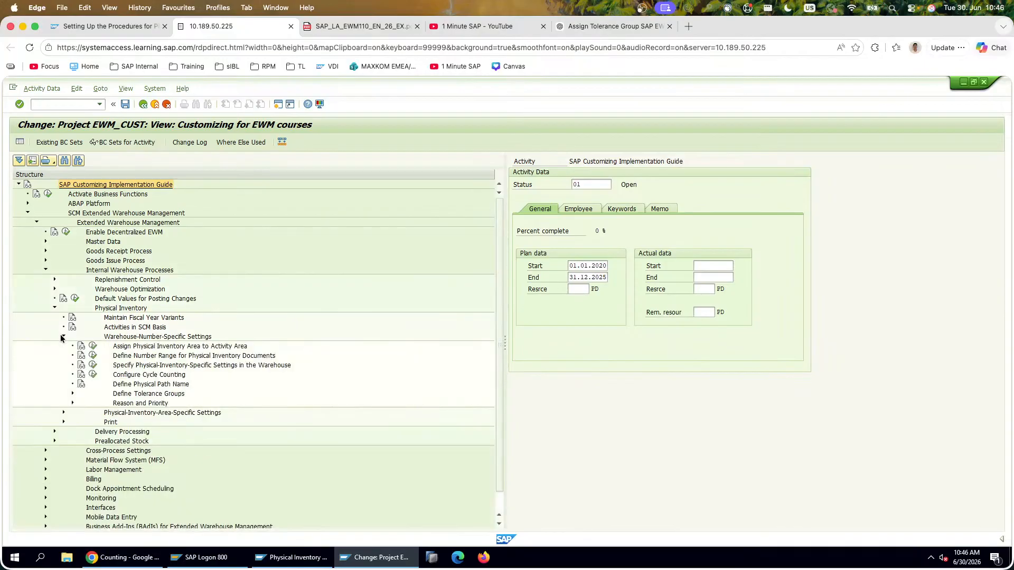
left_click(73, 393)
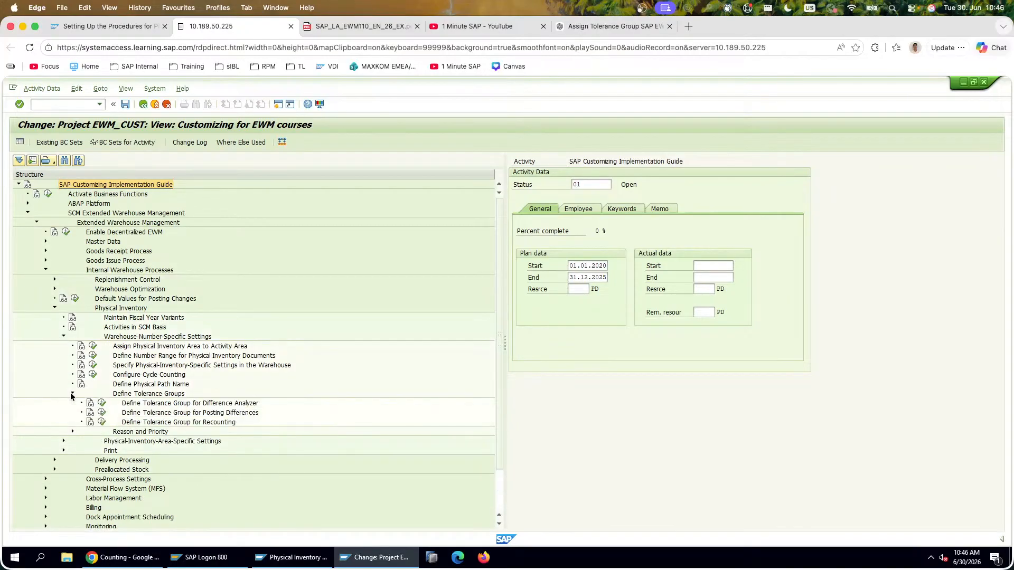
Step: Open Define Tolerance Group for Posting Differences and examine the percentage and value-based tolerances of group HIGH in warehouse E120
left_click(159, 403)
left_click(147, 419)
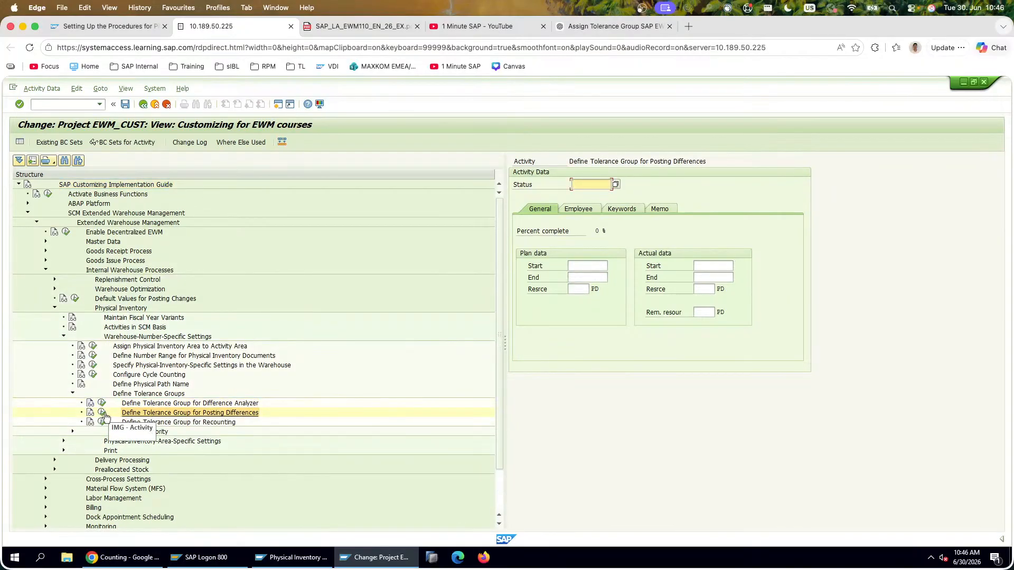
double_click(132, 413)
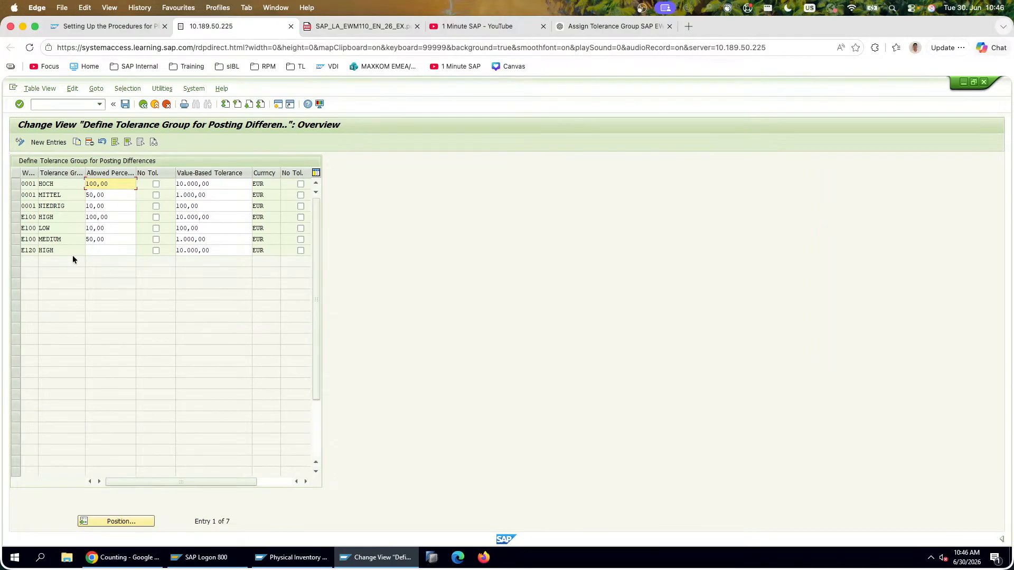
left_click_drag(67, 250, 39, 251)
left_click_drag(210, 253, 155, 260)
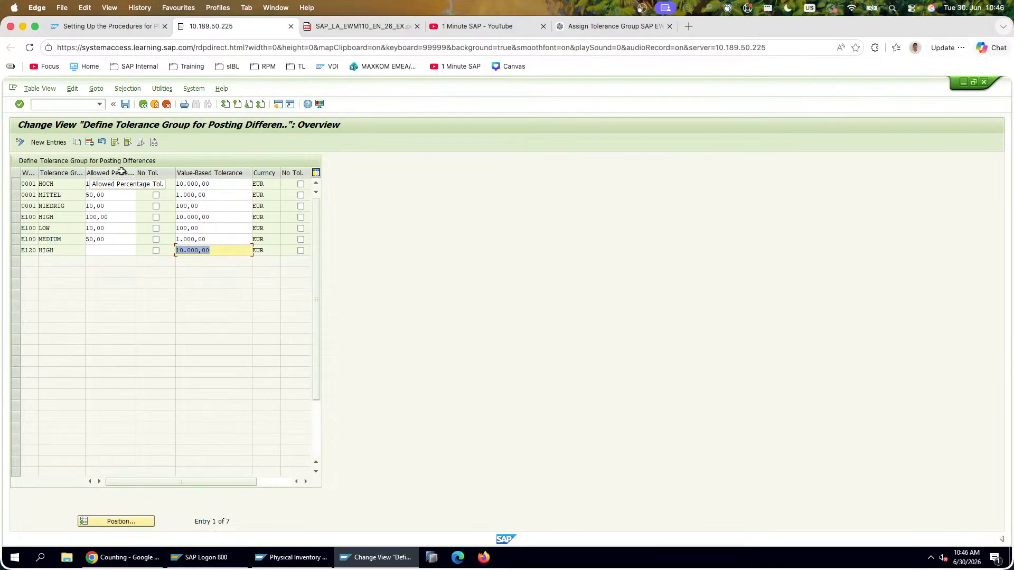
left_click(222, 253)
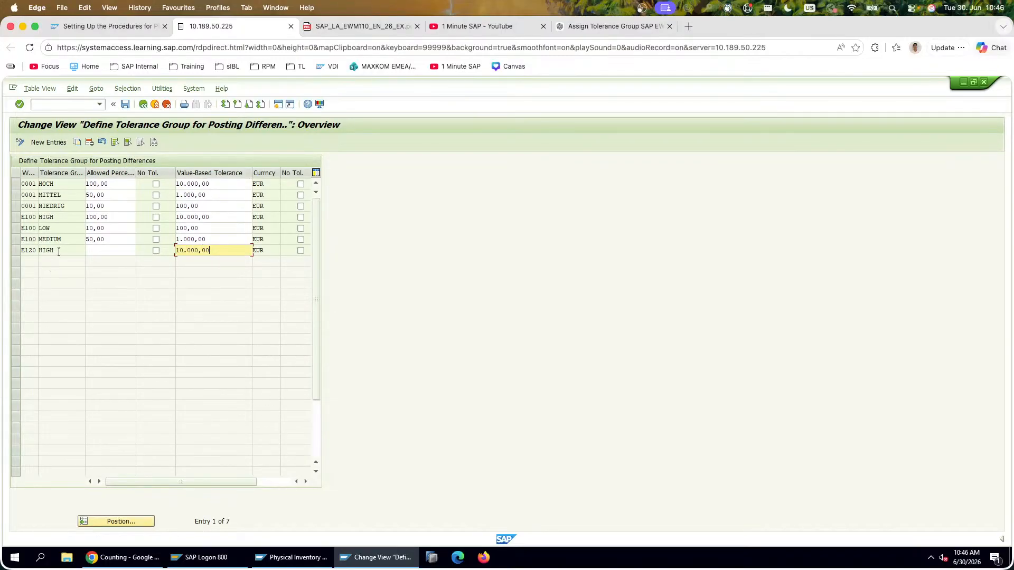
Step: Examine the value-based tolerance and remaining columns of group HIGH in warehouse E120, returning to the customizing structure
double_click(58, 251)
left_click(214, 254)
left_click(221, 251)
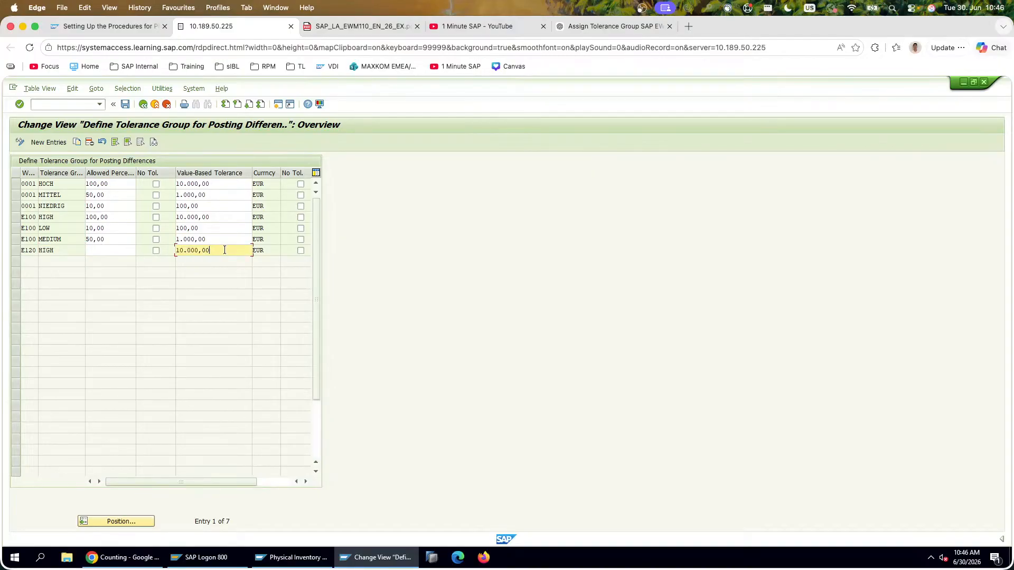
left_click(277, 479)
left_click_drag(273, 480, 148, 467)
left_click(142, 104)
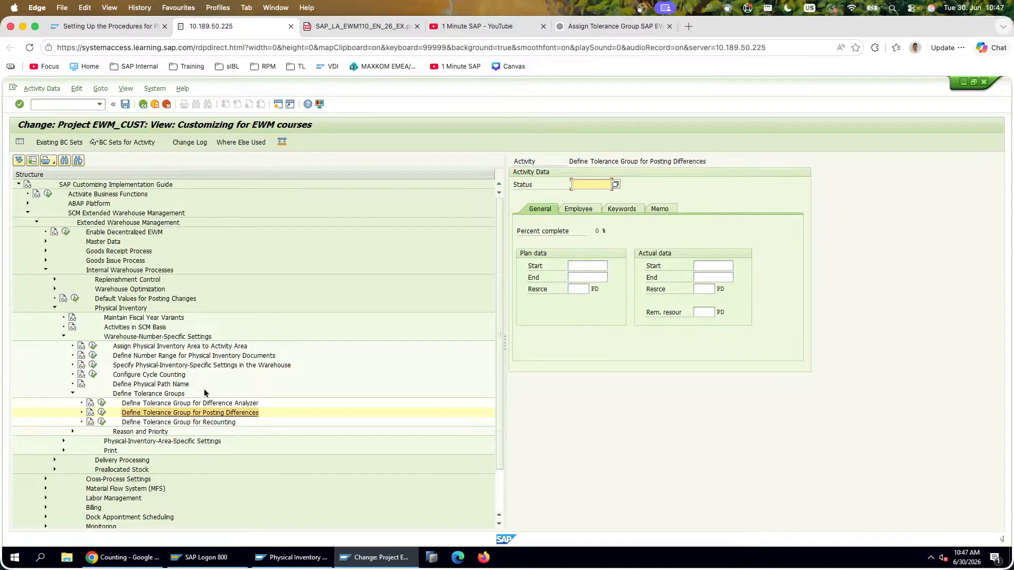
Step: Open Define Tolerance Group for Difference Analyzer, examine the value-based tolerance of group HIGH in warehouse E120, and return to the customizing structure
left_click(175, 367)
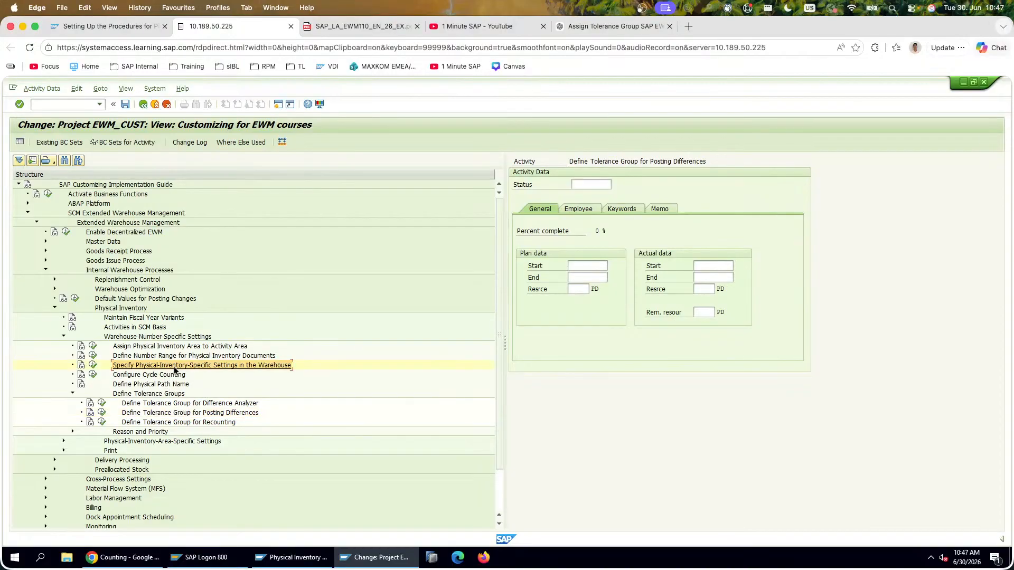
left_click(176, 376)
left_click(178, 385)
left_click(179, 395)
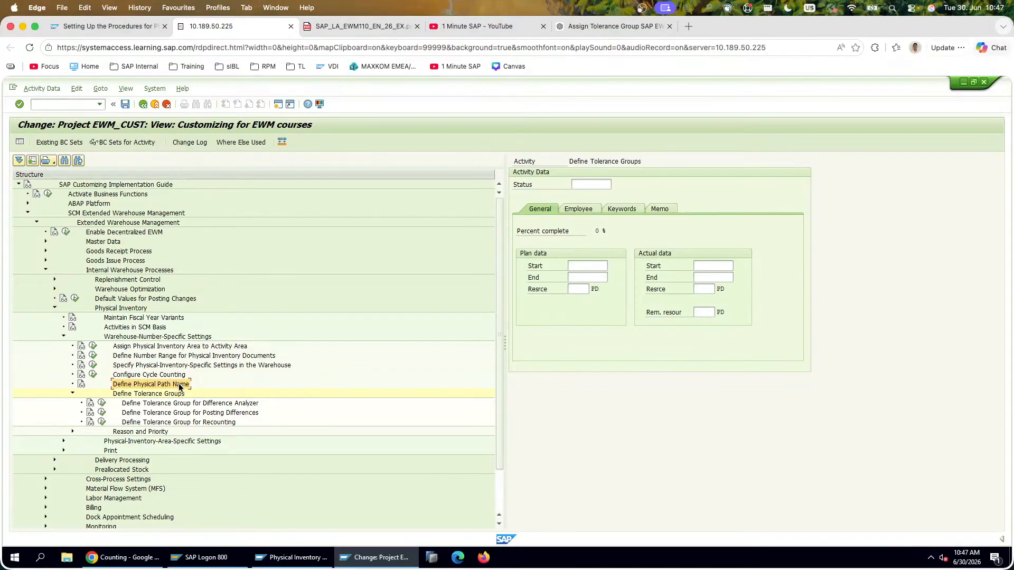
left_click(192, 422)
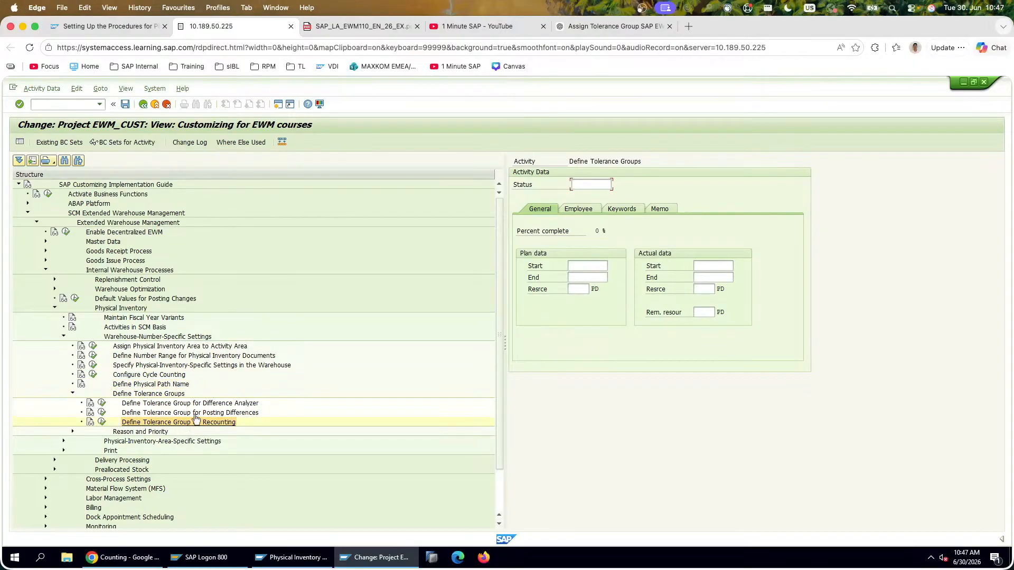
left_click(201, 412)
left_click(202, 404)
left_click(199, 413)
left_click(198, 405)
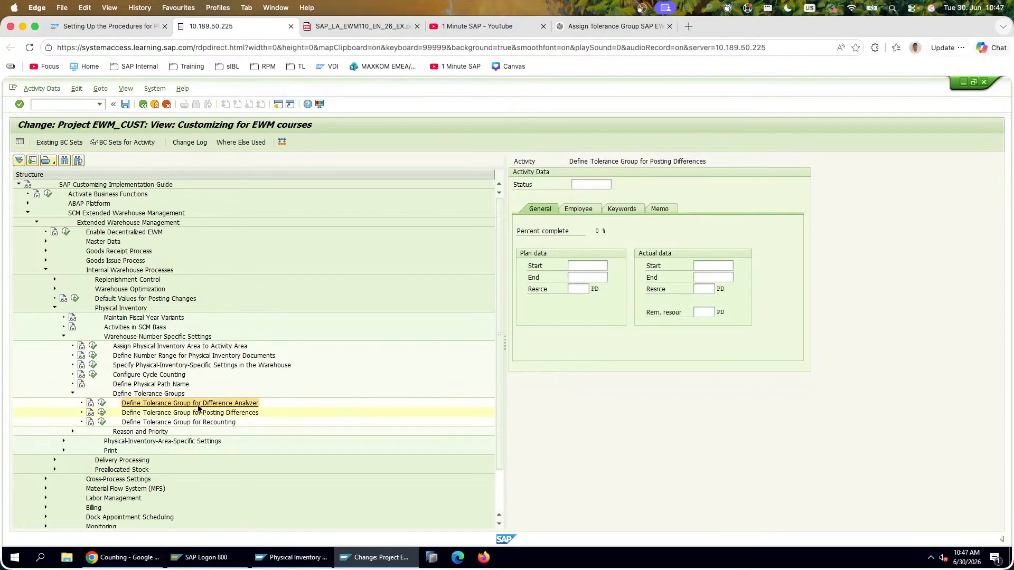
left_click(105, 403)
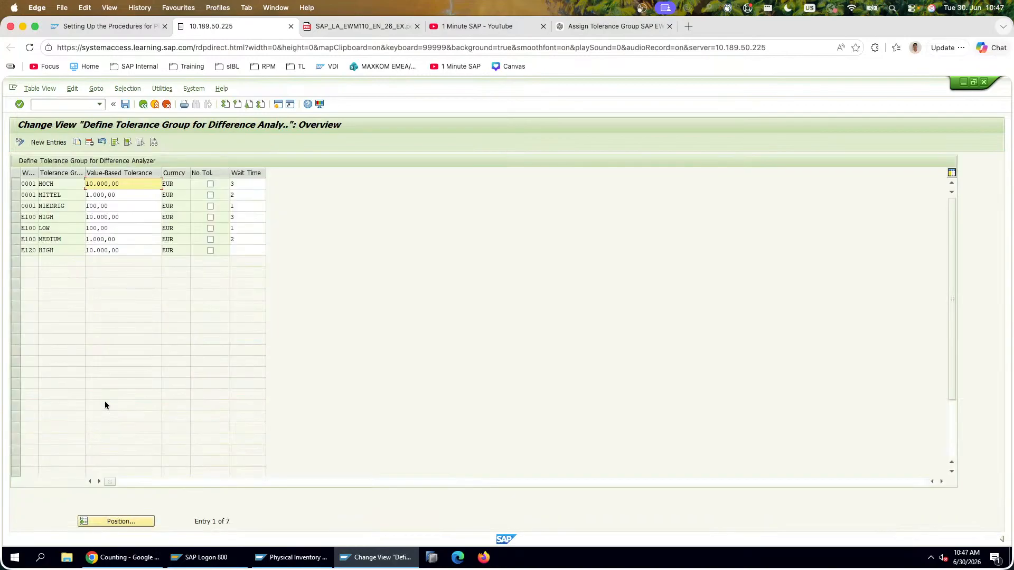
double_click(68, 254)
double_click(97, 249)
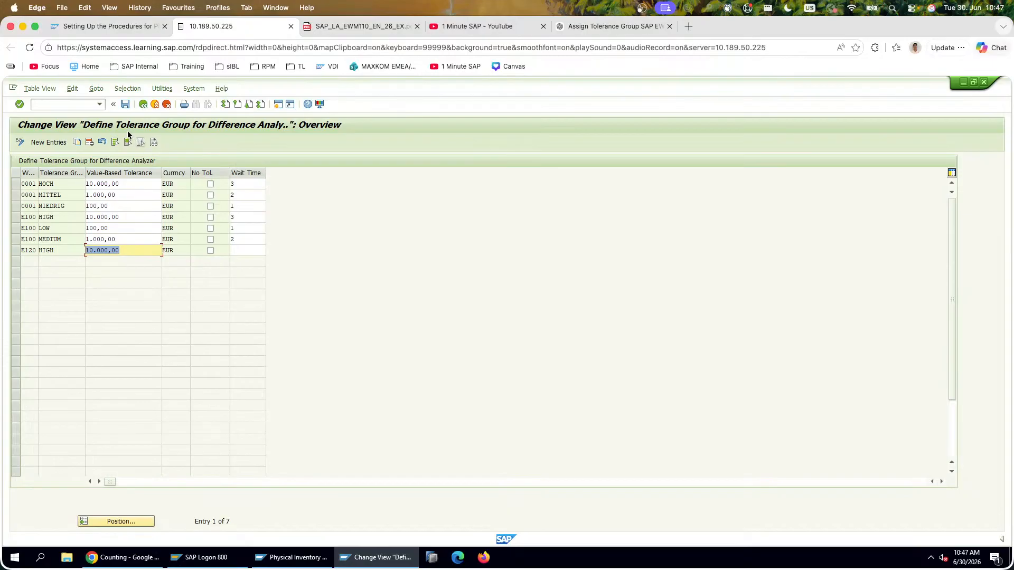
left_click(142, 105)
Step: Look up the required data for tolerance group HIGH for posting differences in the Solution 36 instructions of the EWM110 exercise PDF
left_click(345, 27)
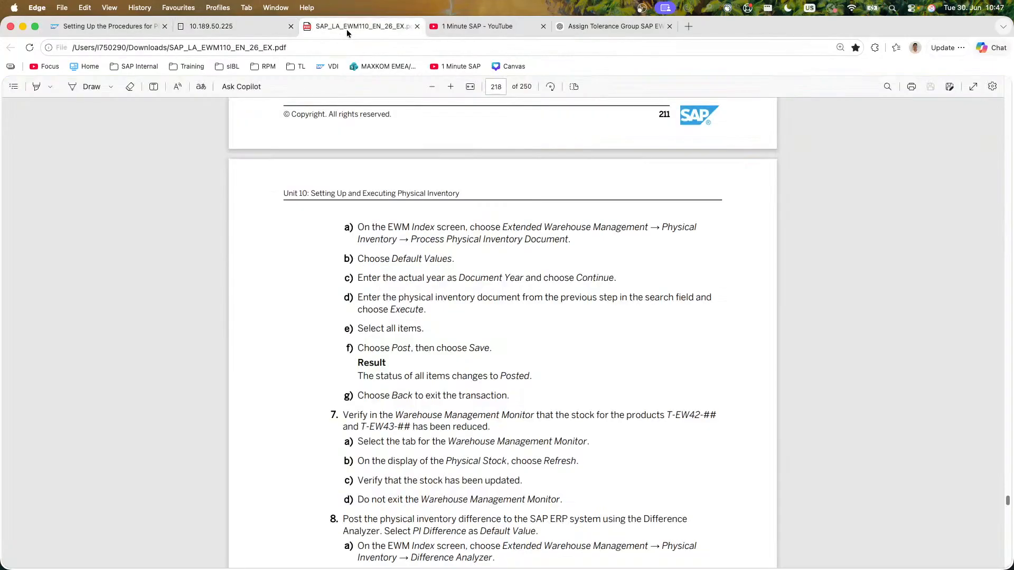
scroll(360, 272, "up", 20)
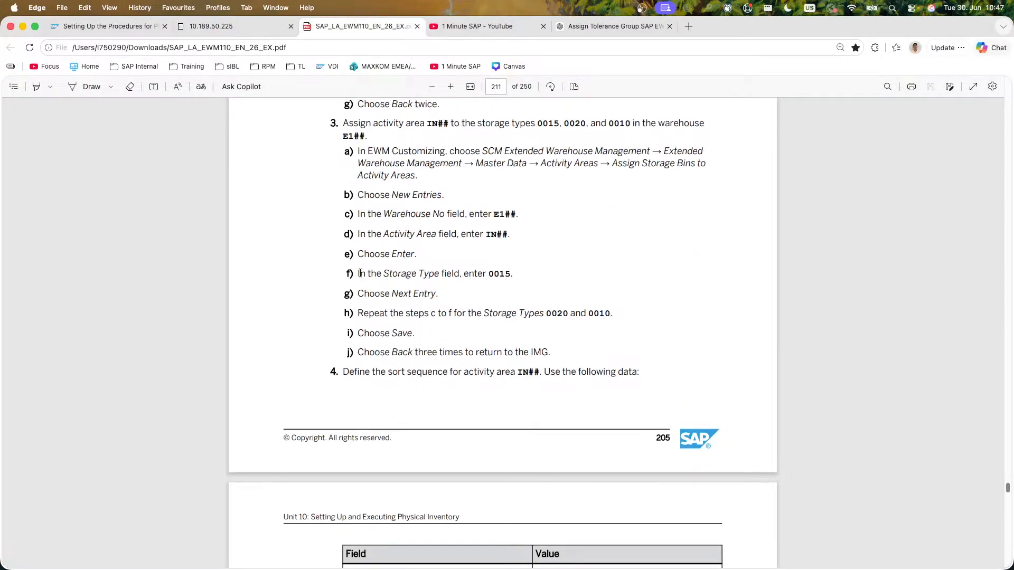
scroll(360, 273, "up", 18)
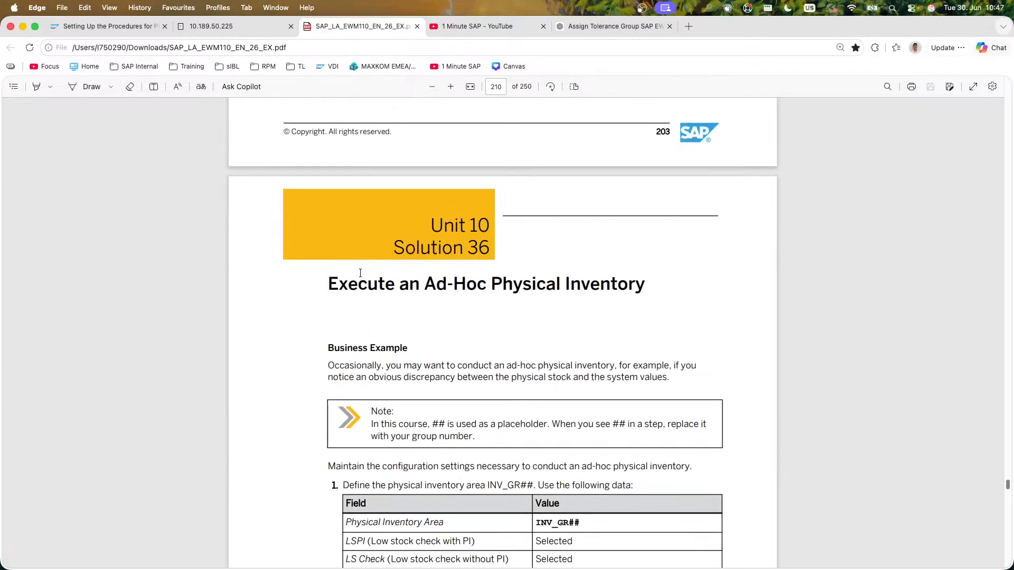
scroll(361, 274, "down", 18)
scroll(360, 273, "down", 15)
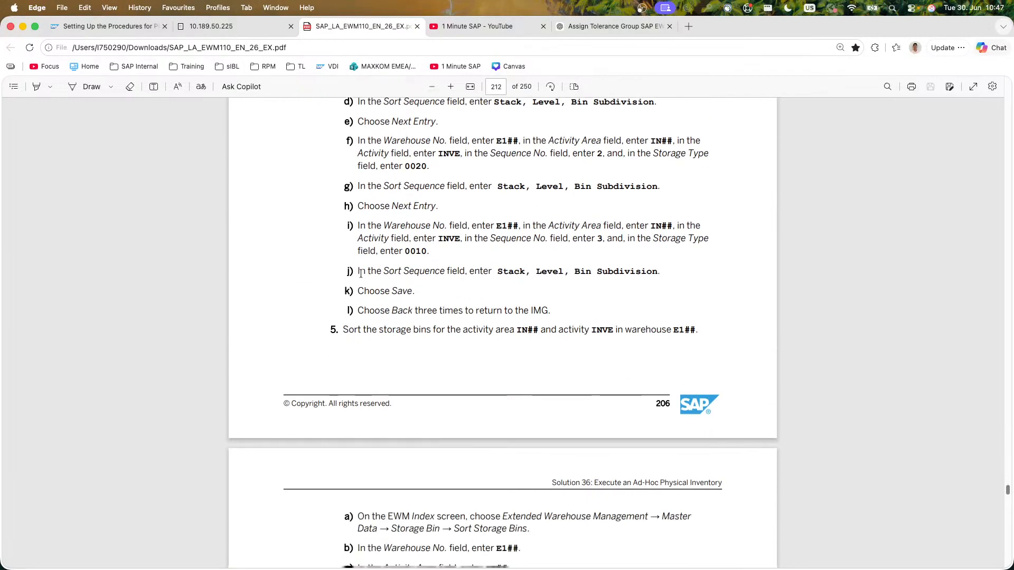
scroll(361, 274, "down", 3)
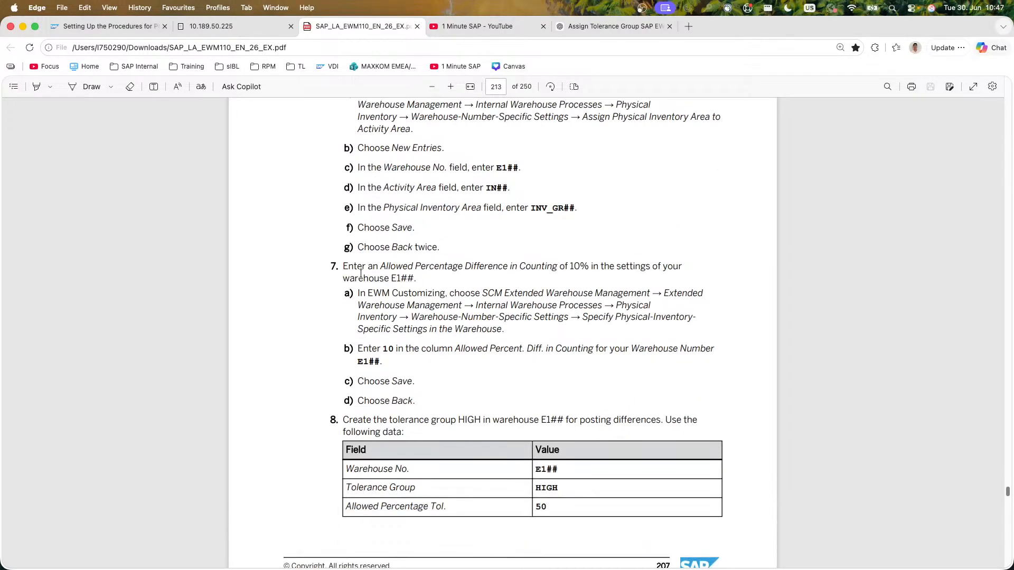
scroll(361, 273, "down", 6)
scroll(361, 273, "up", 1)
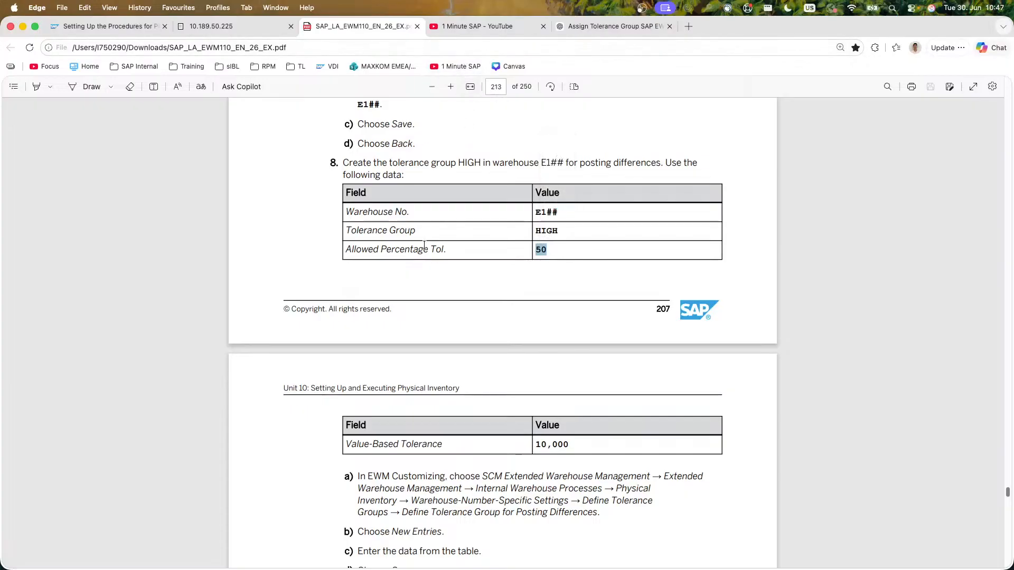
left_click(447, 26)
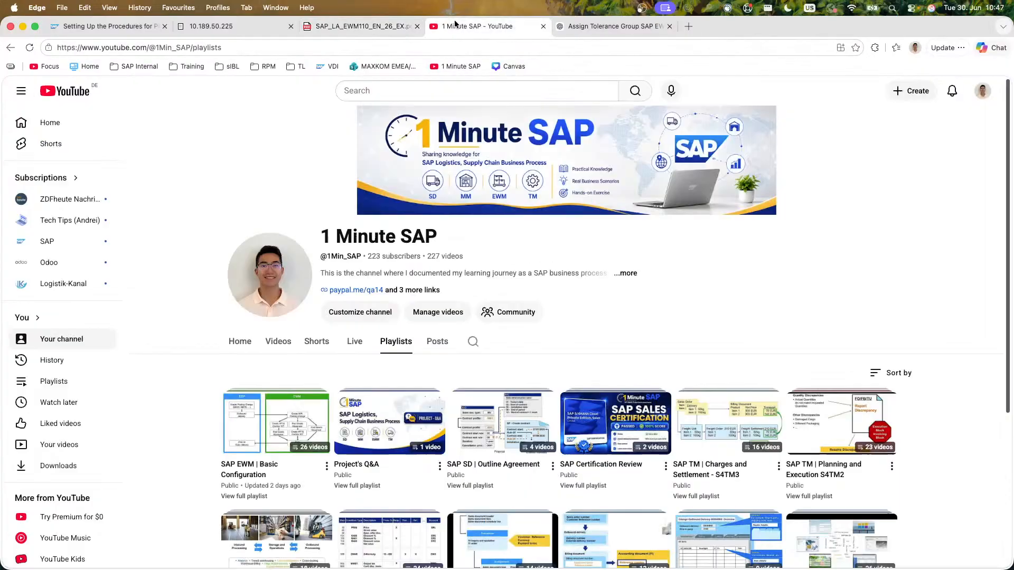
left_click(359, 26)
Step: In the SAP session, set the allowed percentage tolerance for posting differences of group HIGH in warehouse E120 to 50 and save
left_click(214, 28)
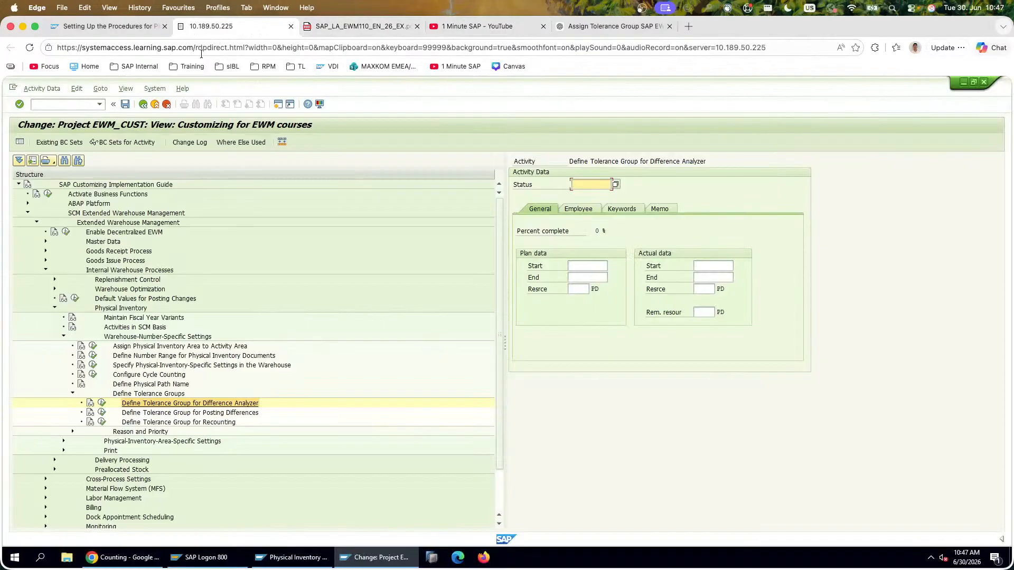
left_click(102, 413)
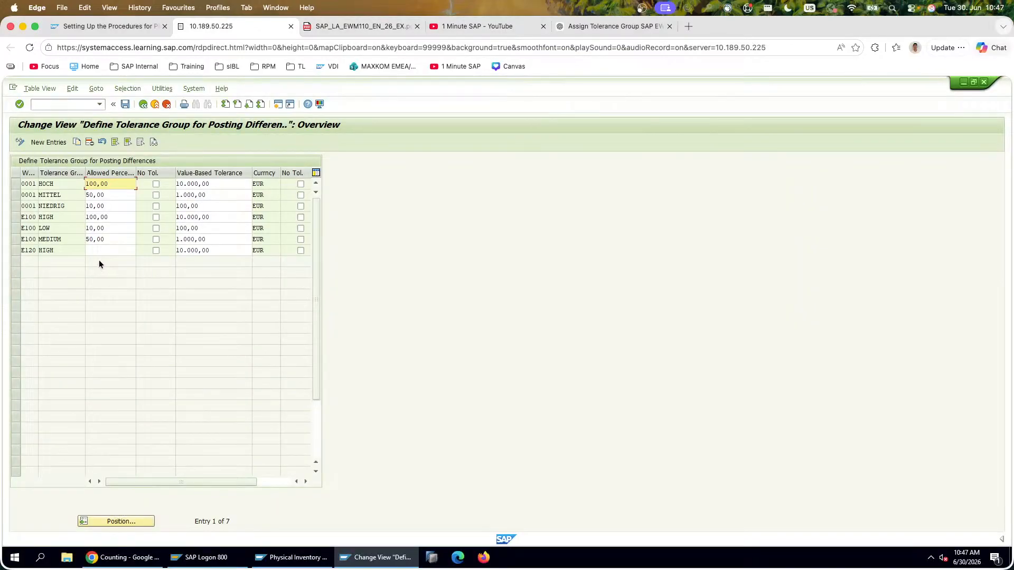
left_click(102, 253)
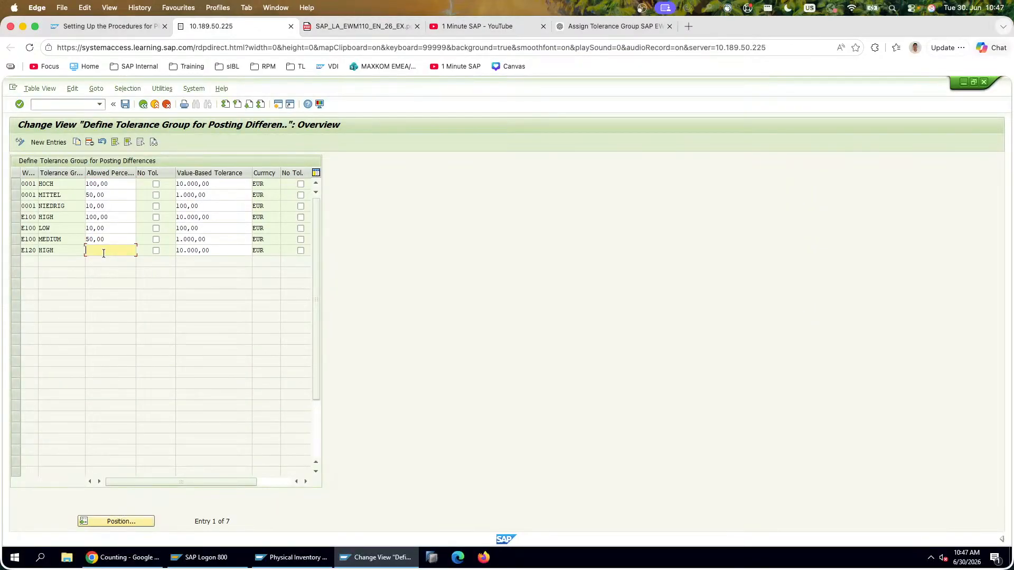
left_click(125, 105)
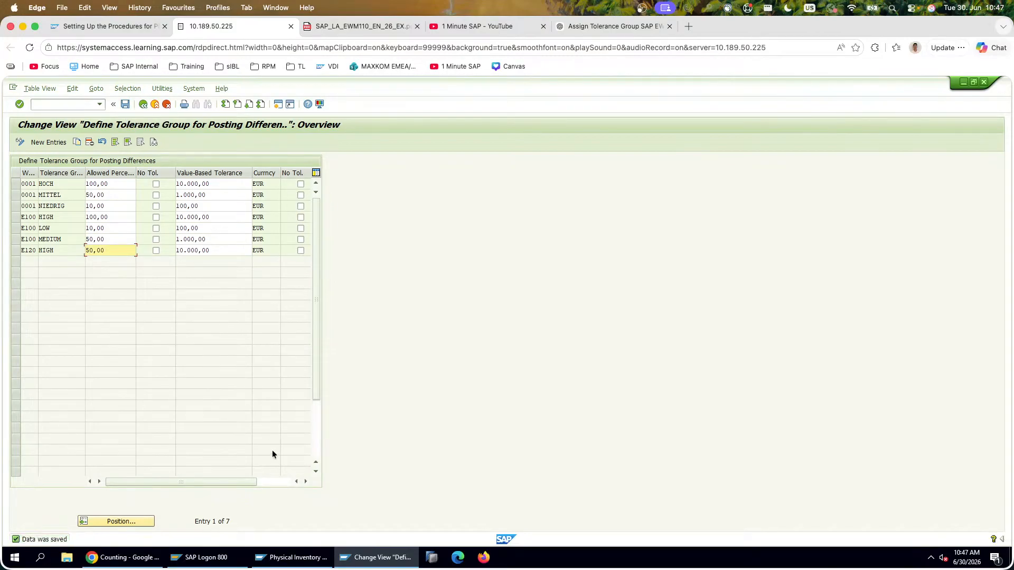
Step: Post items 3 and 4 of physical inventory document 9000, save despite the warnings, and review and close the log
left_click(280, 552)
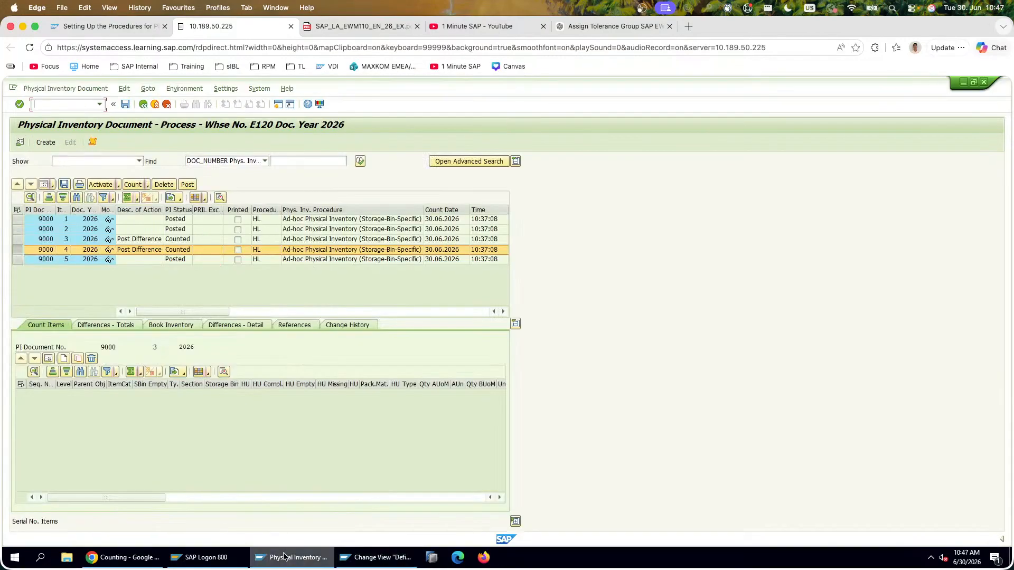
left_click(18, 239, "ctrl")
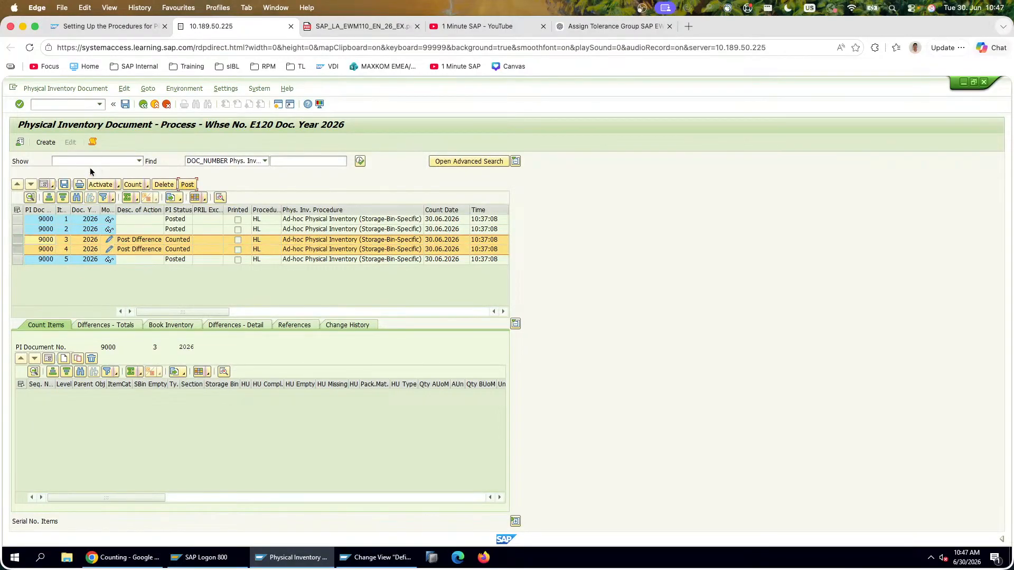
left_click(126, 105)
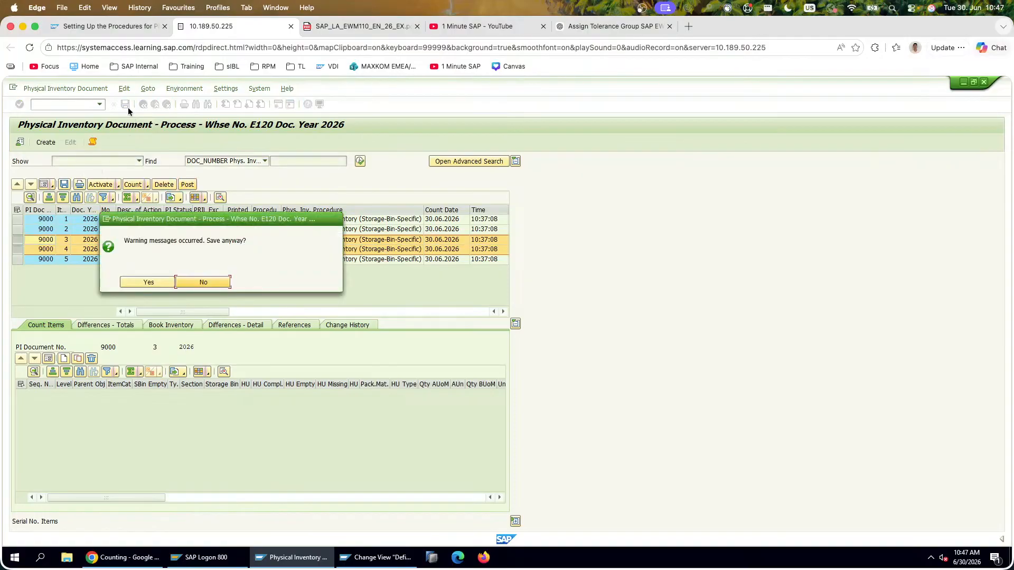
left_click(169, 283)
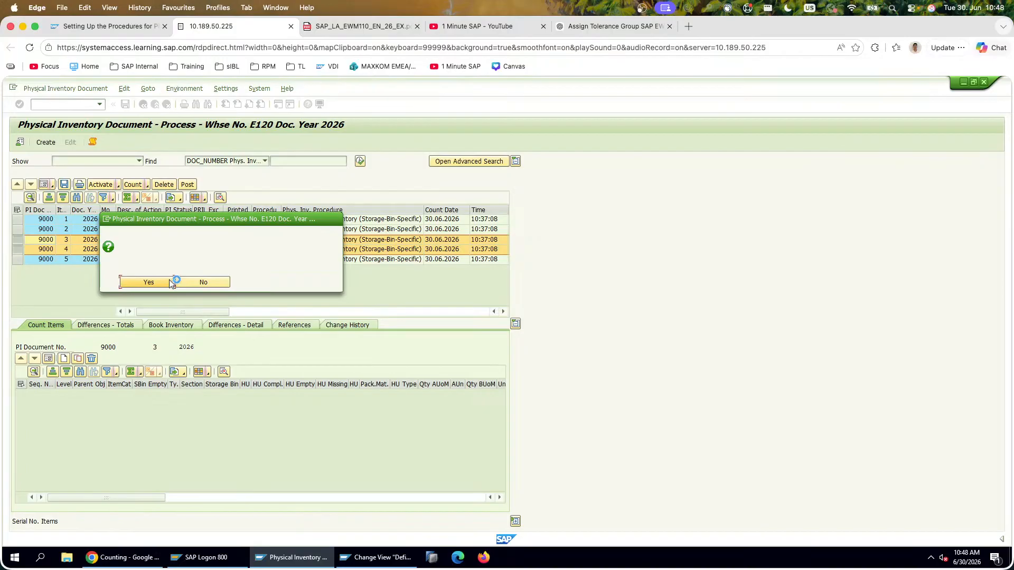
left_click(169, 278)
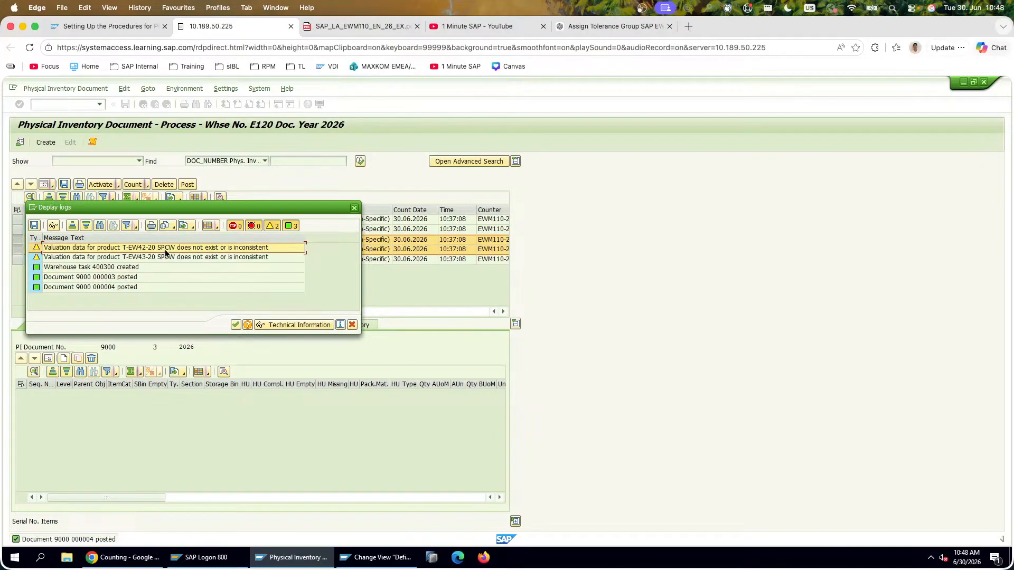
left_click(166, 286)
left_click(237, 325)
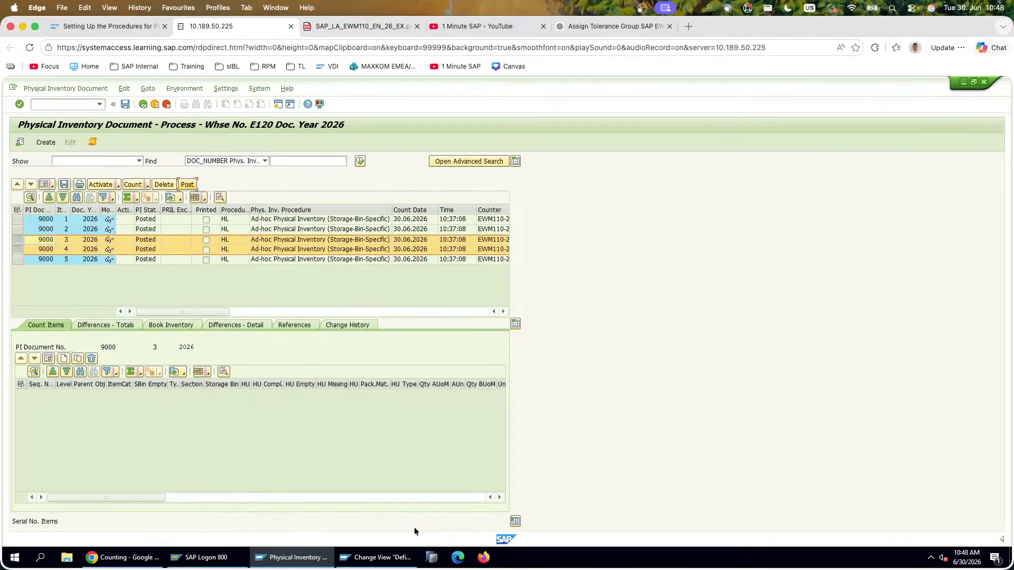
Step: Review the percentage and value-based columns of the posting-difference tolerance groups again, returning to the customizing structure
left_click(378, 557)
left_click(121, 239)
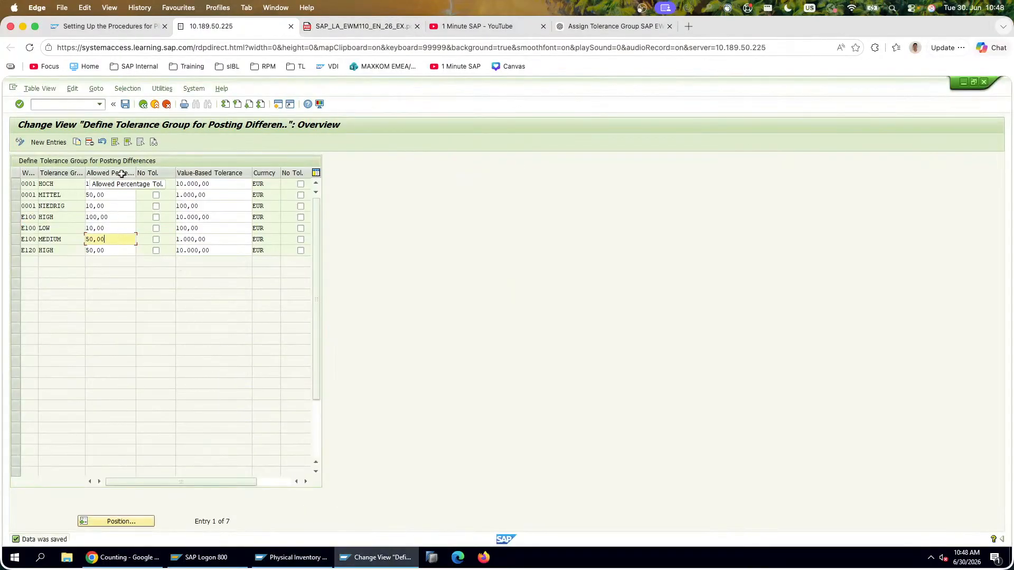
left_click(221, 240)
left_click(148, 104)
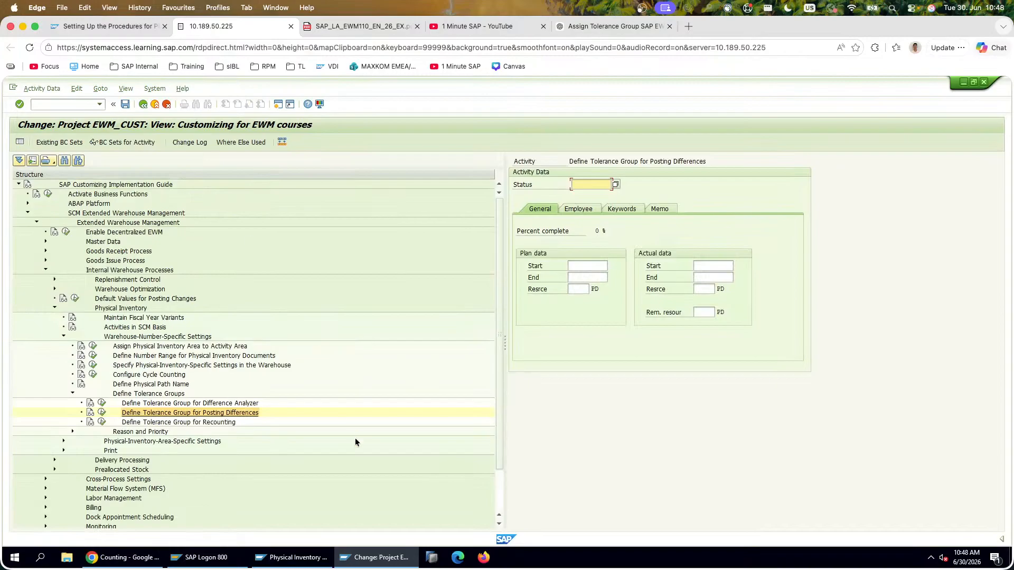
Step: Exit physical inventory document processing and start the Warehouse Management Monitor
left_click(296, 554)
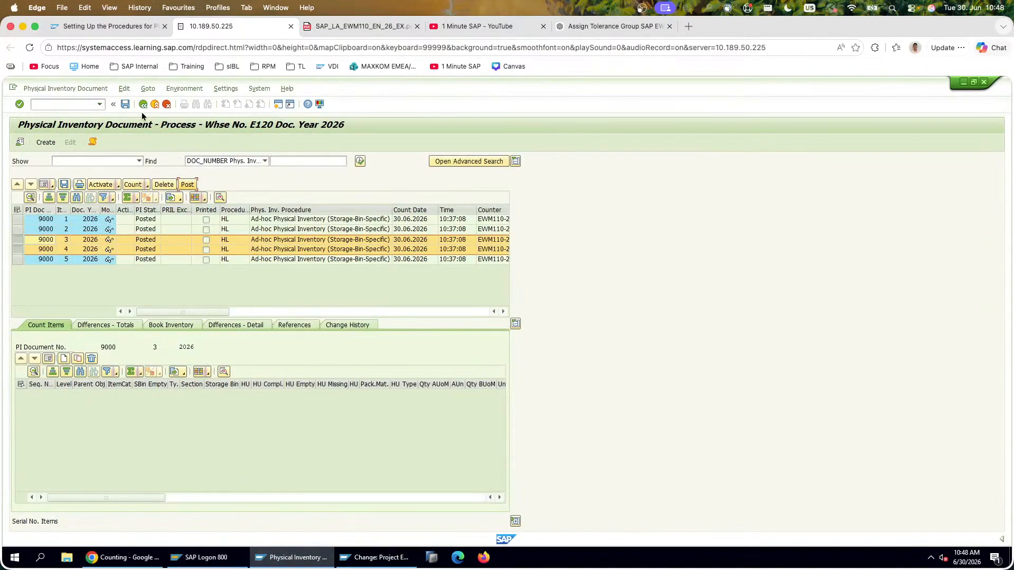
left_click(166, 105)
double_click(141, 198)
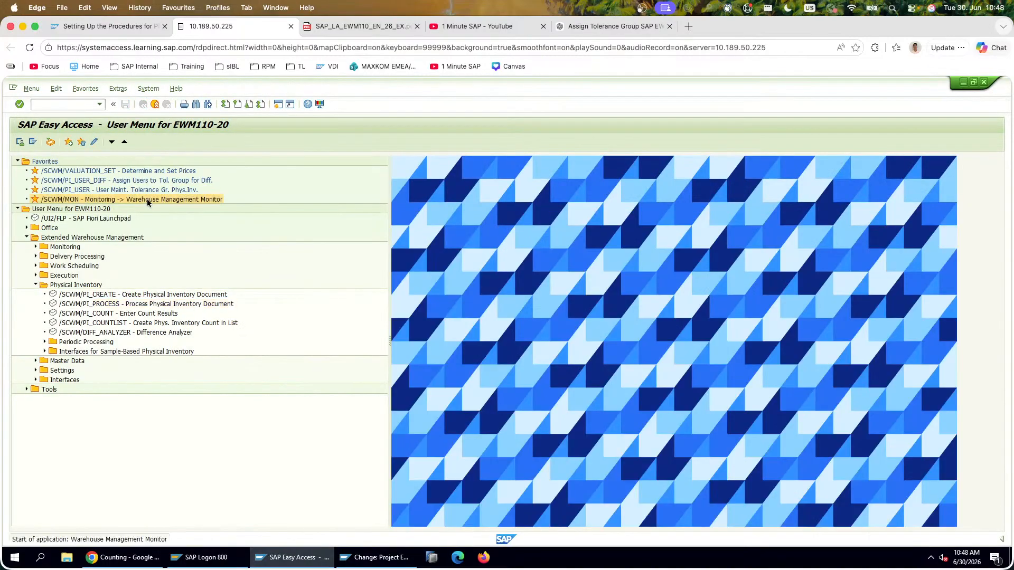
Step: Display the storage bins' physical stock in the monitor for products matching T-EW43* and check the quantity
left_click(17, 196)
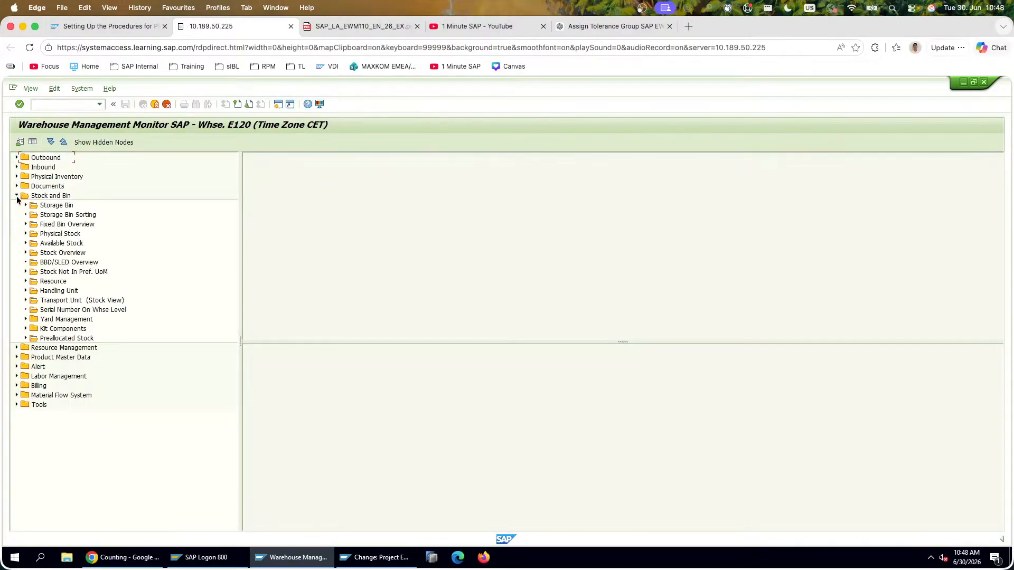
left_click(25, 204)
left_click(69, 215)
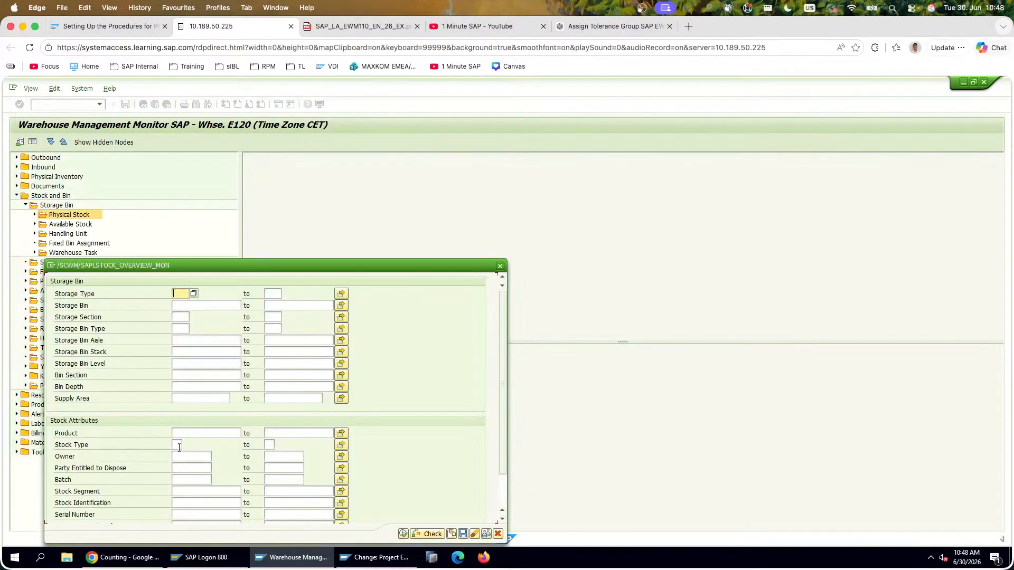
left_click(192, 434)
type("T-EW43*")
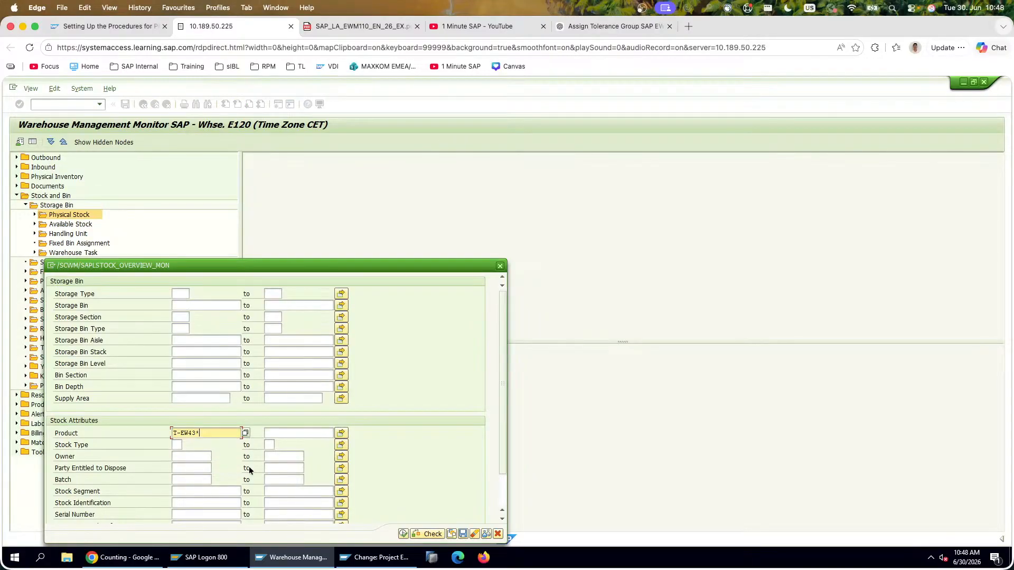
left_click(403, 535)
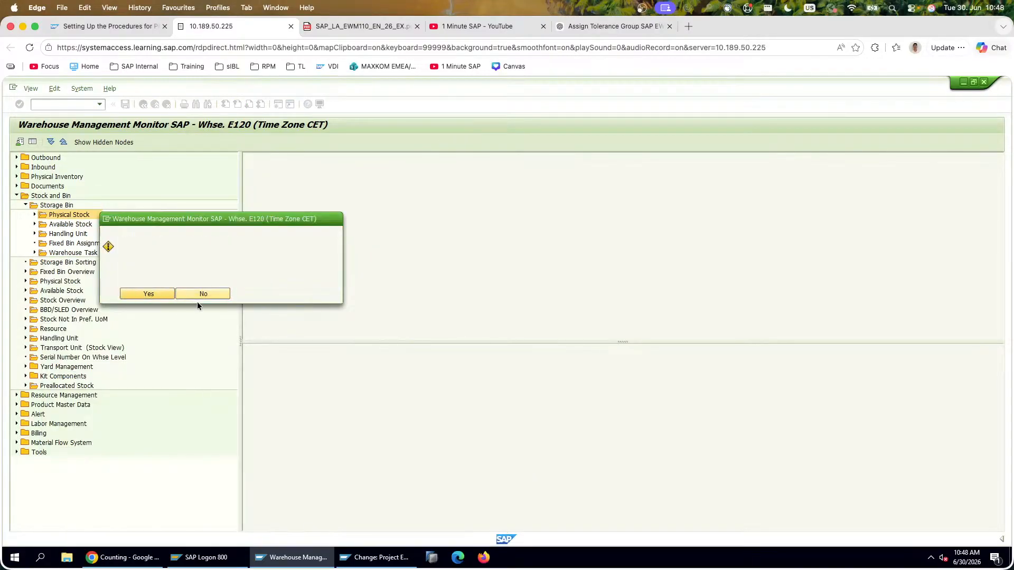
left_click(201, 295)
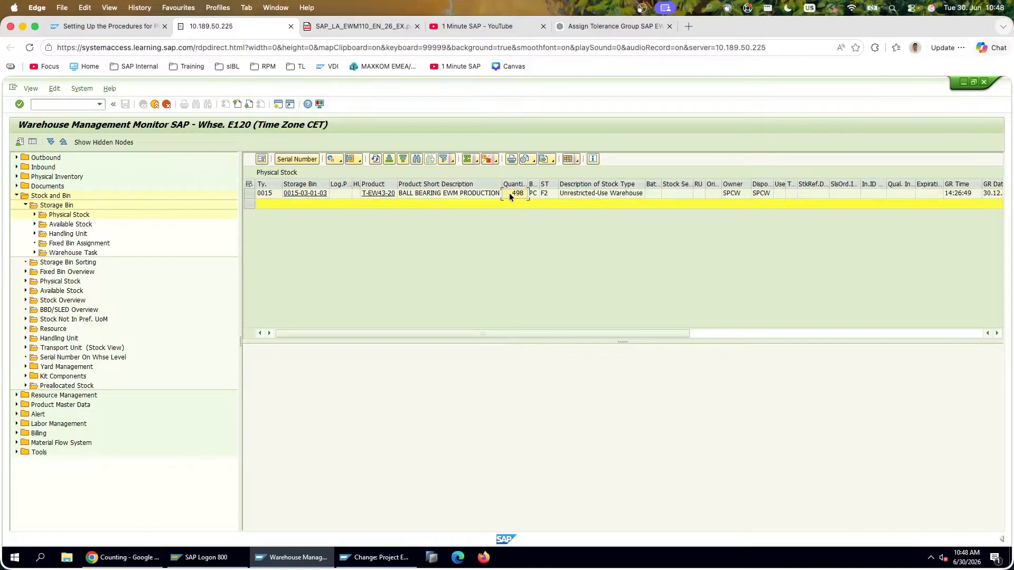
Step: Display the storage bins' physical stock in the monitor for product T-EW42-20, continuing without parent-node selection criteria
double_click(77, 216)
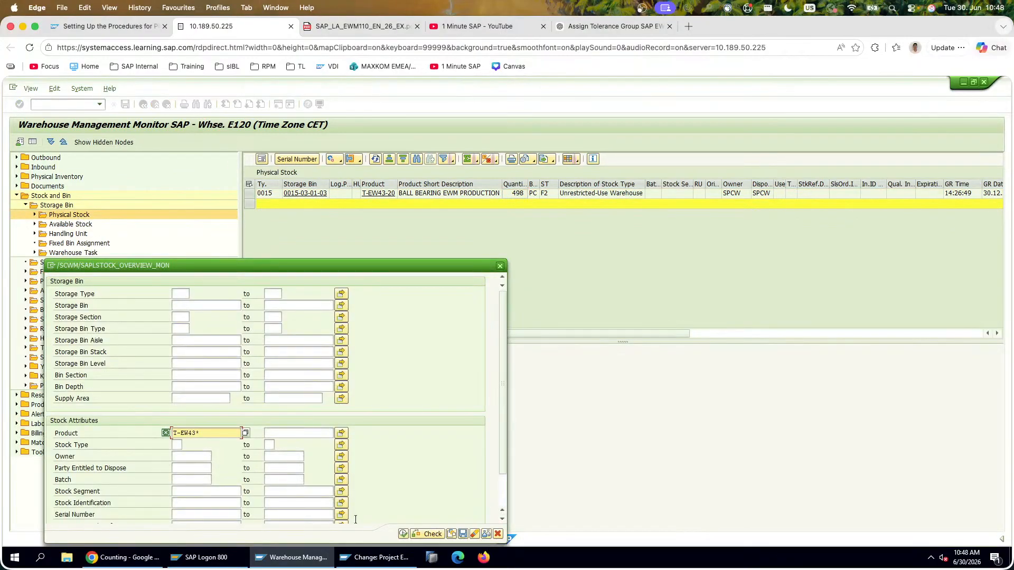
left_click(404, 534)
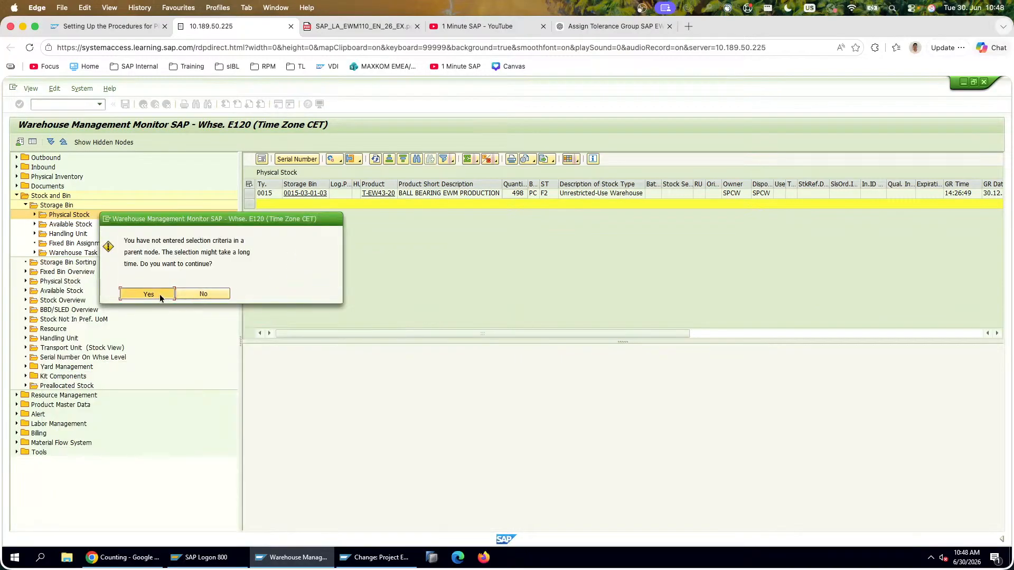
left_click(160, 294)
Step: Review the counting, bin status verification and posting instructions in steps 4 to 6 of the PDF exercise guide
left_click(358, 26)
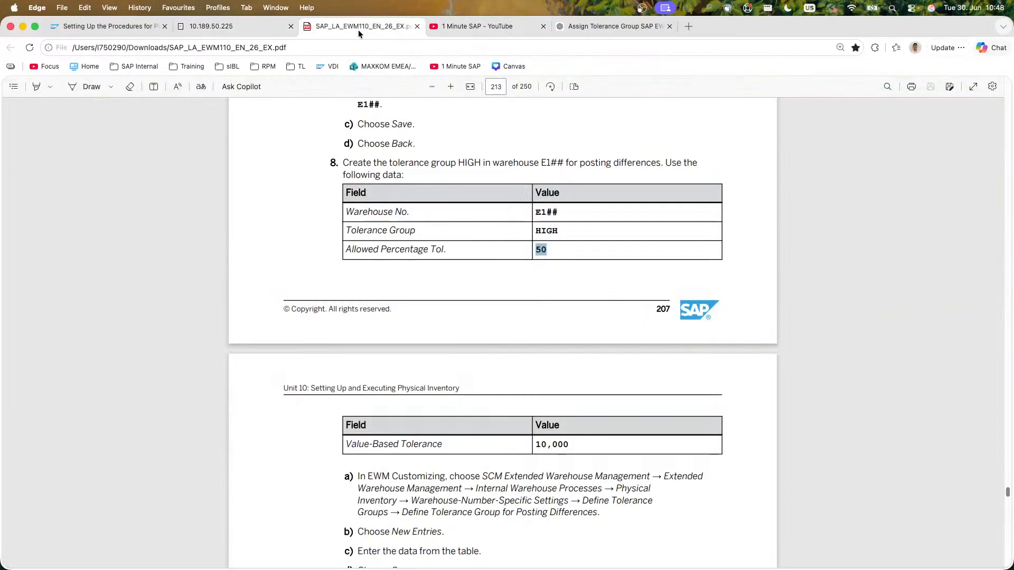
scroll(330, 262, "down", 20)
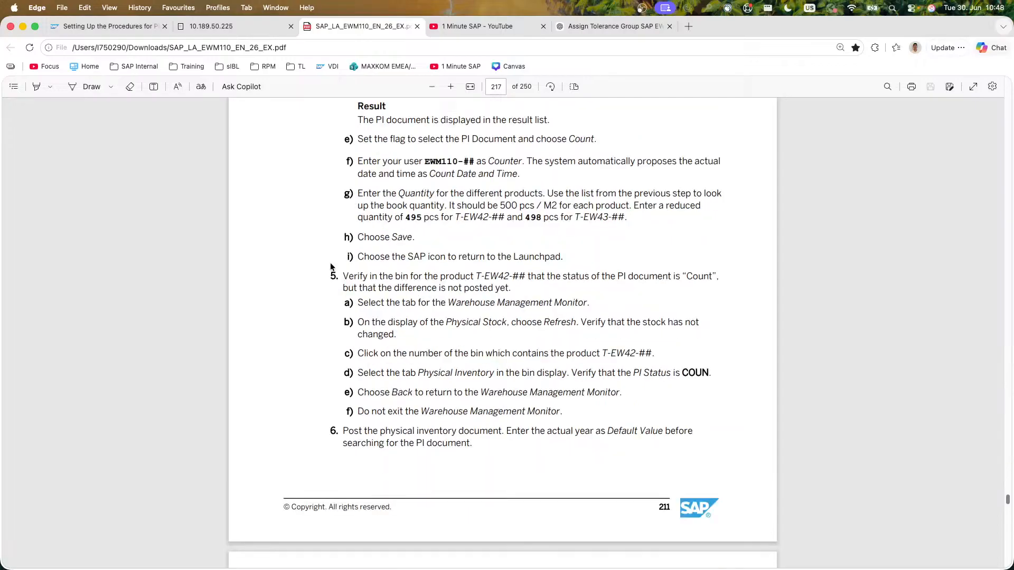
scroll(331, 266, "up", 3)
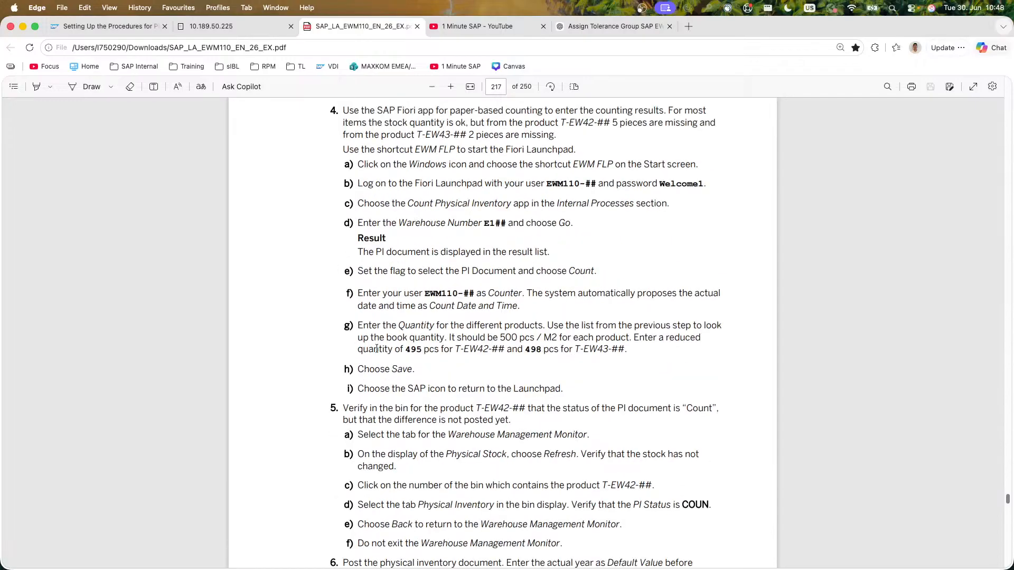
scroll(376, 349, "down", 15)
scroll(376, 360, "up", 15)
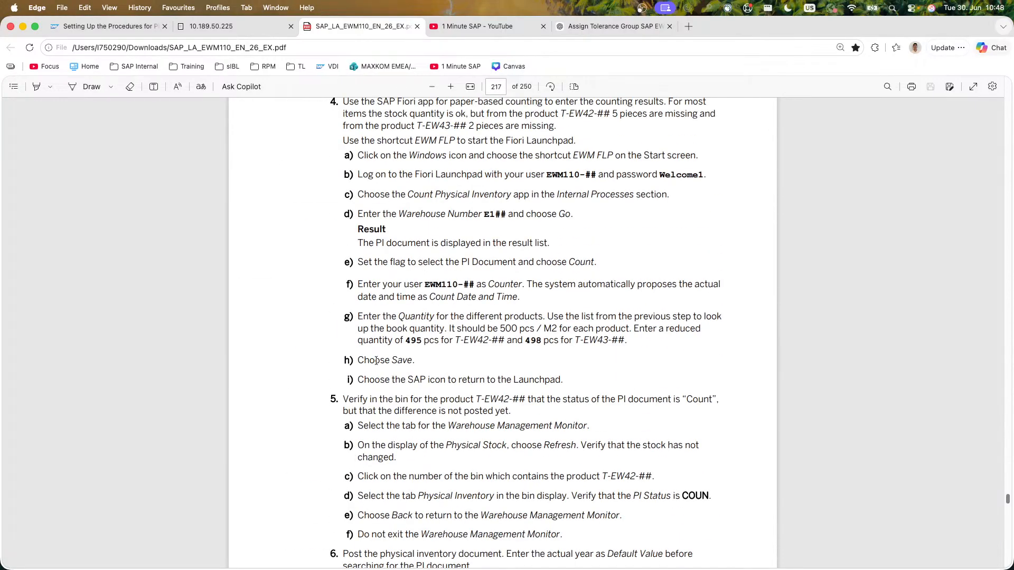
left_click_drag(341, 396, 544, 426)
left_click(526, 448)
scroll(423, 425, "down", 10)
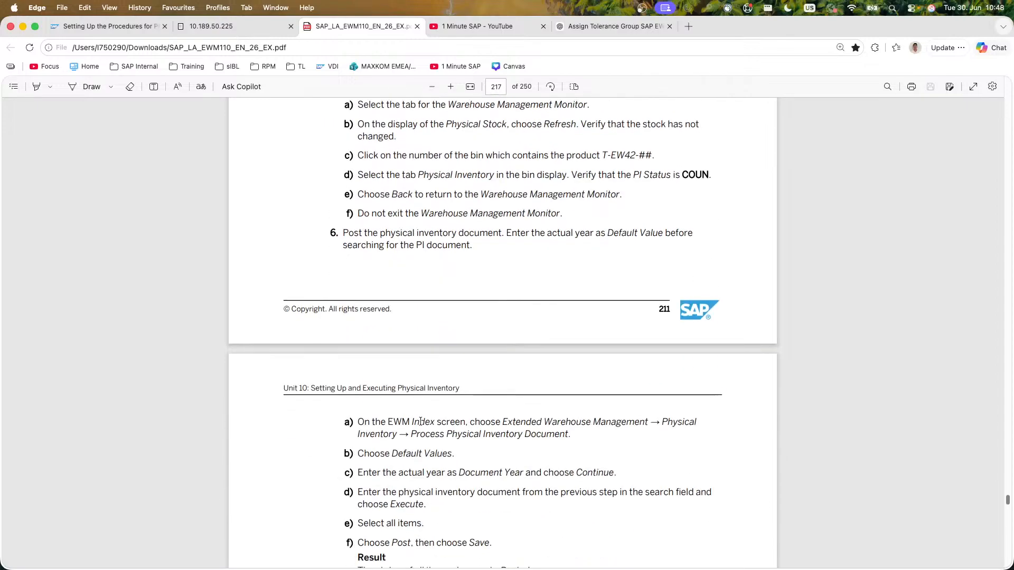
Step: Read steps 7 to 9 of the exercise guide and highlight the instruction to post the difference to SAP ERP
scroll(420, 423, "down", 5)
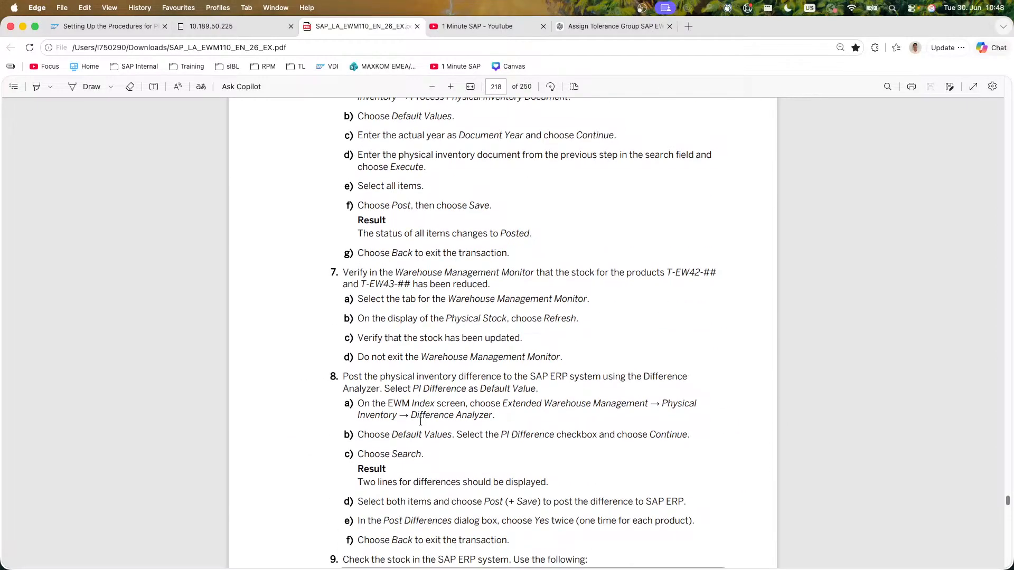
scroll(420, 422, "down", 2)
left_click_drag(391, 302, 539, 315)
scroll(496, 400, "down", 3)
scroll(495, 404, "down", 2)
left_click(468, 395)
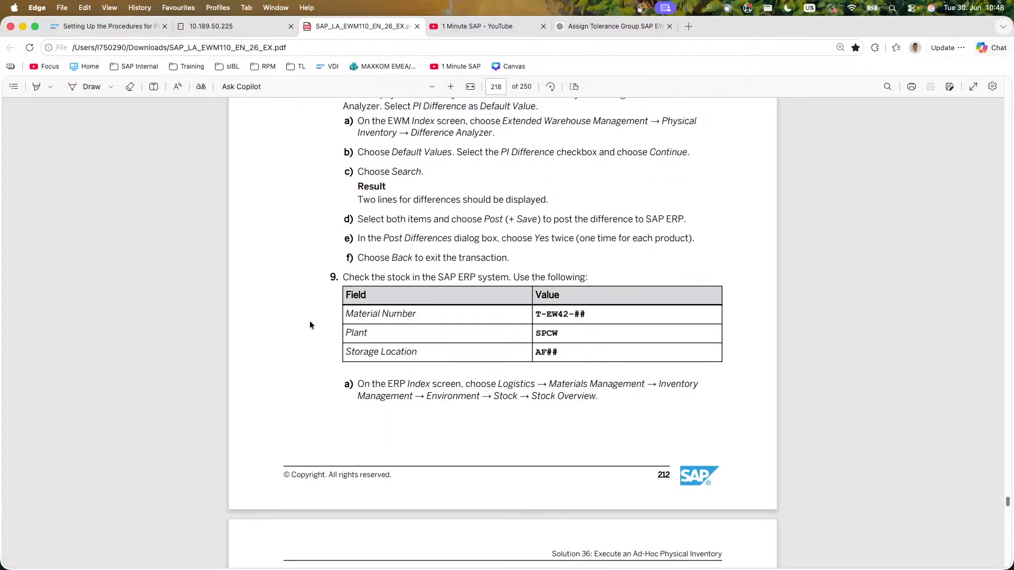
scroll(310, 322, "up", 3)
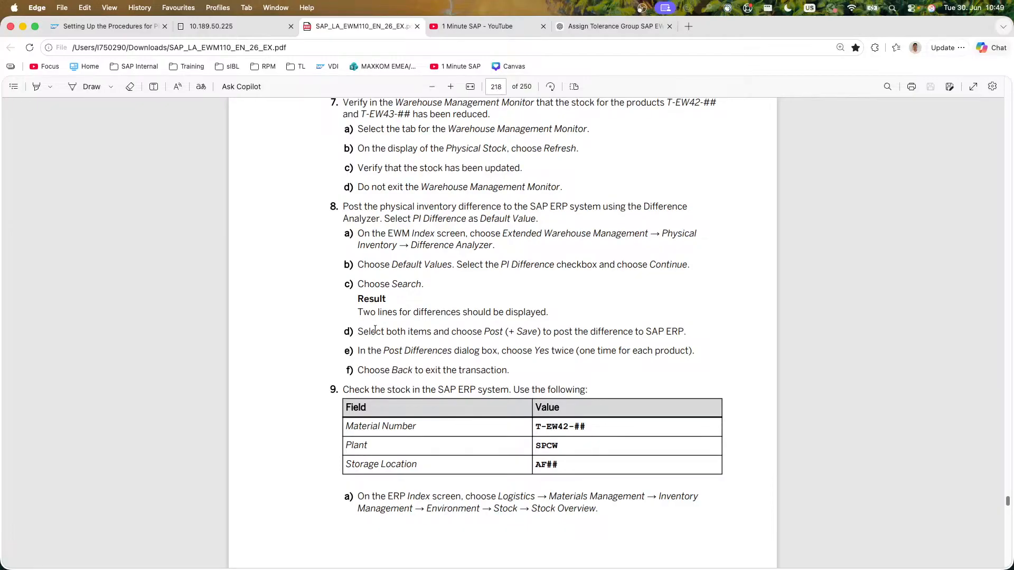
scroll(438, 196, "up", 1)
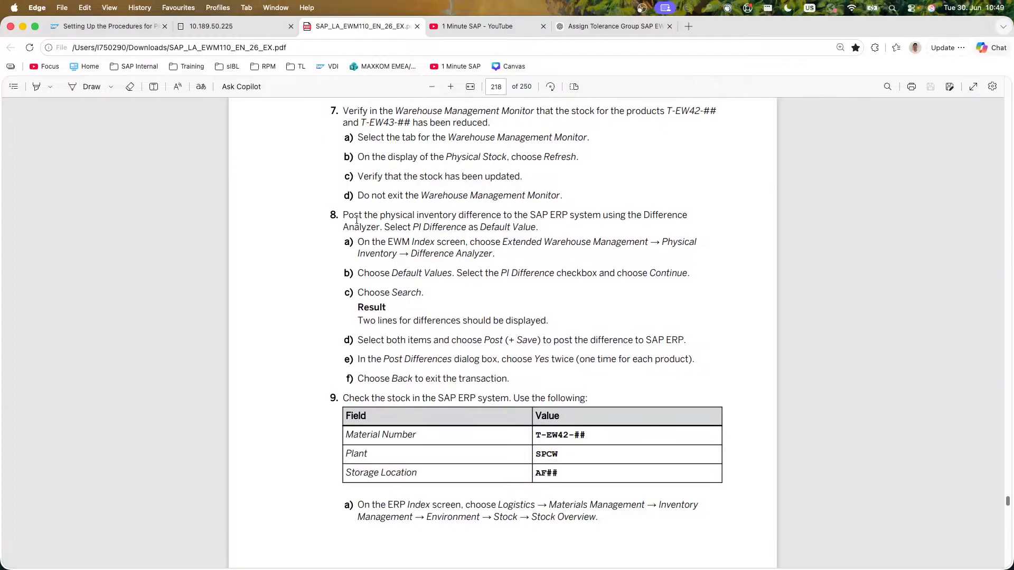
left_click_drag(344, 216, 537, 226)
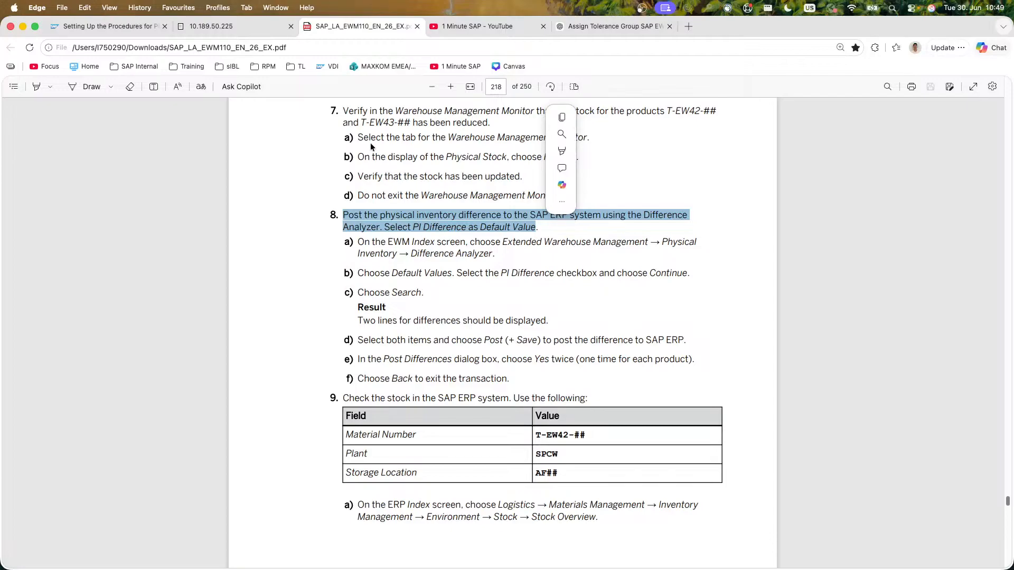
Step: Exit the Warehouse Management Monitor and start the Difference Analyzer
left_click(221, 25)
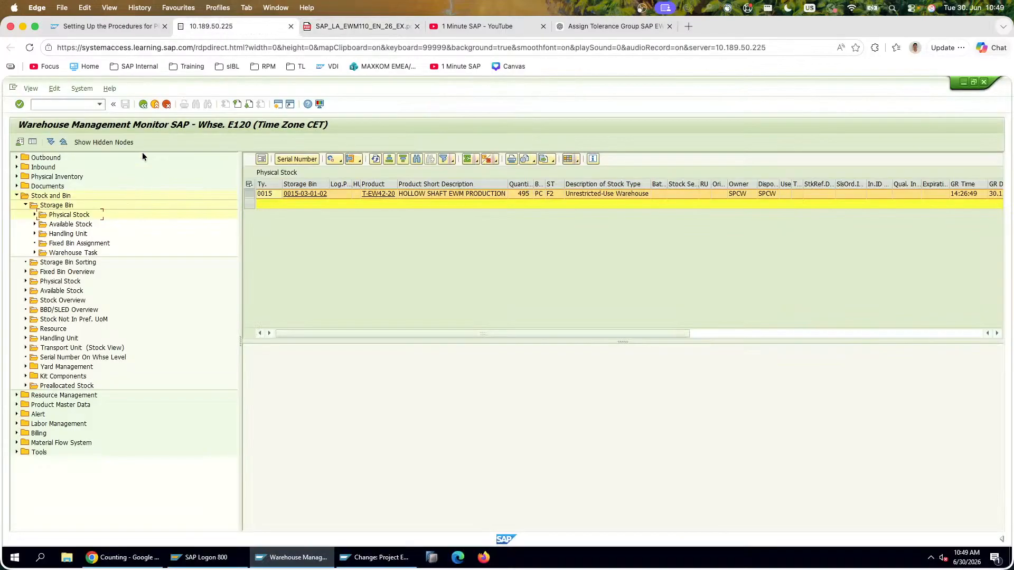
left_click(166, 104)
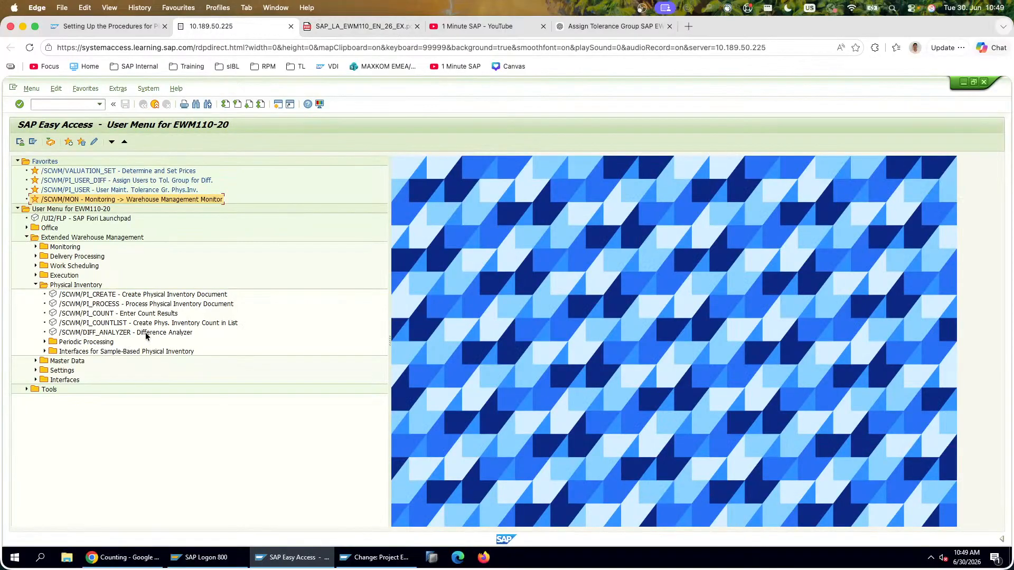
double_click(147, 333)
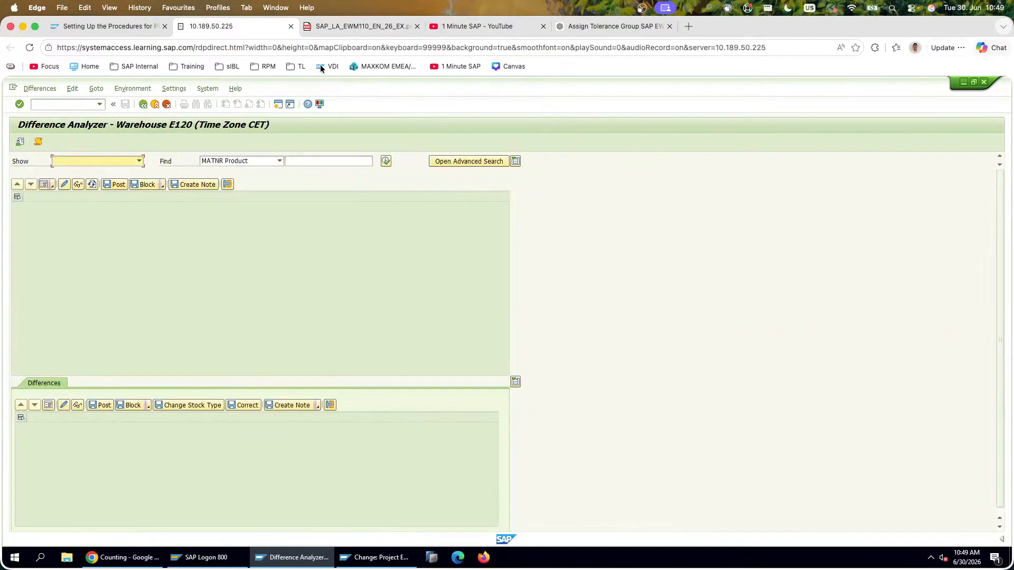
Step: Check the guide's instruction on default values for the Difference Analyzer and return to the SAP session
left_click(357, 27)
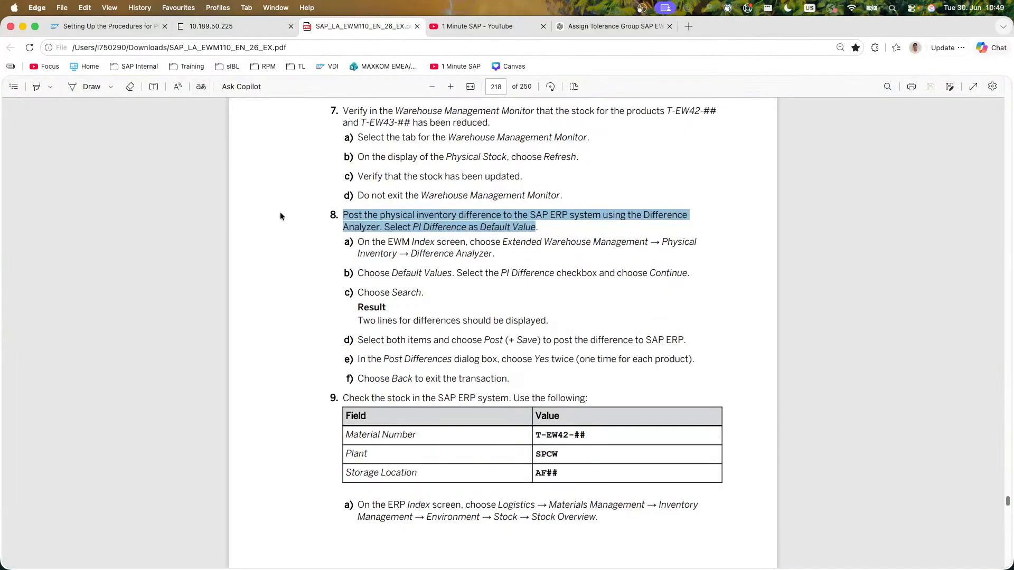
left_click_drag(358, 274, 585, 274)
left_click(259, 29)
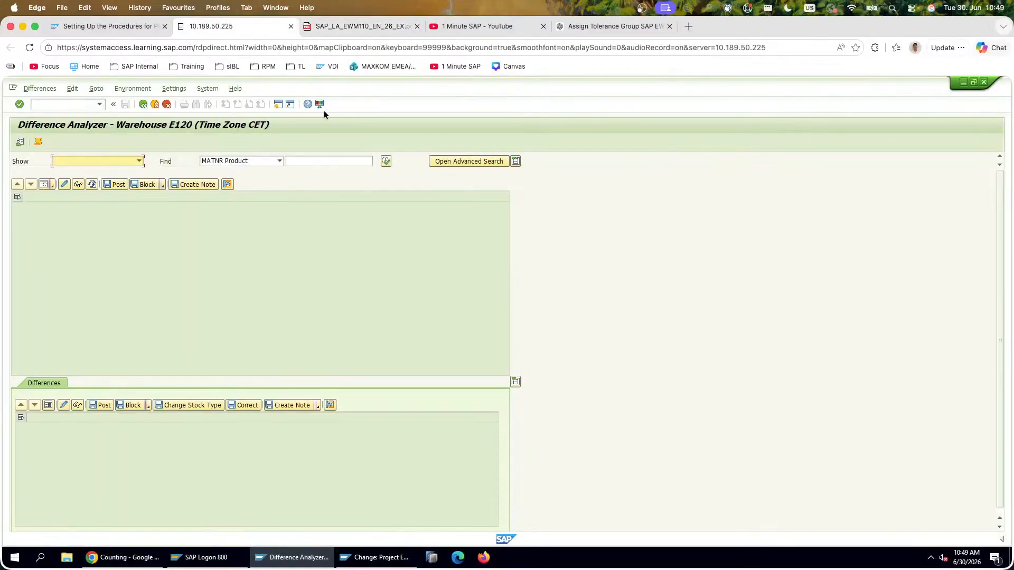
left_click(265, 167)
left_click(268, 163)
left_click(296, 161)
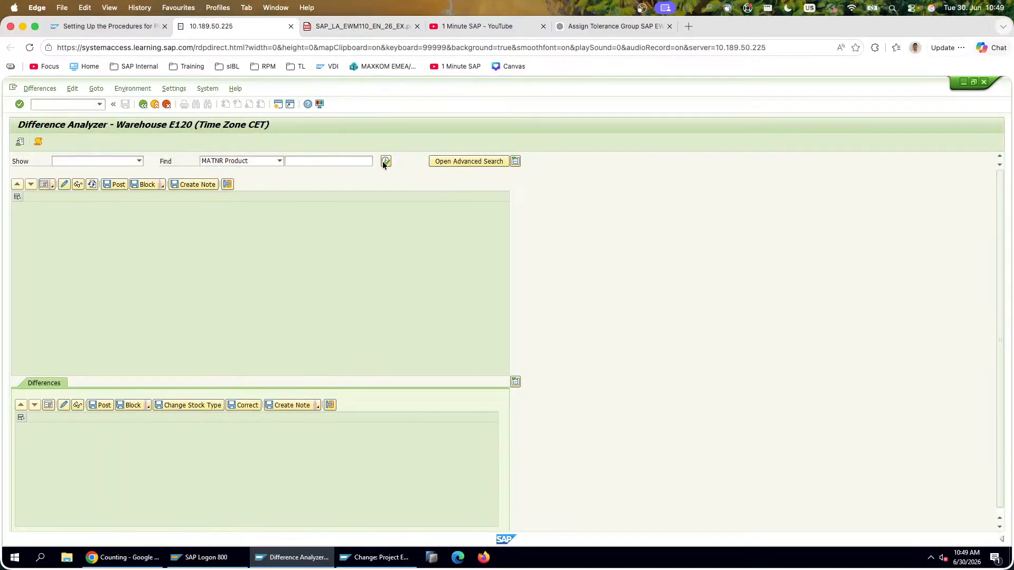
left_click(382, 160)
left_click(235, 279)
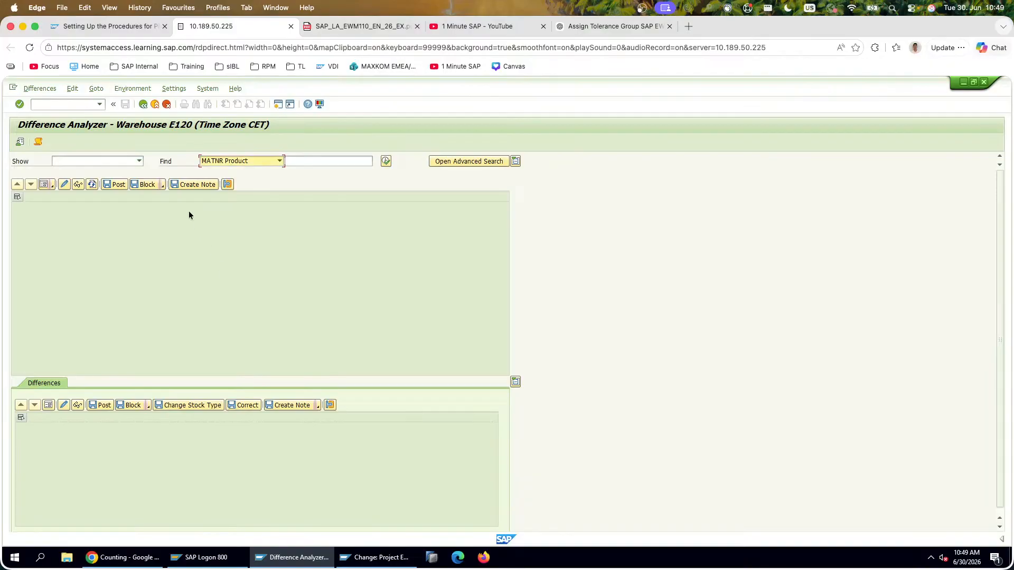
left_click(270, 160)
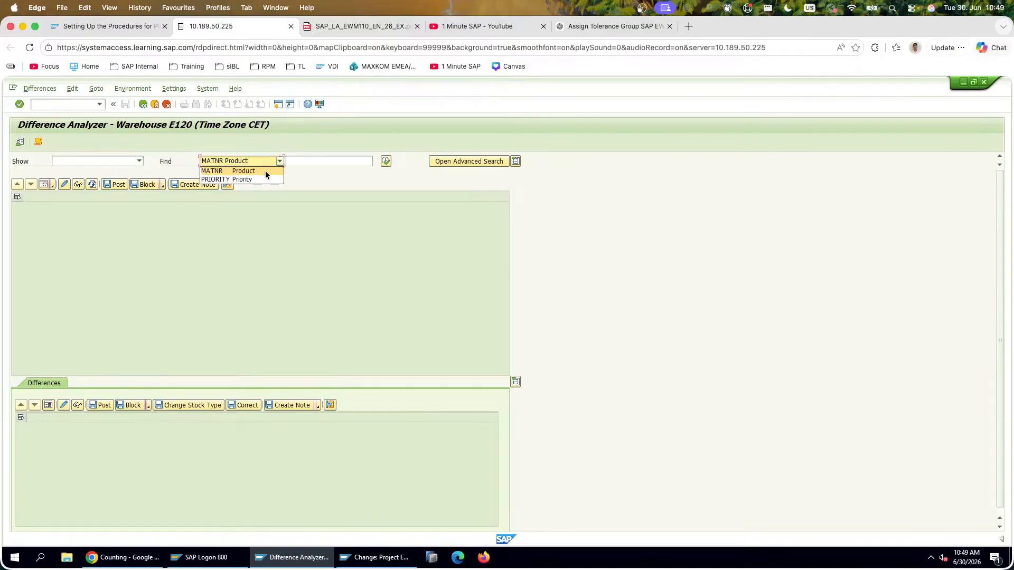
left_click(265, 171)
left_click(131, 160)
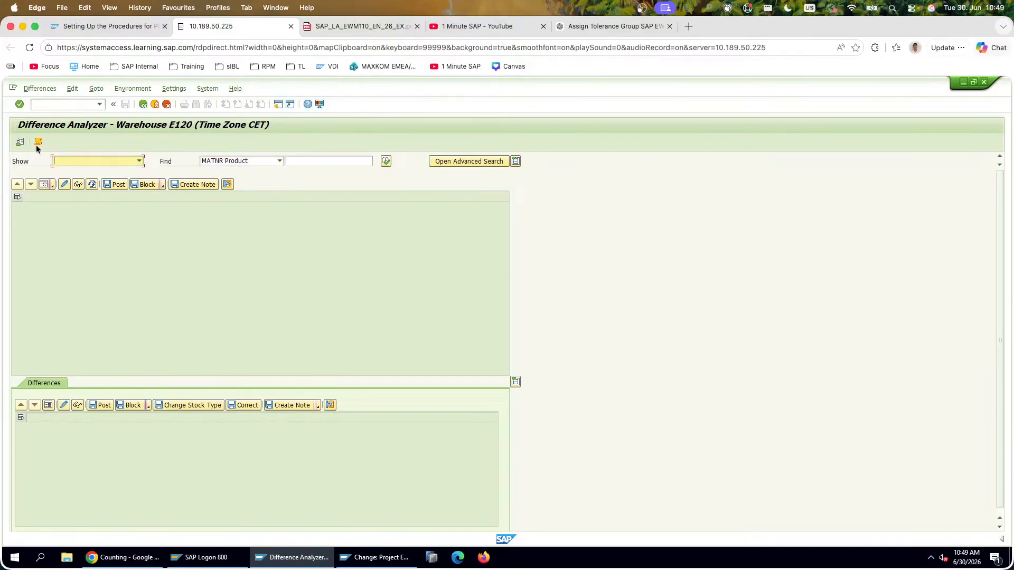
Step: Confirm PI Difference as the default value for warehouse E120, close the log, and search for differences, checking the resulting log
left_click(19, 141)
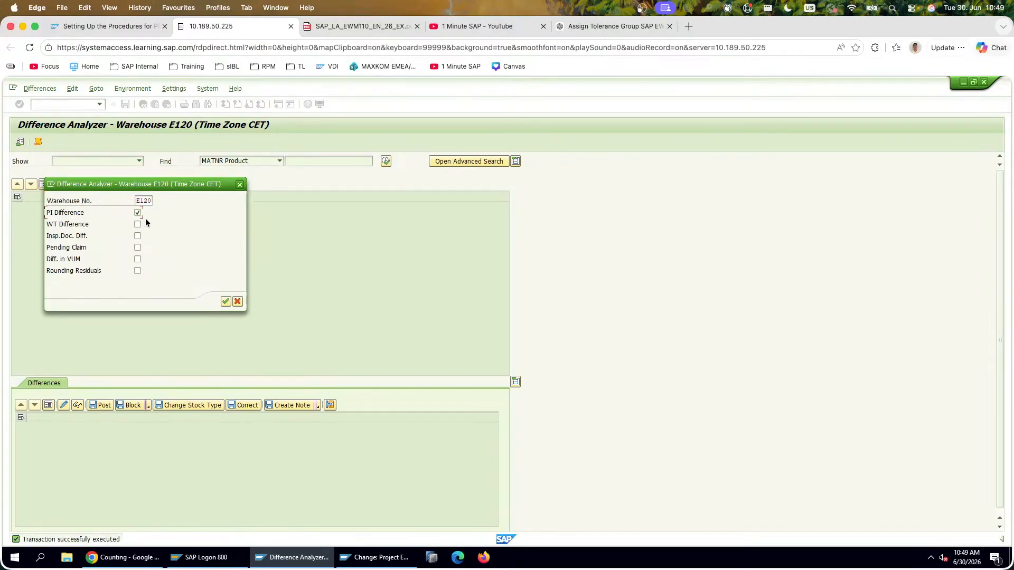
left_click(222, 301)
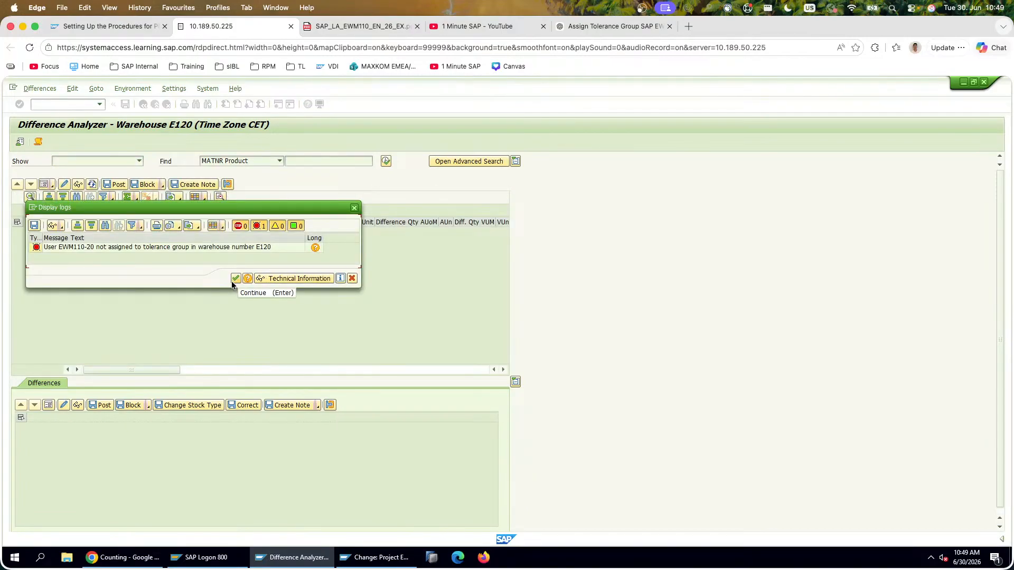
left_click(233, 281)
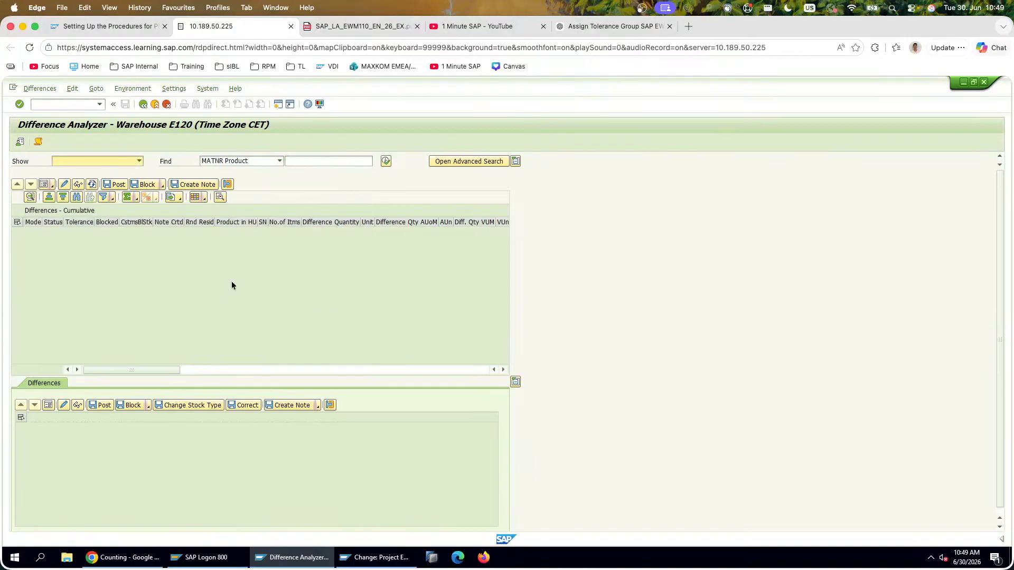
left_click(385, 161)
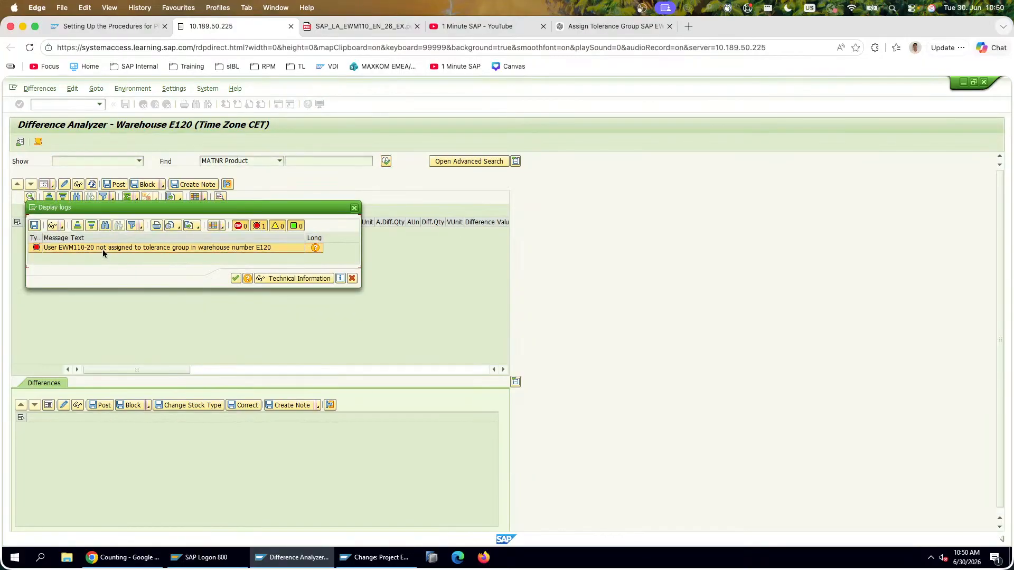
left_click(103, 250)
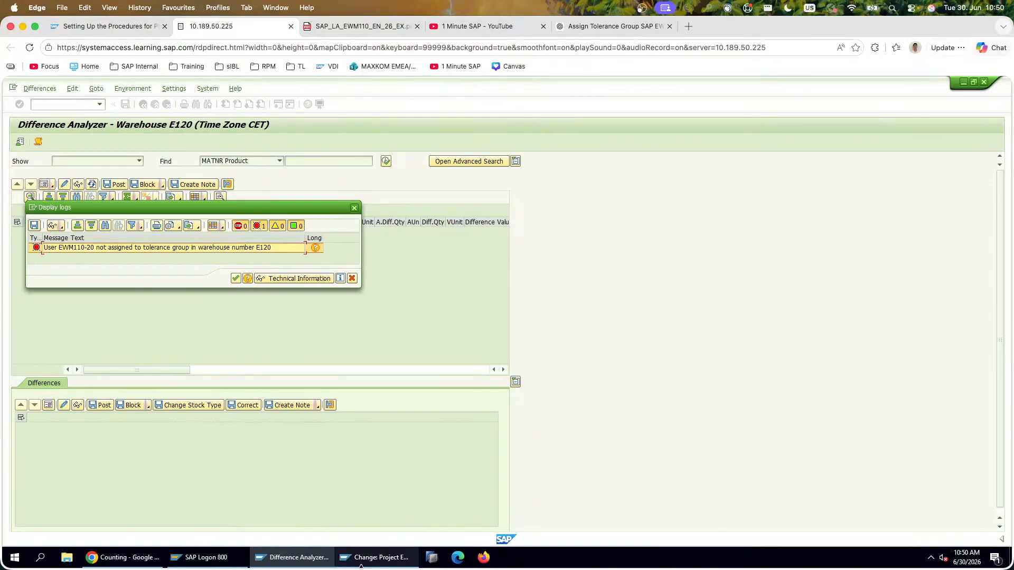
Step: Exit the customizing project in the other session and open the physical inventory user tolerance group maintenance (/SCWM/PI_USER)
left_click(376, 557)
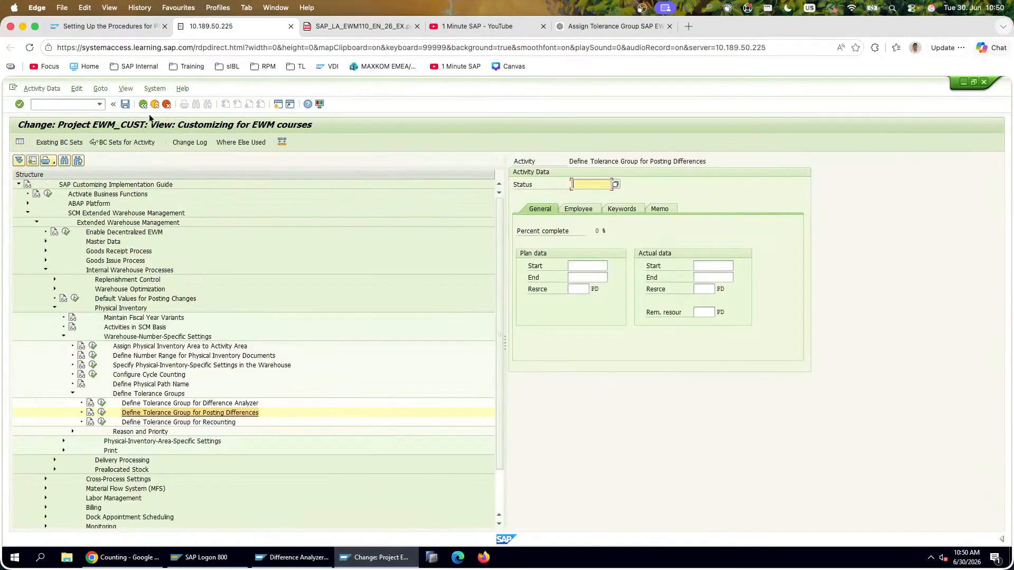
left_click(168, 105)
left_click(168, 105)
left_click(155, 190)
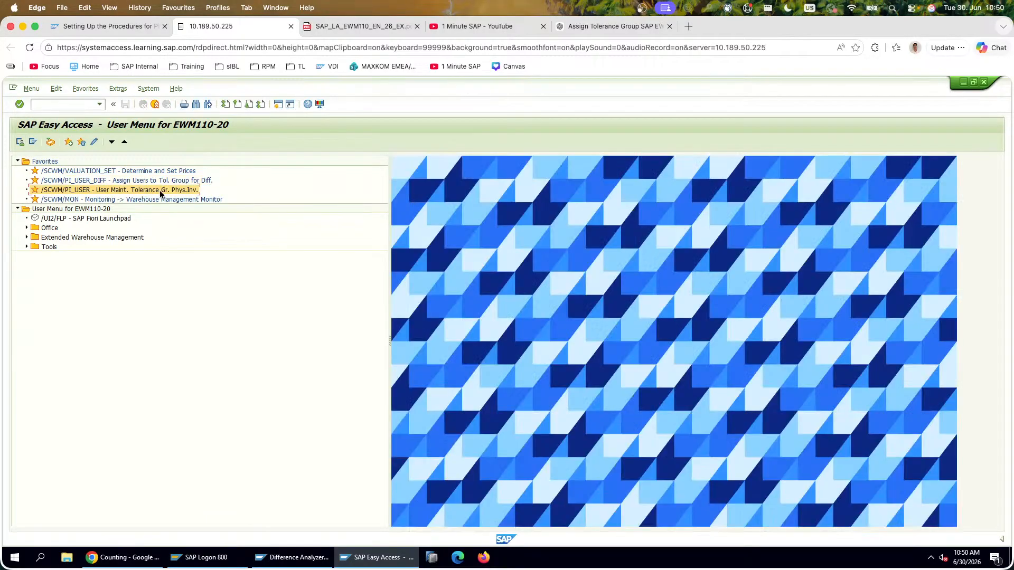
double_click(160, 191)
Step: Examine the user name, activity area and tolerance group of the existing assignment in warehouse E120
left_click(134, 209)
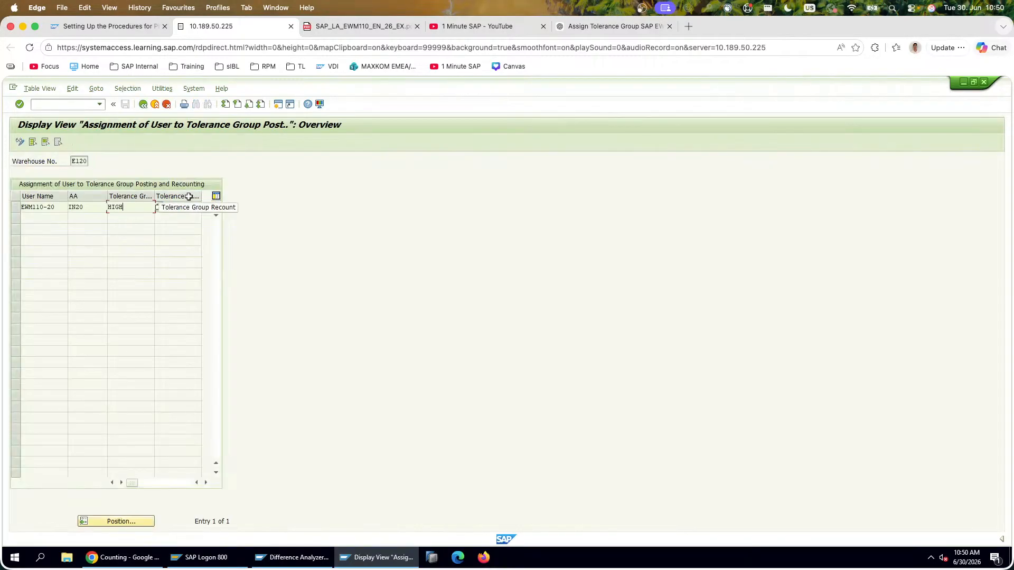
double_click(28, 208)
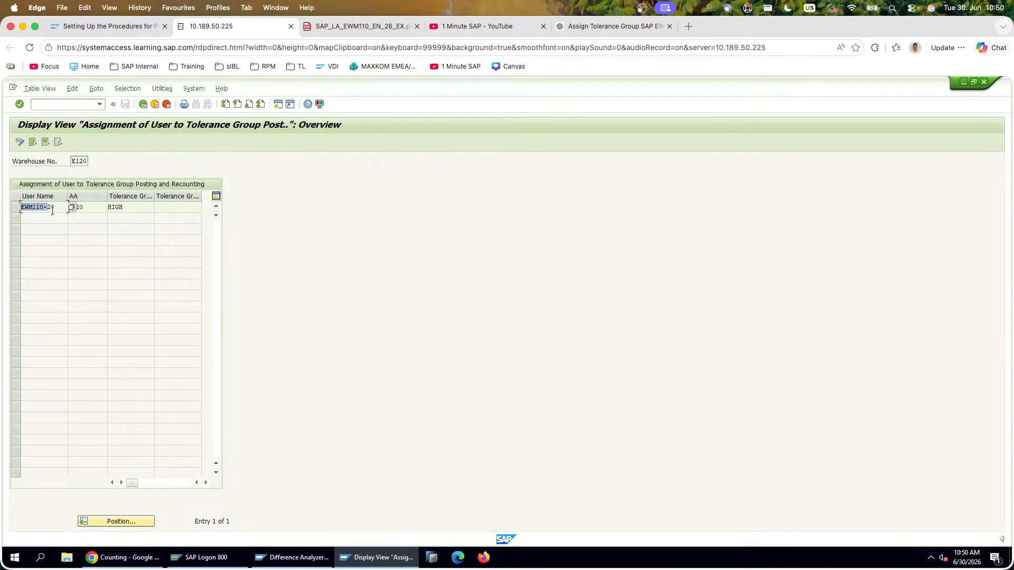
double_click(73, 209)
double_click(130, 210)
double_click(75, 208)
Step: Add a new assignment of user EWM110-20 to tolerance group HIGH, leaving the activity area blank
left_click(19, 141)
left_click(52, 144)
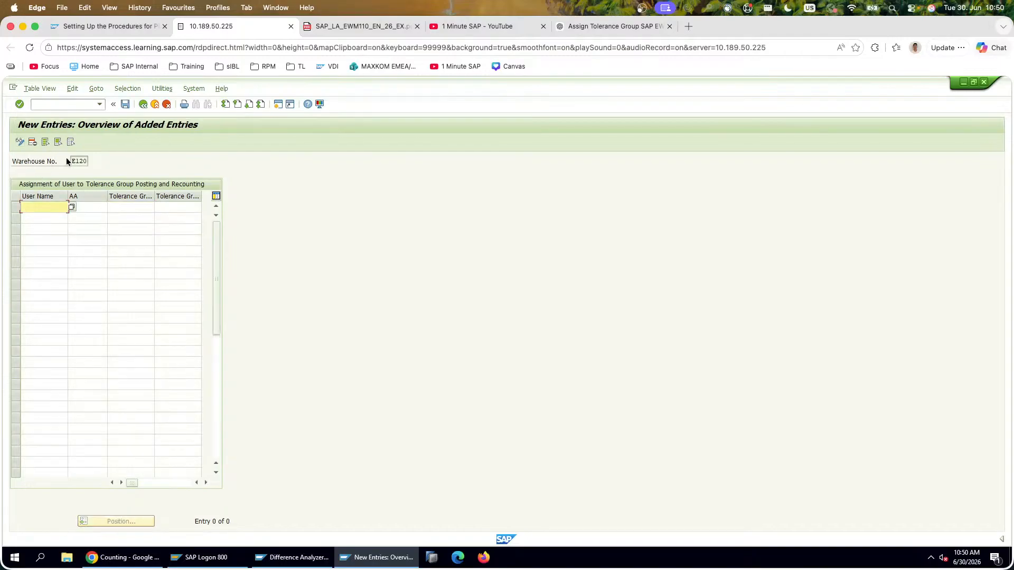
type("EWM110-20")
key("Tab")
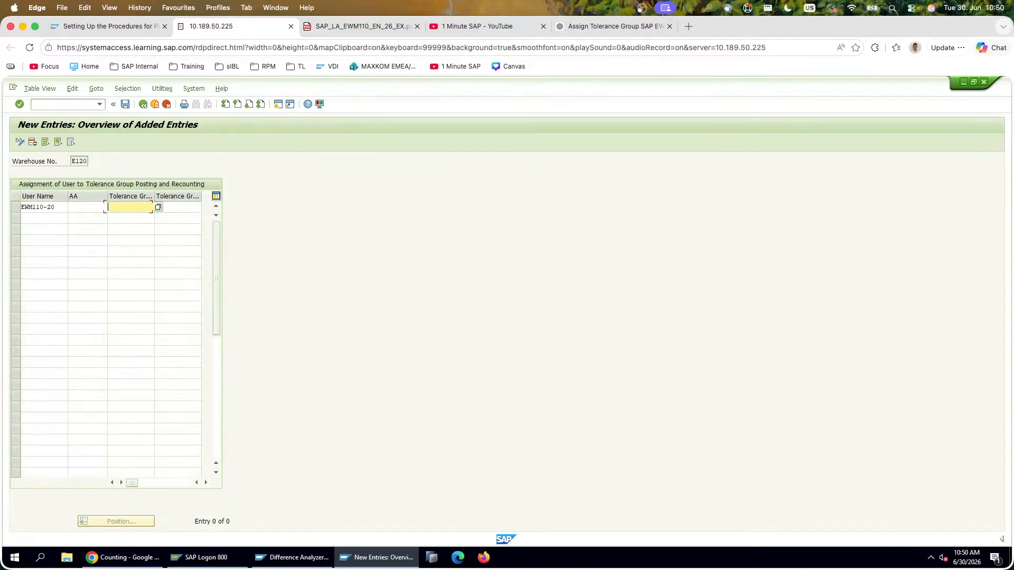
type("HIGH")
key("Return")
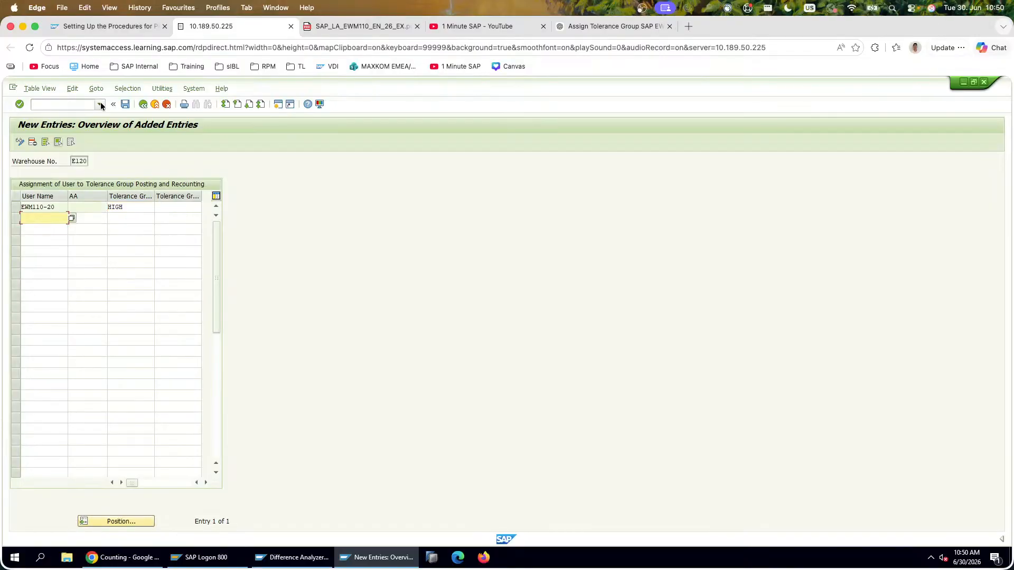
Step: Close the log in the Difference Analyzer session, search for differences again, and check the resulting log before closing it
left_click(324, 559)
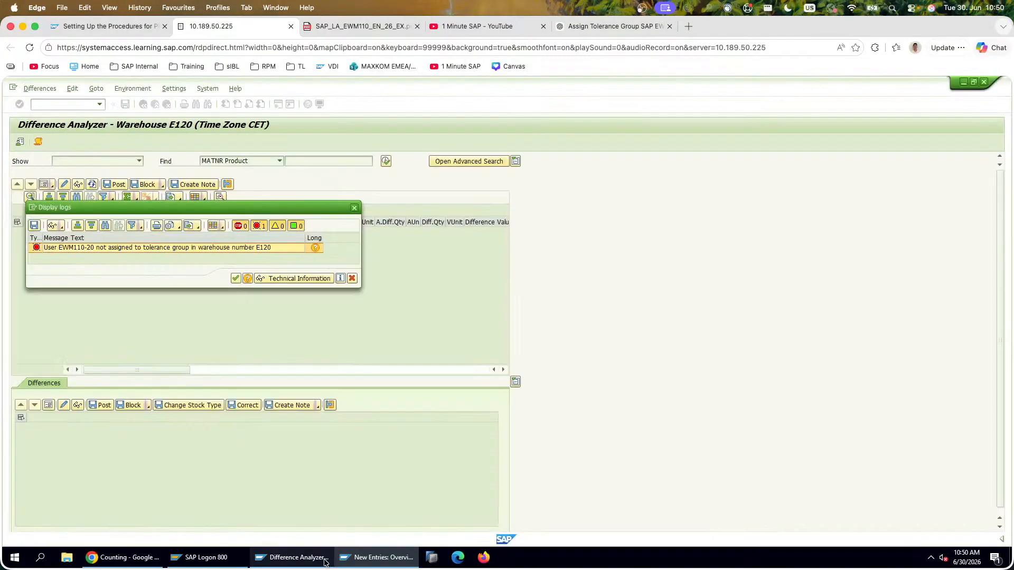
left_click(235, 278)
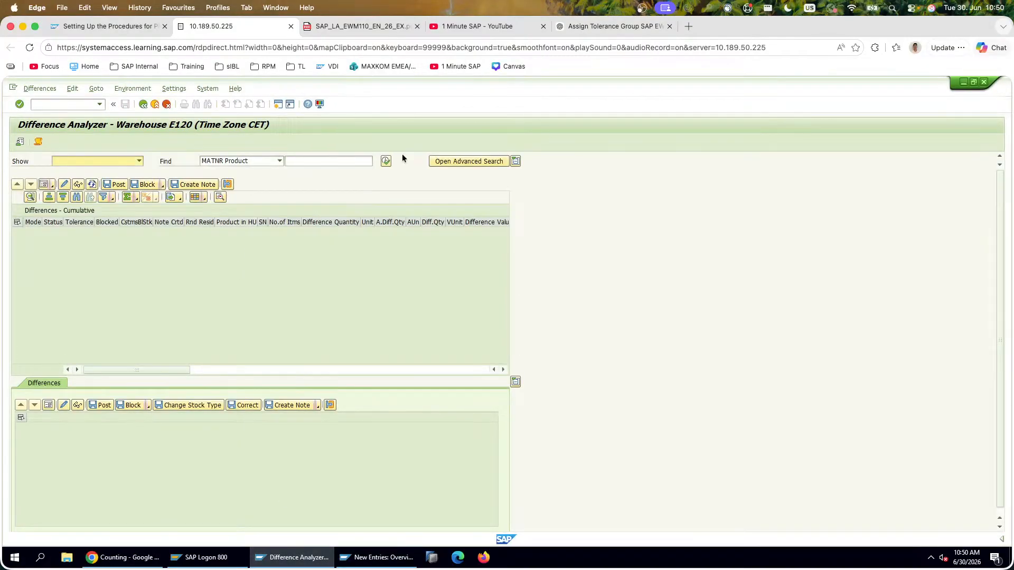
left_click(387, 161)
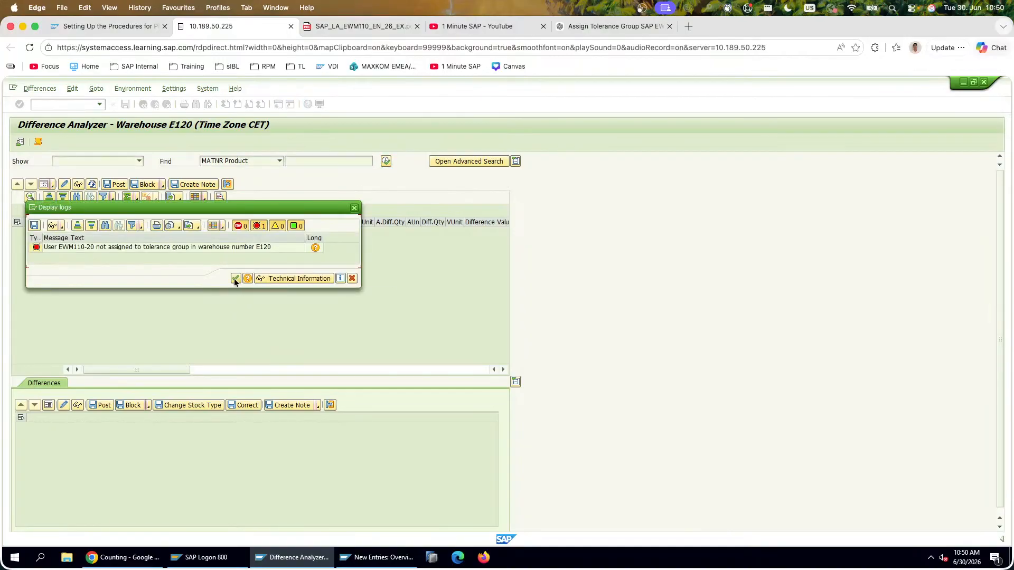
left_click(173, 248)
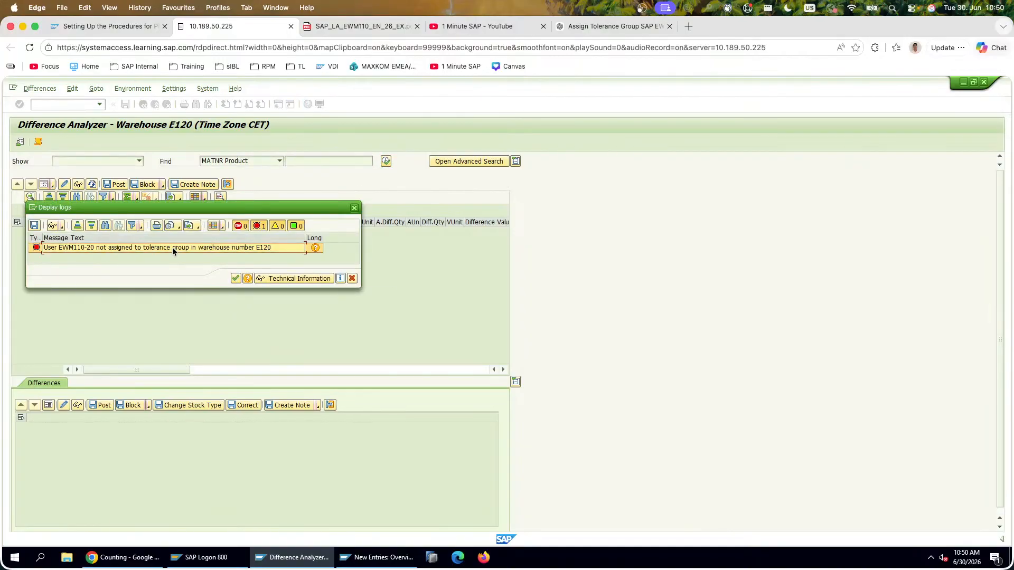
left_click(236, 279)
Step: Return to the new tolerance group entries and try to set the recounting tolerance group of user EWM110-20 to HIGH
left_click(372, 559)
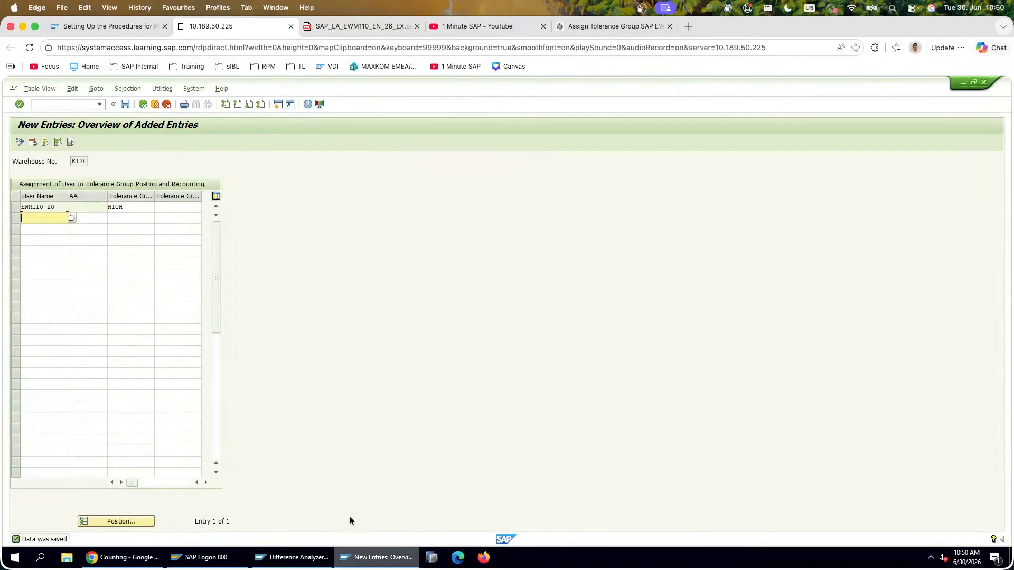
left_click(177, 206)
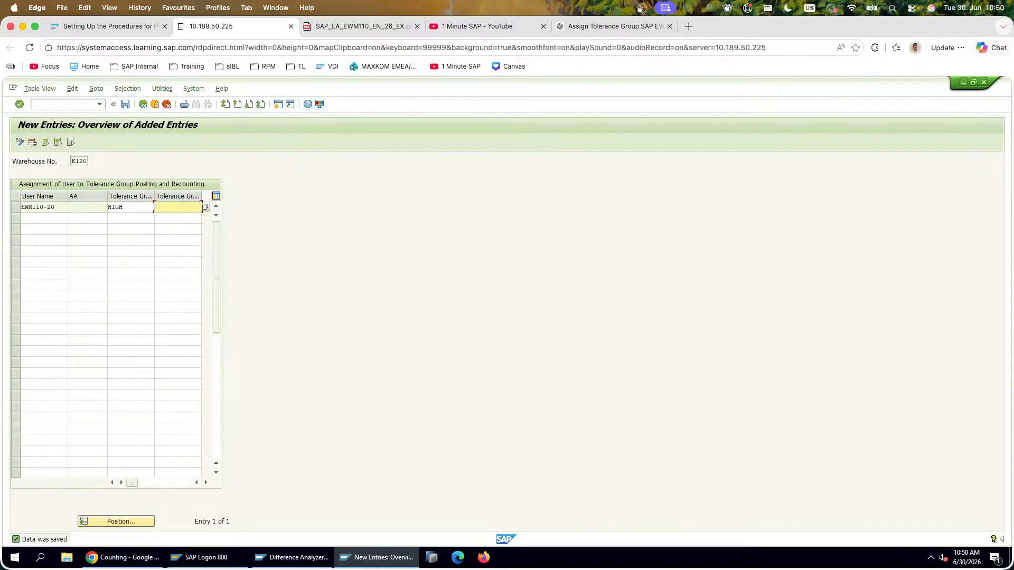
type("HIGH")
key("Return")
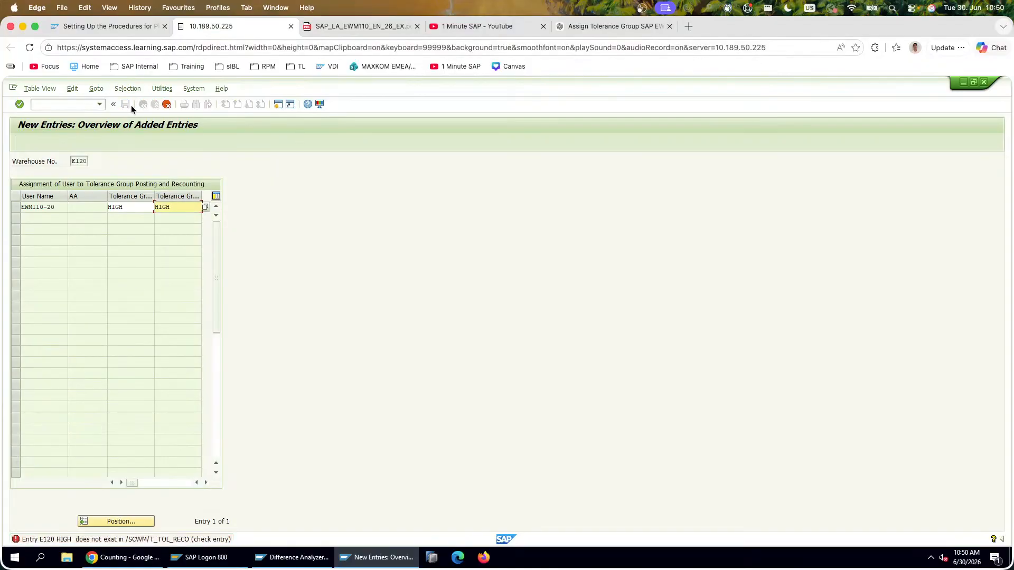
Step: Clear the recounting tolerance group of user EWM110-20, cancel the customizing project prompt, and confirm the entry
key("BackSpace")
key("BackSpace")
key("BackSpace")
key("BackSpace")
key("Escape")
key("F3")
left_click(150, 269)
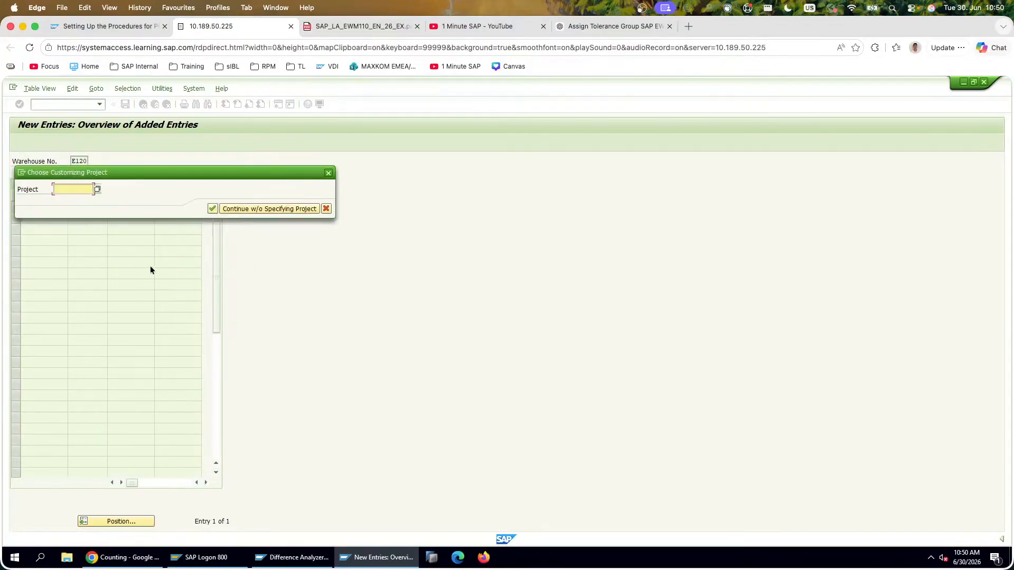
key("Escape")
key("Escape")
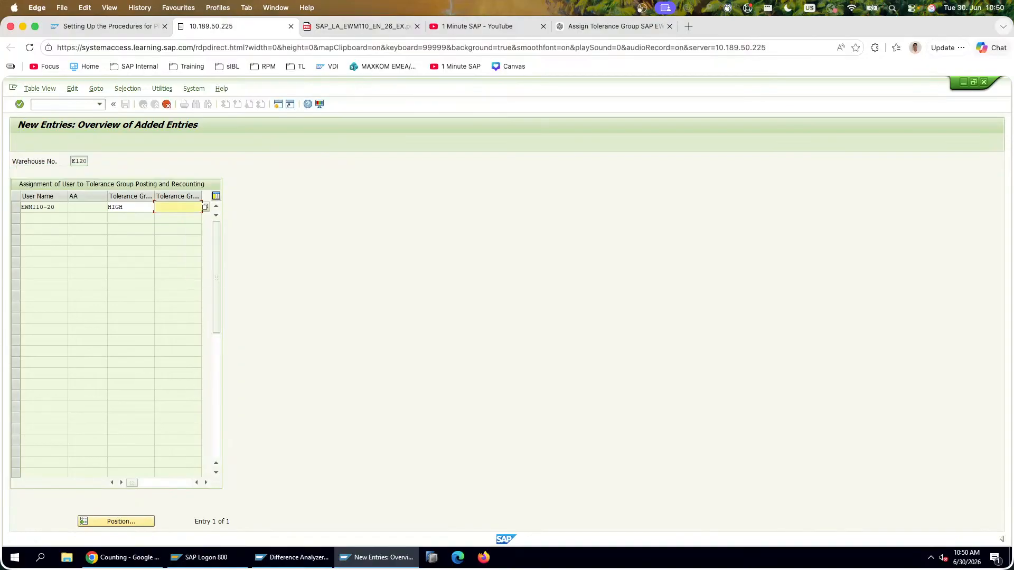
key("Return")
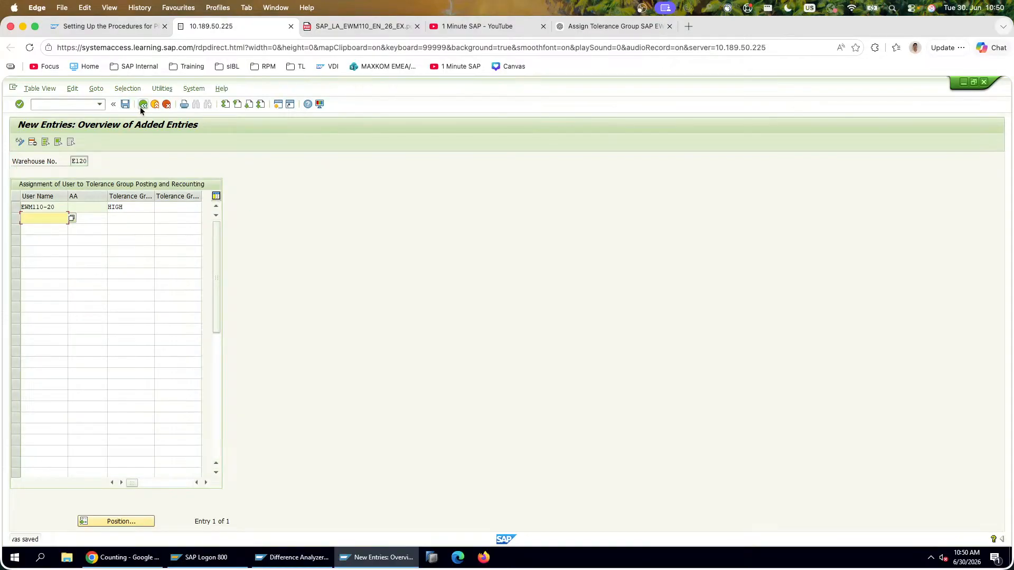
Step: Go back to the assignment overview, check the entries for user EWM110-20, and exit to the user menu
left_click(142, 105)
left_click_drag(58, 208, 5, 226)
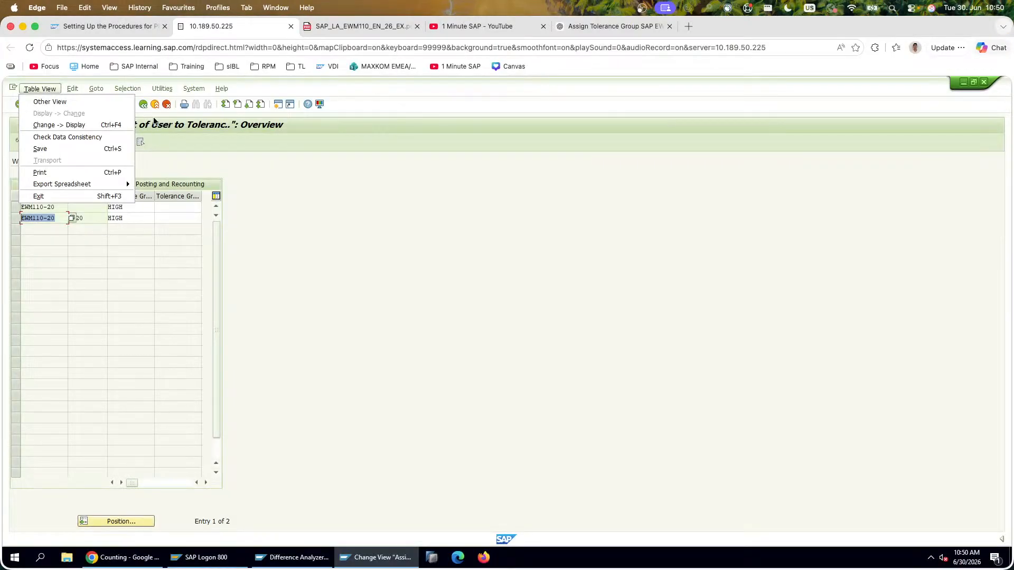
key("Escape")
left_click(147, 107)
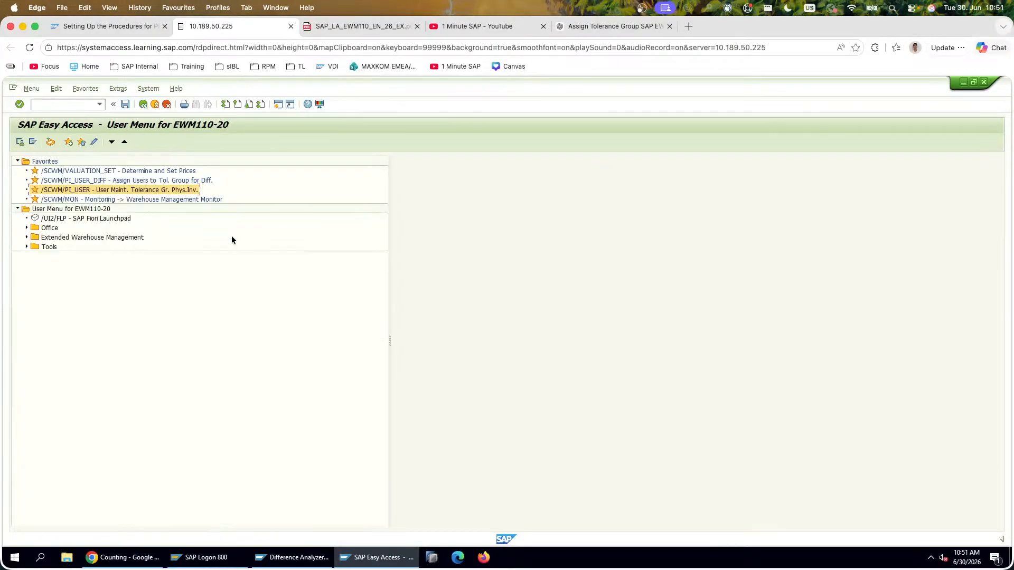
Step: Switch to the Difference Analyzer session, repeat the search for differences, and inspect the log entry
key("alt+Tab")
left_click(386, 161)
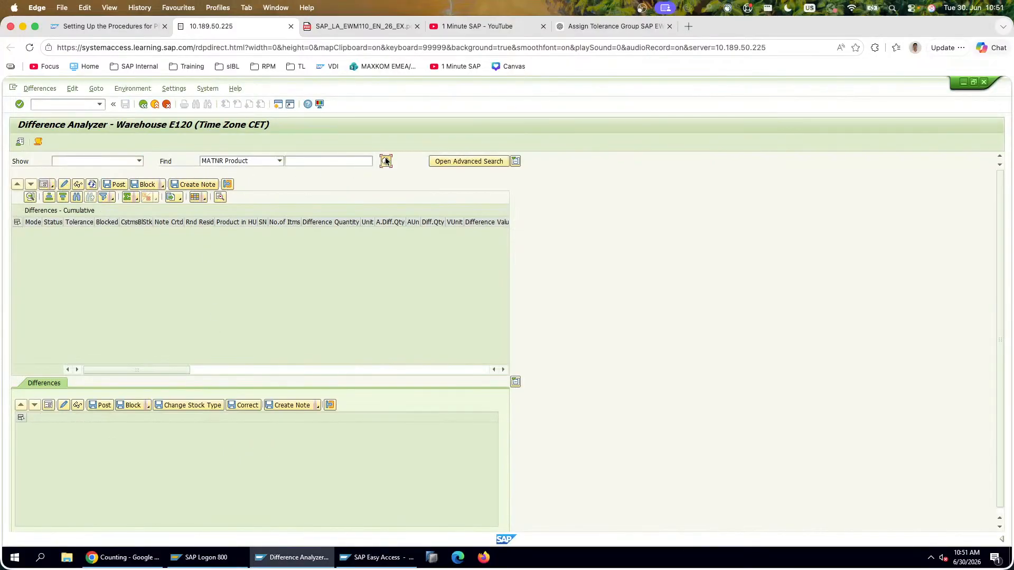
left_click(220, 249)
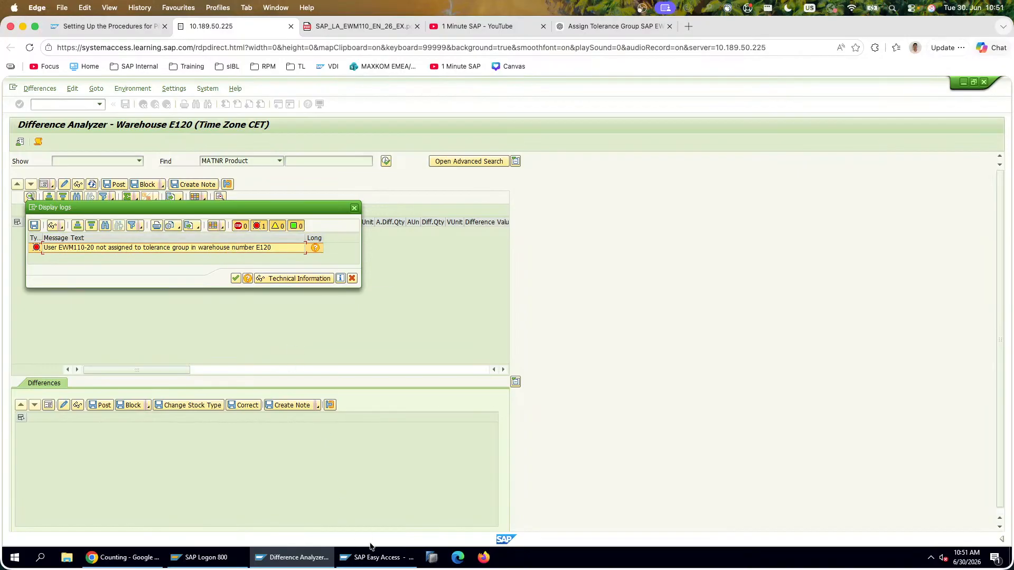
Step: Reopen /SCWM/PI_USER in the other session and examine the warehouse number, user names and tolerance groups of the assignments
key("alt+Tab")
double_click(161, 192)
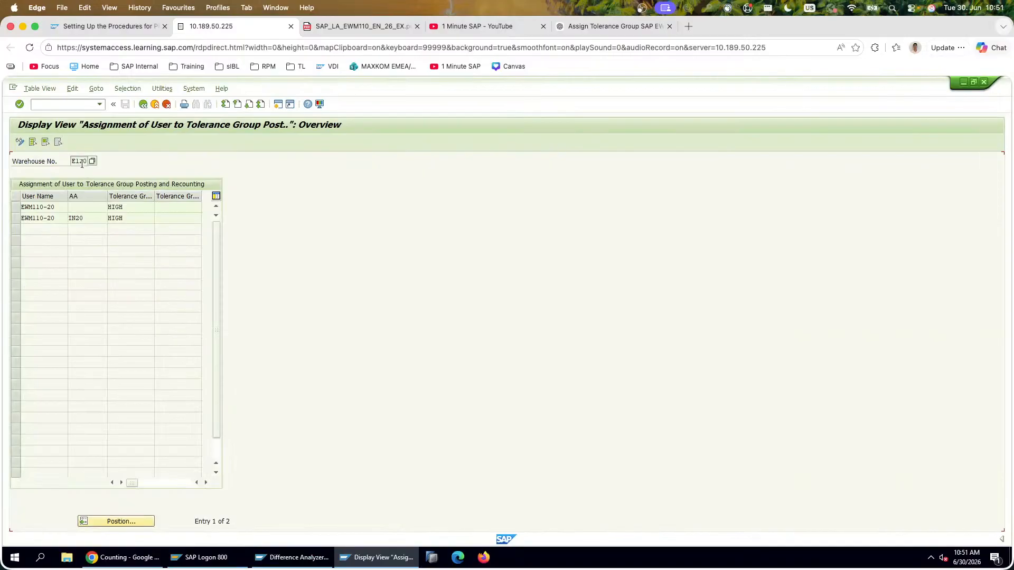
left_click_drag(87, 161, 62, 163)
left_click_drag(54, 207, 20, 207)
left_click_drag(126, 208, 66, 214)
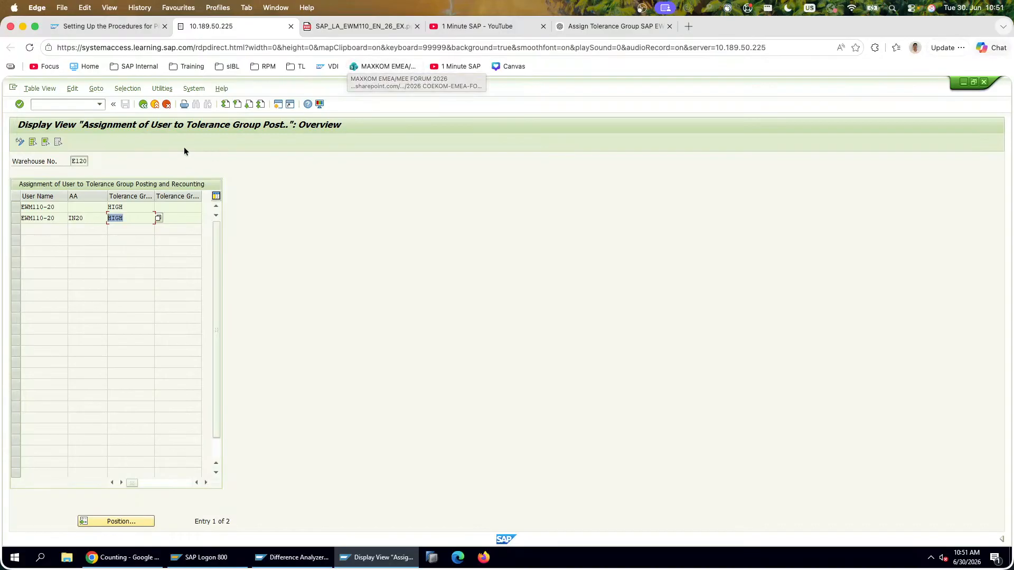
Step: Switch to the exercise PDF and read step 10 on assigning the user to a tolerance group for the Difference Analyzer
left_click(354, 31)
scroll(449, 257, "up", 15)
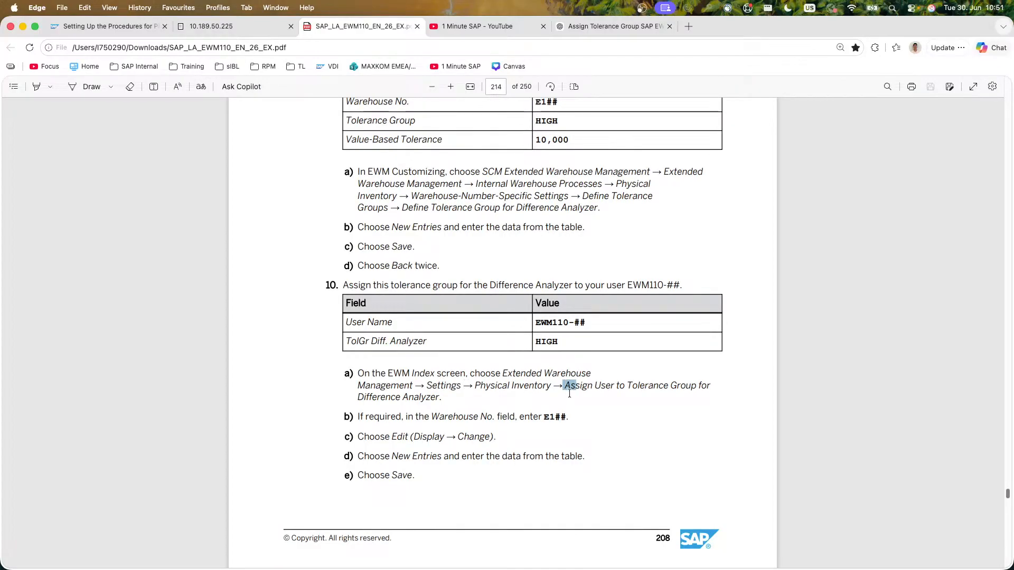
left_click_drag(564, 386, 442, 399)
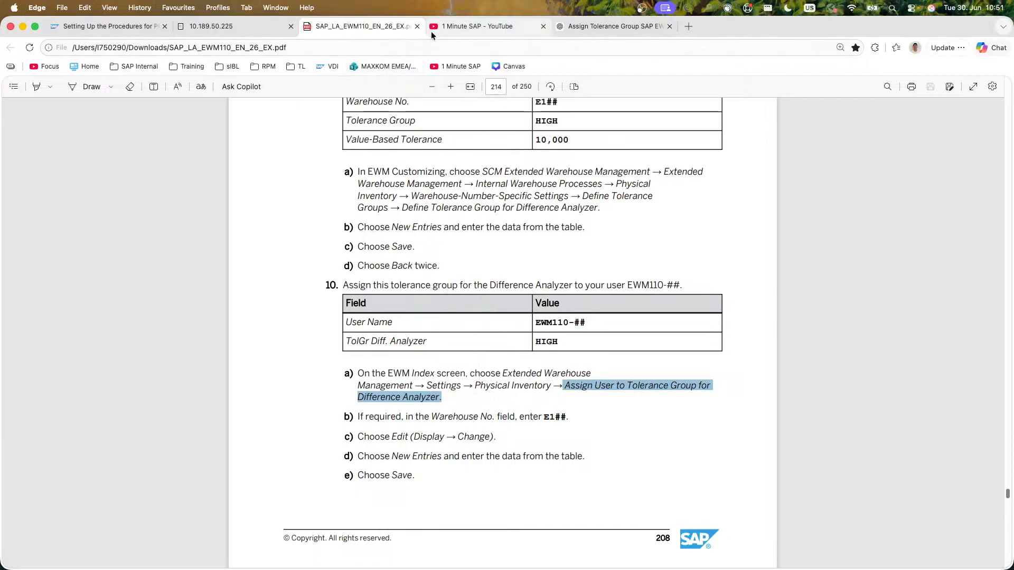
Step: Return to SAP, leave the current view, open /SCWM/PI_USER_DIFF, and check the user name of the existing assignment
left_click(248, 27)
left_click(142, 104)
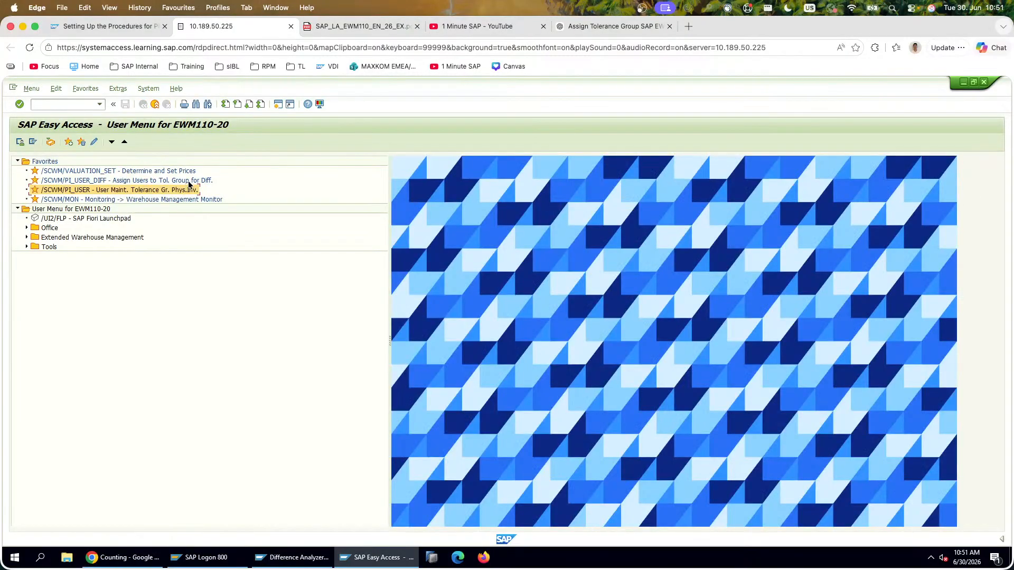
double_click(189, 181)
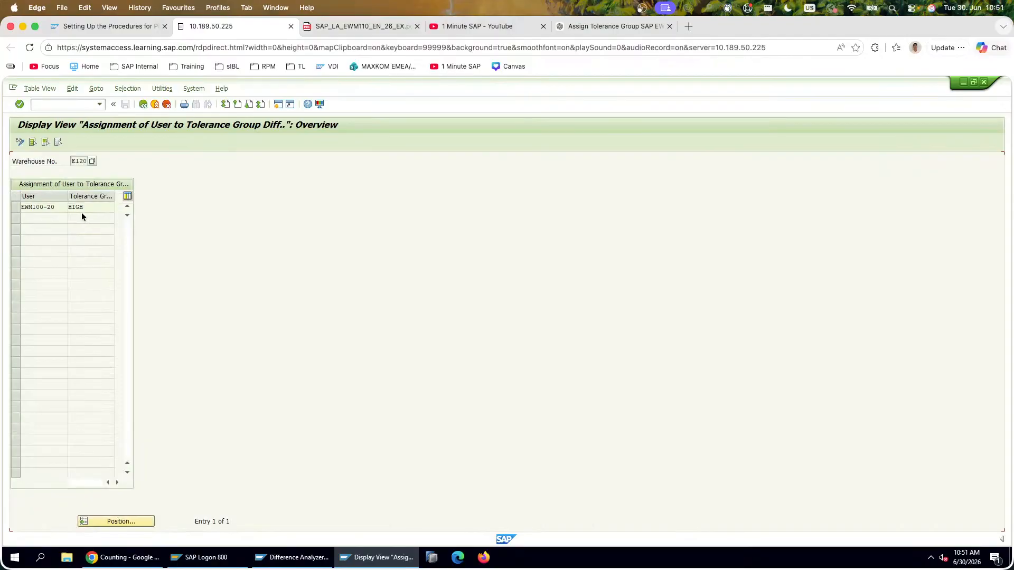
left_click_drag(67, 208, 4, 207)
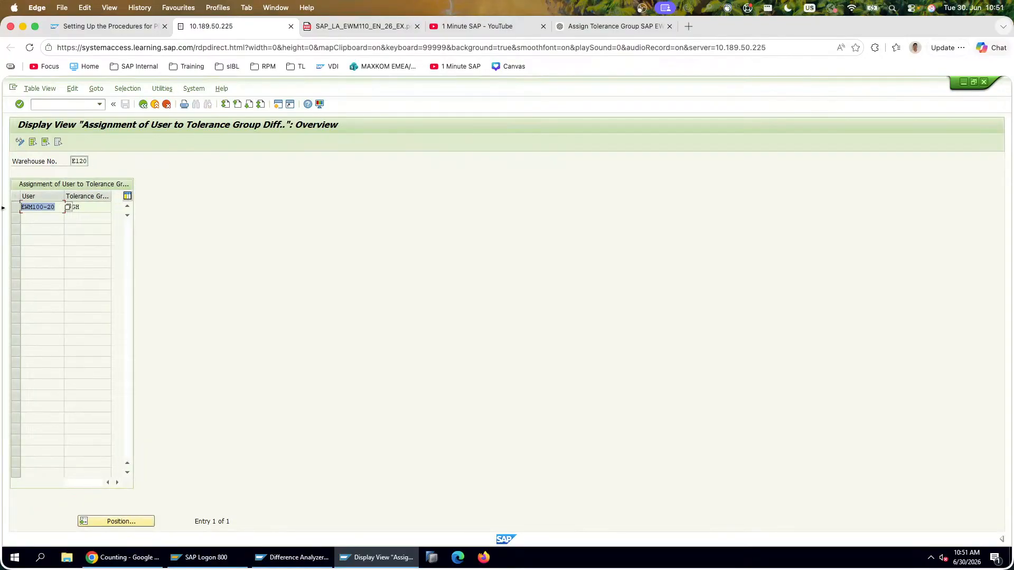
Step: Add a new Difference Analyzer assignment of user EWM110-20 to tolerance group HIGH in warehouse E120, save it, and exit
left_click(19, 142)
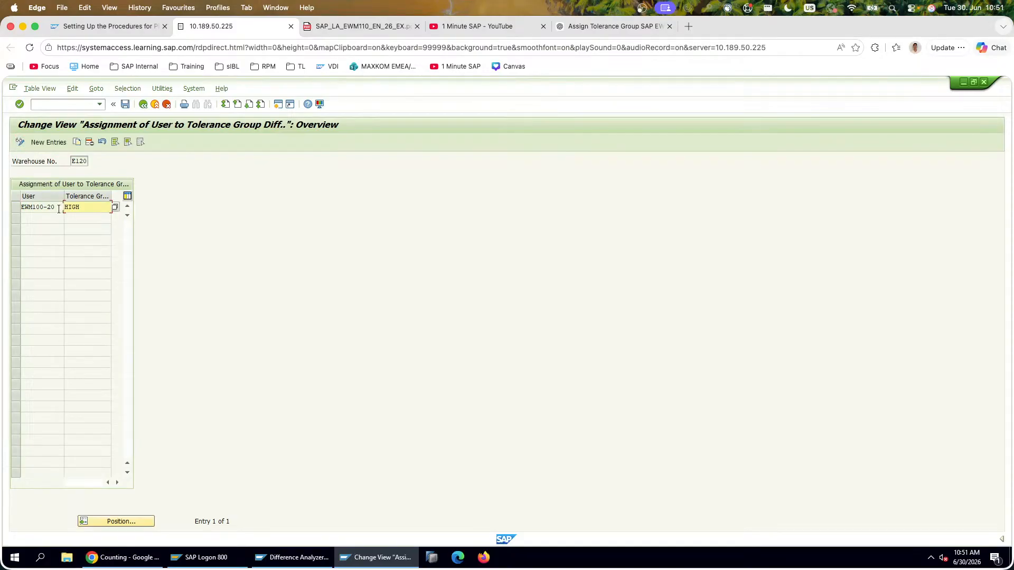
left_click(71, 143)
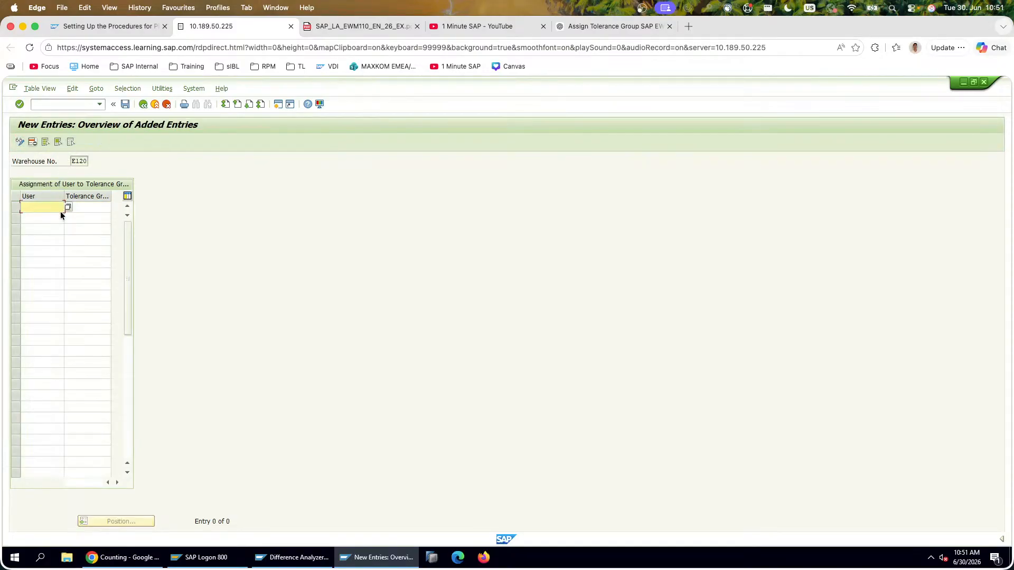
type("EWM110-20")
key("Tab")
type("HIGH")
key("Return")
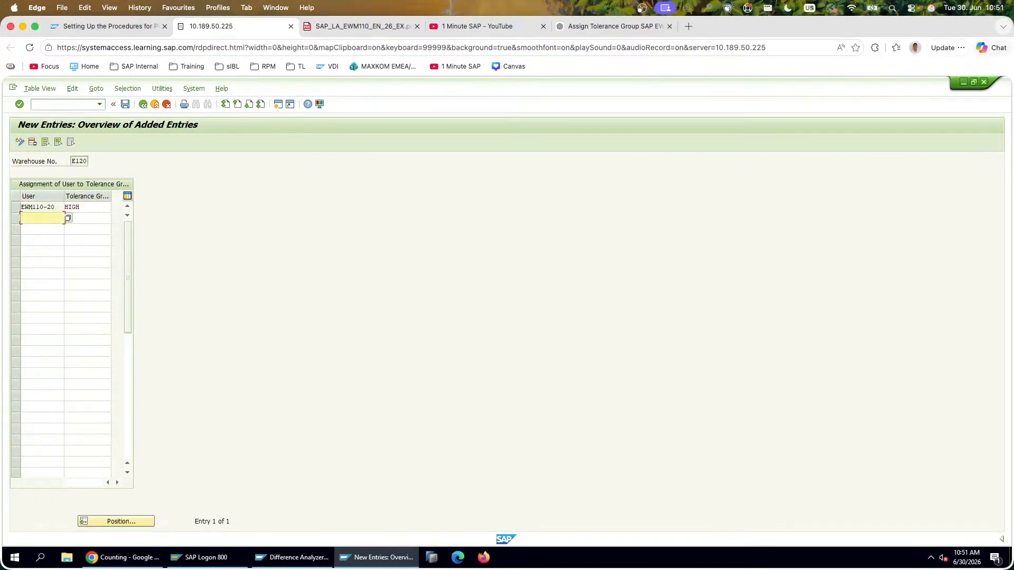
left_click(125, 104)
left_click(166, 104)
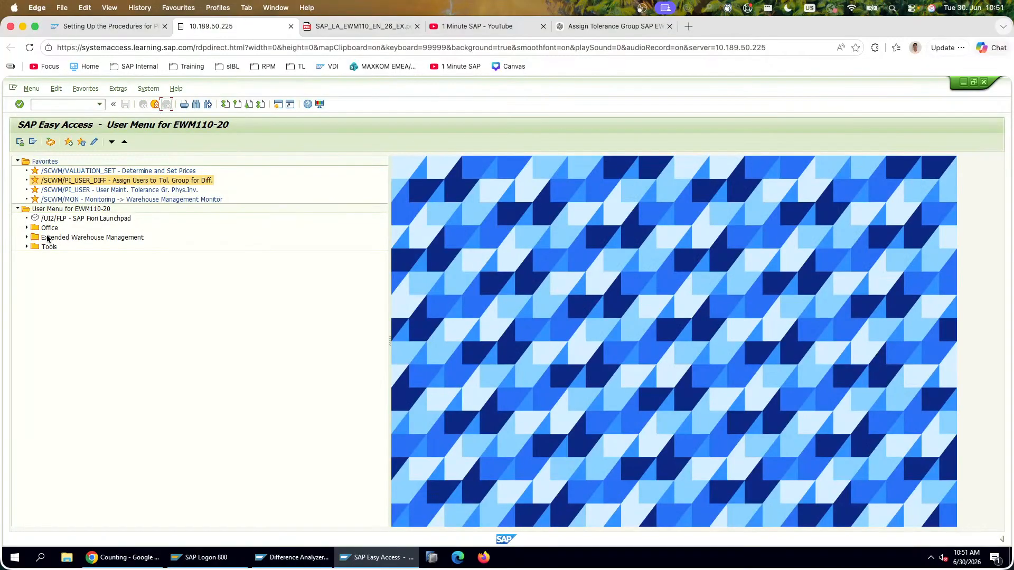
Step: Return to the Difference Analyzer, close the log, search for differences, and select both cumulative difference lines to review their columns
left_click(27, 237)
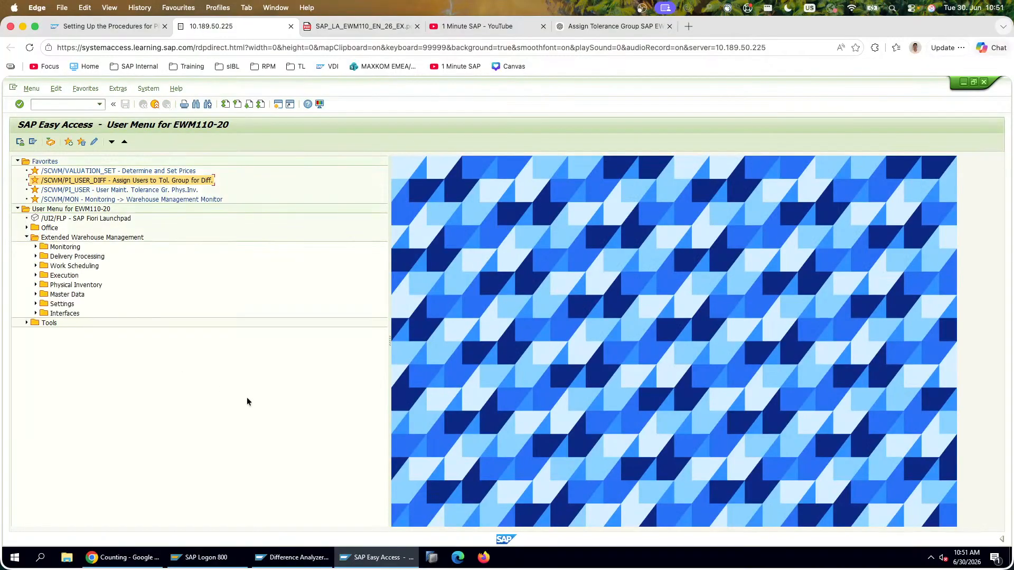
left_click(293, 557)
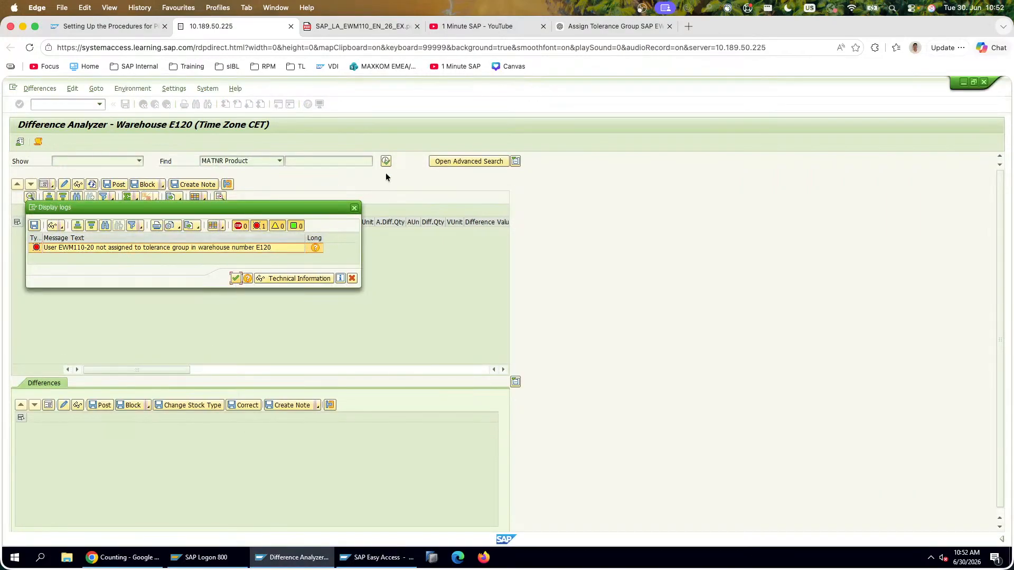
key("Return")
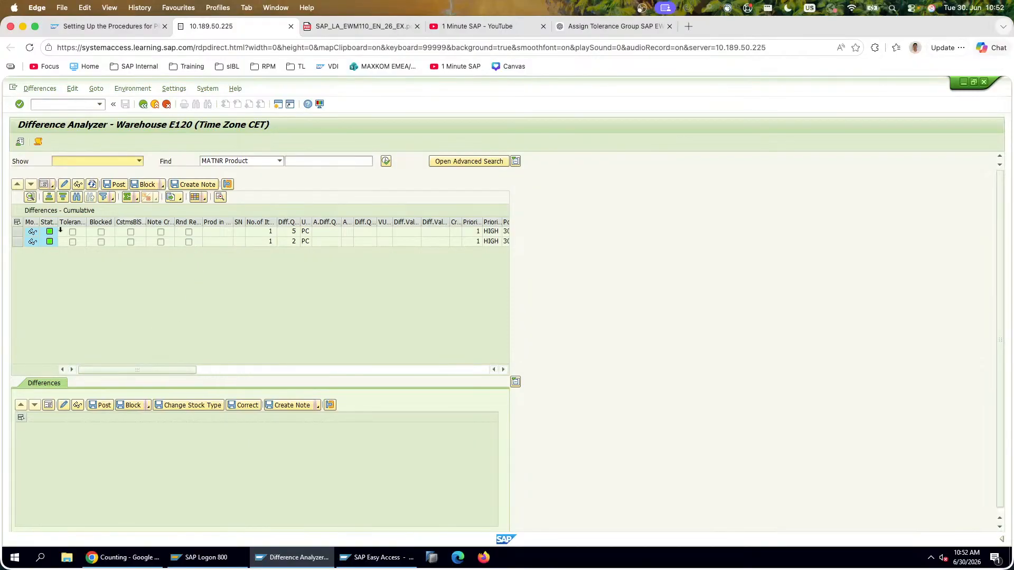
left_click(17, 222)
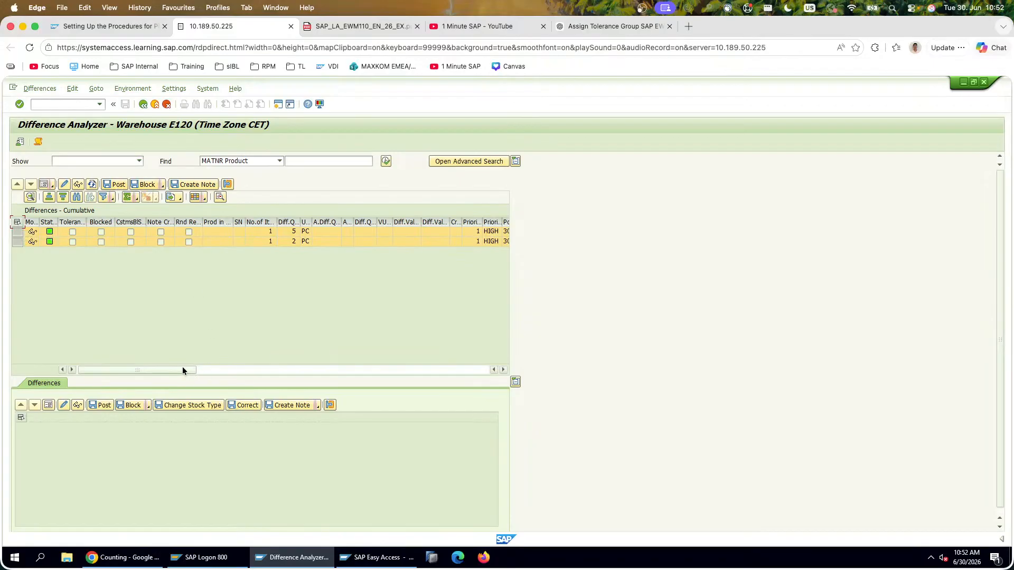
left_click_drag(182, 370, 517, 364)
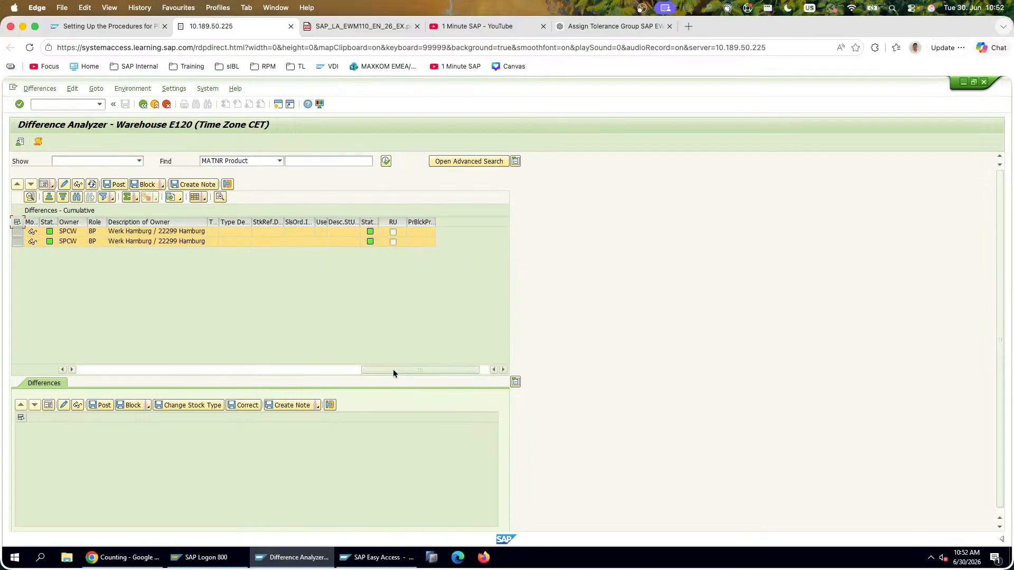
Step: Switch to the exercise PDF and read step 8 on posting the differences to SAP ERP, including the default value instructions
left_click(365, 26)
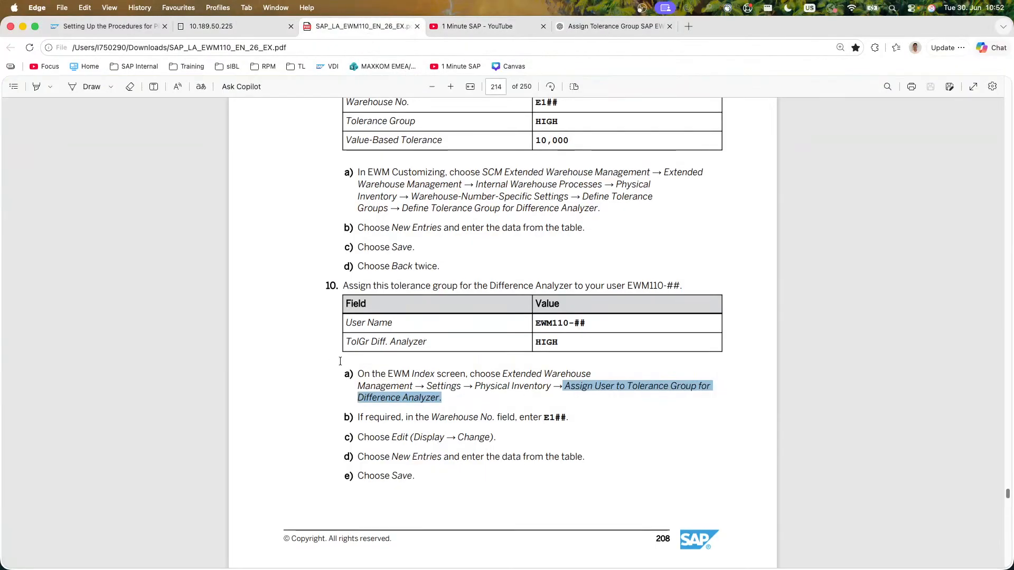
scroll(340, 362, "down", 5)
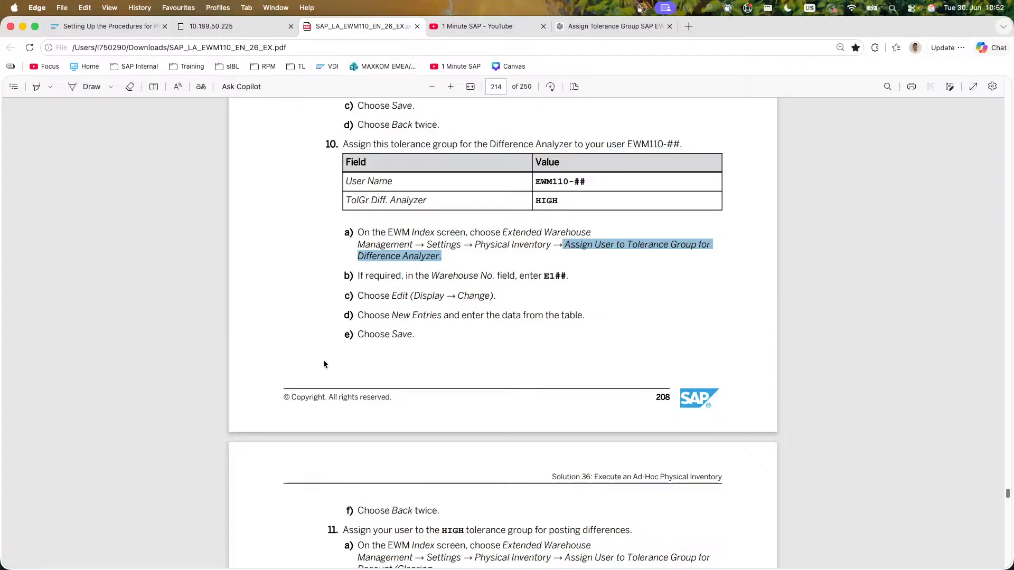
scroll(323, 361, "up", 2)
scroll(323, 362, "down", 20)
scroll(323, 363, "down", 20)
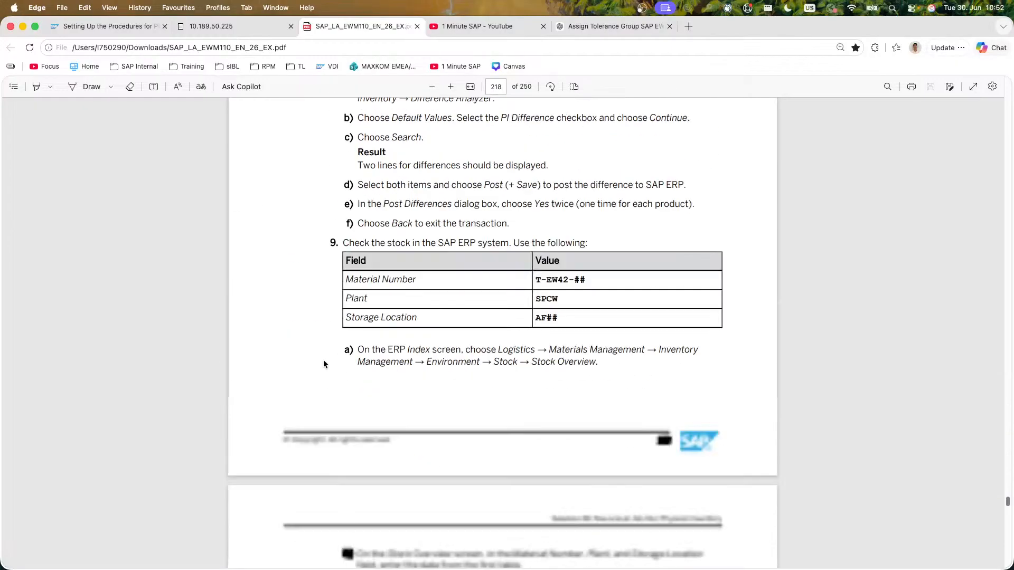
scroll(324, 363, "up", 15)
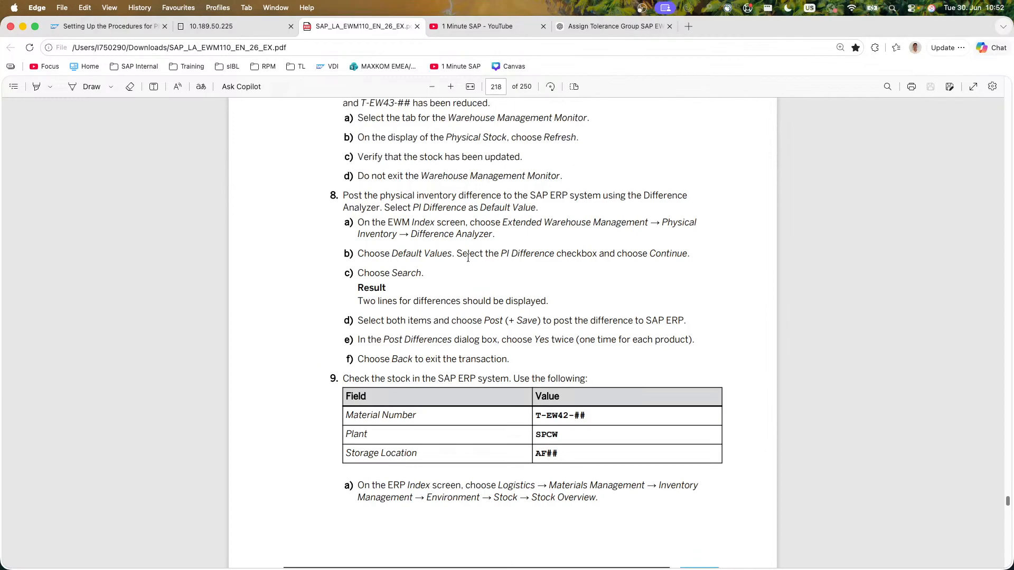
left_click_drag(435, 254, 649, 256)
left_click_drag(391, 254, 555, 255)
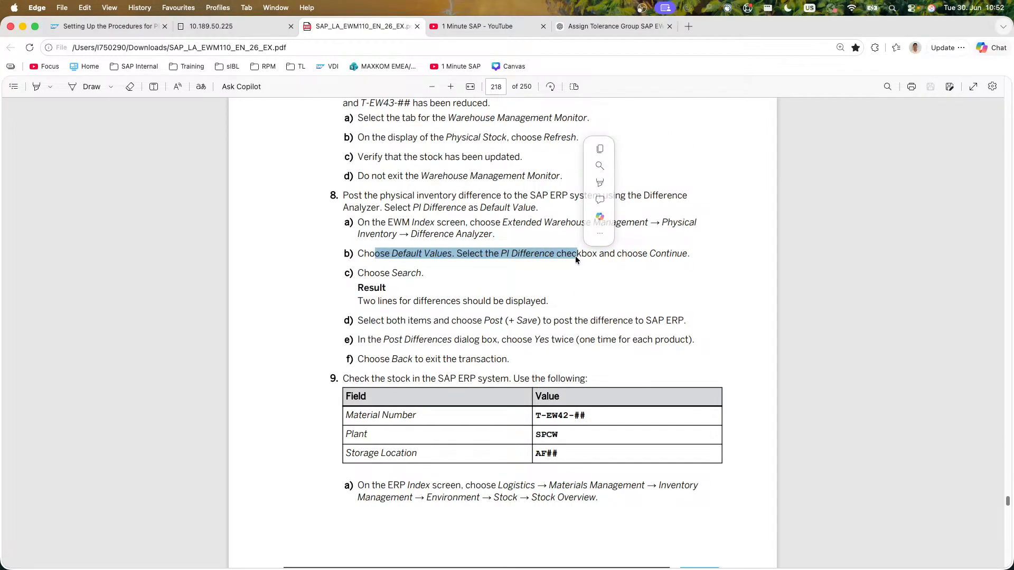
Step: Read the exercise instructions on posting both differences in step 8 and checking the ERP stock in step 9
double_click(575, 256)
left_click_drag(357, 301, 589, 380)
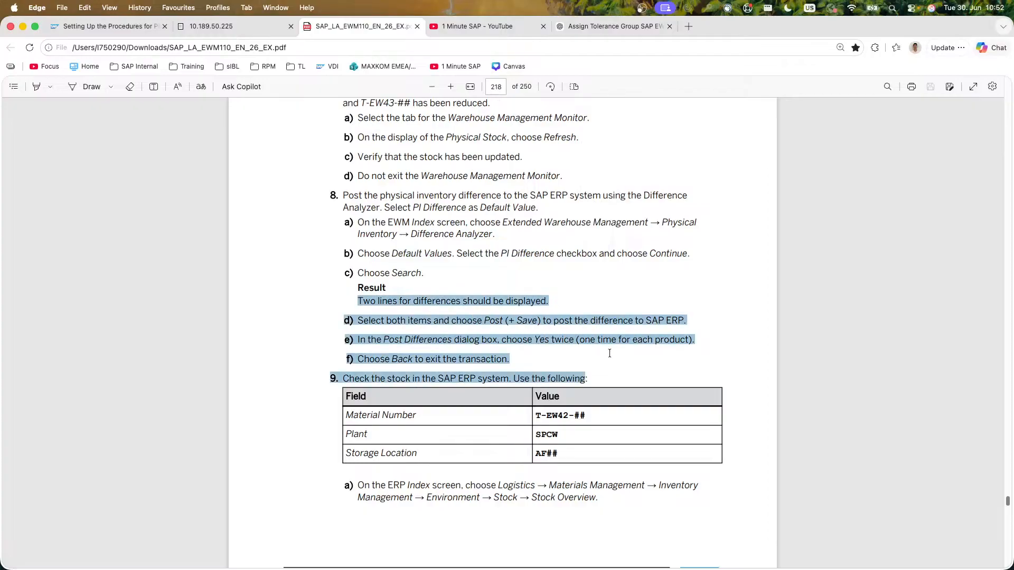
left_click(470, 355)
left_click_drag(470, 355, 413, 301)
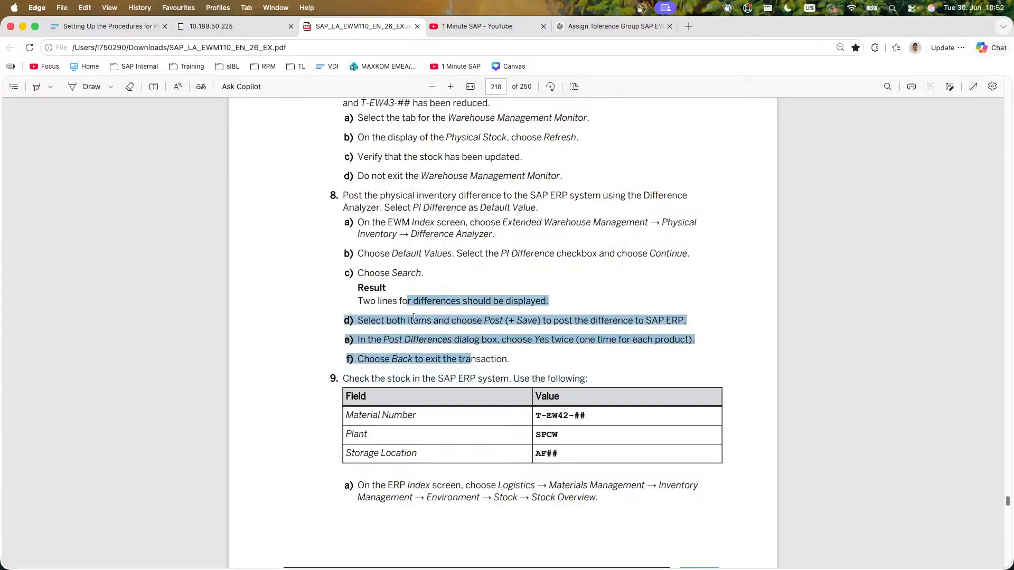
left_click_drag(444, 360, 416, 287)
left_click(396, 297)
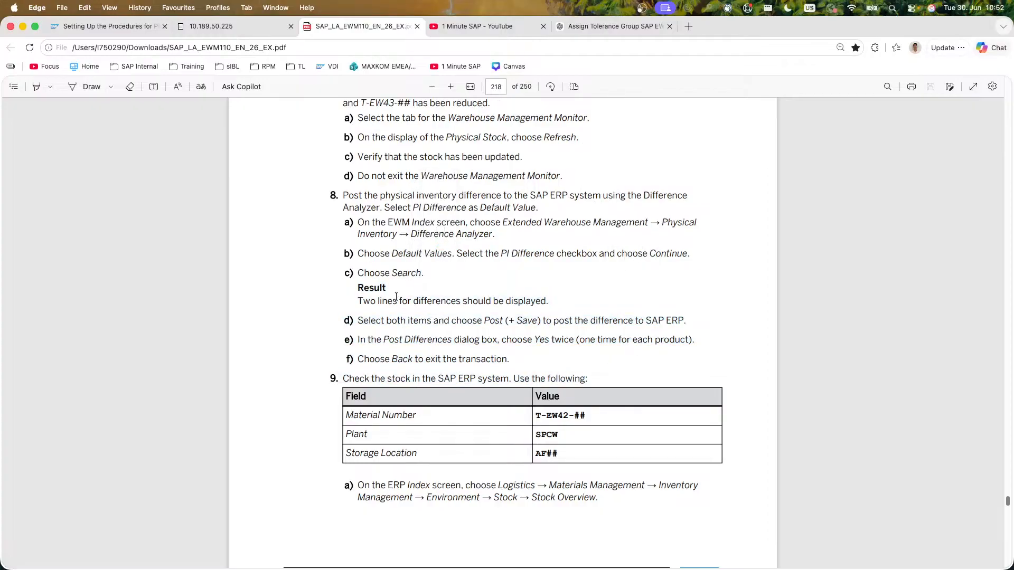
scroll(396, 298, "down", 5)
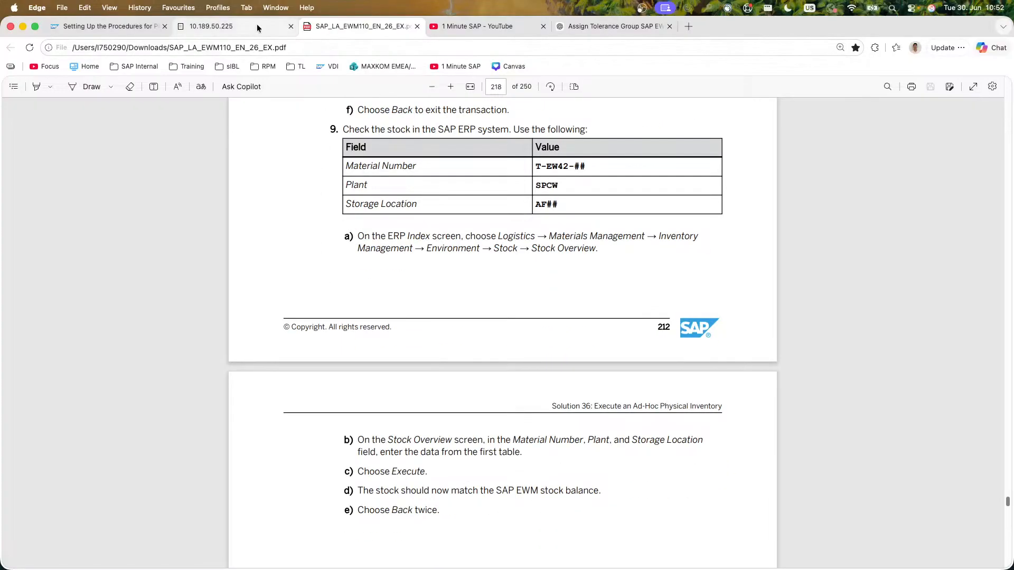
Step: Switch to the remote SAP session, log on to the ZME system as EWM110-20 with the account password, and dismiss the system message
left_click(211, 26)
left_click(203, 557)
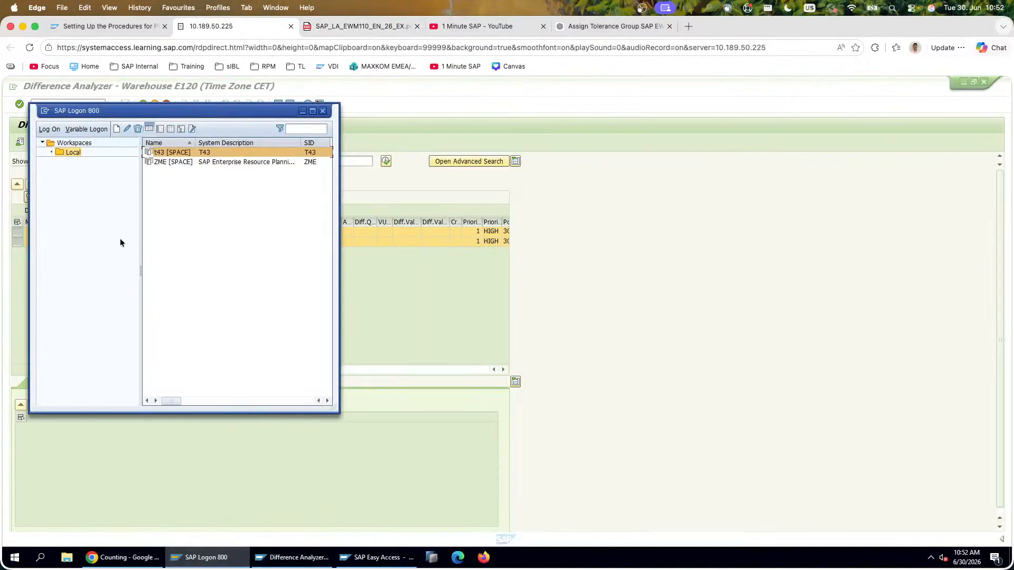
left_click(188, 164)
double_click(188, 164)
type("E")
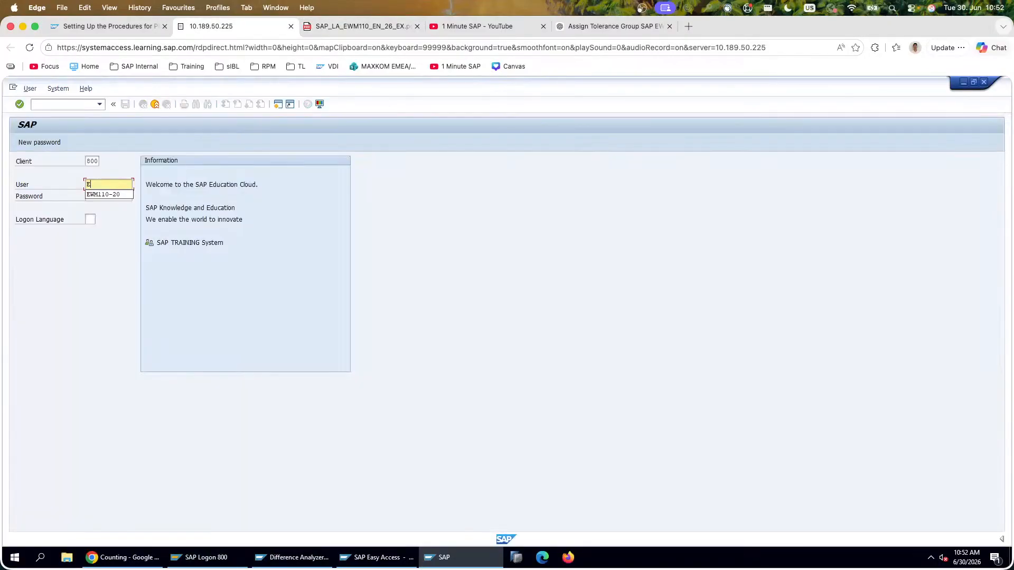
key("Down")
key("Tab")
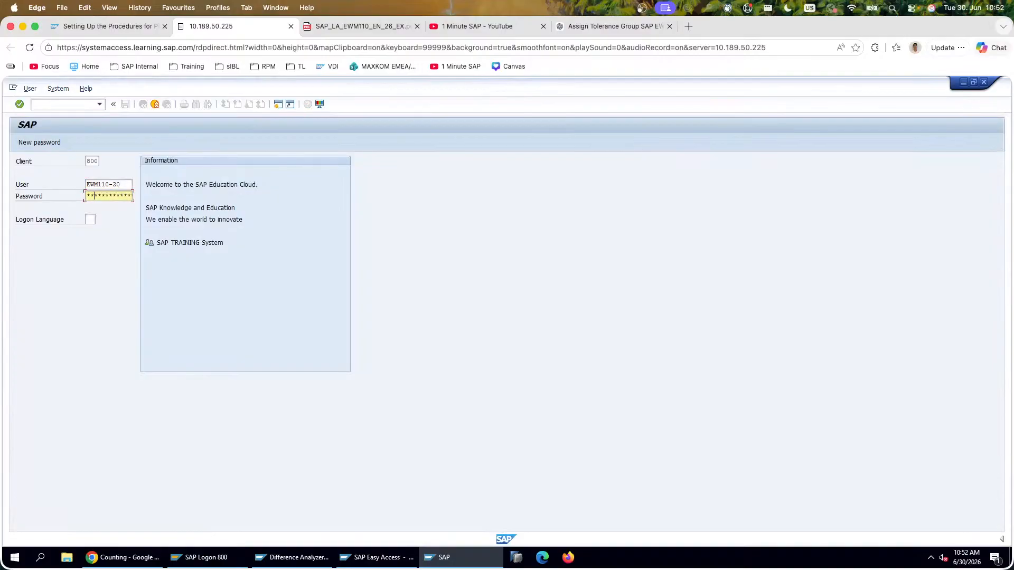
key("Return")
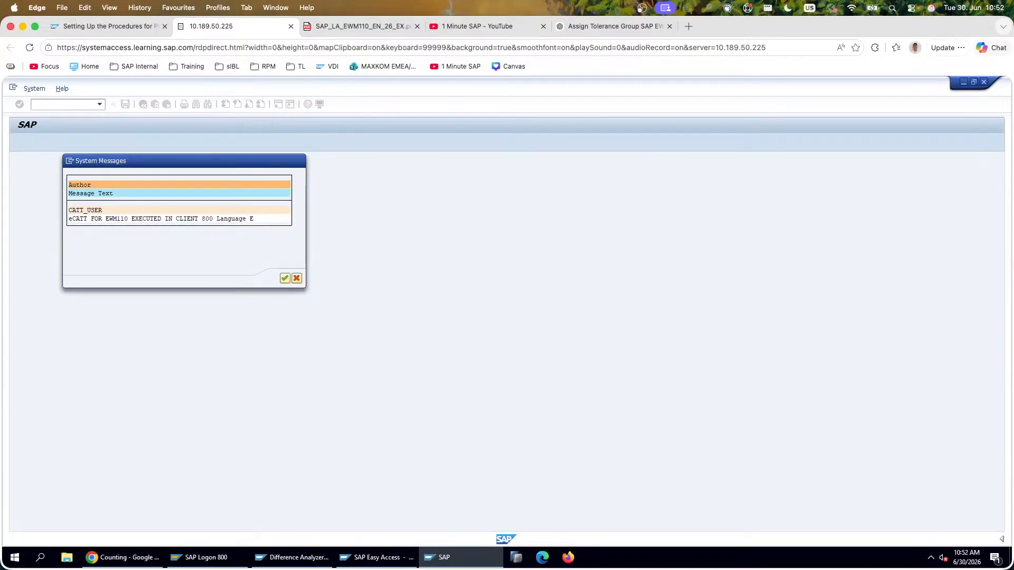
key("Return")
Step: Open the stock overview (MMBE), run it for material T-EW42-20 in plant SPCW, and check the unrestricted stock in storage location AF20
type("mmbe")
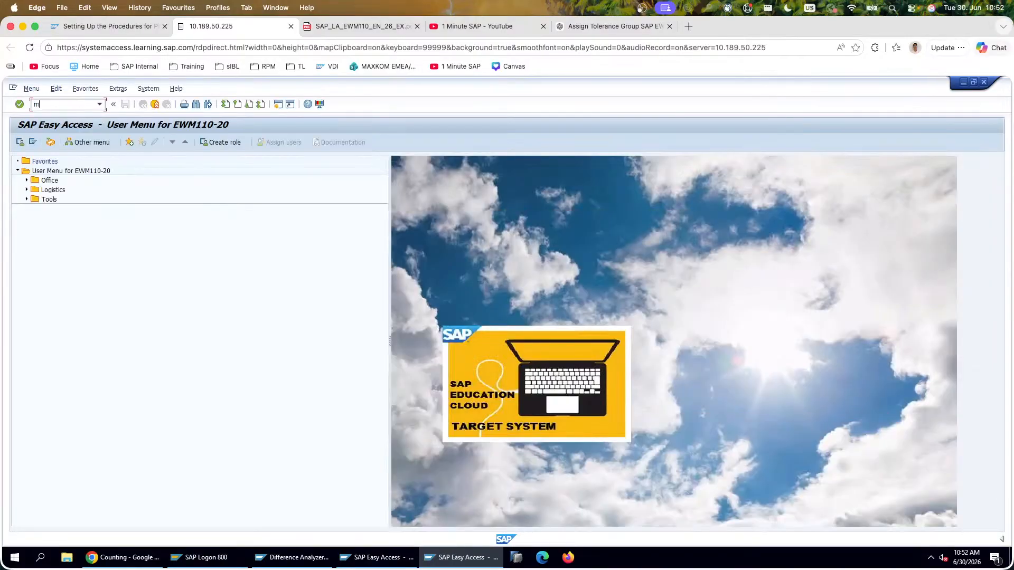
key("Return")
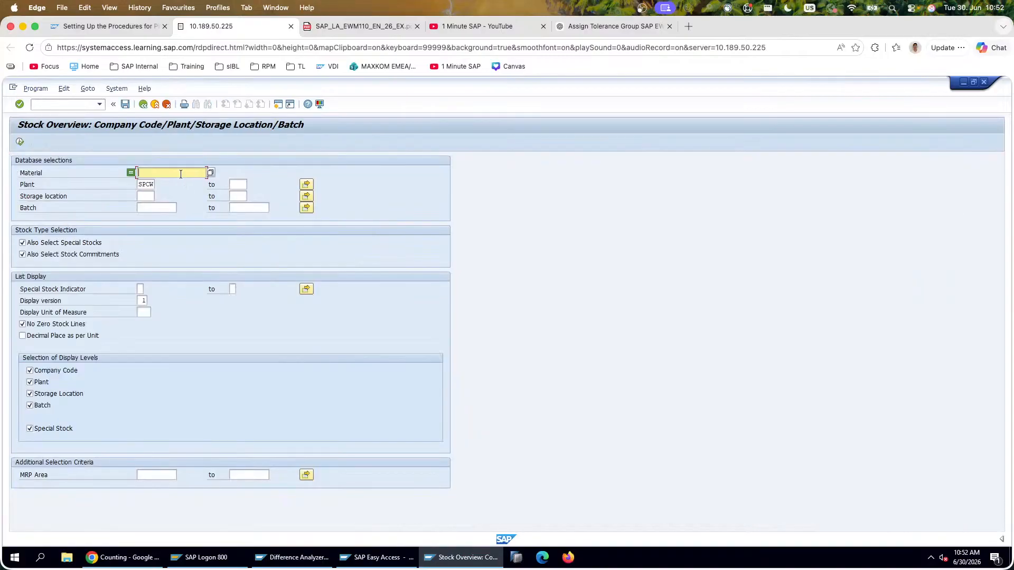
type("T-EW42*")
key("Return")
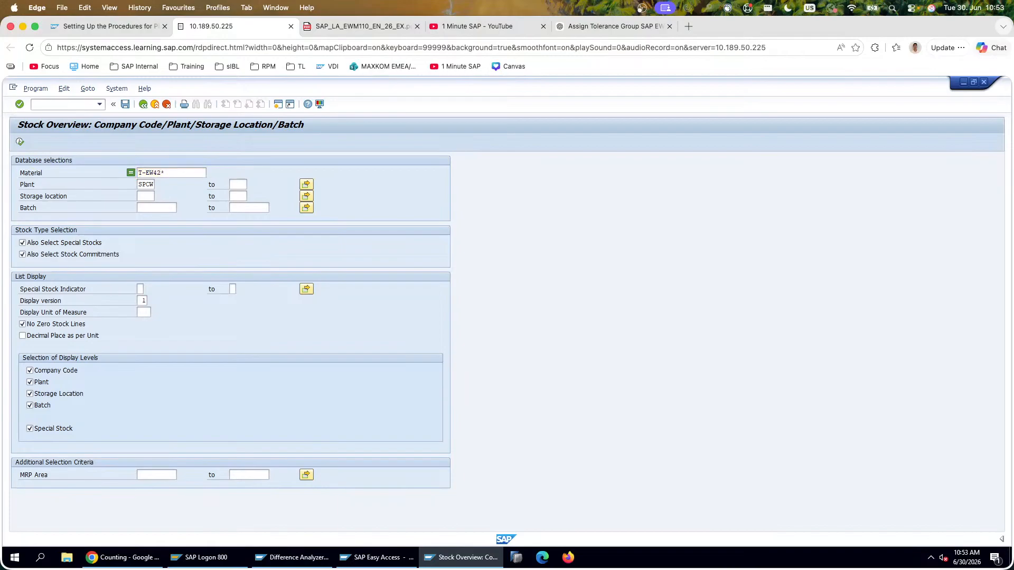
key("BackSpace")
type("-20")
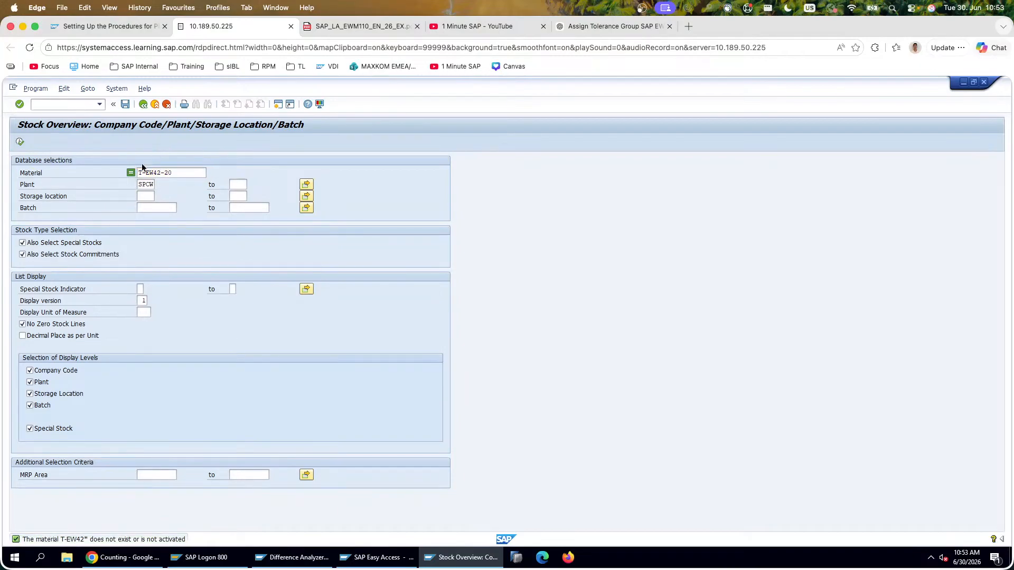
key("F8")
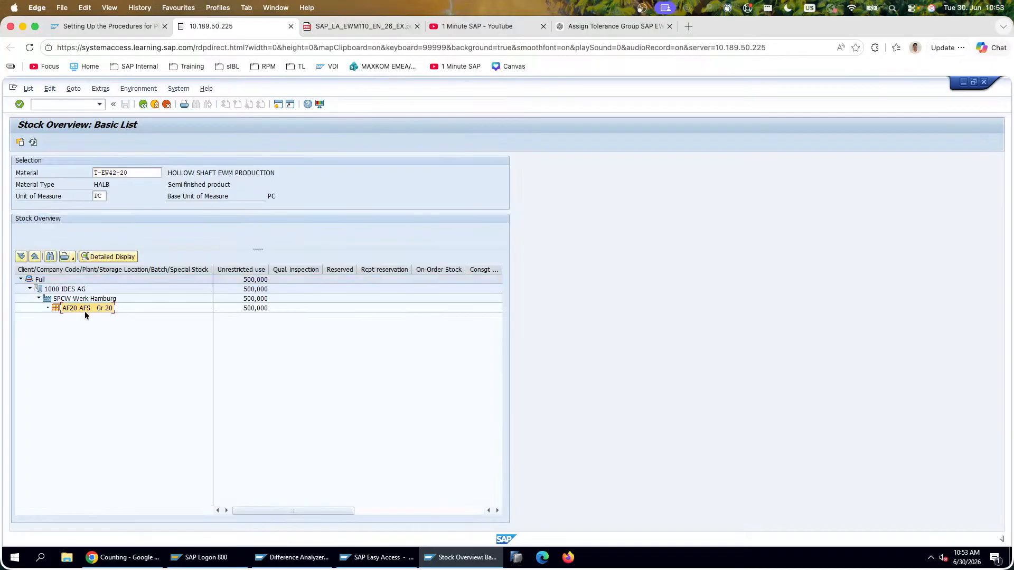
left_click(251, 311)
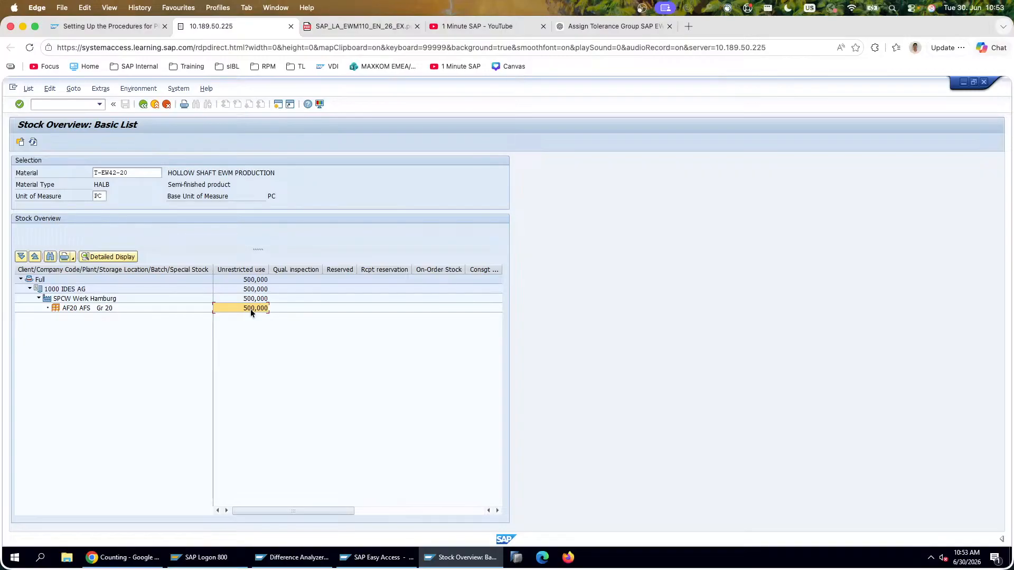
left_click(63, 307)
left_click(249, 310)
Step: Try to change the material to T-EW43-20 directly in the stock overview's basic list and refresh it
left_click(130, 174)
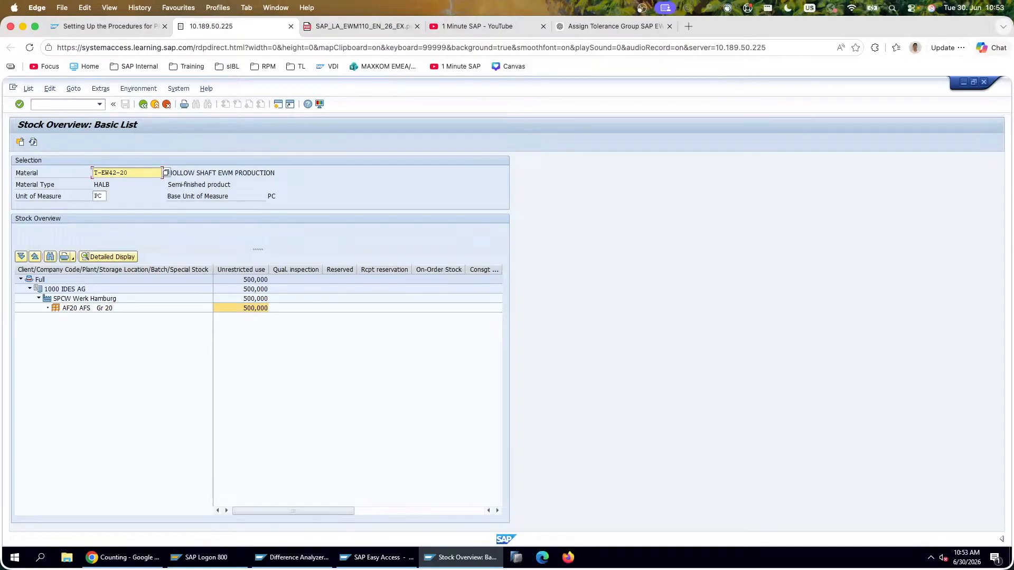
key("BackSpace")
key("BackSpace")
type("20")
key("shift+Left")
type("3")
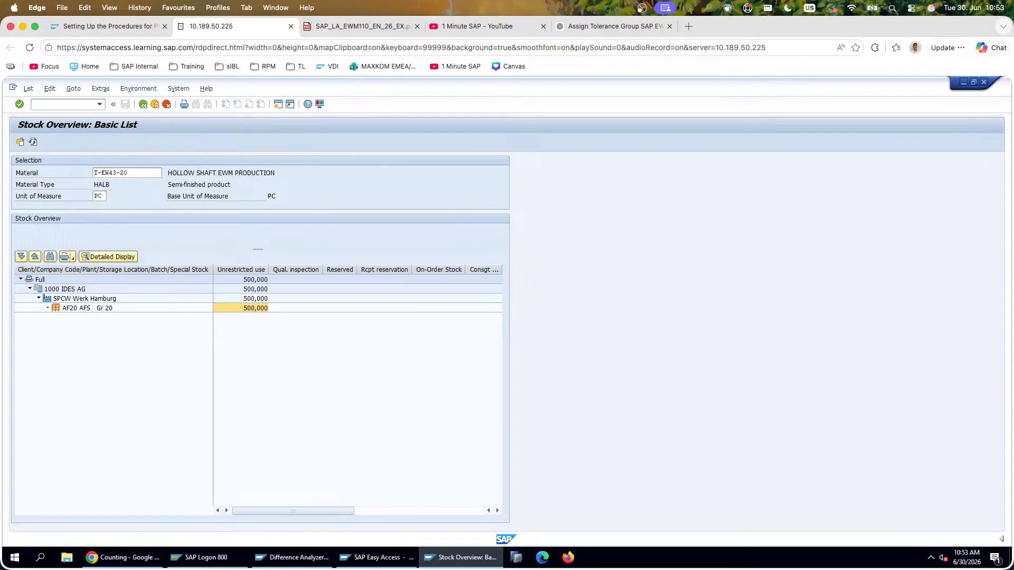
left_click(34, 144)
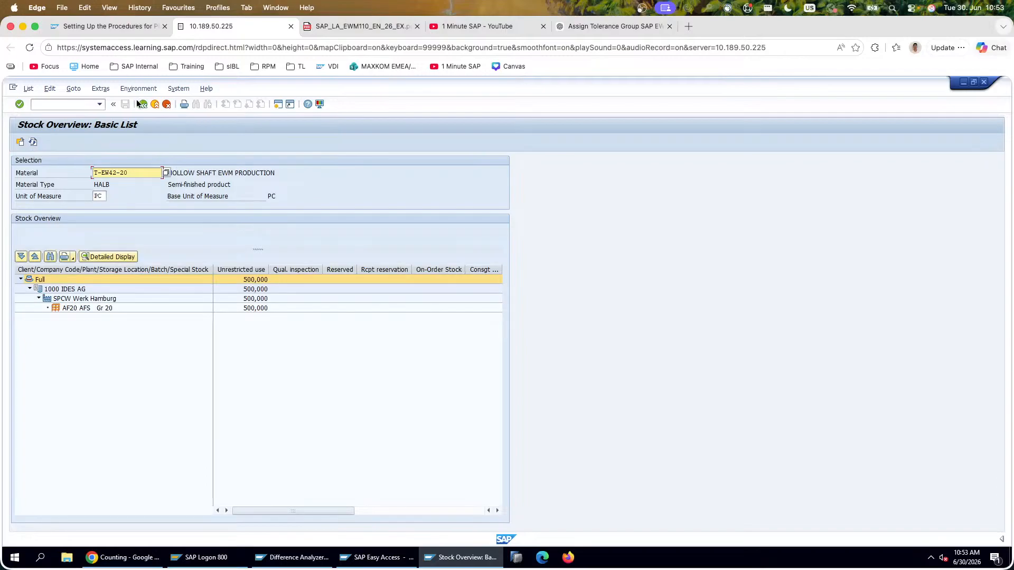
Step: Return to the stock overview selection, run it for material T-EW43-20, and check the unrestricted stock in AF20
left_click(142, 104)
left_click(156, 172)
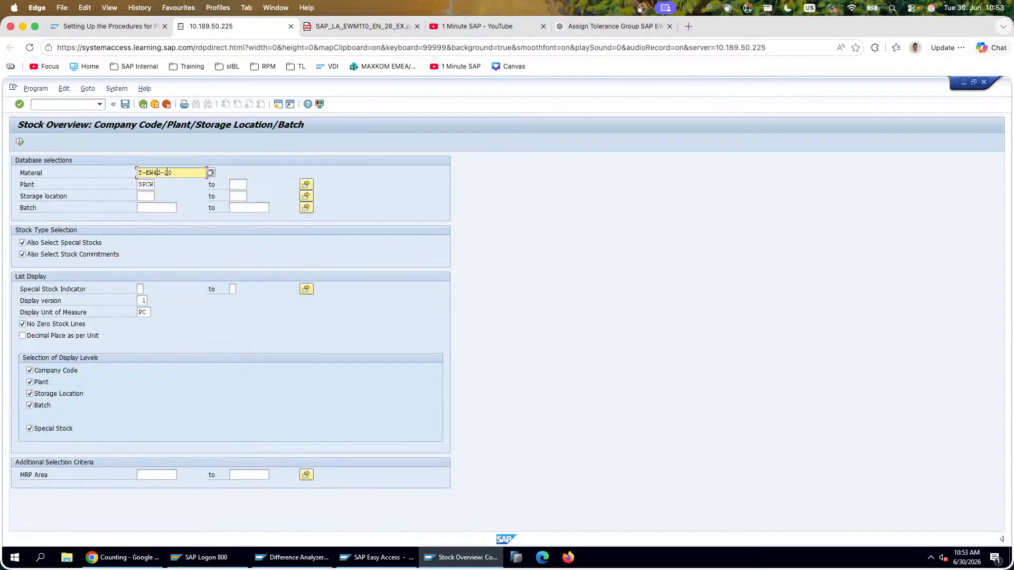
type("3")
key("F8")
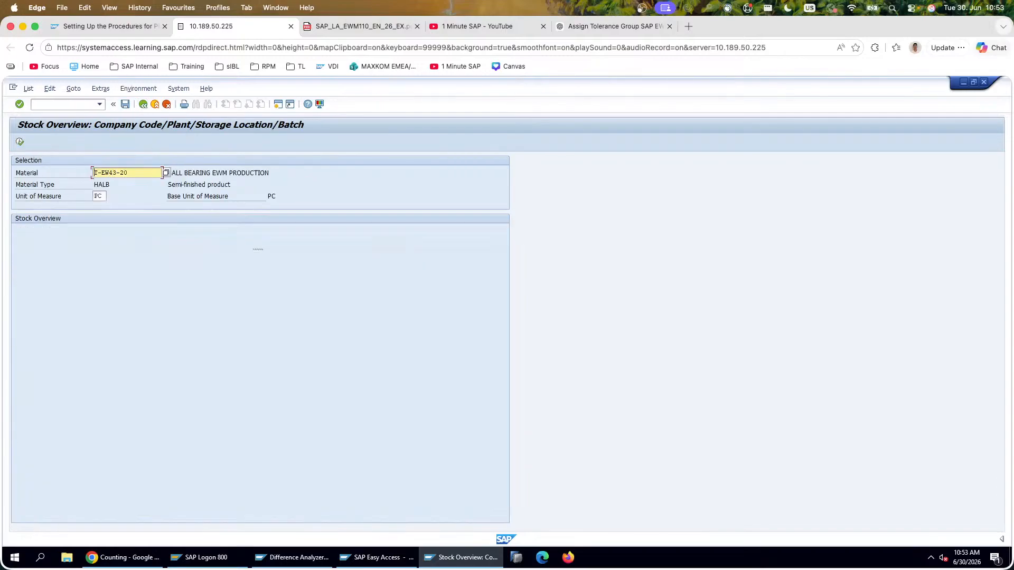
left_click(247, 309)
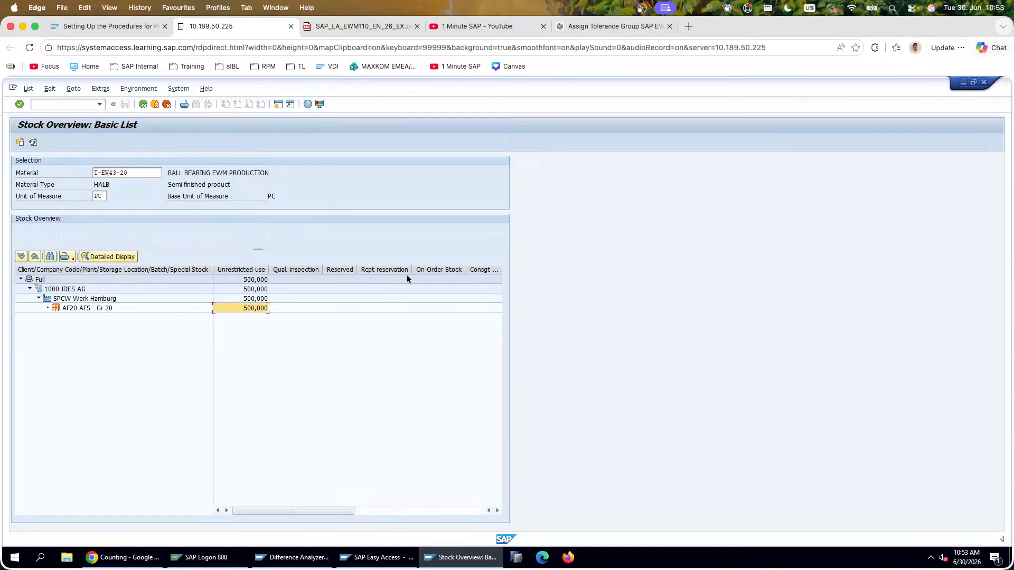
Step: Return to the Difference Analyzer, post both cumulative difference lines, and confirm clearing the differences for each product
left_click(294, 557)
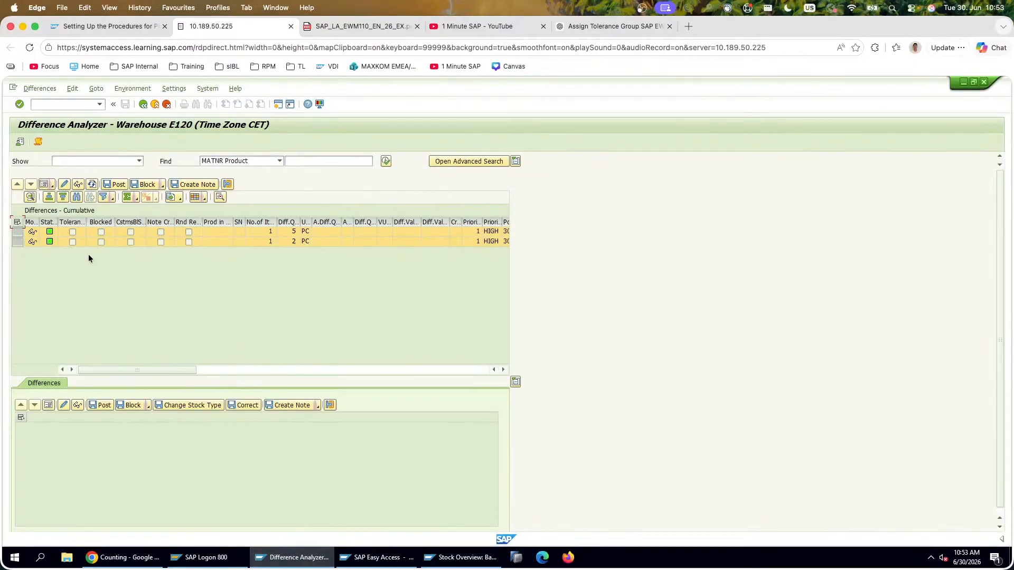
left_click(17, 221)
left_click(17, 222)
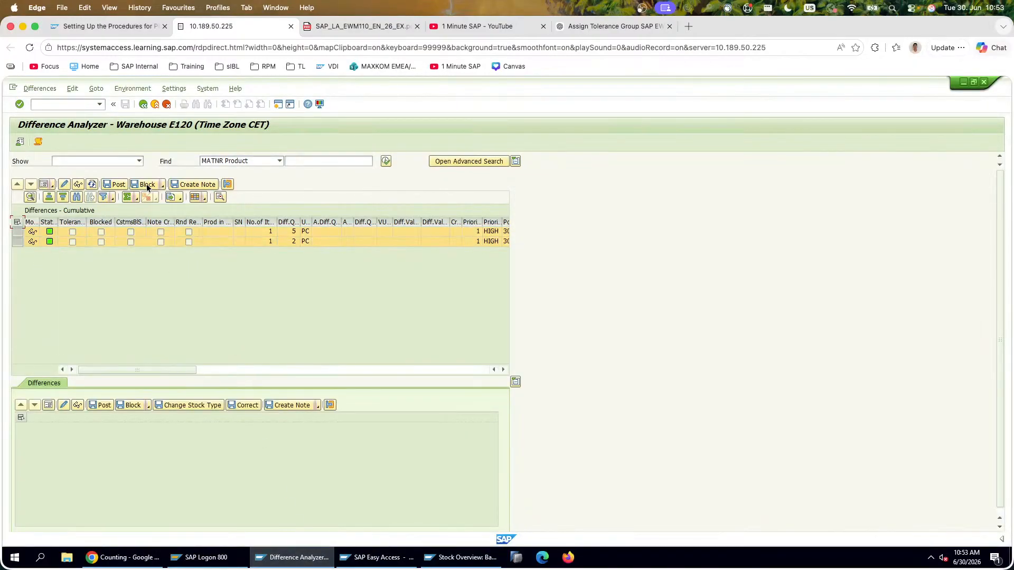
left_click(112, 184)
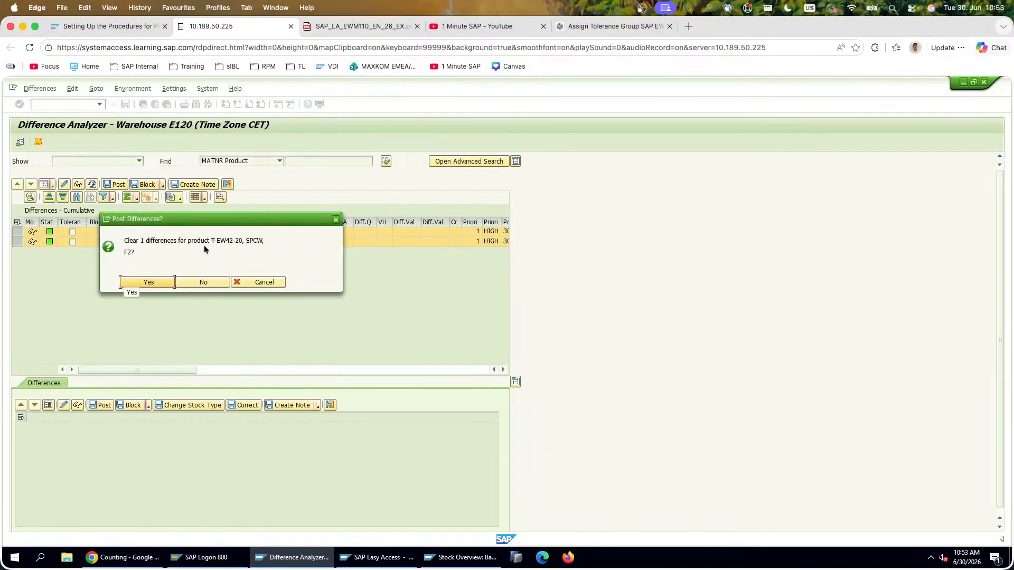
left_click(151, 282)
left_click(152, 282)
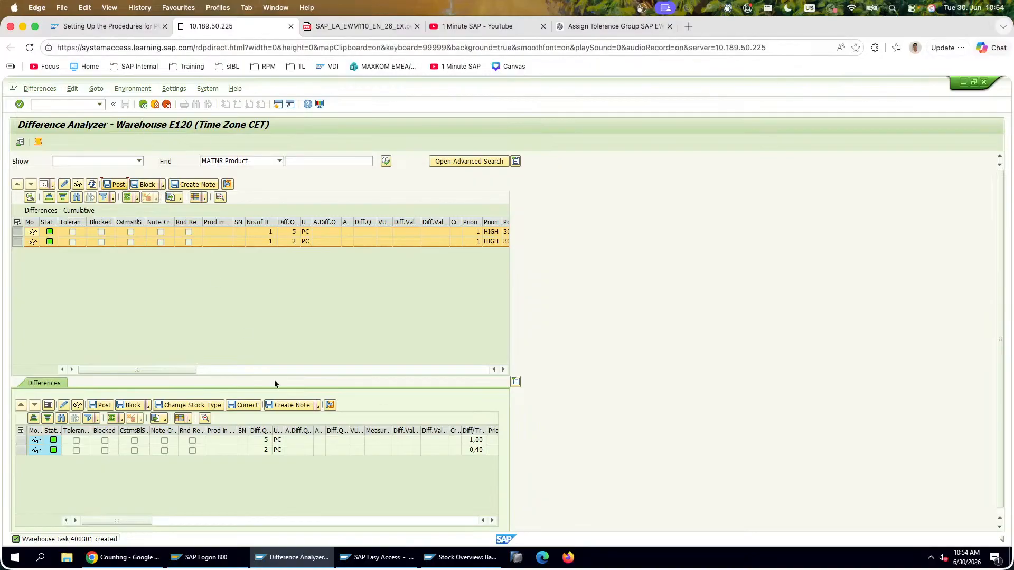
Step: Switch to the ERP stock overview and refresh the stock of material T-EW43-20
left_click(395, 557)
left_click(439, 557)
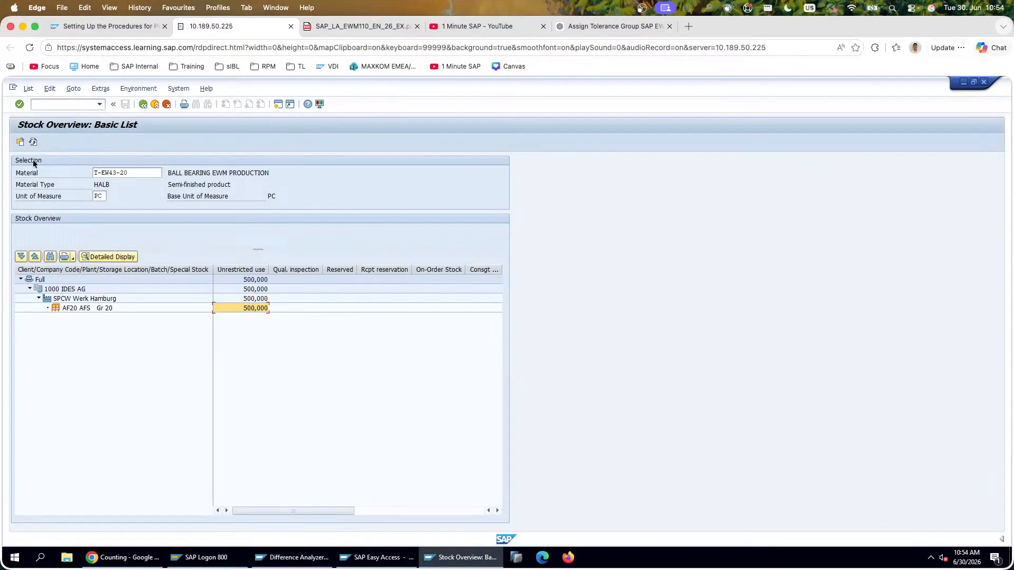
left_click(33, 142)
left_click(32, 141)
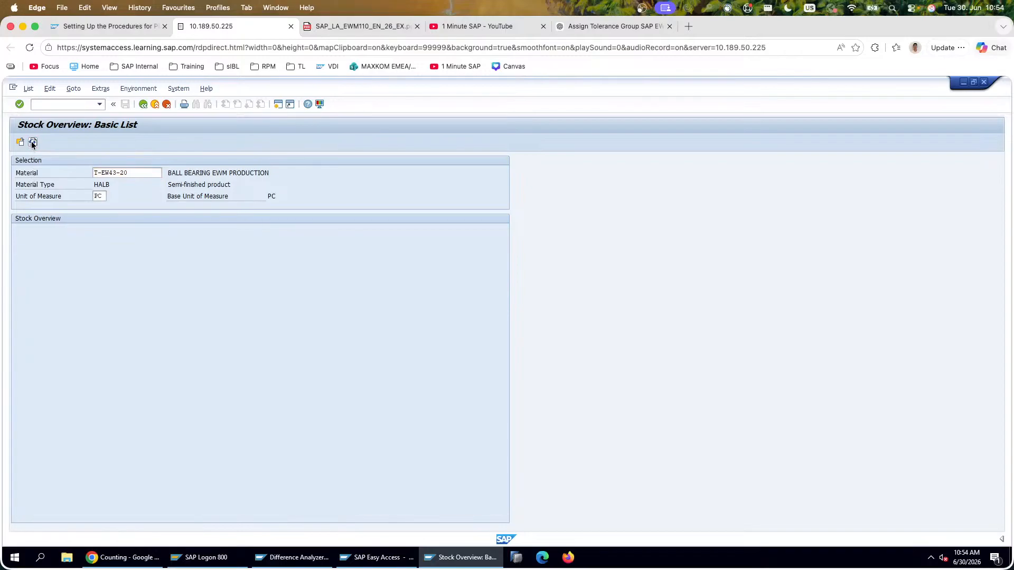
Step: Return to the Difference Analyzer and try to select both item lines in the detailed Differences list
left_click(292, 558)
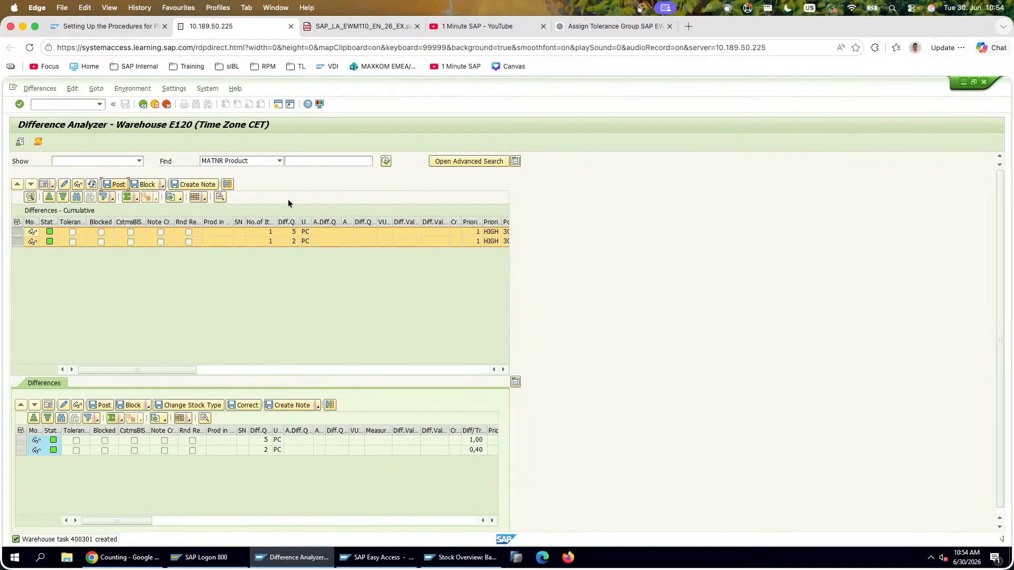
left_click(21, 441)
left_click(22, 450)
left_click(22, 440)
left_click(22, 450)
left_click(21, 441)
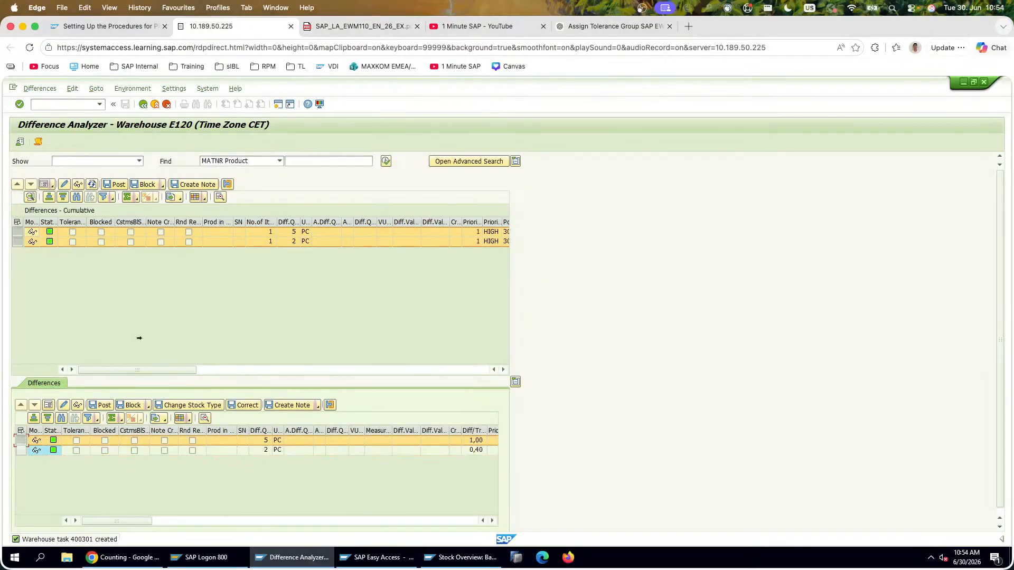
Step: Switch to the exercise PDF and reread step 8 on default values, the expected lines, and posting the differences
left_click(372, 33)
scroll(402, 235, "up", 6)
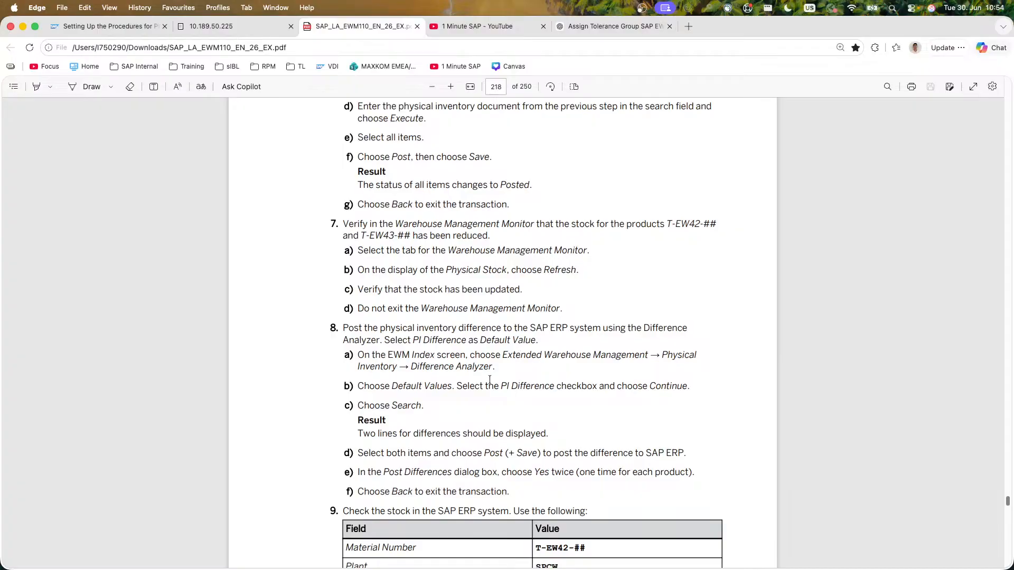
left_click_drag(423, 386, 687, 386)
left_click_drag(358, 434, 540, 437)
left_click_drag(411, 461, 337, 457)
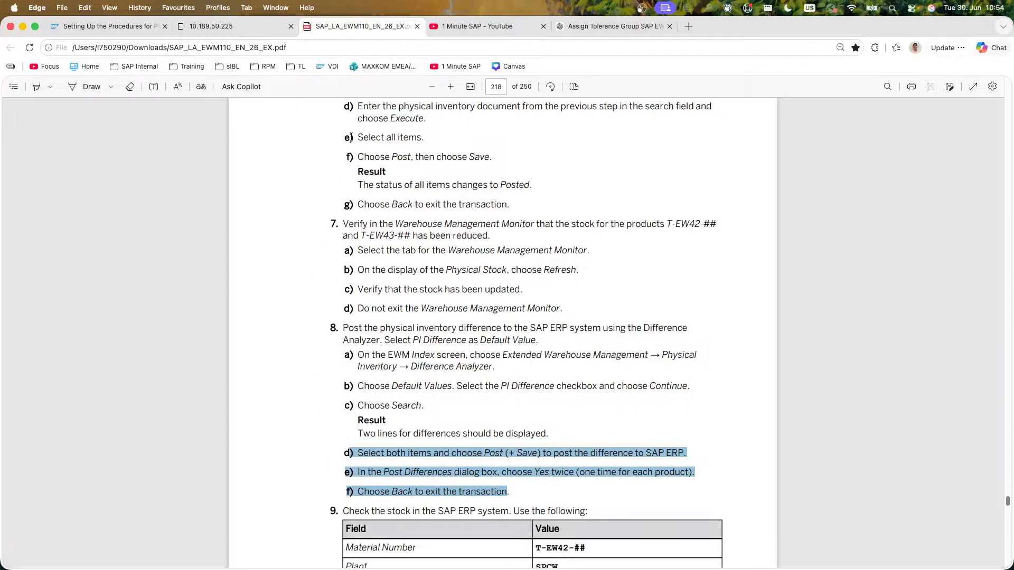
Step: Back in the Difference Analyzer, post both lines of the detailed Differences list, dismissing the express message and confirming the posting
left_click(222, 26)
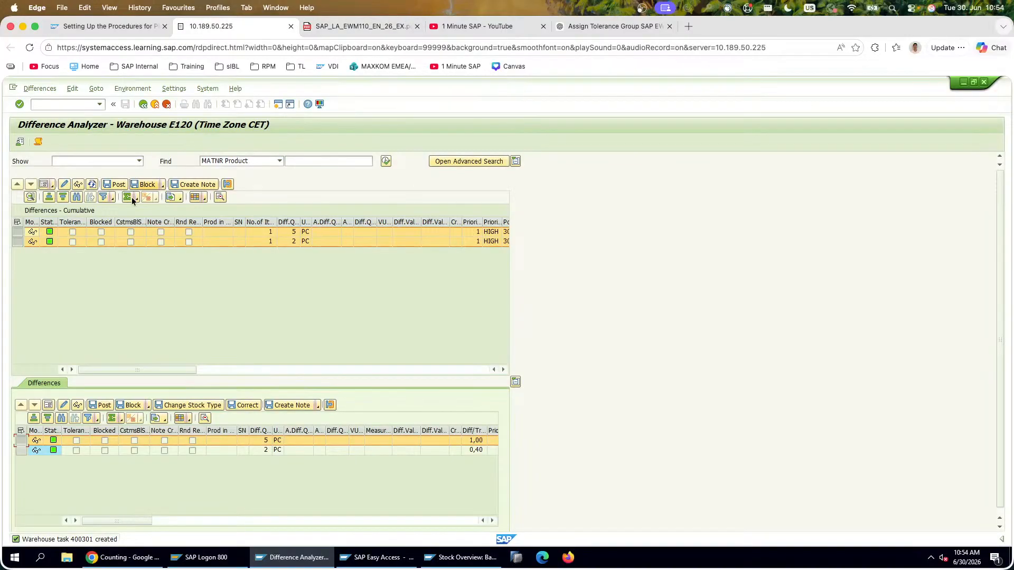
left_click(22, 441)
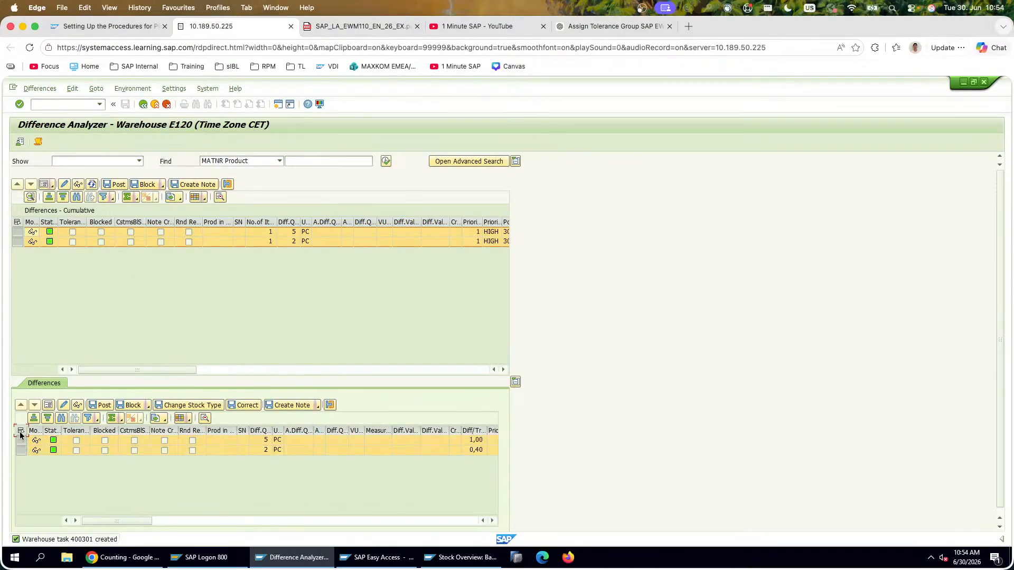
left_click(99, 410)
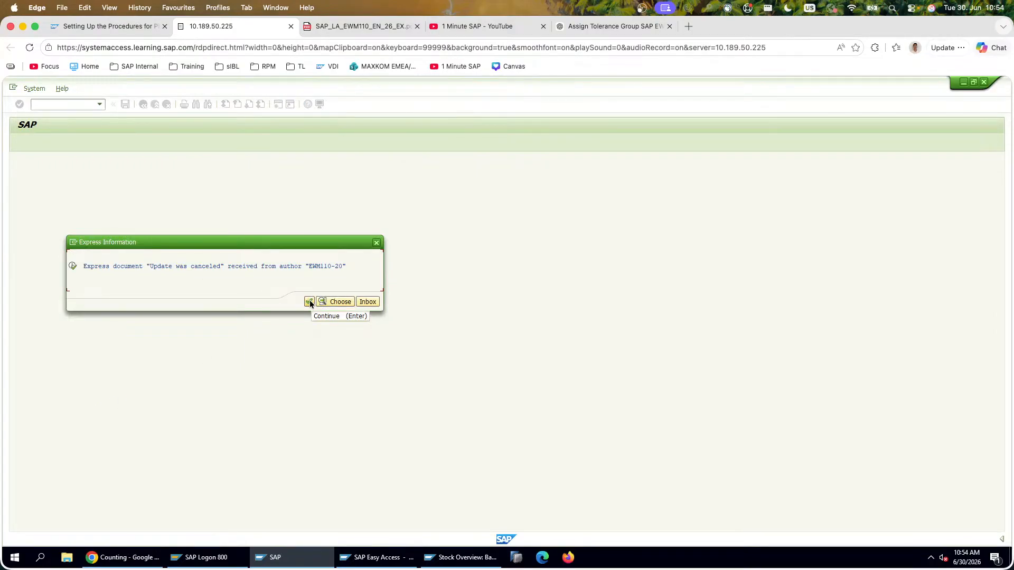
left_click(309, 302)
left_click(152, 282)
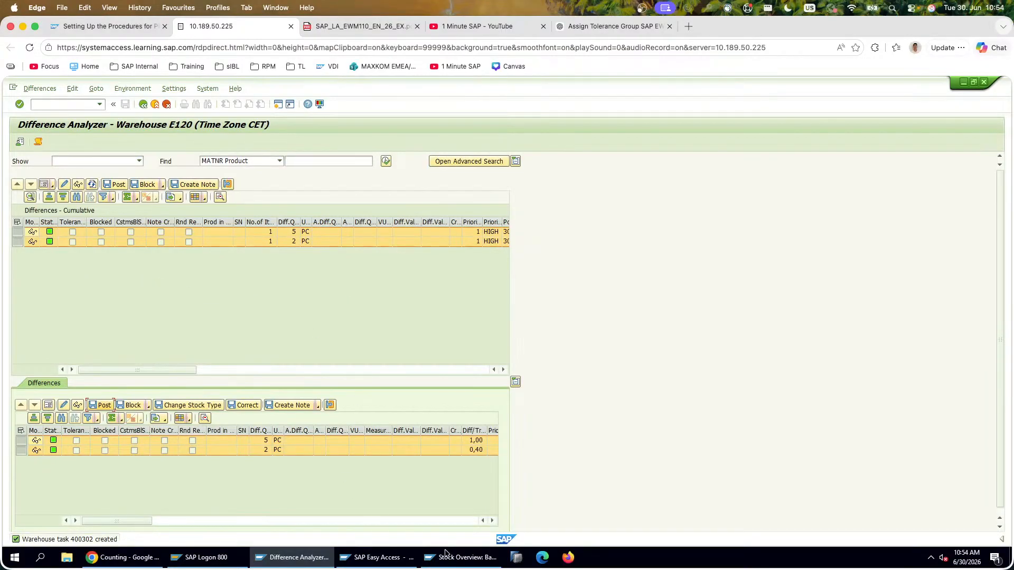
Step: Switch to the ERP stock overview, refresh it, and rerun the stock selection for material T-EW43-20 in plant SPCW
left_click(460, 557)
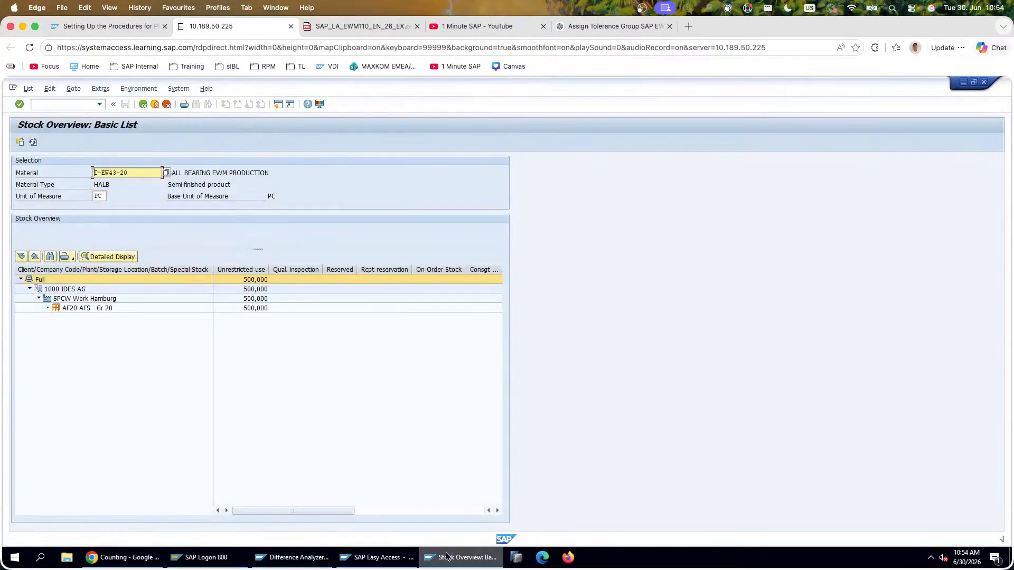
left_click(32, 142)
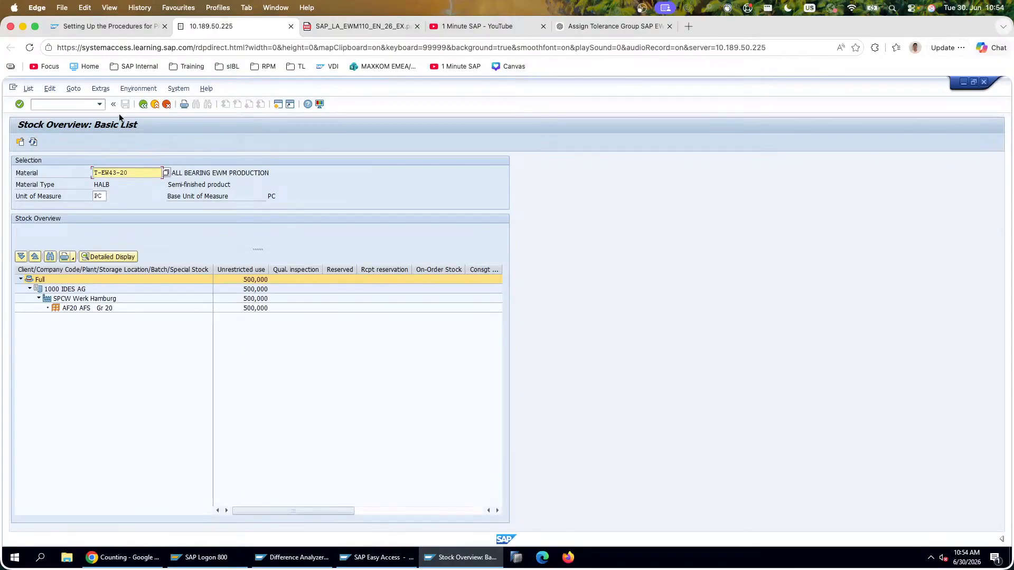
left_click(146, 104)
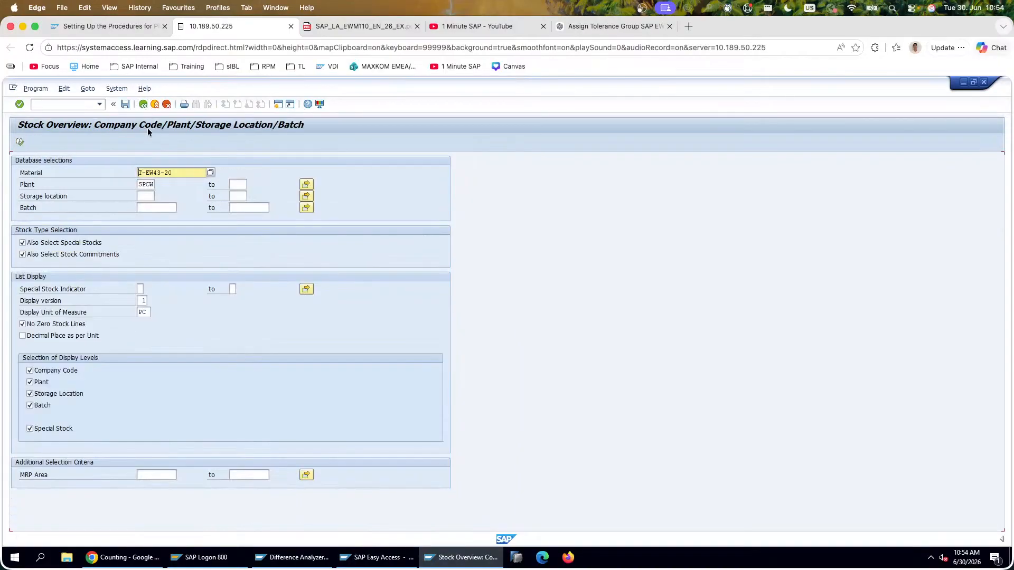
left_click(21, 144)
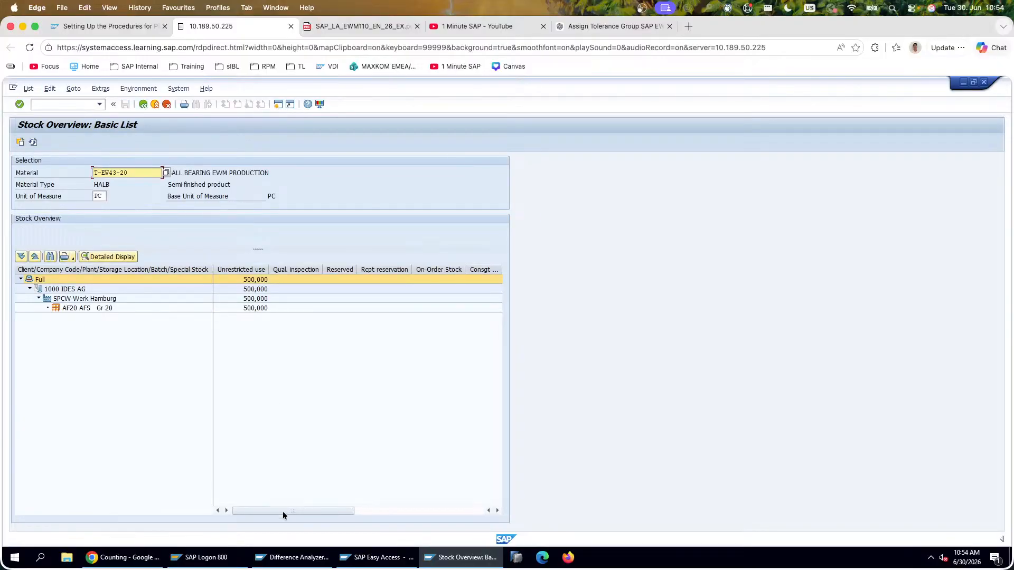
Step: Return to the Difference Analyzer, dismiss the express message, and check the details of the warehouse task message
left_click(293, 557)
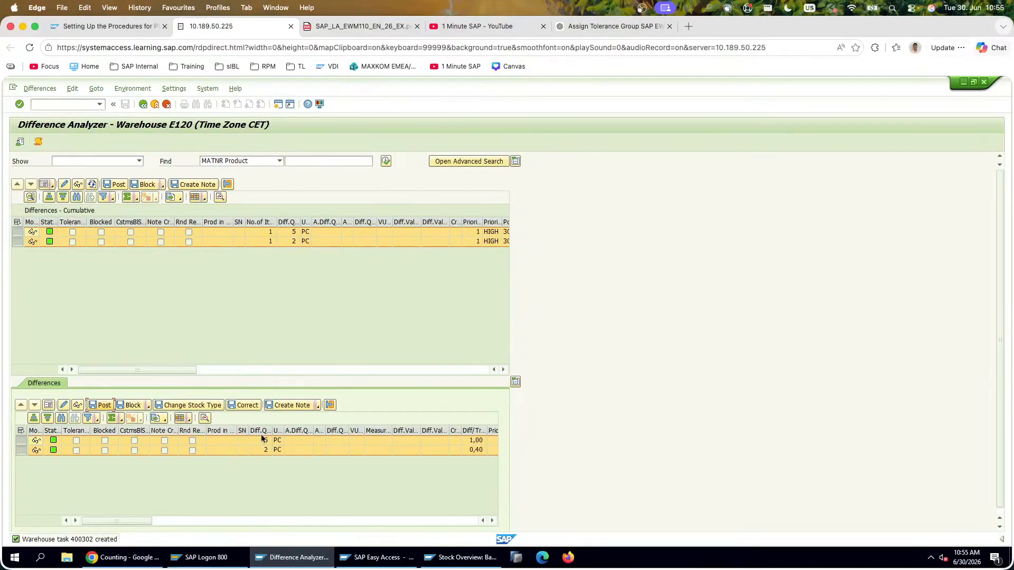
left_click_drag(134, 520, 82, 523)
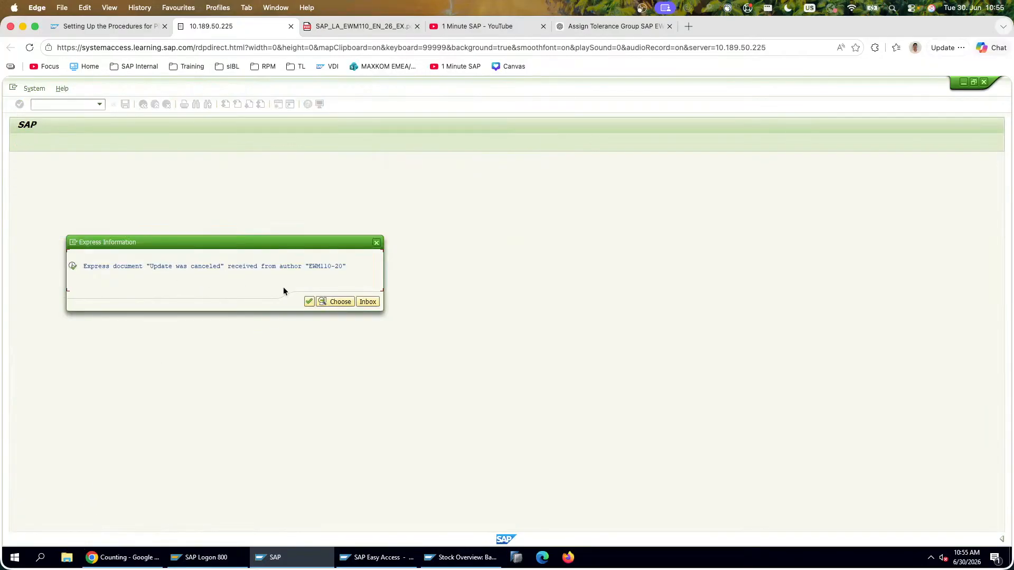
left_click(308, 302)
double_click(98, 147)
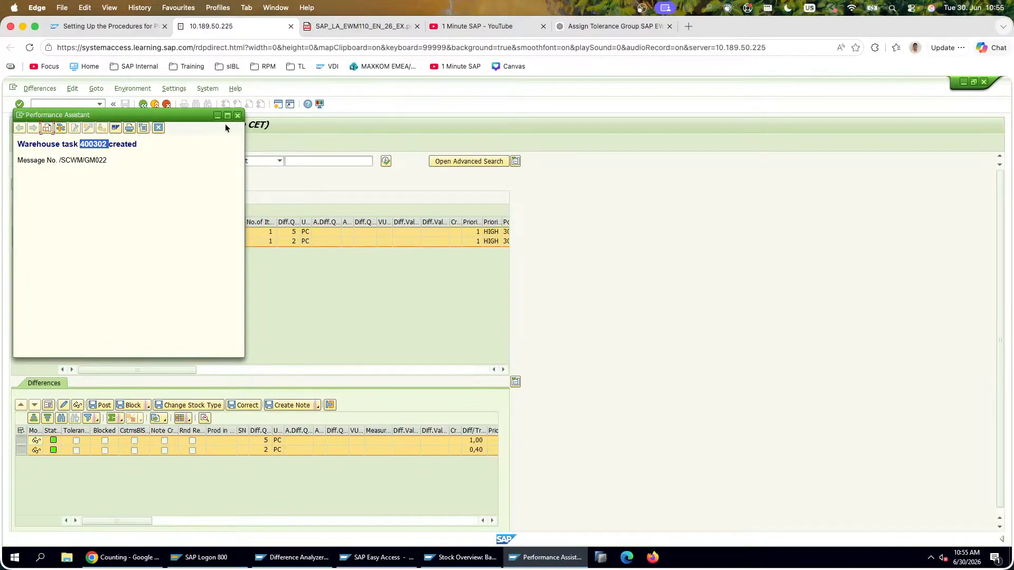
left_click(236, 116)
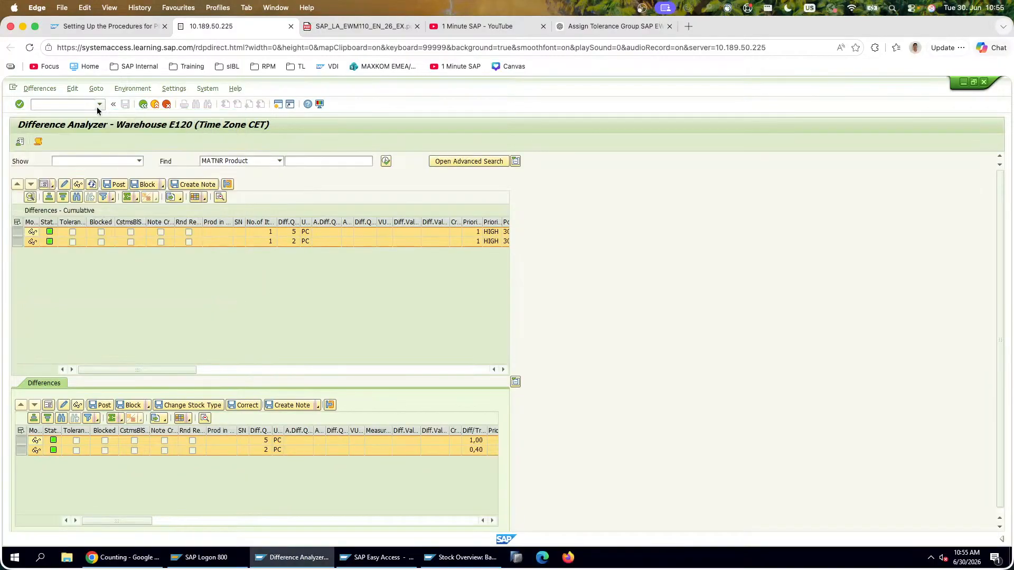
Step: Reset the Difference Analyzer, search for the differences again, and review all columns of the cumulative list
left_click(155, 104)
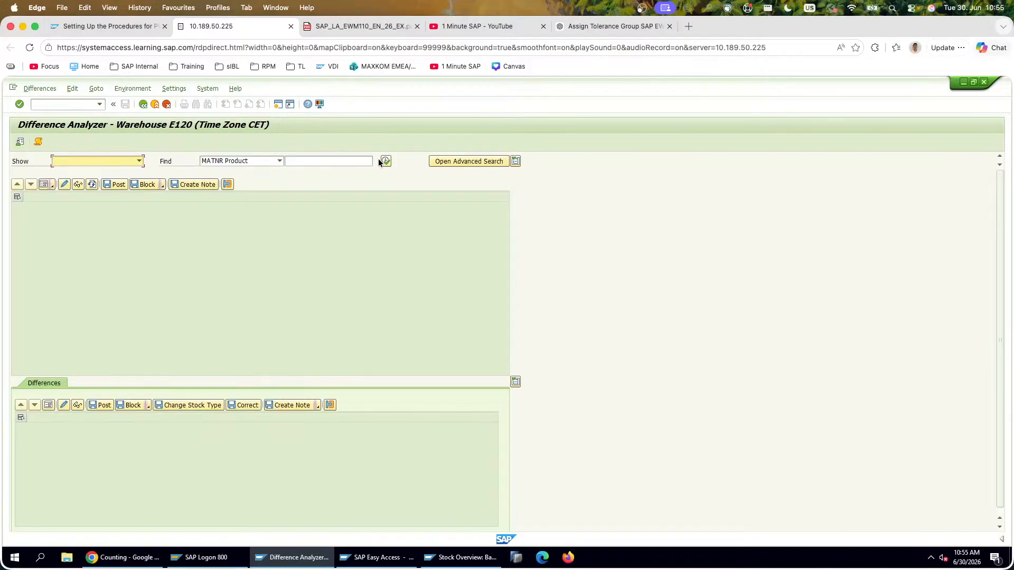
left_click(385, 161)
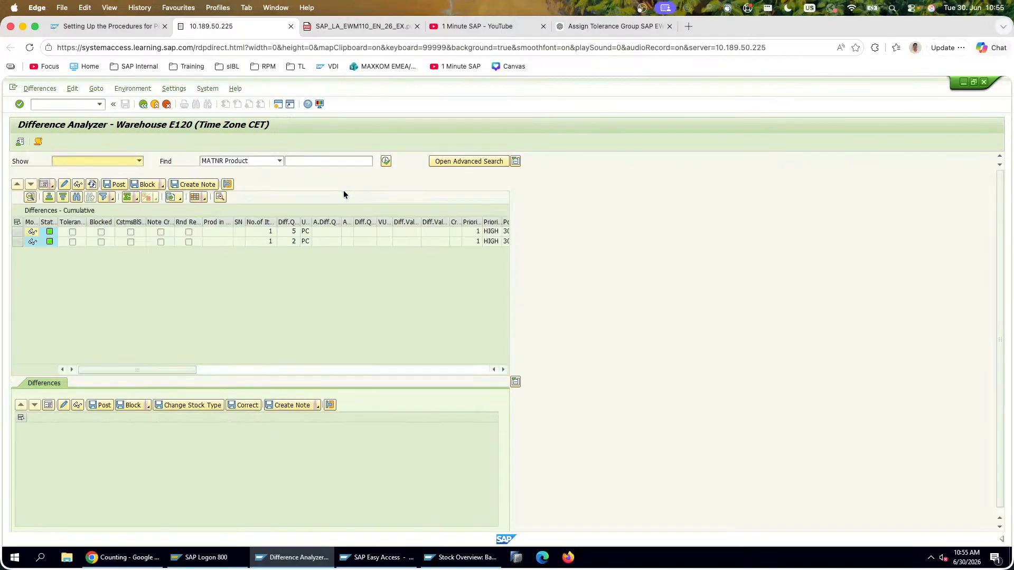
left_click_drag(175, 367, 512, 364)
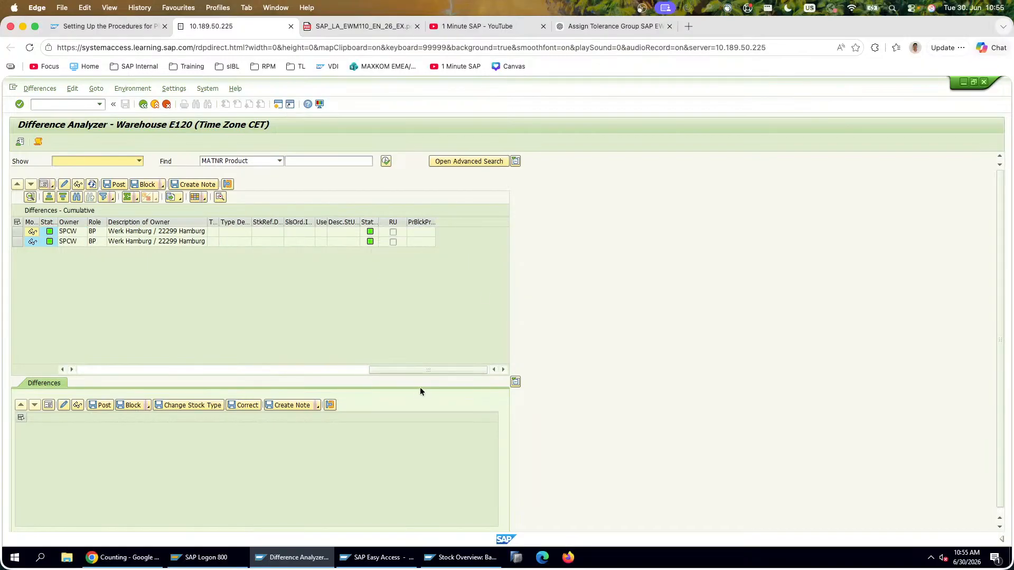
left_click_drag(422, 374, 17, 354)
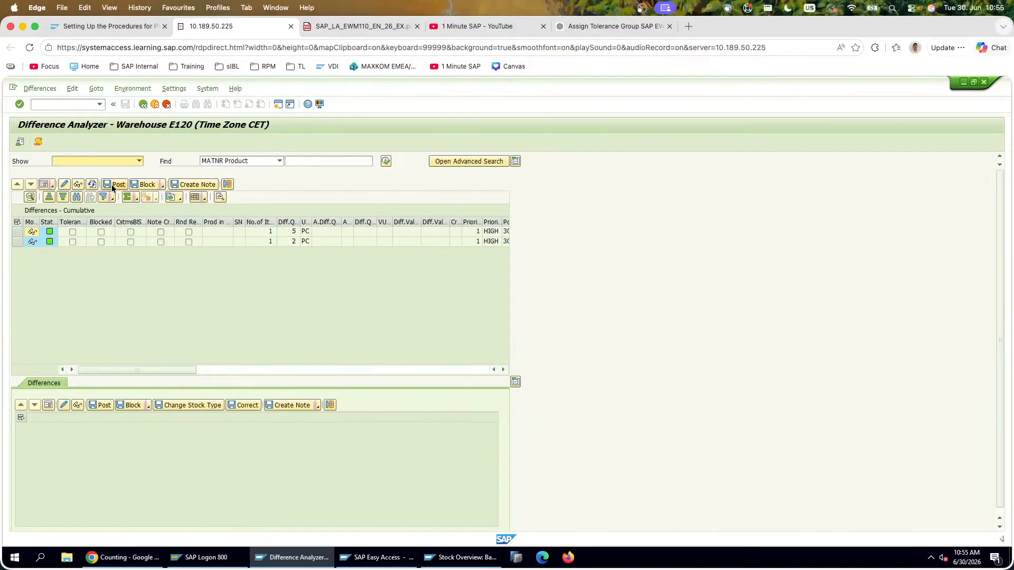
Step: Open the Warehouse Management Monitor in a new session and search the warehouse tasks under Documents without restricting the selection
left_click(277, 104)
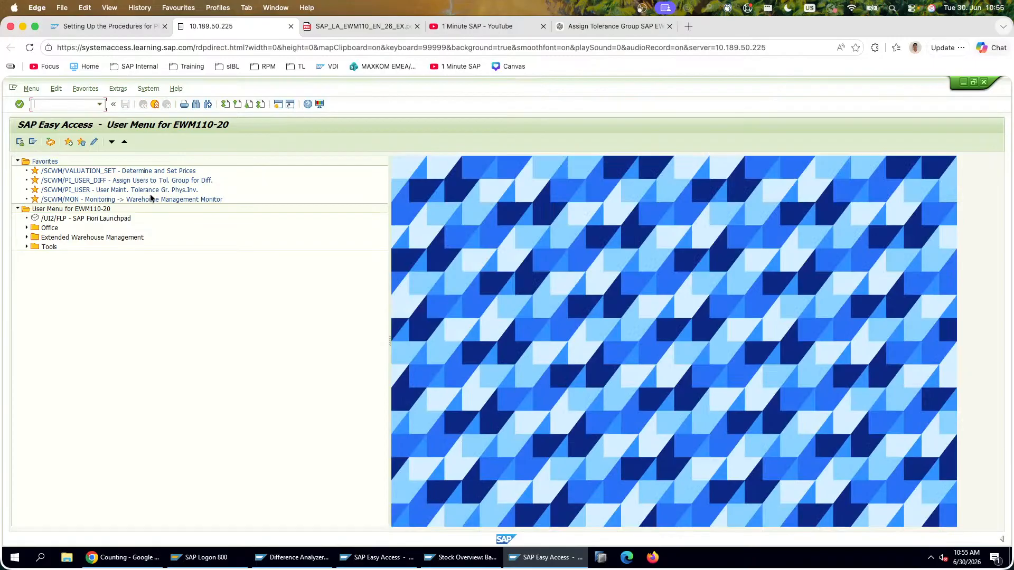
double_click(150, 199)
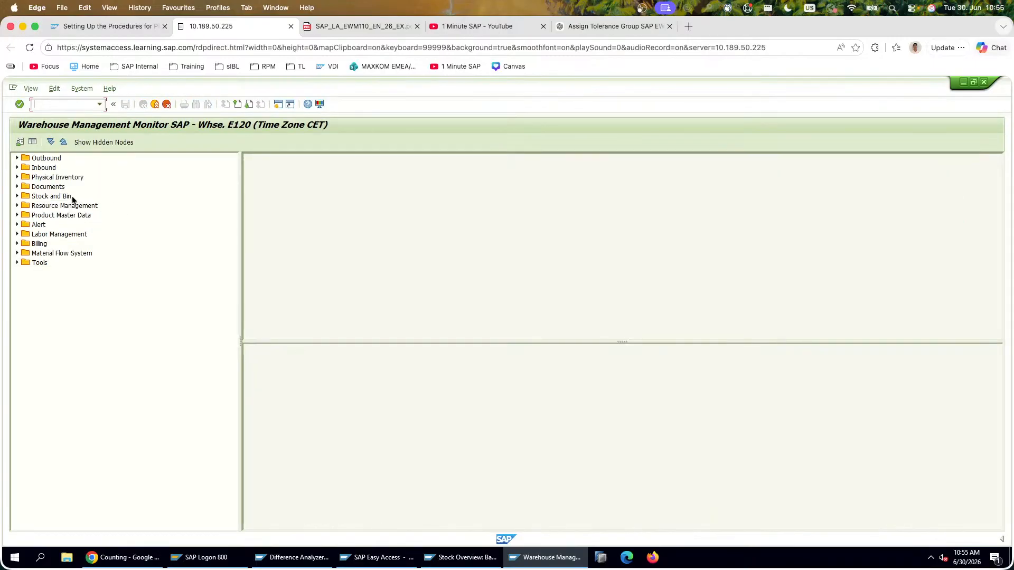
left_click(18, 196)
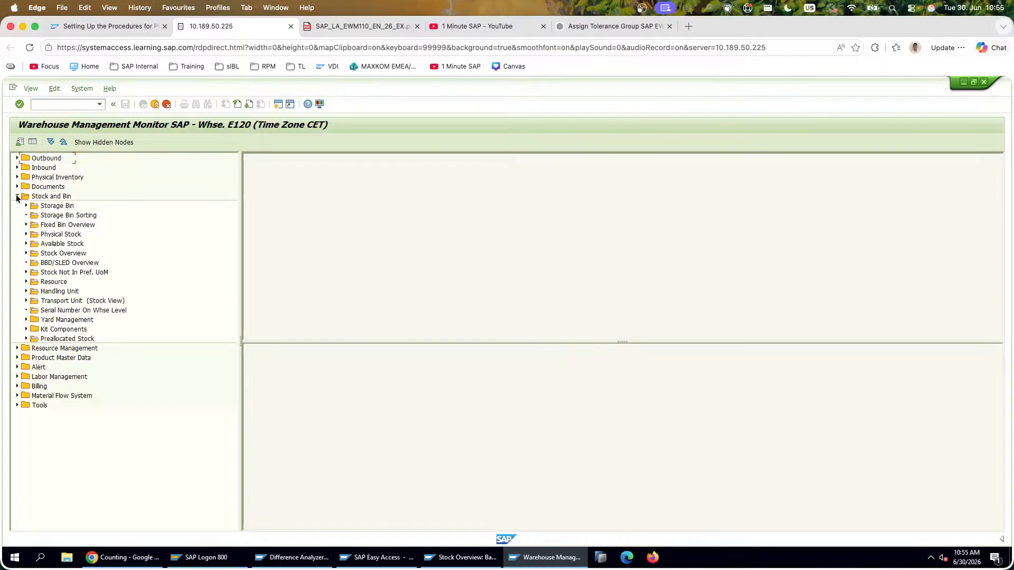
left_click(17, 196)
left_click(17, 187)
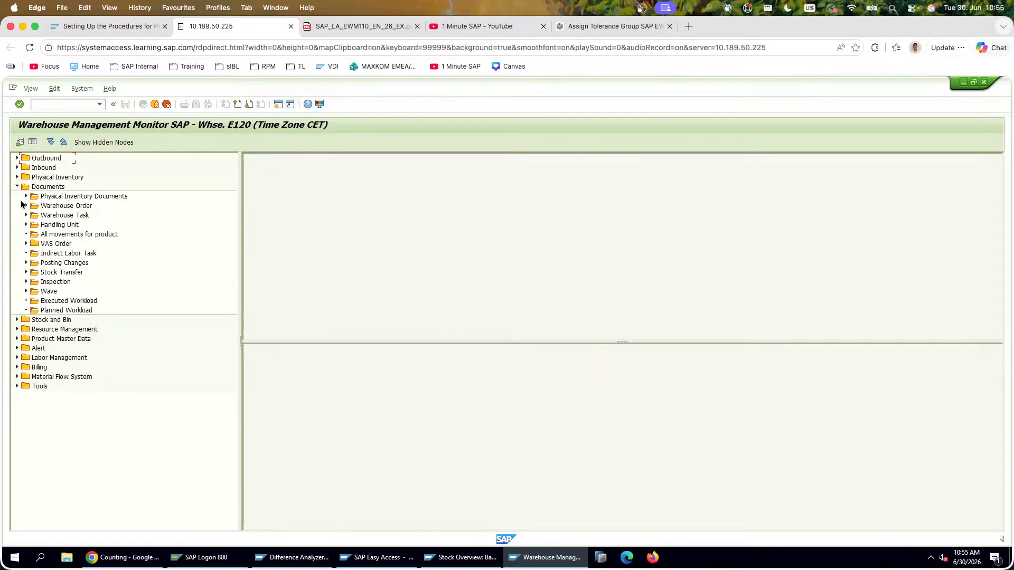
left_click(26, 216)
double_click(74, 216)
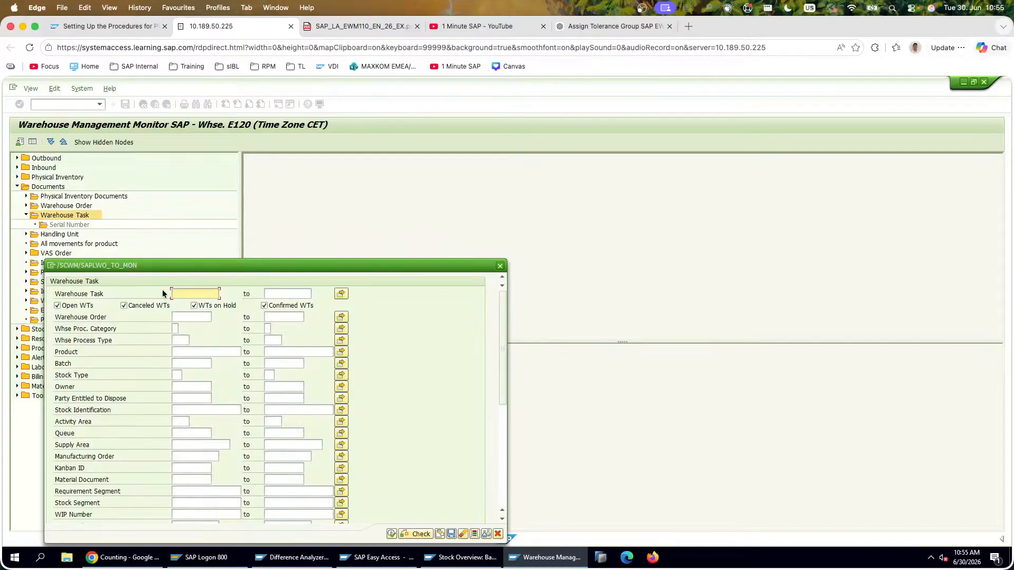
left_click(391, 533)
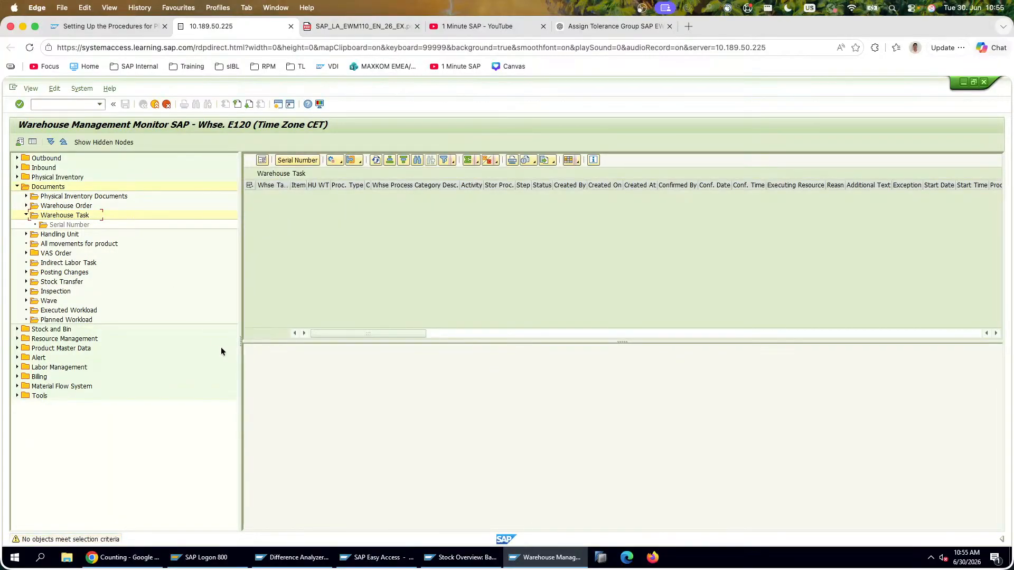
Step: Check the ERP stock overview again, then return to the Difference Analyzer and select both cumulative difference lines
left_click(462, 558)
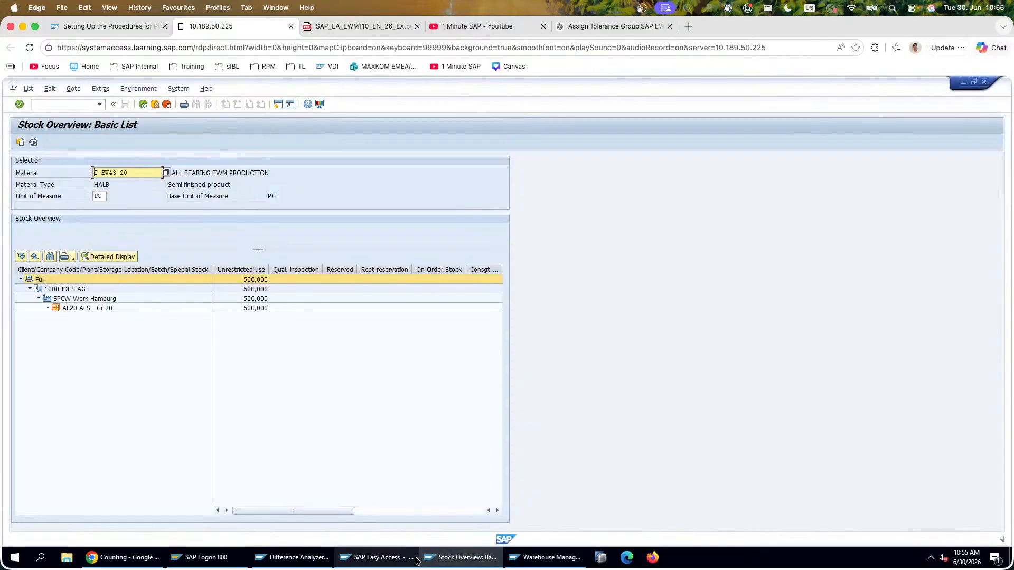
left_click(376, 558)
left_click(295, 558)
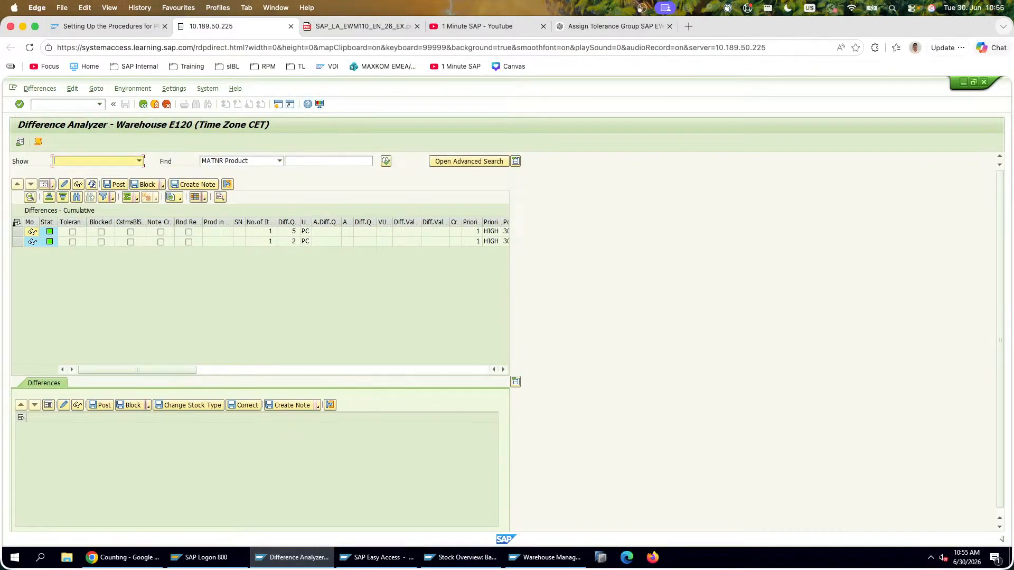
left_click(15, 222)
Step: Switch to the exercise PDF and reread step 8 on the PI Difference default value, the expected lines, and the posting confirmations
left_click(363, 32)
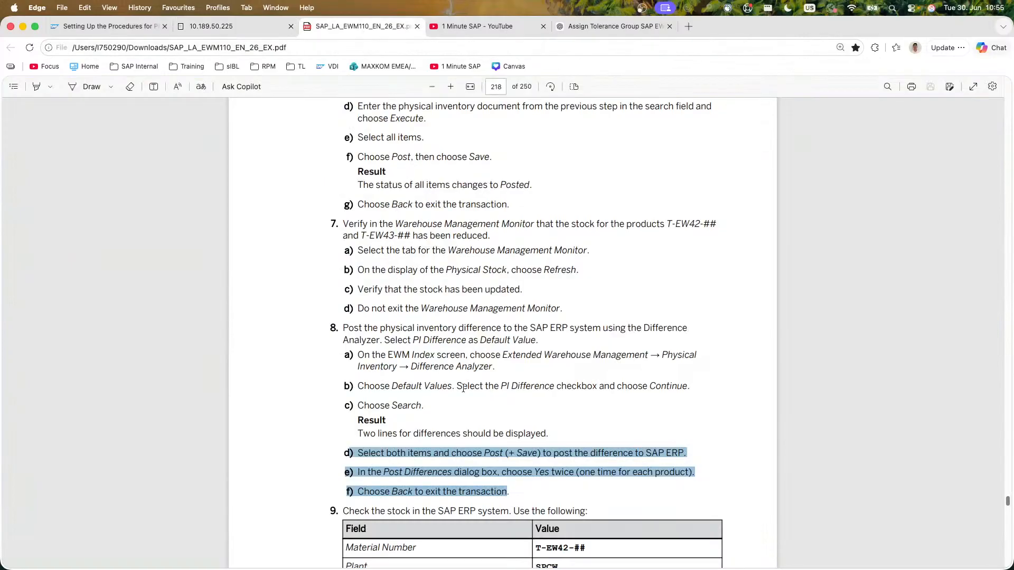
left_click_drag(457, 386, 676, 388)
left_click(411, 426)
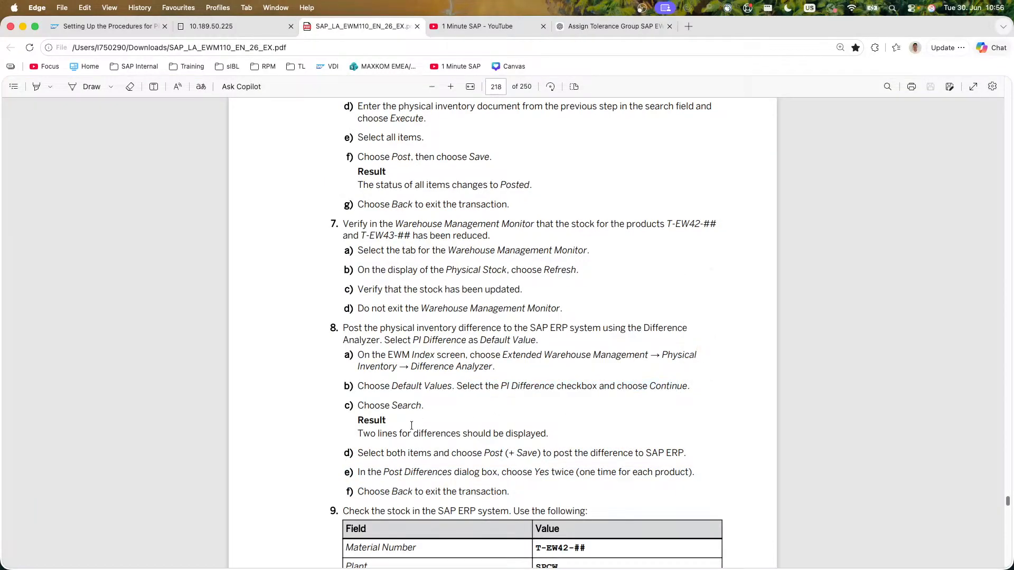
left_click_drag(363, 429, 686, 474)
left_click(681, 457)
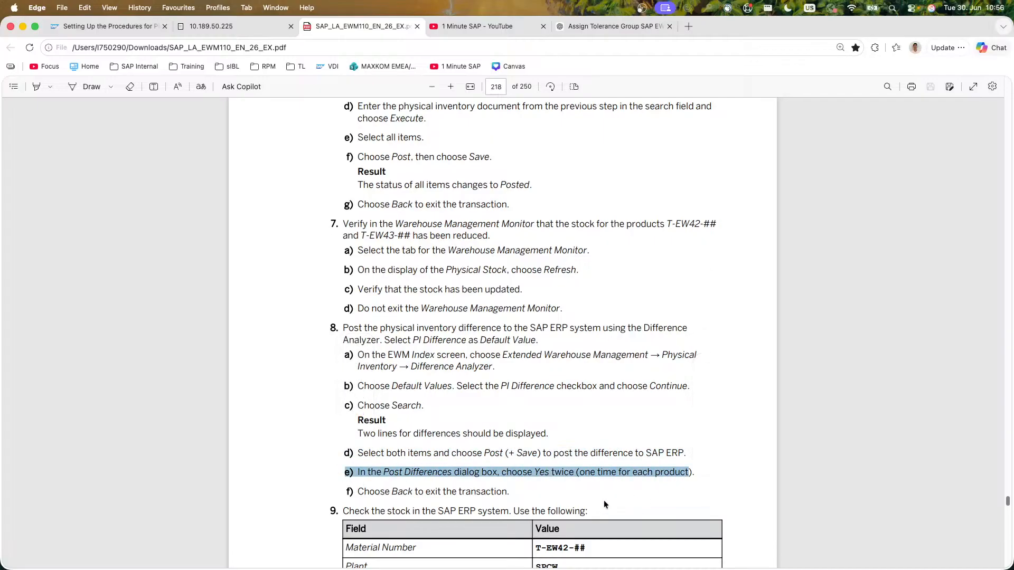
scroll(301, 428, "down", 1)
Step: Back in the Difference Analyzer, reselect both cumulative difference lines and post them, confirming the Post Differences prompt
left_click(281, 33)
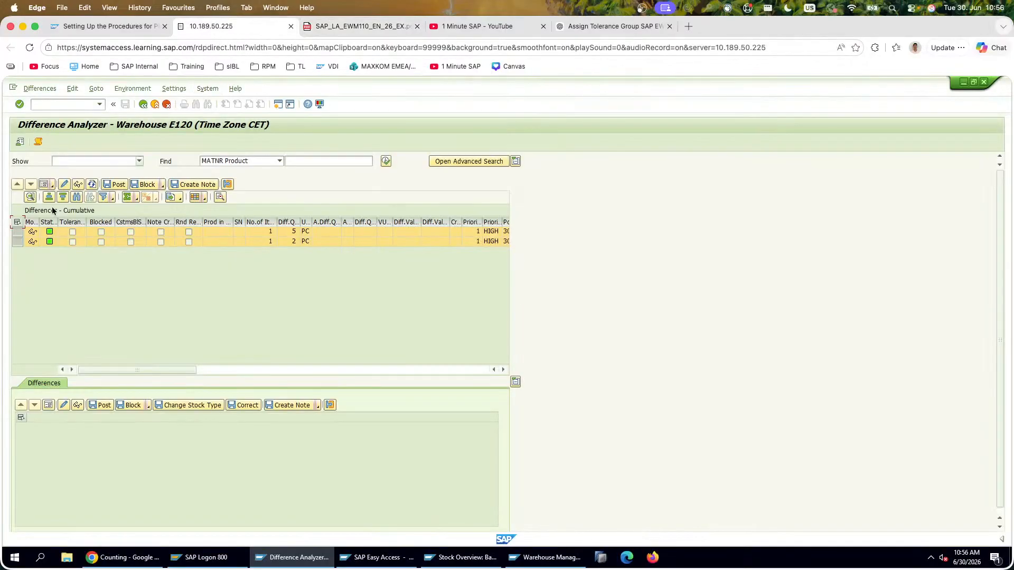
left_click(18, 222)
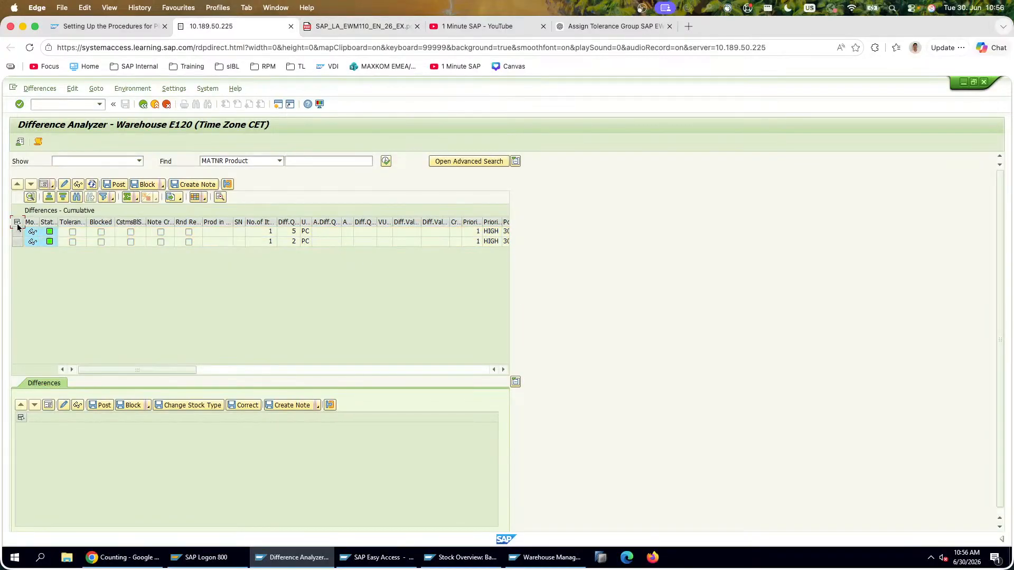
left_click(16, 223)
left_click(105, 184)
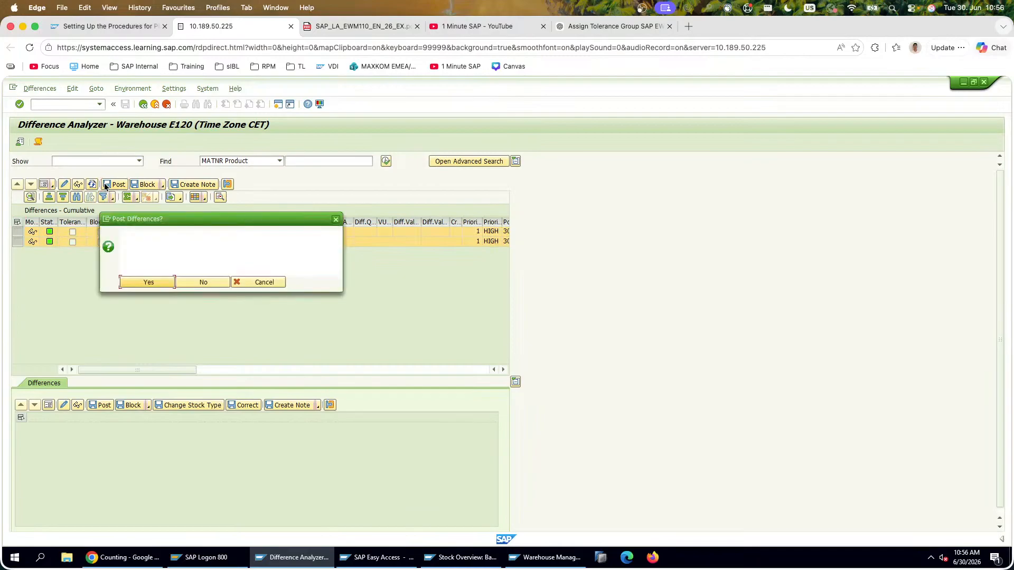
left_click(161, 282)
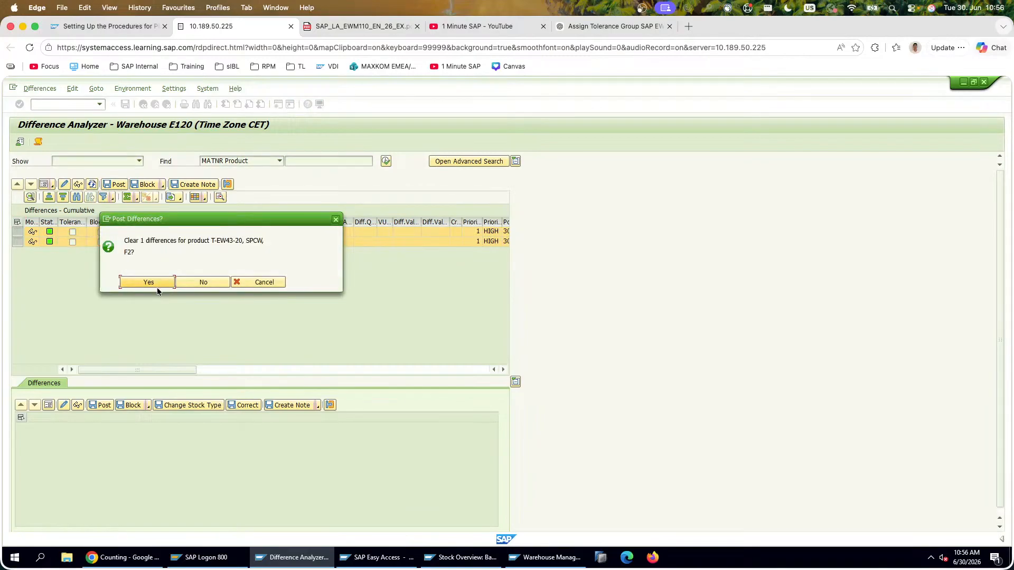
Step: Confirm clearing the difference for product T-EW43-20, try to open the inbox for the express document, and dismiss the message
left_click(157, 282)
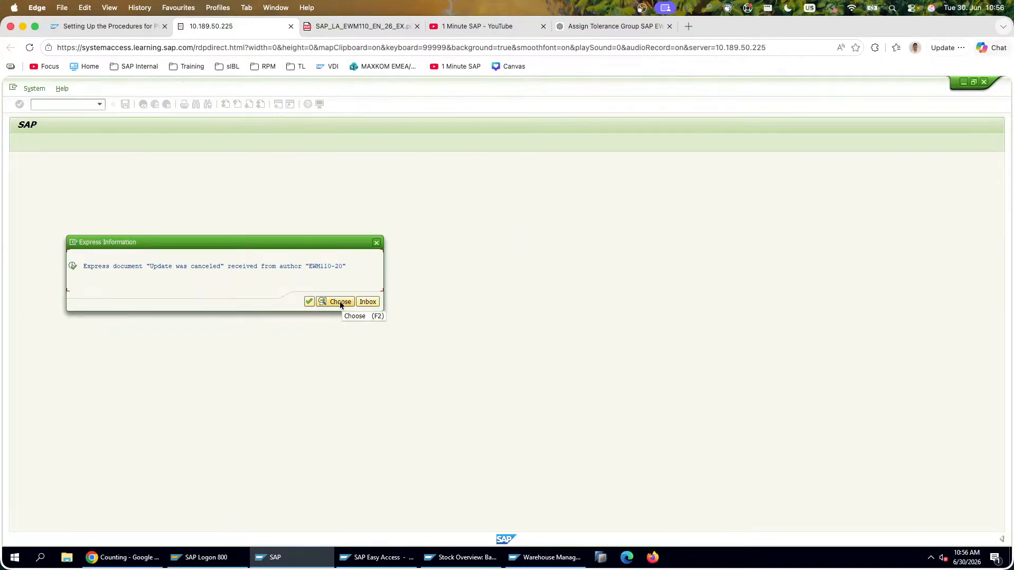
left_click(367, 302)
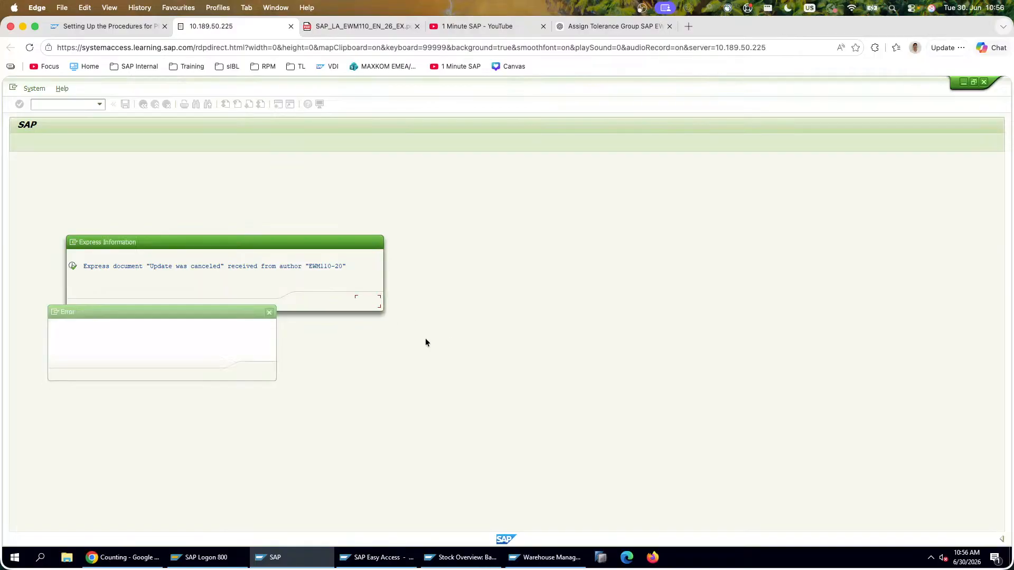
left_click(255, 371)
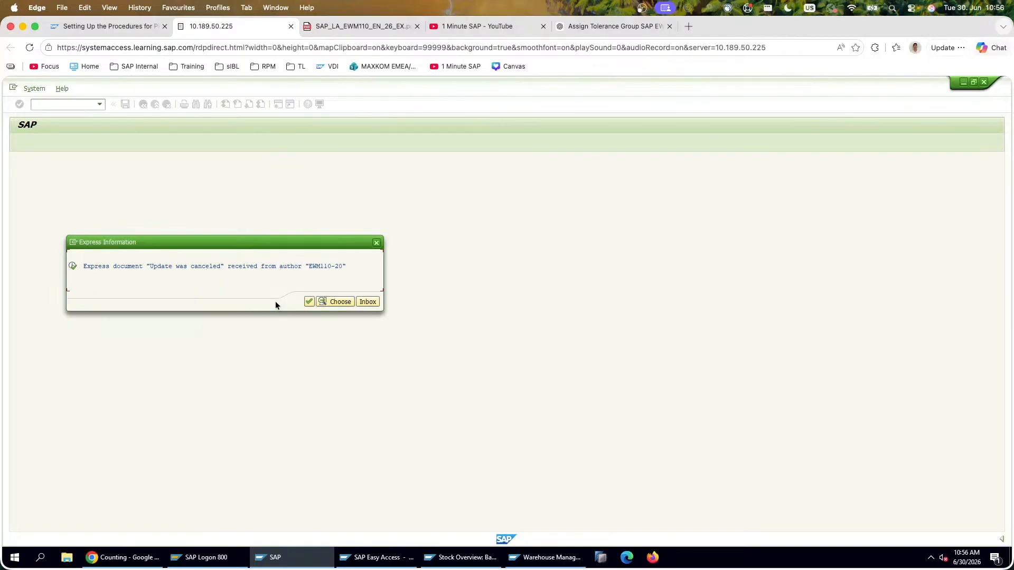
left_click(306, 303)
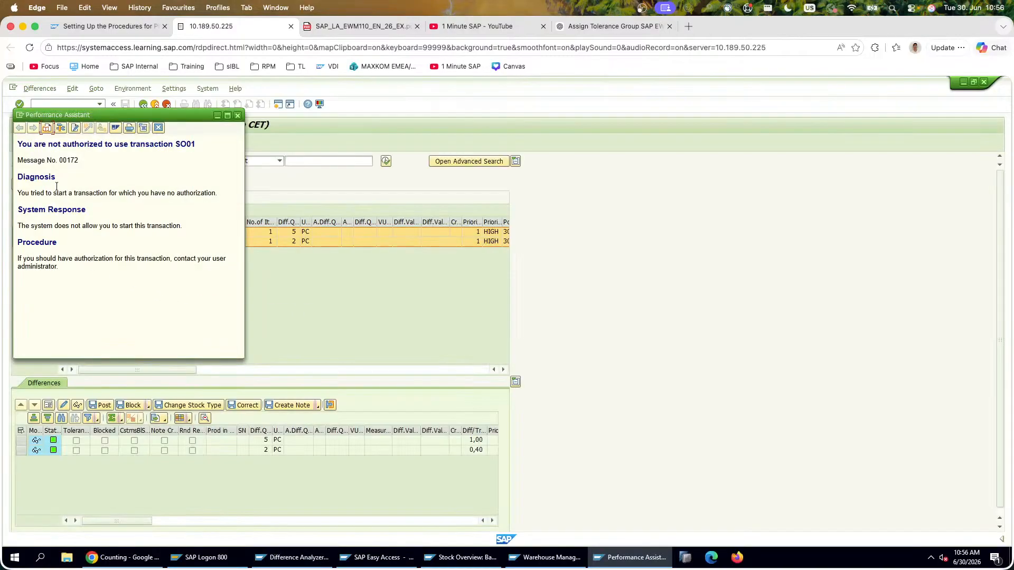
Step: Read the explanation of the SO01 authorization error, close it, and look up the products in the difference details
triple_click(56, 193)
triple_click(89, 192)
triple_click(89, 226)
key("Escape")
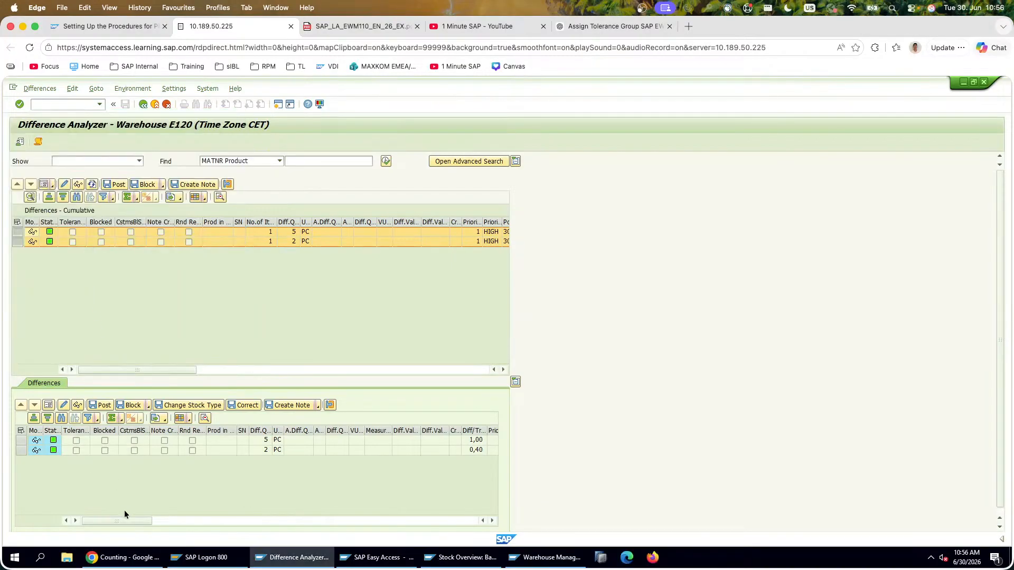
left_click_drag(126, 521, 55, 502)
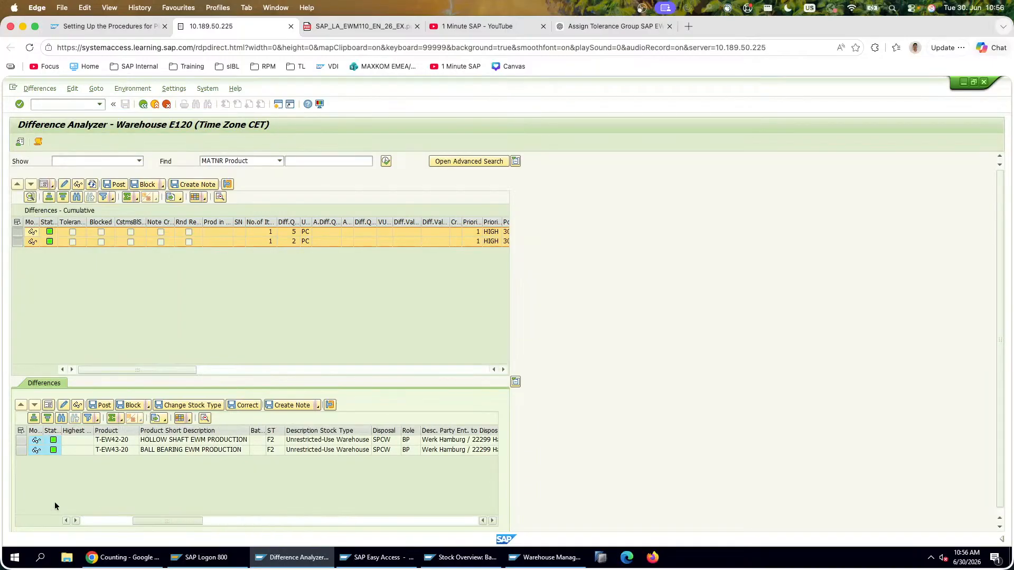
Step: Reload the difference list, select both cumulative differences and post them, confirming for each product and dismissing the express message
left_click(153, 105)
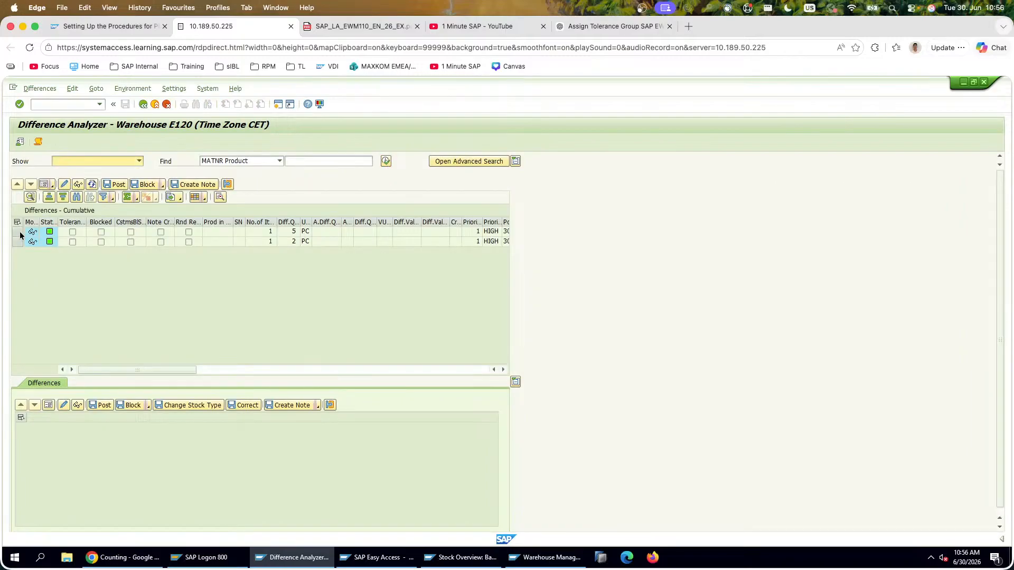
left_click(16, 221)
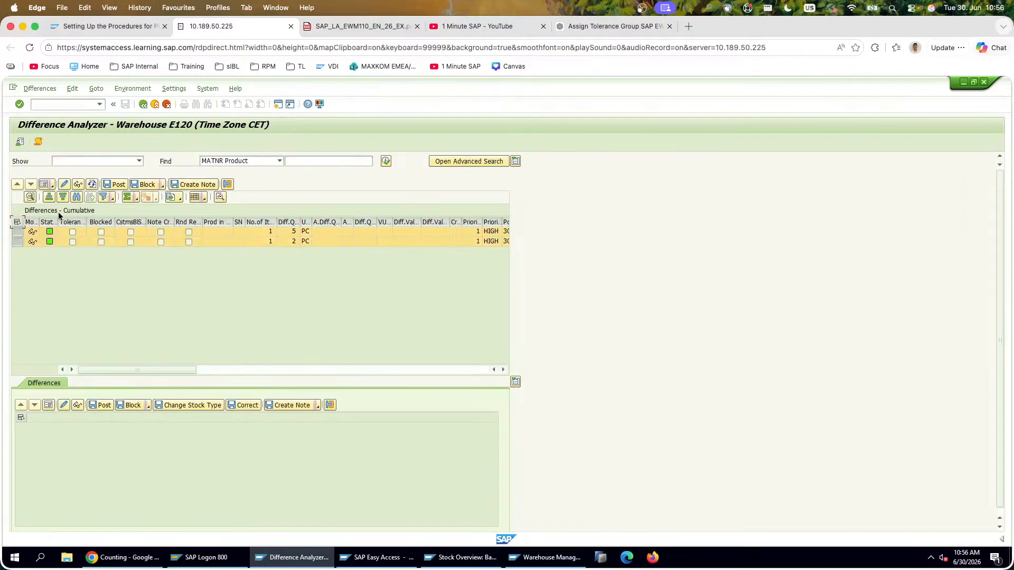
left_click(122, 184)
left_click(187, 283)
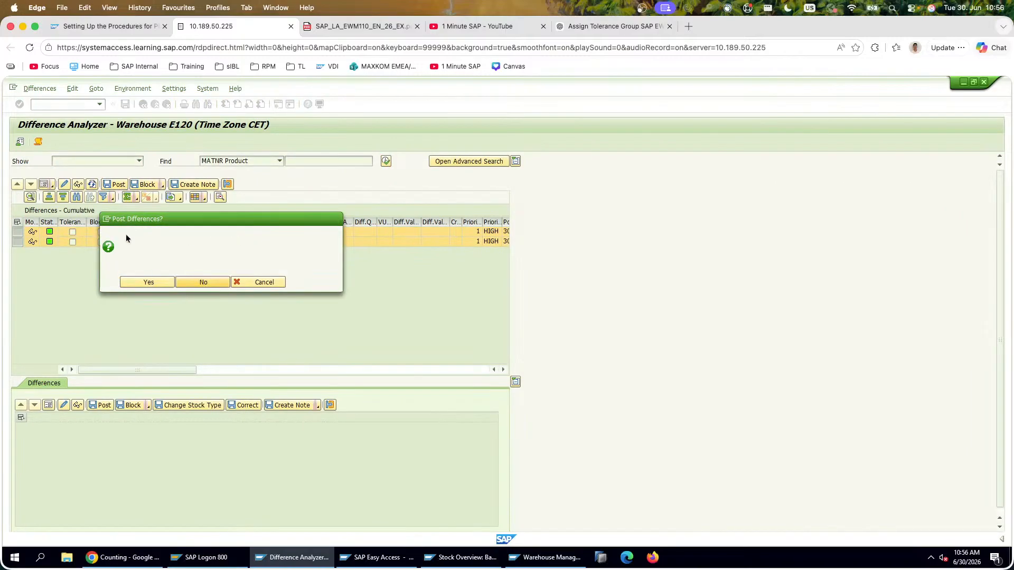
left_click(137, 282)
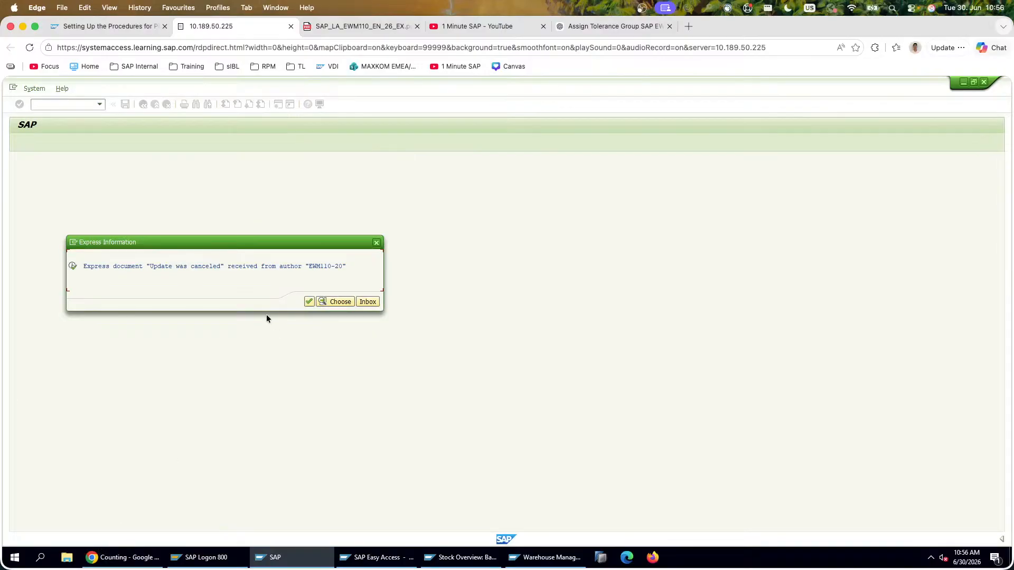
left_click(309, 301)
Step: Refresh the ERP stock overview for T-EW43-20, and run it for material T-EW42-20 in plant SPCW
left_click(451, 554)
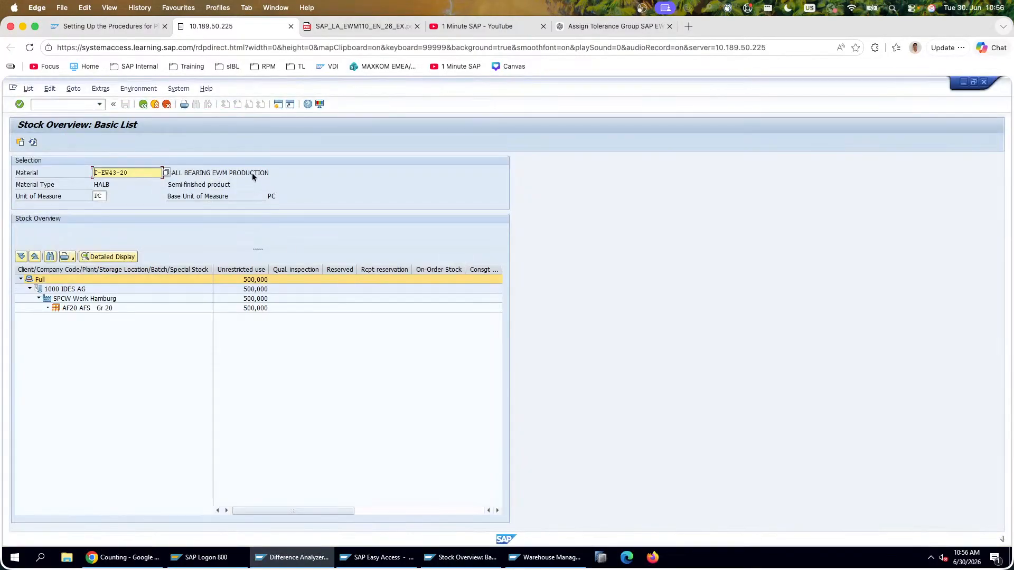
left_click(33, 142)
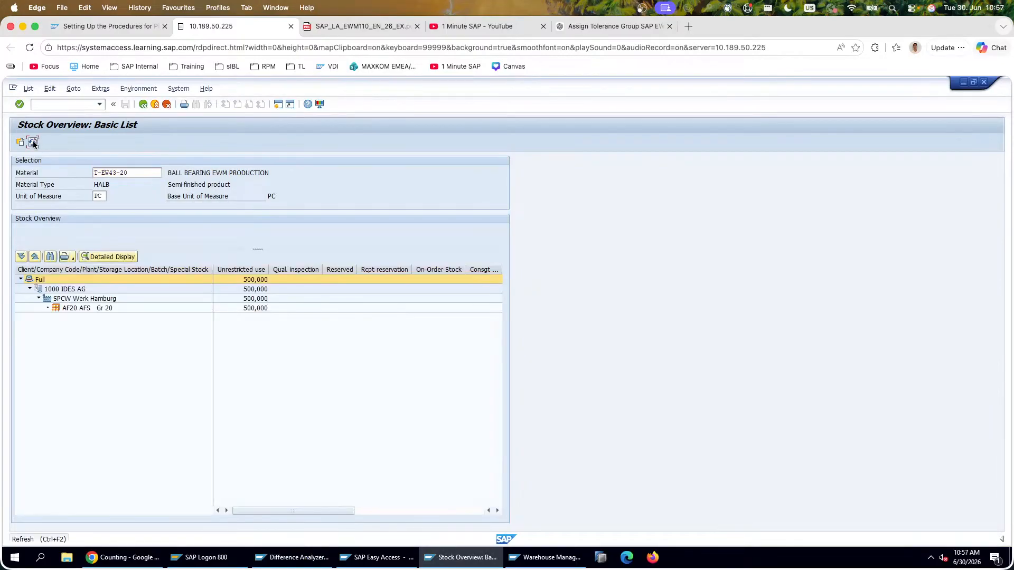
left_click(33, 142)
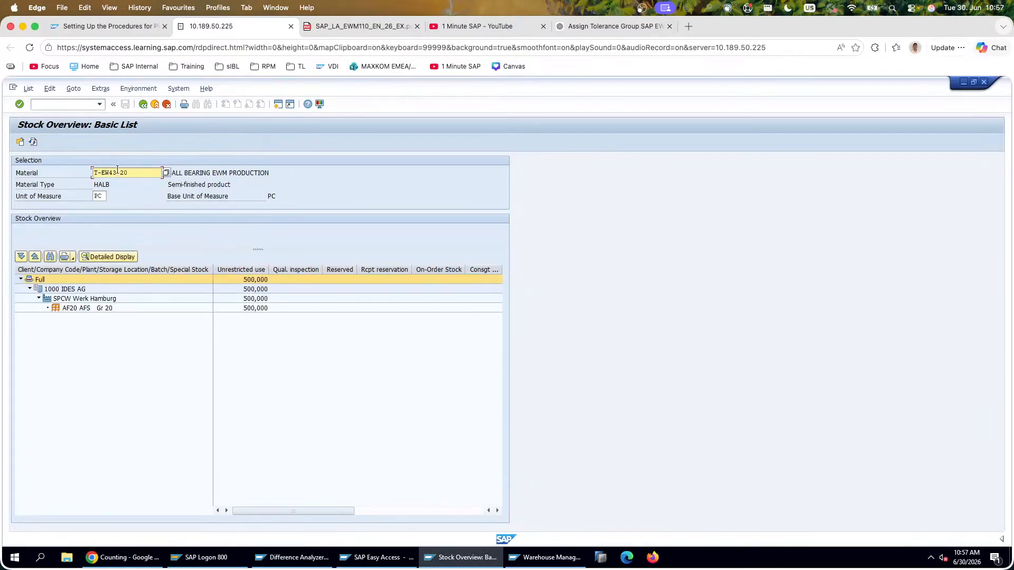
left_click(143, 104)
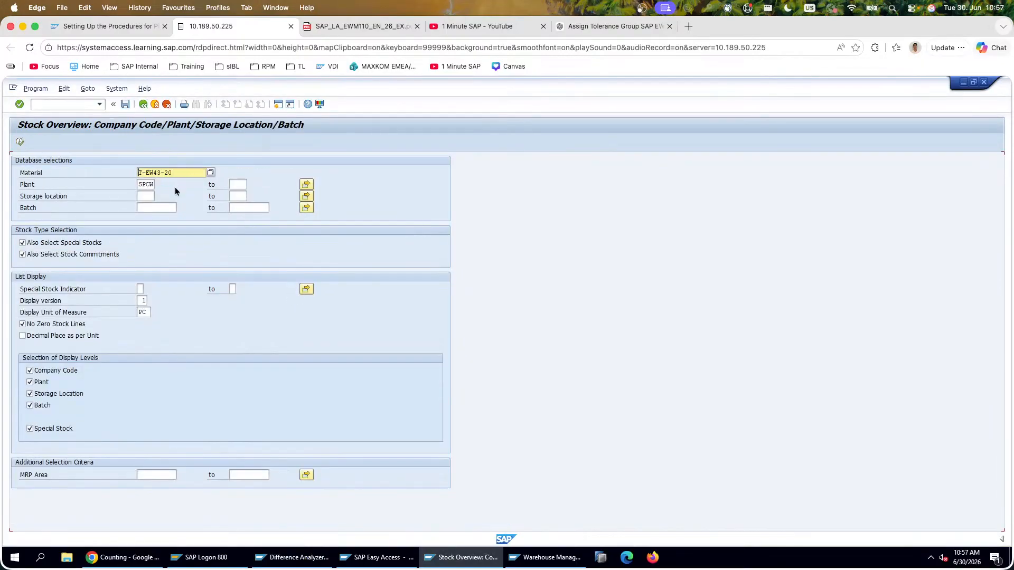
left_click(20, 141)
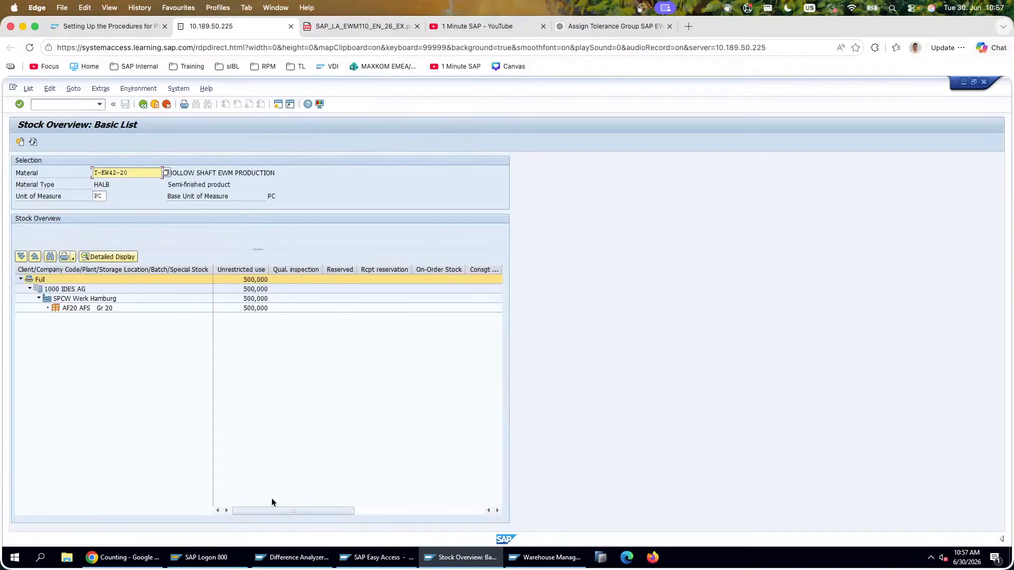
Step: In the Difference Analyzer, switch the first cumulative difference to edit mode and post its single detail item, confirming the clearing
left_click(292, 557)
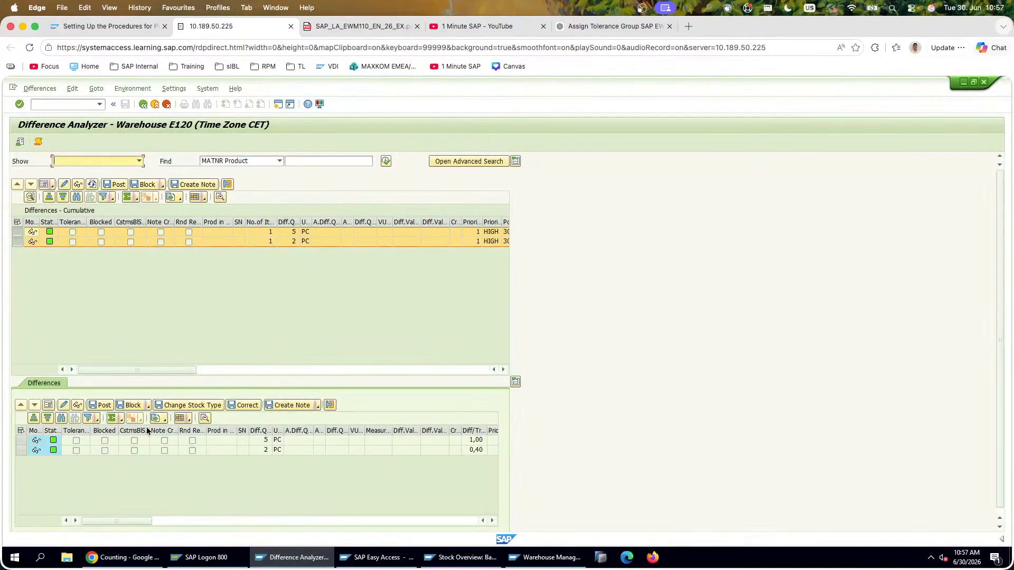
left_click(17, 234)
left_click(64, 184)
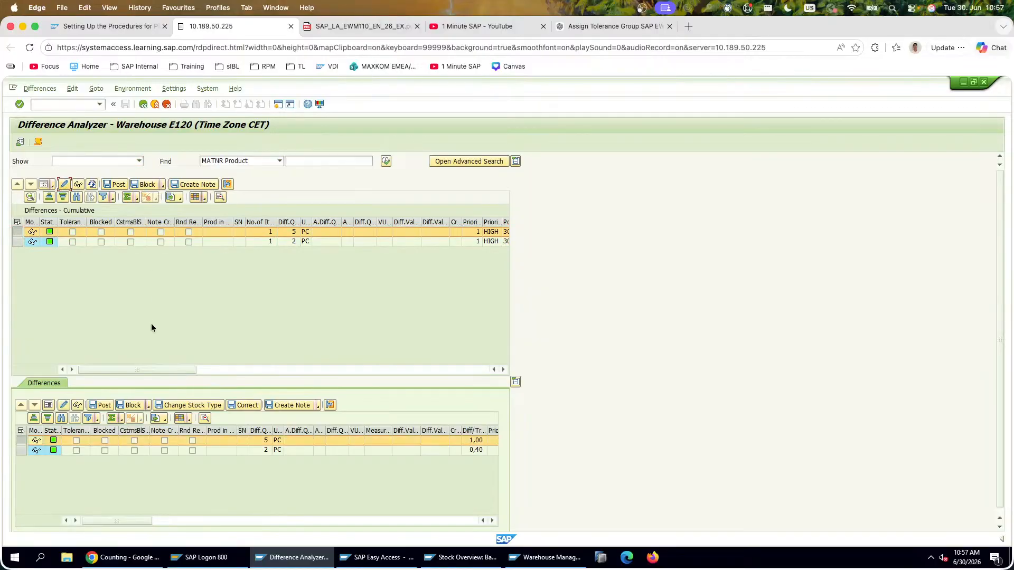
left_click_drag(119, 370, 466, 368)
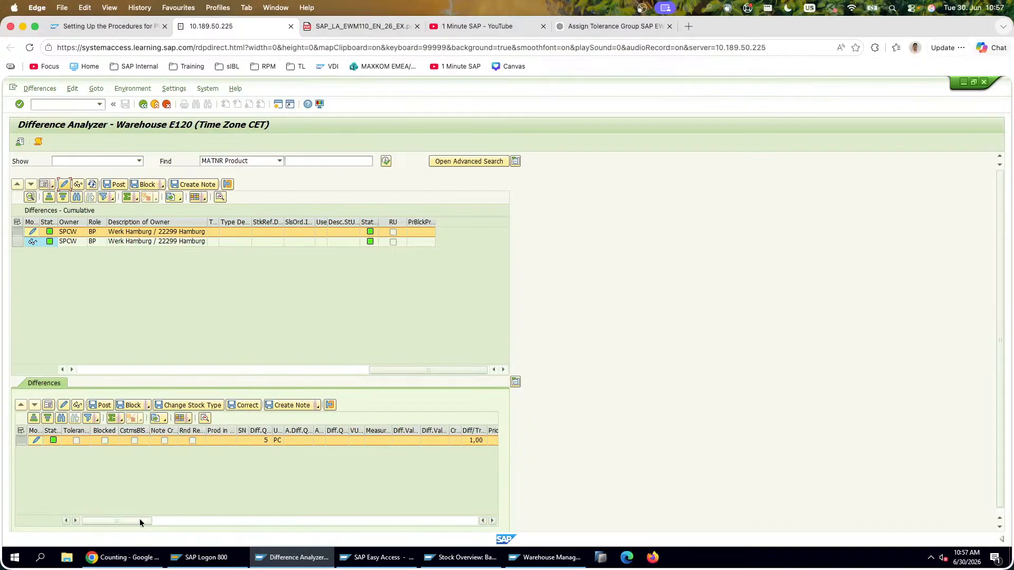
left_click_drag(139, 519, 500, 520)
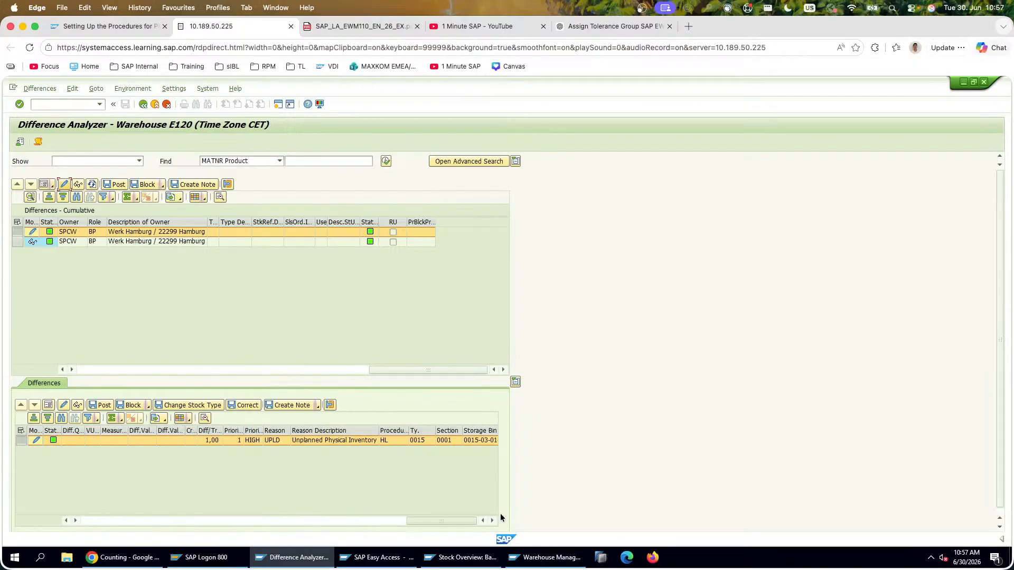
left_click(104, 408)
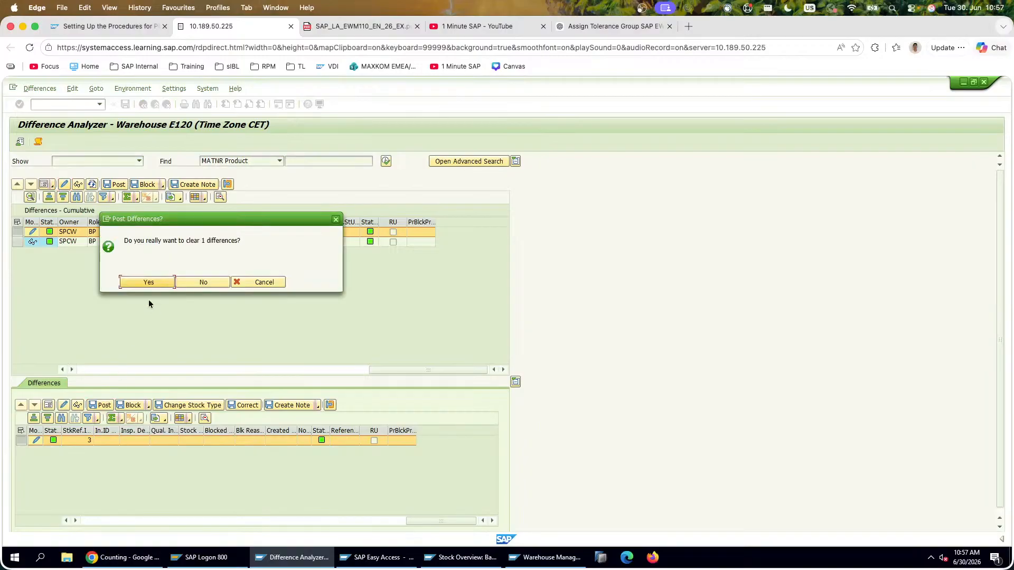
left_click(144, 285)
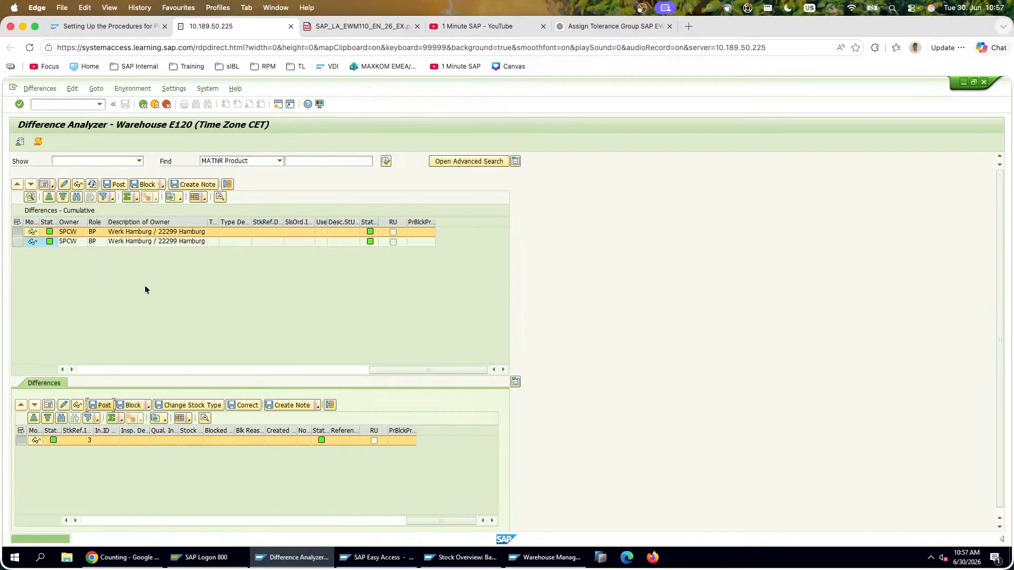
Step: Select the second cumulative difference, post its detail item, and dismiss the express message
left_click(16, 243)
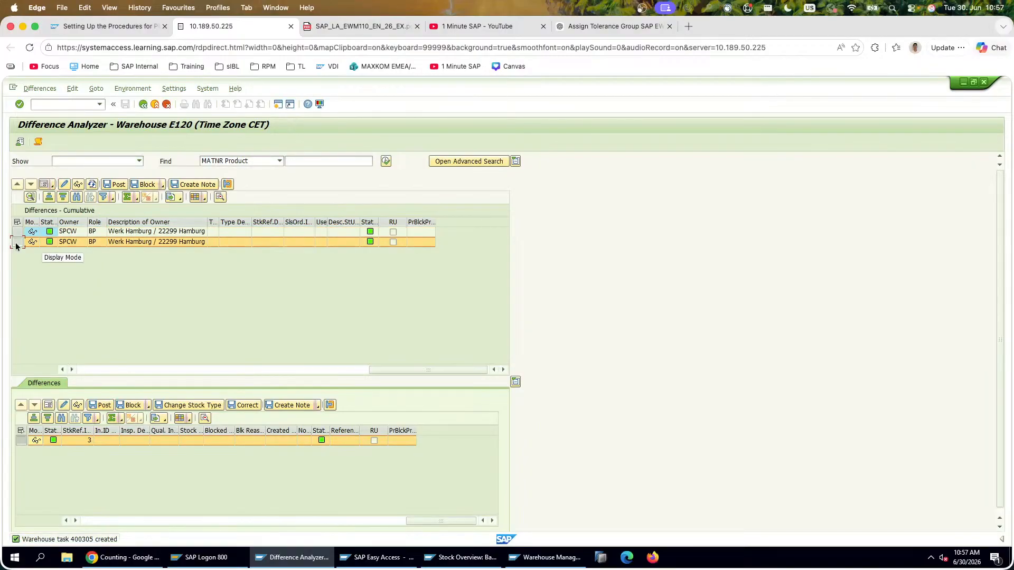
left_click(104, 407)
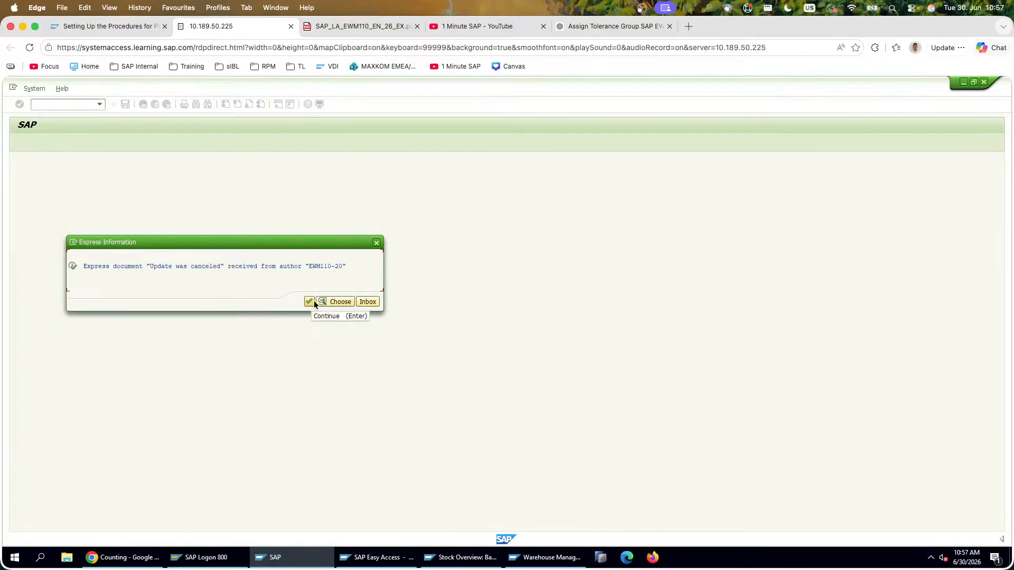
left_click(311, 301)
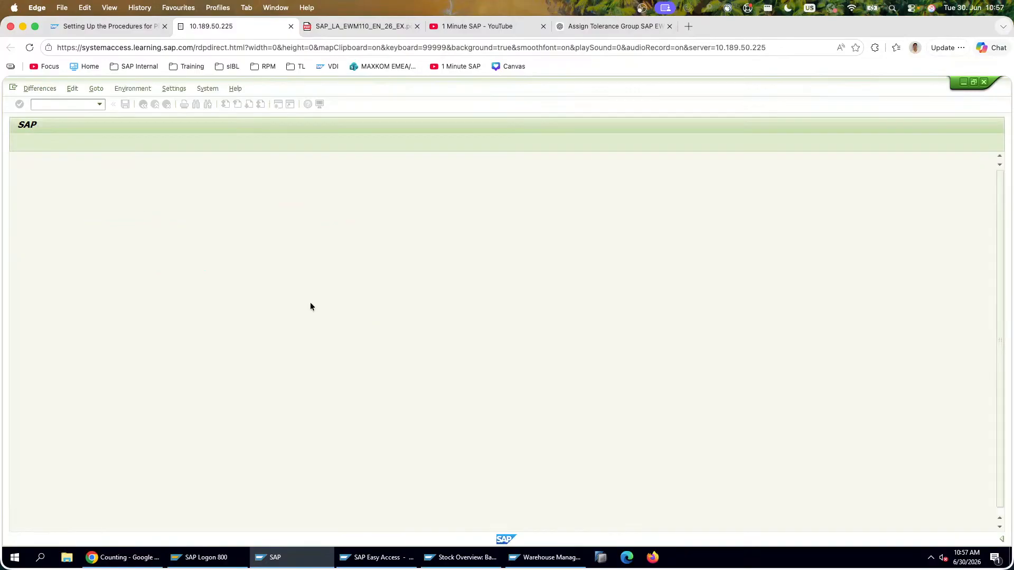
Step: Ask ChatGPT by dictation why the update is canceled after posting physical inventory differences and the updated stock does not reach ERP
left_click(597, 27)
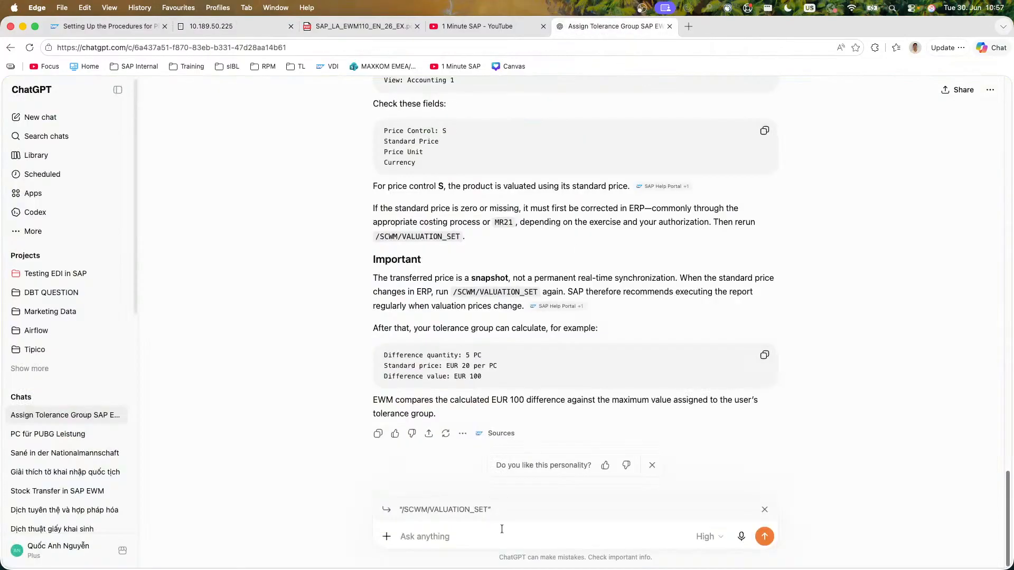
left_click(740, 540)
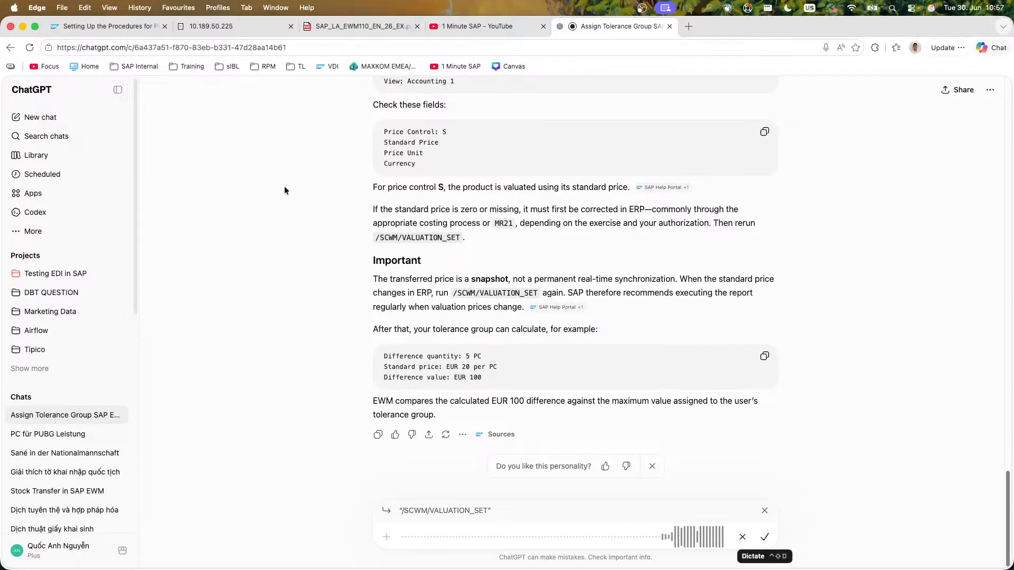
left_click(216, 26)
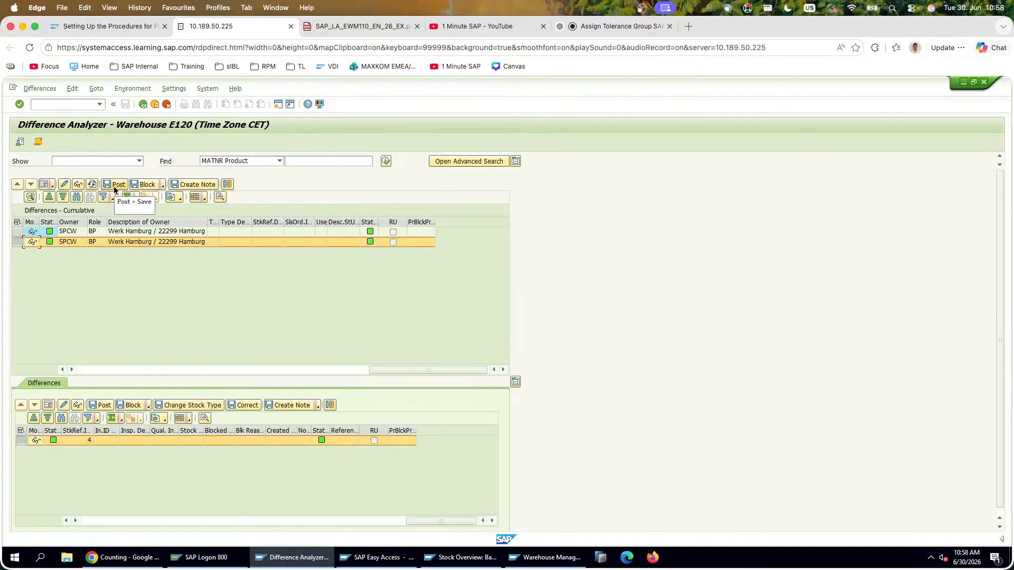
left_click(605, 34)
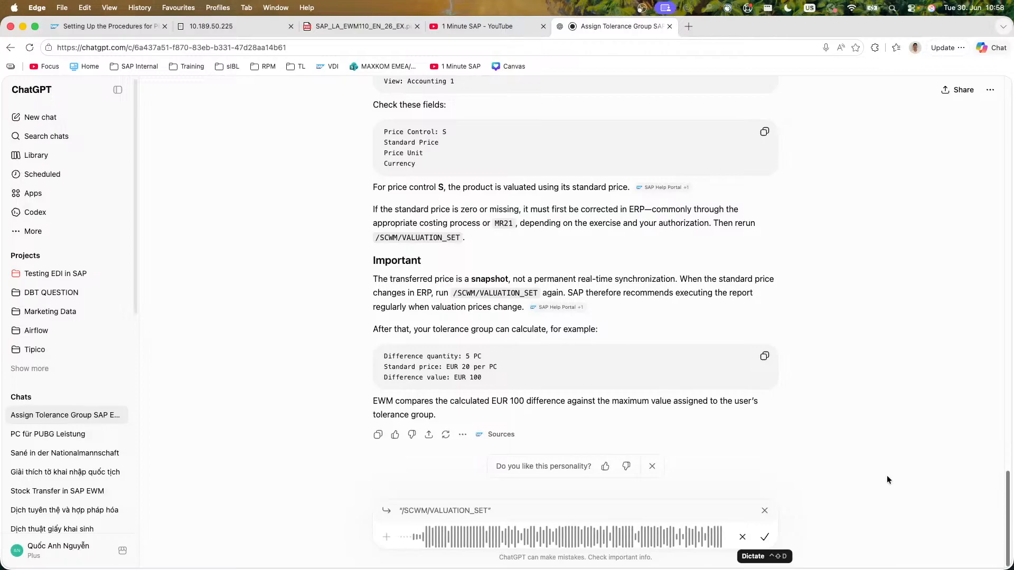
left_click(764, 538)
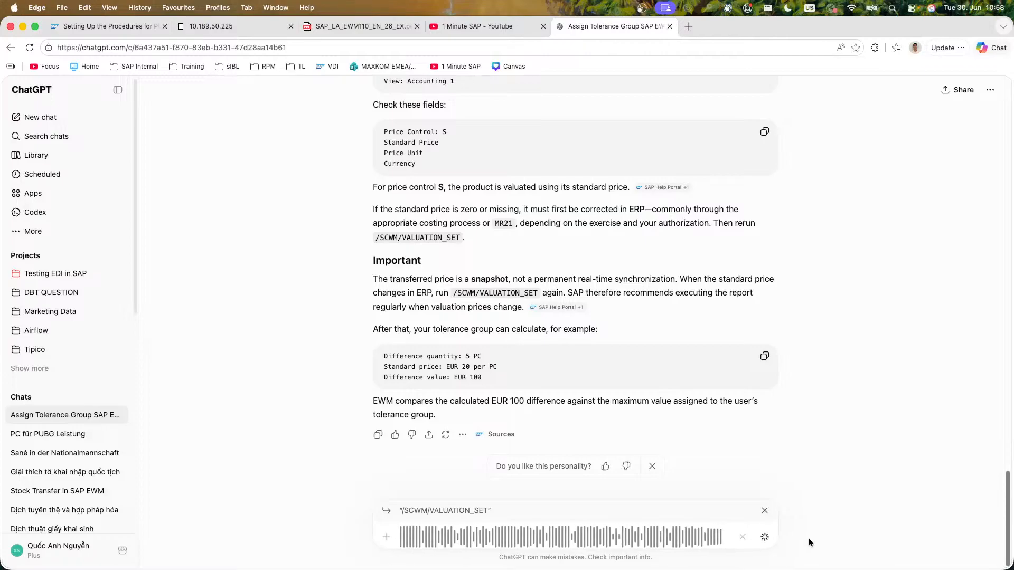
left_click(764, 535)
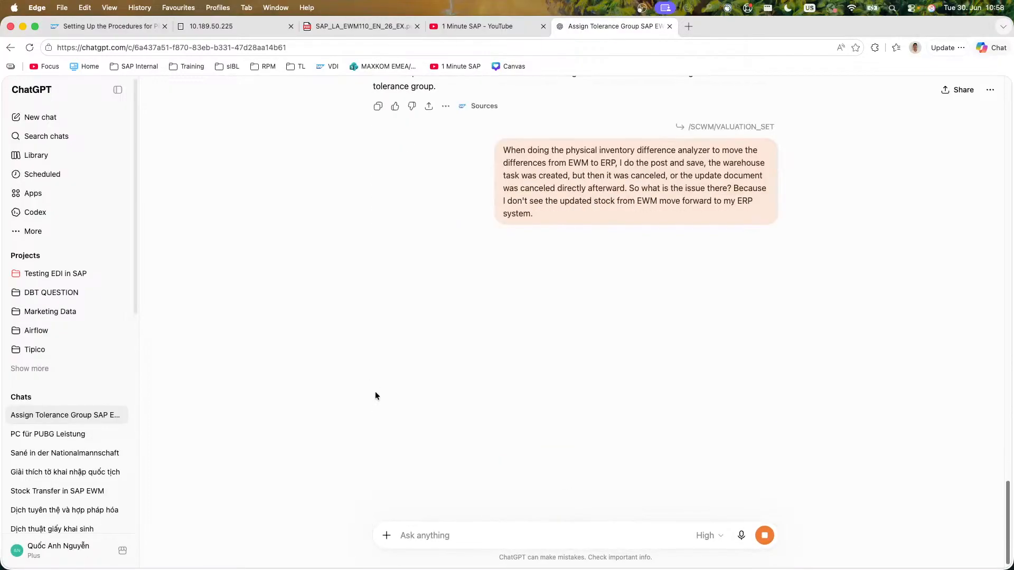
Step: Switch to the SAP_LA_EWM110_EN_26_EX.pdf exercise guide and review the instructions for posting differences and checking the ERP stock
left_click(364, 27)
scroll(253, 227, "down", 4)
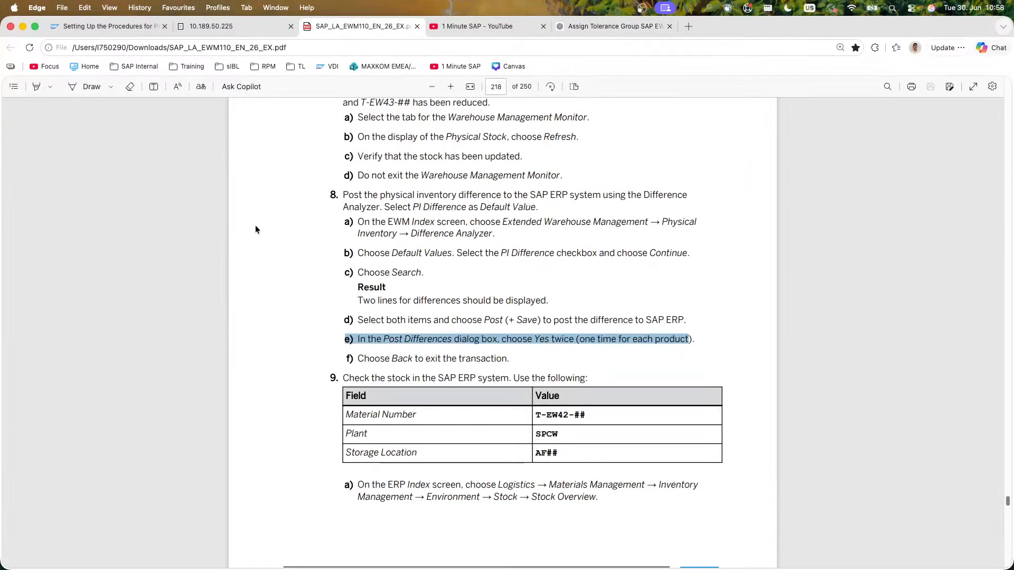
scroll(255, 227, "down", 10)
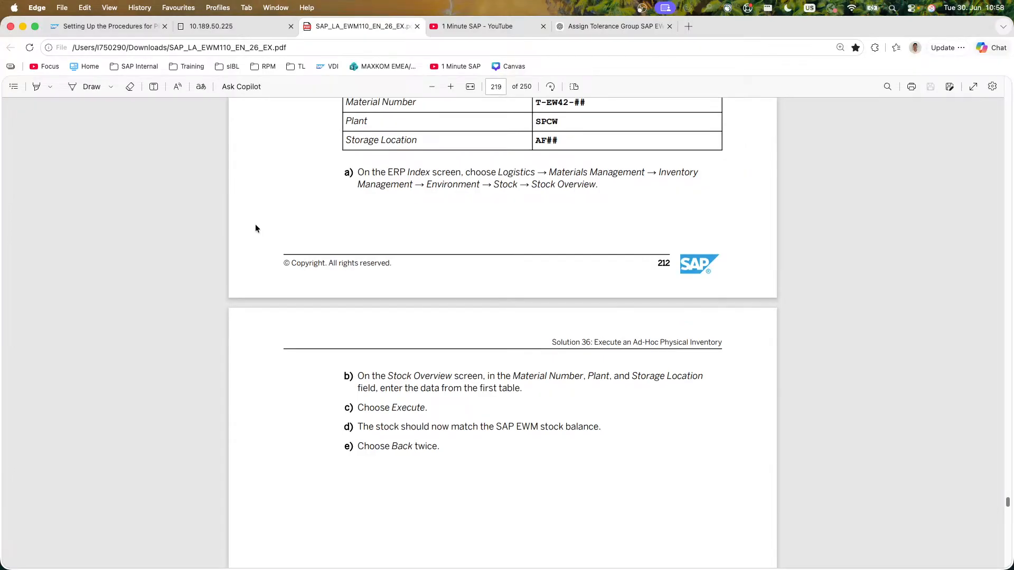
scroll(256, 228, "up", 12)
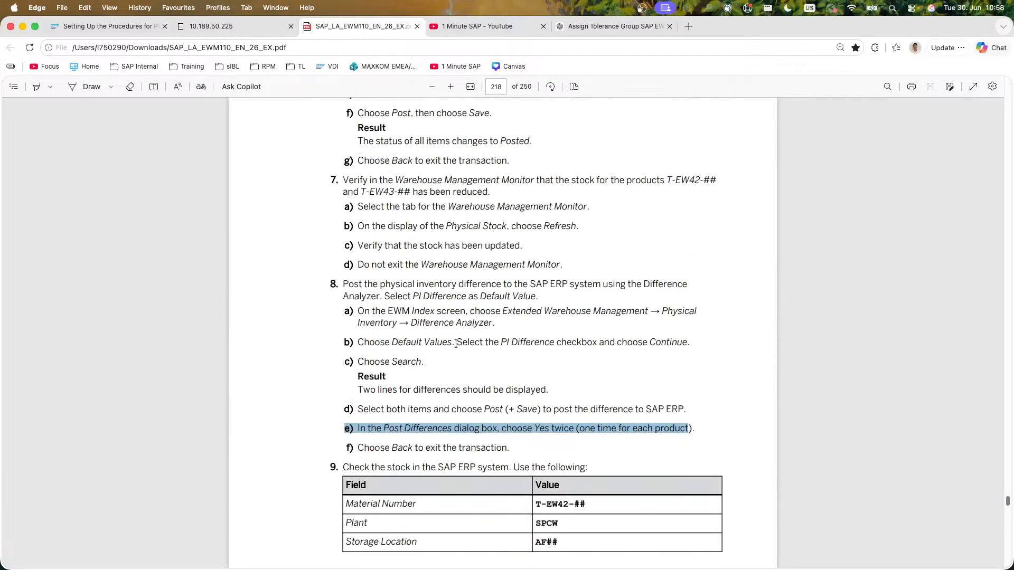
left_click_drag(349, 284, 584, 462)
left_click(386, 374)
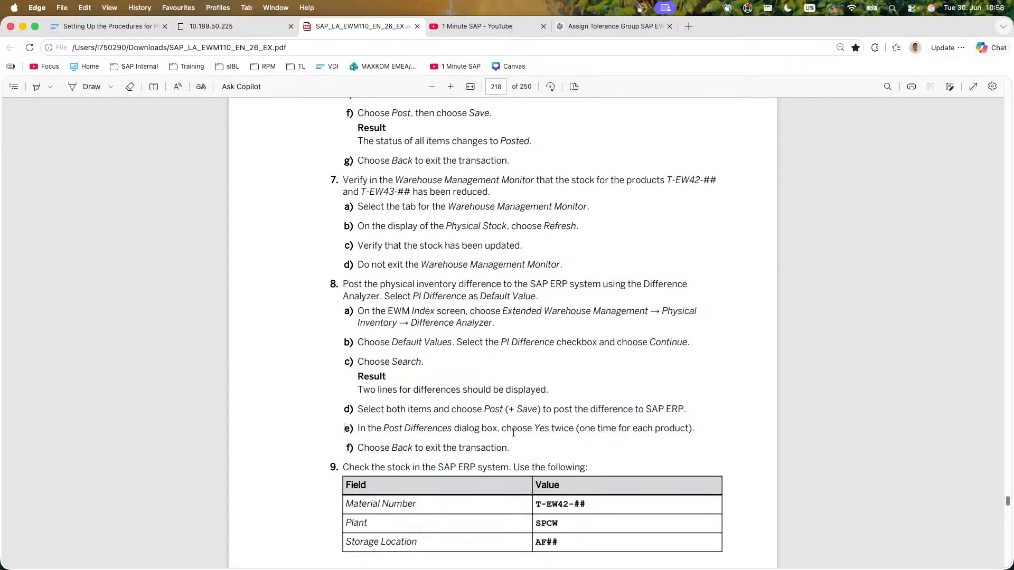
left_click_drag(502, 448, 304, 357)
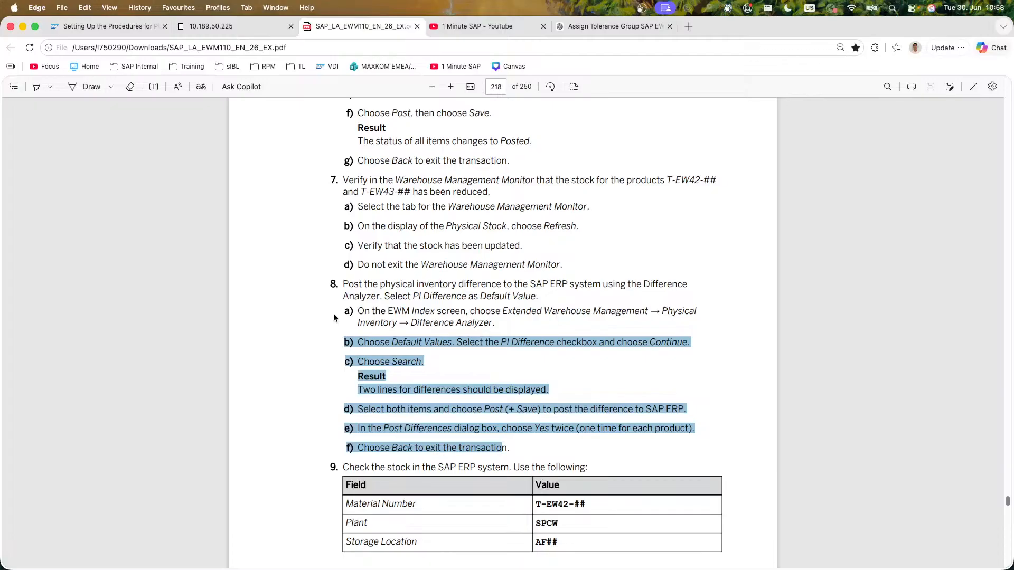
Step: Return to the Difference Analyzer, search the differences again, select both cumulative differences and post them, confirming the posting for each product
left_click(317, 330)
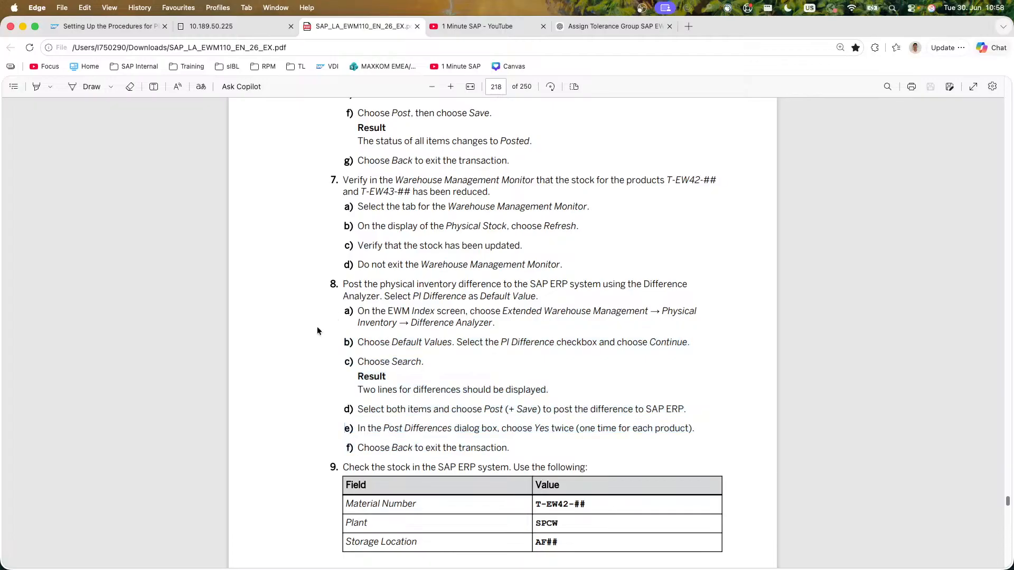
left_click(266, 27)
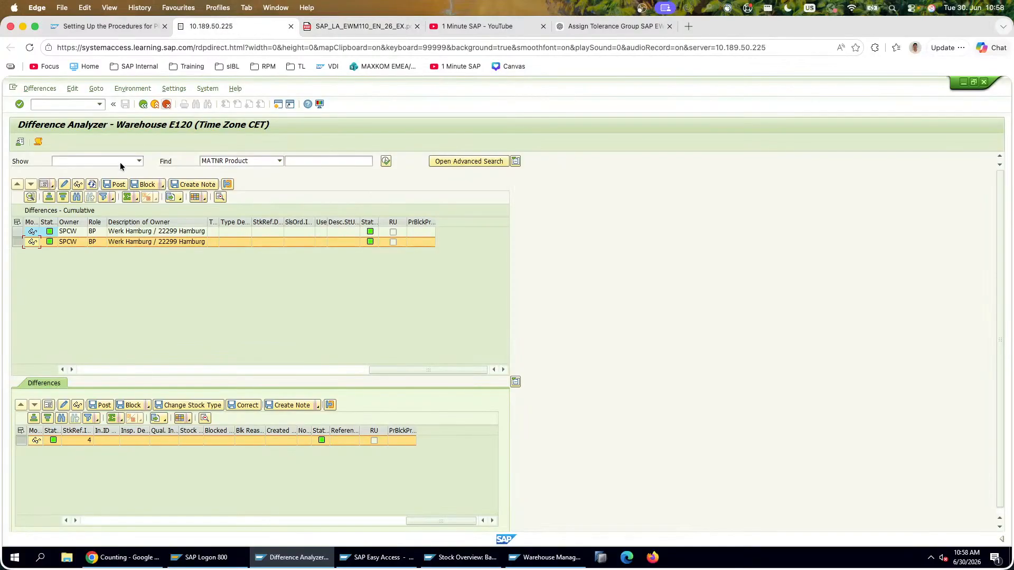
left_click(16, 222)
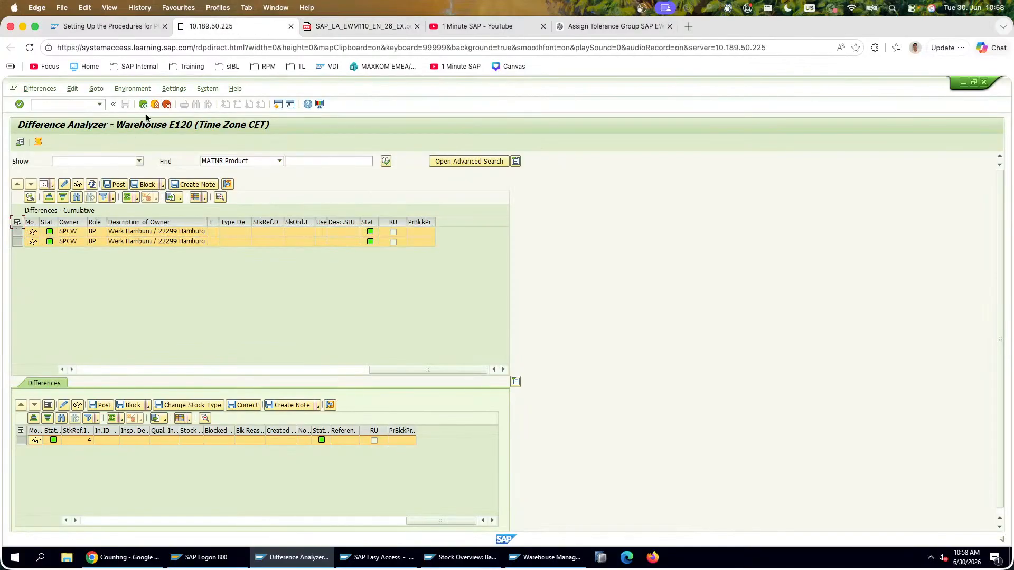
left_click(385, 161)
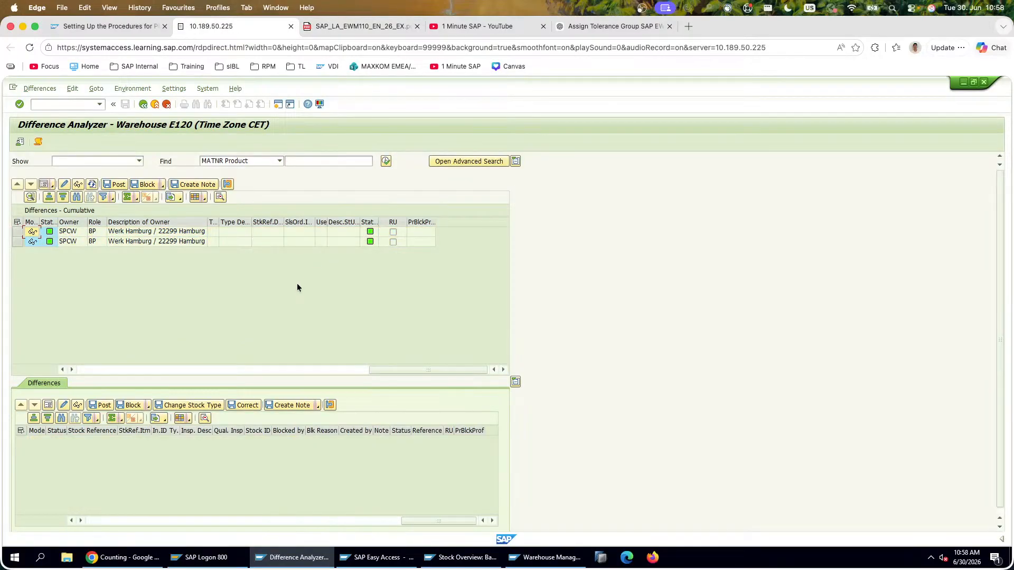
left_click(17, 222)
left_click(114, 185)
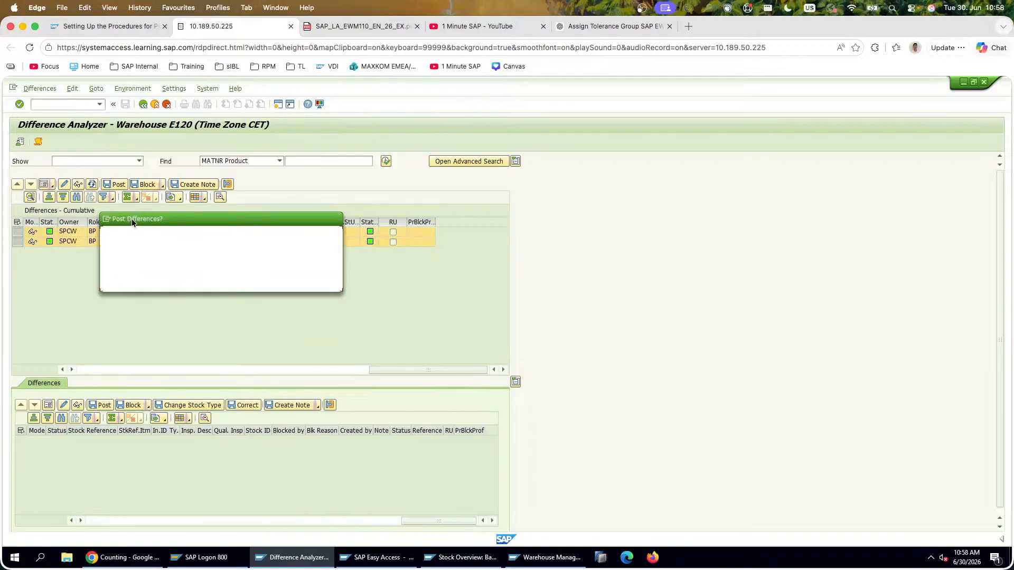
left_click(148, 284)
left_click(148, 283)
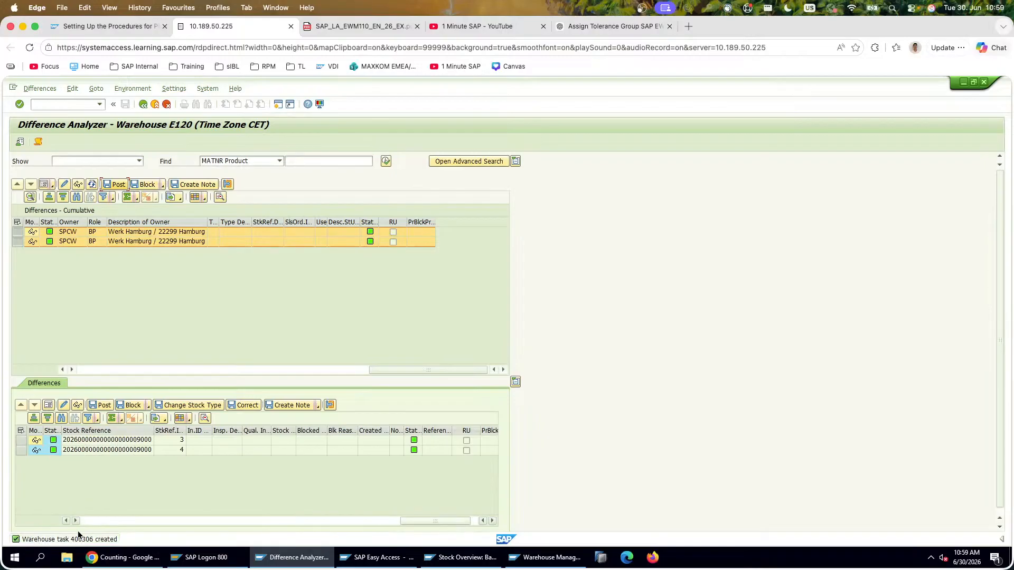
Step: Bring the detail items' quantity columns into view, check ChatGPT's progress on the answer, and close the express message about the canceled update
left_click_drag(430, 522, 85, 509)
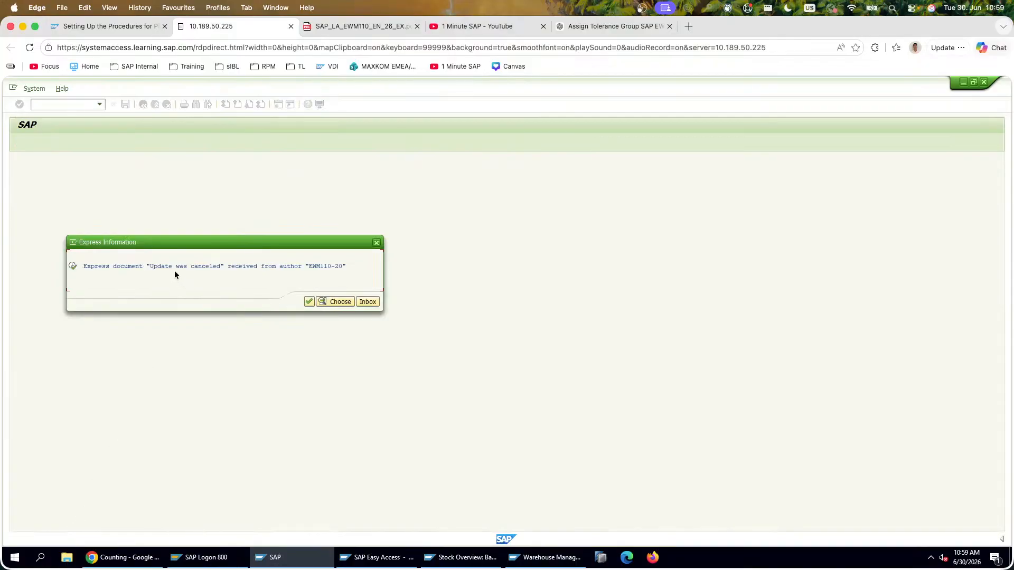
left_click(138, 266)
left_click(623, 26)
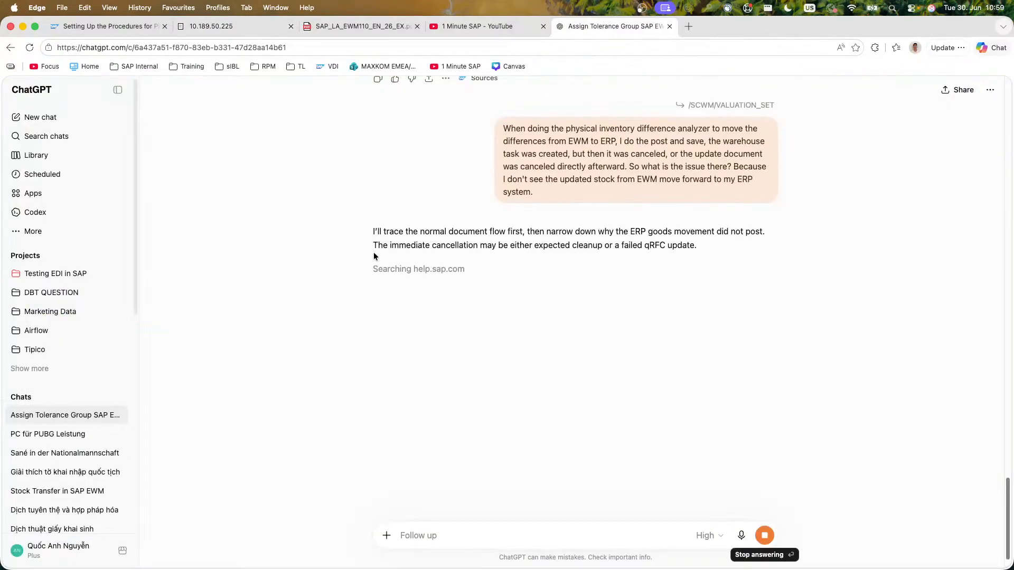
left_click(214, 22)
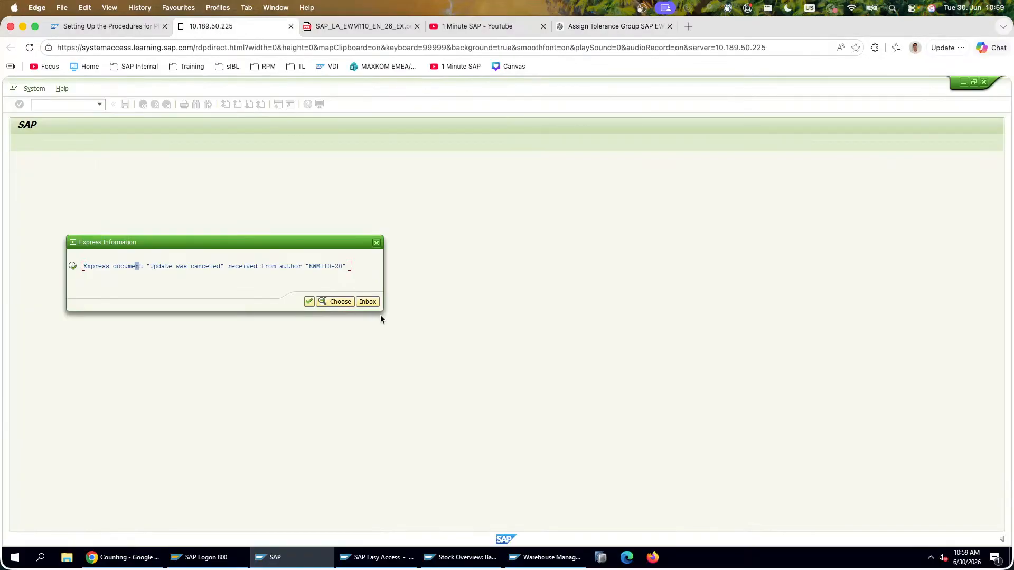
left_click(308, 301)
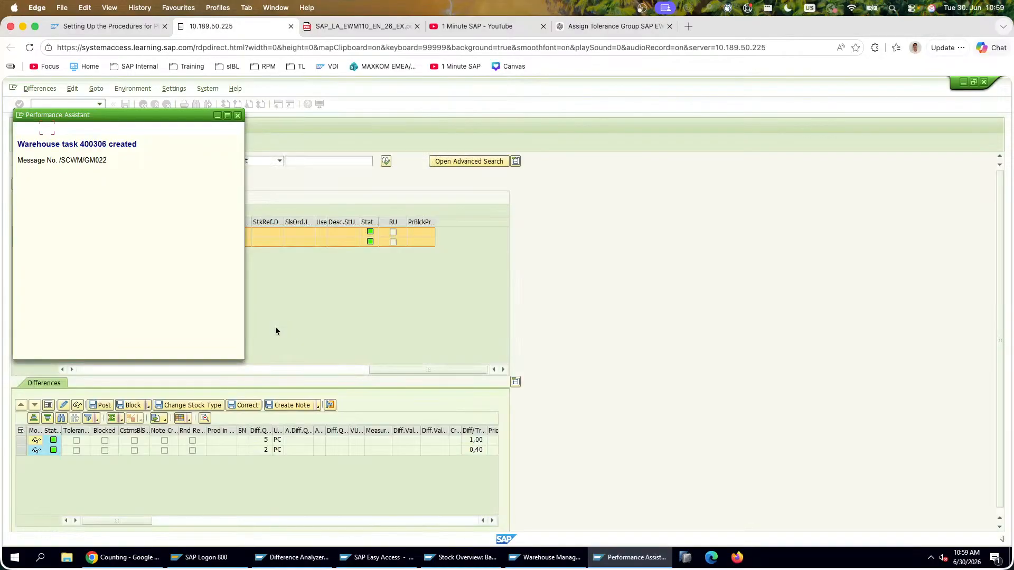
Step: Copy warehouse task number 400306 and search for it among the warehouse tasks in the Warehouse Management Monitor
double_click(97, 142)
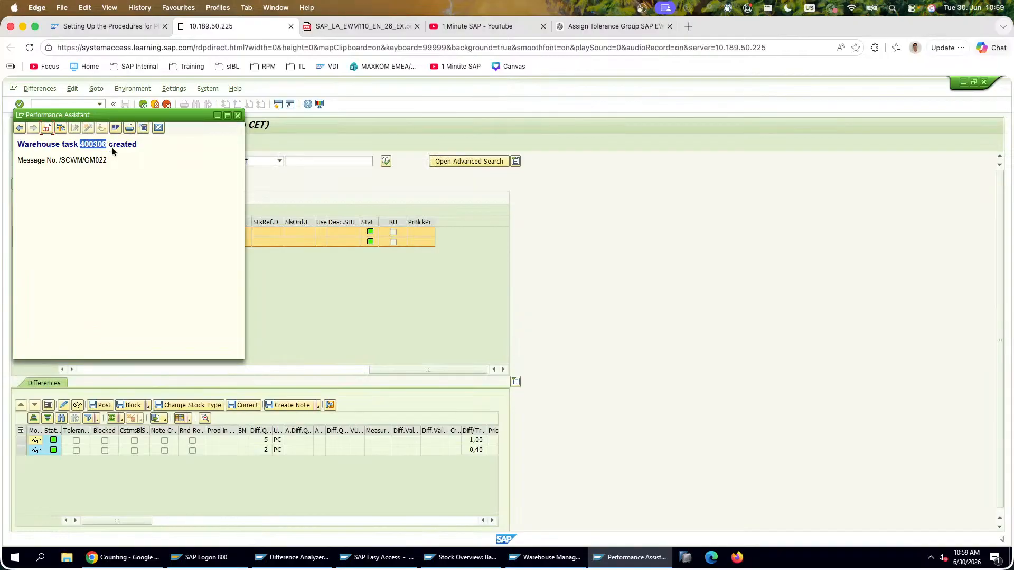
left_click(558, 564)
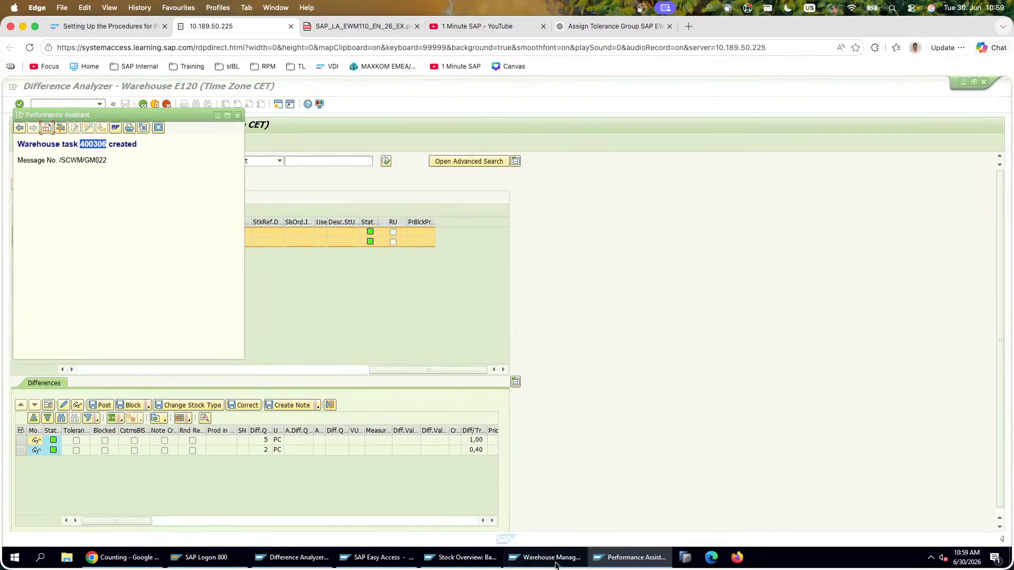
left_click(78, 219)
double_click(77, 219)
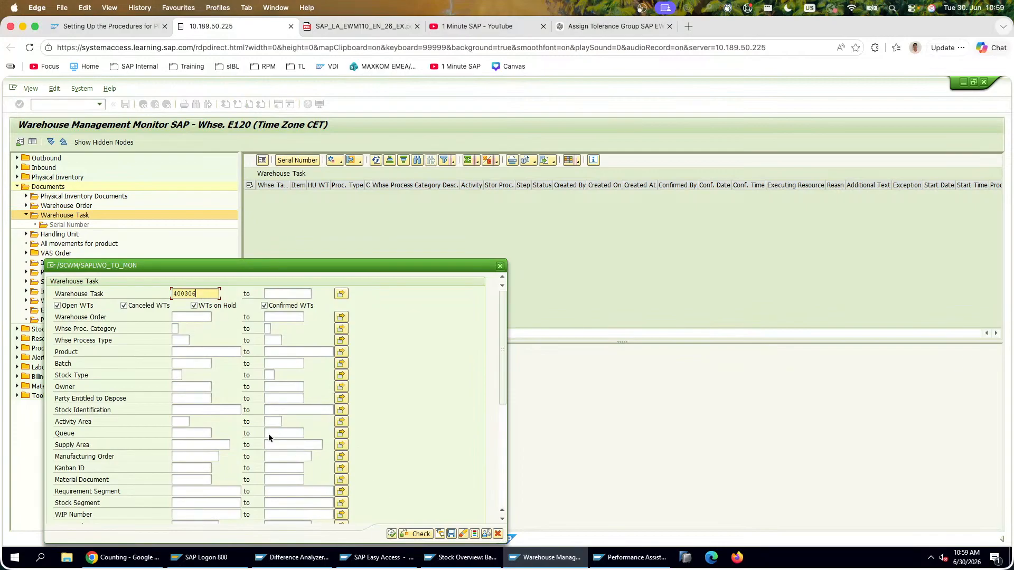
scroll(217, 408, "down", 5)
scroll(218, 410, "down", 2)
scroll(218, 407, "up", 7)
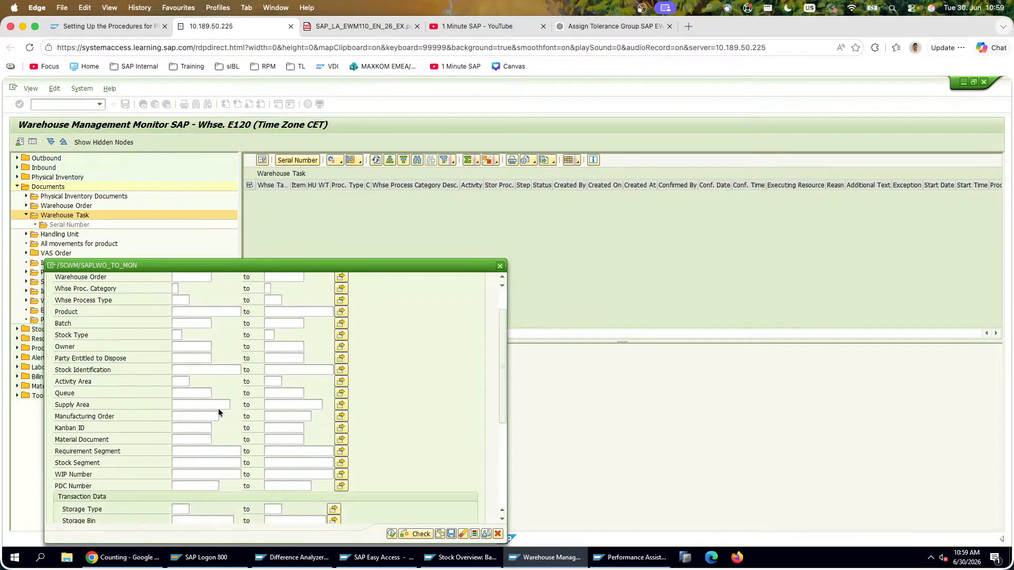
left_click(391, 533)
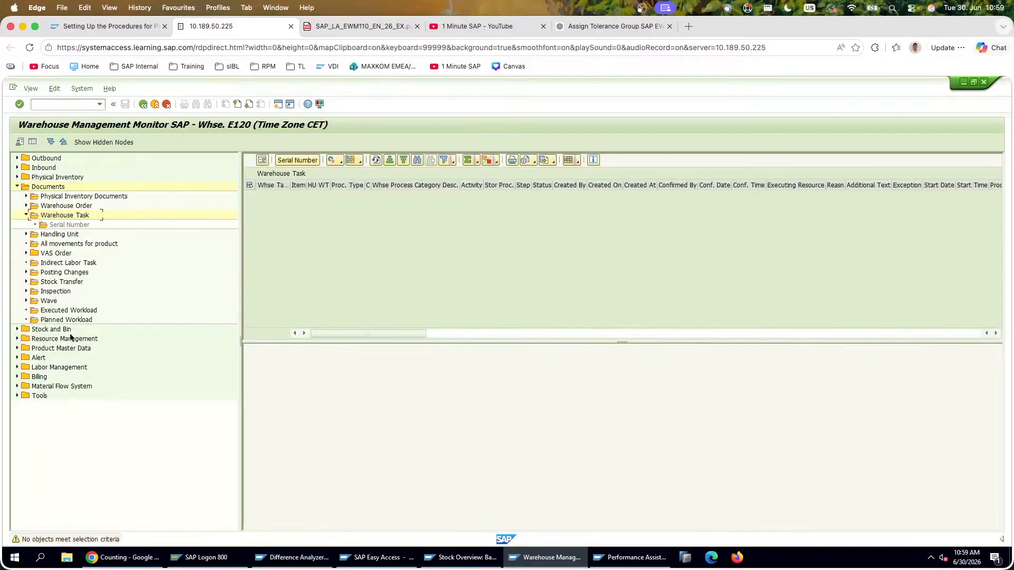
Step: In the monitor's Stock and Bin node, display the storage bin Physical Stock for product T-EW42*
left_click(17, 330)
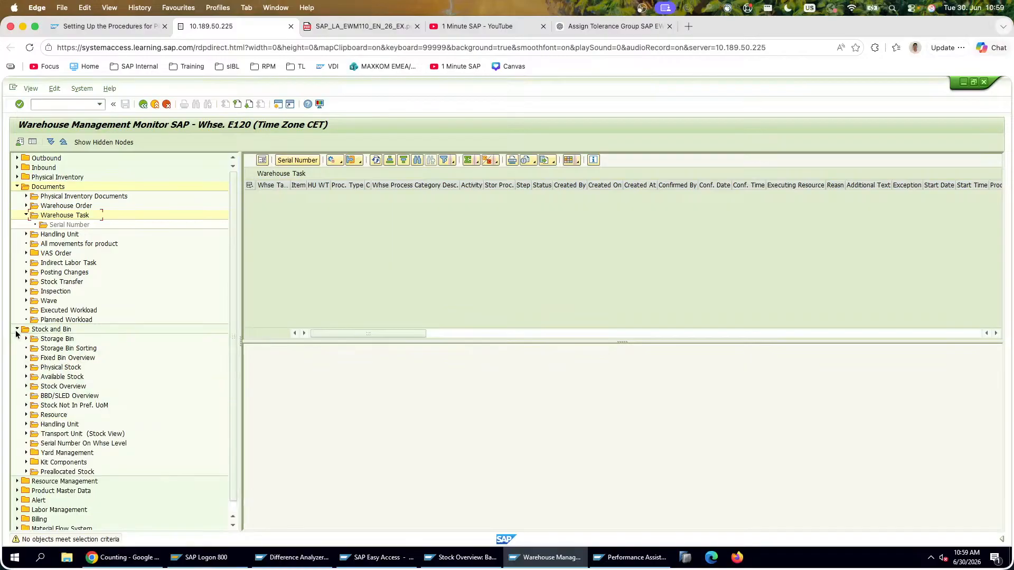
double_click(53, 340)
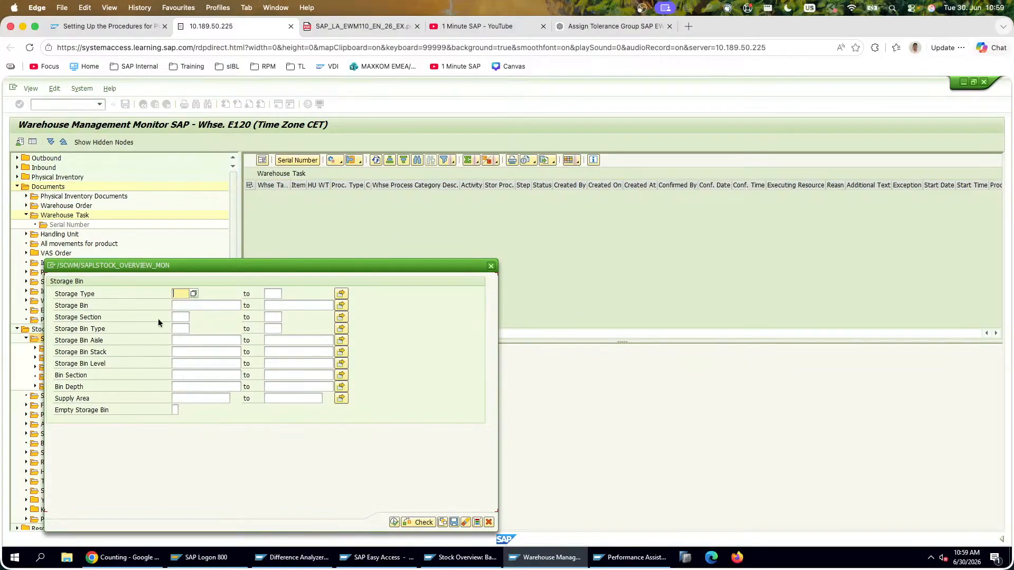
left_click_drag(497, 531, 507, 543)
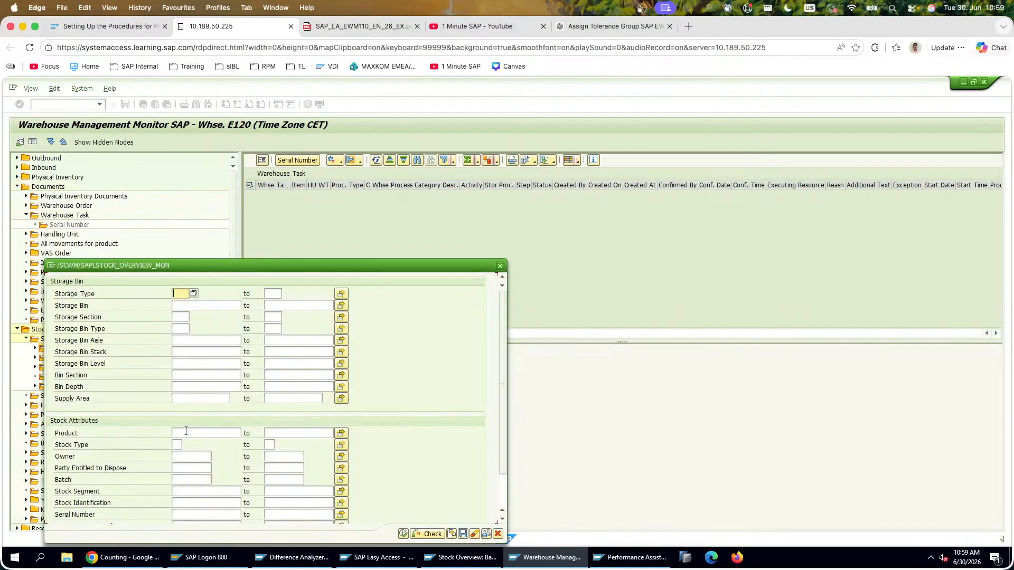
left_click(191, 433)
type("T-EW42*")
left_click(403, 534)
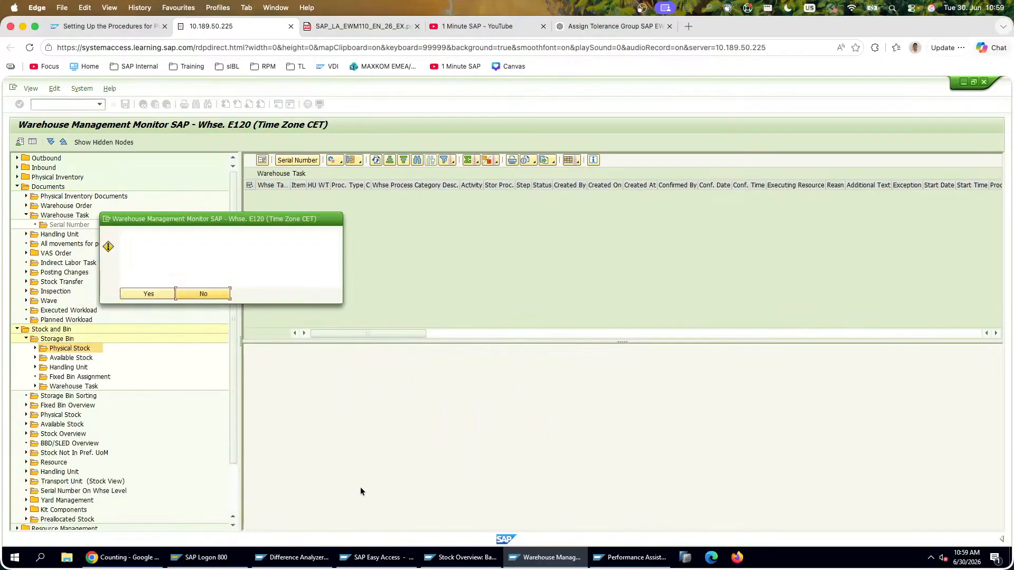
key("Return")
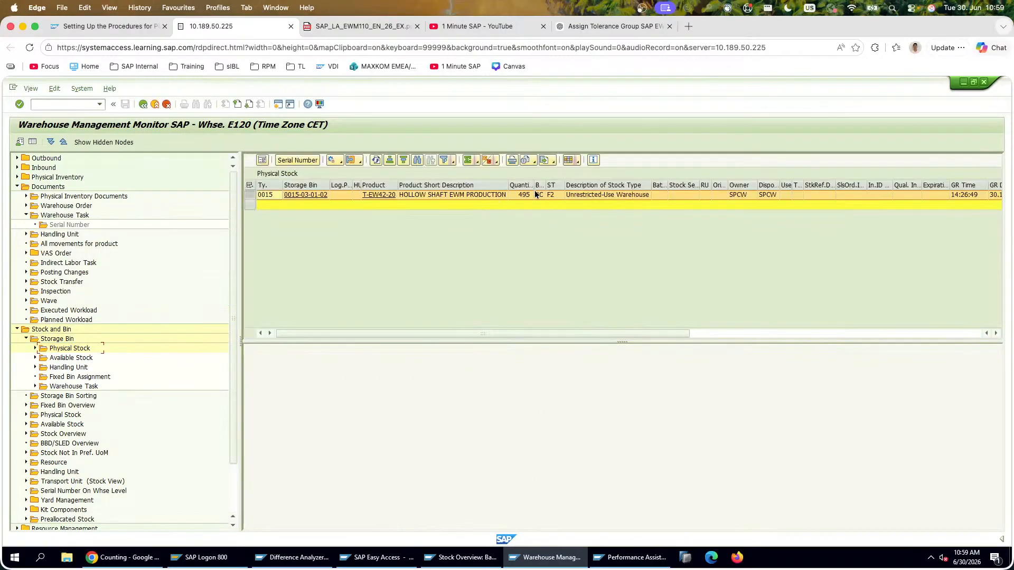
Step: Check the product's EWM quantity and refresh the ERP Stock Overview for material T-EW42-20 to compare the two
left_click(521, 195)
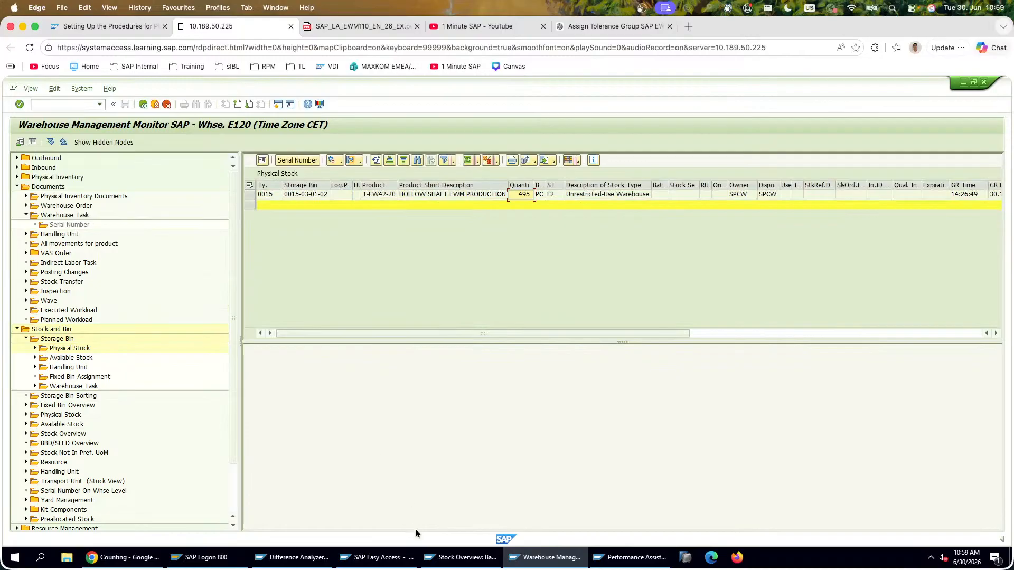
left_click(461, 558)
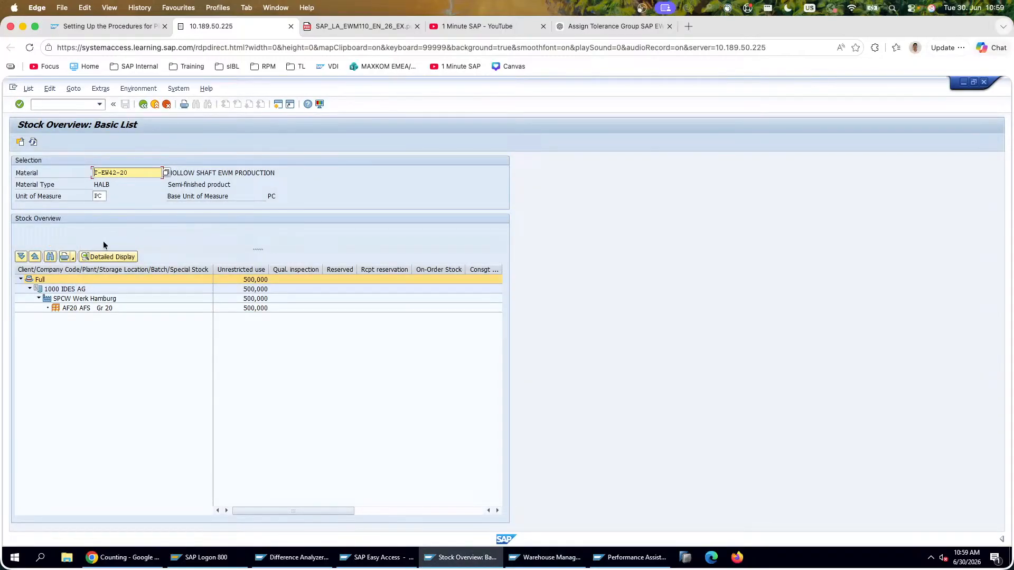
left_click(33, 142)
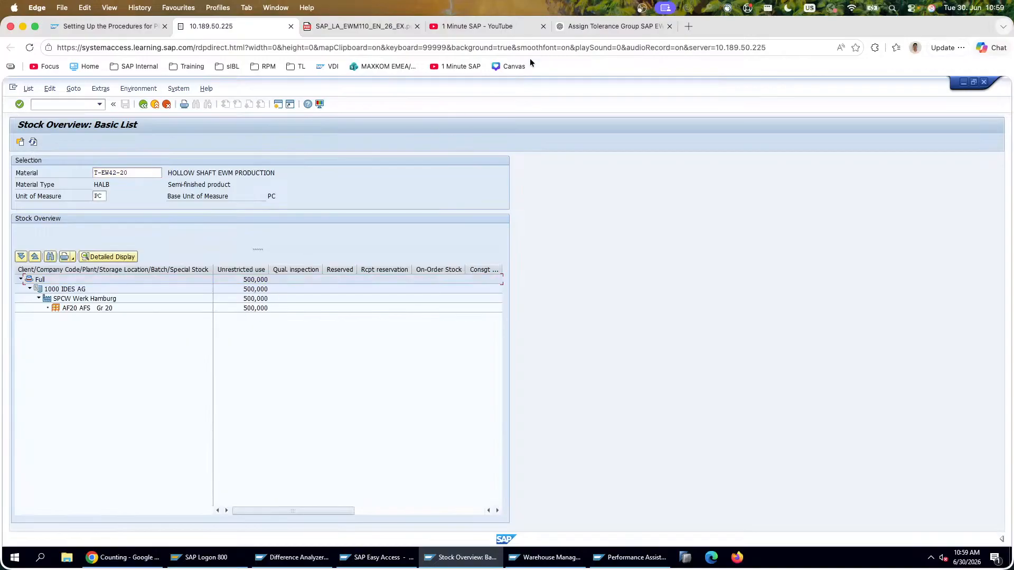
Step: Switch to ChatGPT and read its explanation of the cancellation, including the check for differences still displayed in /SCWM/DIFF_ANALYZER
left_click(613, 26)
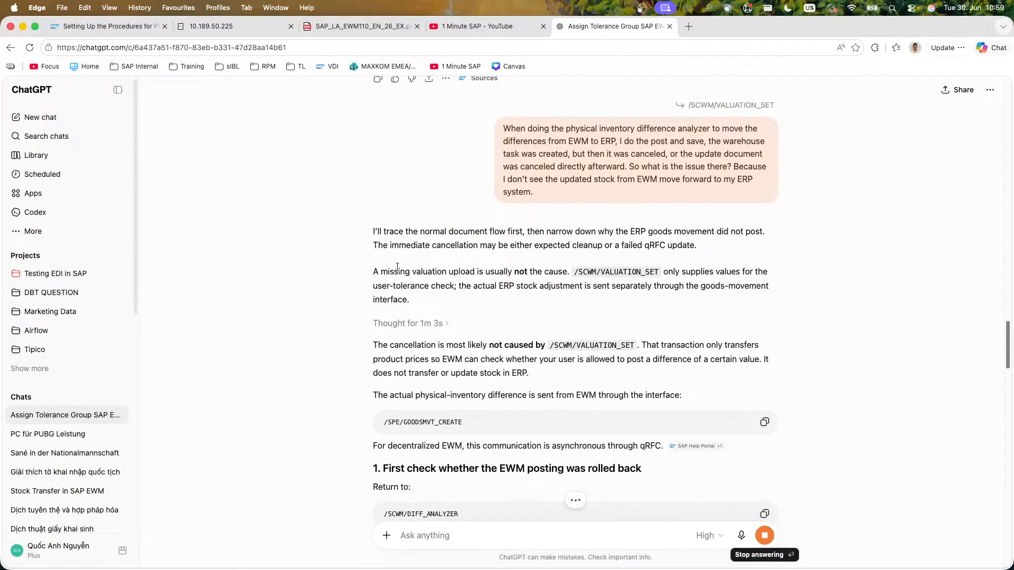
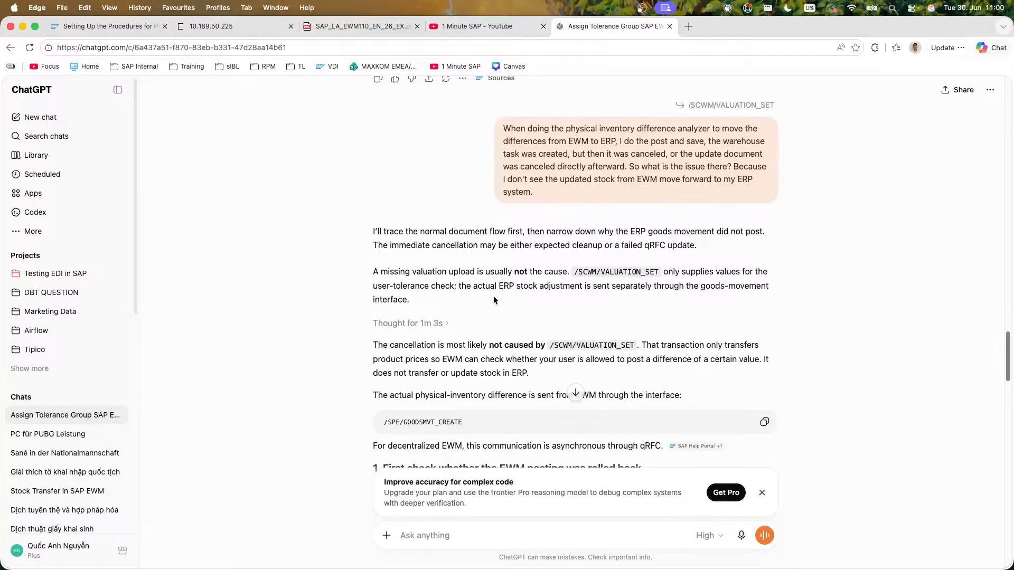
scroll(553, 304, "down", 2)
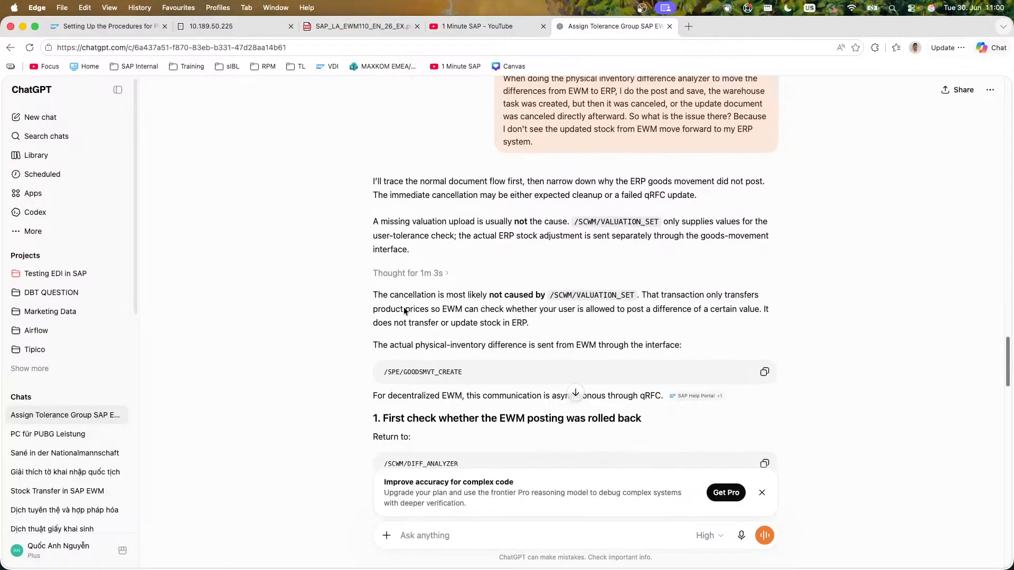
scroll(326, 271, "down", 4)
scroll(325, 274, "down", 1)
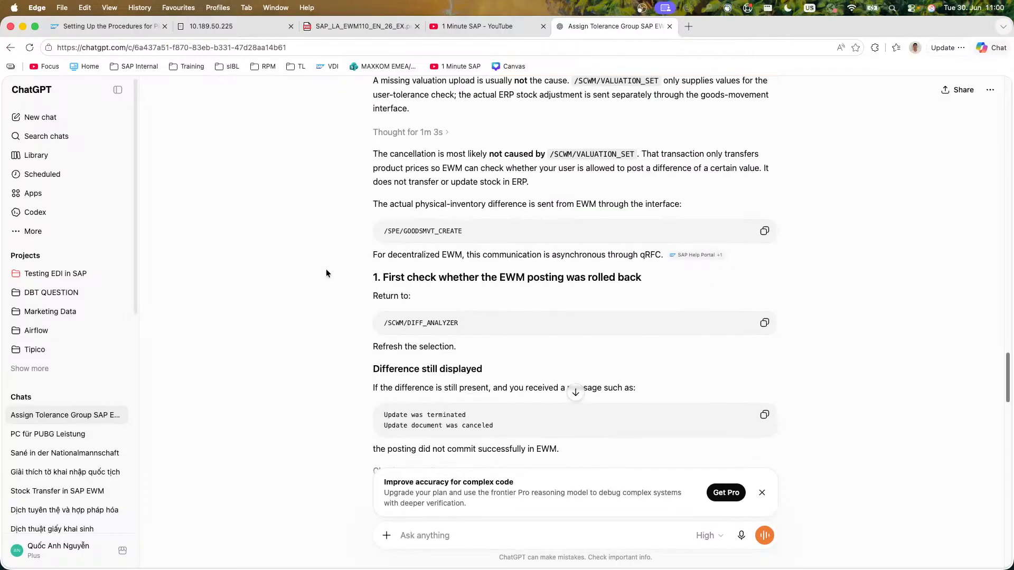
left_click_drag(380, 372, 573, 386)
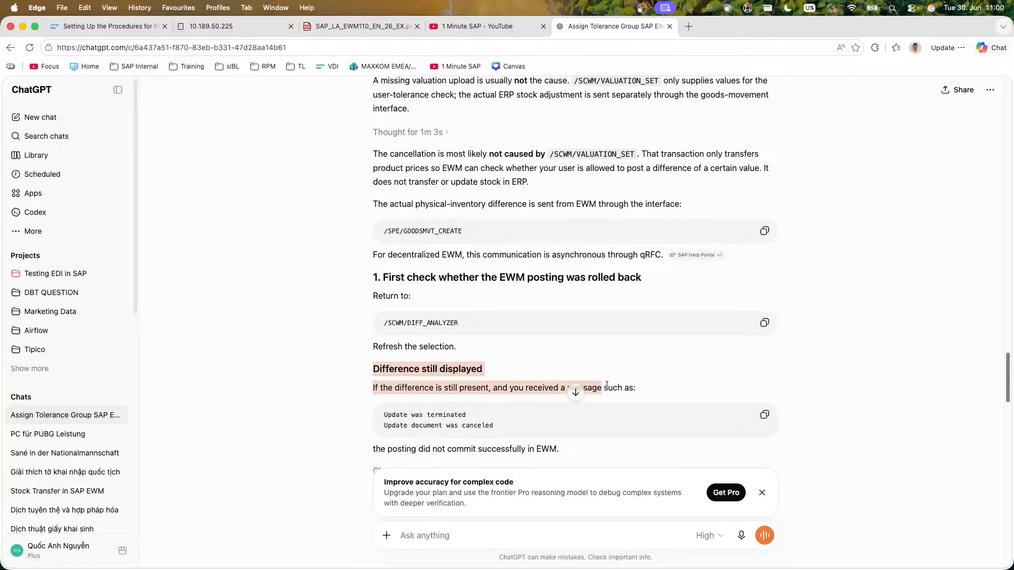
triple_click(635, 385)
left_click(335, 357)
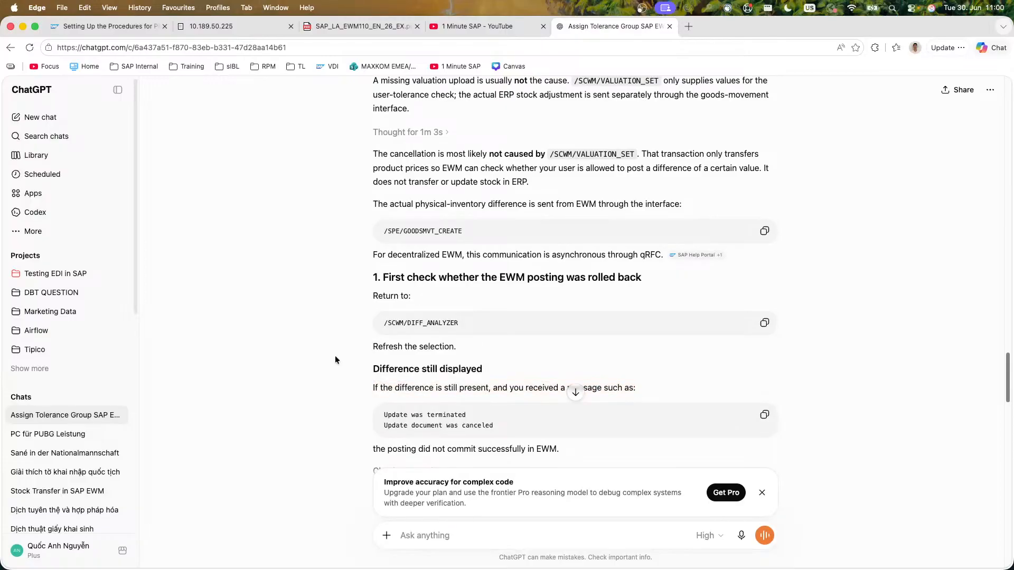
Step: Read the SM13 instructions for finding canceled update records in the EWM system
scroll(335, 357, "down", 4)
mouse_move(374, 344)
left_mouse_down()
mouse_move(448, 363)
mouse_move(371, 344)
left_mouse_up()
left_click(342, 345)
scroll(359, 381, "down", 4)
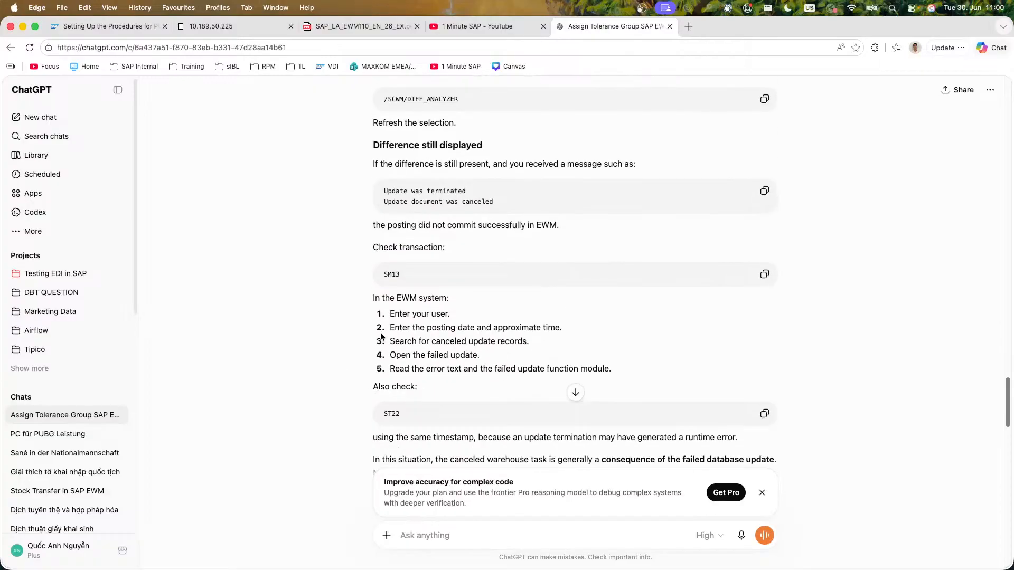
mouse_move(361, 305)
left_mouse_down()
mouse_move(449, 317)
mouse_move(635, 369)
mouse_move(364, 300)
left_mouse_up()
left_click(315, 302)
Step: Review the ST22 runtime error check and the paragraph on how the canceled warehouse task relates to the failed database update
scroll(315, 302, "down", 5)
triple_click(434, 299)
left_click(349, 307)
triple_click(391, 330)
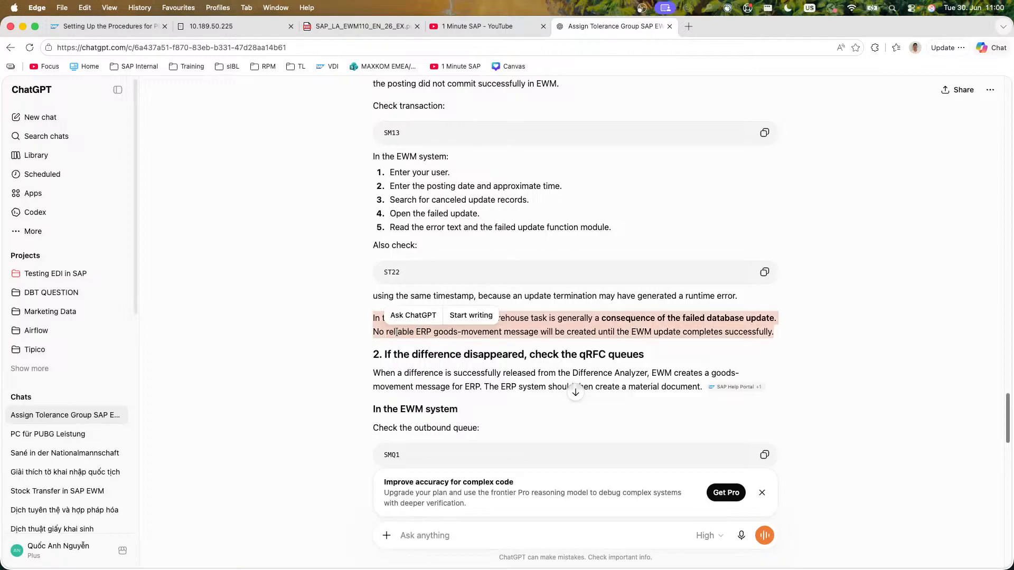
left_click(345, 325)
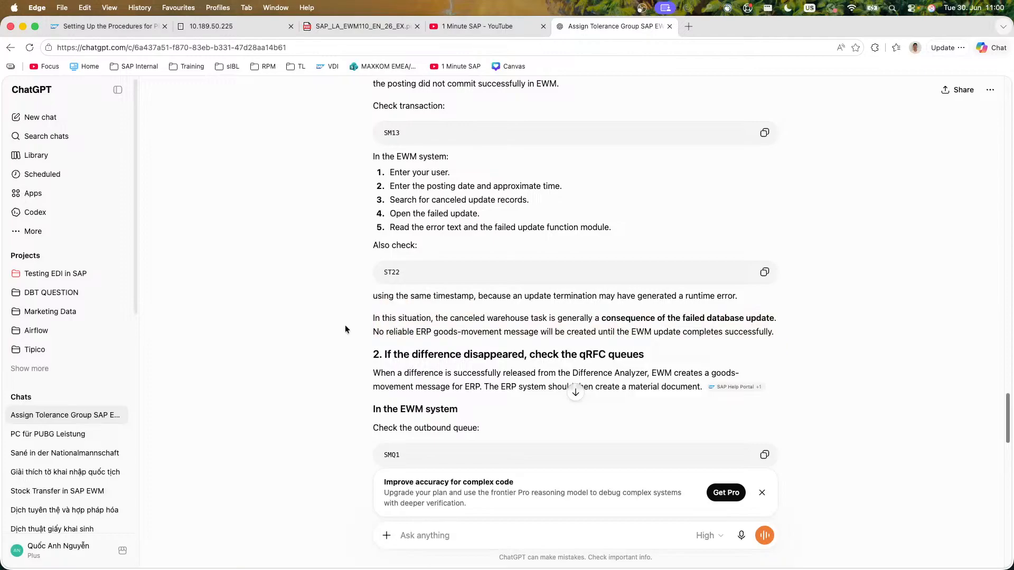
triple_click(640, 314)
triple_click(393, 326)
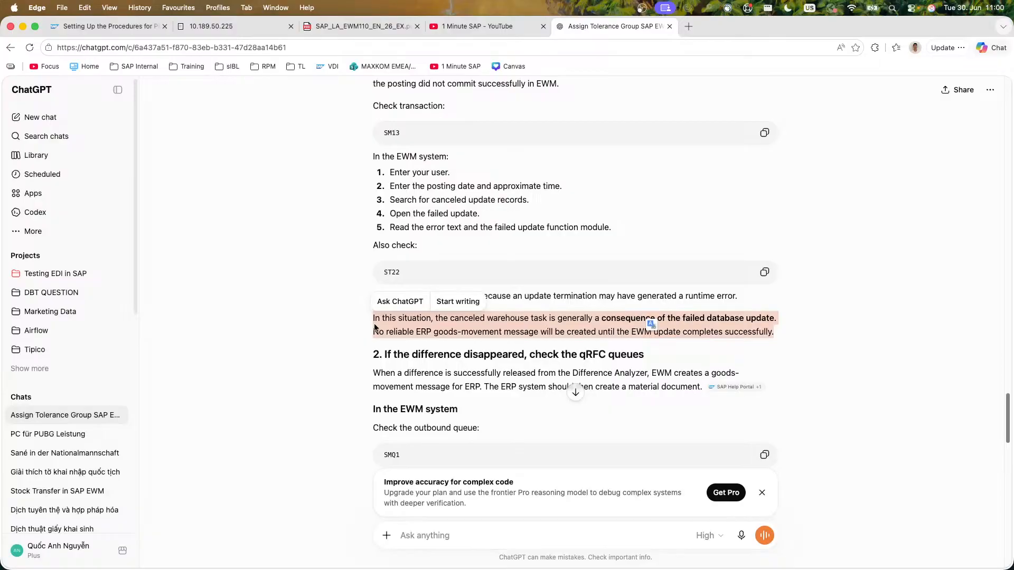
triple_click(393, 328)
left_click(321, 326)
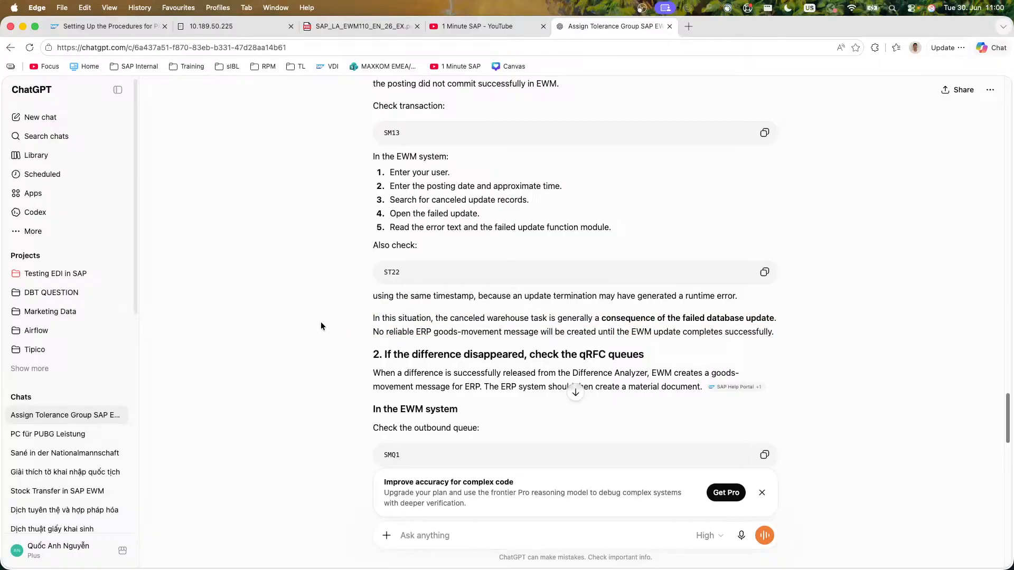
scroll(321, 326, "down", 1)
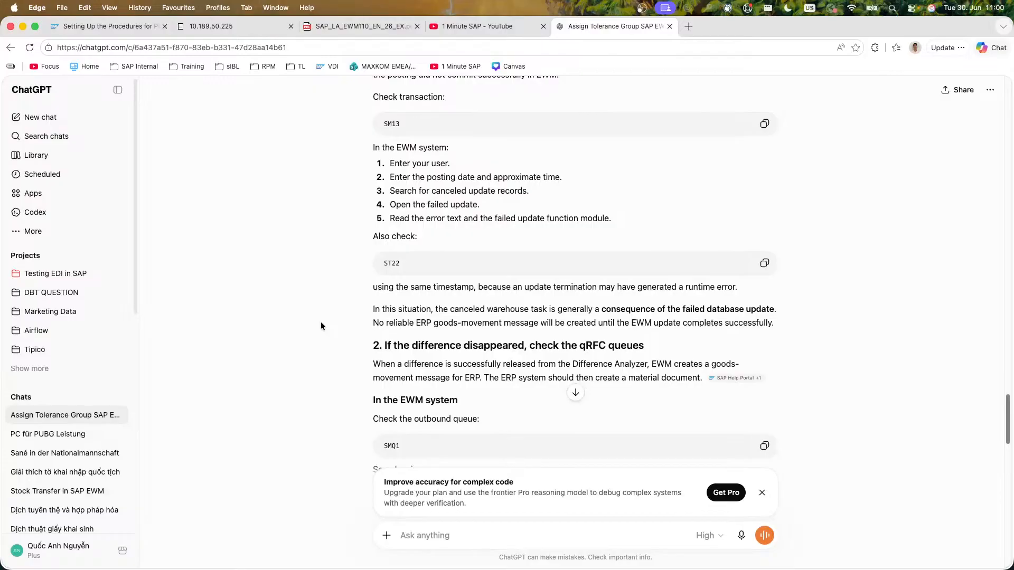
Step: Copy the SM13 transaction code from the ChatGPT answer and switch to the remote SAP desktop, leaving the ERP Stock Overview
scroll(321, 326, "up", 5)
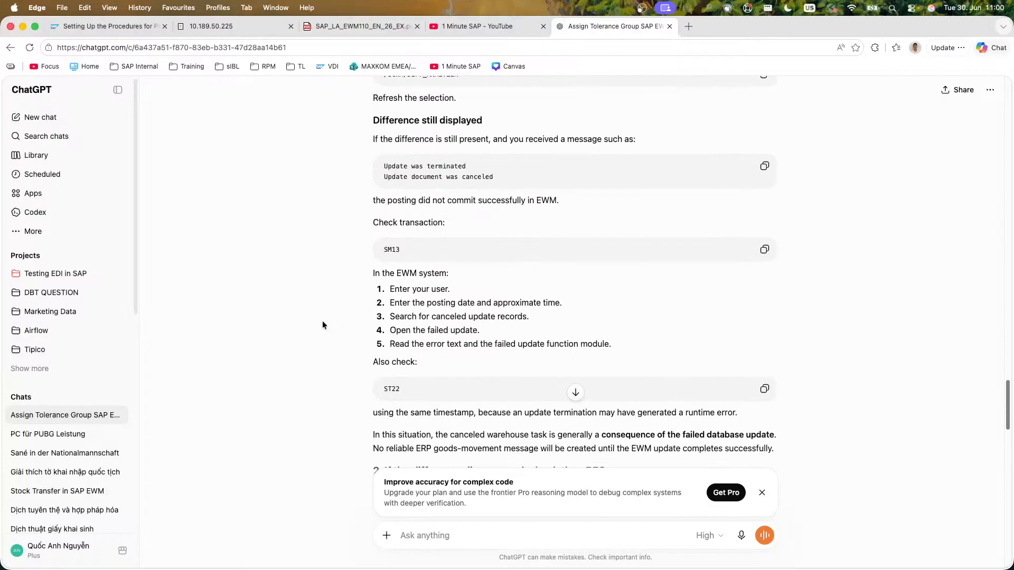
double_click(391, 249)
key("super+c")
left_click(272, 230)
left_click(242, 26)
left_click(142, 104)
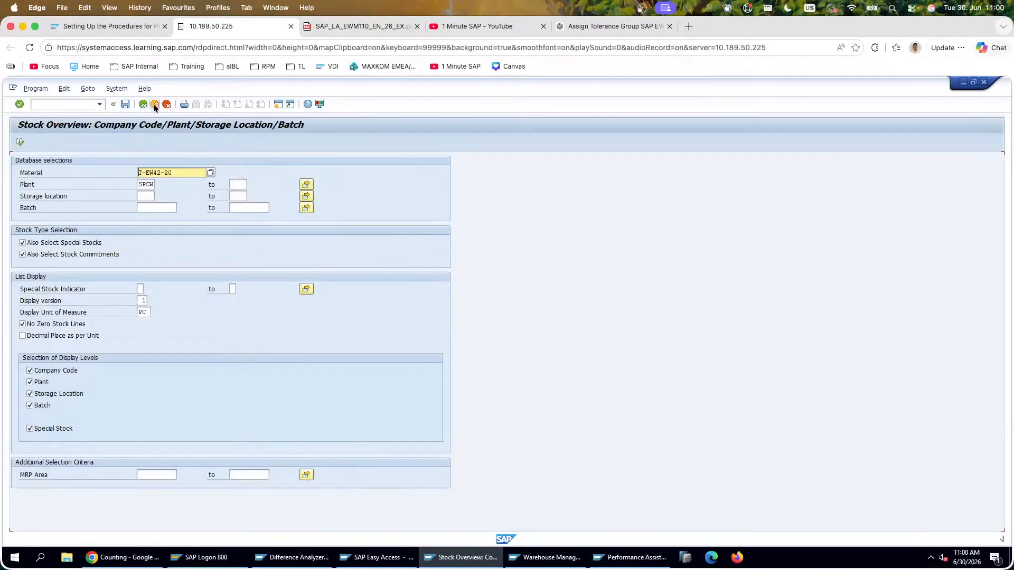
left_click(154, 104)
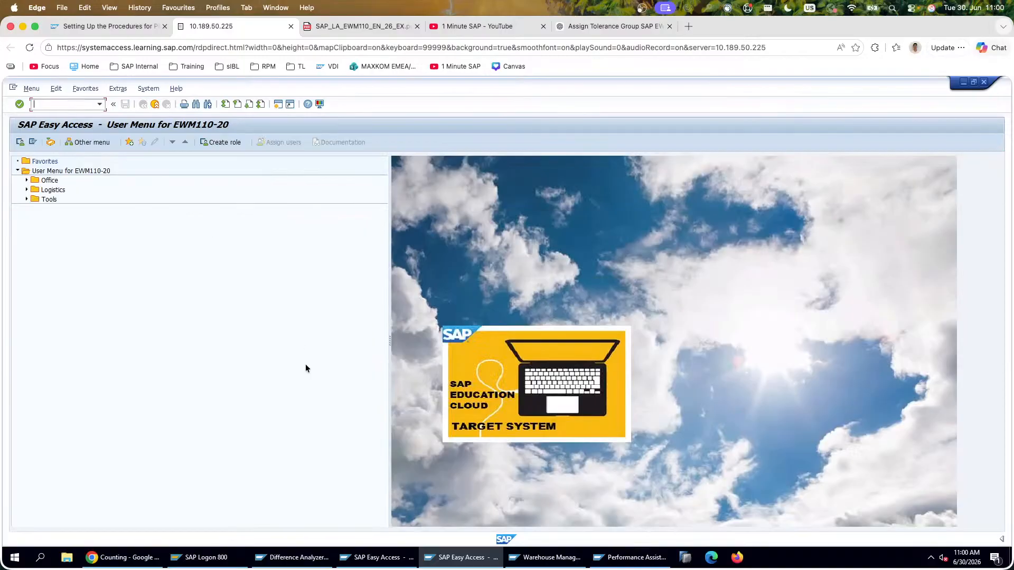
Step: Open a new EWM session from the Warehouse Management Monitor and start transaction SM13
left_click(532, 558)
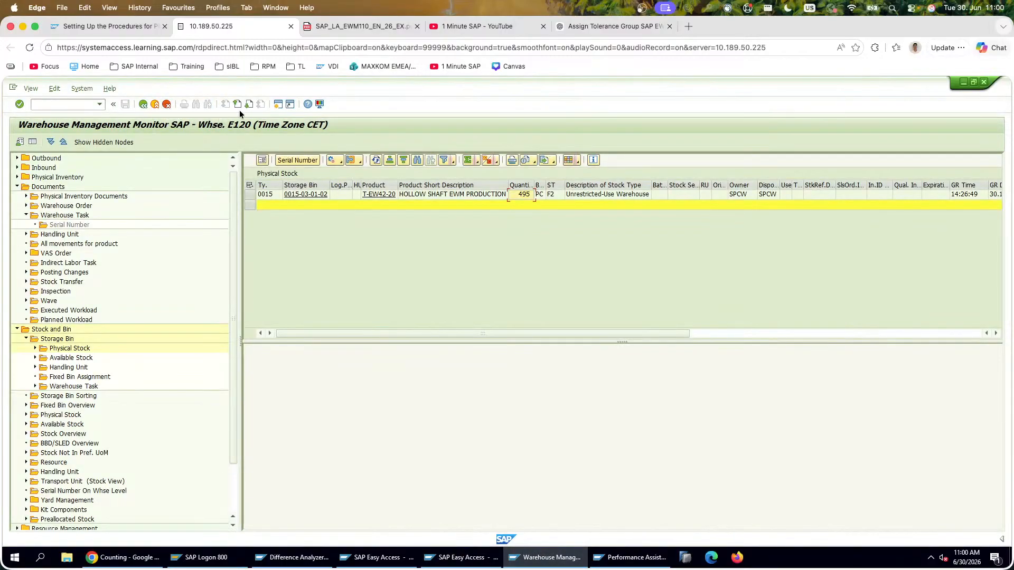
left_click(278, 104)
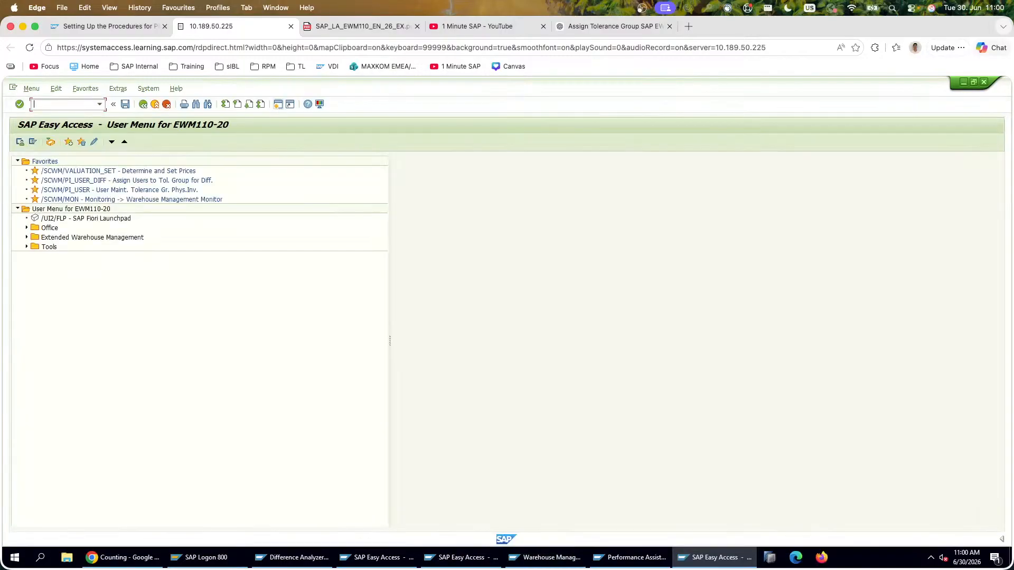
type("sm13")
key("Return")
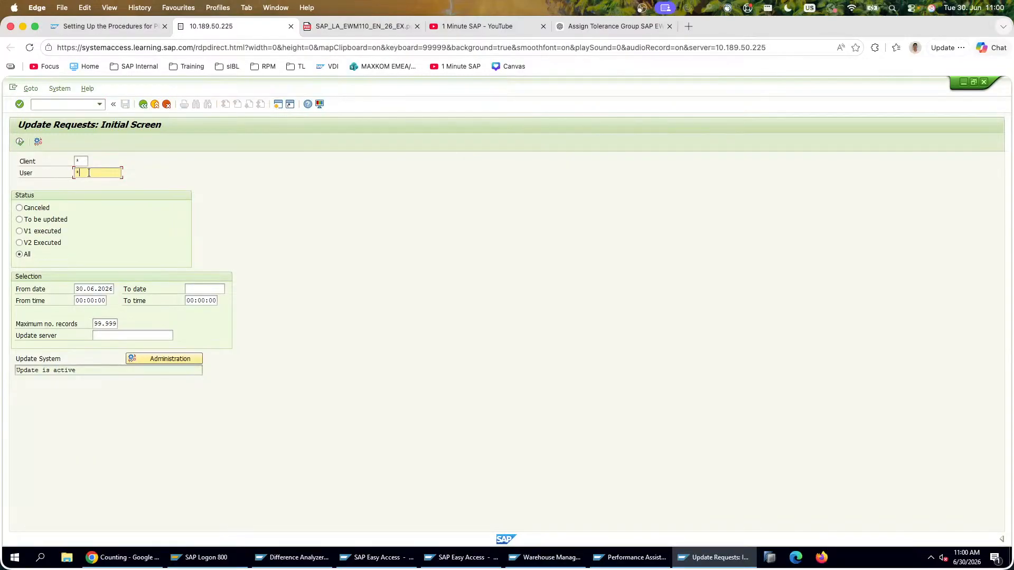
Step: Clear the user filter and list the update requests of all statuses from 30.06.2026
key("BackSpace")
left_click(20, 141)
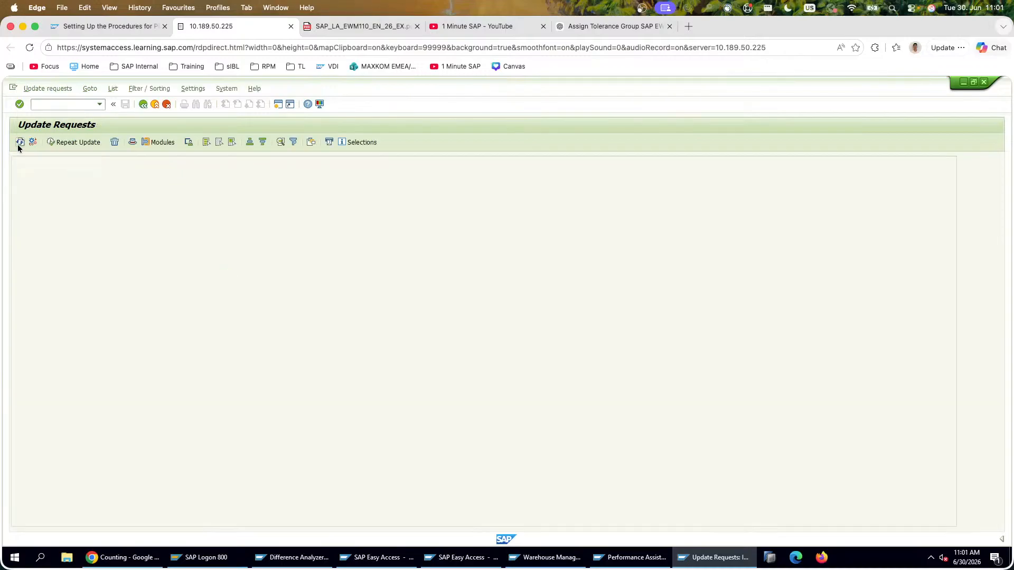
left_click(351, 173)
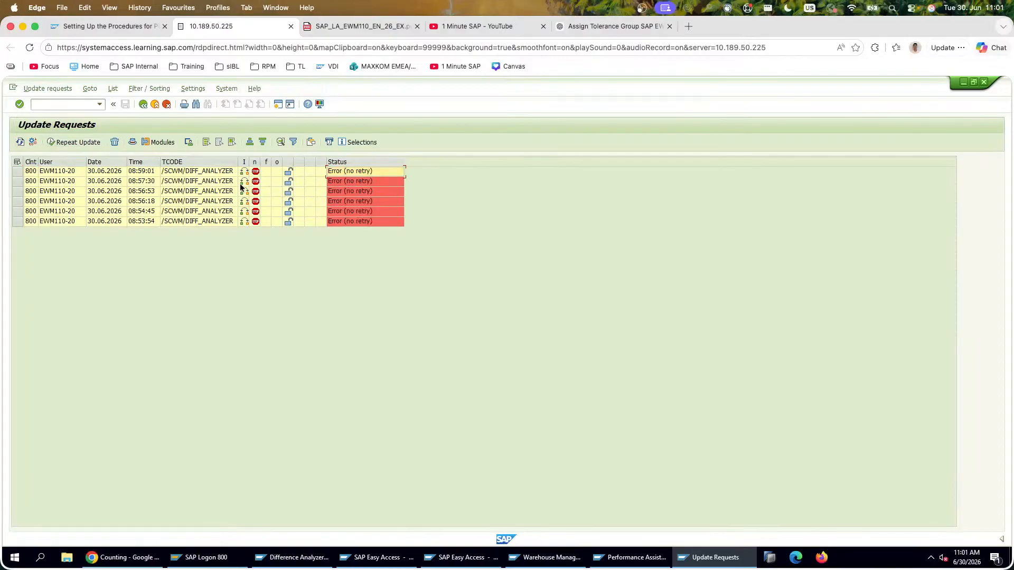
left_click(172, 163)
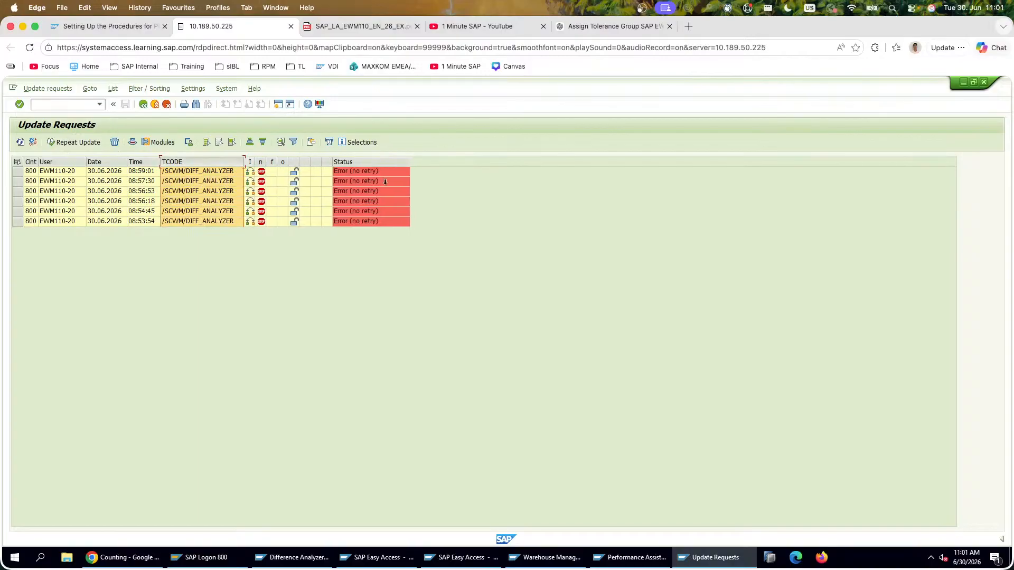
Step: Open the 08:59:01 update request, read the error details of module /SCWM/GM_UPDATE and return to the update requests list
double_click(392, 173)
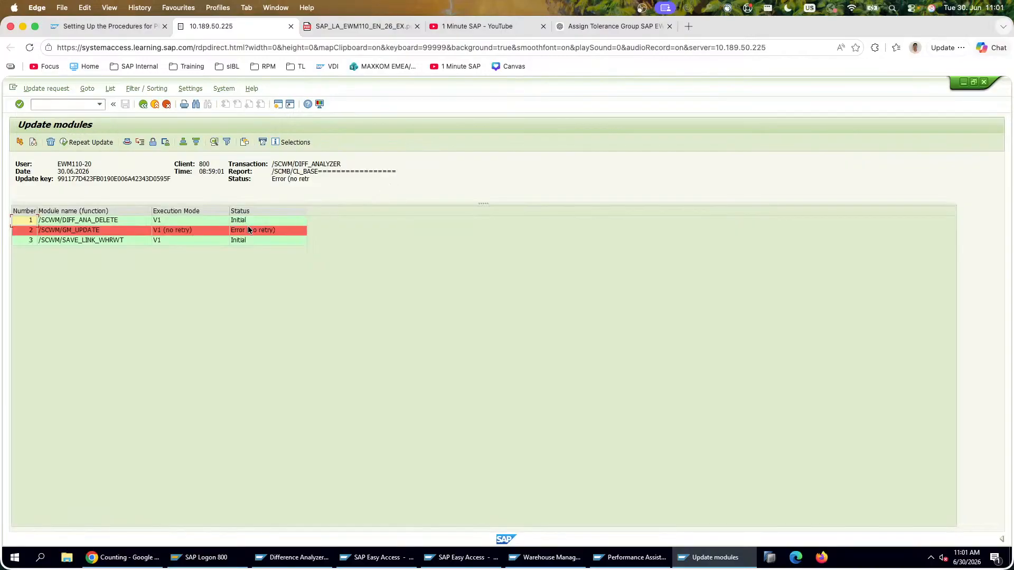
double_click(245, 230)
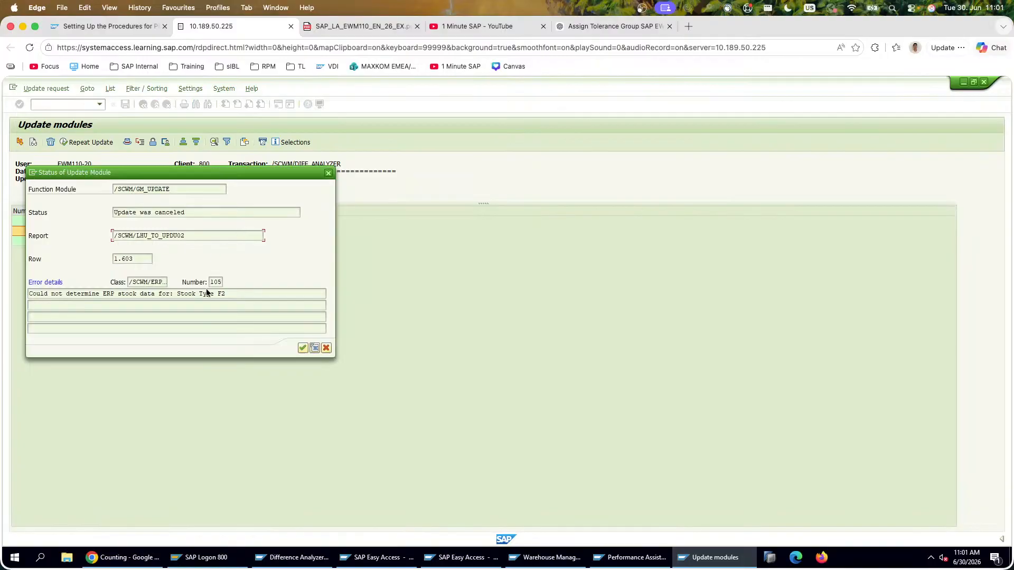
left_click_drag(228, 294, 28, 294)
left_click(249, 300)
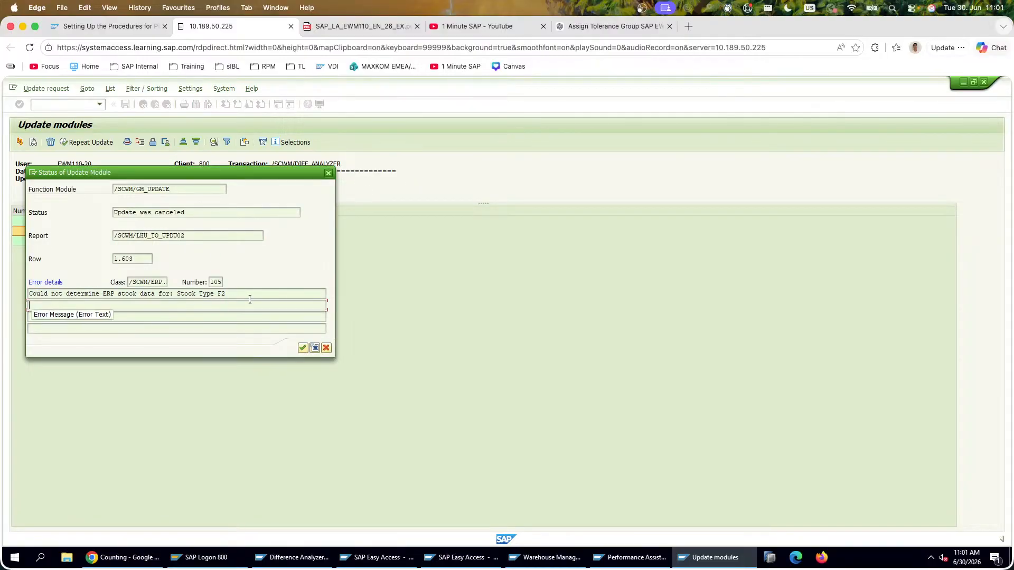
left_click_drag(248, 294, 29, 294)
left_click(138, 294)
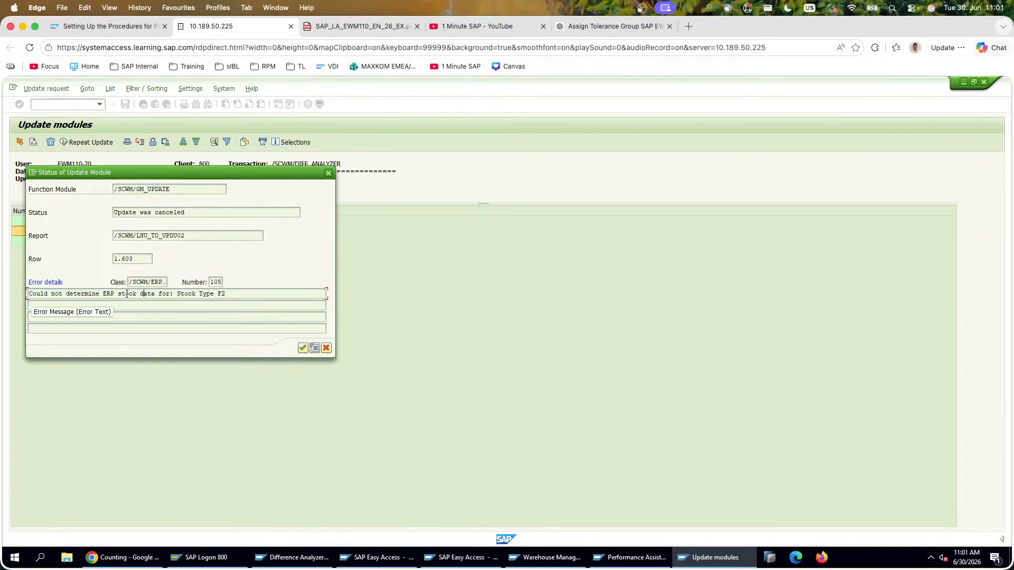
key("Return")
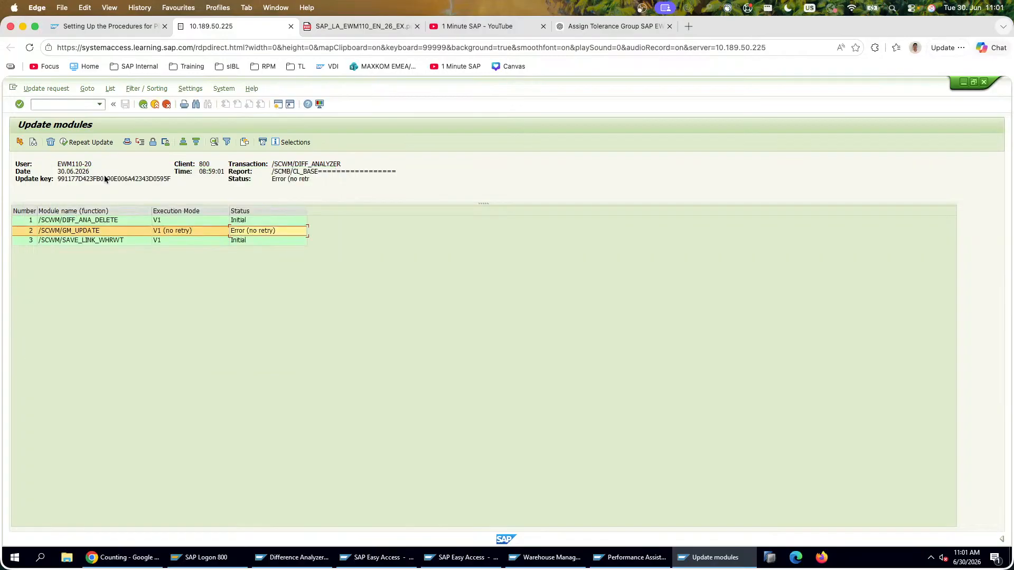
left_click(129, 219)
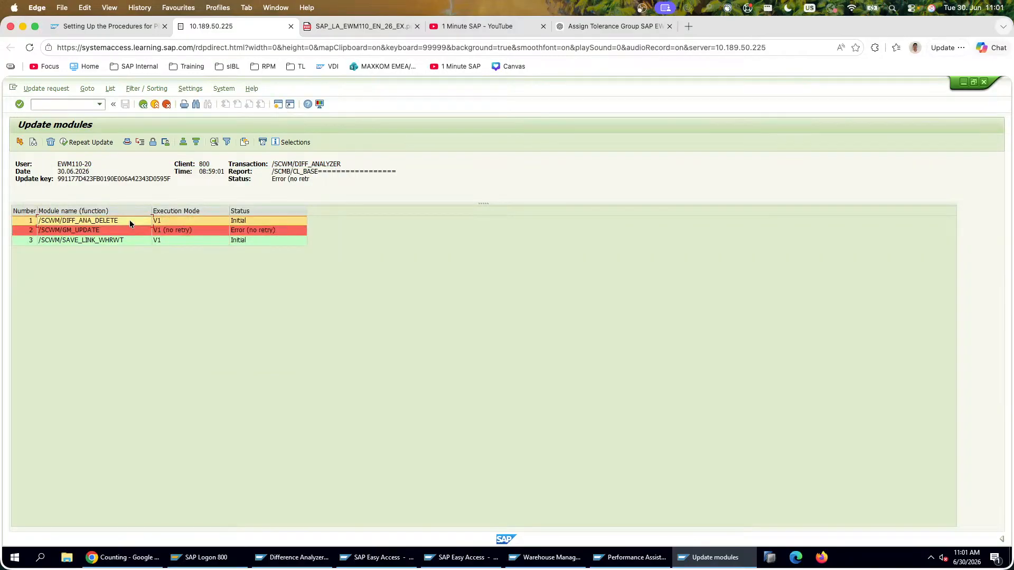
left_click(143, 104)
Step: Try to repeat the update for all listed update requests and check the cause given for each record
left_click(17, 179)
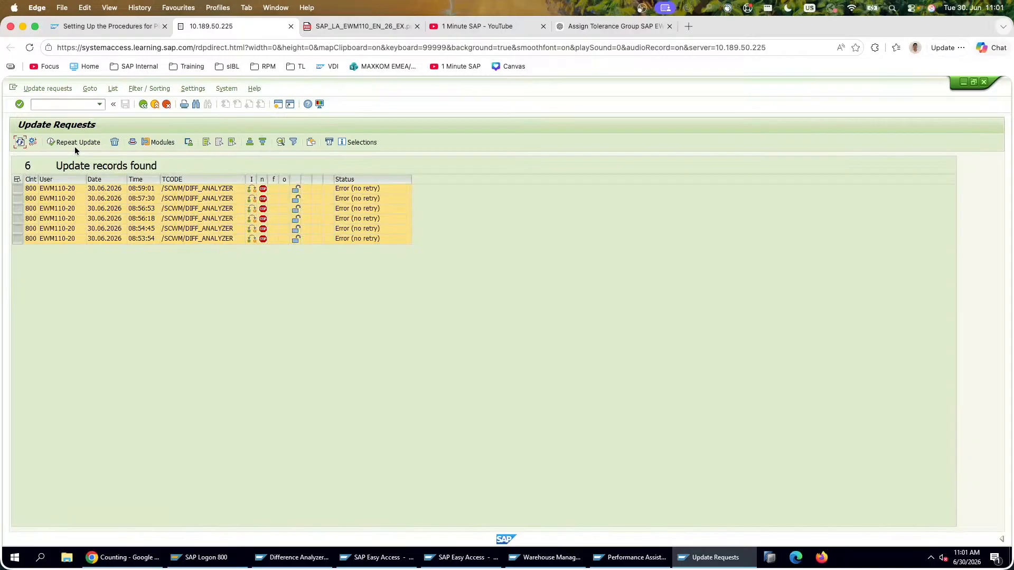
left_click(75, 147)
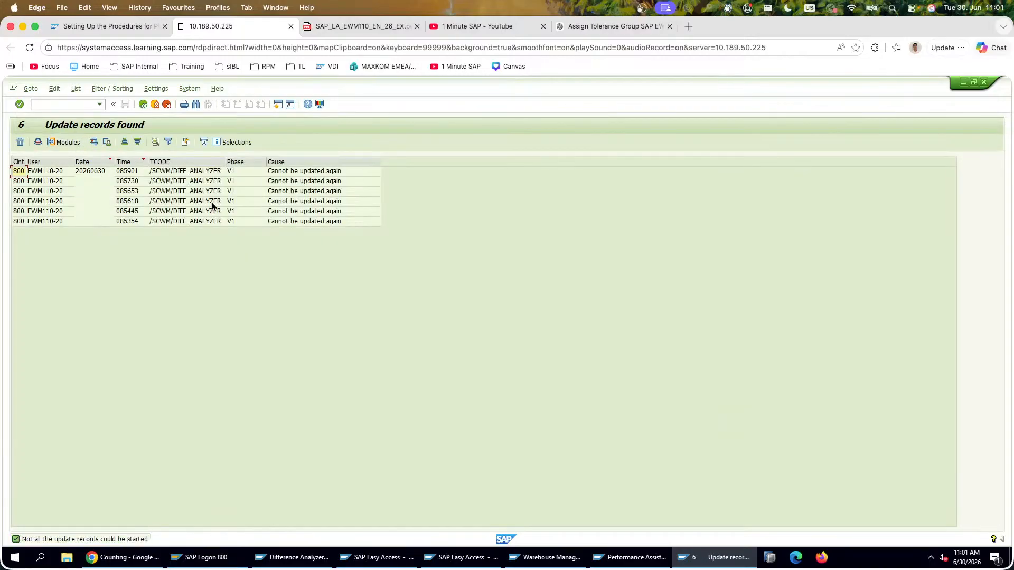
left_click(141, 104)
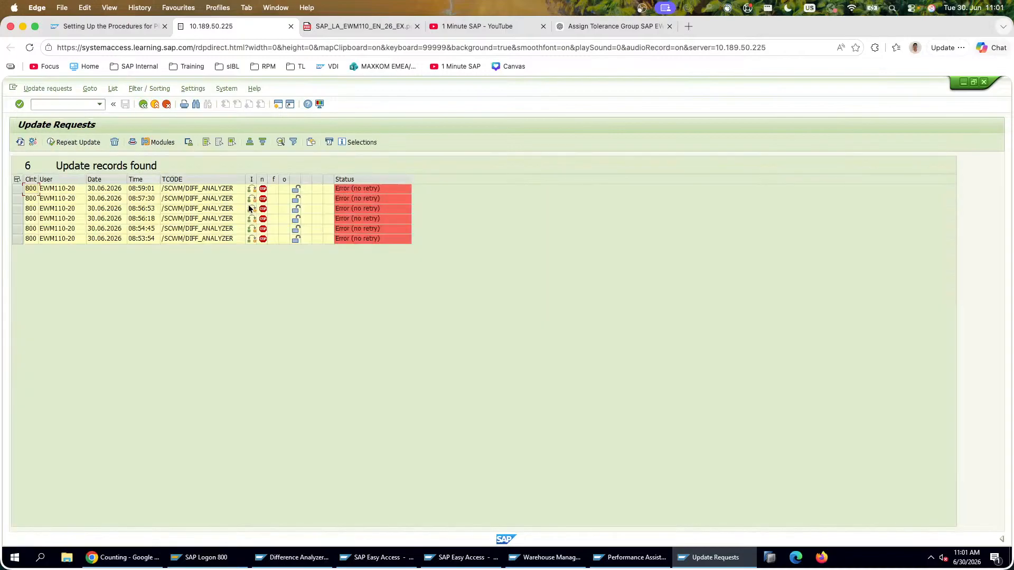
left_click(17, 179)
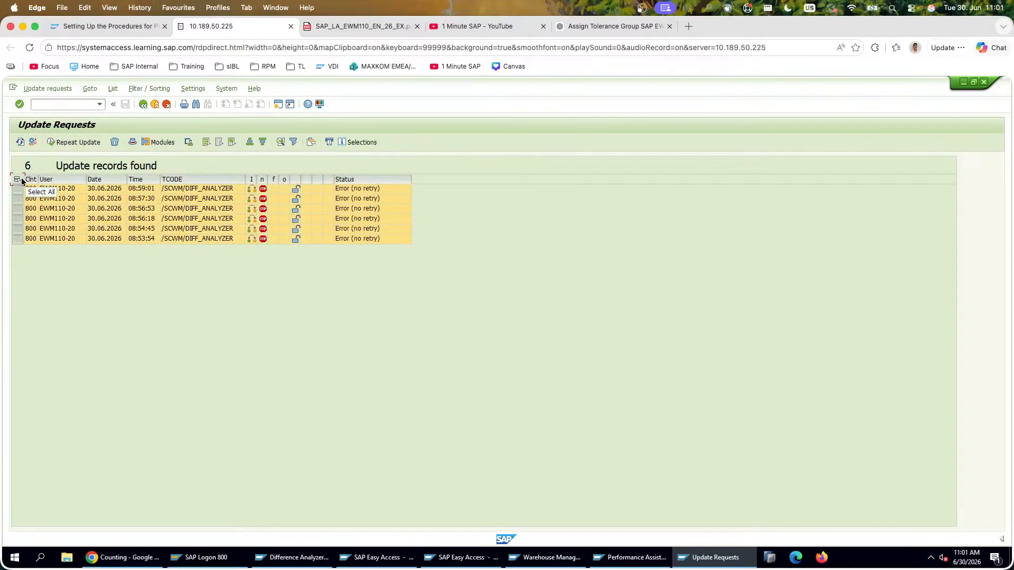
left_click(66, 142)
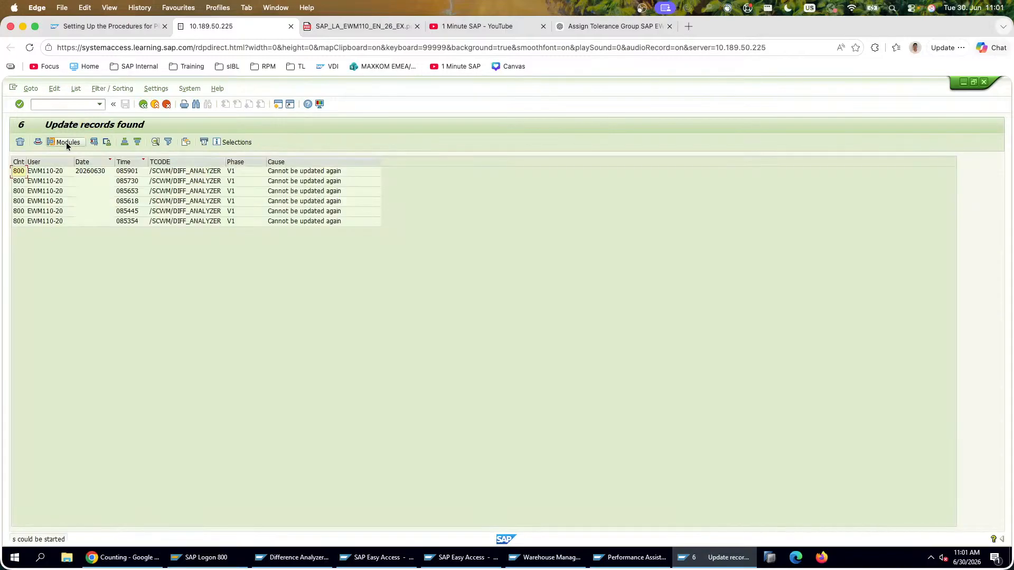
left_click(305, 172)
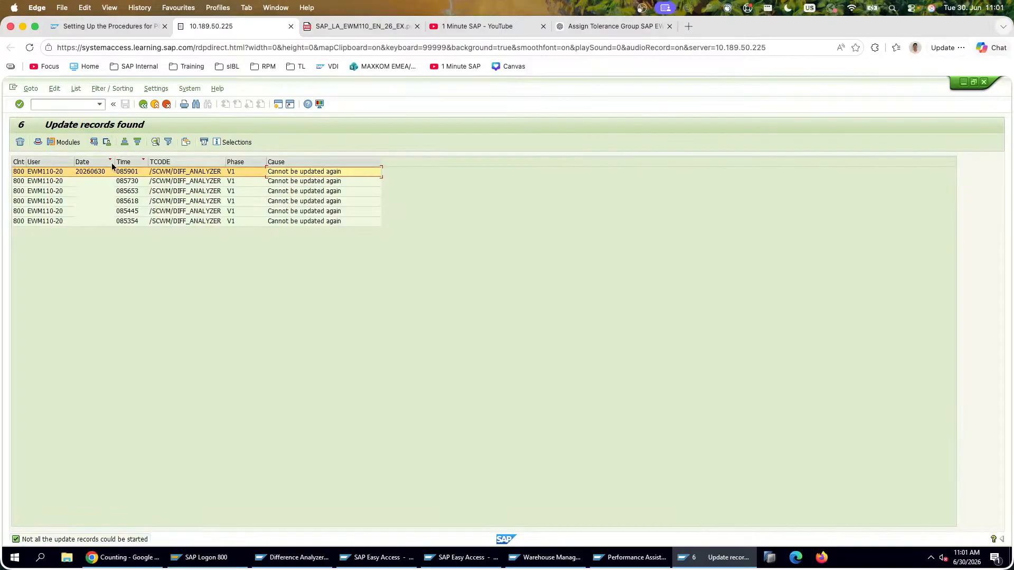
left_click(142, 104)
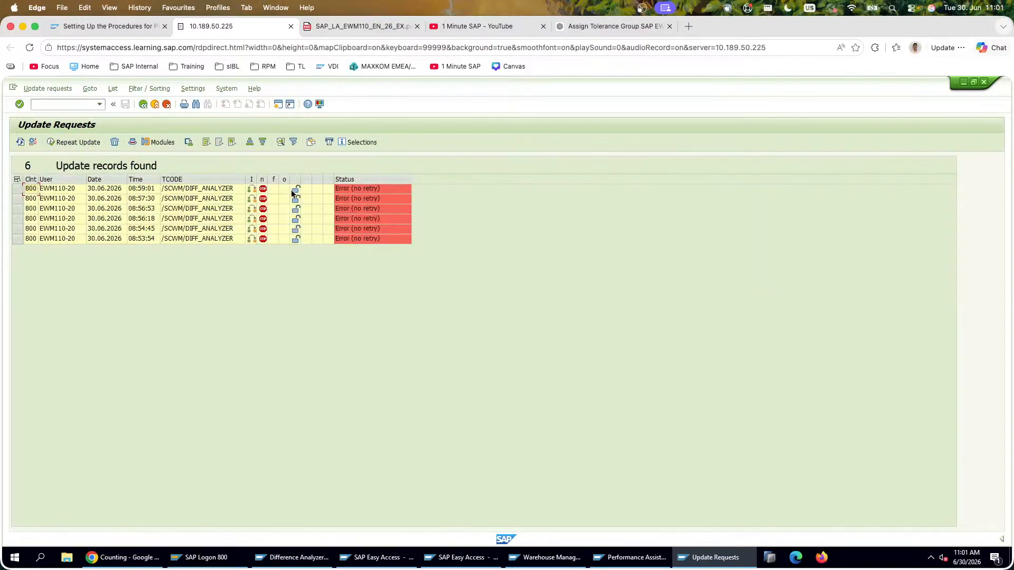
Step: Reopen the /SCWM/GM_UPDATE error details of the 08:59:01 request and capture a screenshot showing them beside the module list
double_click(218, 191)
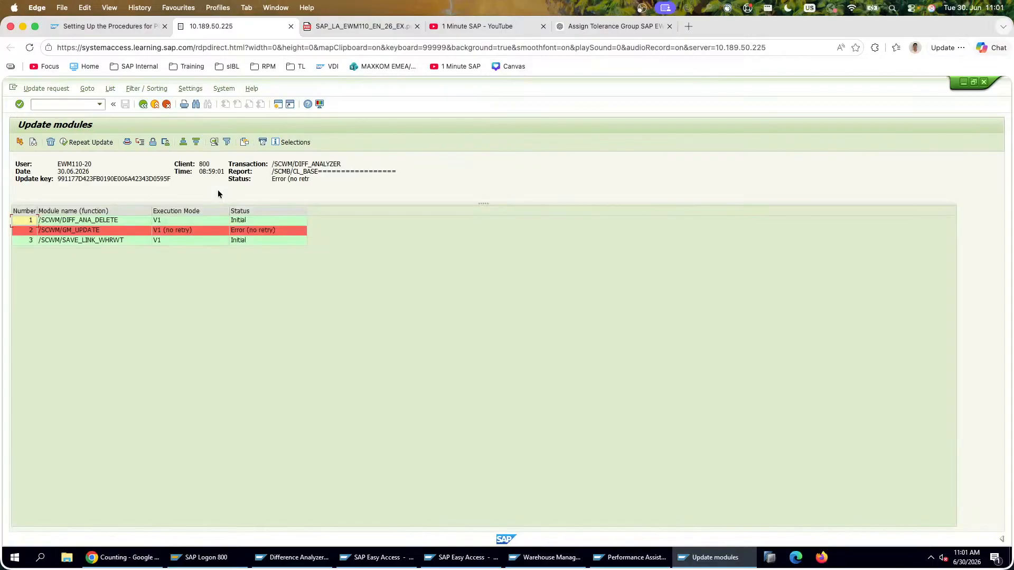
double_click(176, 231)
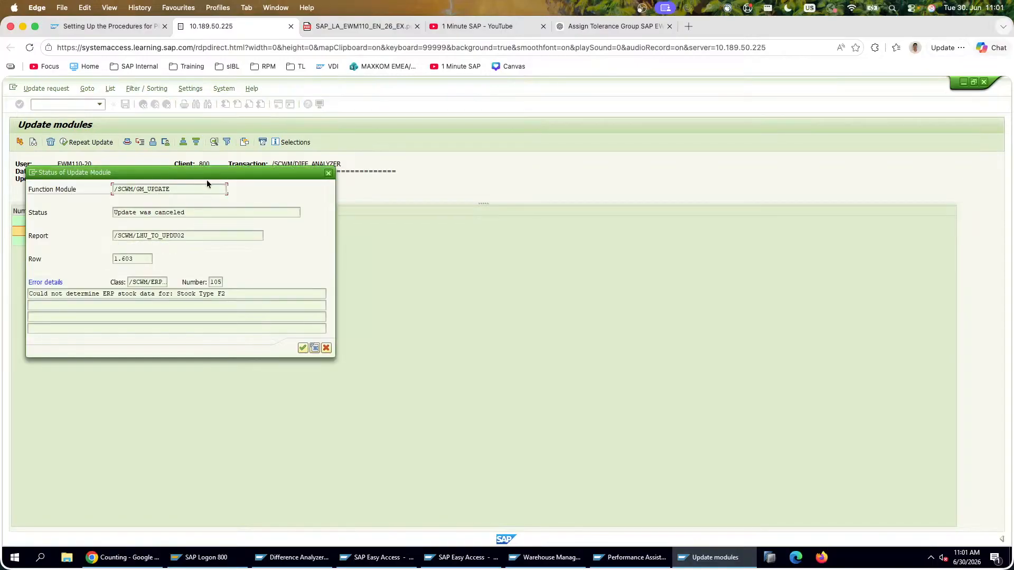
left_click_drag(224, 173, 539, 240)
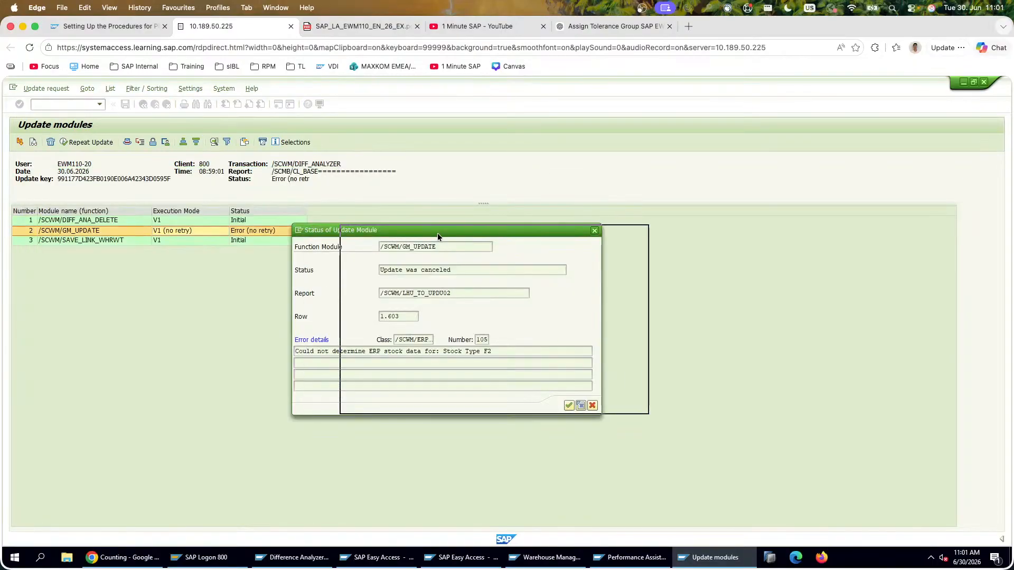
key("super+shift+4")
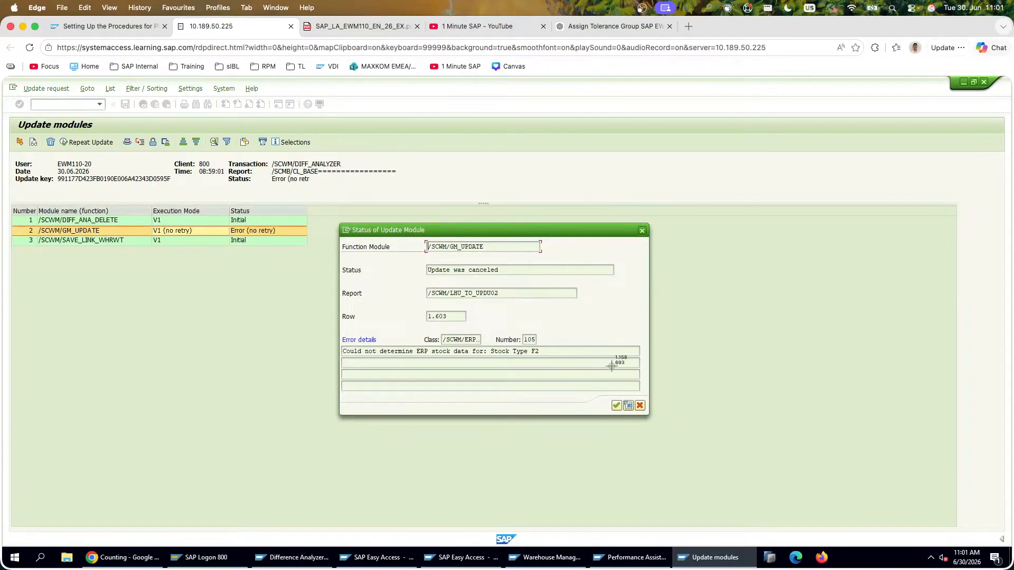
left_click_drag(657, 374, 9, 111)
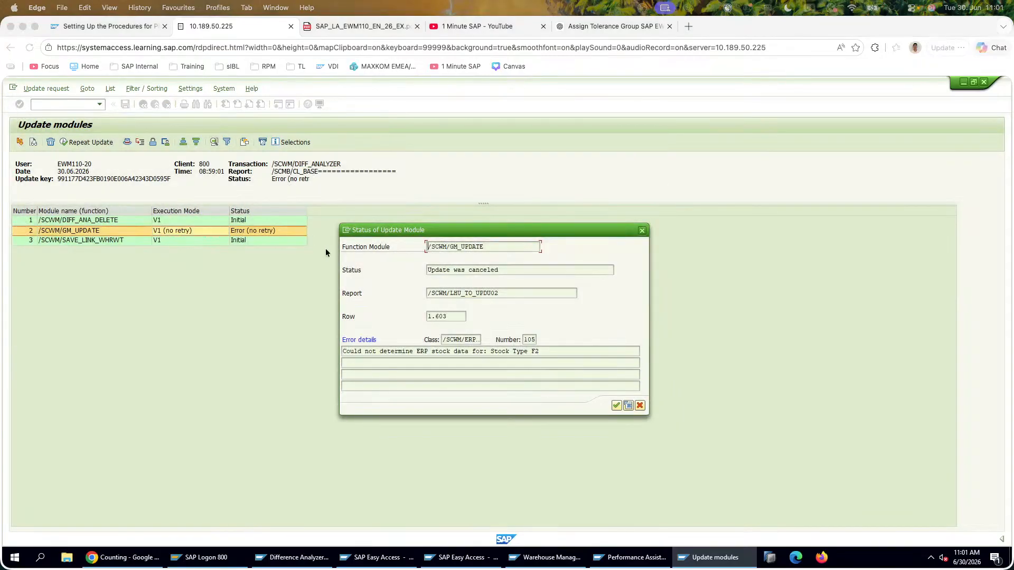
Step: Switch to ChatGPT and send "I check sm13, there were multiple errors there:" with the error screenshot pasted in
left_click(623, 31)
type("I check sm13,")
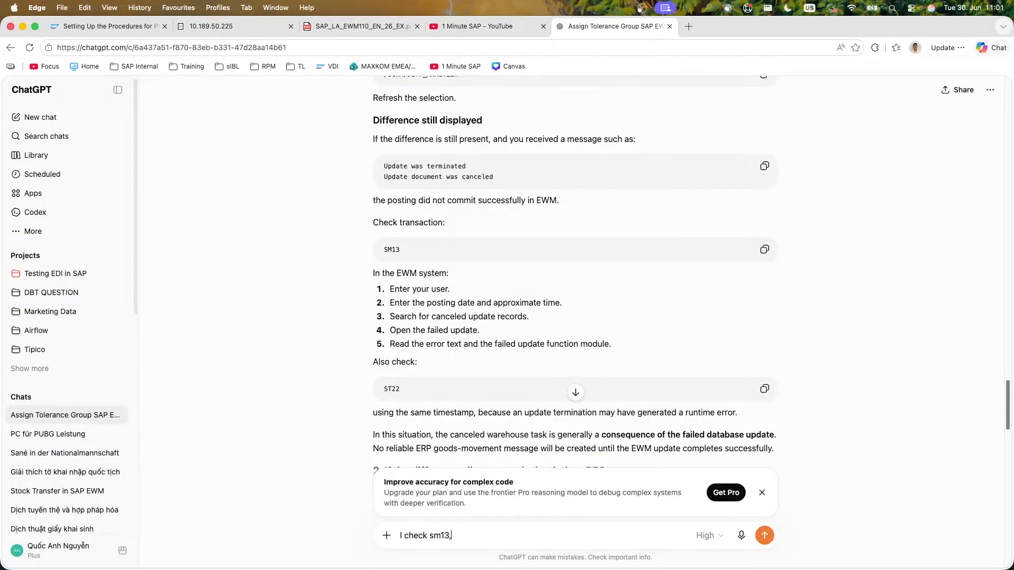
type(" there")
type(" wer")
key("BackSpace")
type("ere multiple errors there:")
key("shift+Return")
key("super+v")
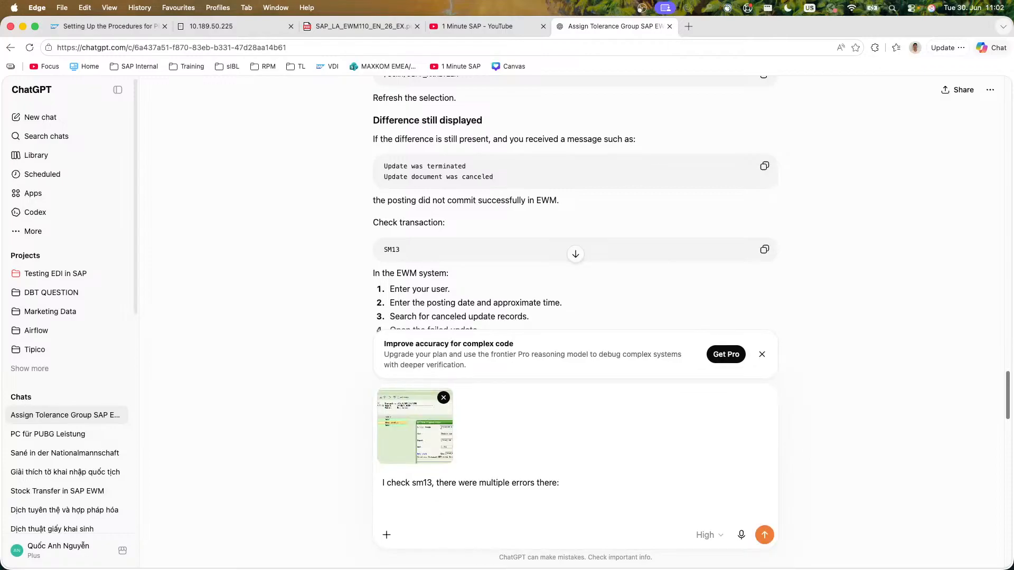
key("Return")
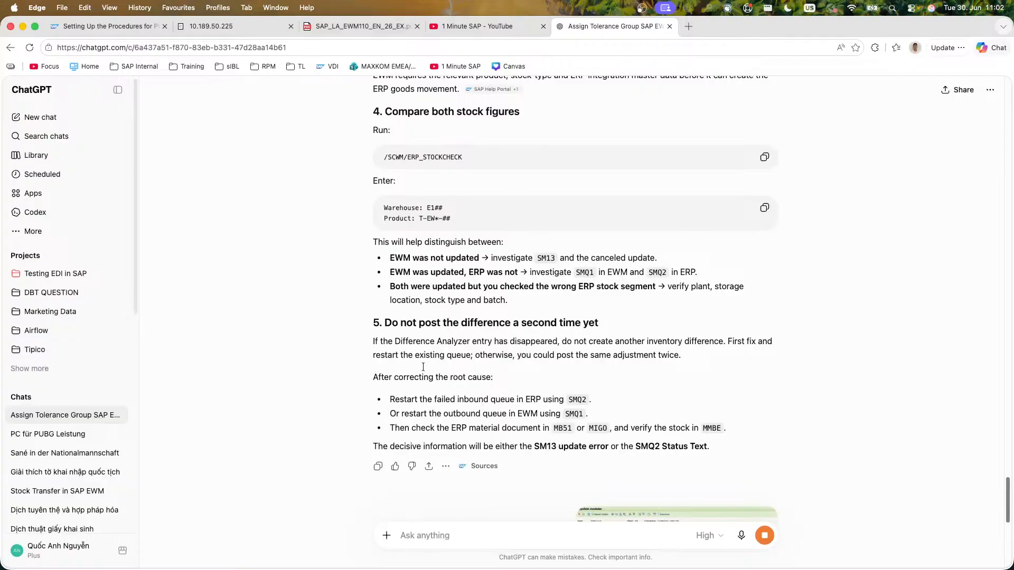
Step: Review the earlier answer's typical ERP-side causes and its SMQ2 and SMQ1 queue checks while the new reply is generated
scroll(405, 272, "up", 6)
scroll(404, 273, "up", 3)
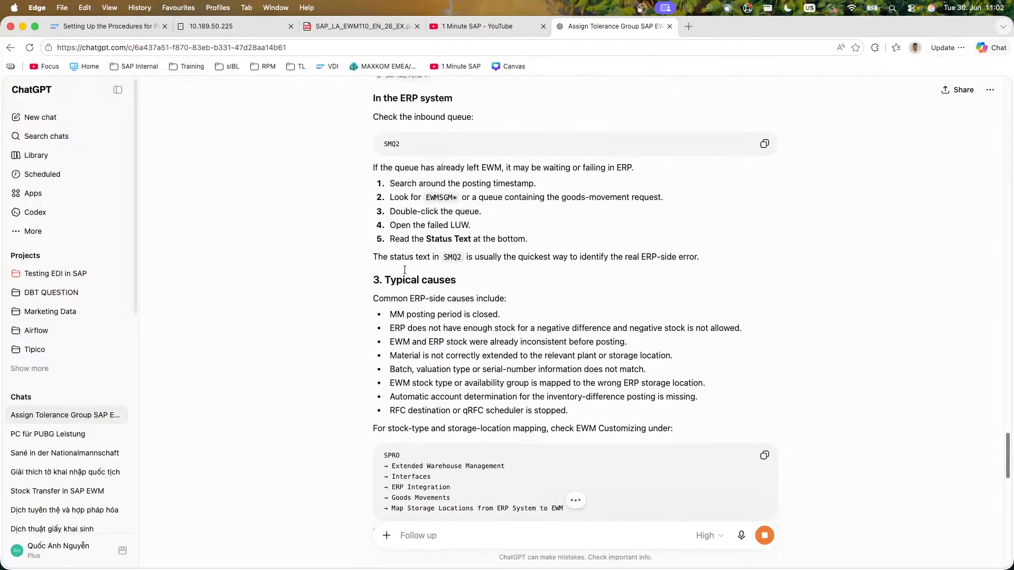
left_click_drag(374, 301, 677, 407)
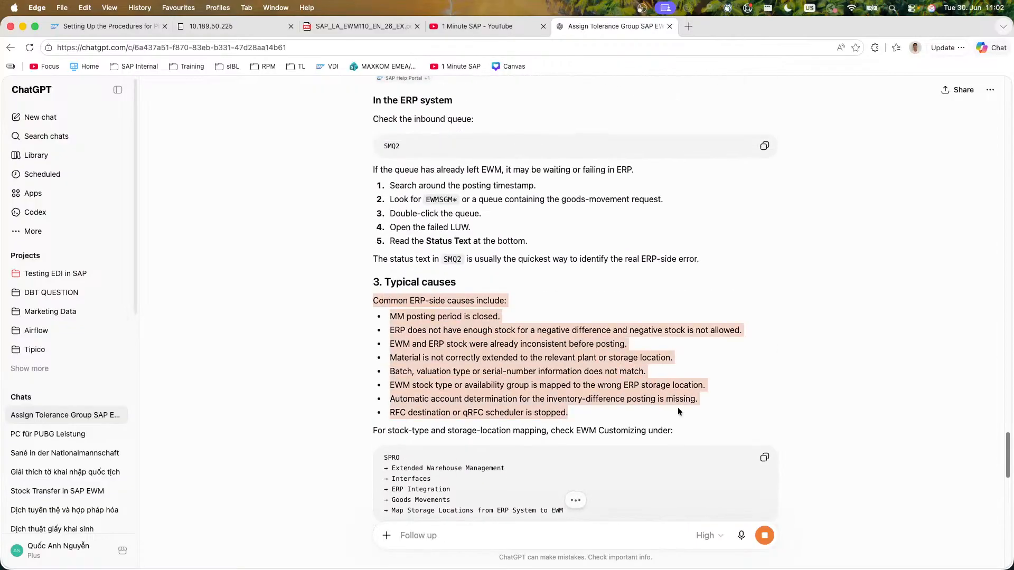
scroll(315, 294, "up", 5)
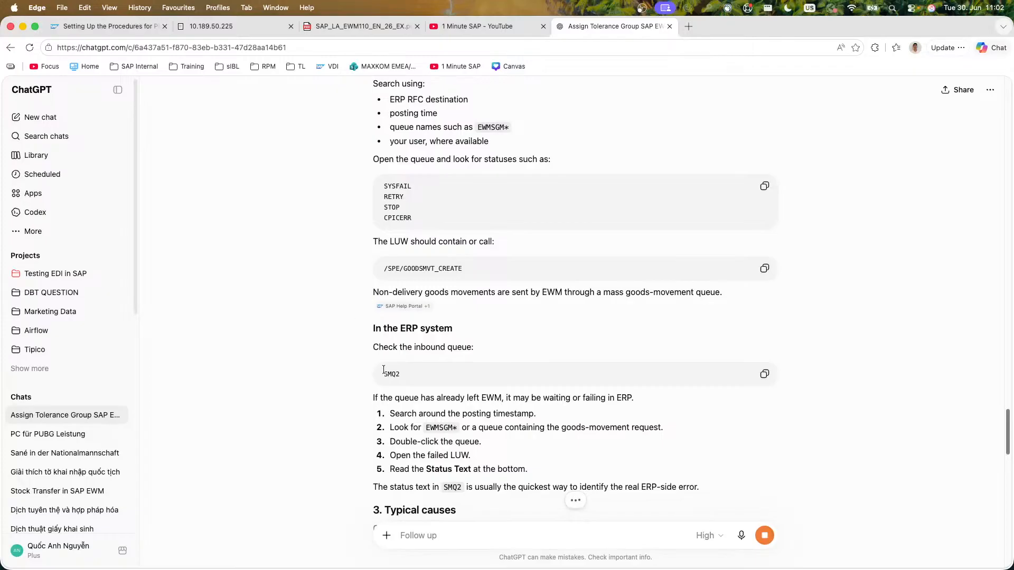
scroll(384, 370, "up", 1)
left_click_drag(381, 366, 373, 356)
left_click_drag(372, 422, 374, 405)
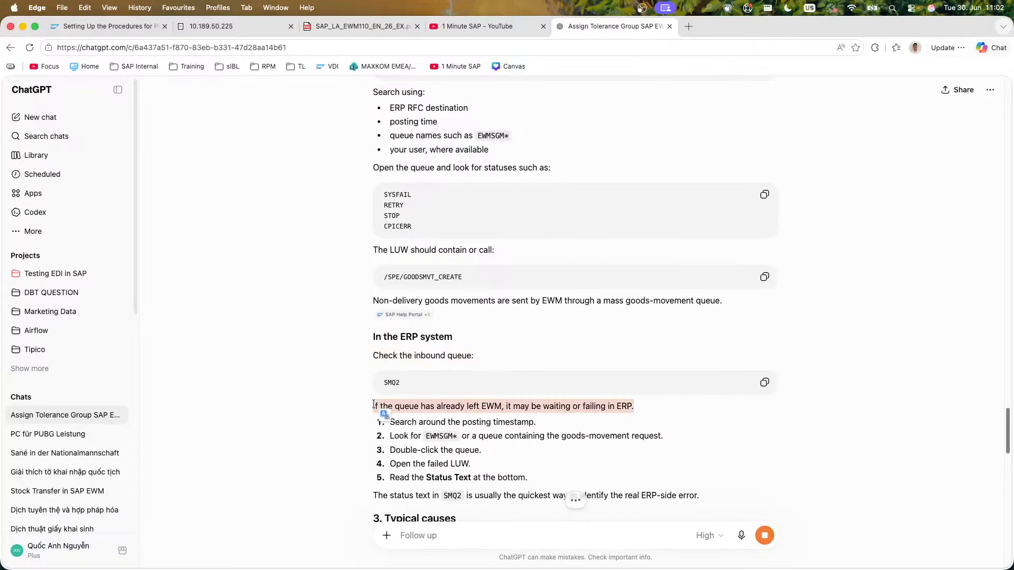
left_click(374, 405)
scroll(334, 394, "up", 4)
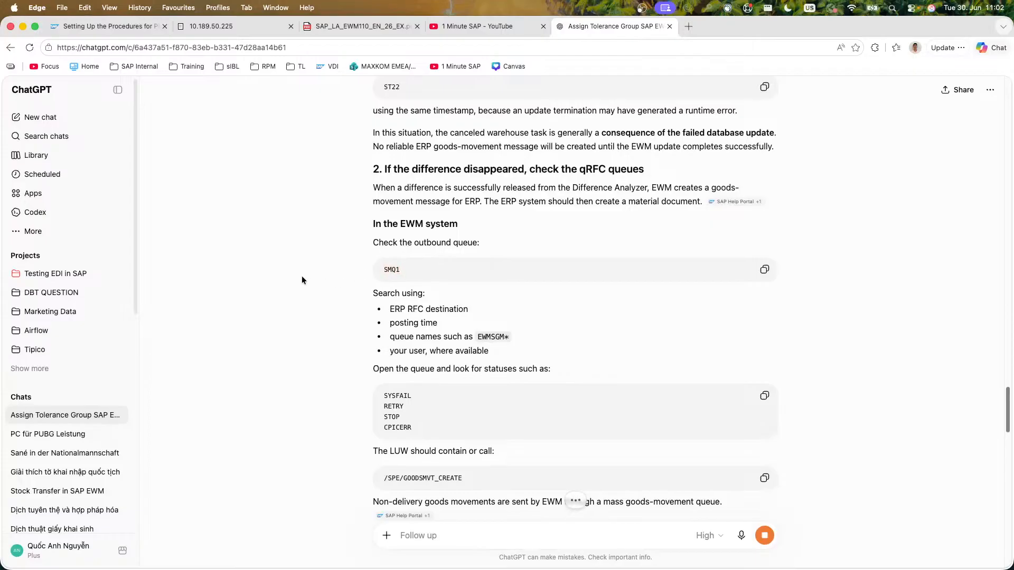
Step: Find the ST22 check in ChatGPT's earlier answer, switch to the SAP session and search ST22 for today's runtime errors
scroll(259, 236, "up", 6)
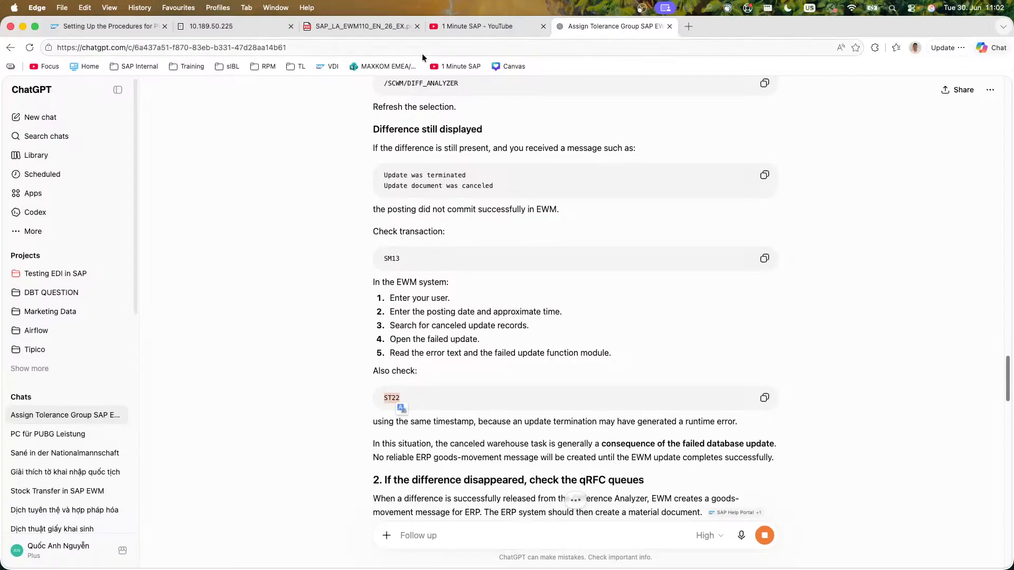
left_click(338, 26)
left_click(227, 26)
key("Return")
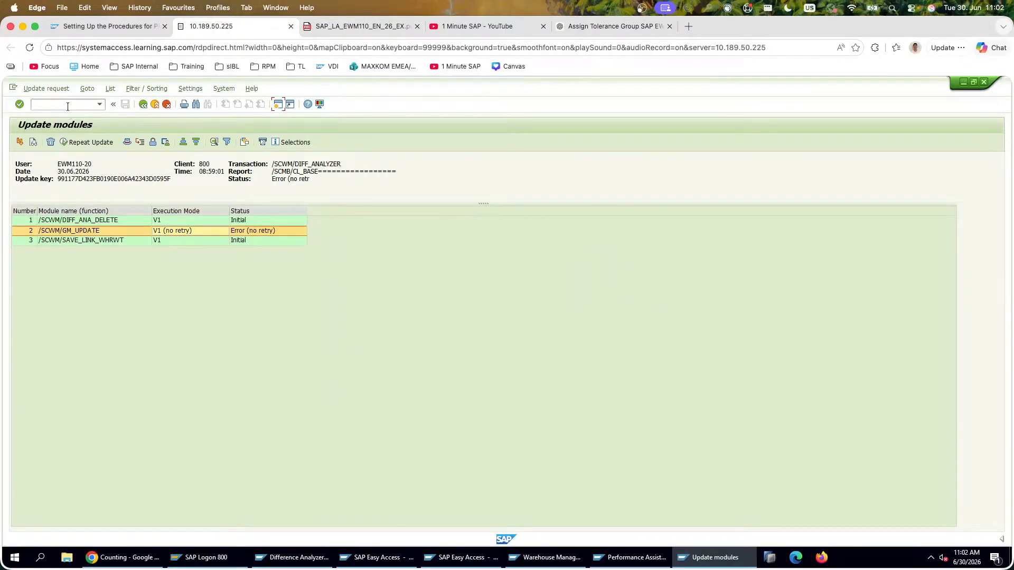
type("st22")
key("Return")
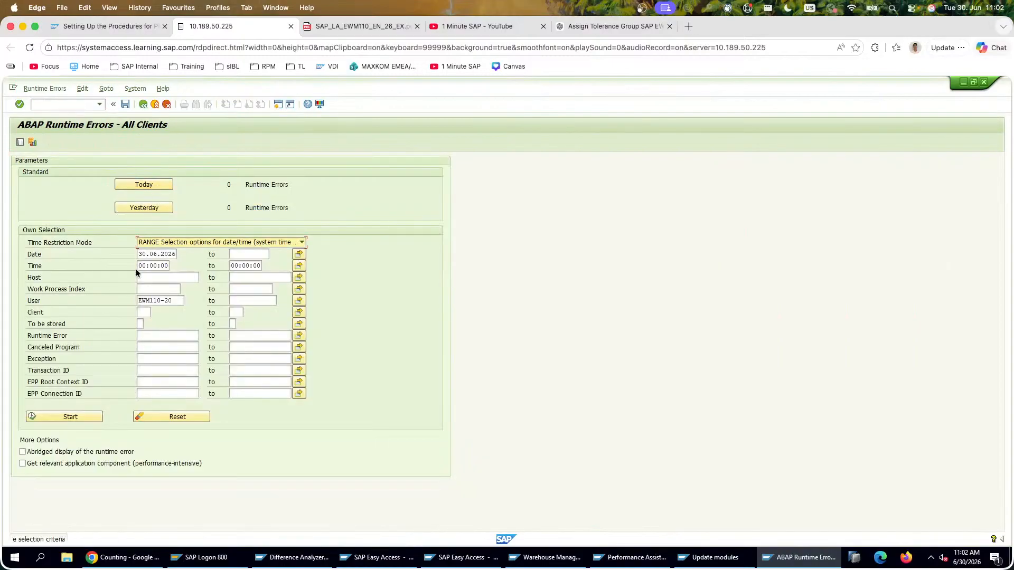
left_click(66, 418)
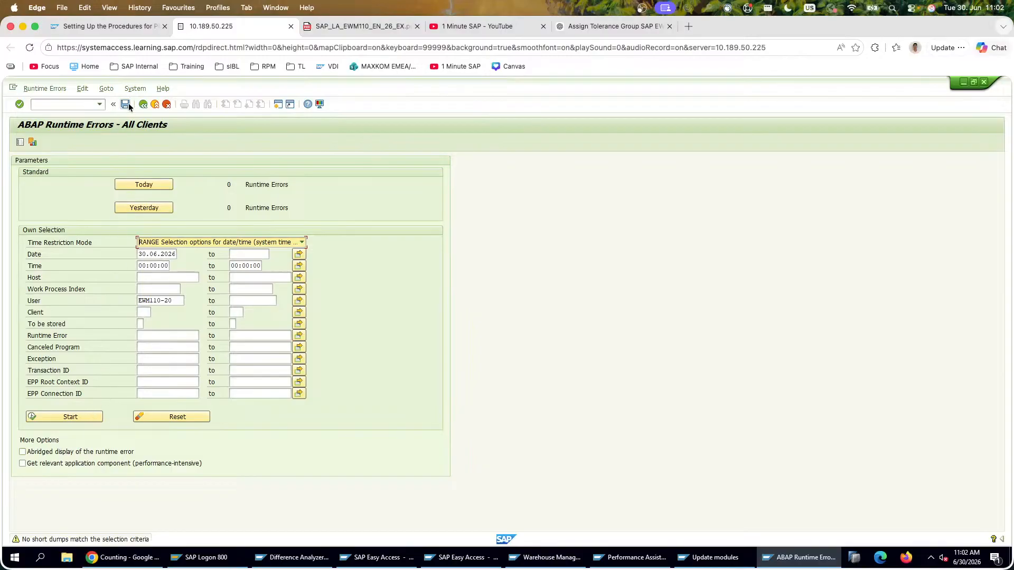
left_click(141, 105)
Step: Open transaction SM13, list all update requests from 30.06.2026 and refresh the list
left_click(75, 105)
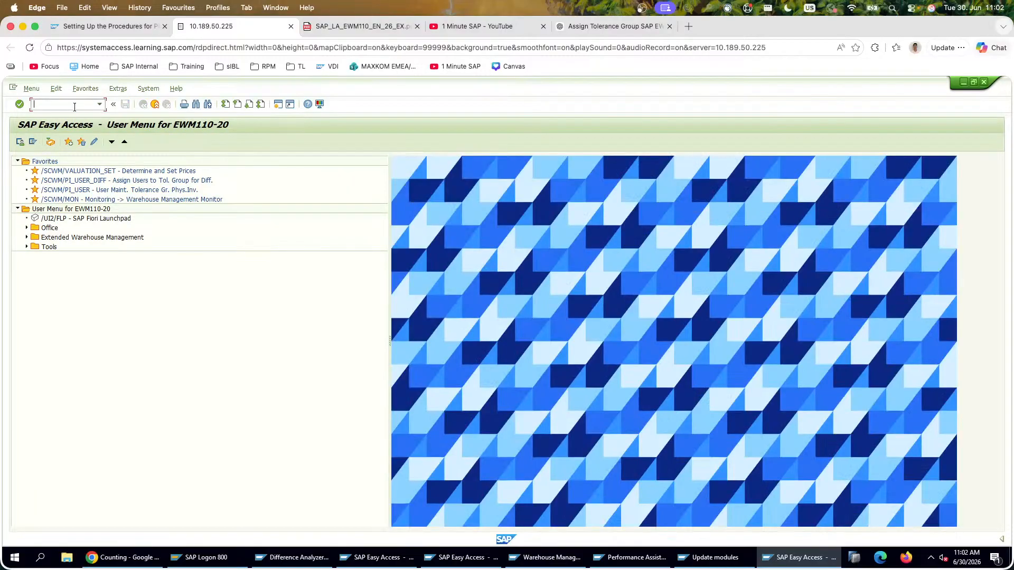
type("sm13")
key("Return")
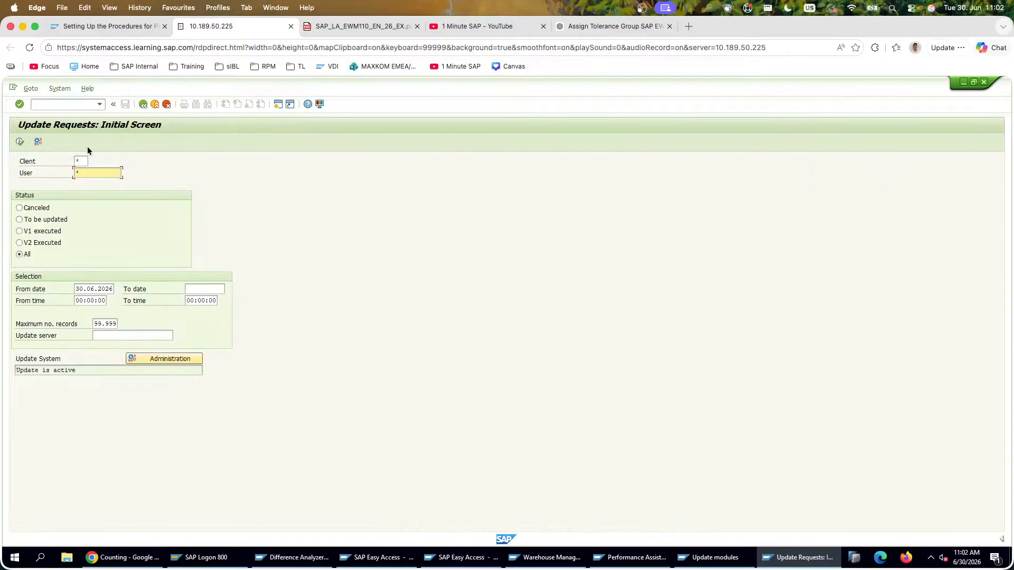
left_click(20, 141)
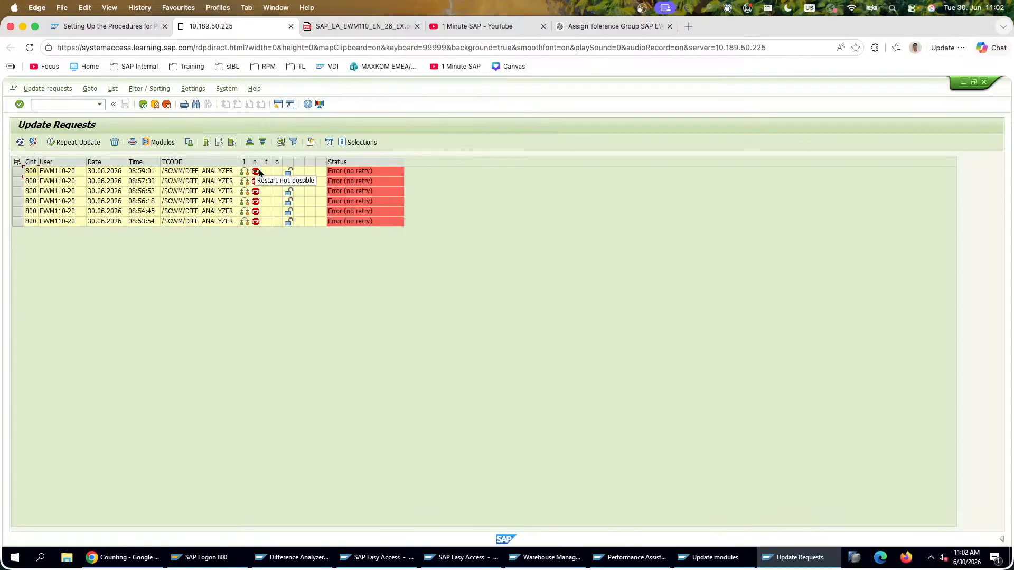
left_click(21, 143)
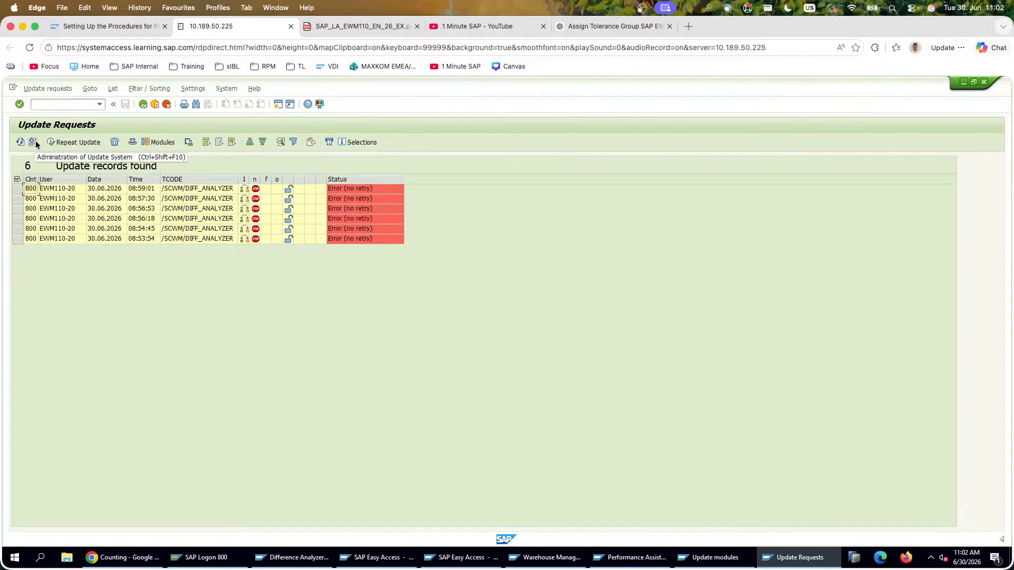
Step: Open the 08:59:01 update request and read the error class and message text of its /SCWM/GM_UPDATE module
double_click(391, 188)
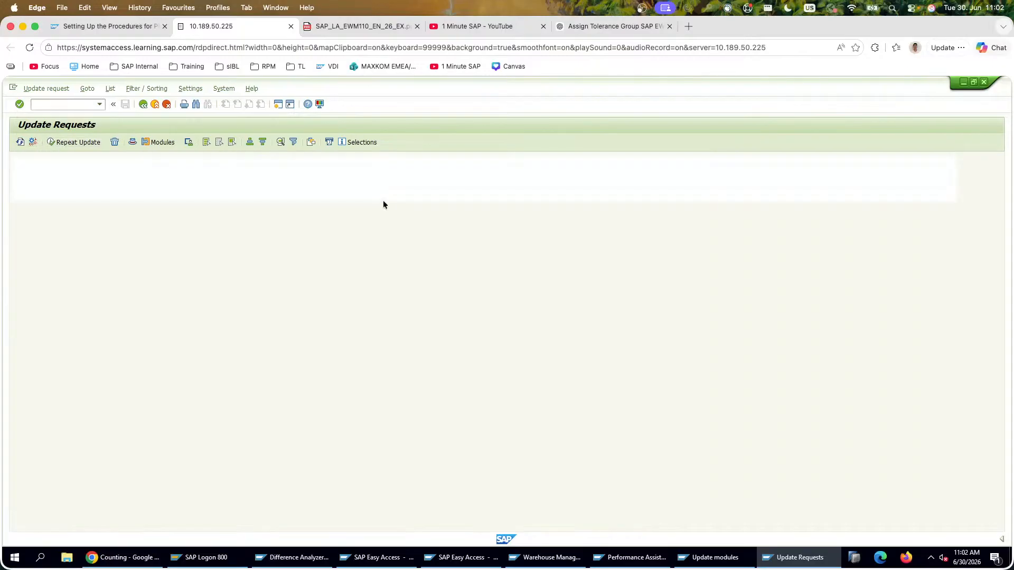
left_click(208, 230)
double_click(110, 230)
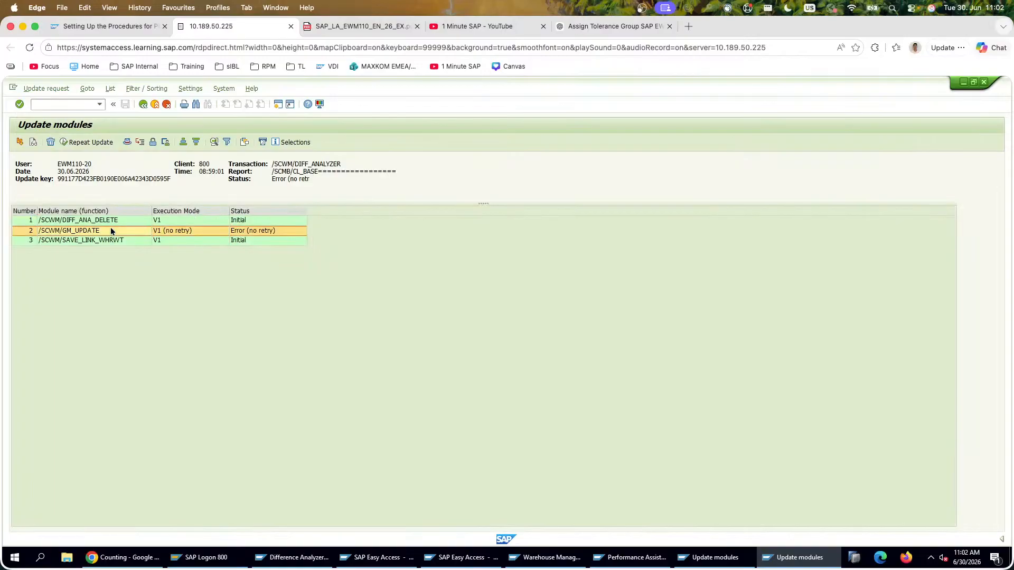
left_click_drag(252, 289, 20, 296)
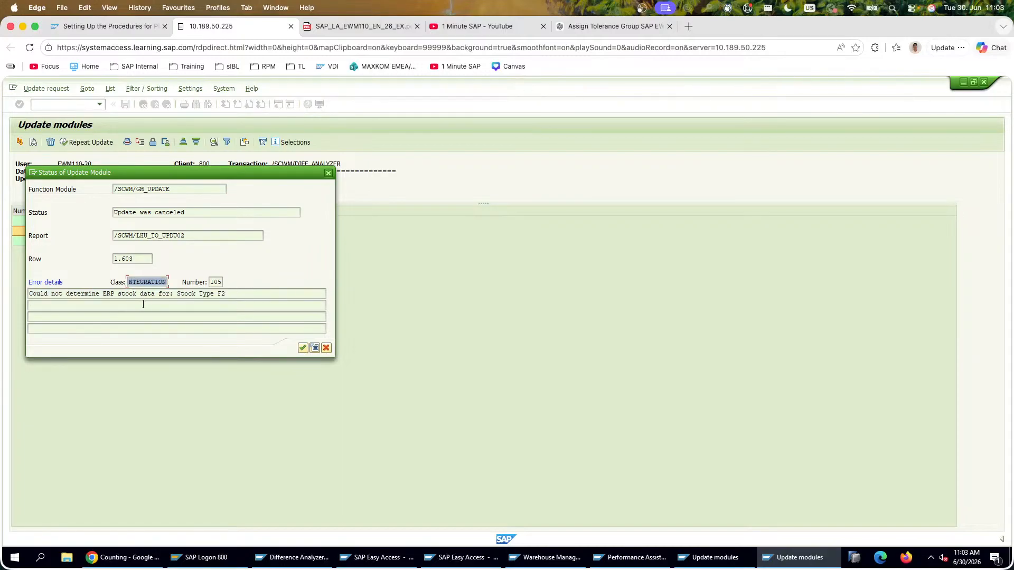
left_click(49, 298)
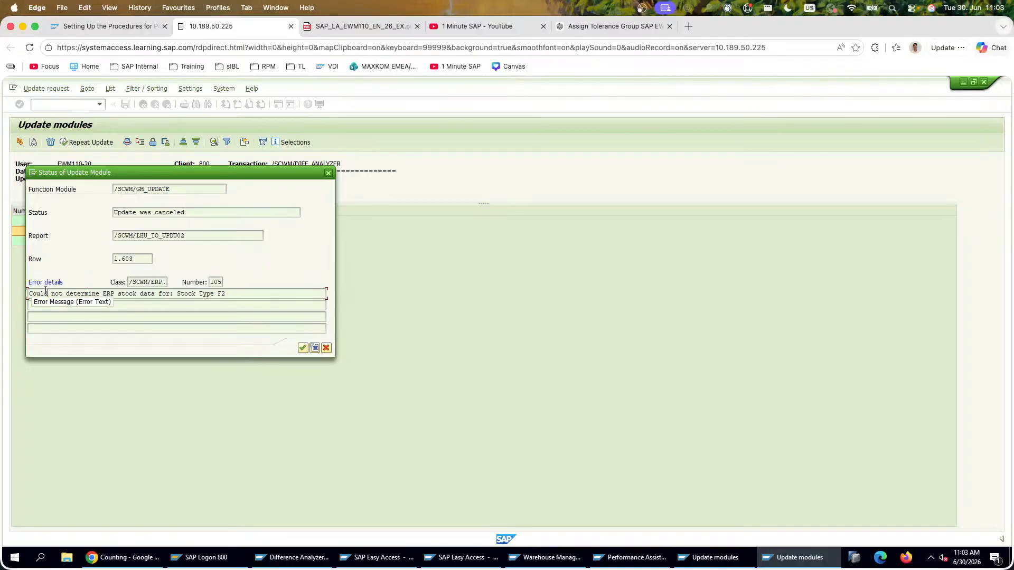
left_click_drag(45, 294, 234, 295)
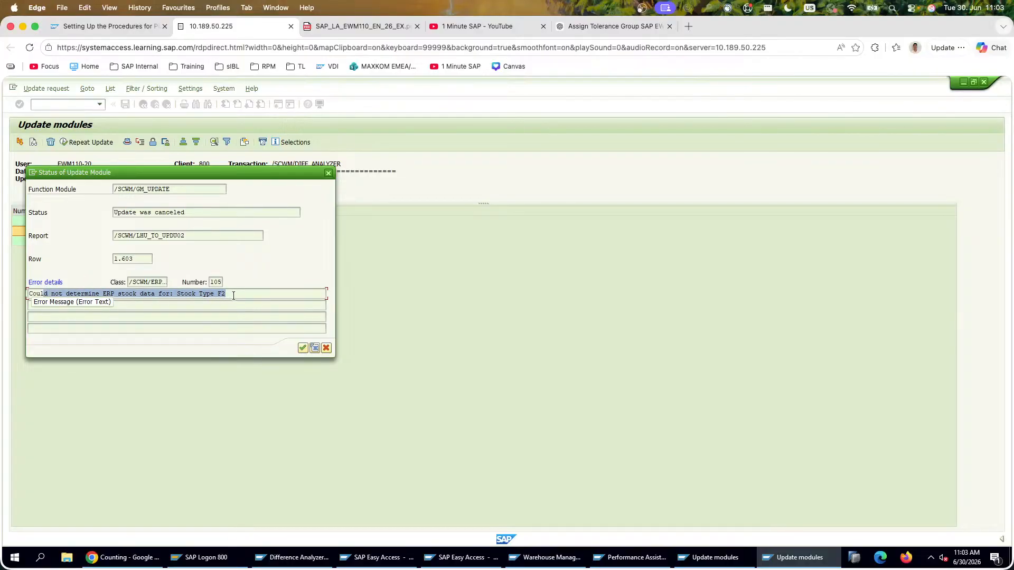
left_click(233, 296)
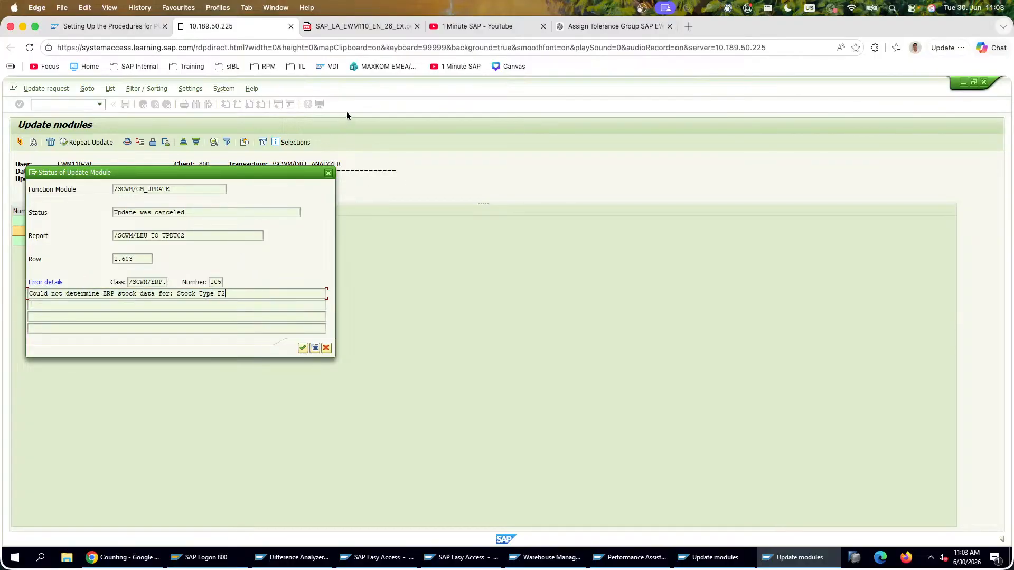
key("Escape")
Step: Switch to ChatGPT and read the root cause given in the new reply about the SM13 screenshot
left_click(378, 29)
left_click(468, 26)
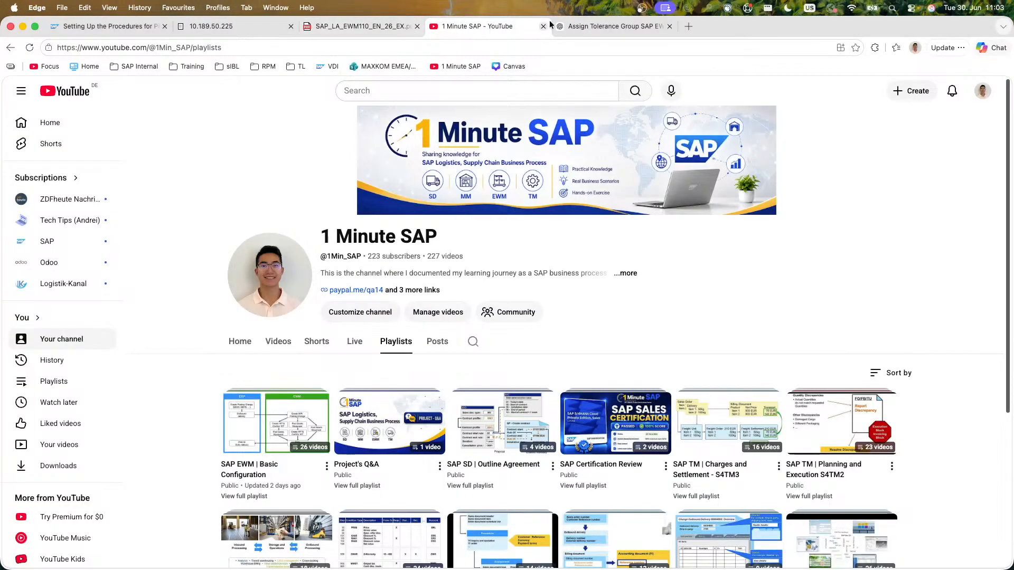
left_click(597, 21)
scroll(331, 350, "down", 15)
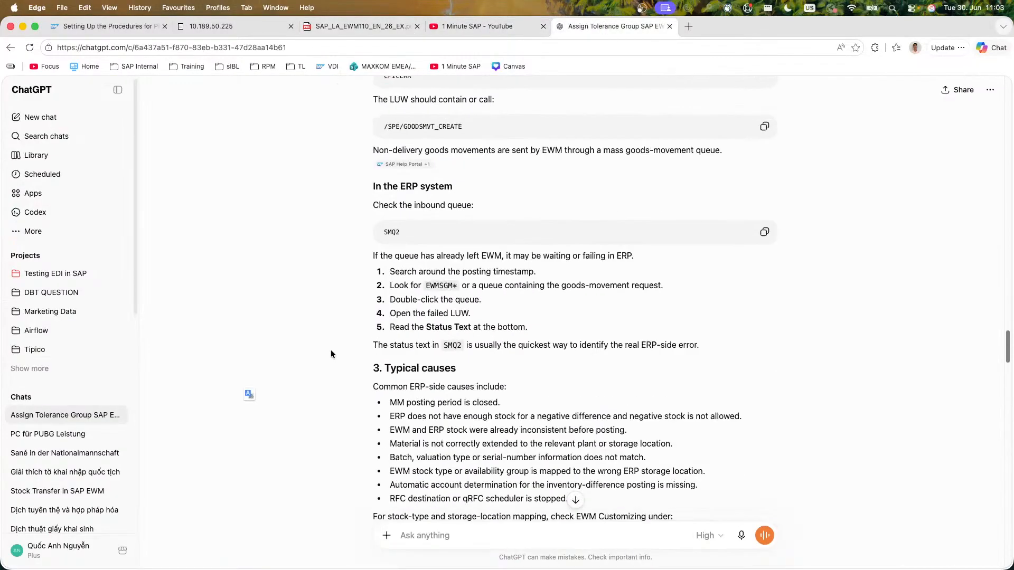
scroll(332, 350, "up", 9)
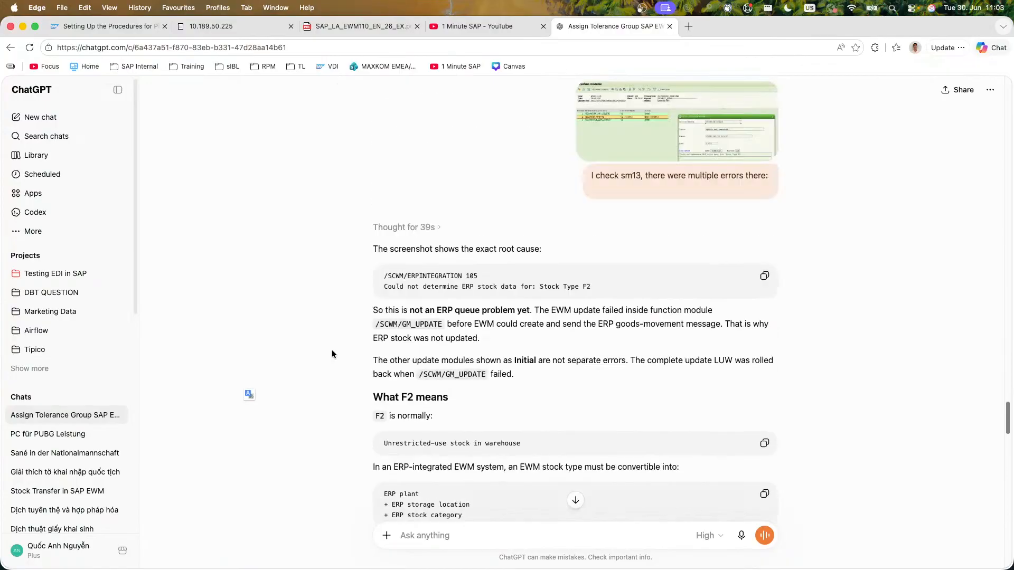
scroll(332, 350, "down", 2)
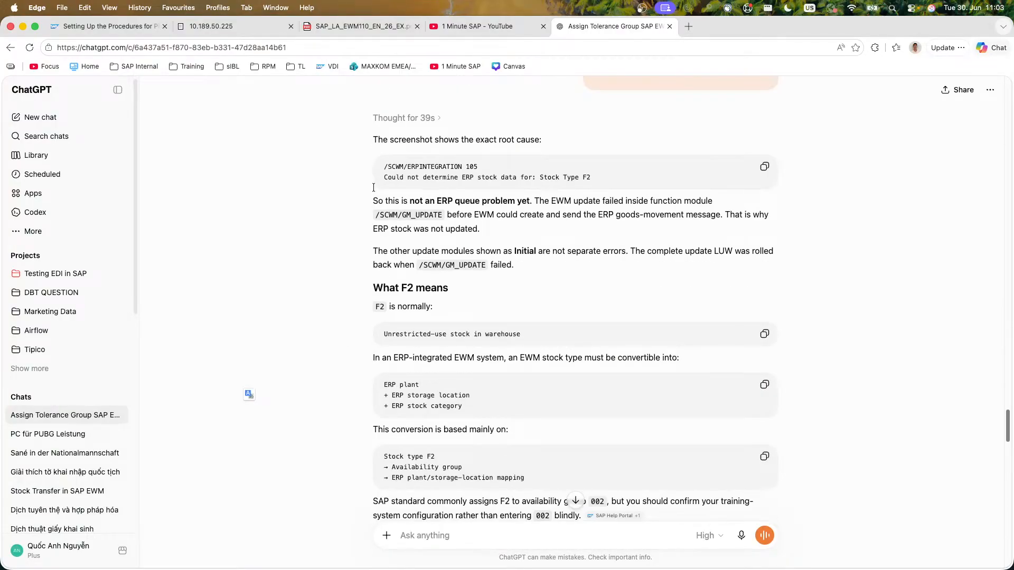
left_click_drag(379, 205, 479, 229)
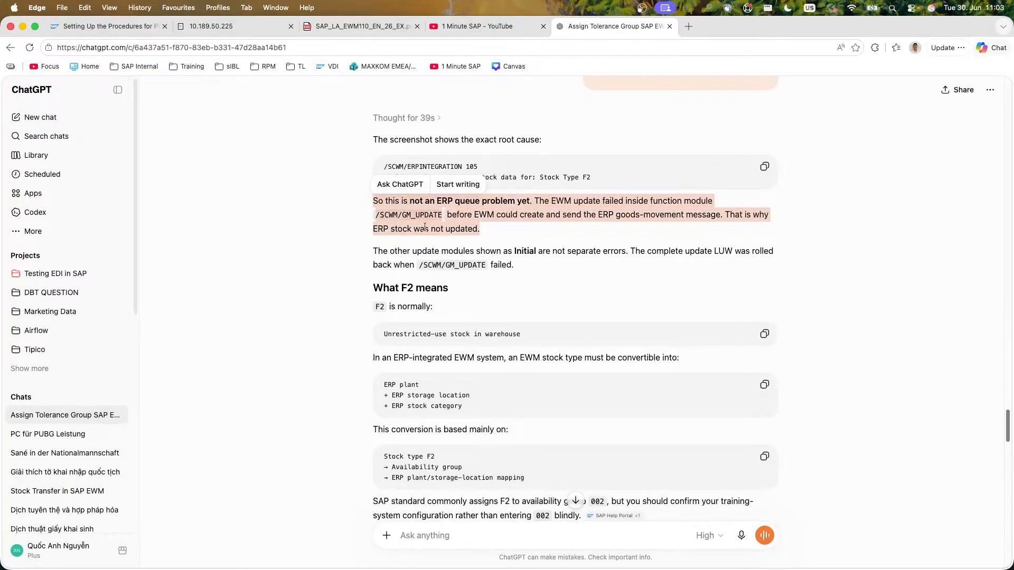
left_click(357, 198)
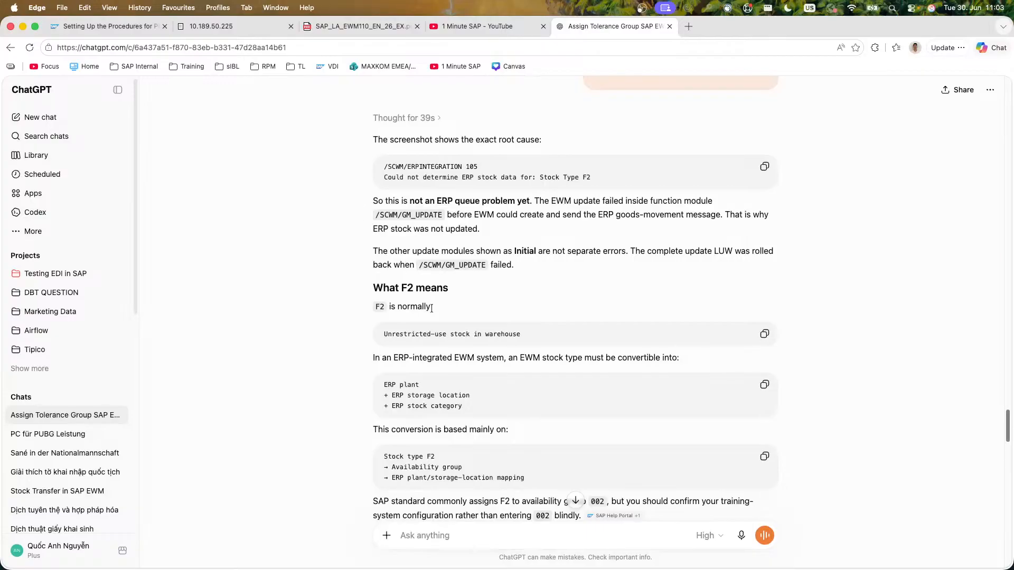
Step: Read how stock type F2 is converted into ERP stock data and where its availability group is configured
triple_click(384, 359)
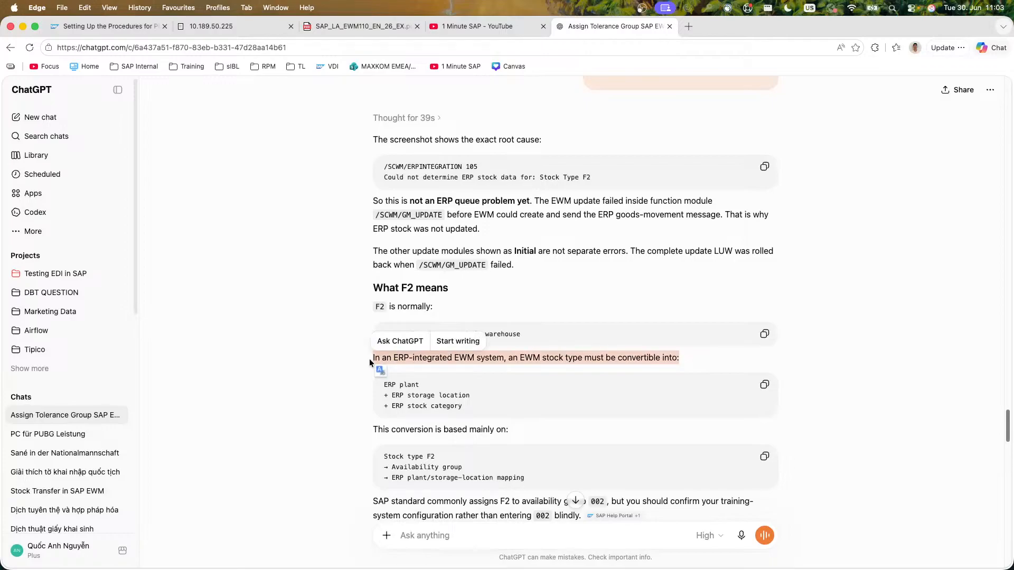
left_click(340, 358)
scroll(340, 361, "down", 1)
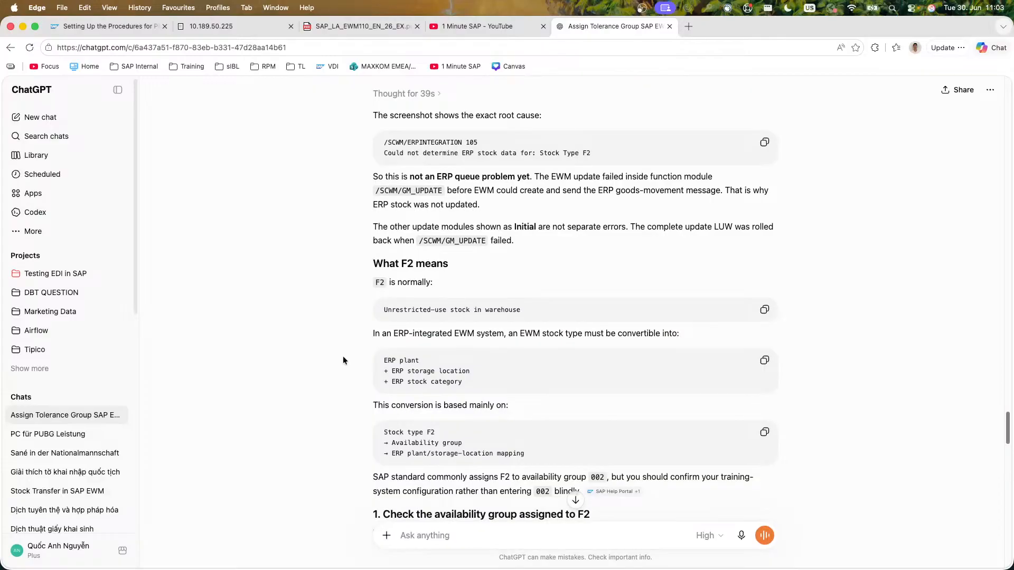
scroll(344, 360, "down", 1)
scroll(344, 359, "down", 5)
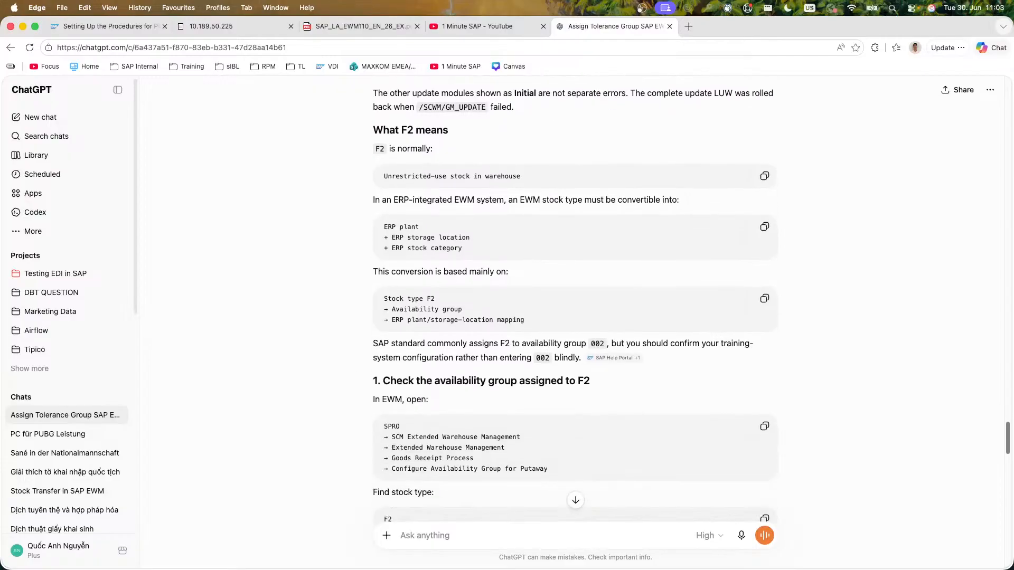
Step: Return to SAP and open the EWM_CUST customizing project through SPRO in a new session
left_click(243, 28)
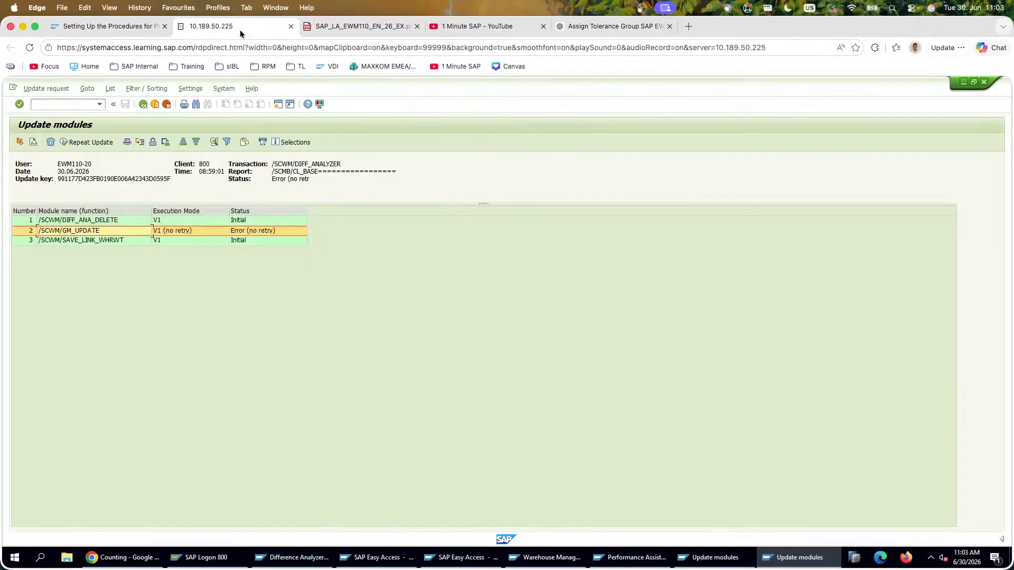
left_click(365, 26)
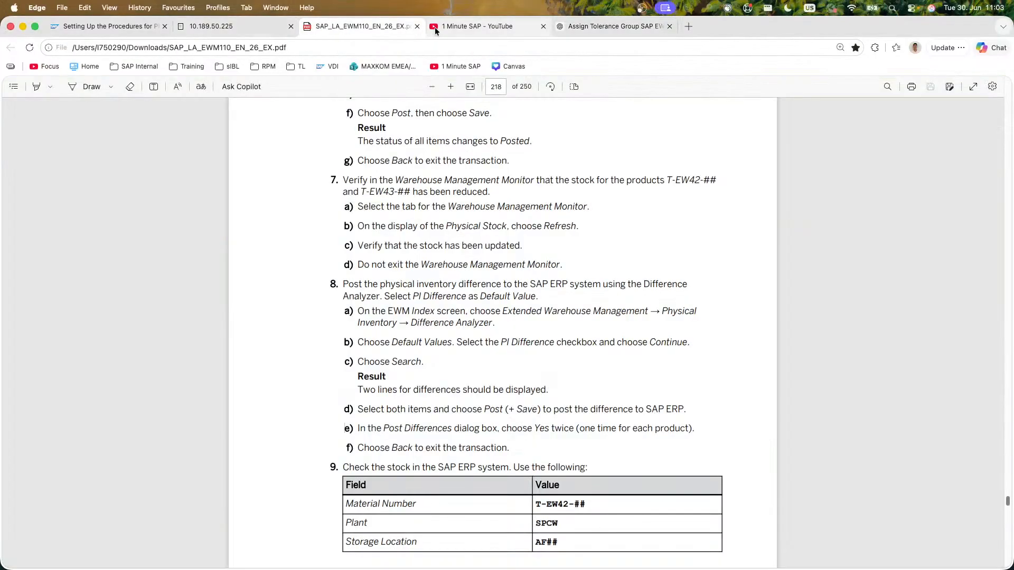
left_click(223, 29)
left_click(78, 21)
left_click(211, 27)
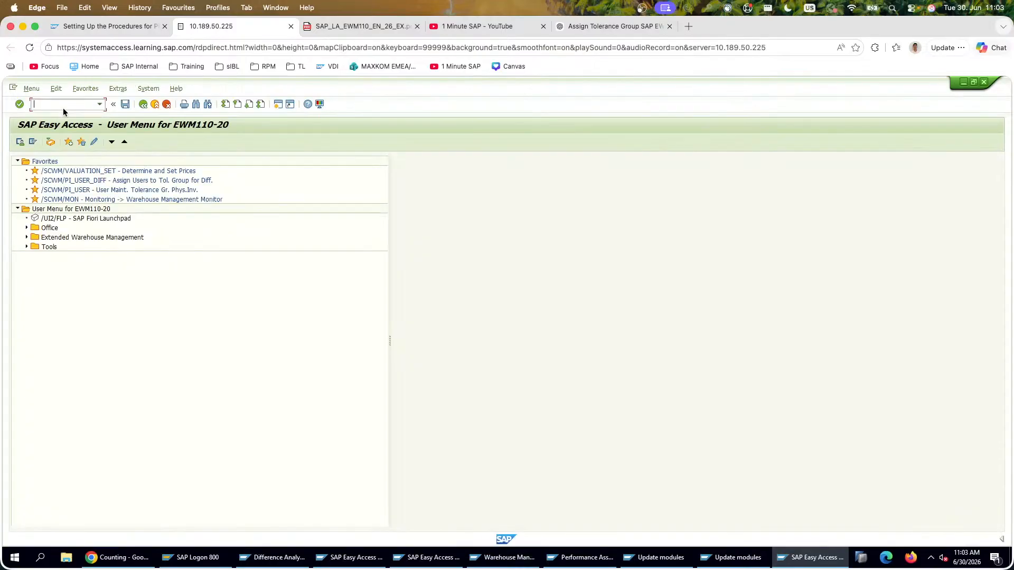
key("Return")
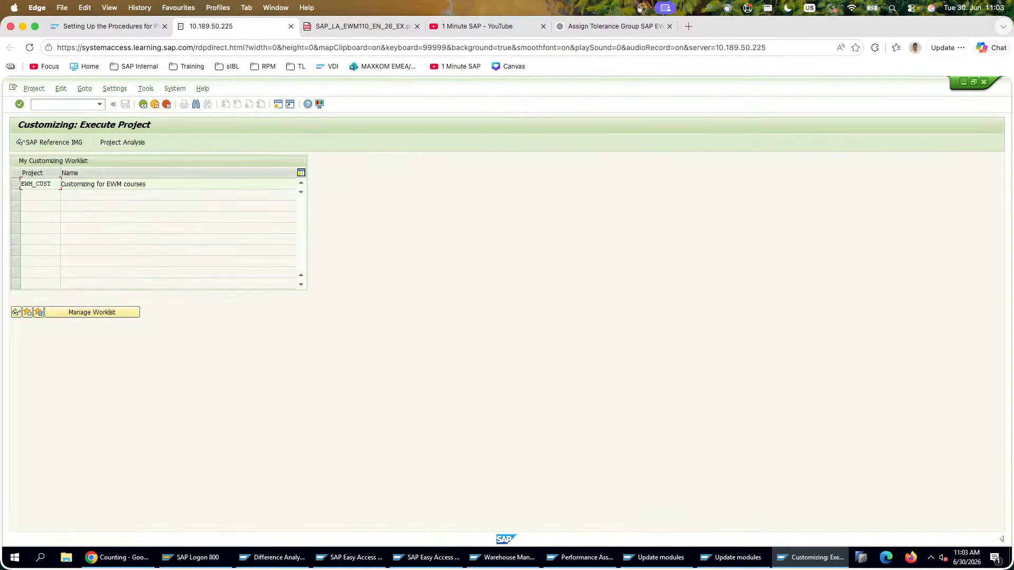
double_click(136, 185)
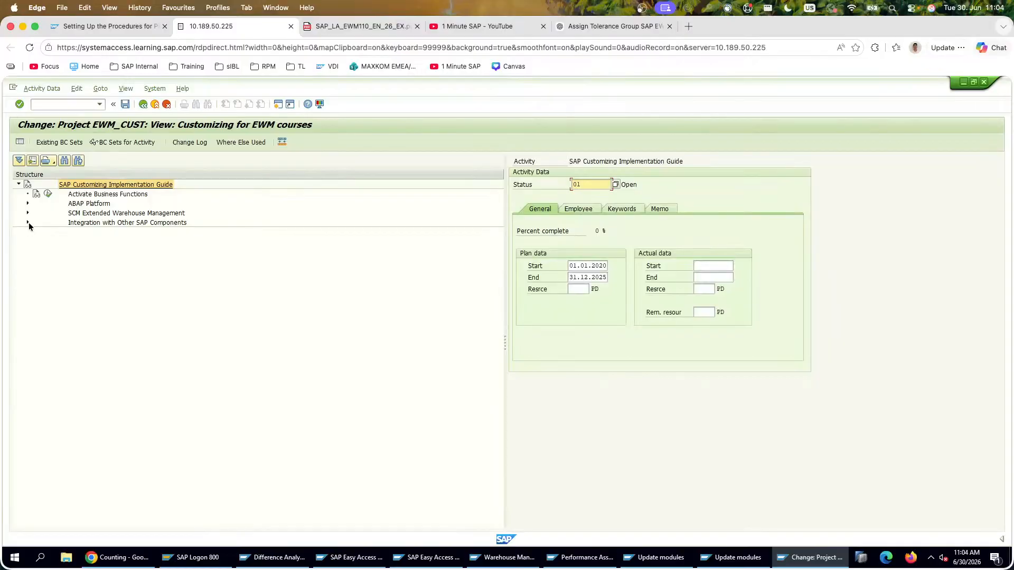
Step: Expand SCM Extended Warehouse Management down to the Extended Warehouse Management areas and look through the Cross-Process Settings activities
left_click(28, 222)
left_click(28, 223)
left_click(27, 213)
left_click(36, 222)
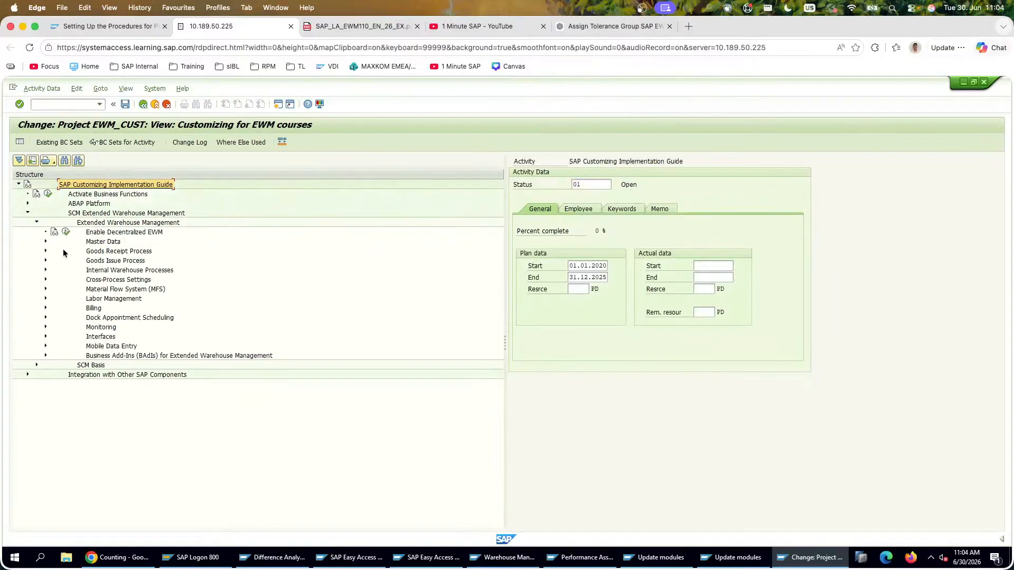
left_click(46, 279)
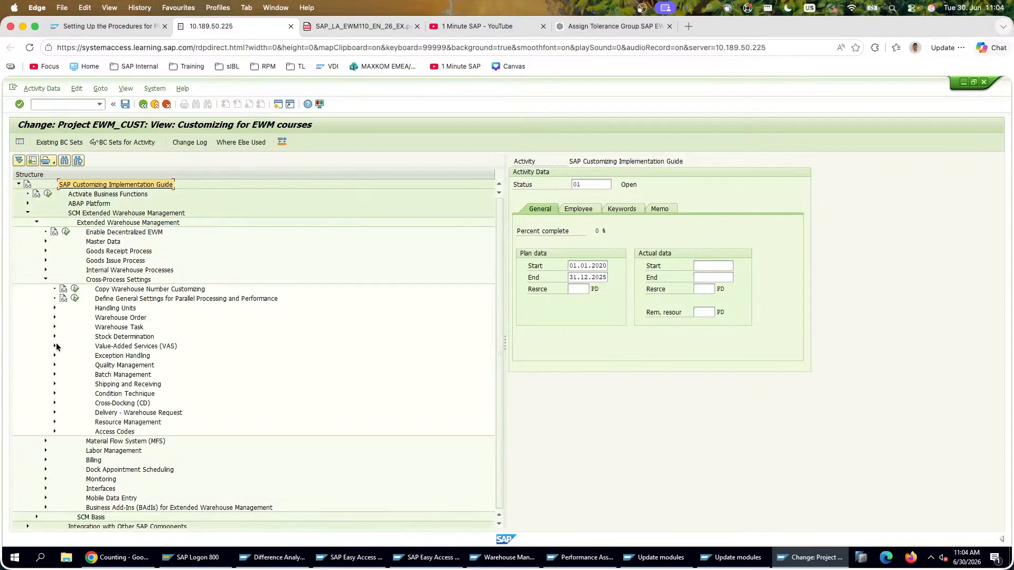
left_click(46, 279)
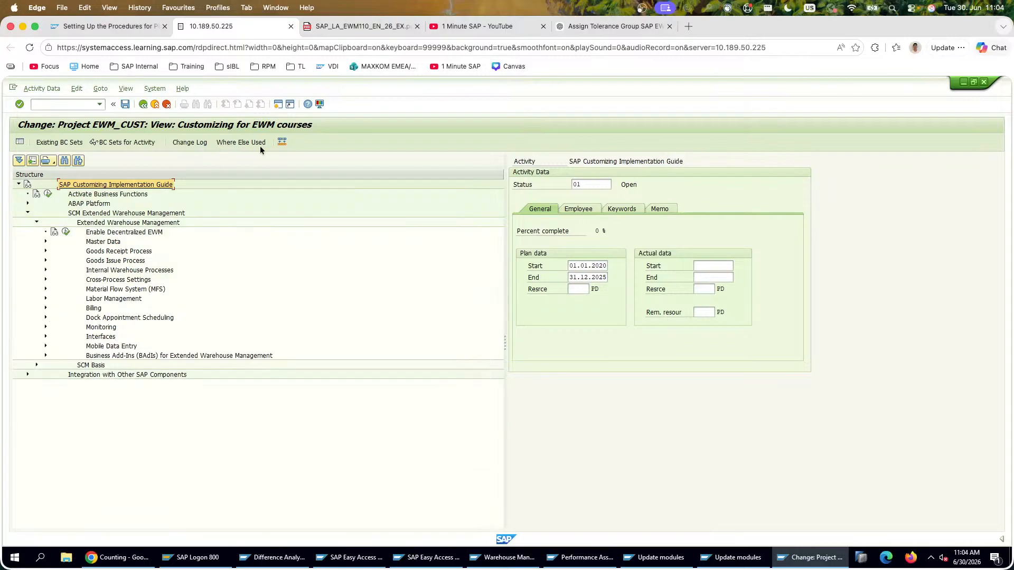
Step: Check the customizing path in ChatGPT, then execute Configure Availability Group for Putaway under Goods Receipt Process in SAP
left_click(585, 26)
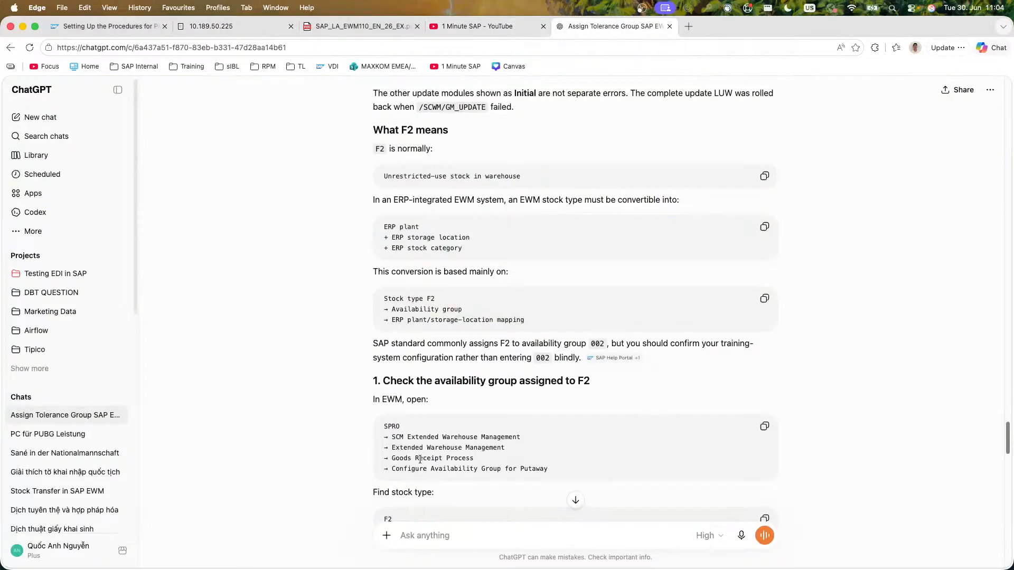
left_click_drag(392, 458, 474, 459)
left_click(197, 26)
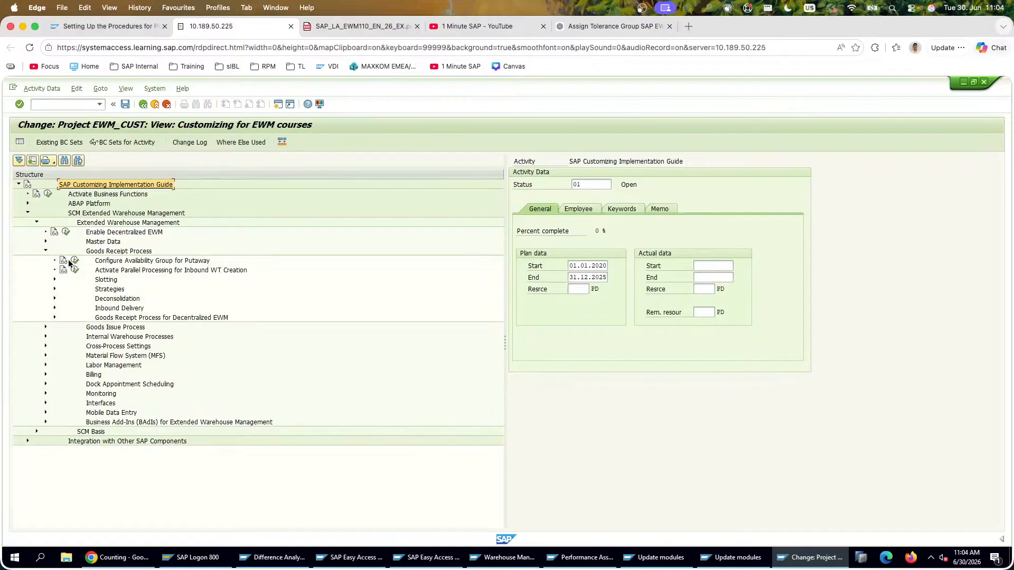
left_click(67, 260)
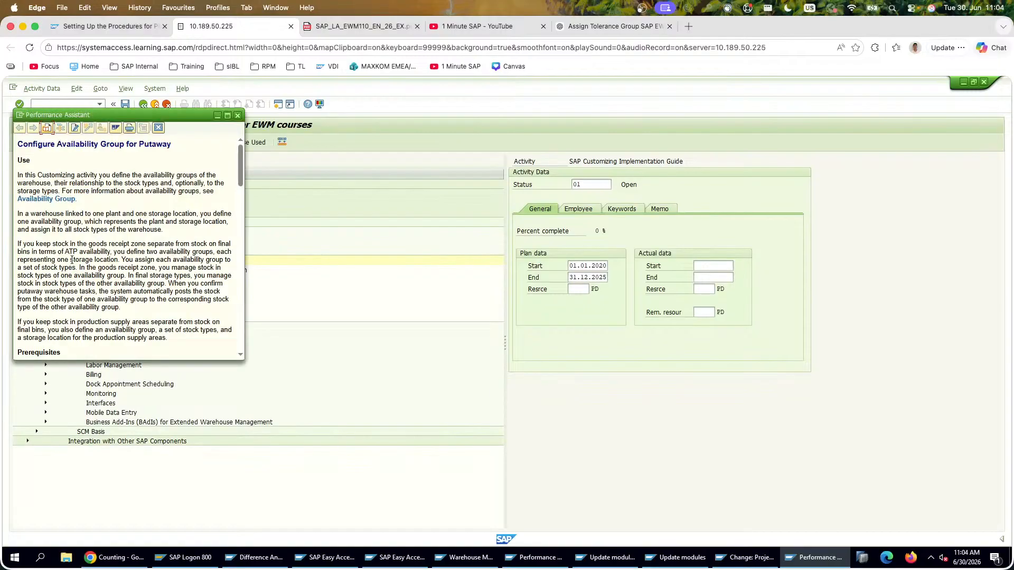
key("Escape")
left_click(74, 260)
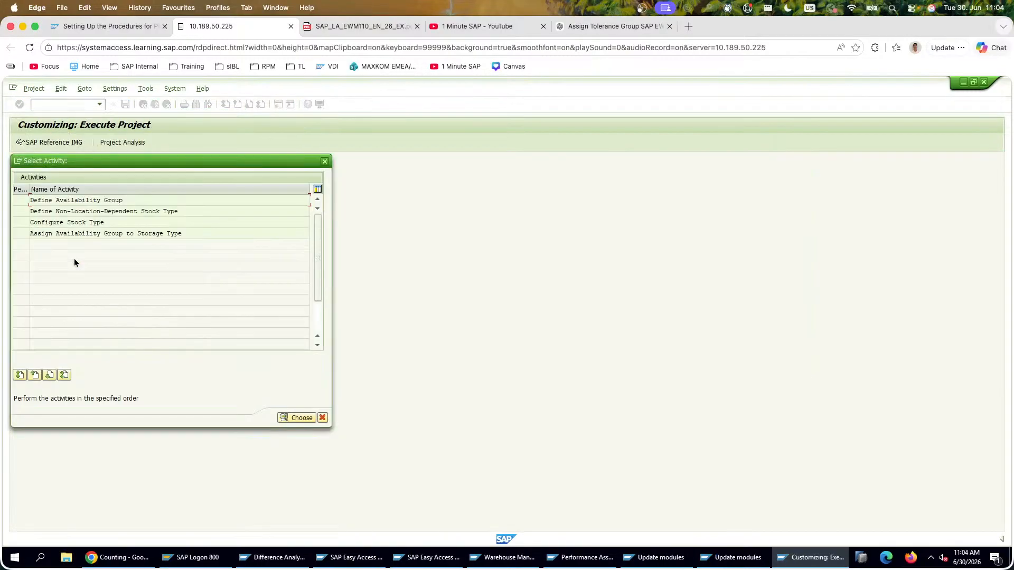
Step: Look over the storage type list under Assign Availability Group to Storage Type and return to the activity selection
double_click(88, 232)
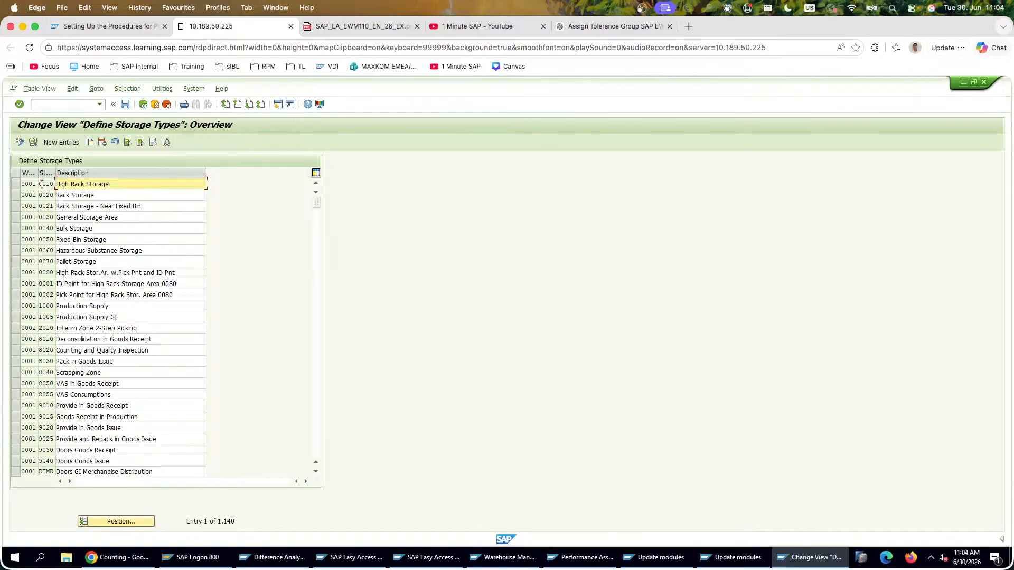
left_click(142, 104)
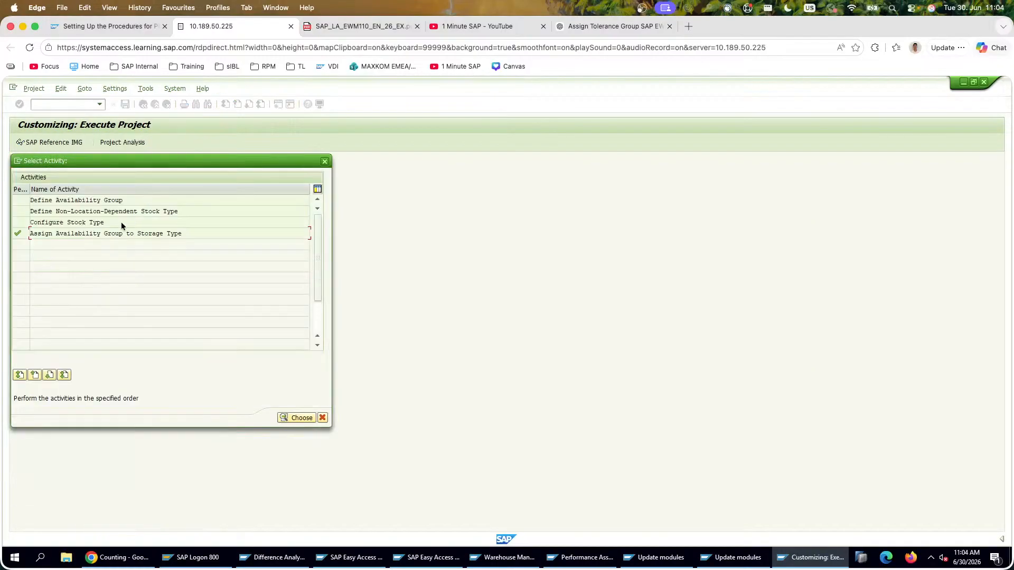
double_click(93, 233)
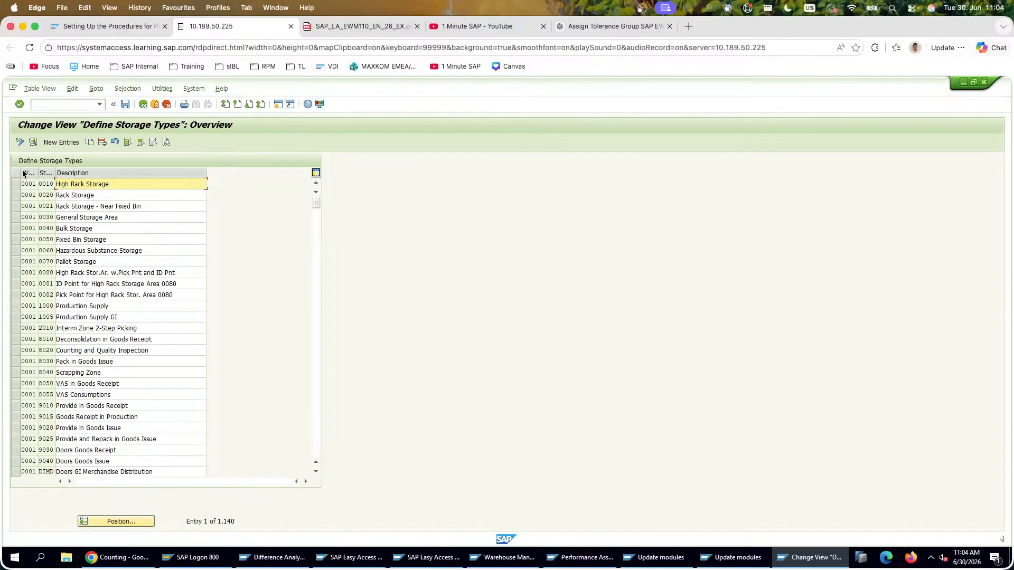
left_click(153, 103)
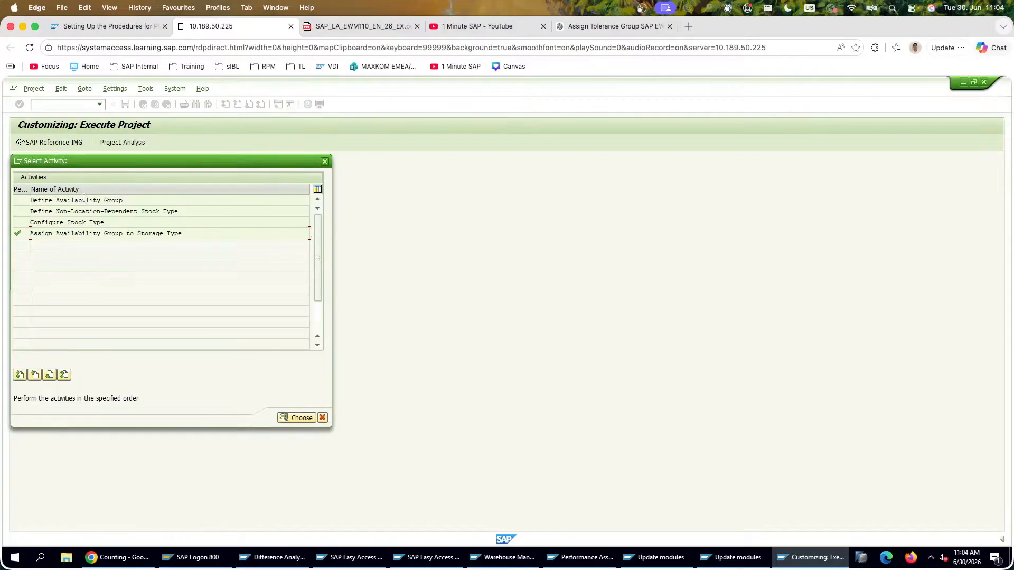
Step: Examine the entries in the Define Availability Group table and return to the activity selection
double_click(87, 200)
left_click(127, 191)
key("Down")
key("Down")
key("Down")
key("Down")
key("Down")
key("Down")
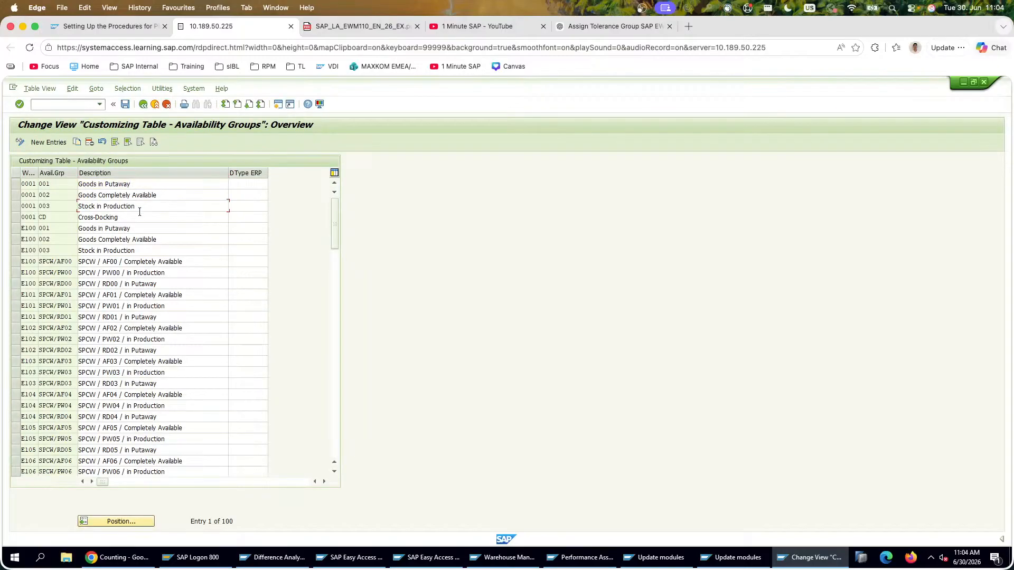
left_click(141, 104)
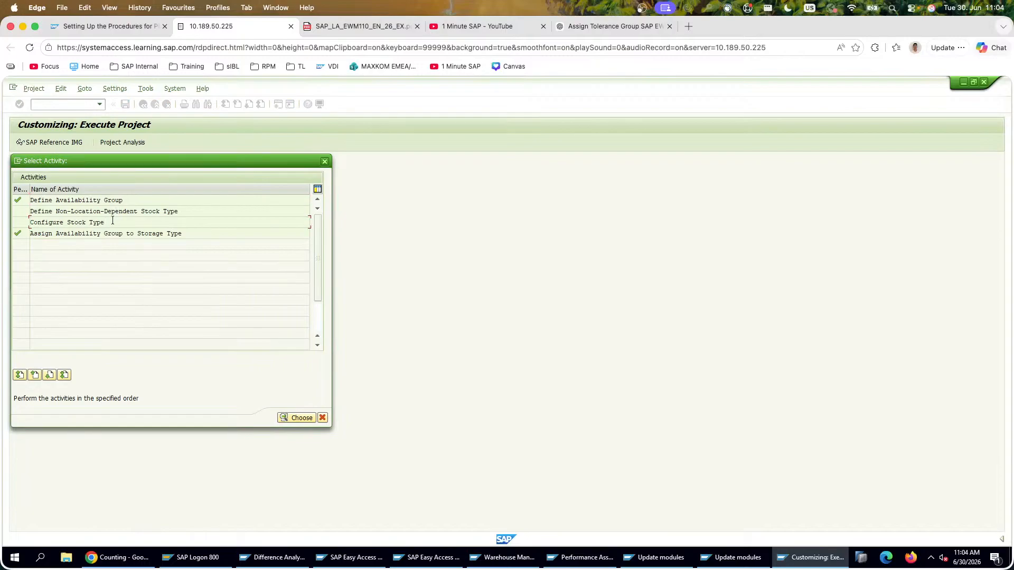
Step: Look over the Configure Stock Type table, then the storage types under Assign Availability Group to Storage Type
double_click(112, 223)
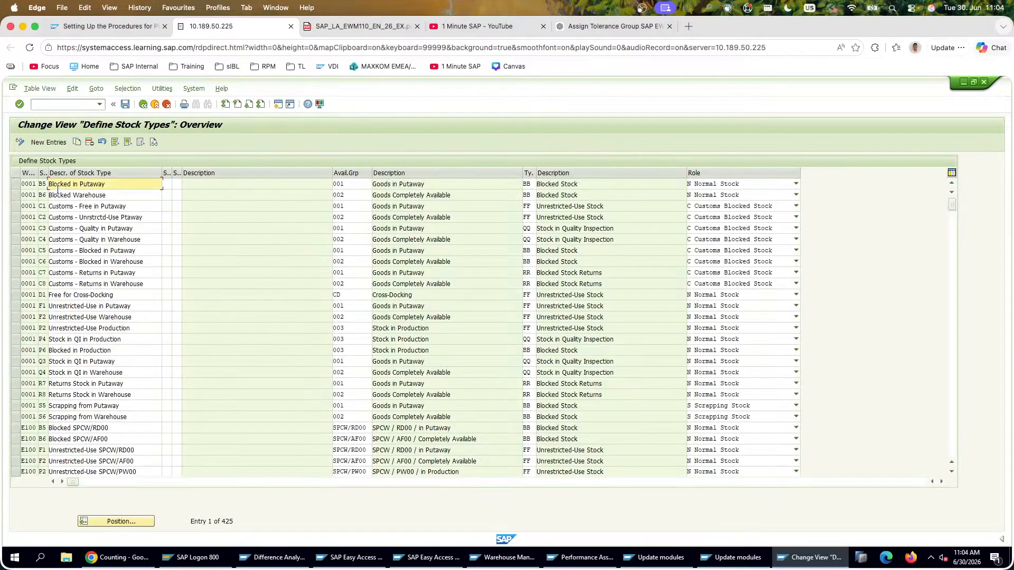
left_click(142, 104)
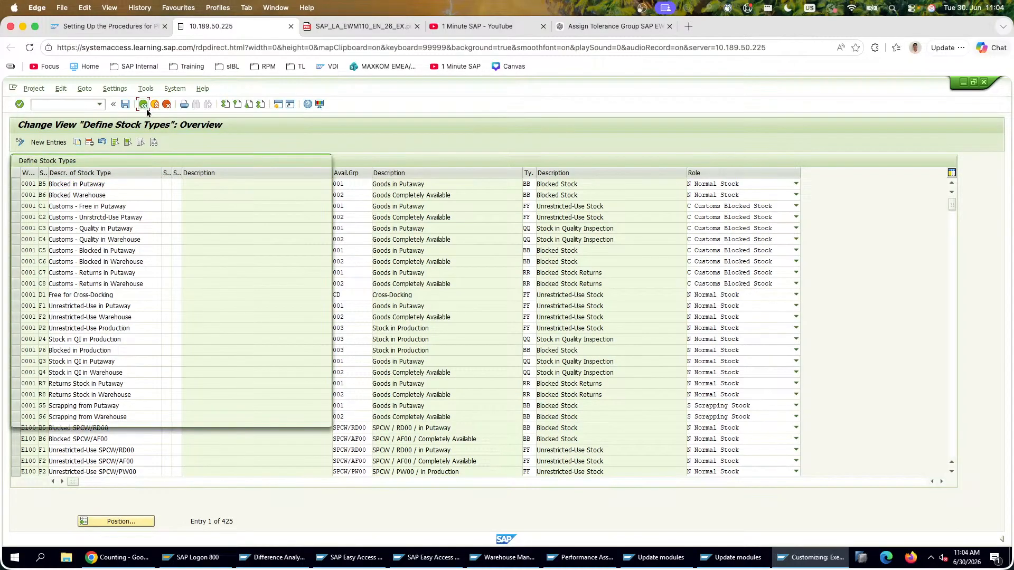
double_click(122, 234)
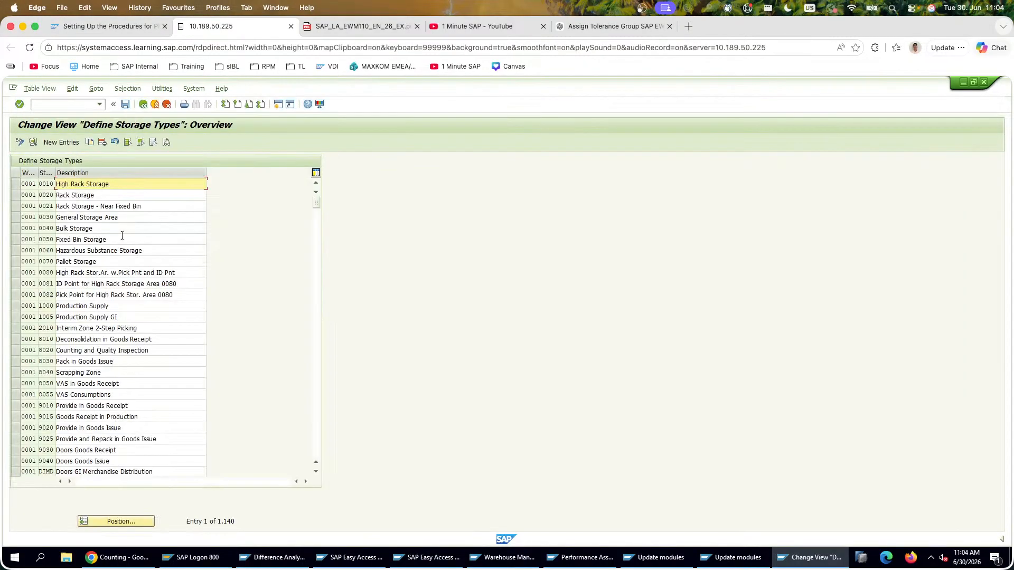
left_click(143, 104)
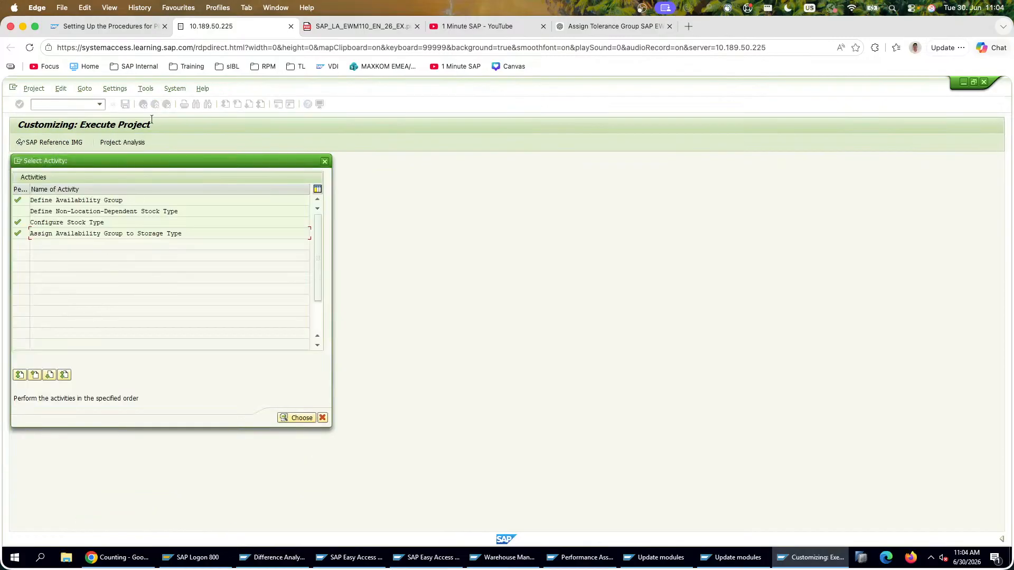
Step: Execute Configure Availability Group for Putaway again and recheck the storage type list in the availability group assignment activity
key("Escape")
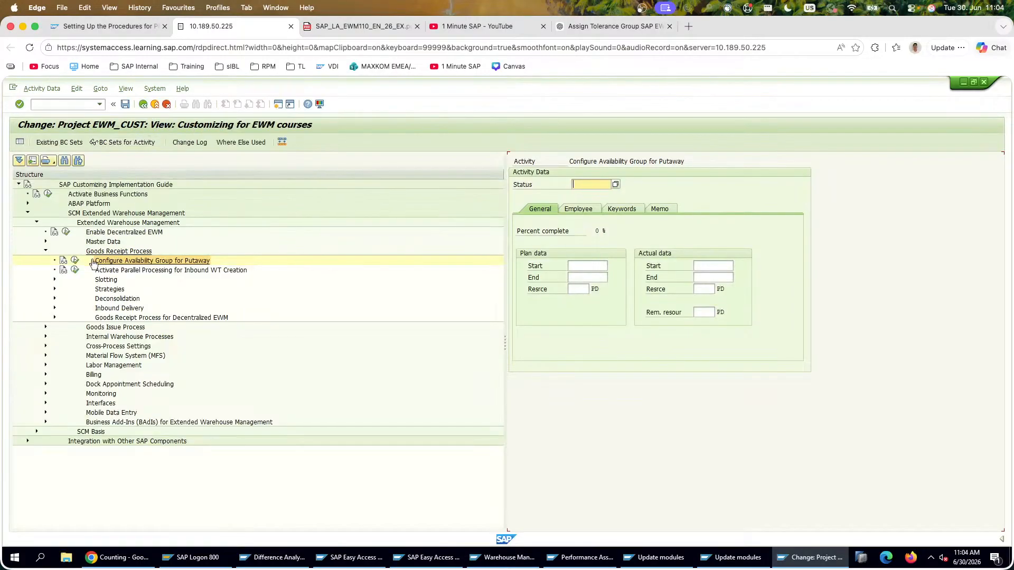
left_click(76, 261)
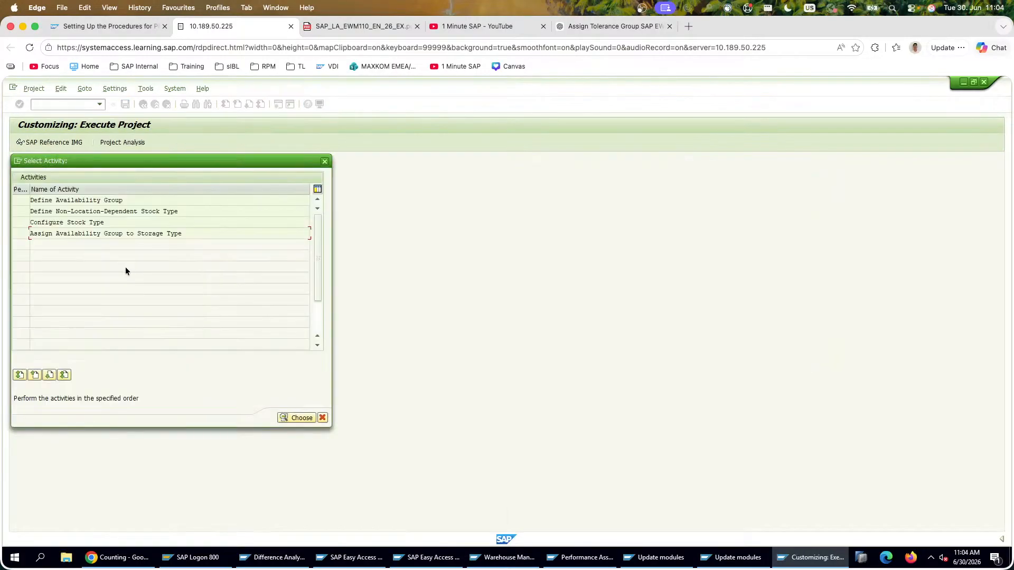
double_click(63, 234)
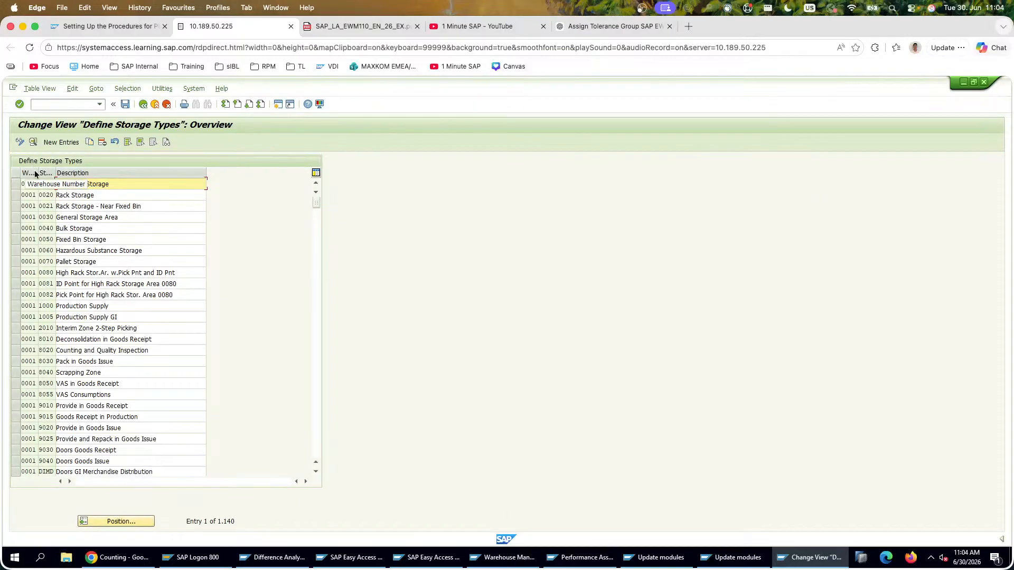
left_click(143, 105)
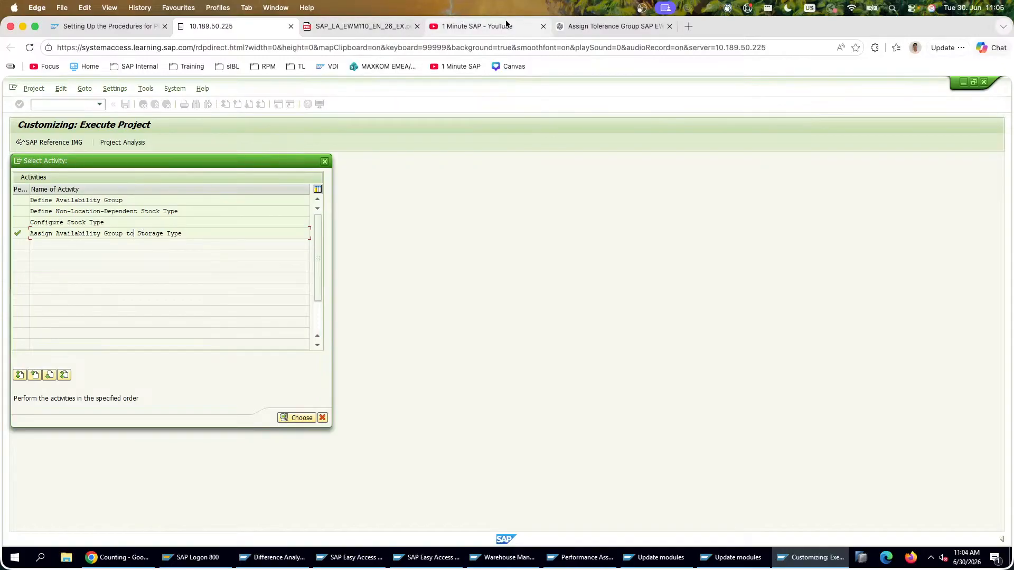
Step: Switch to ChatGPT and read which availability group stock type F2 needs and where to check the assignment
left_click(608, 26)
scroll(332, 377, "down", 3)
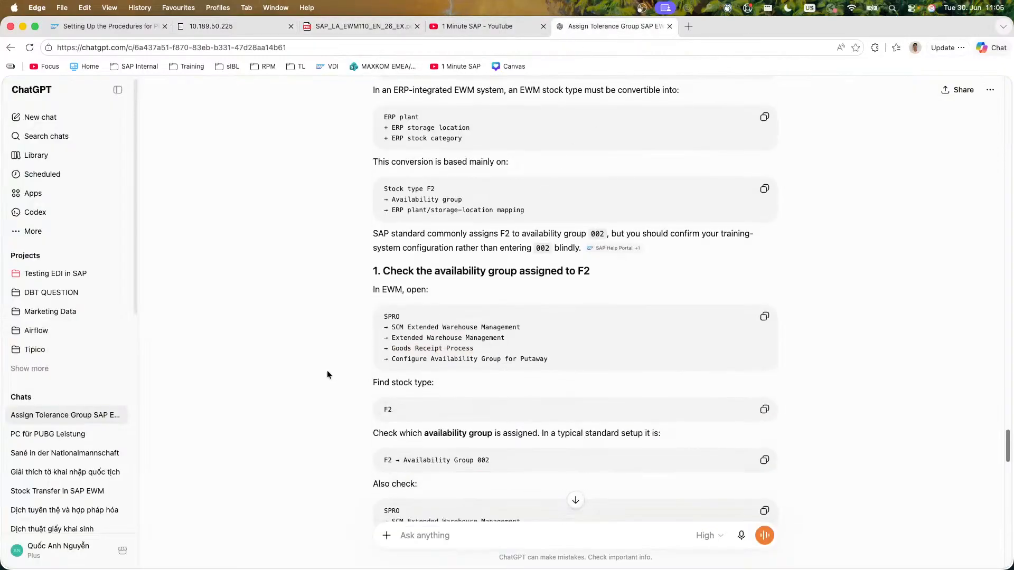
scroll(331, 377, "down", 1)
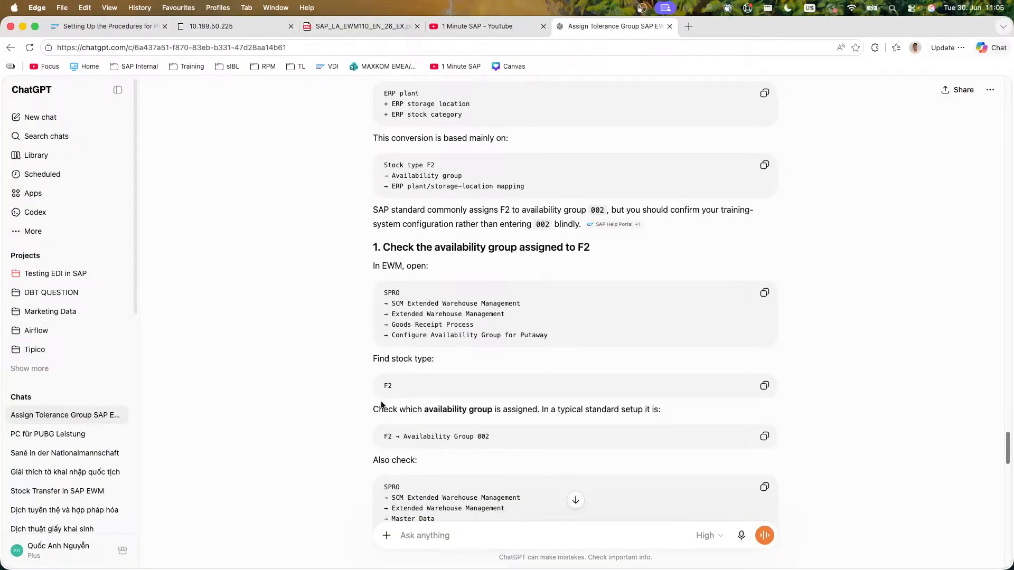
triple_click(381, 407)
left_click(324, 406)
scroll(324, 406, "down", 2)
scroll(324, 406, "down", 3)
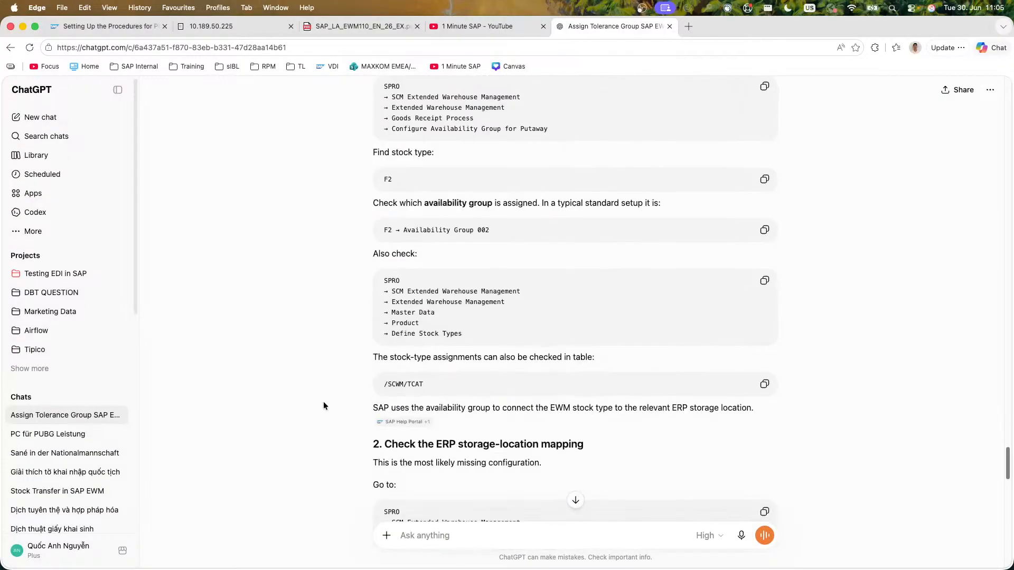
scroll(323, 406, "up", 3)
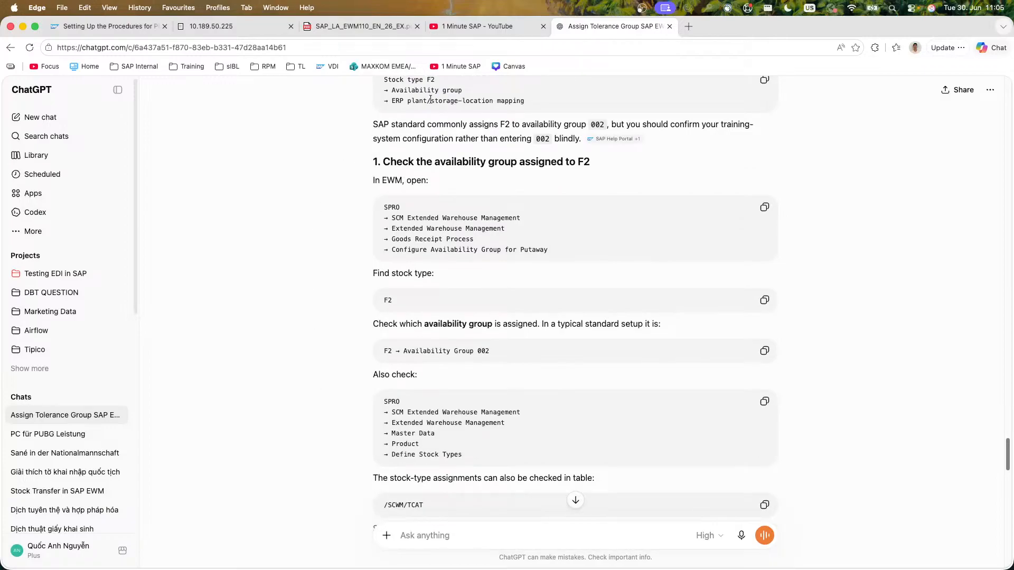
Step: Recheck the storage type assignment activity in SAP, consult the exercise PDF and ChatGPT, and return to SAP
left_click(223, 25)
double_click(120, 237)
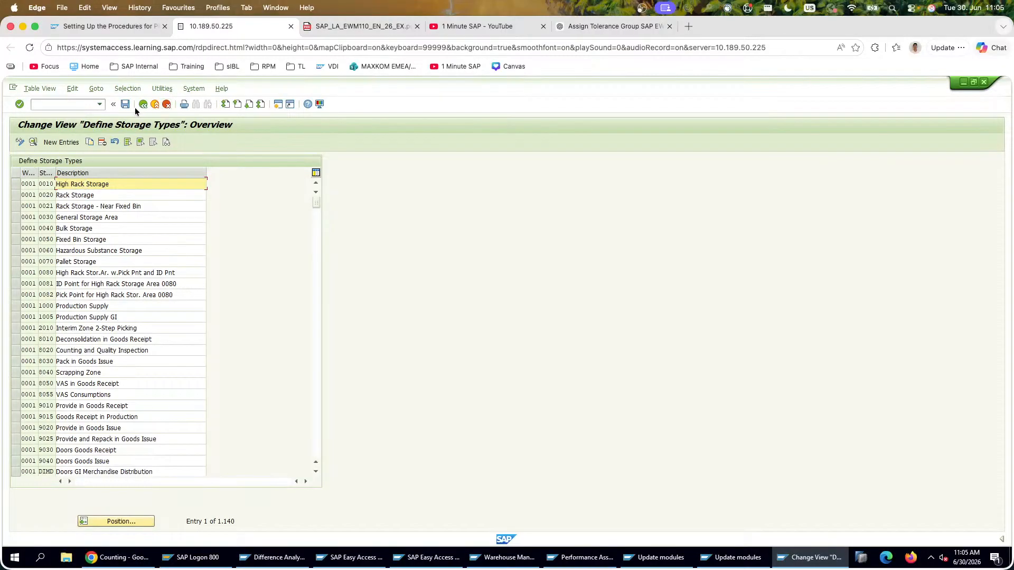
left_click(141, 105)
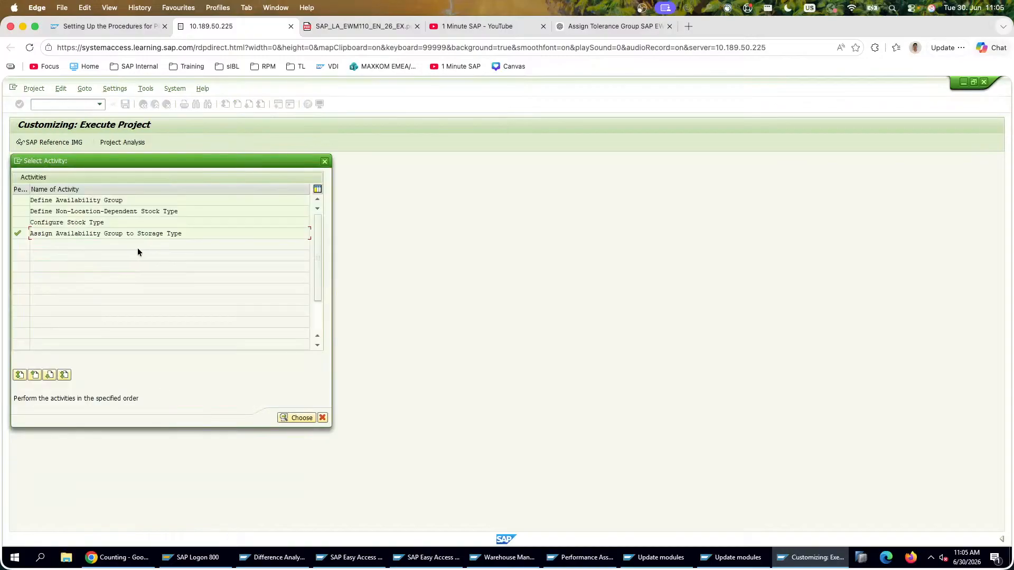
left_click(364, 22)
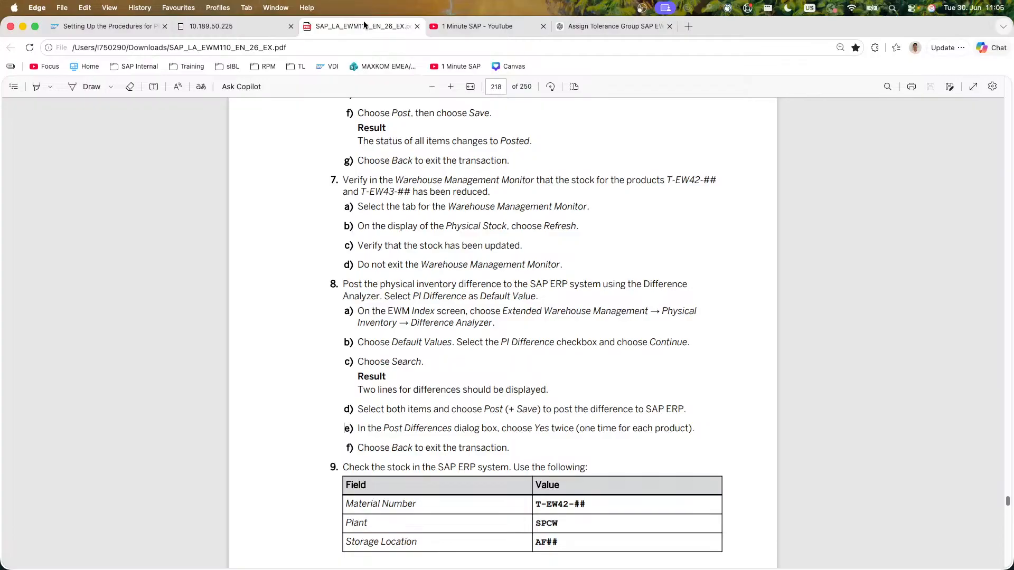
left_click(569, 22)
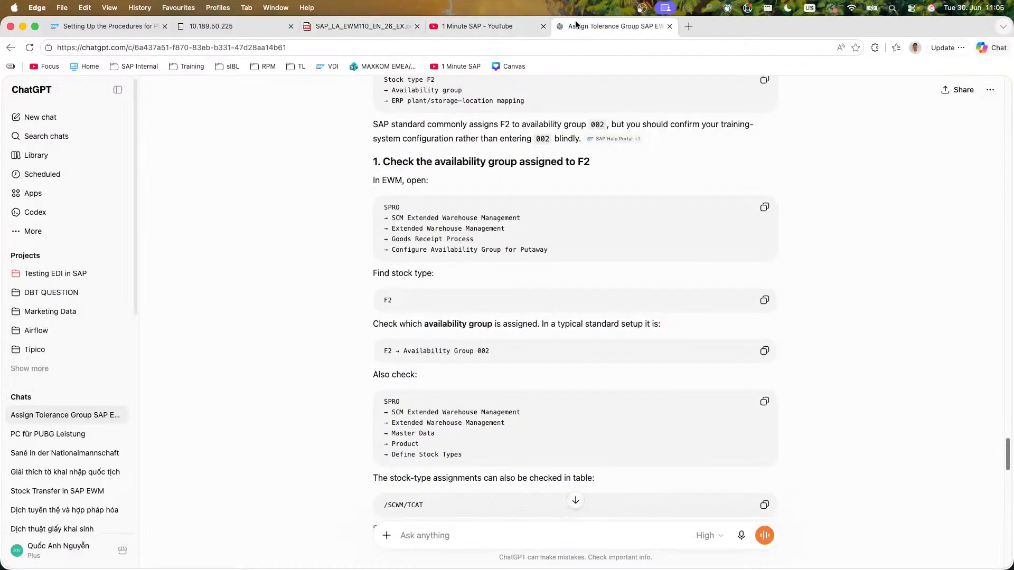
left_click(229, 27)
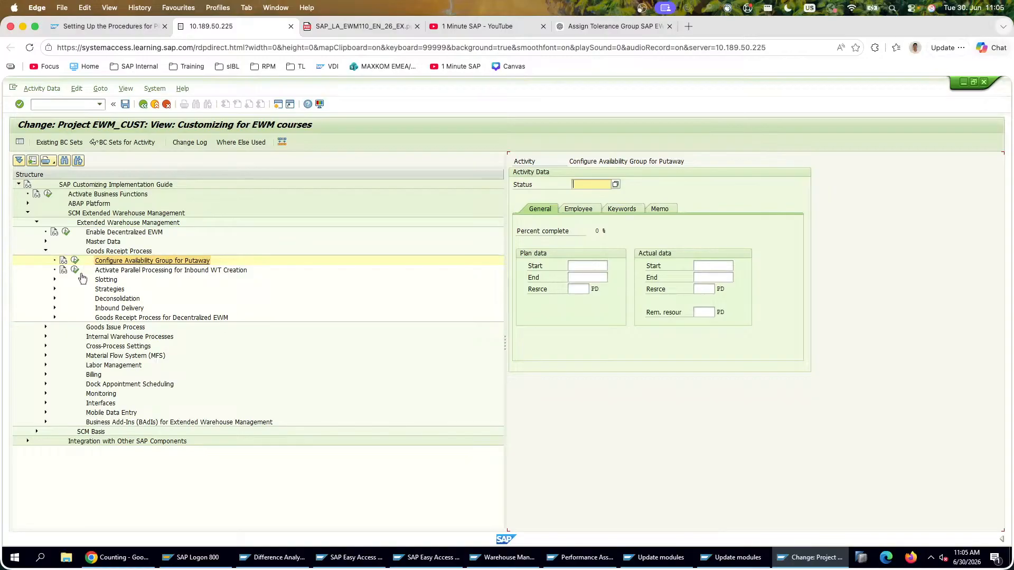
Step: Look through the Goods Issue Process and Goods Receipt Process for Decentralized EWM nodes, then collapse them
left_click(46, 328)
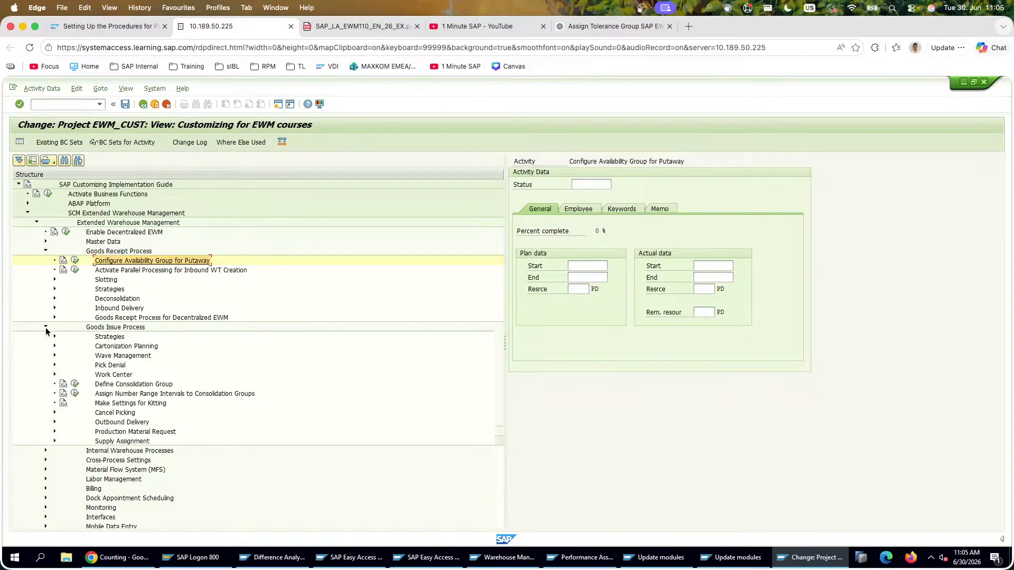
left_click(46, 328)
left_click(54, 318)
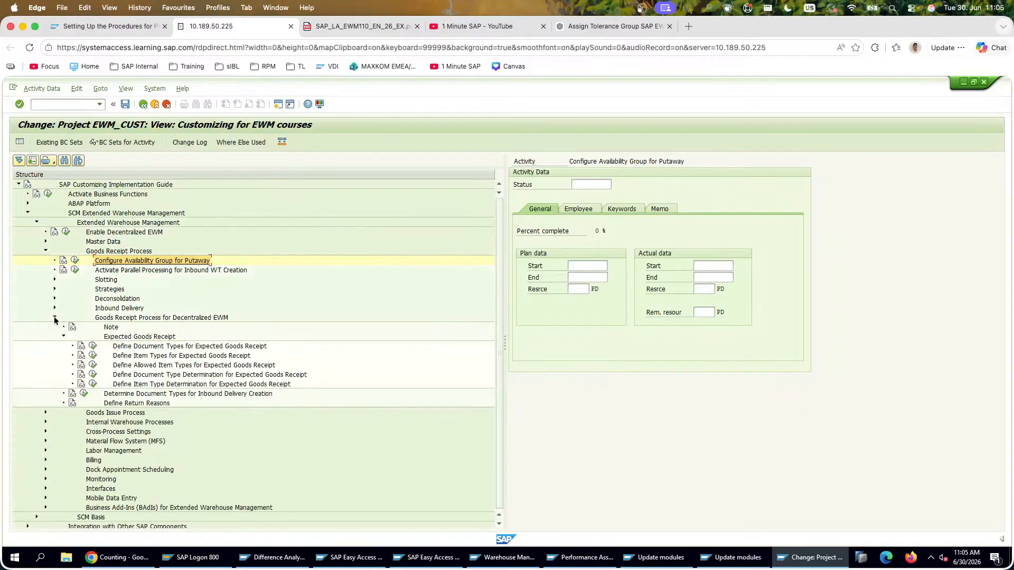
left_click(63, 336)
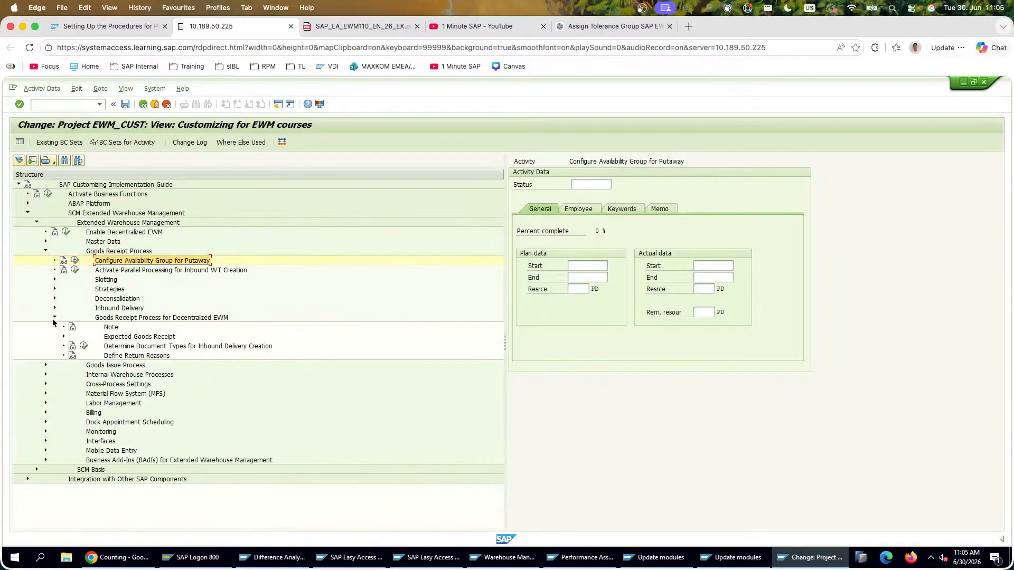
left_click(54, 317)
Step: Open Configure Stock Type from Configure Availability Group for Putaway and position the list at warehouse E120
left_click(74, 270)
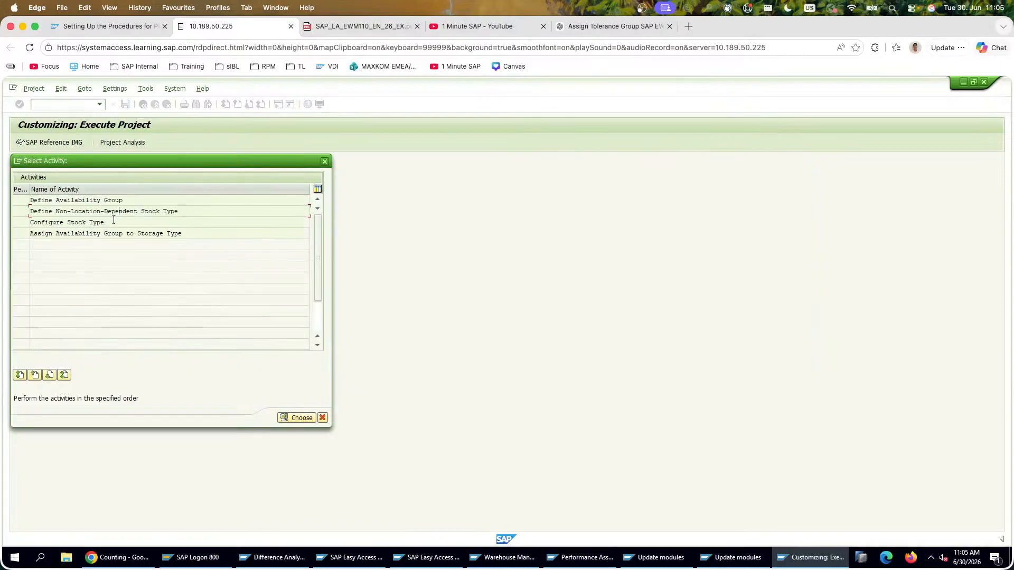
double_click(113, 219)
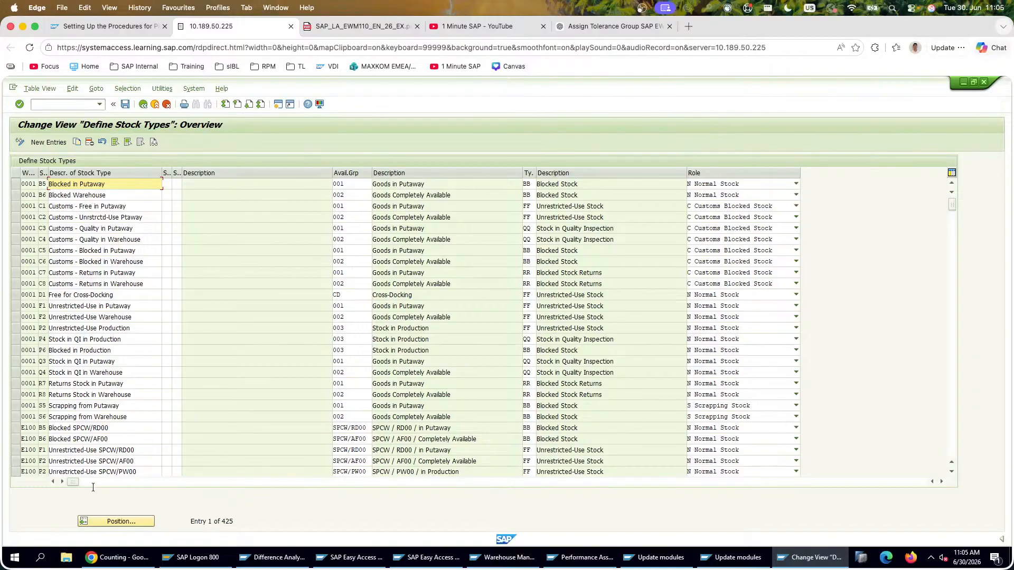
left_click(116, 522)
left_click(109, 235)
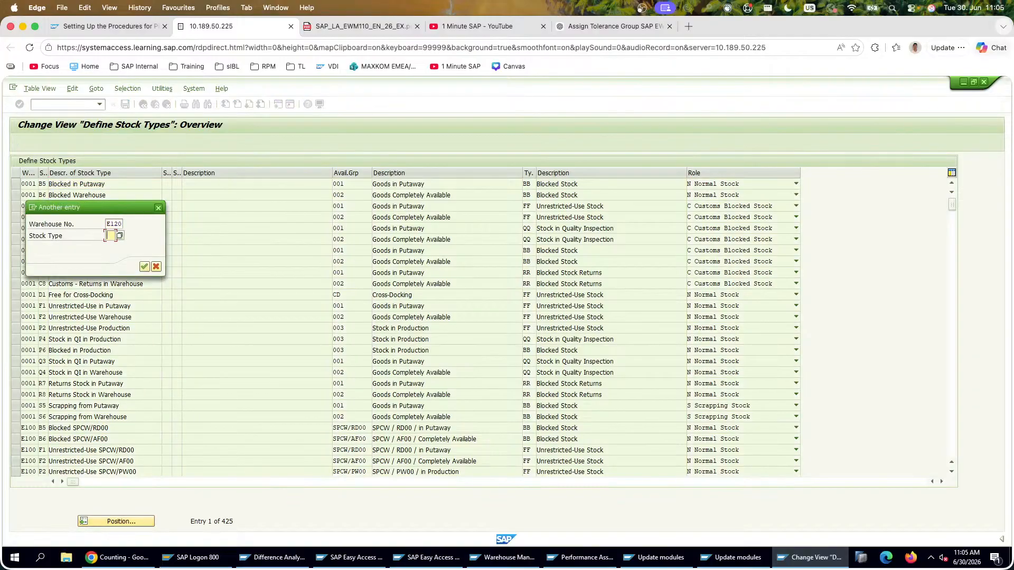
key("Return")
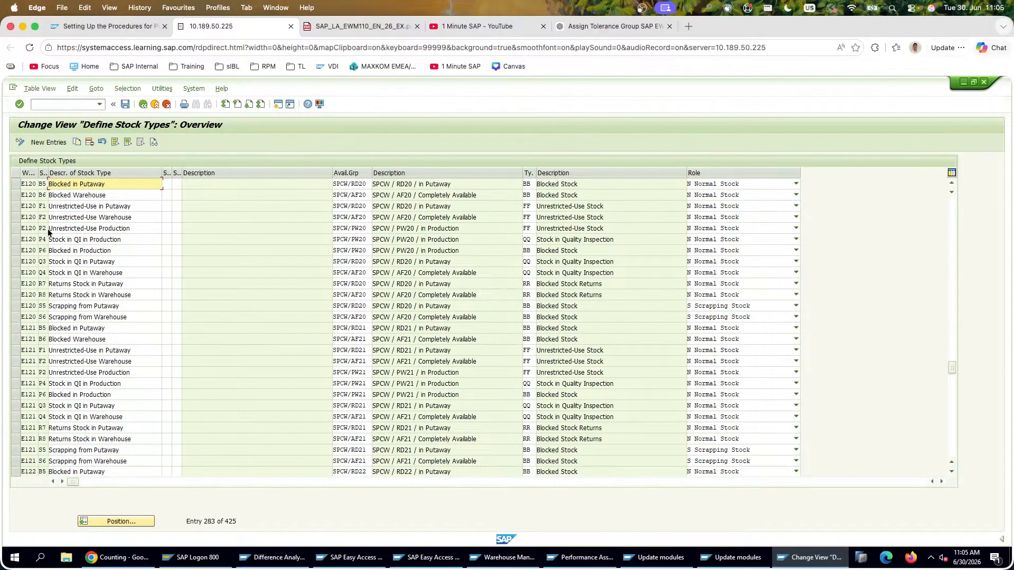
Step: Check the availability group assigned to stock type F2 in warehouse E120, then leave the stock type table
left_click(102, 214)
left_click(365, 217)
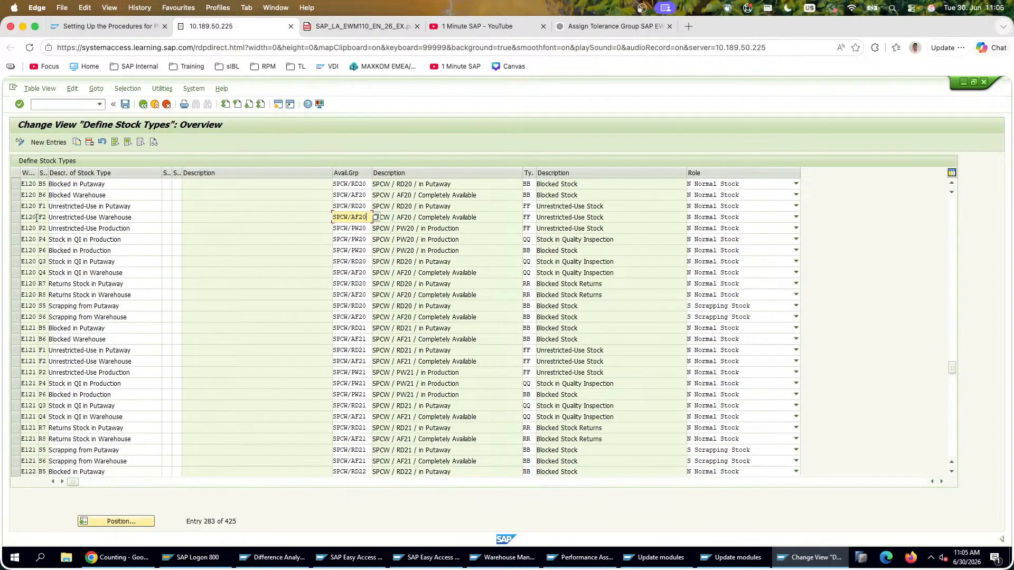
left_click_drag(368, 217, 333, 217)
left_click(362, 217)
left_click(142, 104)
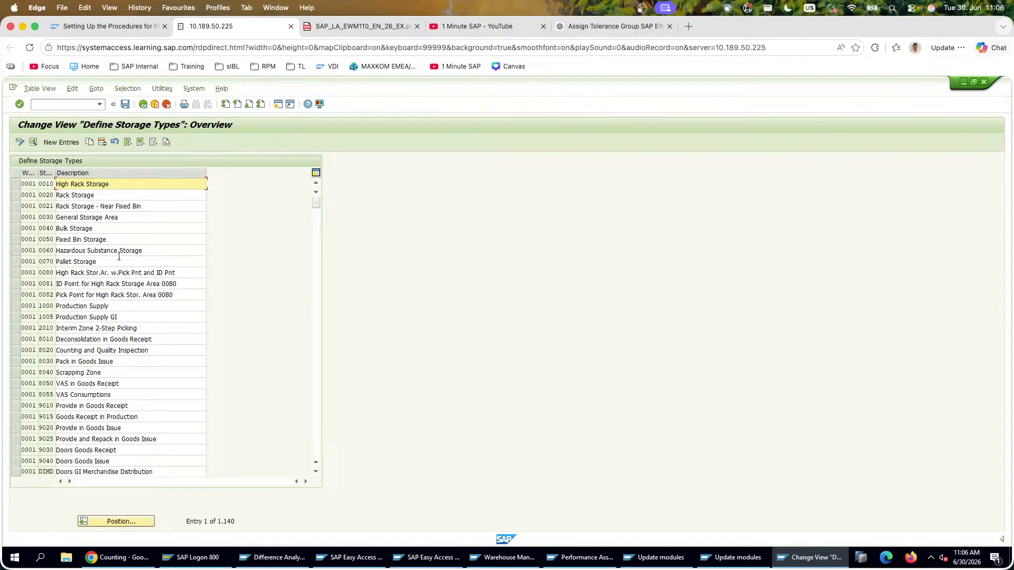
Step: Position the storage type list at warehouse E120, look over its storage types and return to the activity selection
left_click(109, 523)
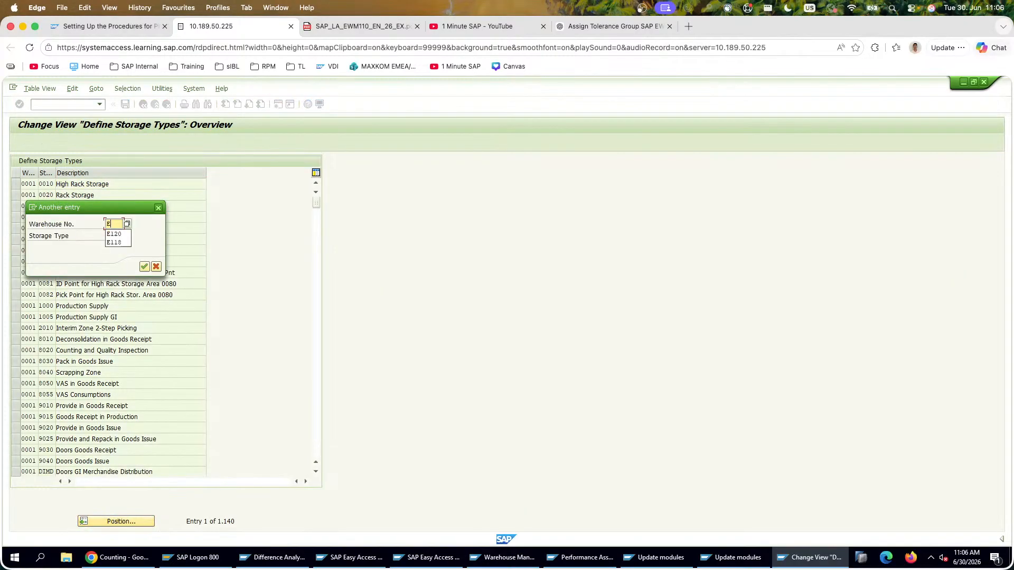
key("Return")
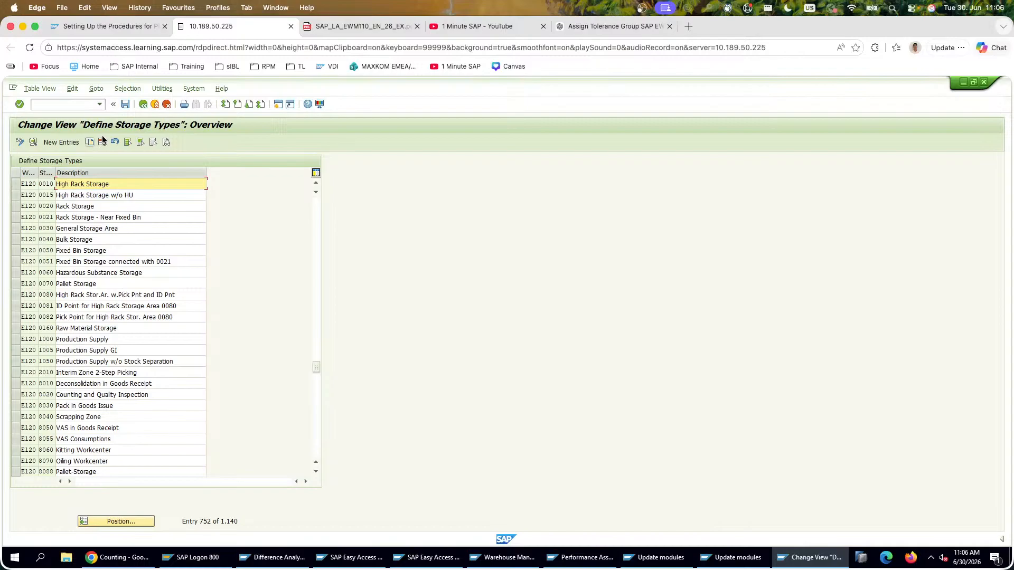
left_click(138, 103)
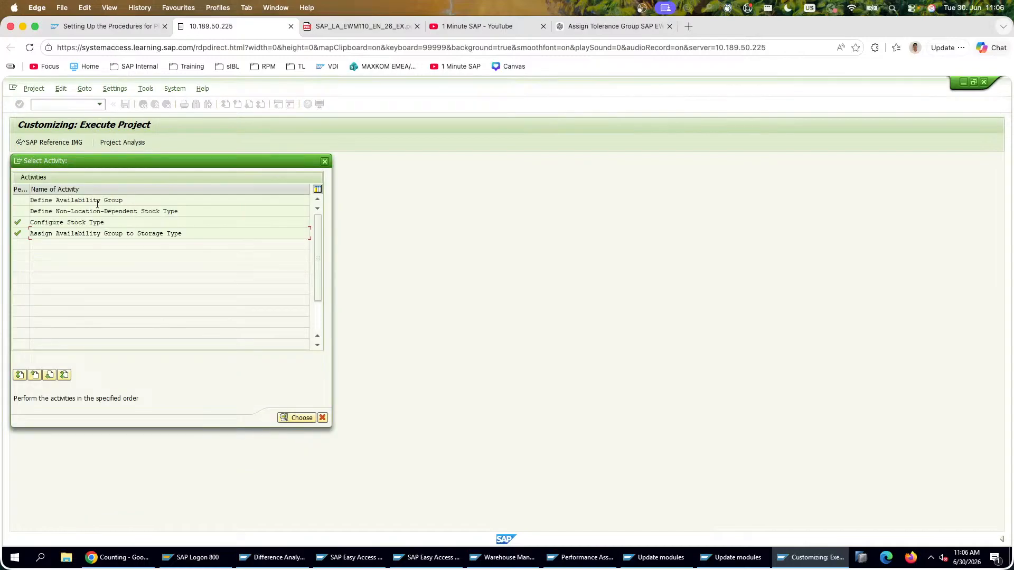
Step: Look over Define Availability Group, then check the non-location-dependent stock types for warehouse E120 and return to the activity selection
double_click(99, 201)
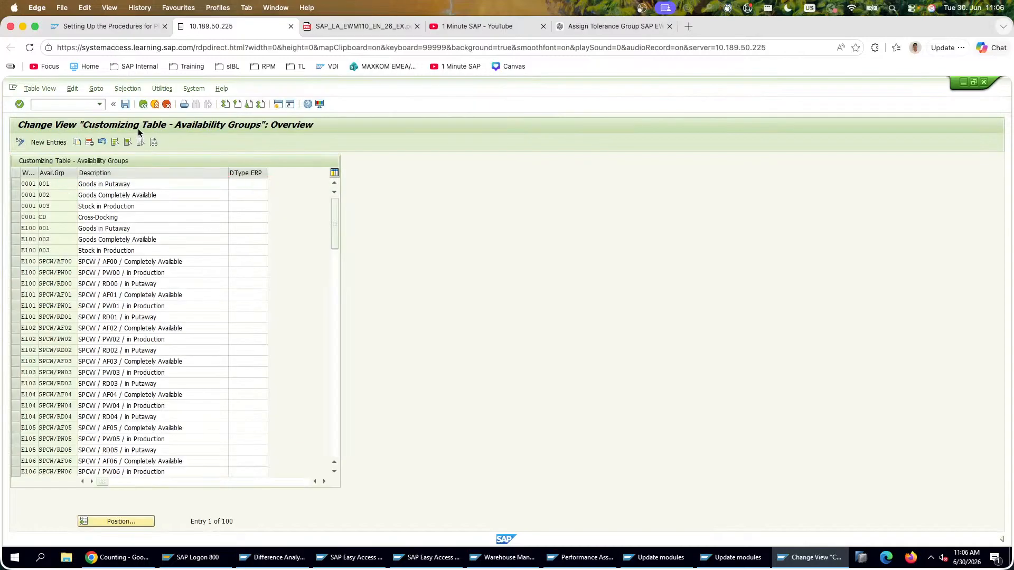
key("F3")
double_click(92, 211)
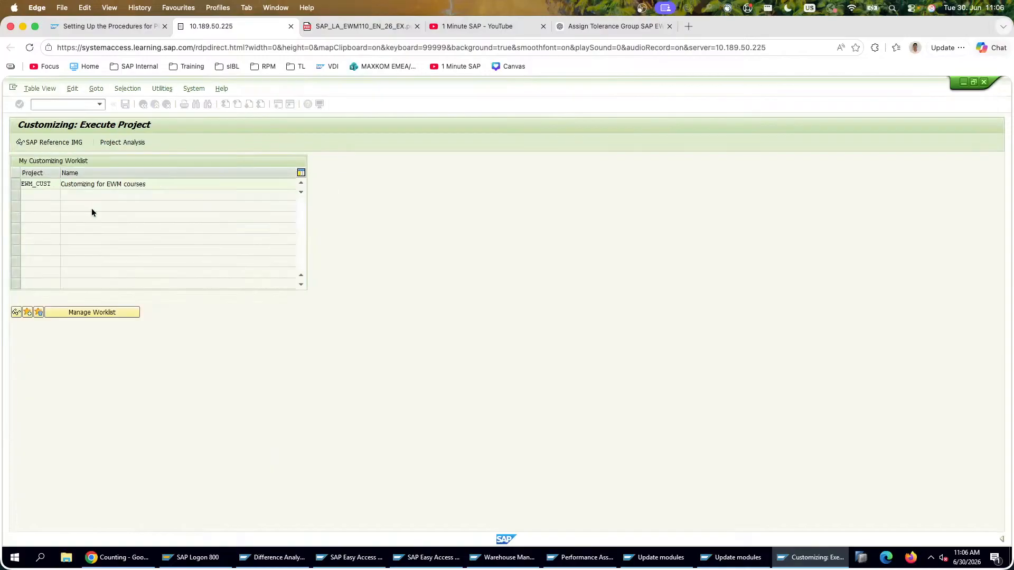
left_click(128, 521)
type("e120")
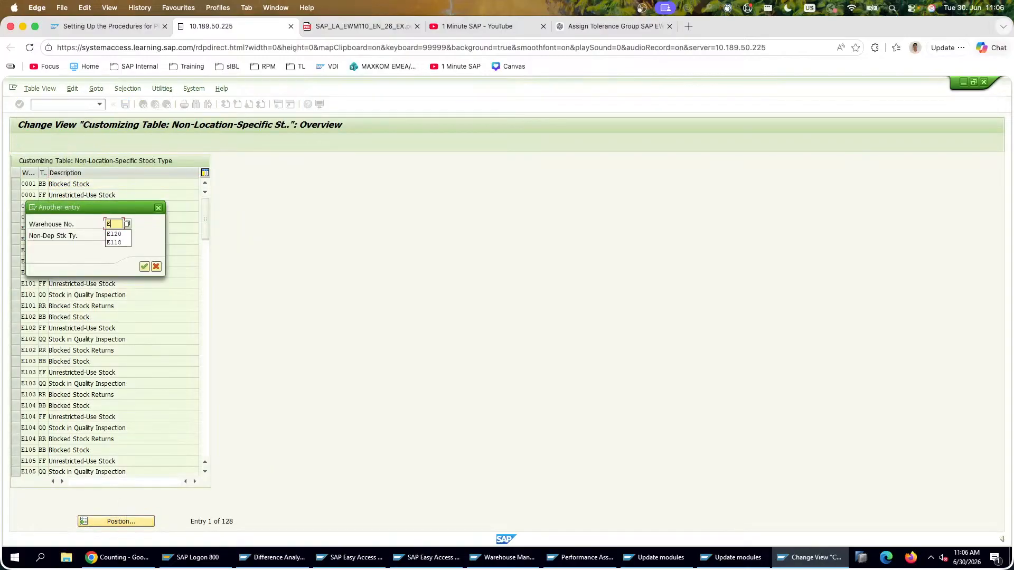
key("Return")
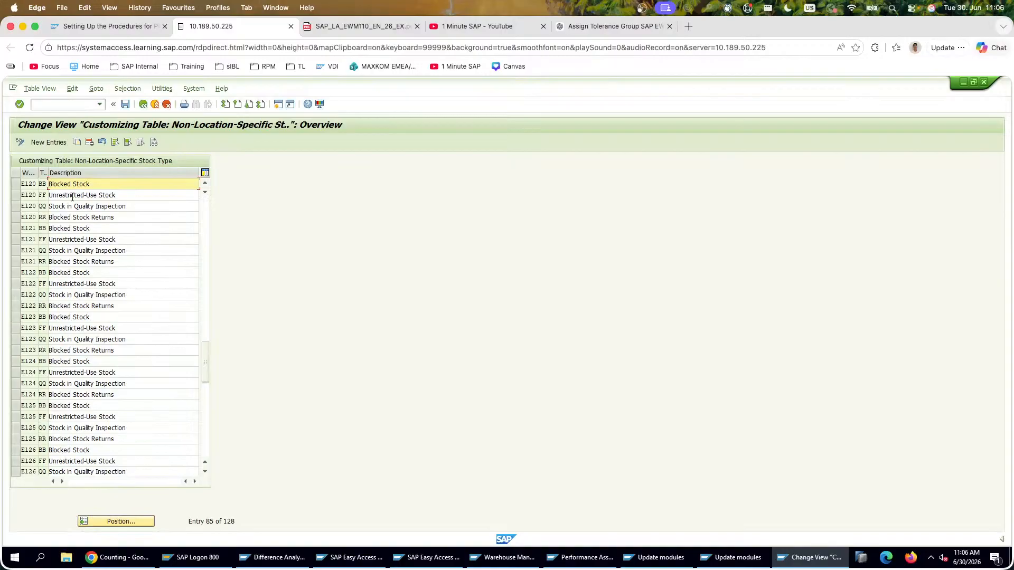
left_click(44, 195)
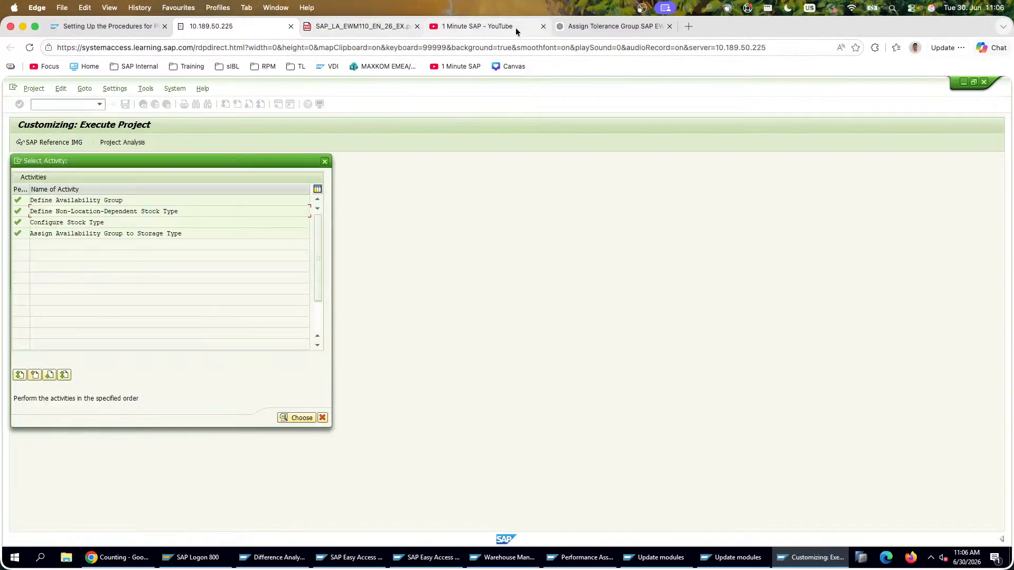
Step: Read ChatGPT's section on checking the ERP storage-location mapping, including its SPRO path and required entries, then check the exercise PDF
left_click(612, 26)
scroll(393, 381, "down", 7)
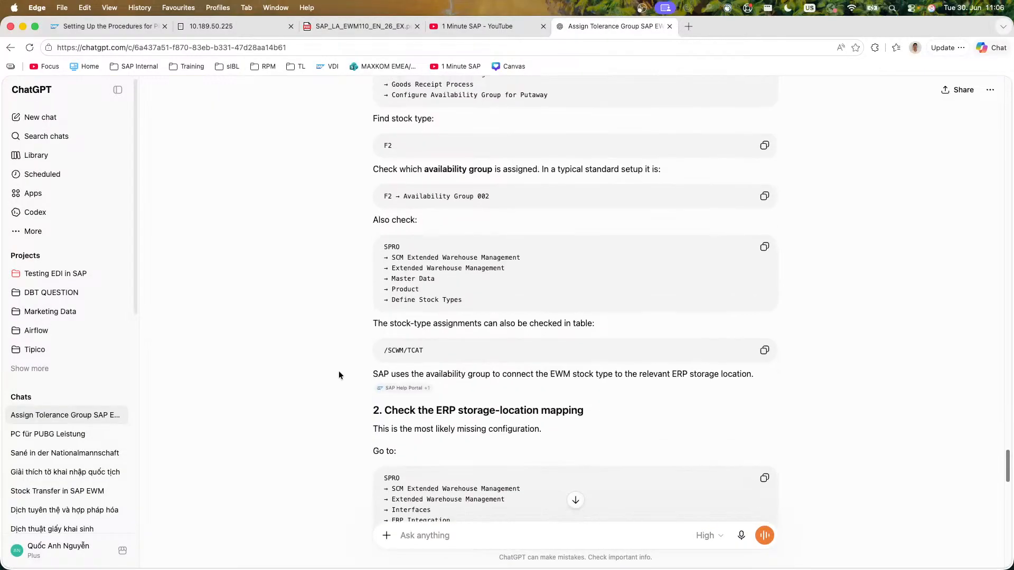
triple_click(475, 207)
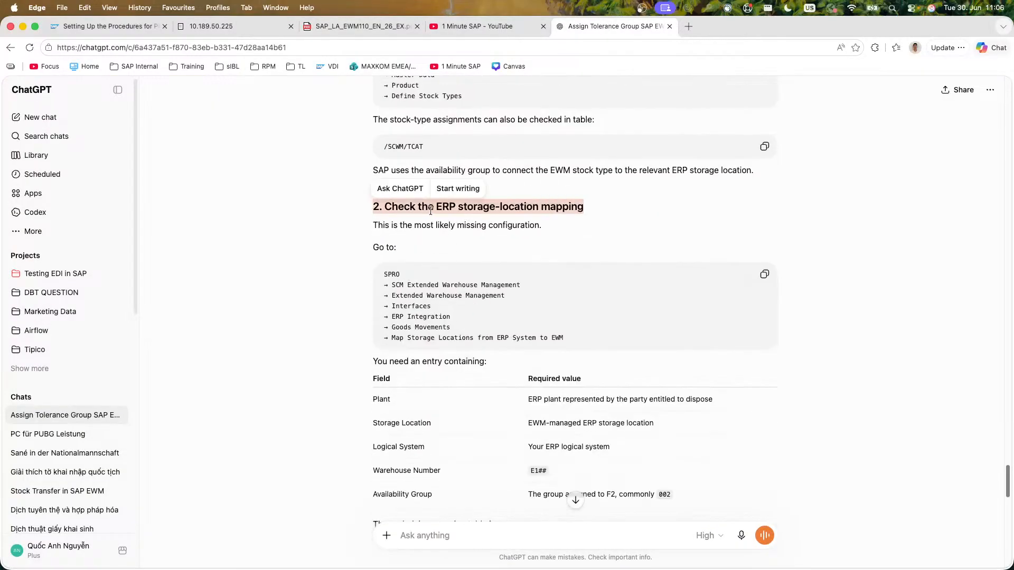
left_click(327, 247)
scroll(327, 247, "down", 2)
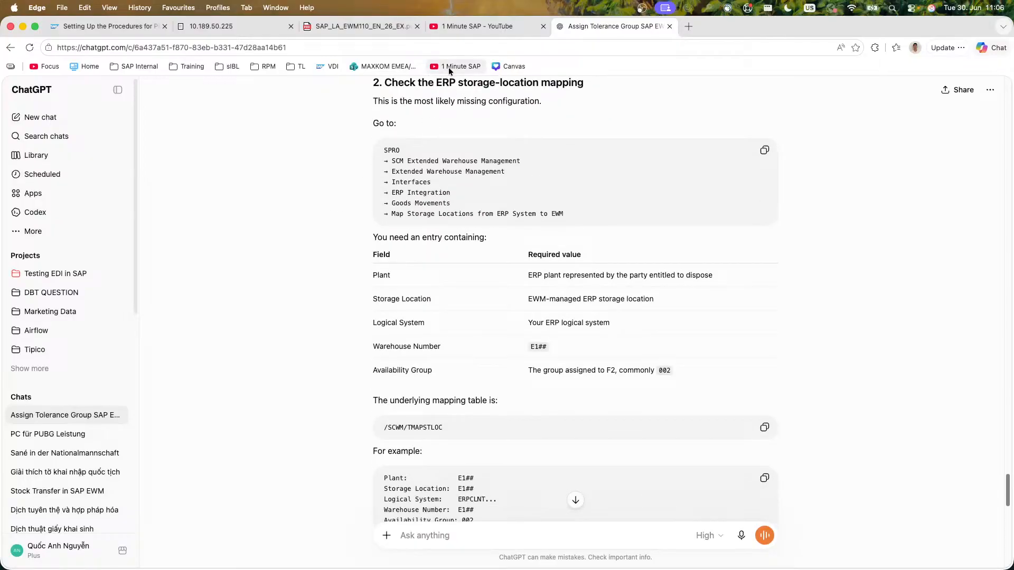
triple_click(508, 217)
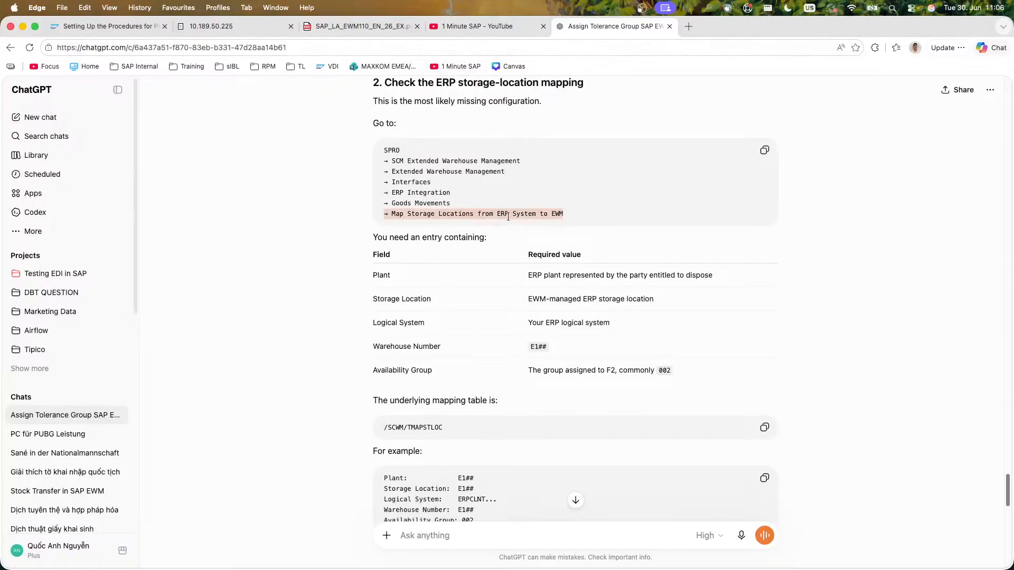
left_click(319, 211)
scroll(325, 206, "down", 1)
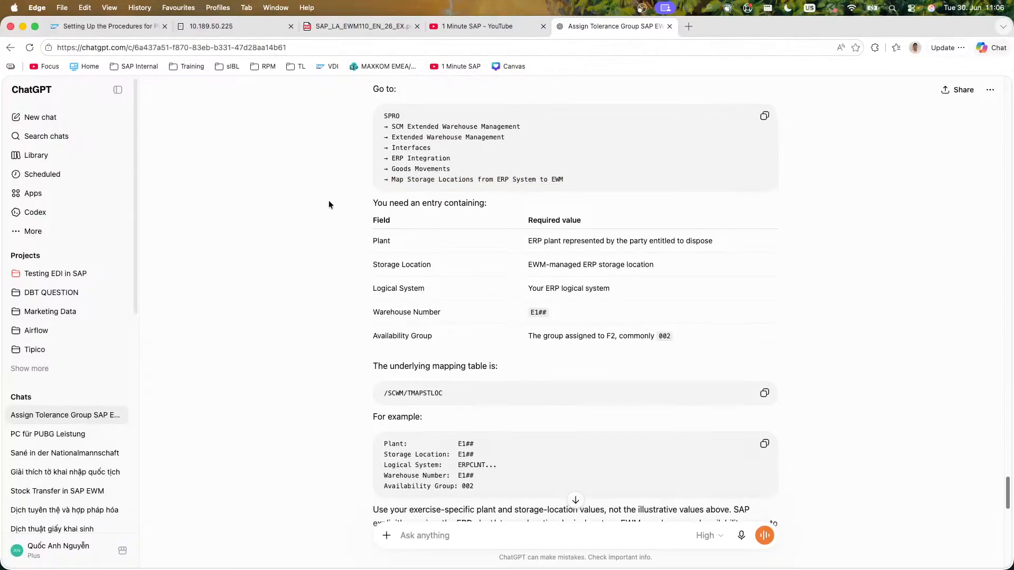
left_click(461, 27)
left_click(347, 30)
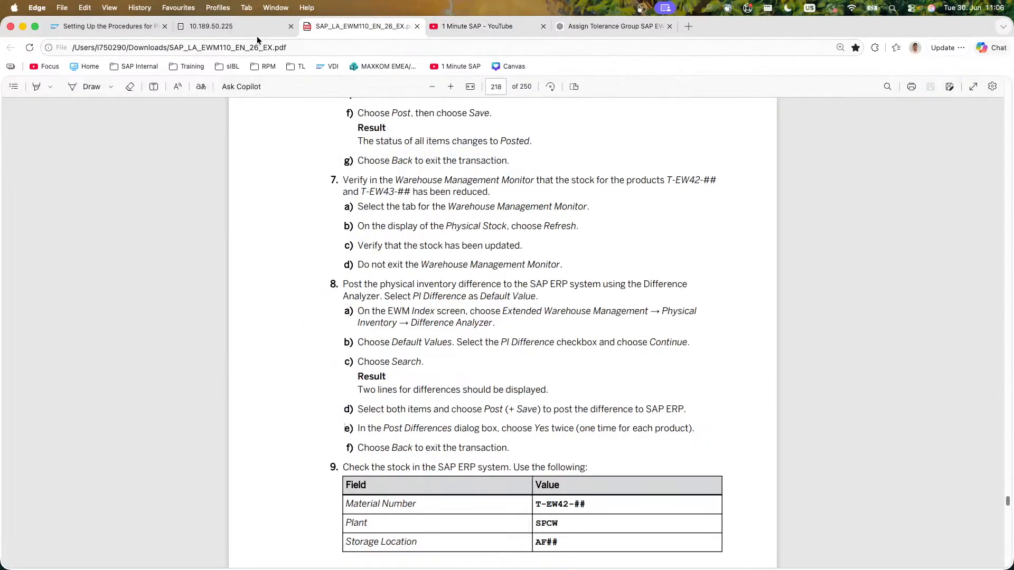
Step: Back in SAP, leave the activity selection and the customizing screens, then run transaction spro and display the SAP Reference IMG
left_click(240, 29)
key("Escape")
left_click(142, 106)
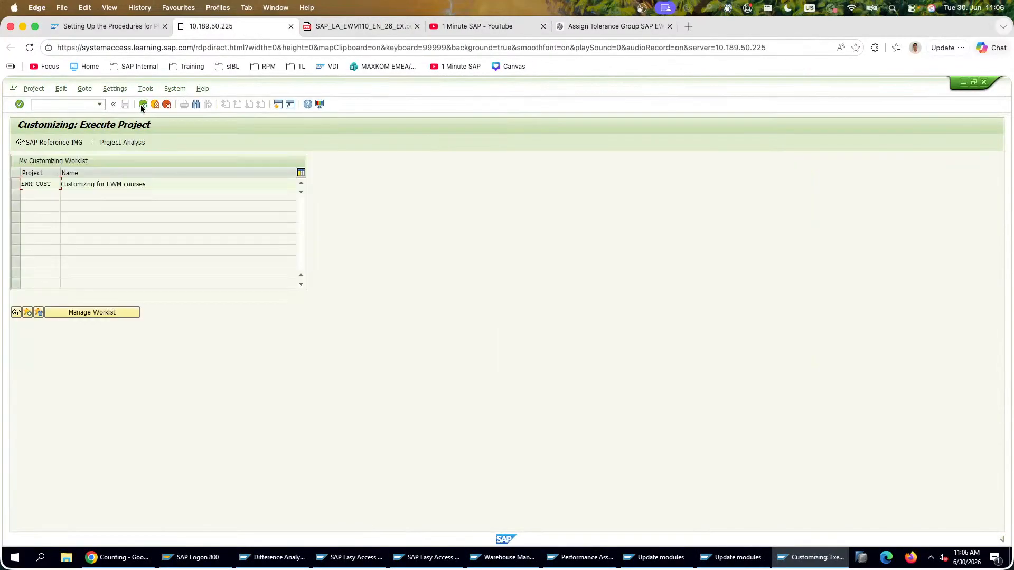
left_click(140, 105)
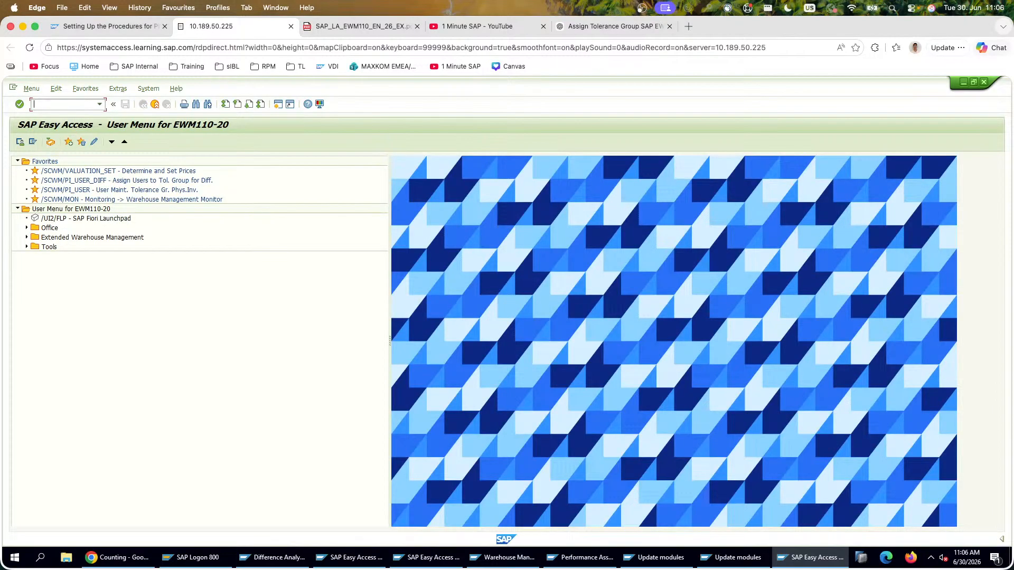
type("spro")
key("Return")
left_click(55, 144)
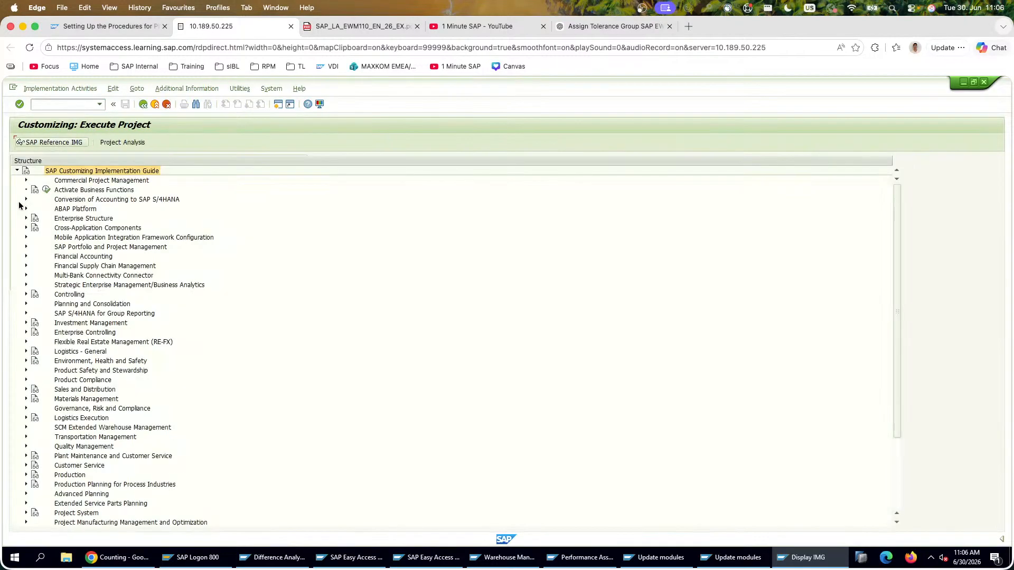
Step: Expand Logistics Execution and its Extended Warehouse Management Integration node, and compare them with the mapping path given in ChatGPT
left_click(26, 418)
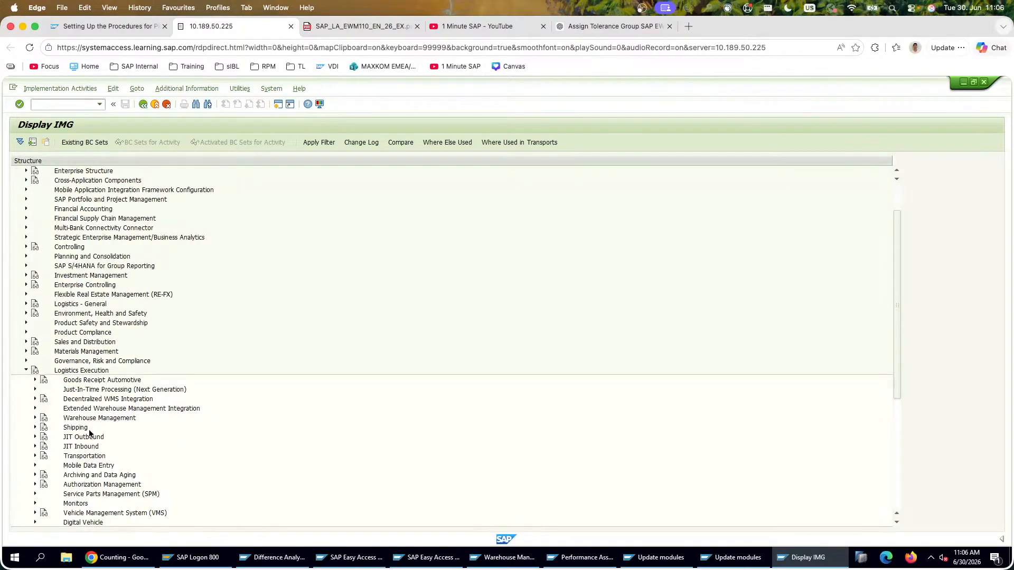
left_click(35, 410)
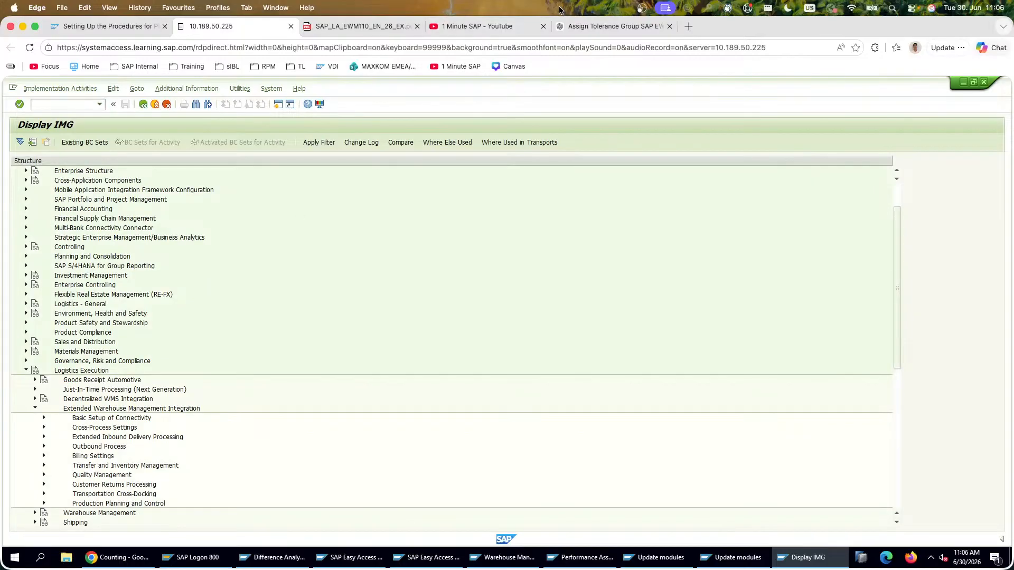
left_click(584, 21)
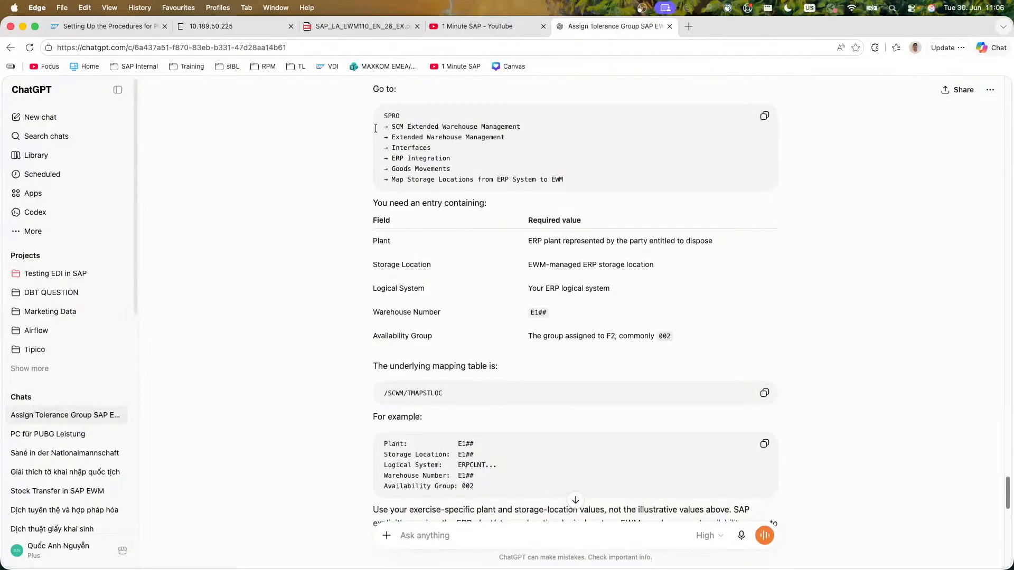
left_click(256, 32)
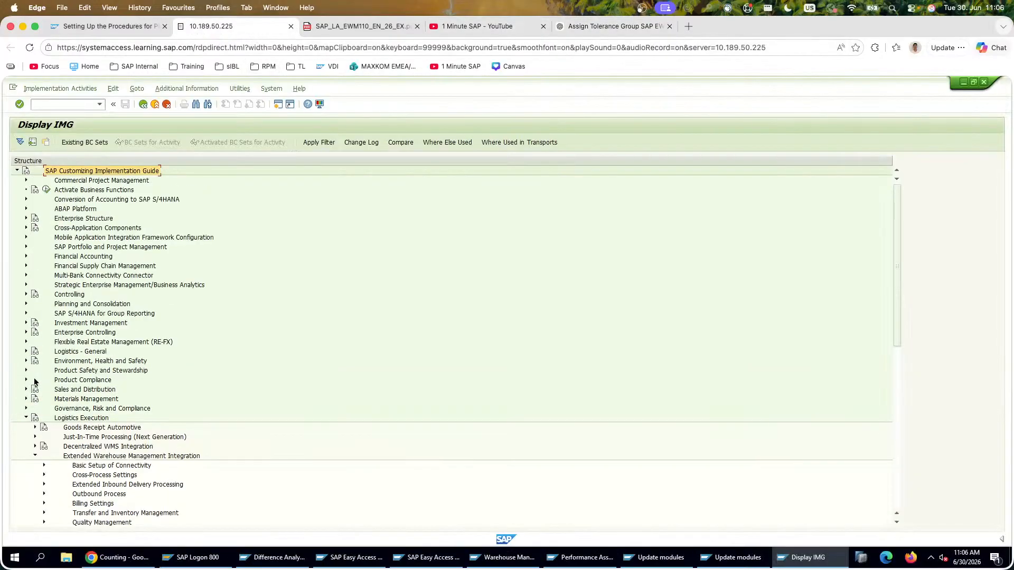
Step: Collapse Extended Warehouse Management Integration and expand Warehouse Management > Interfaces > Inventory Management under Logistics Execution
left_click(35, 456)
left_click(35, 465)
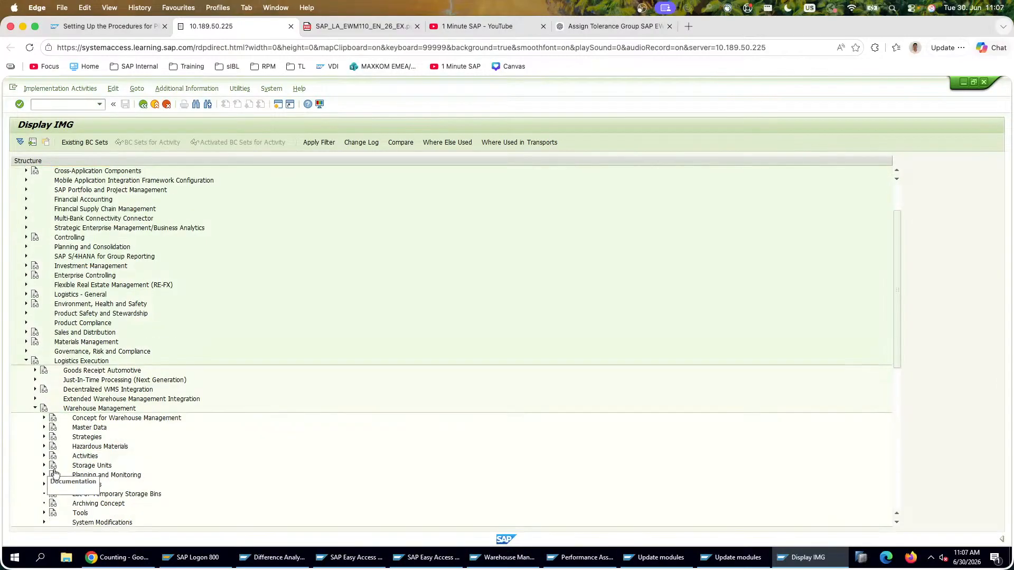
scroll(51, 469, "down", 1)
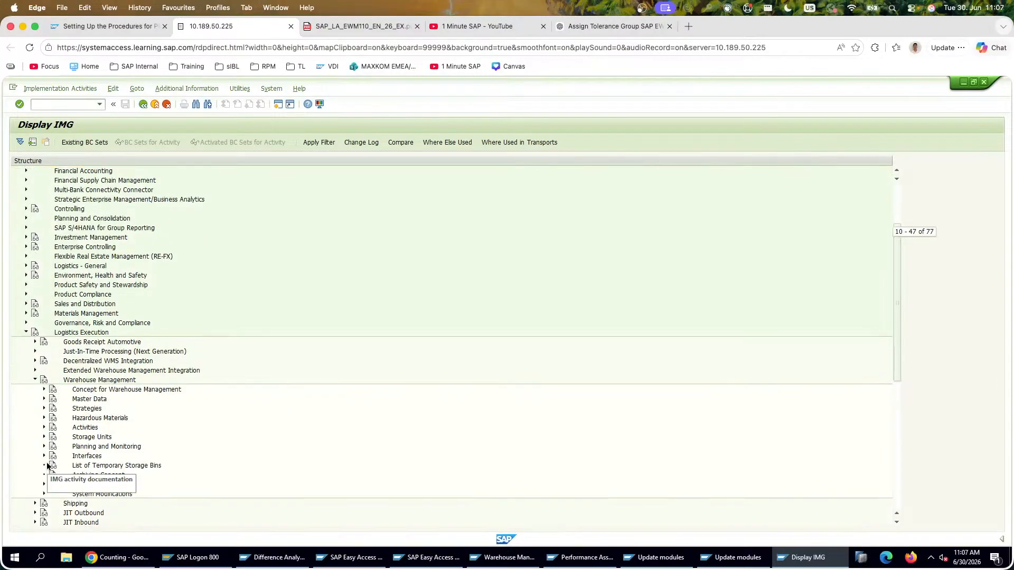
left_click(43, 455)
left_click(93, 467)
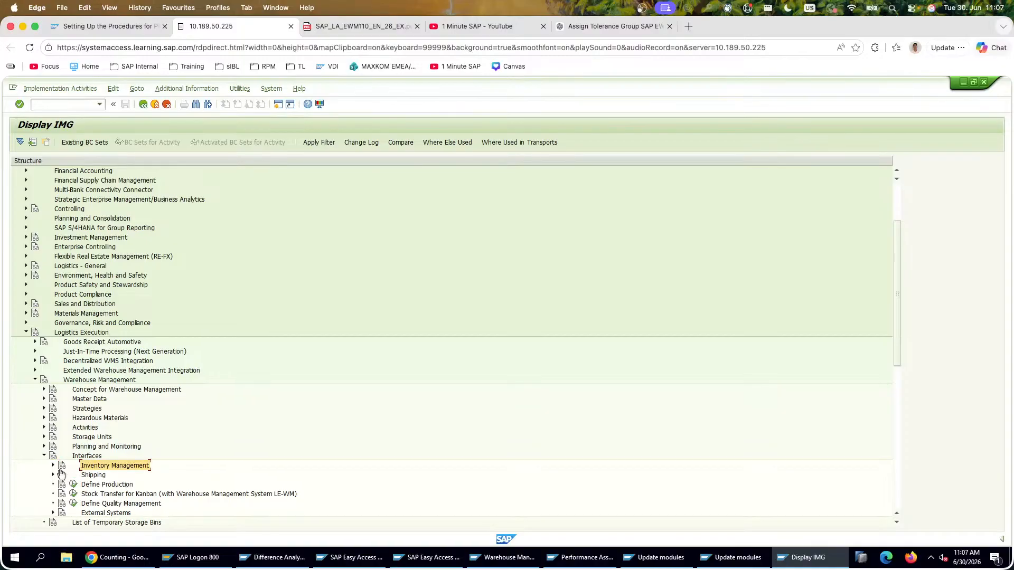
left_click(53, 465)
Step: Look through the Inventory Management and Shipping interface activities for the storage location mapping, leaving the Shipping node collapsed
left_click(144, 457)
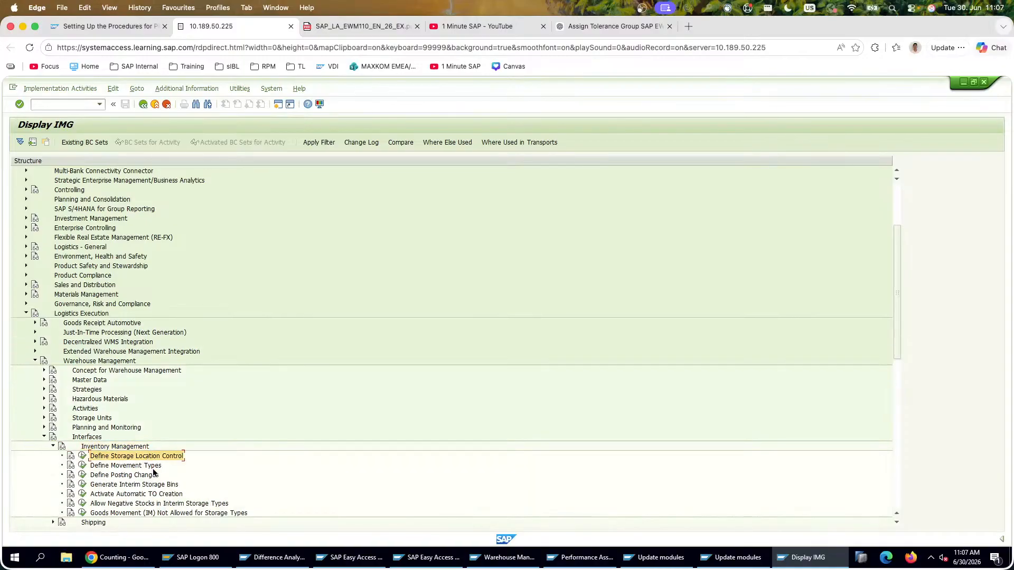
left_click(150, 466)
scroll(164, 485, "down", 2)
left_click(141, 458)
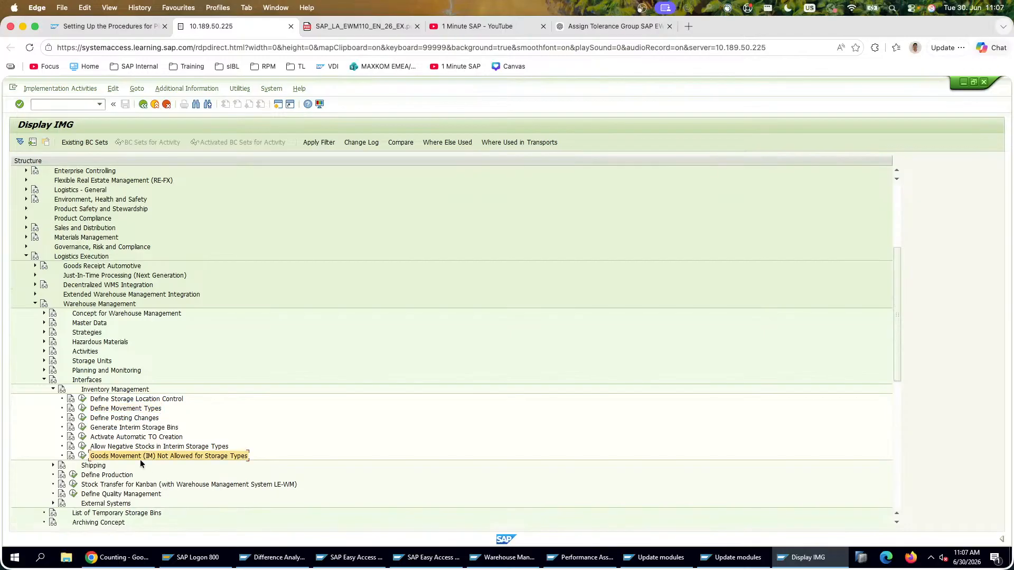
left_click(127, 401)
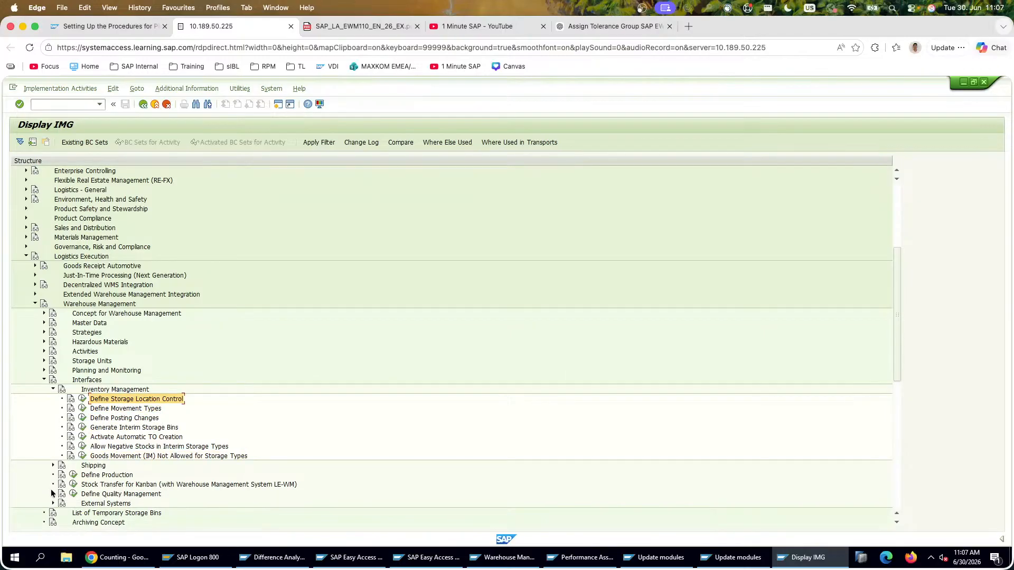
left_click(53, 465)
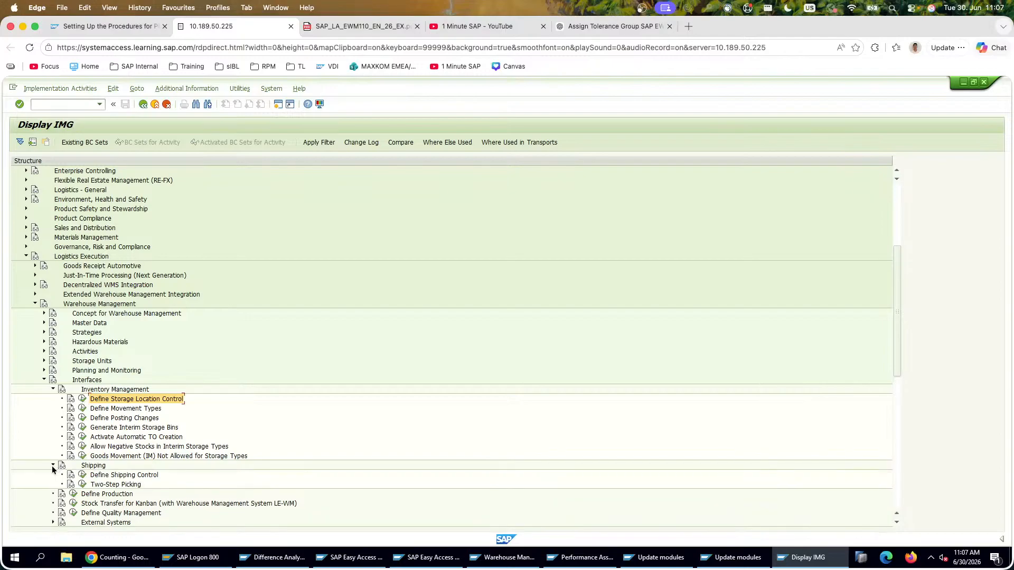
left_click(52, 466)
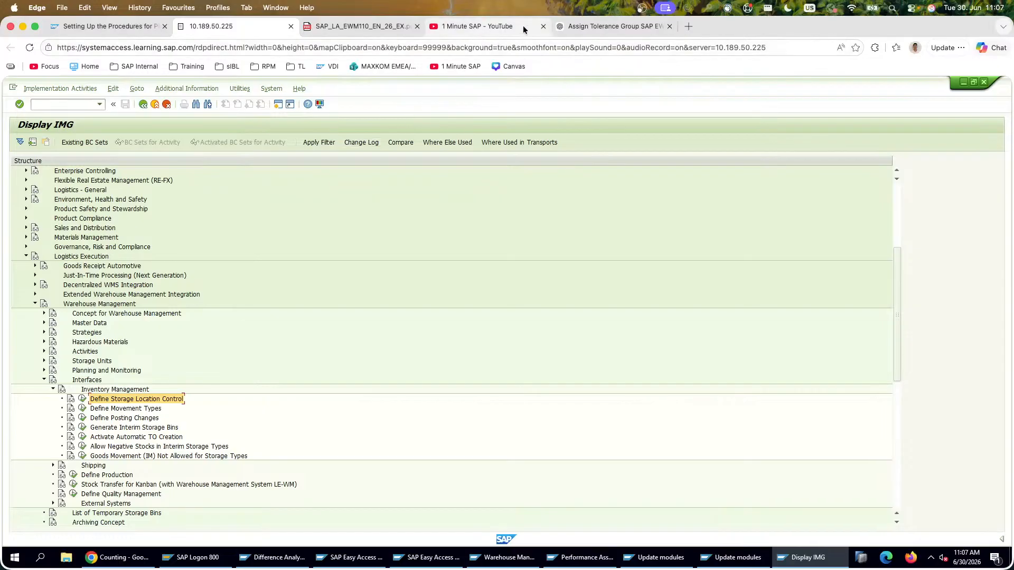
Step: Recheck the mapping path in ChatGPT, then collapse the Inventory Management, Interfaces and Warehouse Management nodes in the SAP IMG
left_click(606, 22)
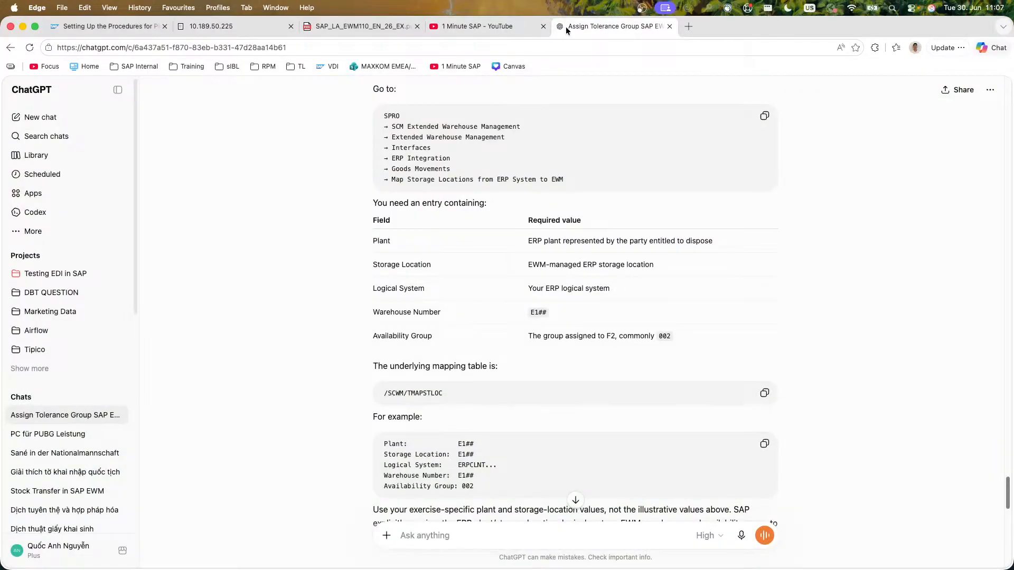
left_click(234, 31)
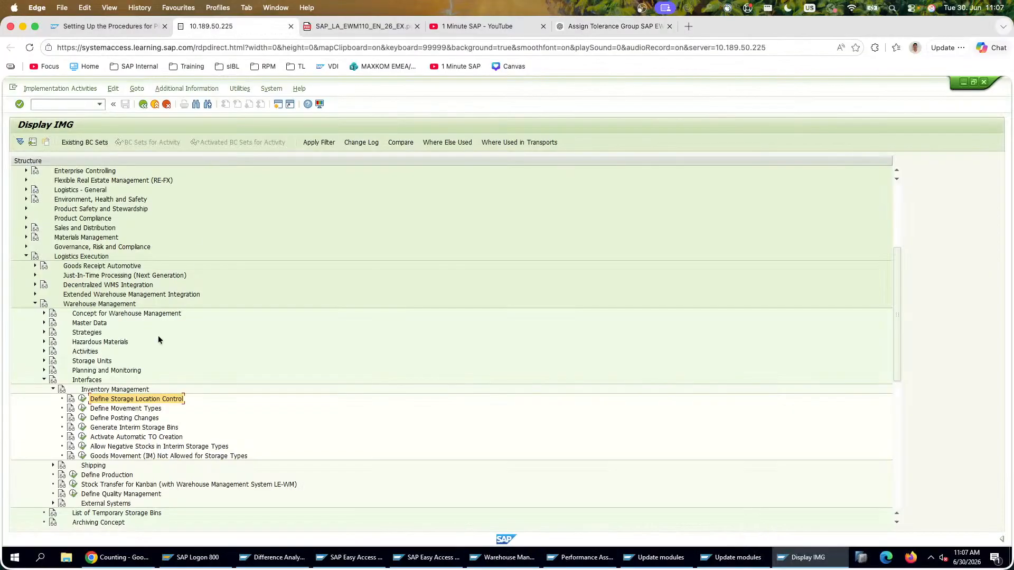
left_click(52, 391)
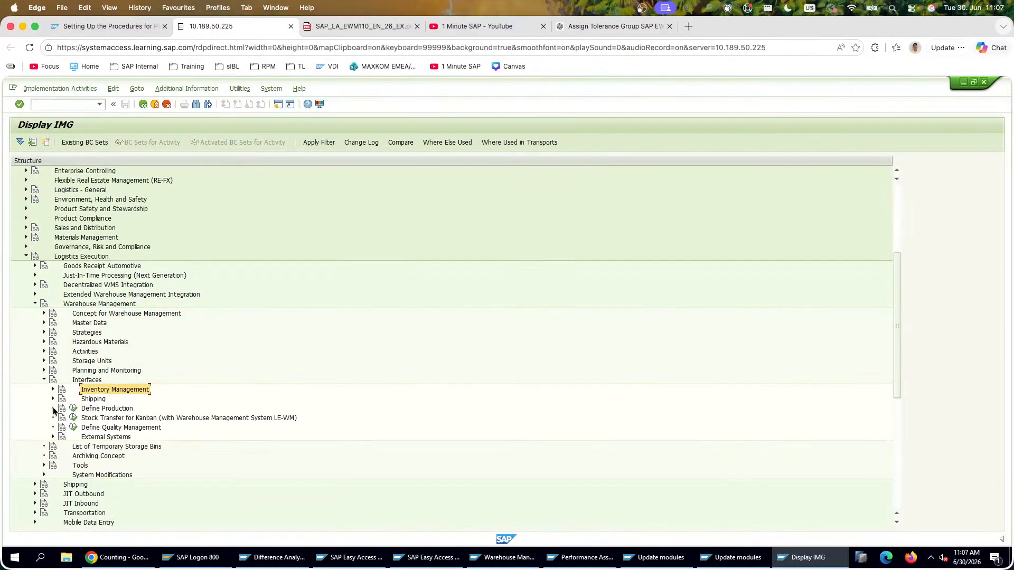
left_click(44, 380)
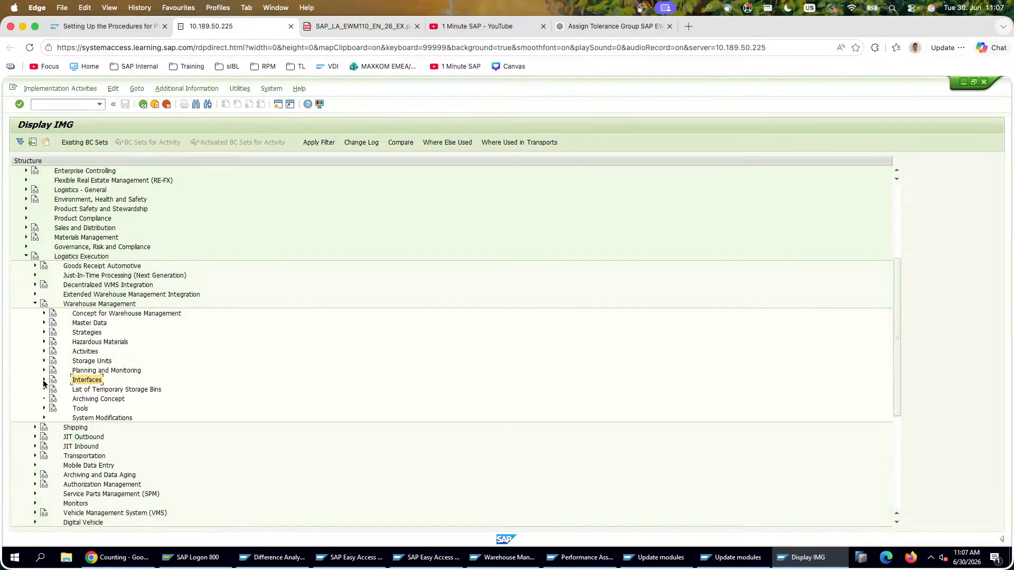
left_click(45, 381)
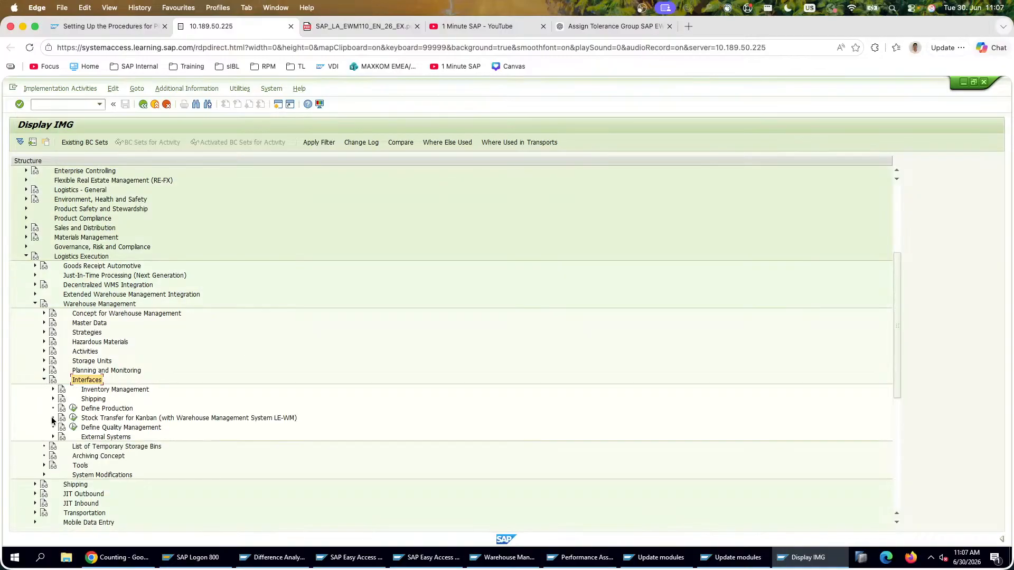
left_click(33, 304)
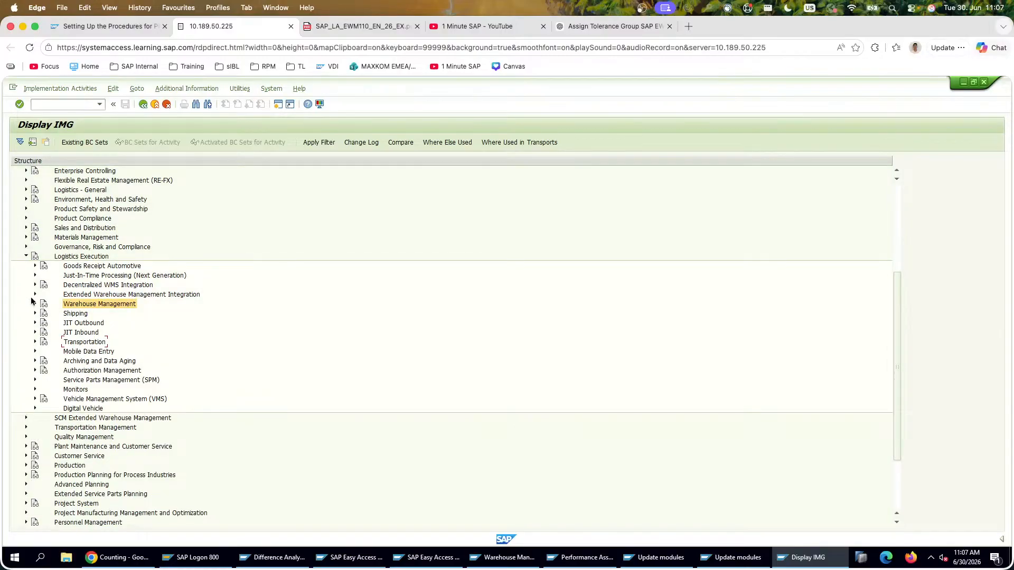
Step: Look into Extended Warehouse Management Integration again, recheck the path in ChatGPT and collapse Logistics Execution back in SAP
left_click(35, 295)
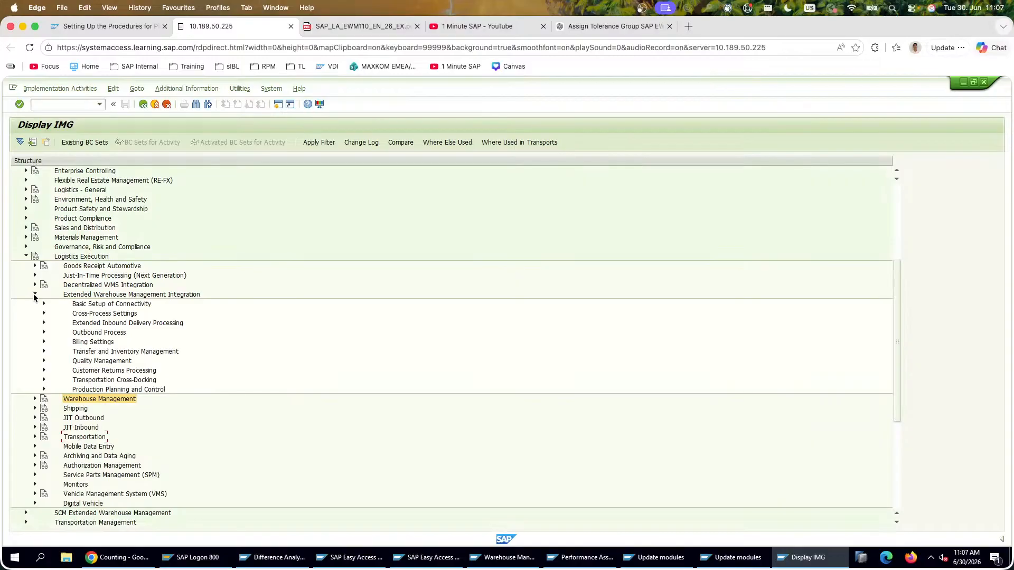
left_click(34, 295)
left_click(34, 295)
left_click(34, 295)
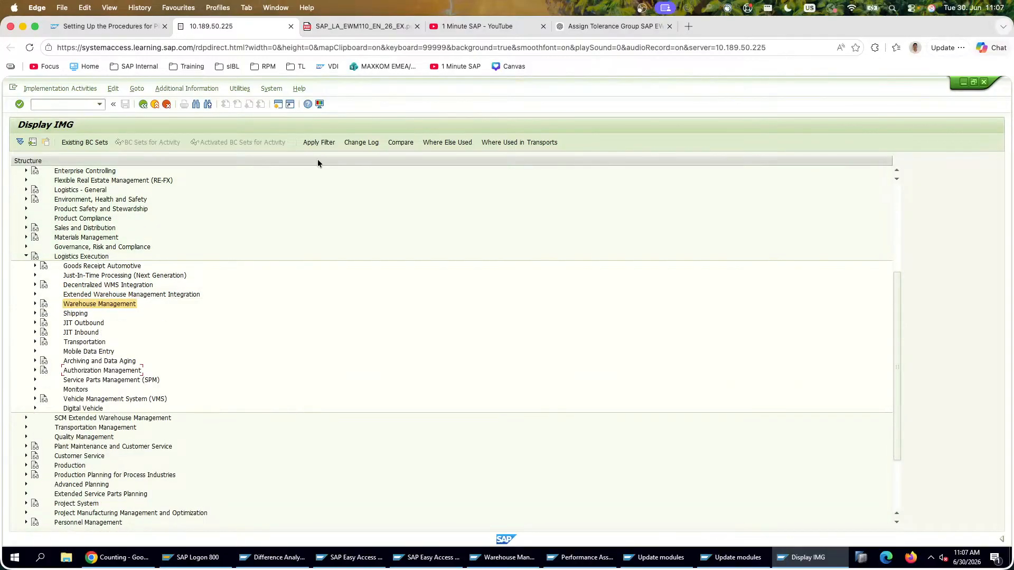
left_click(568, 28)
left_click(249, 26)
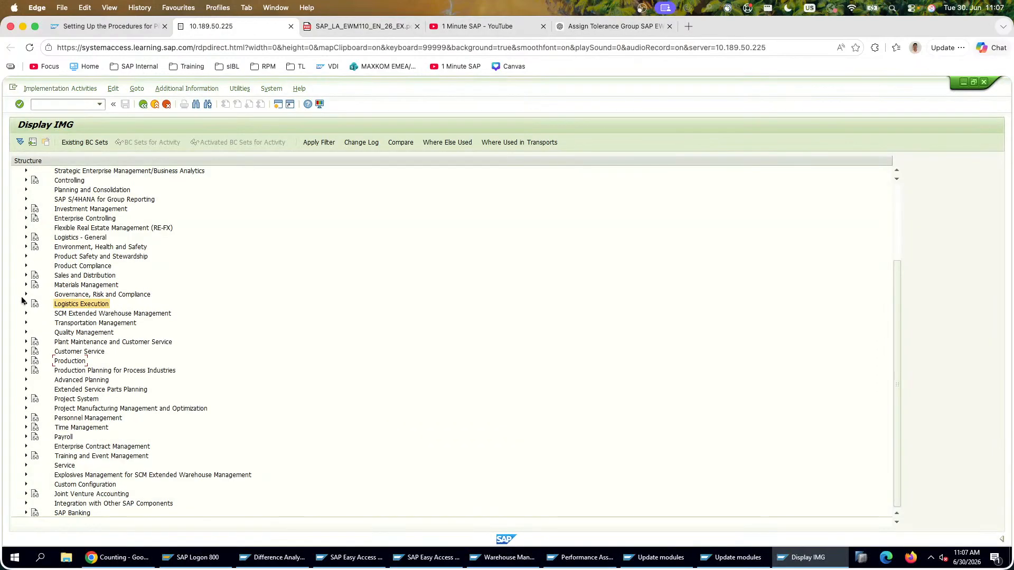
Step: Expand SCM Extended Warehouse Management > Extended Warehouse Management > Interfaces > ERP Integration > Goods Movements in the IMG
left_click(26, 313)
left_click(35, 322)
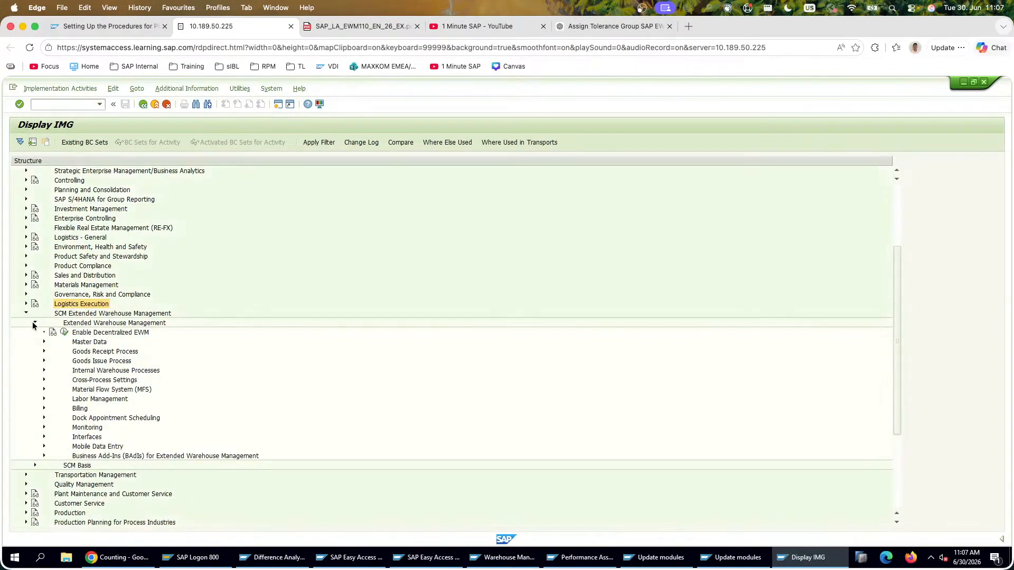
left_click(44, 437)
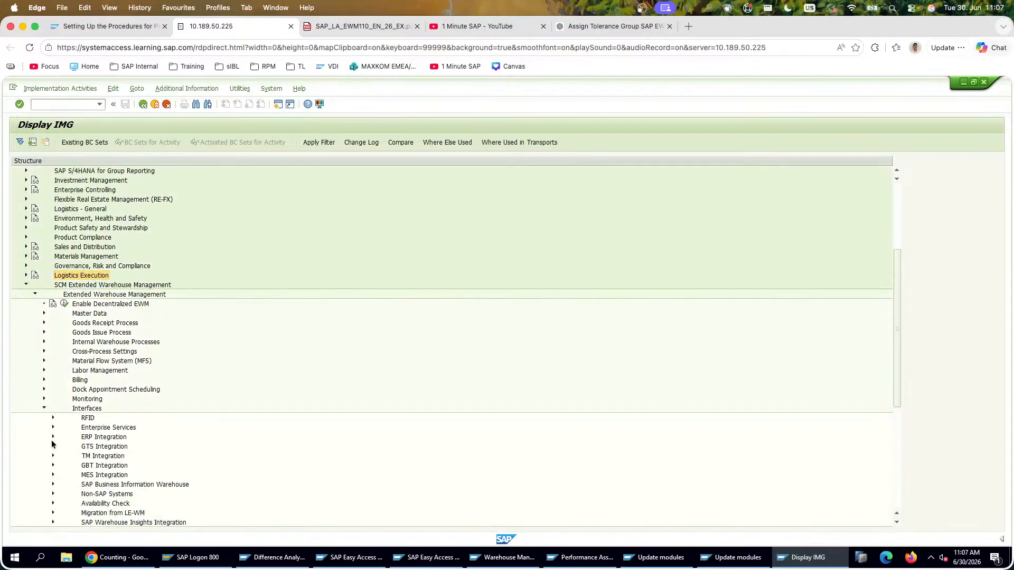
left_click(54, 436)
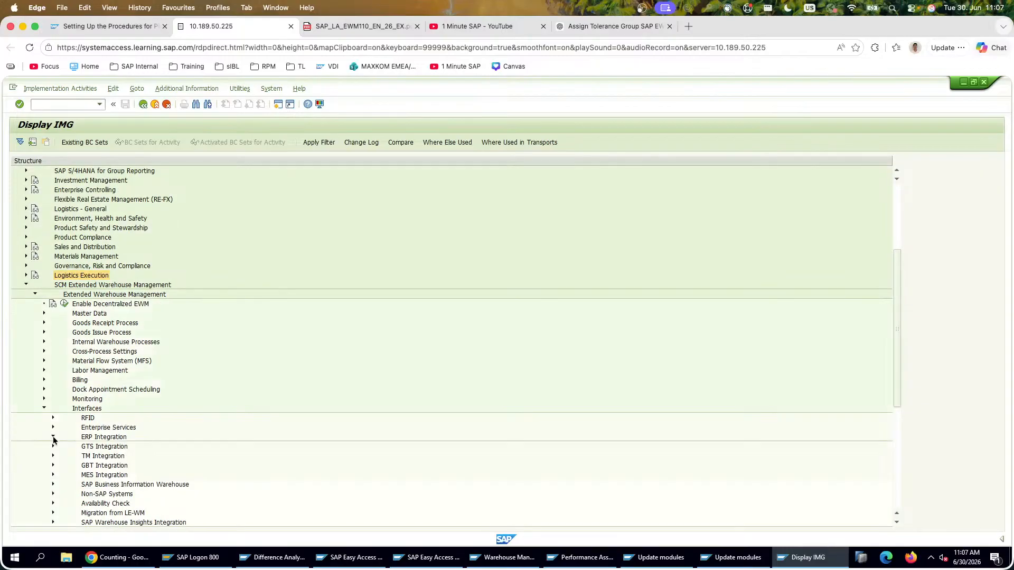
left_click(62, 475)
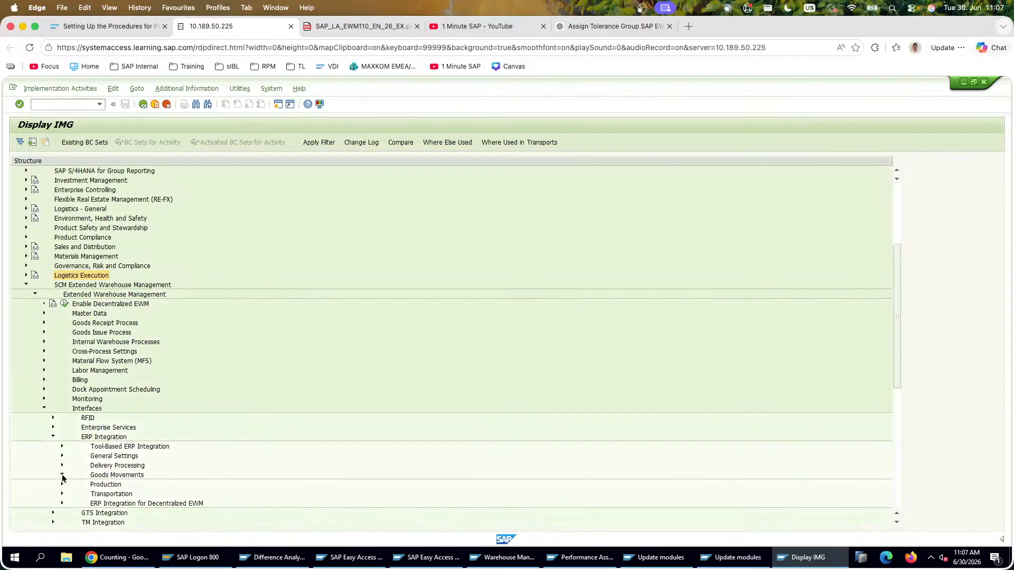
Step: Open the IMG activity Map Storage Locations from ERP System to EWM under Goods Movements
left_click(138, 447)
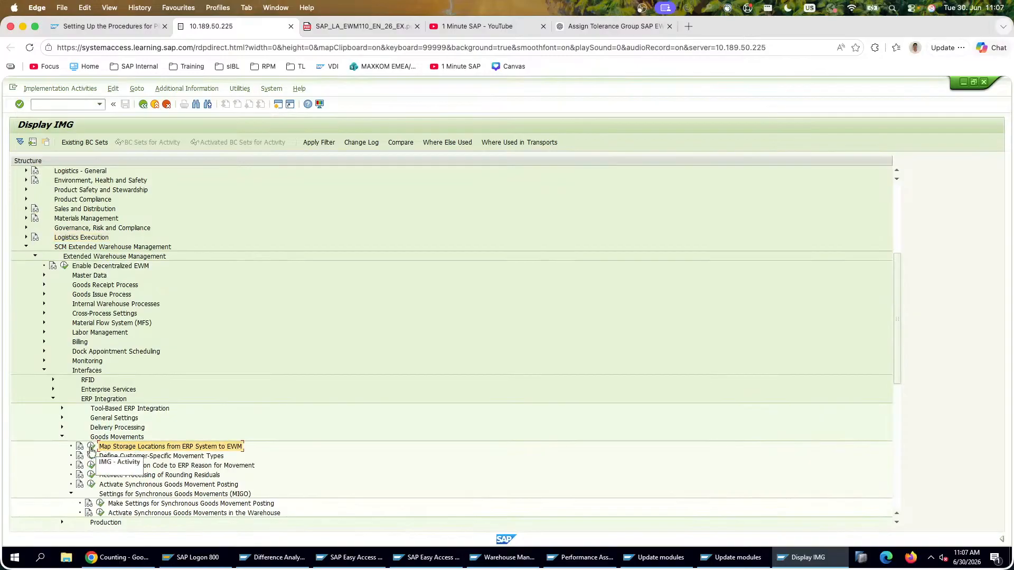
left_click(162, 457)
left_click(159, 448)
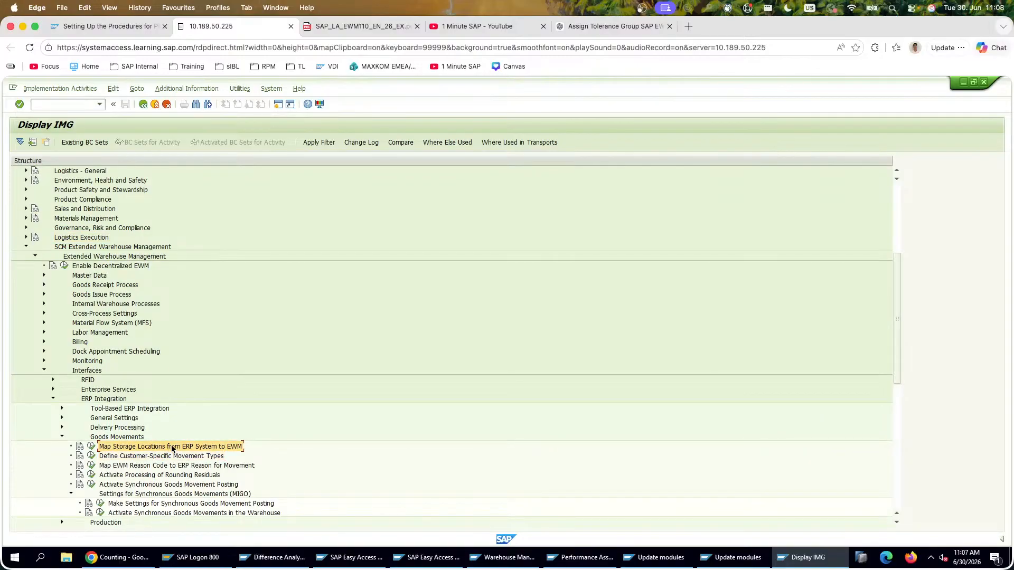
left_click(92, 447)
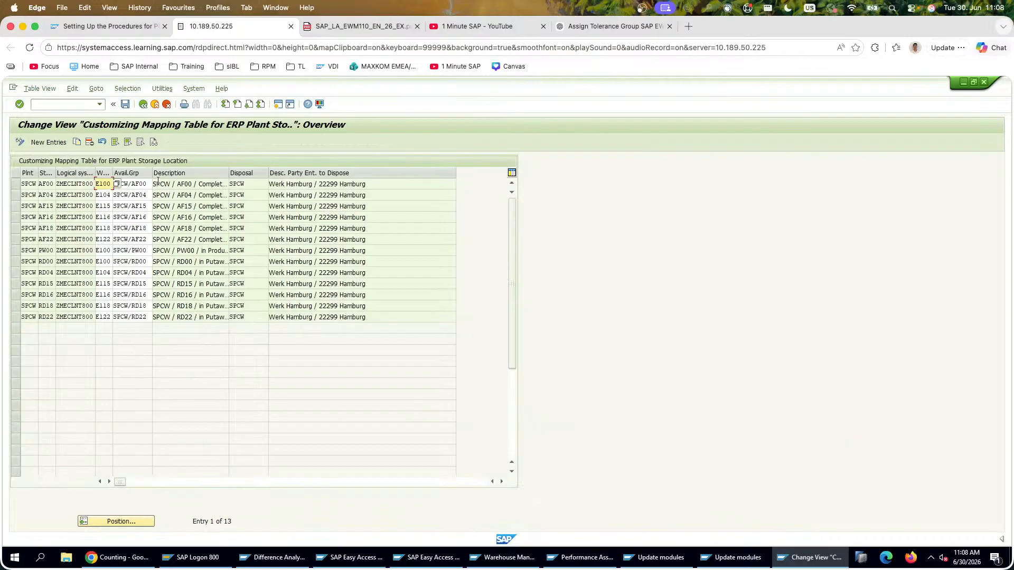
Step: Widen the plant and storage location columns and check the mapping table for warehouse E120 entries
left_click(141, 184)
left_click(51, 307)
left_click_drag(55, 177, 100, 177)
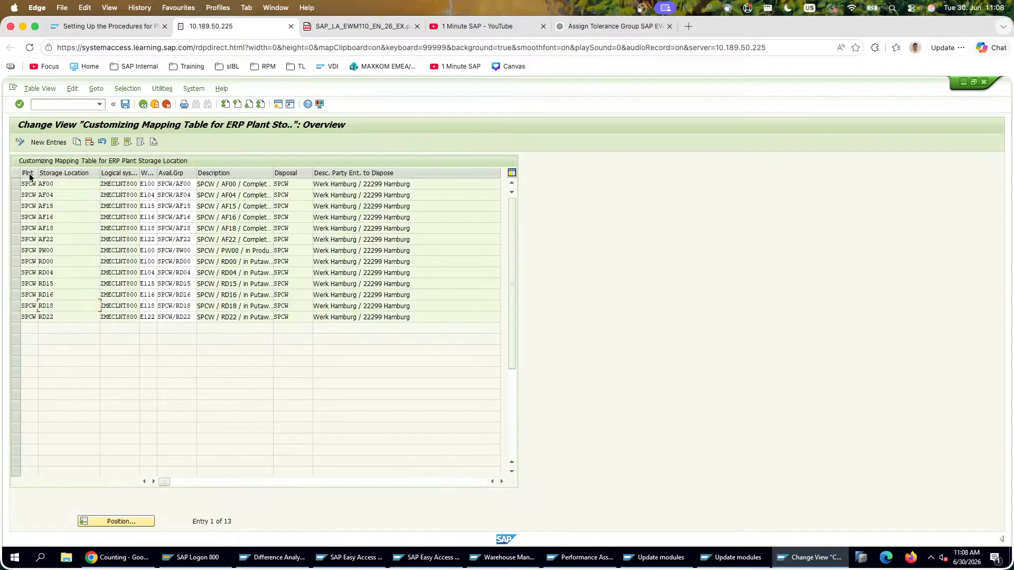
left_click_drag(37, 170, 64, 176)
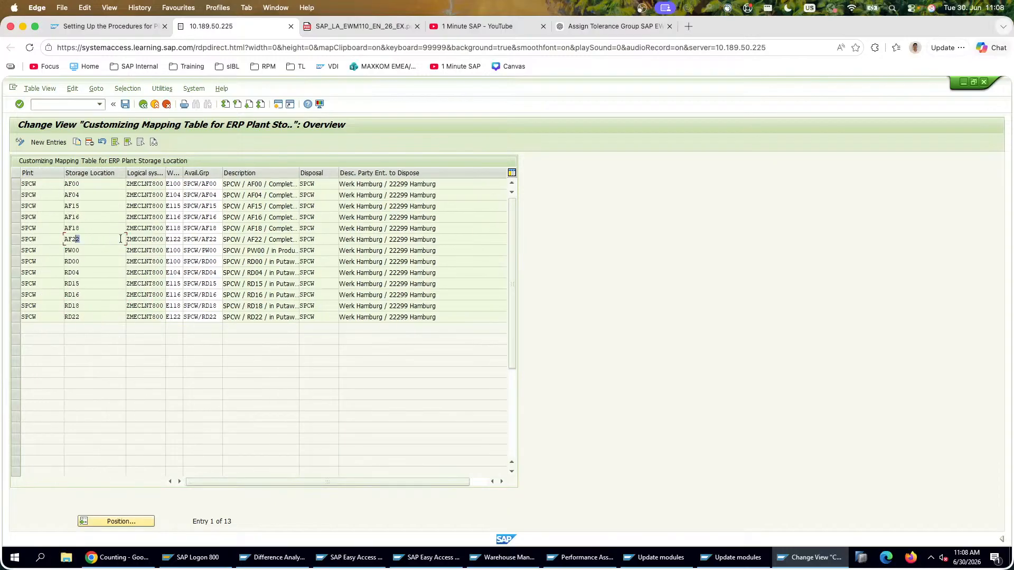
left_click(175, 240)
left_click(55, 143)
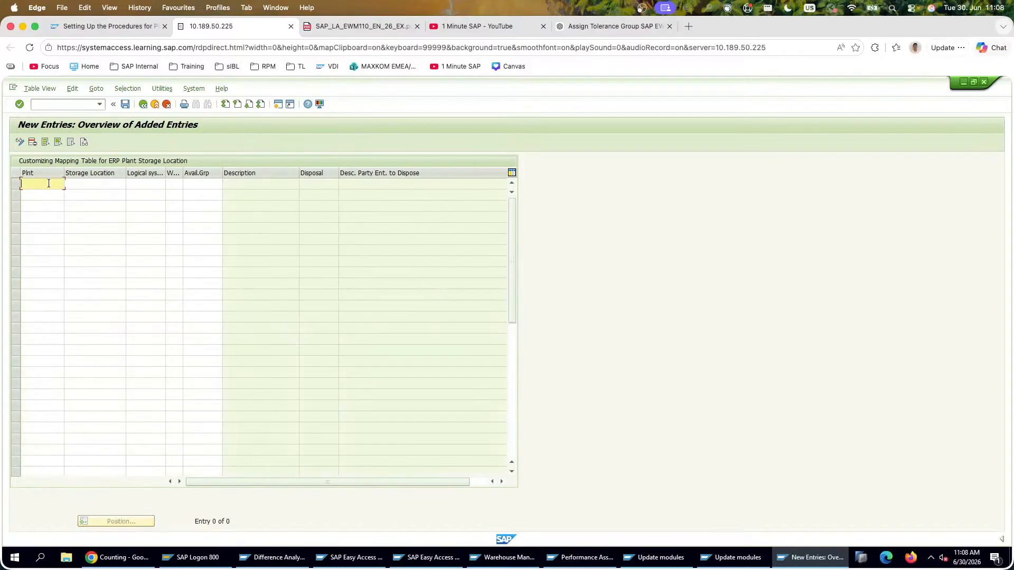
left_click(143, 104)
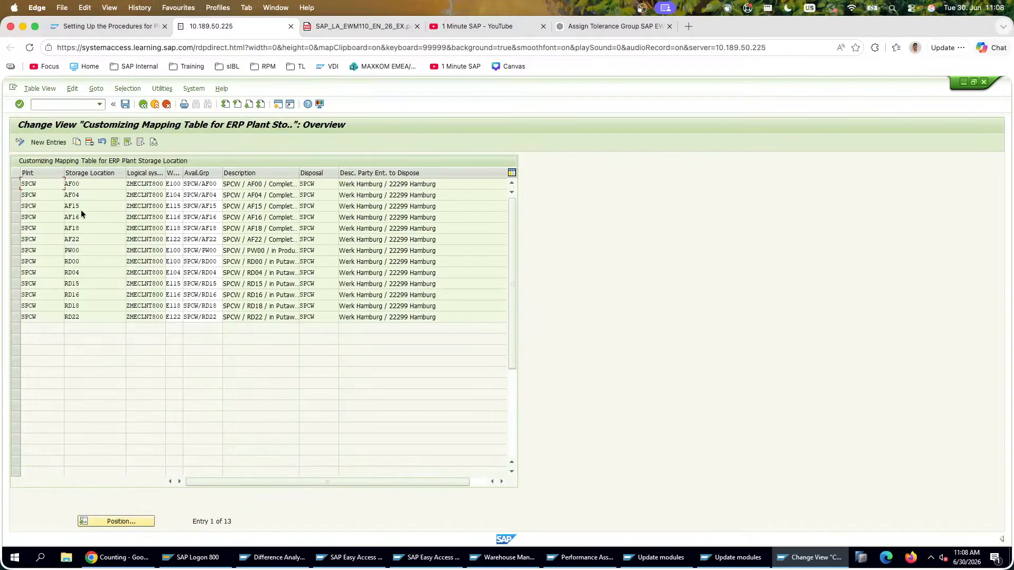
left_click(16, 228)
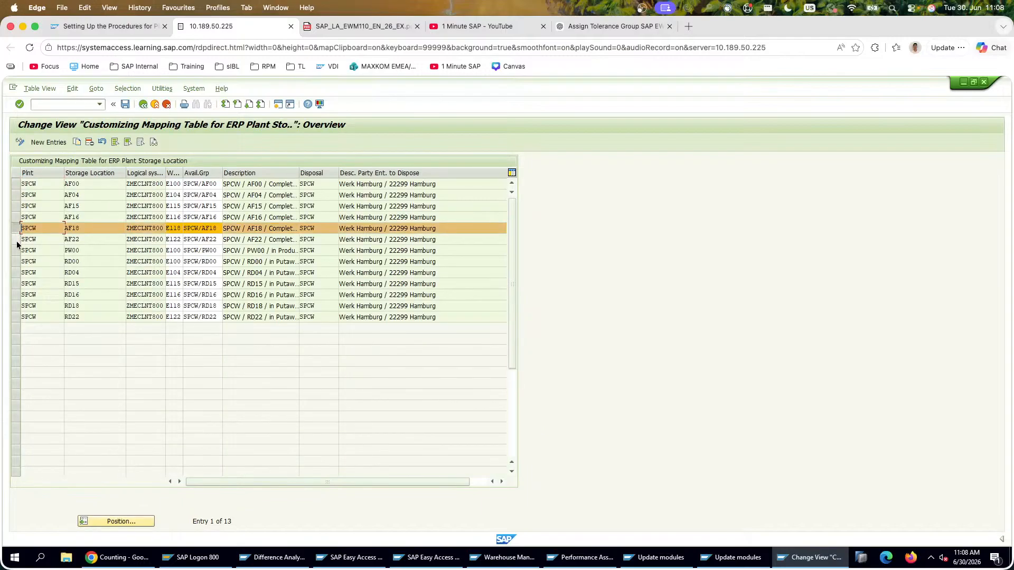
left_click(18, 241, "shift")
left_click(18, 229)
left_click(18, 239)
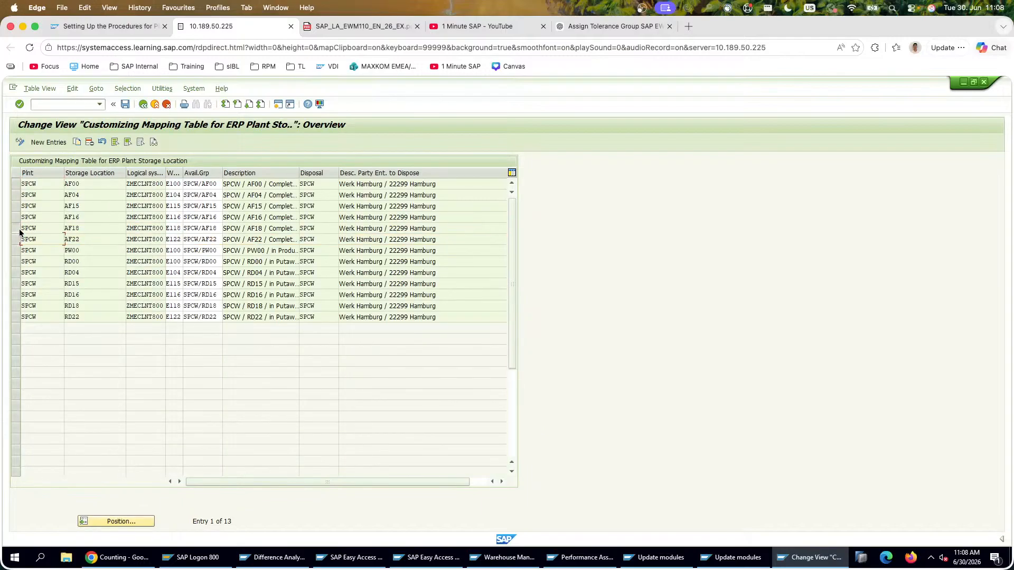
Step: Copy the SPCW AF18 mapping entry as storage location AF20 with warehouse E120 and availability group SPCW/AF20, and save it
left_click(18, 229)
left_click(90, 142)
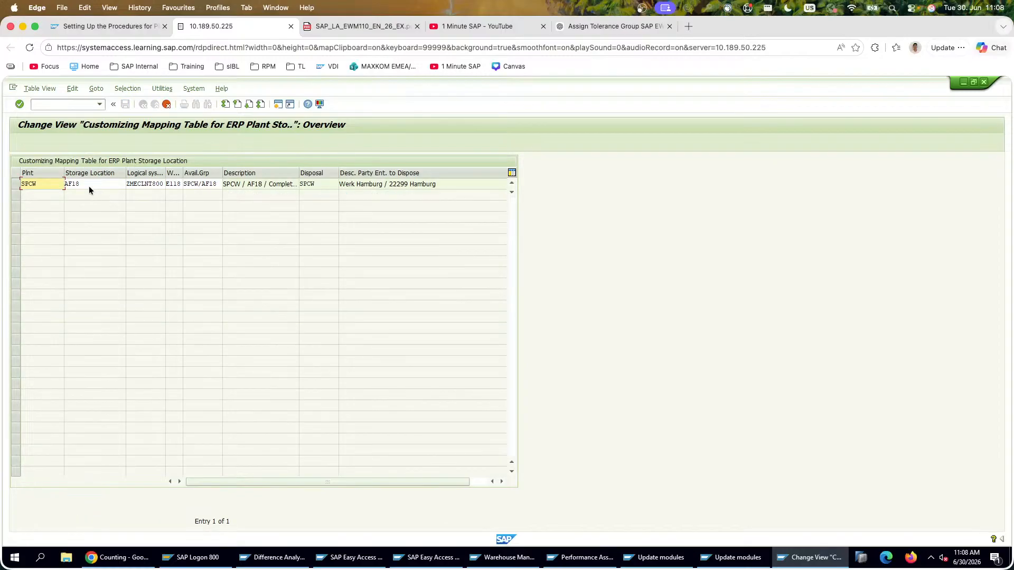
left_click(93, 185)
key("BackSpace")
type("20")
key("Tab")
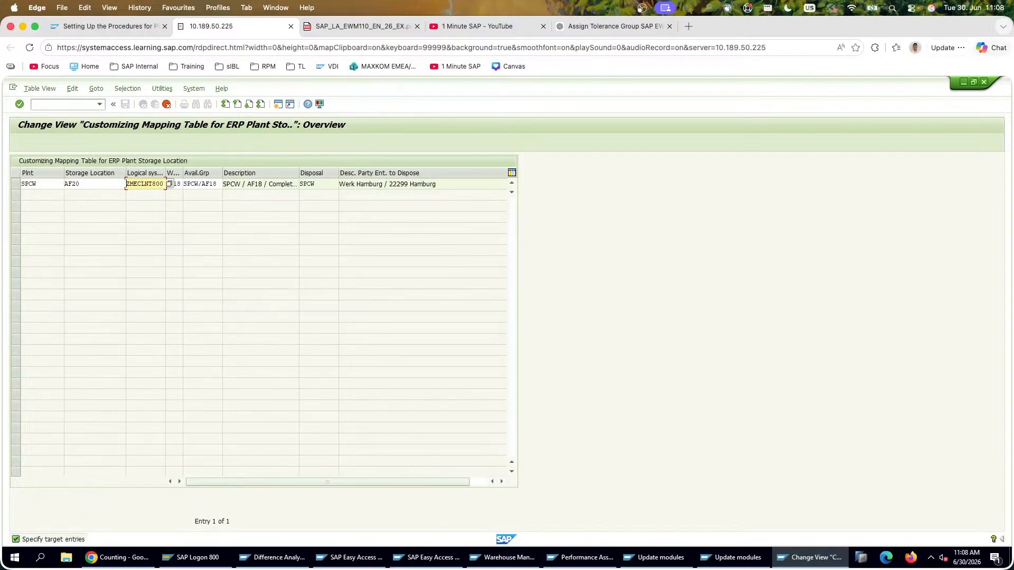
key("Tab")
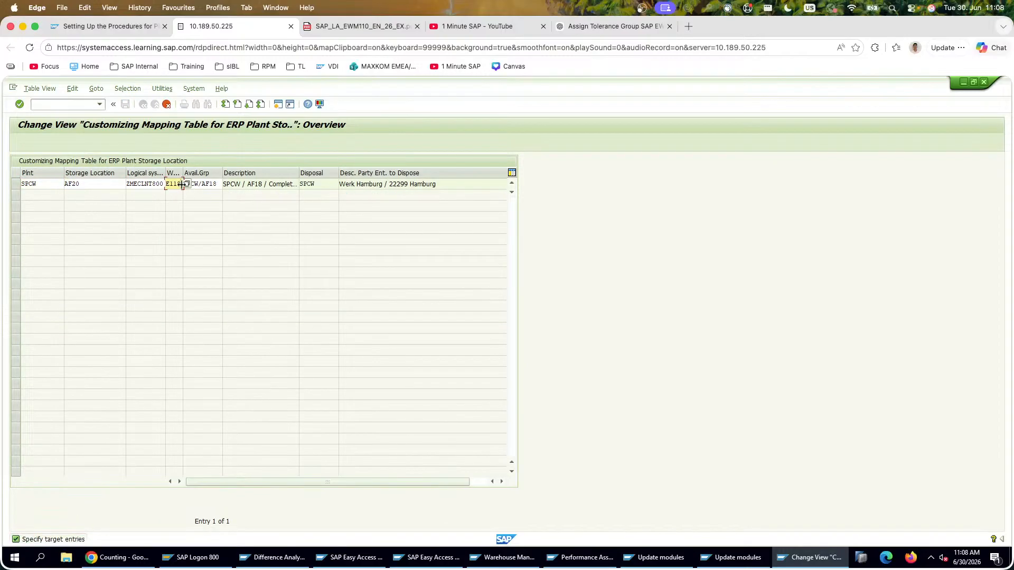
type("20")
key("Tab")
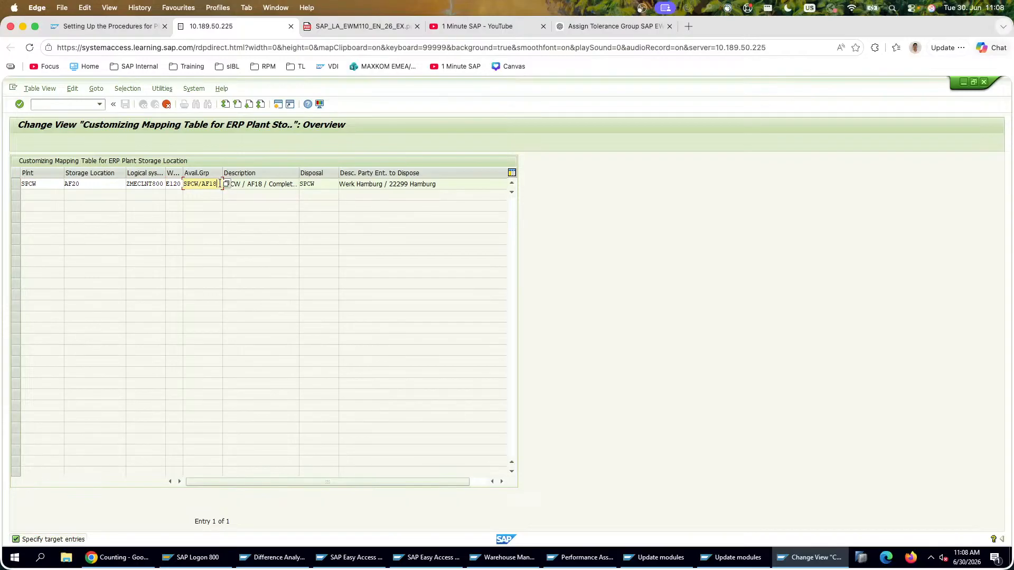
key("Return")
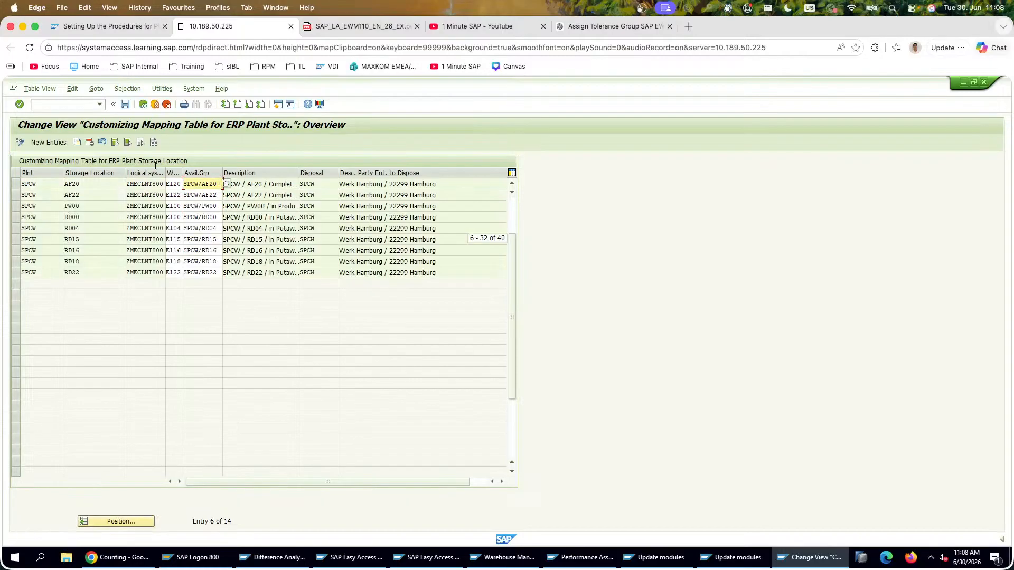
left_click(125, 104)
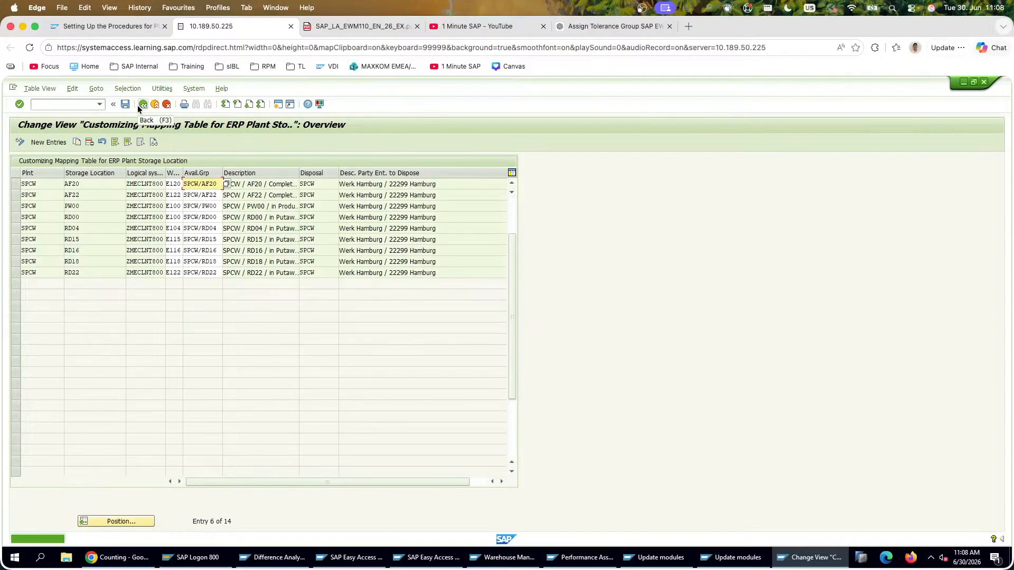
Step: Switch to the Difference Analyzer for warehouse E120 and post both selected cumulative differences
left_click(272, 557)
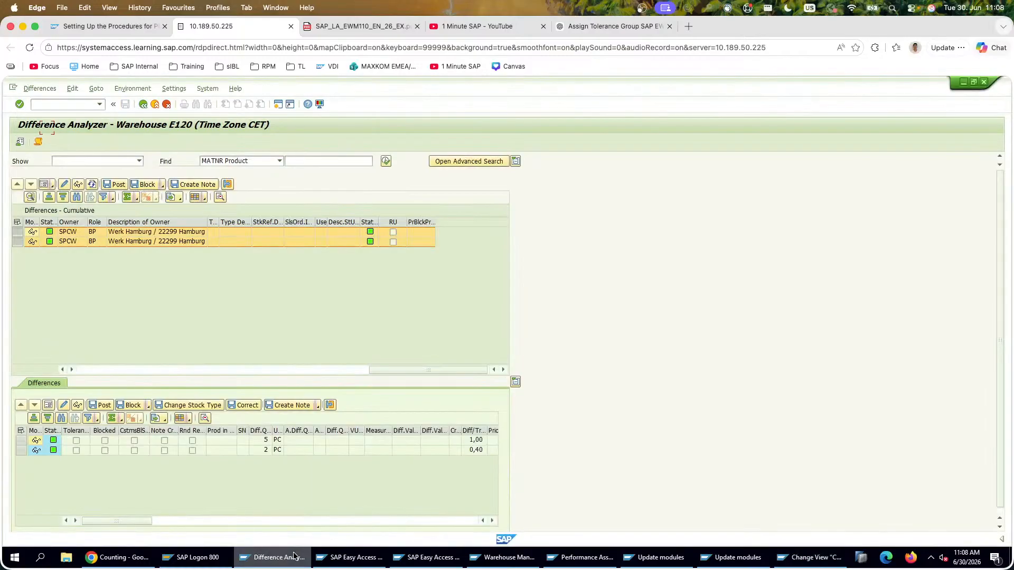
left_click(115, 186)
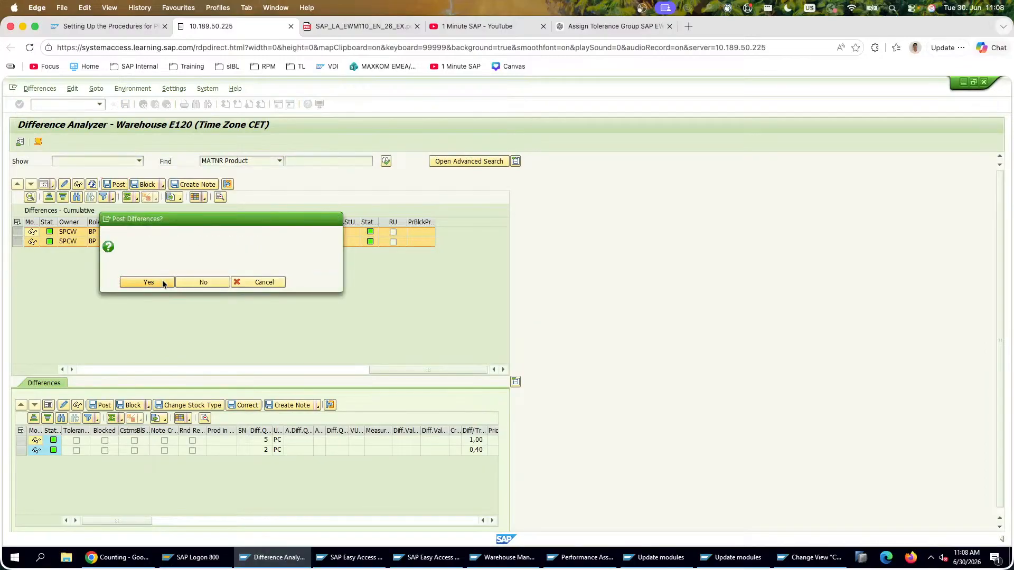
left_click(148, 282)
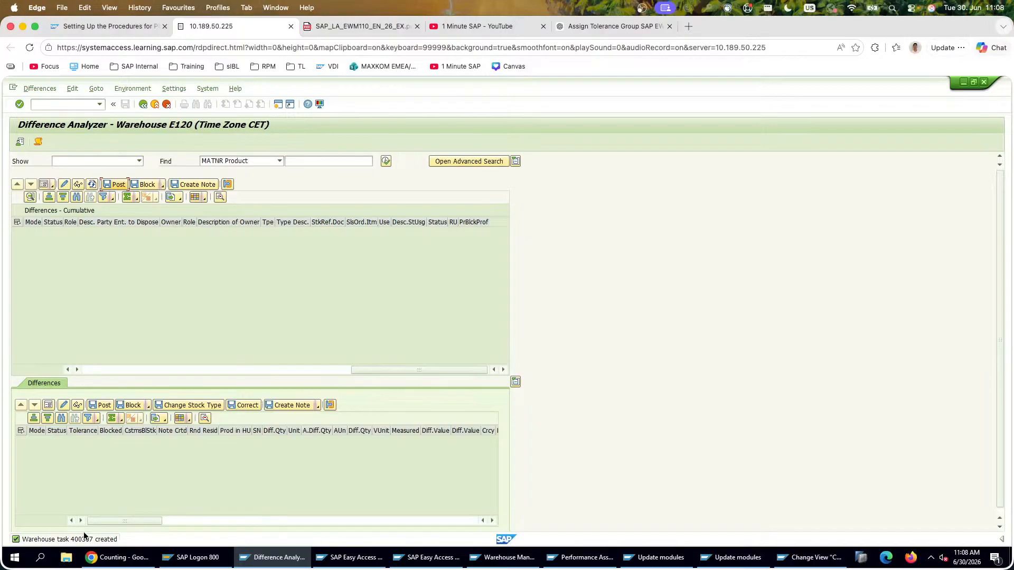
Step: Run transaction SM13 for all update requests, check for new Difference Analyzer errors and return to the initial screen
left_click(320, 558)
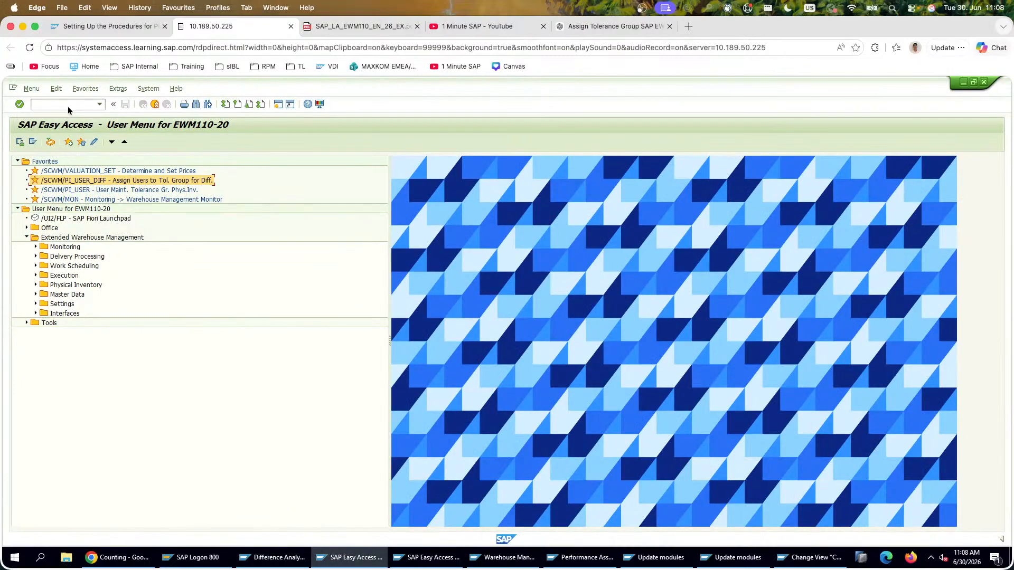
type("sm13")
key("Return")
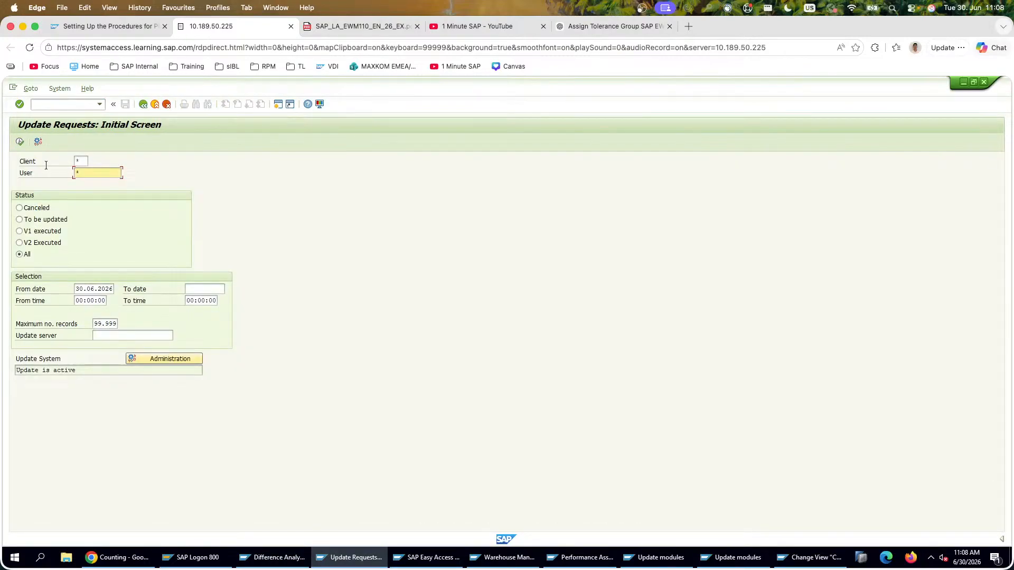
left_click(19, 141)
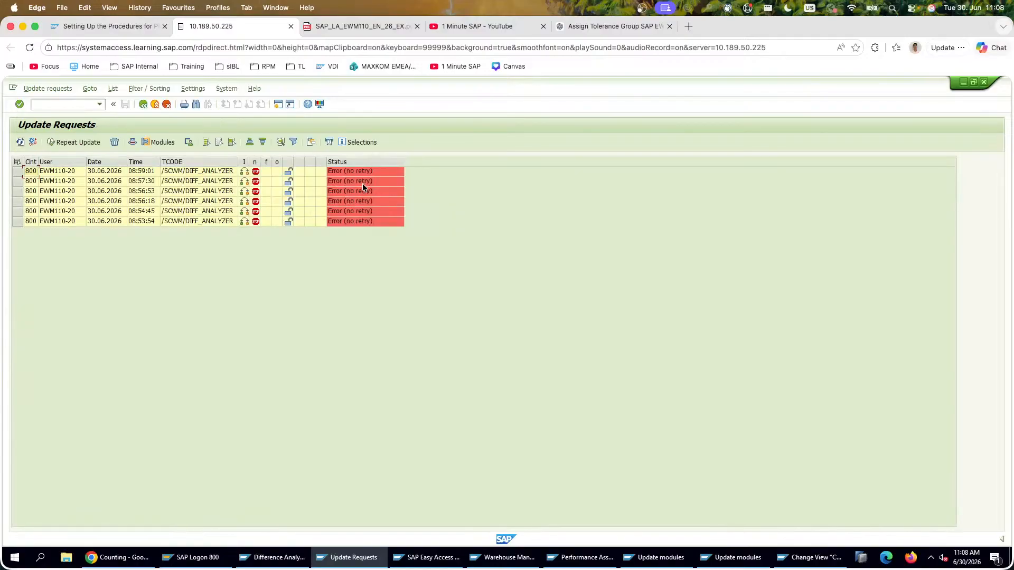
left_click(363, 211)
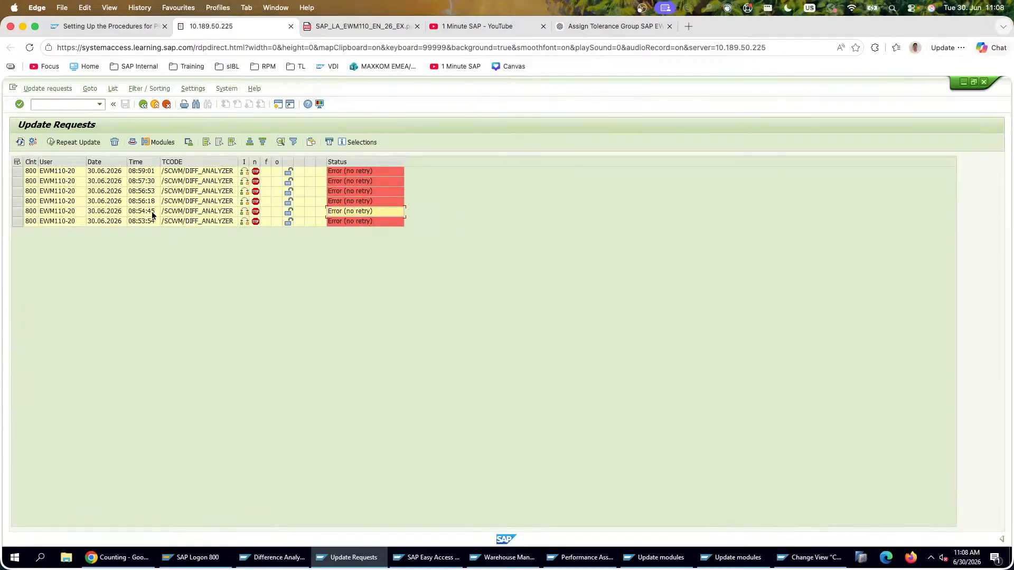
left_click(140, 104)
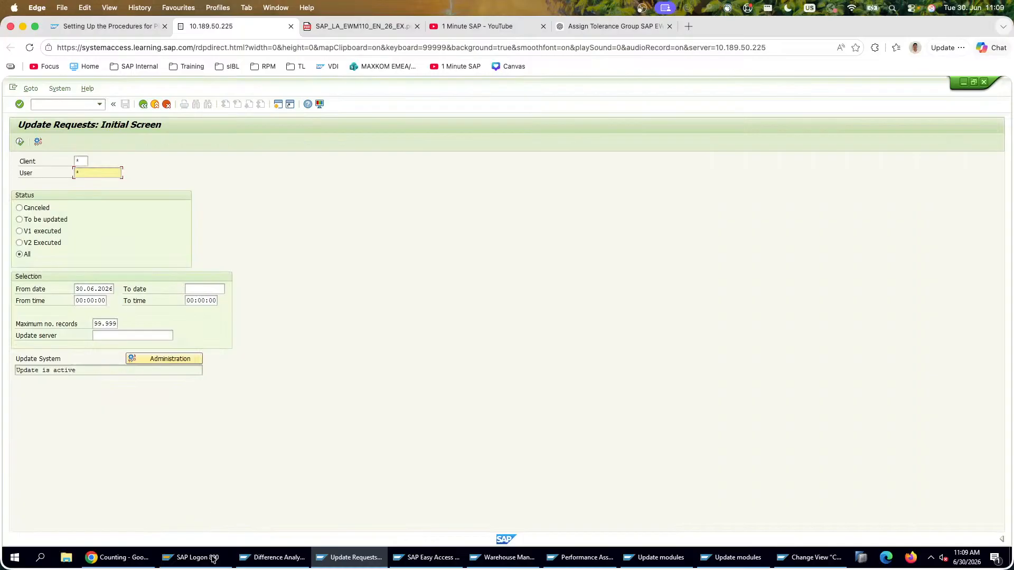
Step: Switch to the ERP target system and display the MMBE stock overview for material T-EW42-20 in plant SPCW
mouse_move(348, 559)
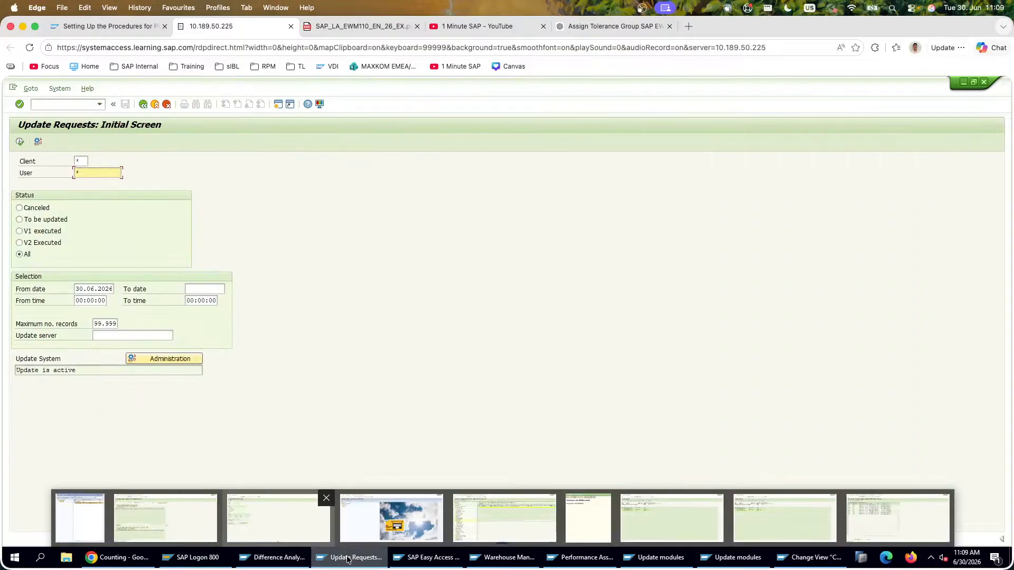
left_click(285, 559)
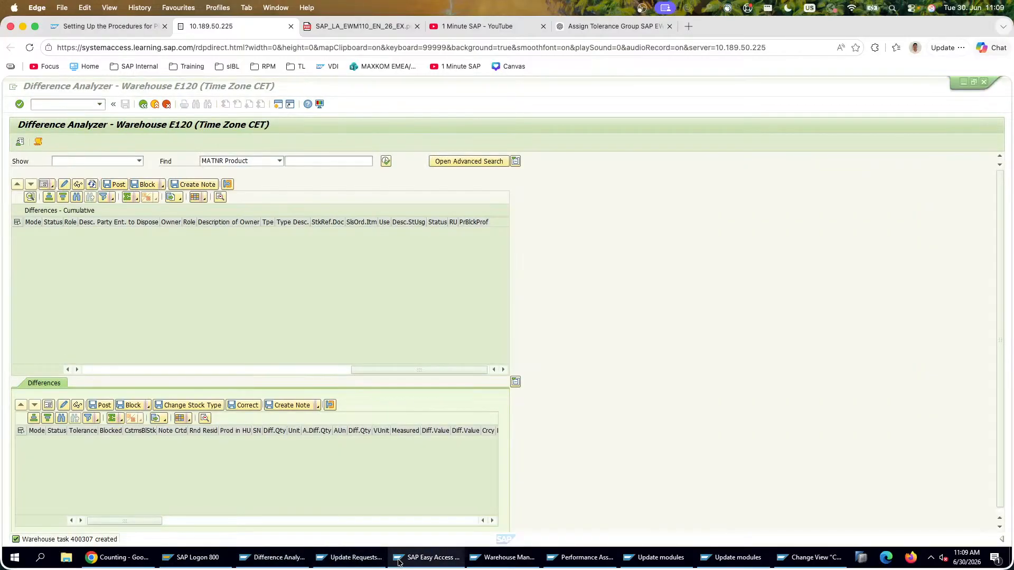
left_click(427, 557)
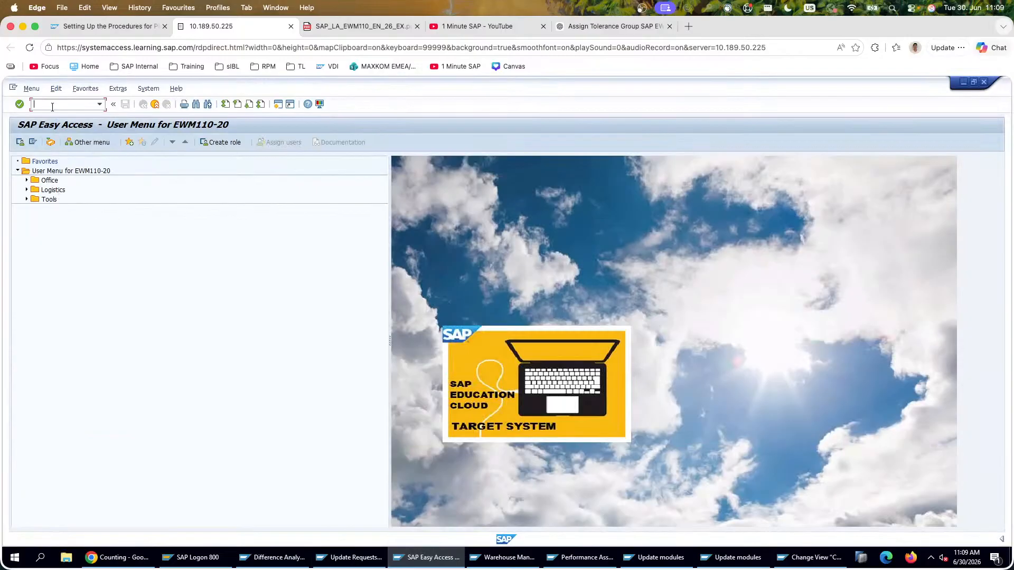
type("mmbe")
key("Return")
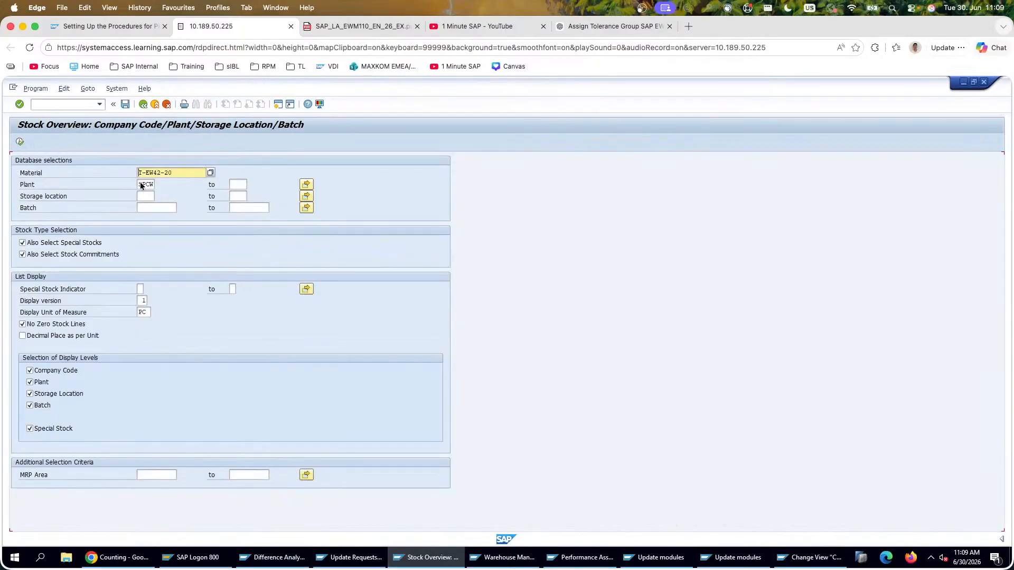
left_click(20, 143)
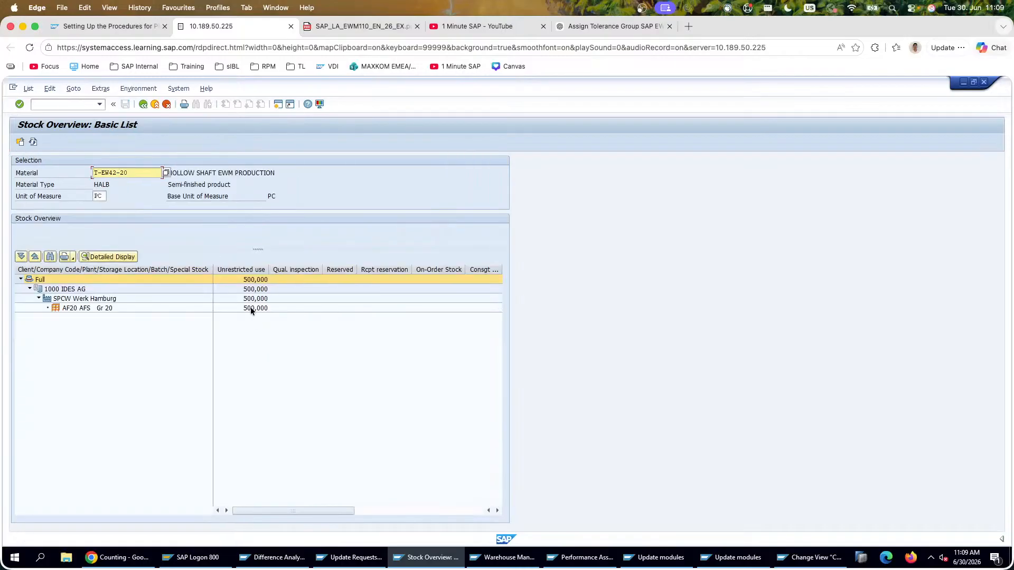
Step: Rerun and refresh the stock overview of T-EW42-20 to recheck its stock, and return to the selection screen
left_click(143, 104)
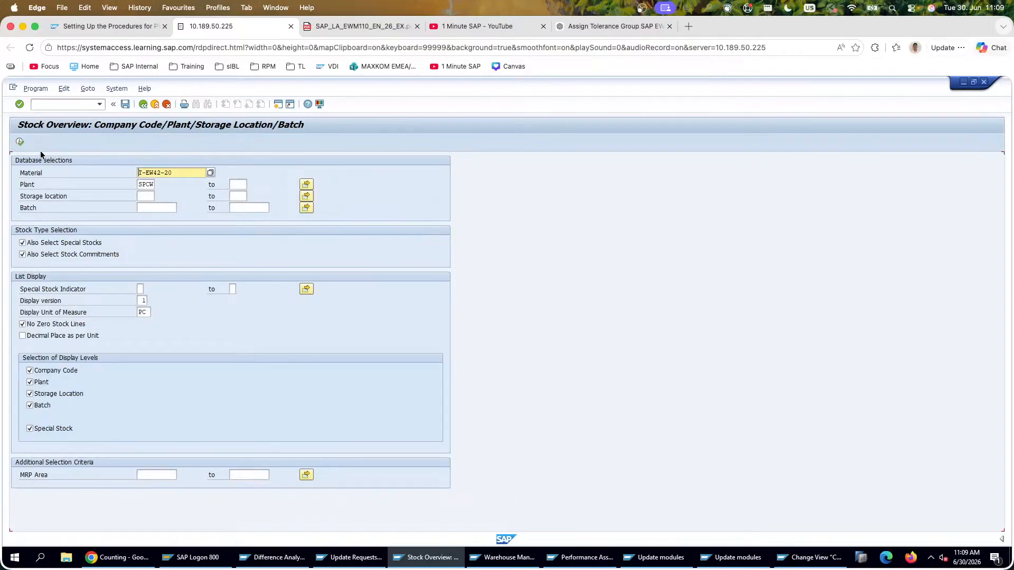
left_click(20, 141)
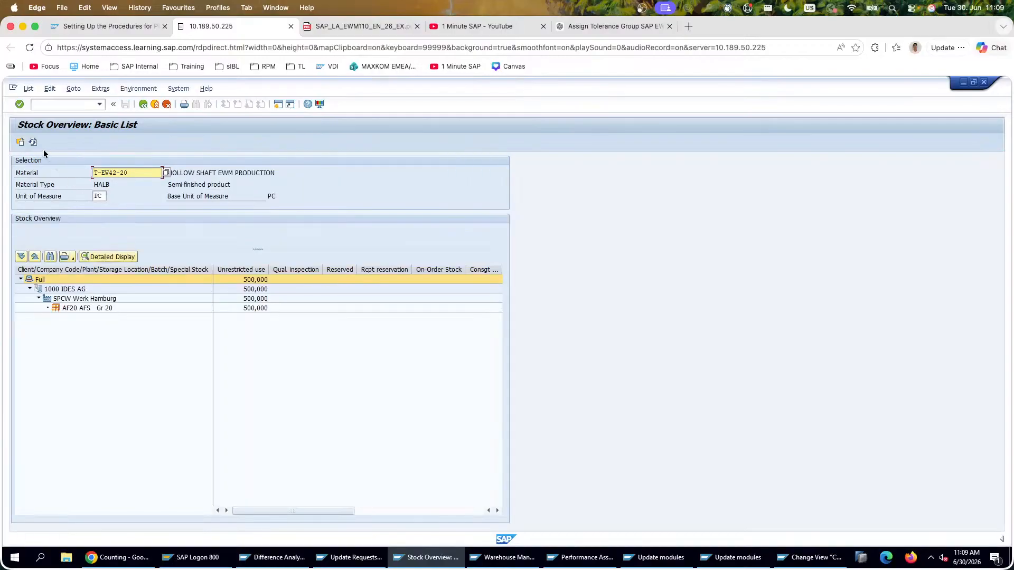
left_click(33, 142)
left_click(139, 107)
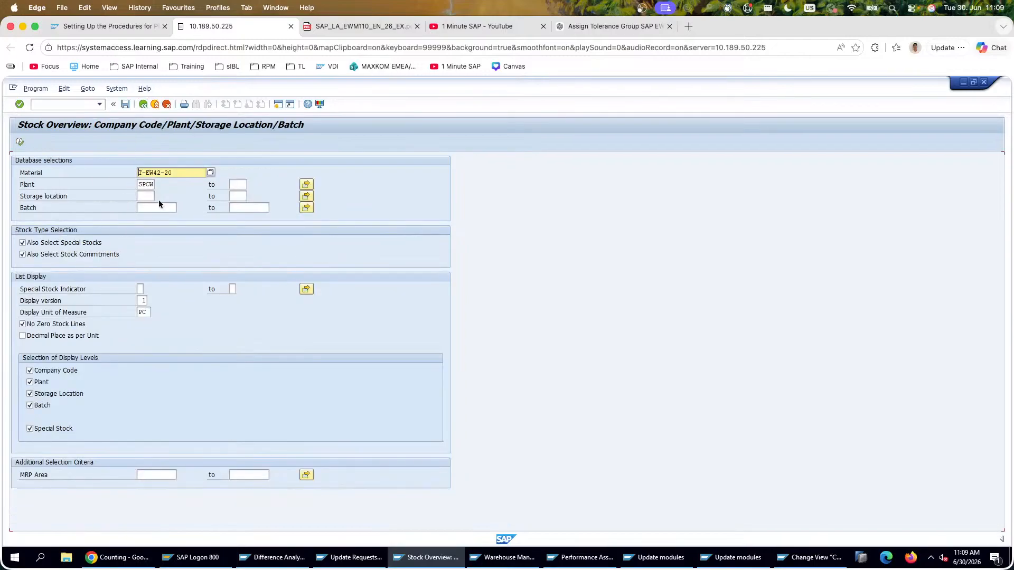
Step: Display the stock overview for material T-EW43-20 in plant SPCW and return to the selection screen
left_click(158, 174)
left_click(23, 144)
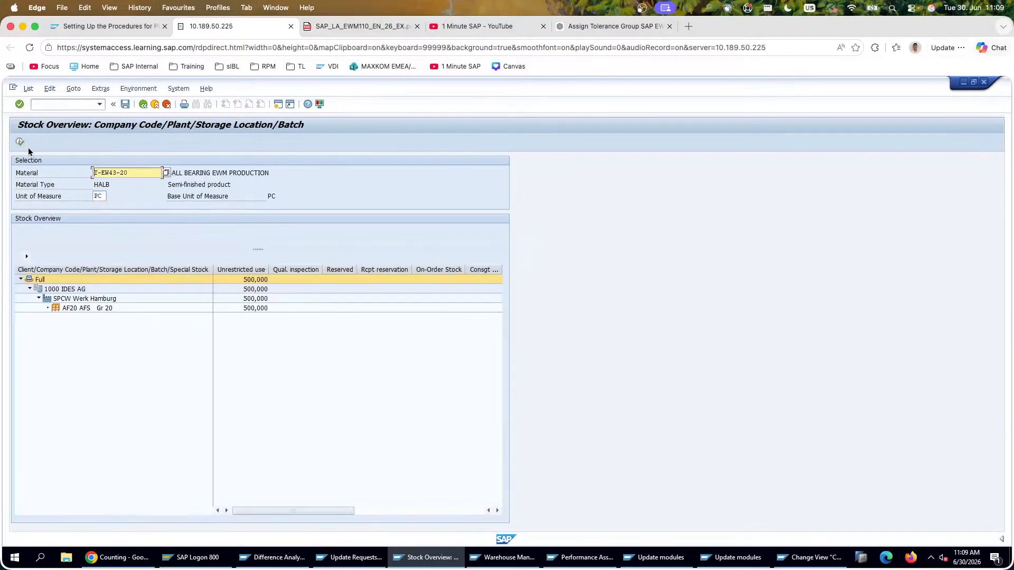
left_click(143, 105)
Step: Switch to the Difference Analyzer for warehouse E120 and rerun the search by product for open differences
left_click(349, 559)
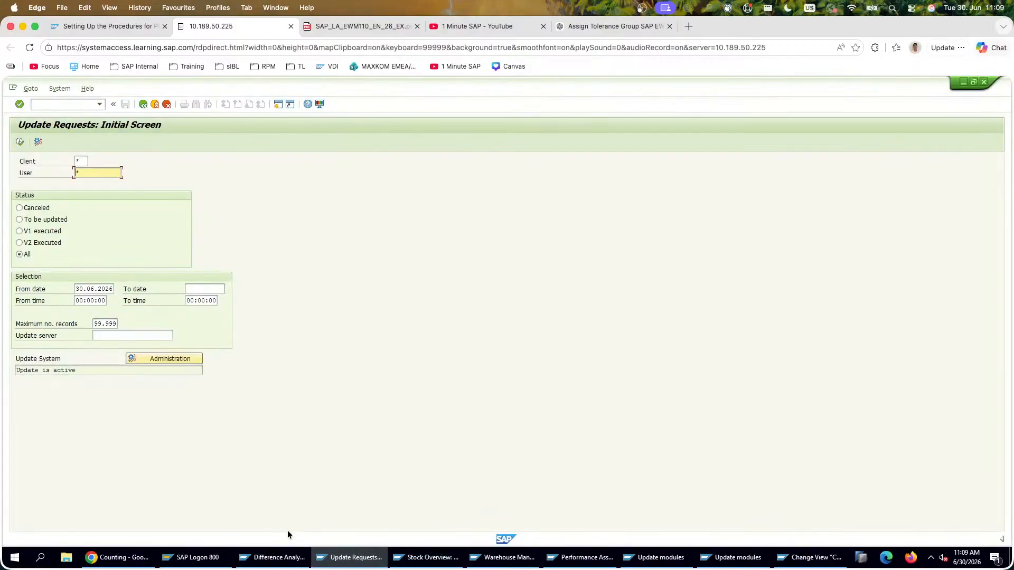
left_click(272, 558)
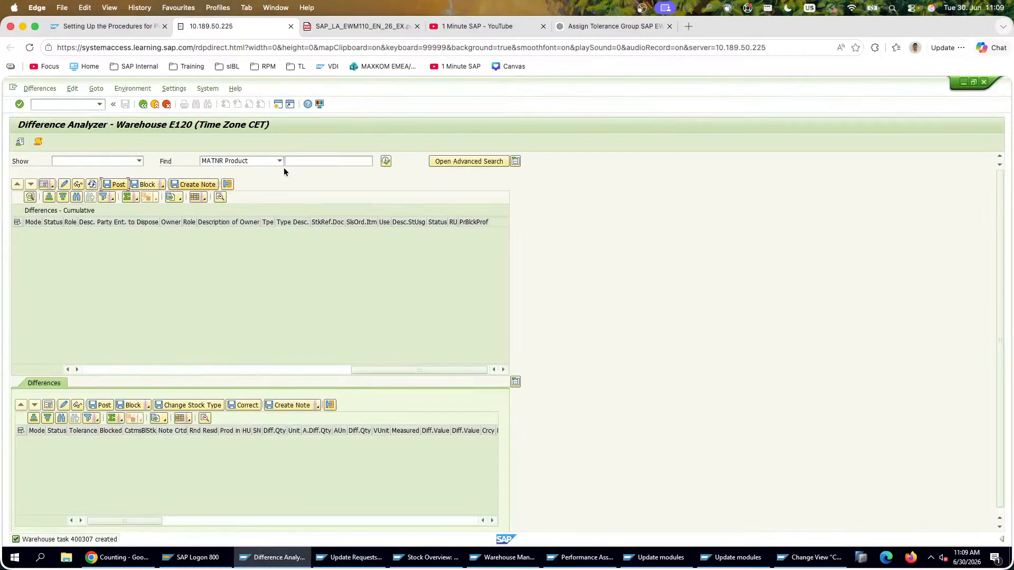
left_click(386, 162)
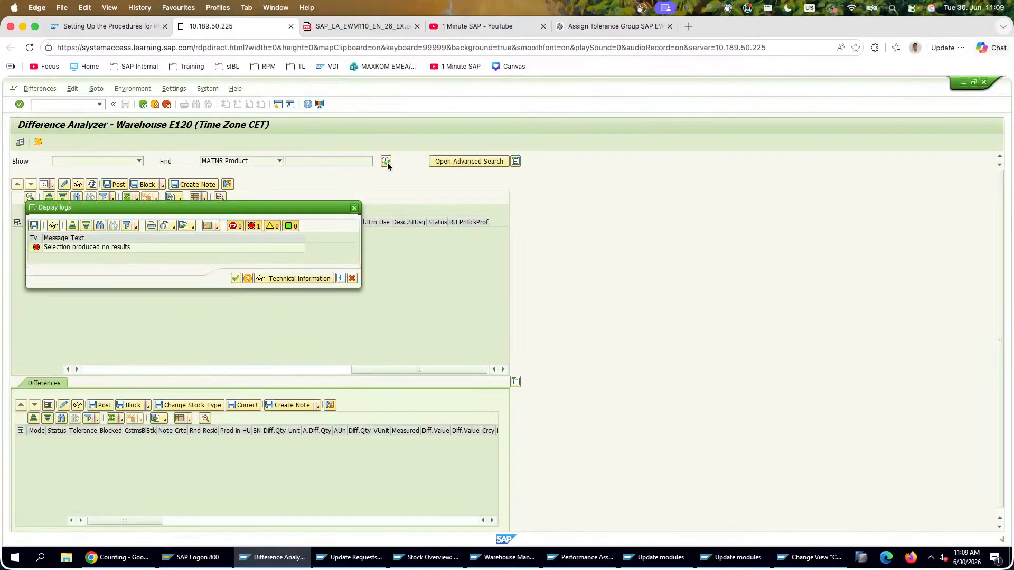
left_click(234, 278)
left_click(261, 163)
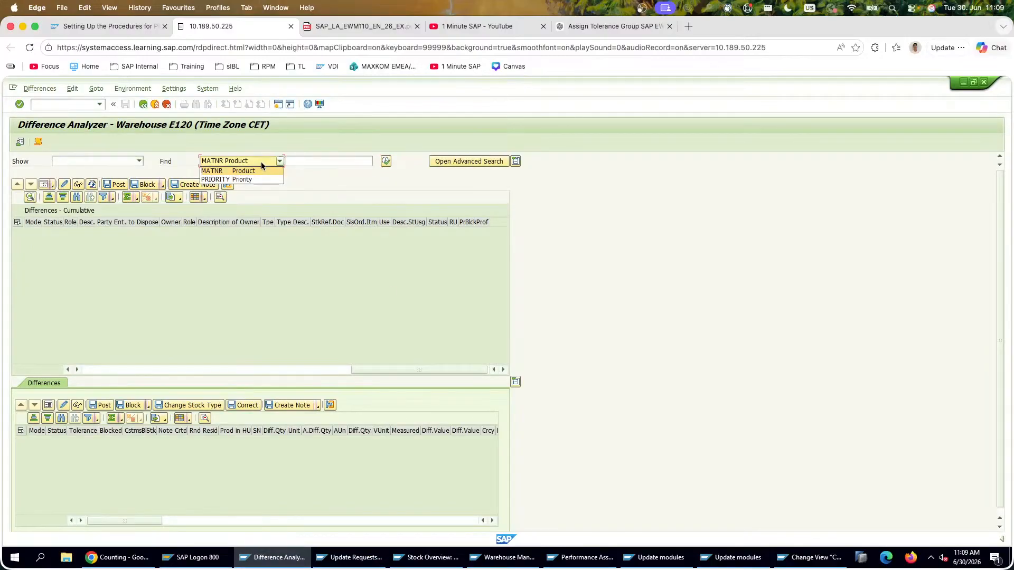
left_click(261, 171)
left_click(308, 161)
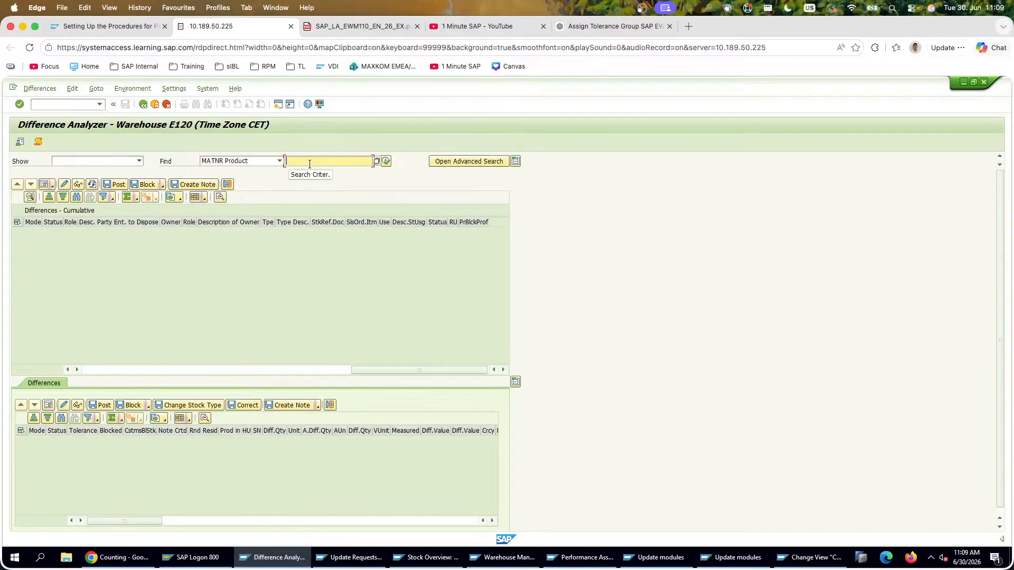
Step: List the update requests in the EWM session, examine the 08:59:01 request's /SCWM/GM_UPDATE error details and return to the list
left_click(346, 557)
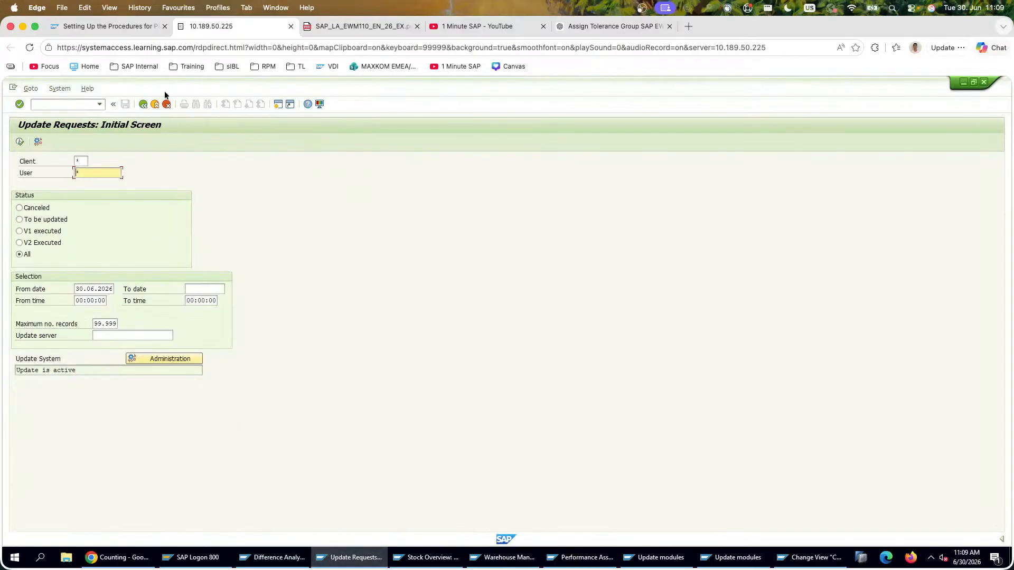
left_click(20, 141)
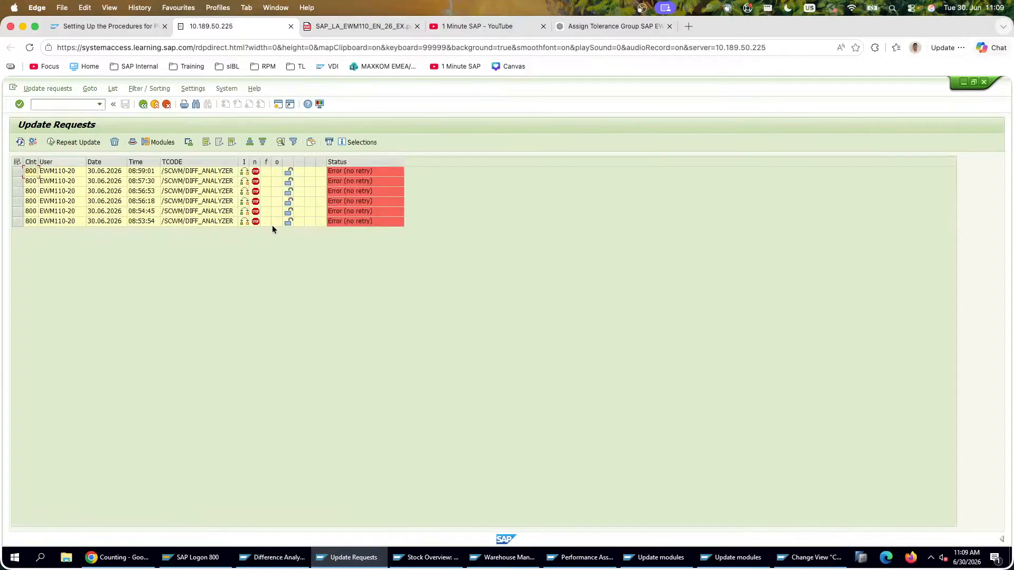
left_click(188, 219)
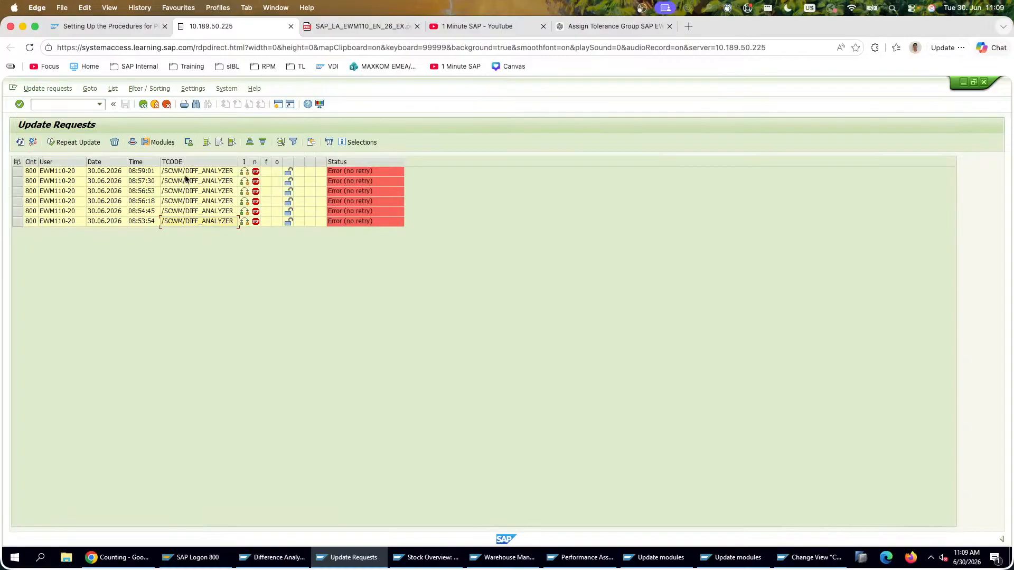
double_click(359, 172)
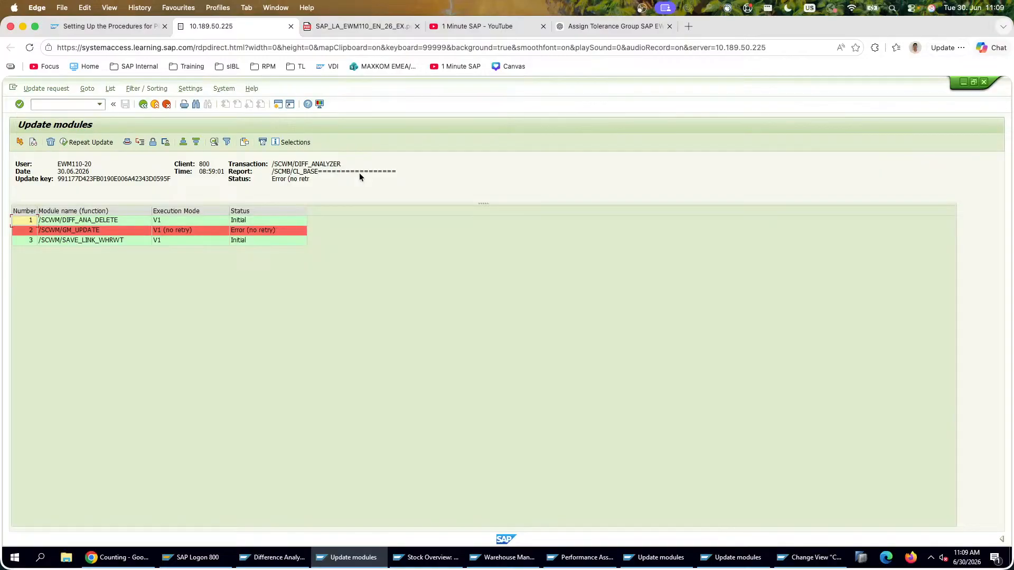
double_click(237, 230)
left_click_drag(253, 293, 33, 301)
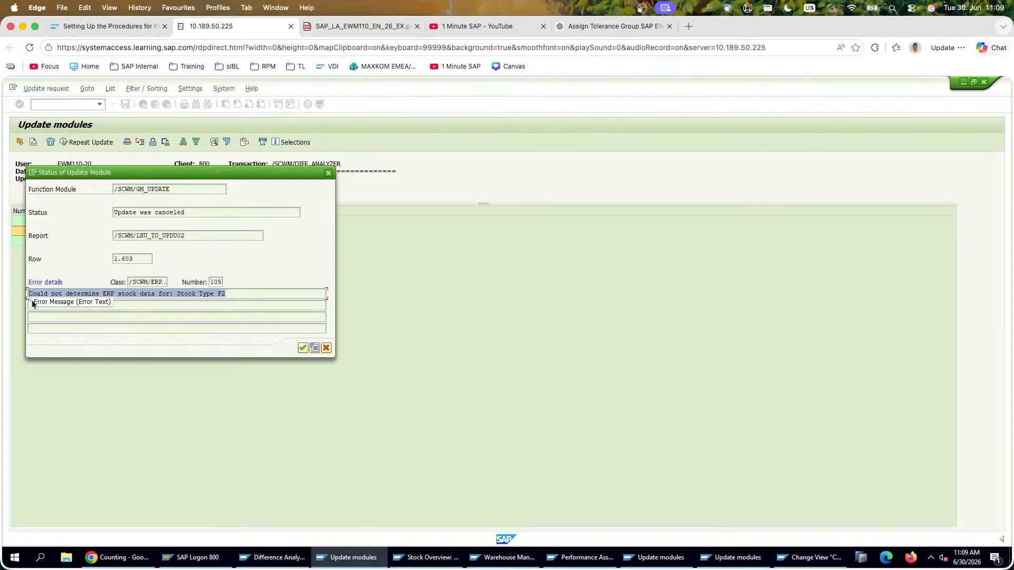
key("Return")
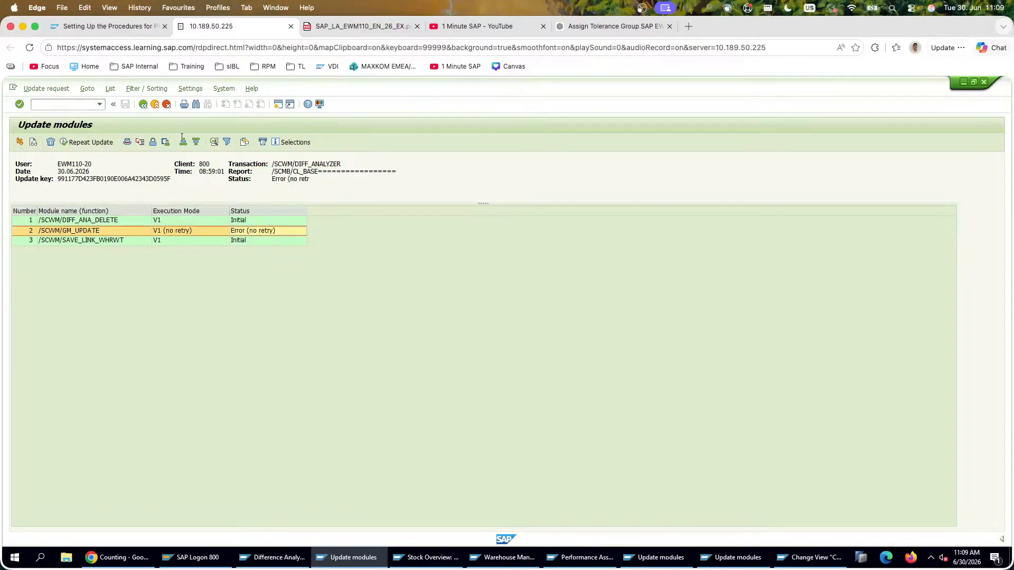
left_click(155, 104)
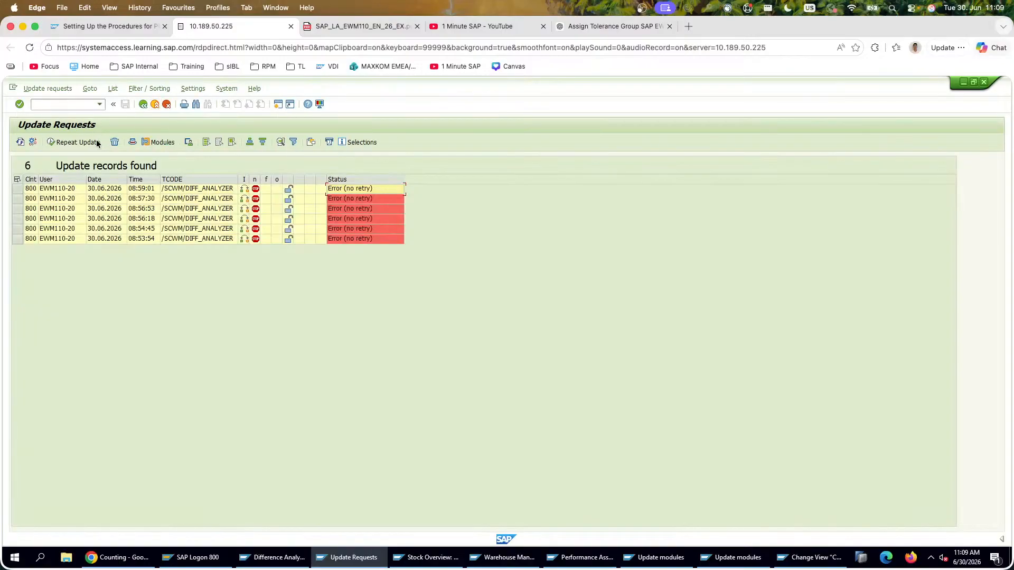
Step: Try to repeat the update for all listed Difference Analyzer update records and return to the list
left_click(21, 188)
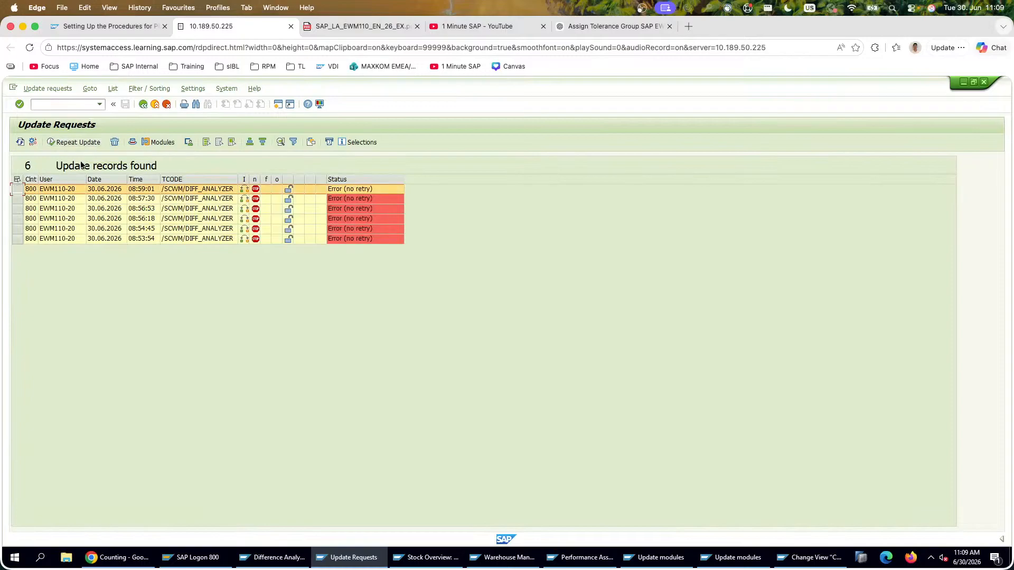
left_click(16, 179)
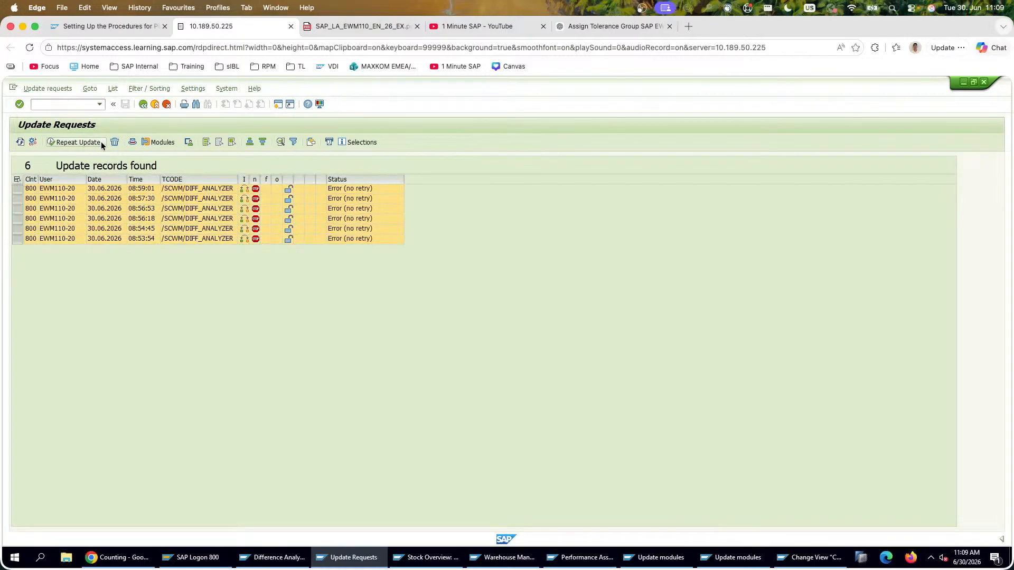
left_click(77, 142)
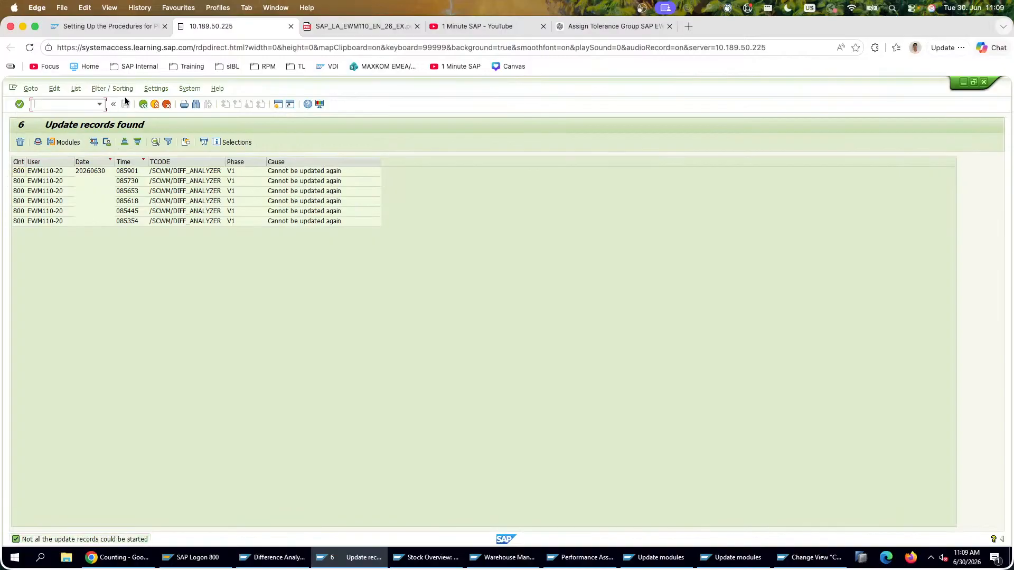
left_click(142, 104)
Step: Delete all the failed Difference Analyzer update records from the update request list
left_click(16, 179)
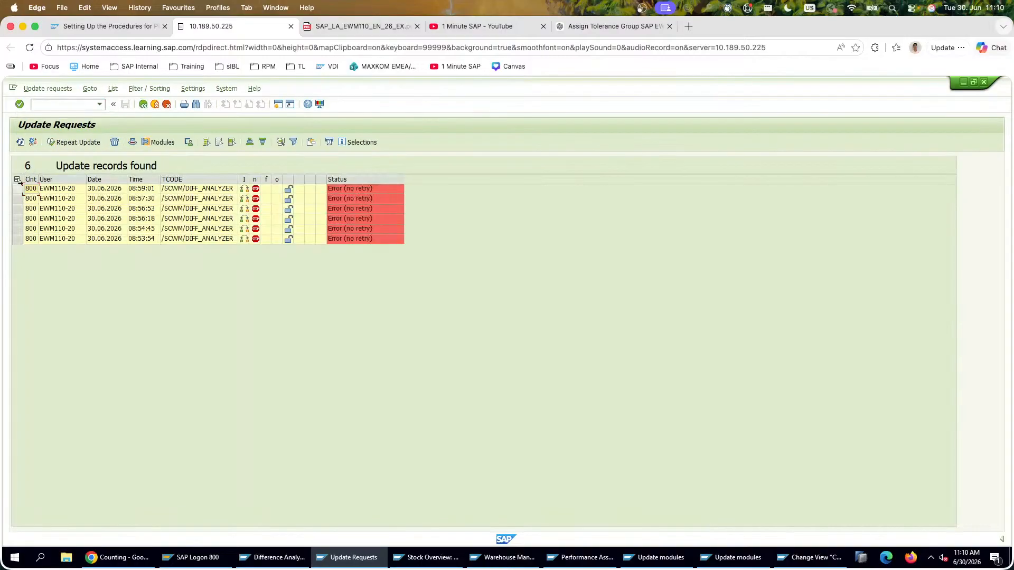
left_click(115, 142)
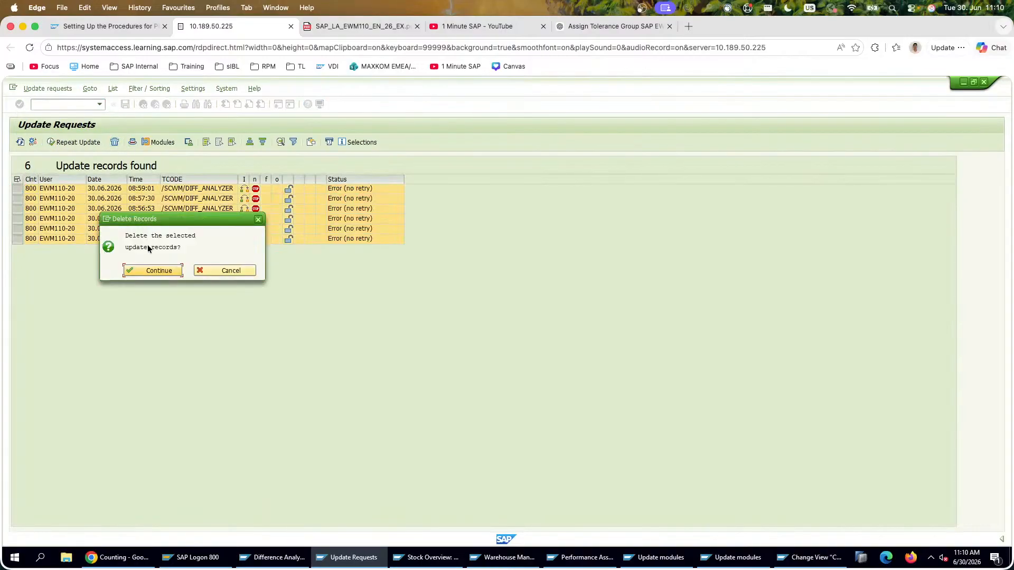
left_click(151, 271)
Step: Switch to the ERP session, leave the stock overview and run transaction SMQ2 to list all inbound queues of client 800
left_click(272, 557)
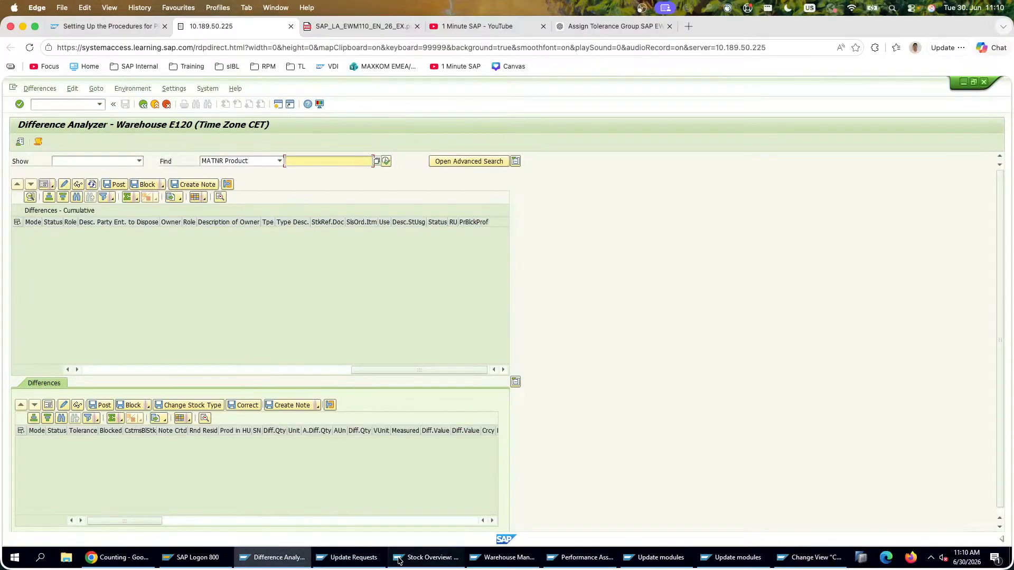
left_click(426, 557)
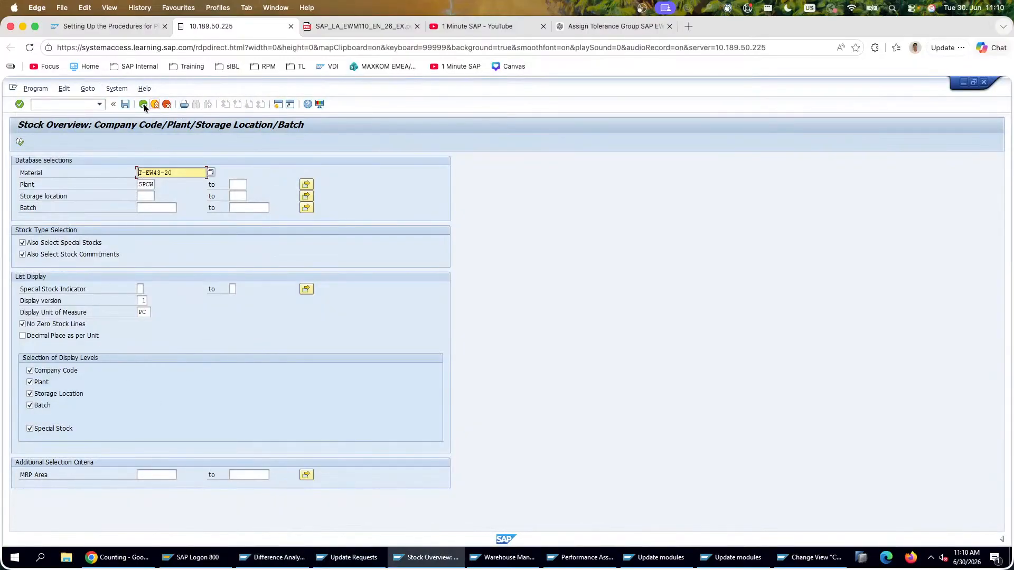
left_click(166, 105)
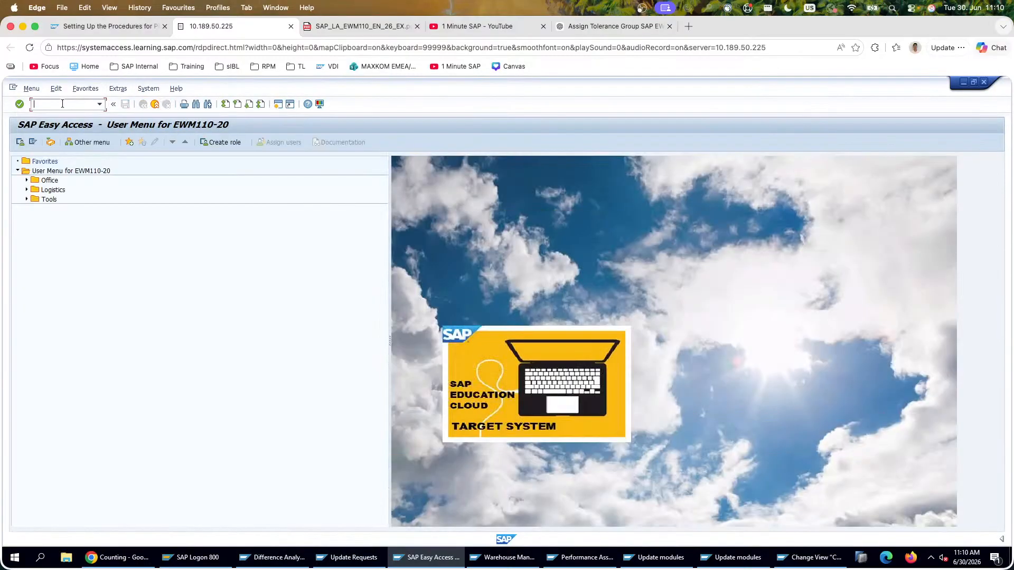
type("smq2")
key("Return")
scroll(74, 104, "down", 2)
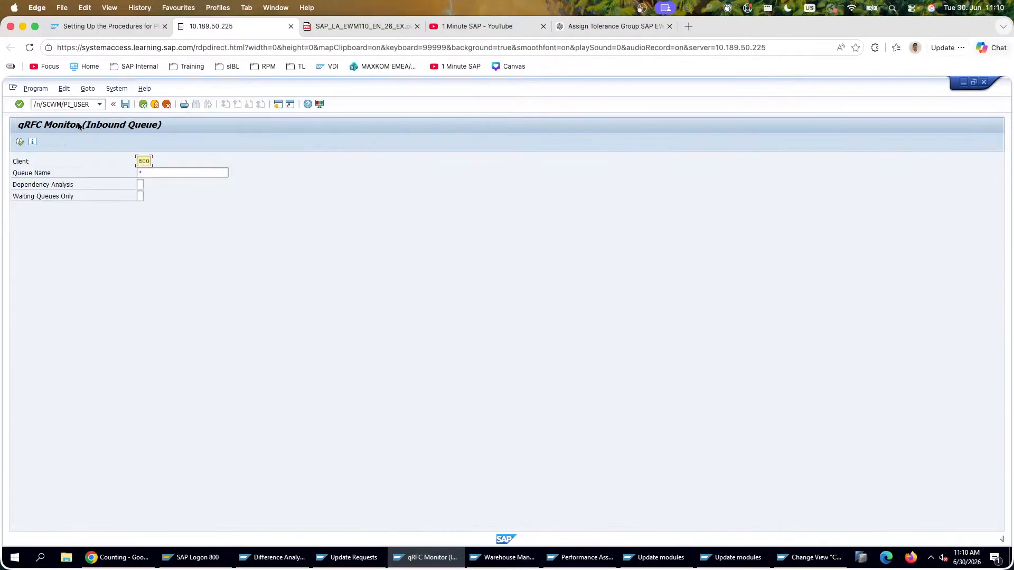
left_click(19, 141)
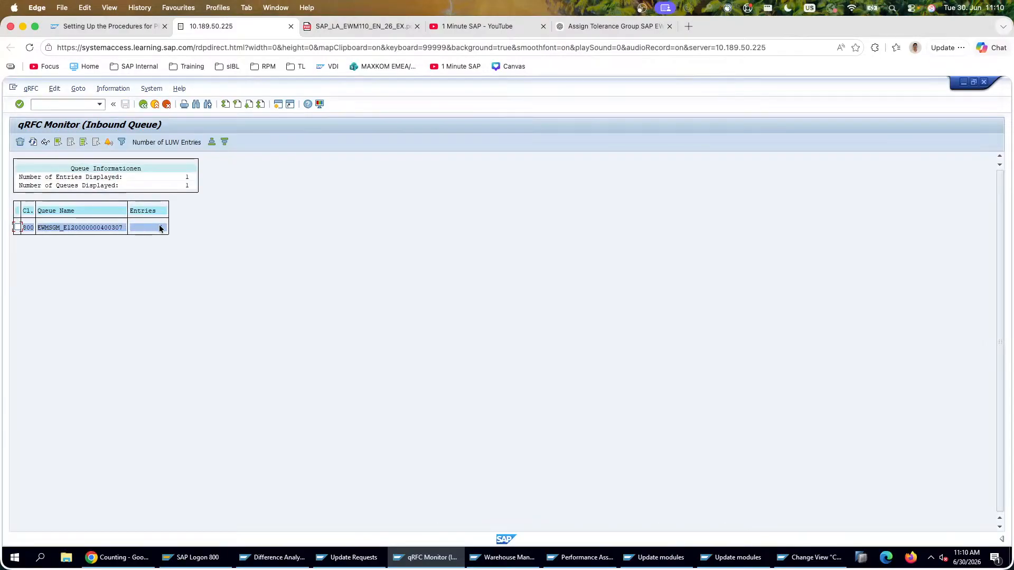
Step: Display the listed warehouse E120 inbound queue and drill down through its entry to the application log
left_click(17, 227)
left_click(48, 143)
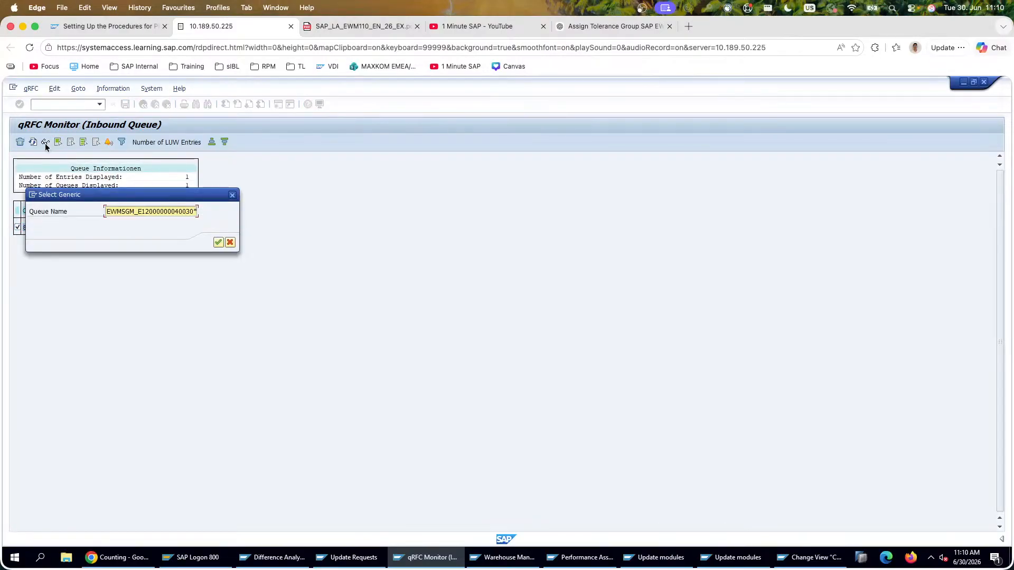
key("Return")
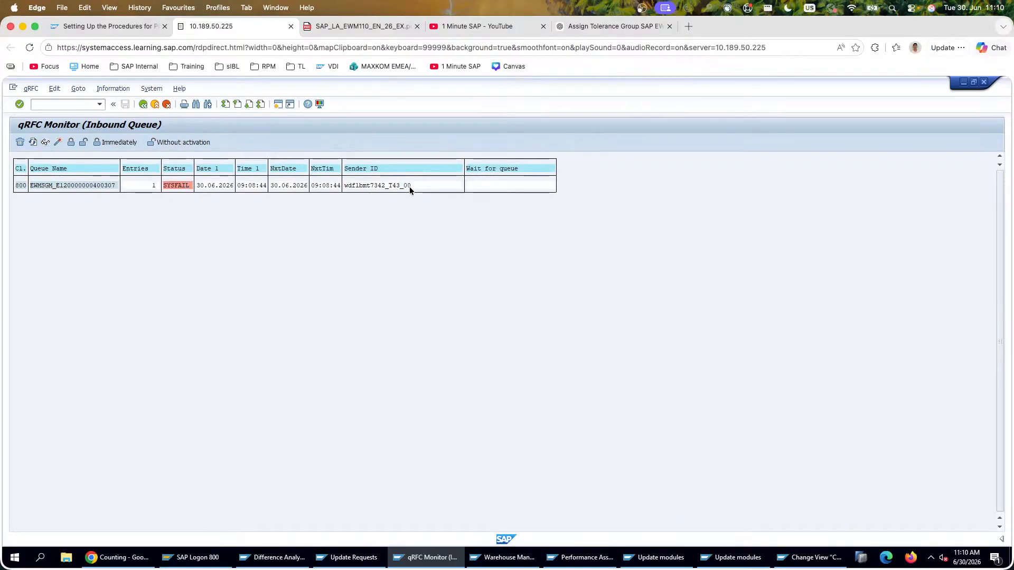
double_click(410, 186)
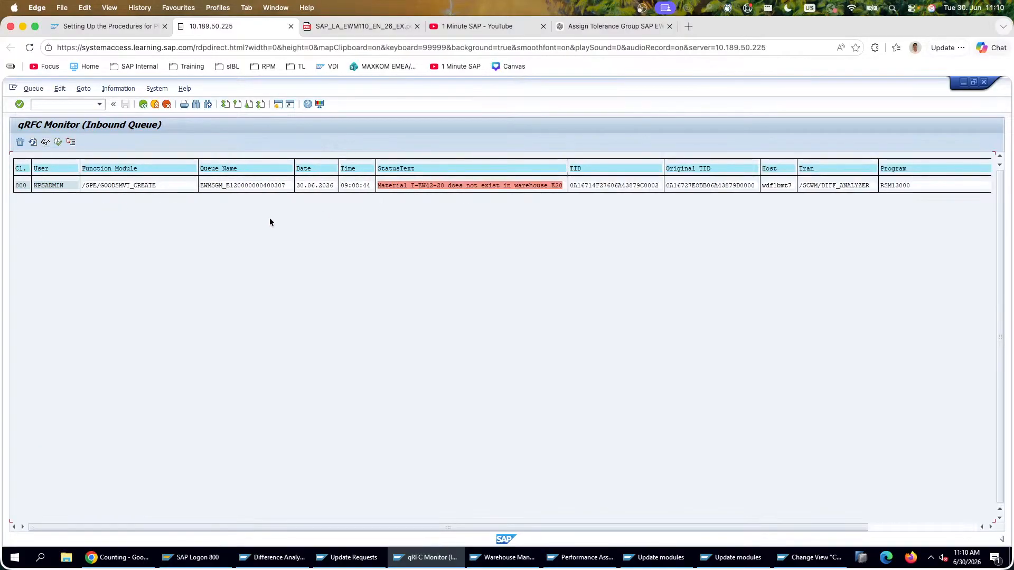
double_click(459, 185)
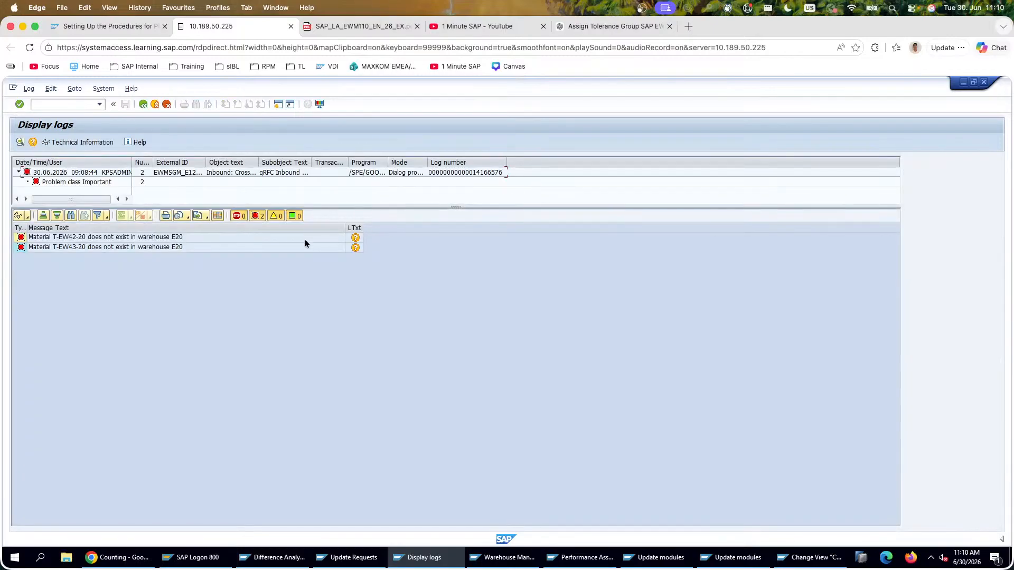
Step: Review the log messages for materials T-EW42-20 and T-EW43-20 and return to the SAP Easy Access menu
left_click(189, 249)
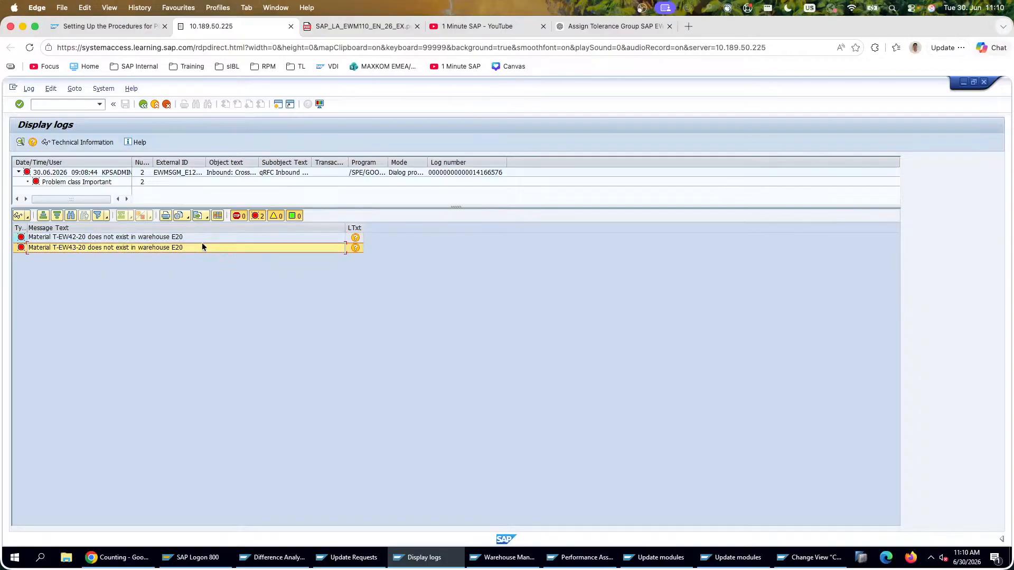
left_click(209, 238)
left_click(216, 243)
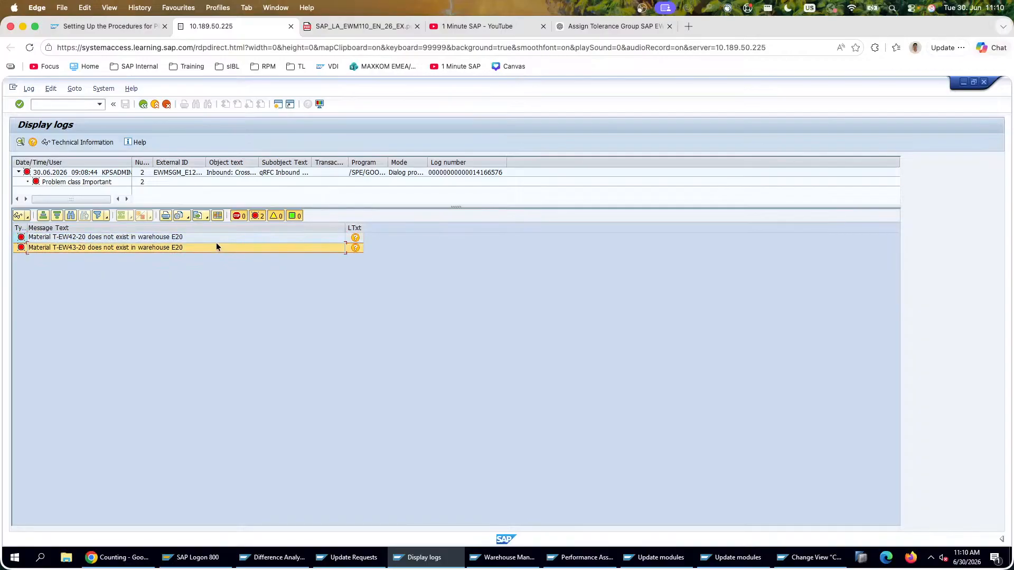
left_click(212, 237)
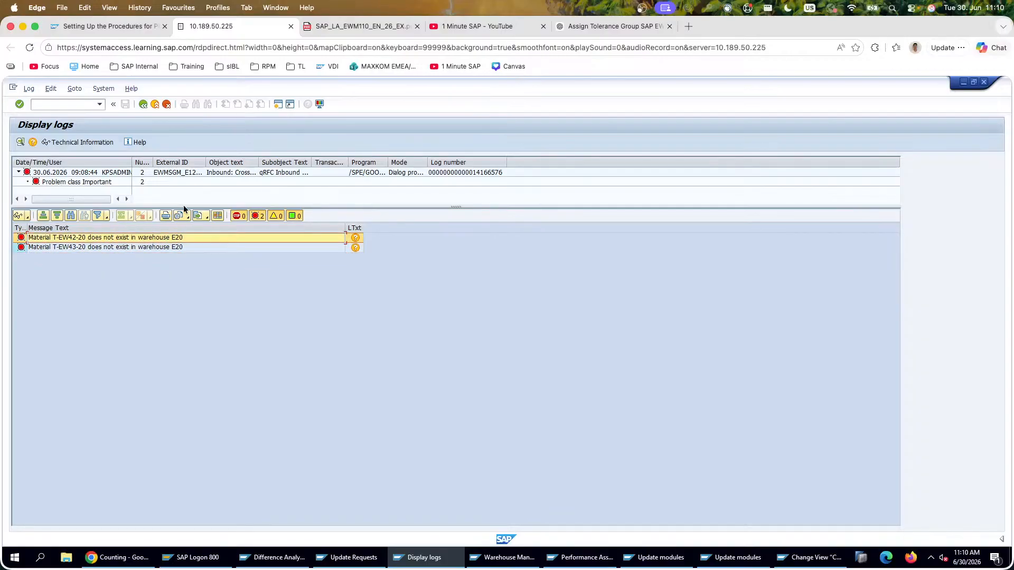
left_click(143, 104)
left_click(144, 104)
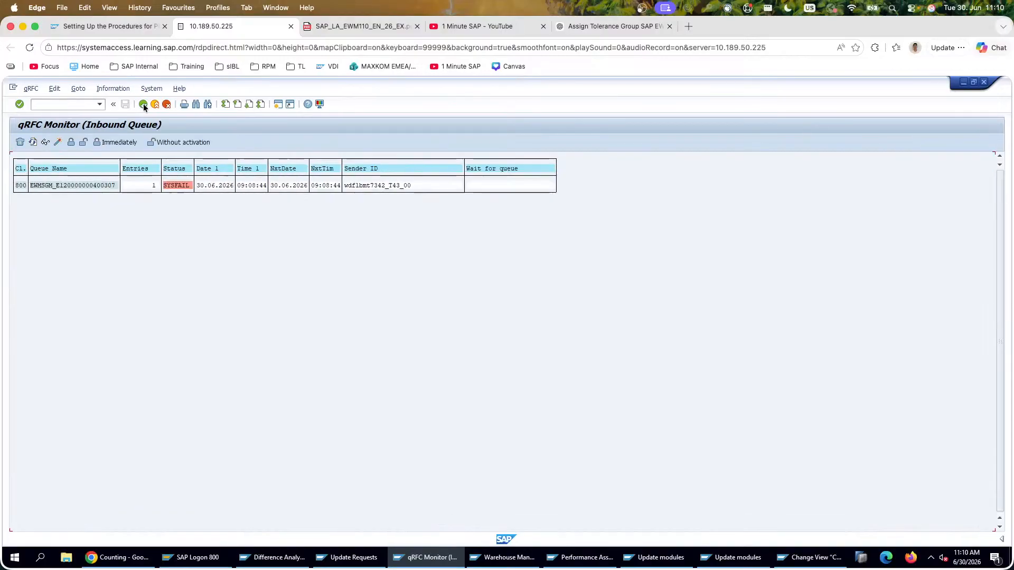
left_click(143, 104)
left_click(143, 104)
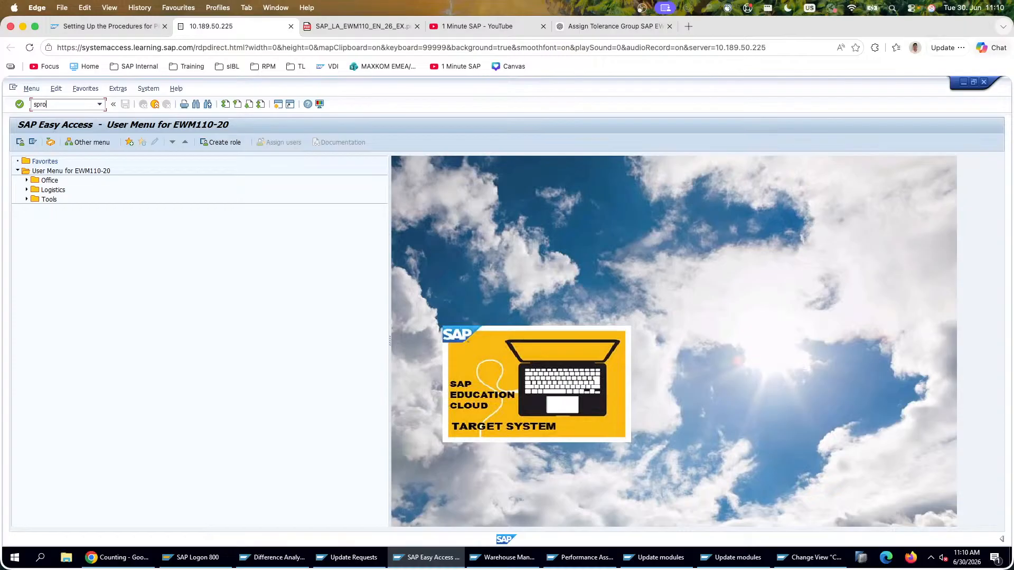
Step: Run transaction SPRO and display the SAP Reference IMG
type("spro")
key("Return")
left_click(59, 143)
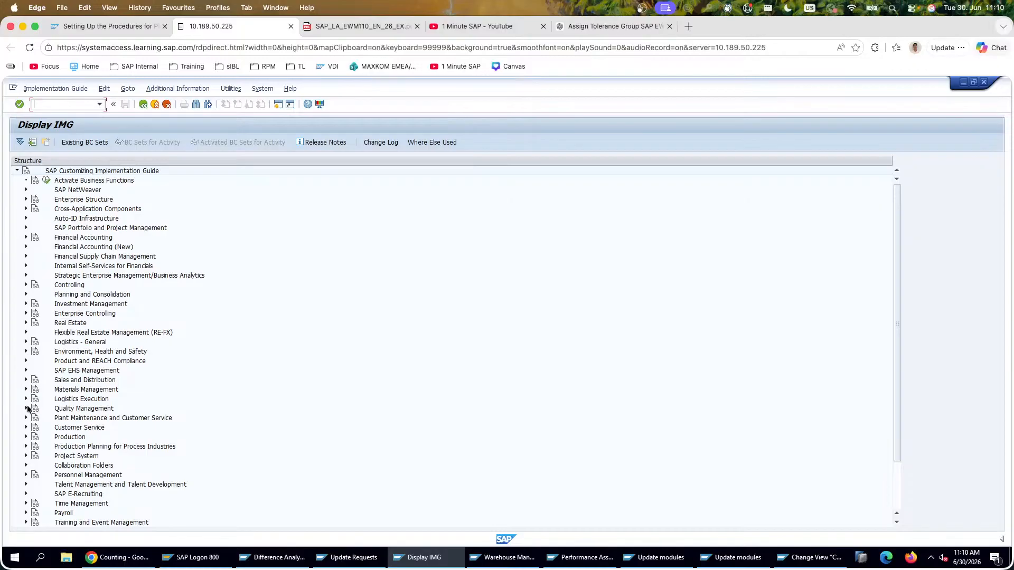
Step: Look through the SAP EWM Integration and Integration of External Warehouse Systems nodes under Logistics Execution and collapse them again
left_click(27, 400)
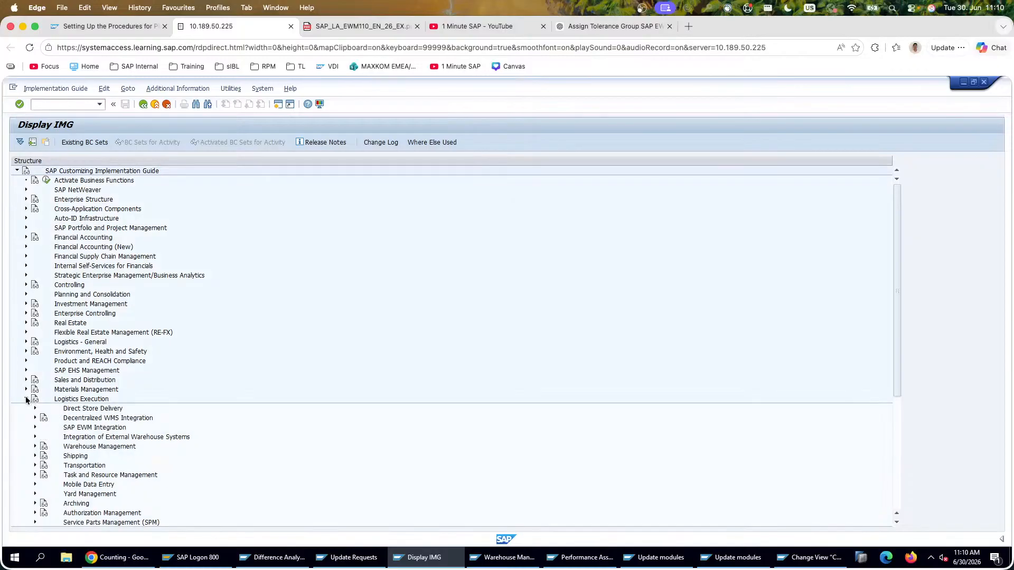
left_click(35, 429)
scroll(56, 455, "down", 3)
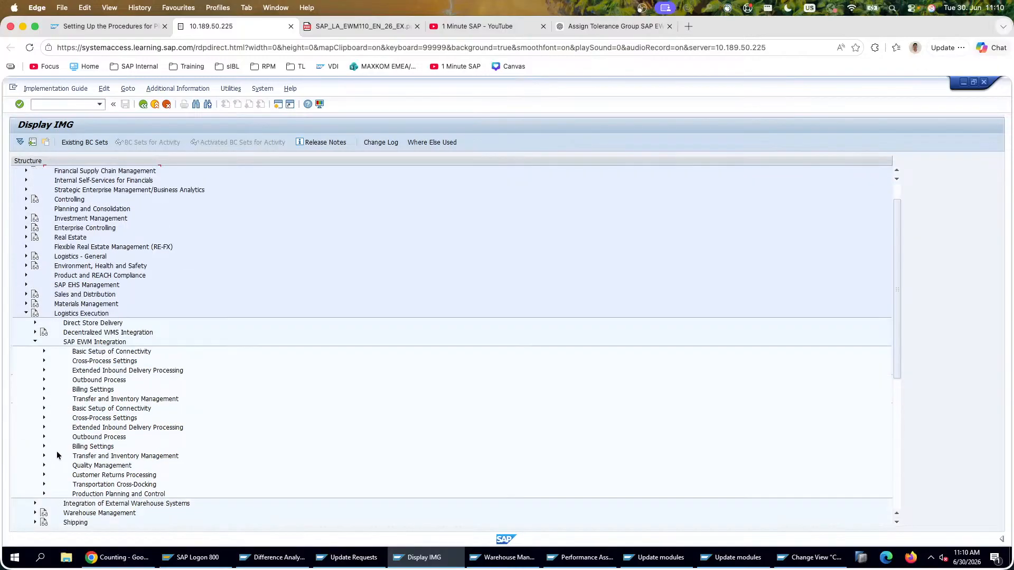
left_click(45, 352)
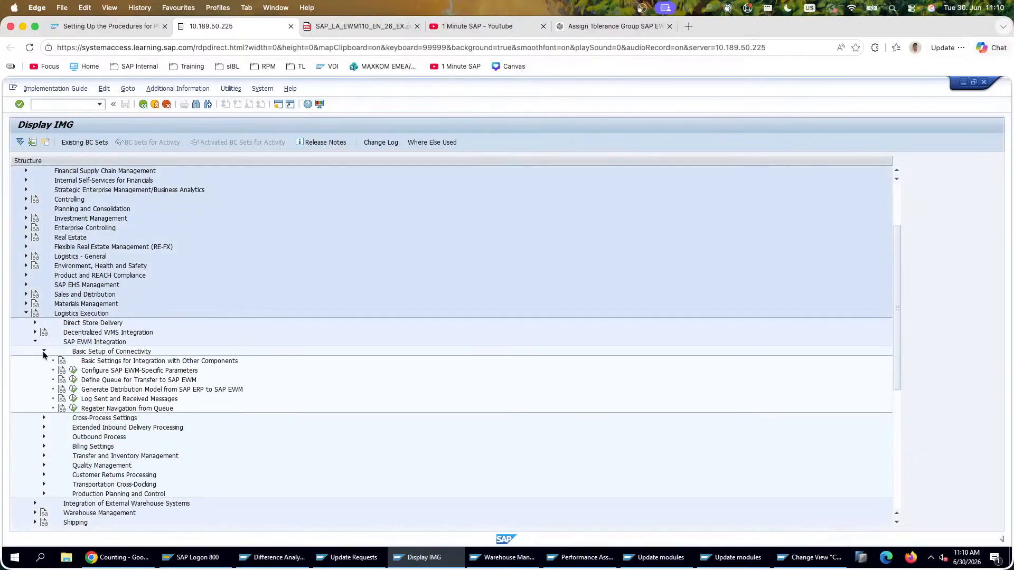
left_click(44, 352)
left_click(35, 343)
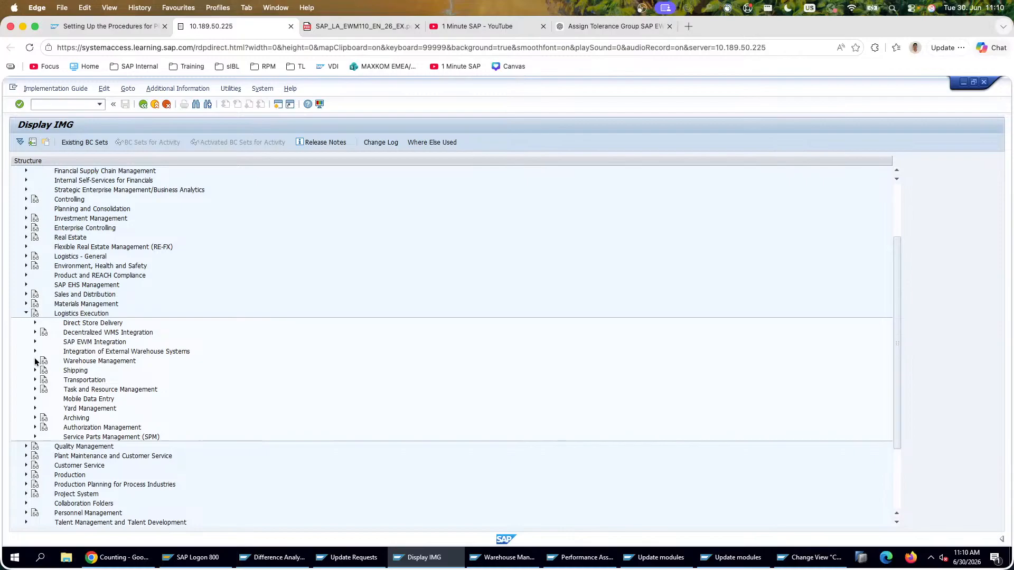
left_click(36, 352)
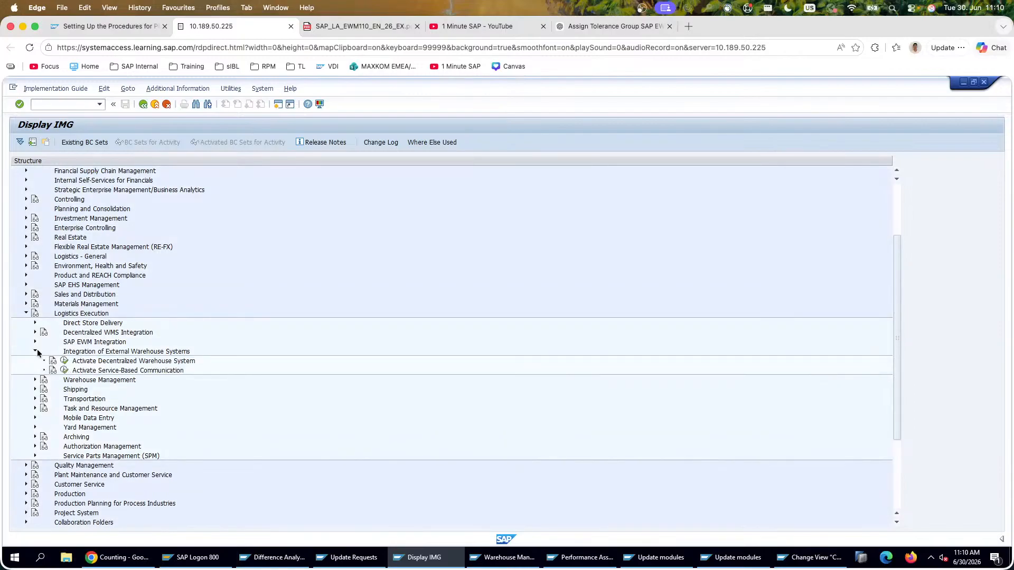
left_click(35, 352)
left_click(35, 342)
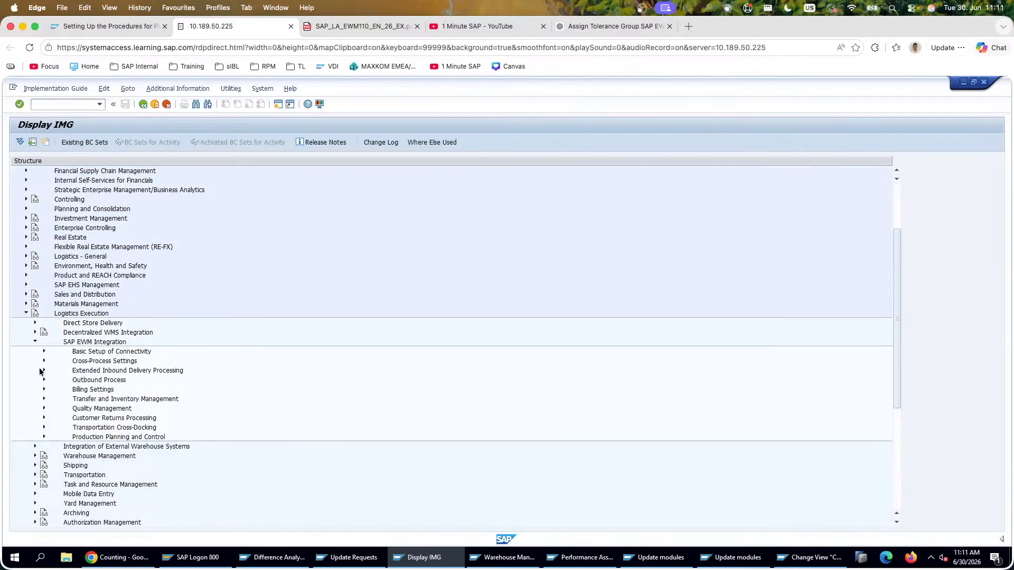
left_click(42, 380)
left_click(42, 380)
left_click(43, 371)
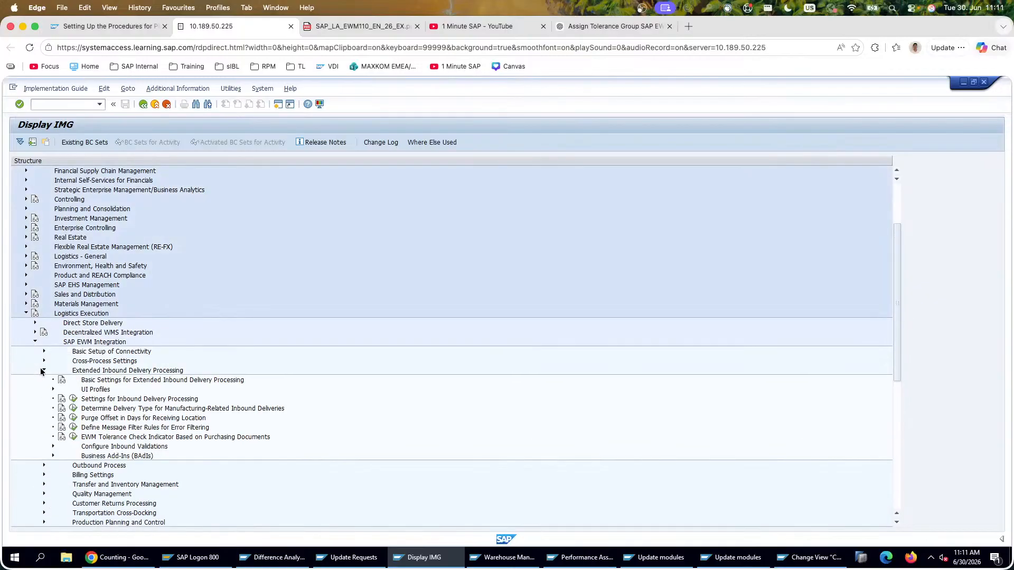
left_click(43, 371)
left_click(43, 351)
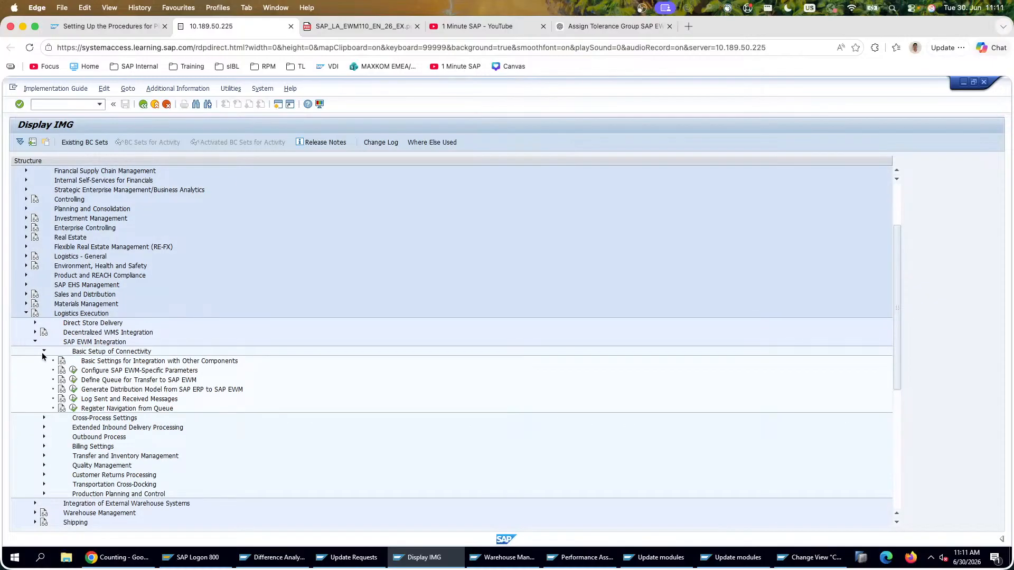
left_click(44, 352)
left_click(35, 342)
left_click(26, 314)
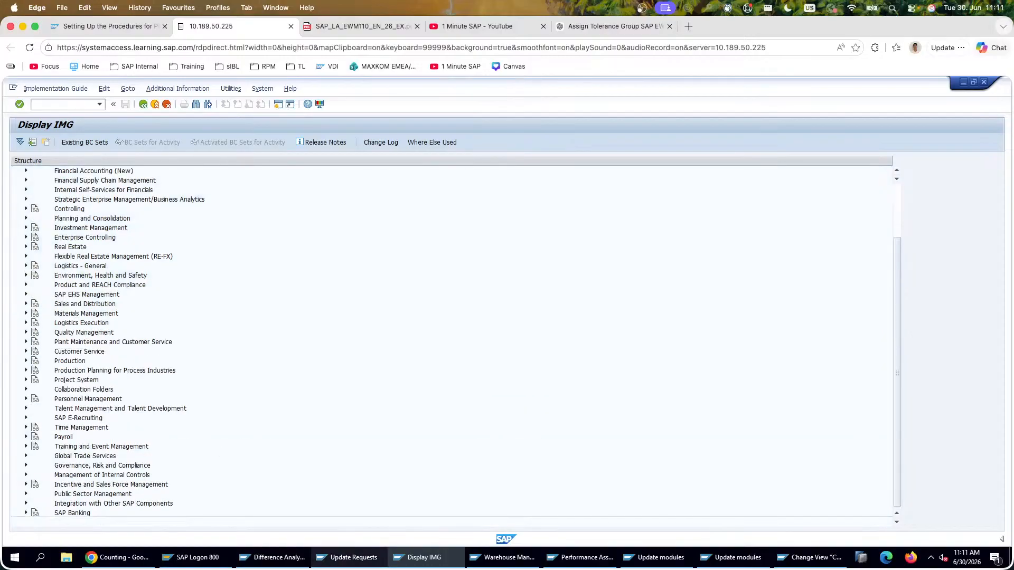
Step: Switch to the EWM-Basic Config presentation in PowerPoint and check the "Configure EWM processing for the warehouse" slide for the customizing path
key("super+Tab")
scroll(33, 212, "up", 20)
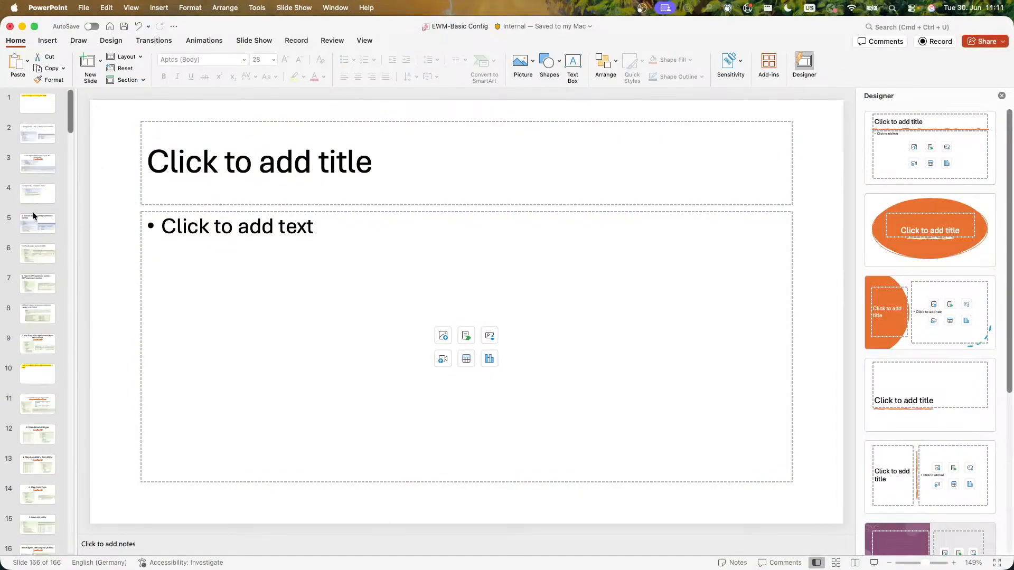
left_click(46, 153)
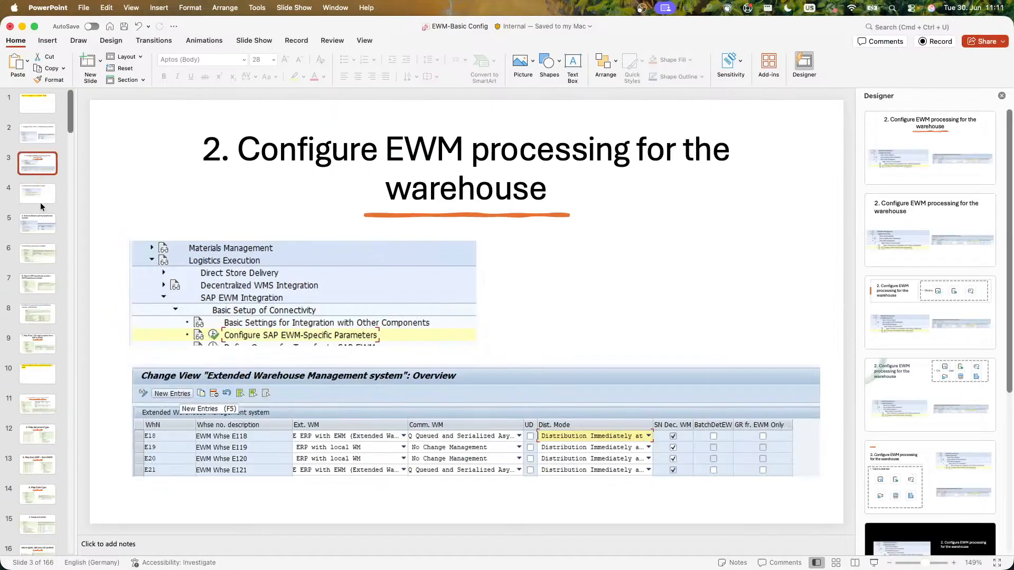
left_click(256, 397)
left_click(272, 333)
left_click_drag(281, 375, 281, 379)
left_click(278, 312)
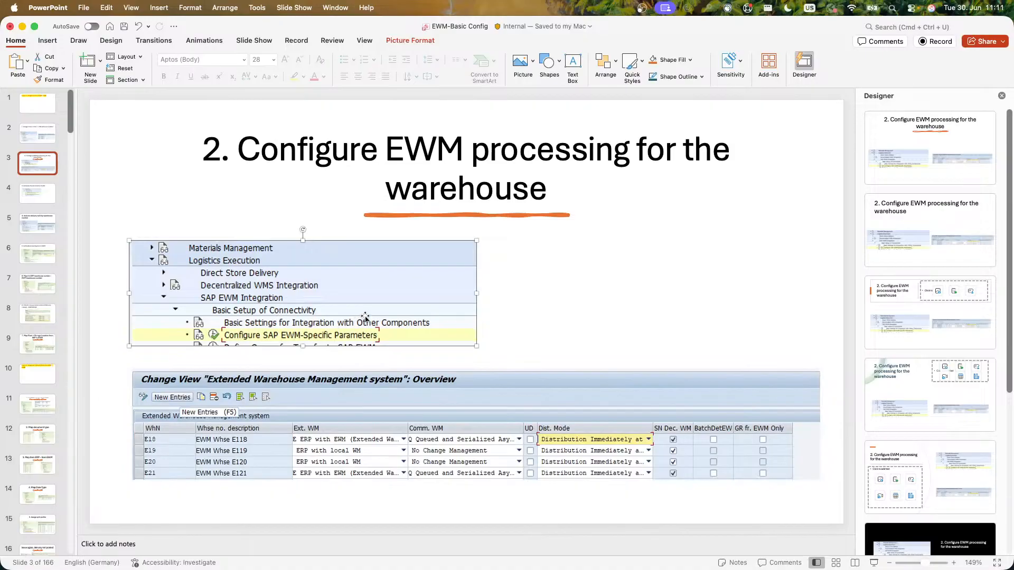
Step: Switch back to SAP and open Configure SAP EWM-Specific Parameters under Logistics Execution, SAP EWM Integration, Basic Setup of Connectivity
key("super+Tab")
scroll(340, 297, "up", 3)
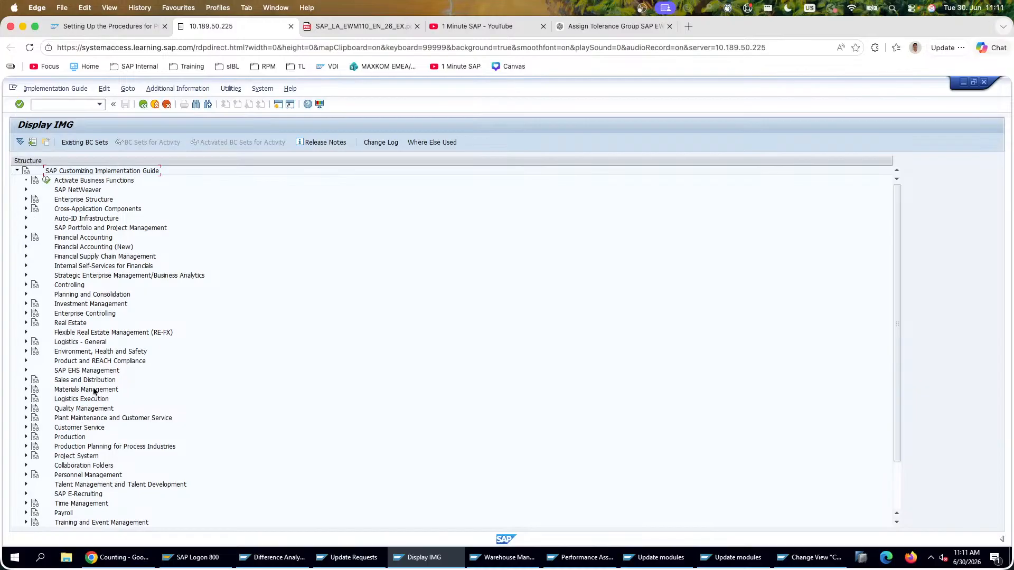
left_click(80, 344)
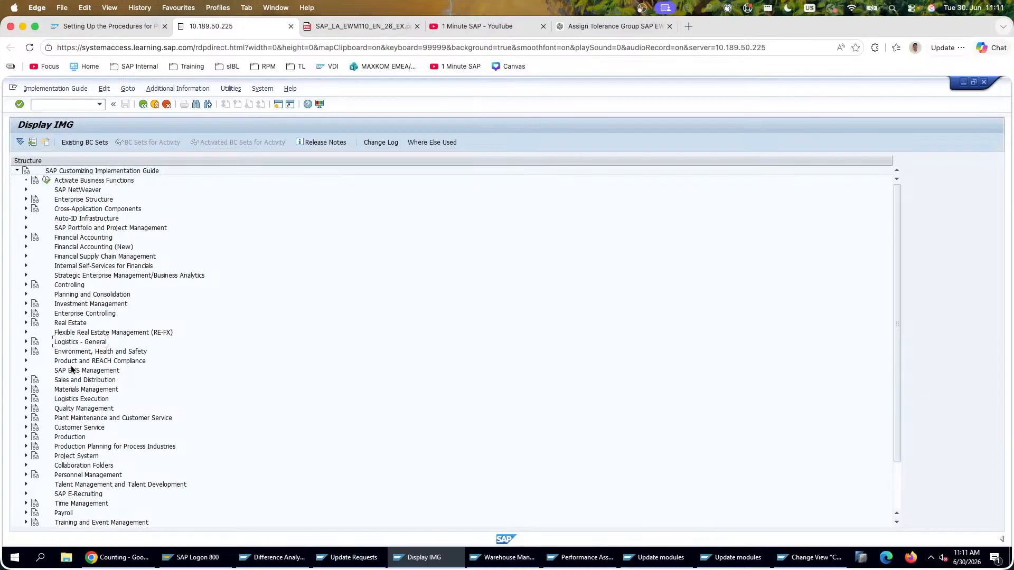
left_click(26, 399)
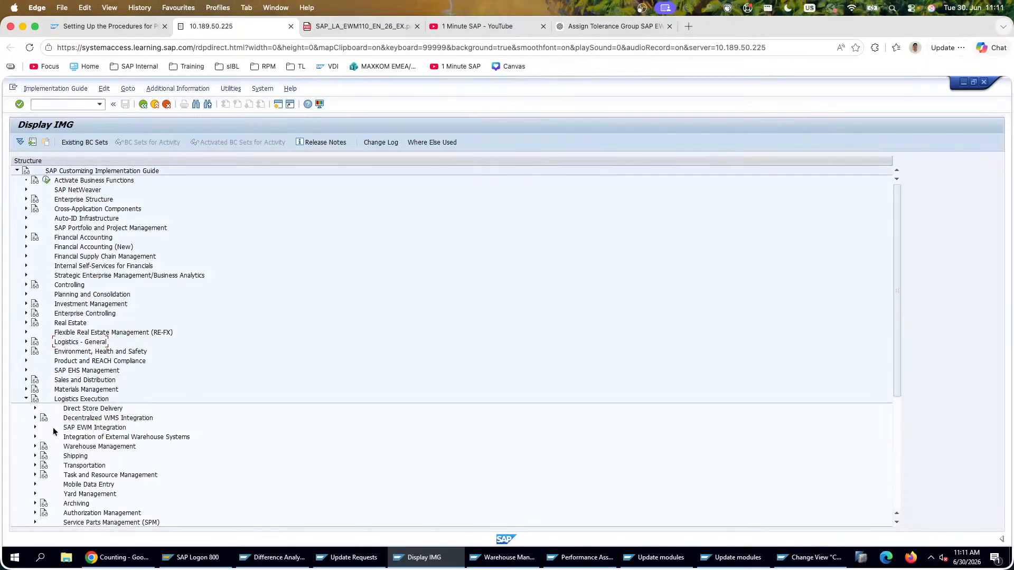
left_click(35, 428)
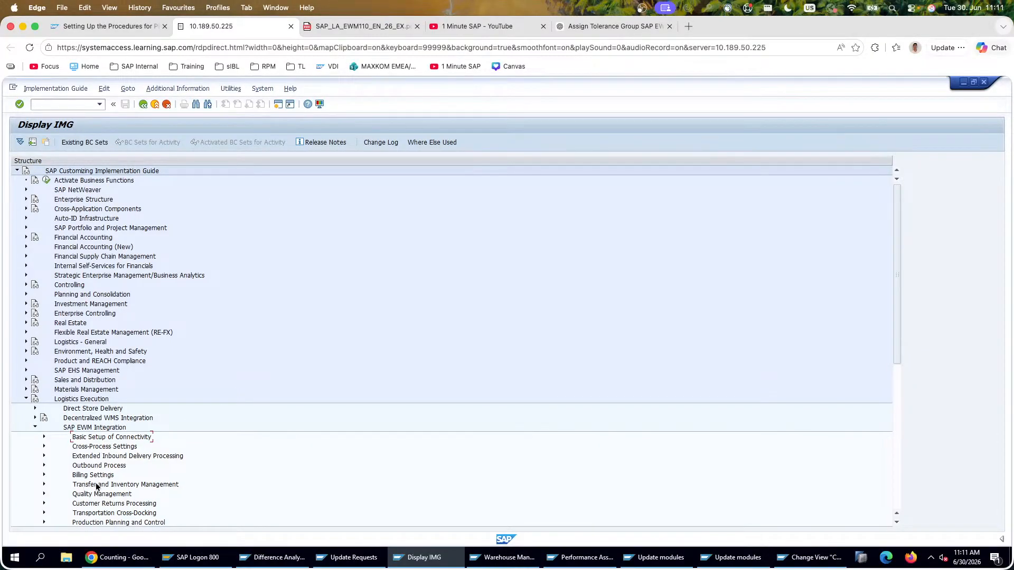
left_click(97, 484)
scroll(96, 483, "down", 1)
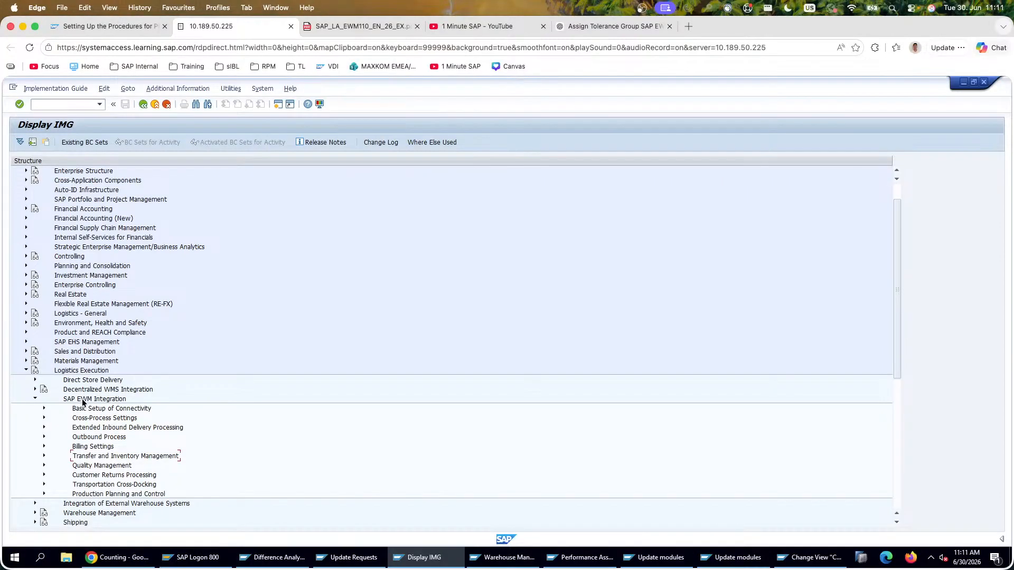
left_click(44, 409)
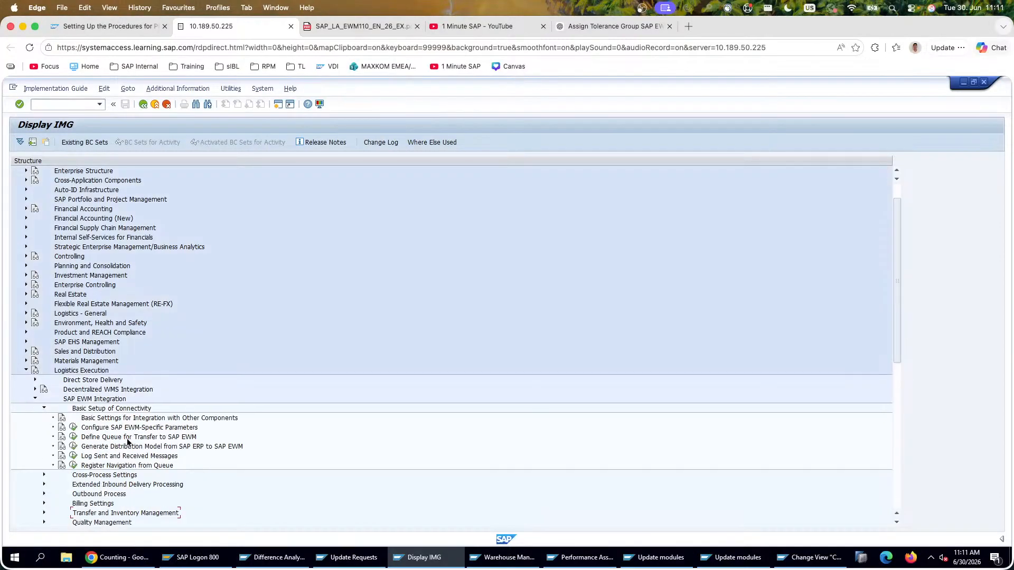
left_click(74, 428)
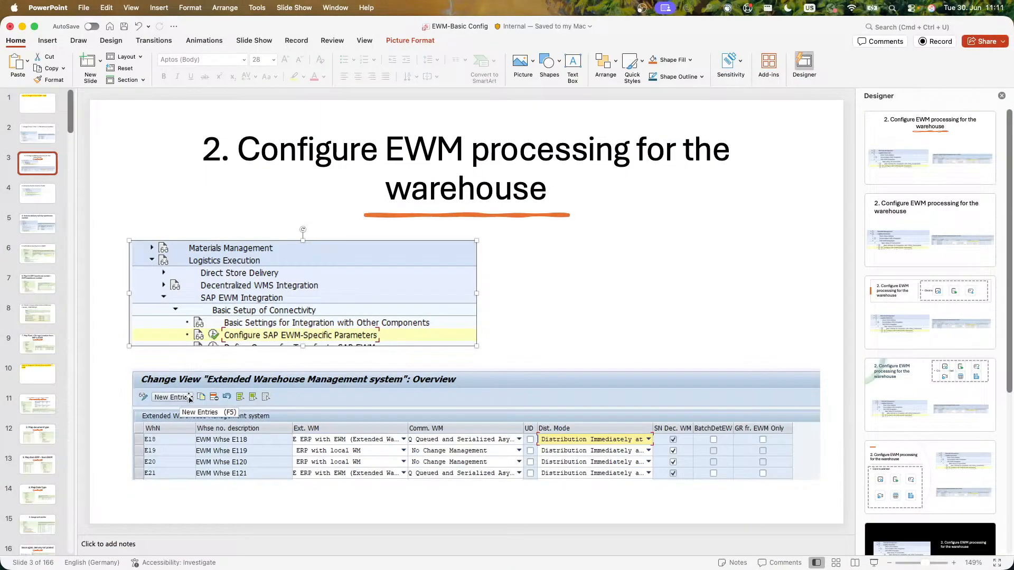
Step: Position the Extended Warehouse Management system table at warehouse E20 and set its Ext. WM to ERP with EWM (Extended Warehouse Management)
left_click(282, 428)
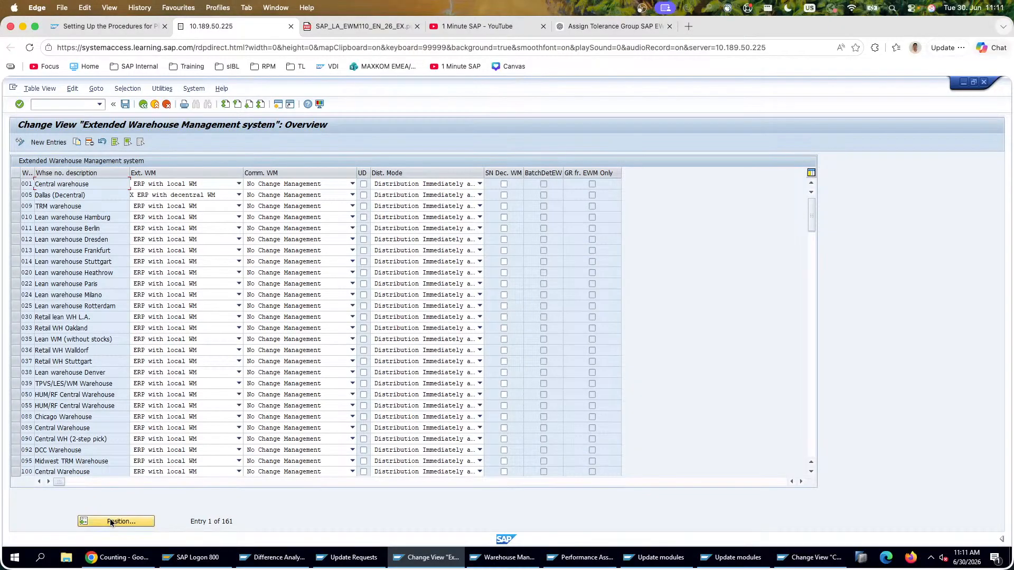
left_click(110, 522)
type("E01")
key("Return")
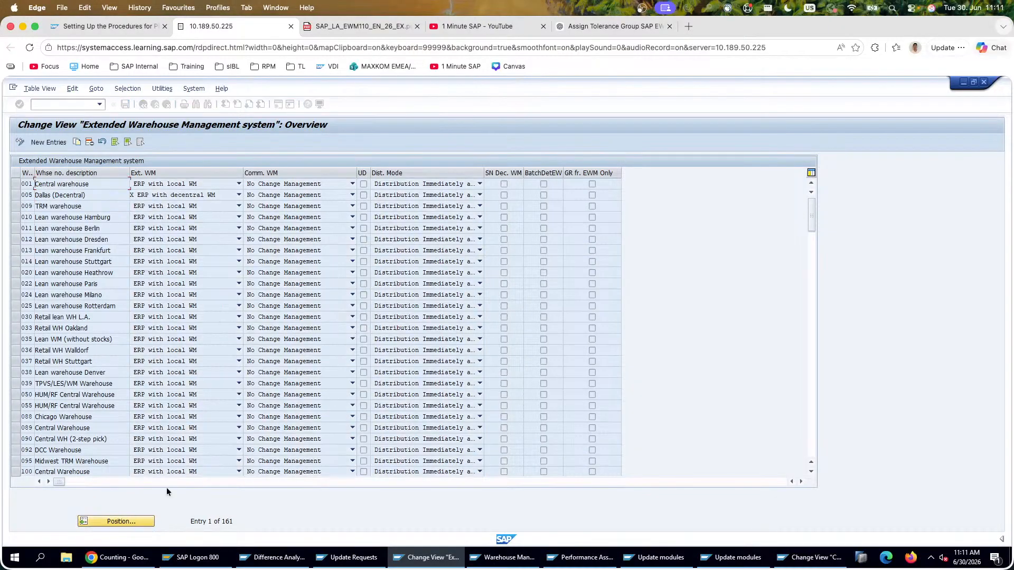
left_click(192, 183)
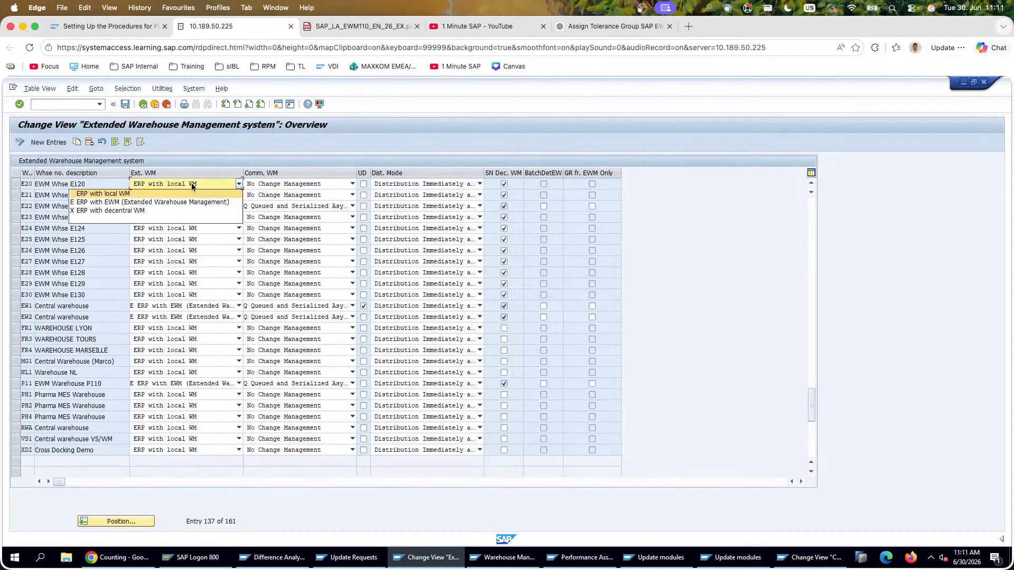
key("super+Tab")
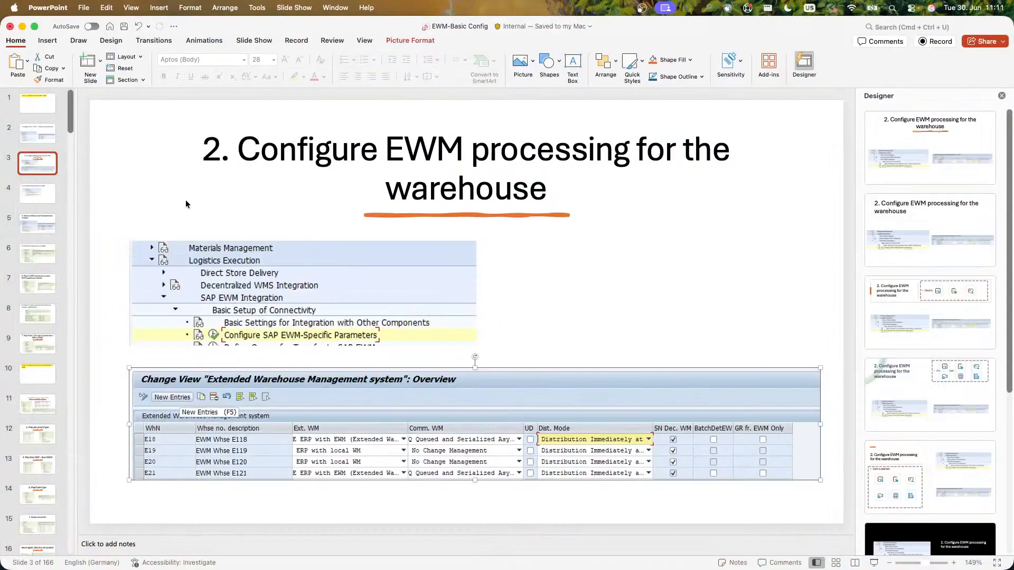
key("super+Tab")
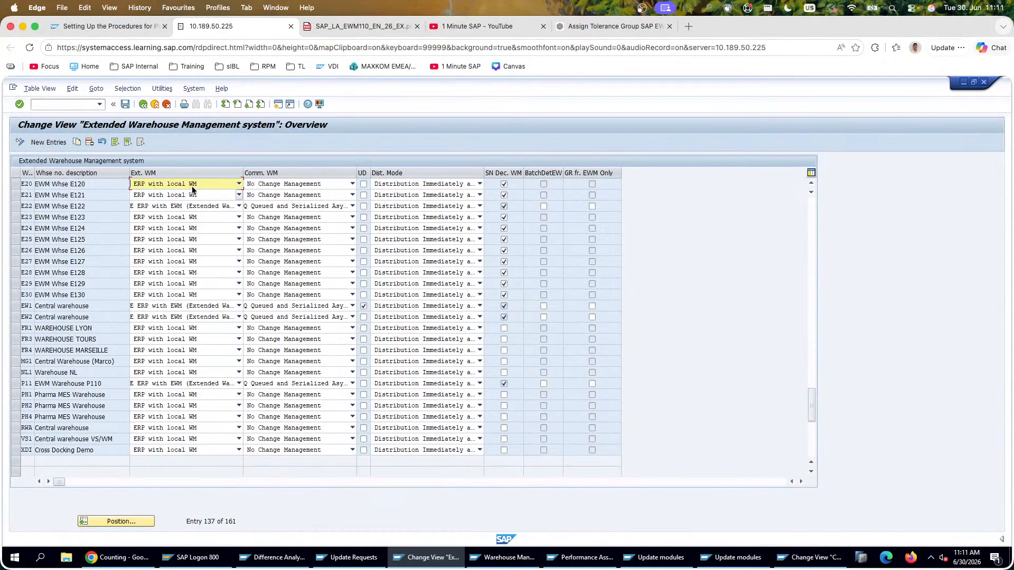
left_click(197, 201)
Step: Following the presentation slide, set the Comm. WM of warehouse E20 to Queued and Serialized Asynchronous RFC and leave the table view
key("super+Tab")
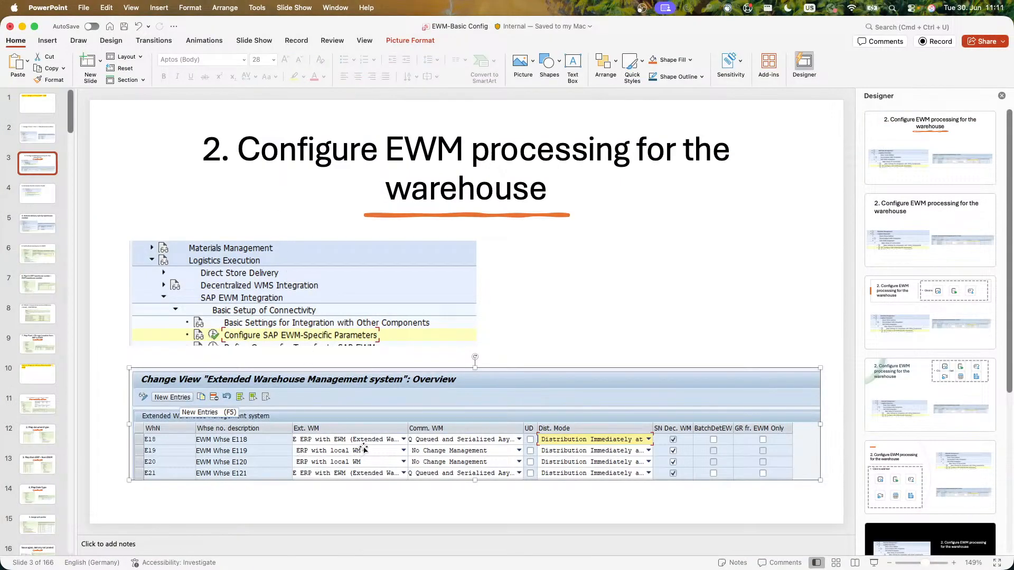
key("super+Tab")
left_click(291, 184)
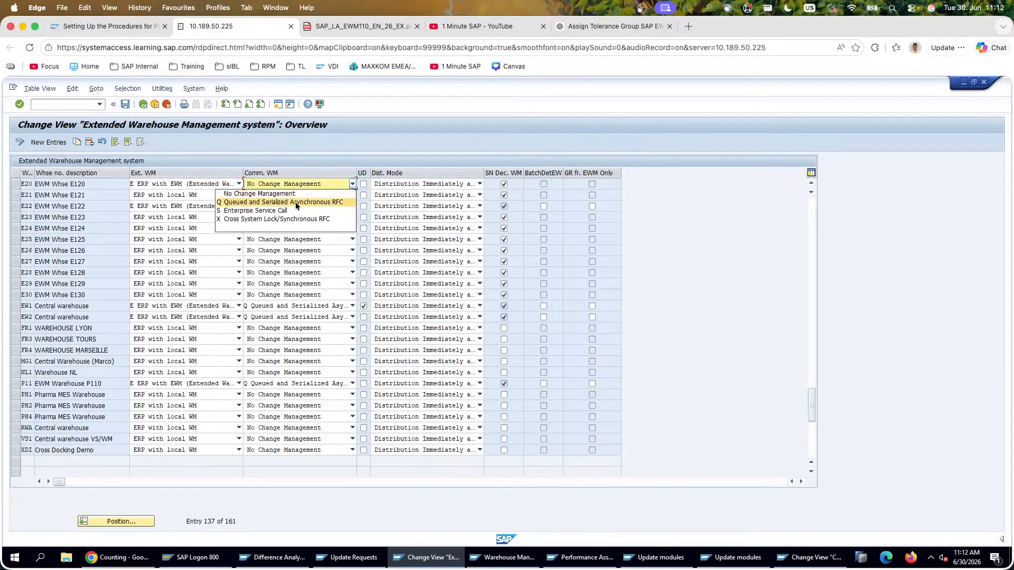
left_click(296, 202)
key("super+Tab")
key("super+Tab")
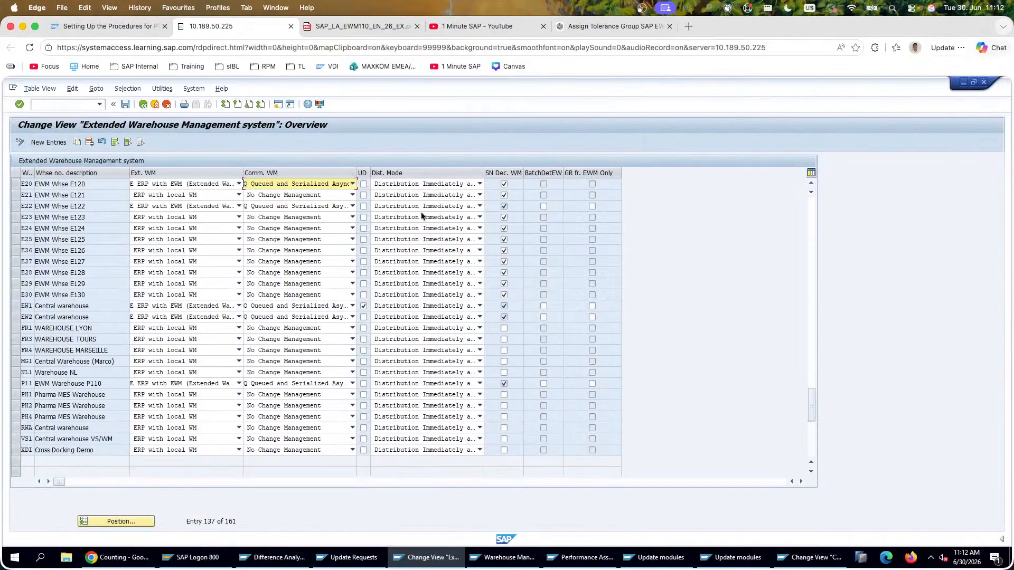
left_click(142, 104)
Step: Switch to the presentation and review the slides on warehouse number assignment, distribution model, delivery split and business system definition
key("super+Tab")
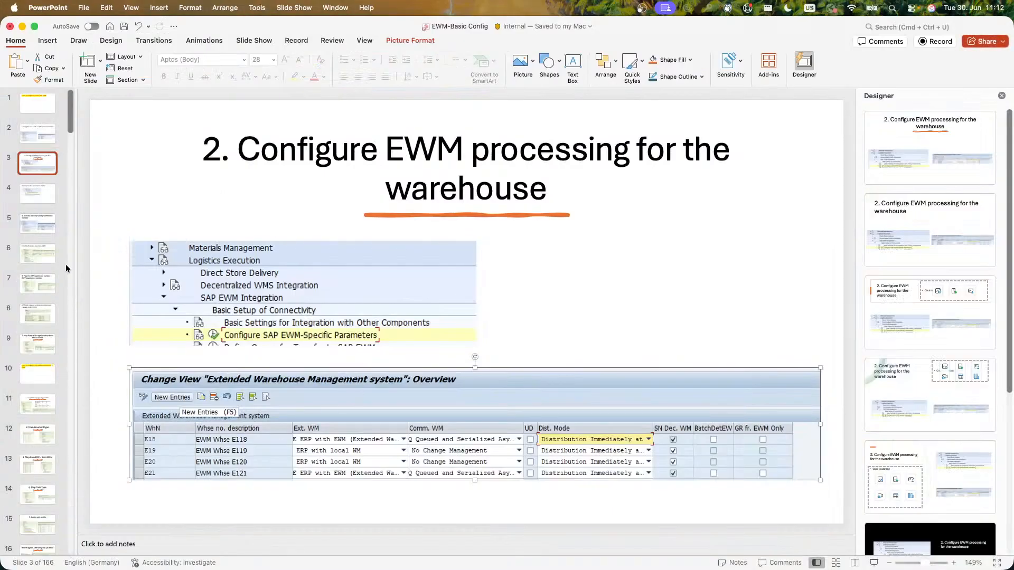
left_click(40, 197)
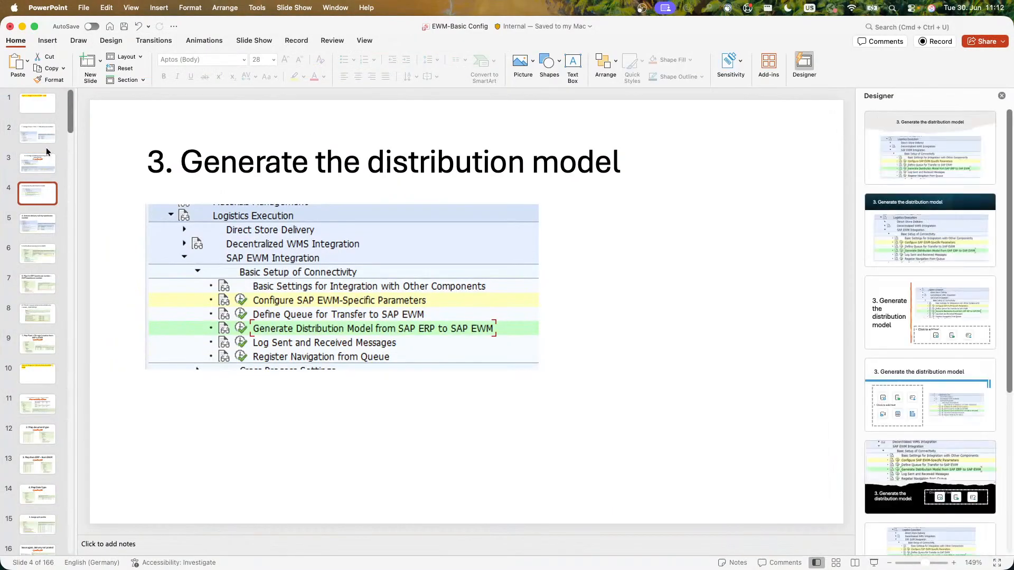
left_click(41, 134)
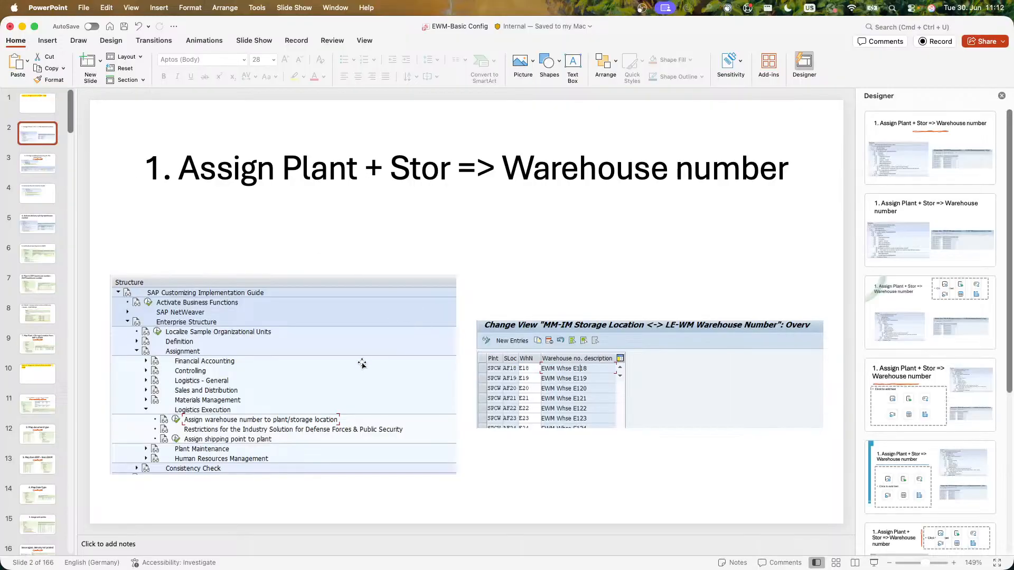
left_click(275, 434)
left_click(496, 423)
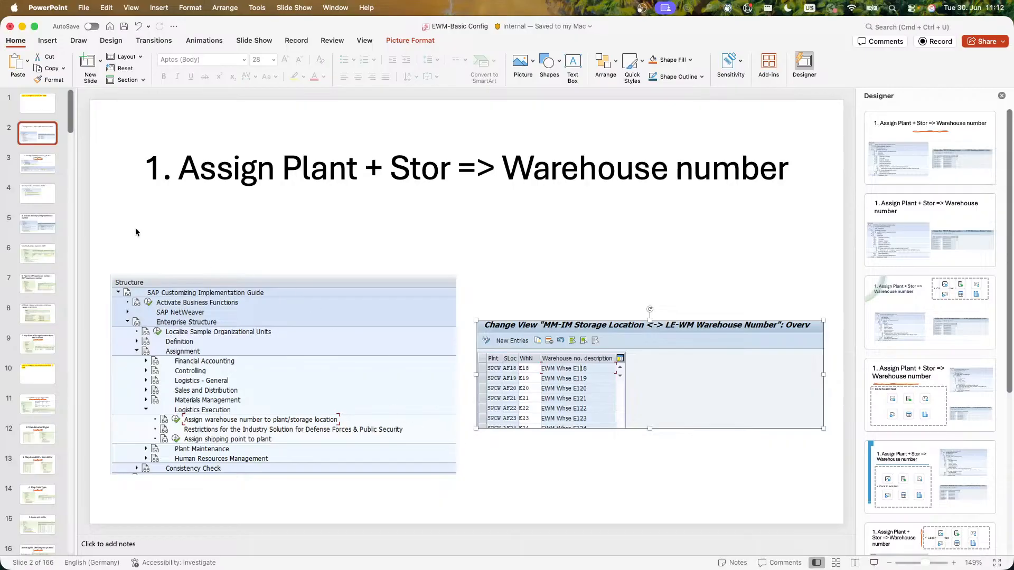
left_click(41, 189)
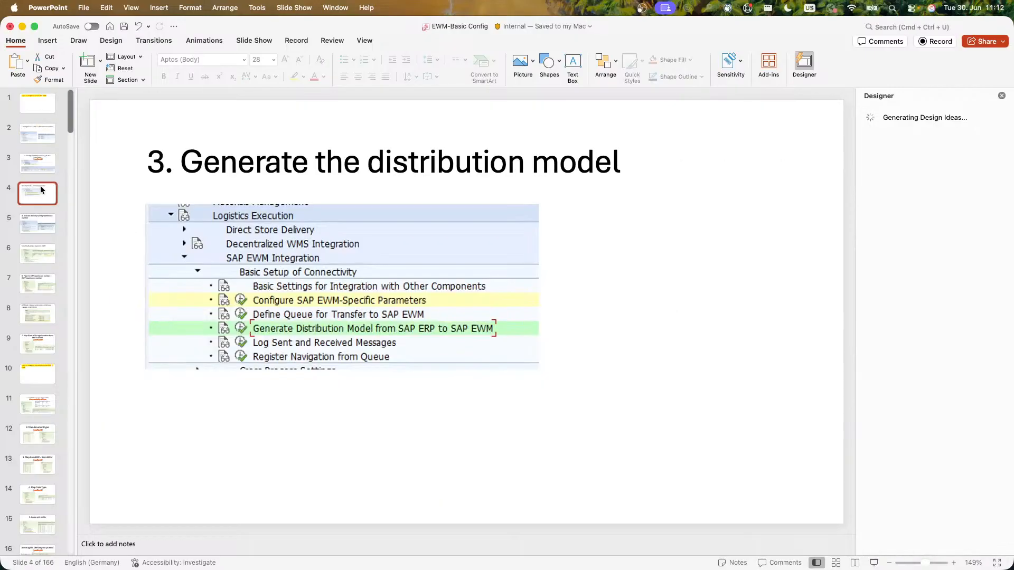
left_click(42, 230)
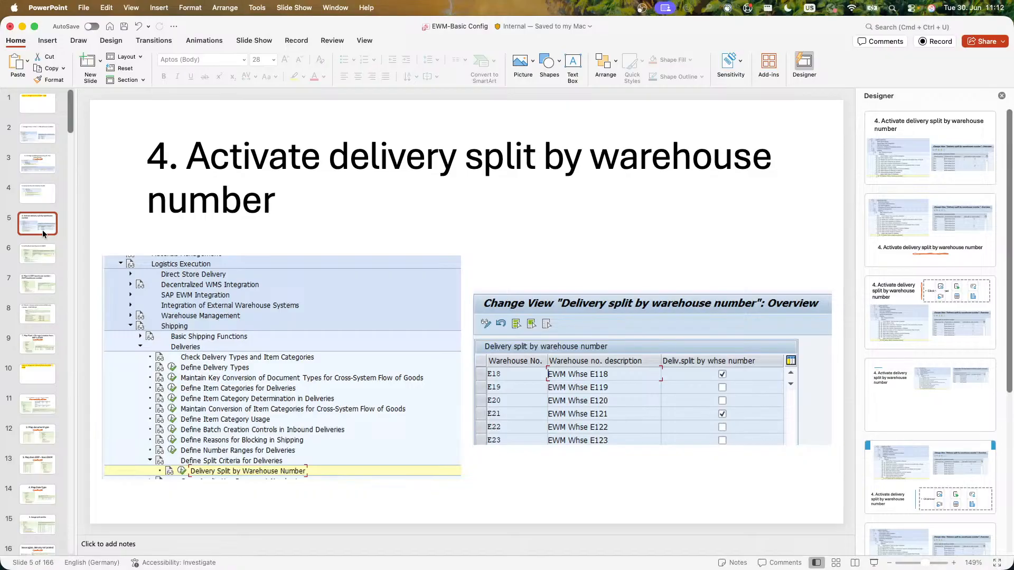
left_click(37, 253)
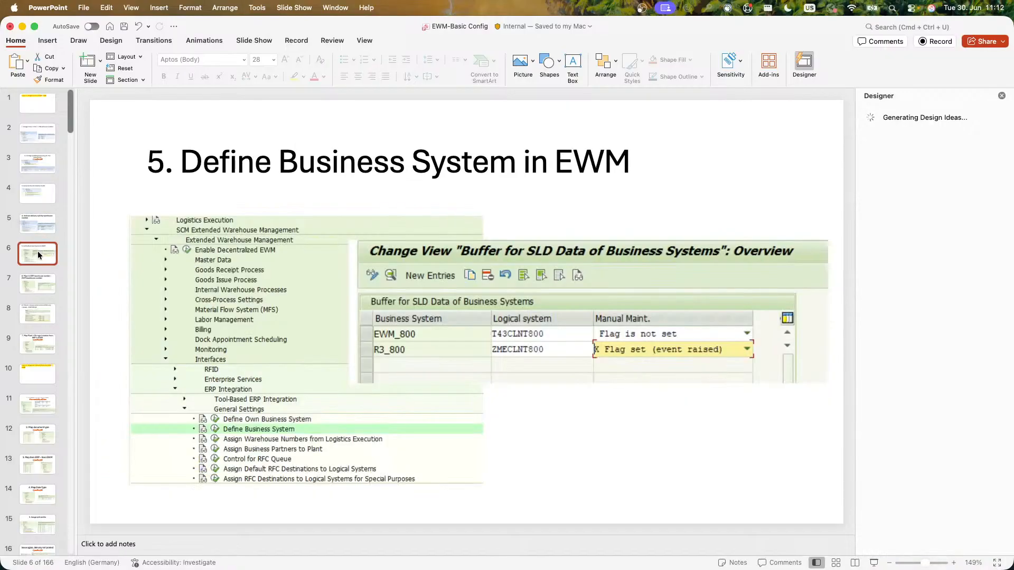
Step: Review the slides around mapping the ERP warehouse number to the EWM warehouse number
left_click(43, 283)
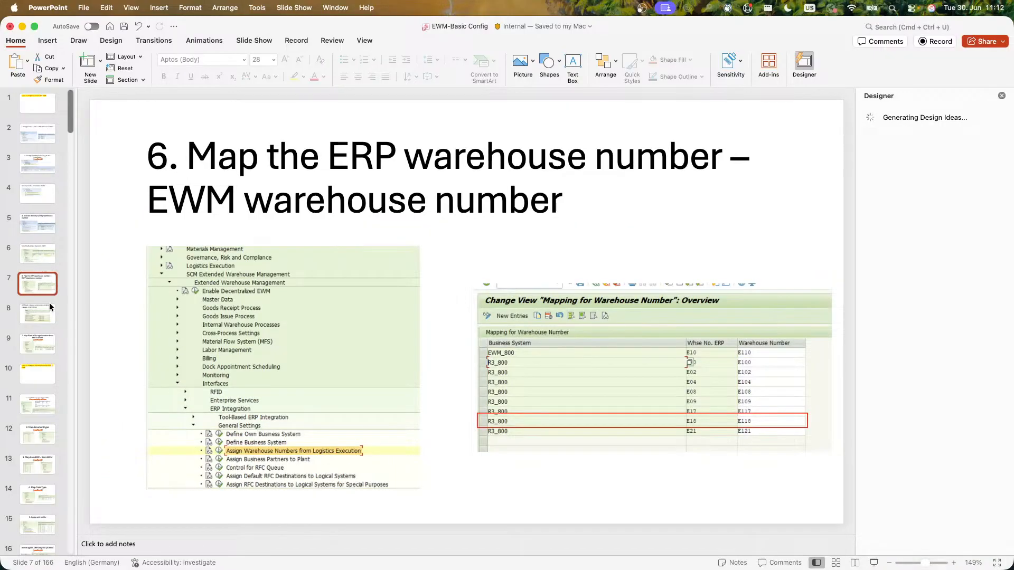
left_click(52, 312)
left_click(45, 288)
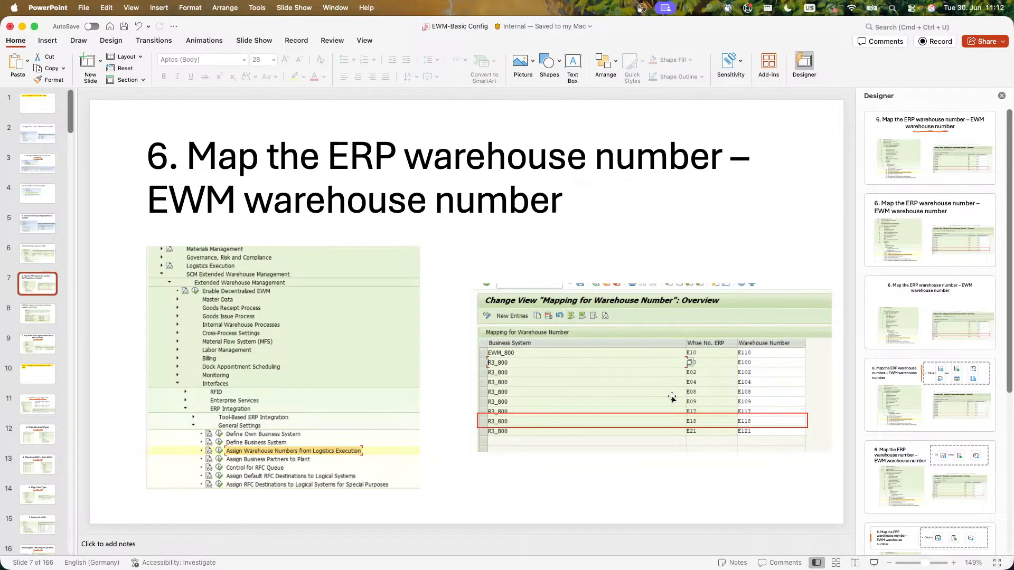
Step: Switch back to SAP and open a new session in the ERP system
key("super+Tab")
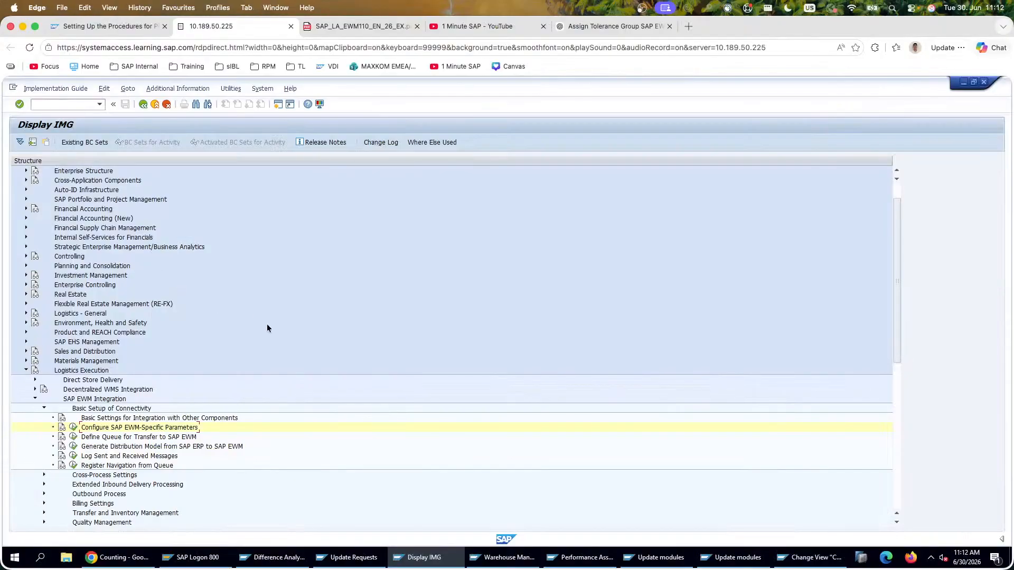
left_click(328, 558)
left_click(272, 558)
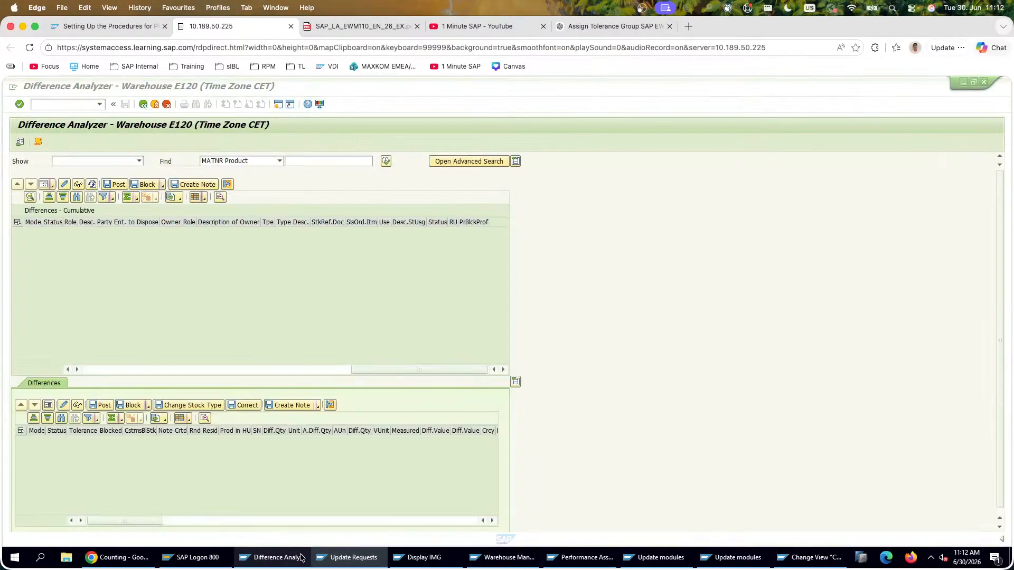
left_click(504, 559)
left_click(446, 558)
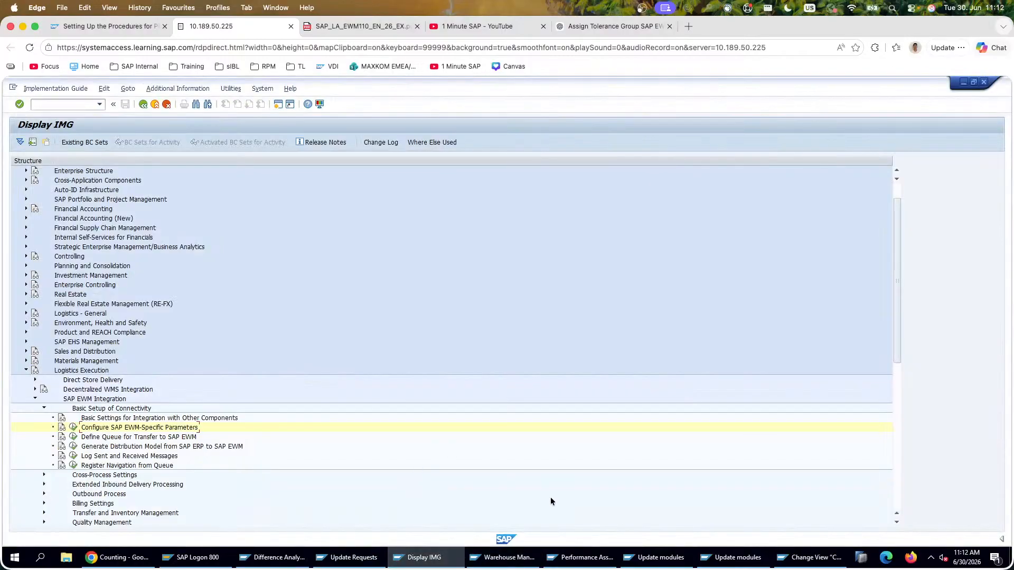
left_click(581, 558)
left_click(239, 222)
left_click(277, 105)
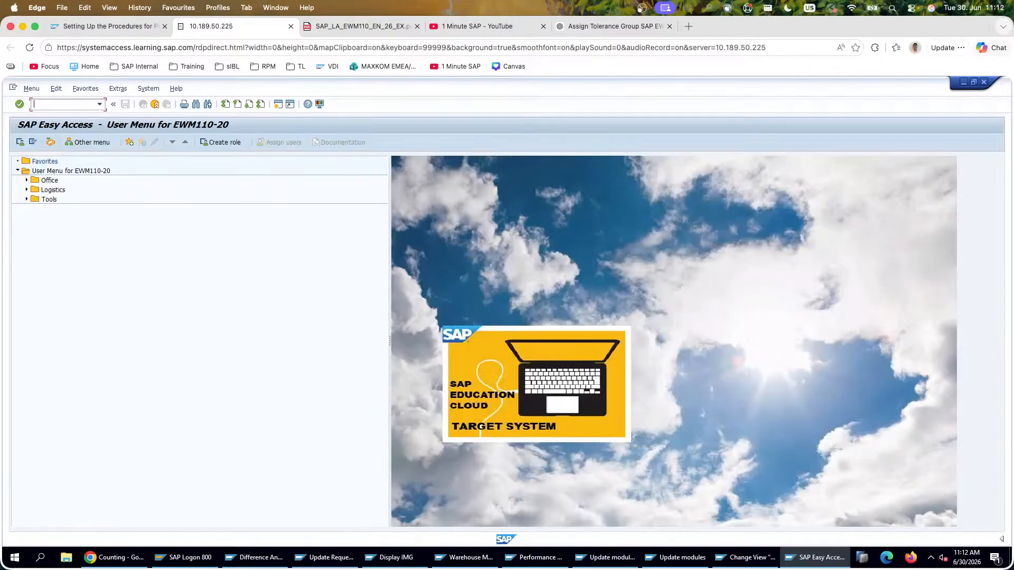
Step: Run transaction smq2 and list the inbound queues in the qRFC Monitor
left_click(75, 104)
type("smq2")
key("Return")
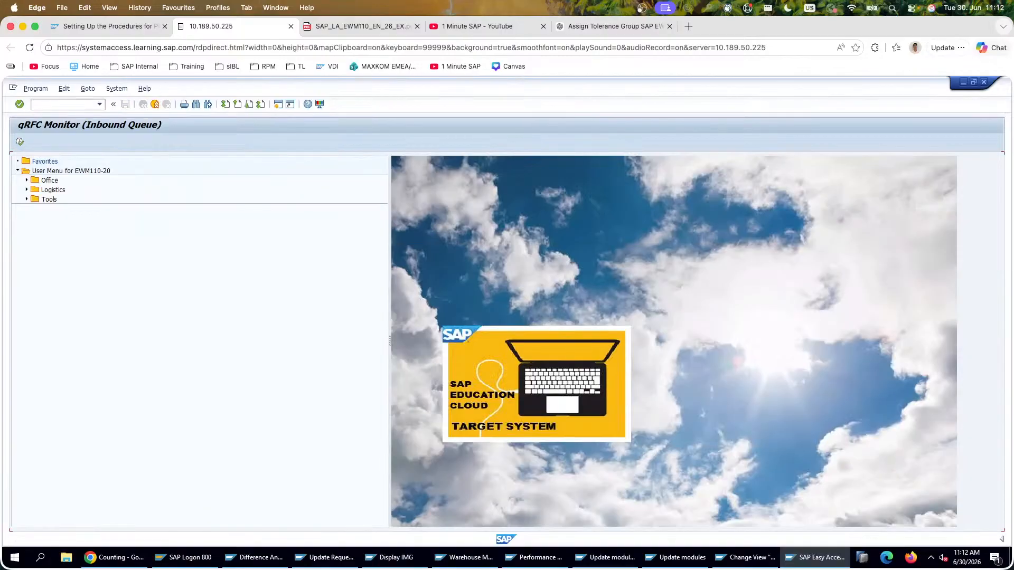
left_click(19, 142)
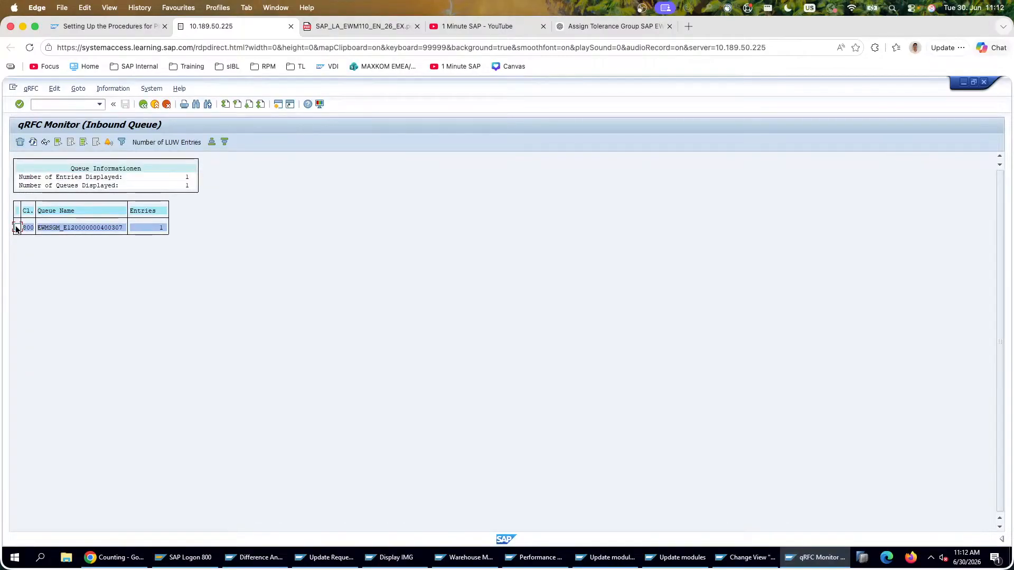
left_click(17, 227)
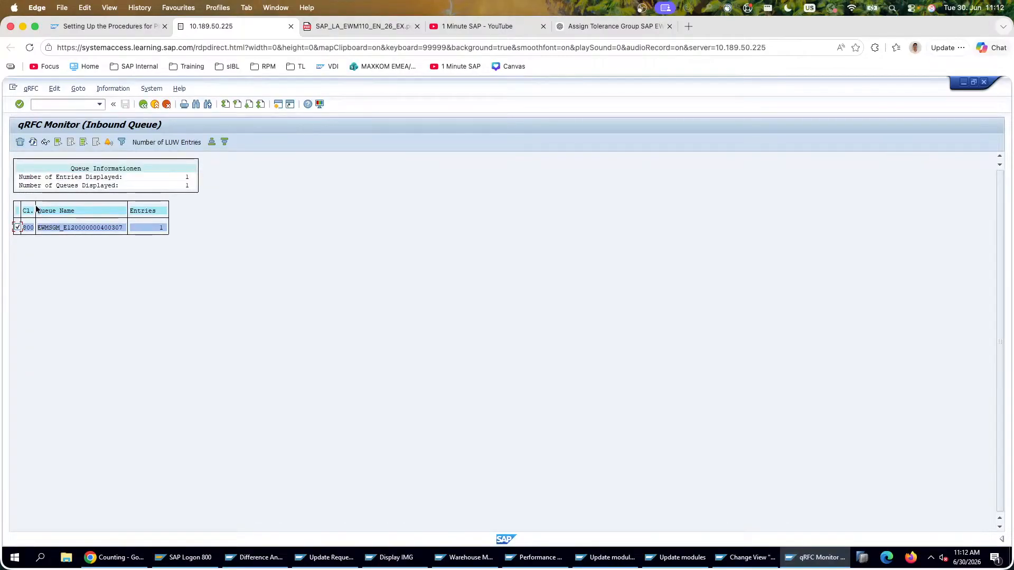
left_click(45, 142)
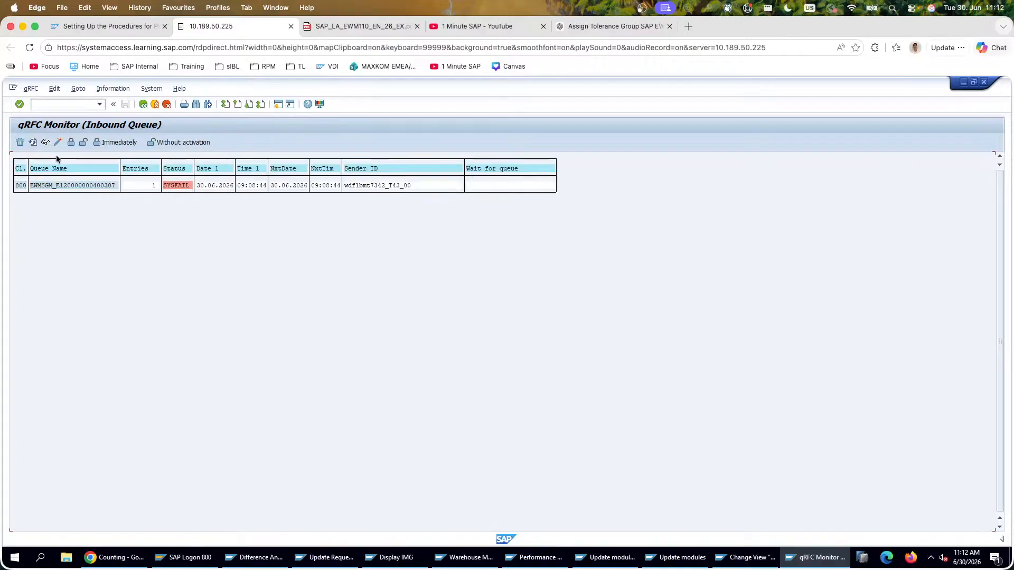
double_click(43, 185)
left_click(45, 187)
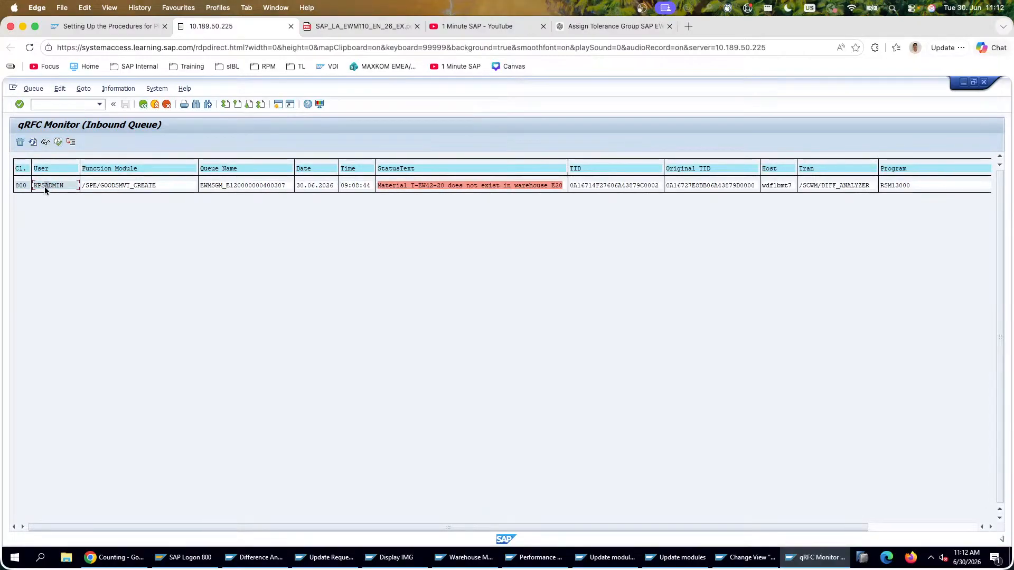
left_click(58, 142)
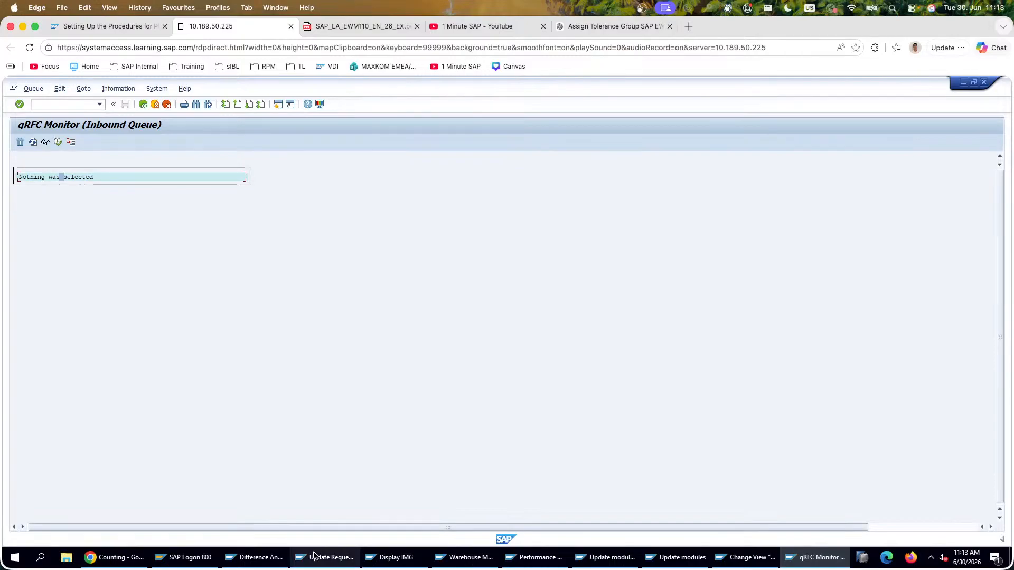
Step: Run transaction MMBE in the ERP system and display the stock overview of material T-EW42-20 in plant SPCW
left_click(292, 557)
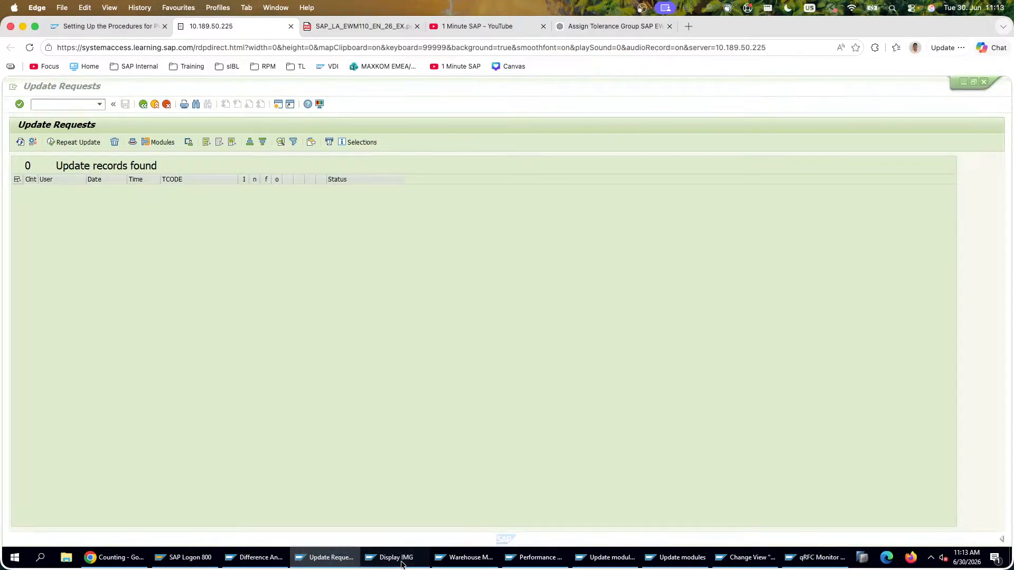
left_click(396, 558)
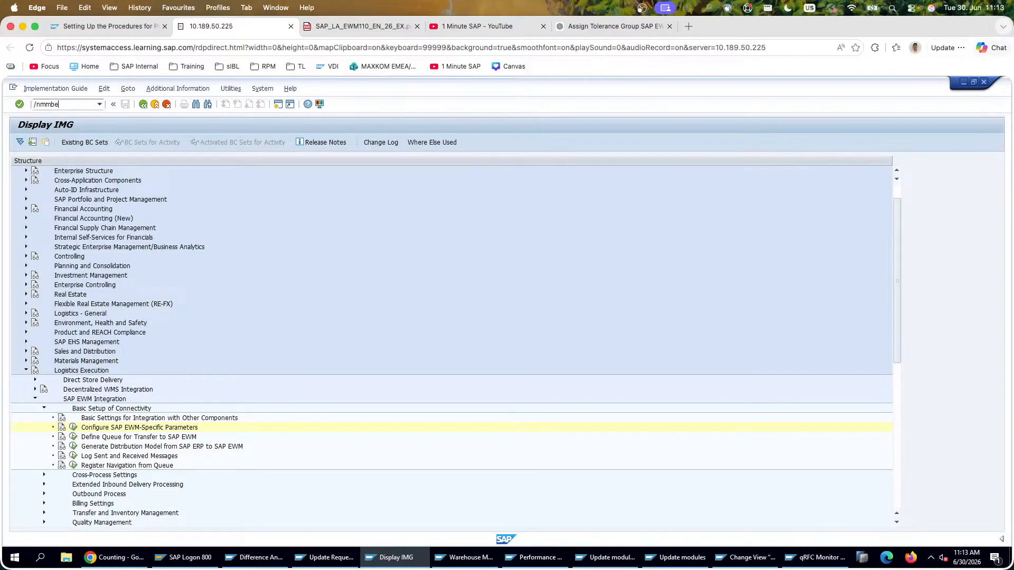
key("Return")
left_click(20, 142)
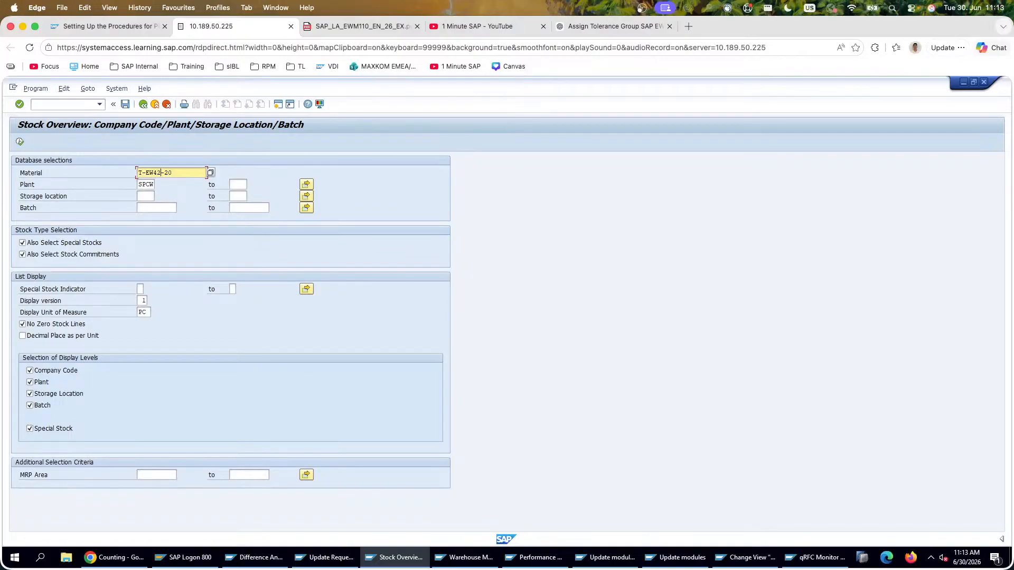
key("F8")
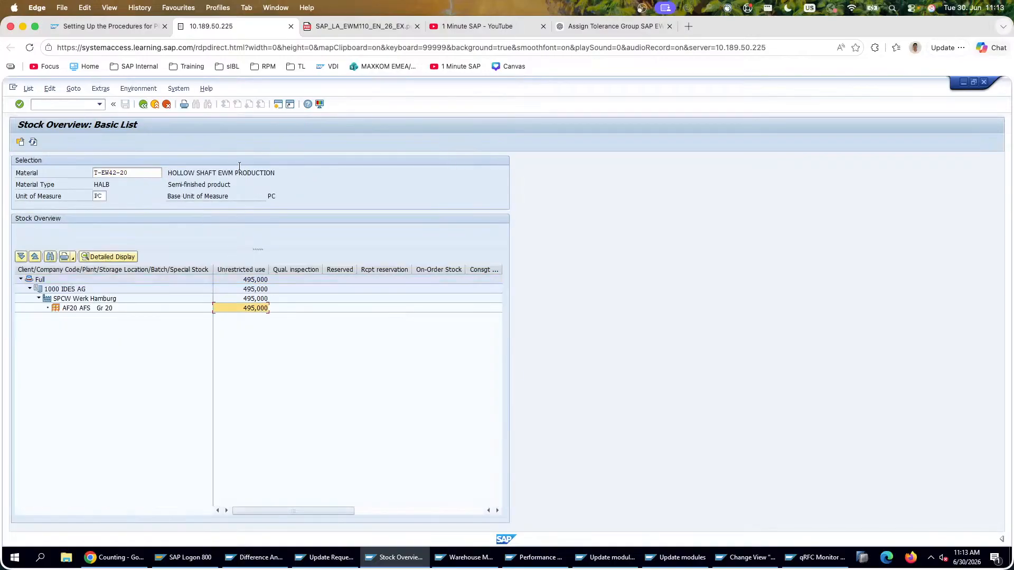
Step: Leave the stock list, compare the physical stock of T-EW42-20 in the E120 warehouse monitor, and check the update requests
left_click(147, 105)
left_click(465, 557)
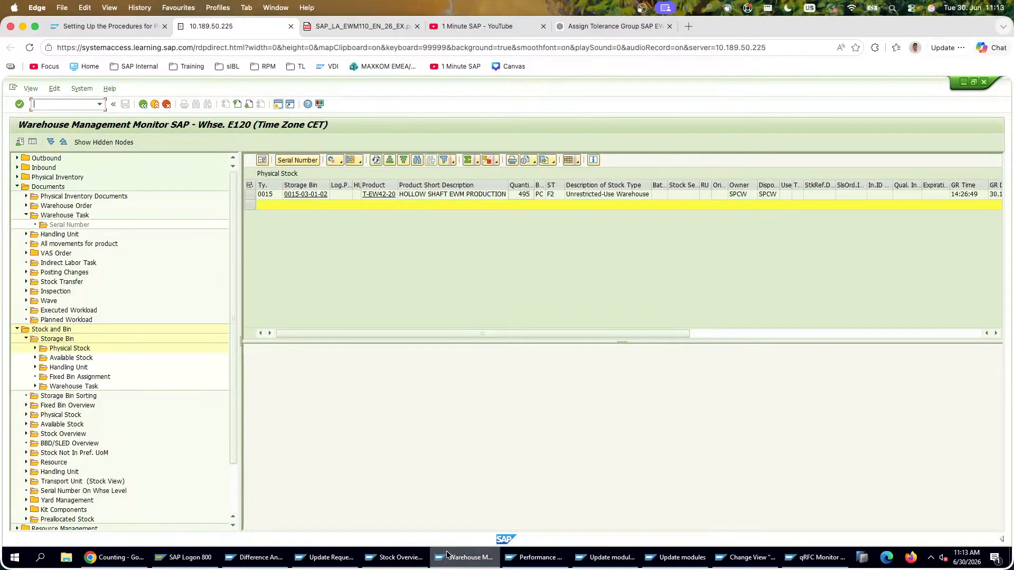
mouse_move(539, 569)
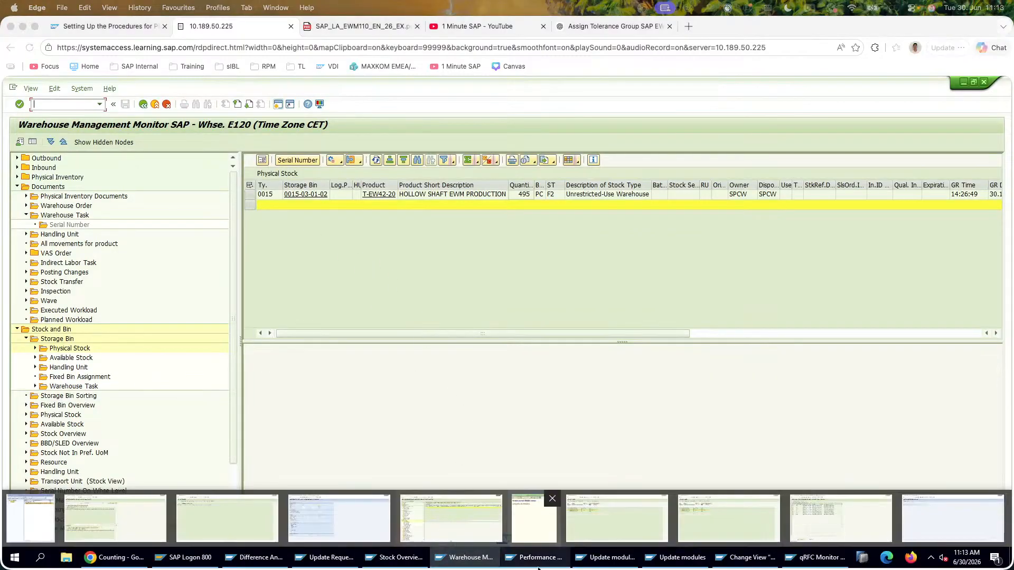
left_click(331, 558)
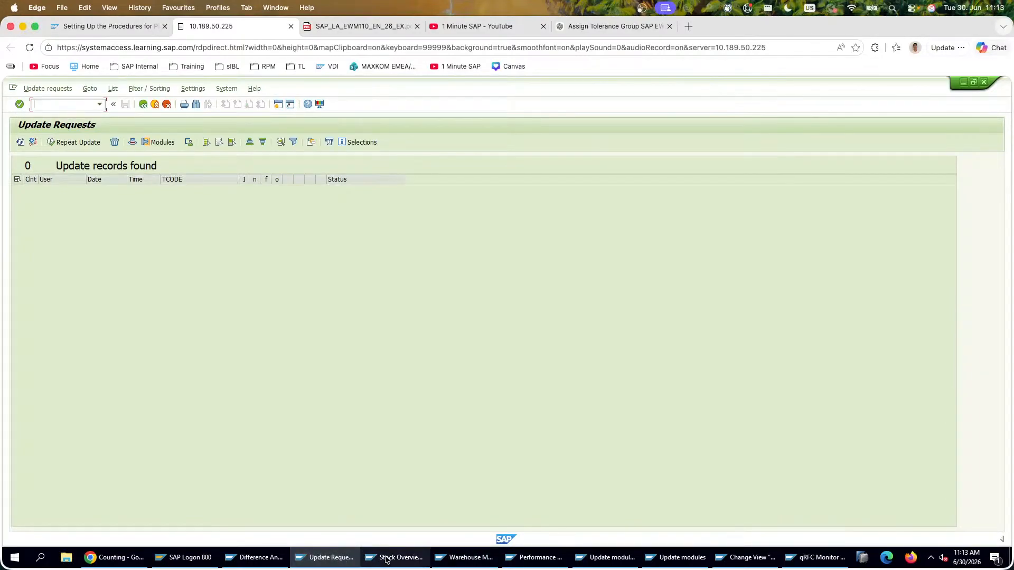
left_click(385, 557)
mouse_move(268, 556)
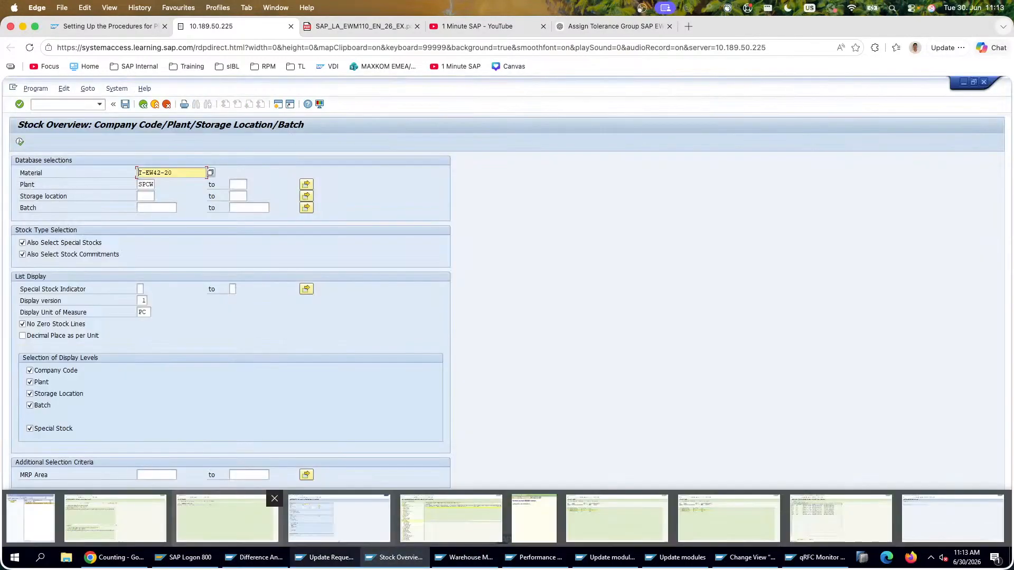
Step: Switch to the presentation and show the slide on configuring EWM processing for the warehouse
key("super+Tab")
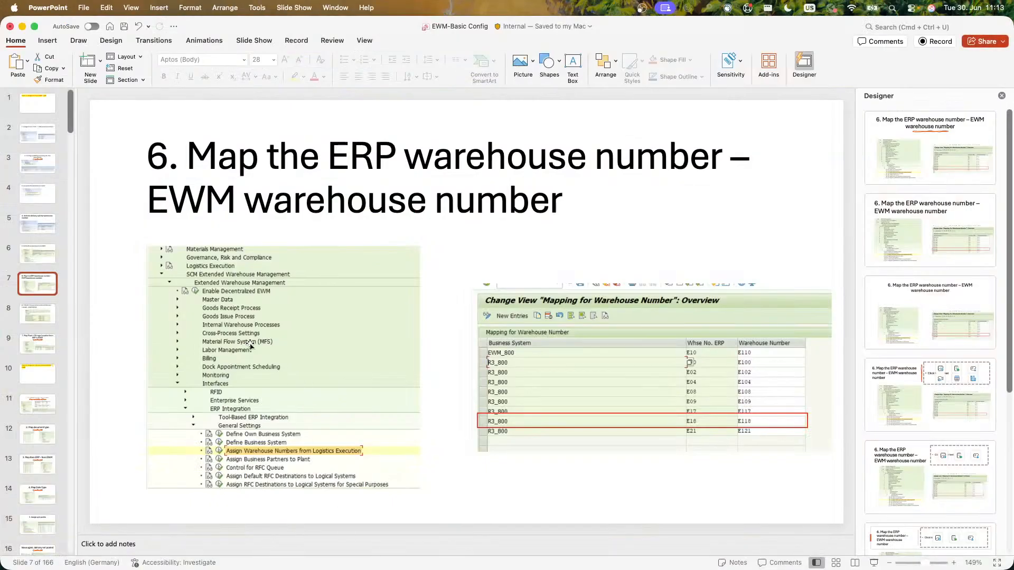
left_click(43, 158)
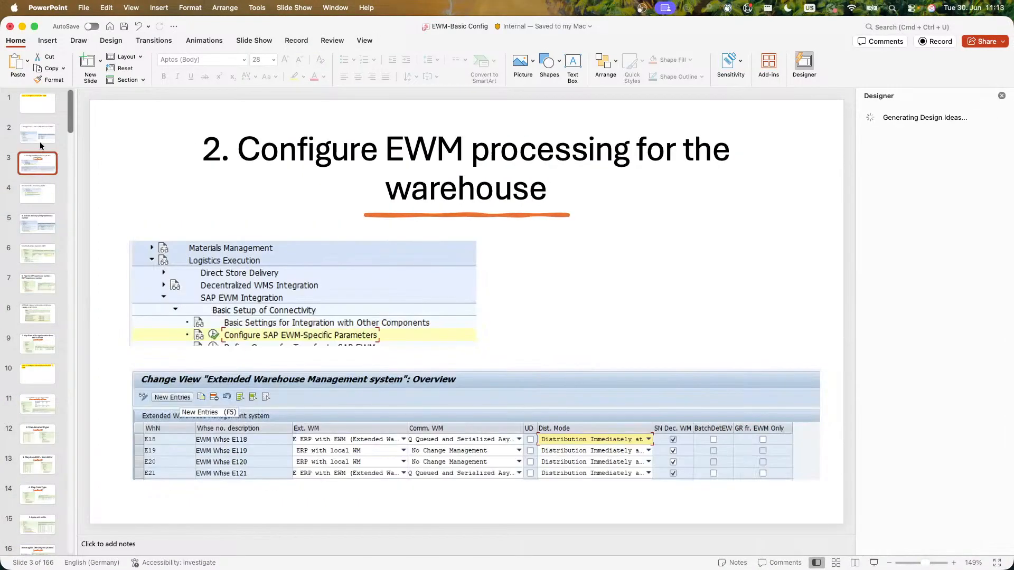